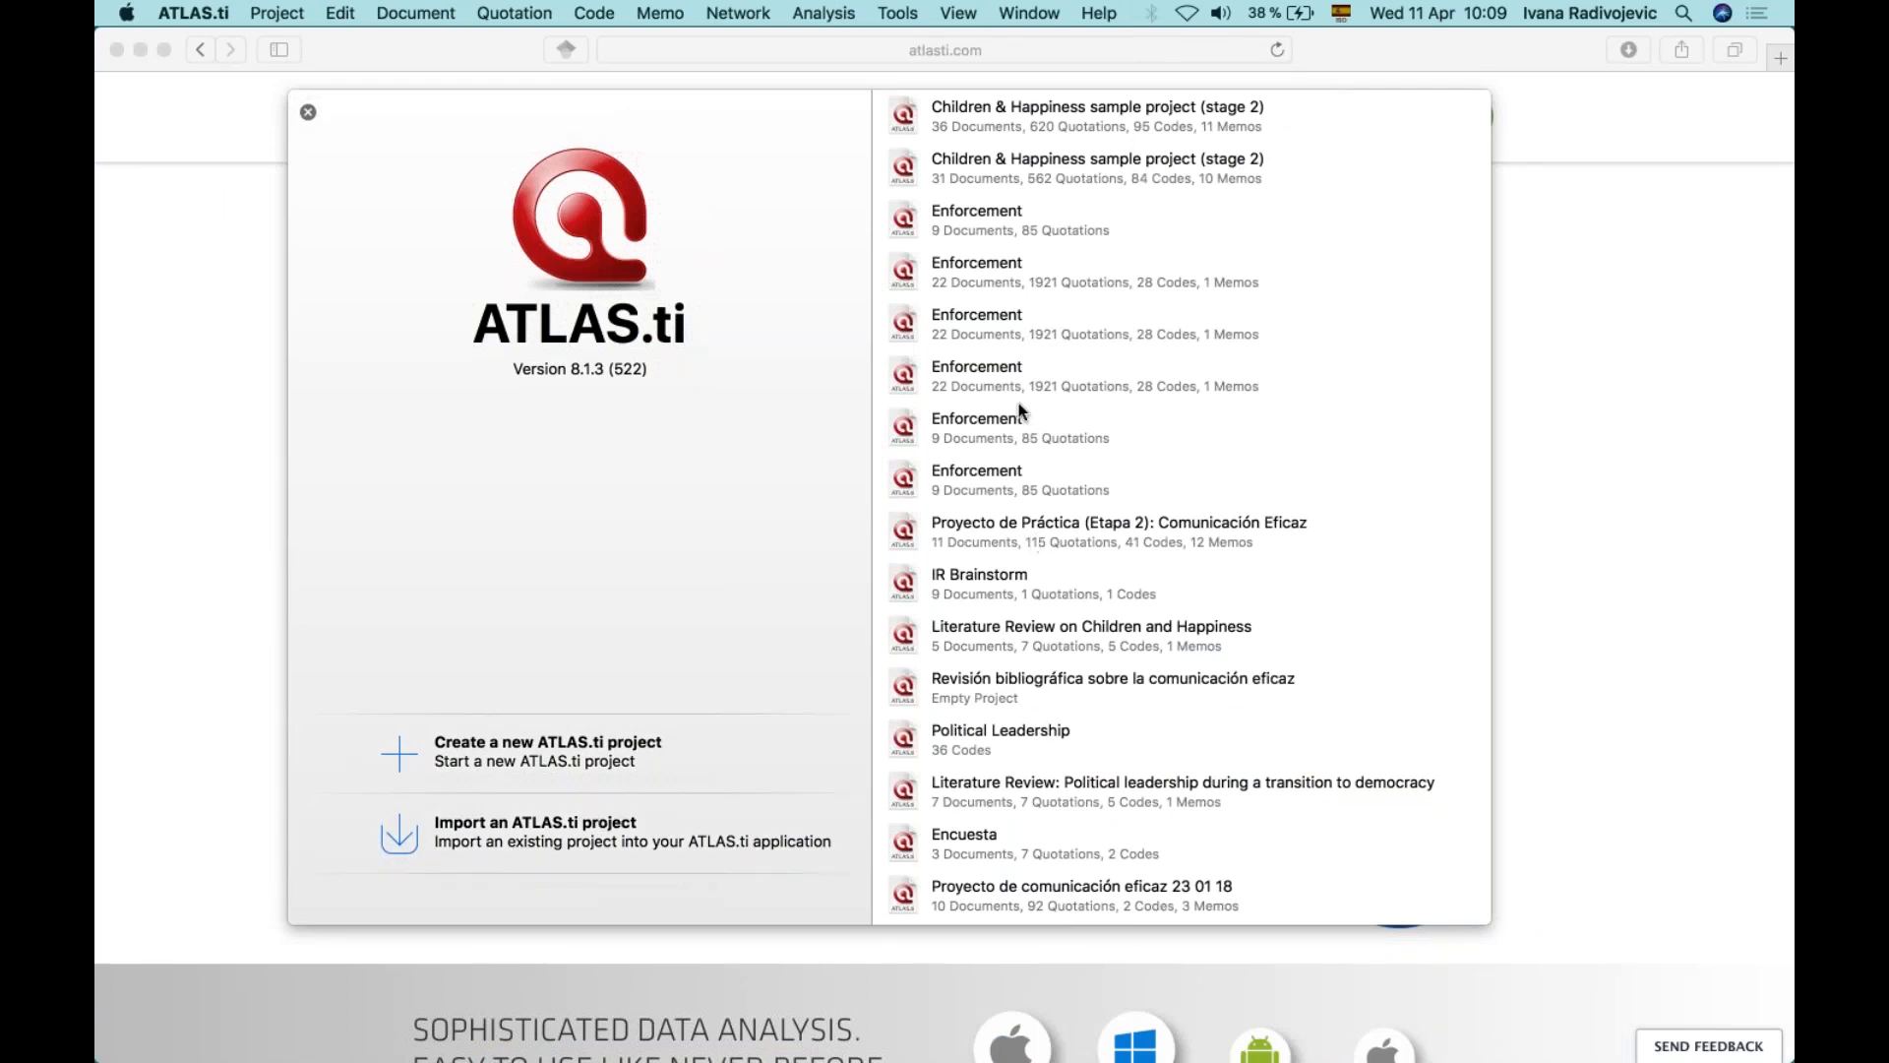
Open the most recent "Children & Happiness sample project (stage 2)", the one with 36 documents, and look over the project commands.
scroll(1049, 728, down, 4)
scroll(1049, 728, up, 4)
double_click(1032, 114)
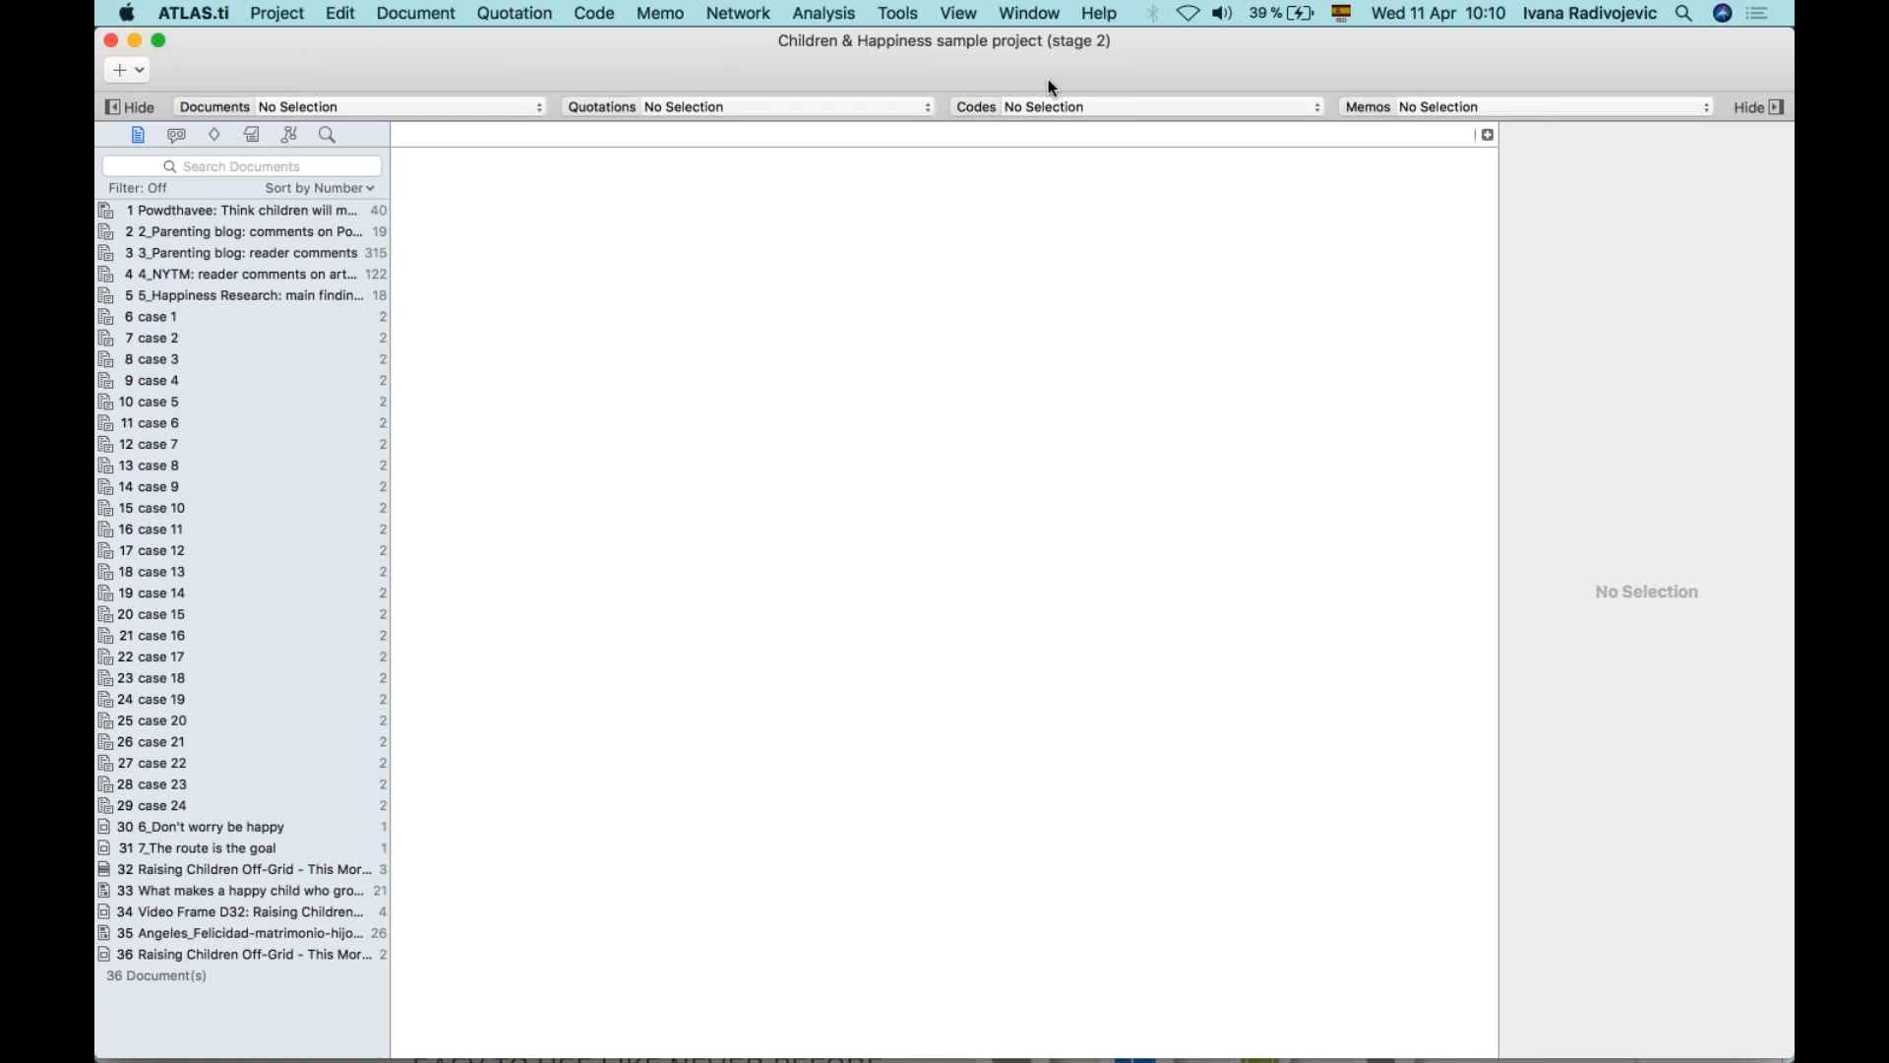
click(273, 9)
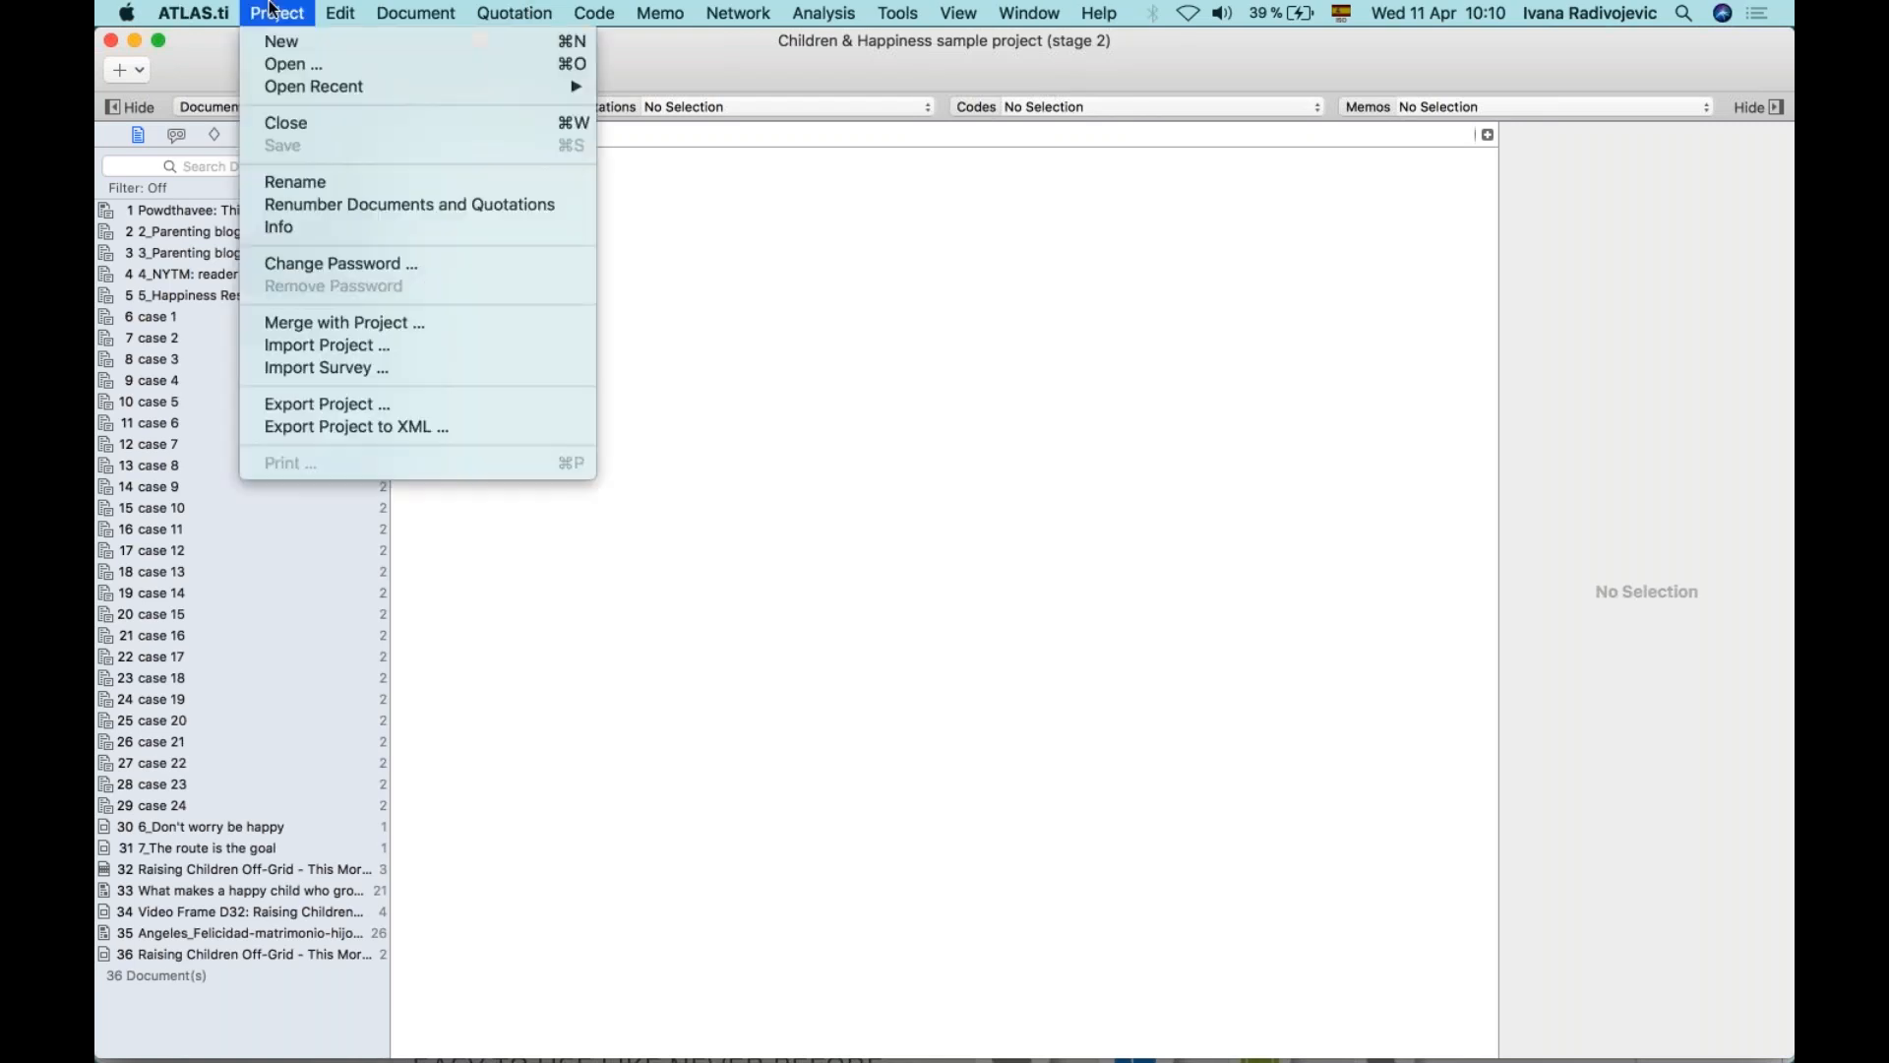
click(668, 650)
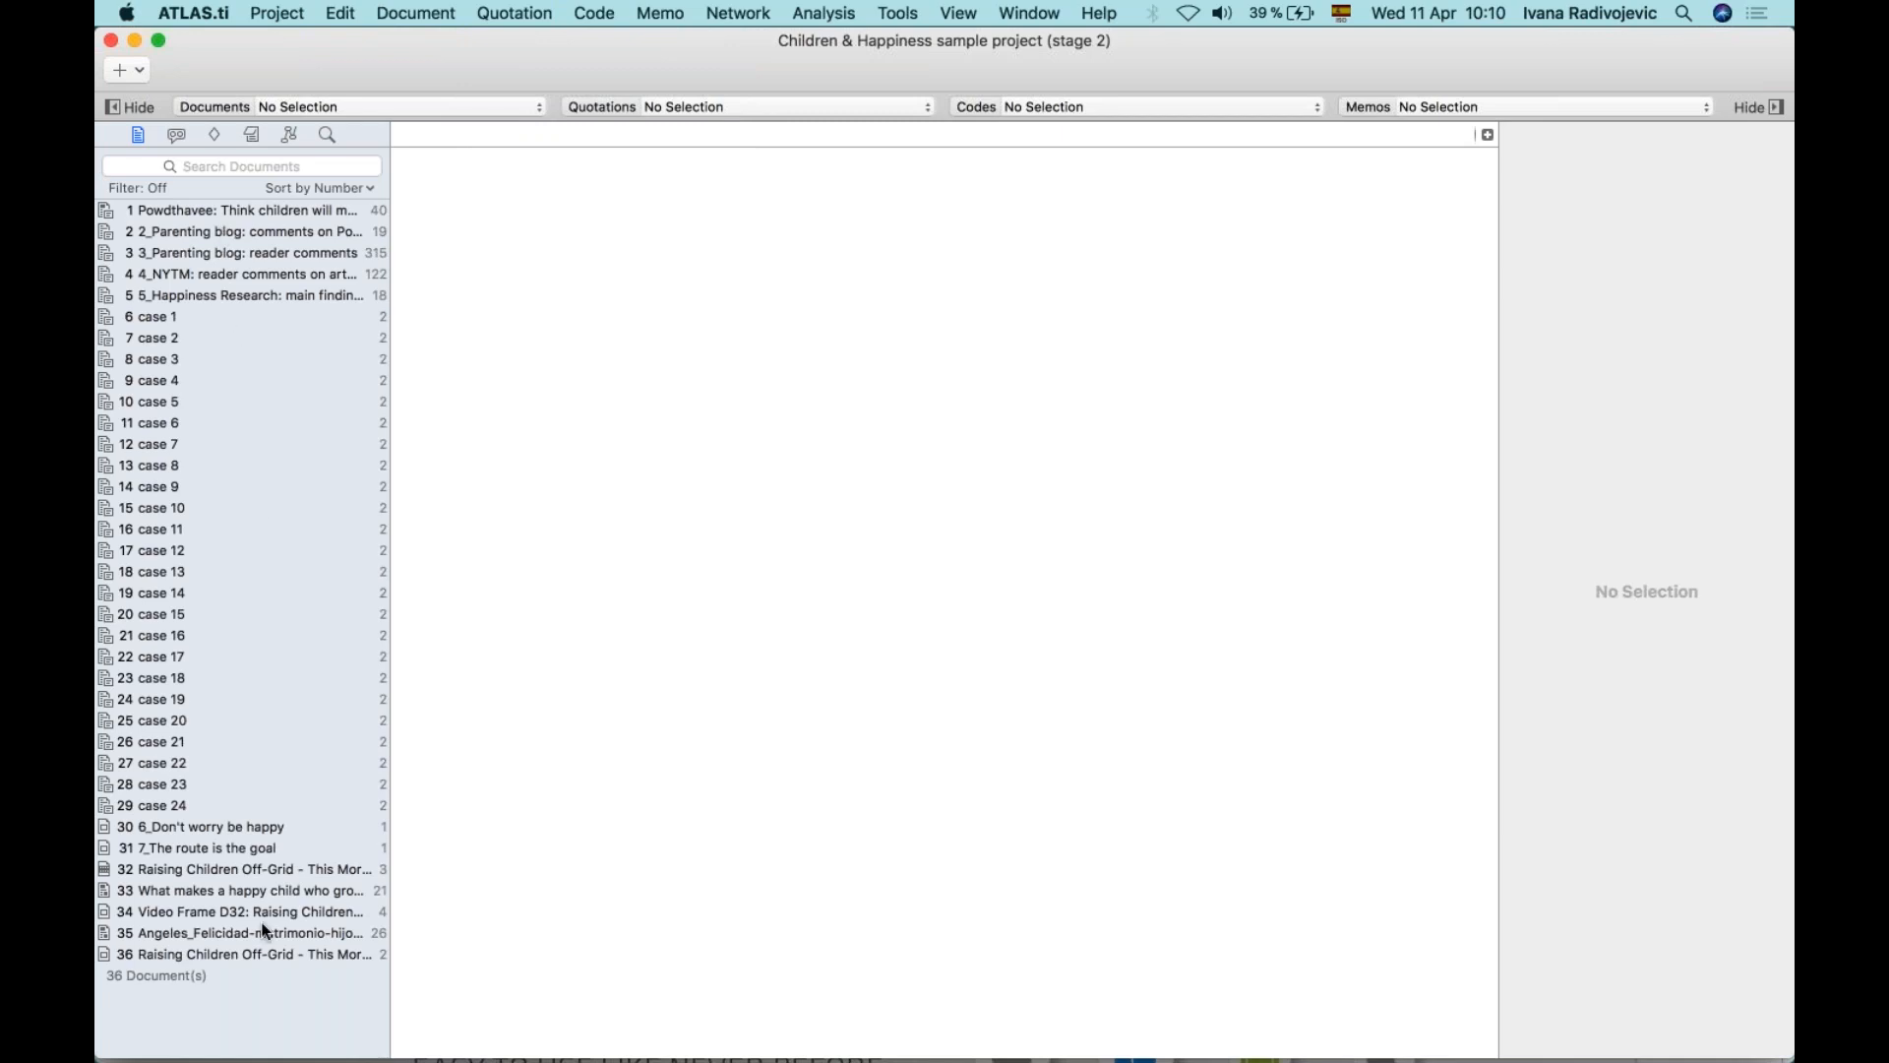
Look through the project's lists of quotations, codes, memos and networks, and return to the document list.
click(175, 134)
click(213, 134)
click(250, 137)
click(291, 136)
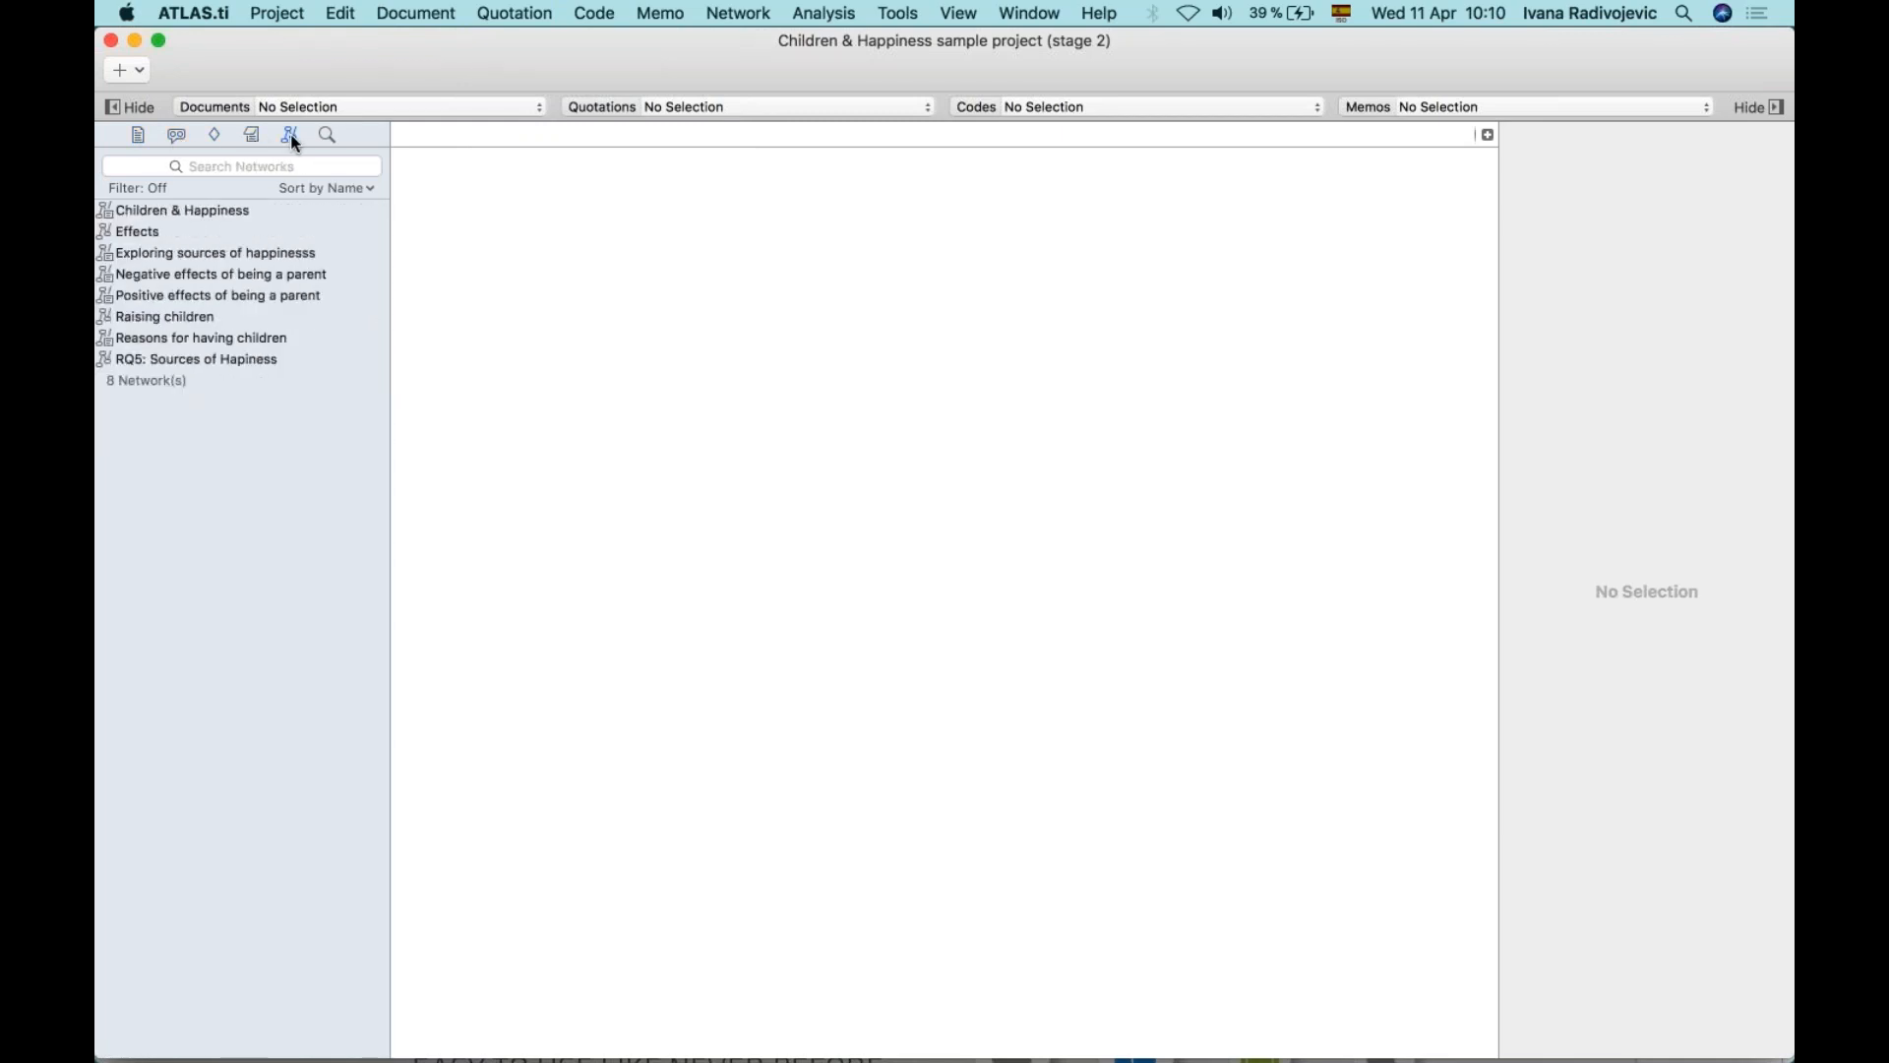
click(136, 139)
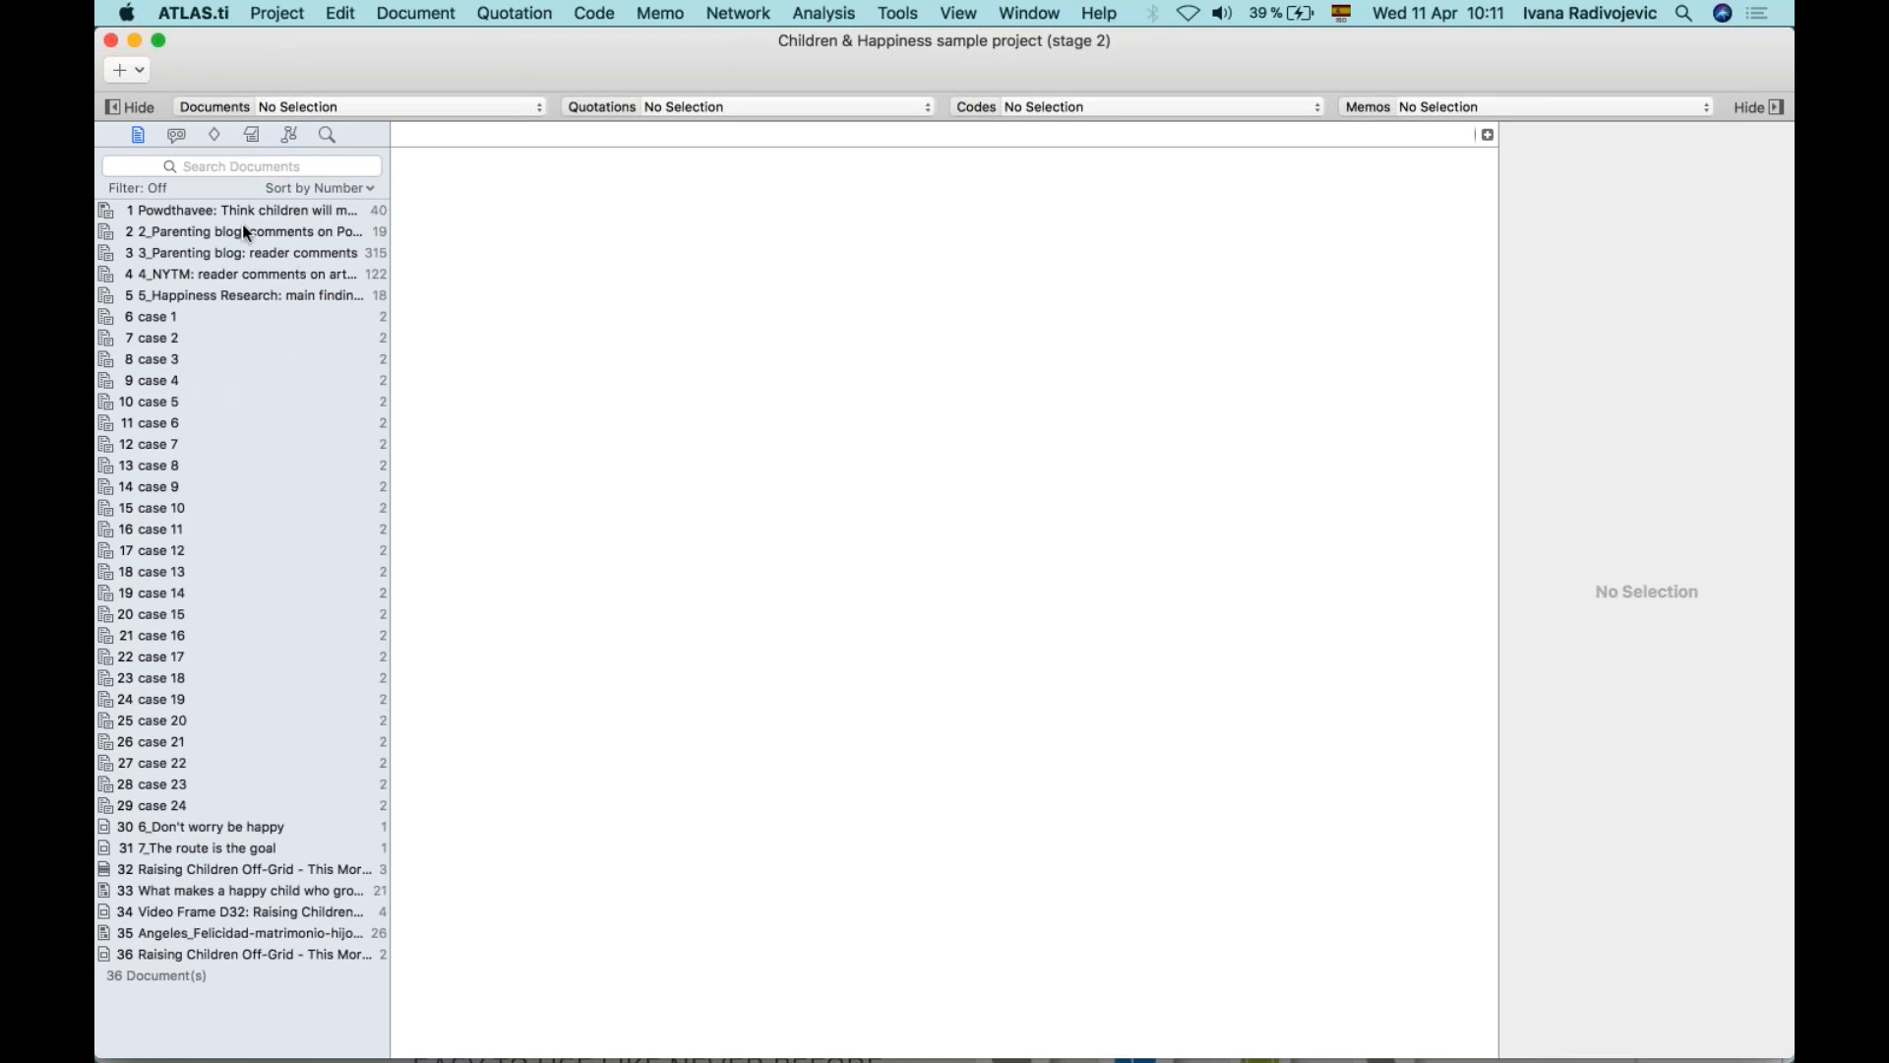
Open documents 1, 6 (case 1), 32, 33 and 34 to view different media types, and check the options for adding project items.
double_click(221, 209)
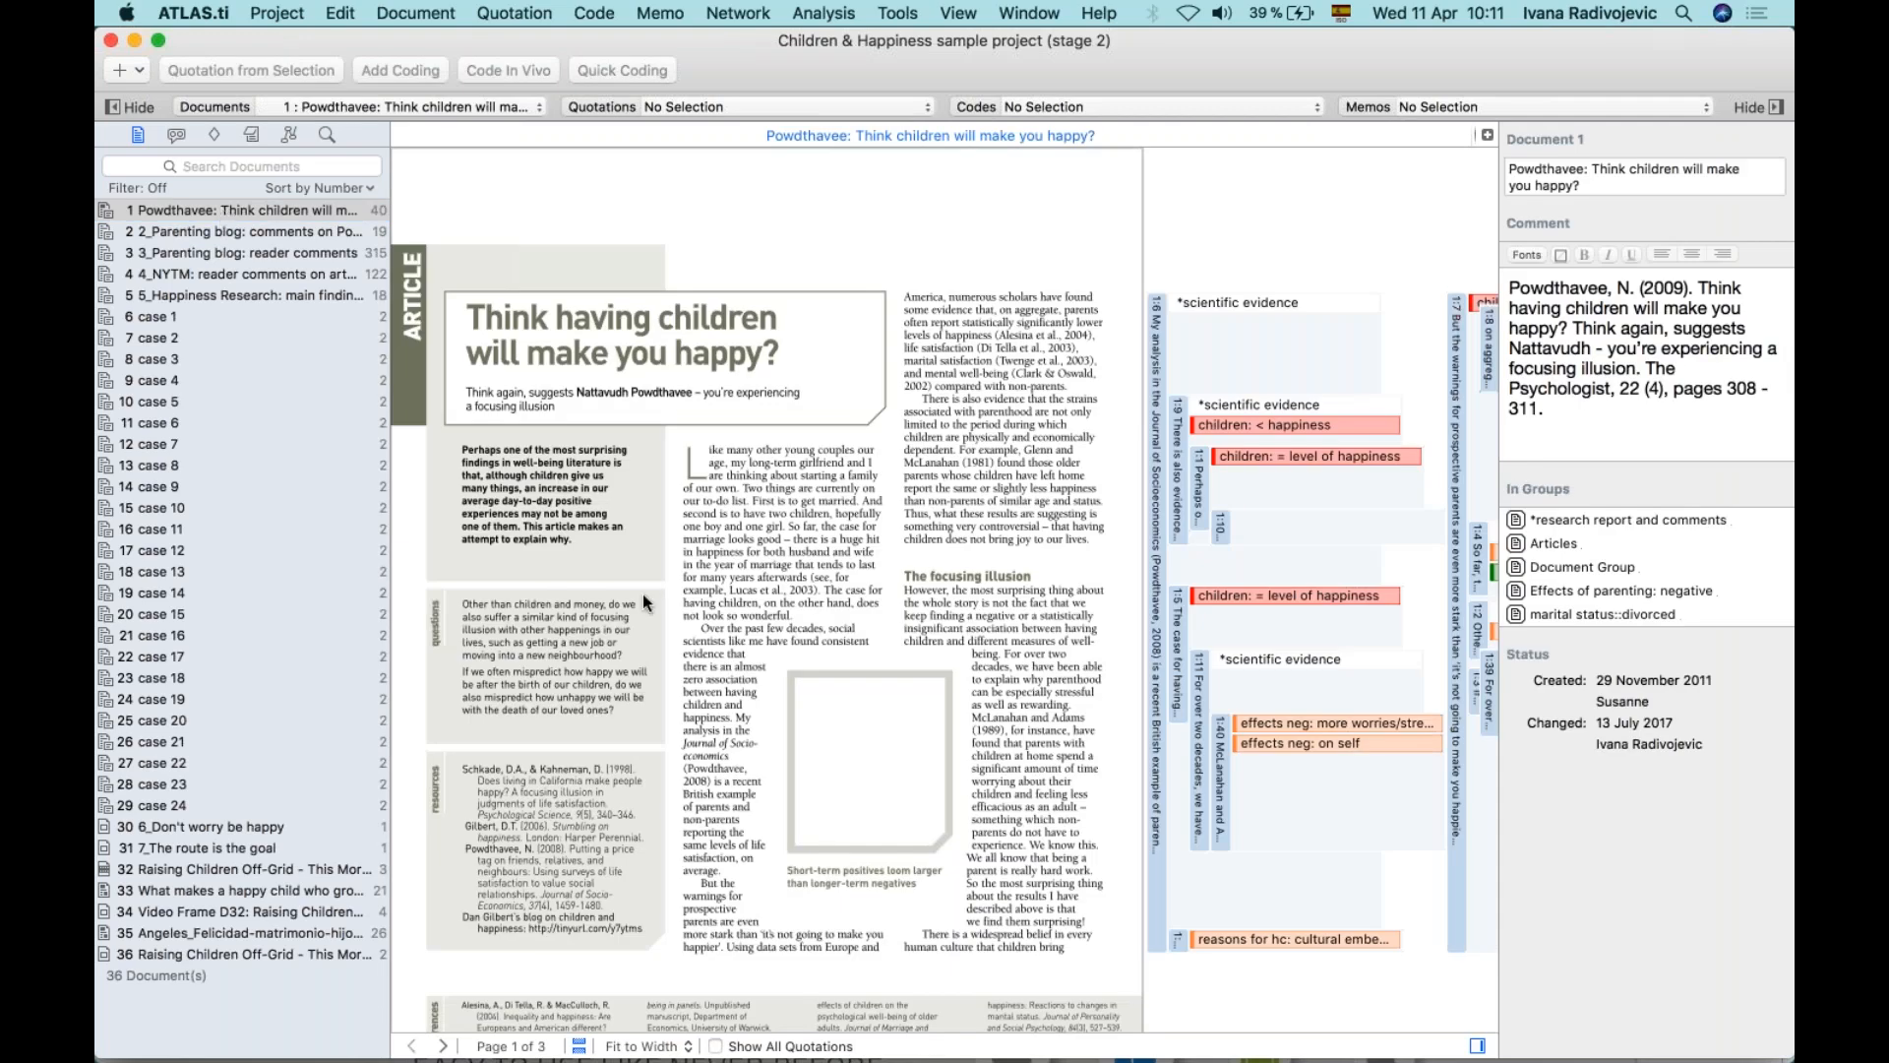
double_click(158, 317)
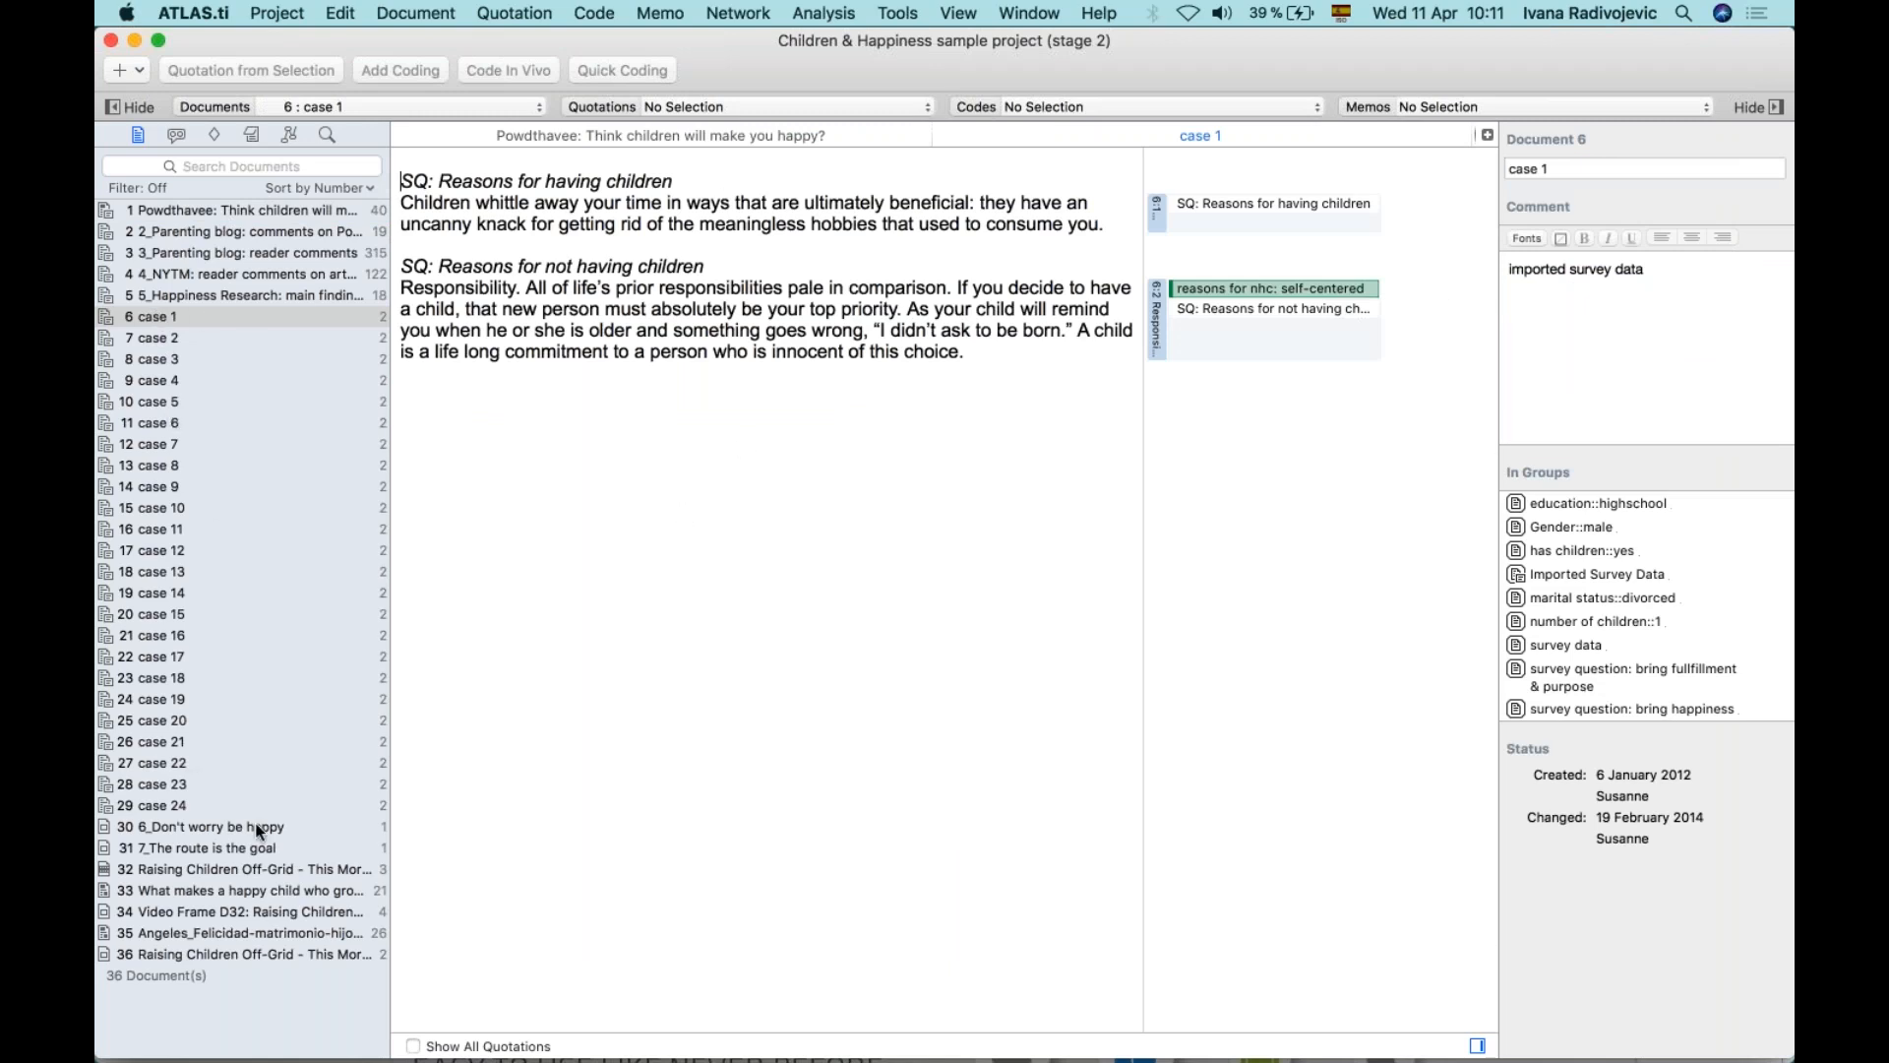
double_click(181, 870)
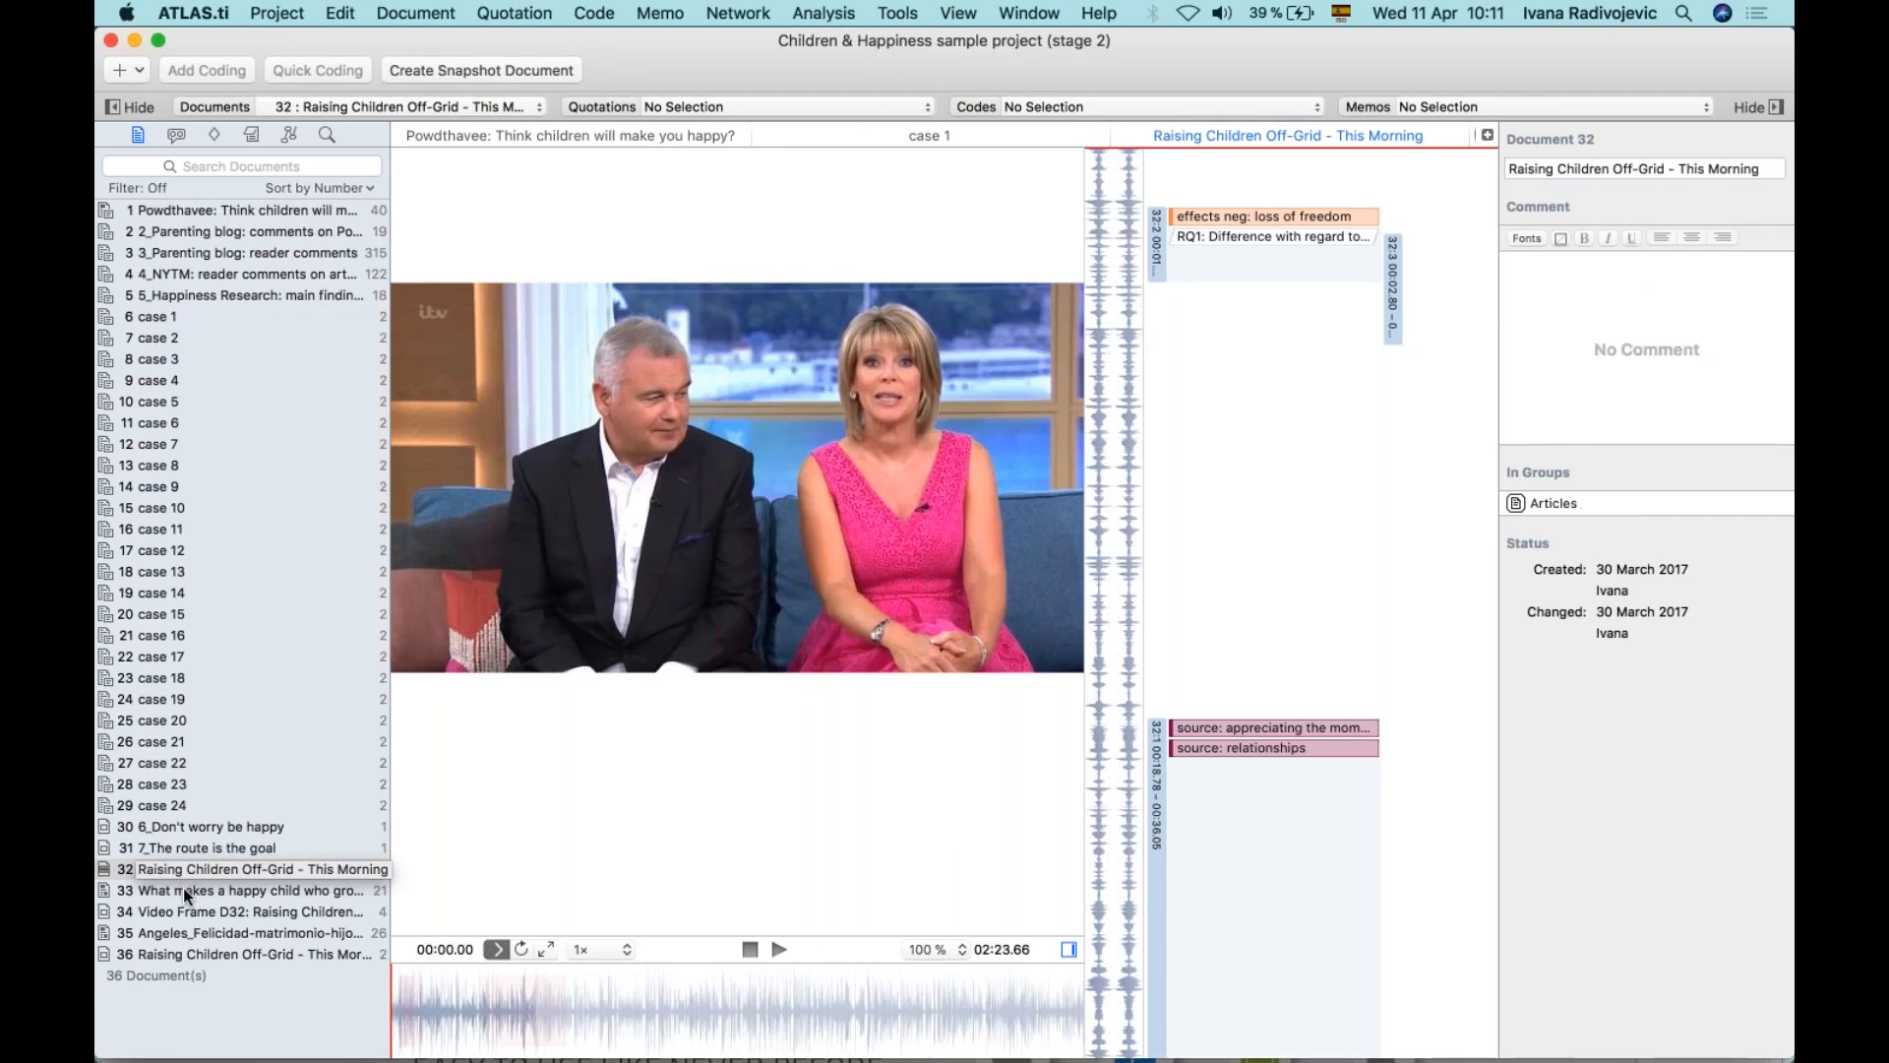
click(183, 889)
double_click(183, 889)
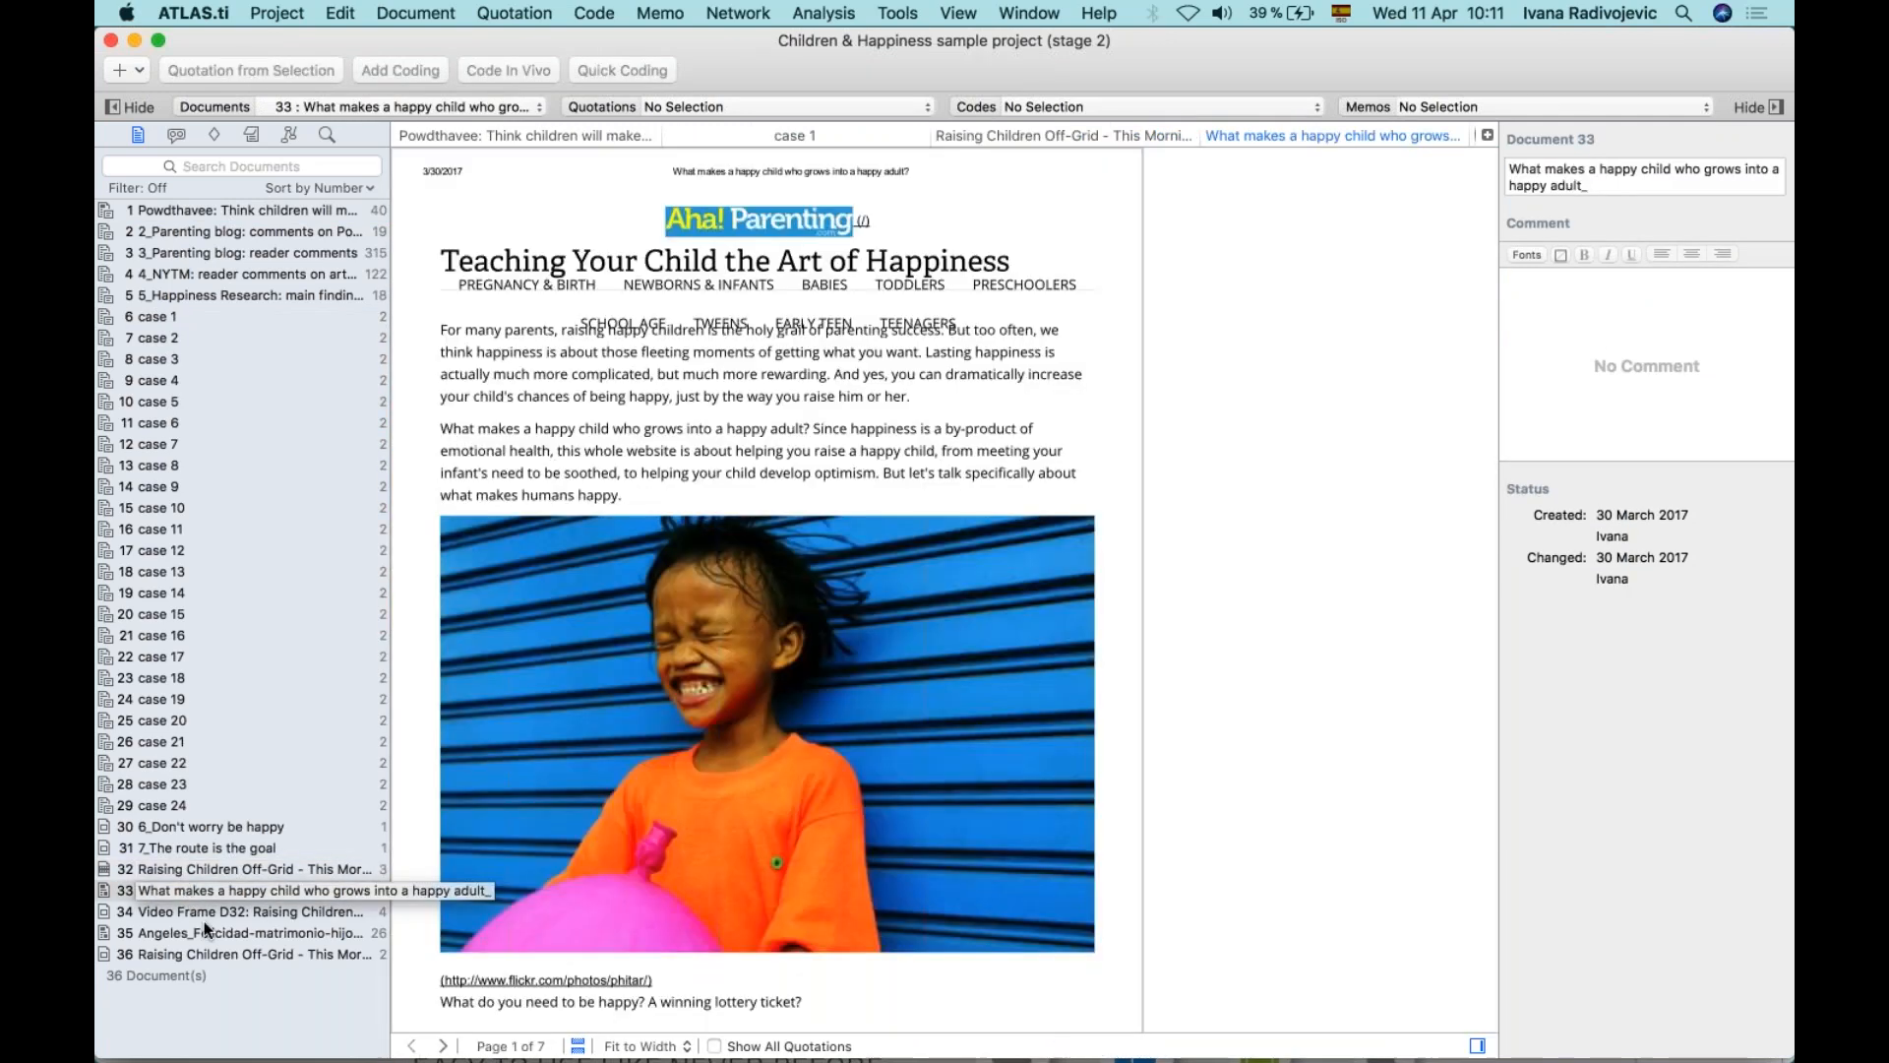
click(210, 914)
double_click(211, 917)
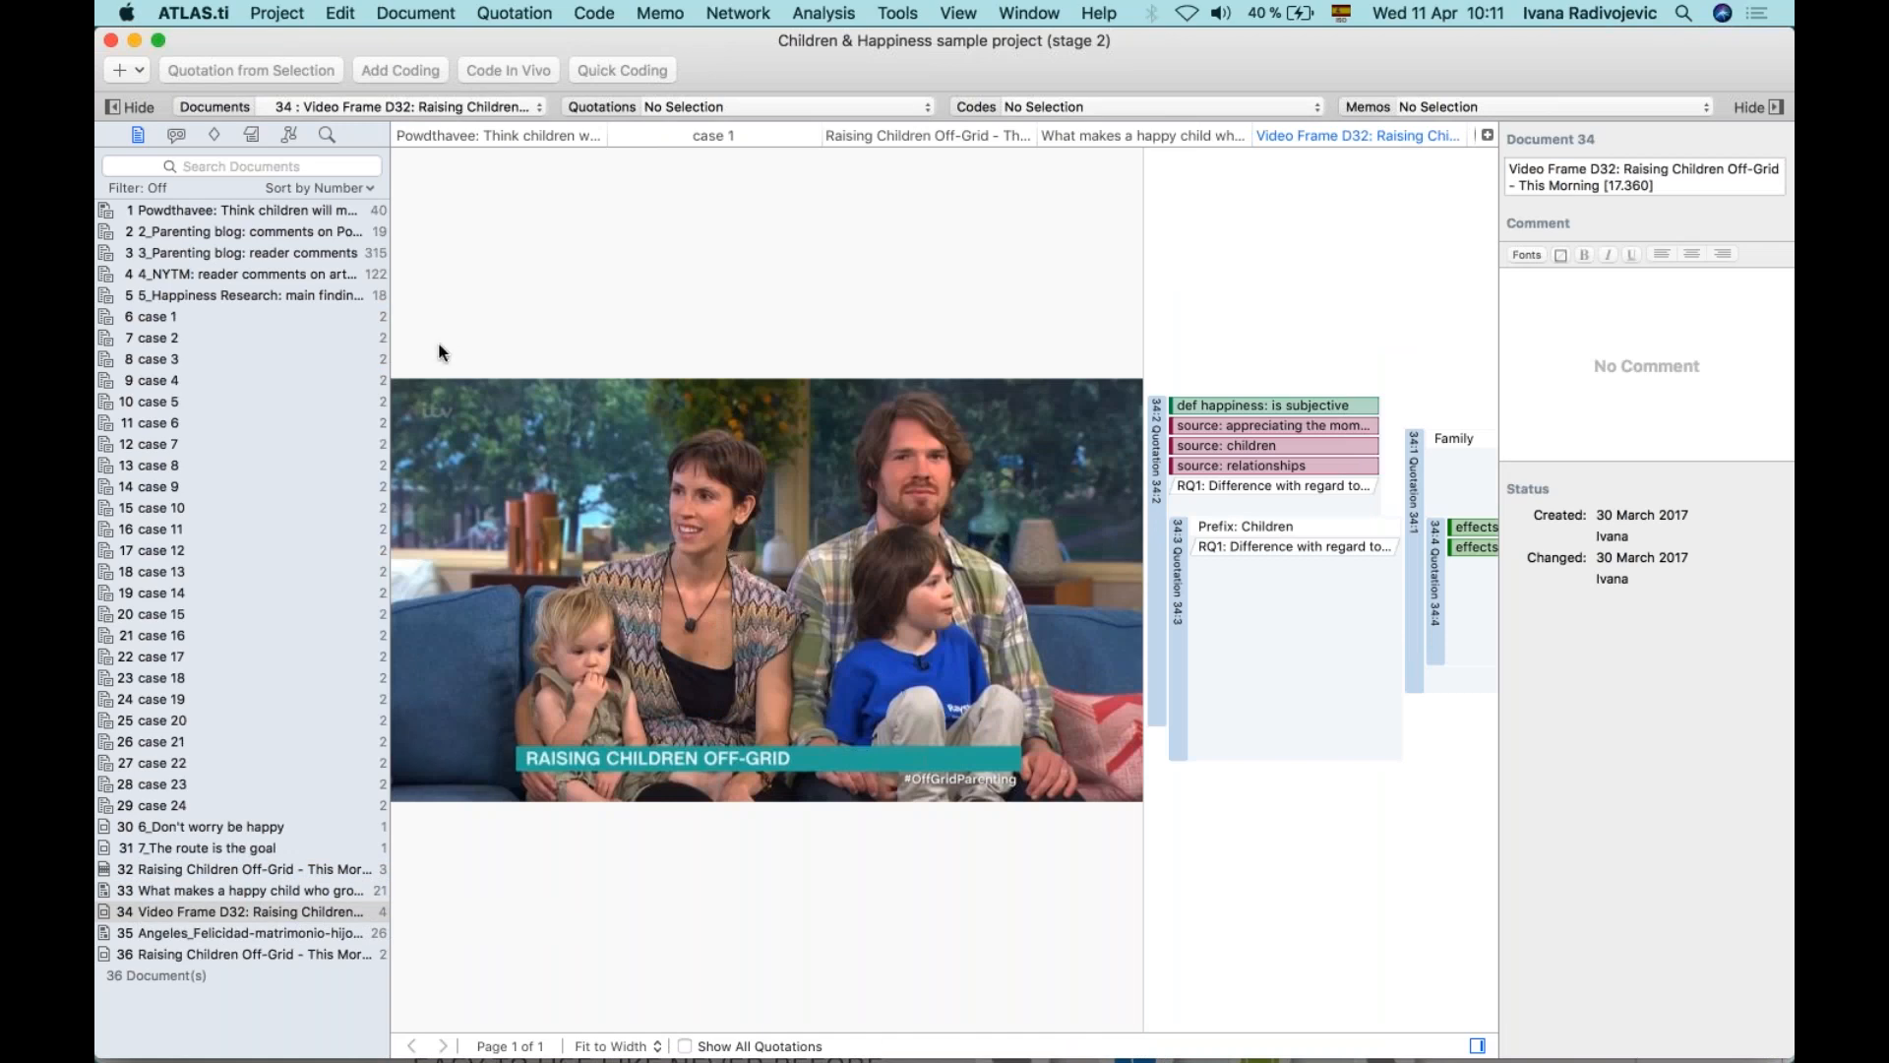
click(141, 71)
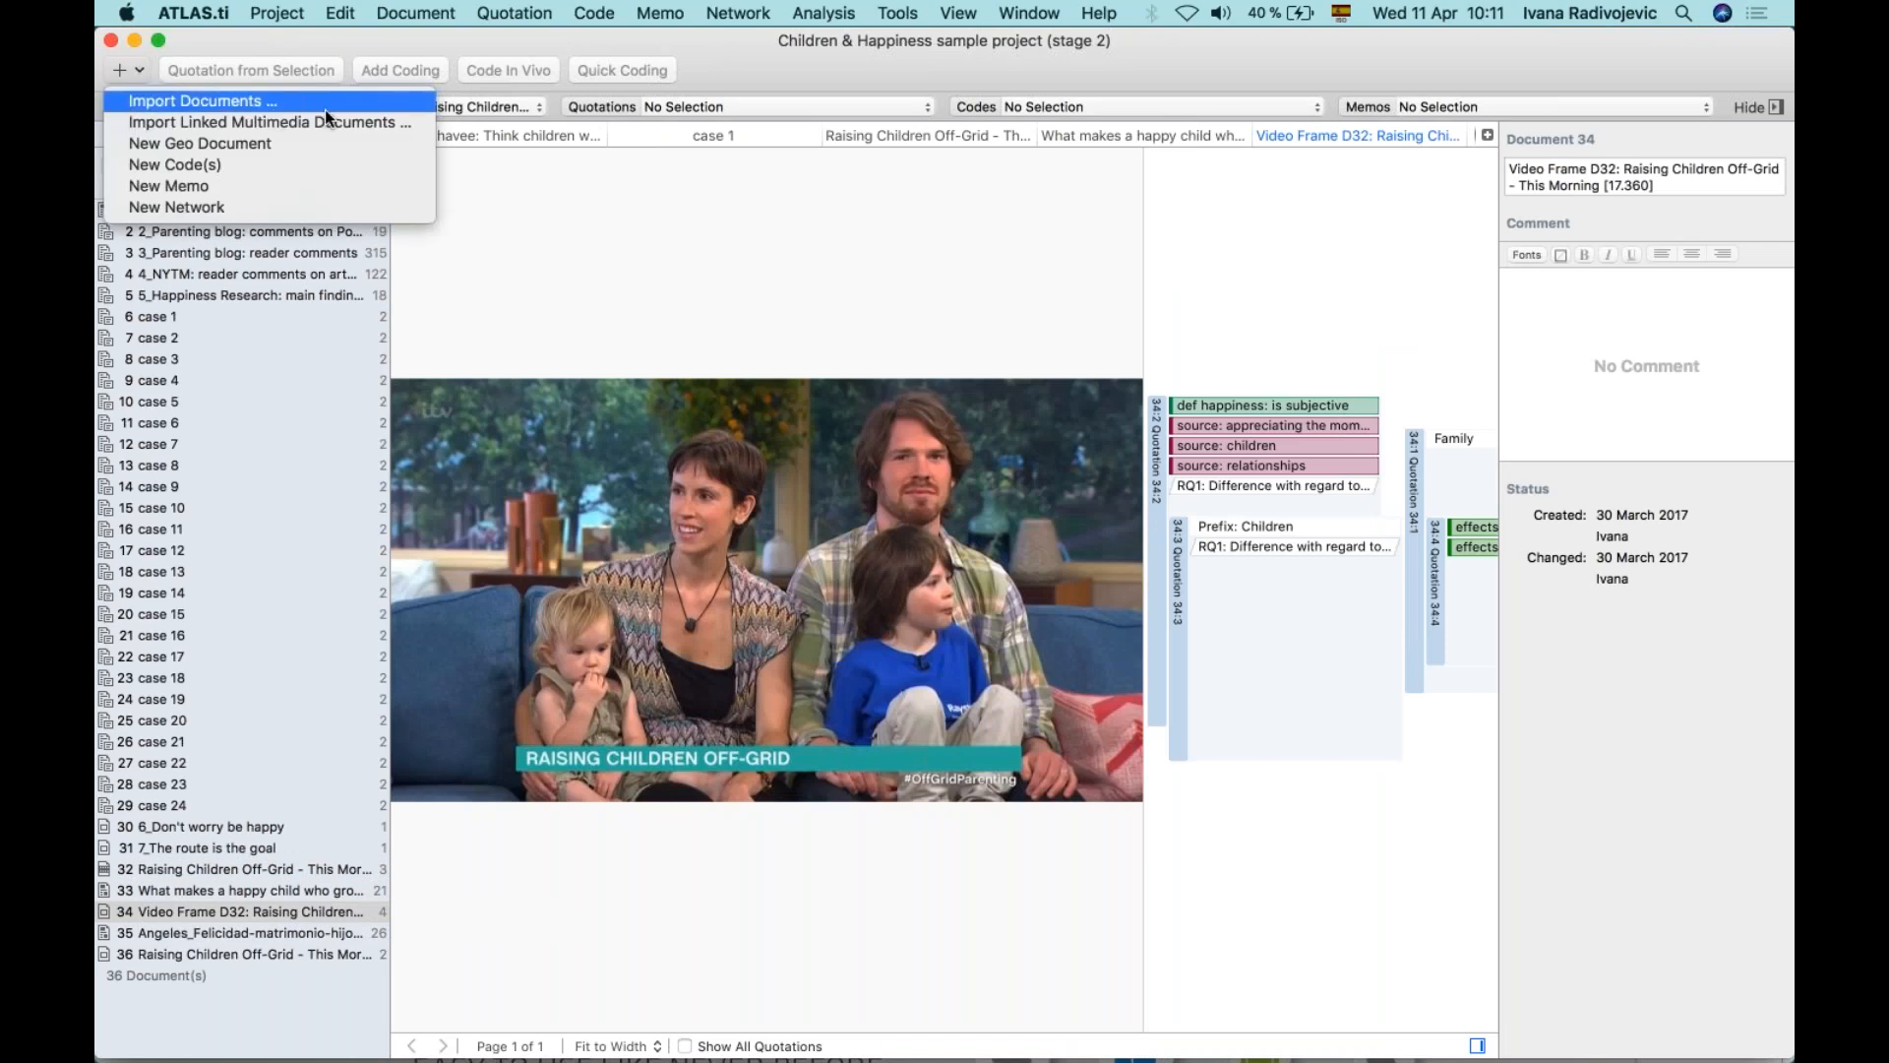
click(552, 232)
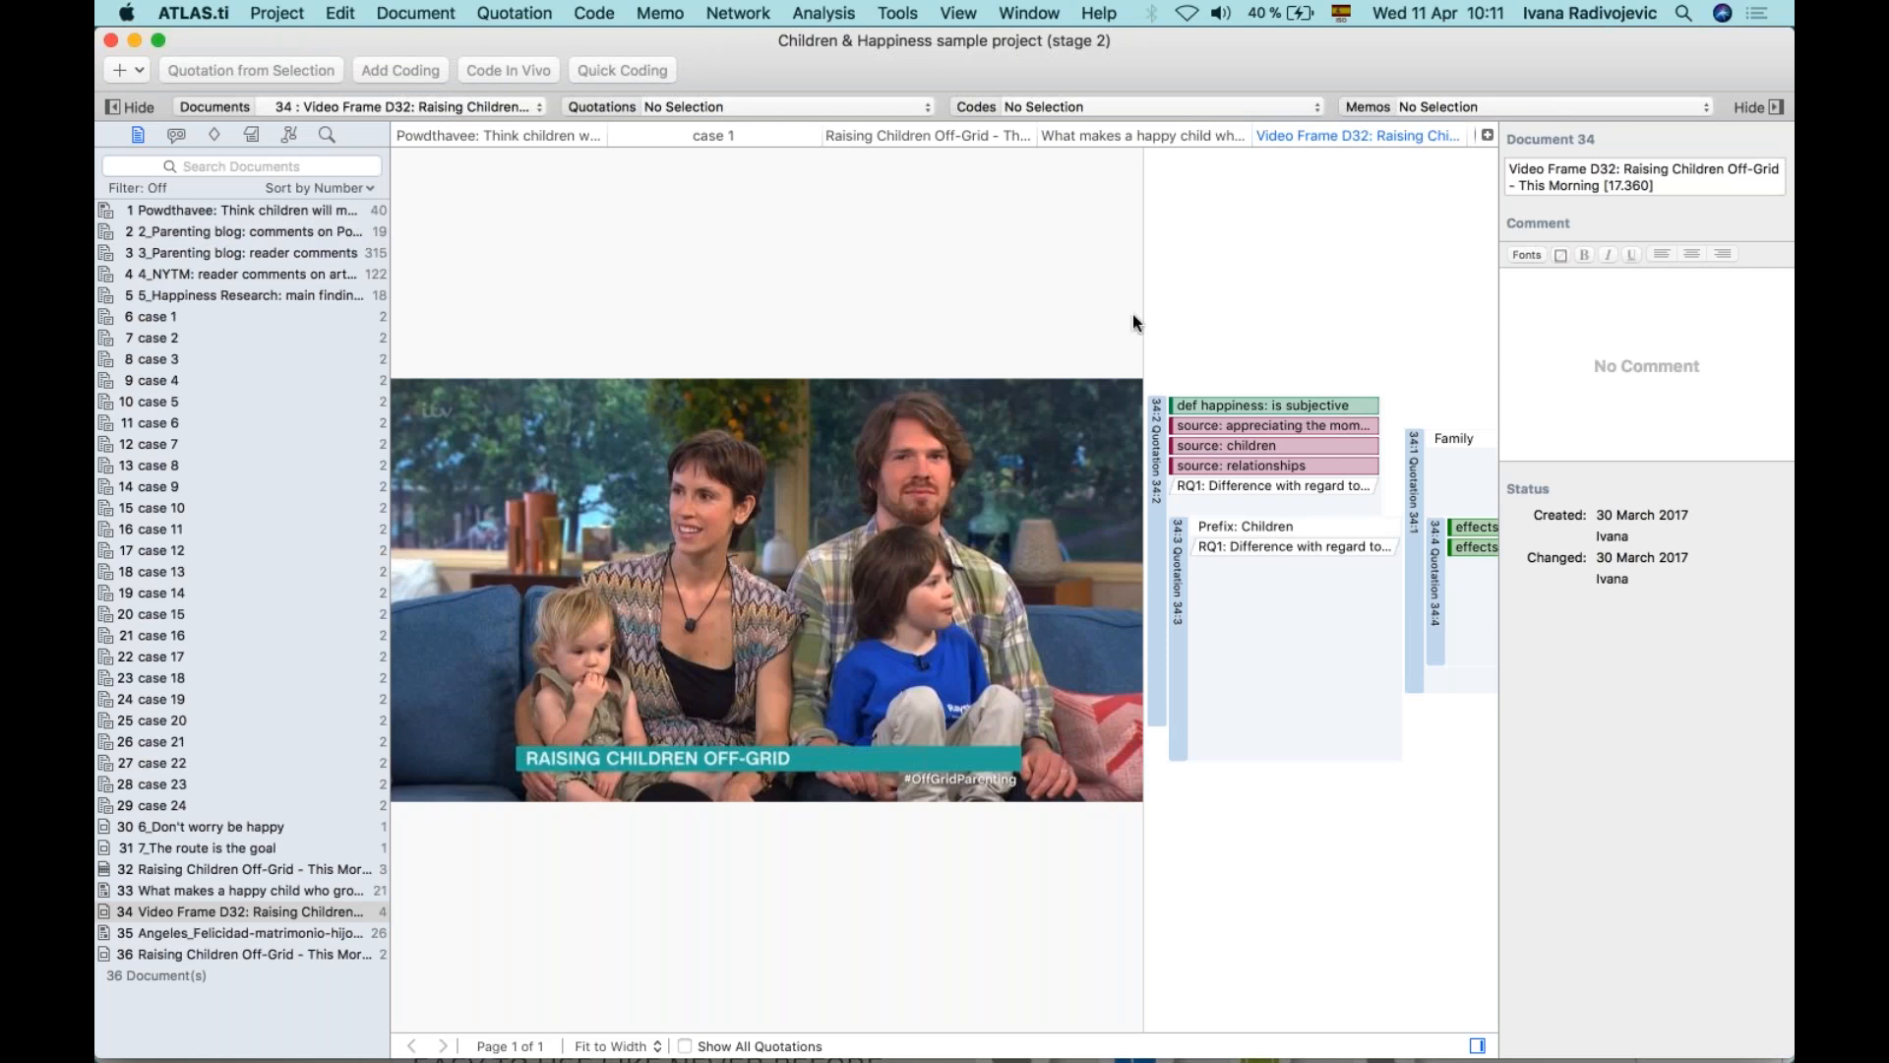
Review the open documents one after another, from the article and case 1 to the video, web page and video frame.
click(1137, 133)
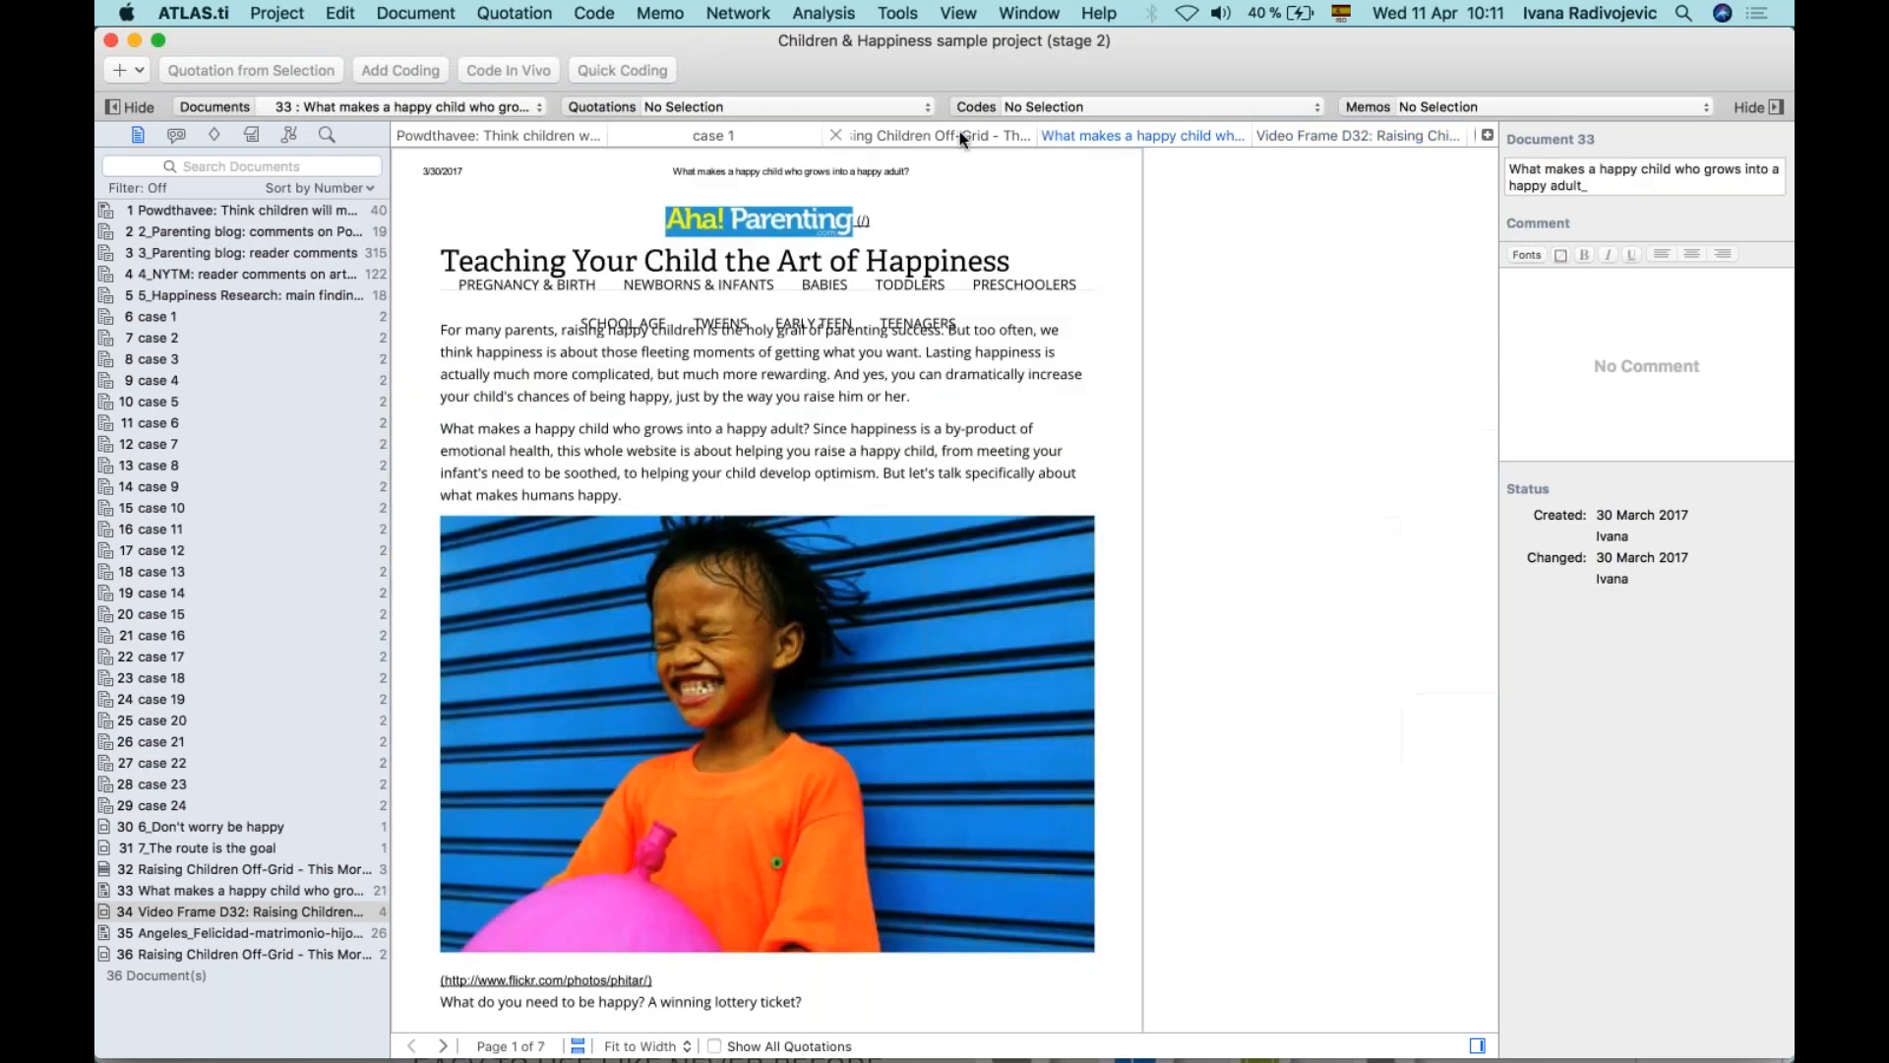
click(959, 132)
click(708, 132)
click(520, 128)
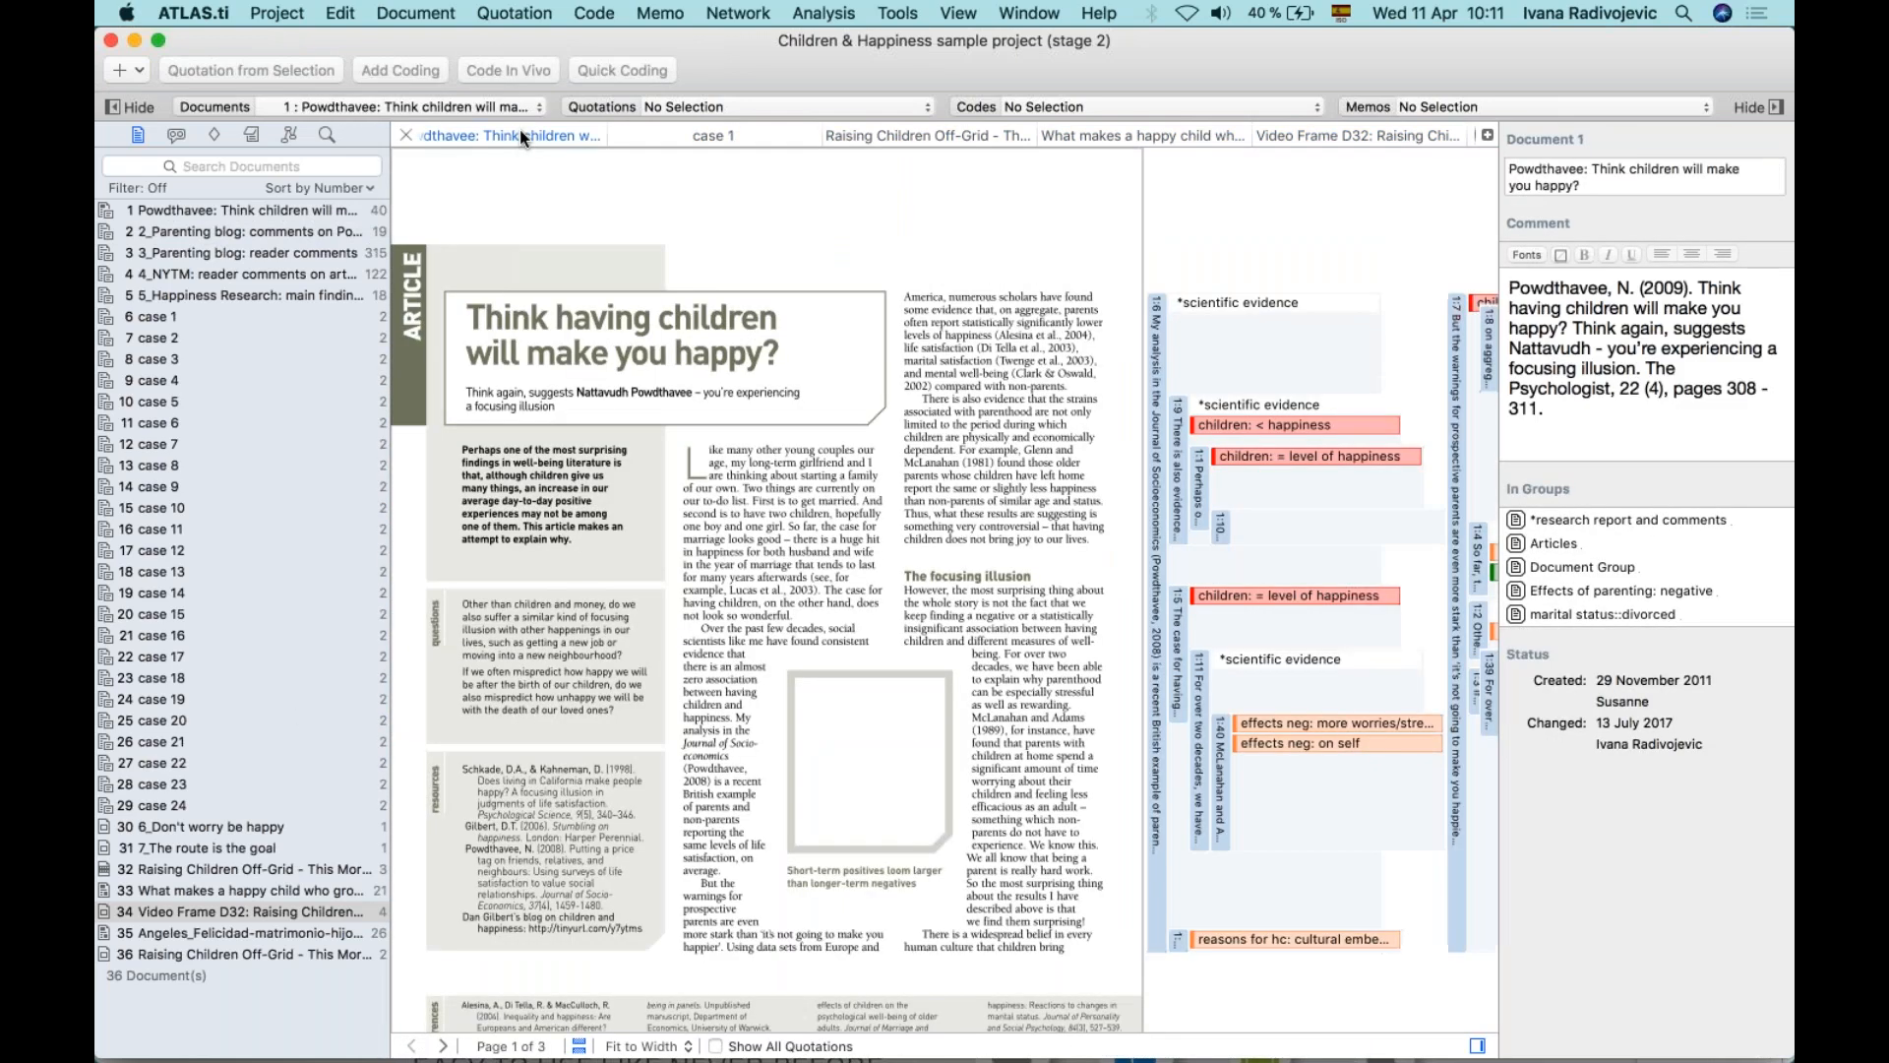
click(705, 135)
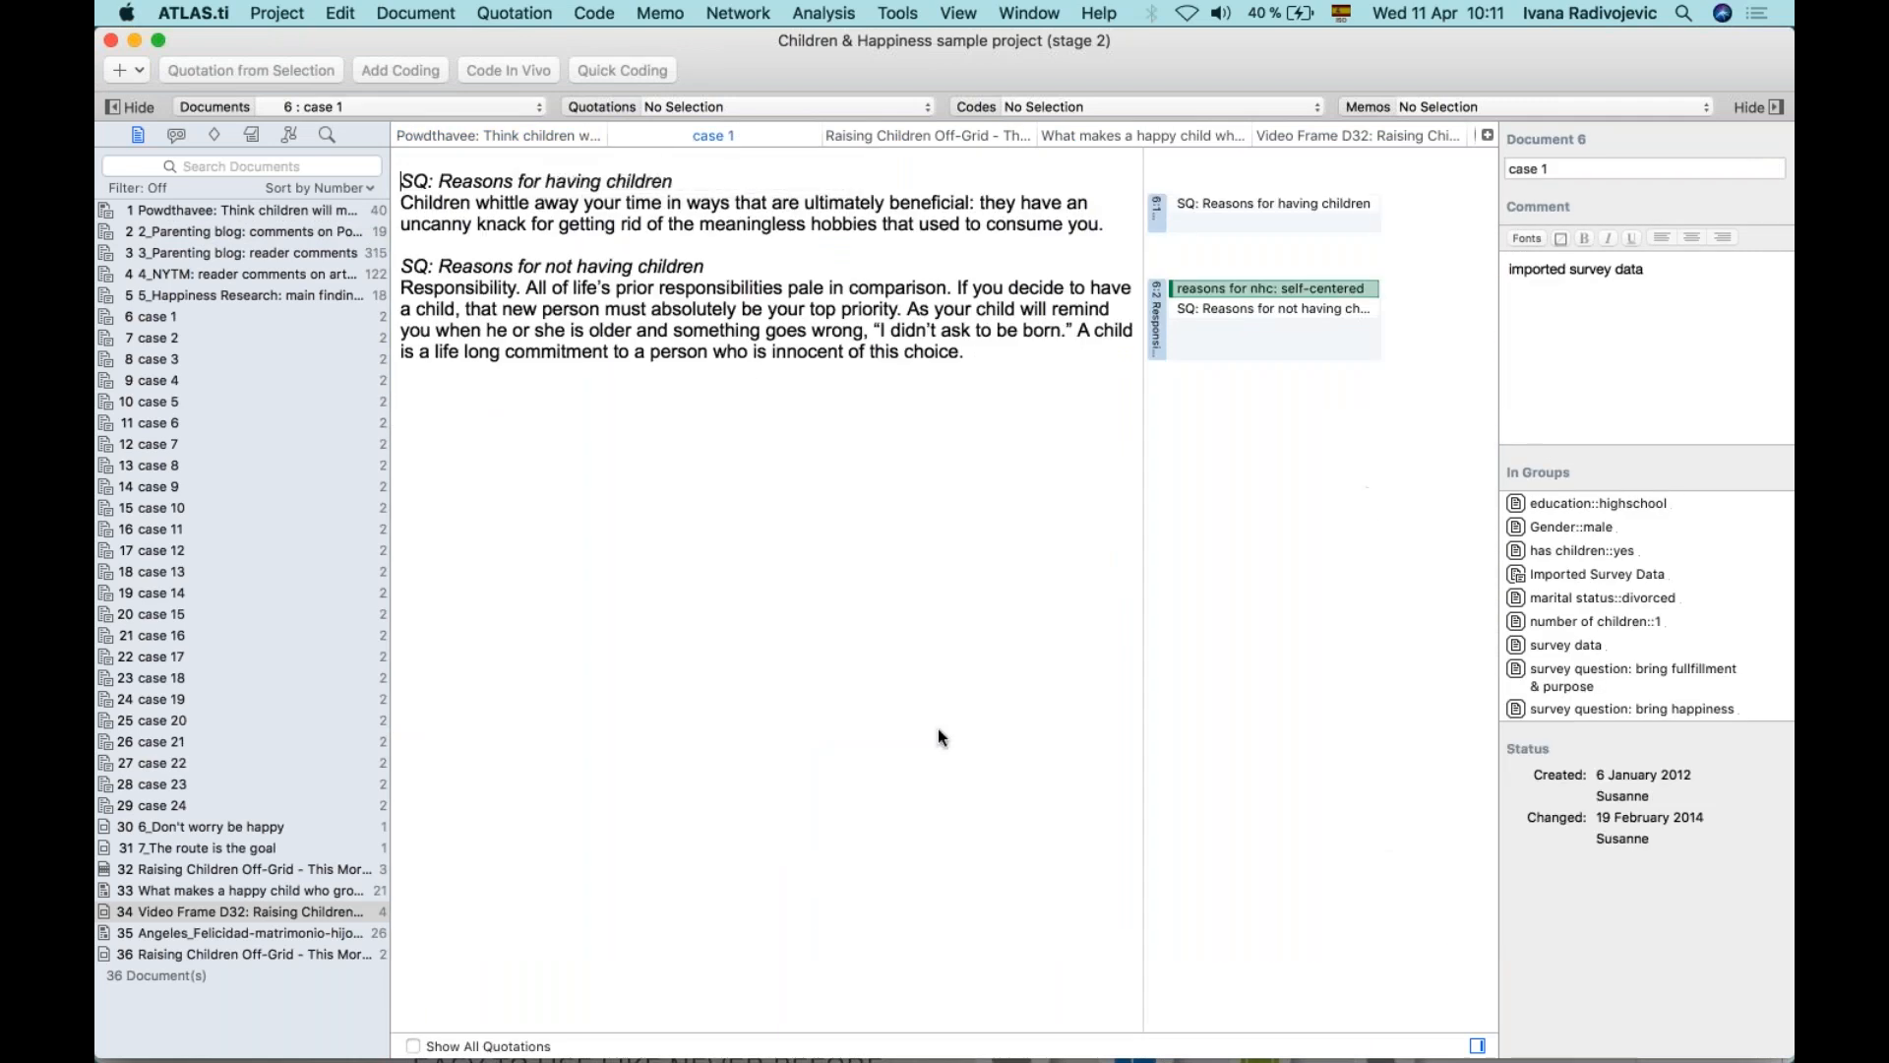
click(897, 133)
click(1091, 133)
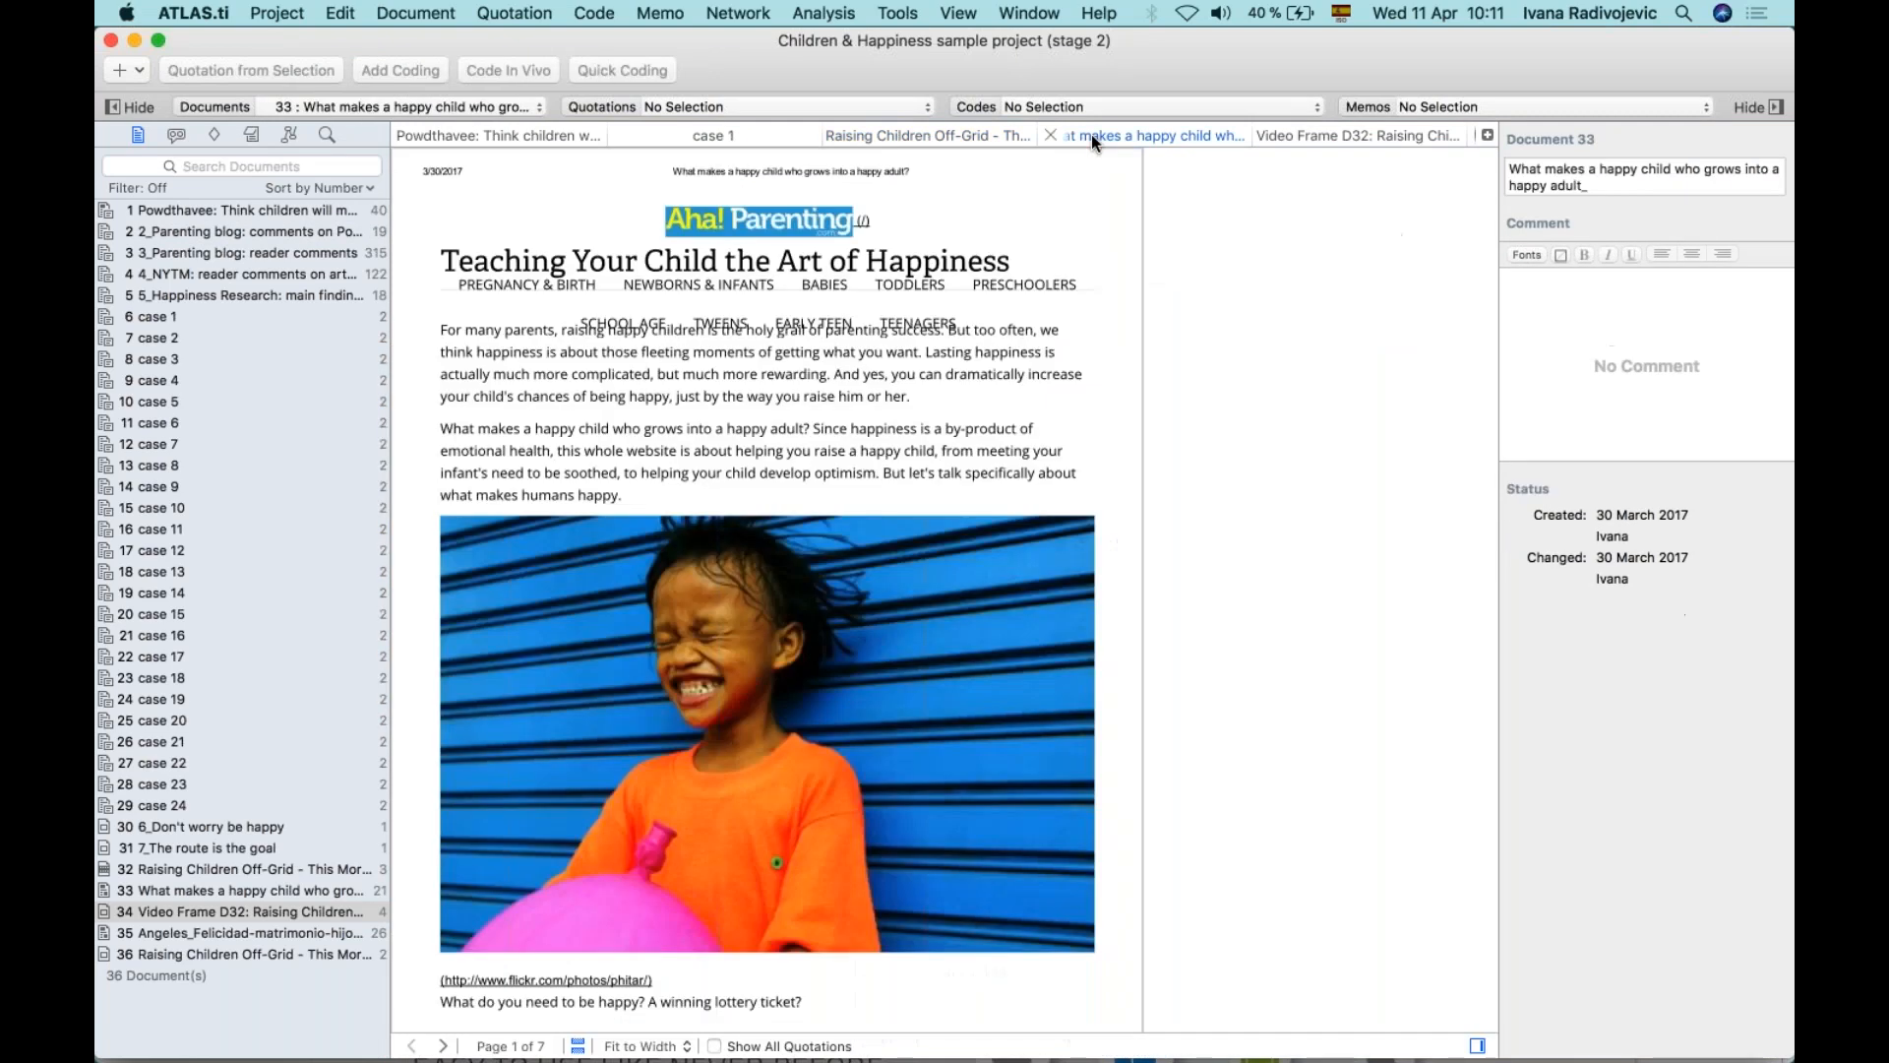
click(1344, 134)
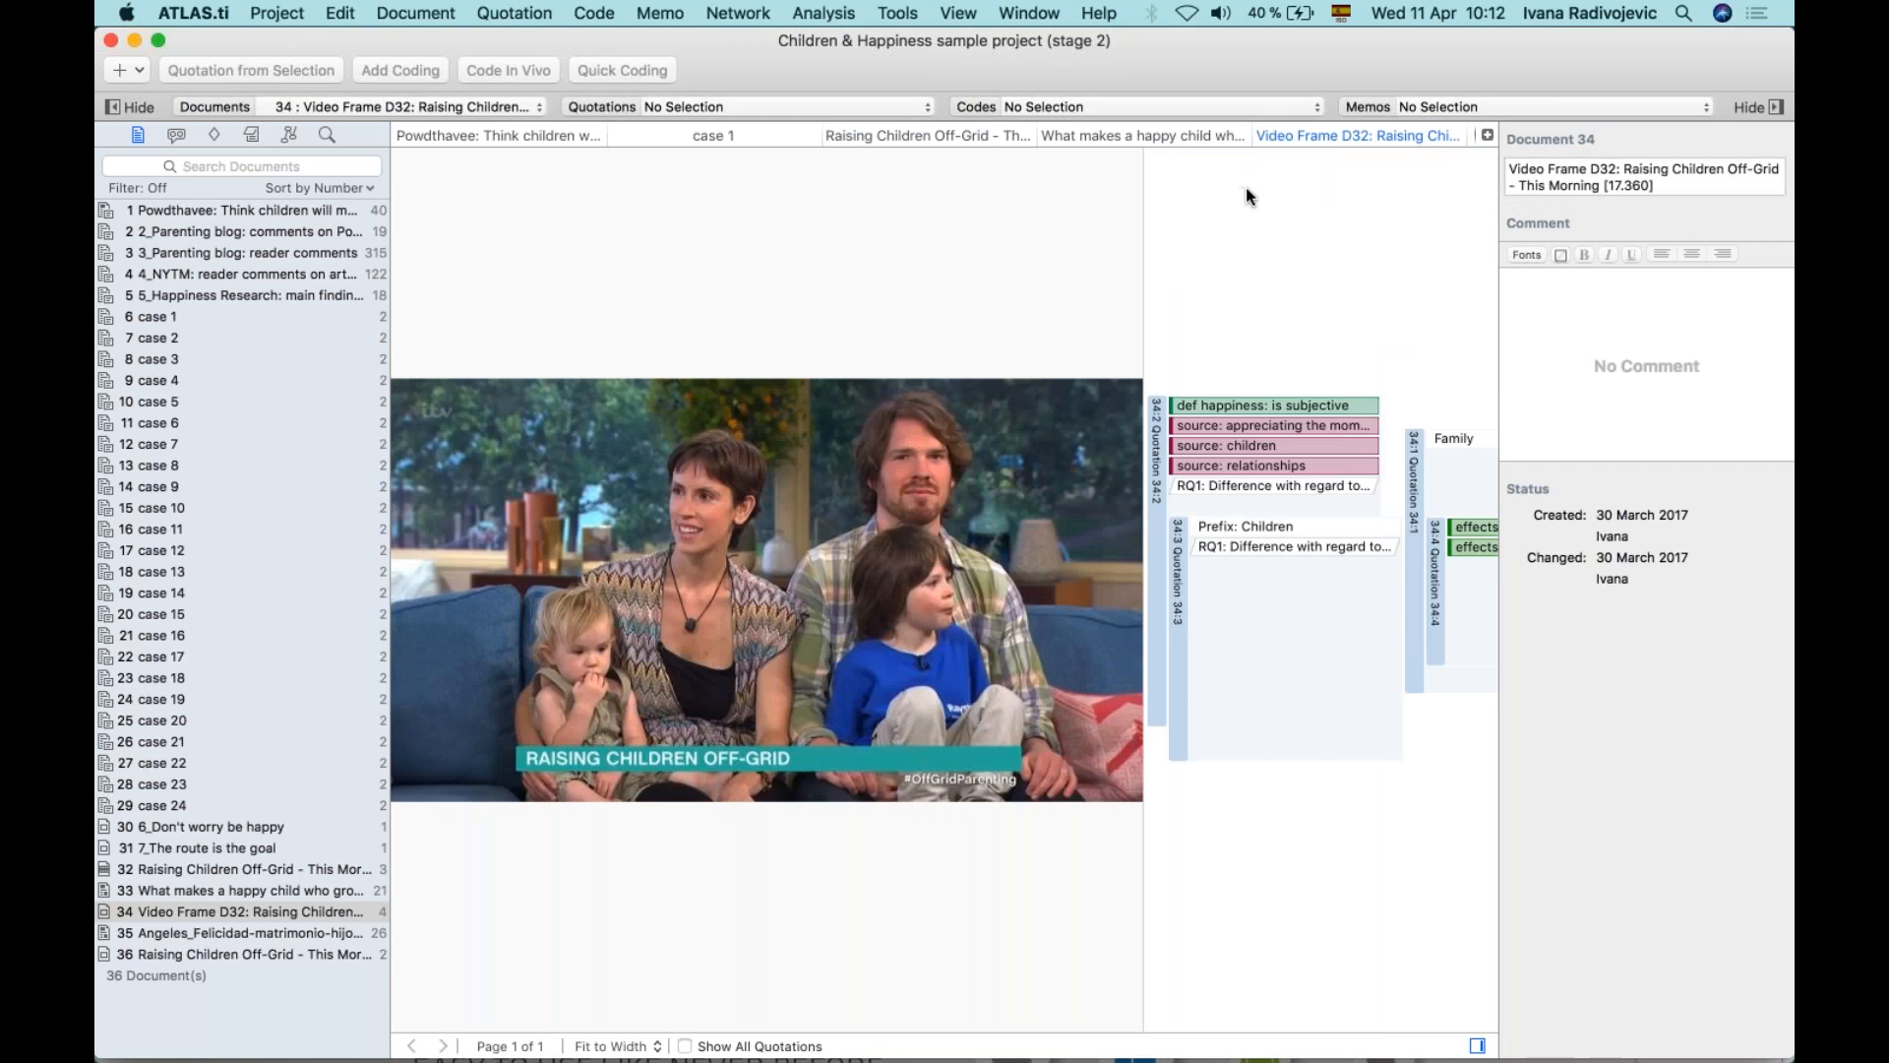
Close all other open documents except the video frame, and close the video frame as well.
right_click(1292, 138)
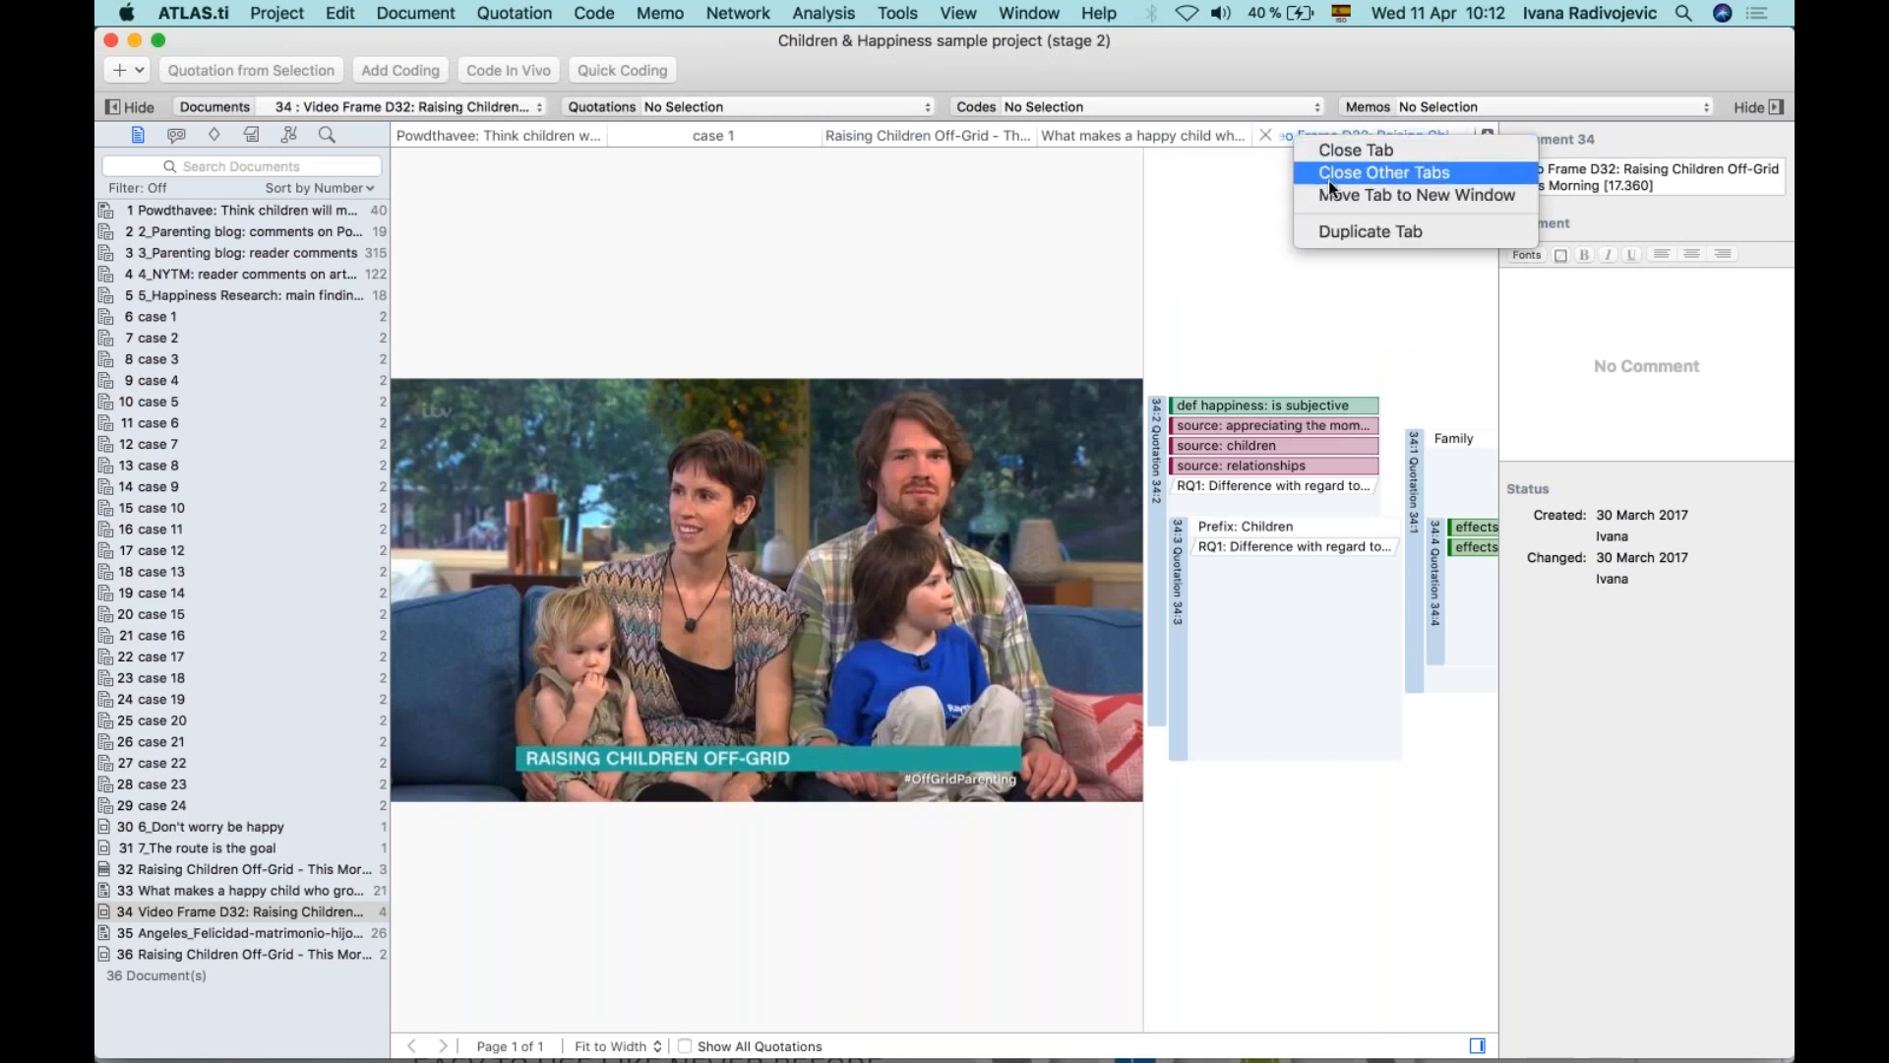
click(1333, 177)
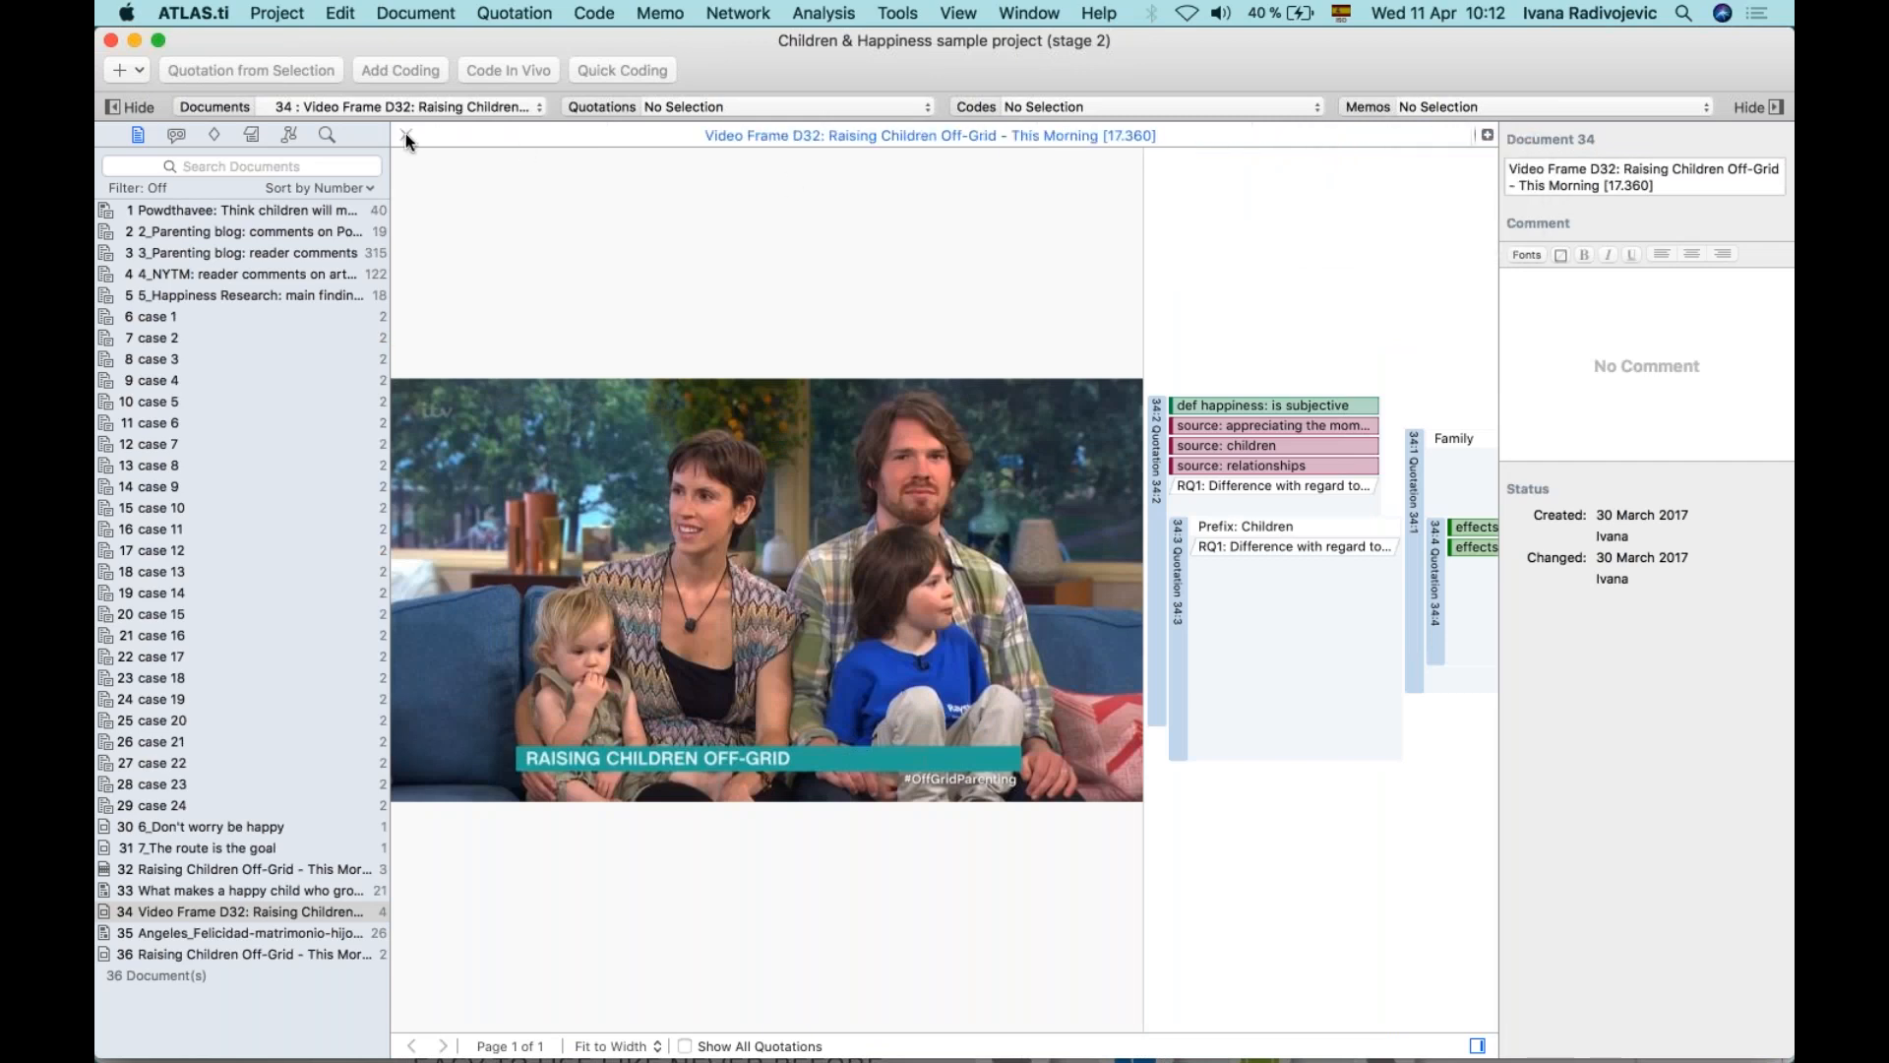
click(405, 135)
Open document 35, the research paper "Children and Life Satisfaction", and skim its first page.
click(219, 934)
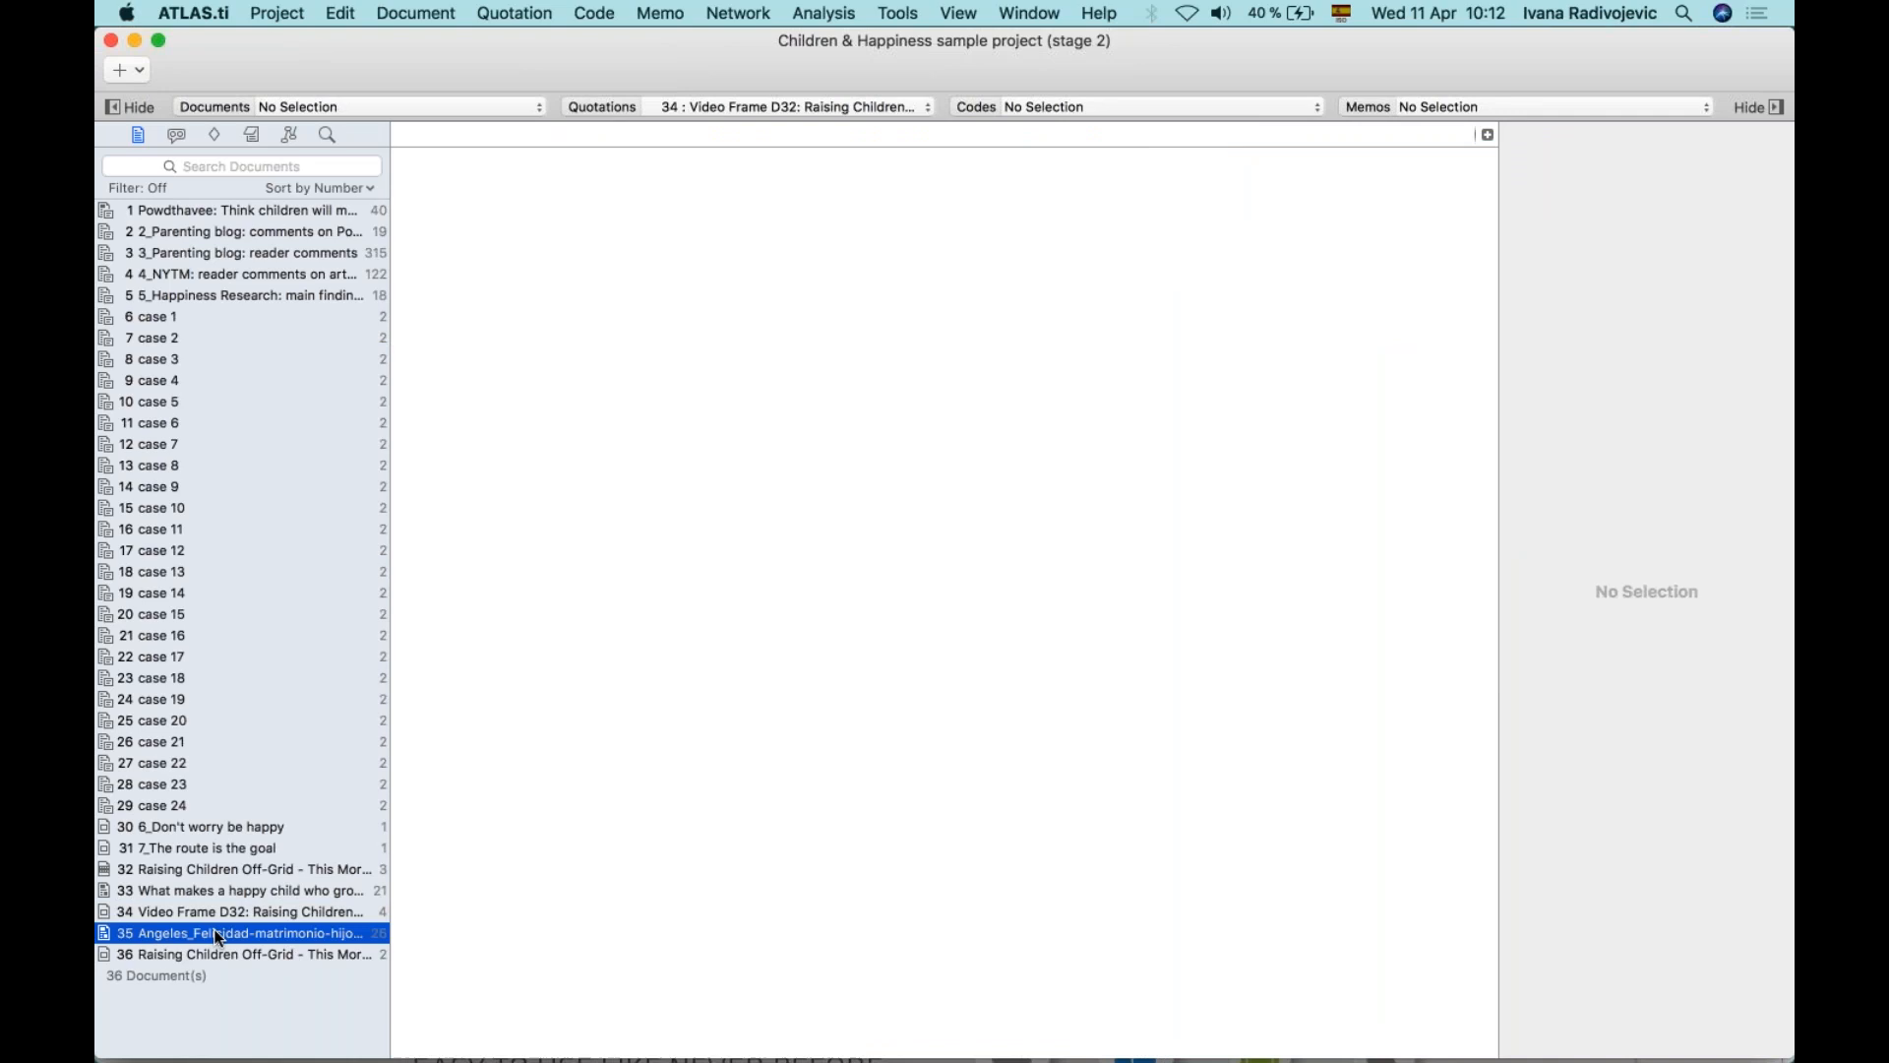
scroll(811, 788, down, 5)
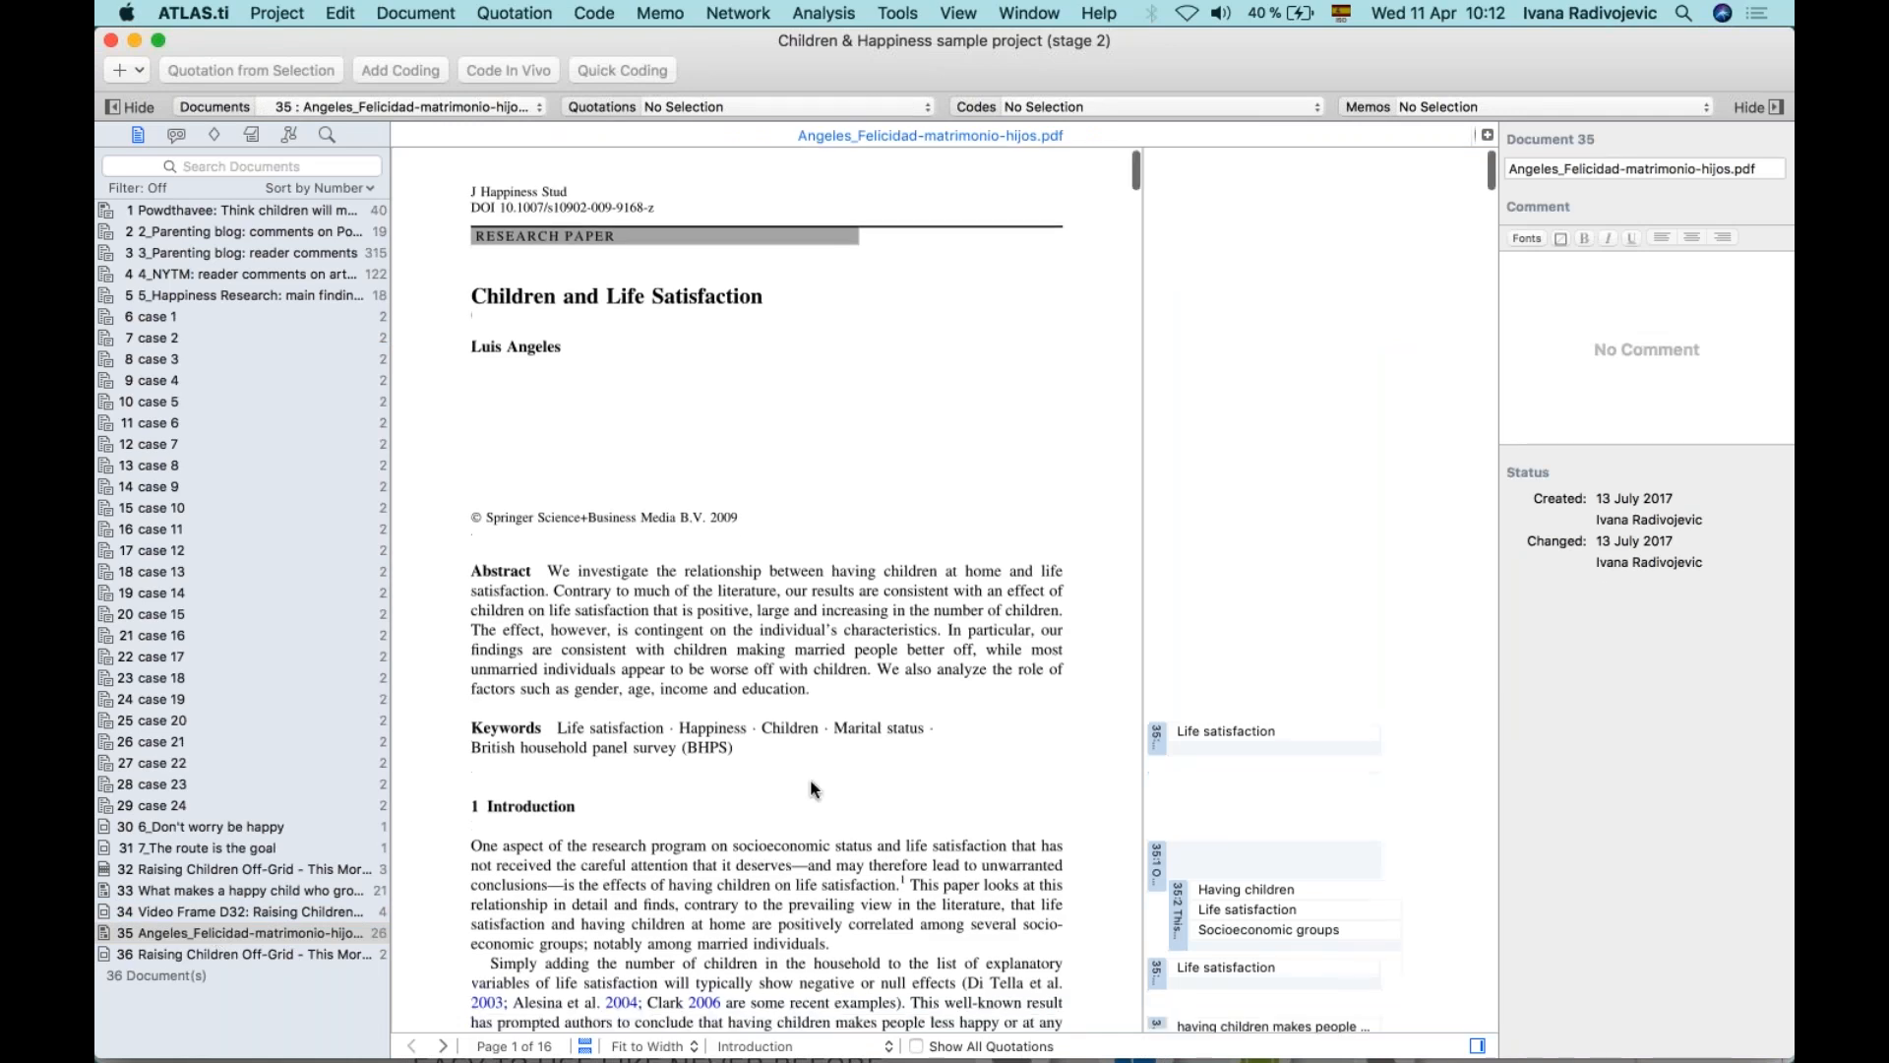
scroll(812, 788, up, 1)
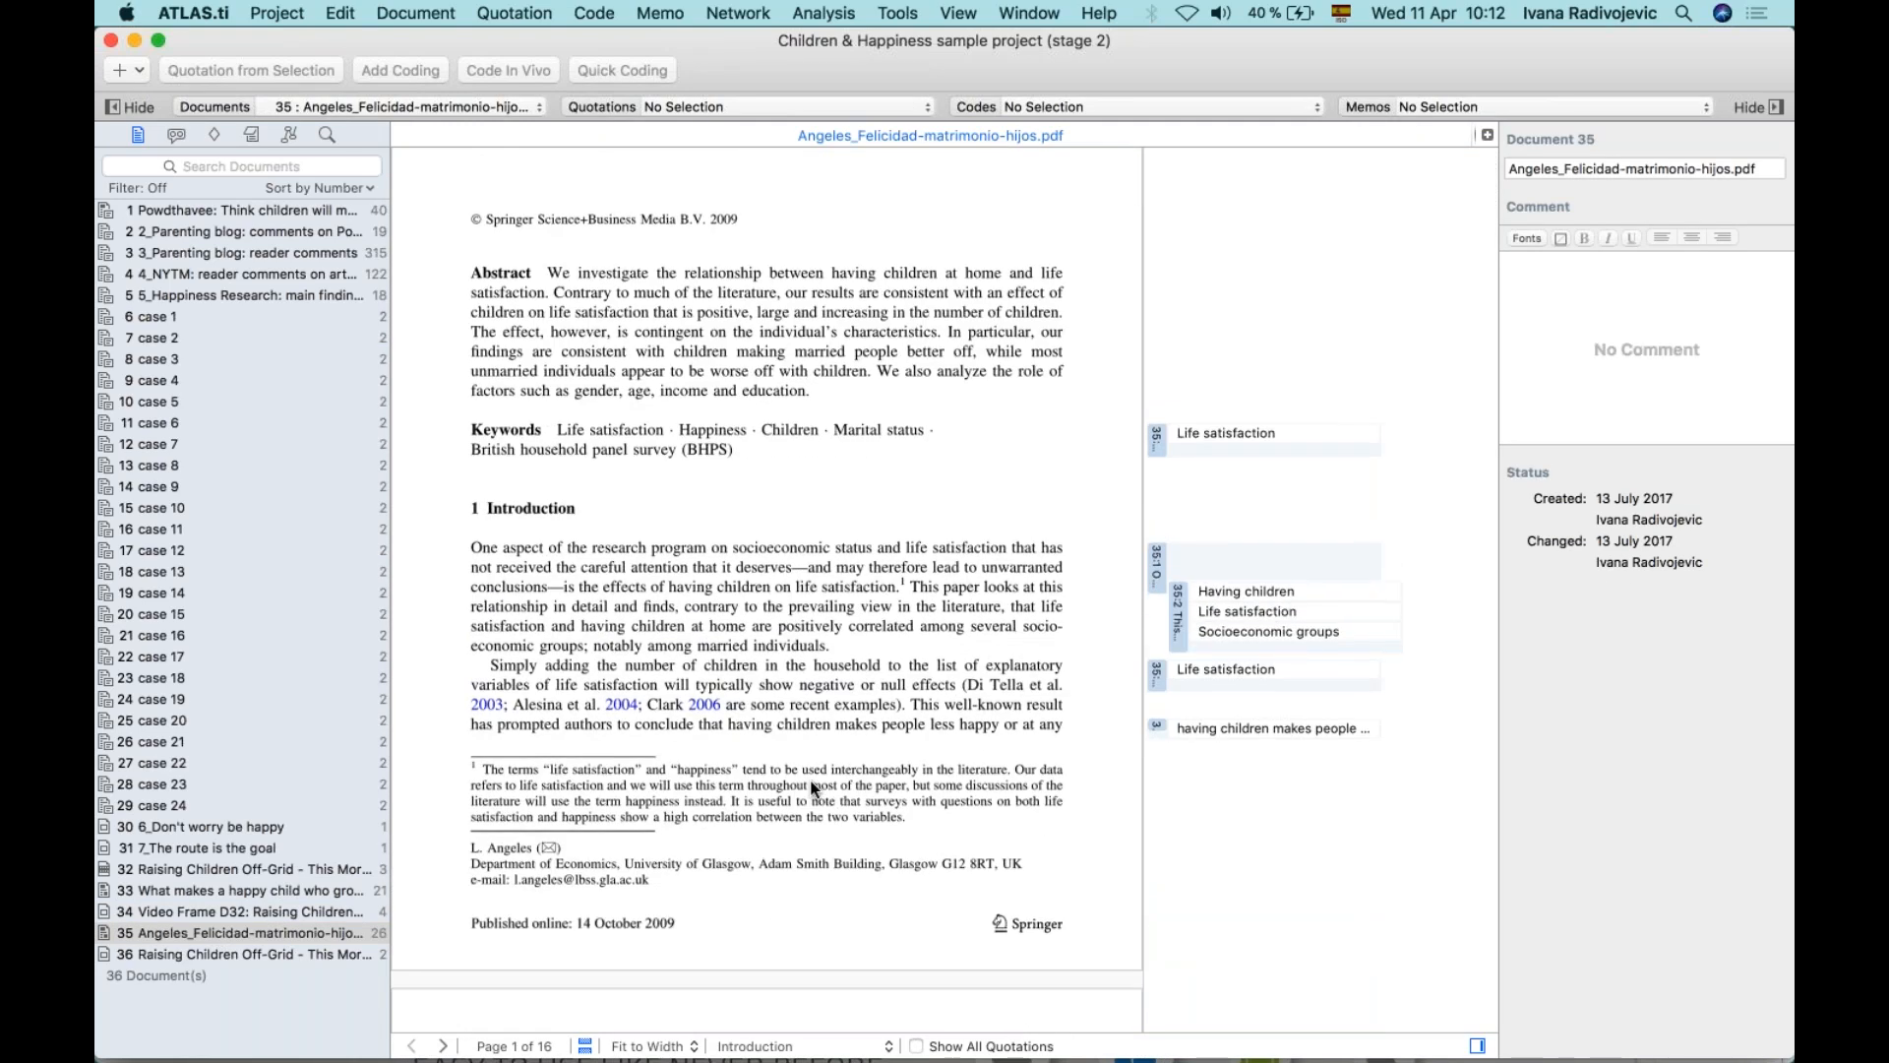
scroll(812, 789, up, 4)
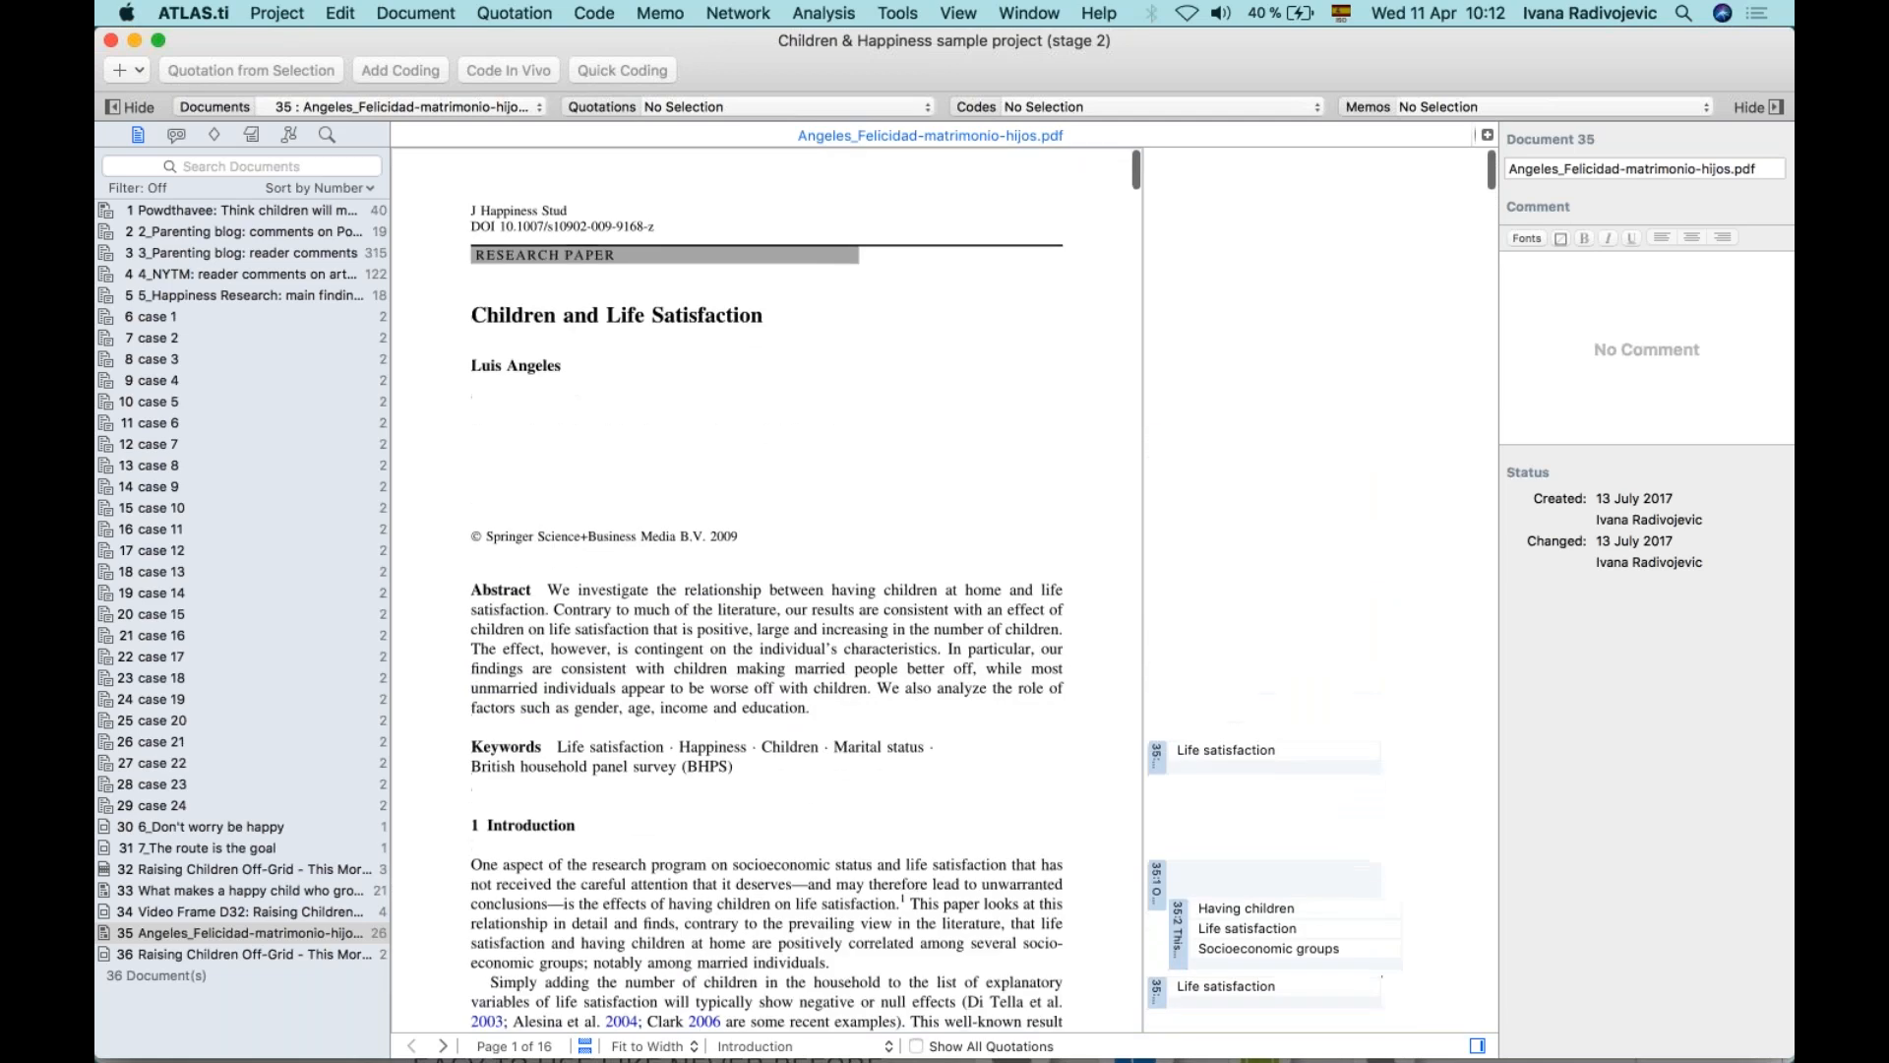
scroll(744, 475, down, 5)
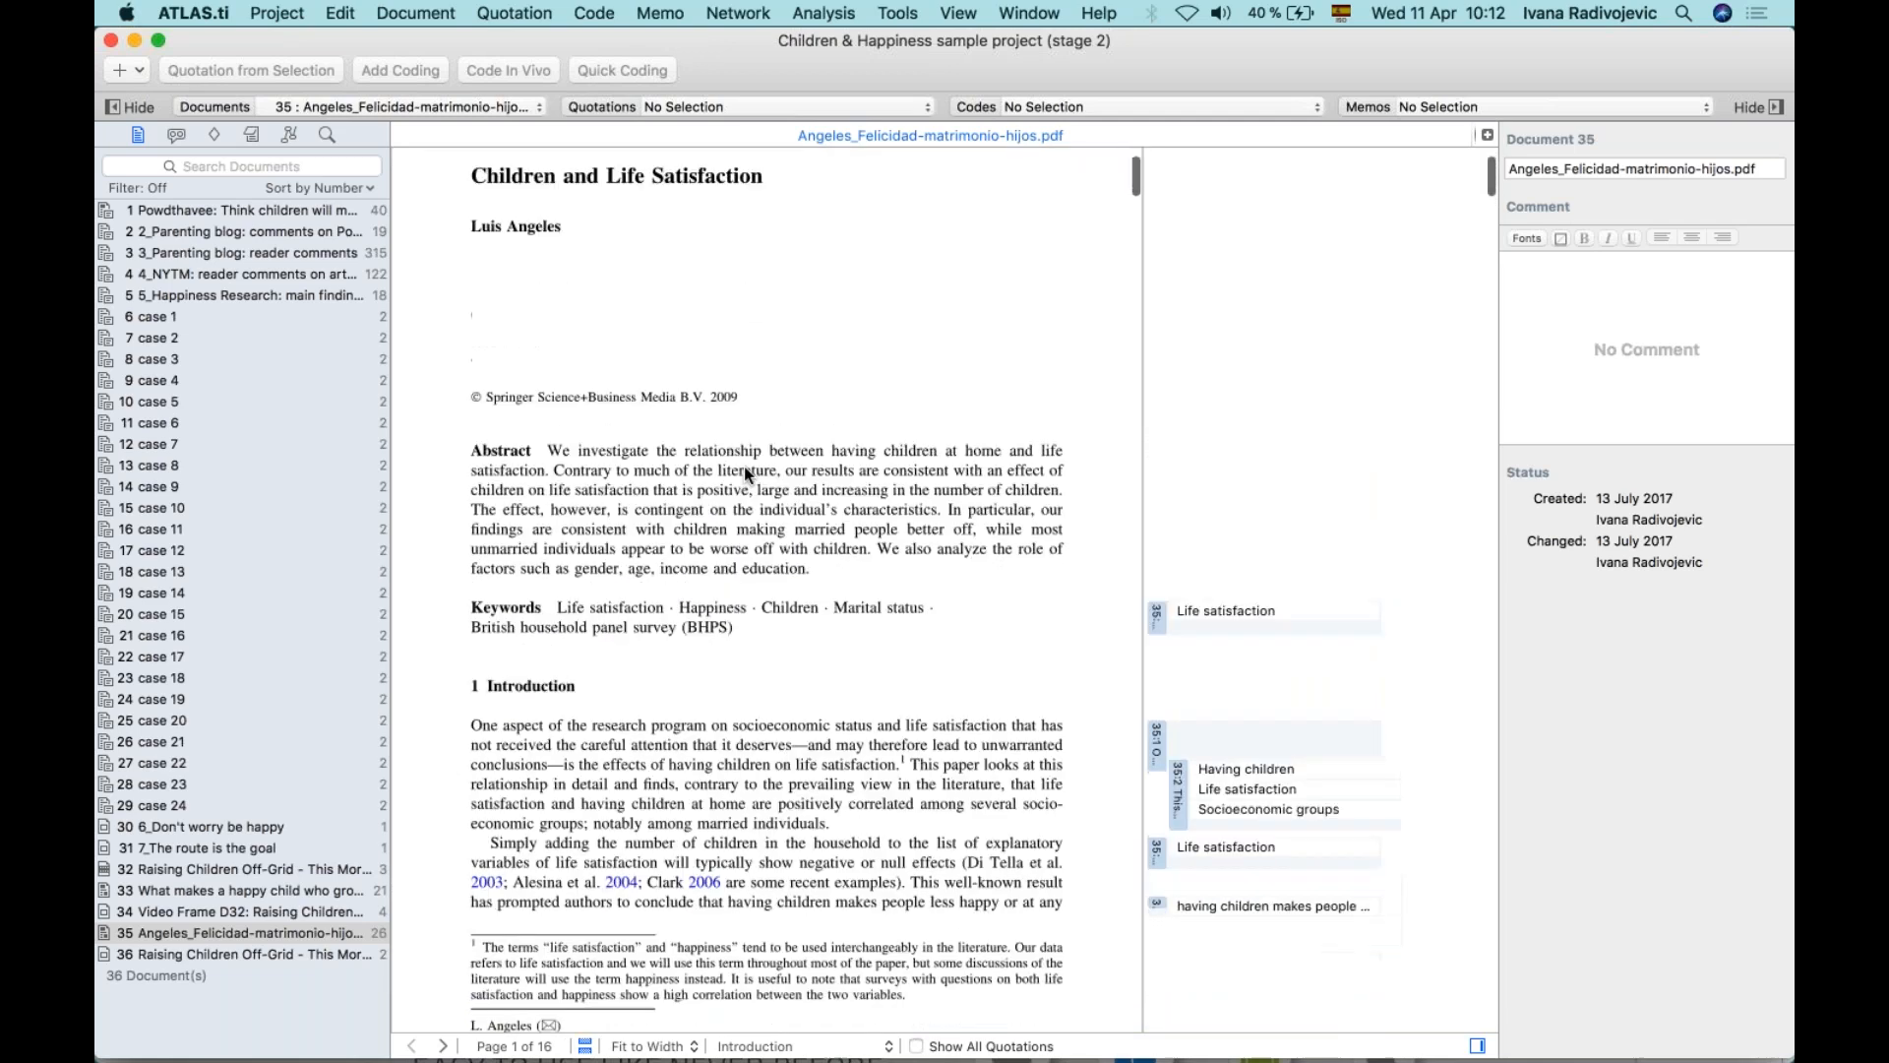
Create a quotation on page 2 from the passage running from "Surely children involve a lot of work" to "at the top of the list.".
scroll(745, 475, down, 9)
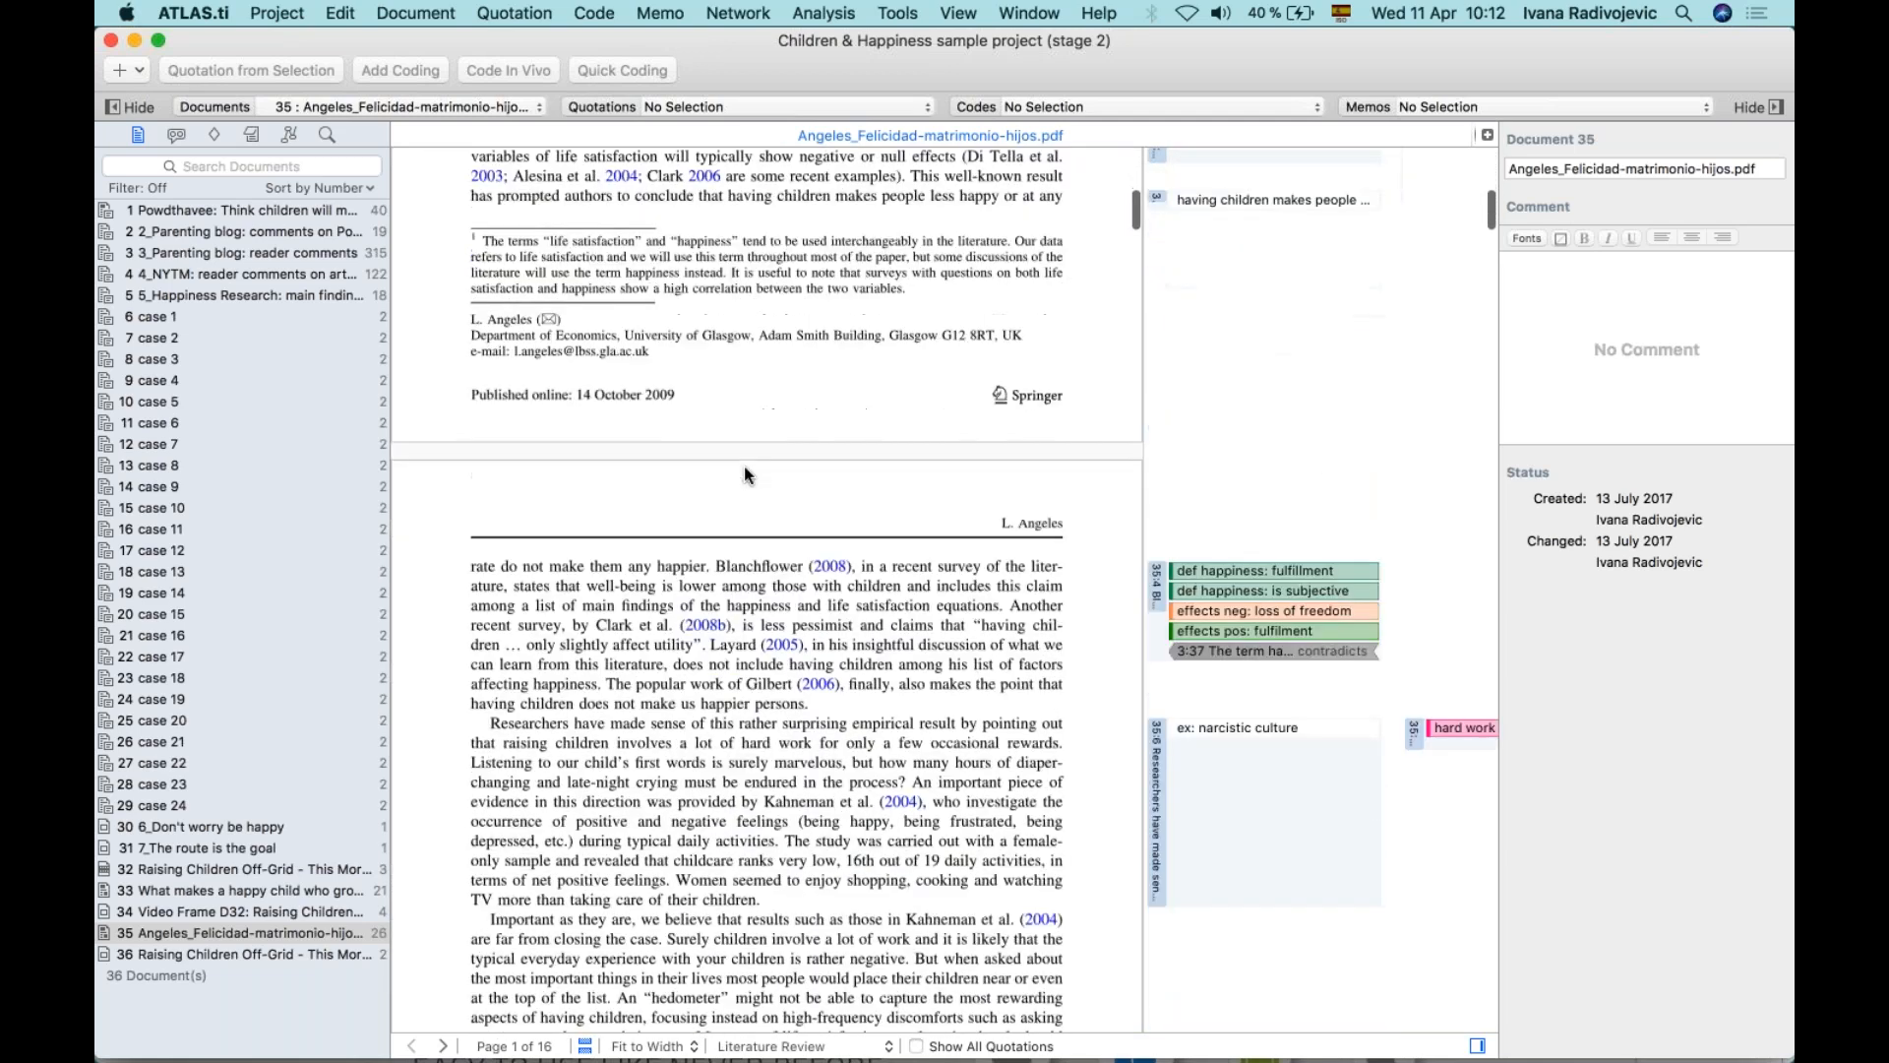
scroll(745, 475, down, 2)
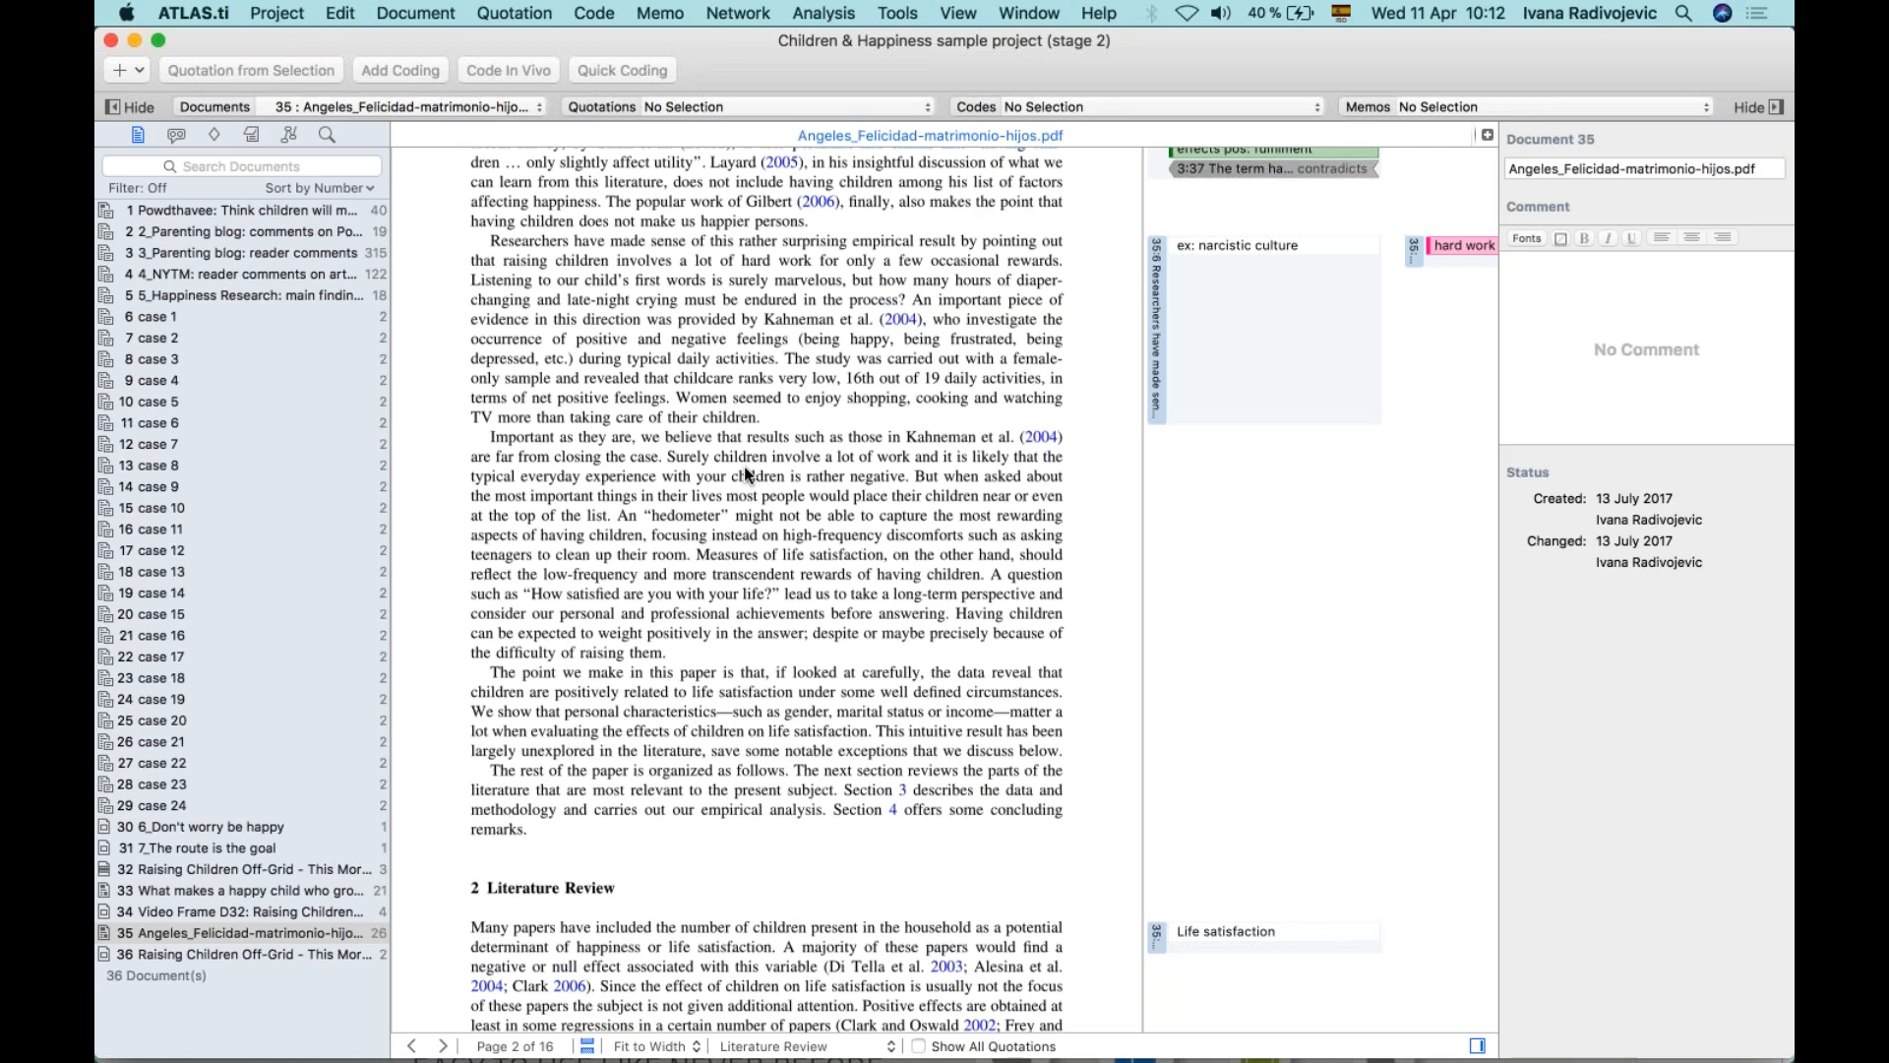
scroll(744, 465, down, 2)
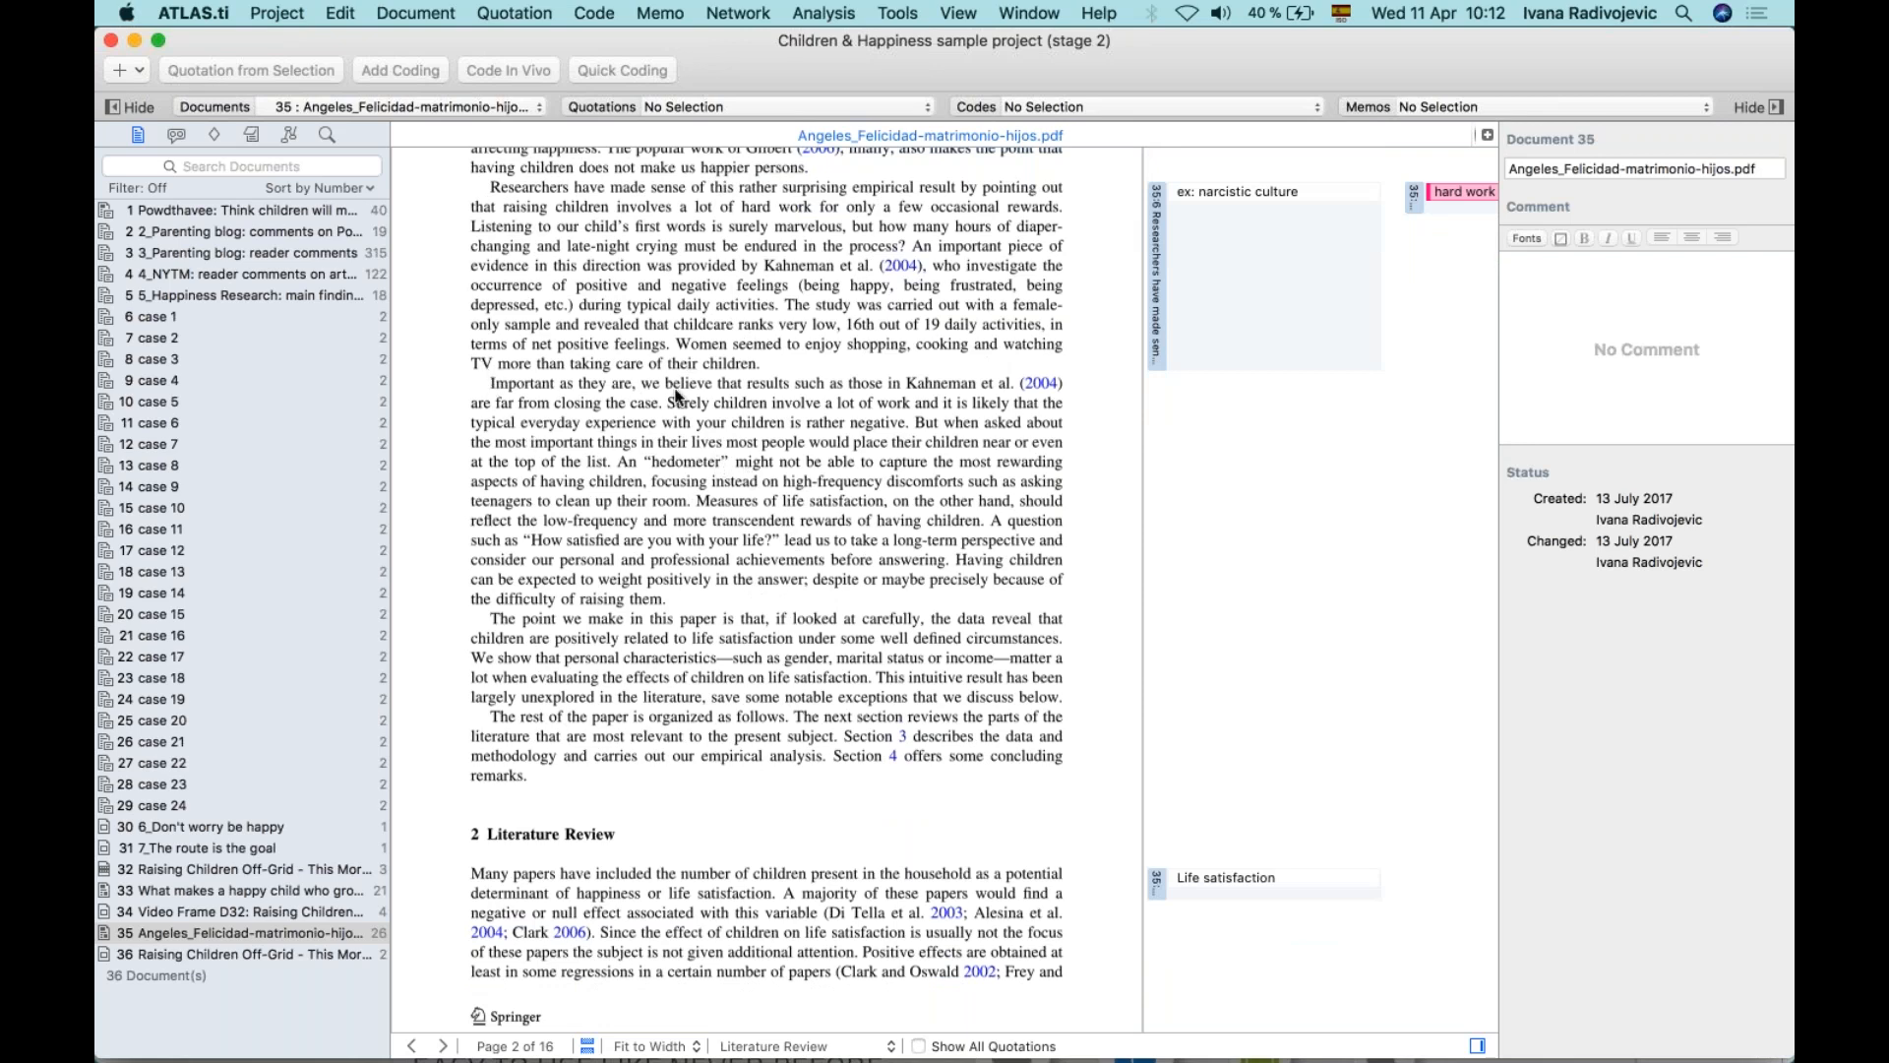
drag(668, 403, 611, 469)
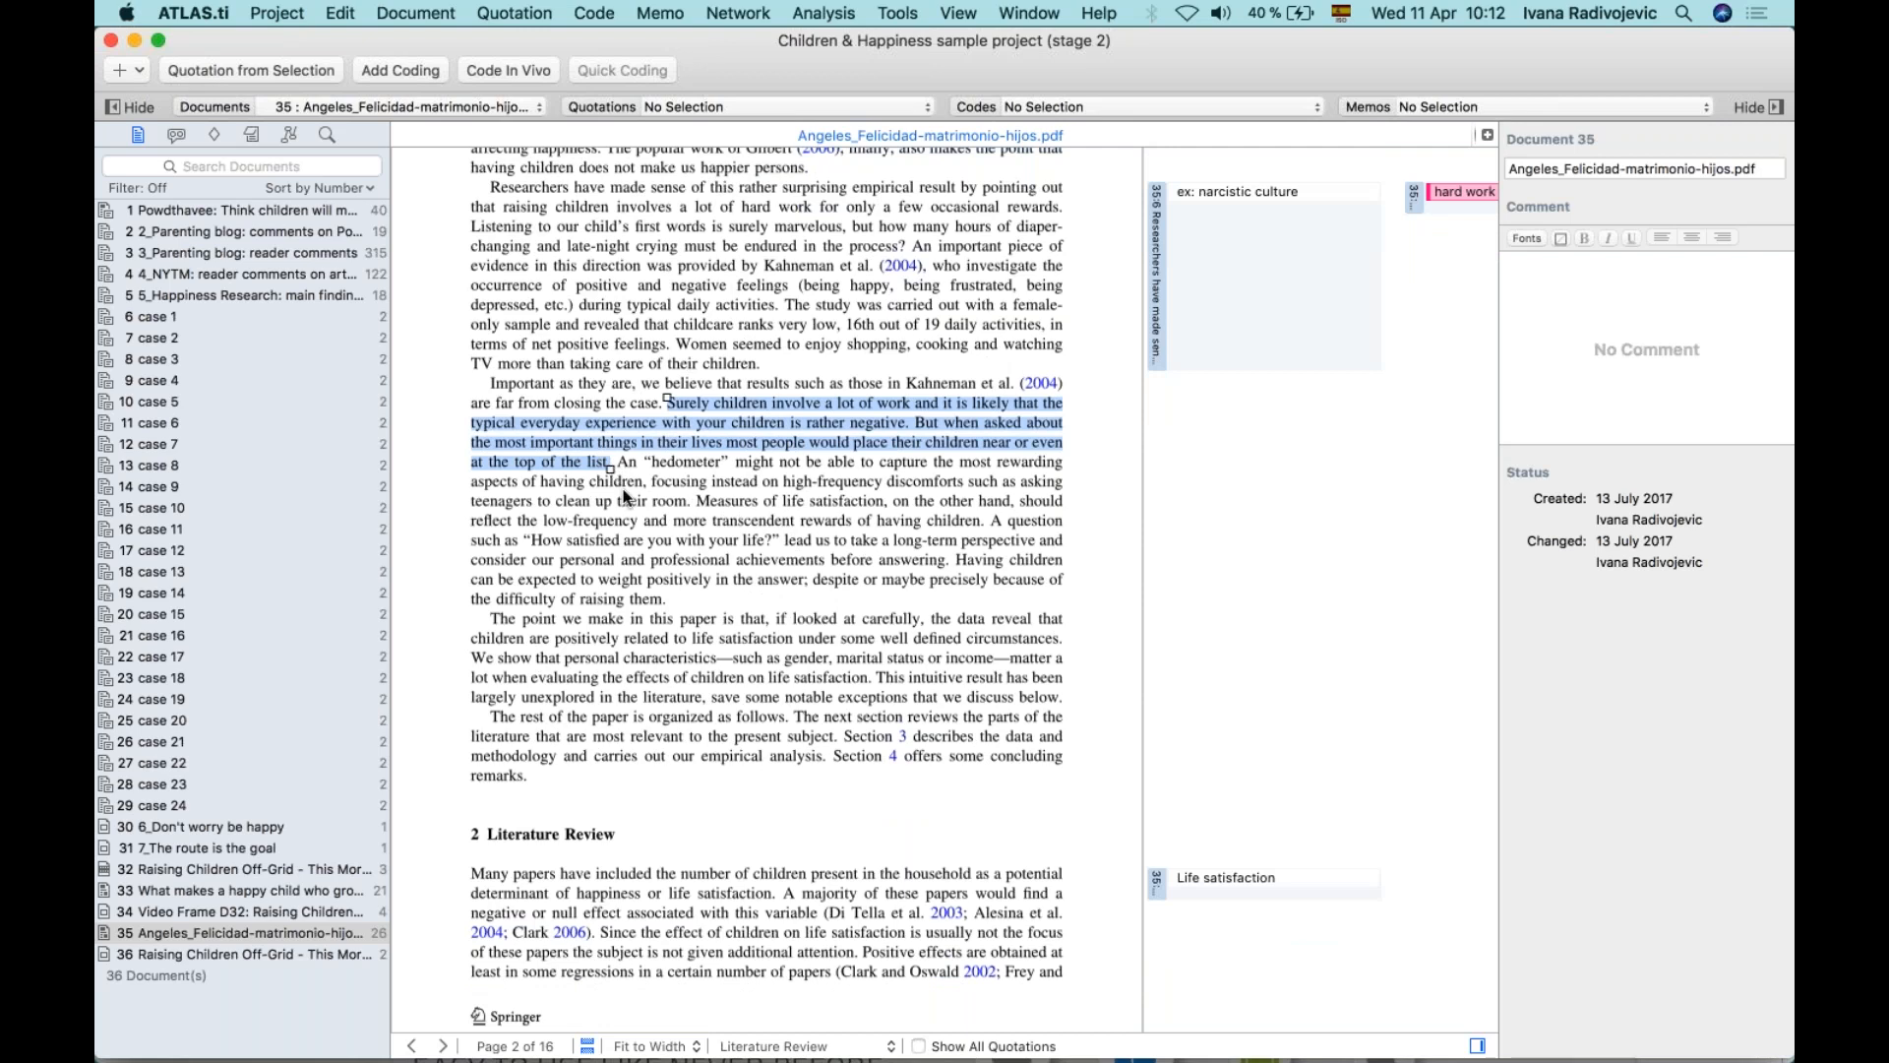
right_click(809, 429)
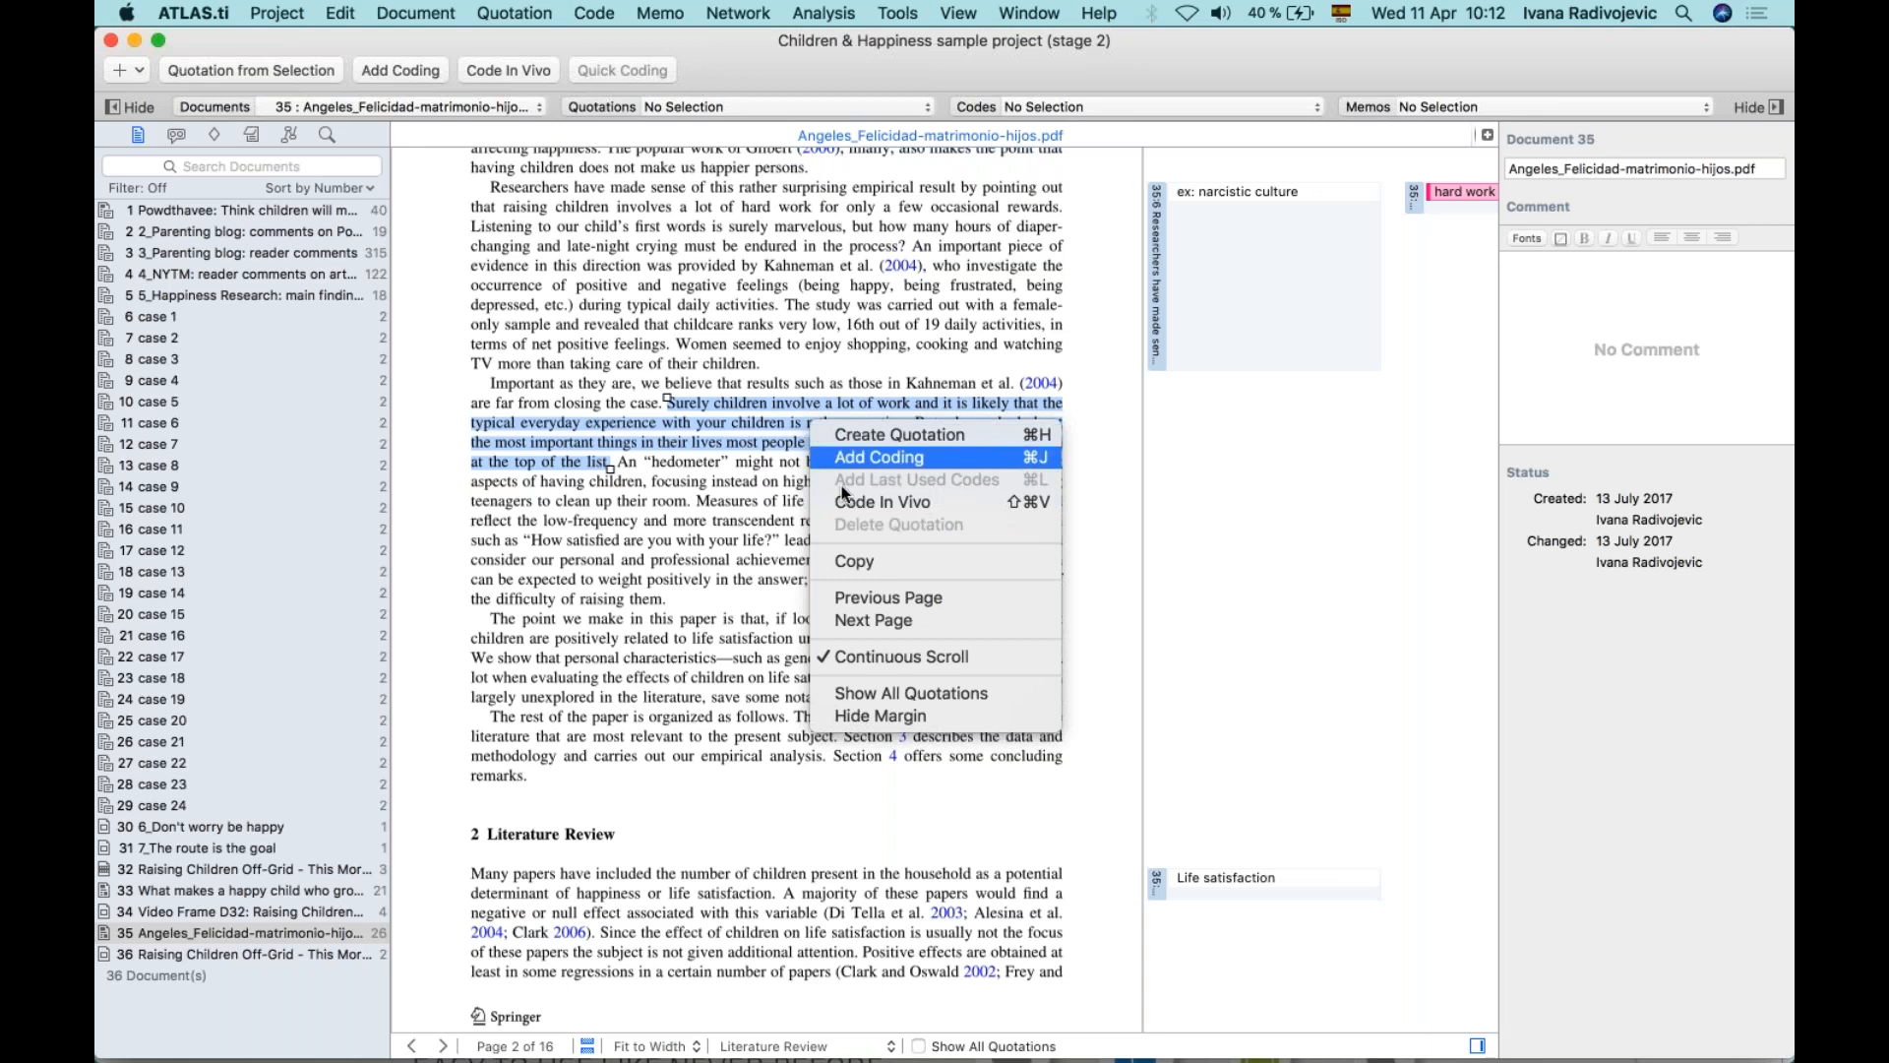
click(968, 434)
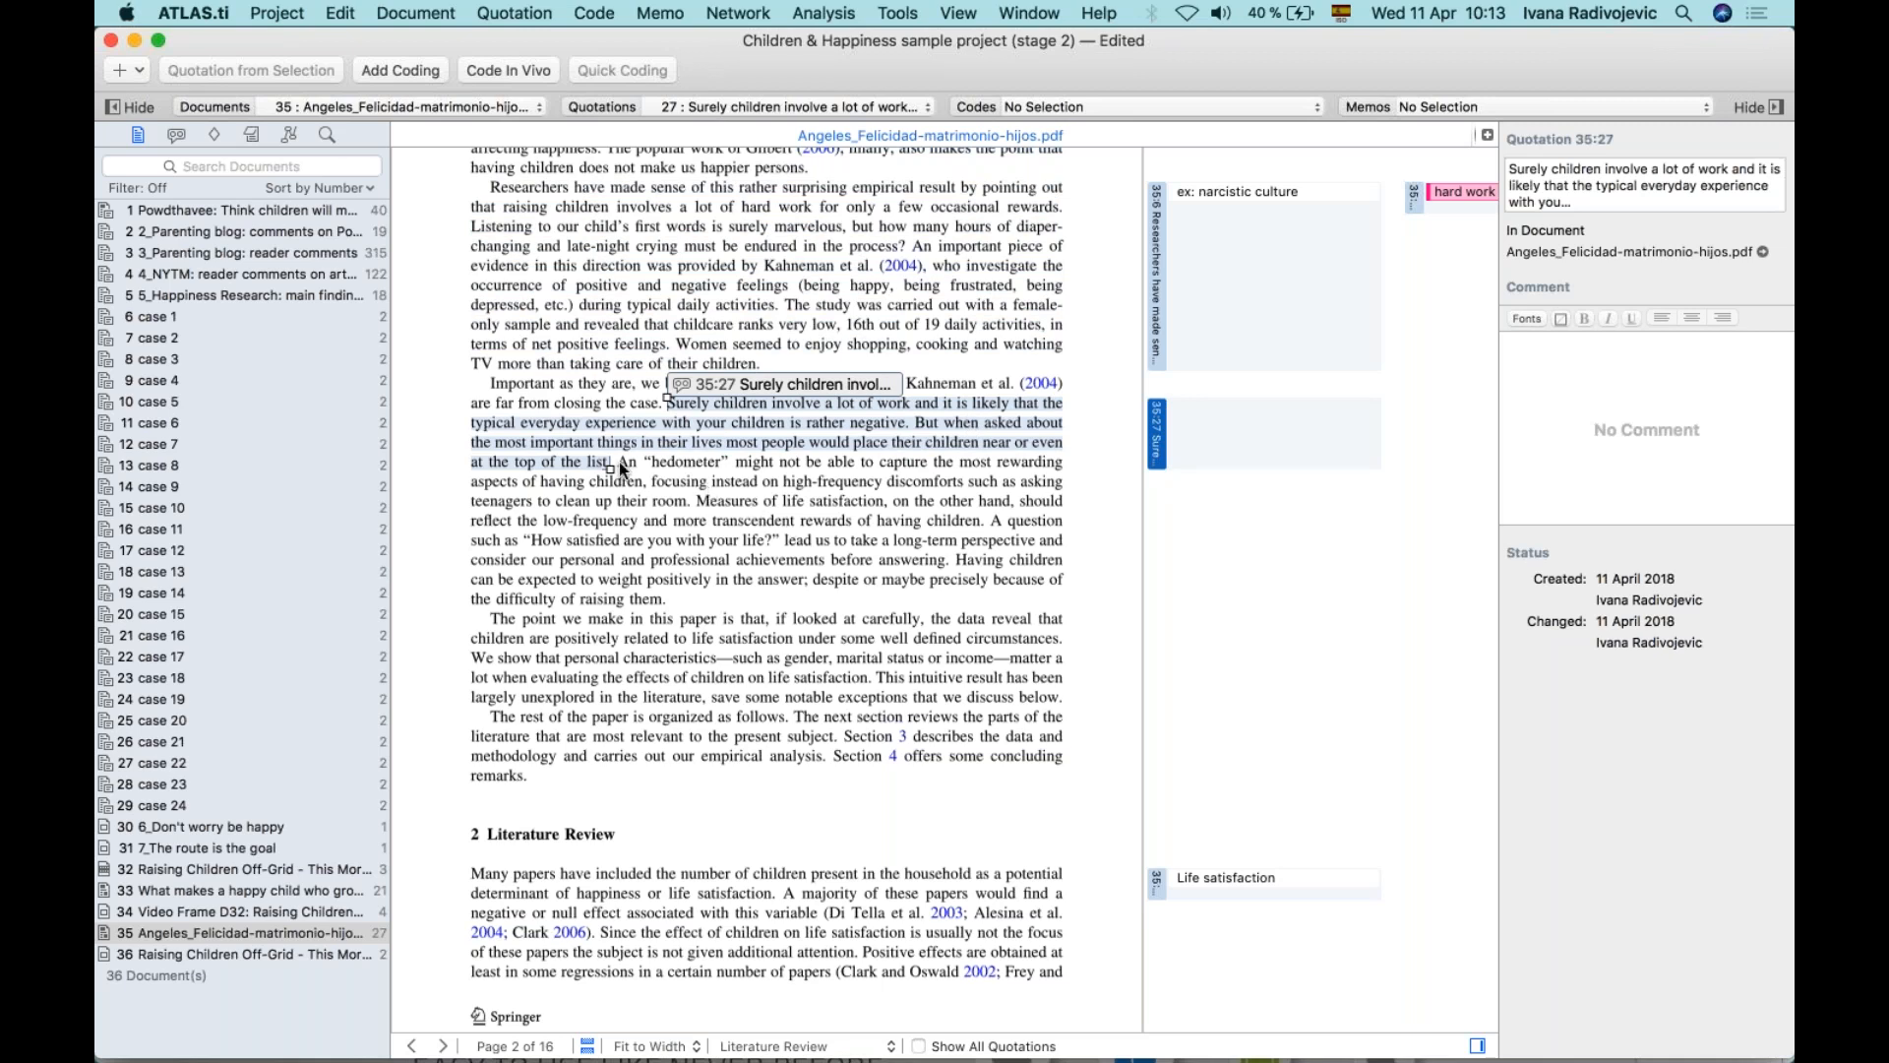
Code the passage from "An 'hedometer'" to "clean up their room" with Hedometer, Discomforts and Rewarding aspects of having children.
drag(618, 462, 689, 506)
scroll(688, 506, up, 1)
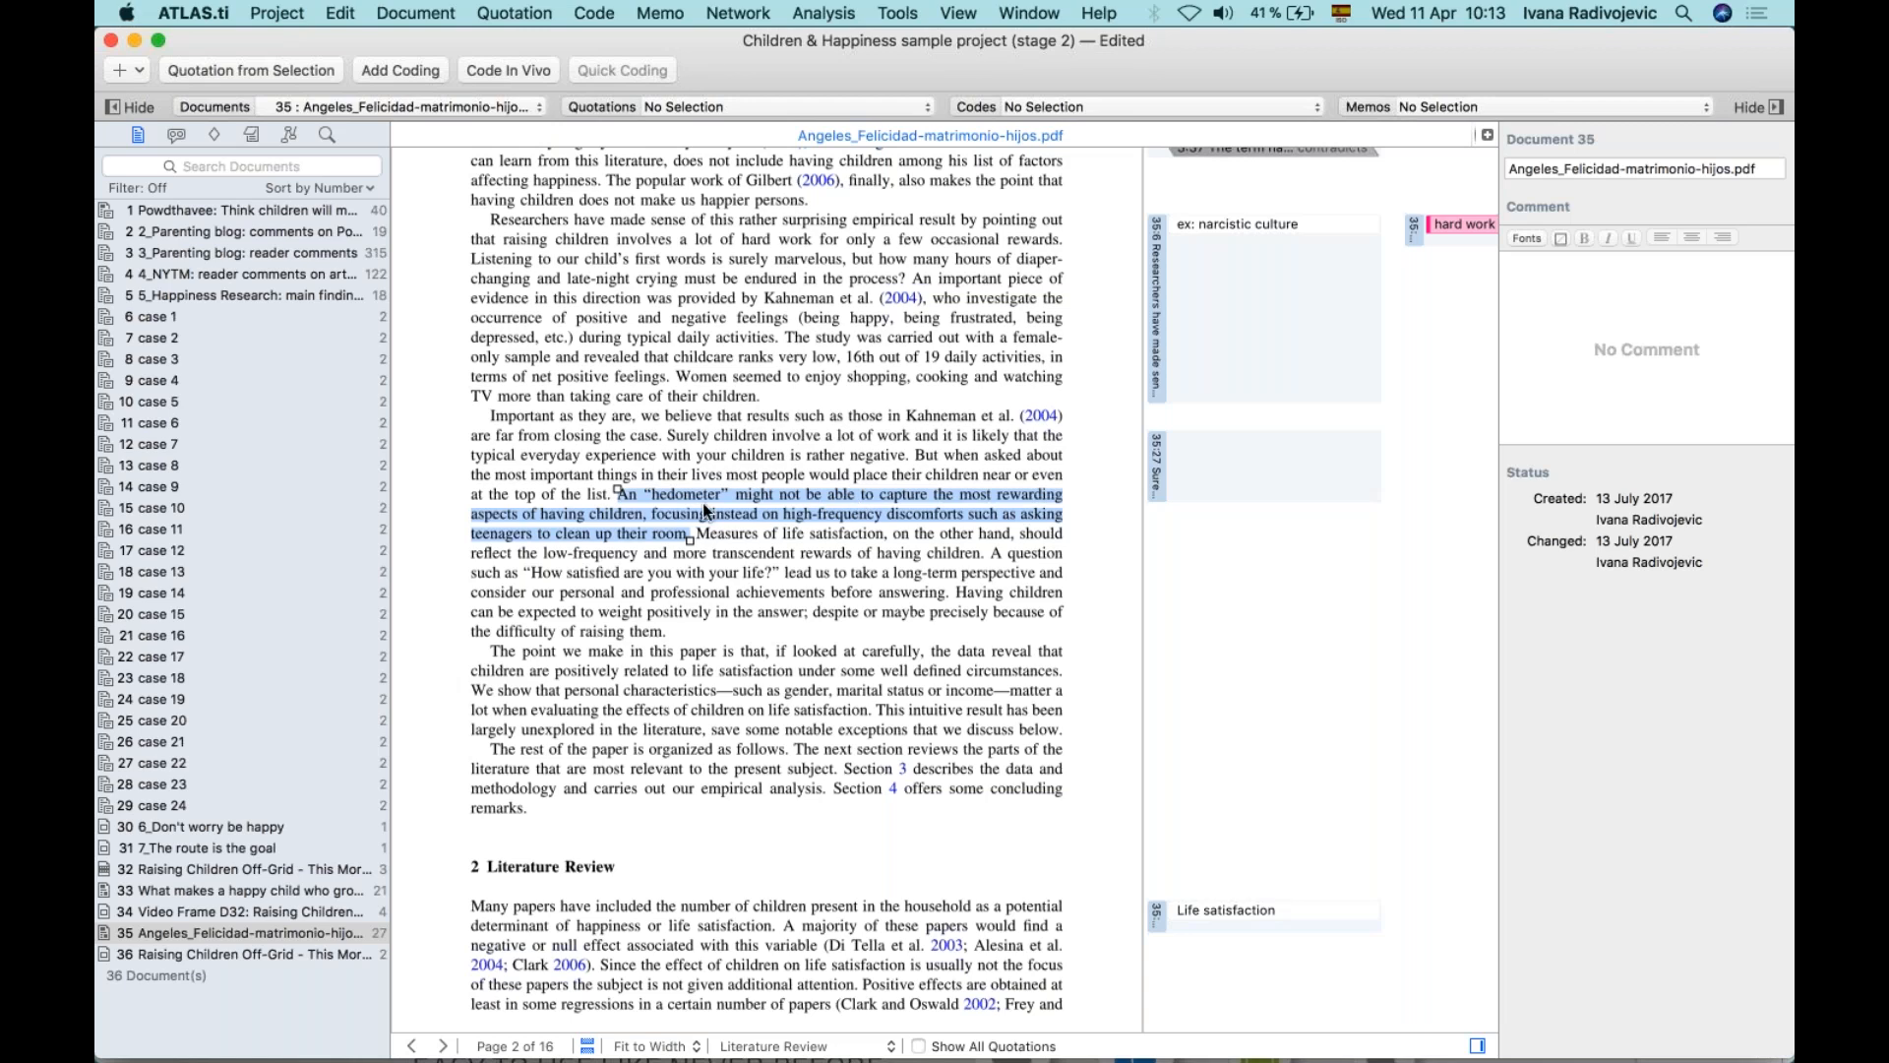
scroll(694, 503, up, 1)
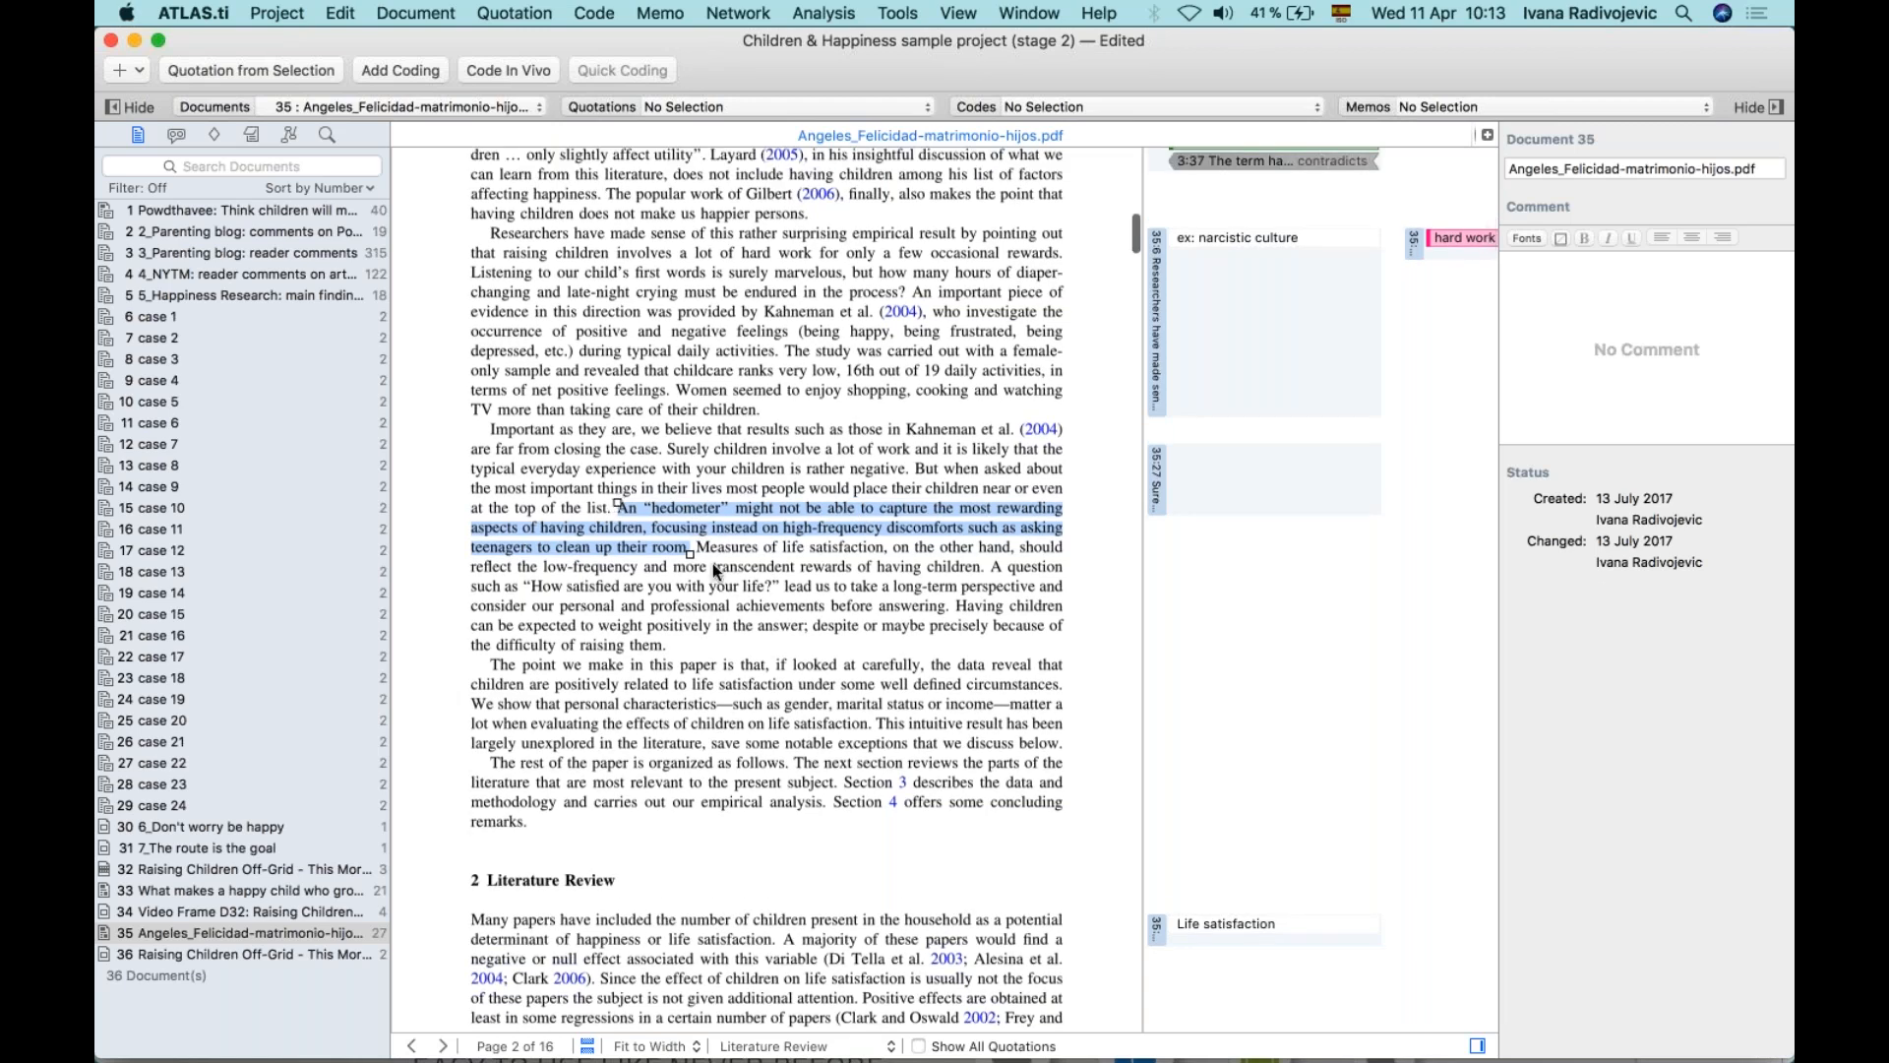
right_click(833, 504)
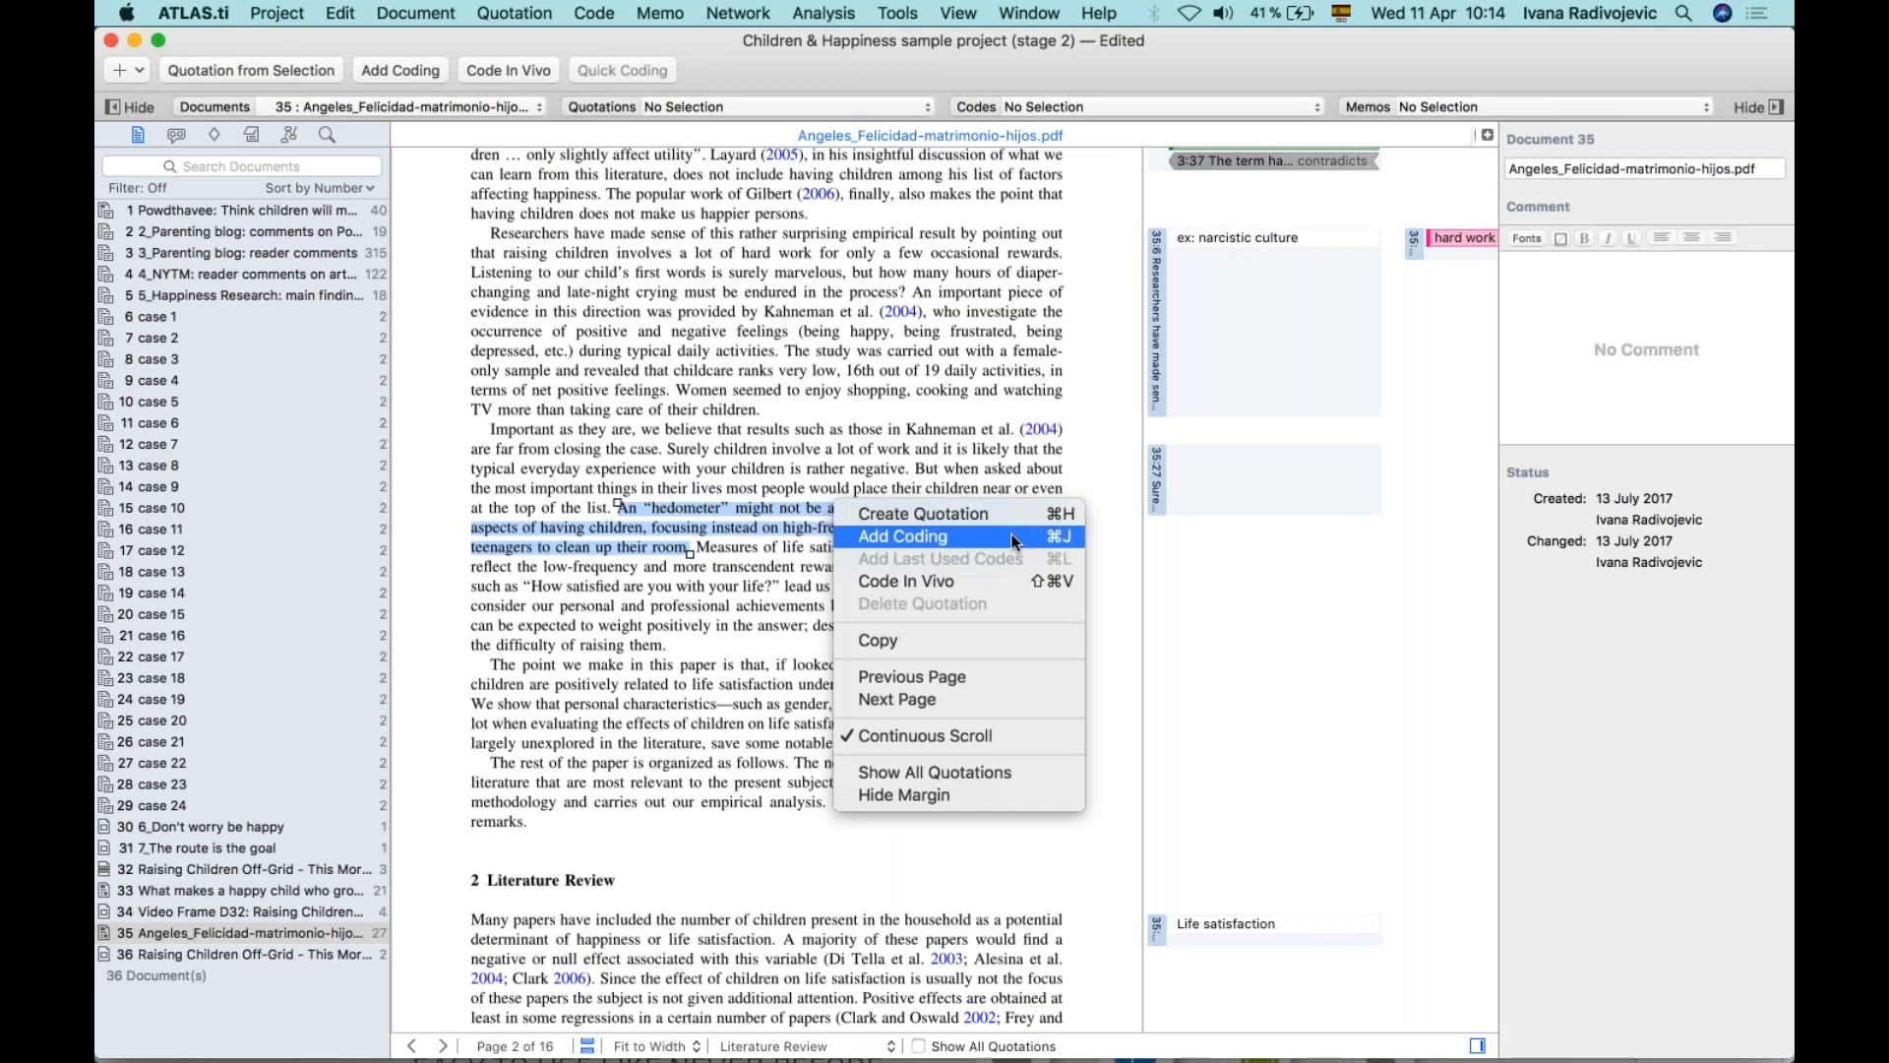
click(888, 543)
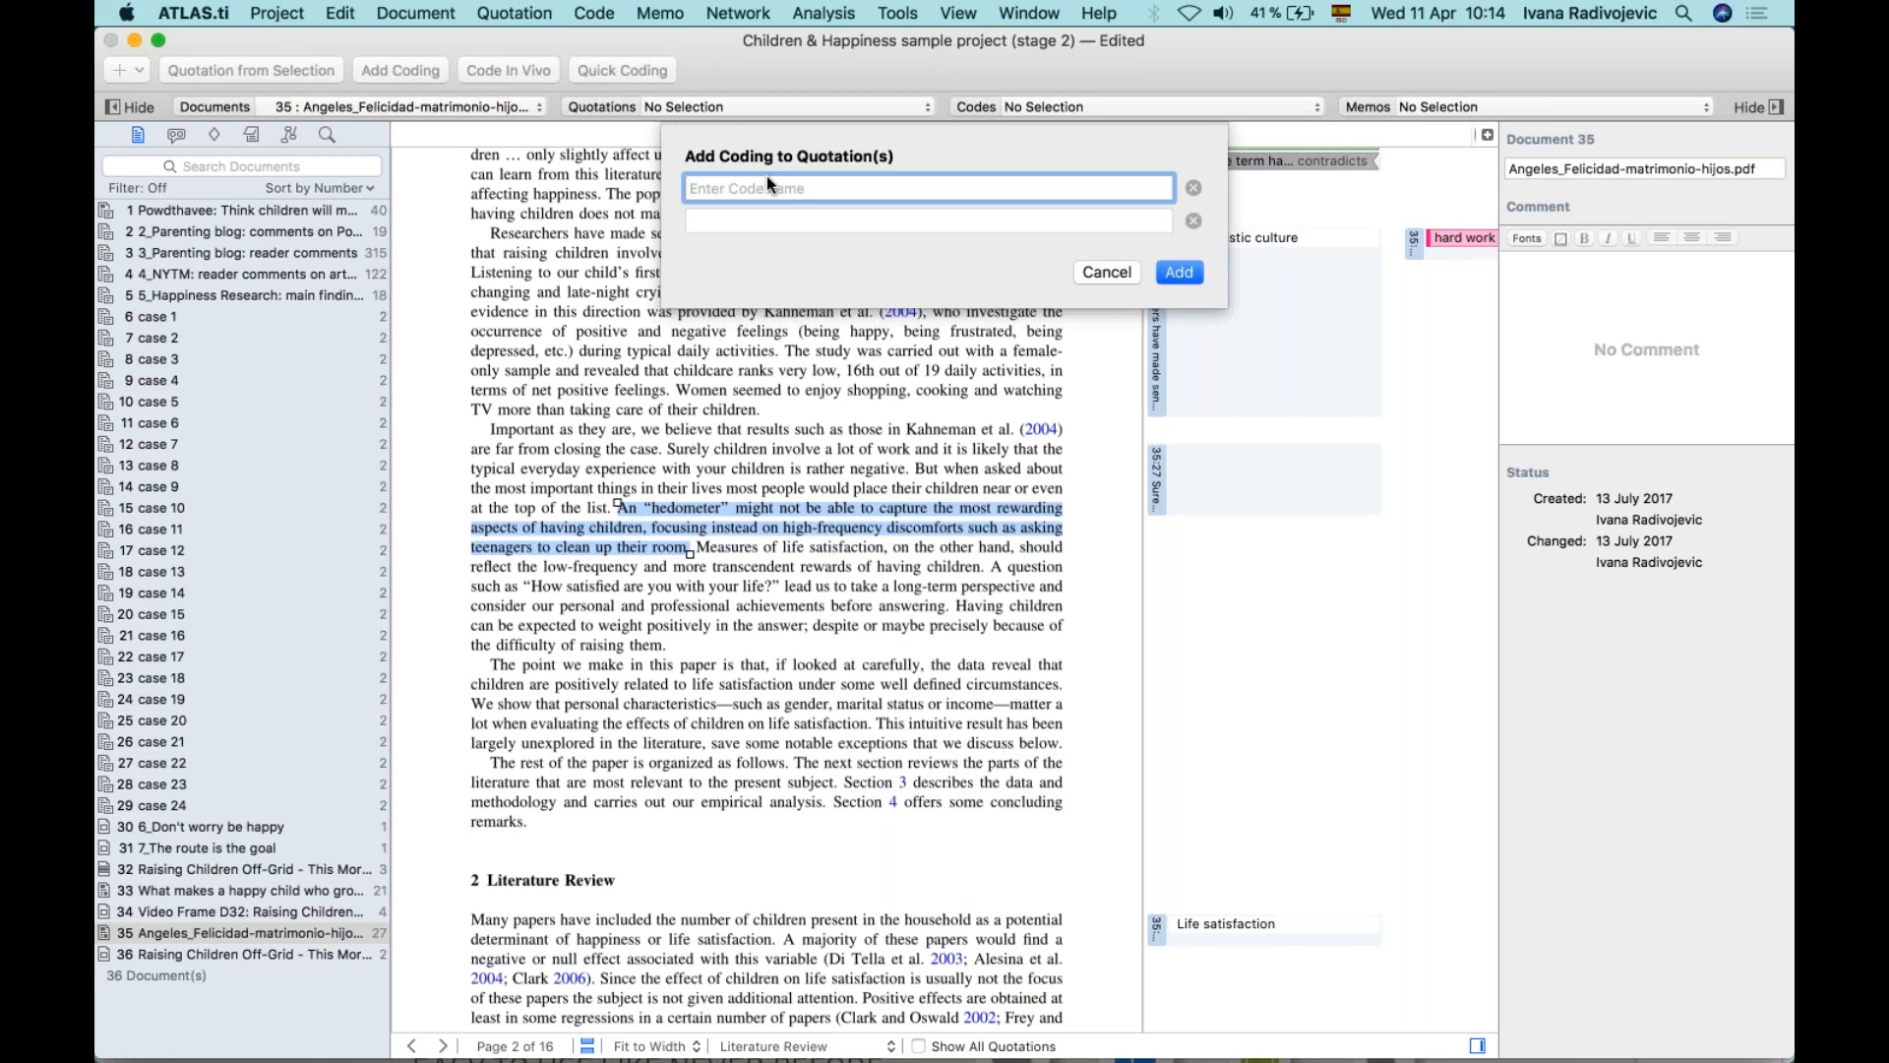
text(Hedometer)
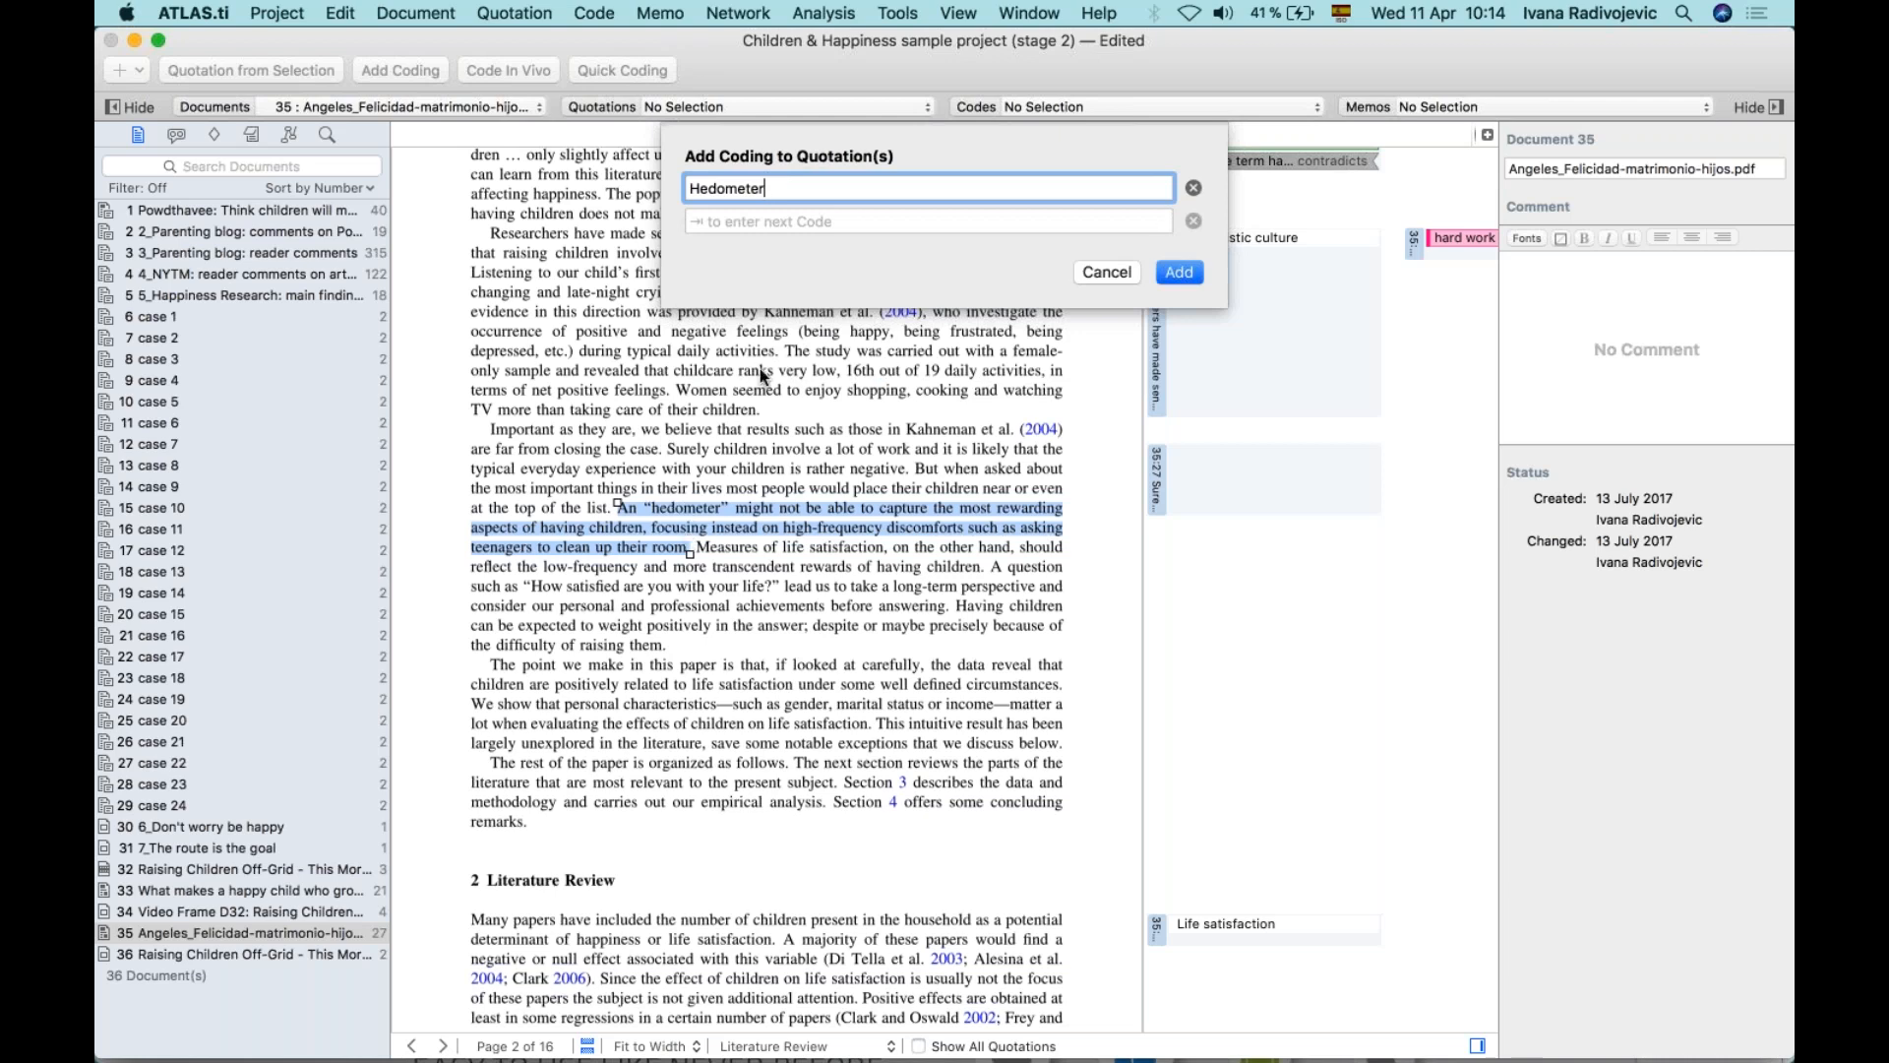
key(Tab)
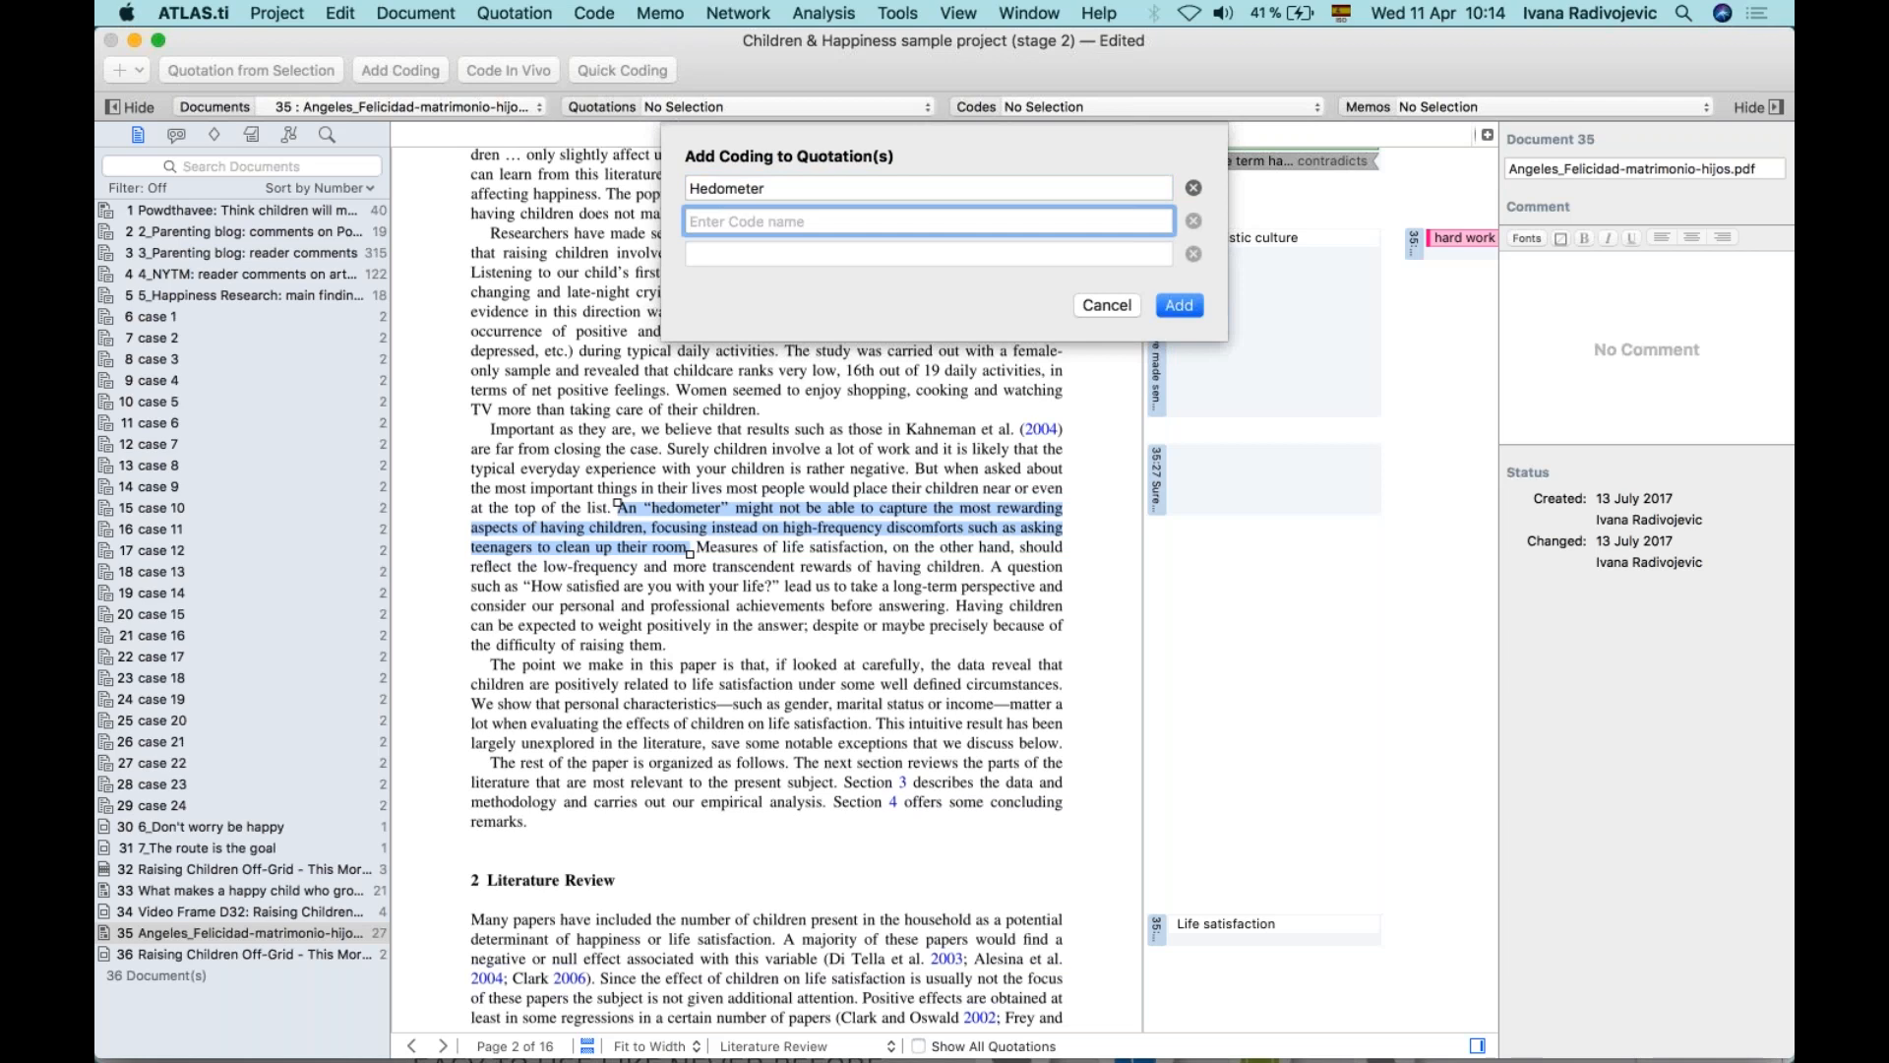
text(Discomforts)
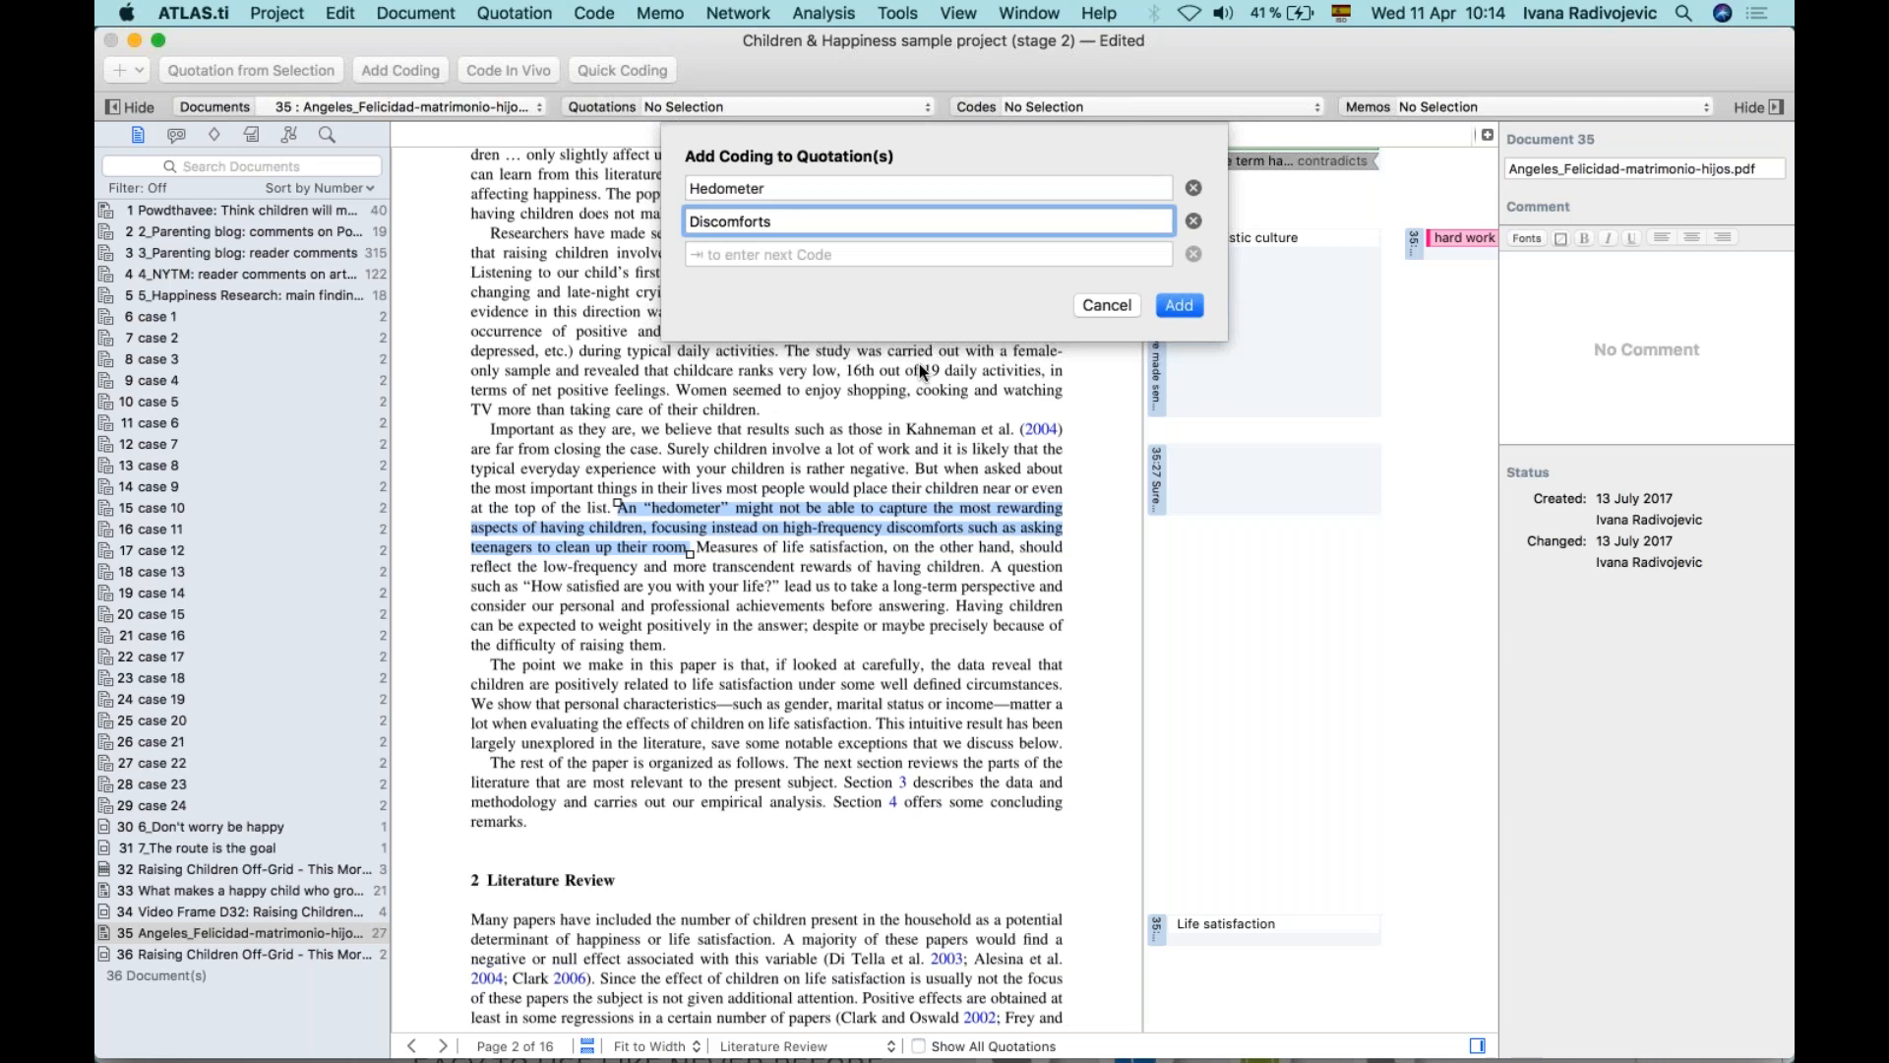
key(Tab)
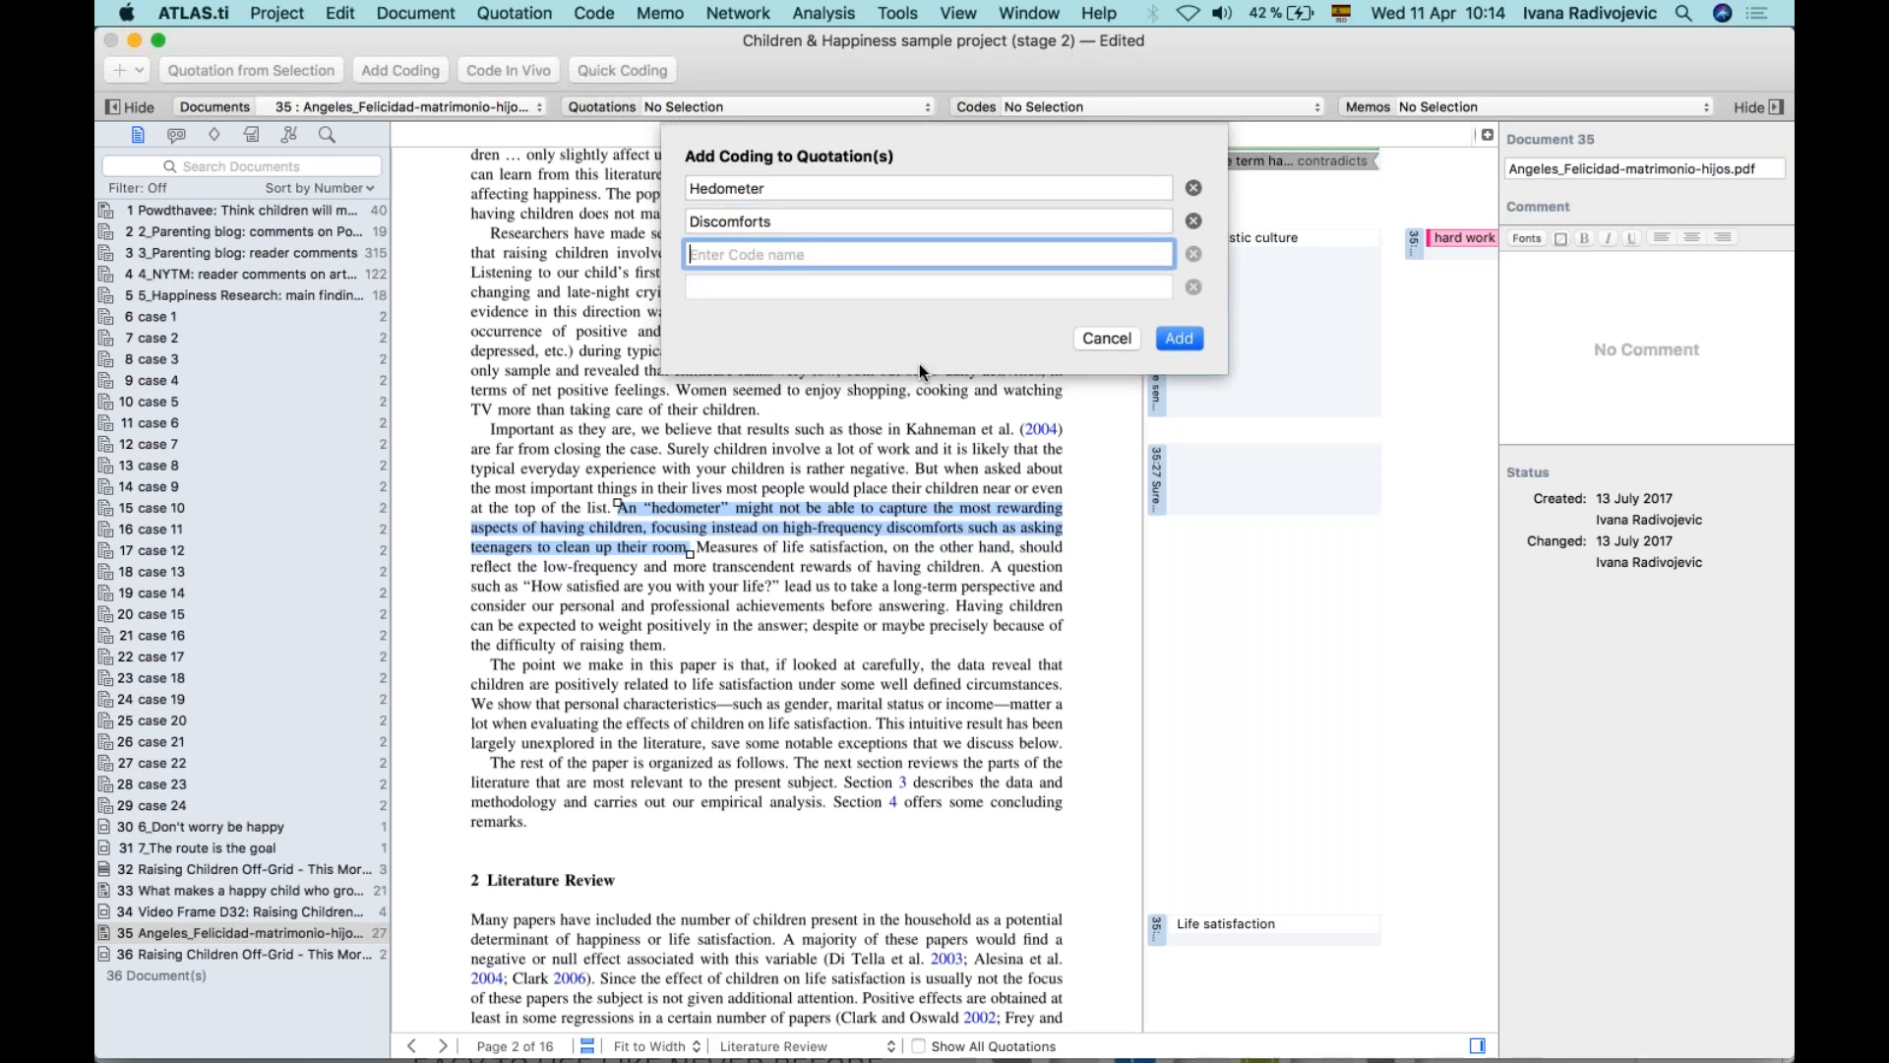
text(Rew)
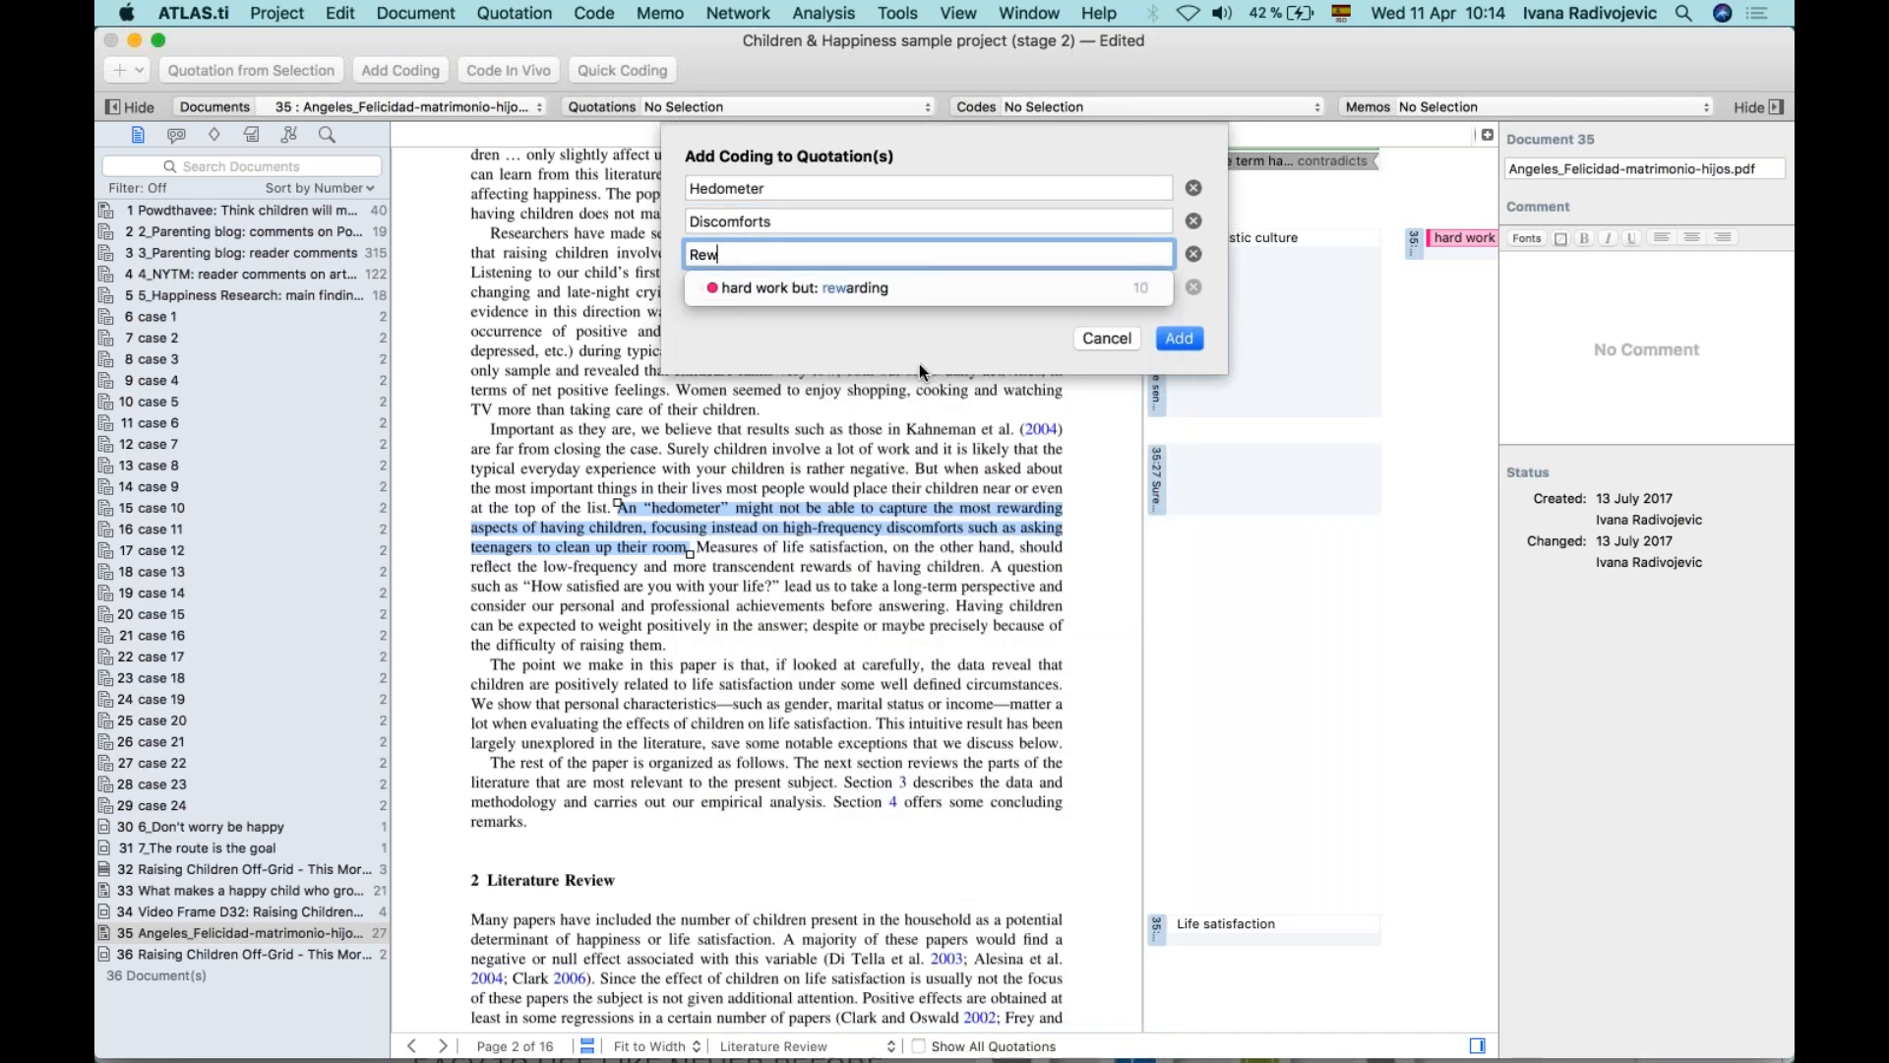
text(arding aspects of having children)
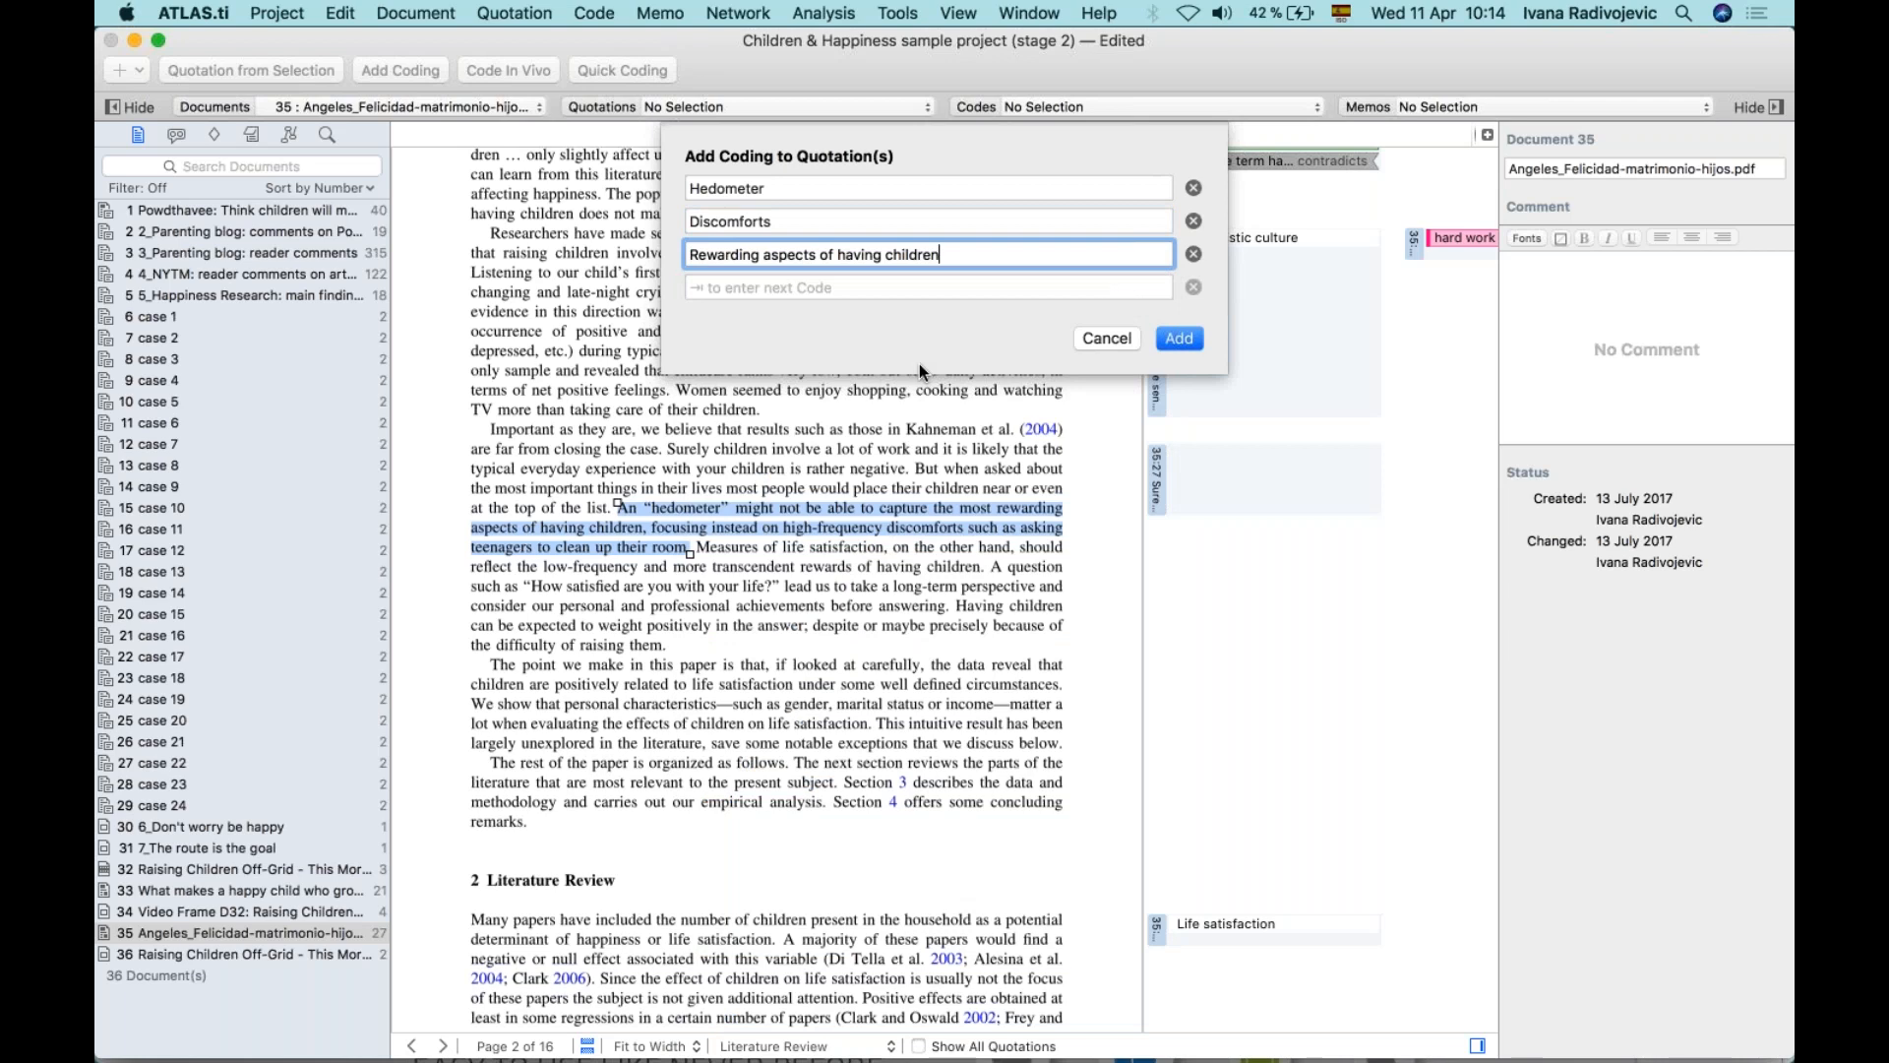
click(1187, 337)
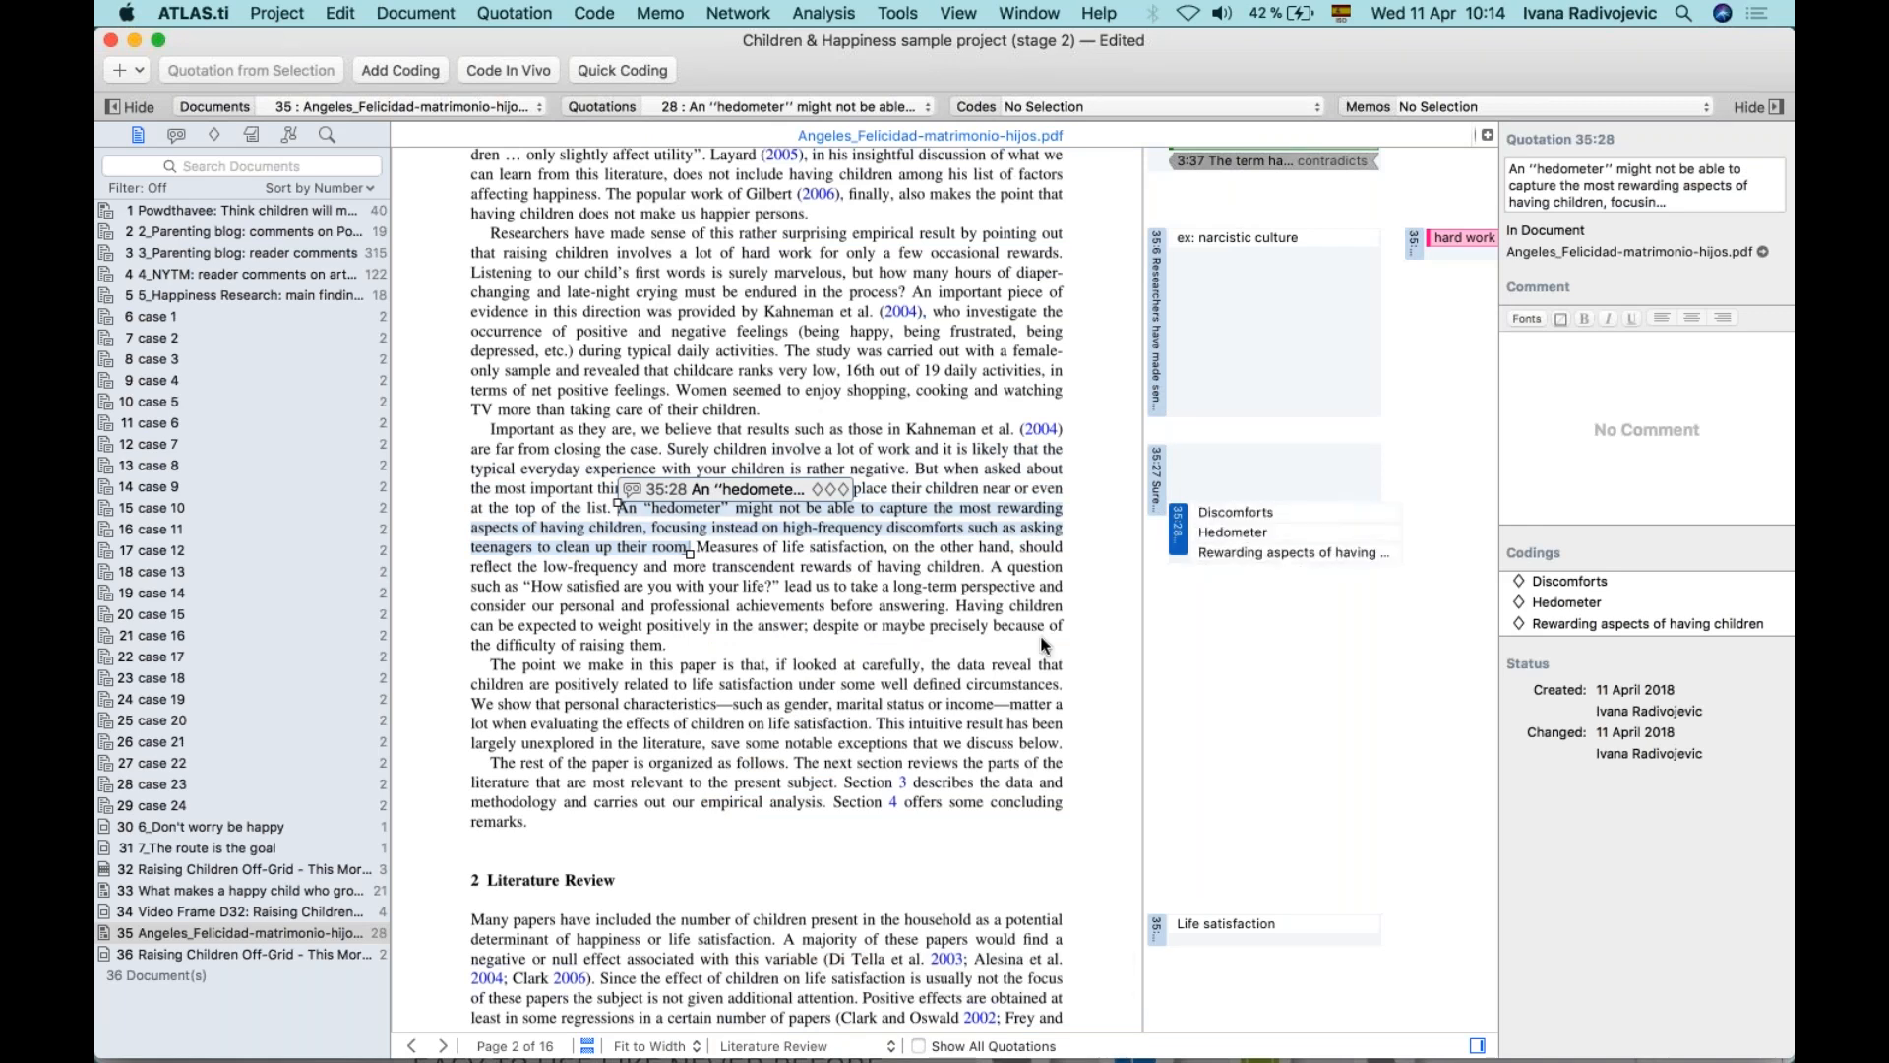
Code the phrase "transcendent rewards of having children" in vivo in the same paragraph on page 2.
scroll(1041, 635, down, 2)
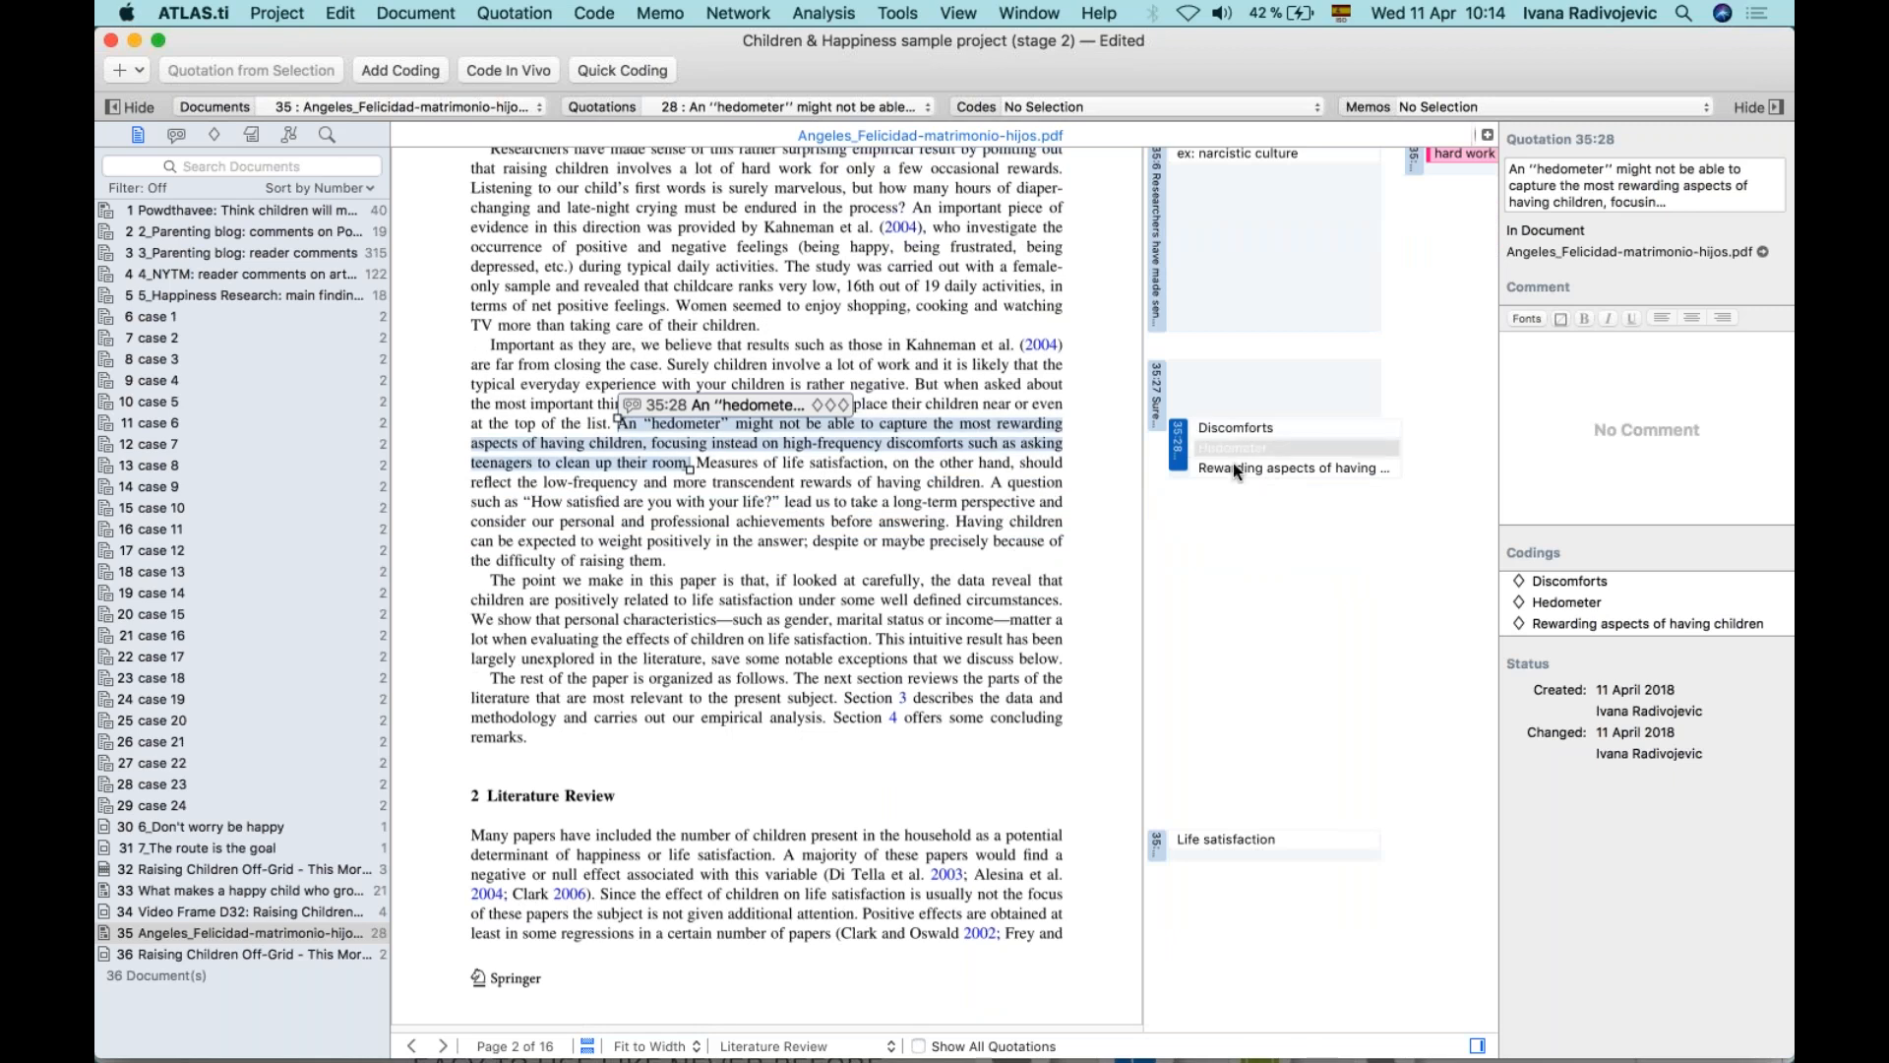
click(930, 521)
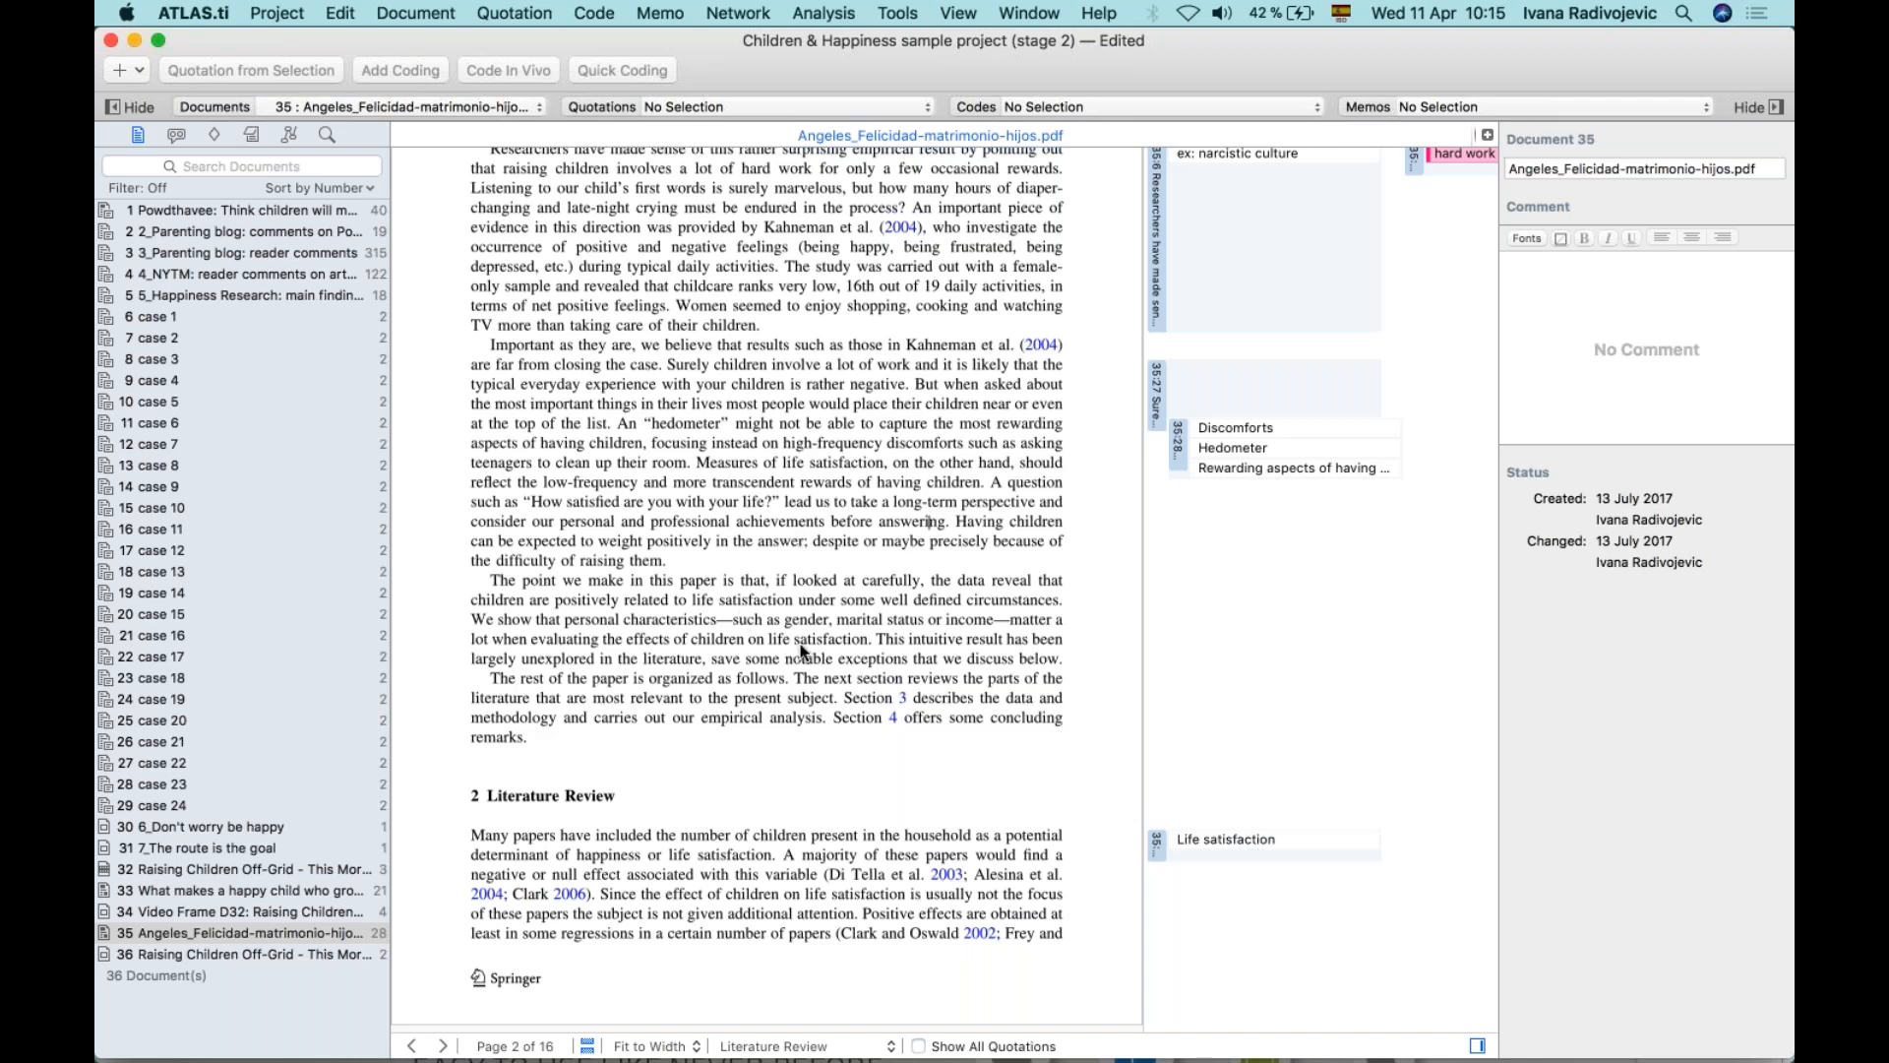
scroll(802, 651, down, 1)
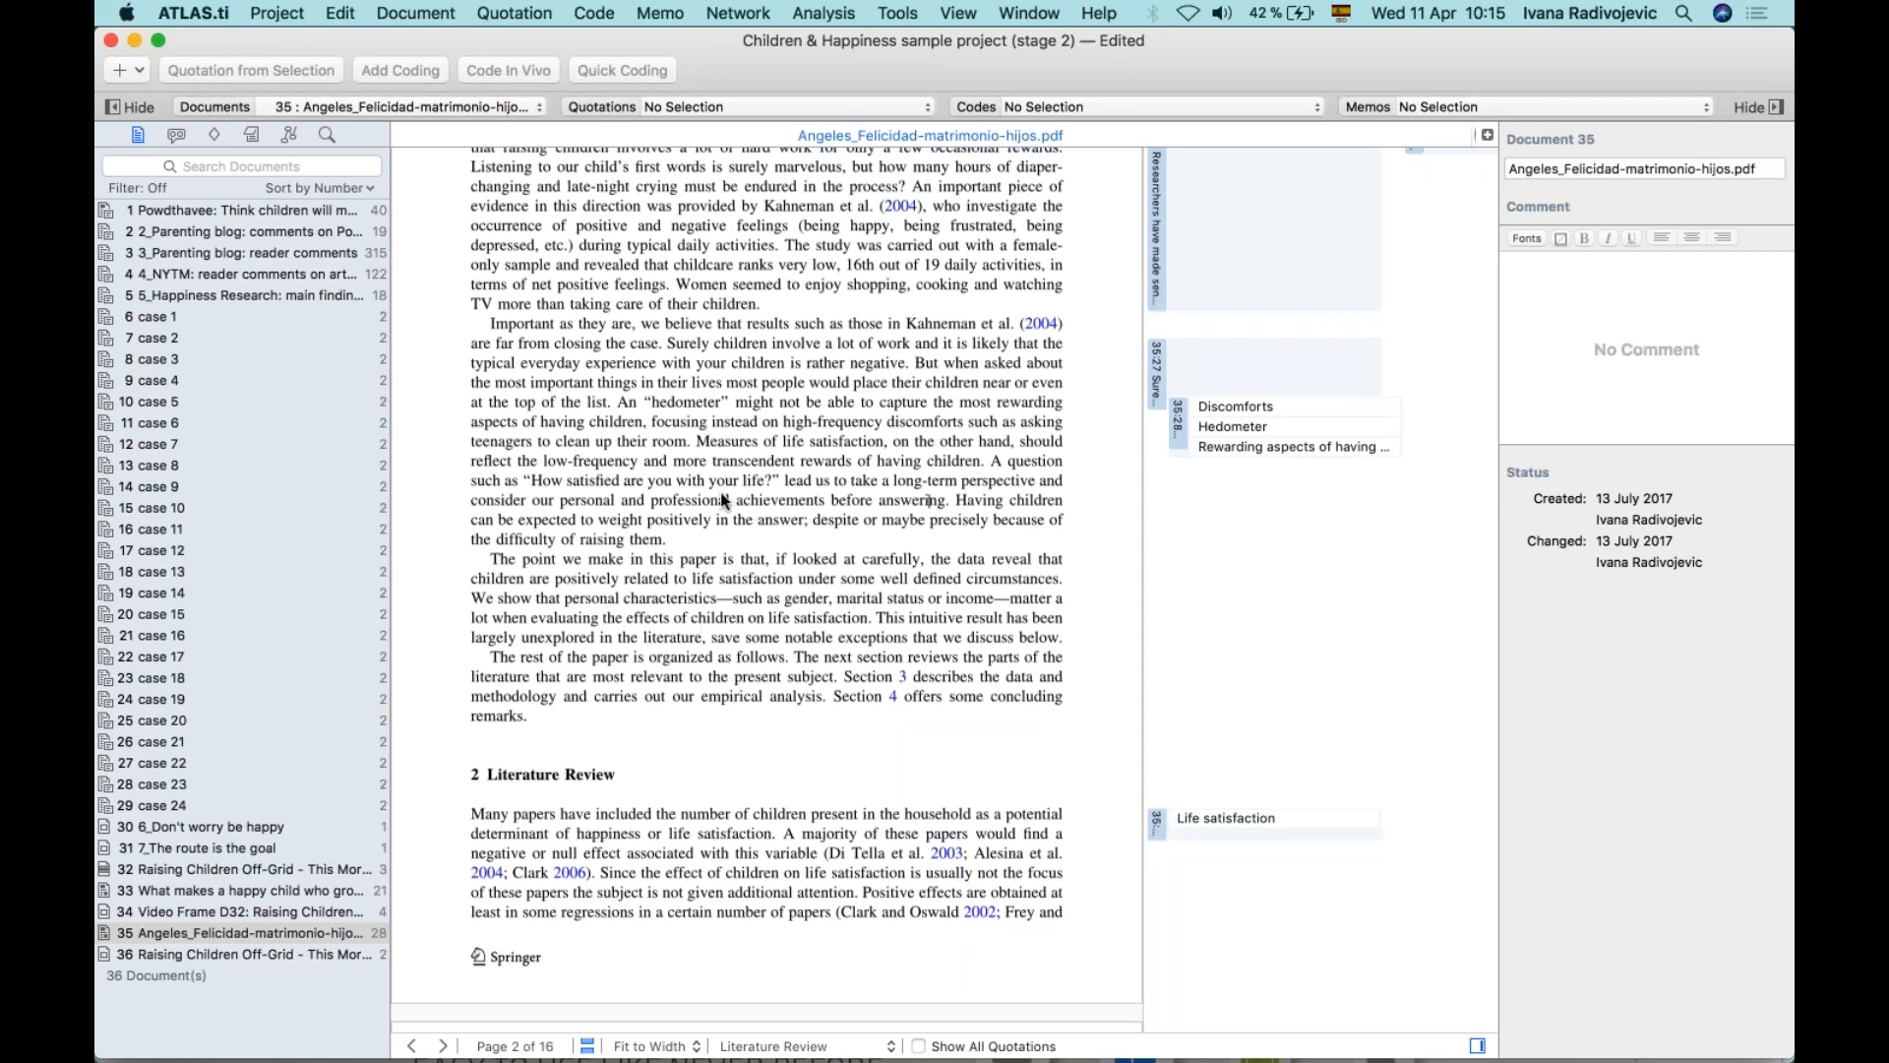
drag(711, 460, 978, 461)
scroll(889, 506, up, 1)
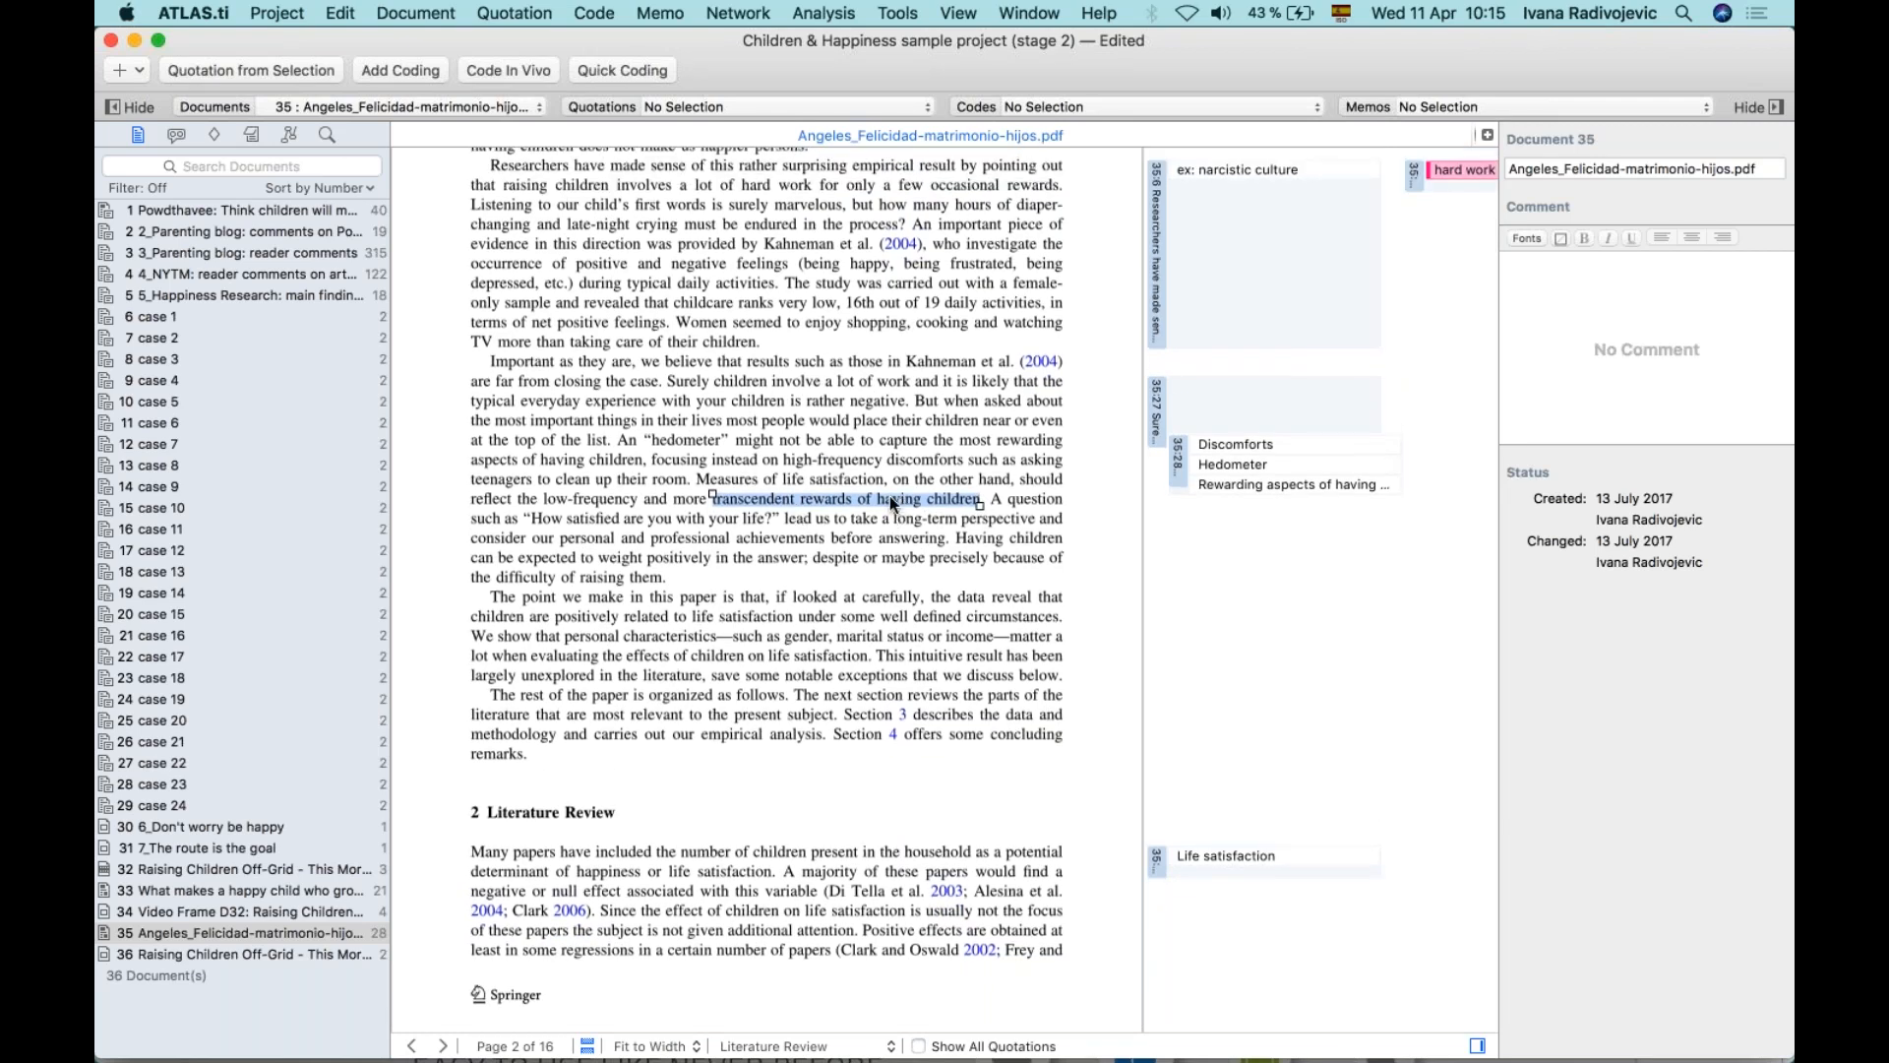
right_click(892, 503)
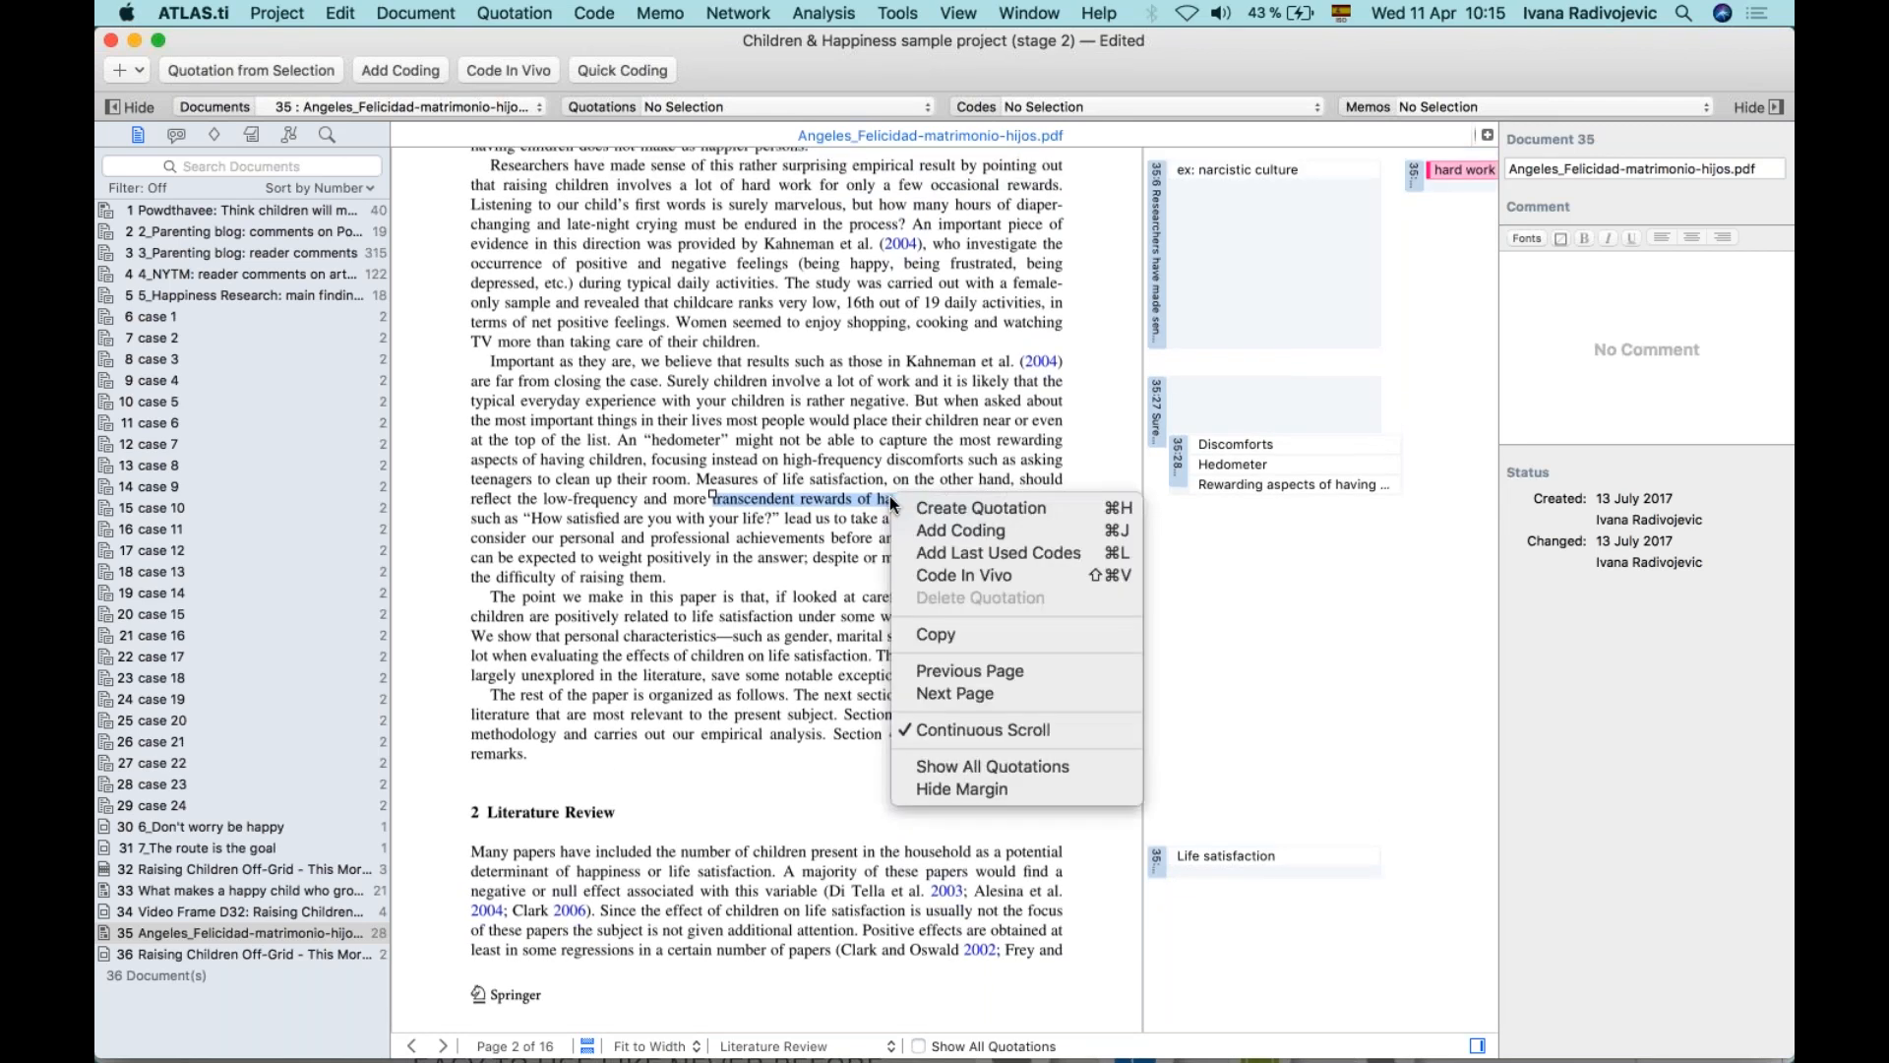
click(963, 575)
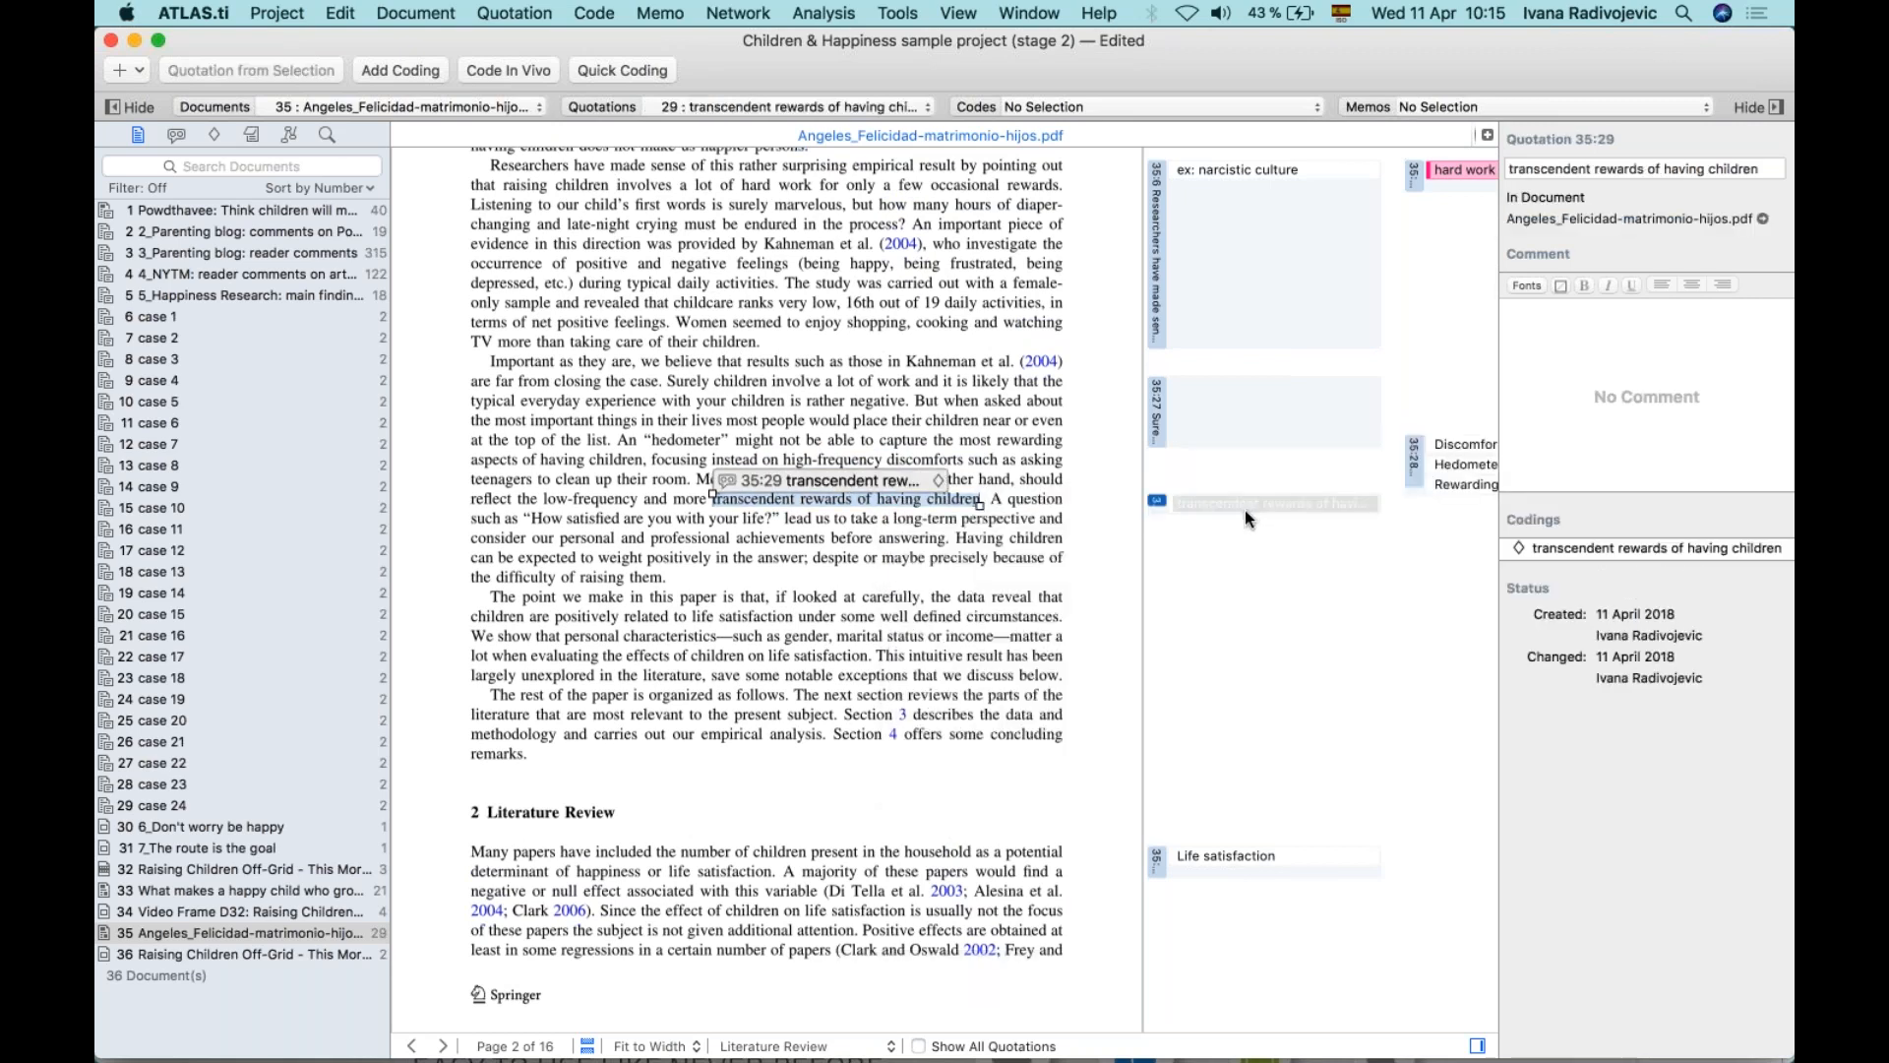
Assign the existing code Hedometer to the passage from "The point we make in this paper" to "children on life satisfaction.".
scroll(896, 592, down, 2)
scroll(830, 571, down, 1)
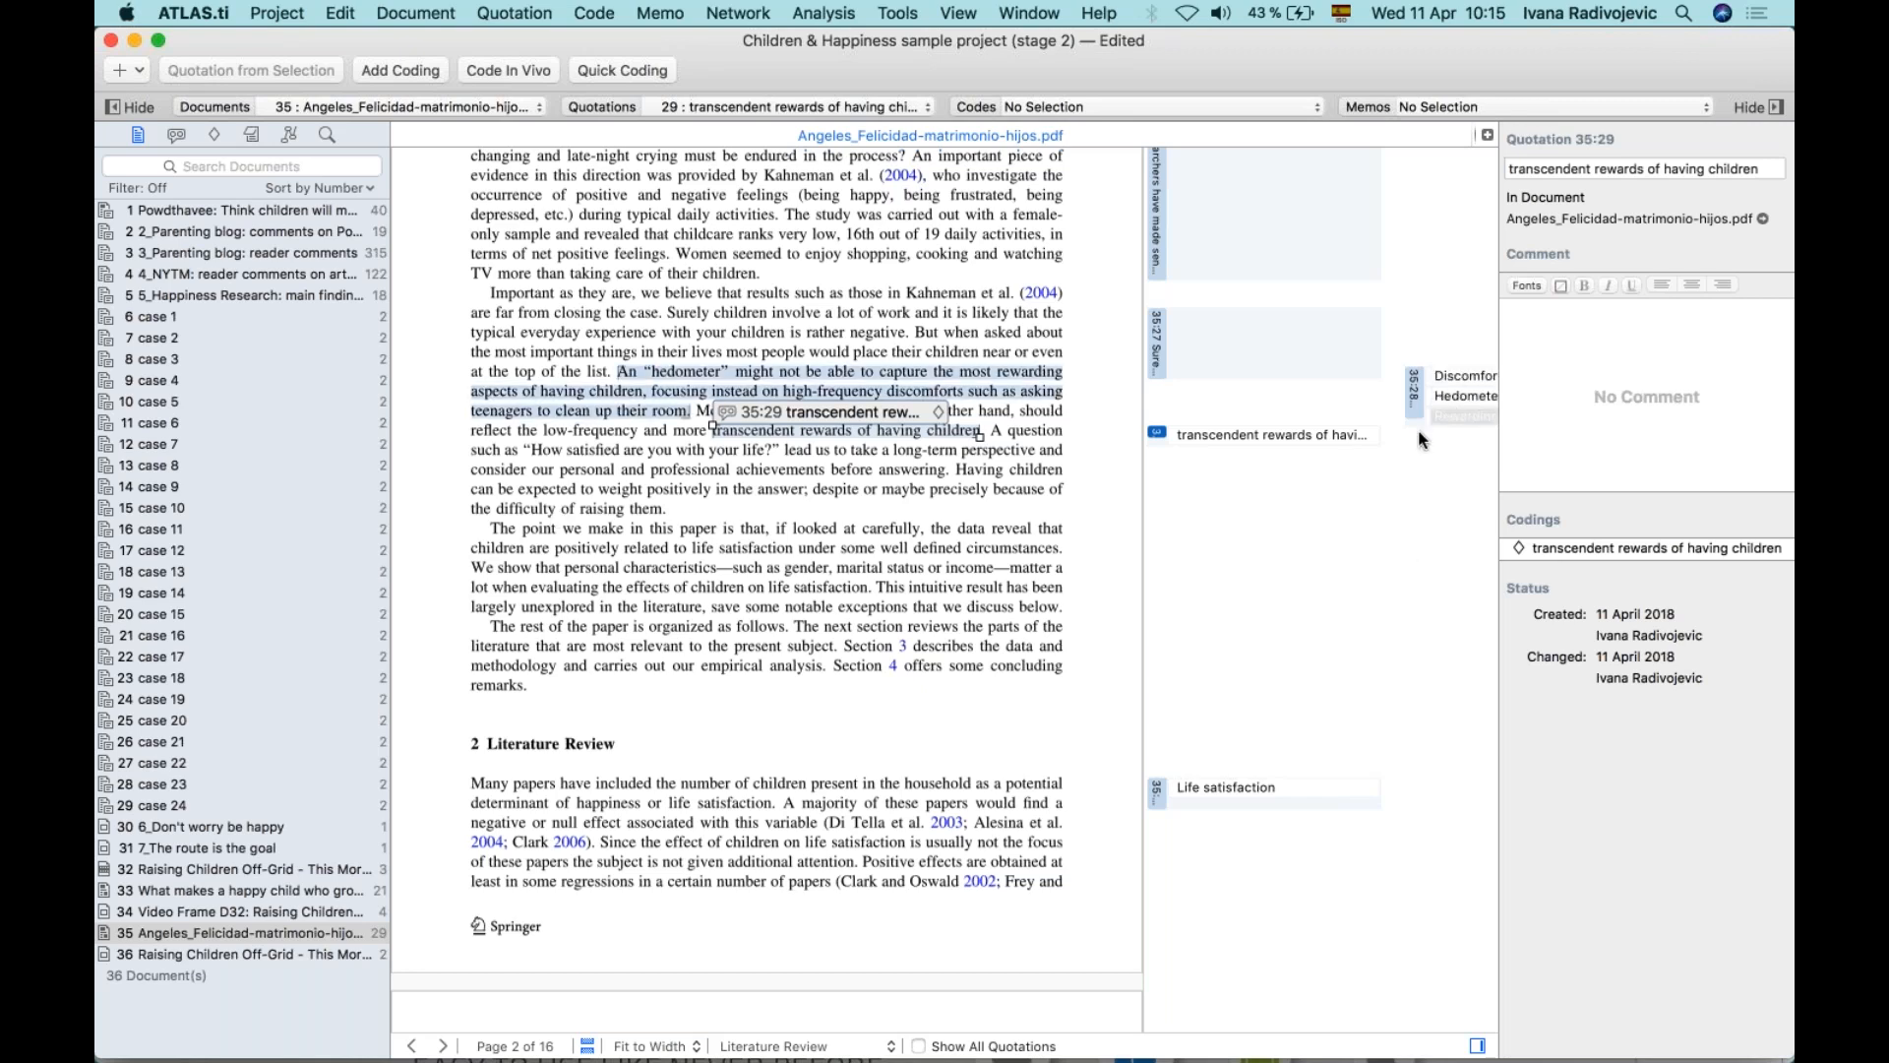
mouse_move(490, 528)
mouse_down()
mouse_move(1062, 549)
mouse_move(659, 564)
mouse_move(925, 569)
mouse_move(854, 581)
mouse_move(871, 586)
mouse_up()
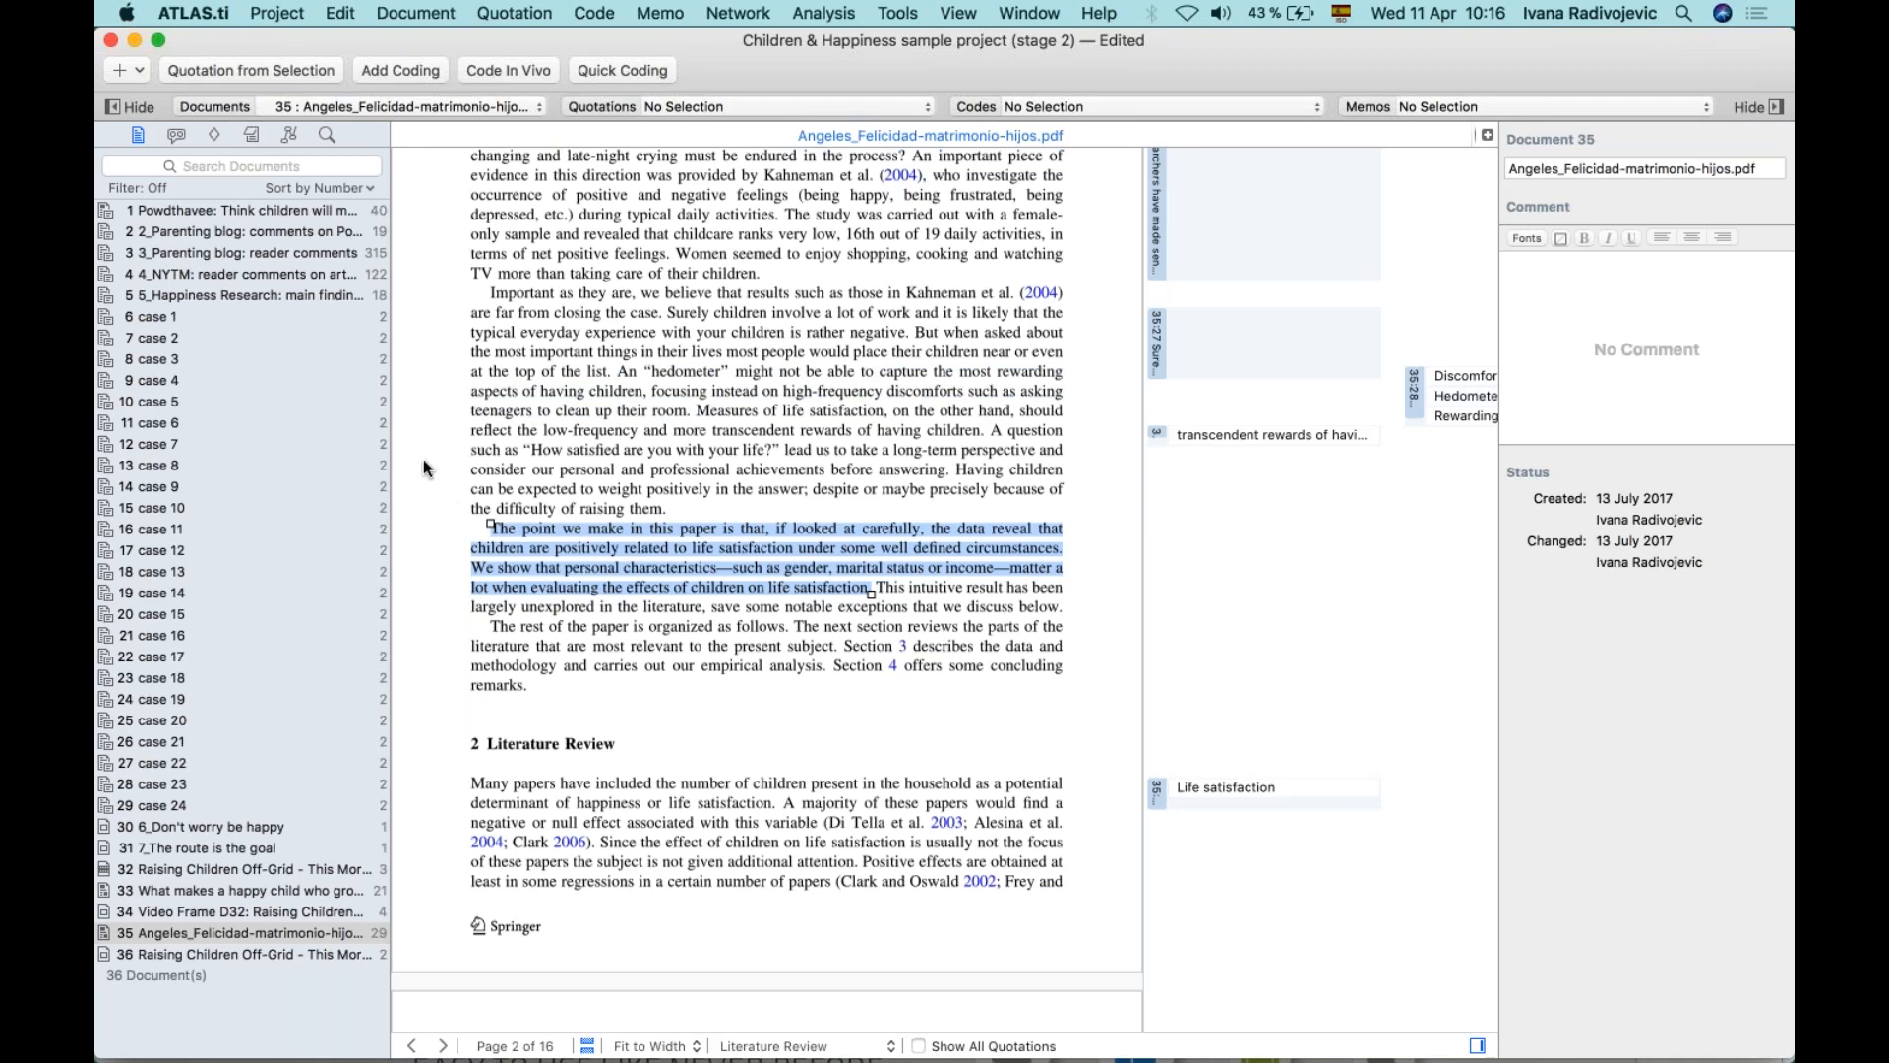
click(212, 135)
scroll(263, 403, down, 5)
scroll(263, 404, down, 15)
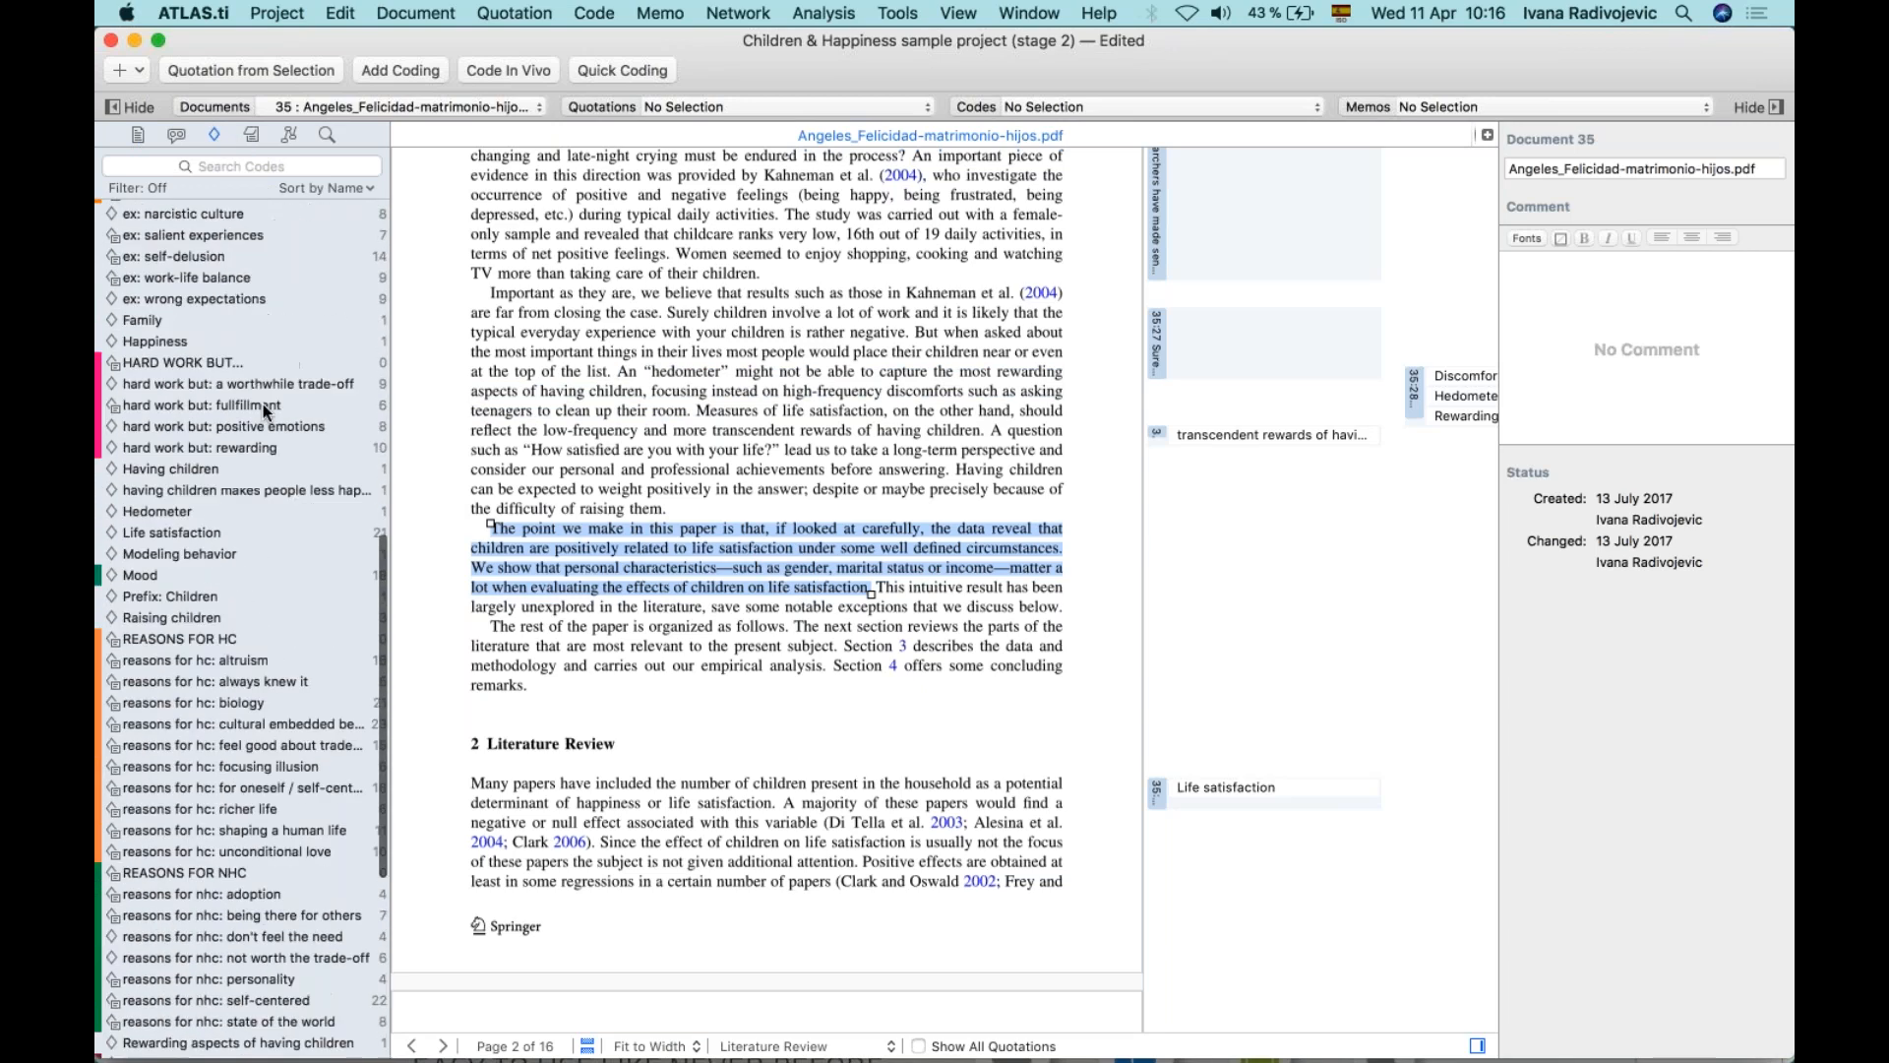
scroll(262, 403, up, 10)
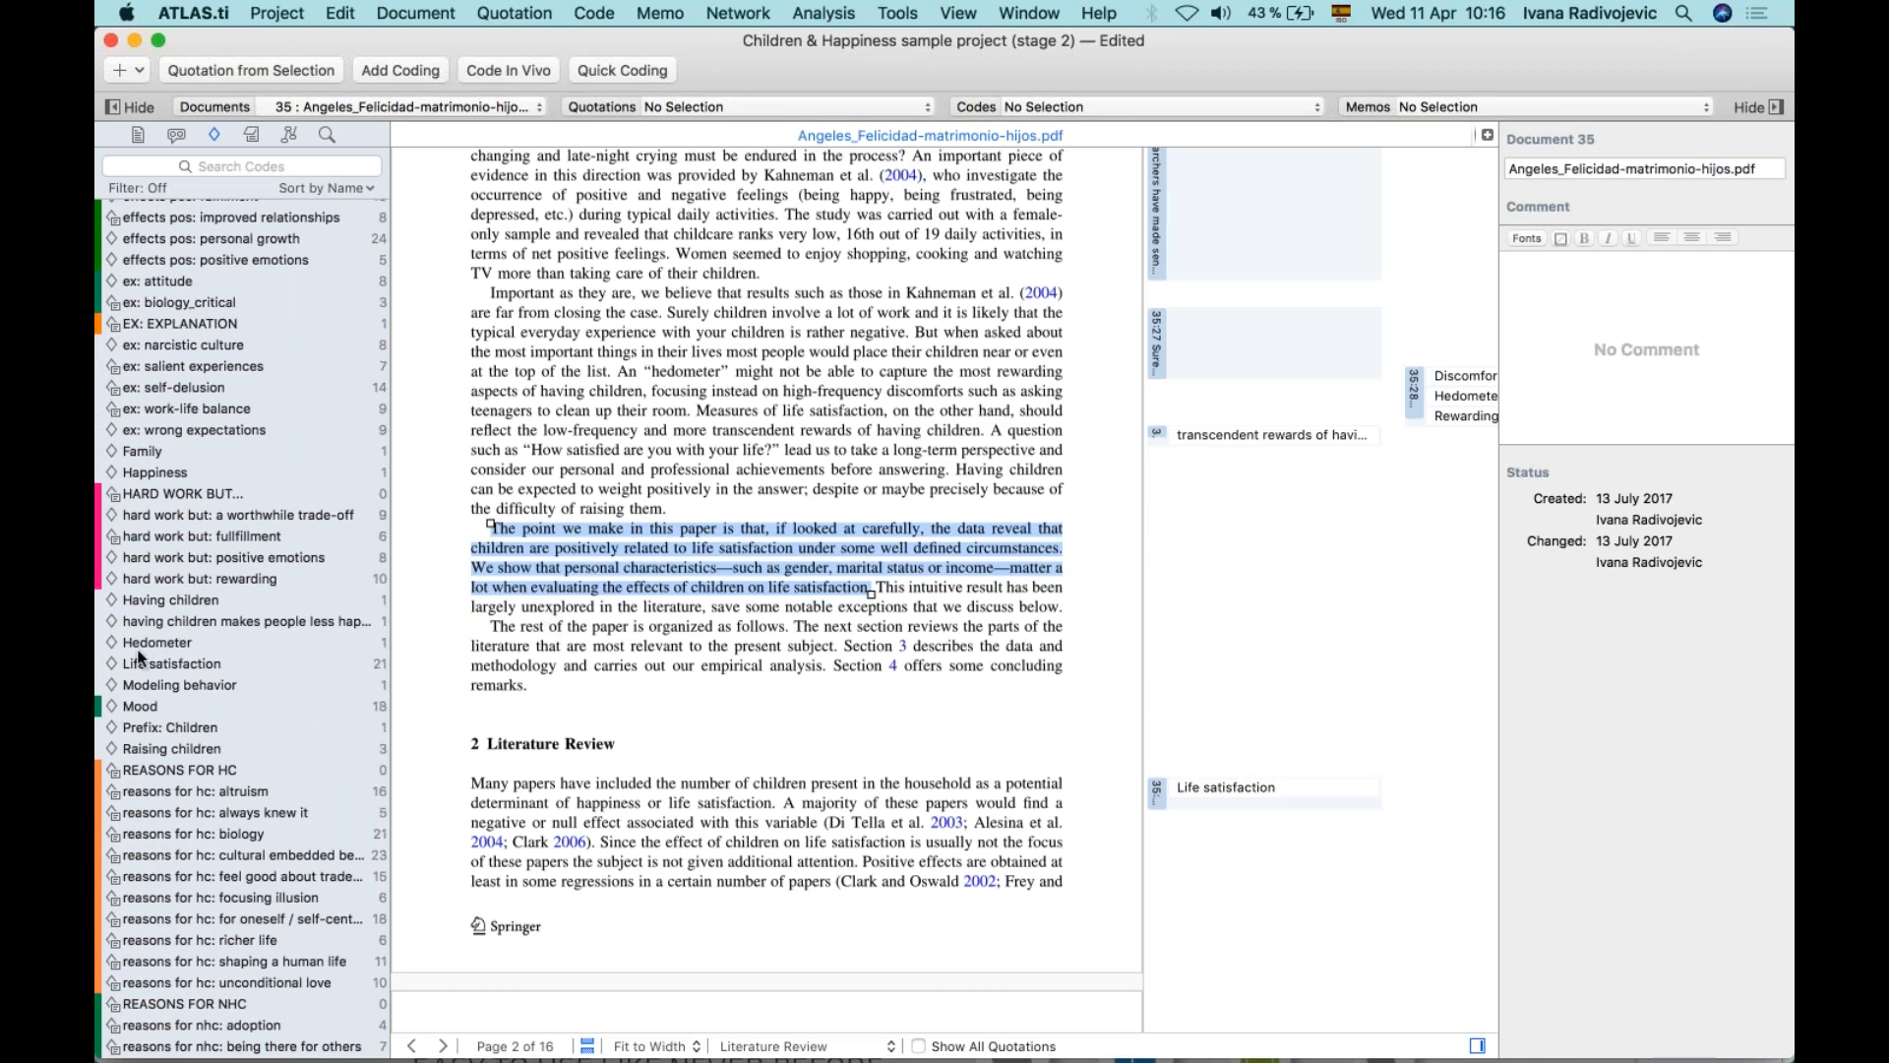
drag(160, 642, 653, 563)
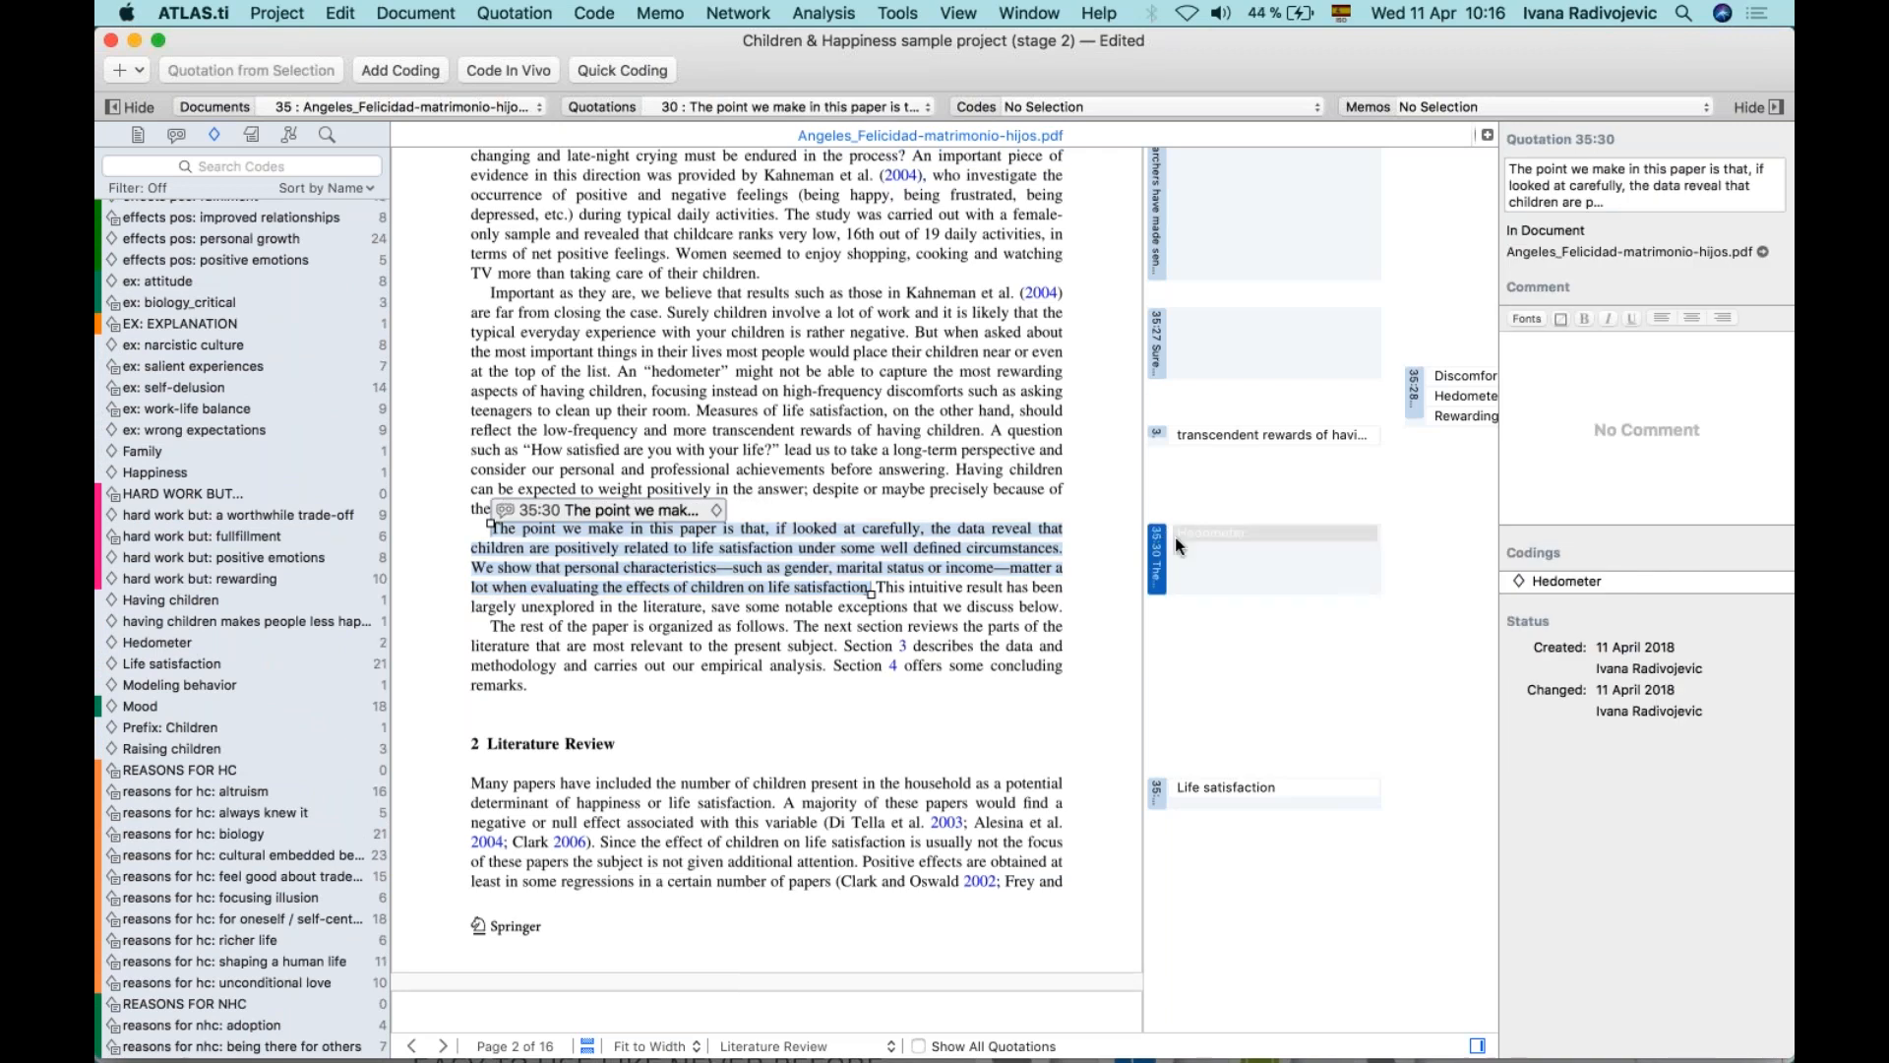
Add the existing codes Life satisfaction and Discomforts to the quotation beginning "The point we make in this paper".
drag(210, 667, 641, 547)
scroll(228, 559, up, 2)
scroll(228, 558, up, 6)
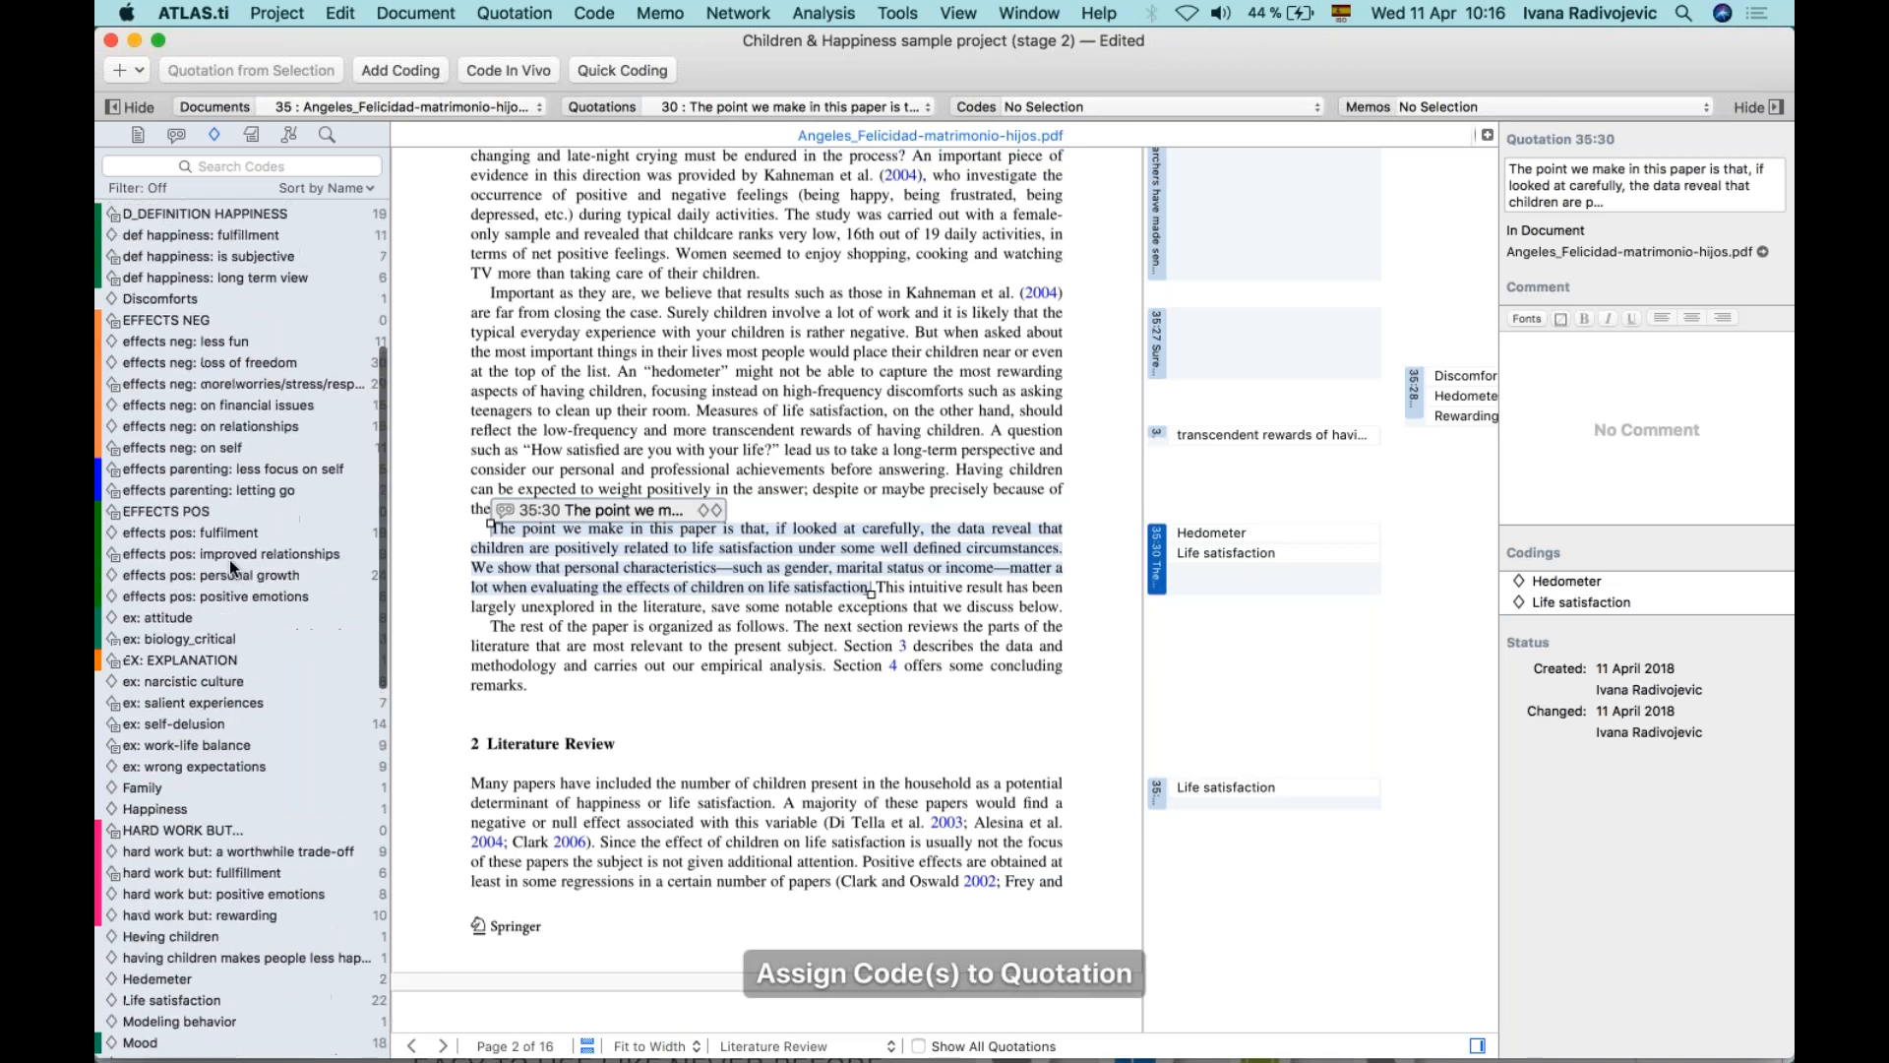
drag(576, 560, 582, 560)
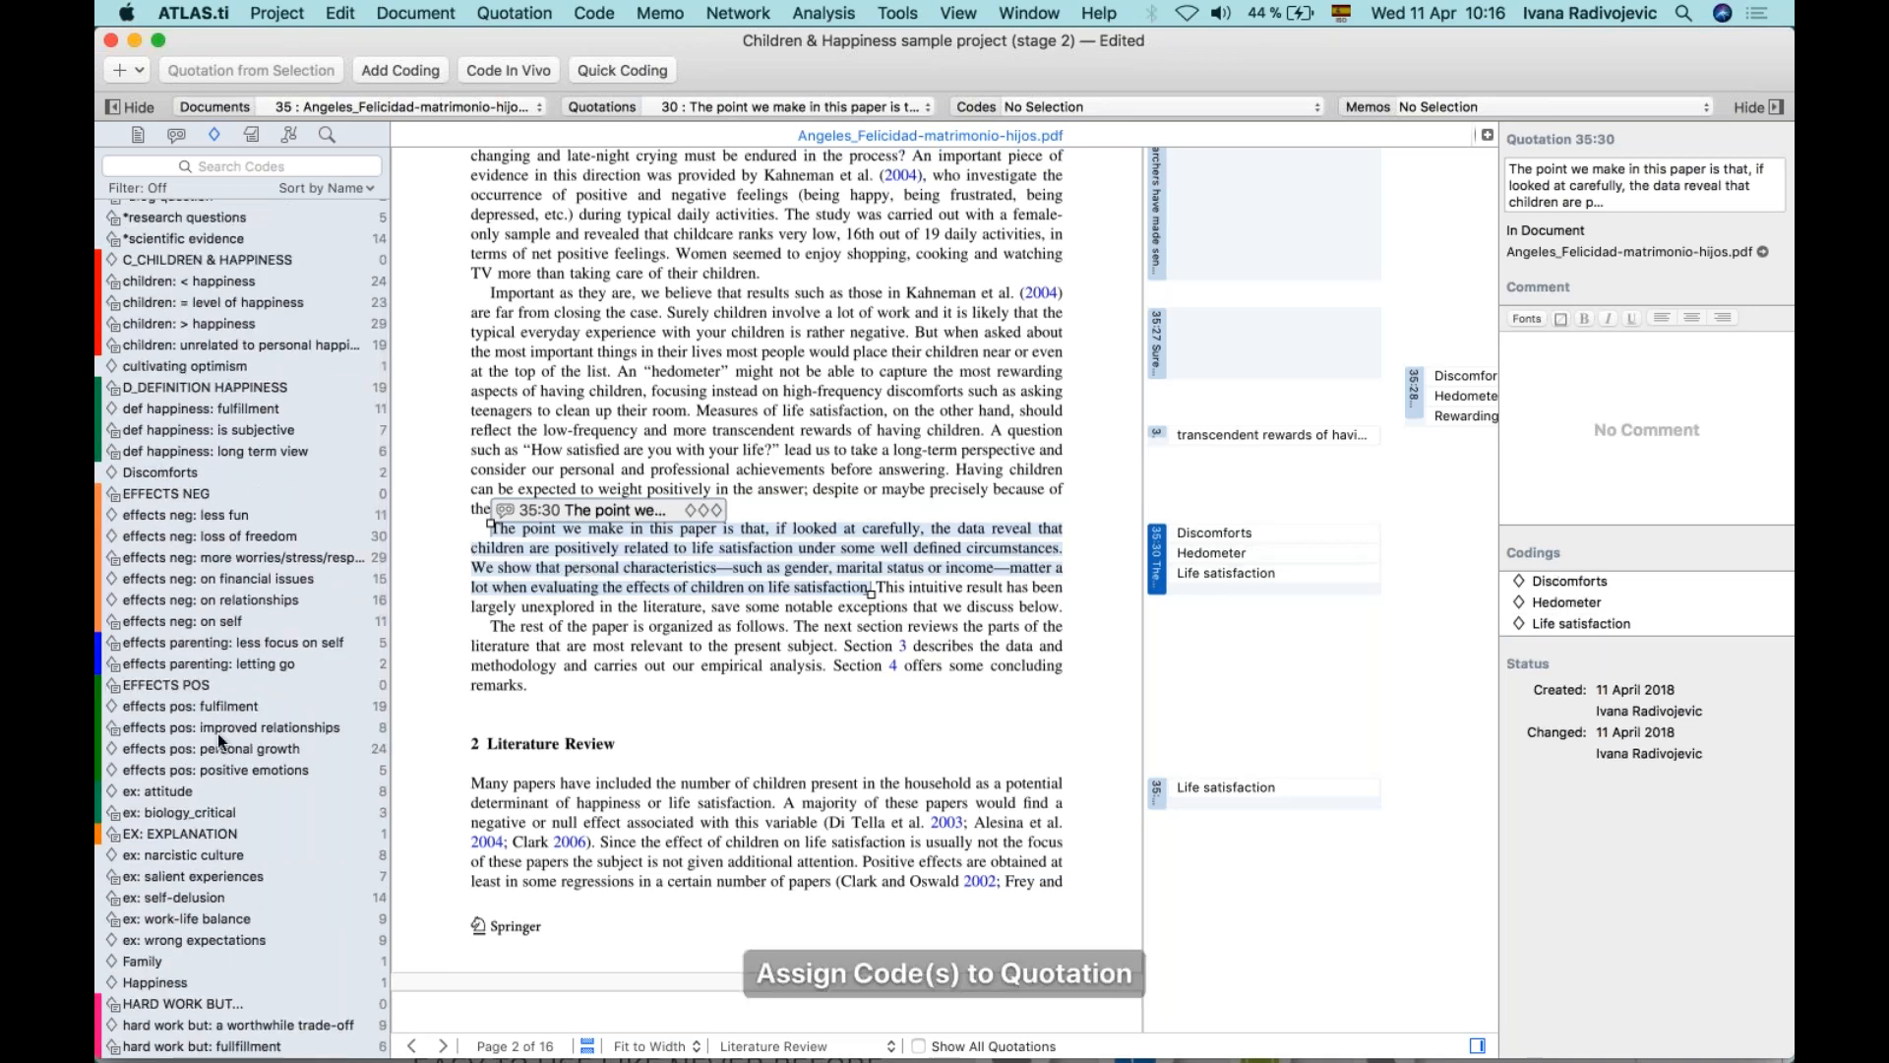
scroll(748, 787, down, 3)
scroll(750, 788, down, 2)
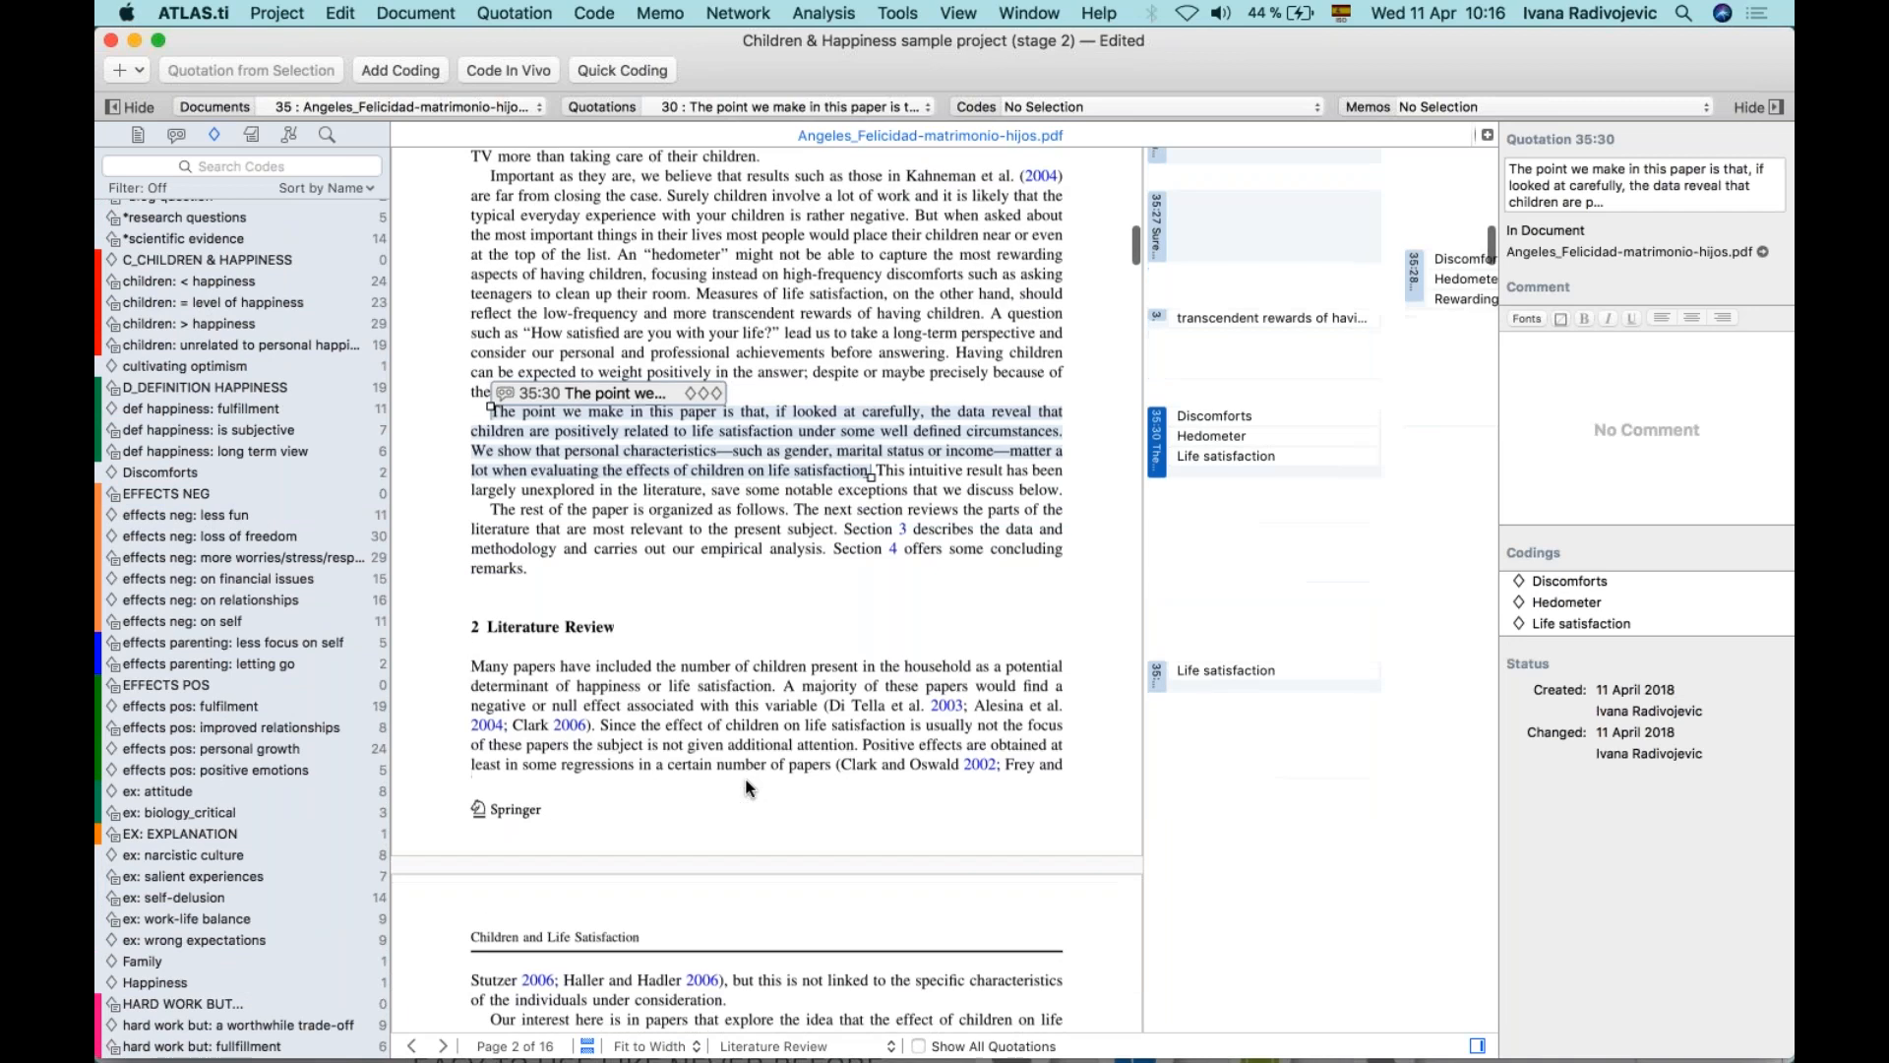
scroll(750, 789, up, 5)
scroll(748, 787, up, 3)
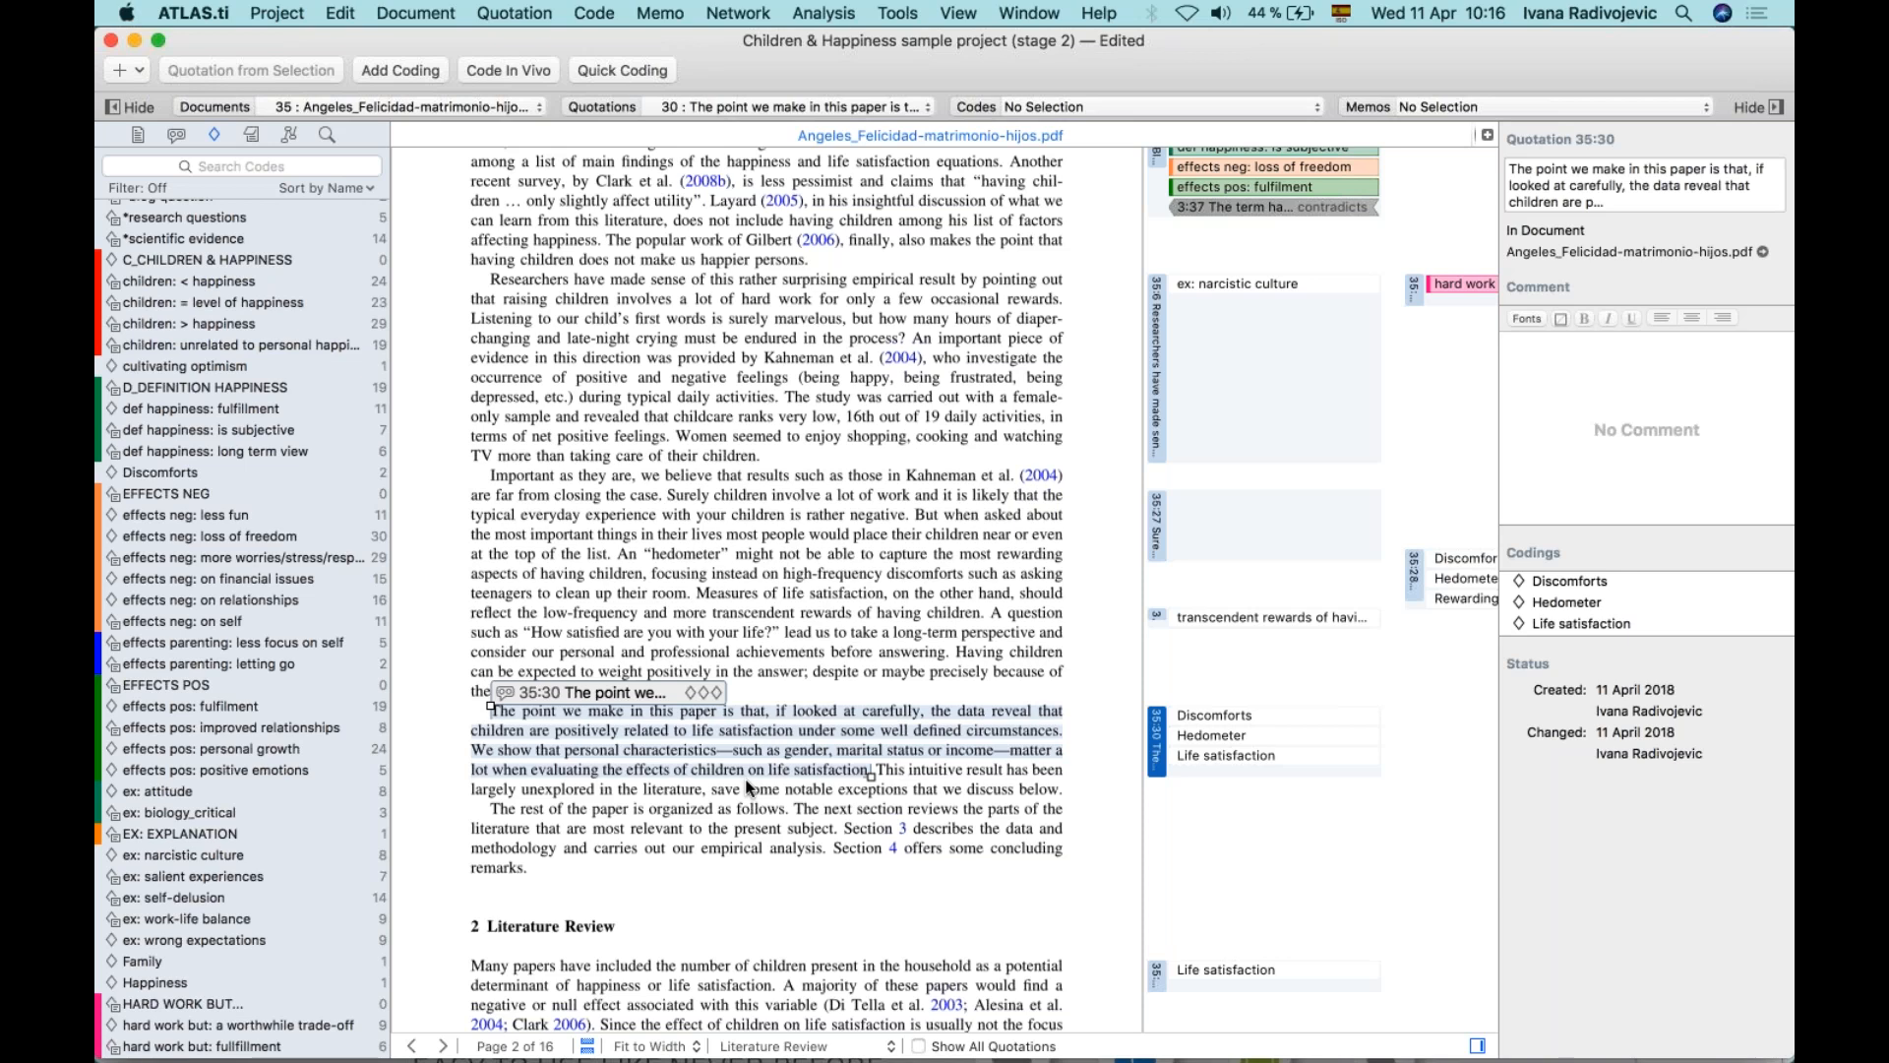
scroll(659, 398, up, 15)
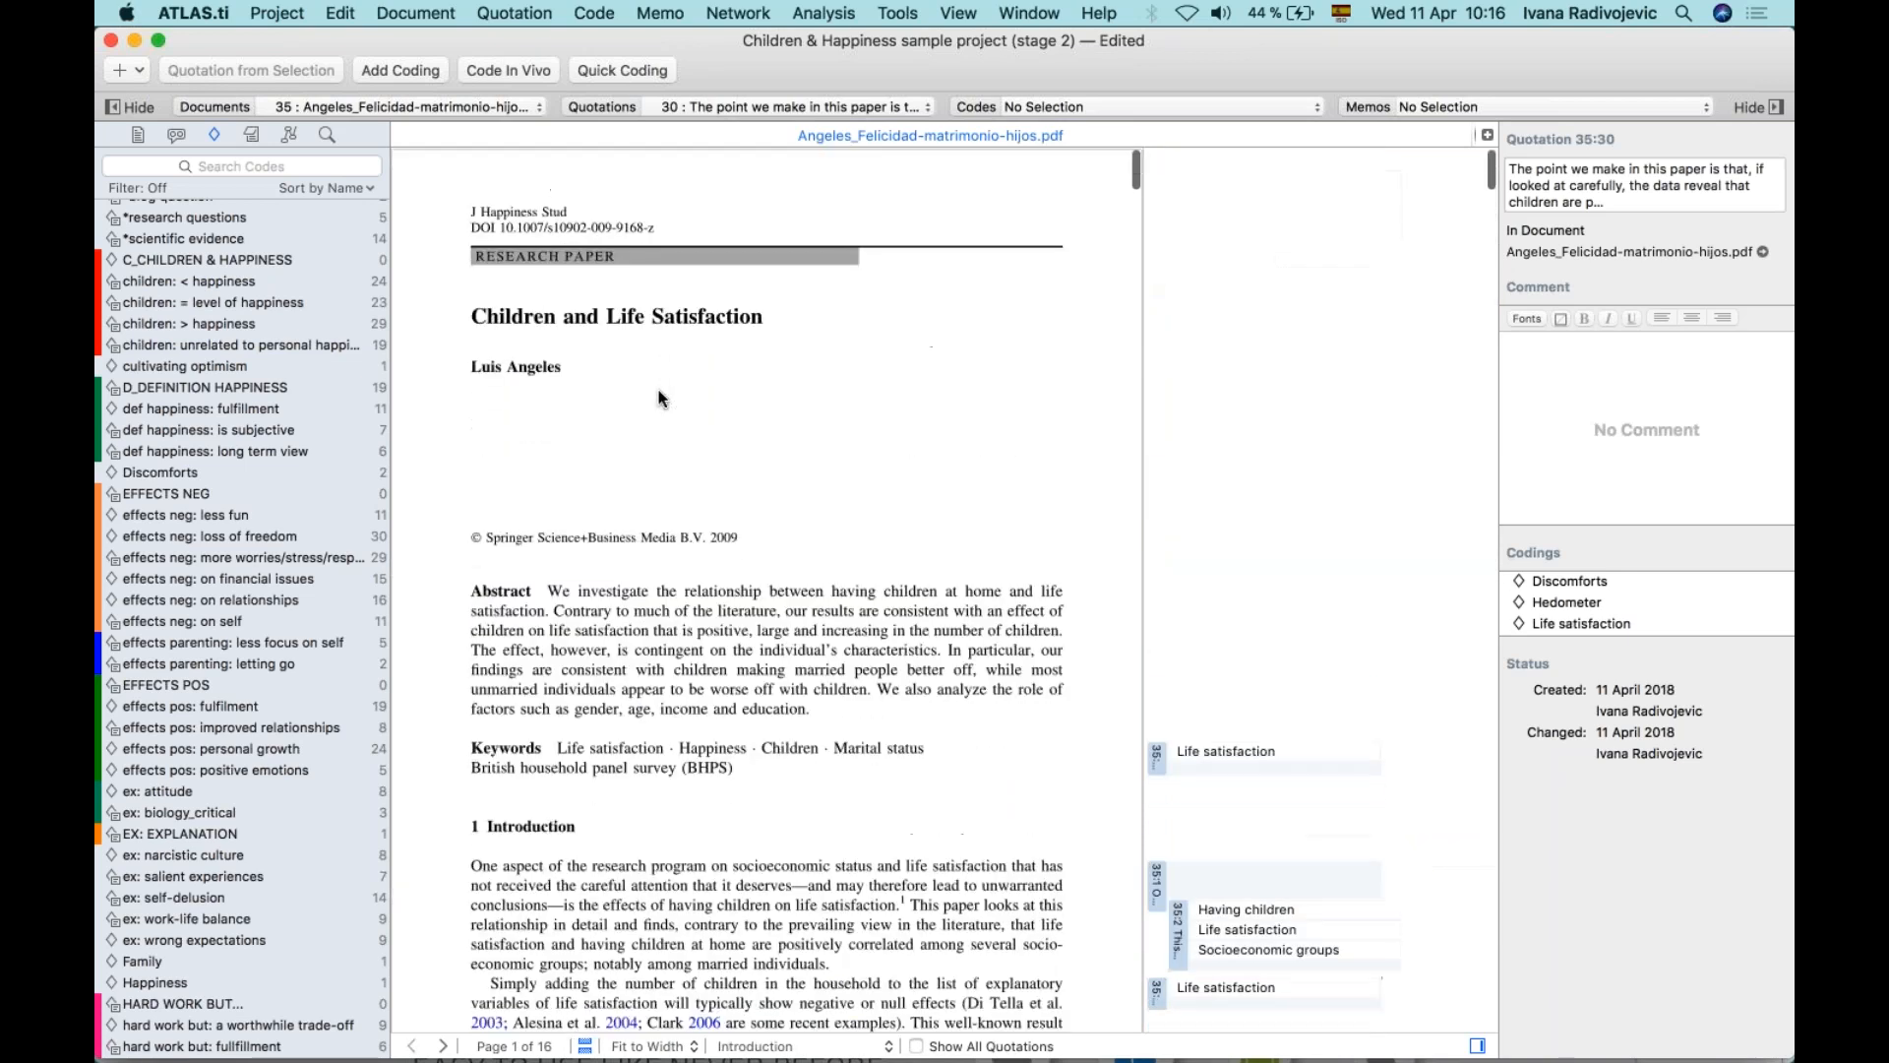
click(787, 436)
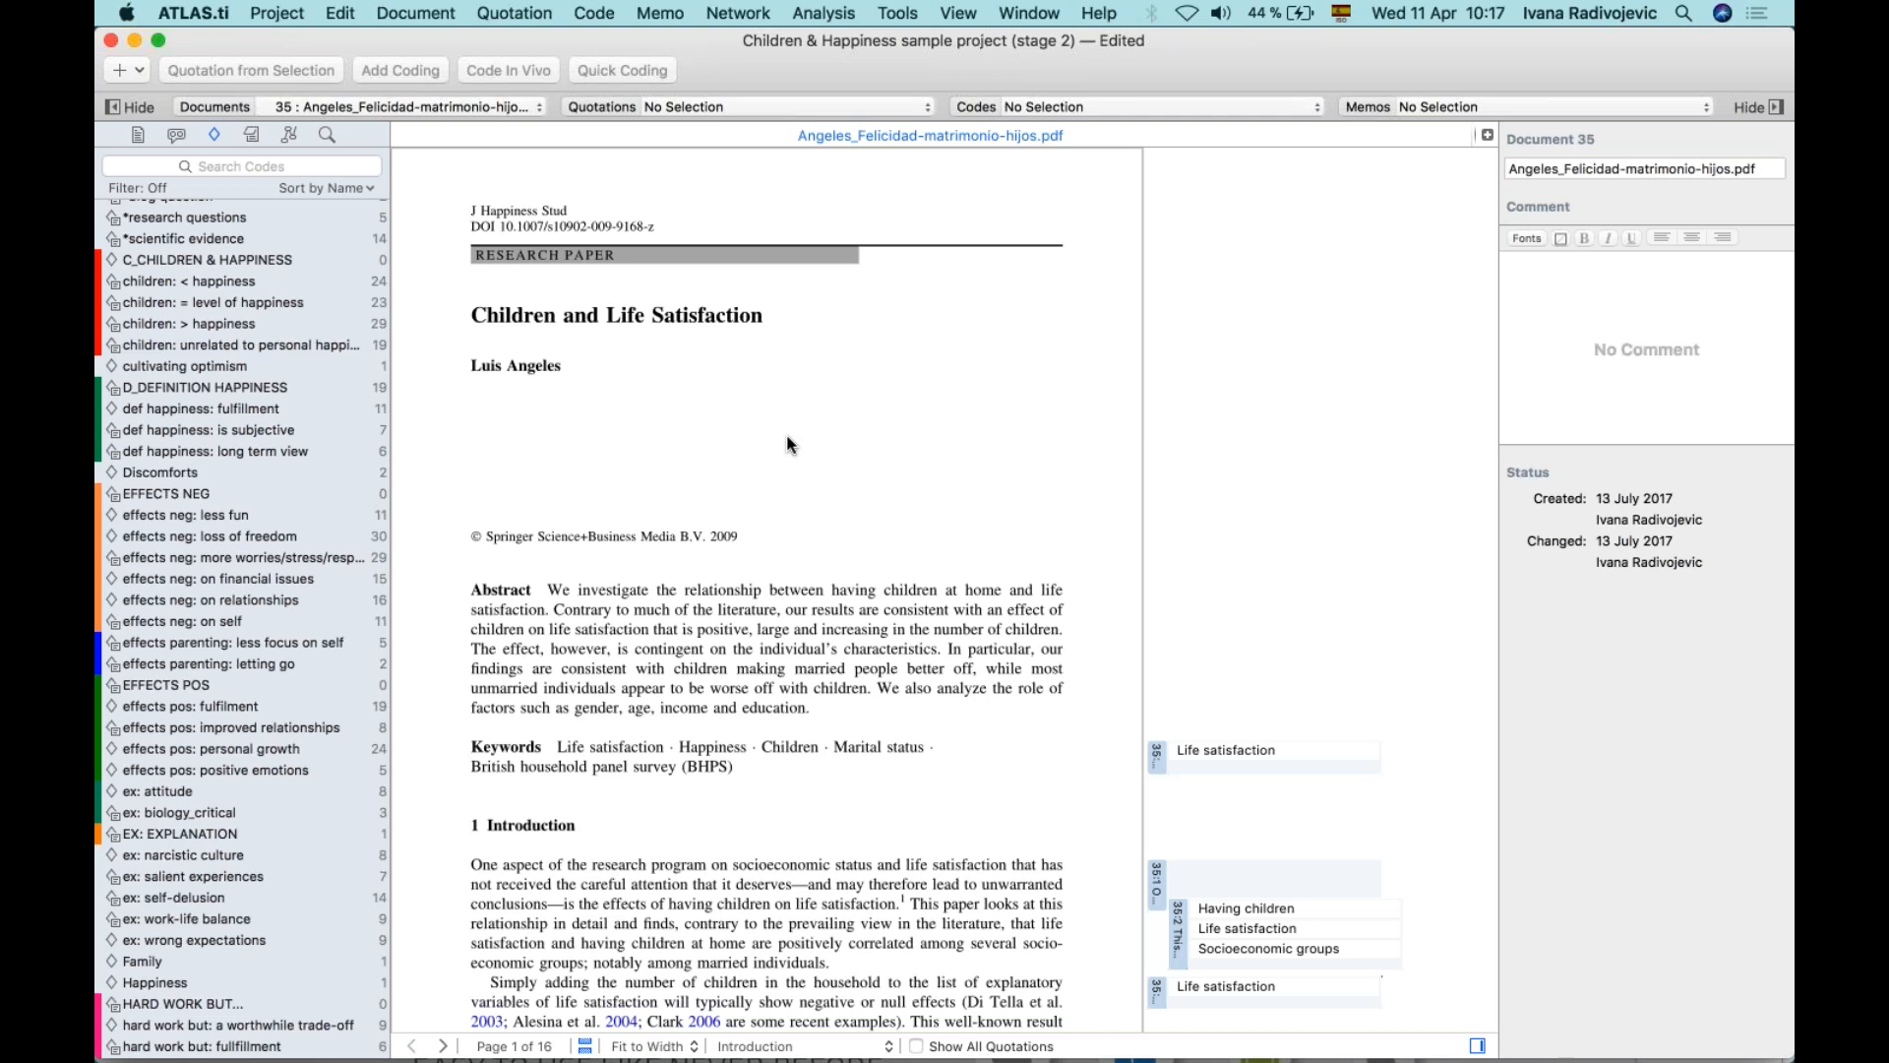
Run the Word Cruncher on document 35 only and look through its word frequency list.
click(822, 14)
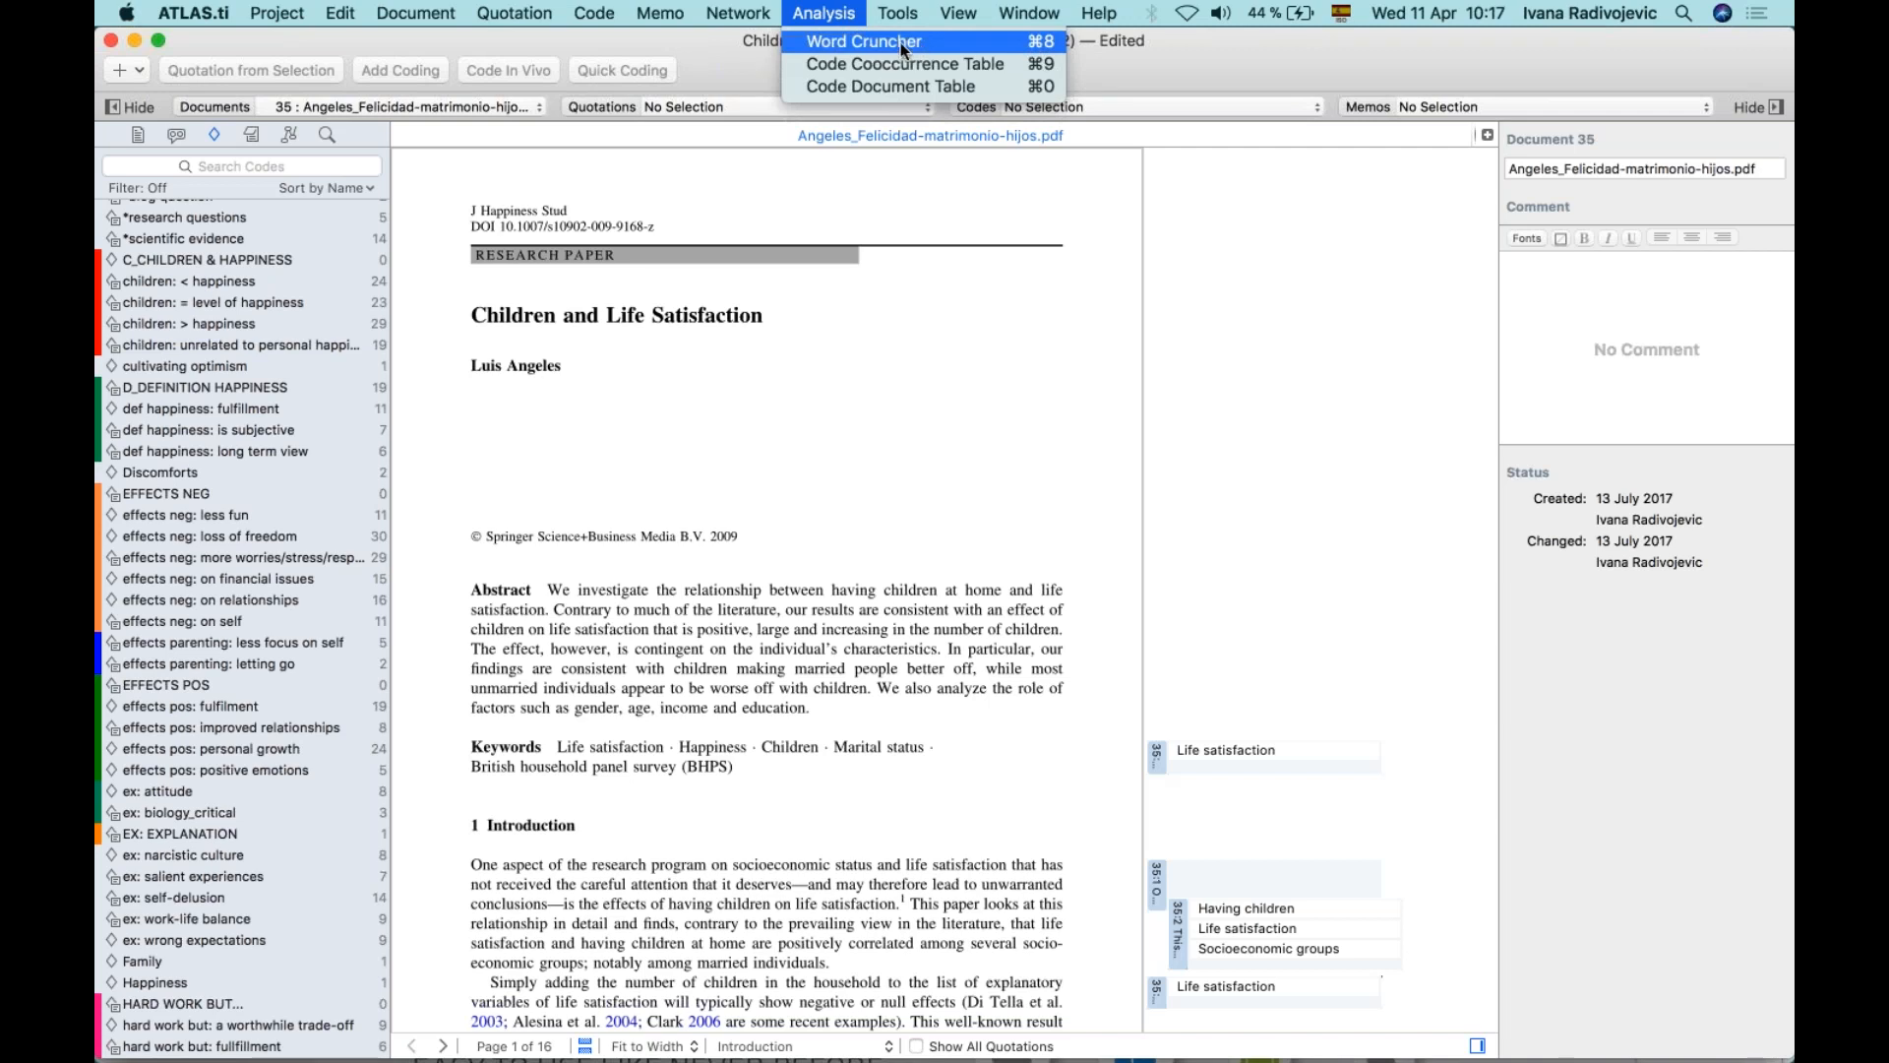
click(942, 40)
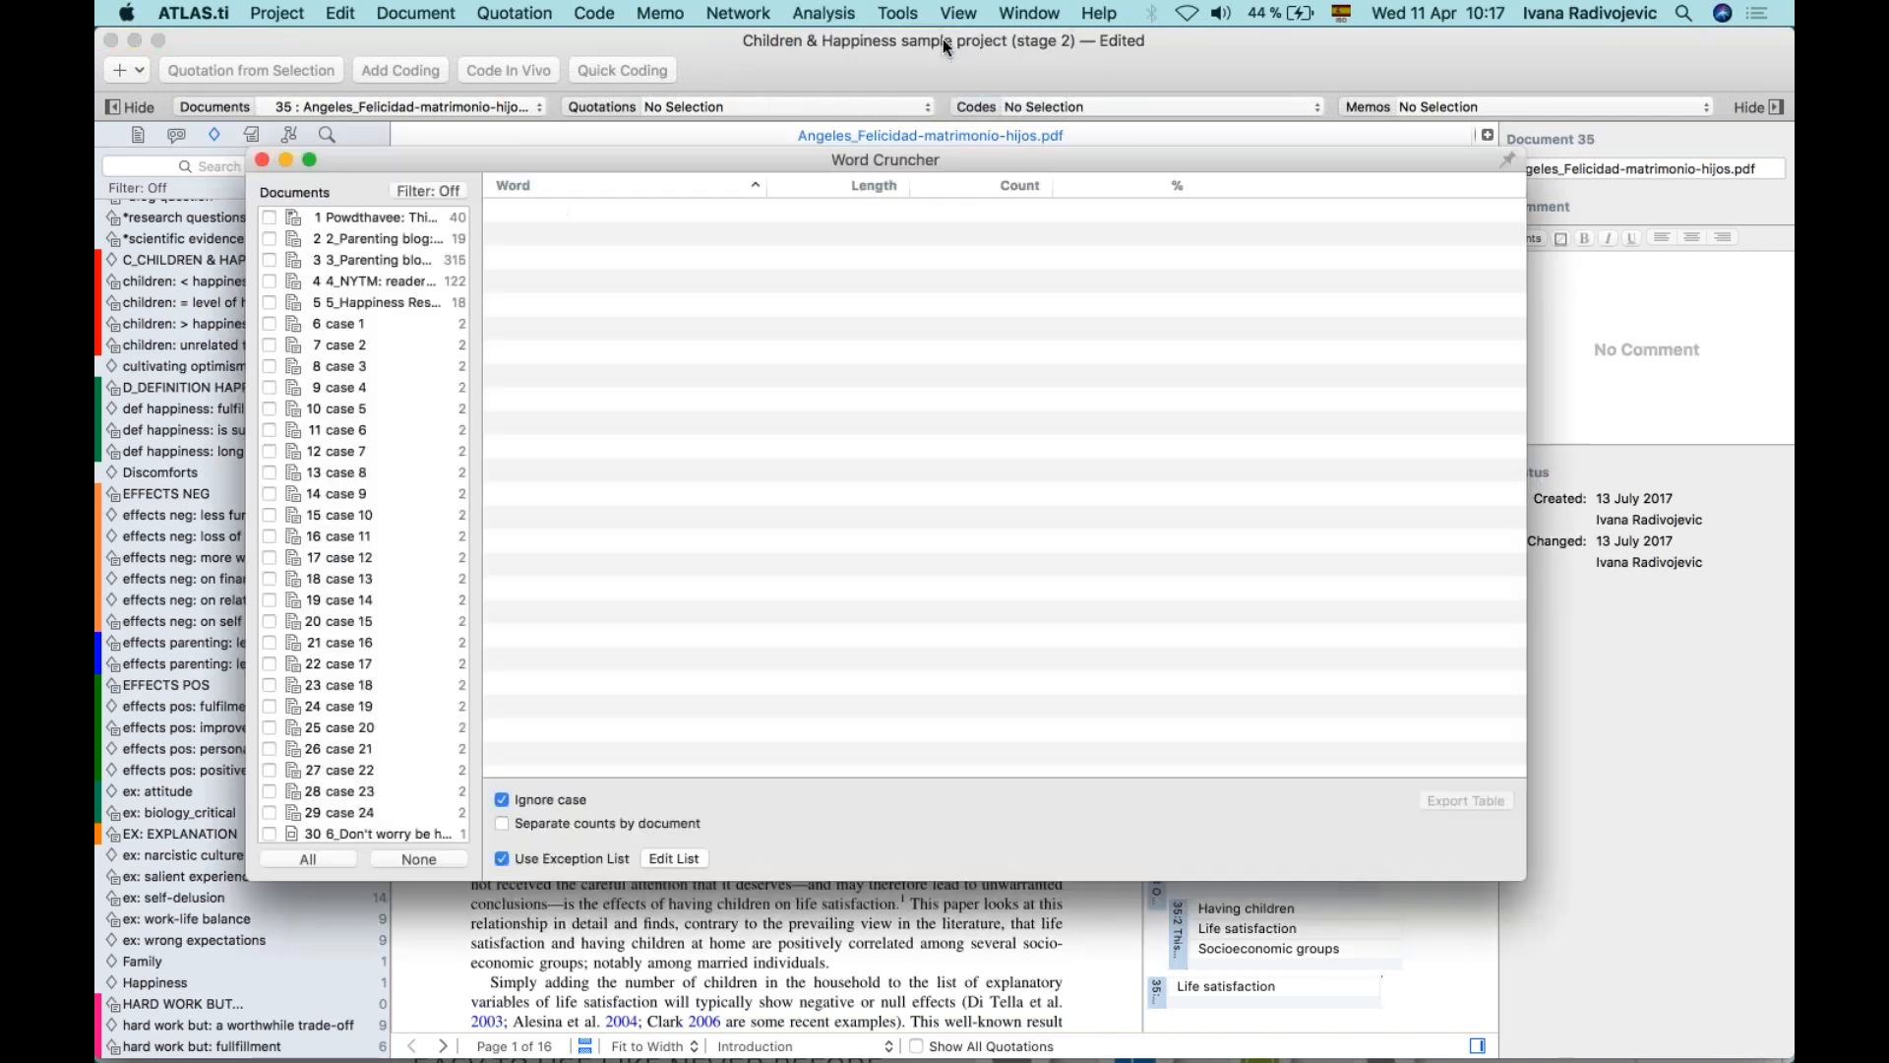
drag(952, 160, 945, 120)
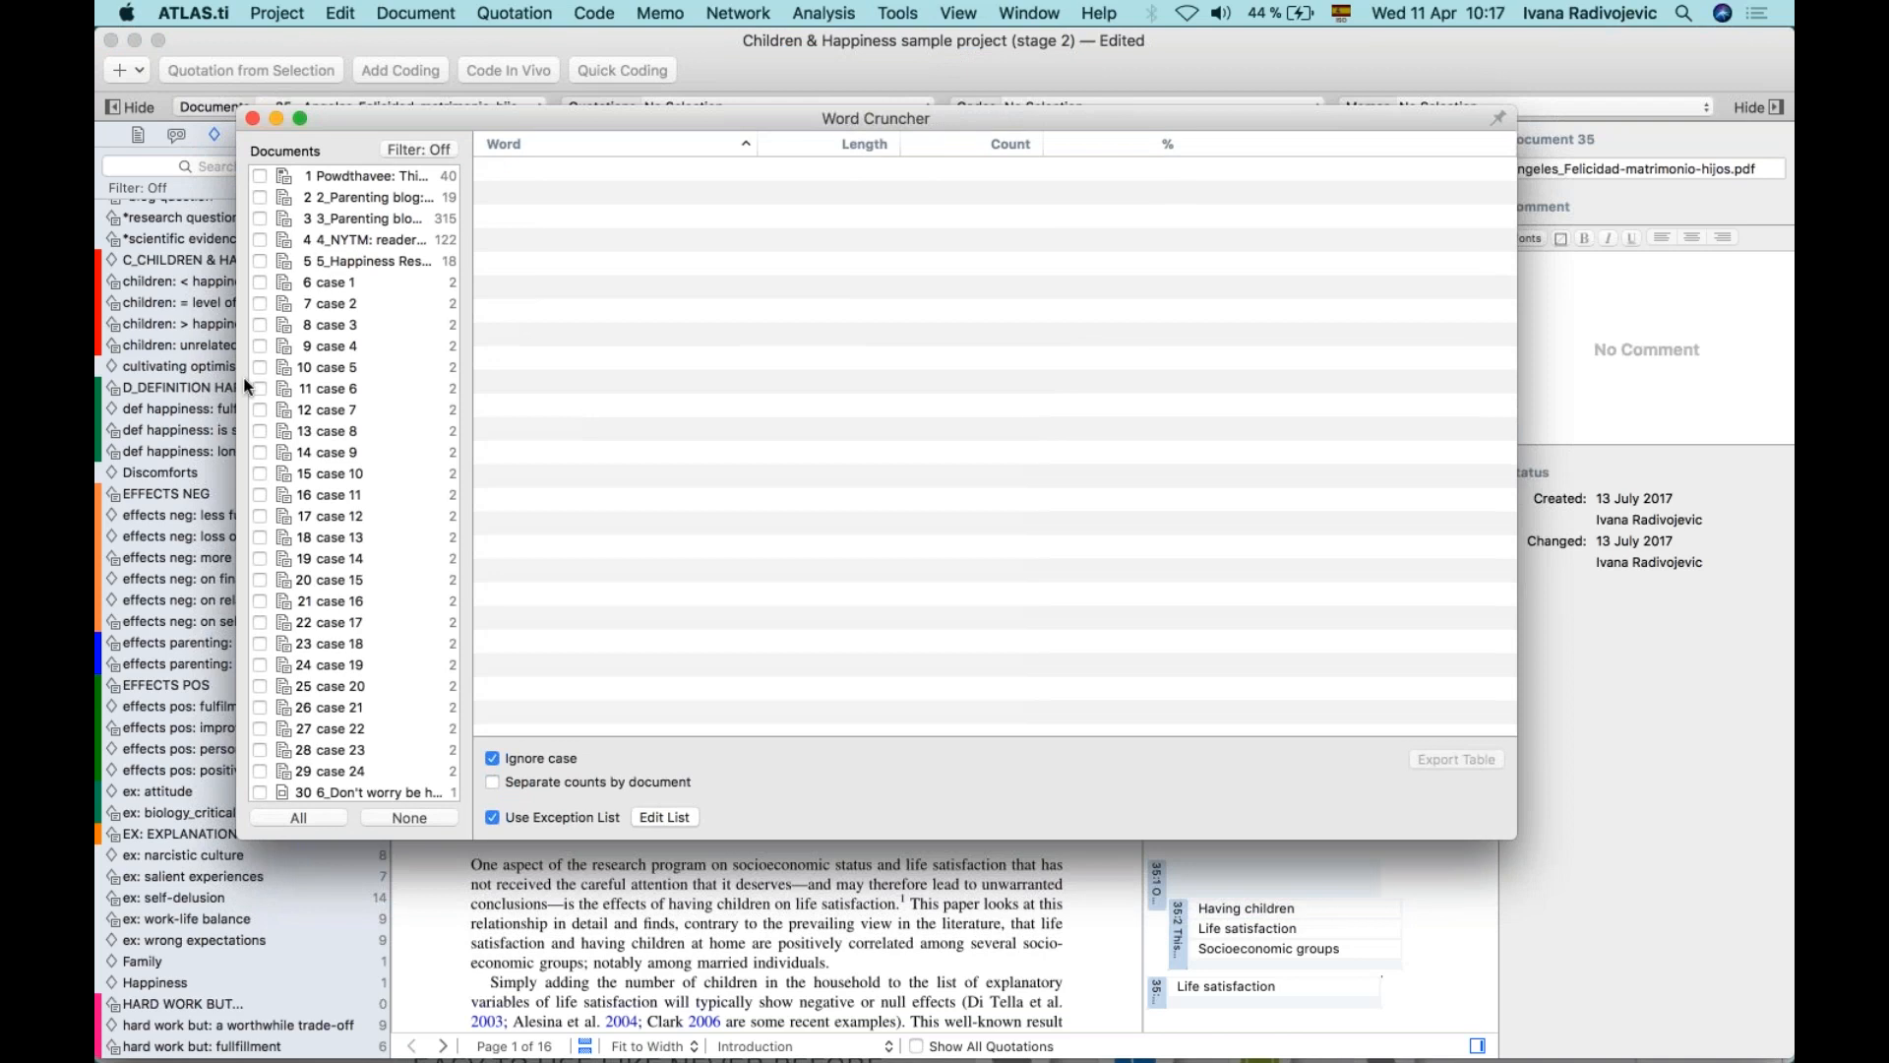
scroll(363, 497, down, 3)
scroll(362, 497, up, 5)
scroll(362, 497, down, 4)
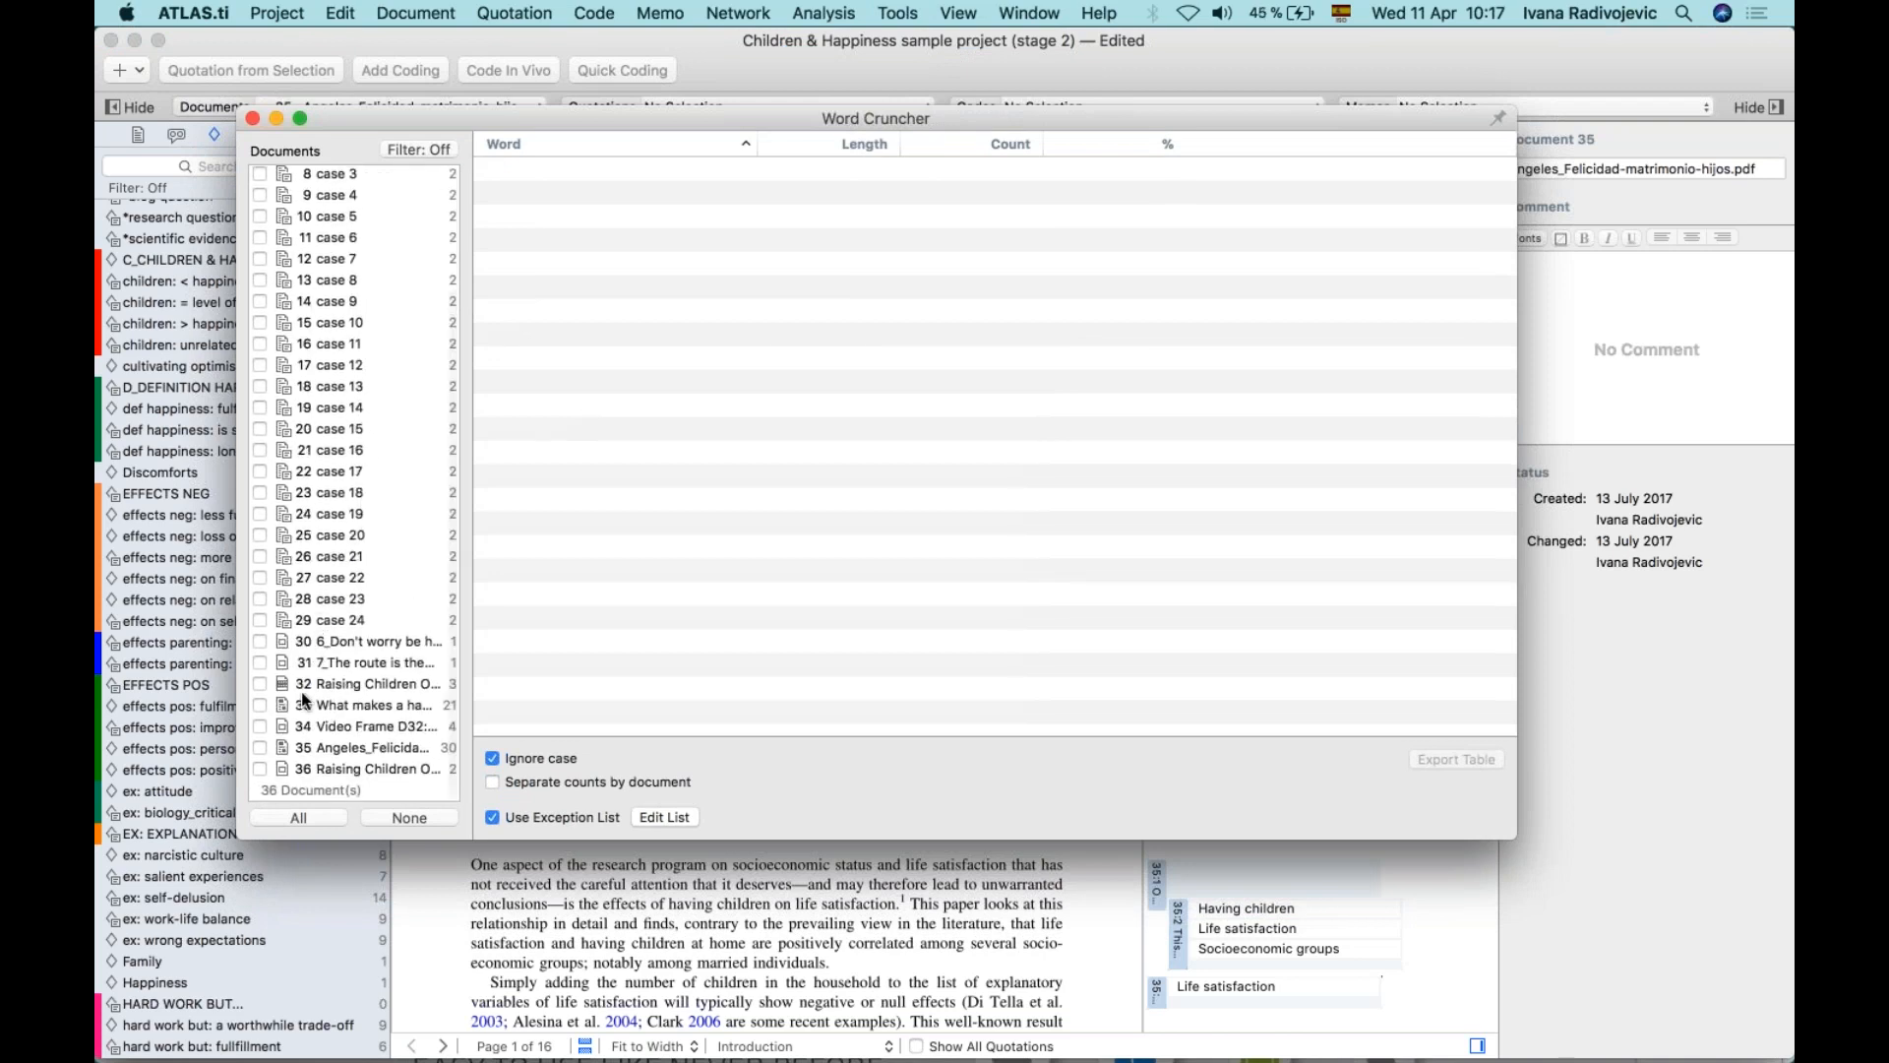
click(259, 749)
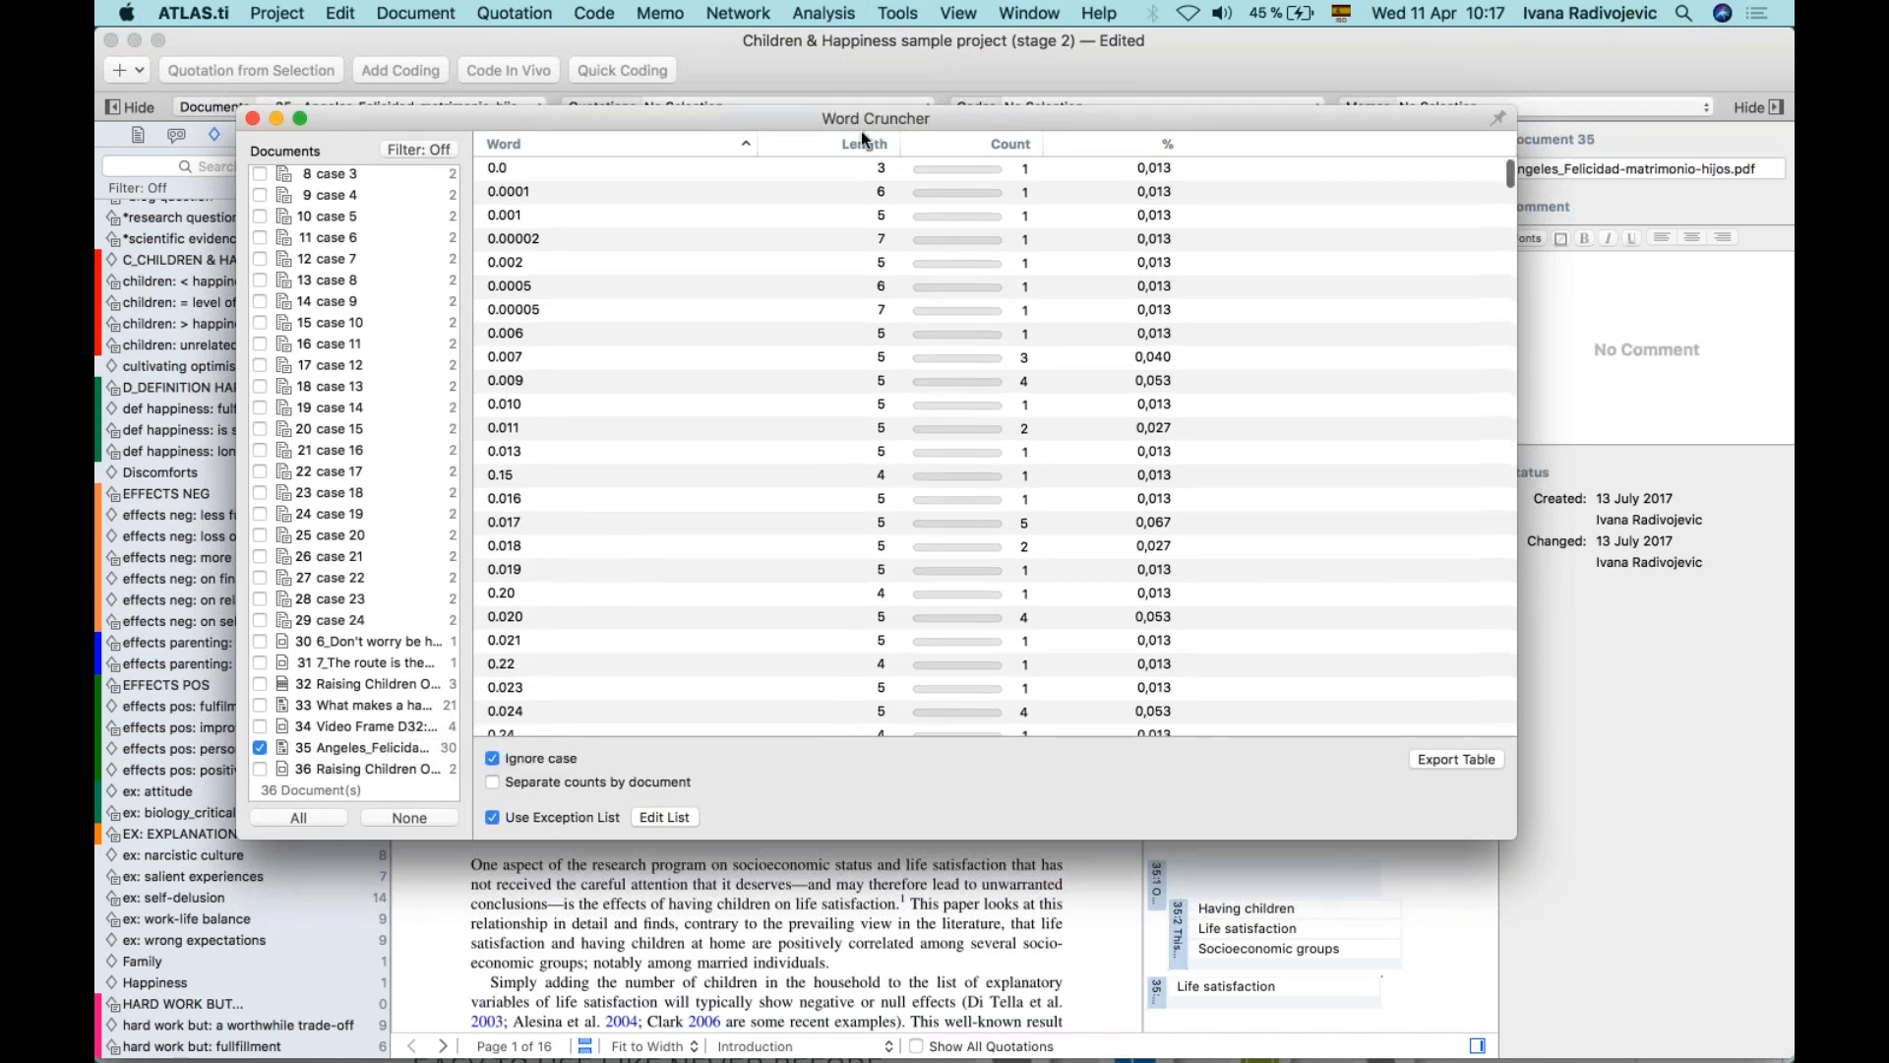
scroll(569, 523, down, 10)
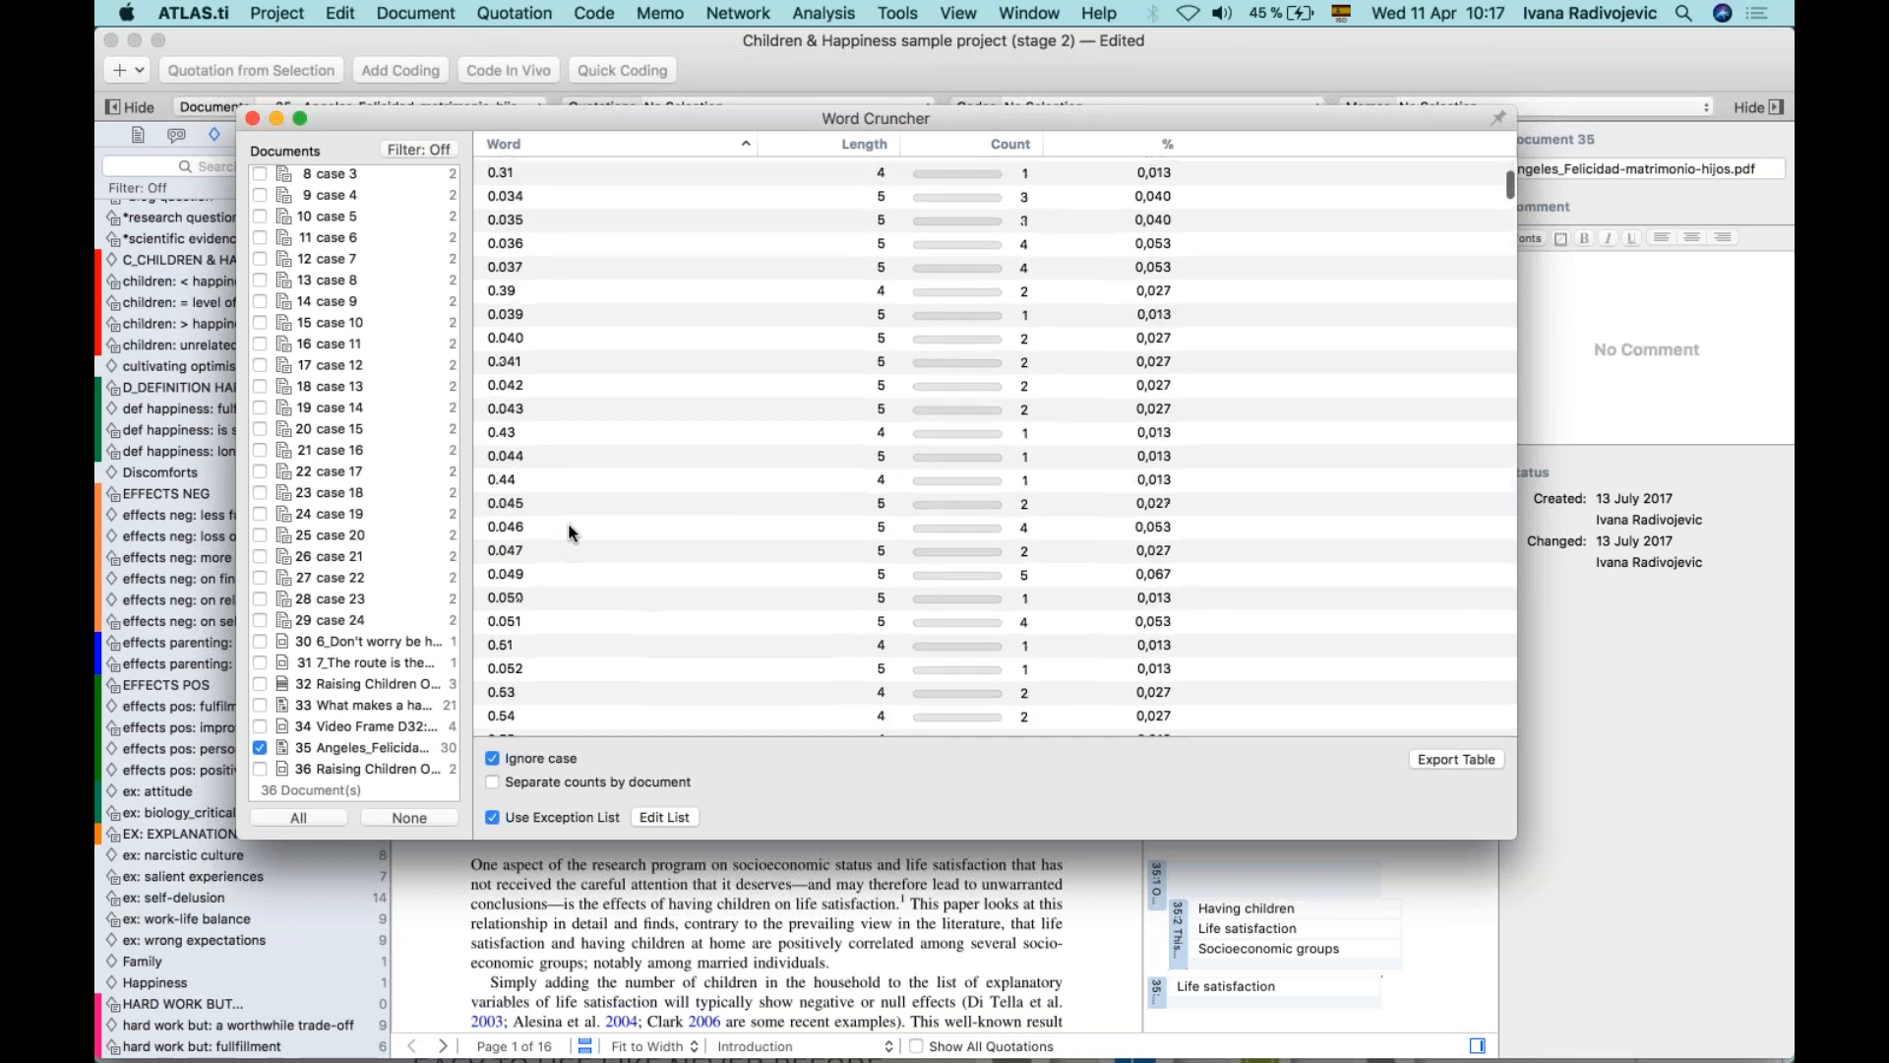
scroll(569, 525, down, 15)
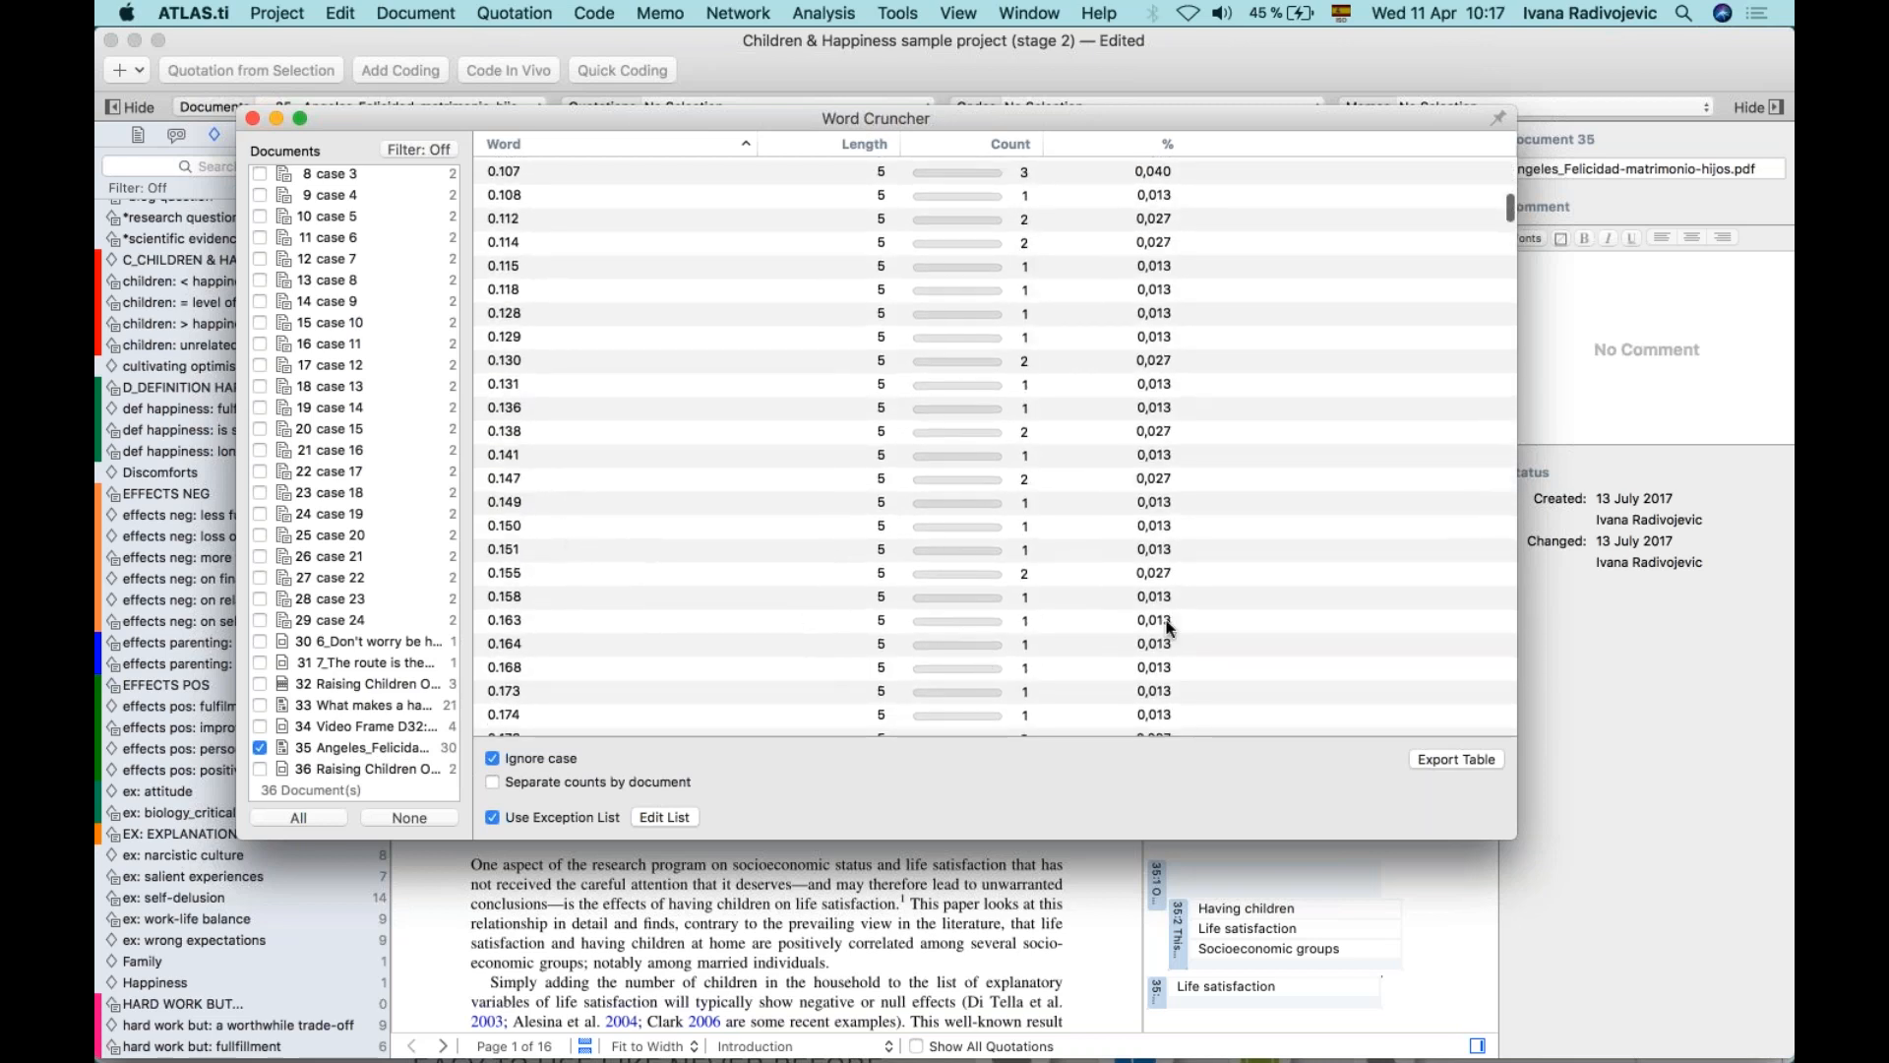
Sort the word frequency list by count in descending order.
scroll(1156, 645, down, 2)
scroll(1156, 645, down, 10)
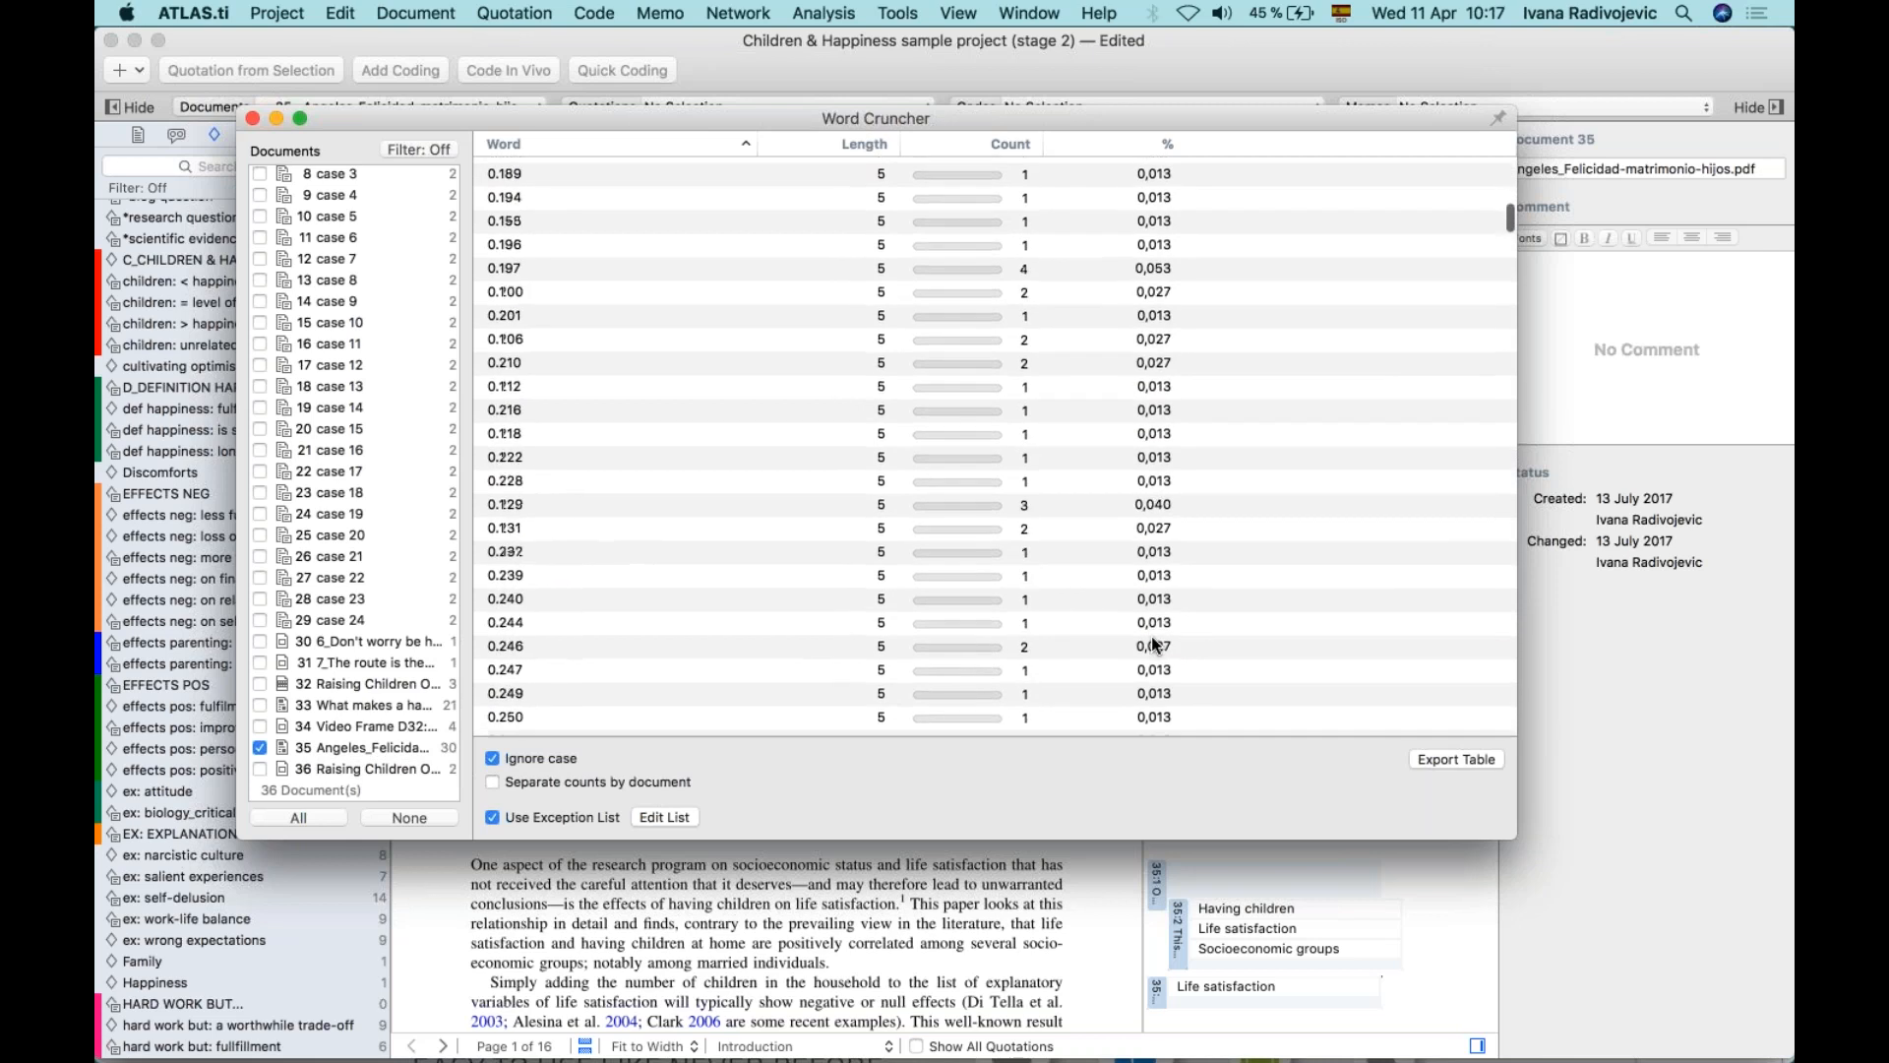
scroll(1039, 531, up, 15)
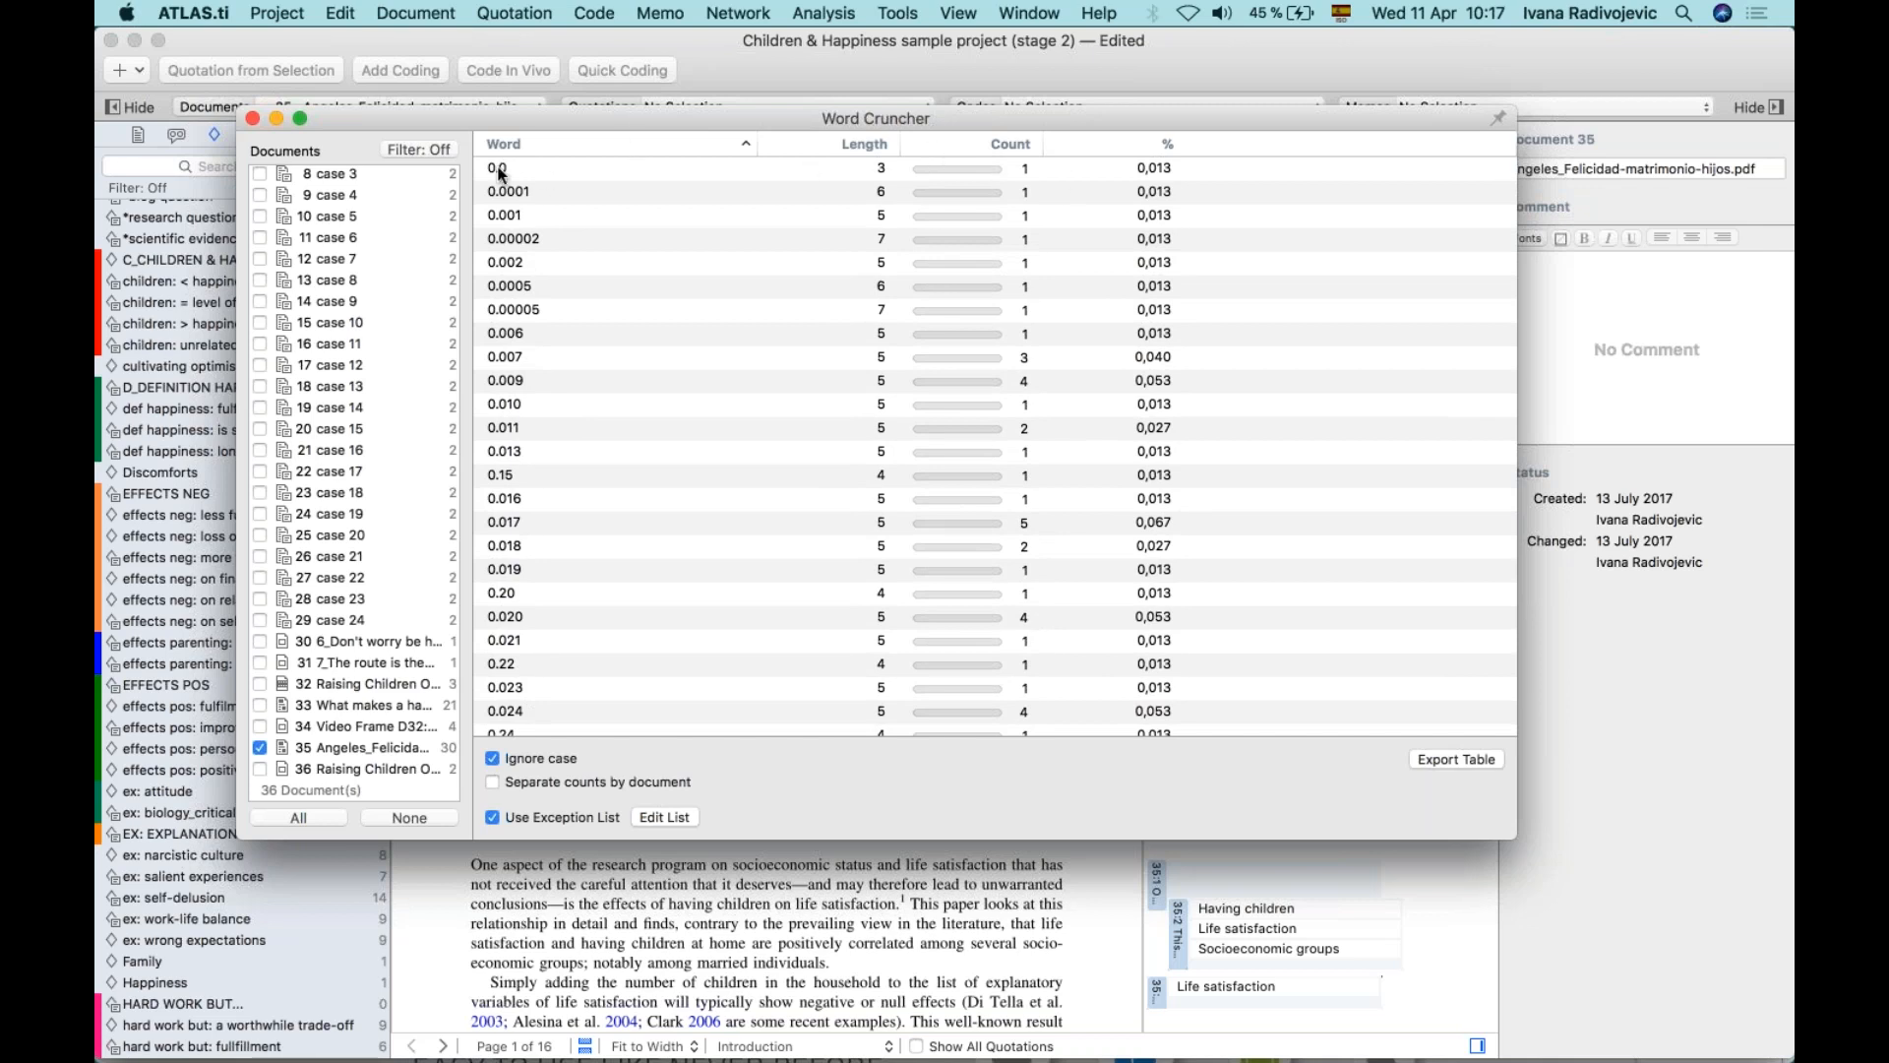
click(1009, 144)
click(1009, 145)
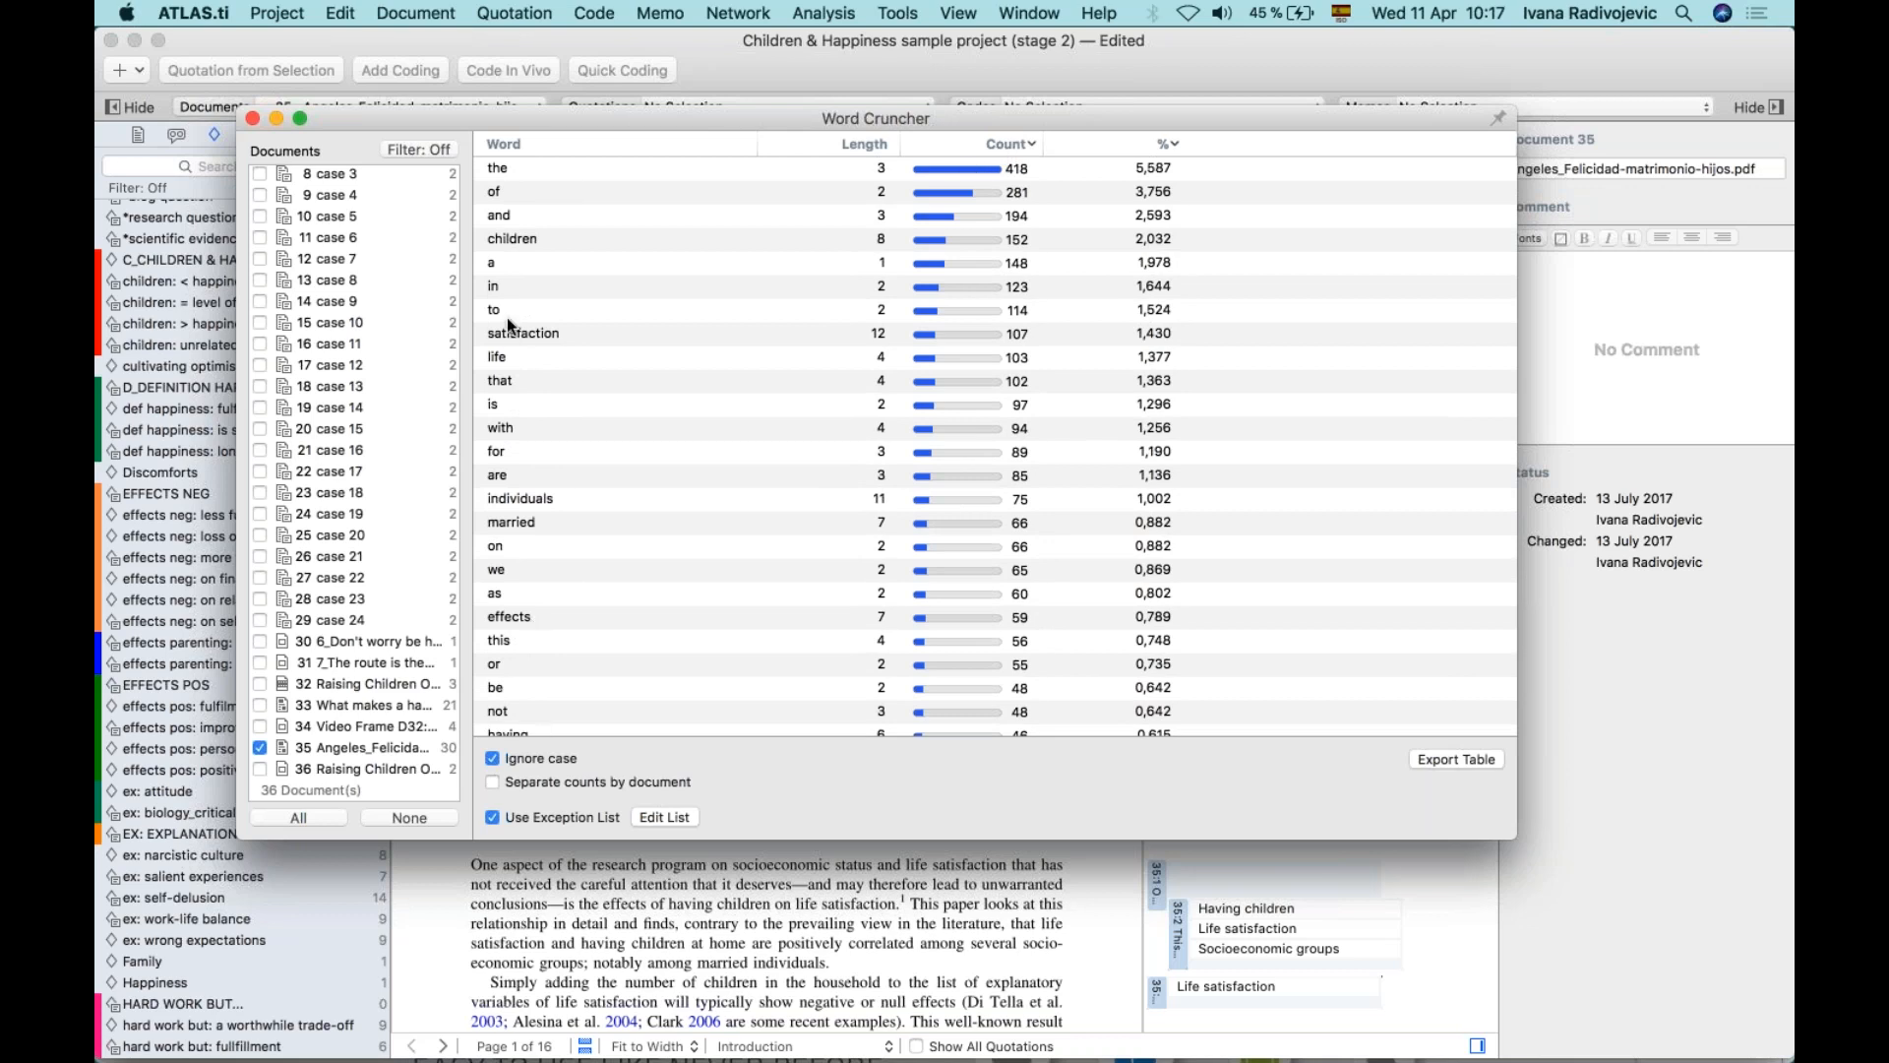
Add the words "the", "of" and "and" to the Word Cruncher's exception list.
click(506, 165)
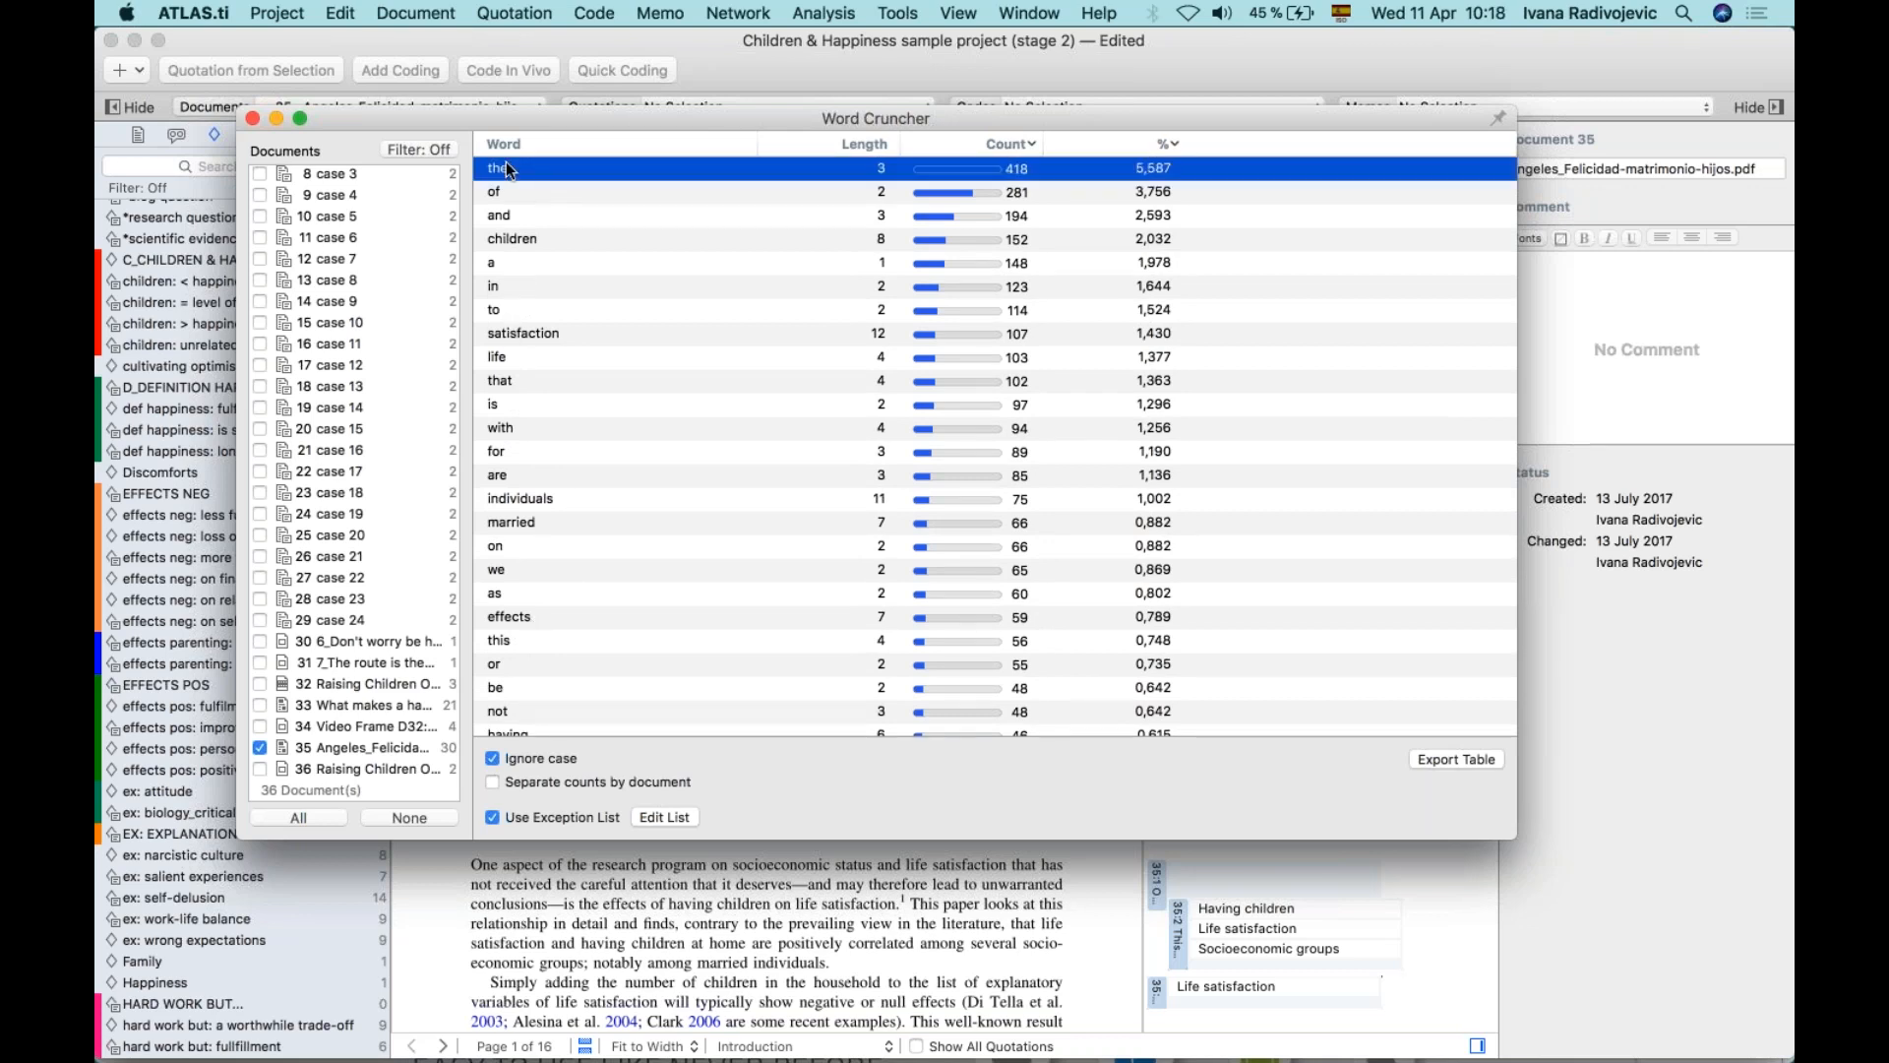
shift+click(510, 216)
right_click(531, 197)
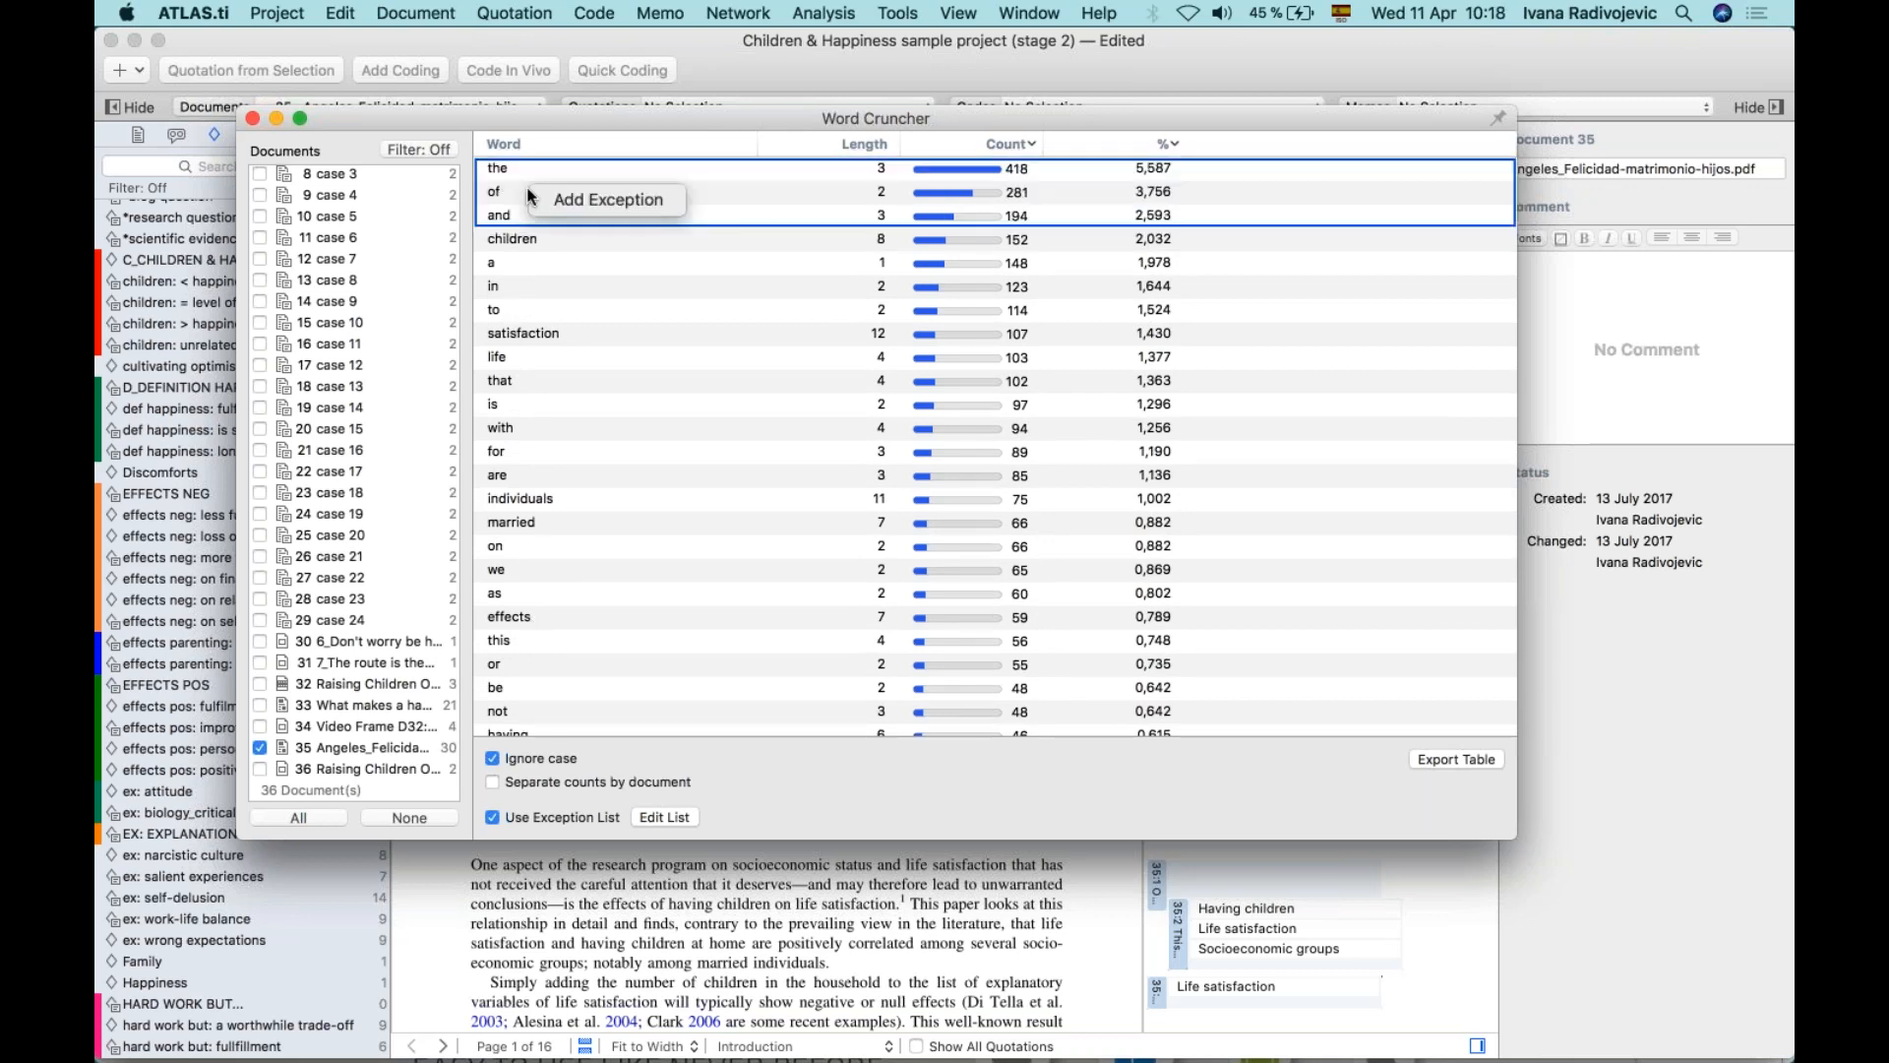
click(565, 201)
Add the words "a", "in" and "to" to the exception list.
click(507, 192)
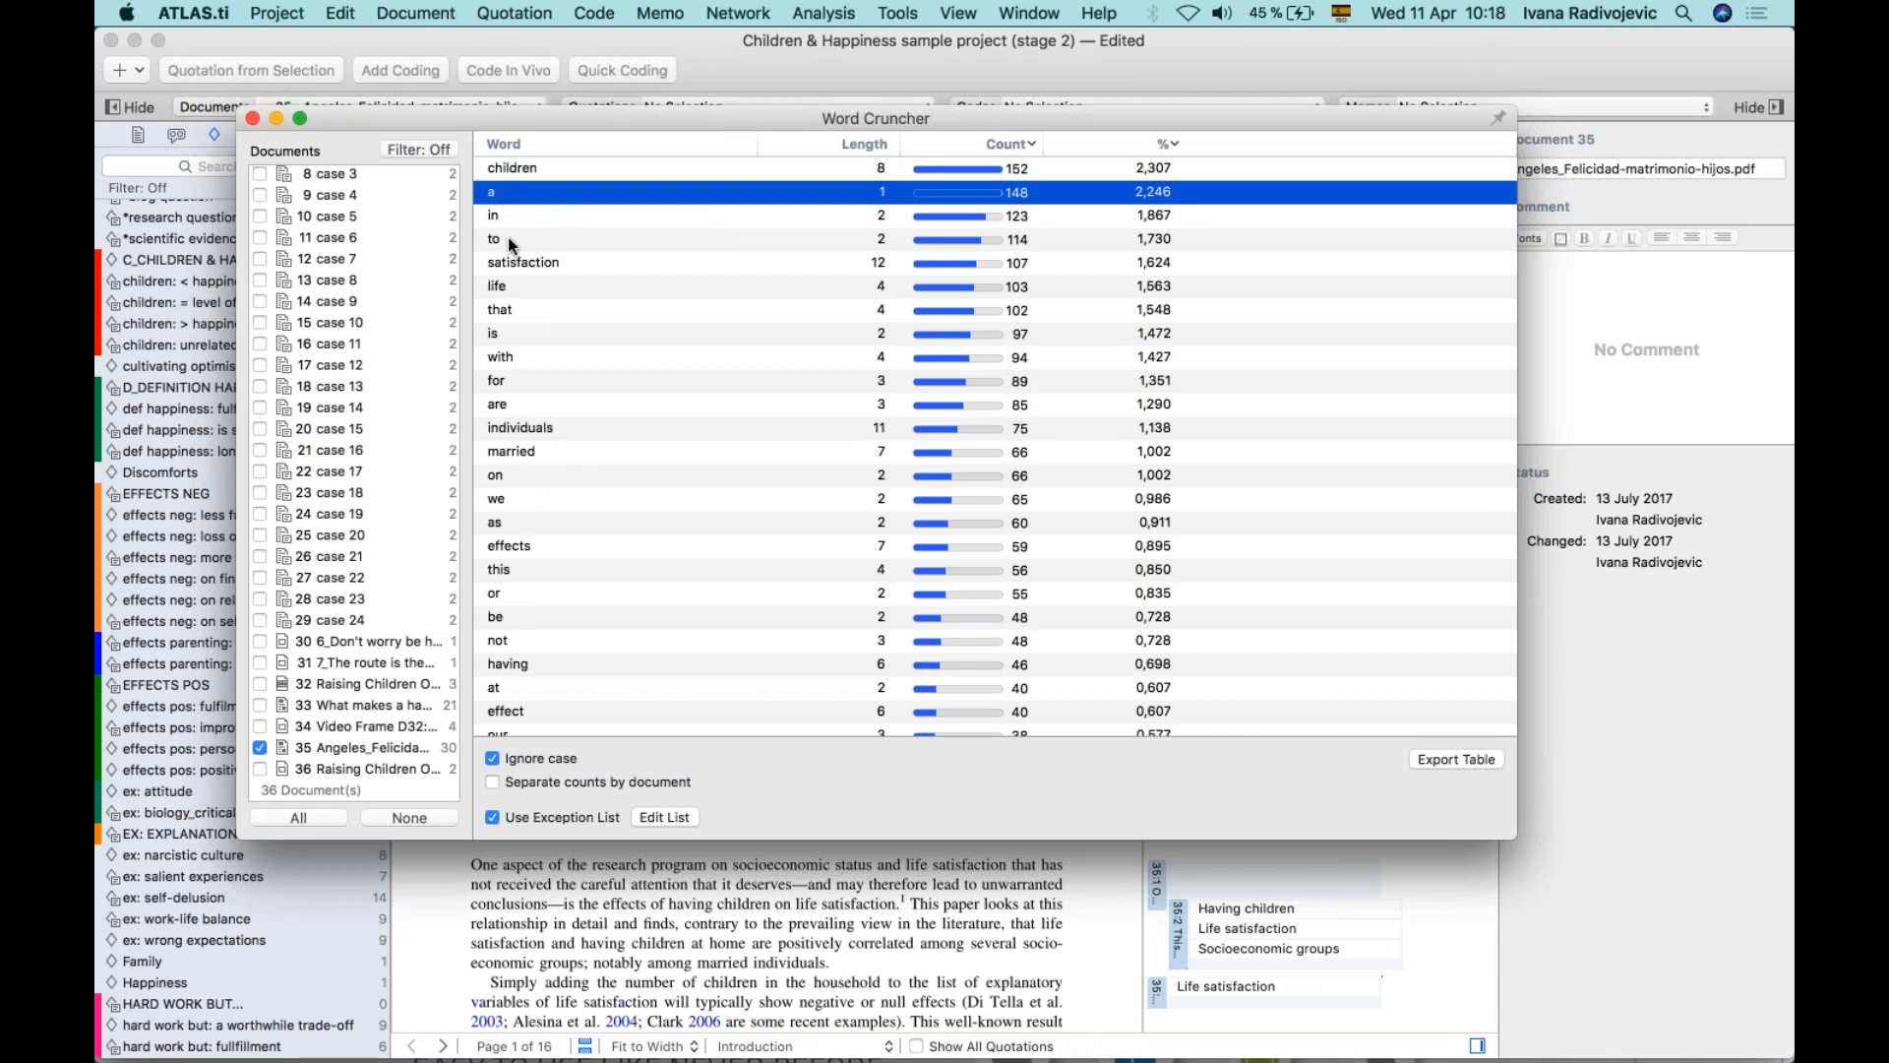
shift+click(508, 239)
right_click(531, 227)
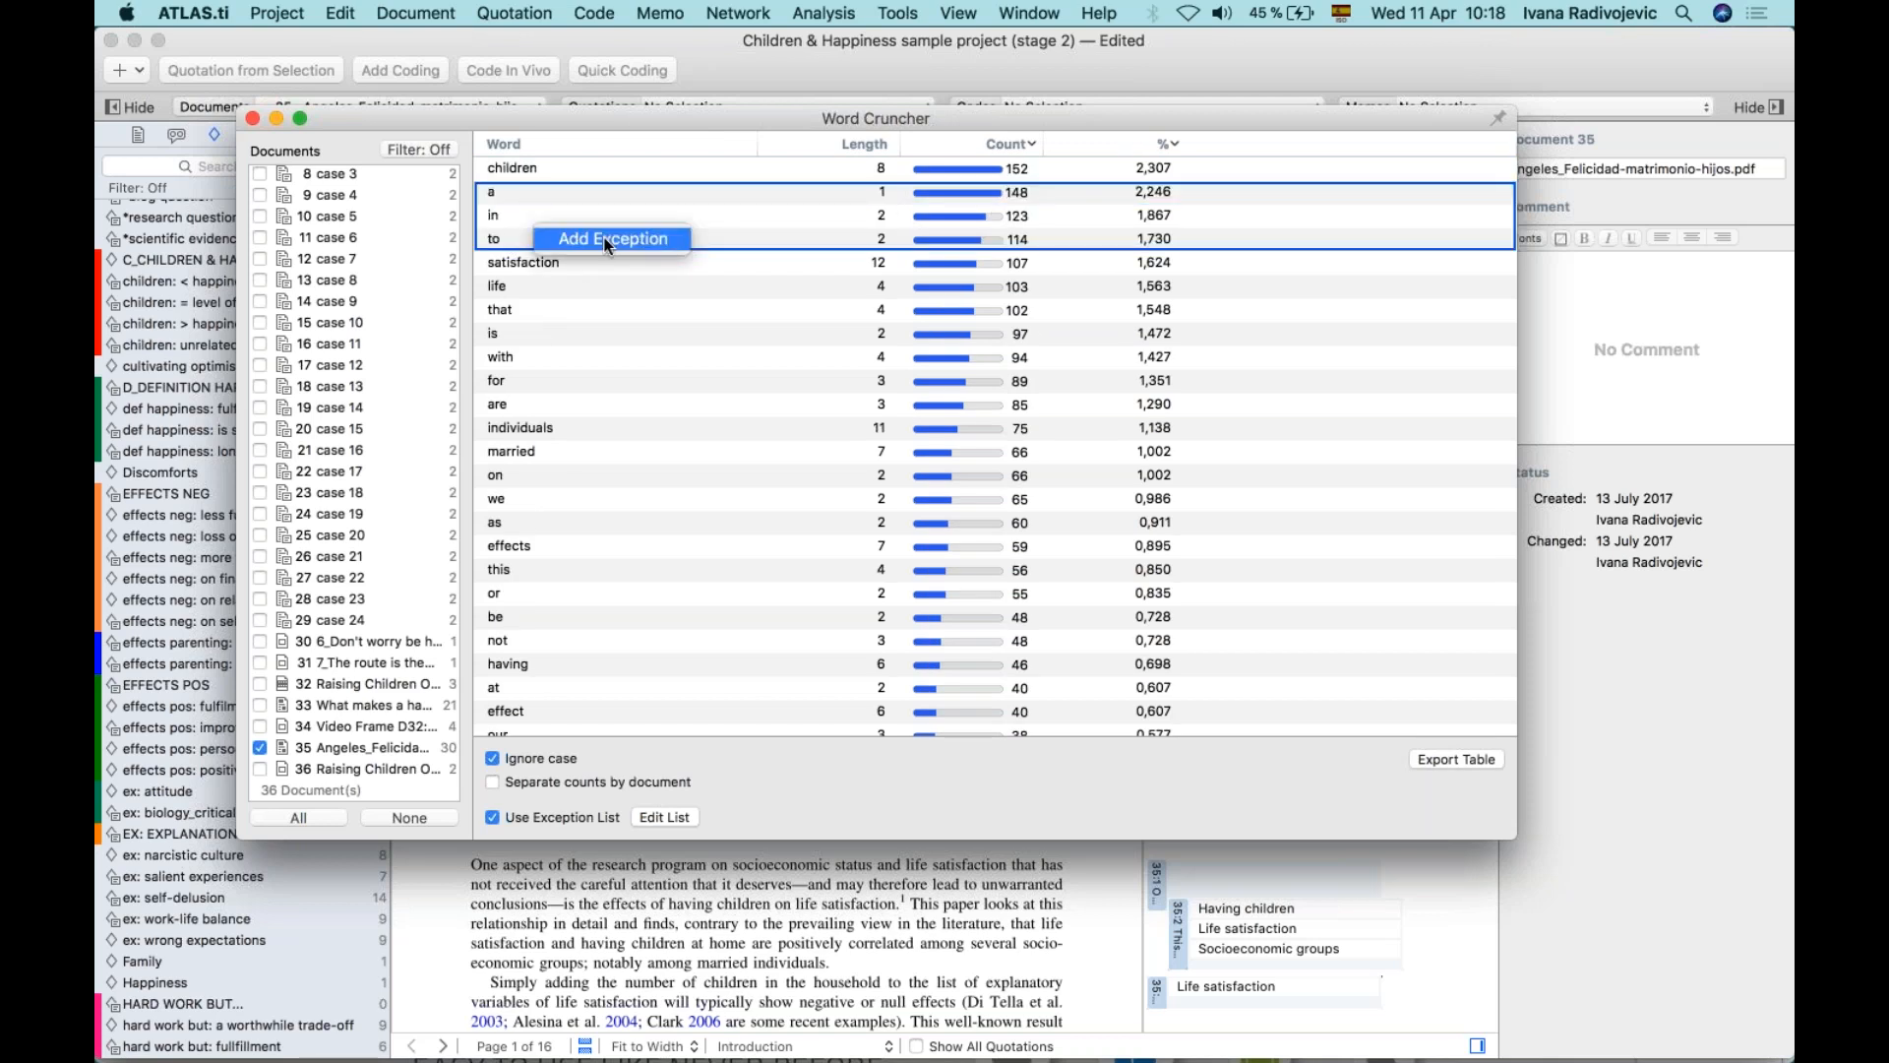
click(595, 239)
Add the words "is", "with", "for" and "are" to the exception list.
click(508, 258)
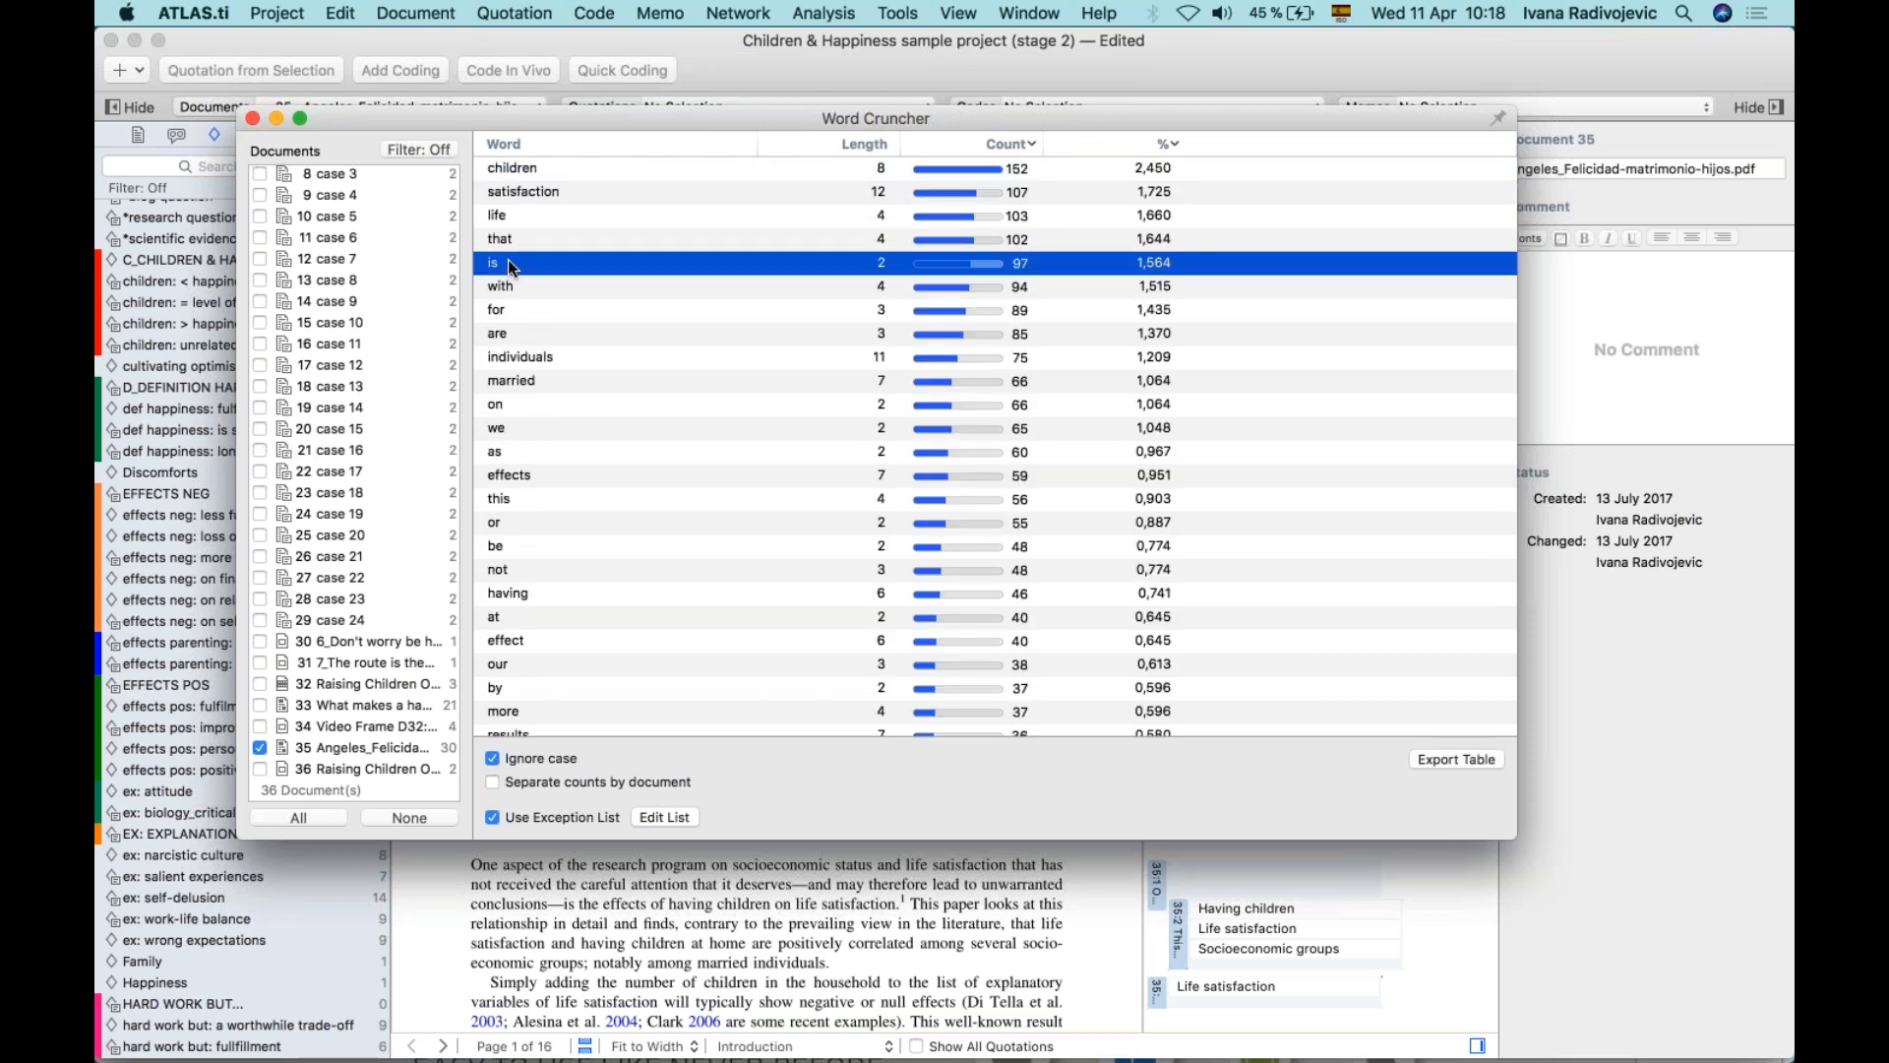
shift+click(513, 330)
right_click(556, 280)
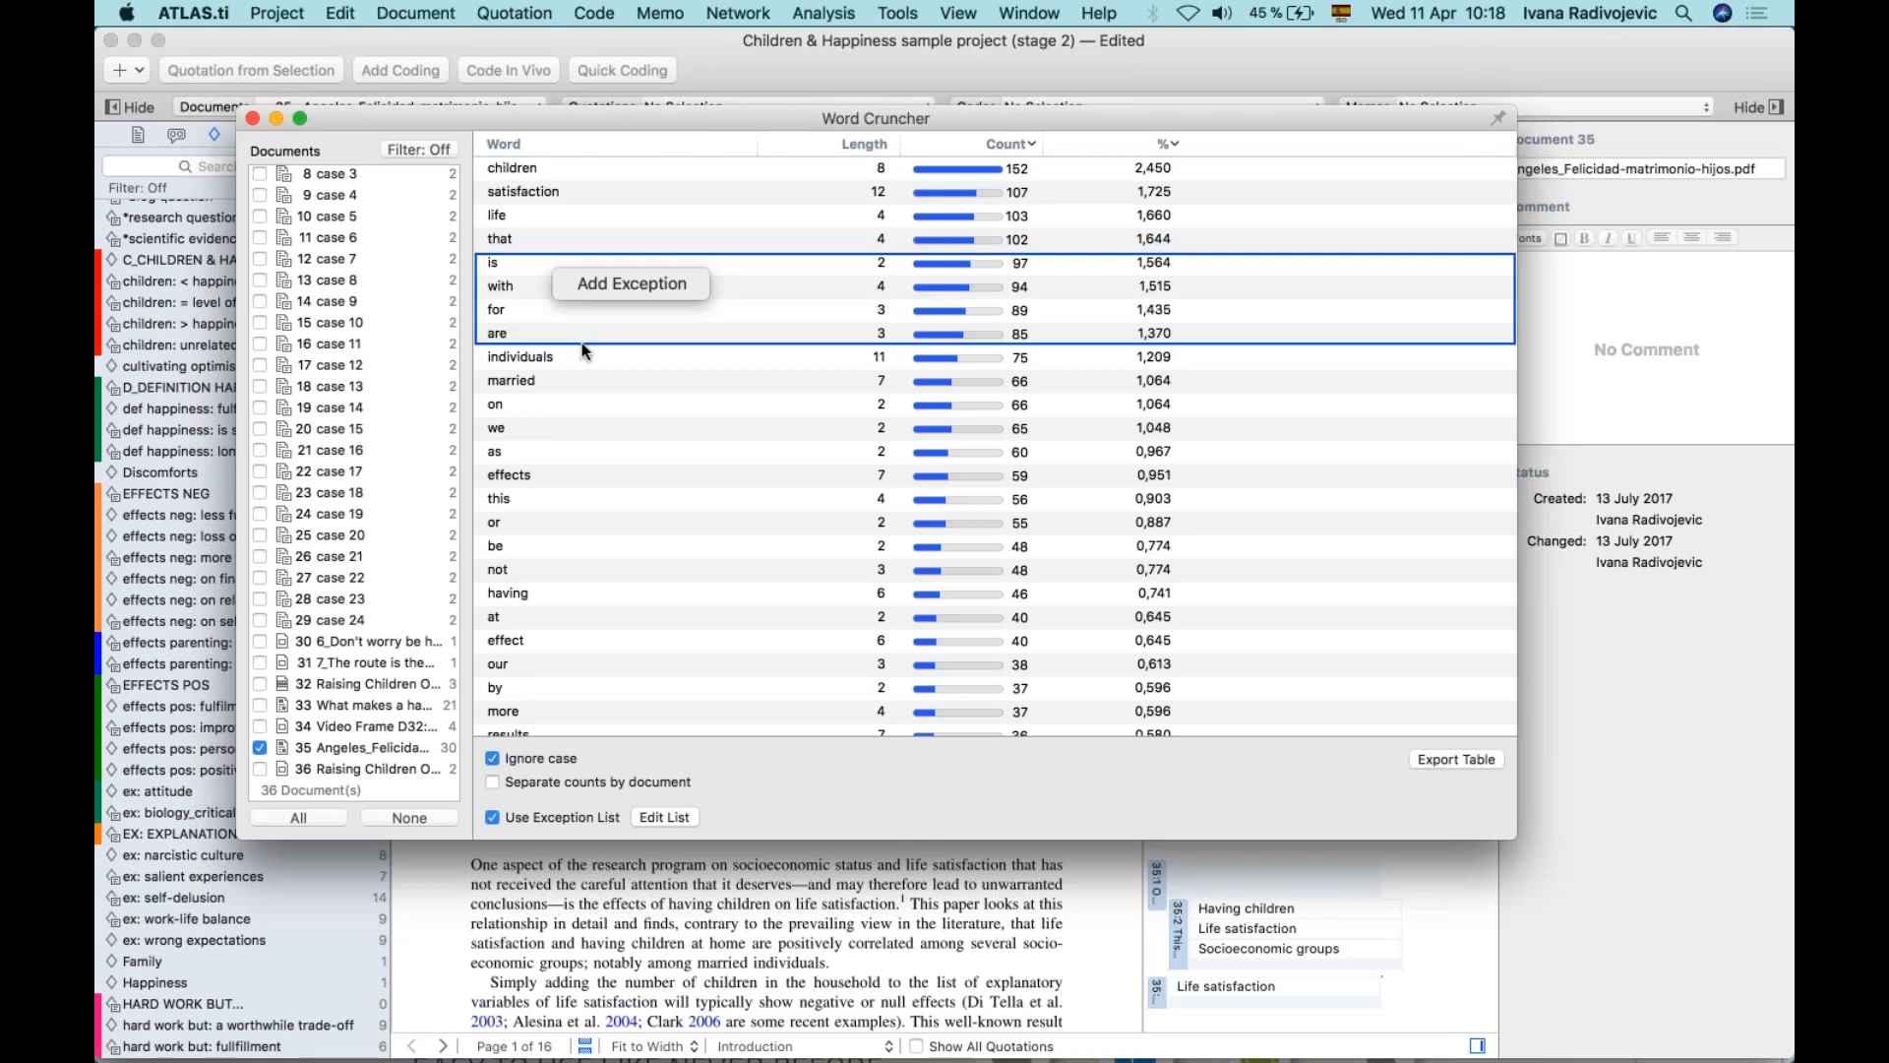
click(606, 280)
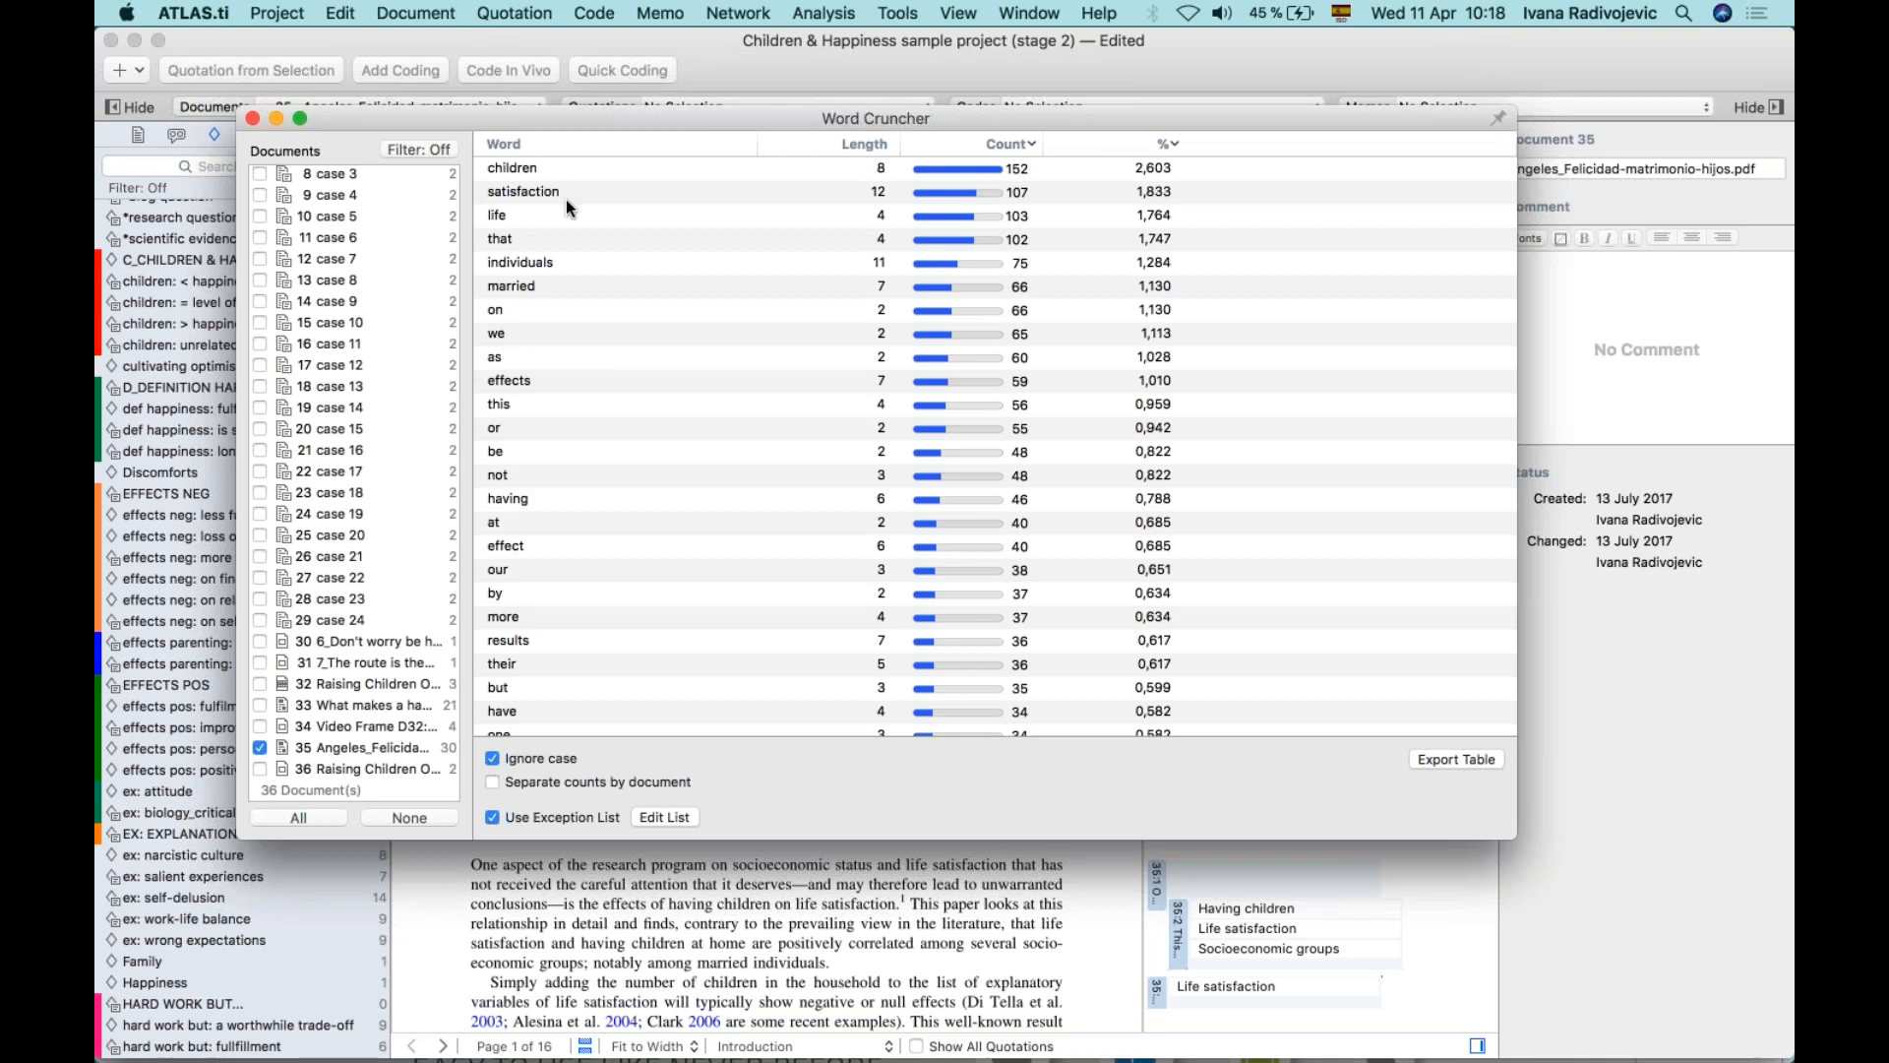
Include documents 1 to 5 in the word count alongside document 35, and separate the counts by document.
scroll(549, 333, up, 1)
scroll(595, 269, down, 3)
scroll(595, 268, up, 3)
scroll(299, 458, up, 5)
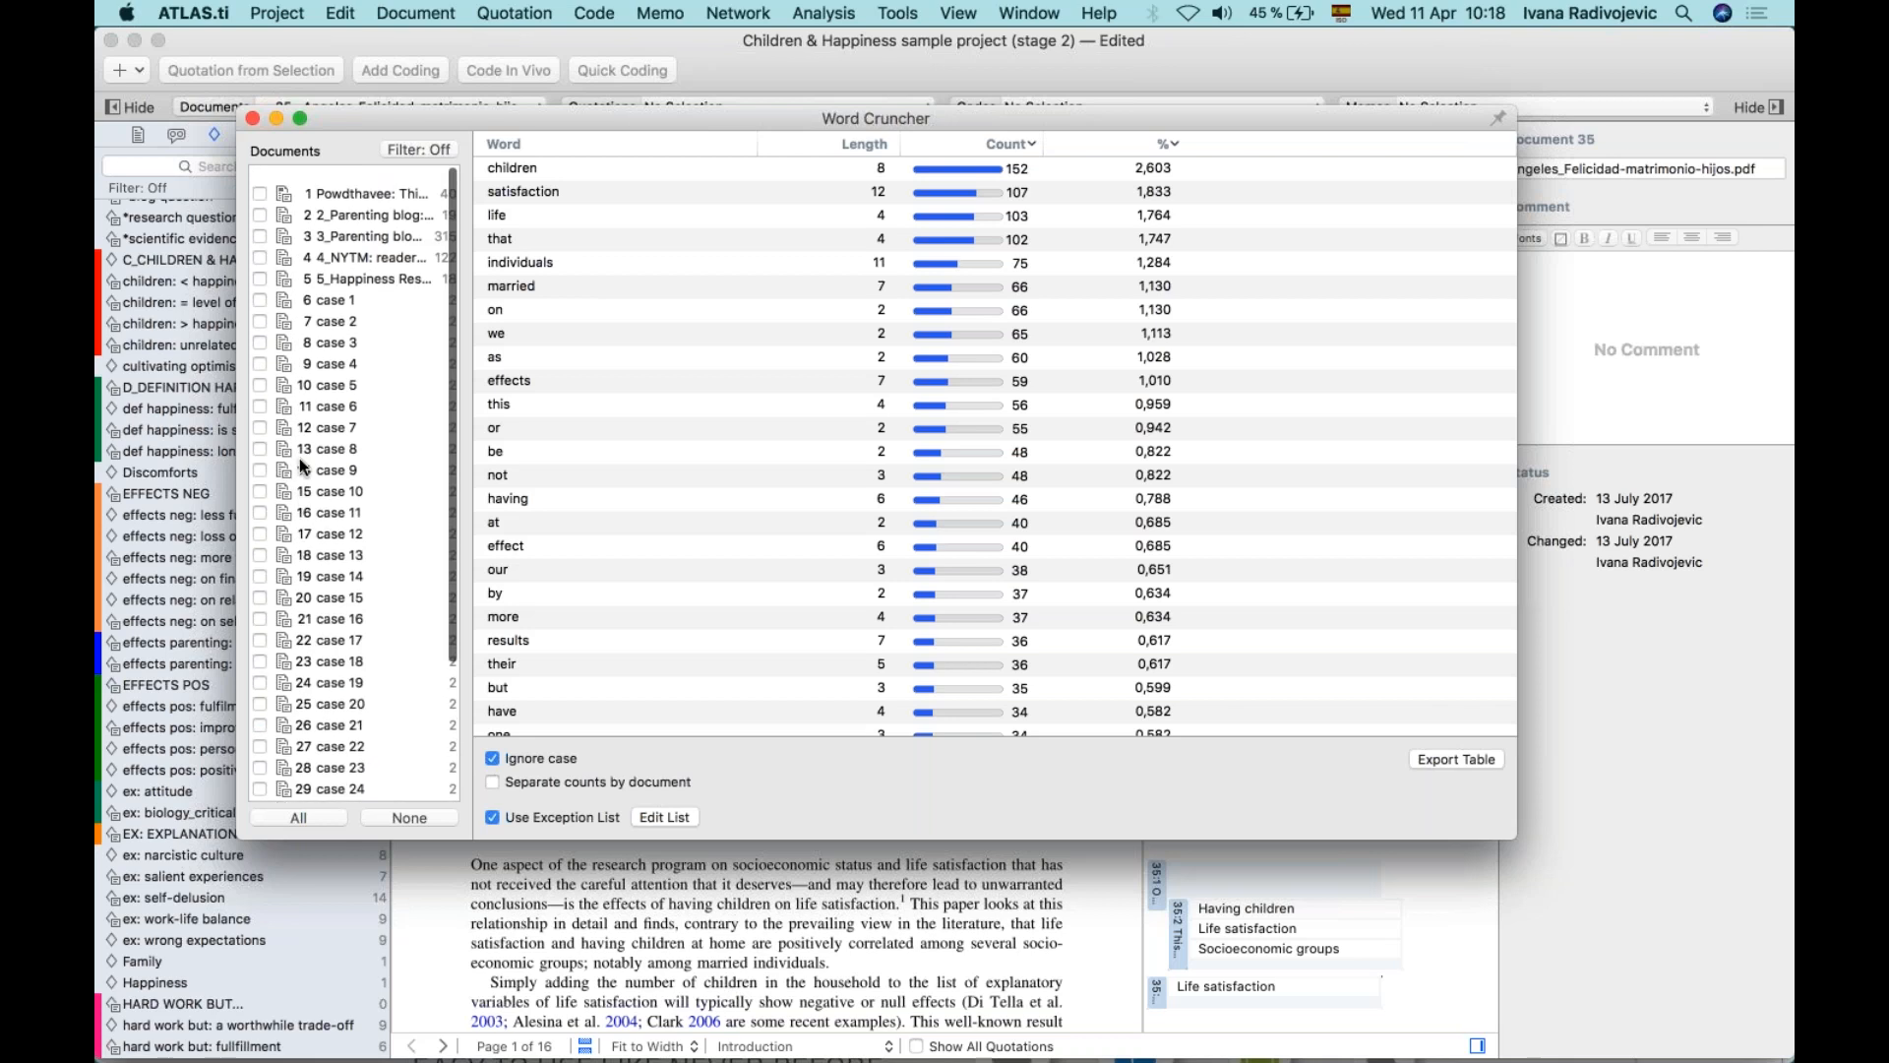
click(261, 177)
click(260, 197)
click(259, 218)
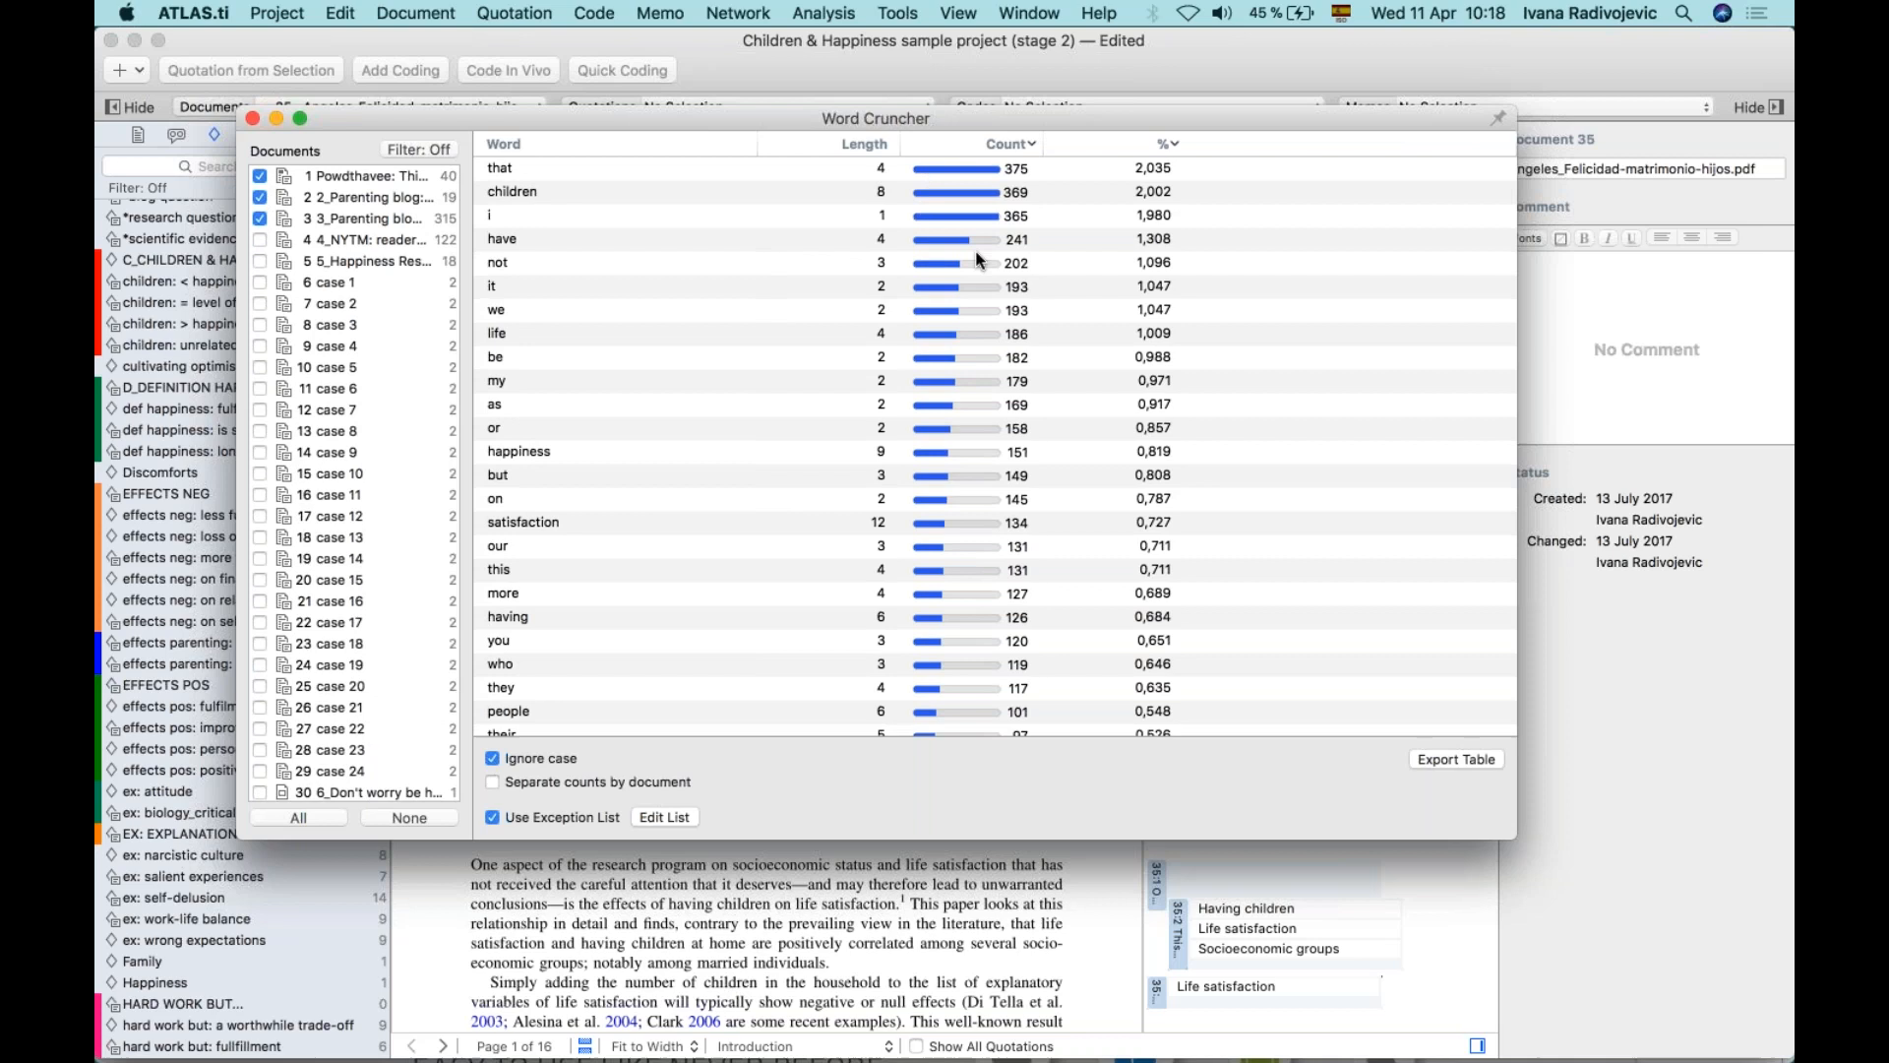
click(260, 239)
click(260, 260)
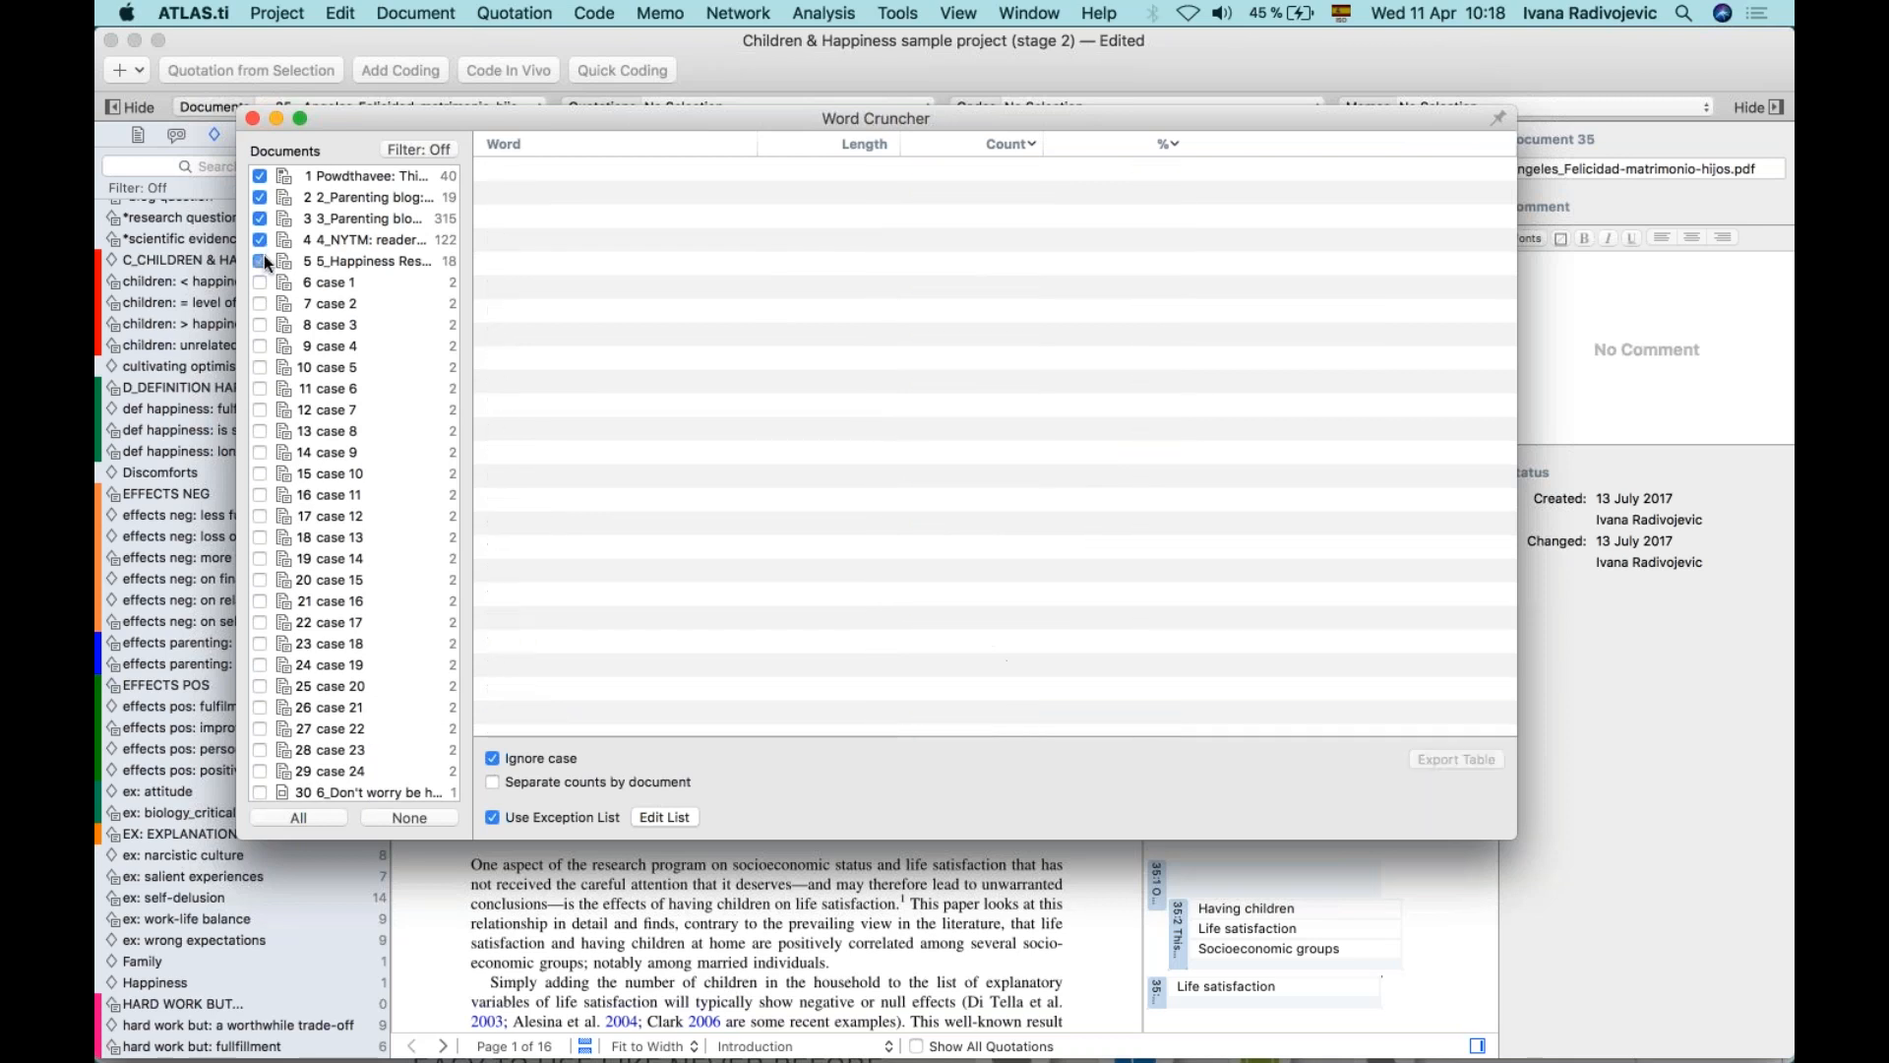
click(493, 784)
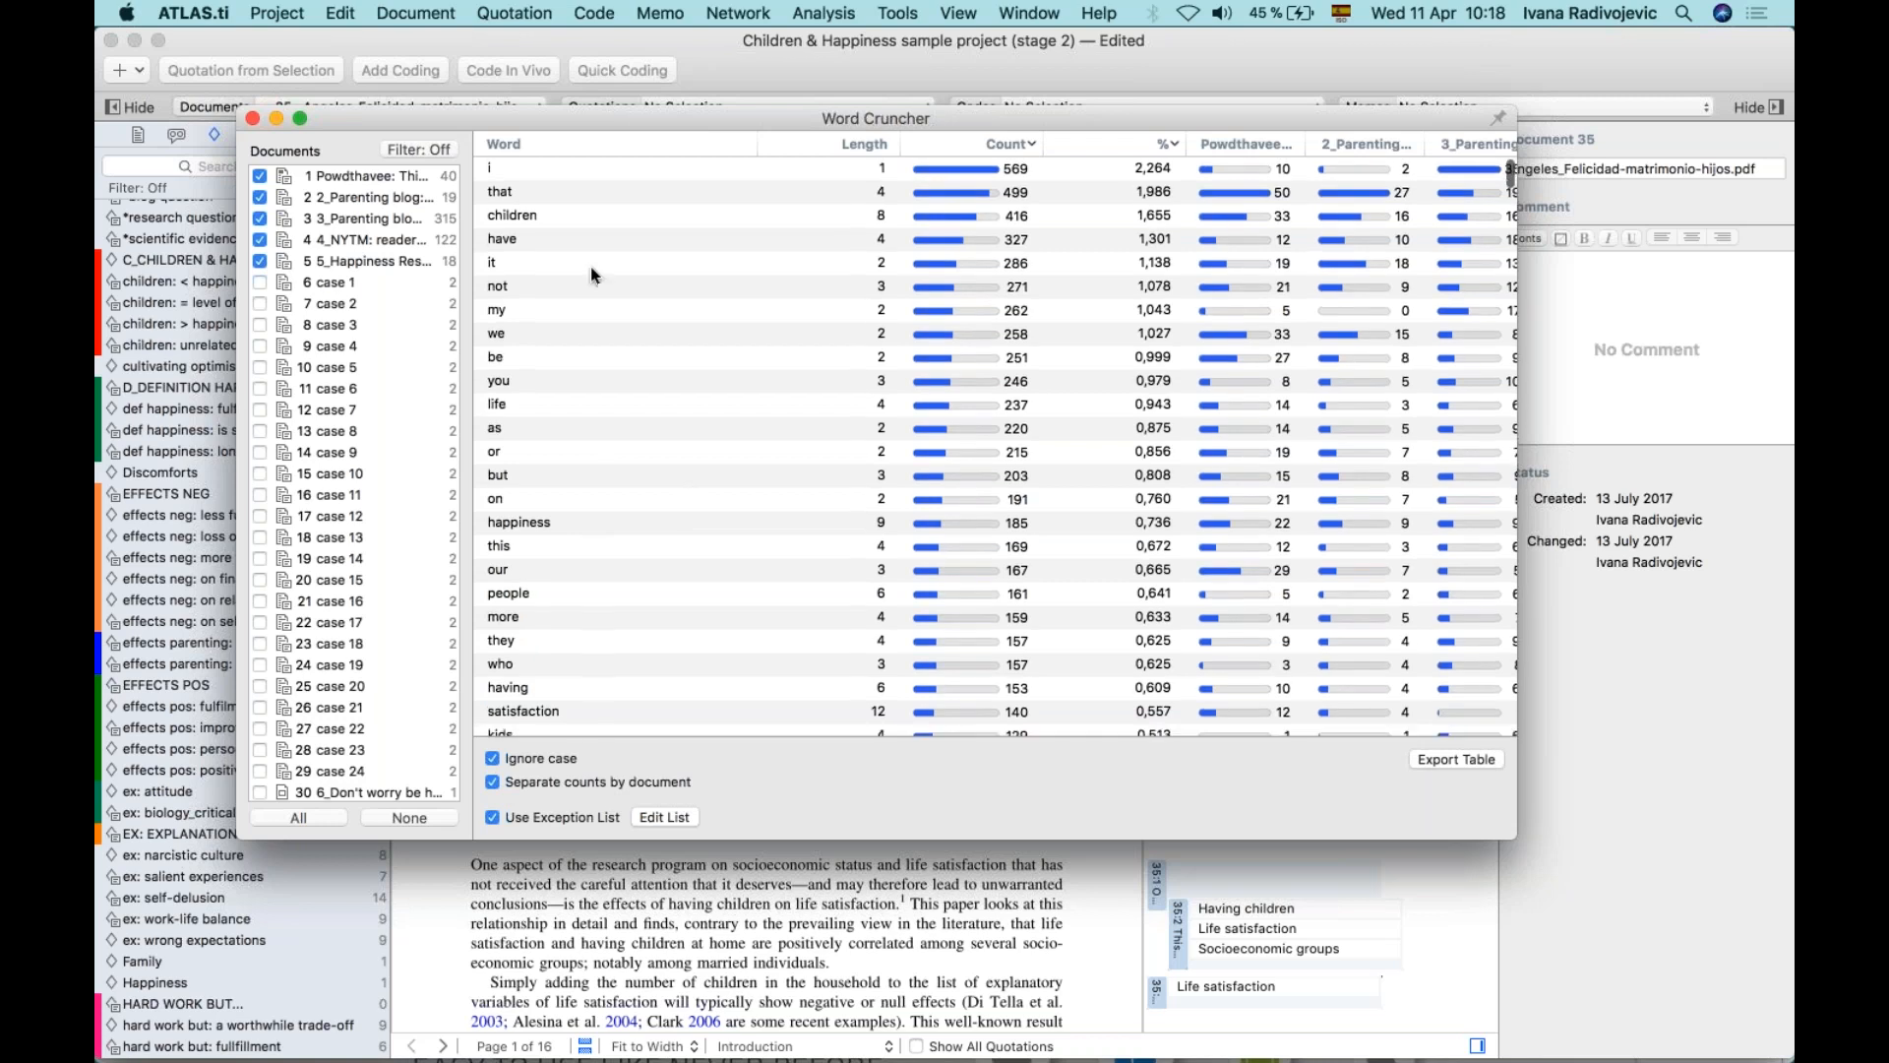
Compare the counts of the word "children" across the individual document columns.
click(541, 197)
click(553, 216)
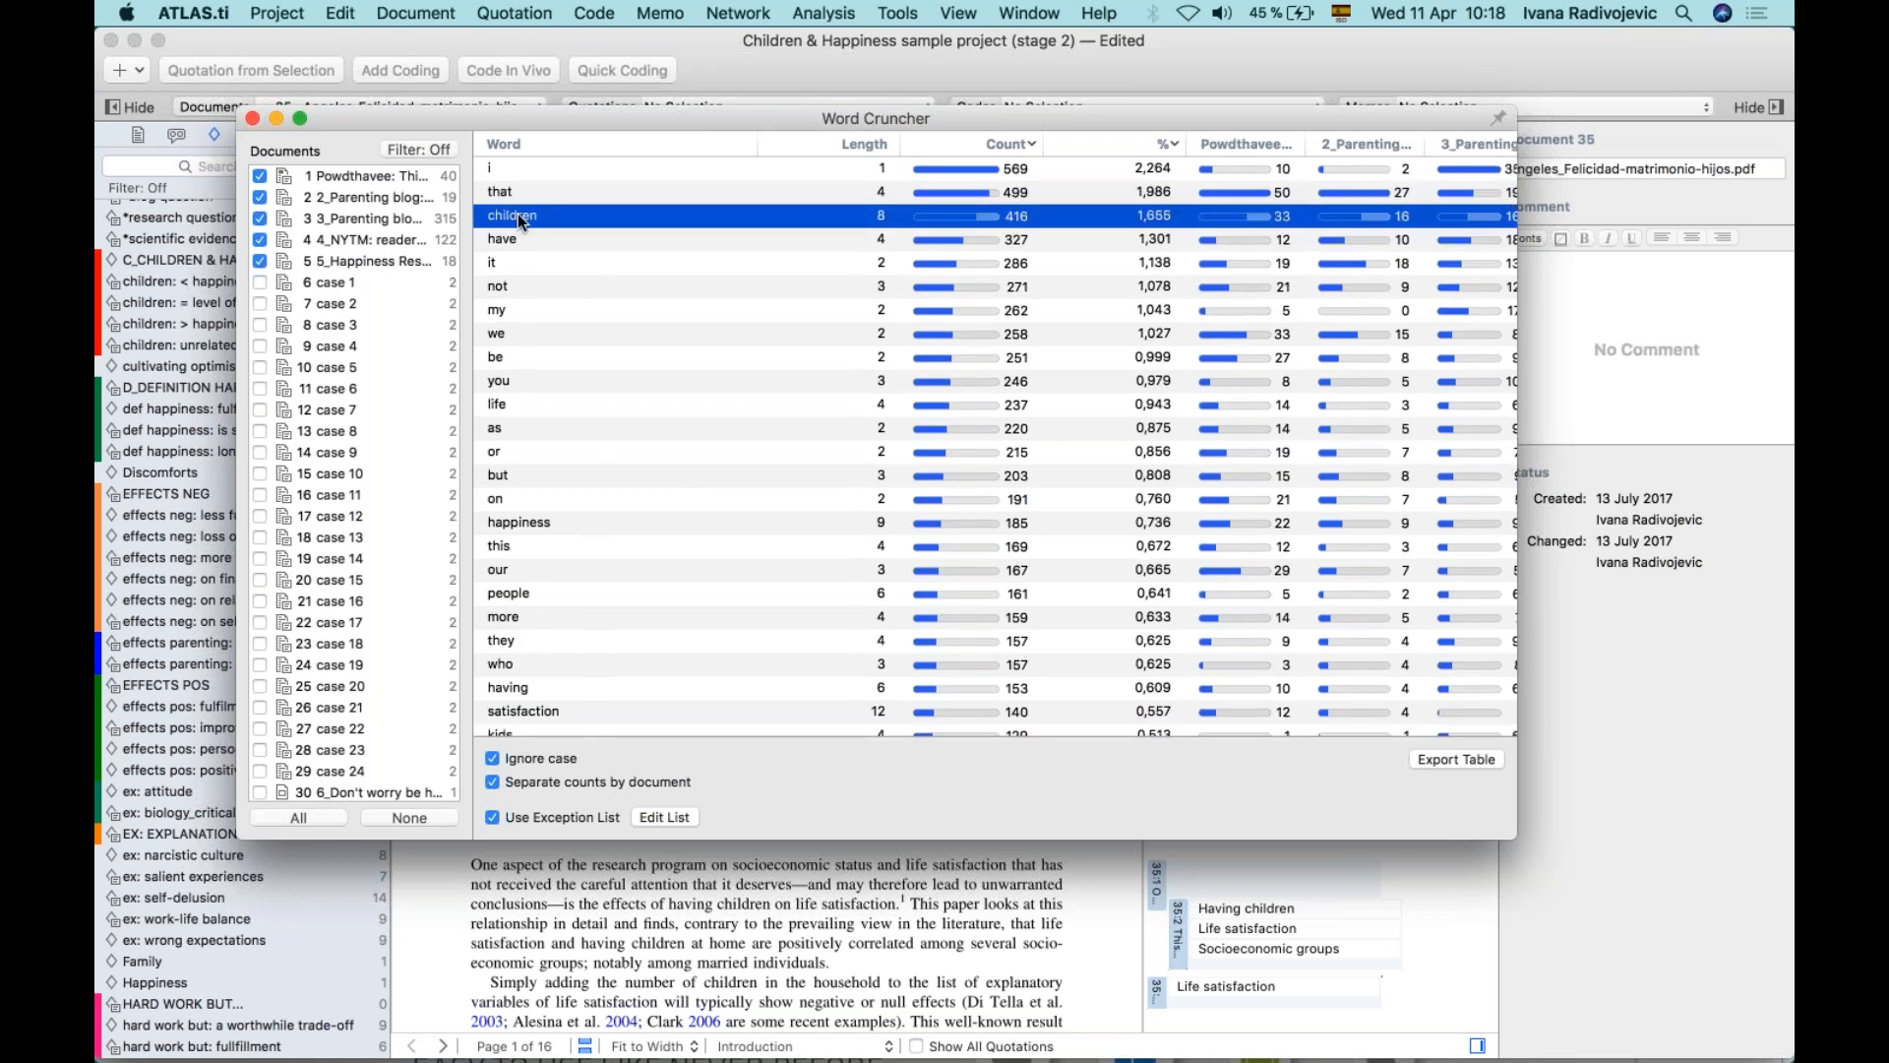
scroll(363, 505, down, 3)
scroll(363, 505, up, 3)
scroll(1023, 225, right, 5)
scroll(1023, 224, right, 3)
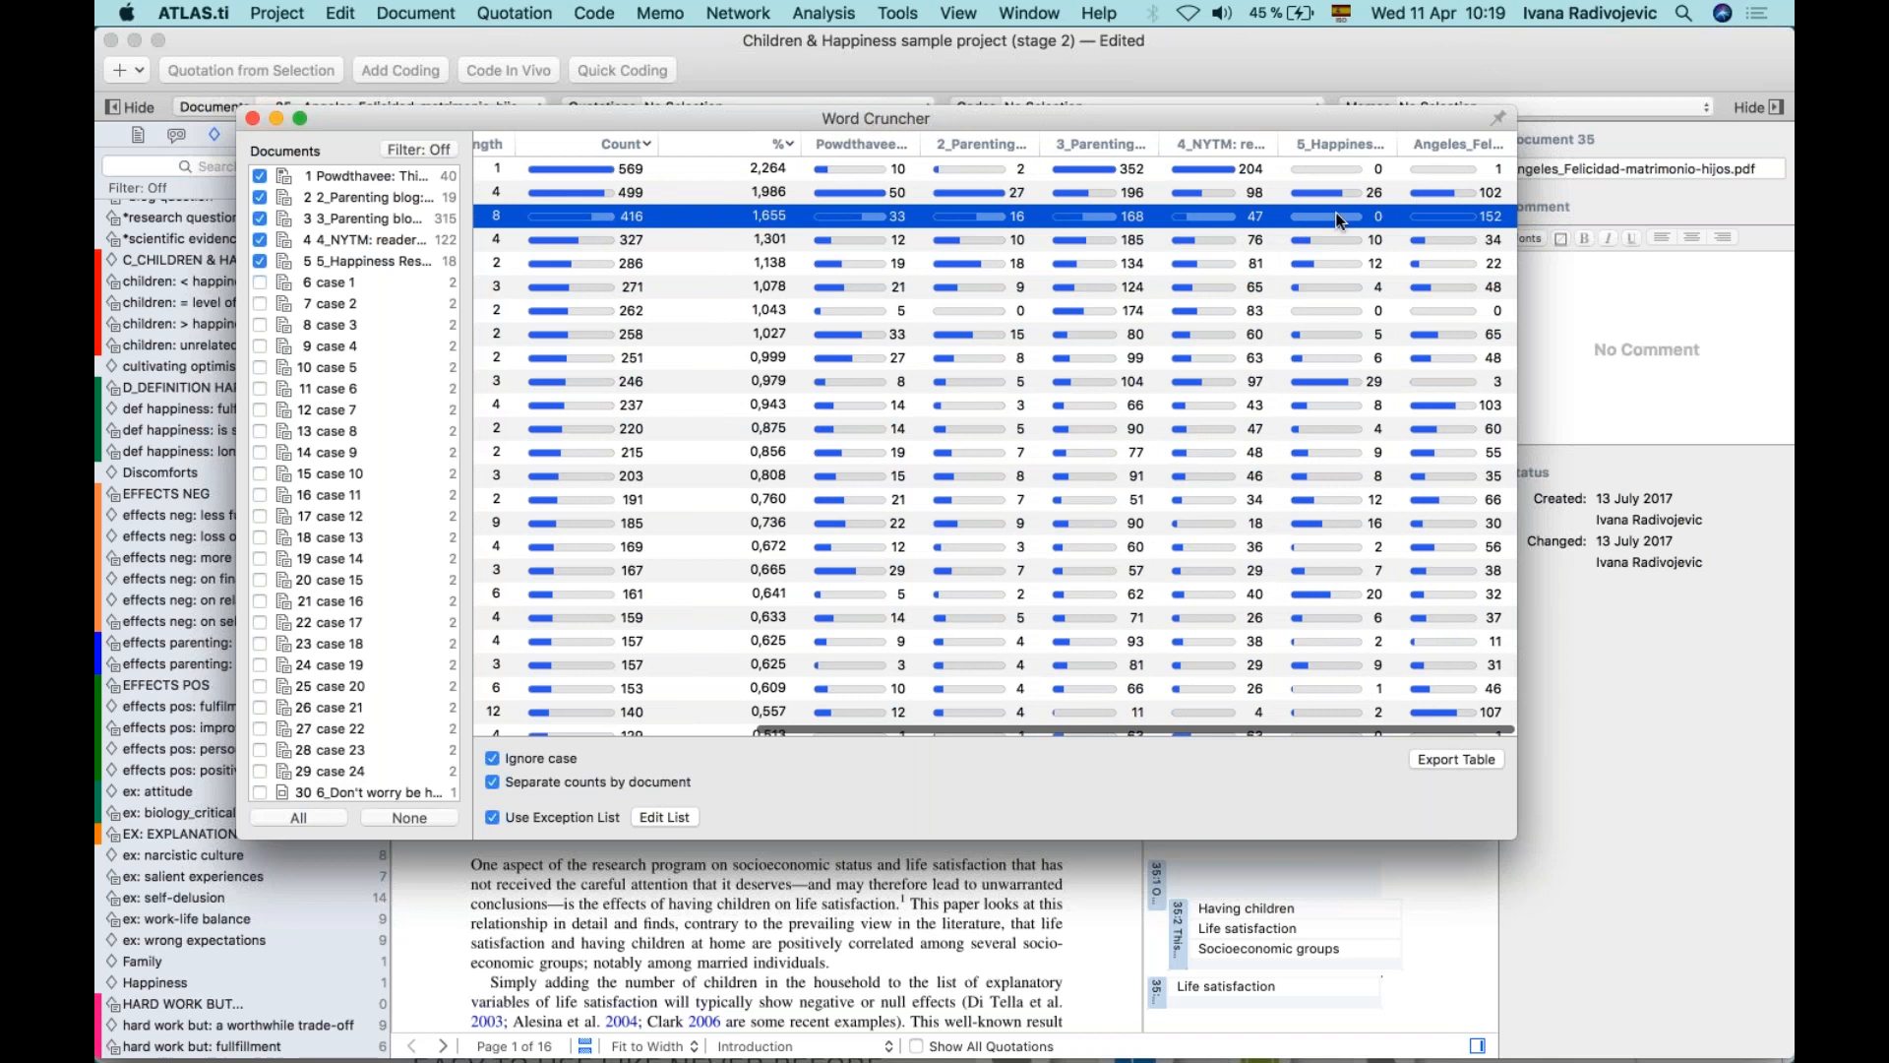
scroll(762, 244, left, 5)
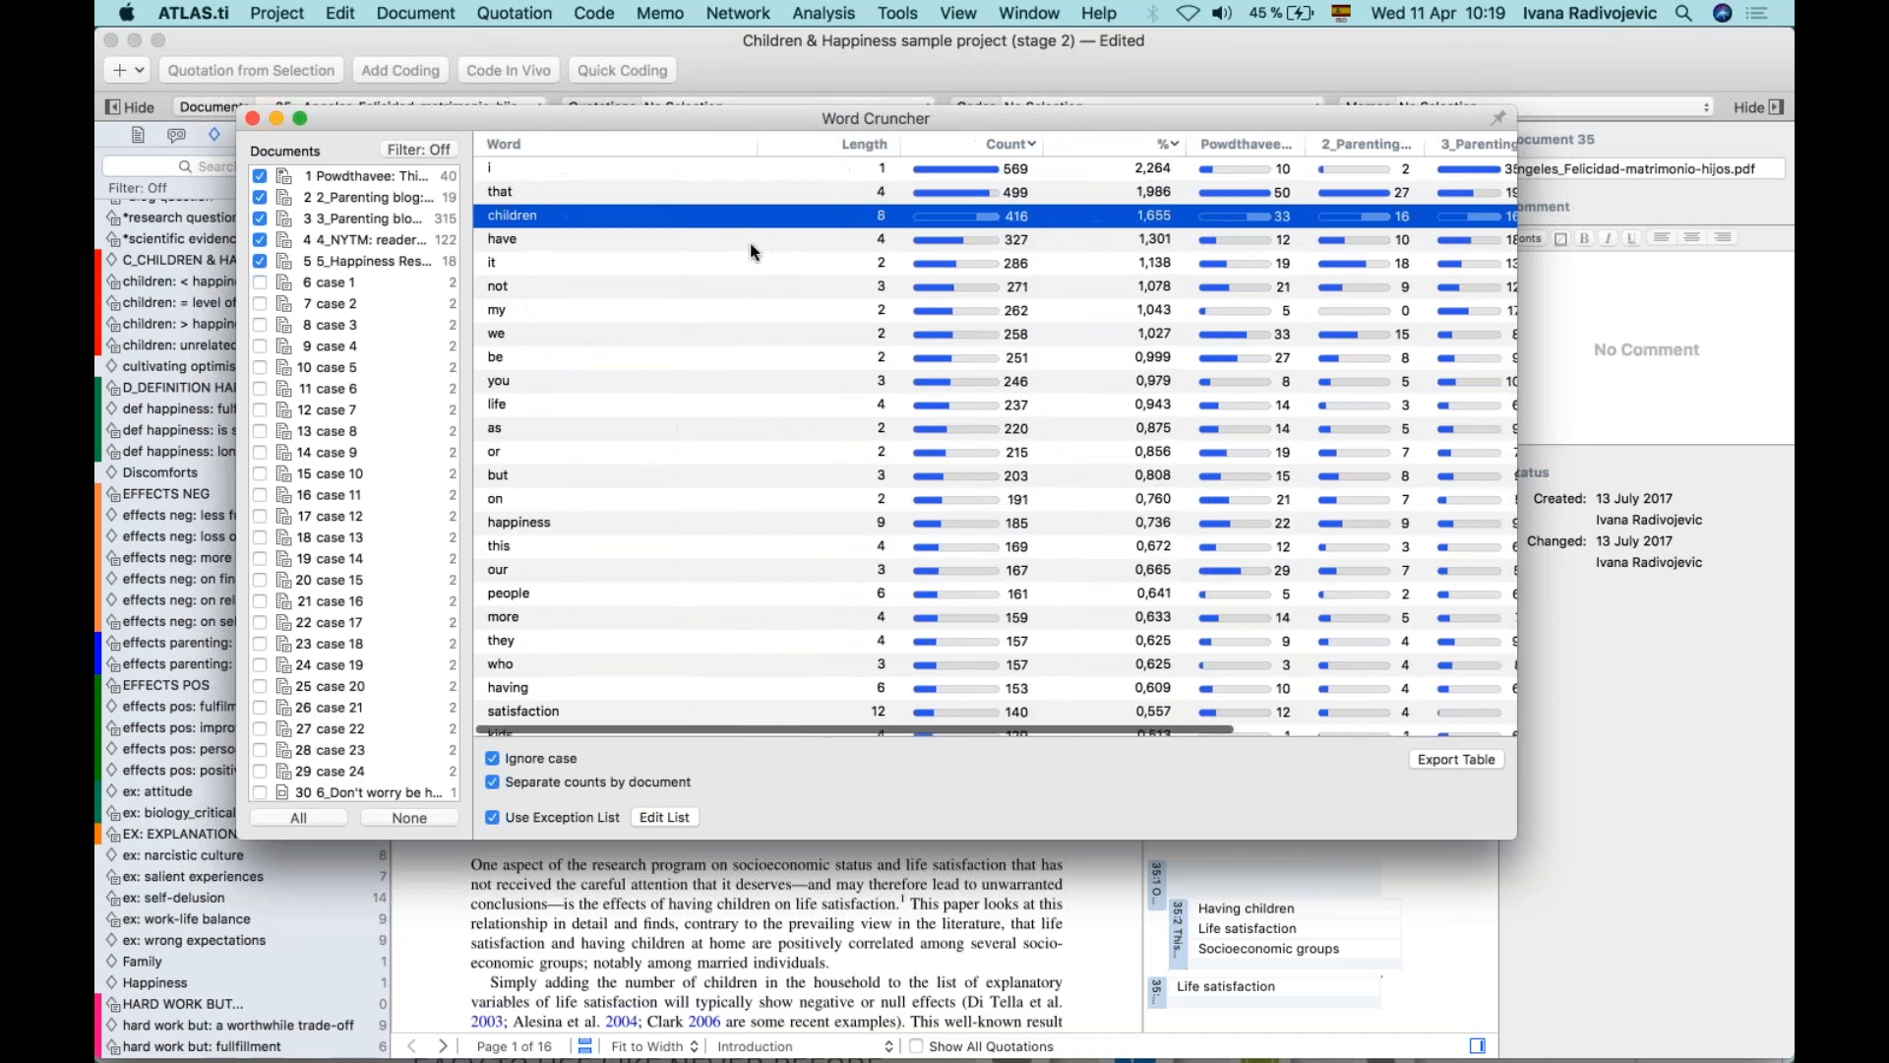
scroll(1155, 293, right, 5)
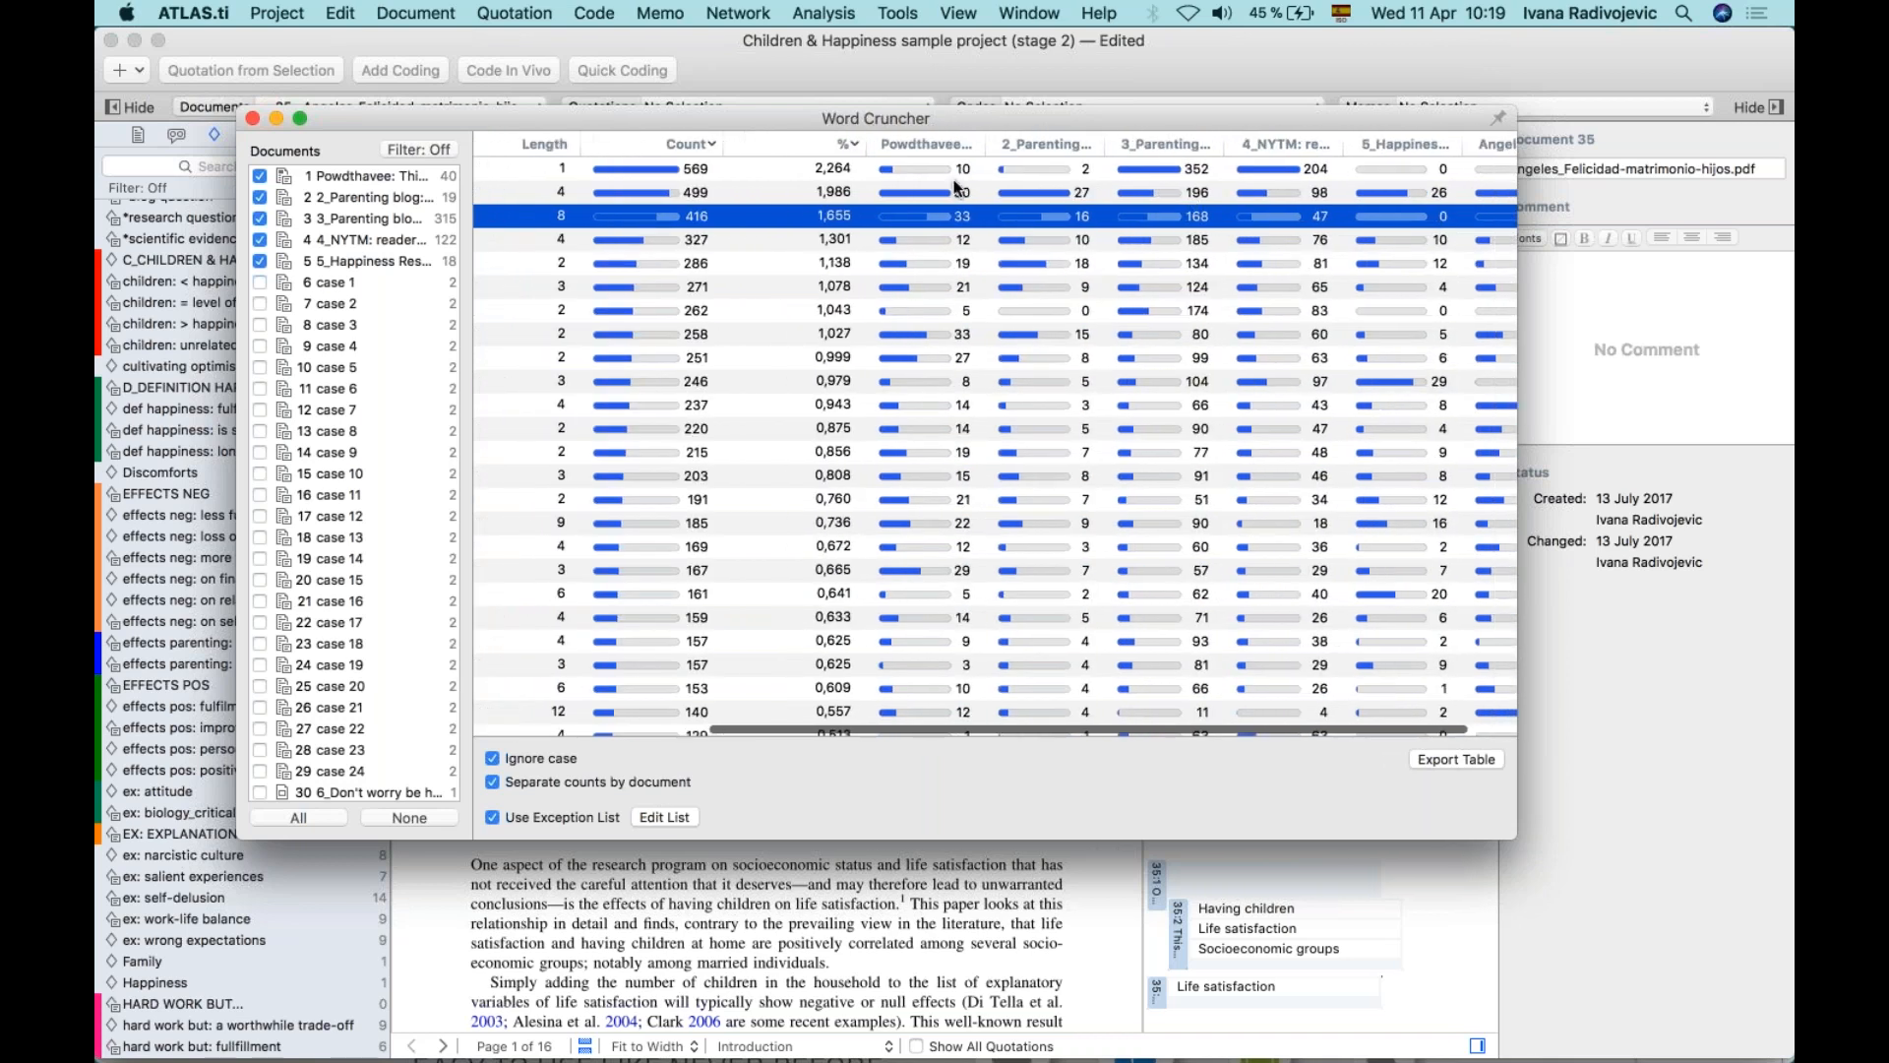
scroll(683, 239, left, 5)
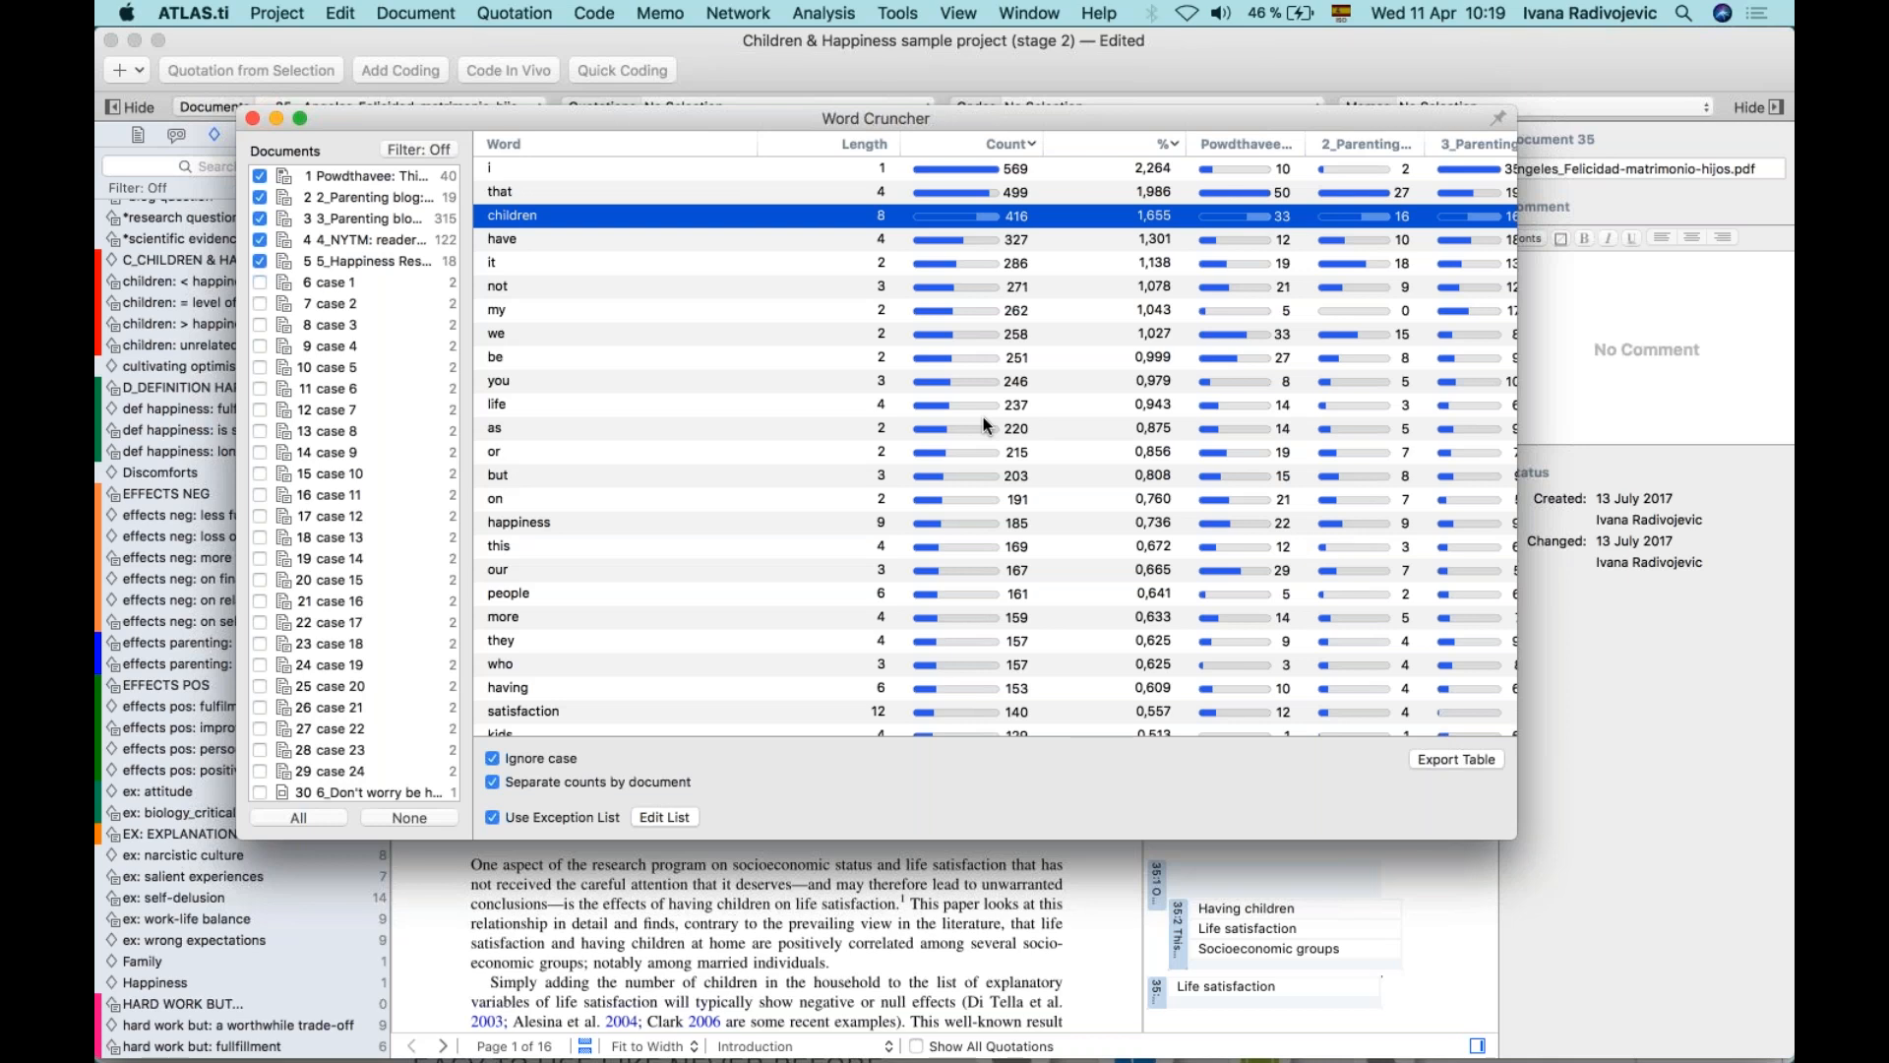
Exclude documents 1 to 5 from the word count, leaving only document 35 included.
click(260, 261)
click(259, 241)
click(259, 219)
click(259, 198)
click(258, 178)
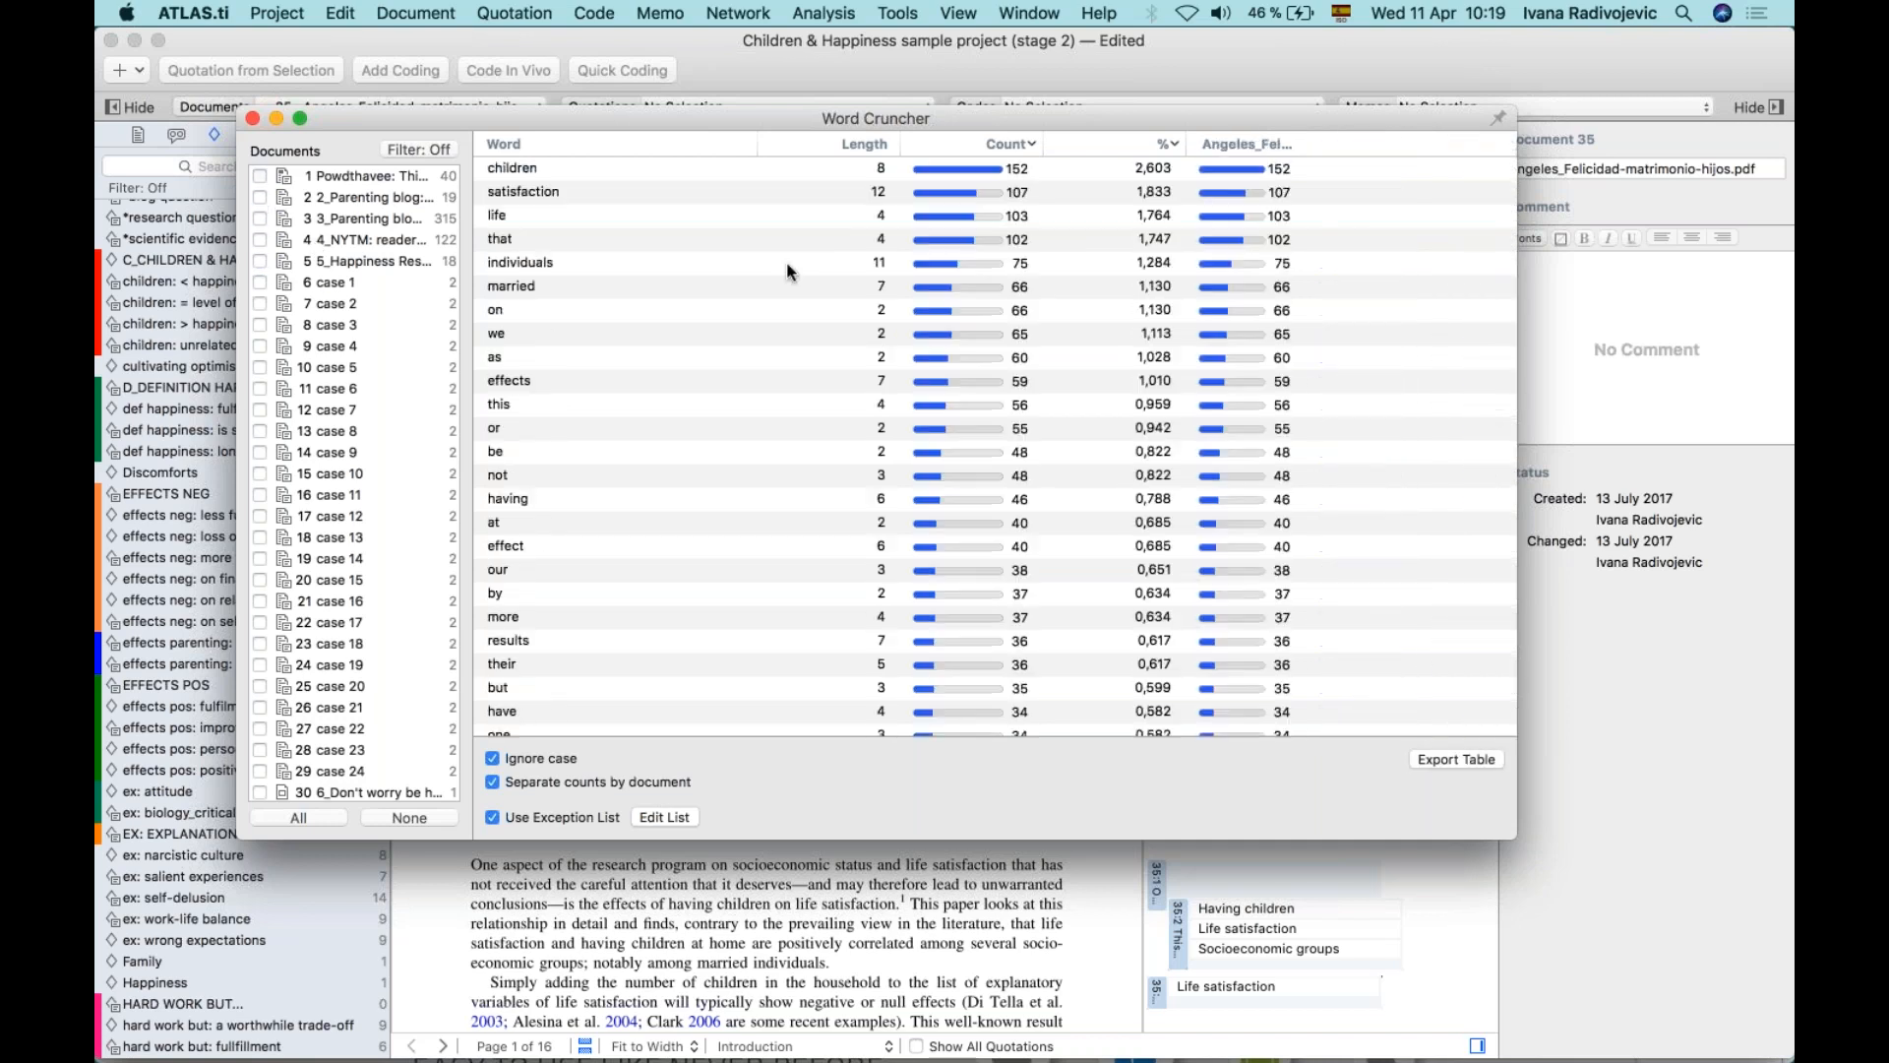
Highlight the word "satisfaction" in the frequency list and close the Word Cruncher.
click(602, 199)
scroll(598, 196, down, 1)
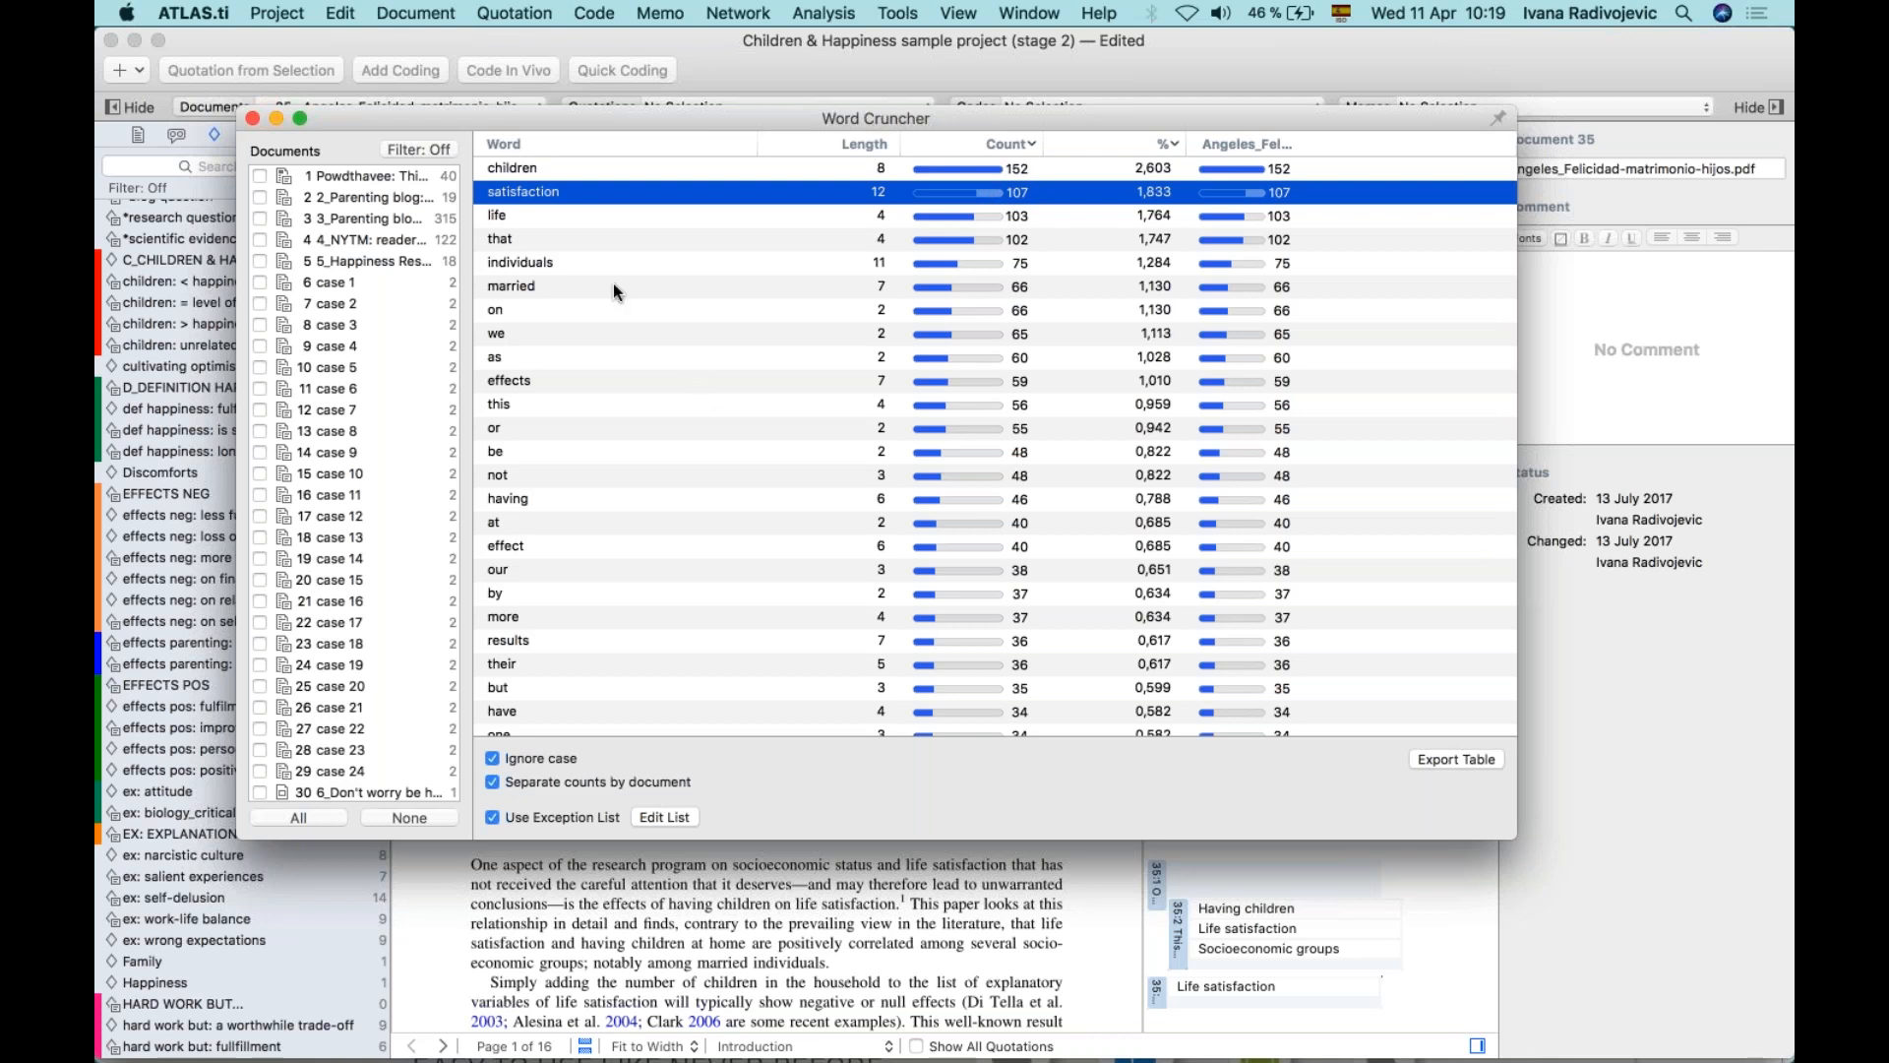
click(251, 116)
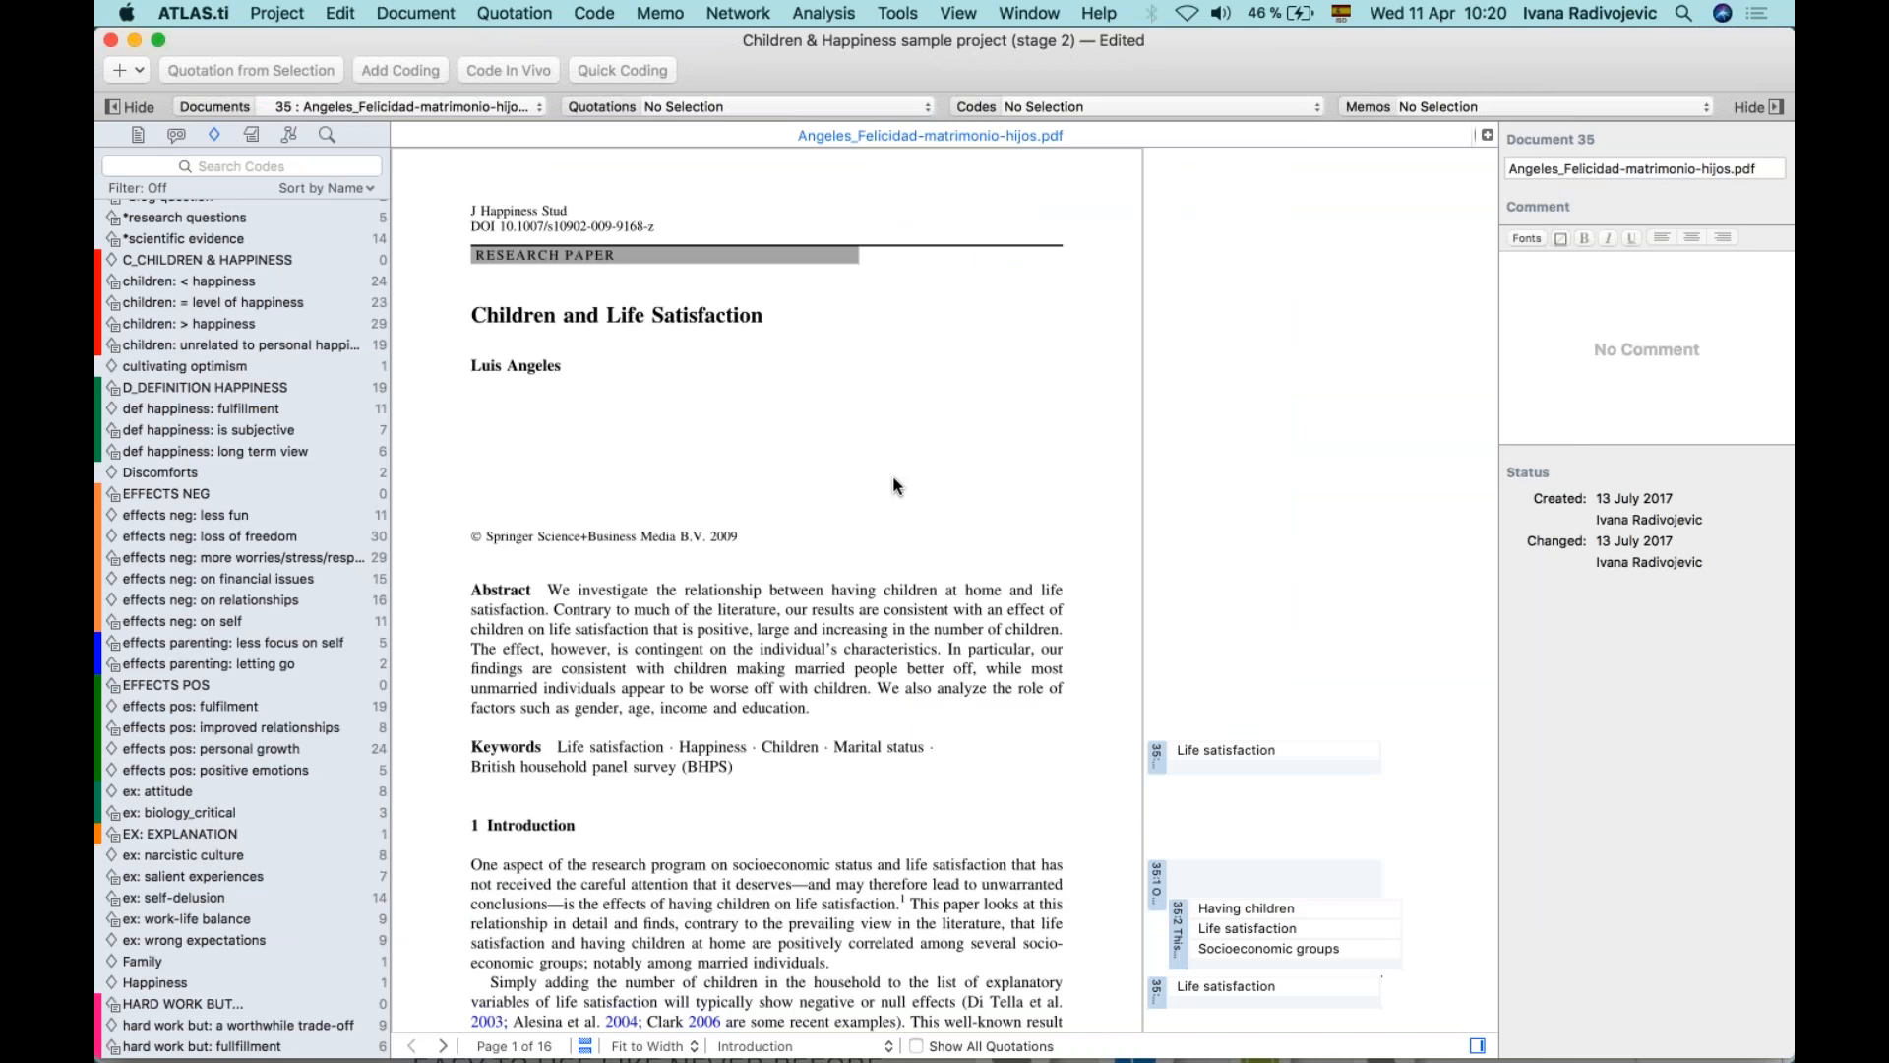
Set up Auto Coding of document 35 to find "satisfaction", apply the code Life satisfaction and expand matches to the sentence.
click(598, 13)
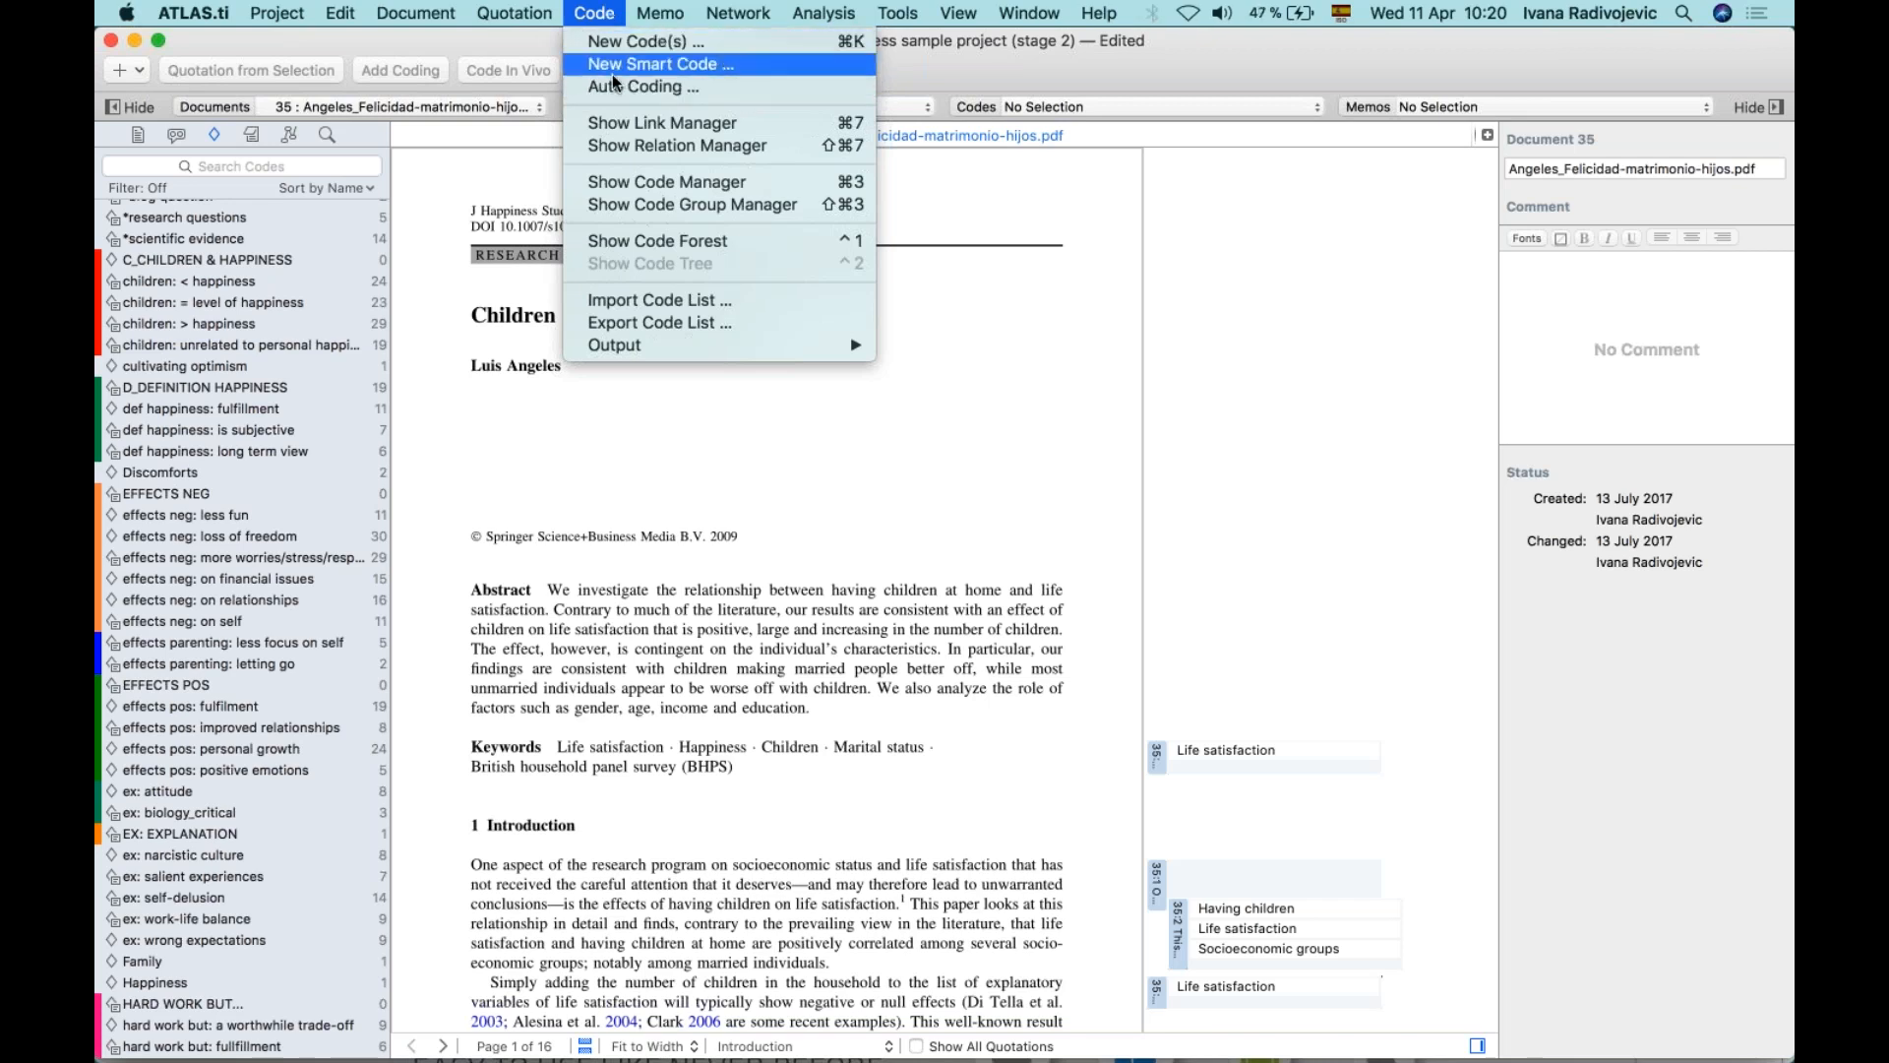
click(722, 91)
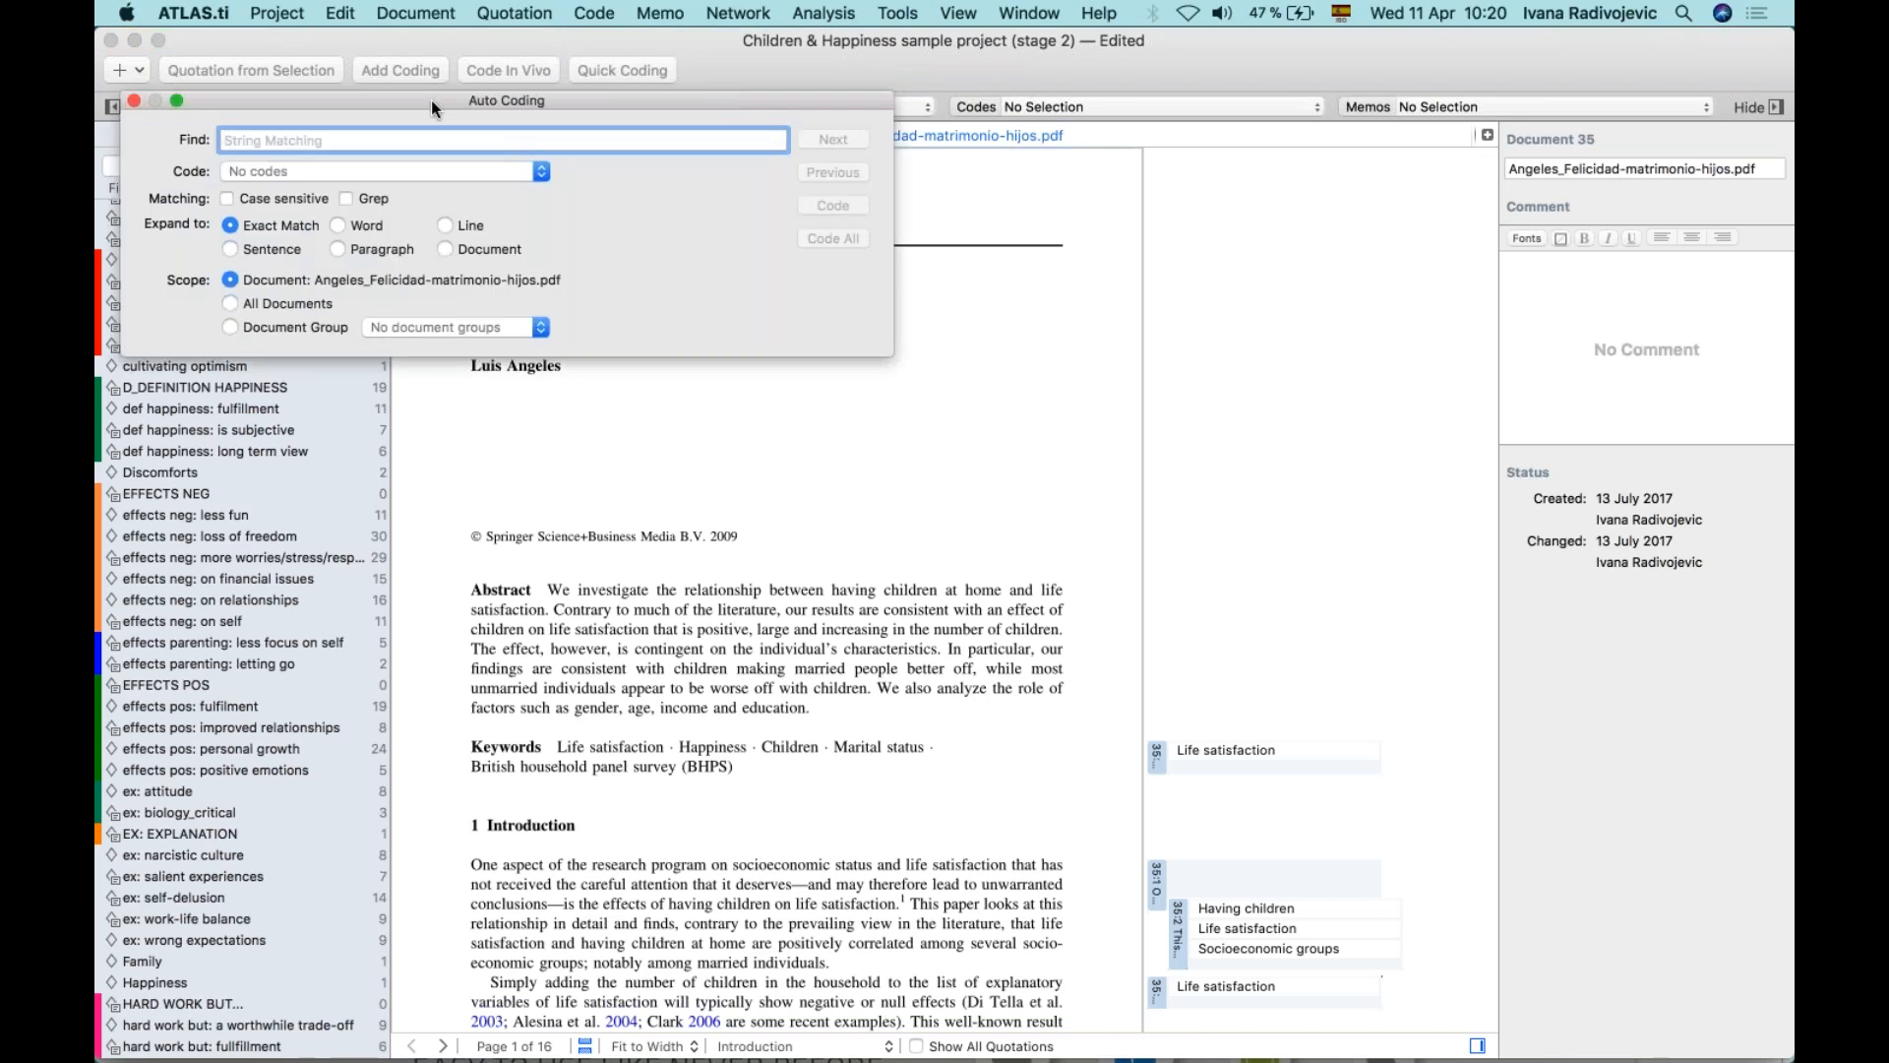
text(satisfaction)
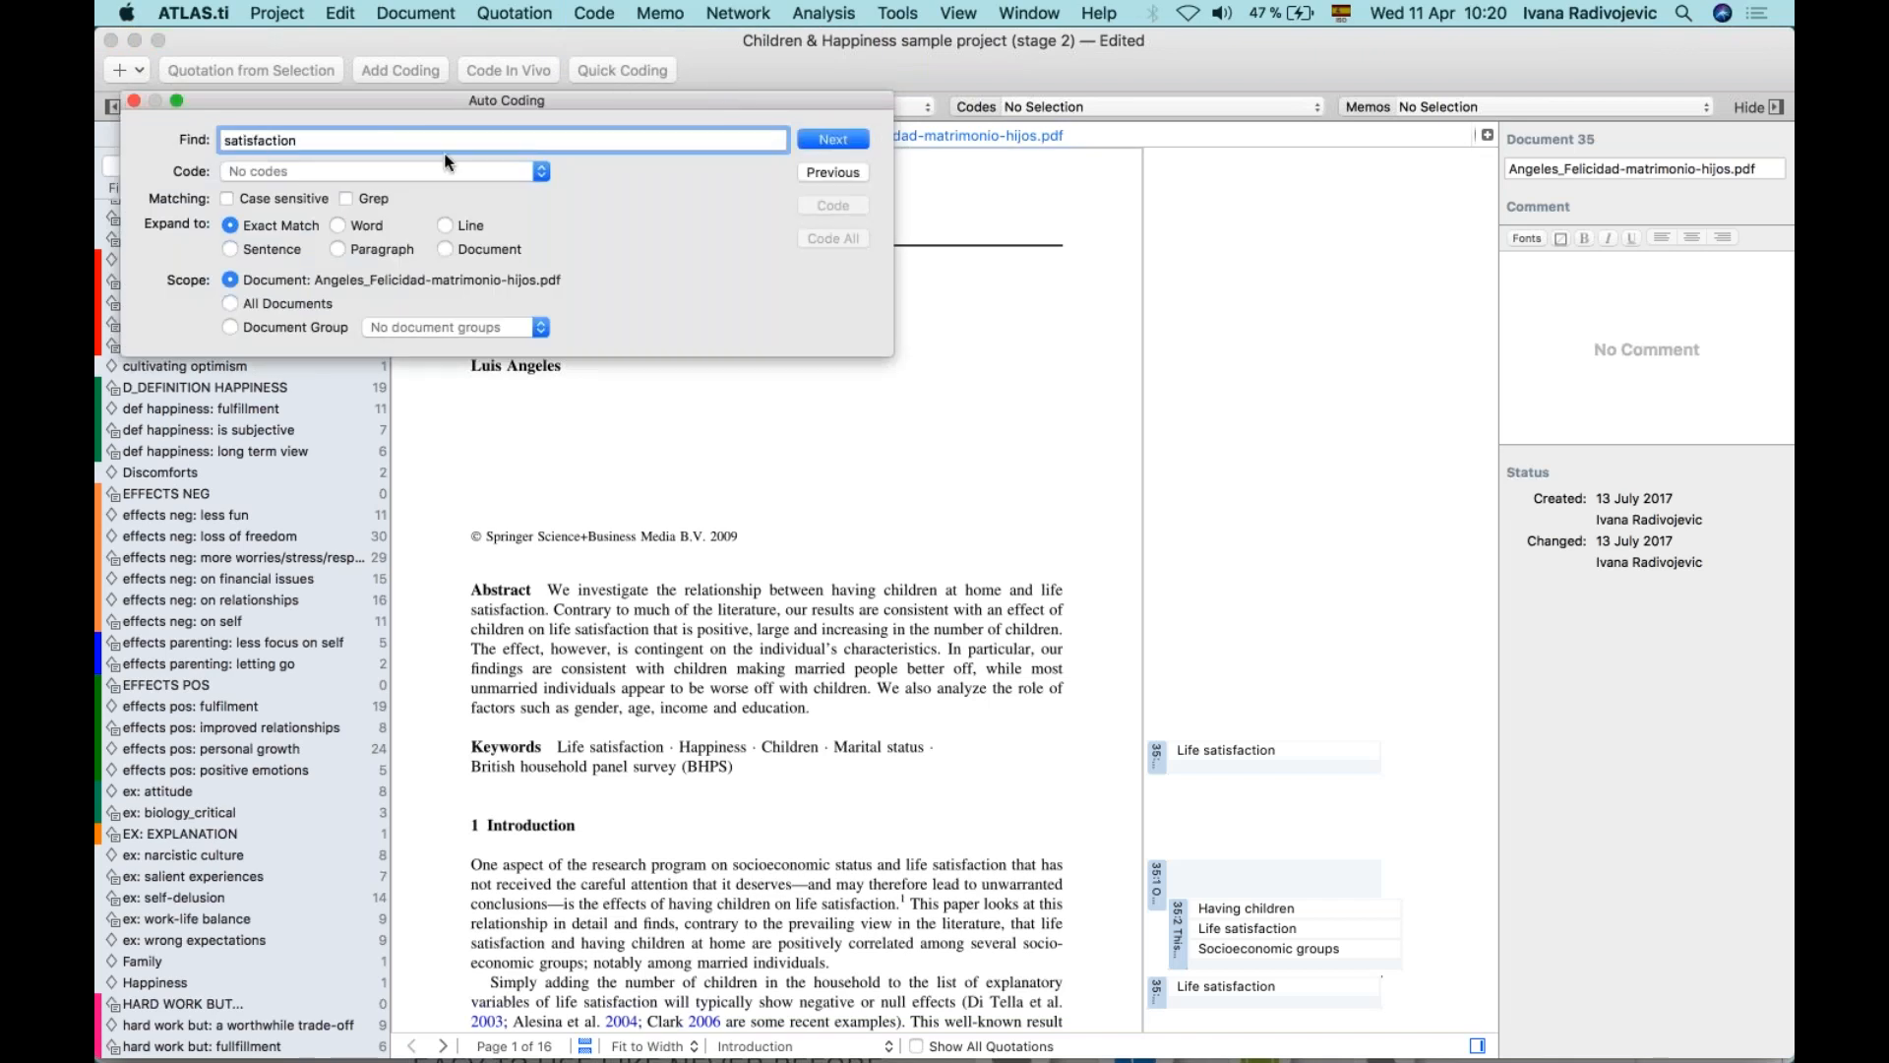
click(531, 173)
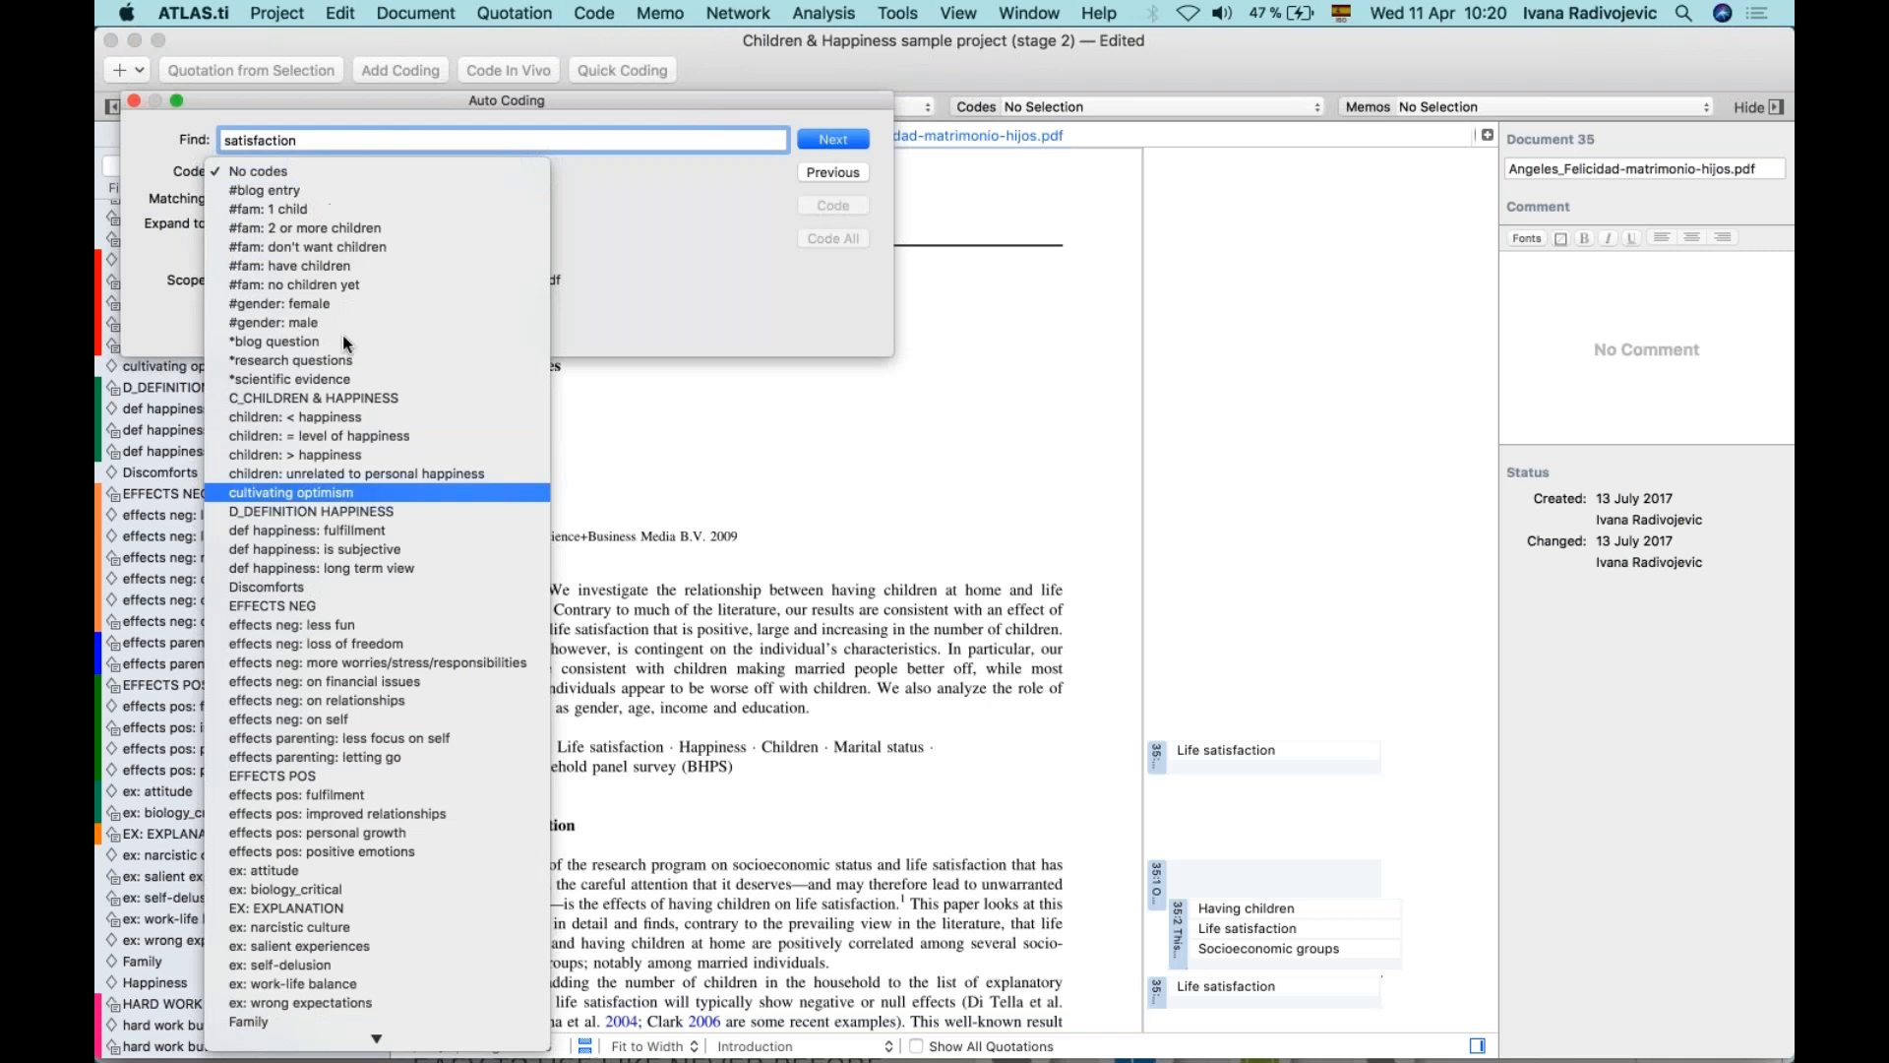
scroll(393, 712, down, 10)
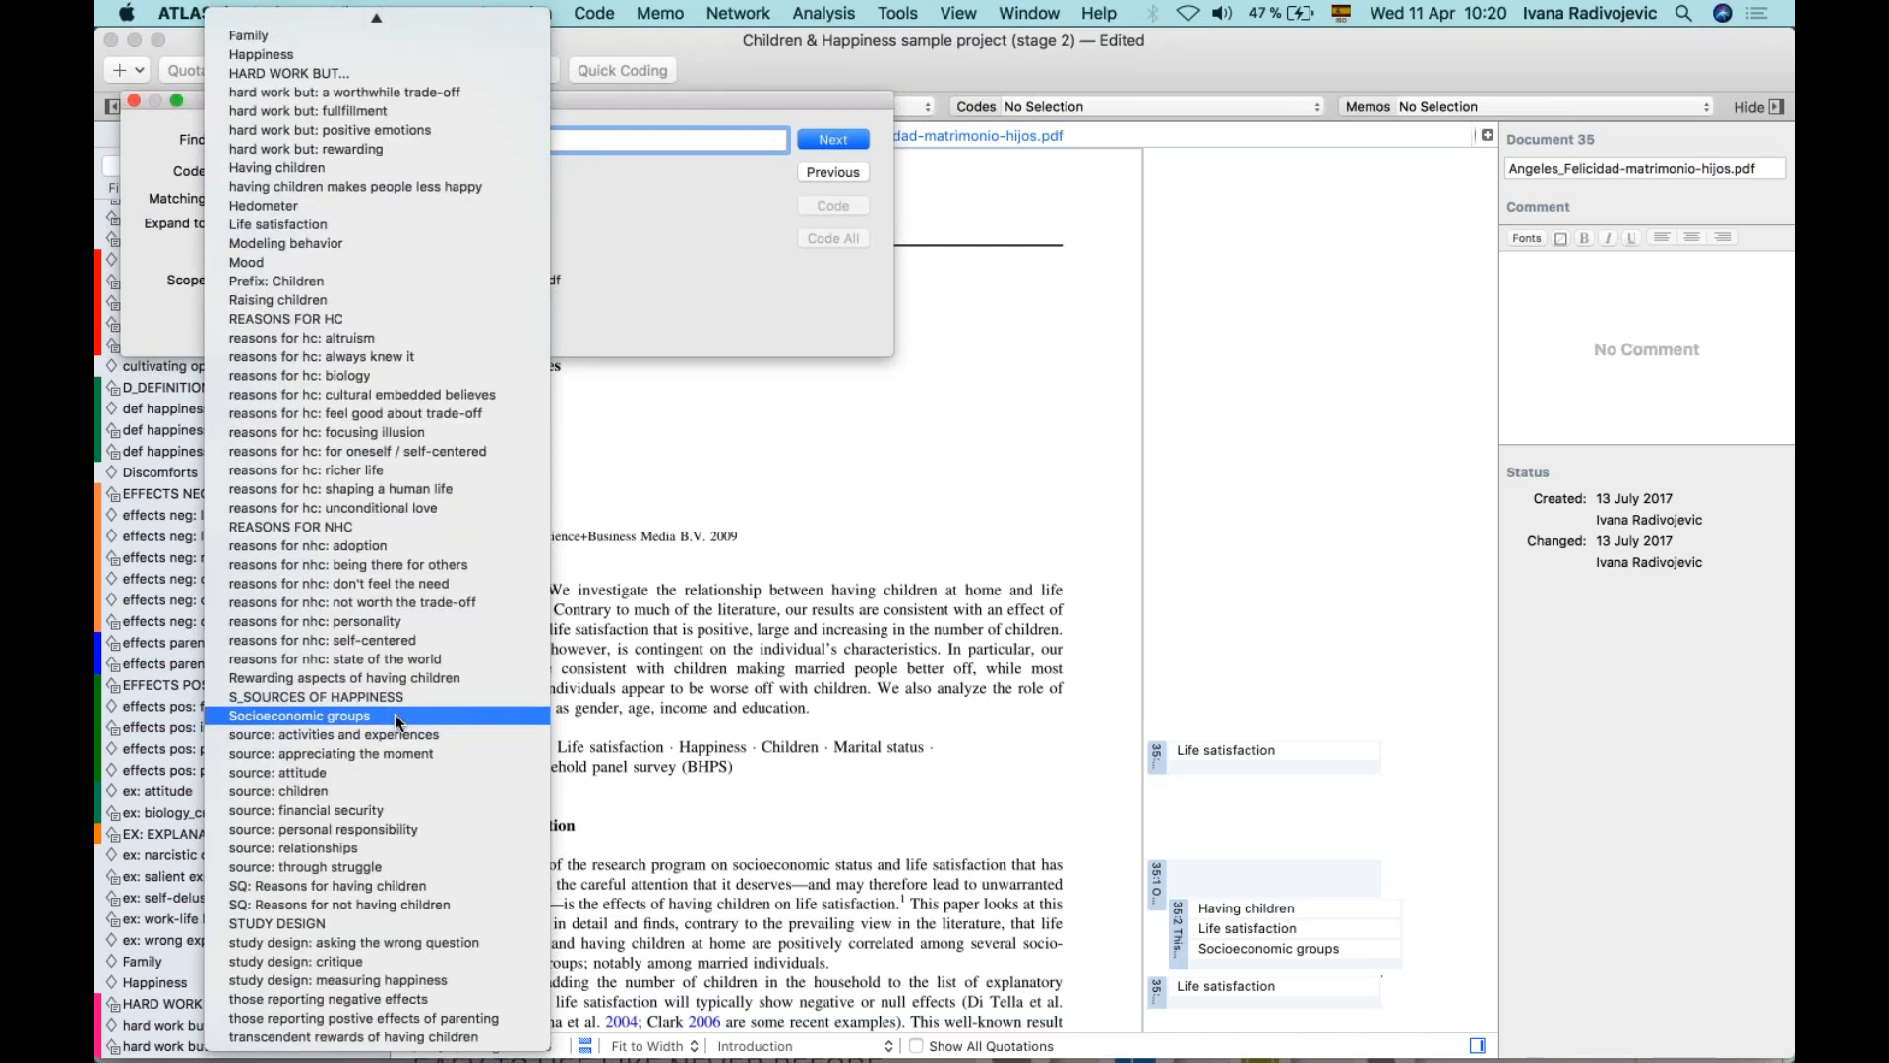
scroll(393, 712, up, 3)
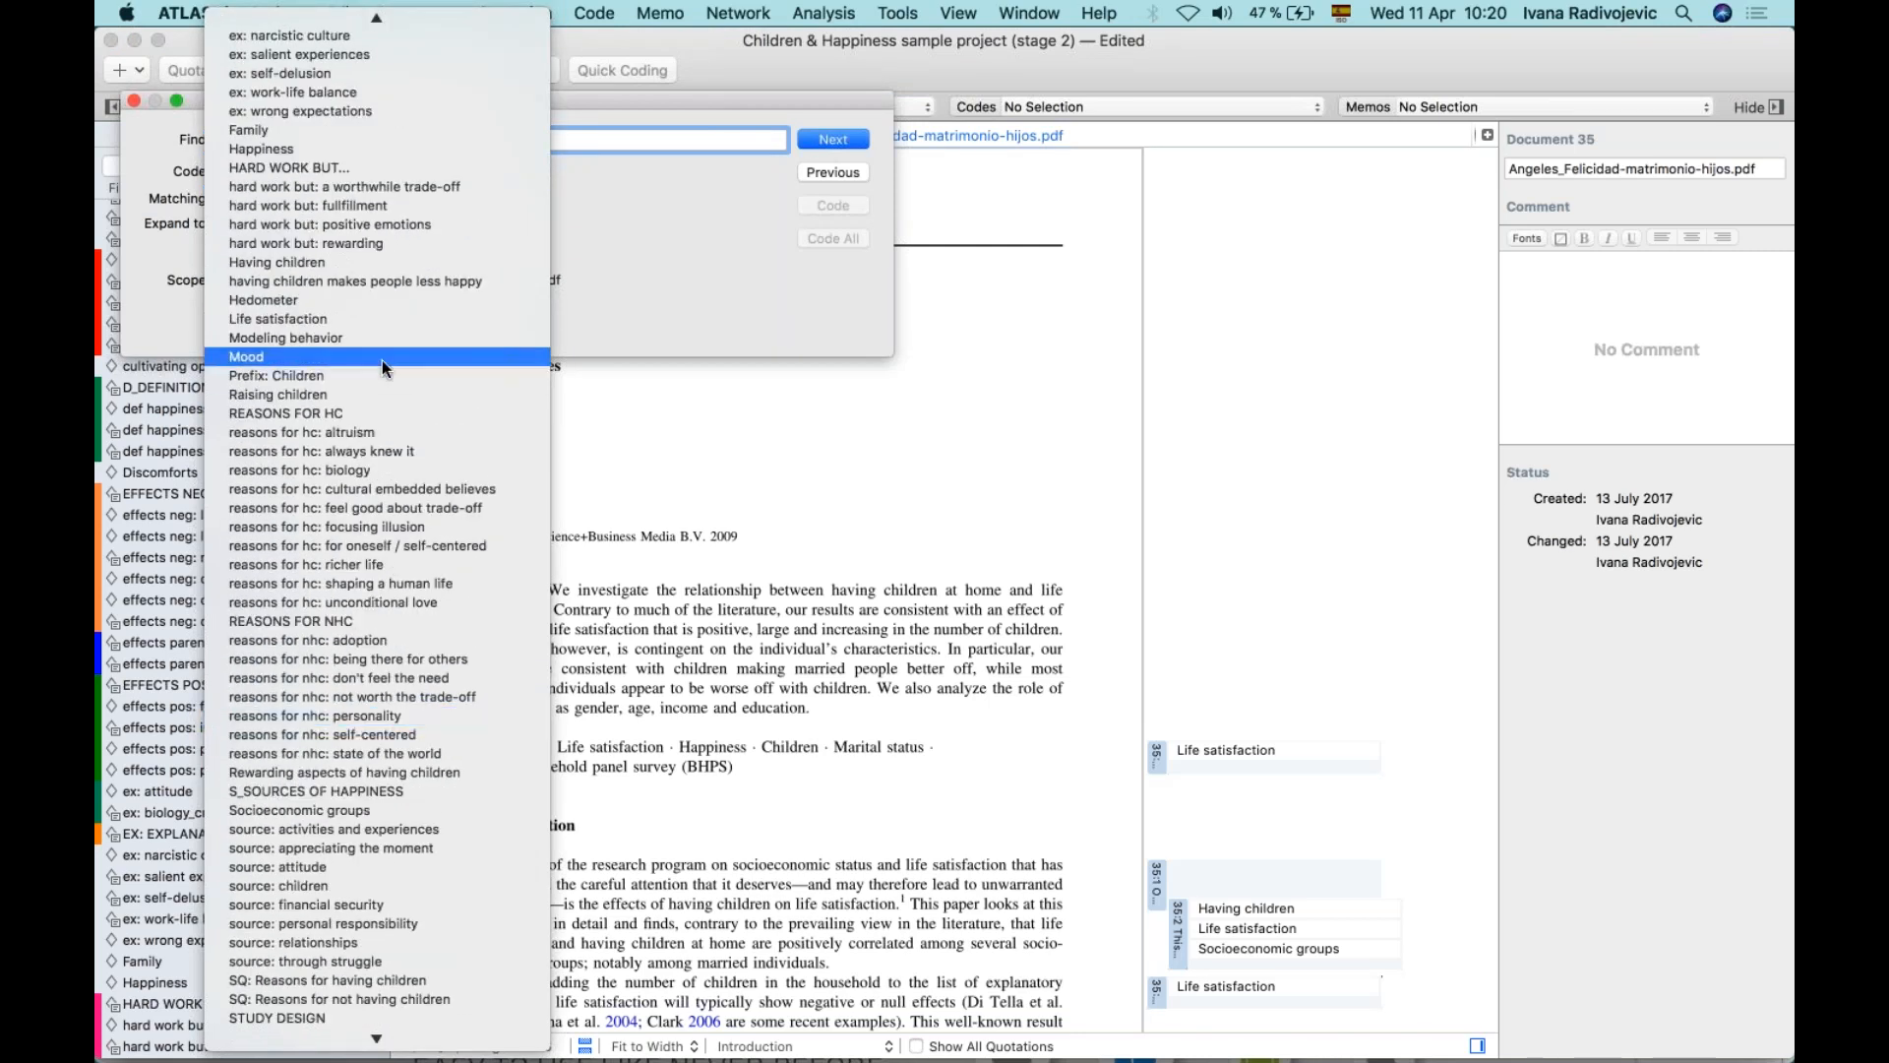
scroll(382, 360, up, 10)
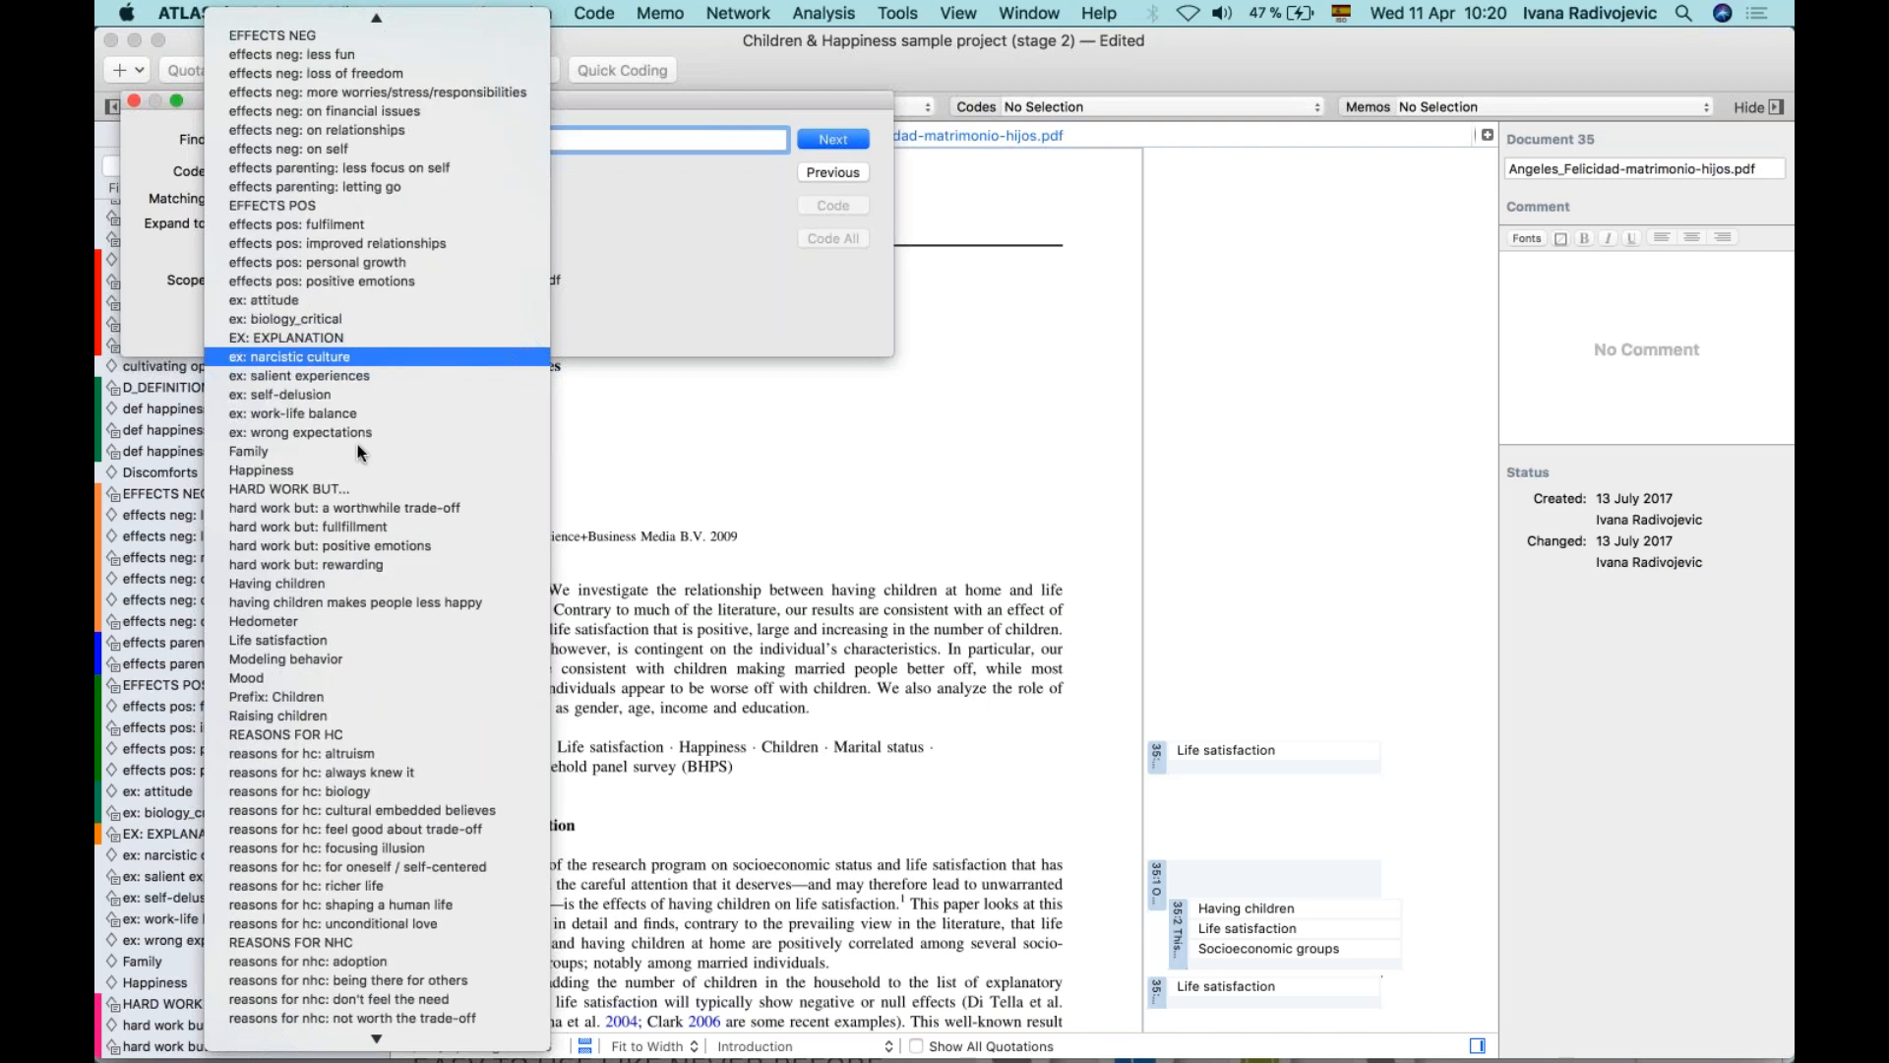
click(305, 639)
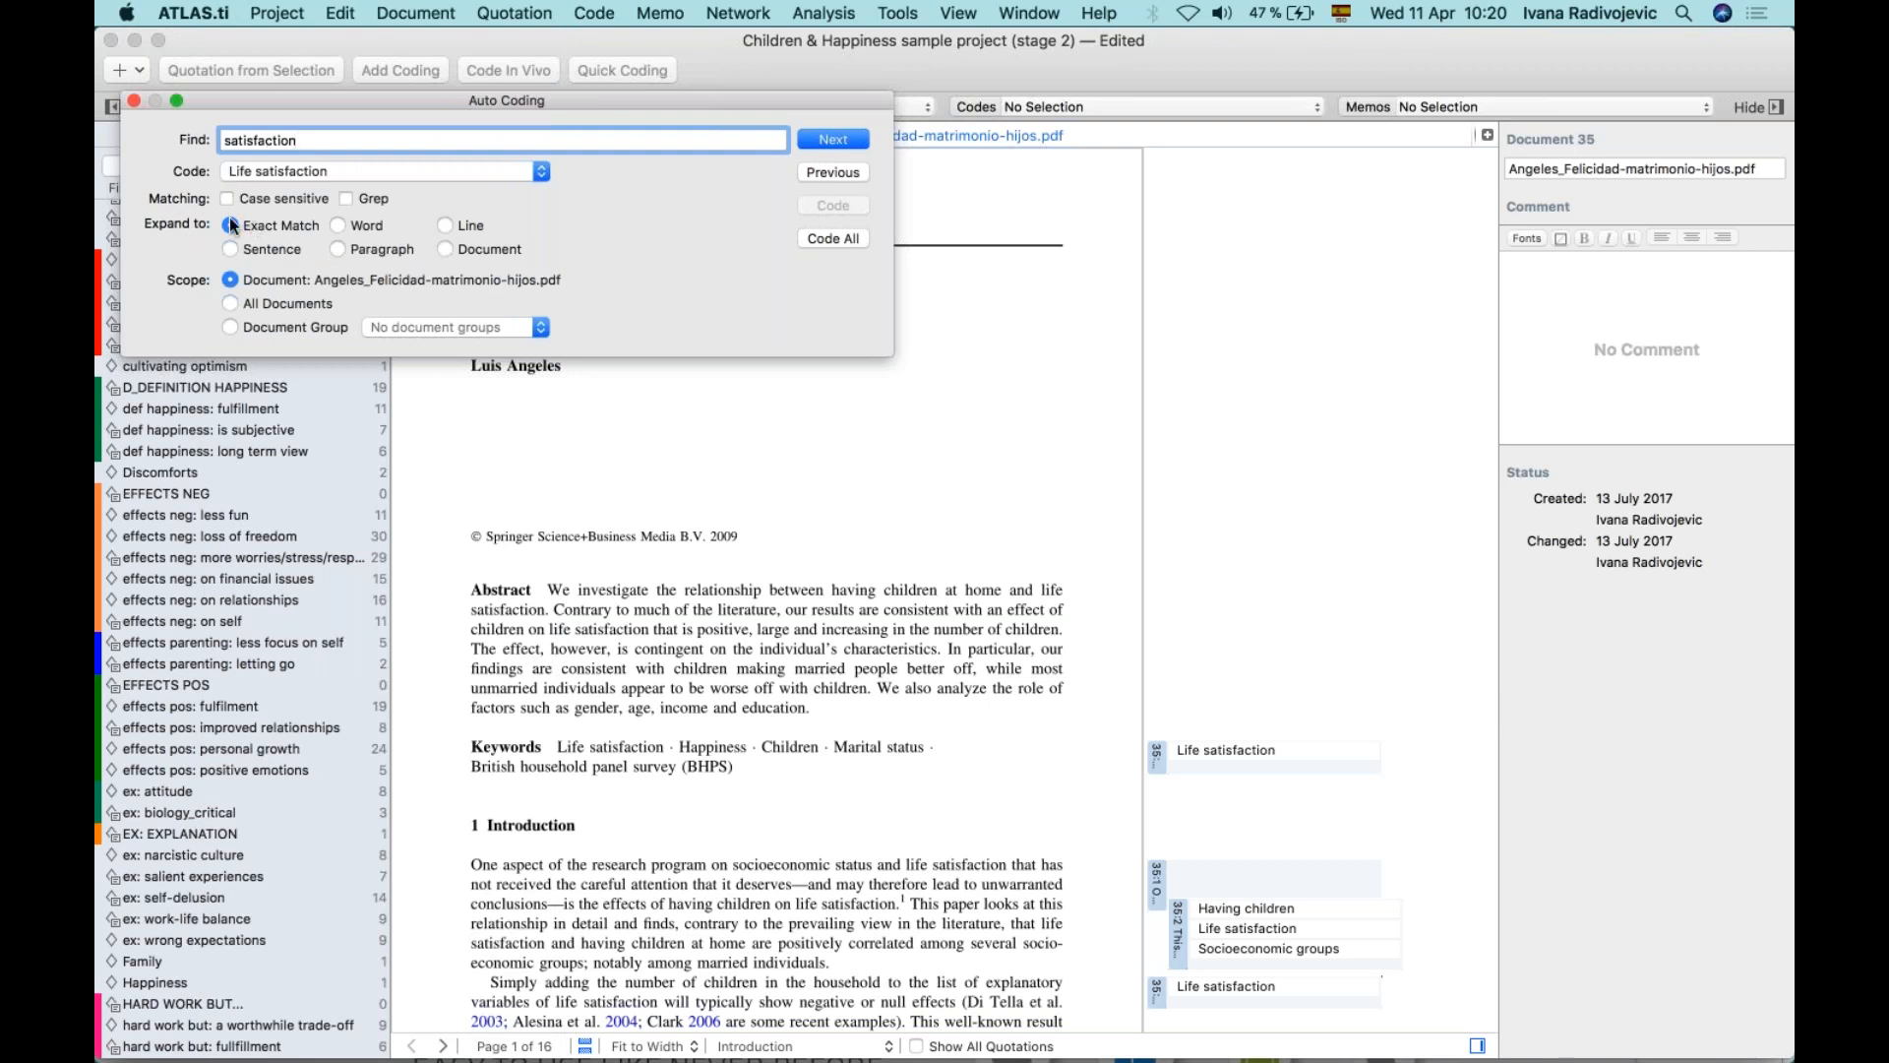
click(232, 249)
Step through the sentence matches for "satisfaction" on page 1, keeping the Auto Coding window clear of the highlighted text.
click(837, 139)
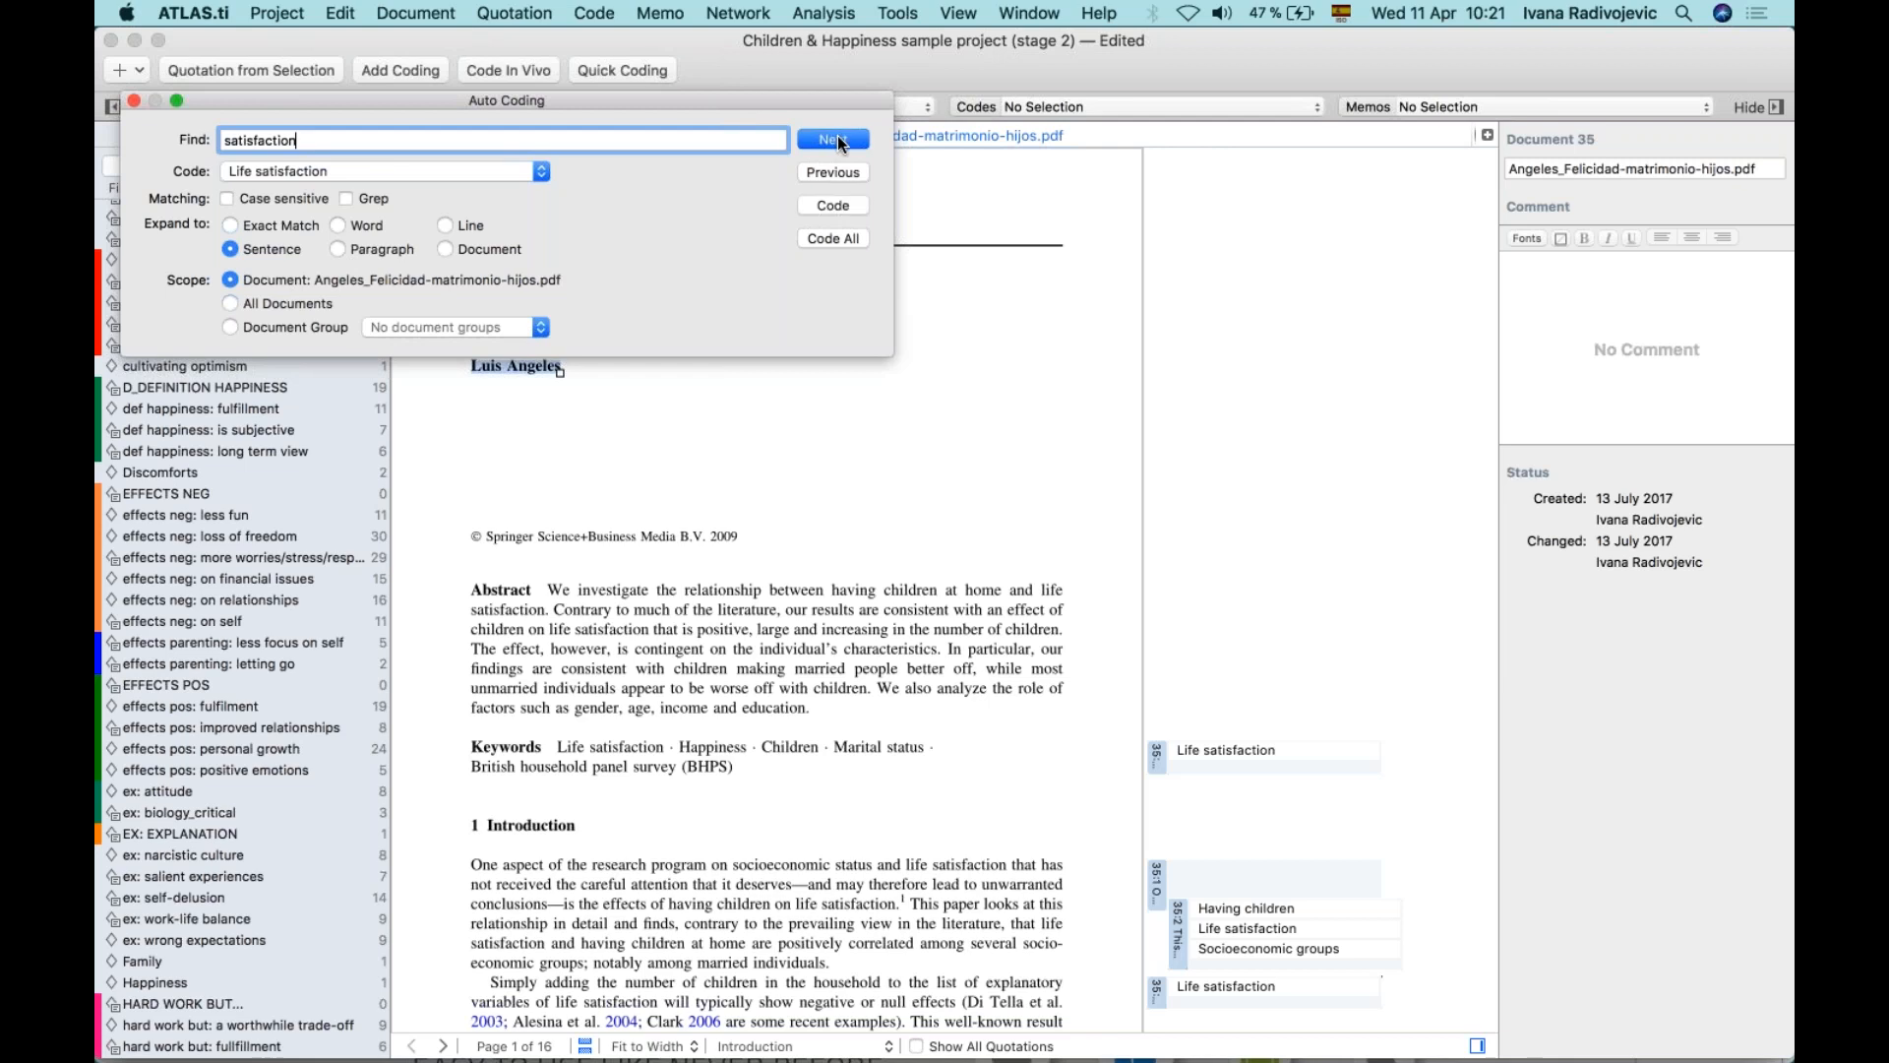
drag(695, 98, 862, 450)
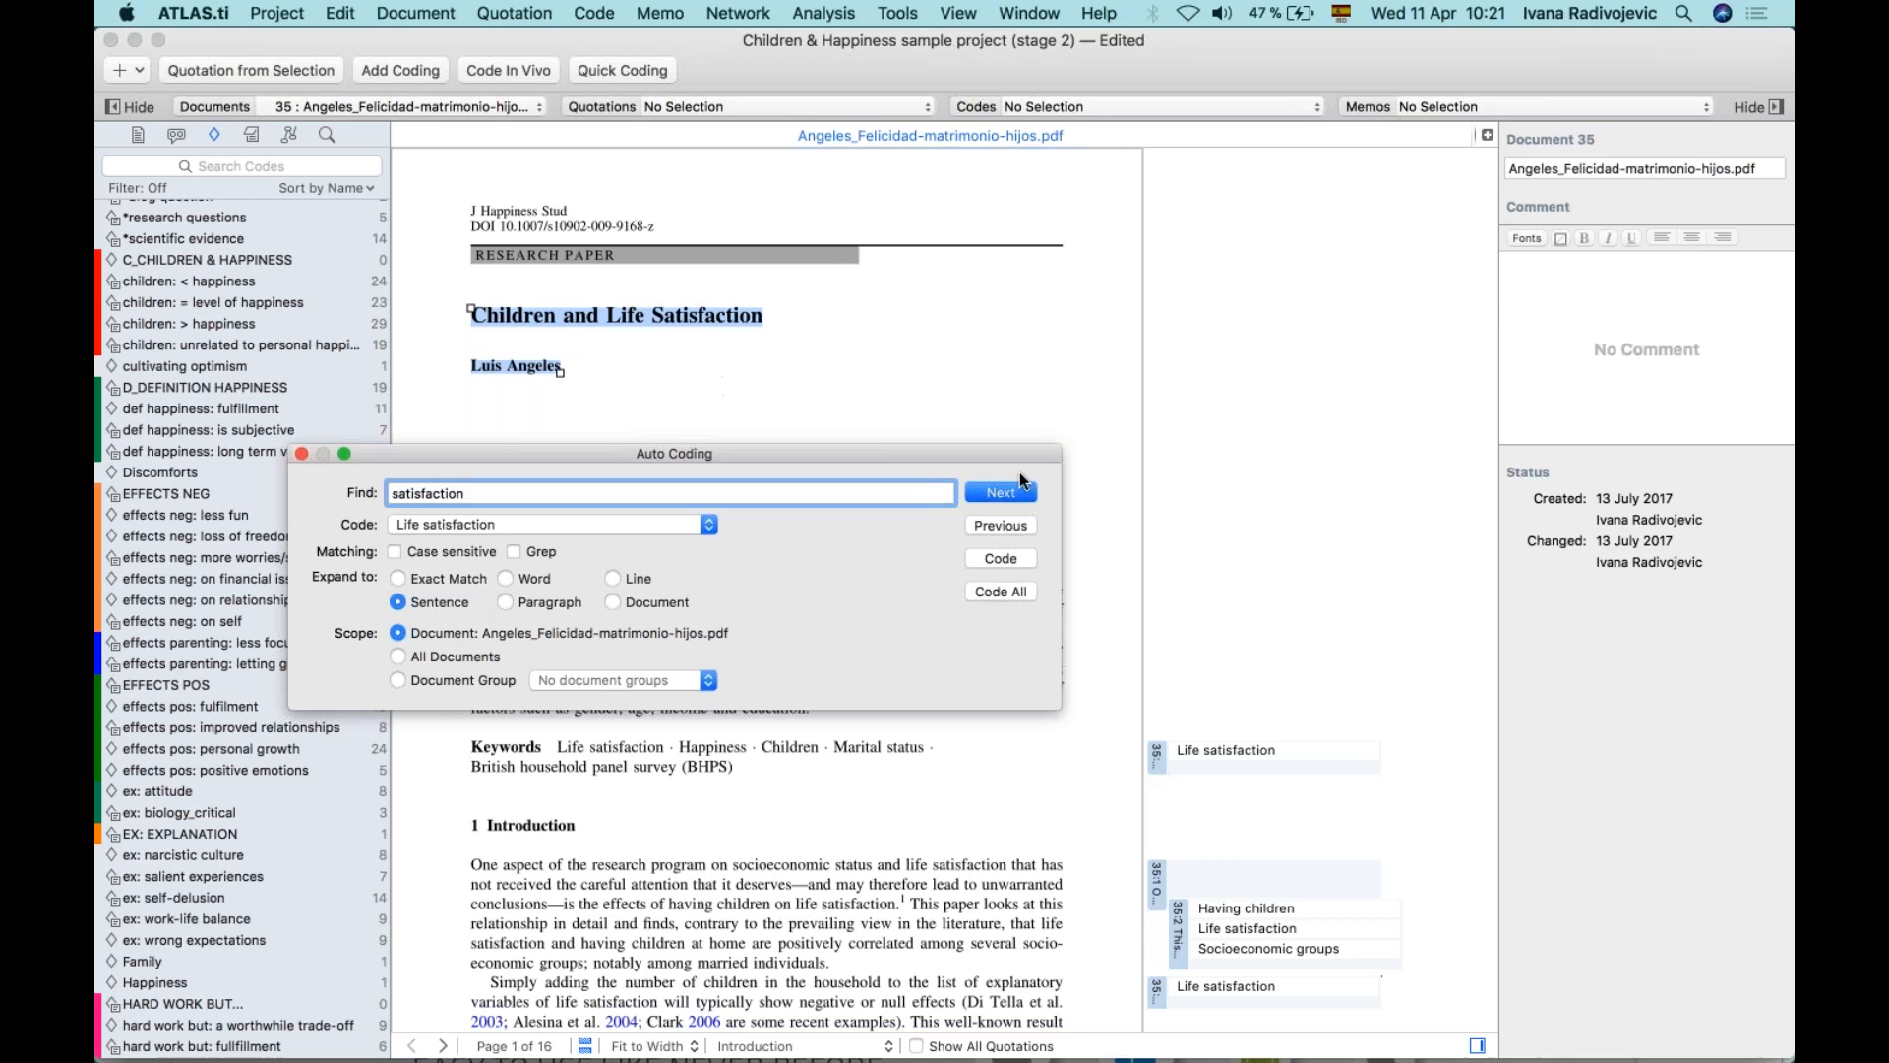
click(1001, 495)
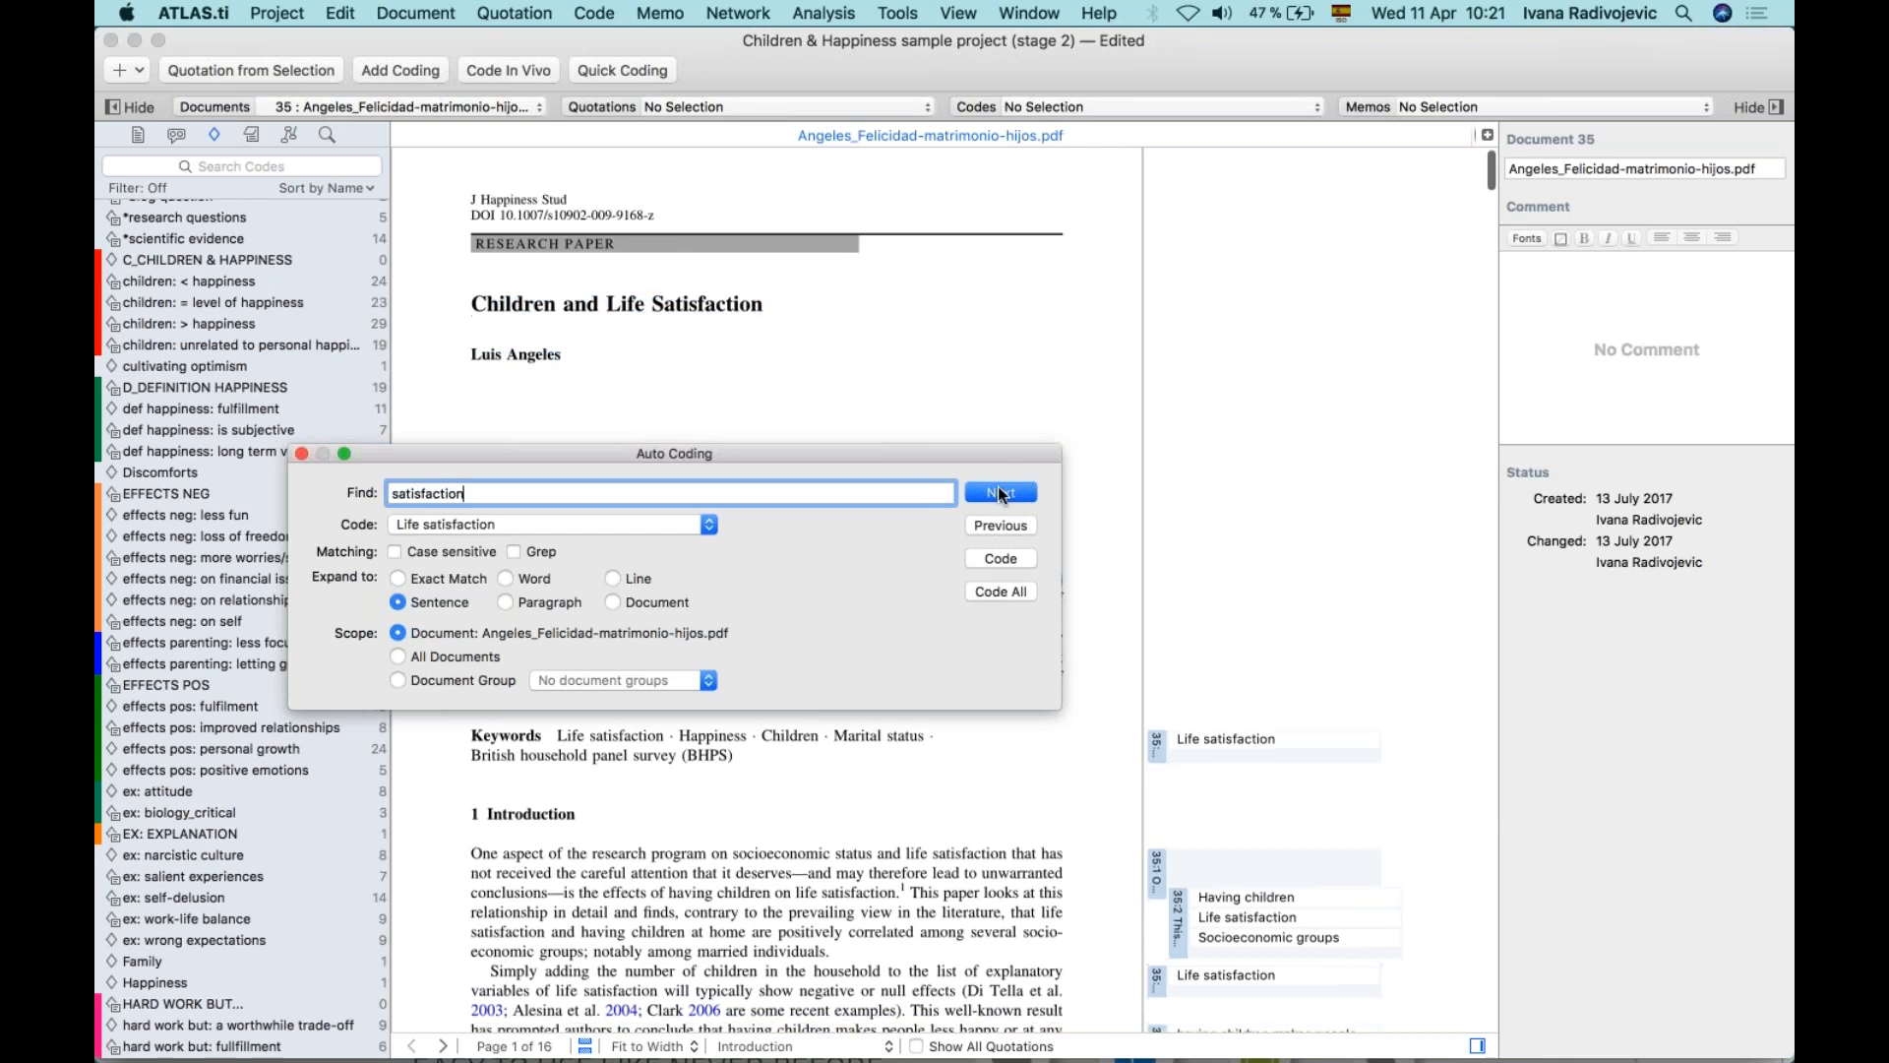
drag(930, 458, 1327, 175)
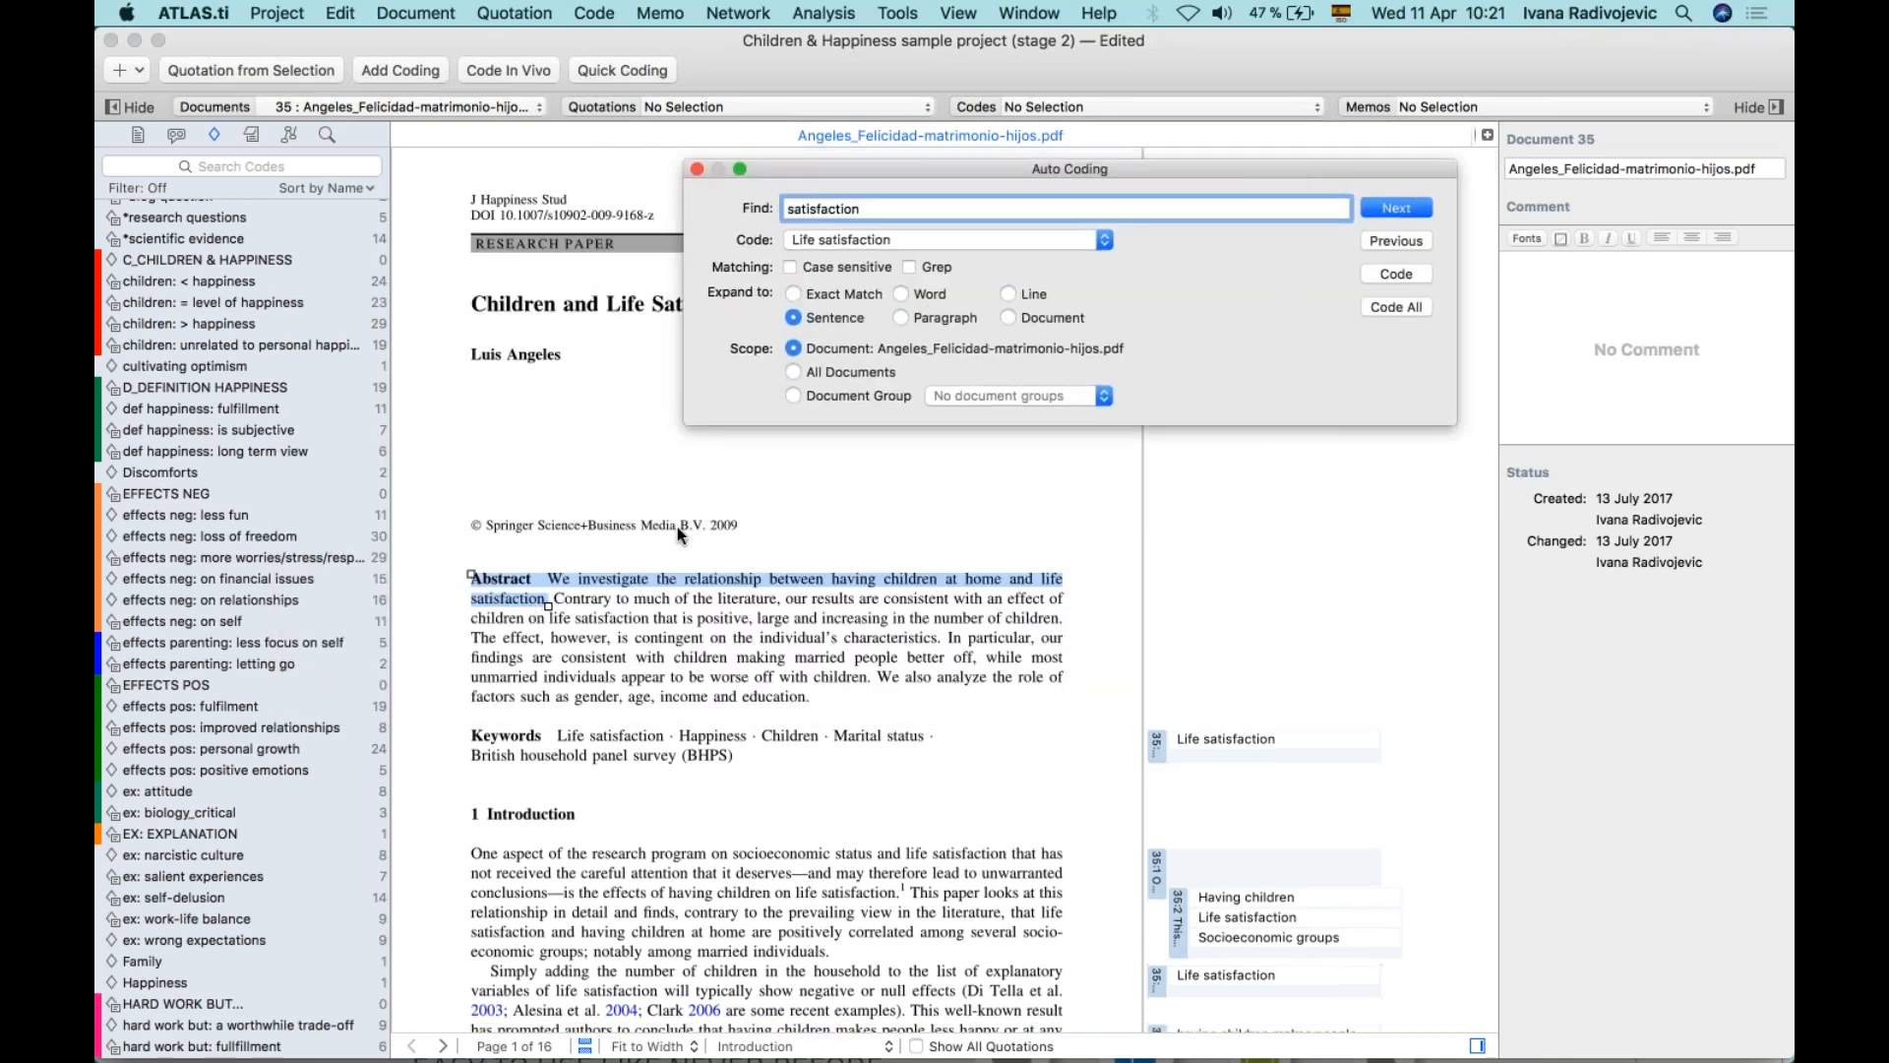
click(1378, 215)
click(1379, 214)
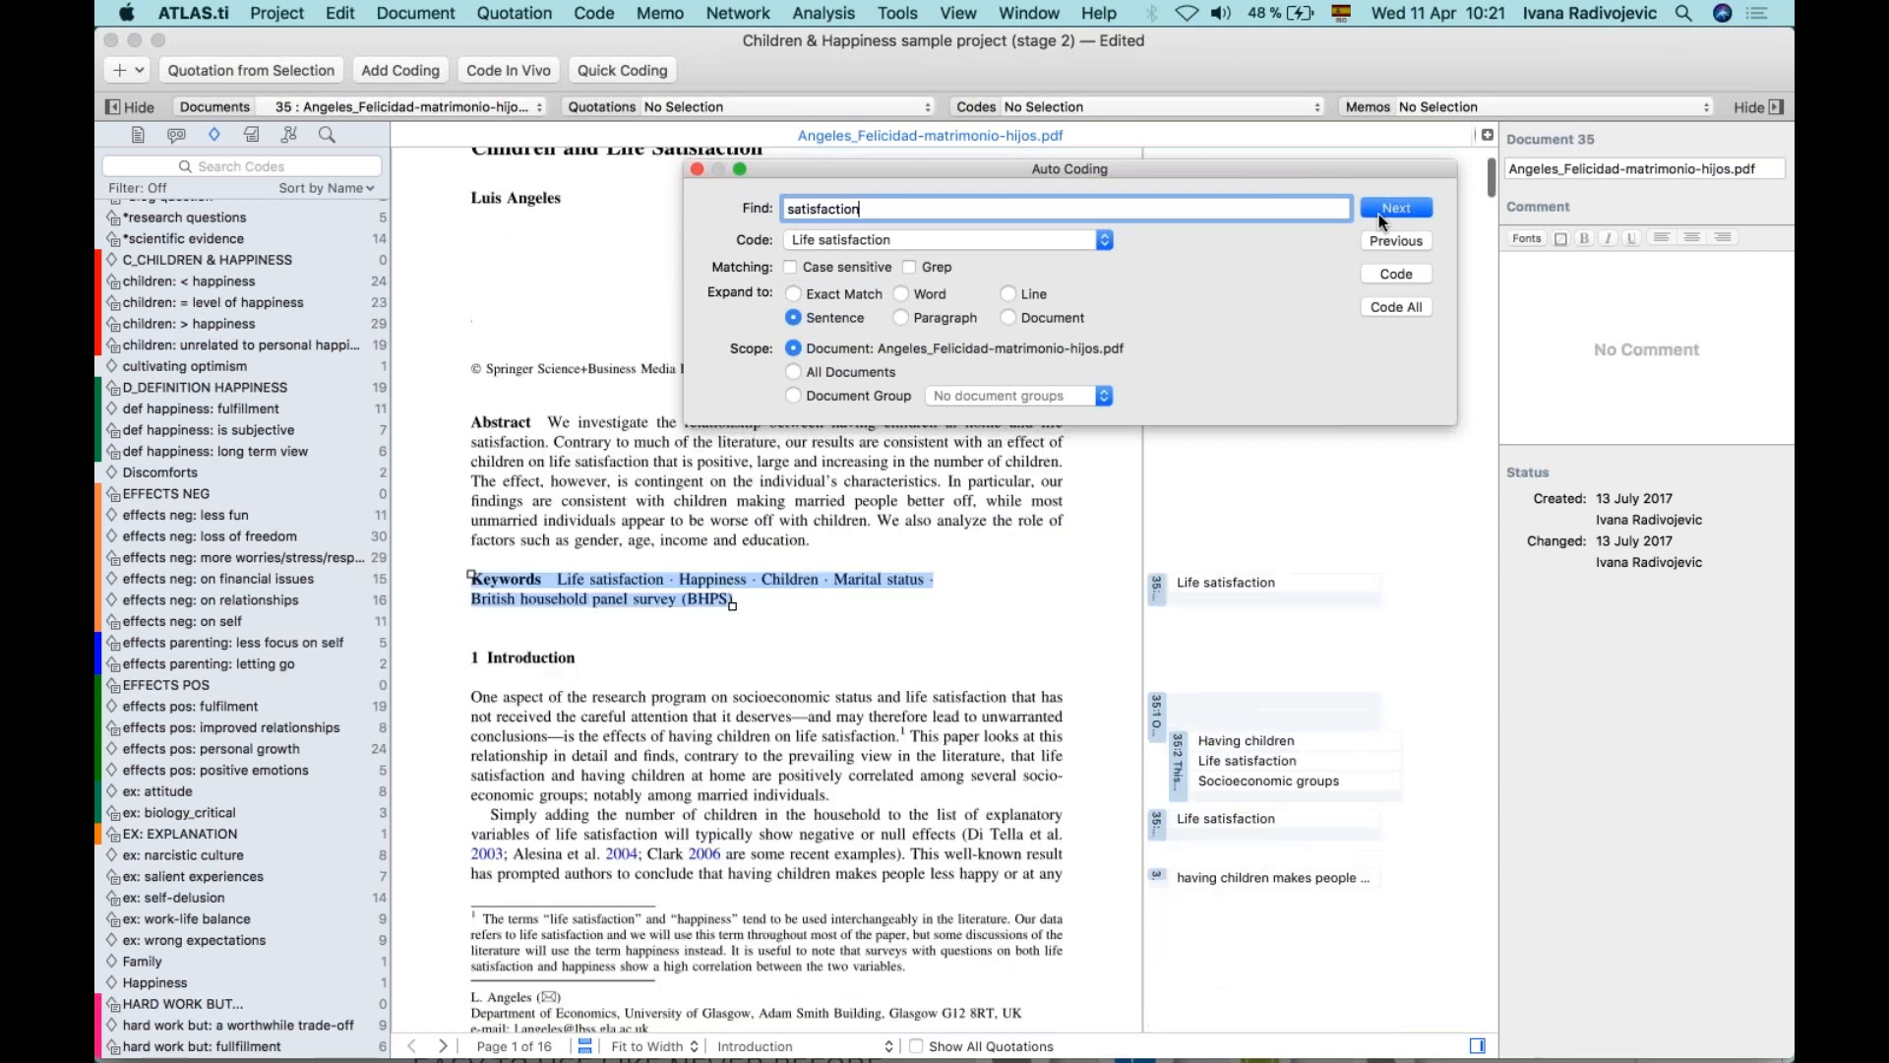
Code the opening Introduction passage on page 1 with Life satisfaction, then advance through the "satisfaction" matches to the first one on page 2.
click(1411, 204)
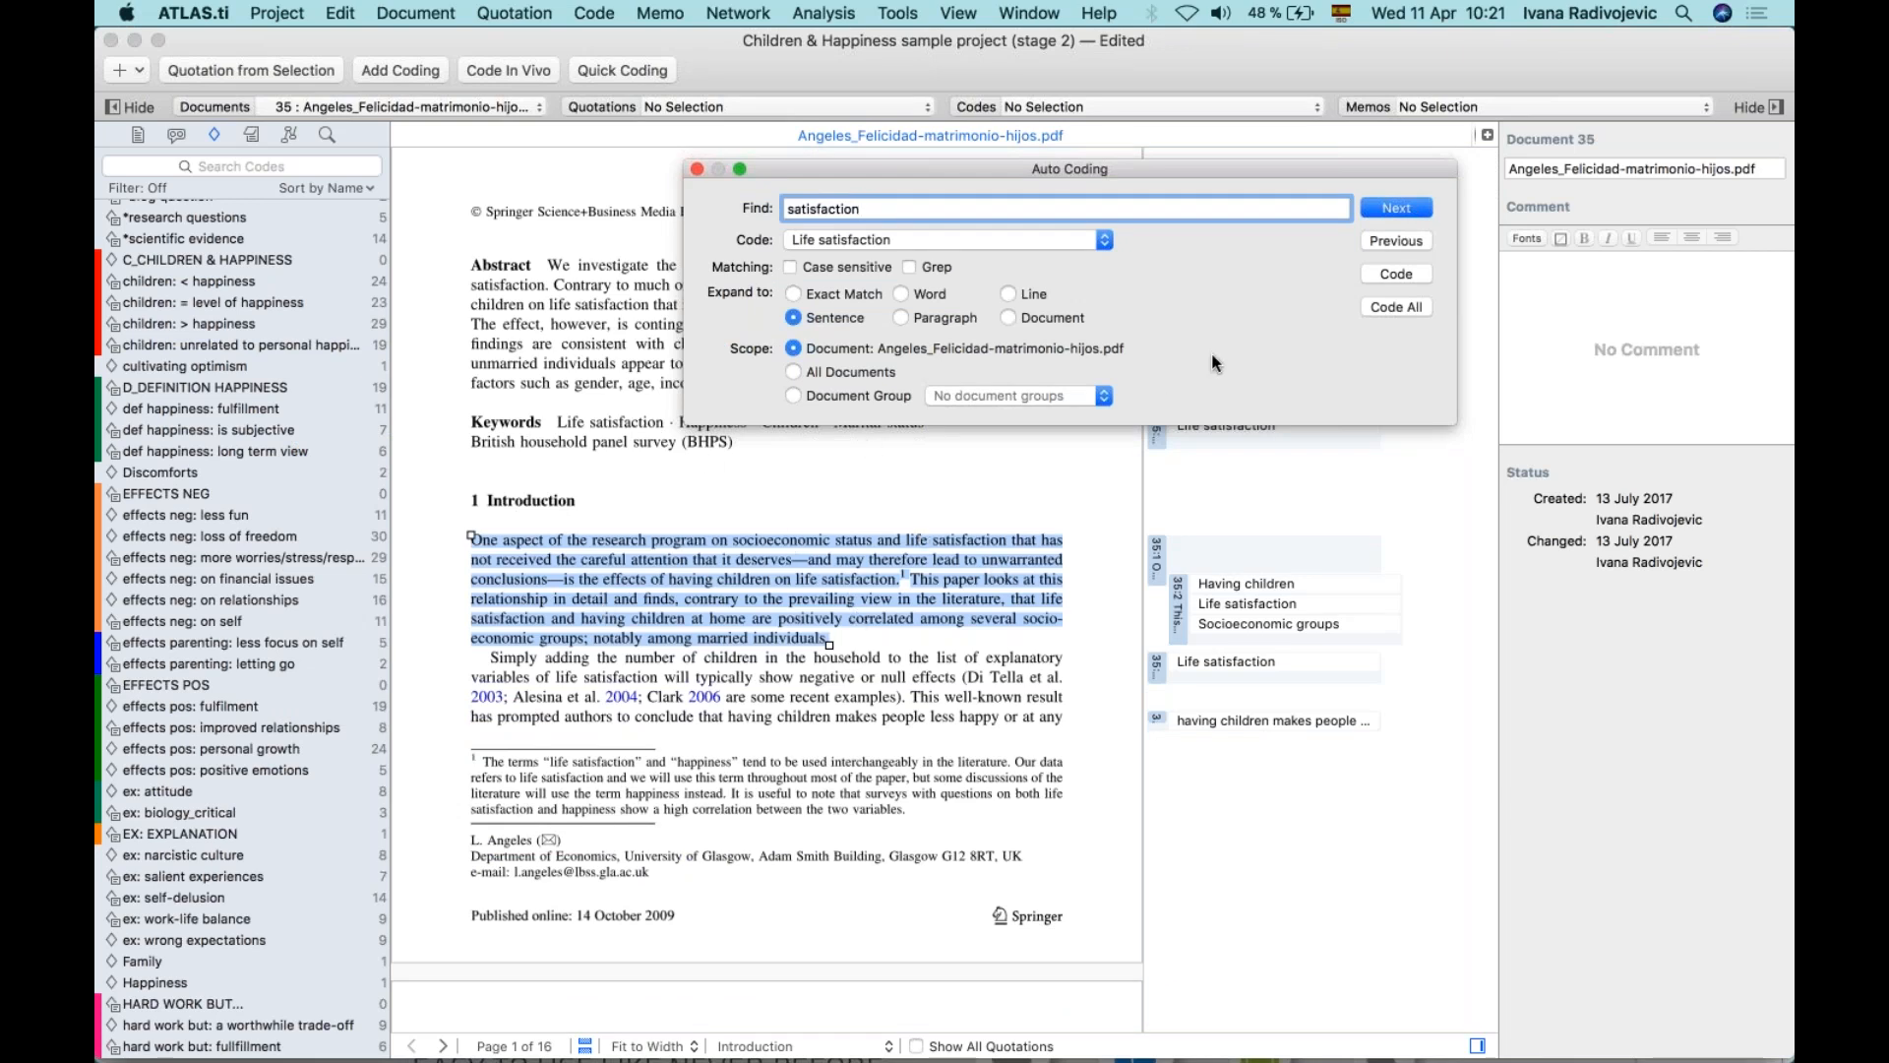
click(1397, 274)
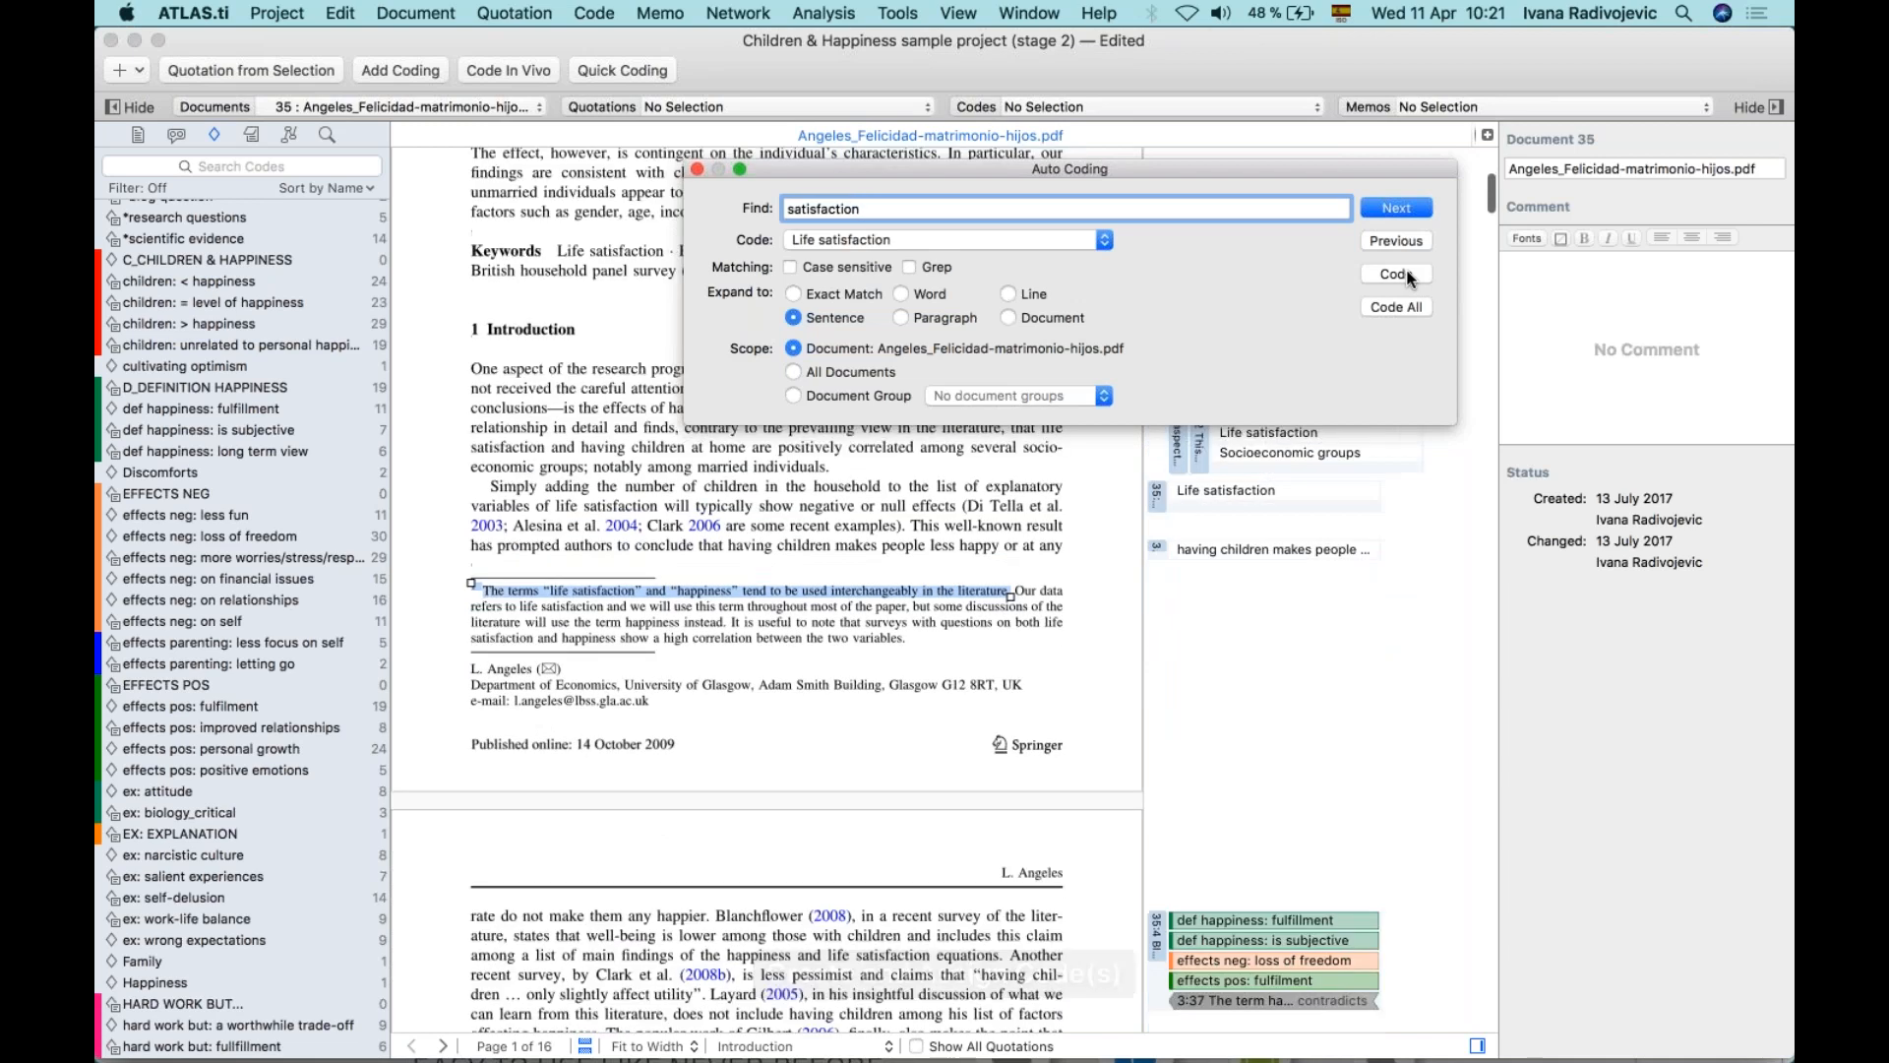
click(1387, 208)
click(1384, 207)
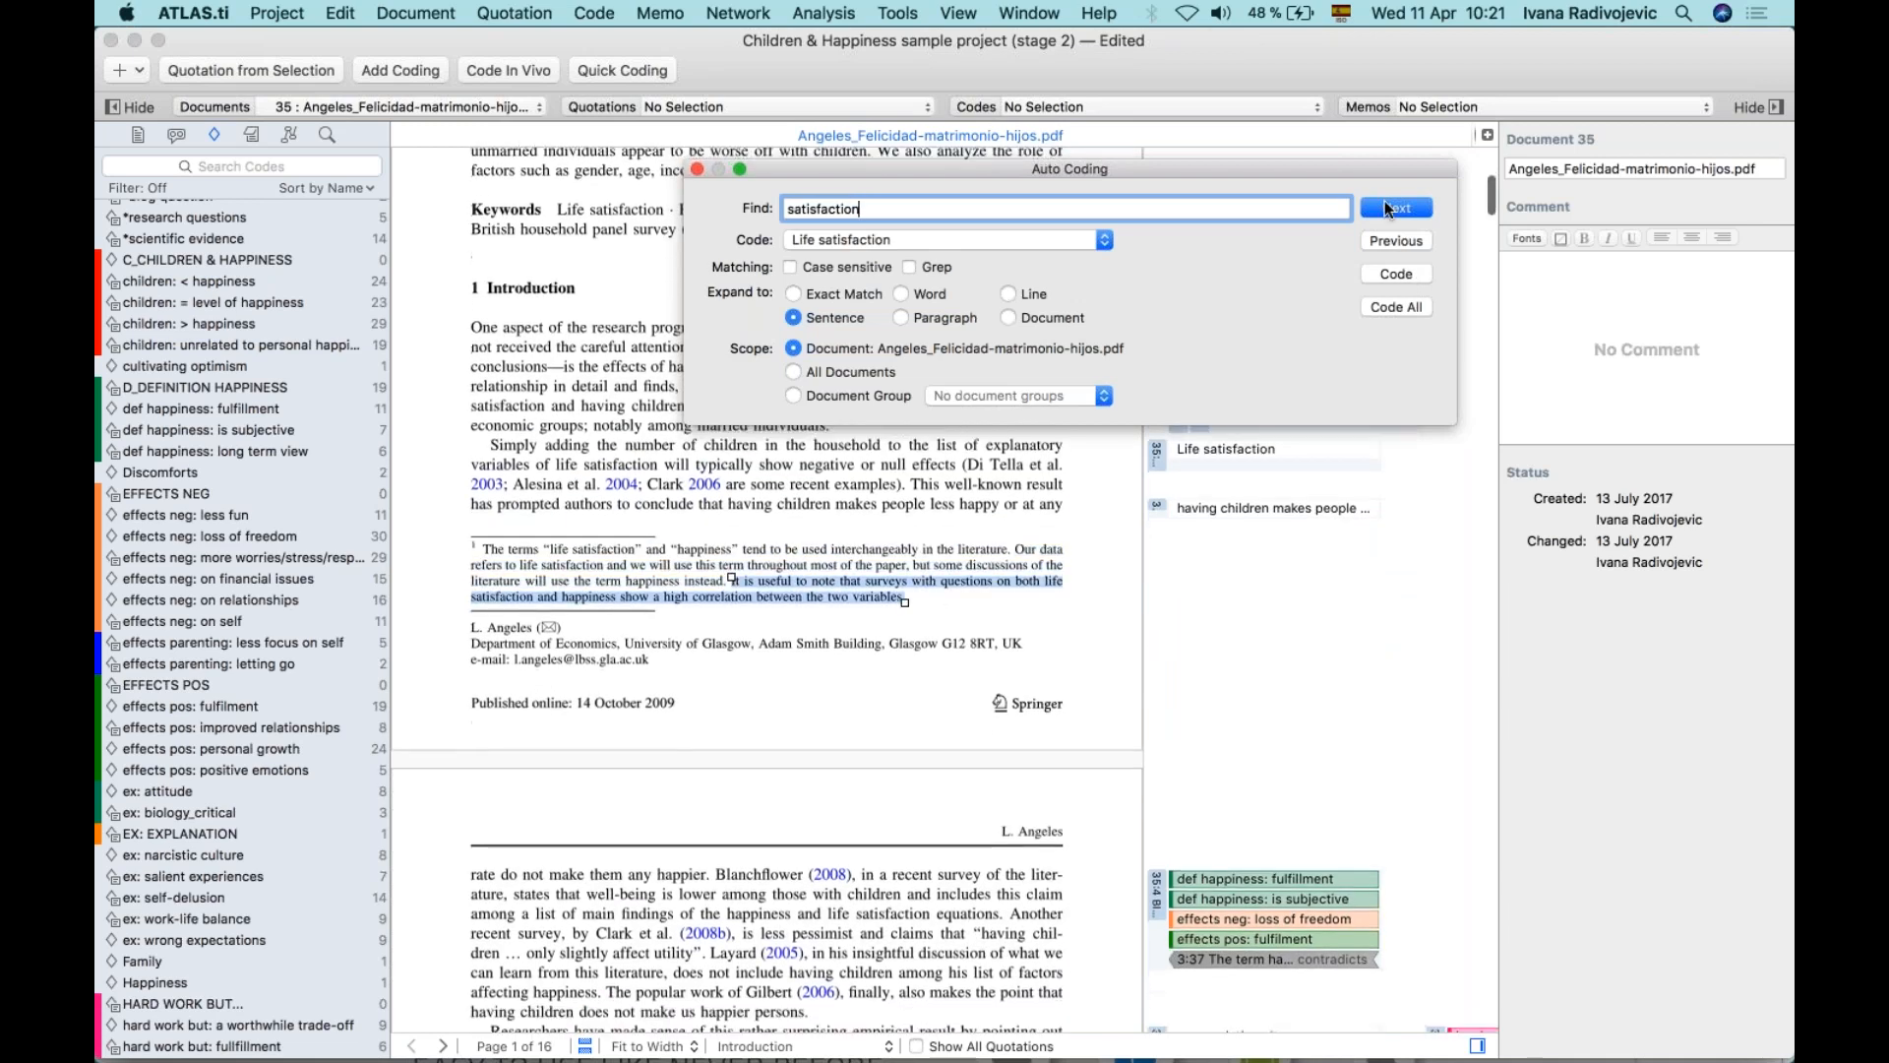
click(1385, 206)
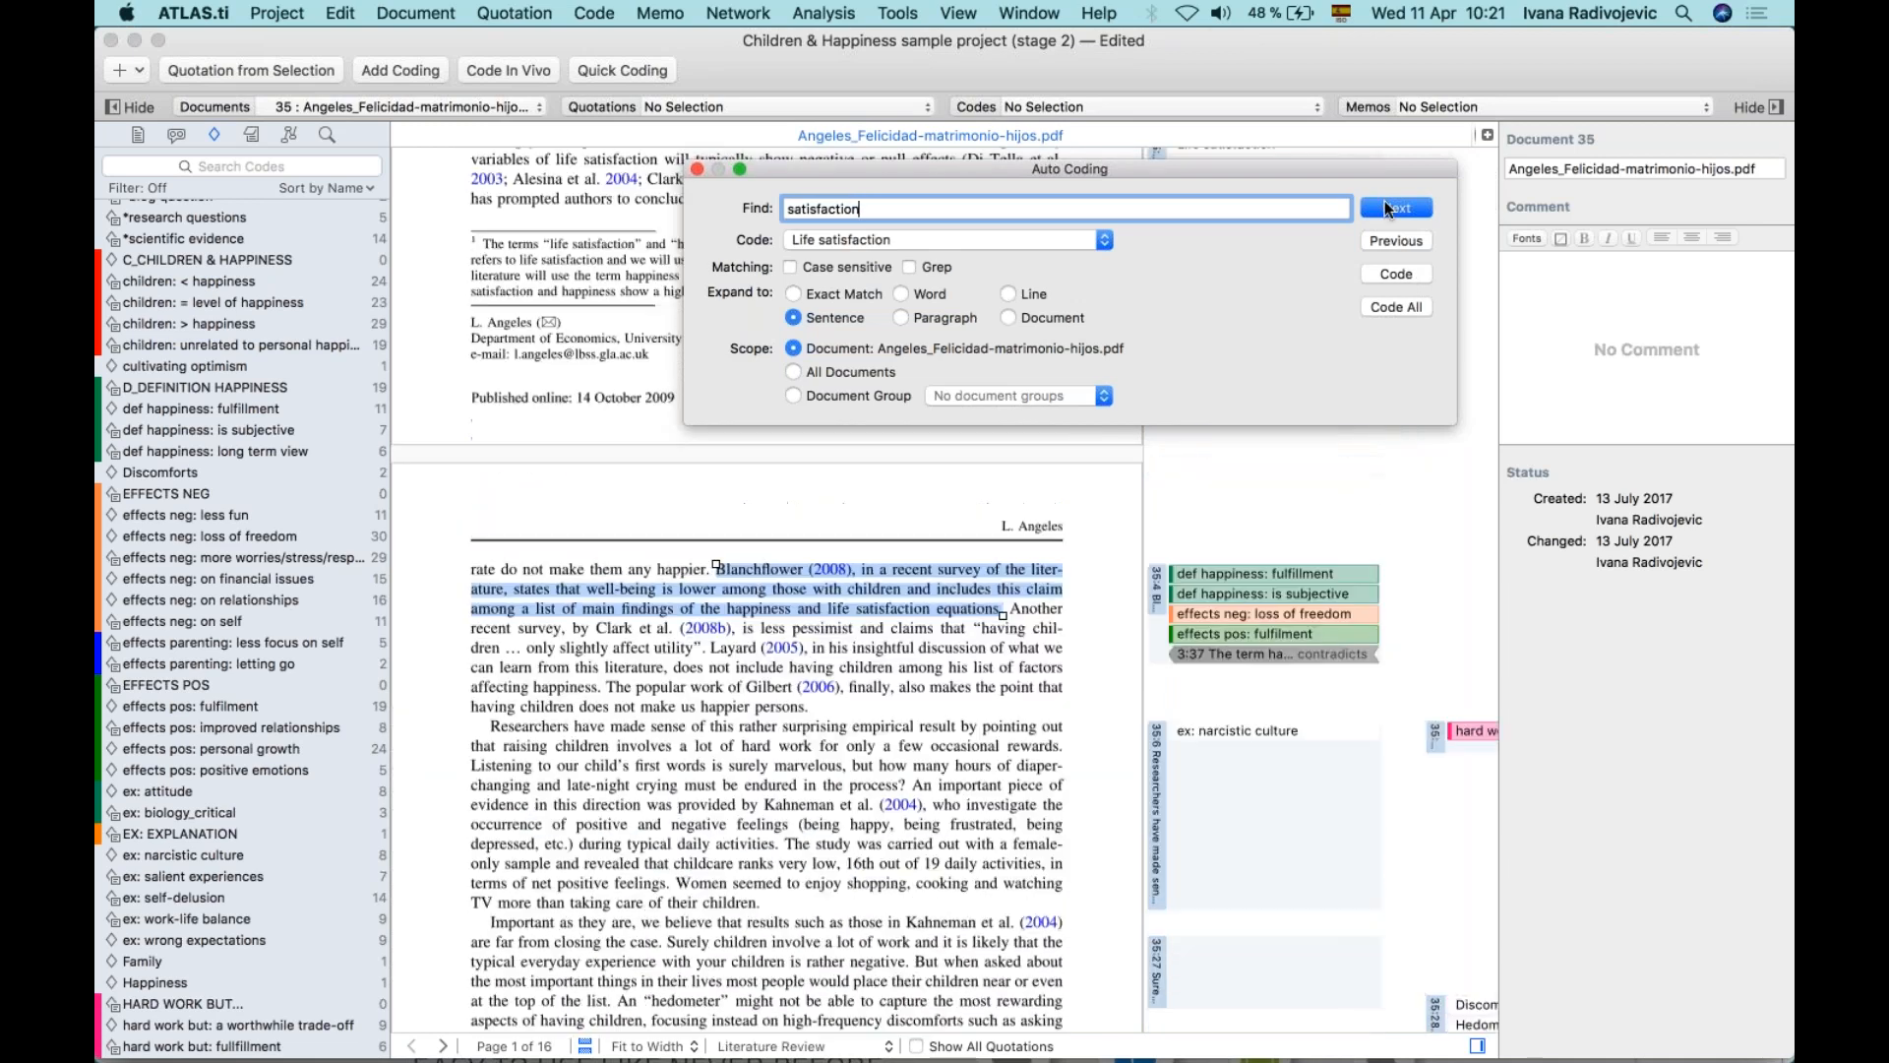
Apply Life satisfaction one by one to the "satisfaction" sentences on page 2, from the opening paragraph through the Literature Review.
click(1391, 277)
click(1392, 275)
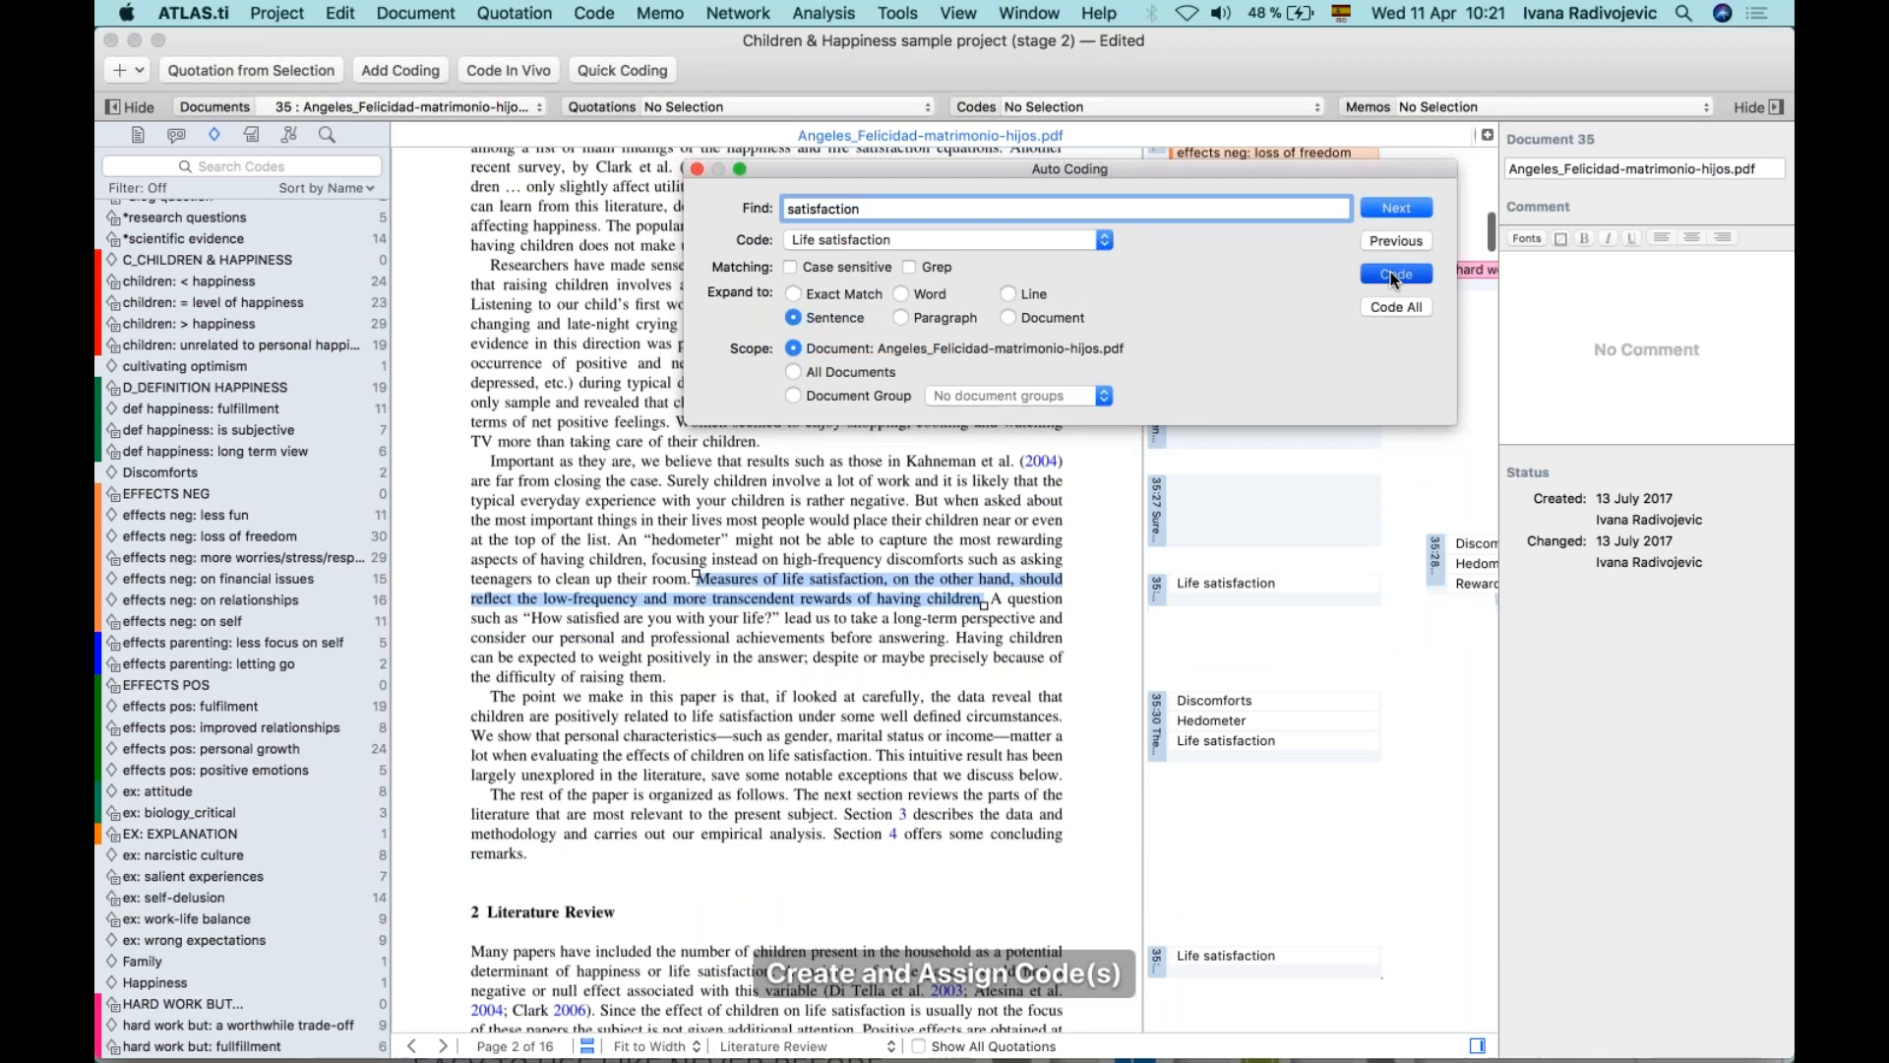
click(1393, 275)
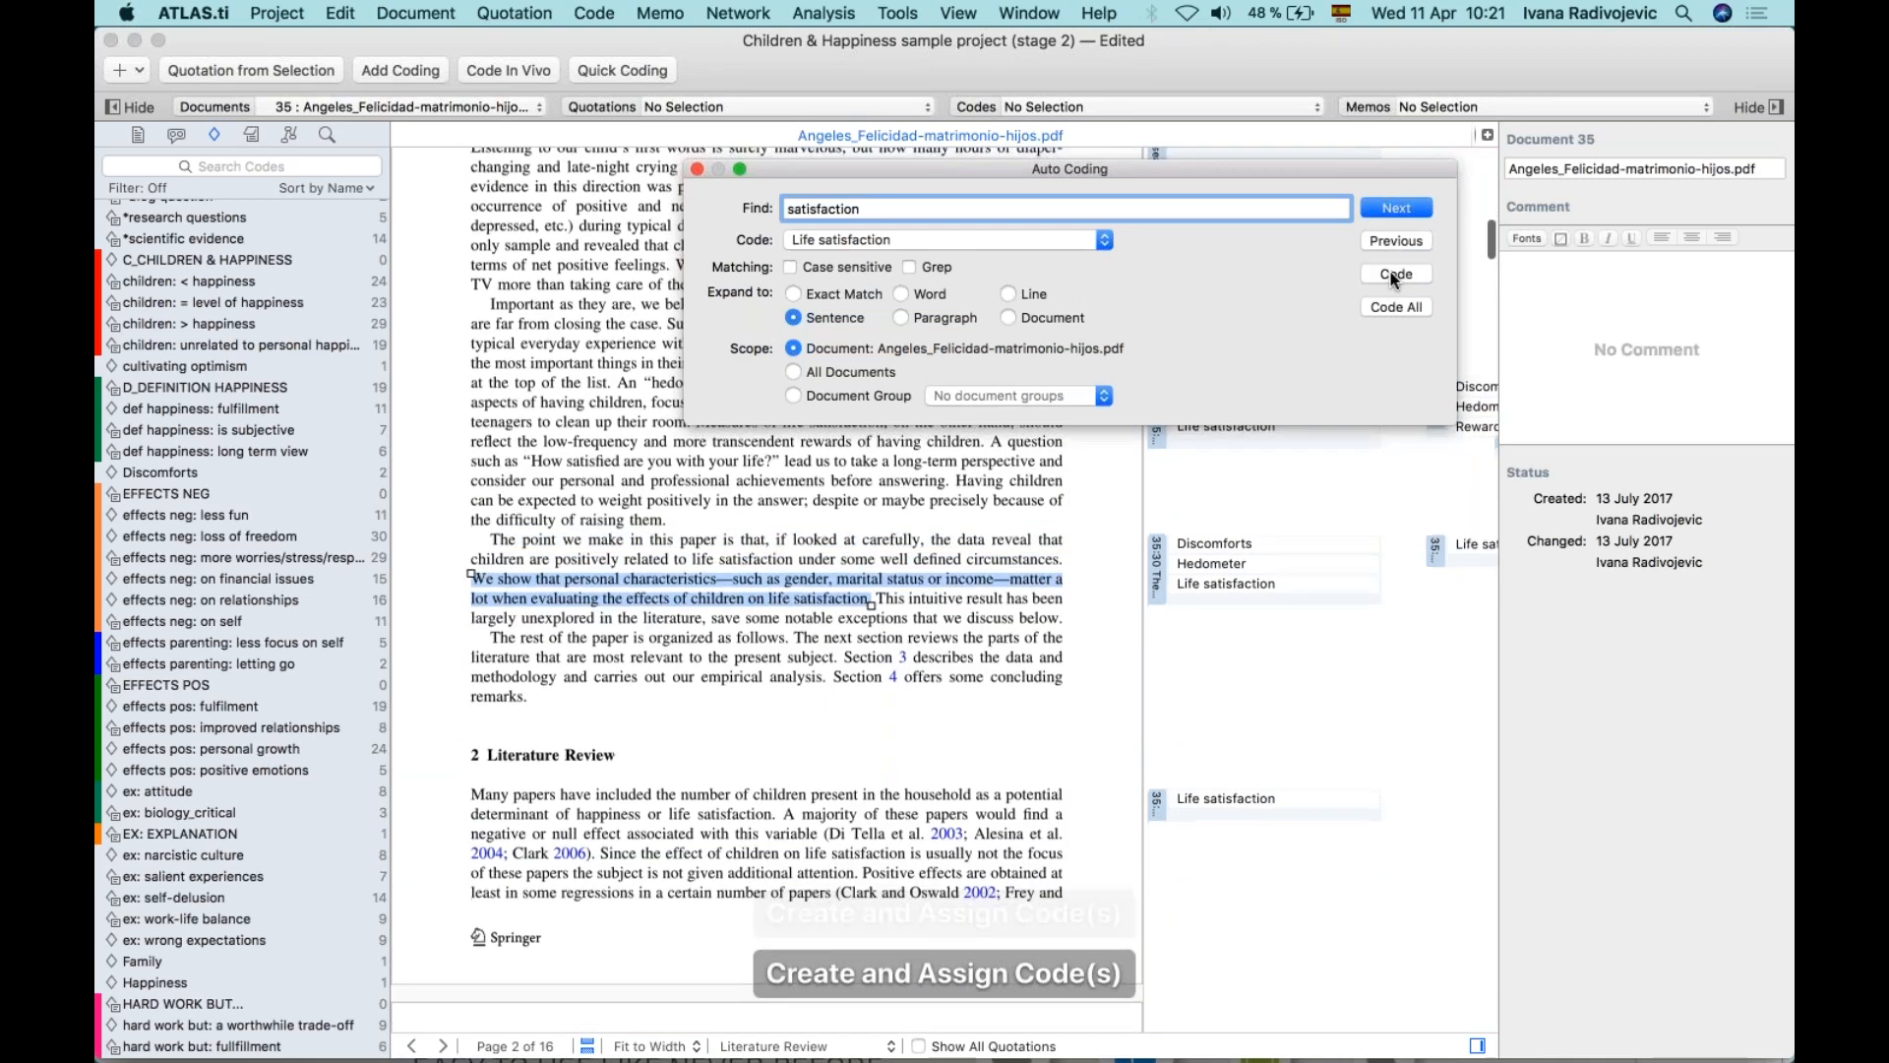
click(1393, 275)
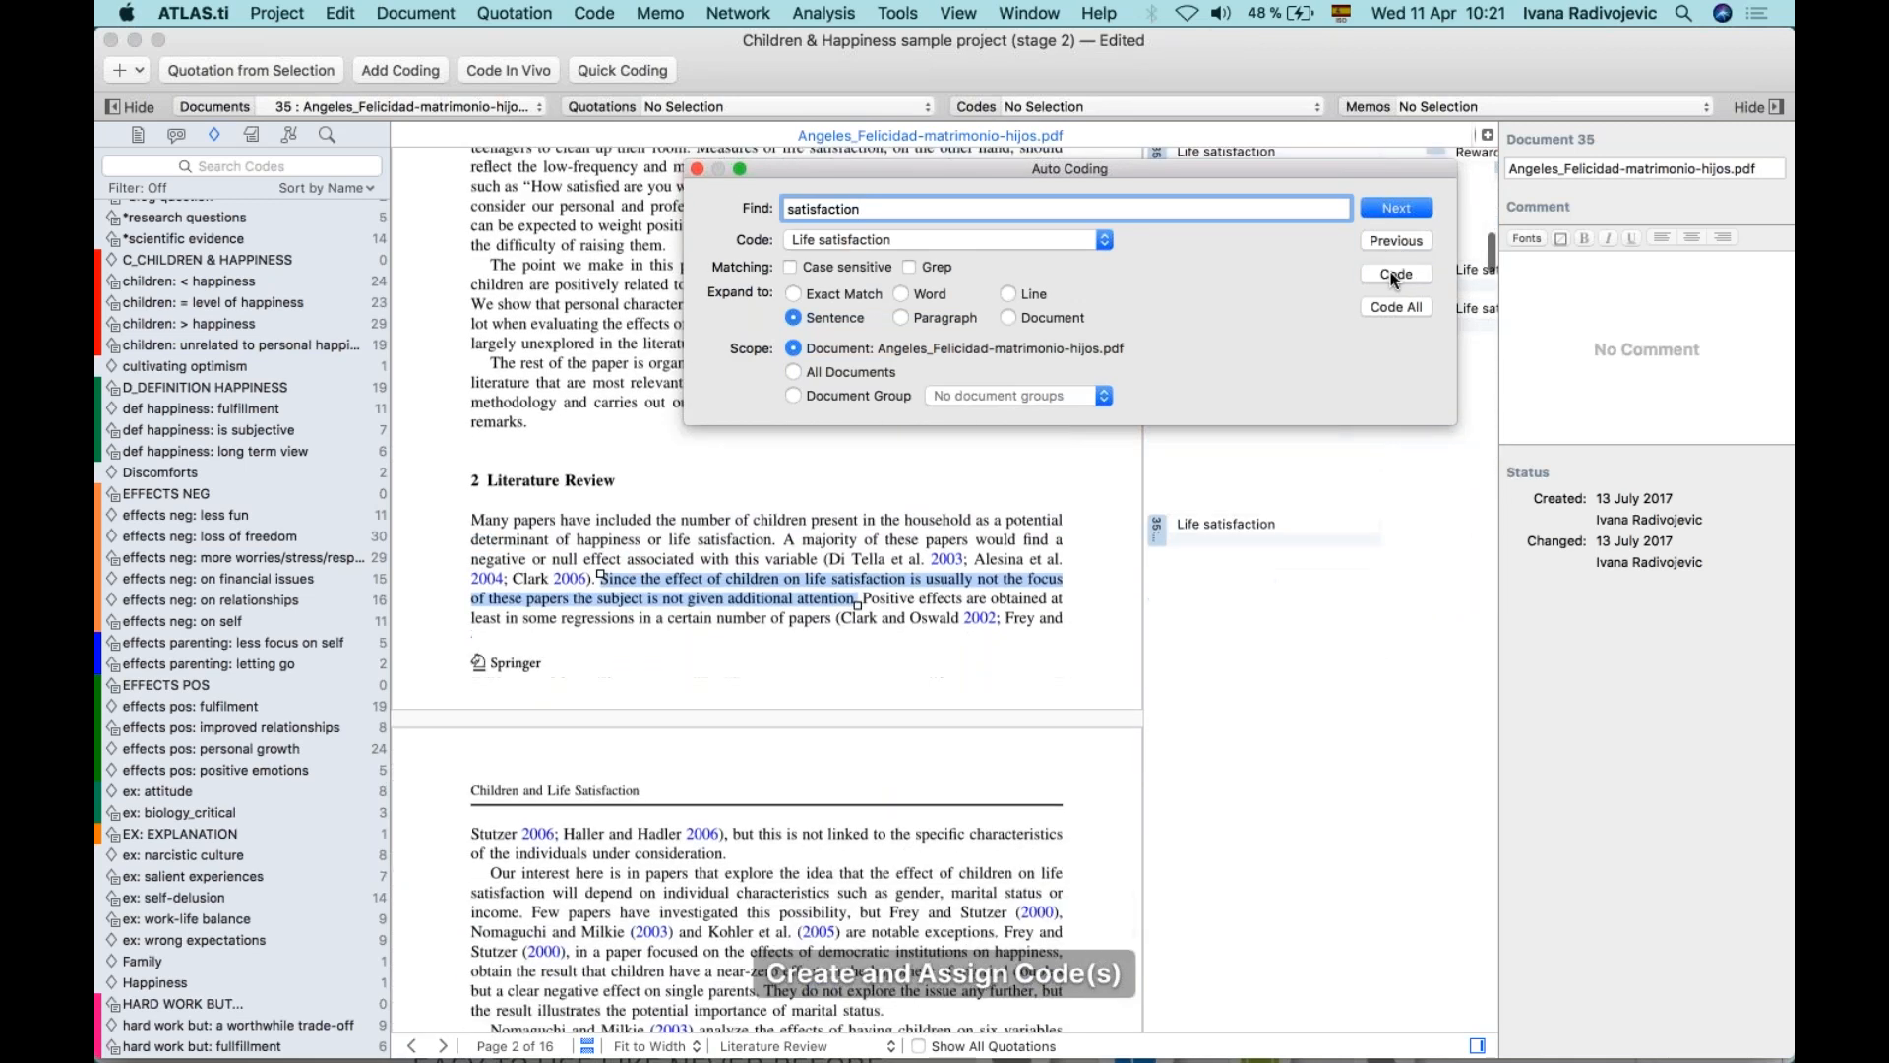
click(1393, 276)
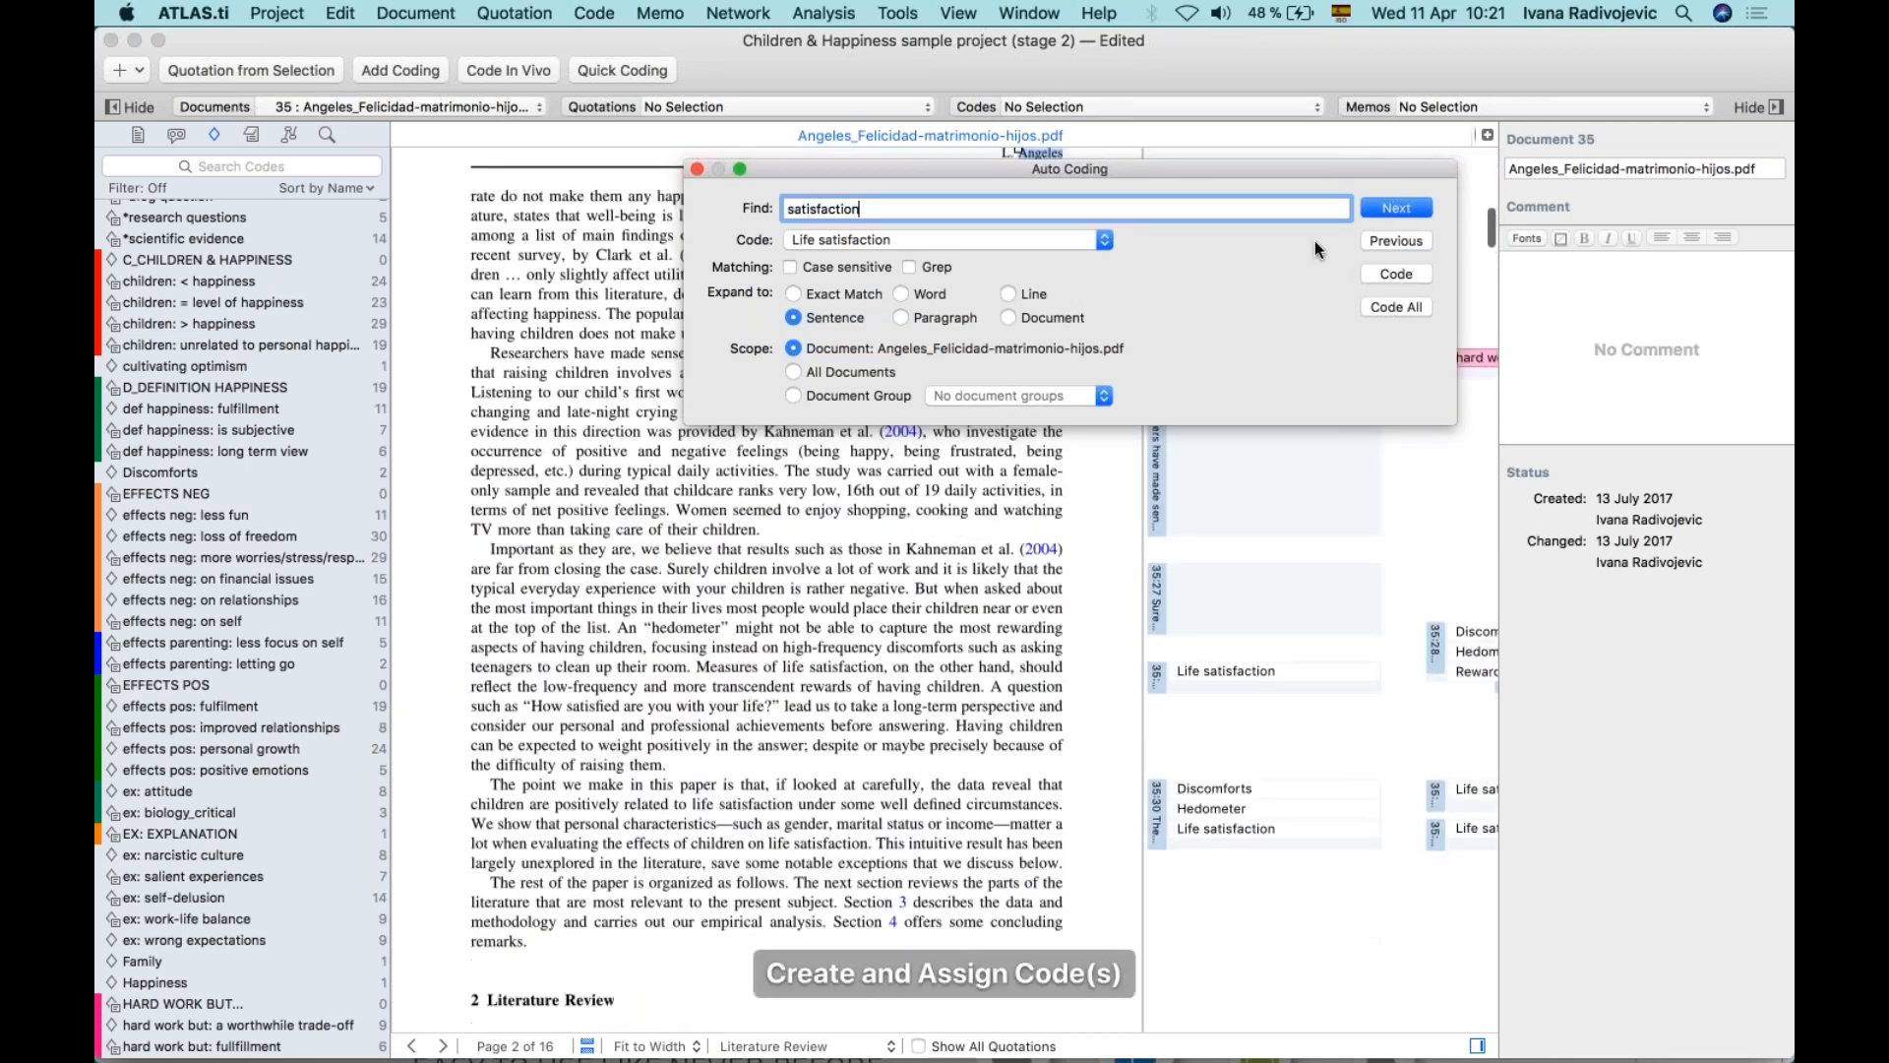
Code the next match on page 3, apply Life satisfaction to all remaining "satisfaction" sentences in document 35 and close Auto Coding.
drag(1163, 164, 1136, 274)
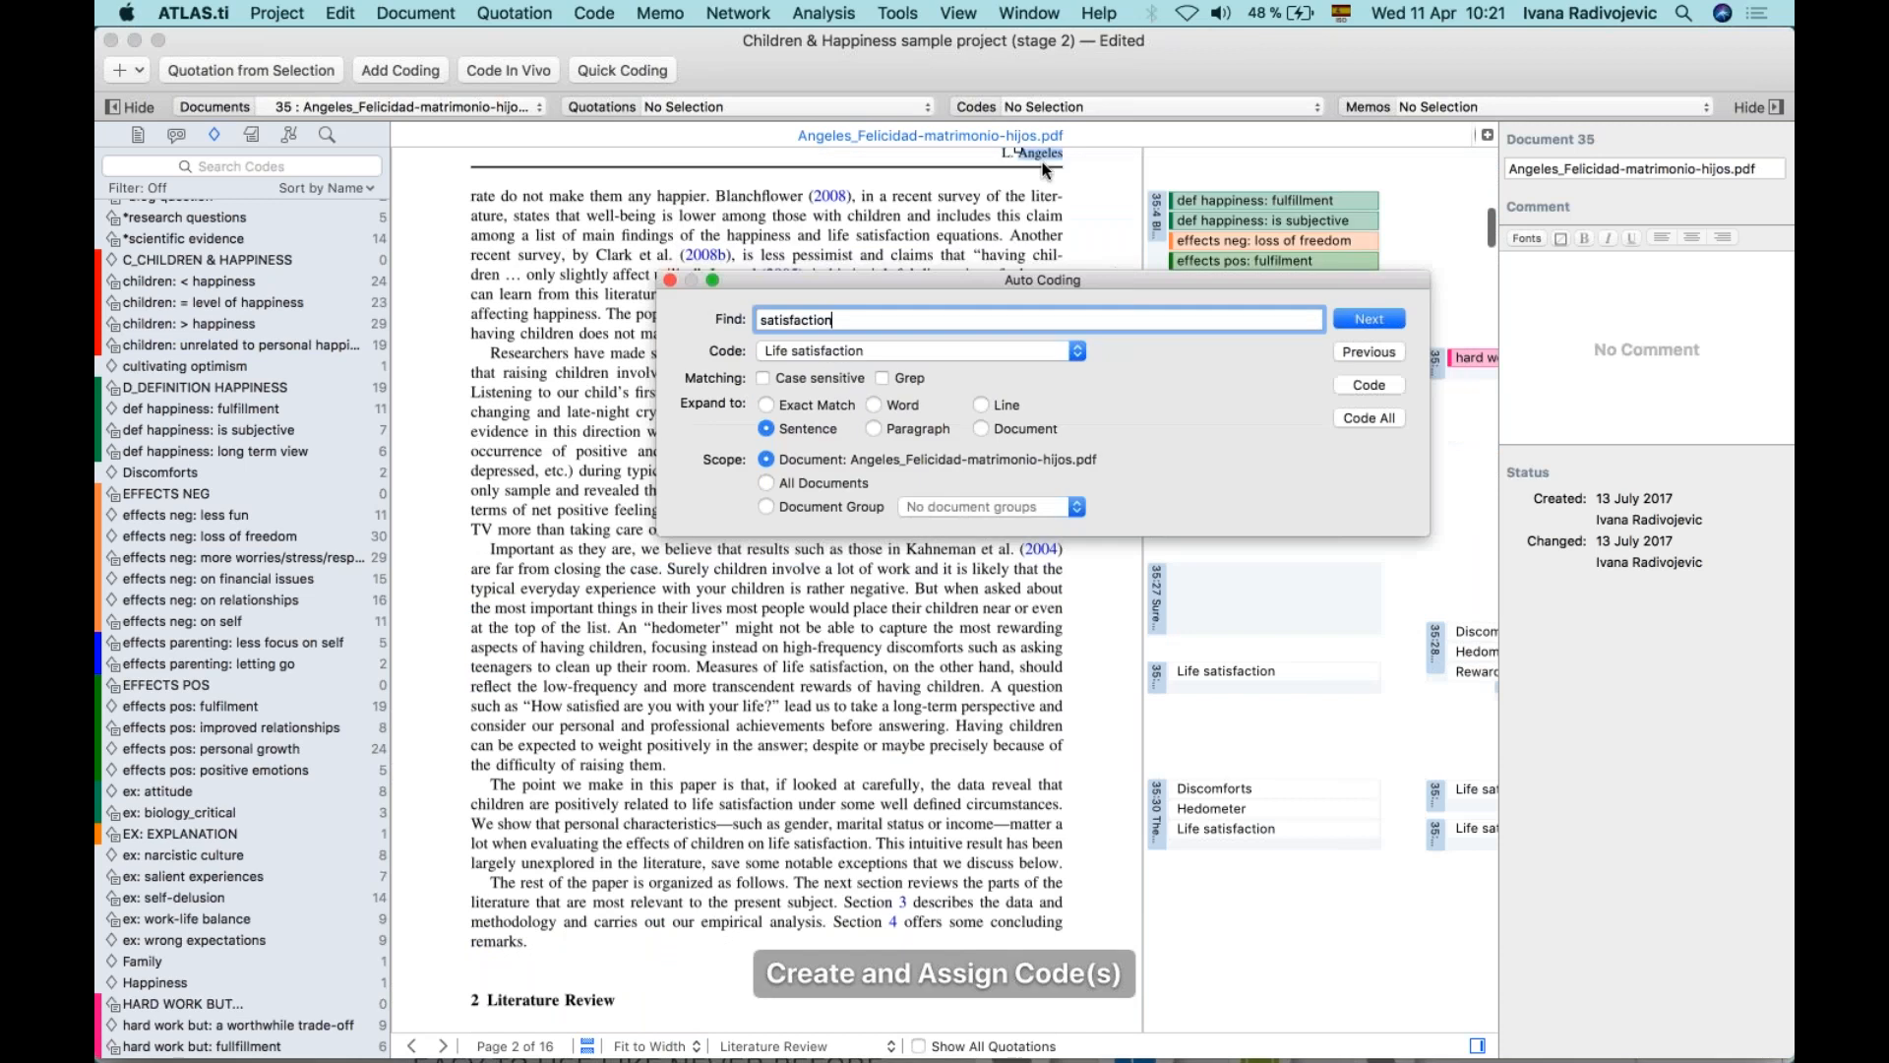
click(1369, 319)
click(1349, 382)
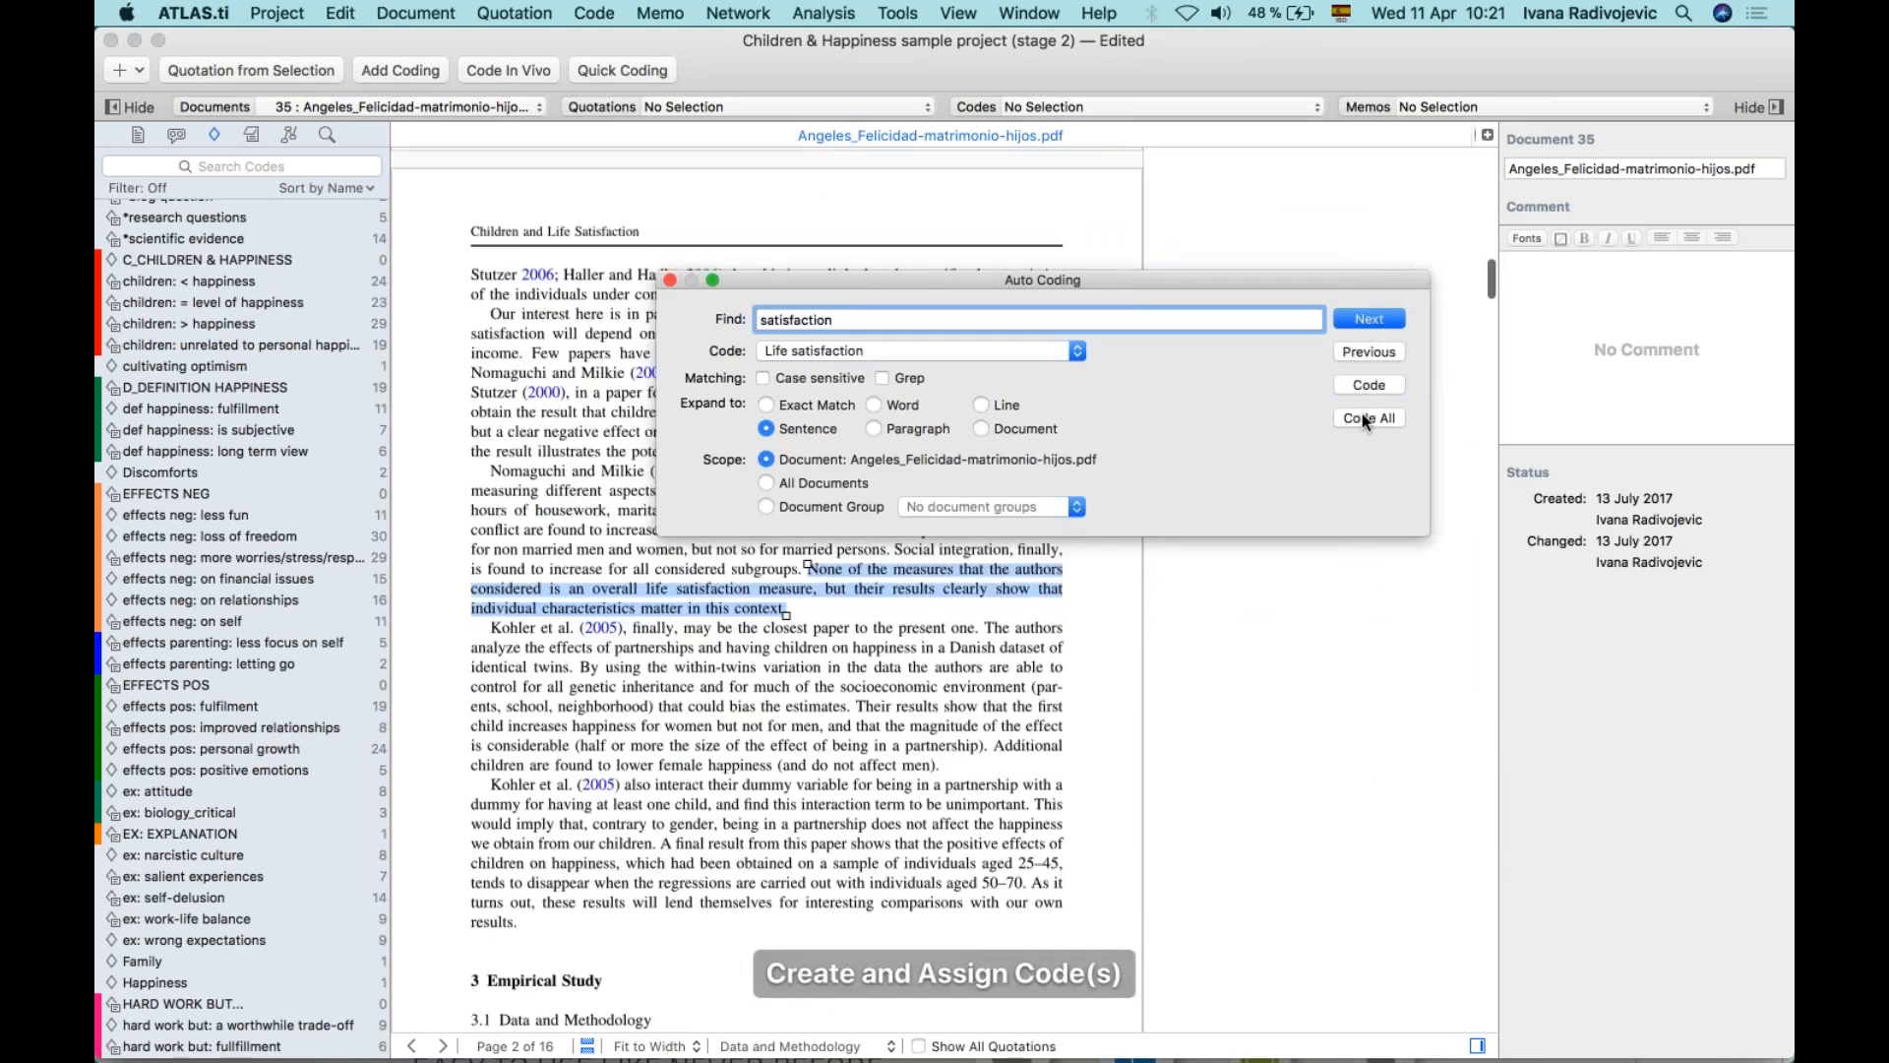
click(1374, 417)
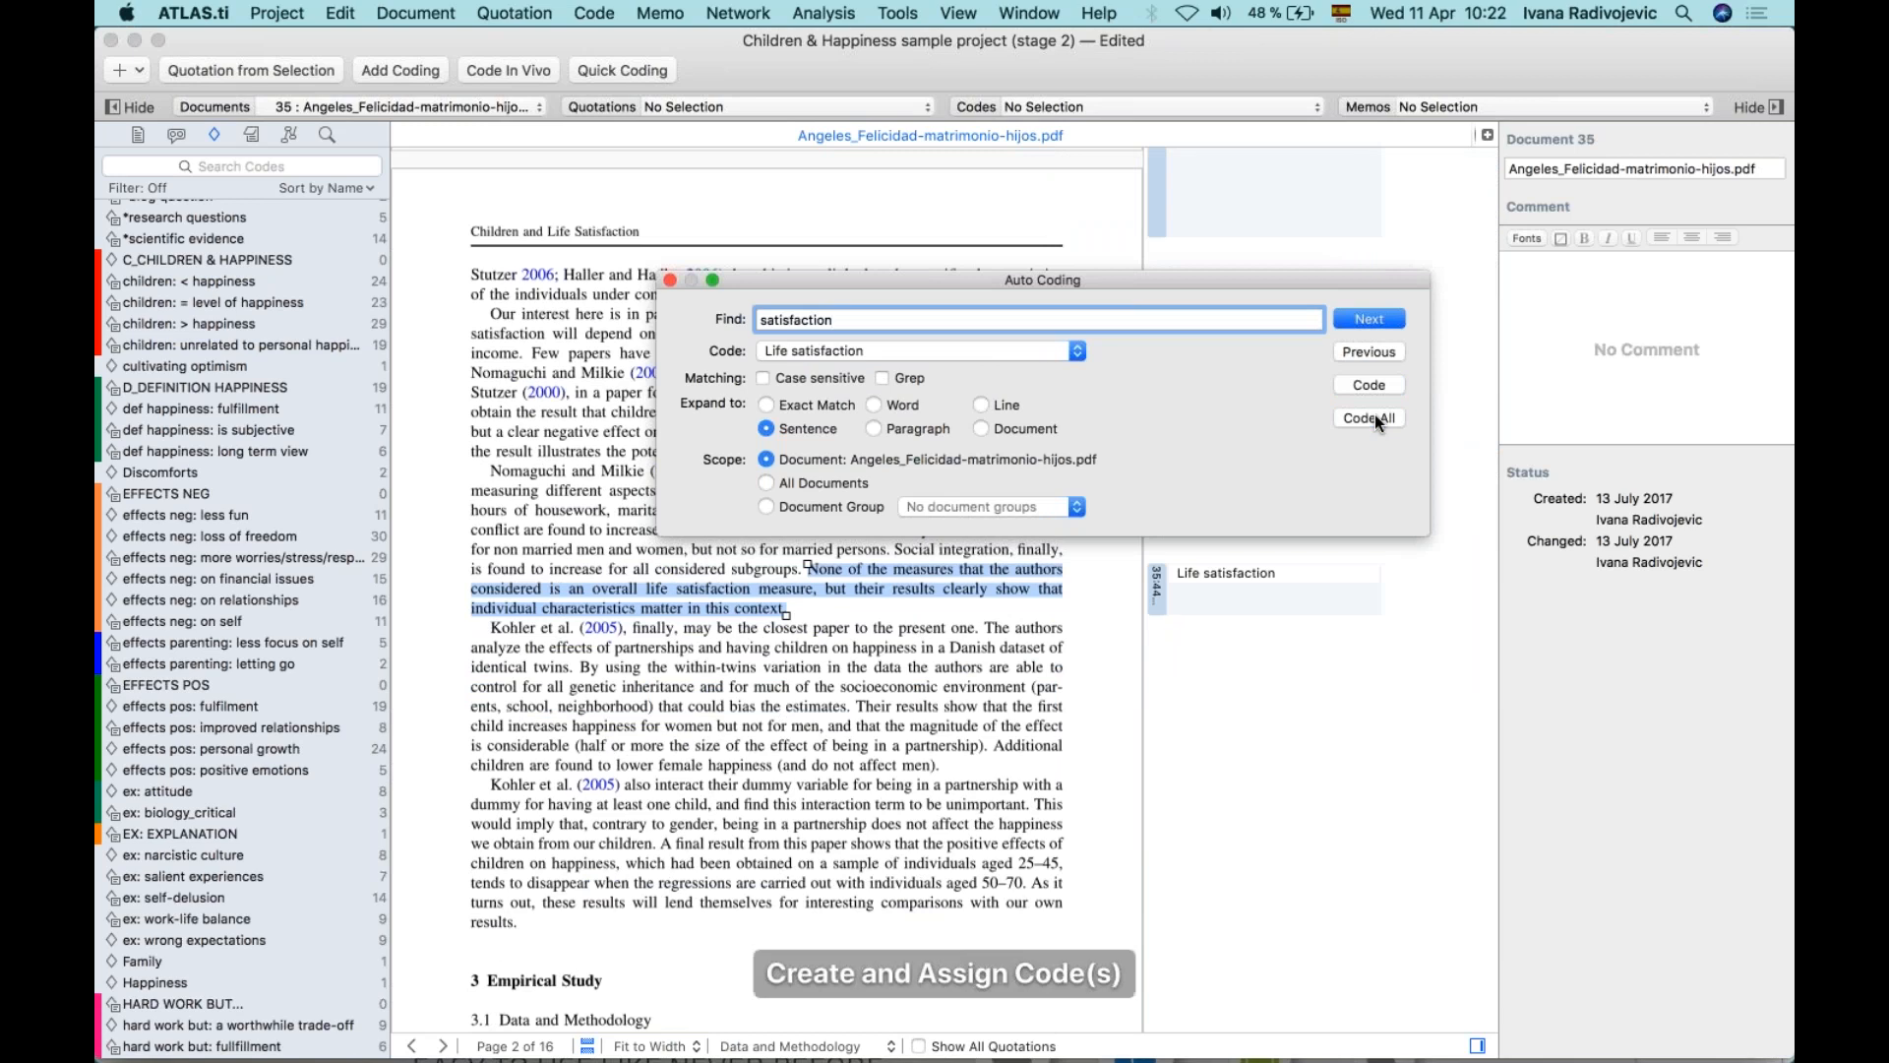
click(671, 281)
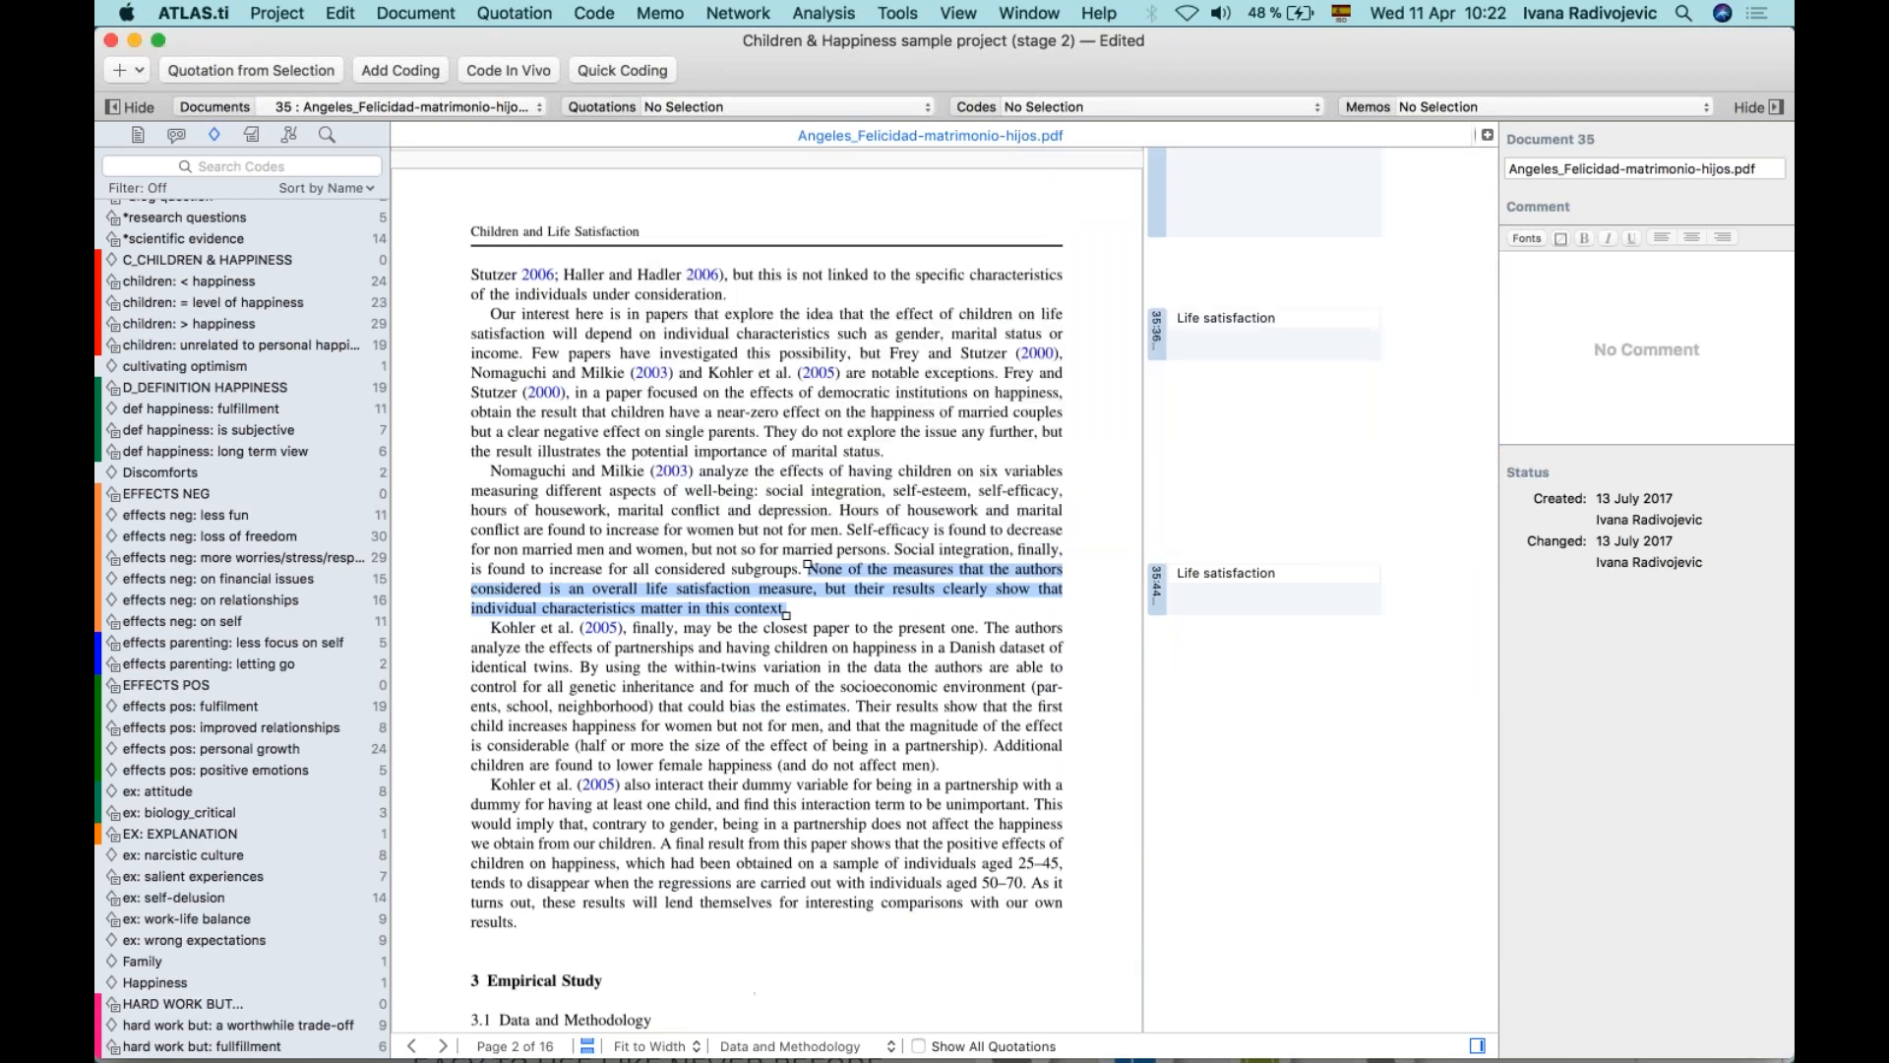
Review the auto-coded Life satisfaction quotations from the Empirical Study section through the Table 1 column headings.
scroll(1178, 616, down, 10)
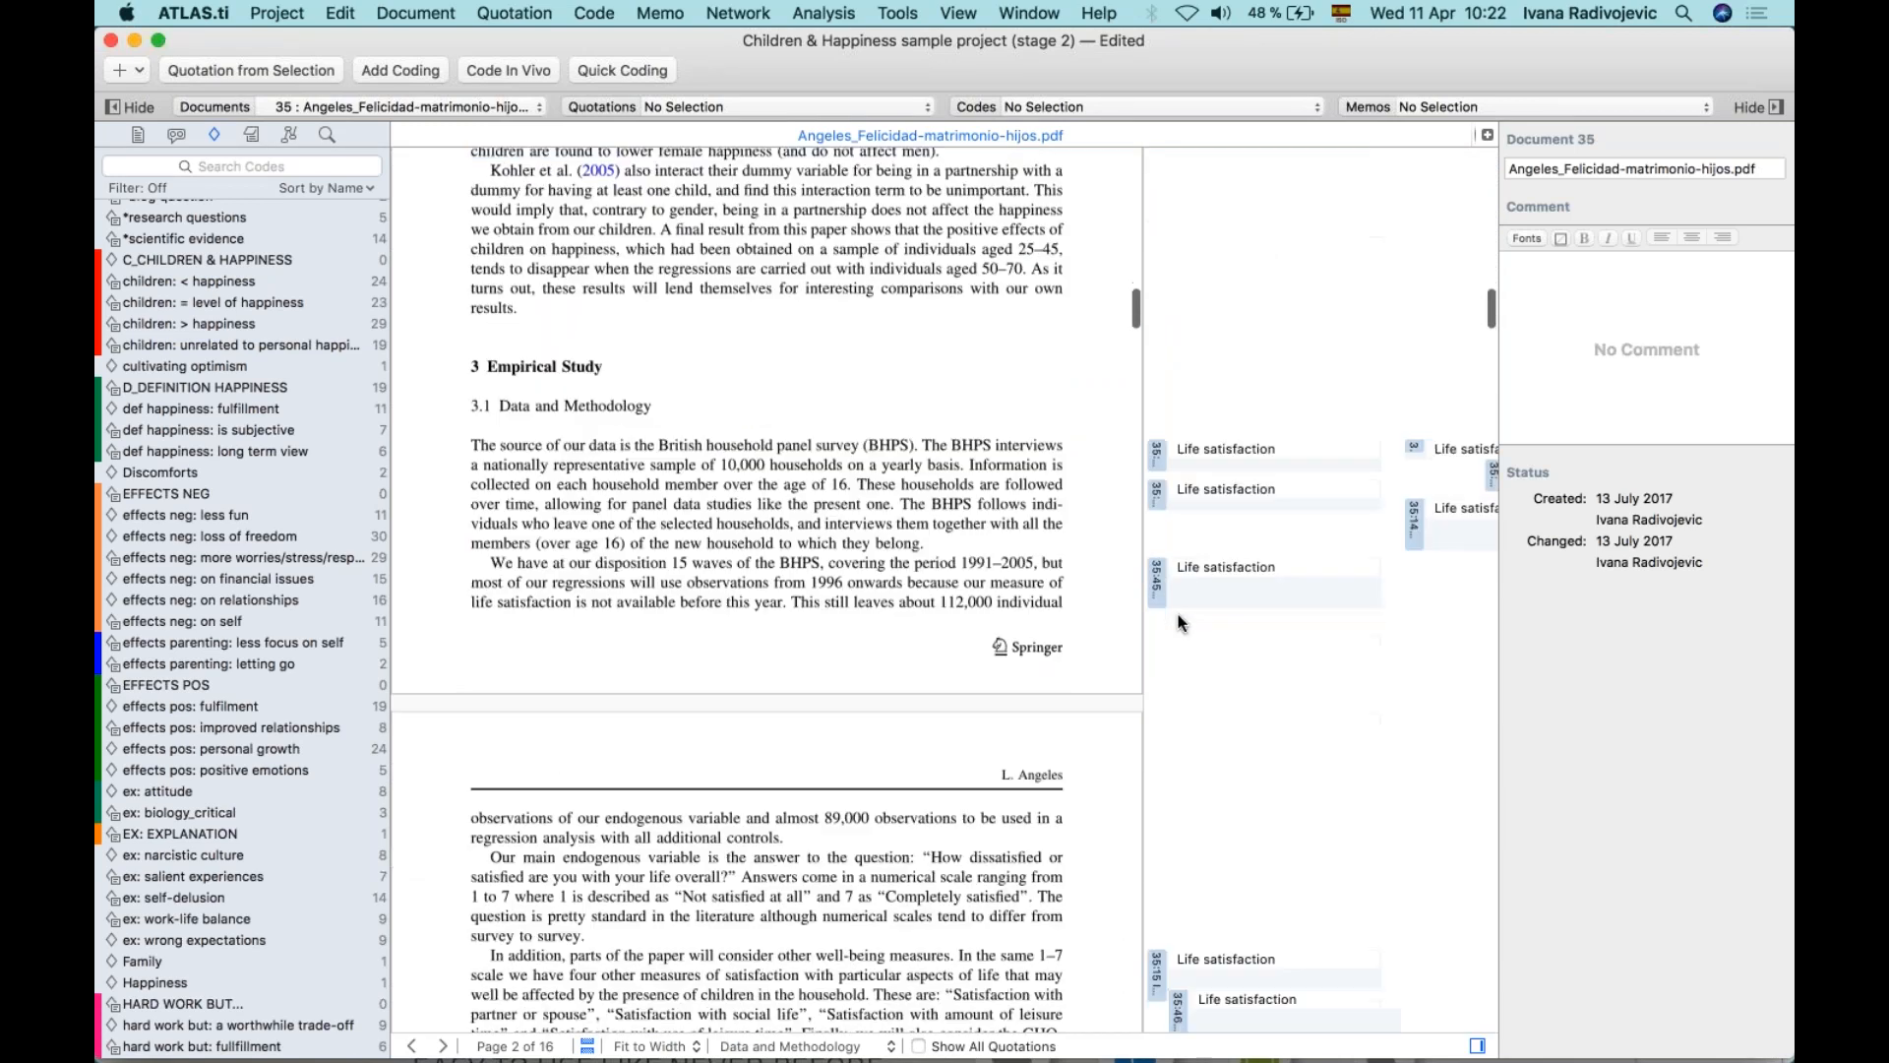
click(1156, 482)
scroll(1157, 623, down, 8)
click(1177, 517)
click(1157, 746)
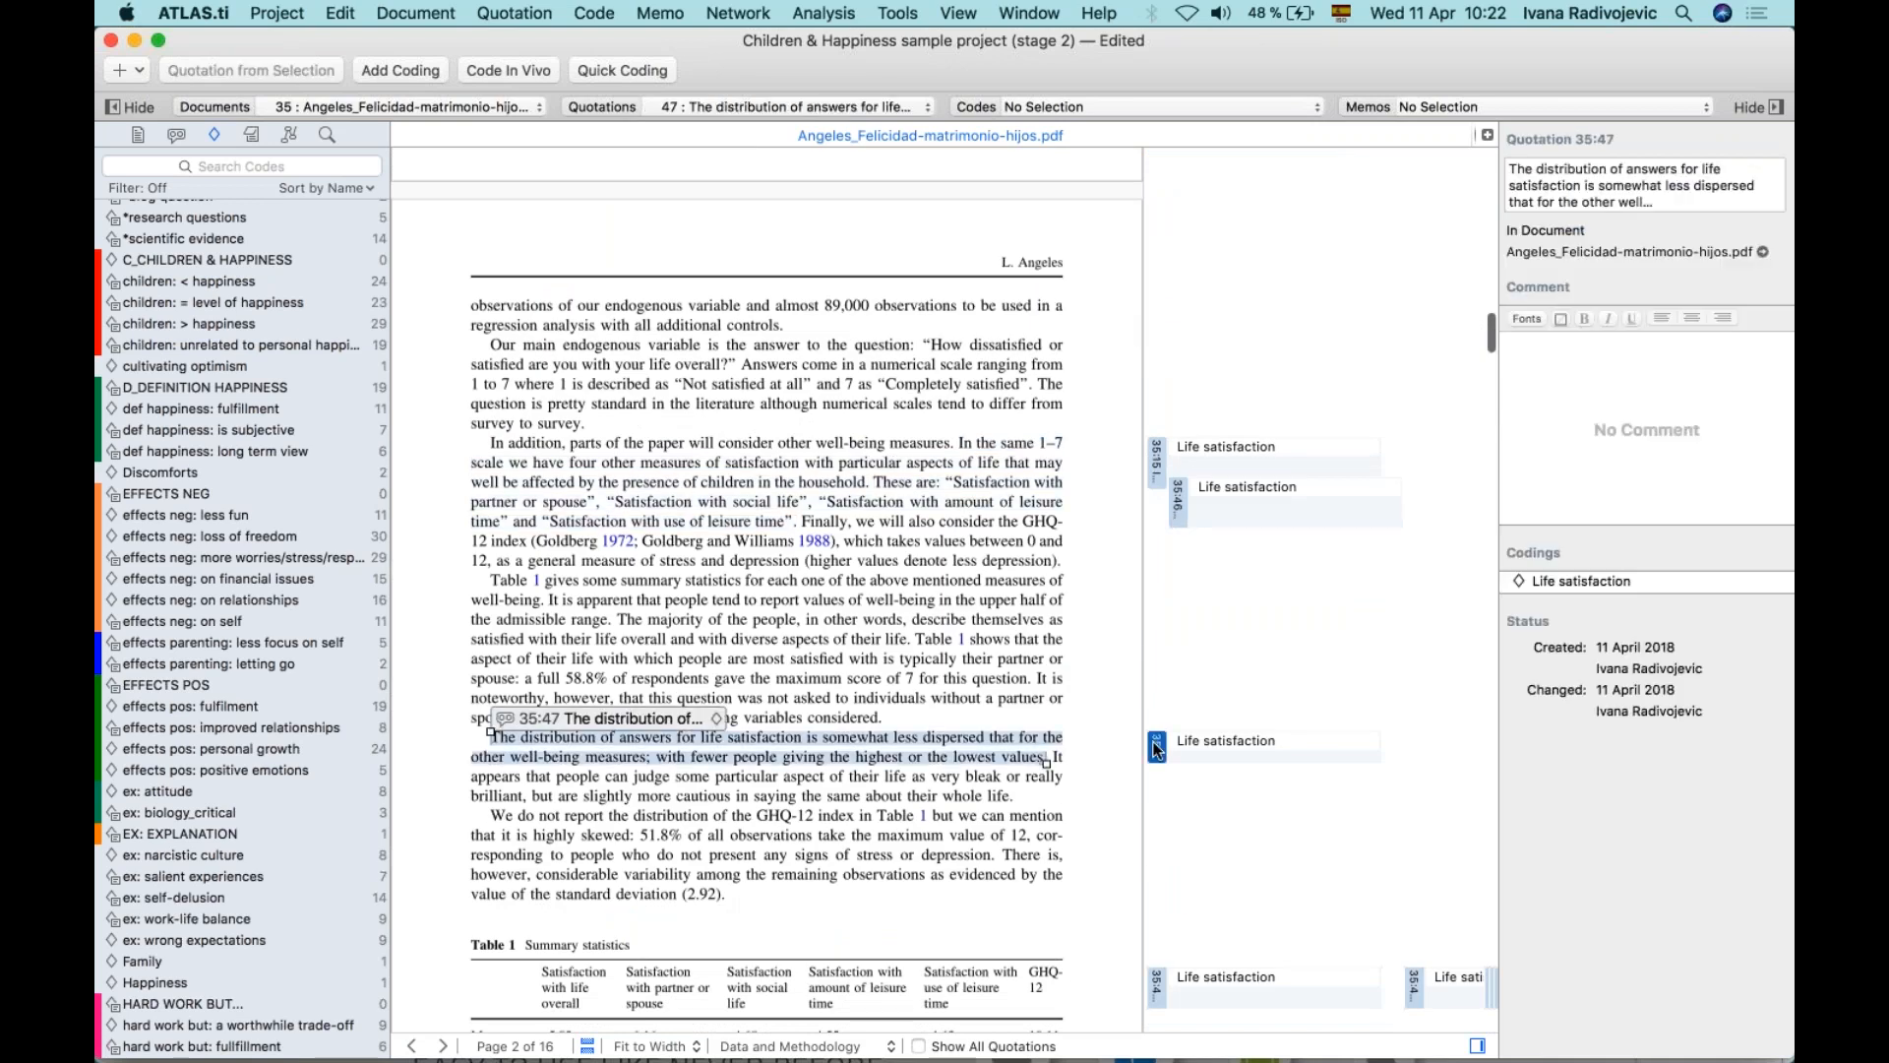
scroll(1158, 639, down, 5)
click(1157, 679)
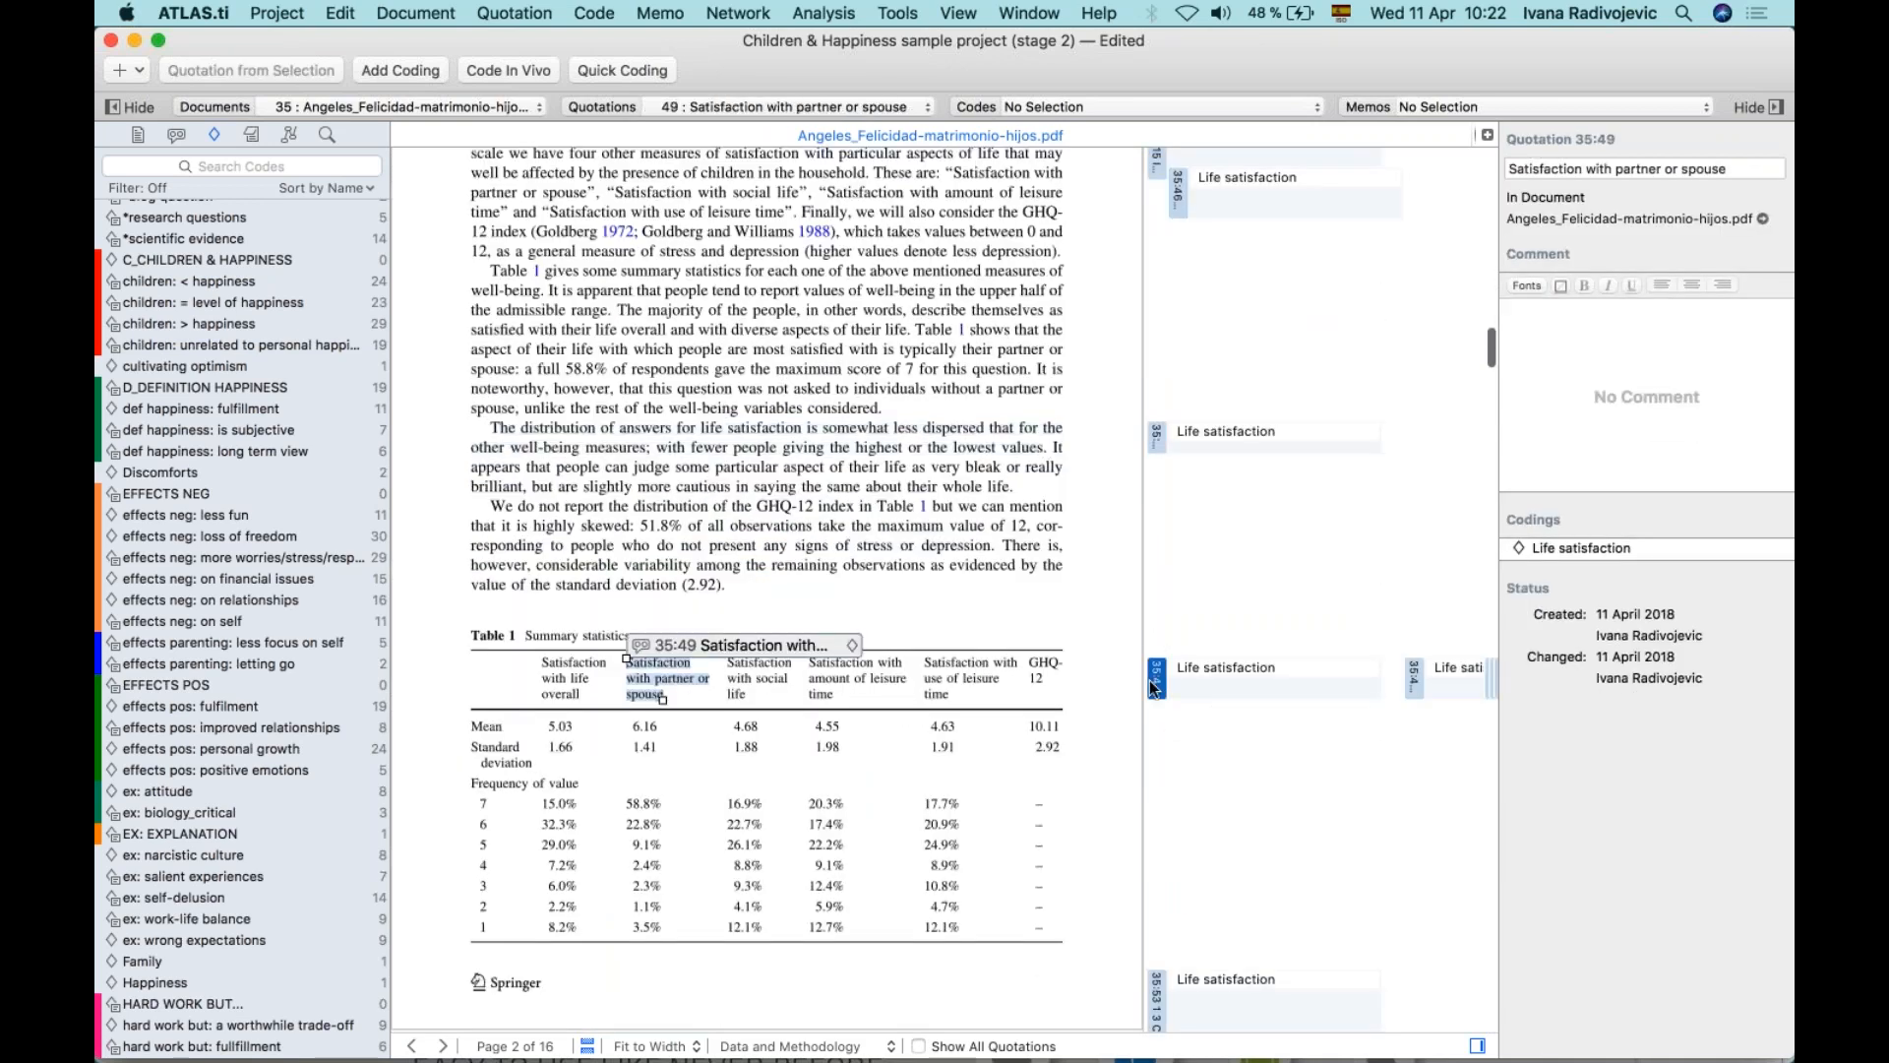
Delete auto-coded quotations on the Table 1 column headings, starting with "Satisfaction with partner or spouse" and "Satisfaction with life overall".
scroll(1163, 780, down, 3)
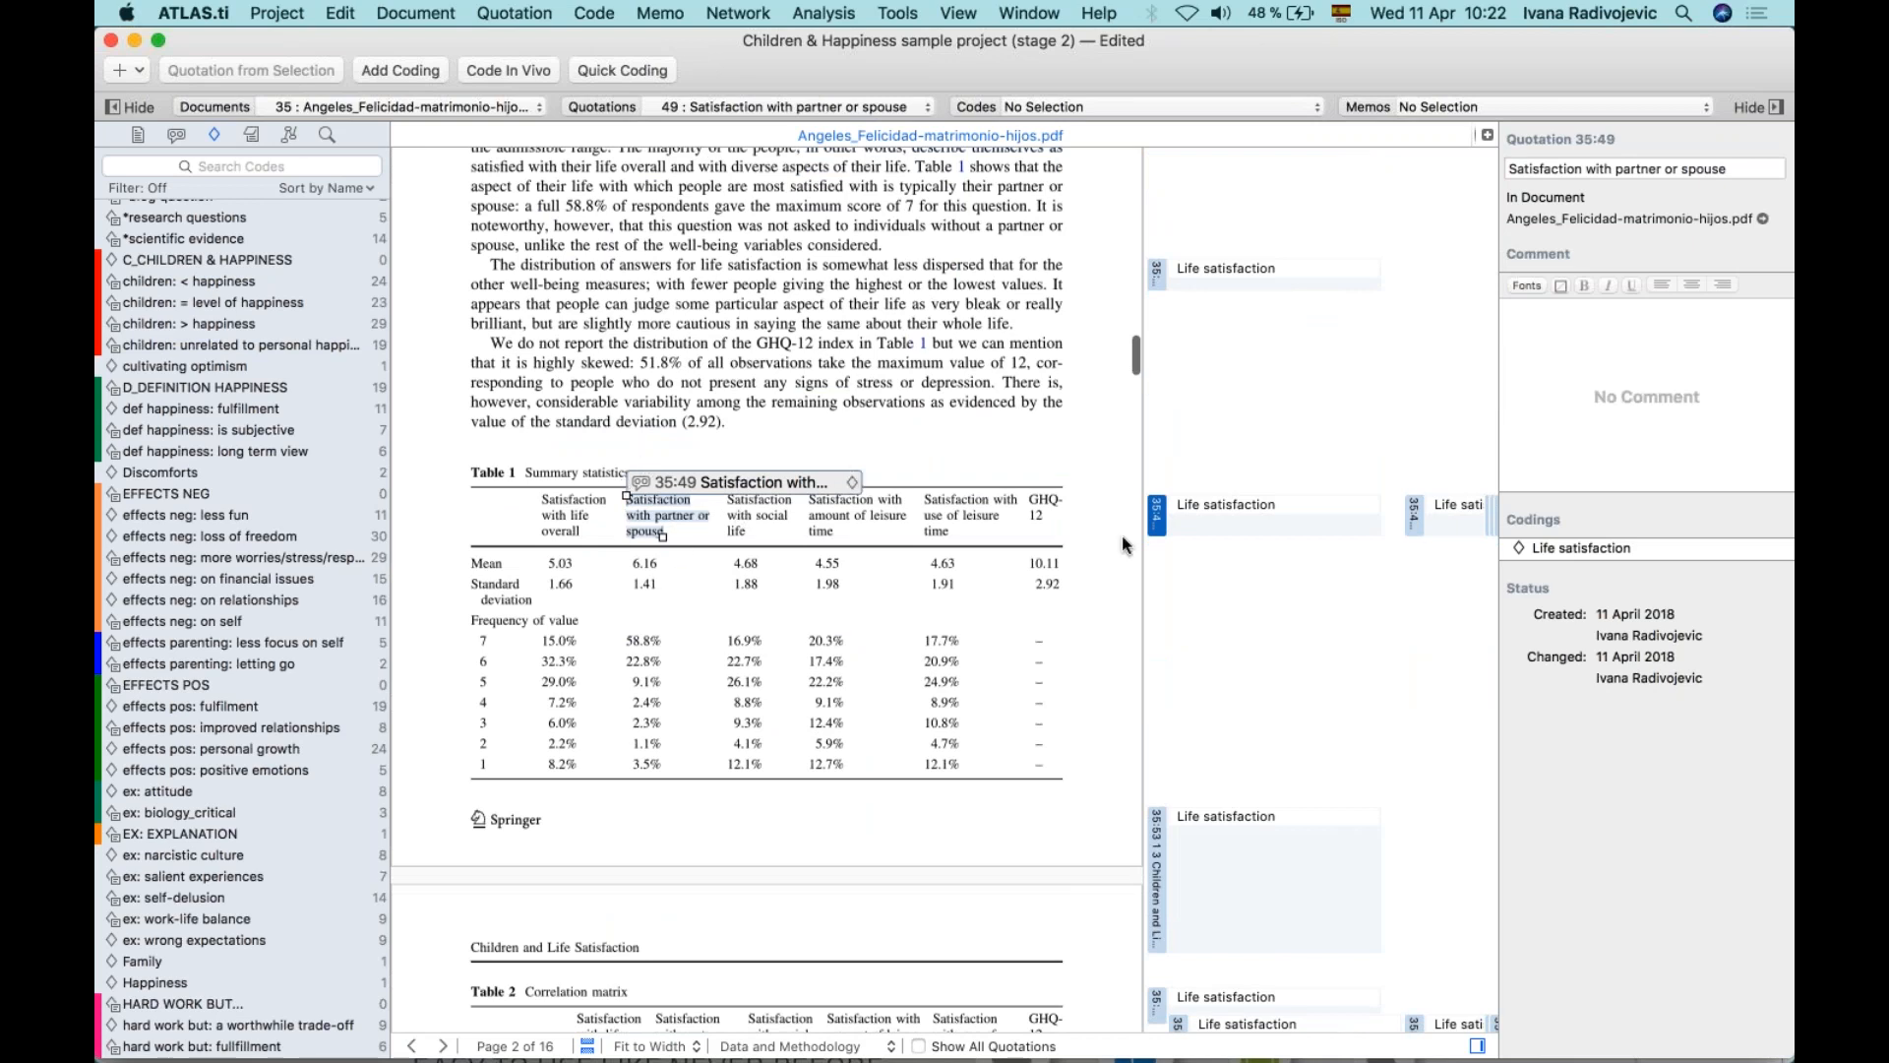
right_click(1157, 531)
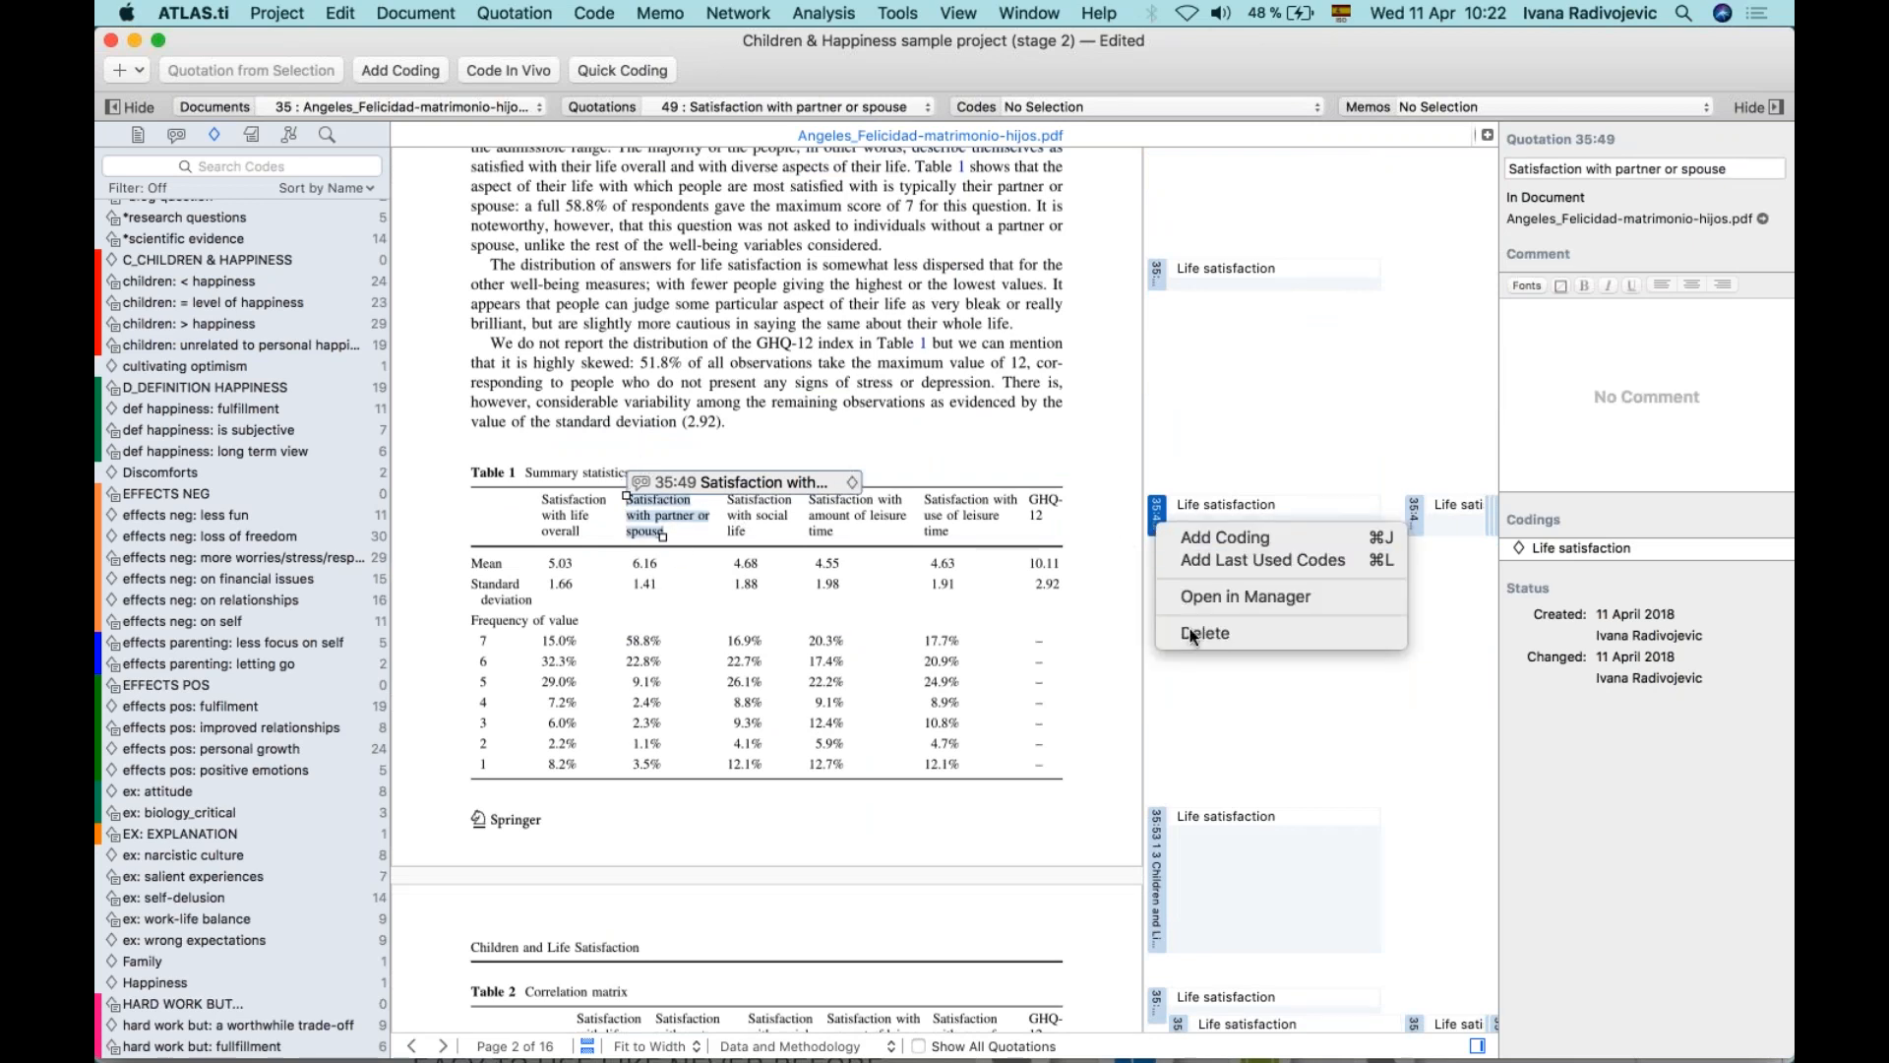
click(1179, 628)
right_click(1154, 520)
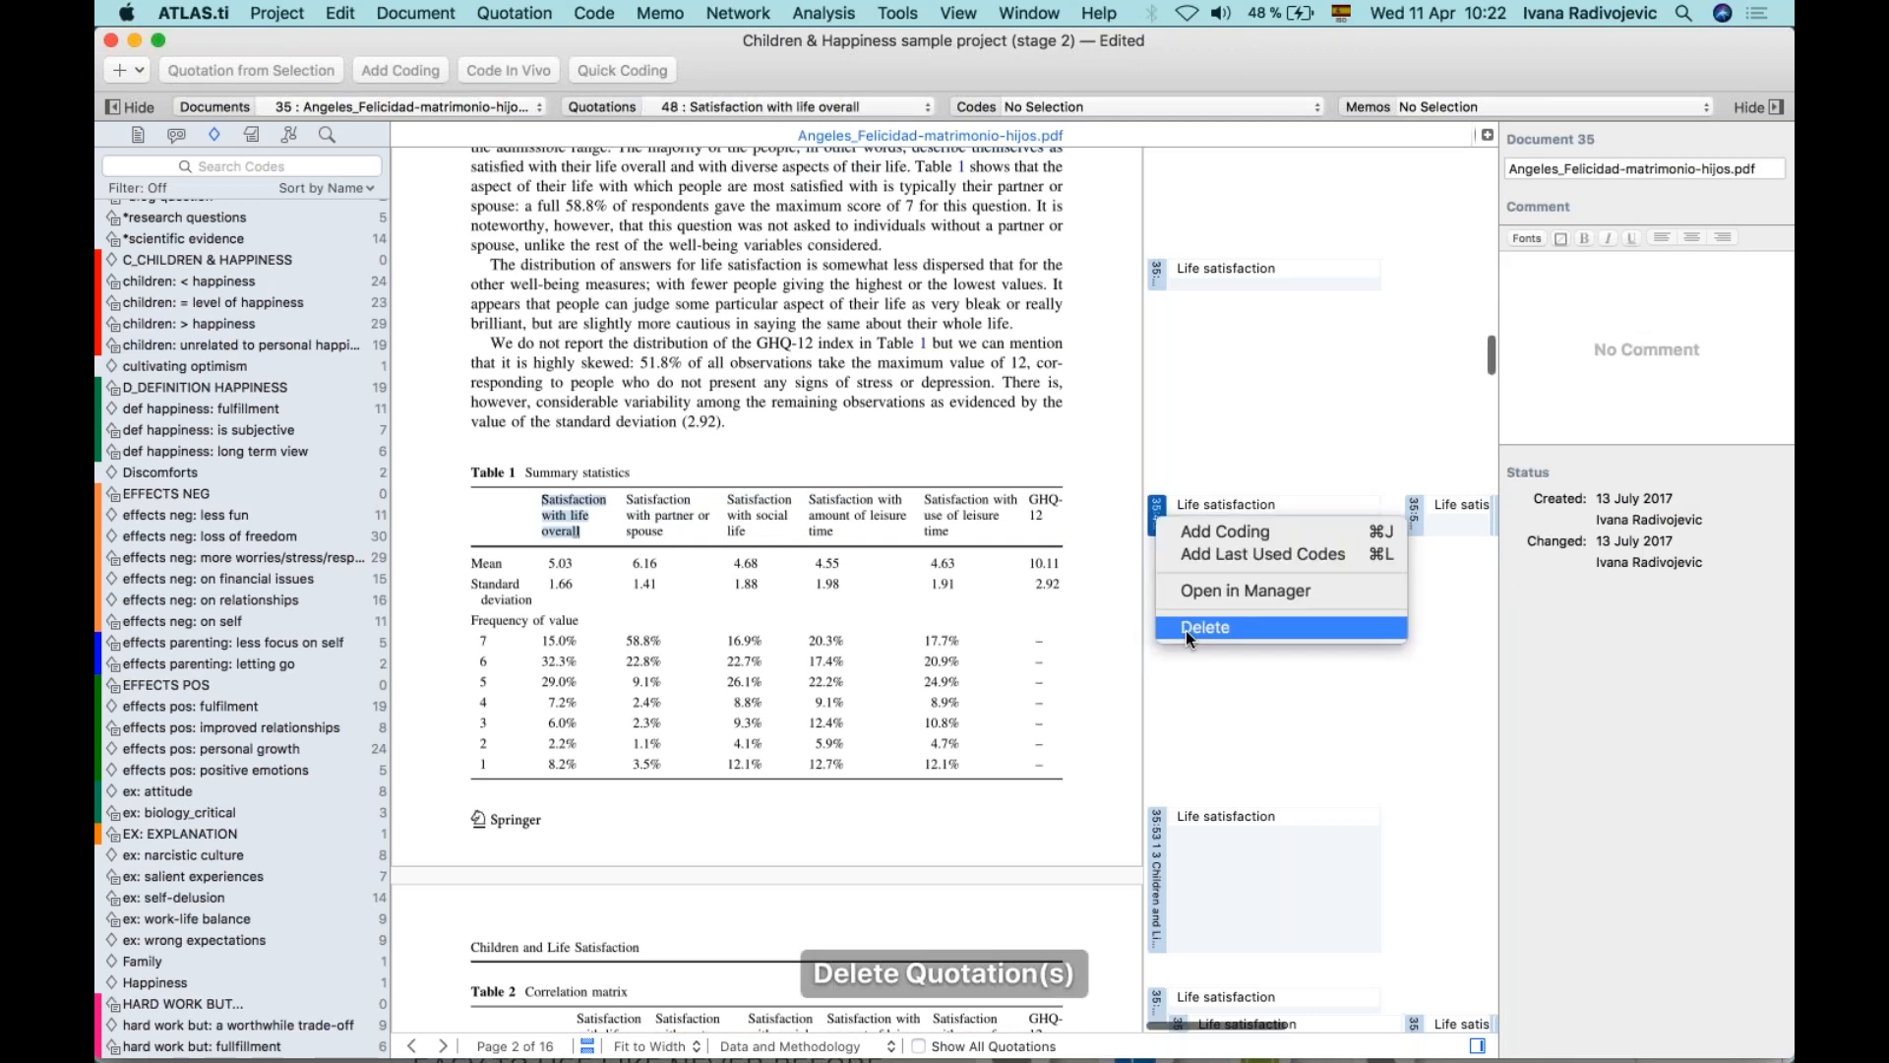
click(1187, 635)
right_click(1151, 523)
key(Escape)
right_click(1154, 515)
click(1179, 616)
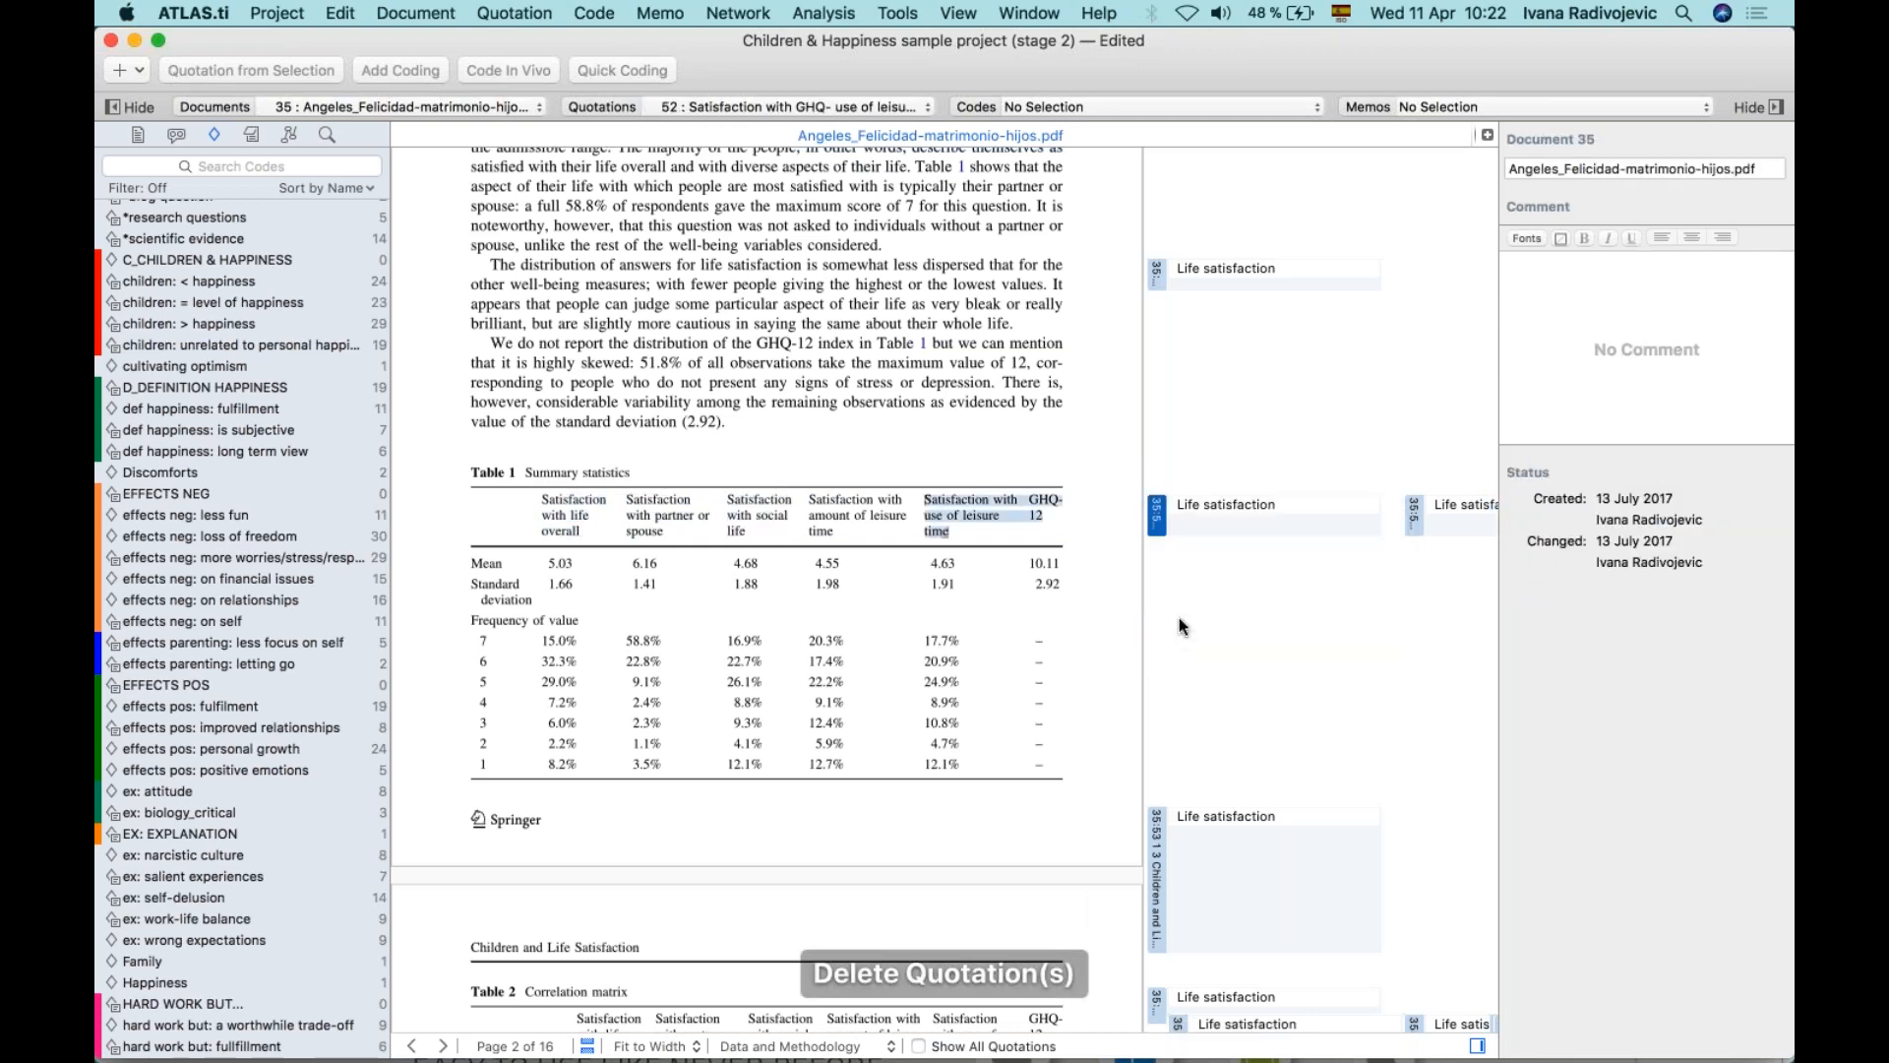
right_click(1157, 535)
click(1182, 622)
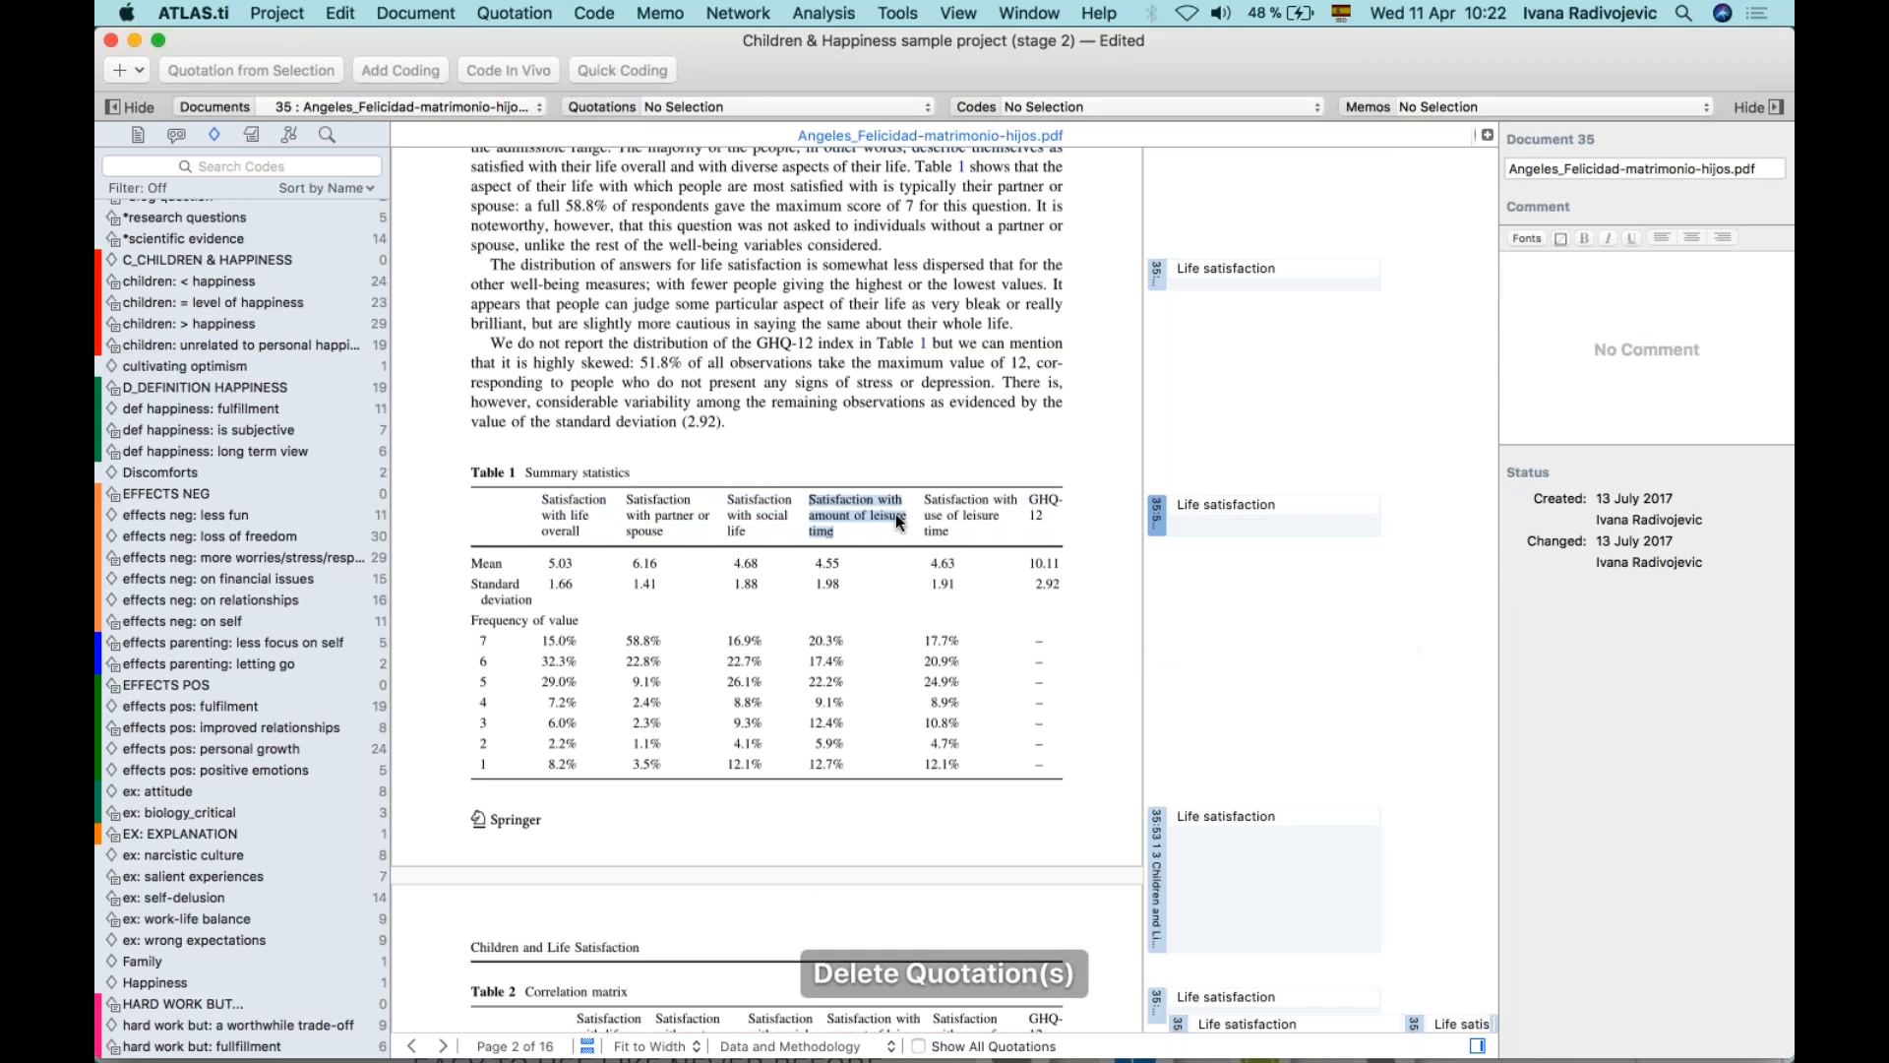
Rename document 35, keeping the author's surname and replacing the rest with "(Children and Life Satisfaction)".
scroll(1216, 557, down, 15)
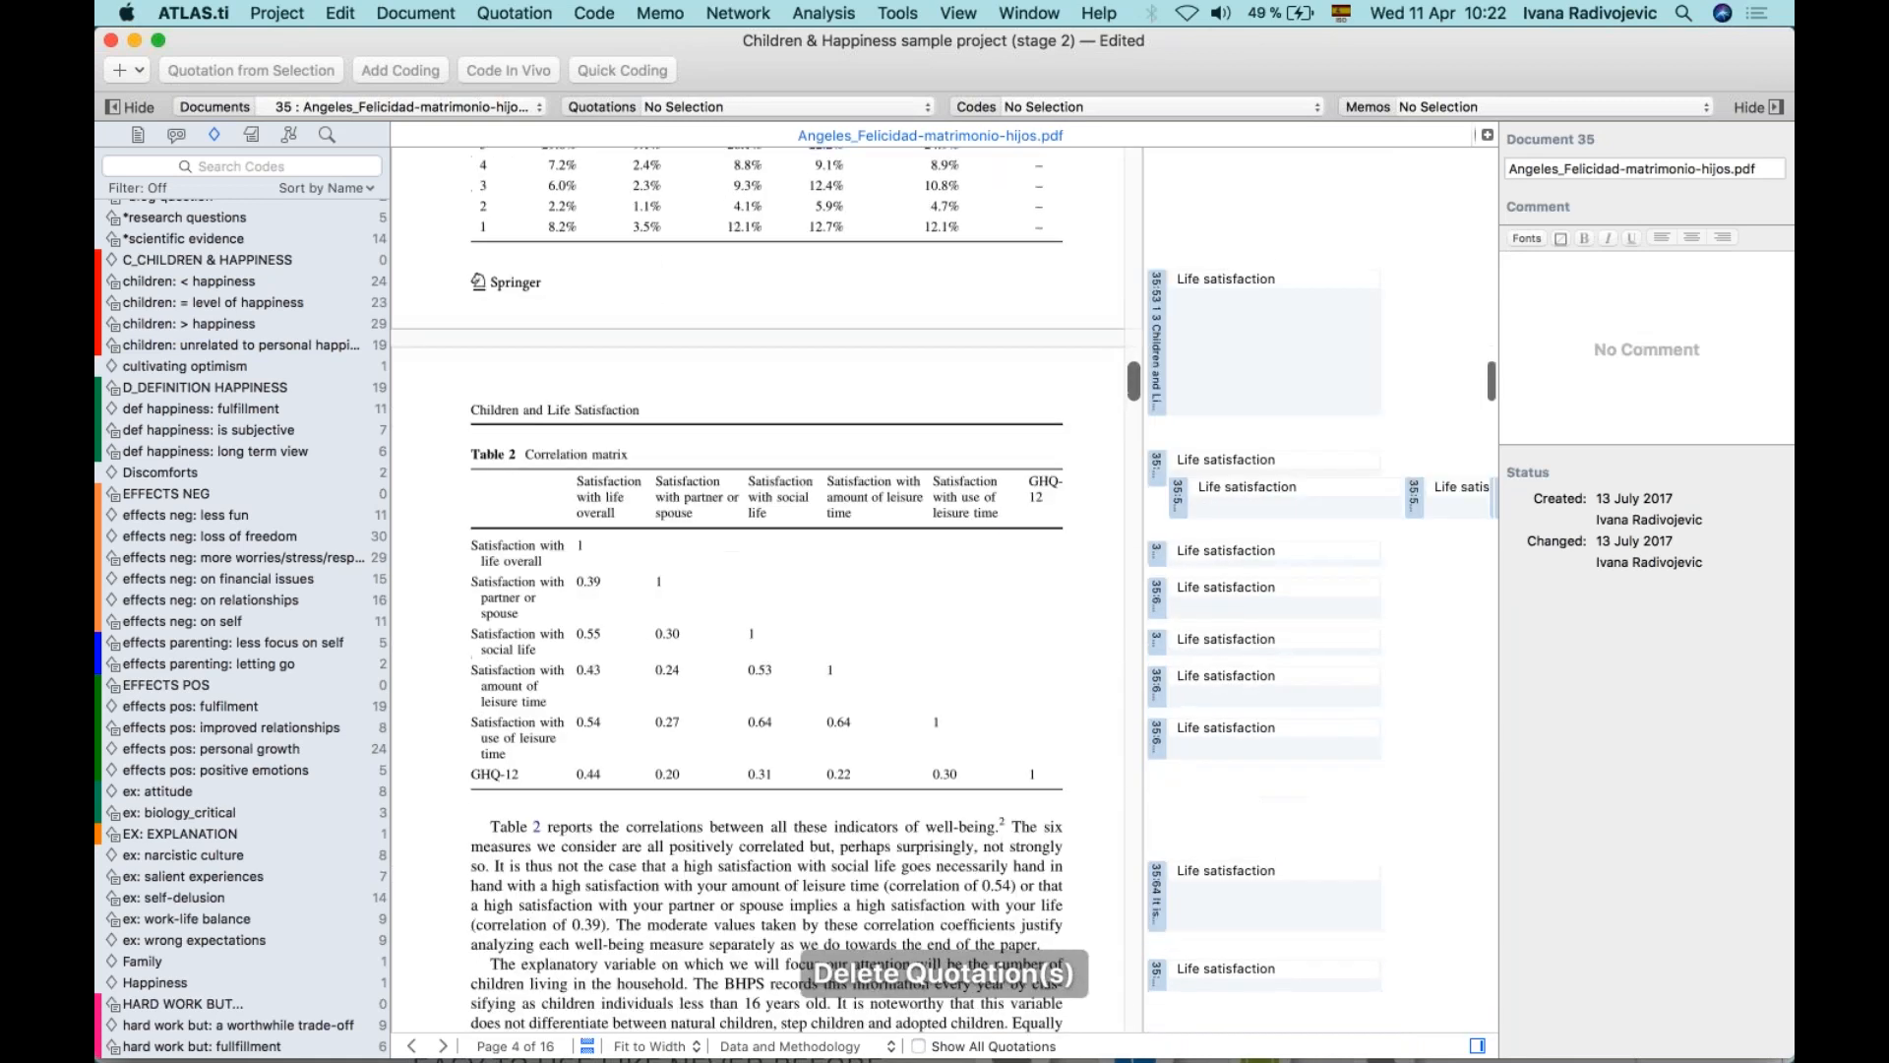
scroll(1216, 557, down, 10)
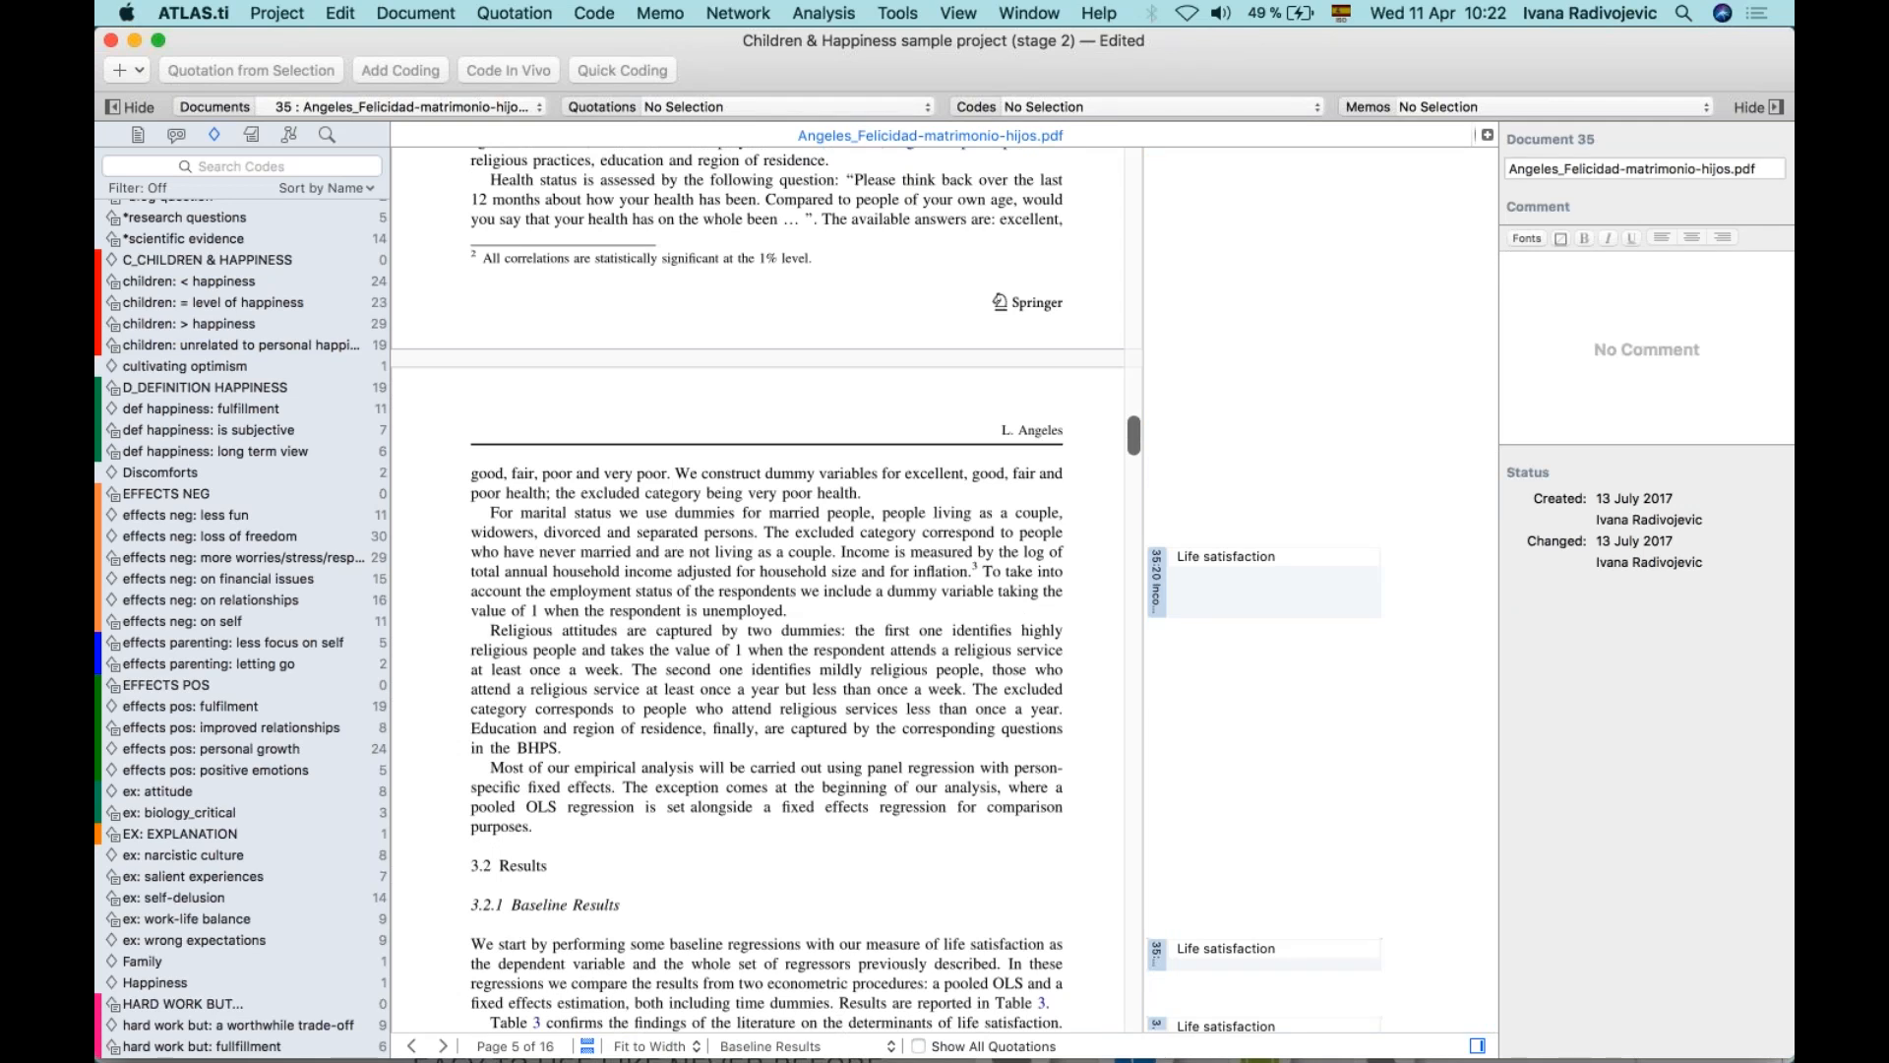
scroll(960, 574, up, 20)
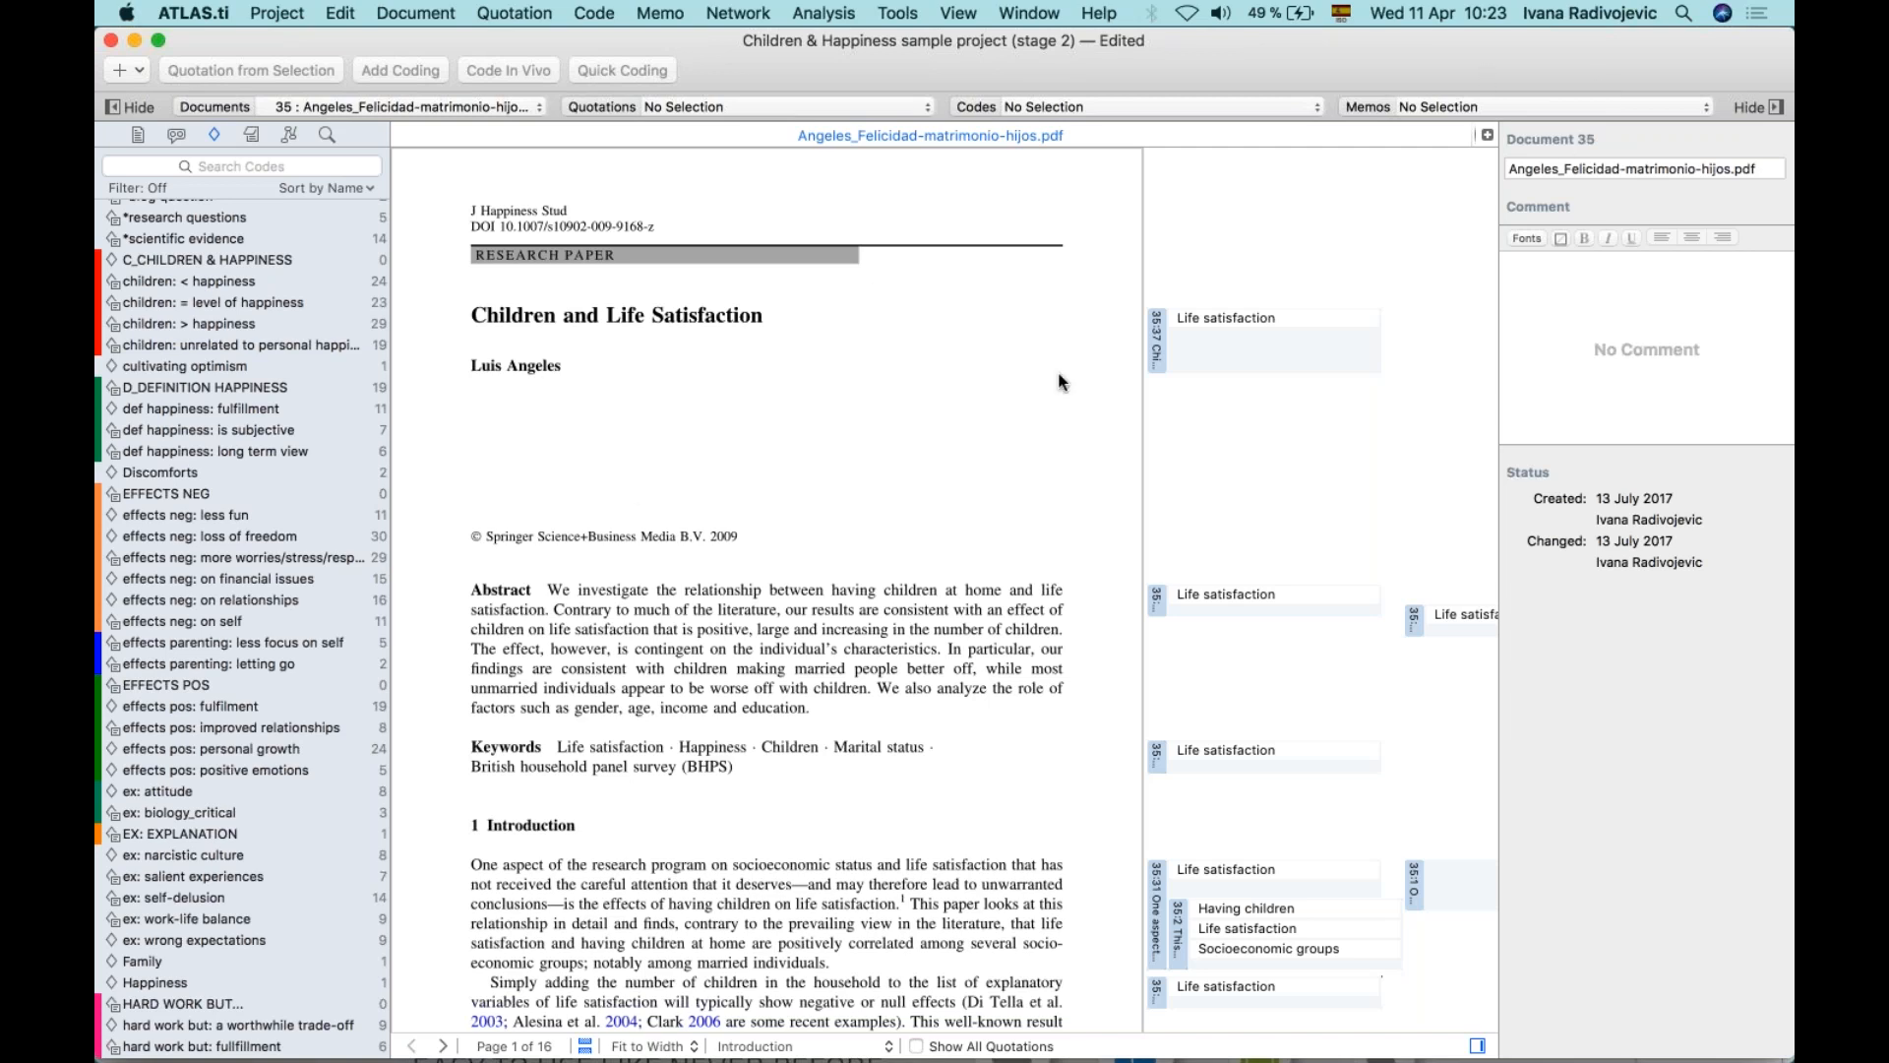
click(1564, 170)
key(BackSpace)
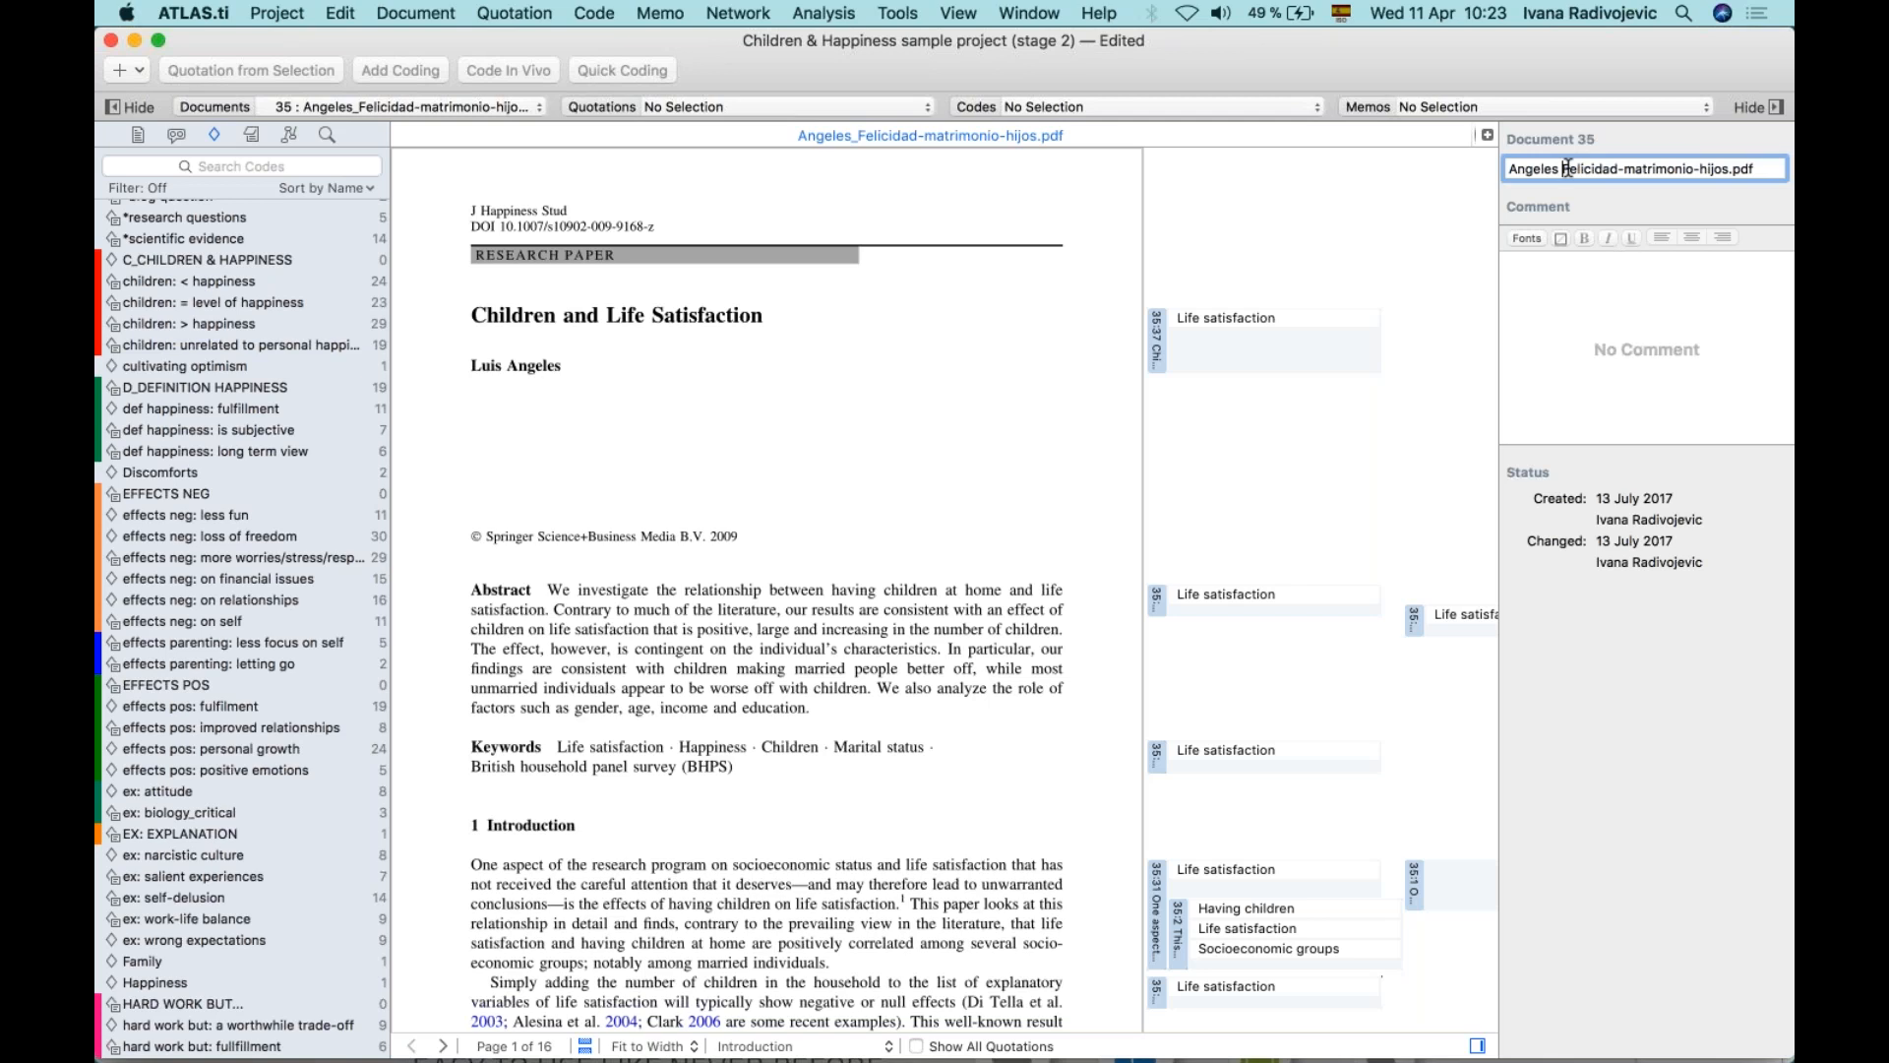
key(shift+super+Right)
key(BackSpace)
text((chi)
key(BackSpace)
key(BackSpace)
text(Children and Life Satisfaction))
Insert the publication year 2009 after the author's surname in the name of document 35 and apply the new name.
scroll(755, 392, down, 5)
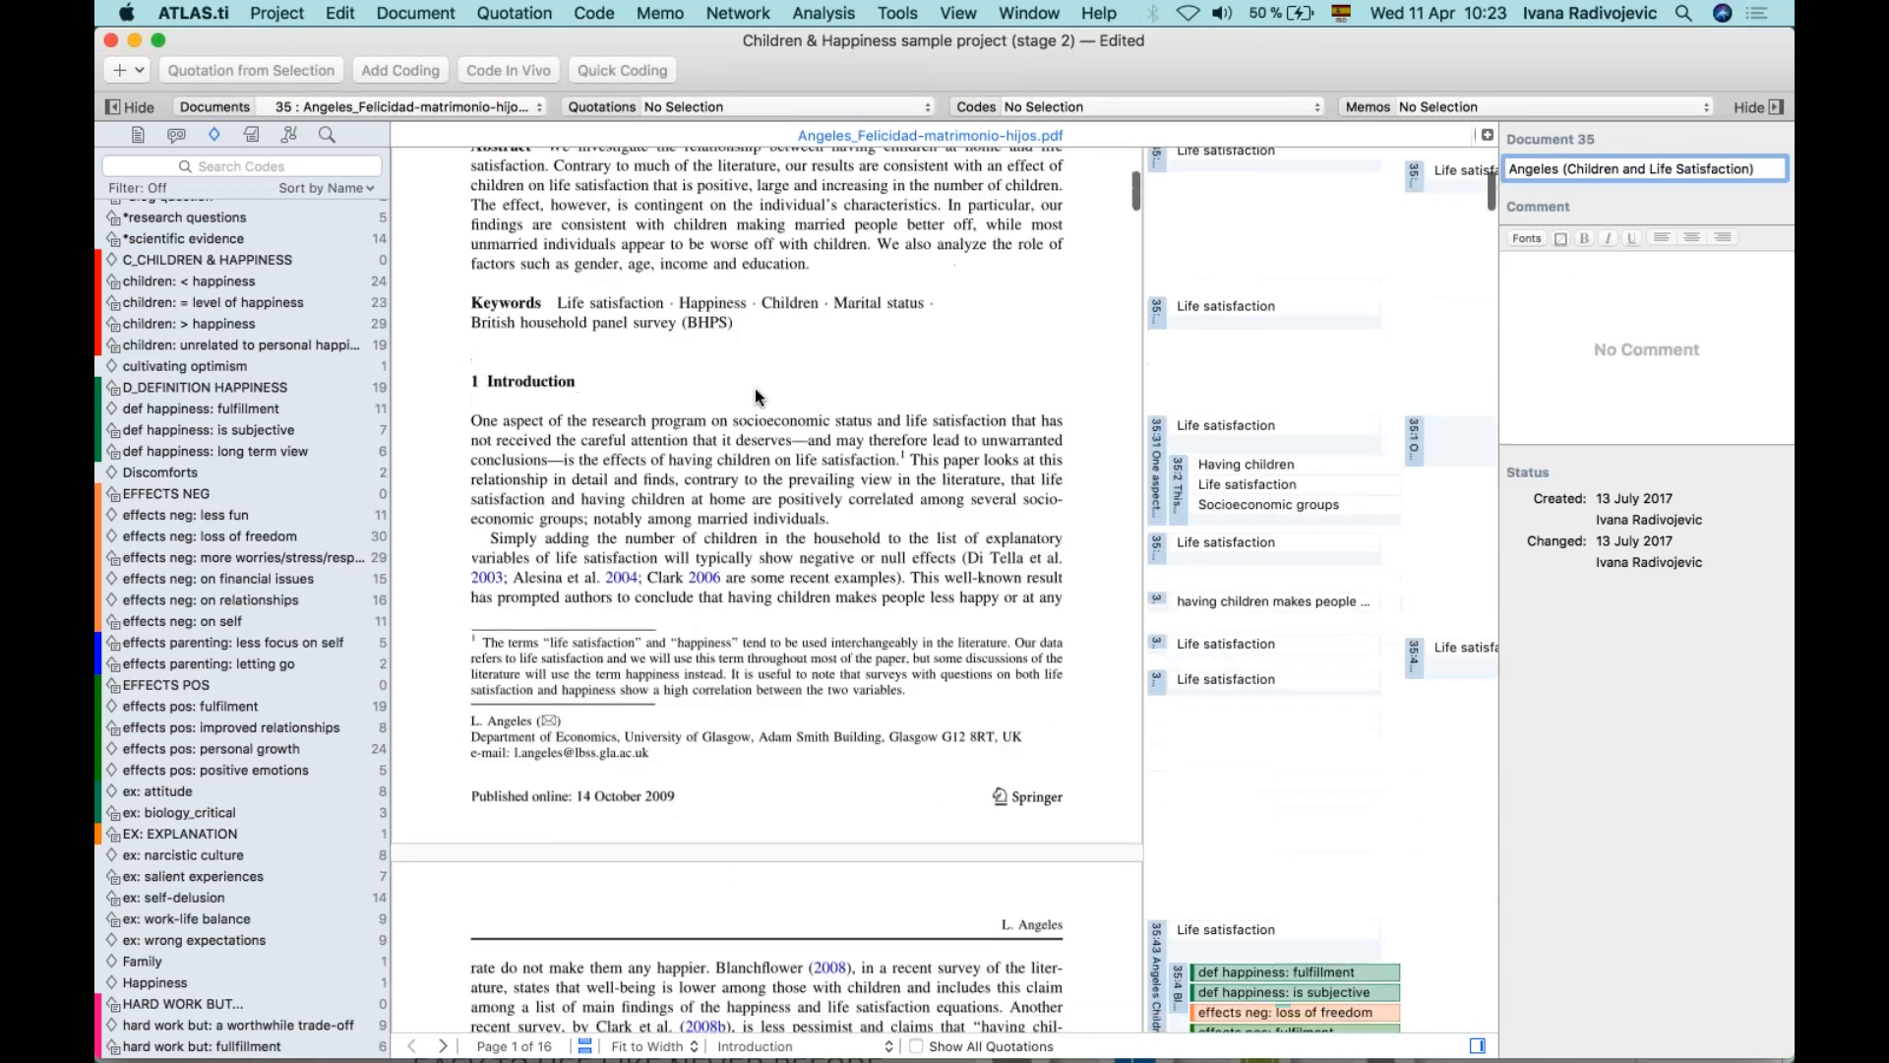
click(1559, 169)
text(2009)
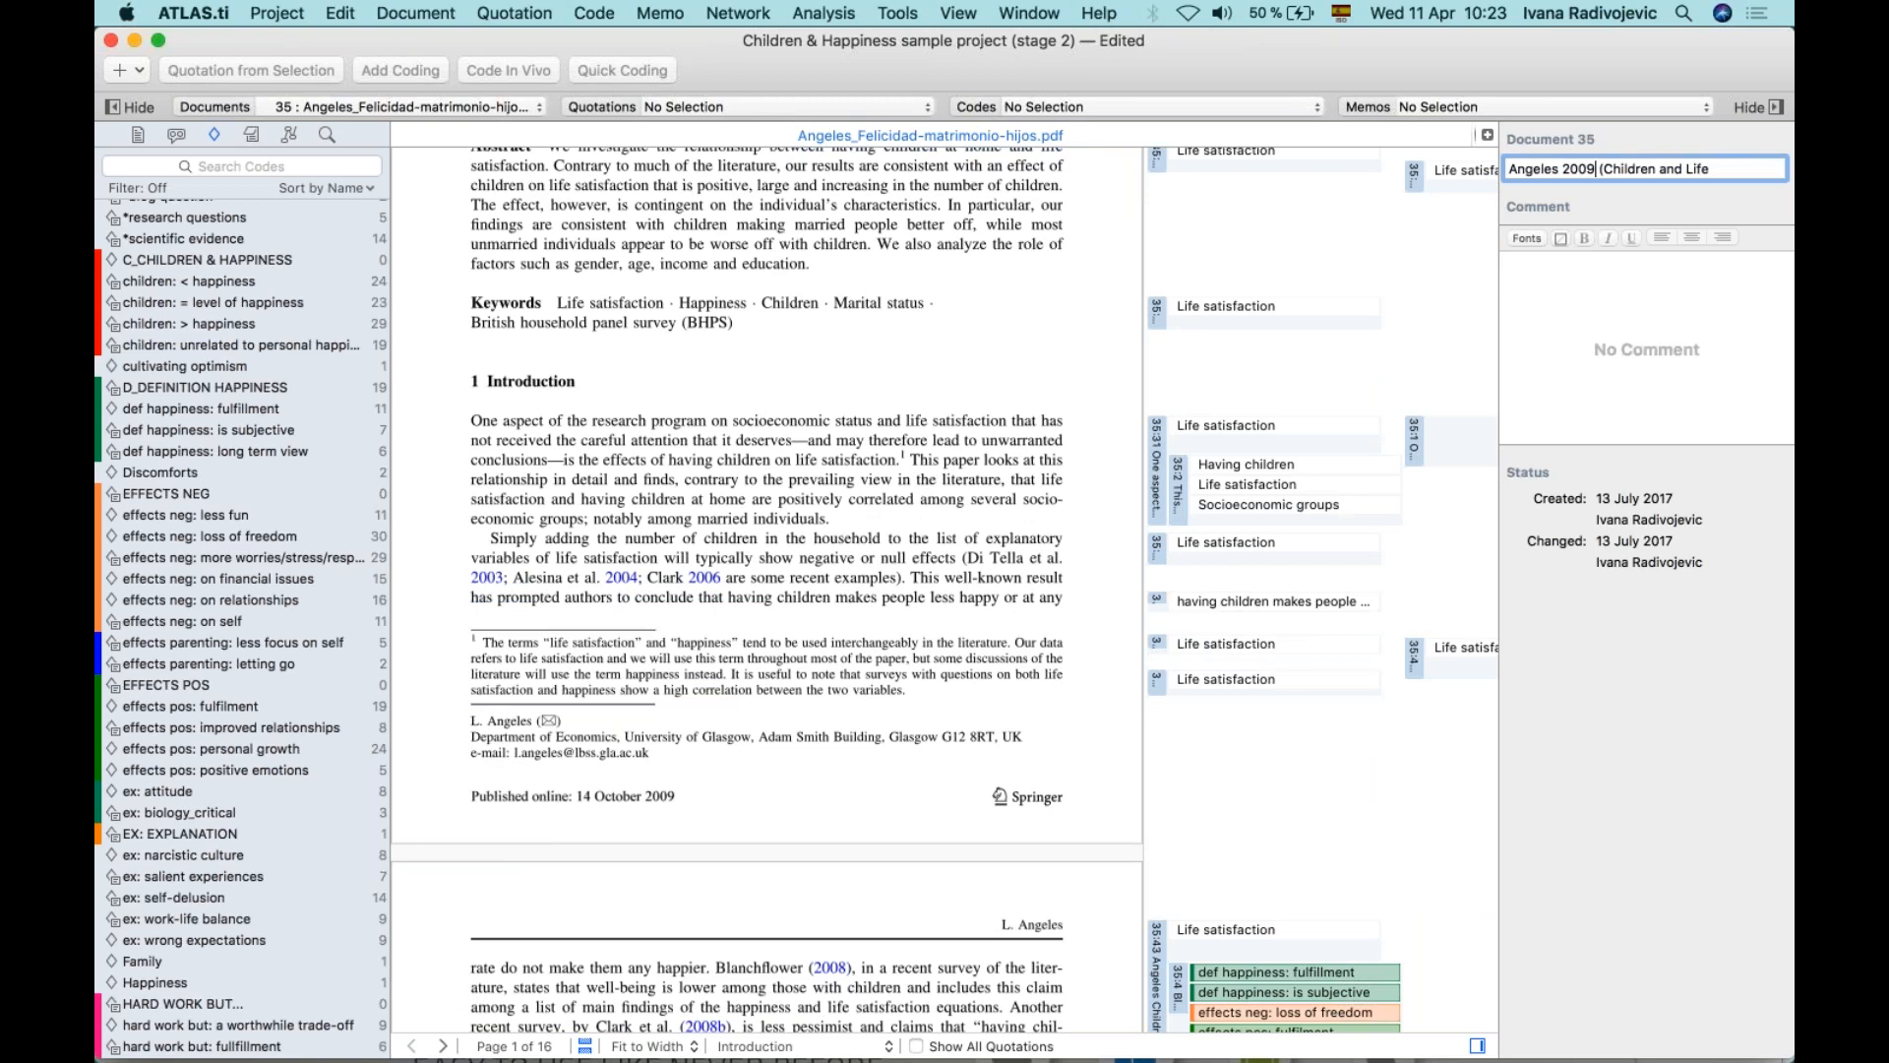
scroll(996, 364, up, 5)
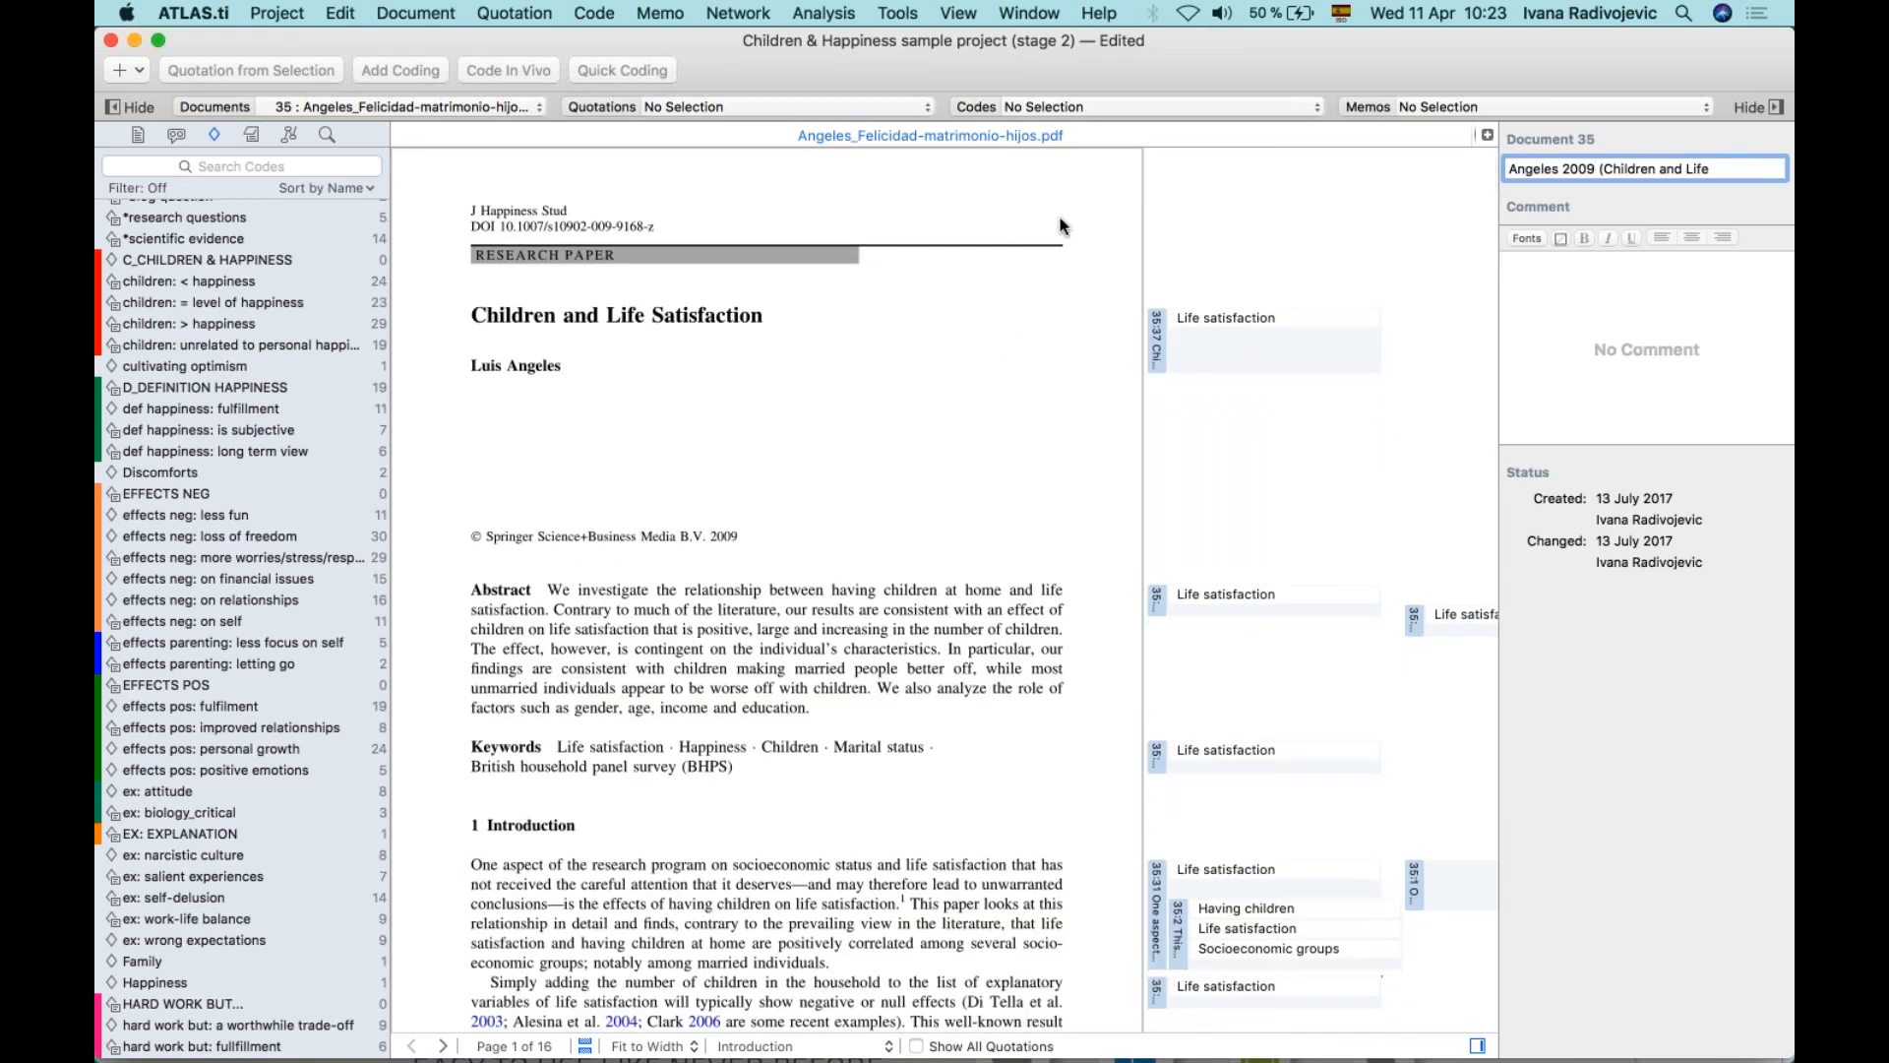
key(Return)
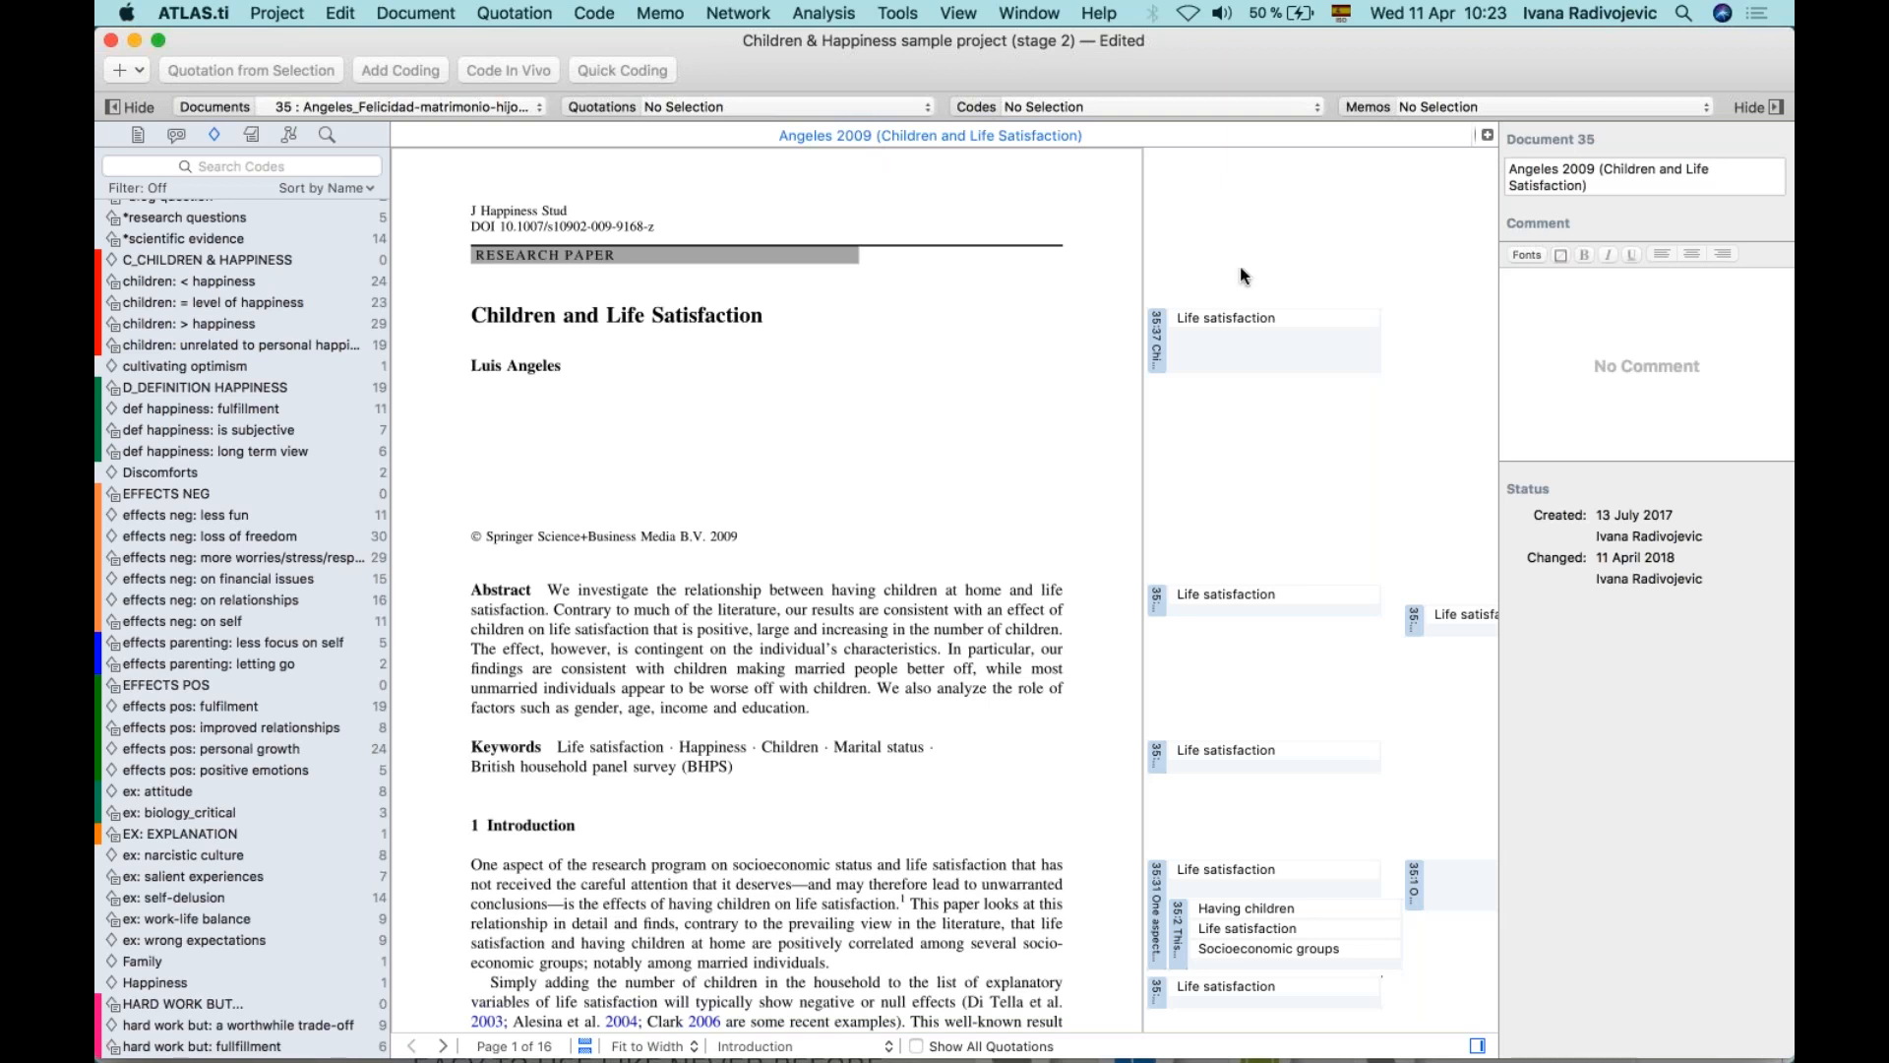
Add the comment "Full reference, APA style" to document 35.
click(1572, 333)
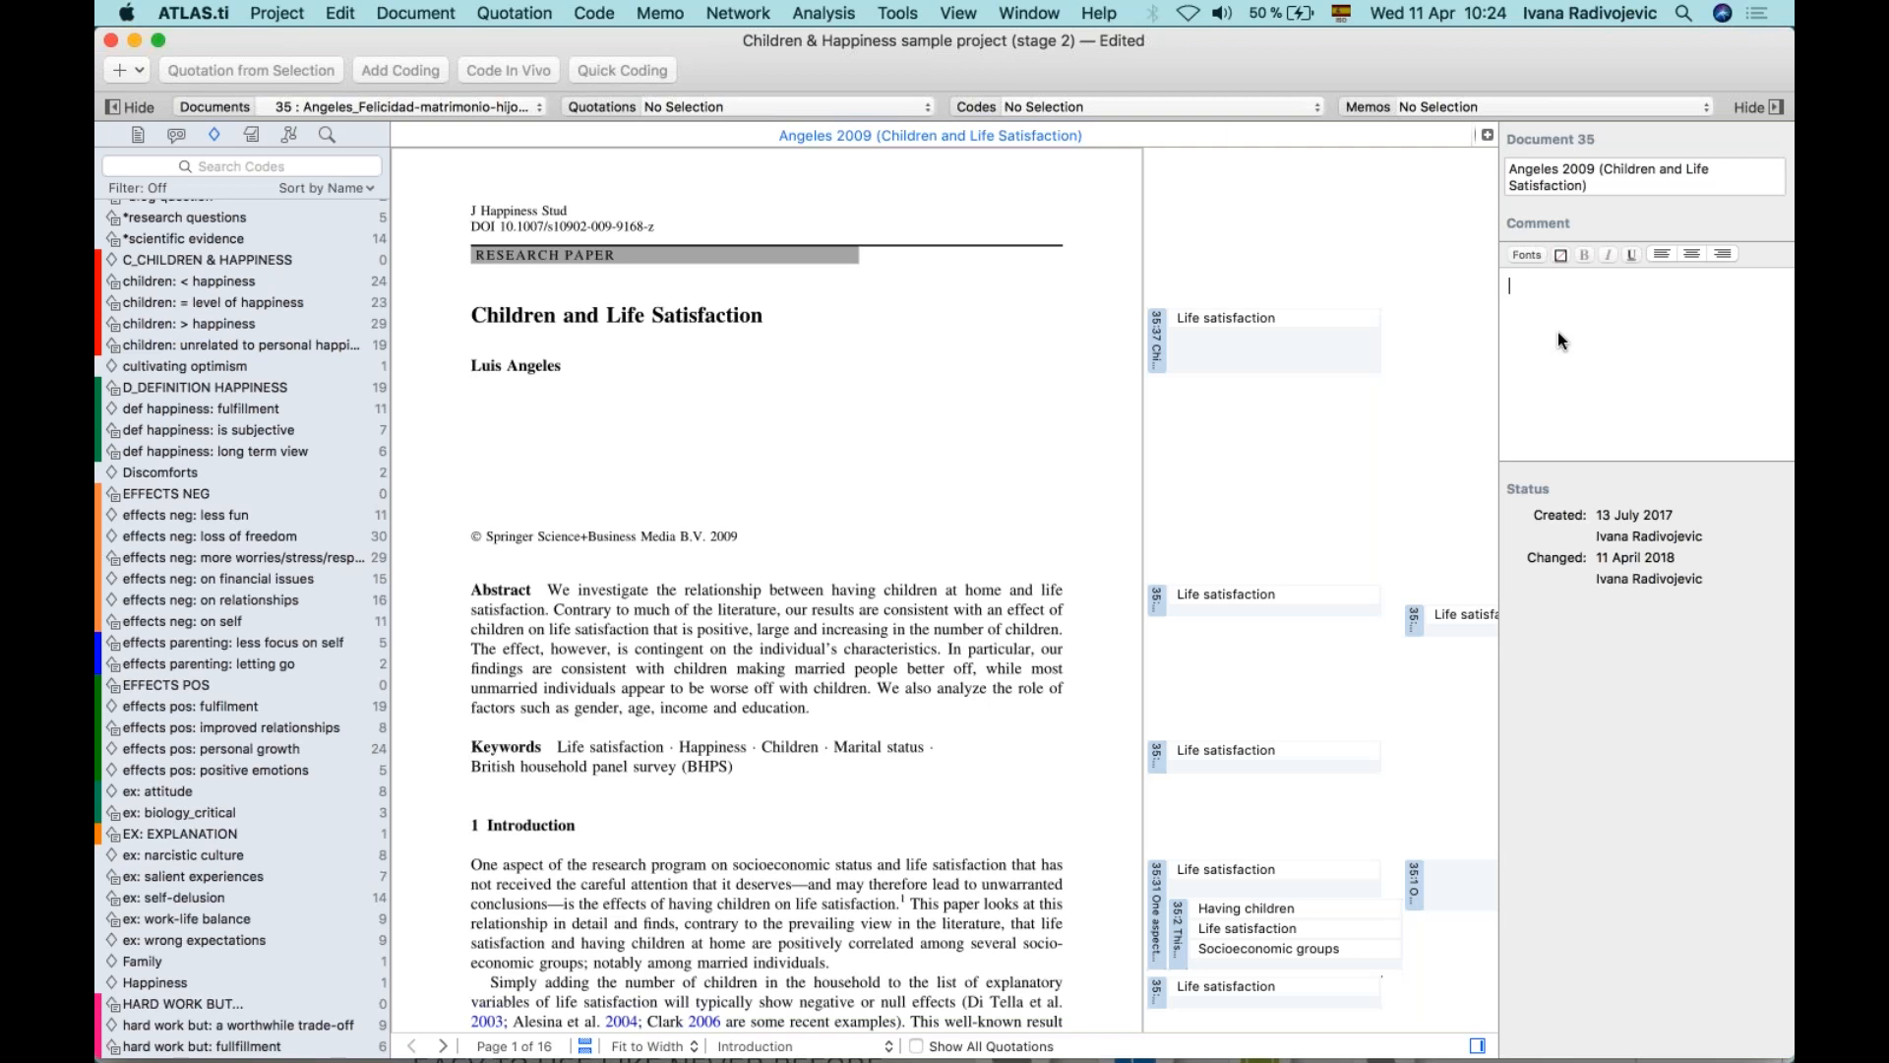
click(754, 371)
text(Full reference, APA style)
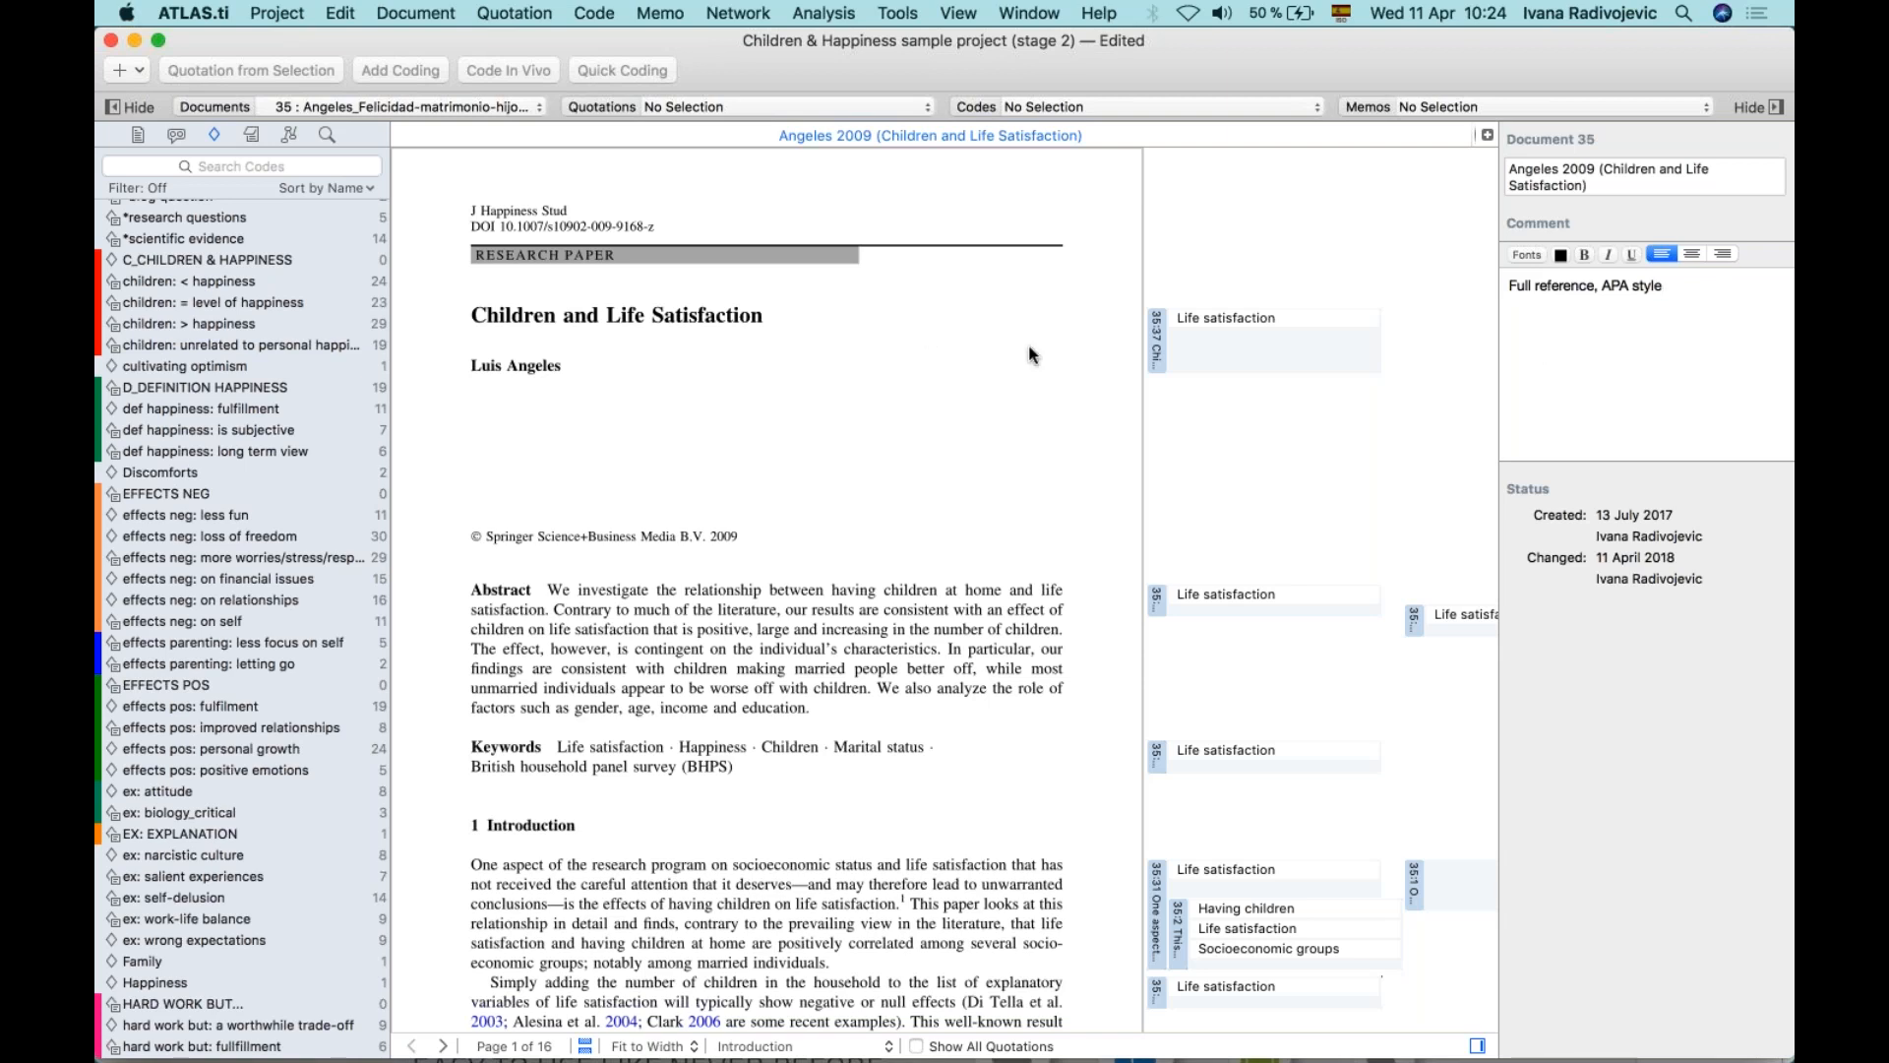
Rename the code Life satisfaction to "Satisfaction with life" and reselect it at the paper's title.
click(1238, 317)
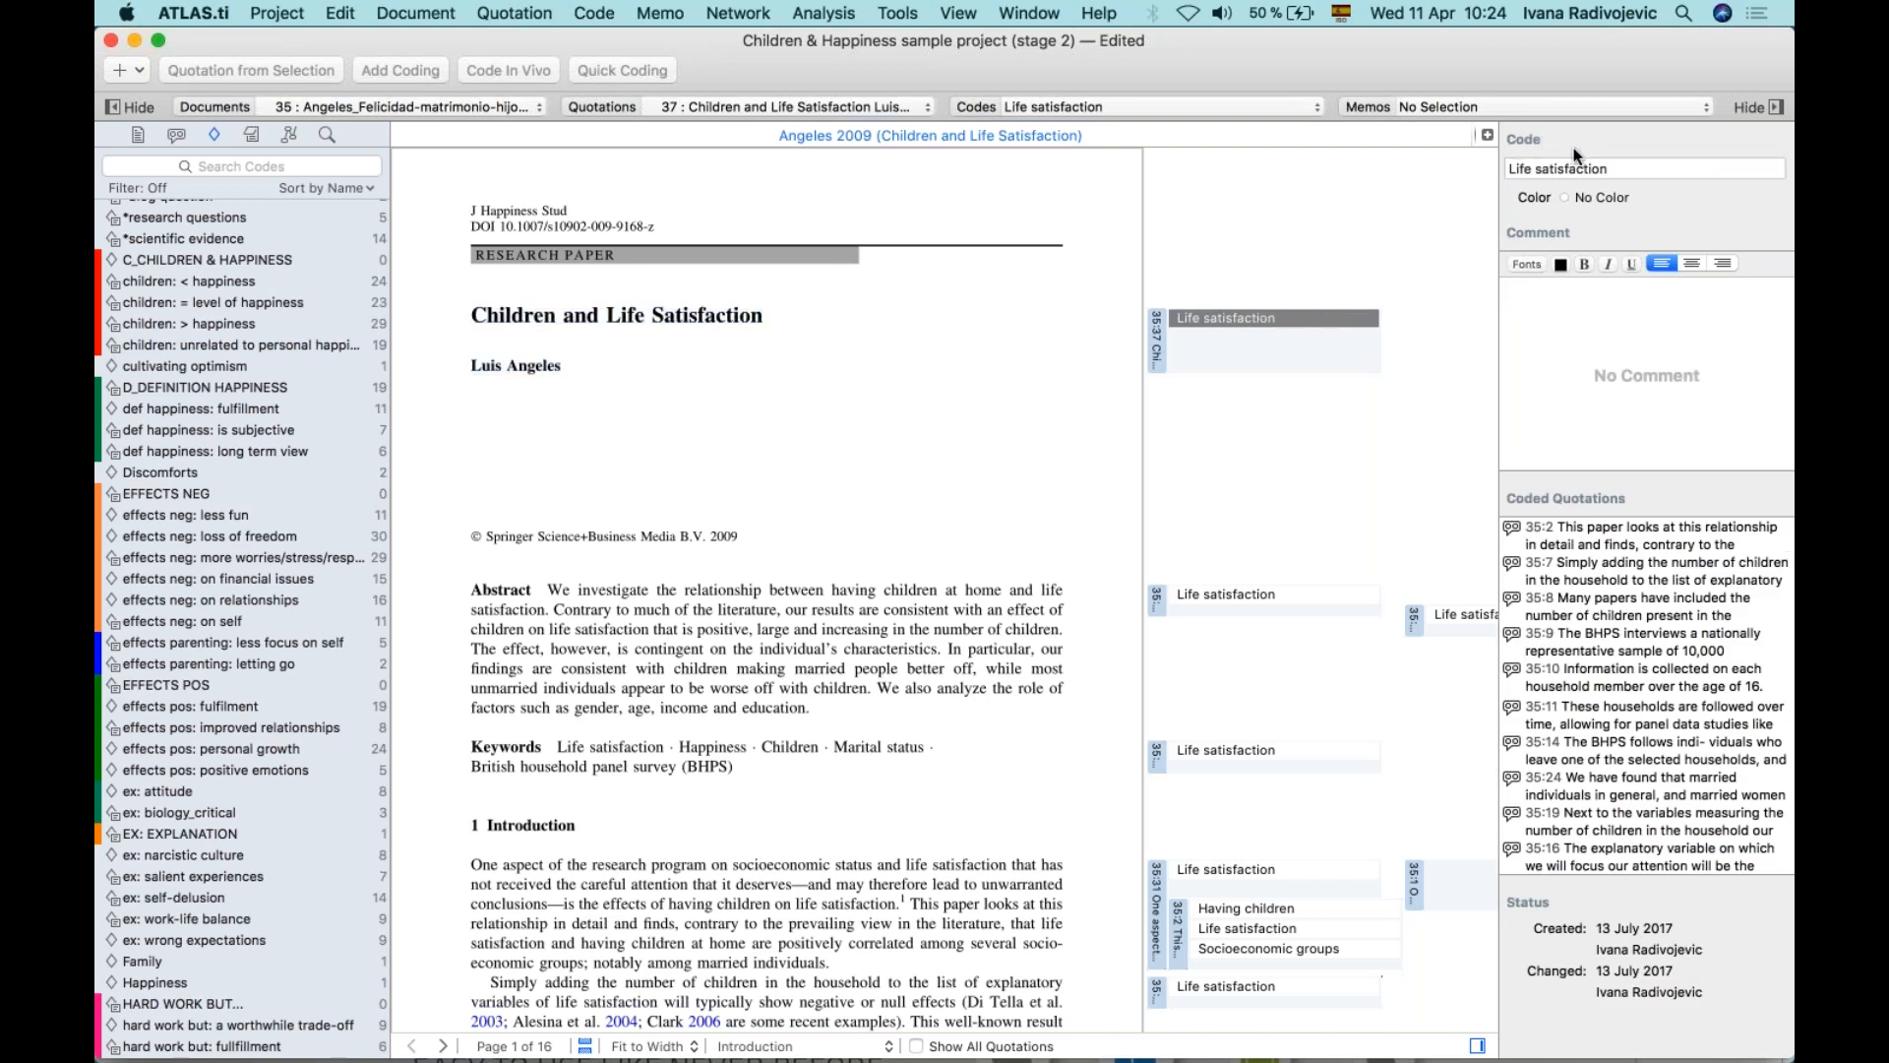
click(1626, 169)
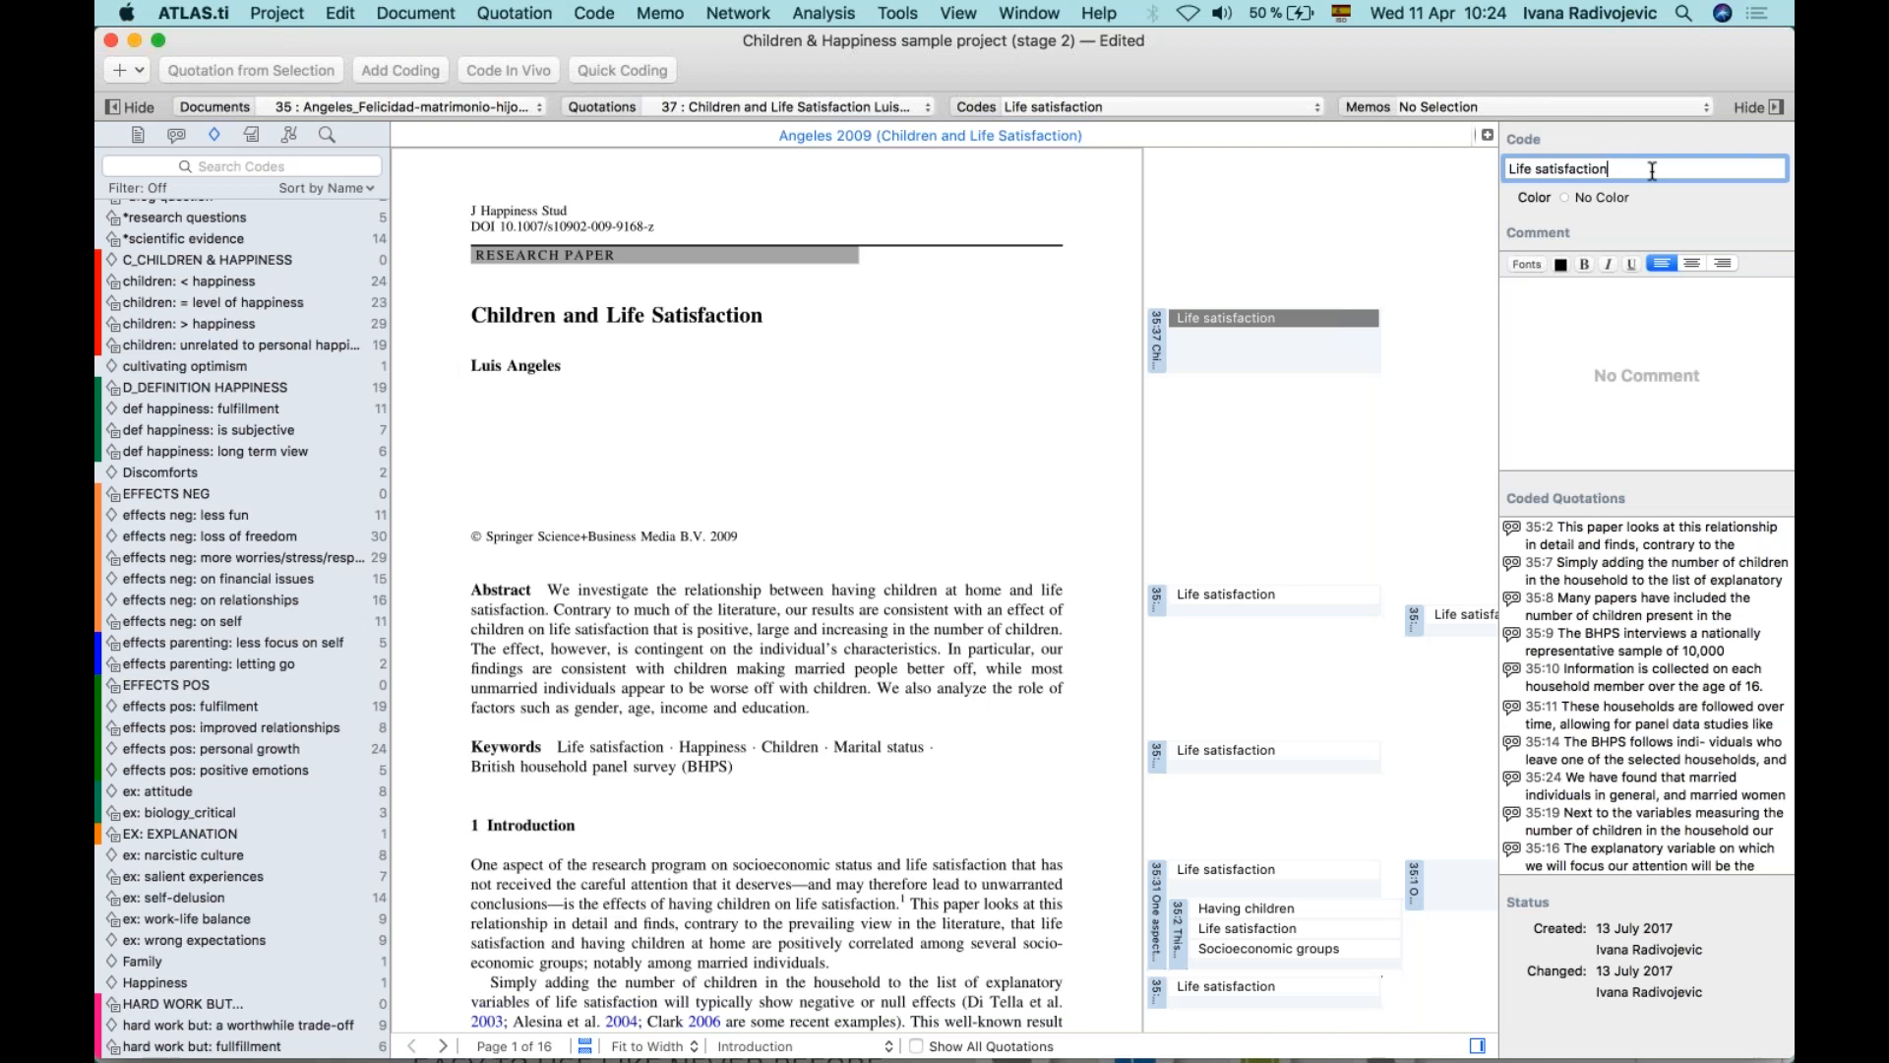
key(BackSpace)
key(BackSpace)
key(BackSpace)
key(BackSpace)
key(BackSpace)
key(BackSpace)
key(BackSpace)
key(BackSpace)
key(BackSpace)
key(BackSpace)
key(BackSpace)
key(BackSpace)
key(BackSpace)
key(BackSpace)
key(BackSpace)
key(BackSpace)
key(BackSpace)
text(Satisfaction w)
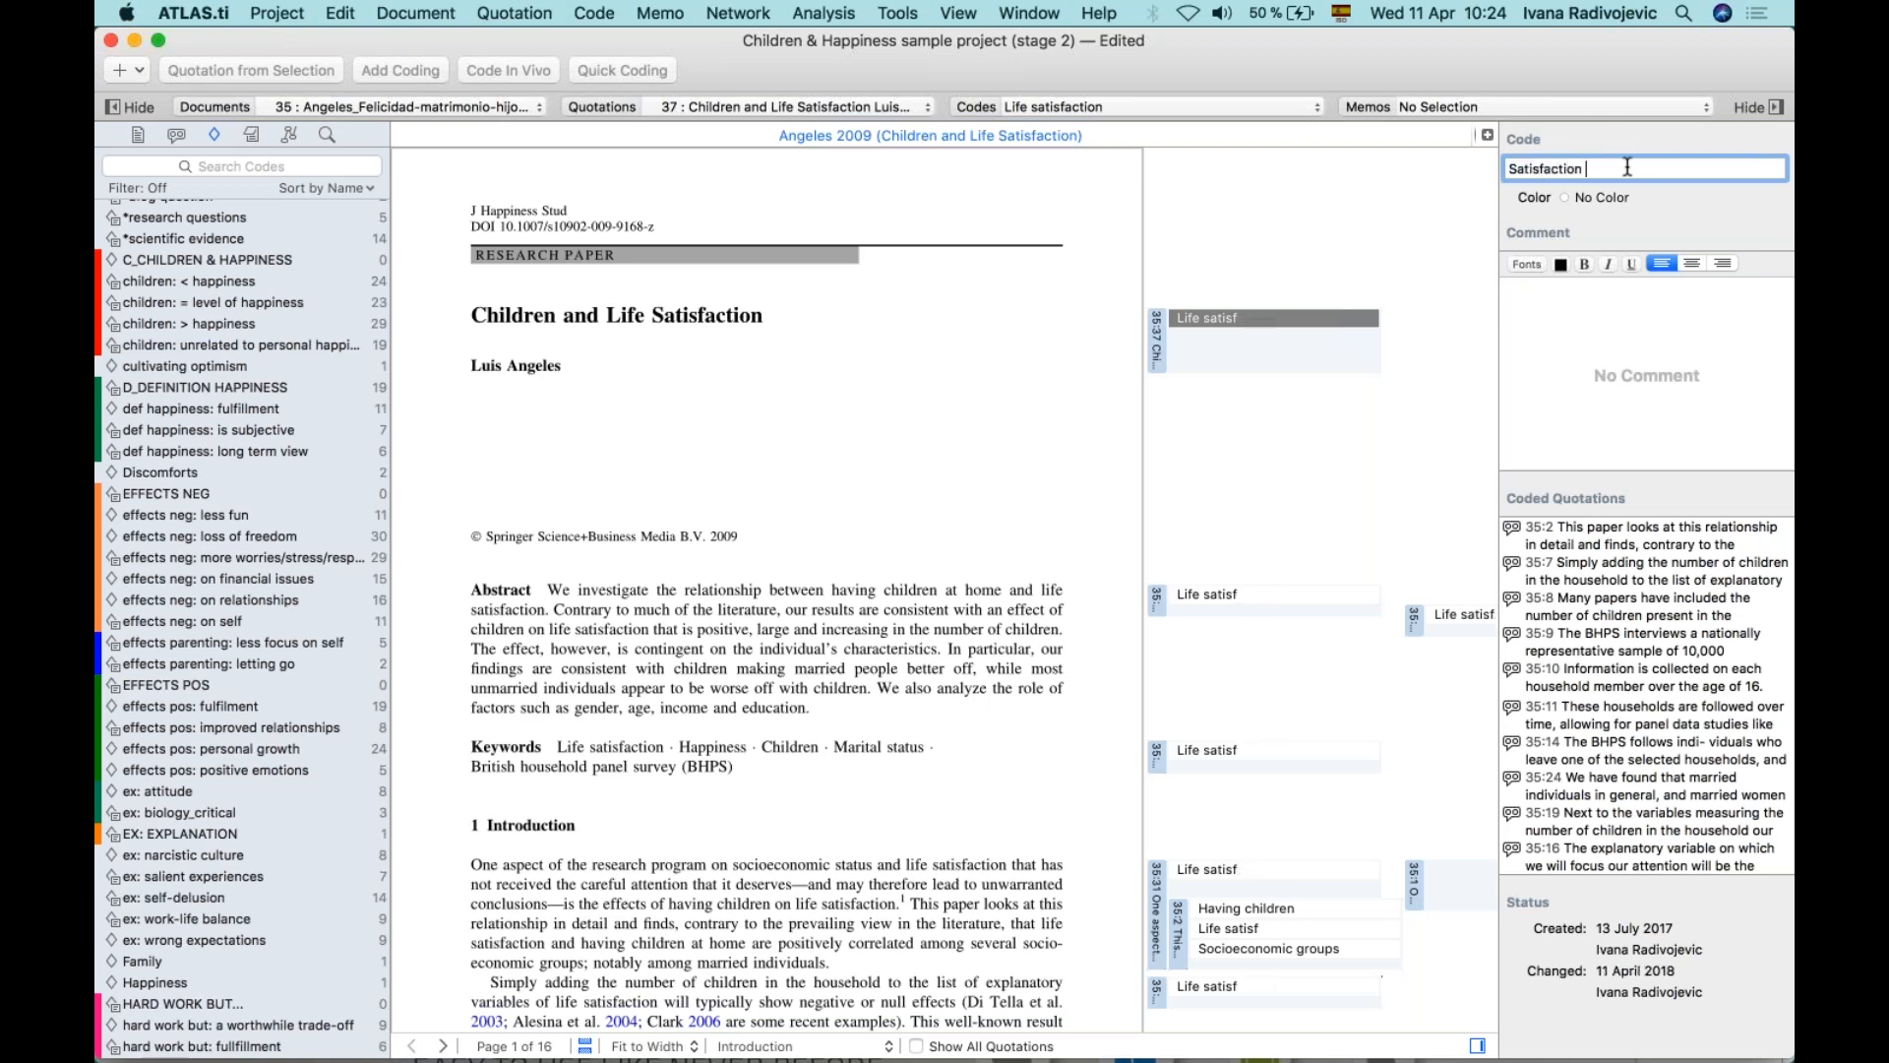
text(ith life)
click(1226, 317)
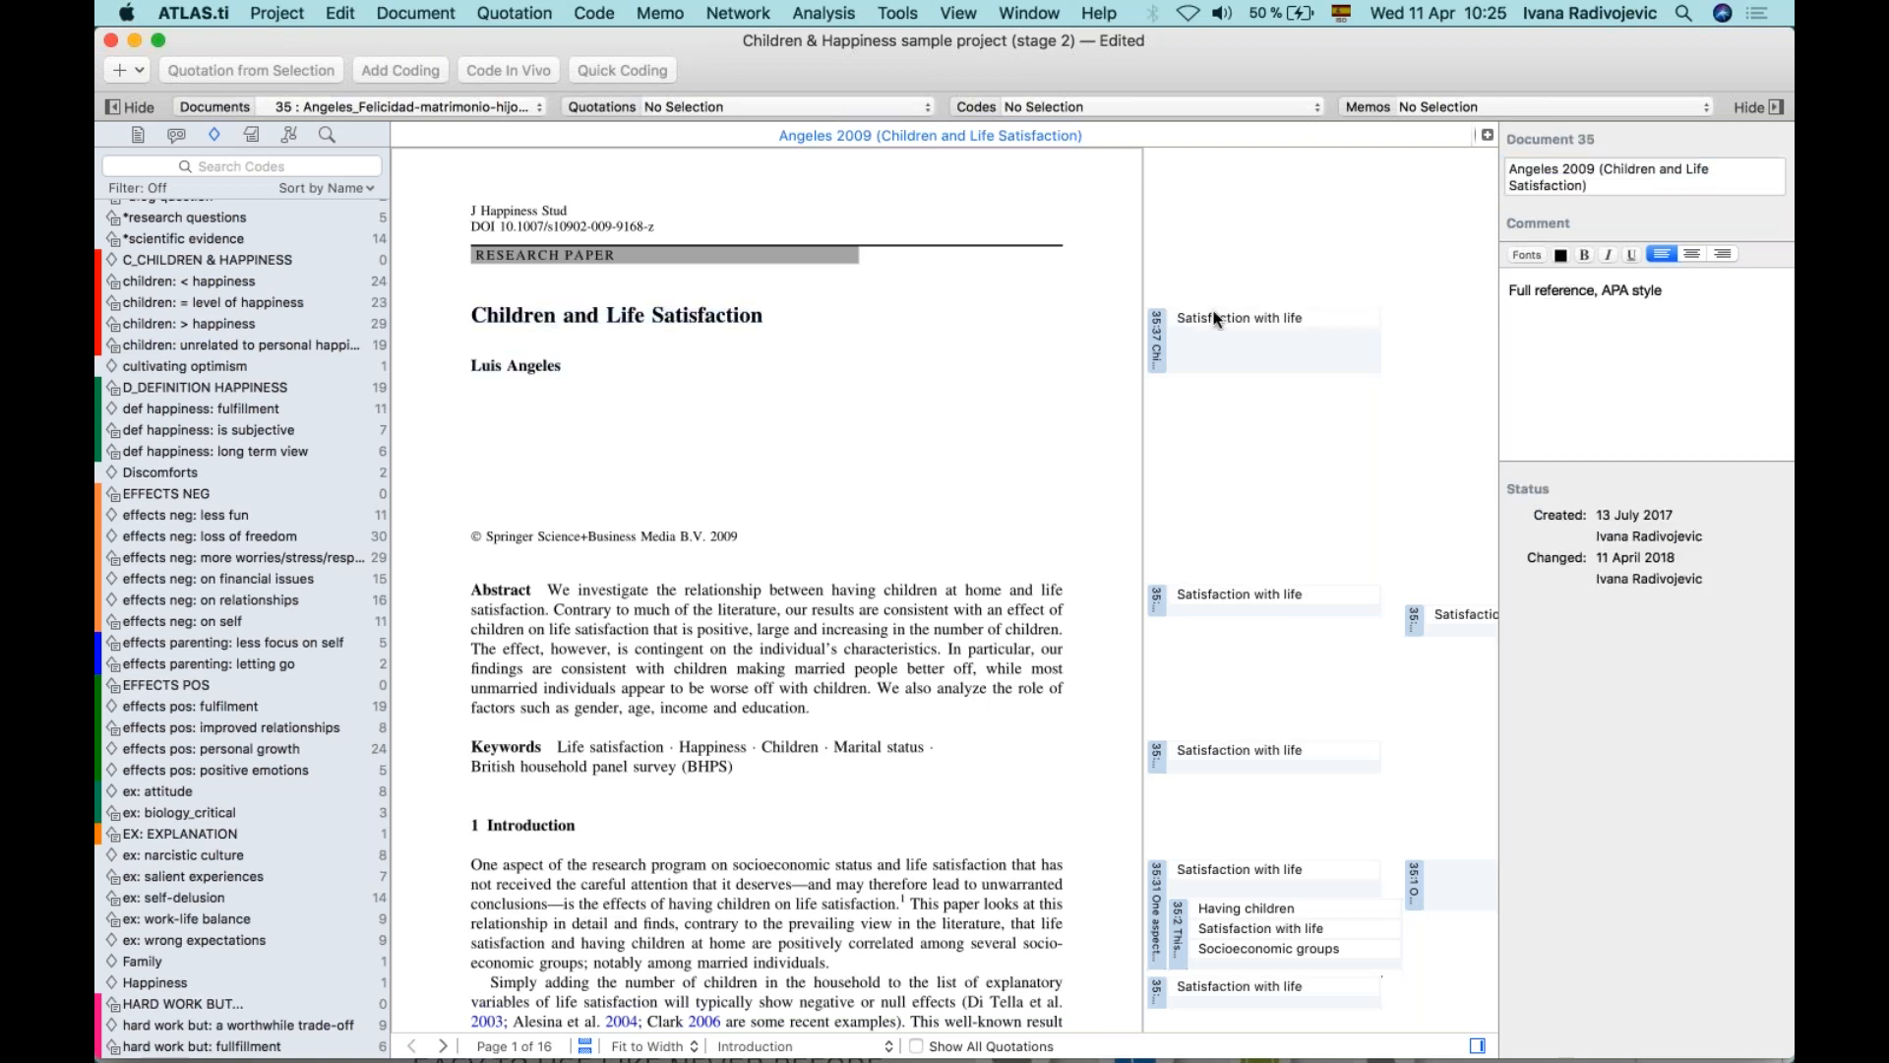
click(1269, 317)
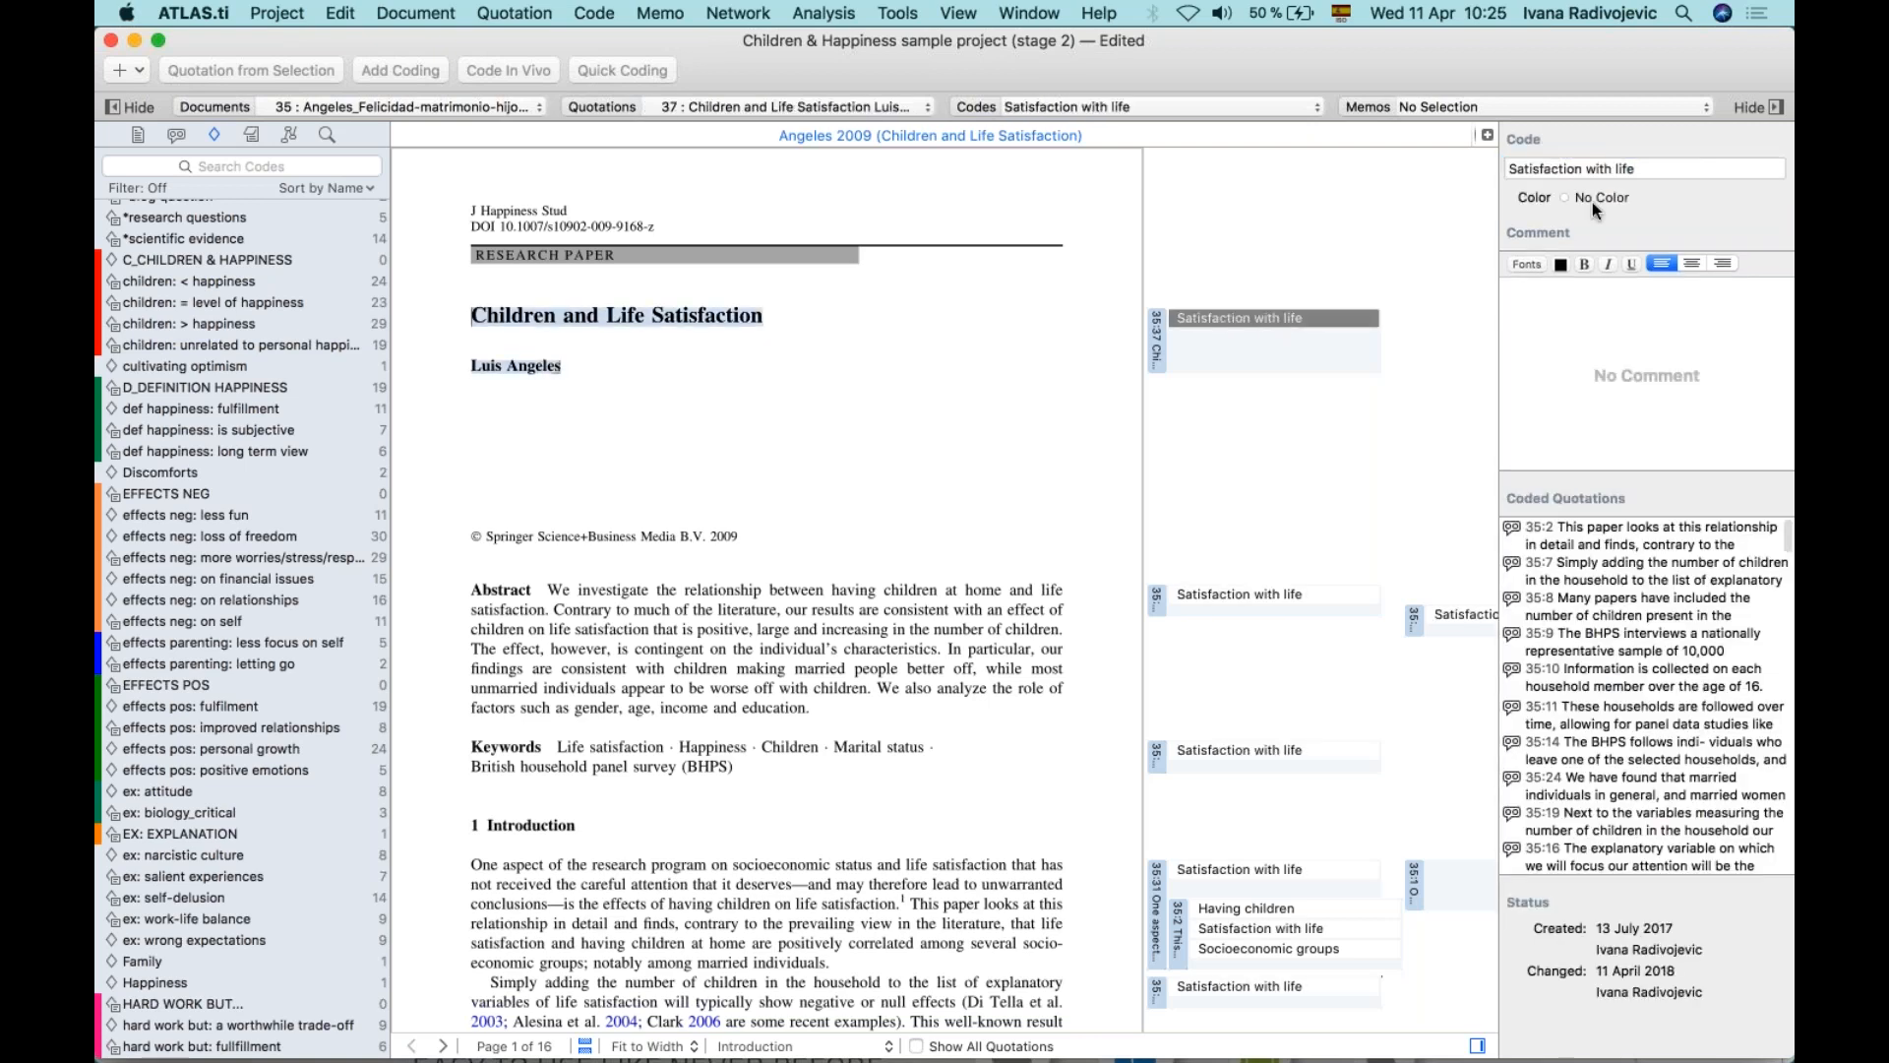
Add the comment "Operational definition: what exactly is this code referring to" to the code Satisfaction with life.
click(1588, 310)
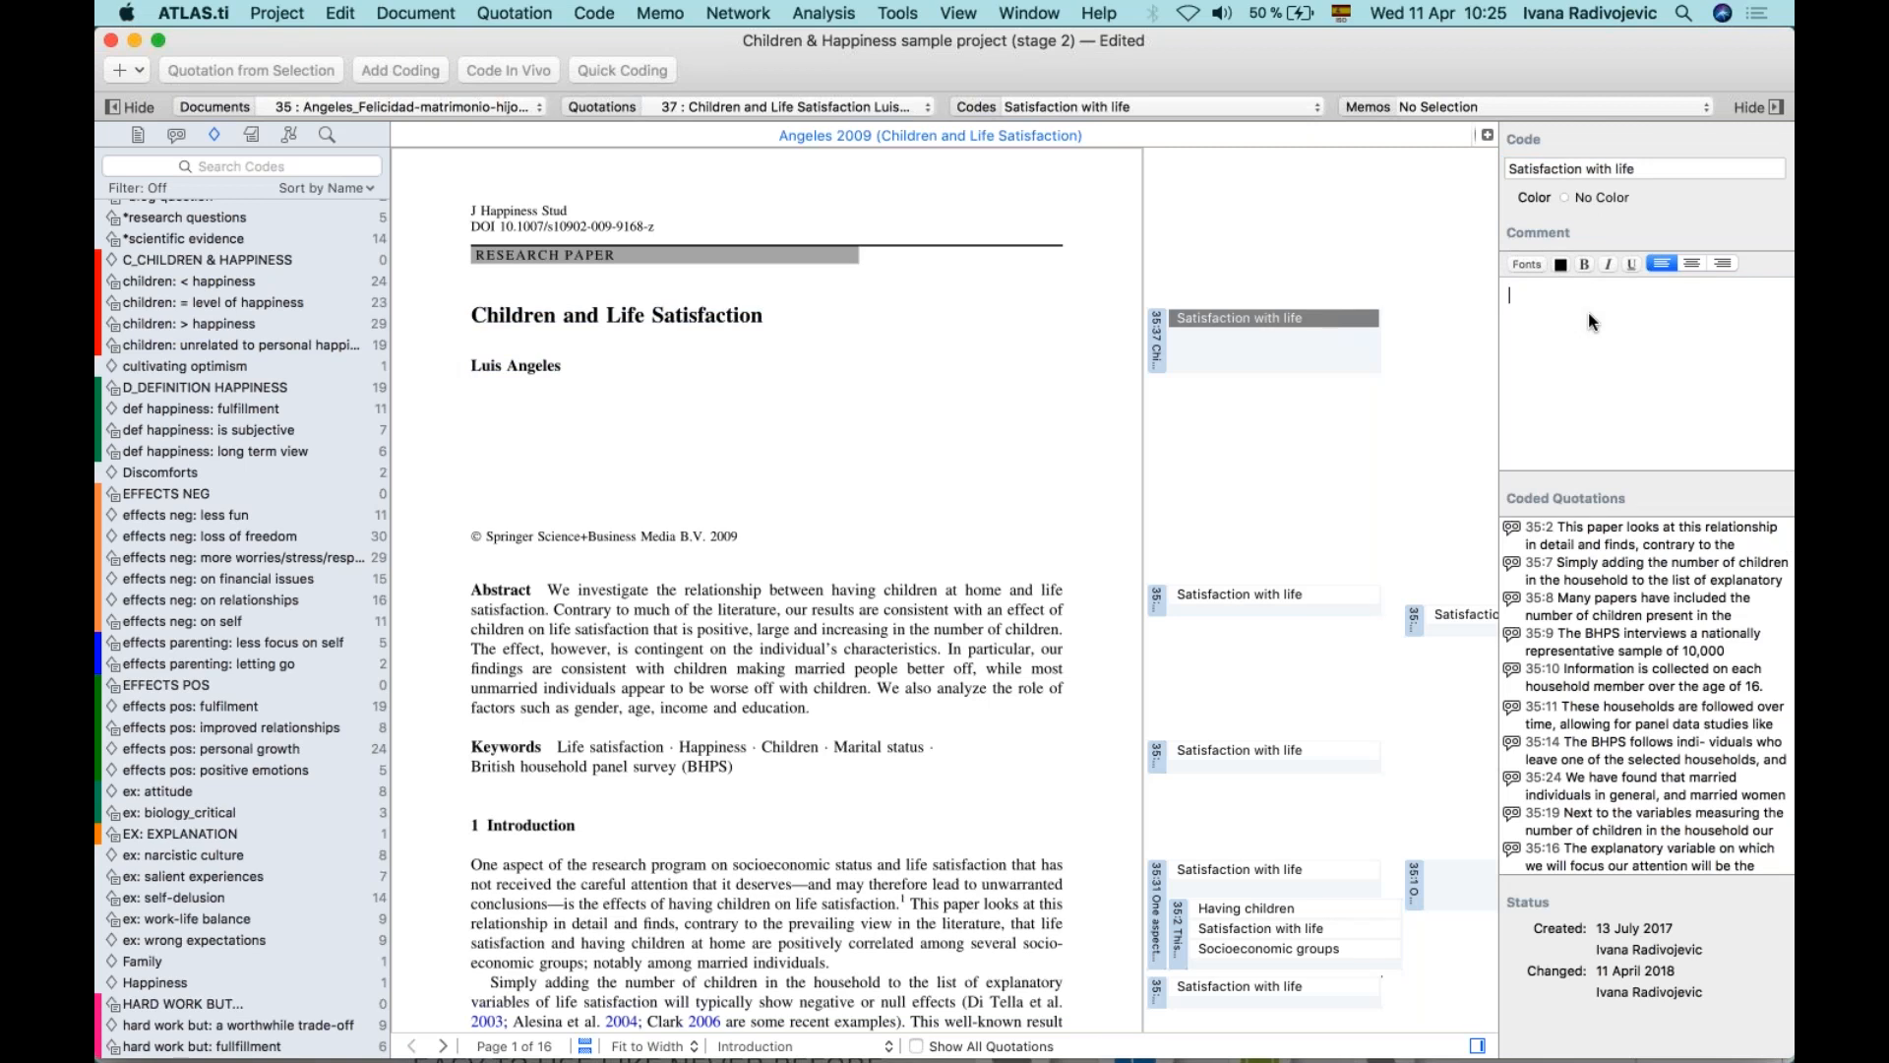
text(Operational definition: what exactly is this code referring to)
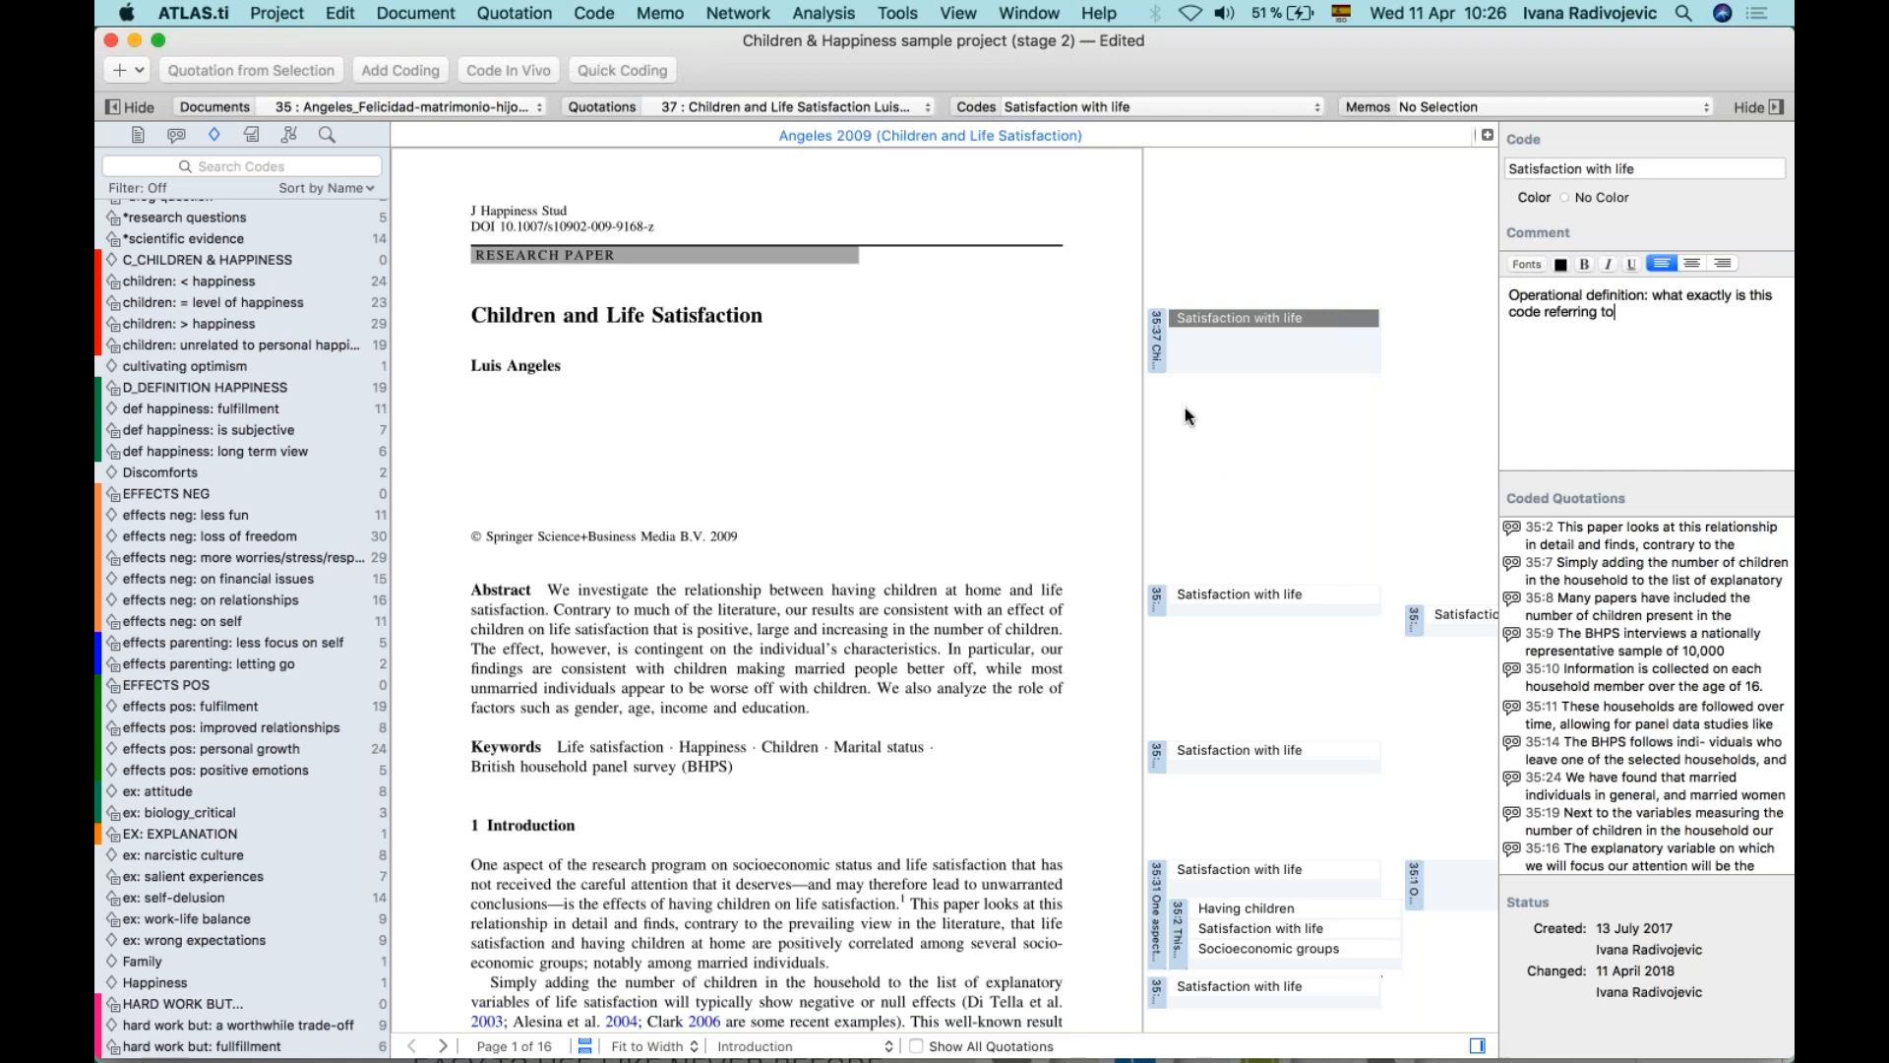
Compare the details and comments of the title quotation 35:37 with those of document 35.
click(1157, 366)
click(1157, 366)
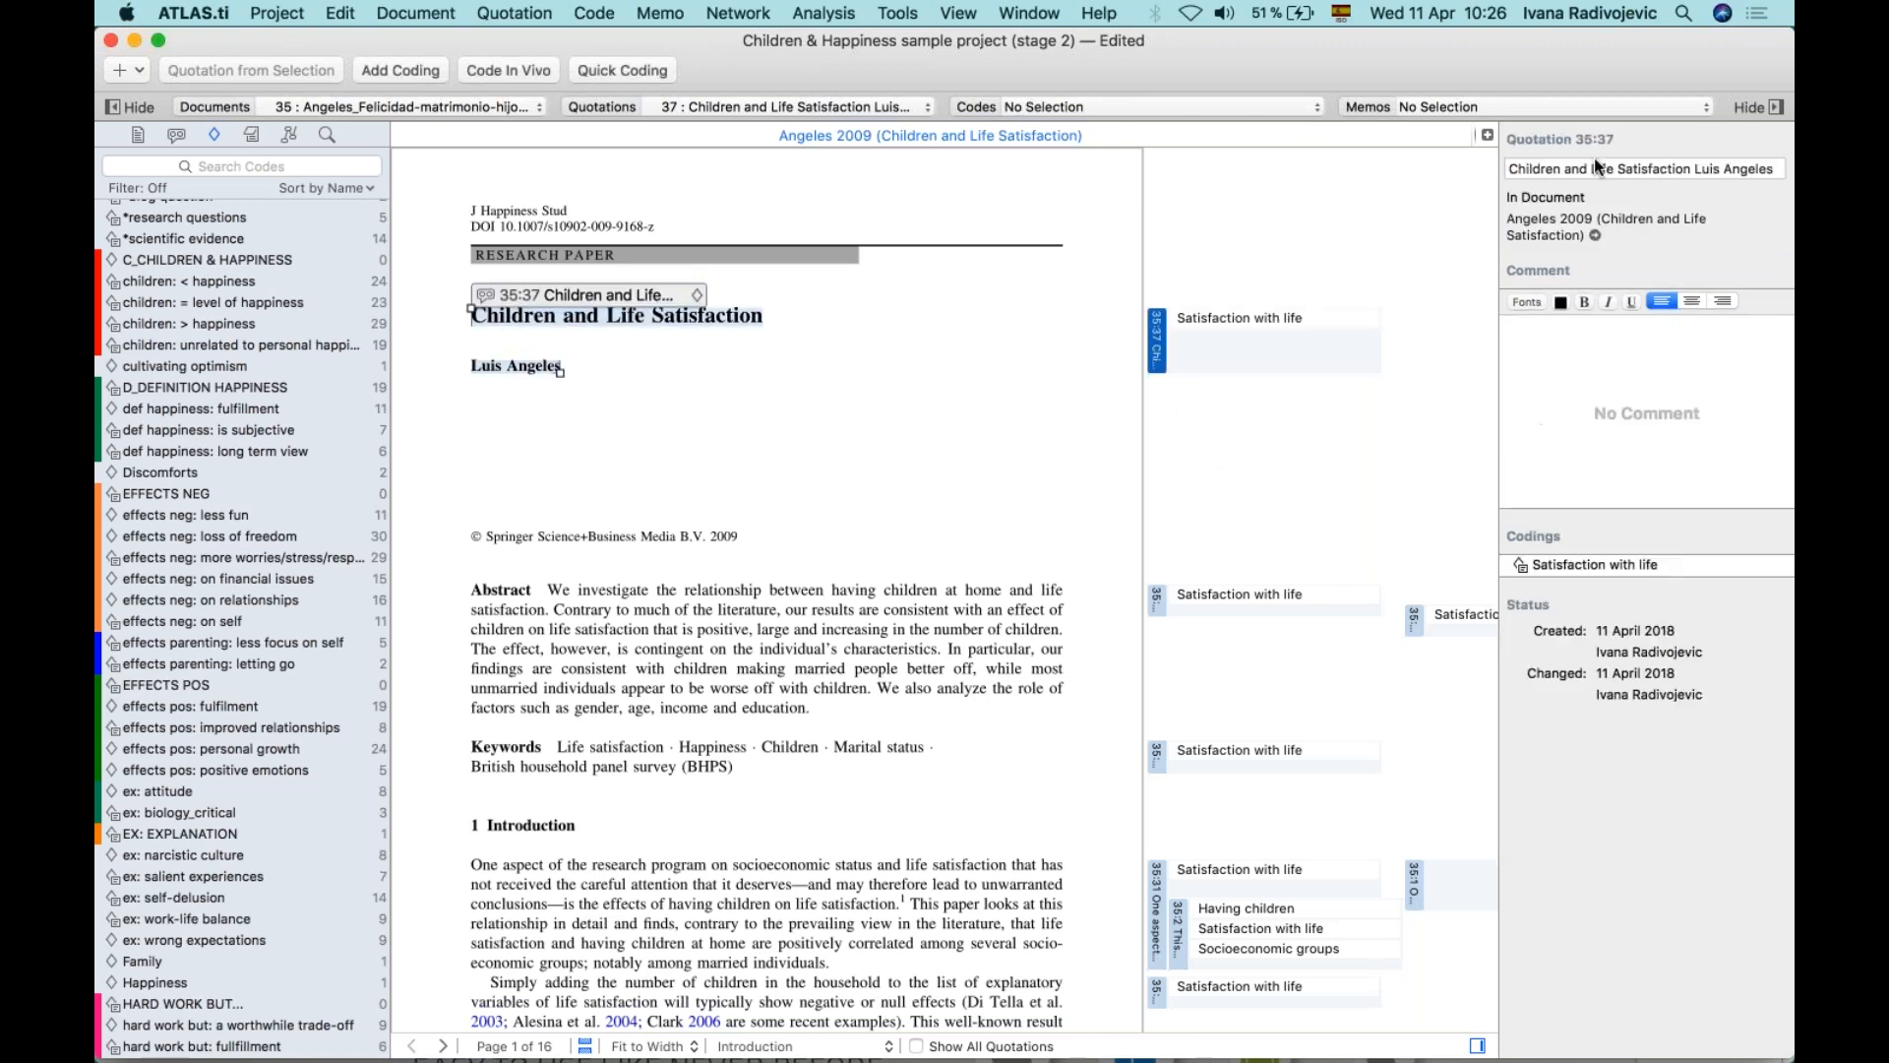
click(983, 404)
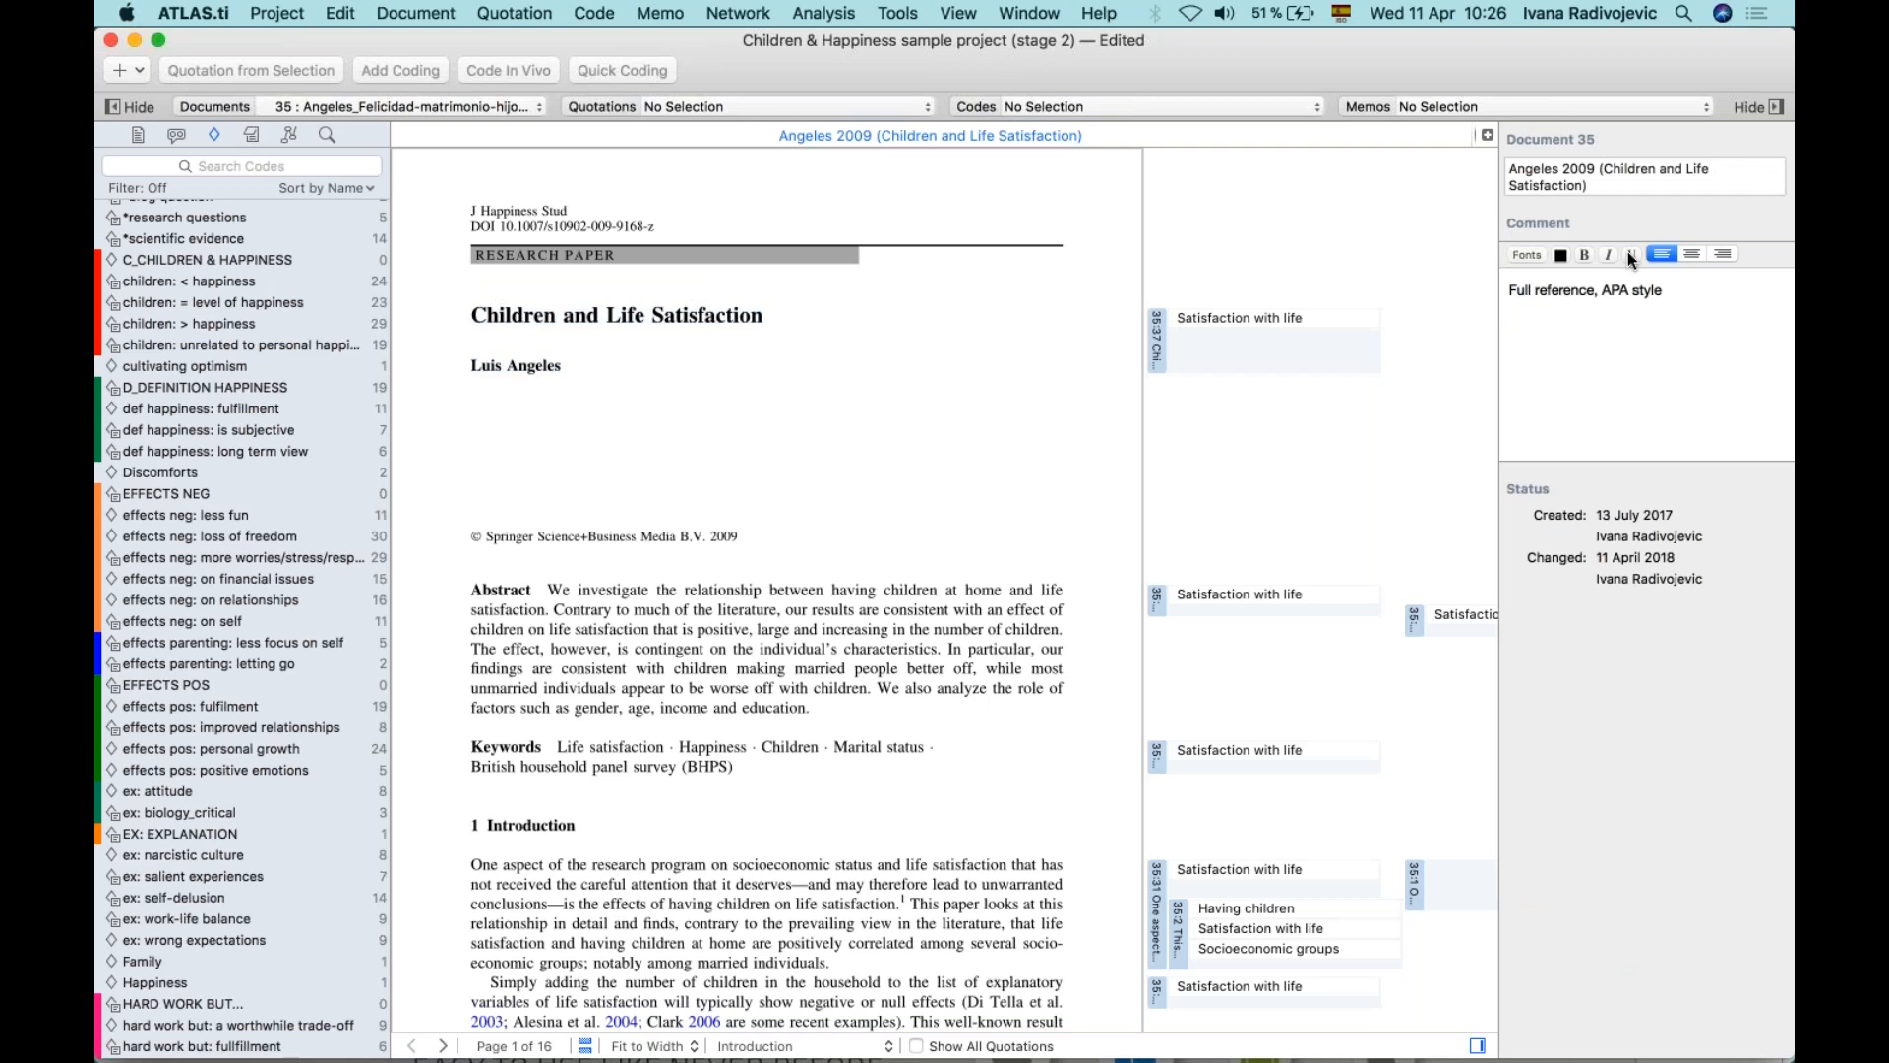
click(1209, 319)
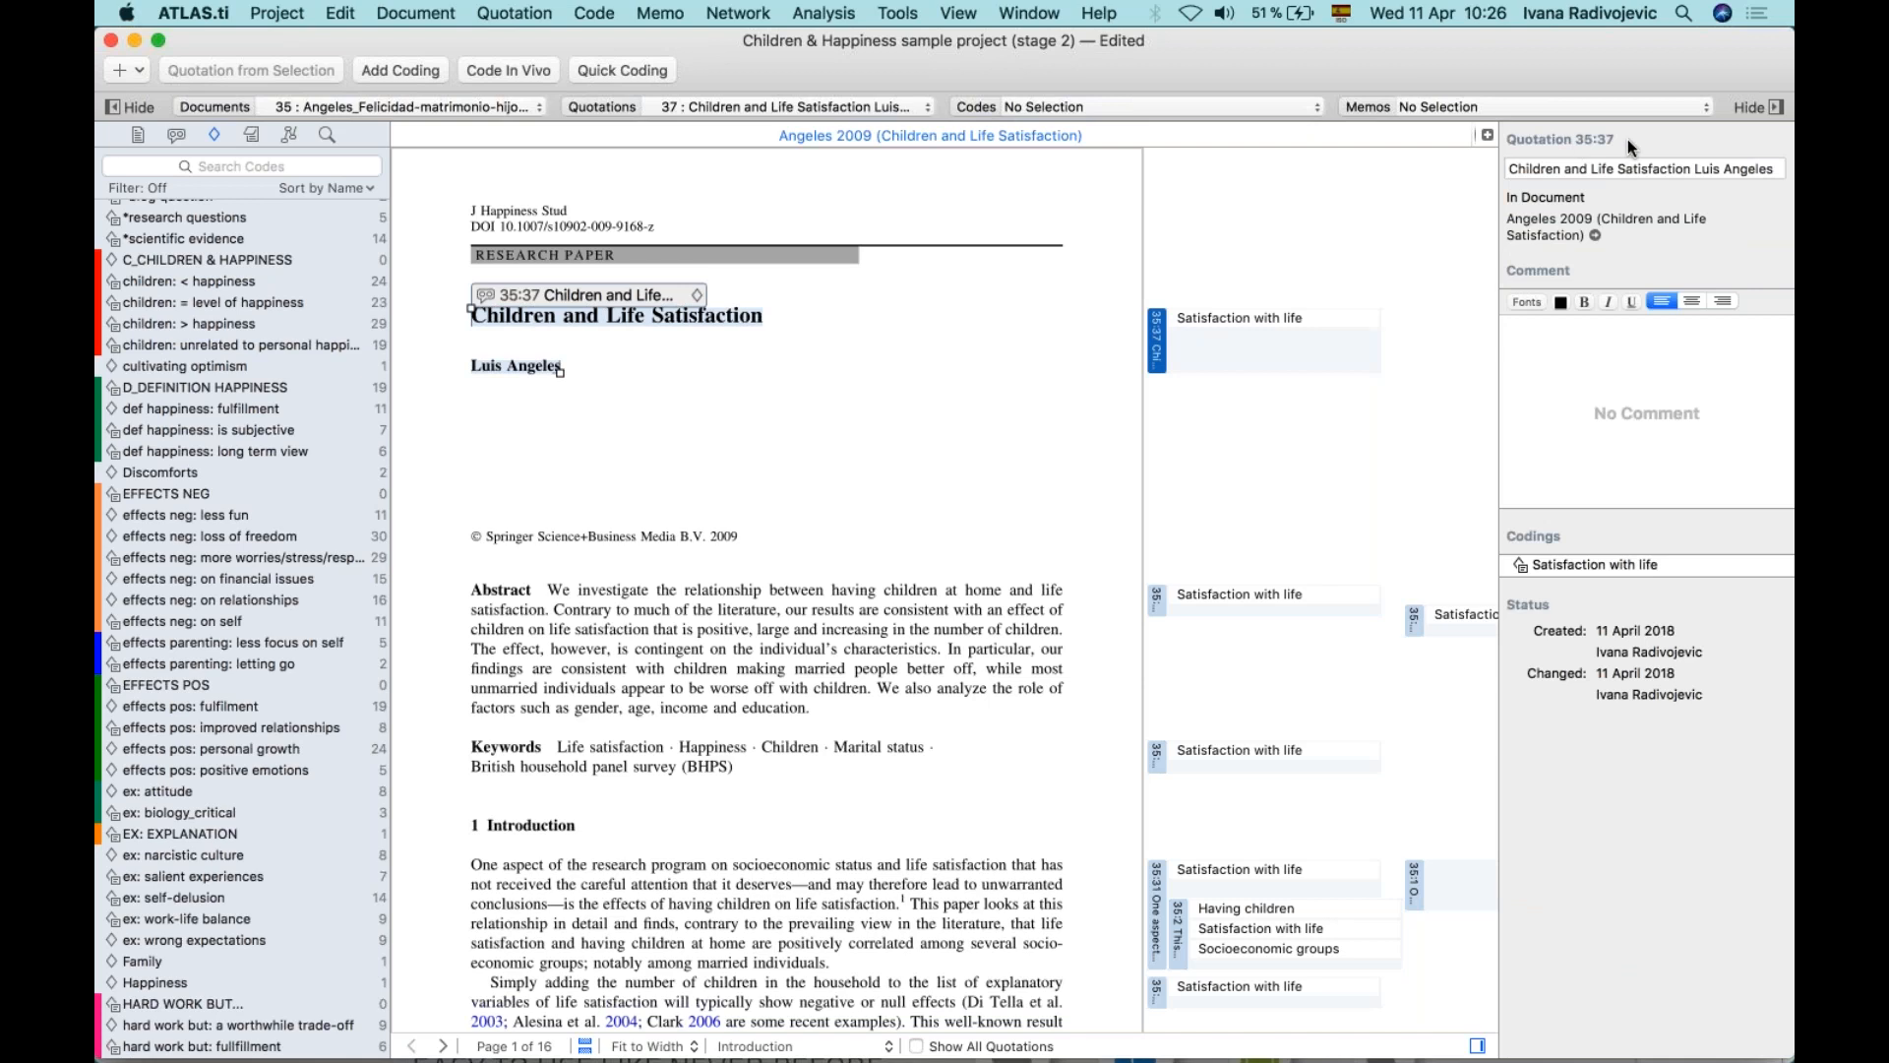
click(852, 345)
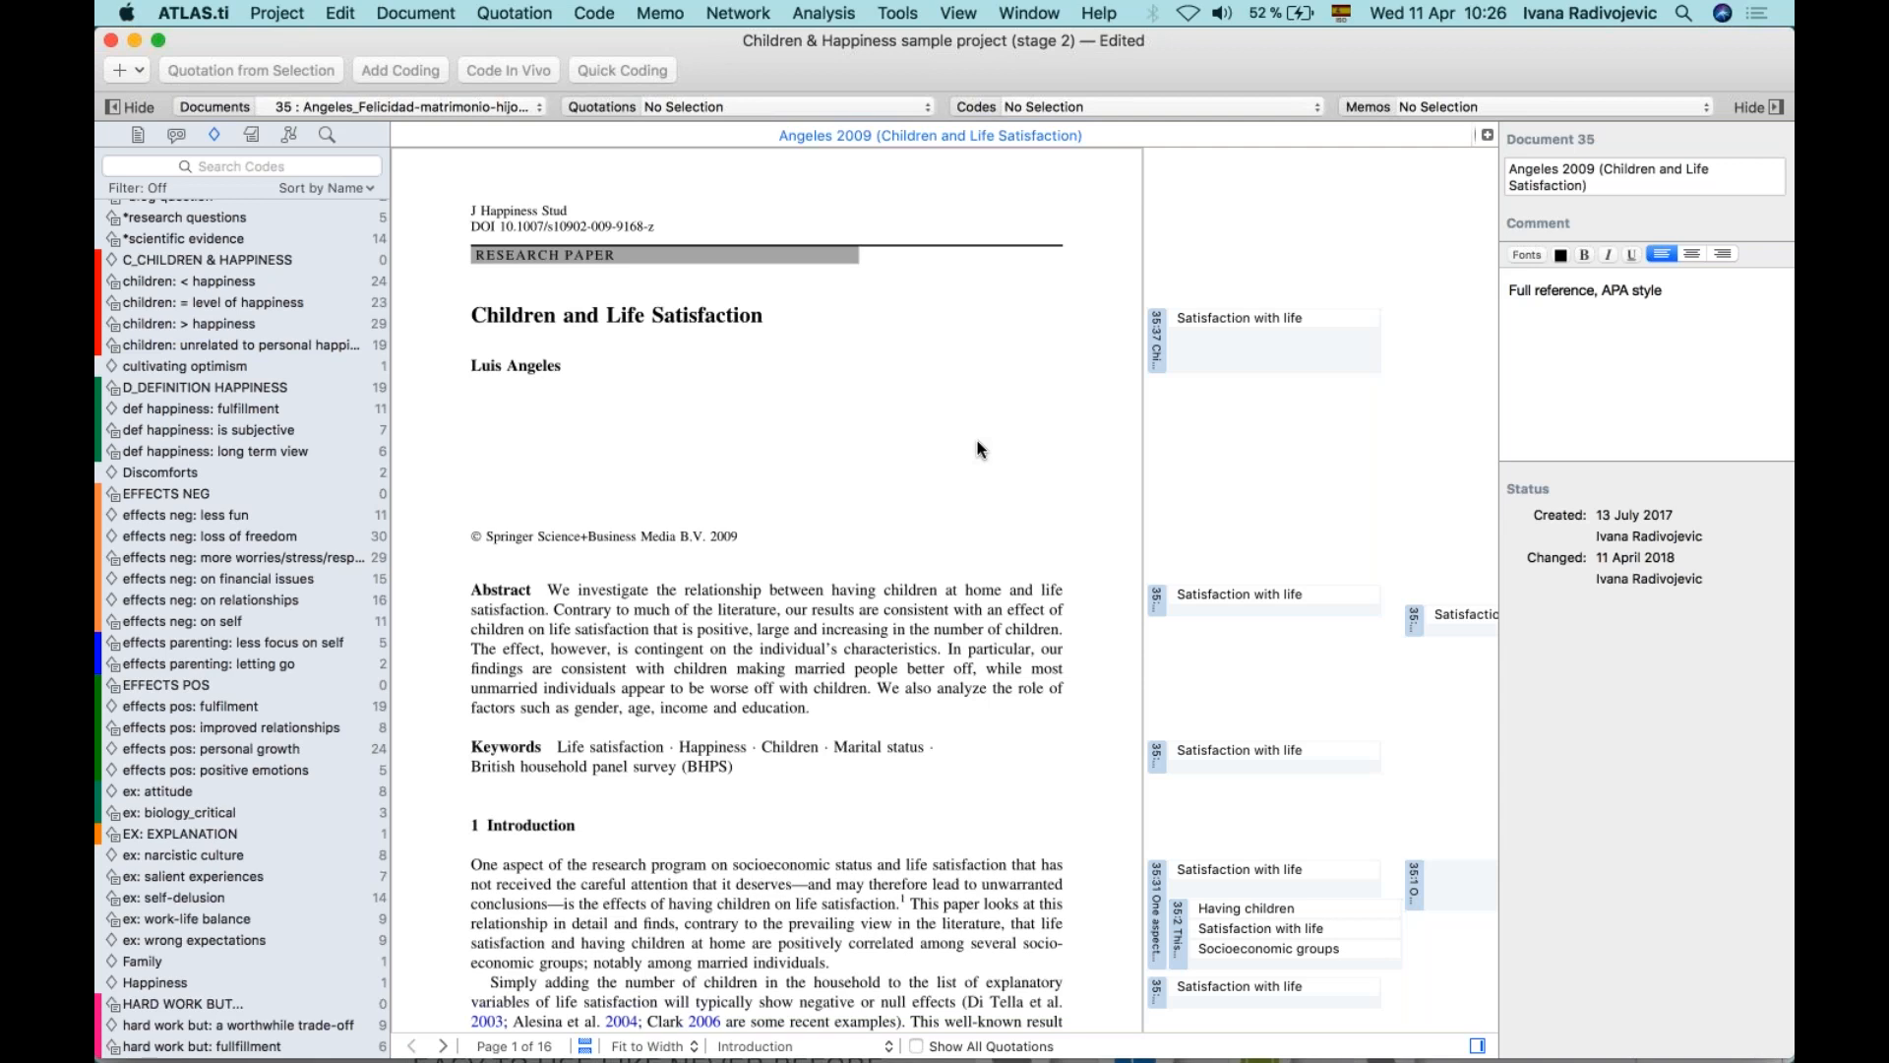
Open video document 32, Raising Children Off-Grid - This Morning, in place of the Angeles paper and widen its video area.
click(140, 138)
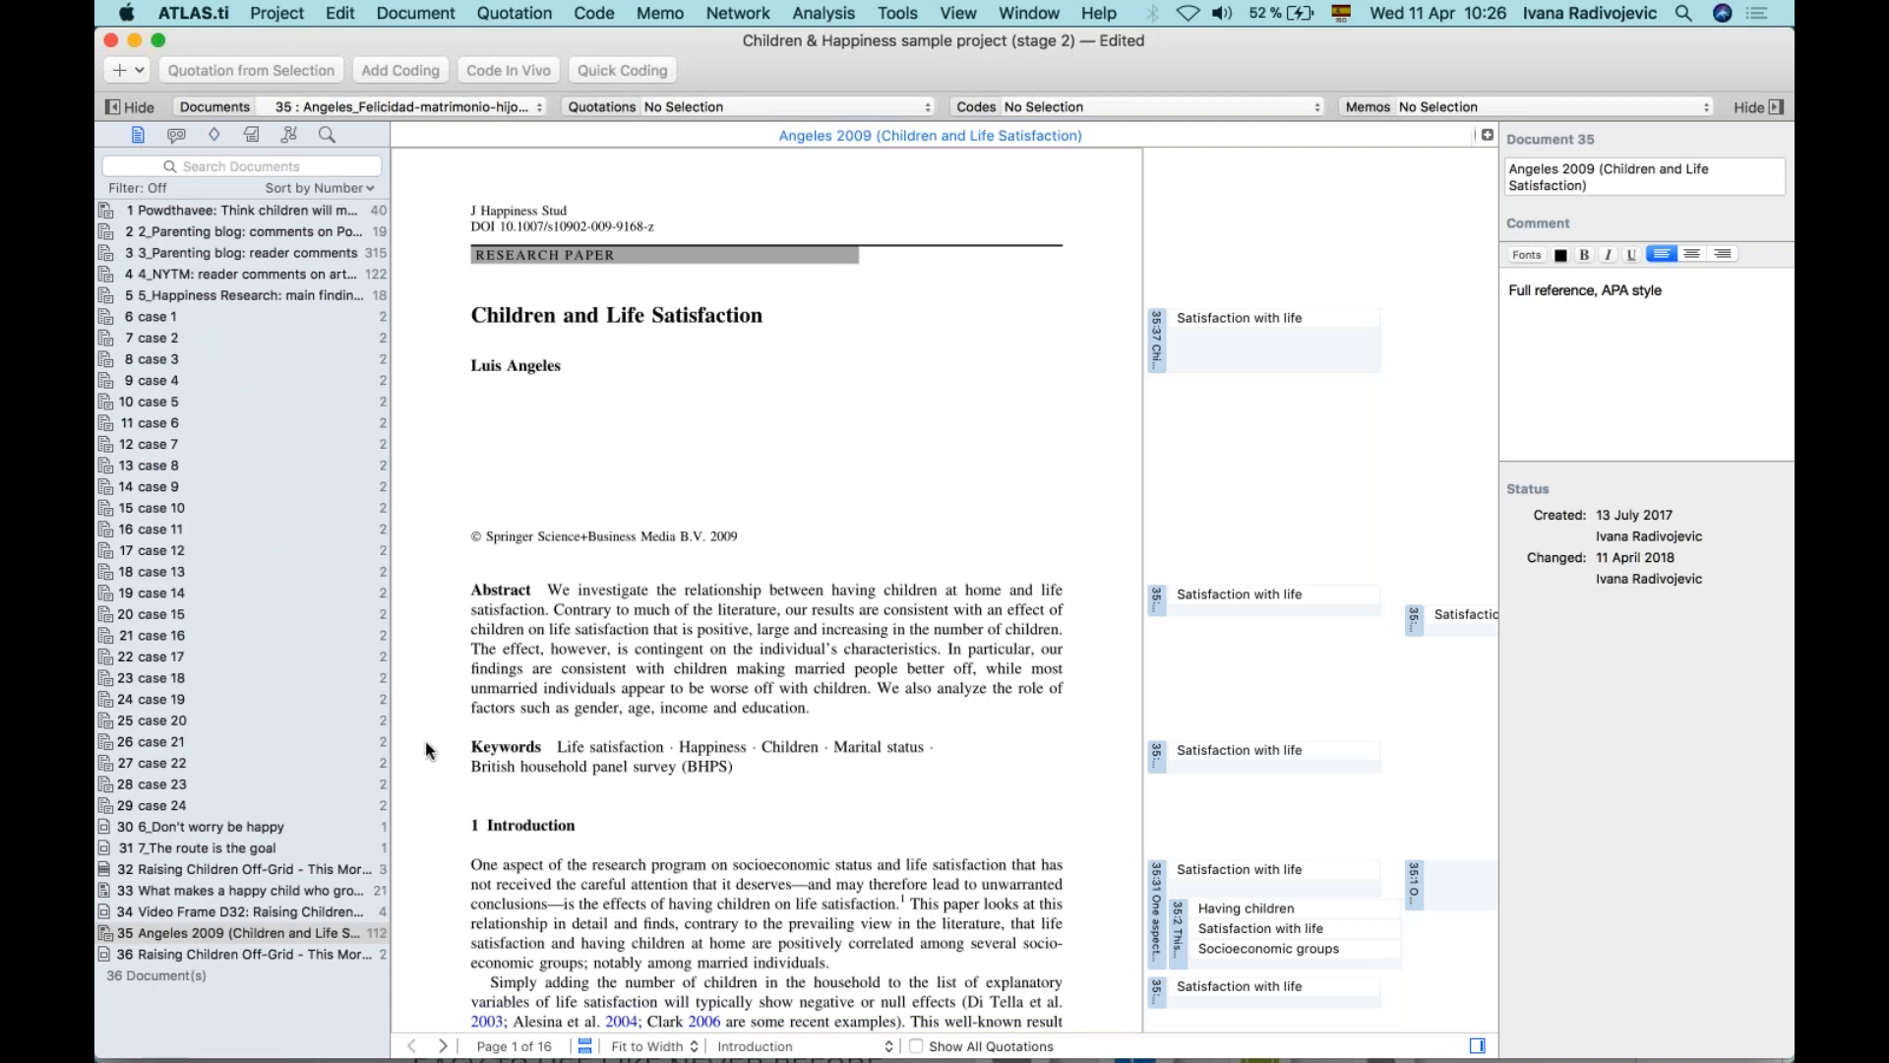
double_click(148, 870)
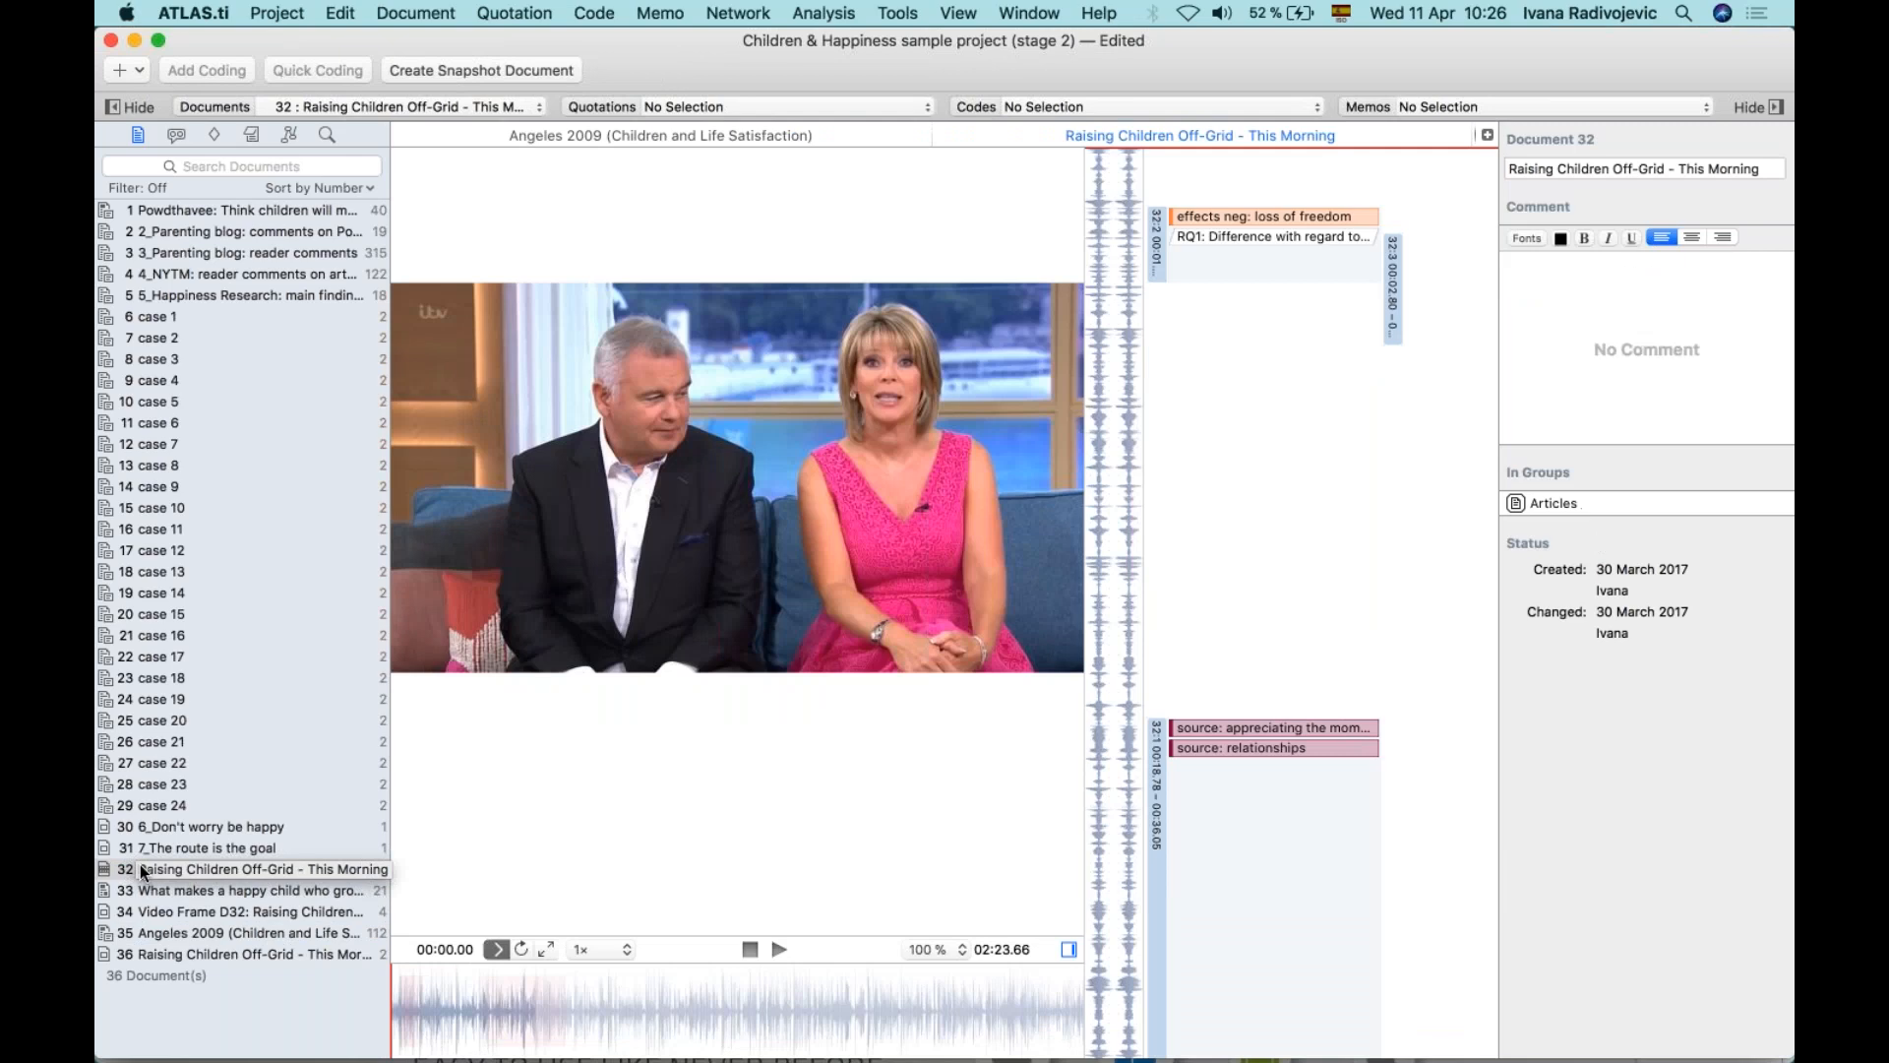
click(406, 136)
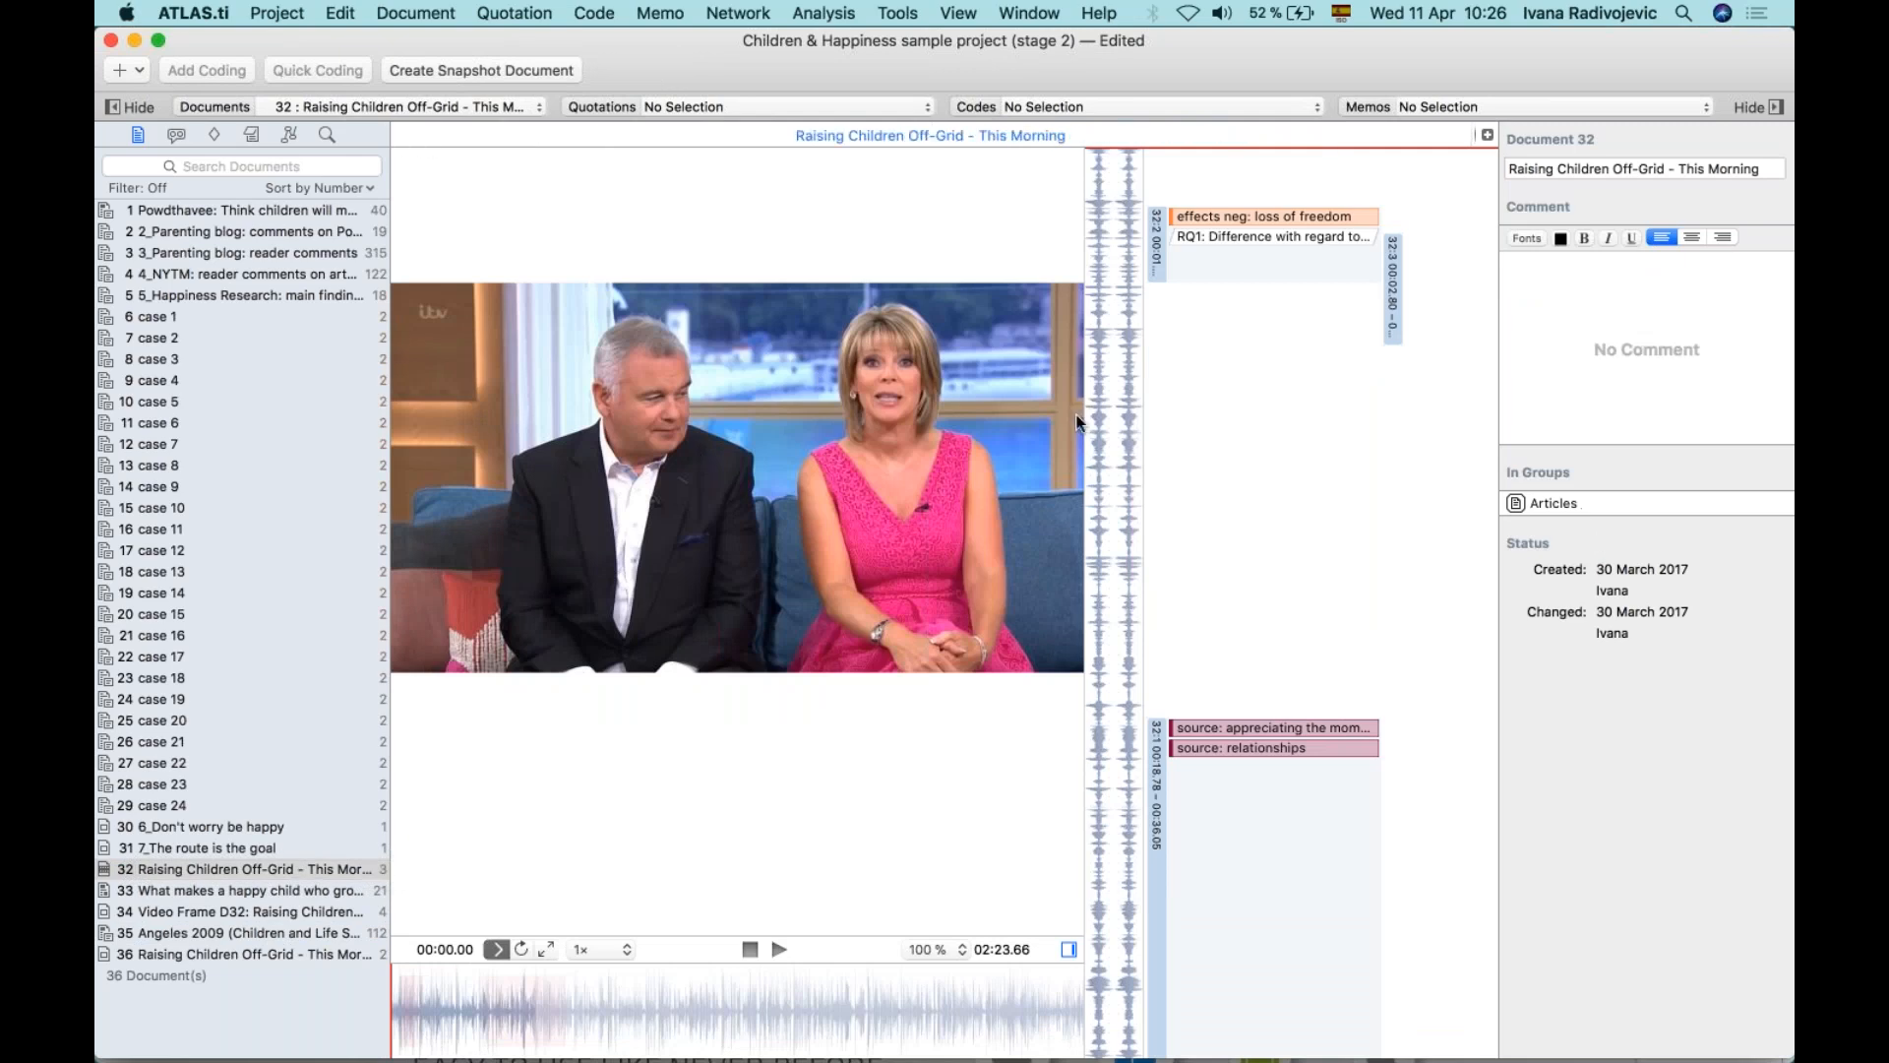
drag(1143, 459, 1211, 472)
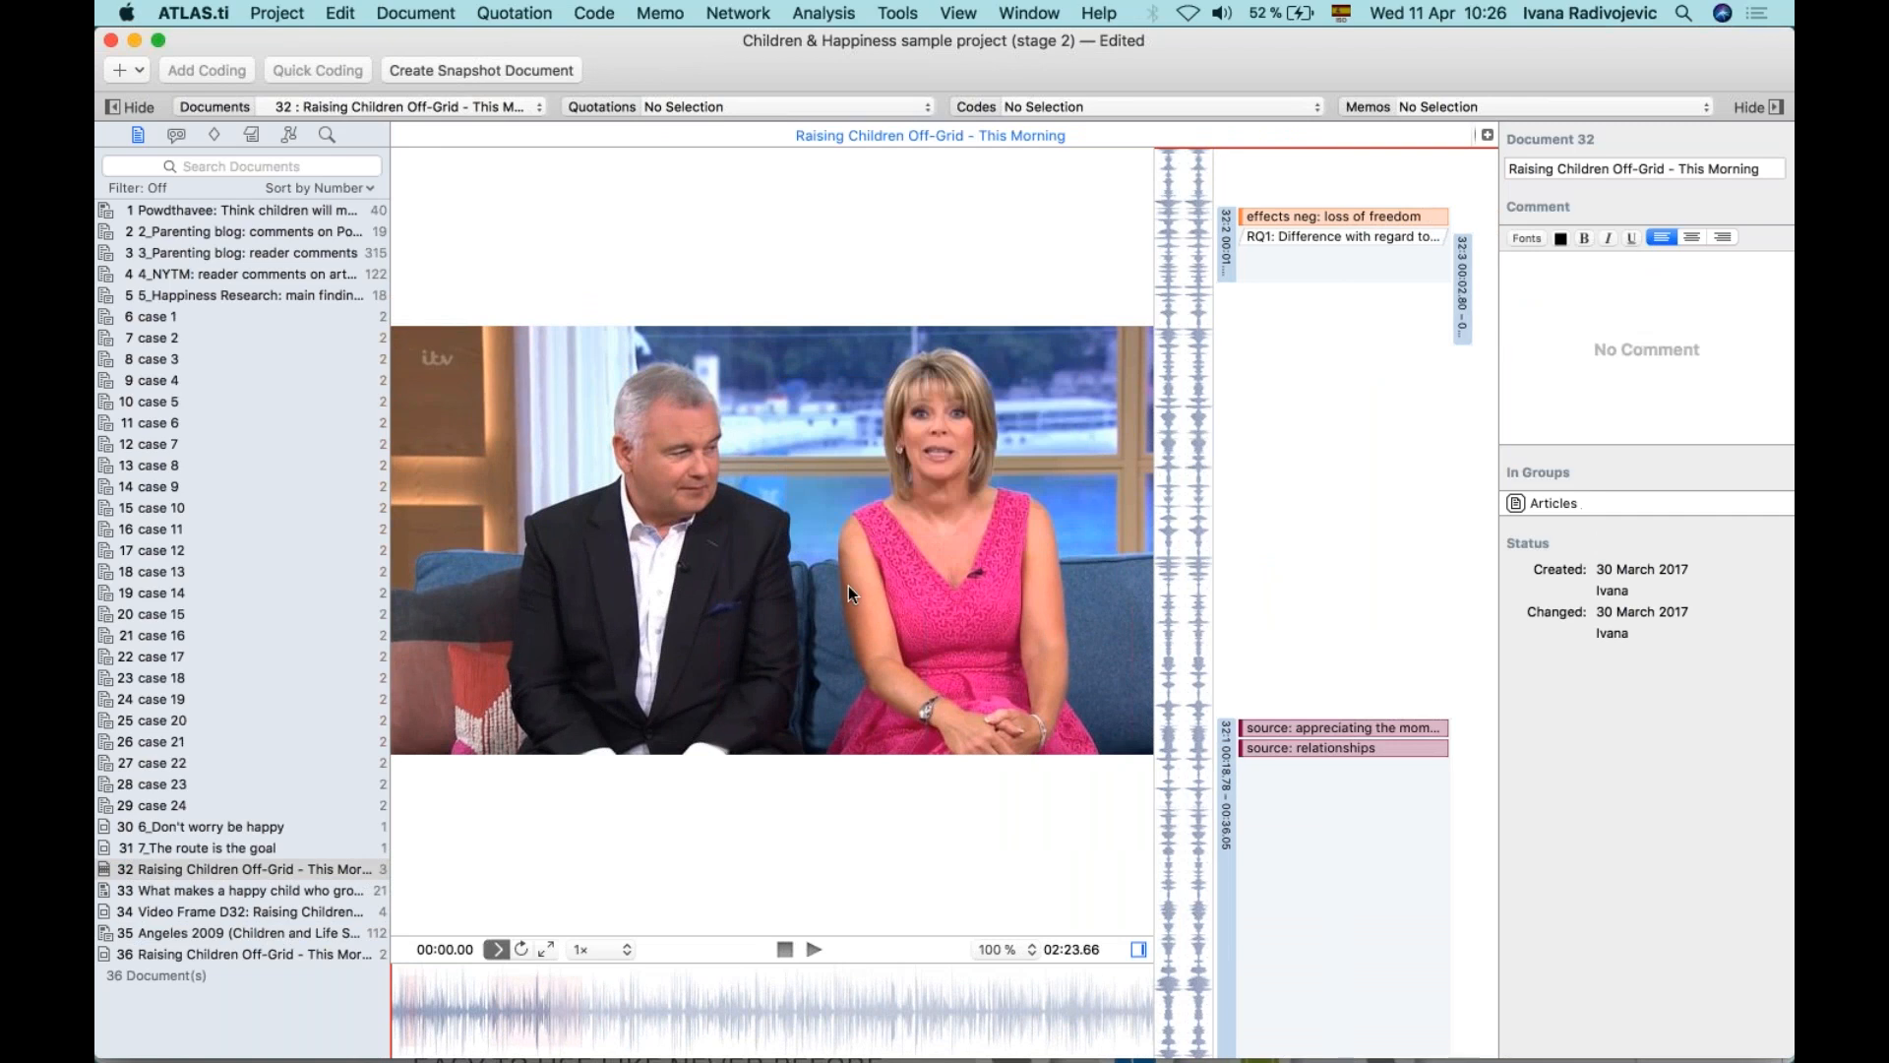
Play the first second of the Raising Children Off-Grid video and pause it.
click(812, 951)
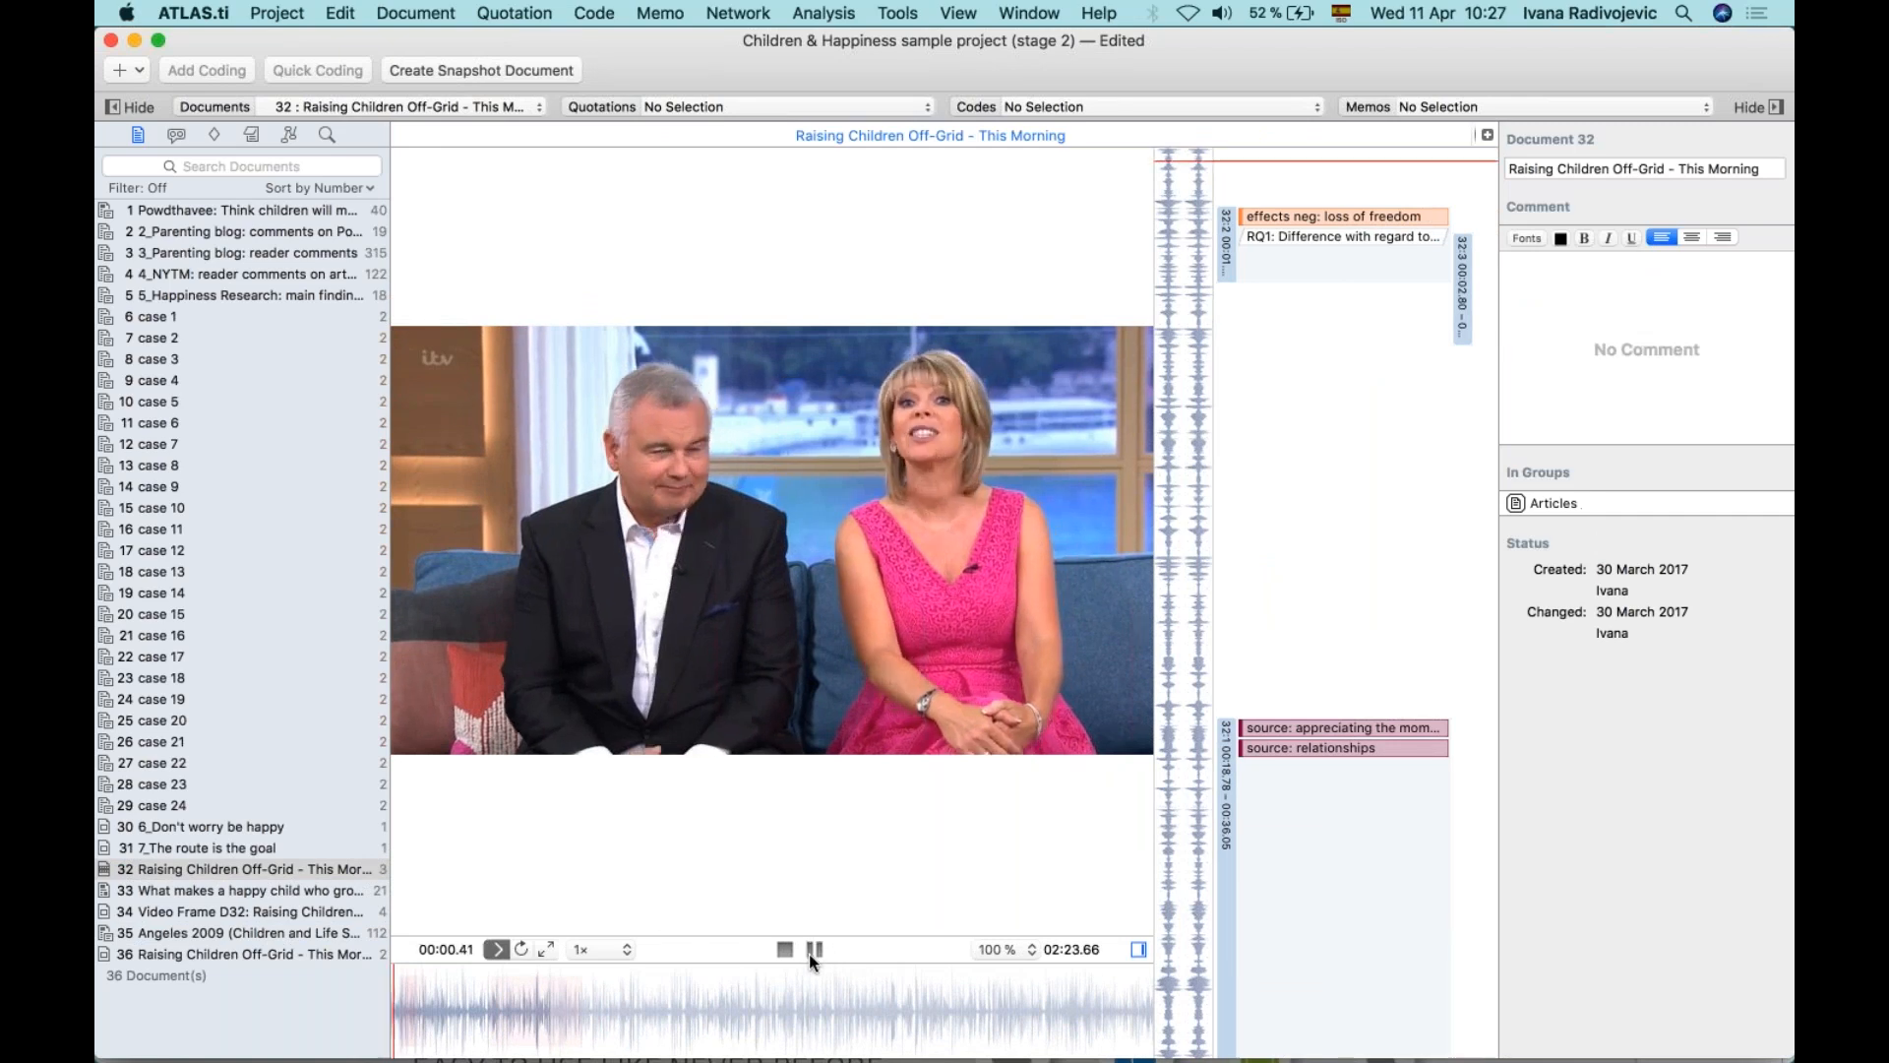
click(813, 950)
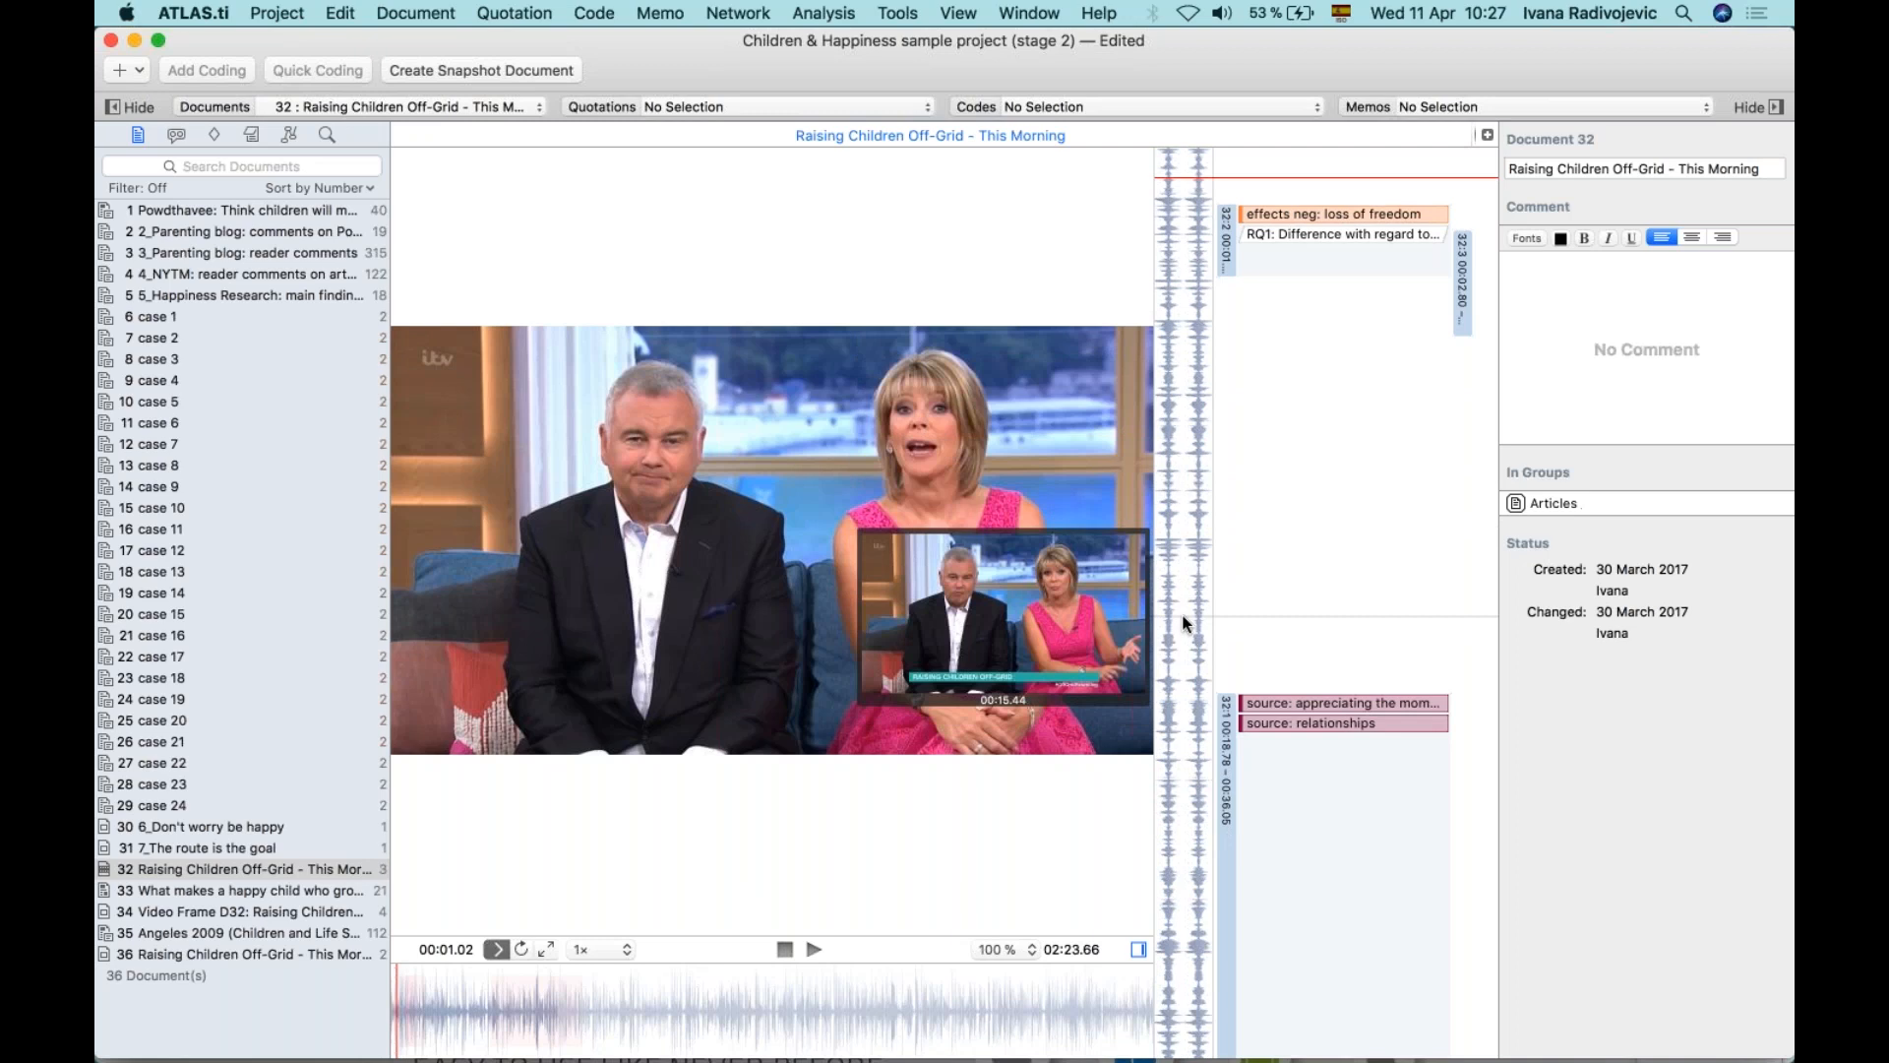
Create a video quotation running from 01:01.00 to 01:29.71 and briefly preview its start.
scroll(1186, 622, down, 10)
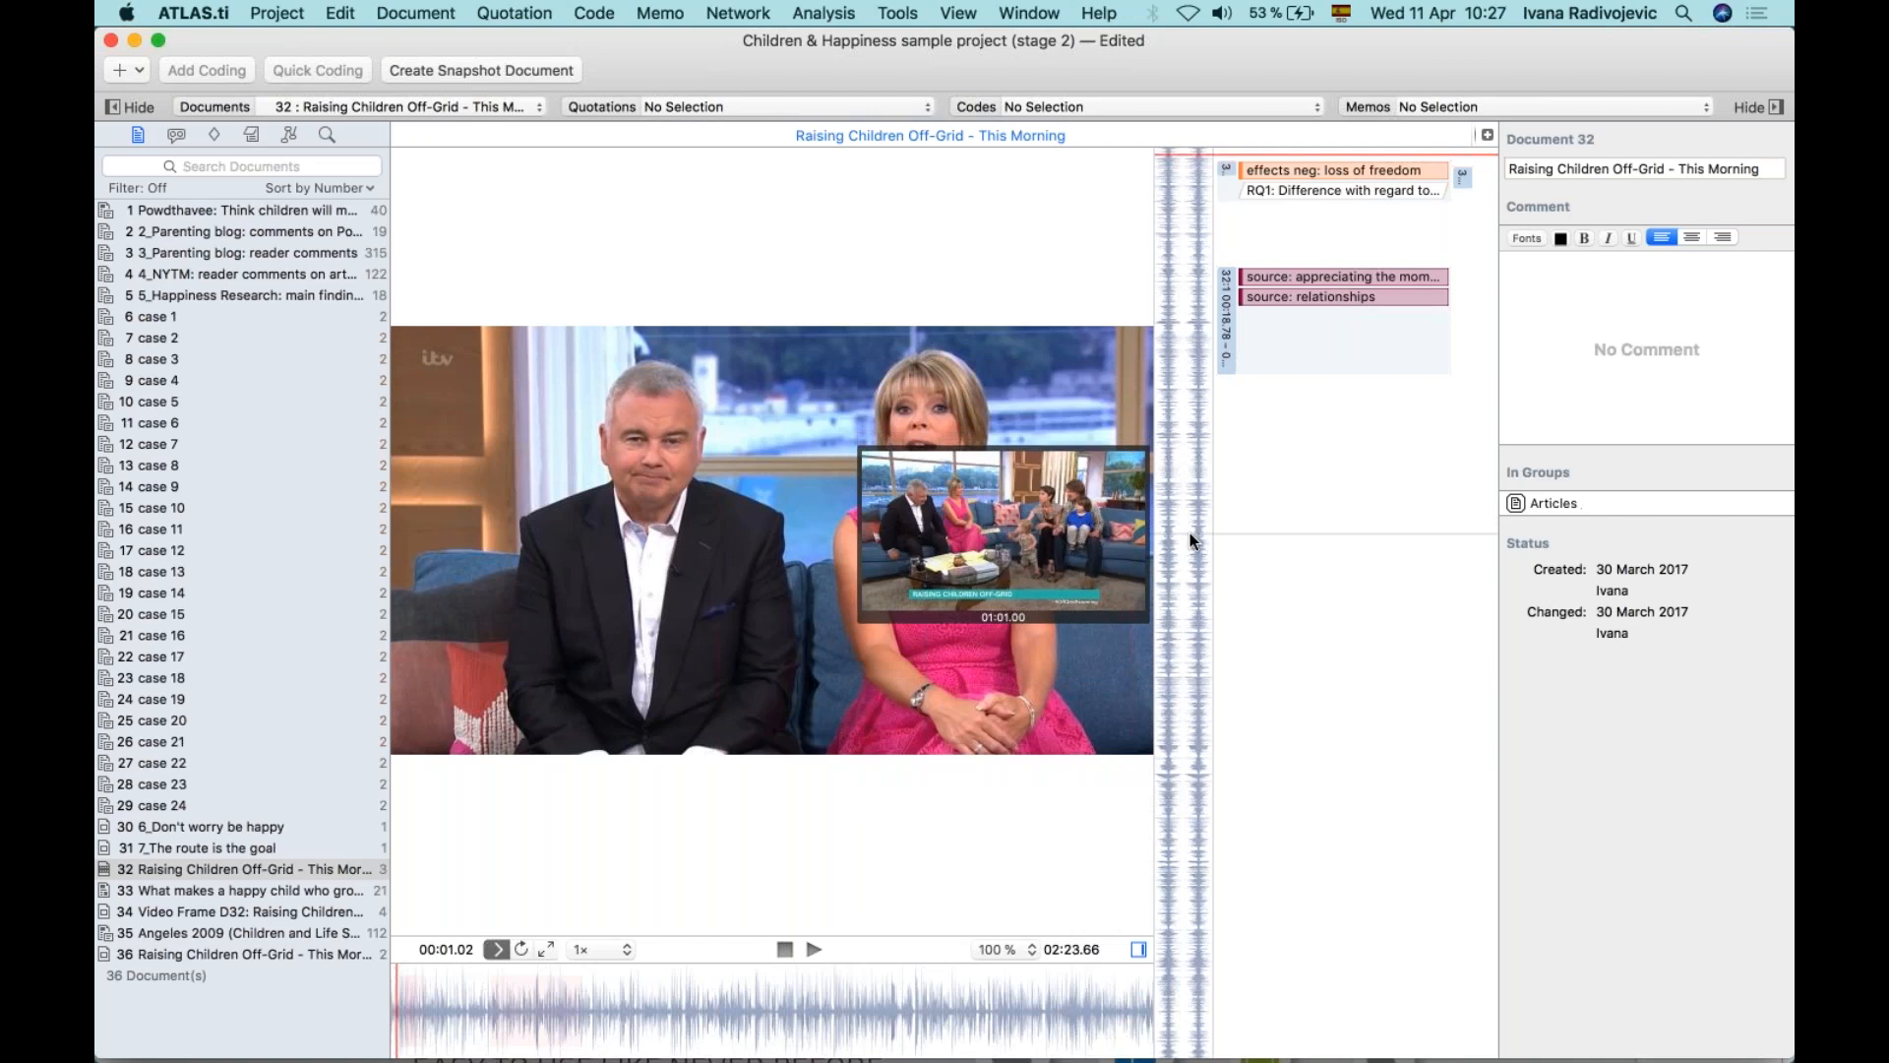
drag(1189, 534, 1190, 715)
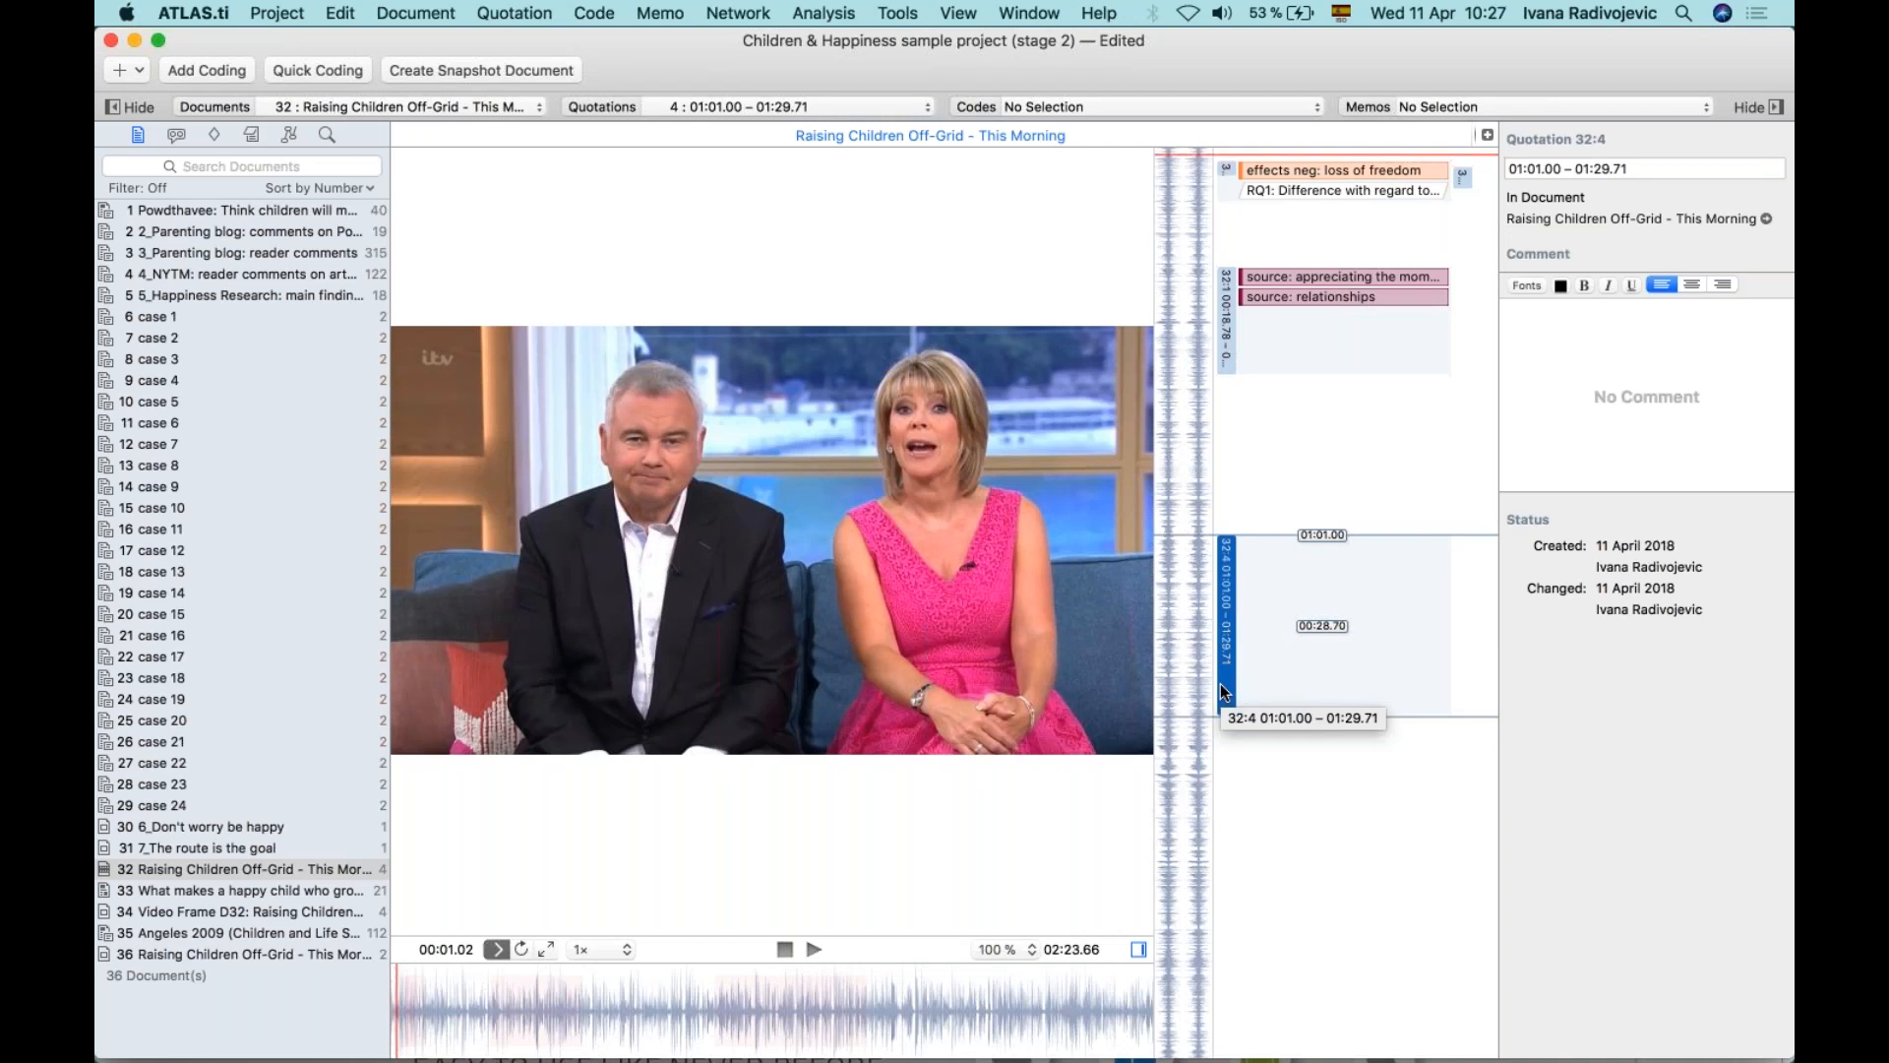
double_click(1227, 610)
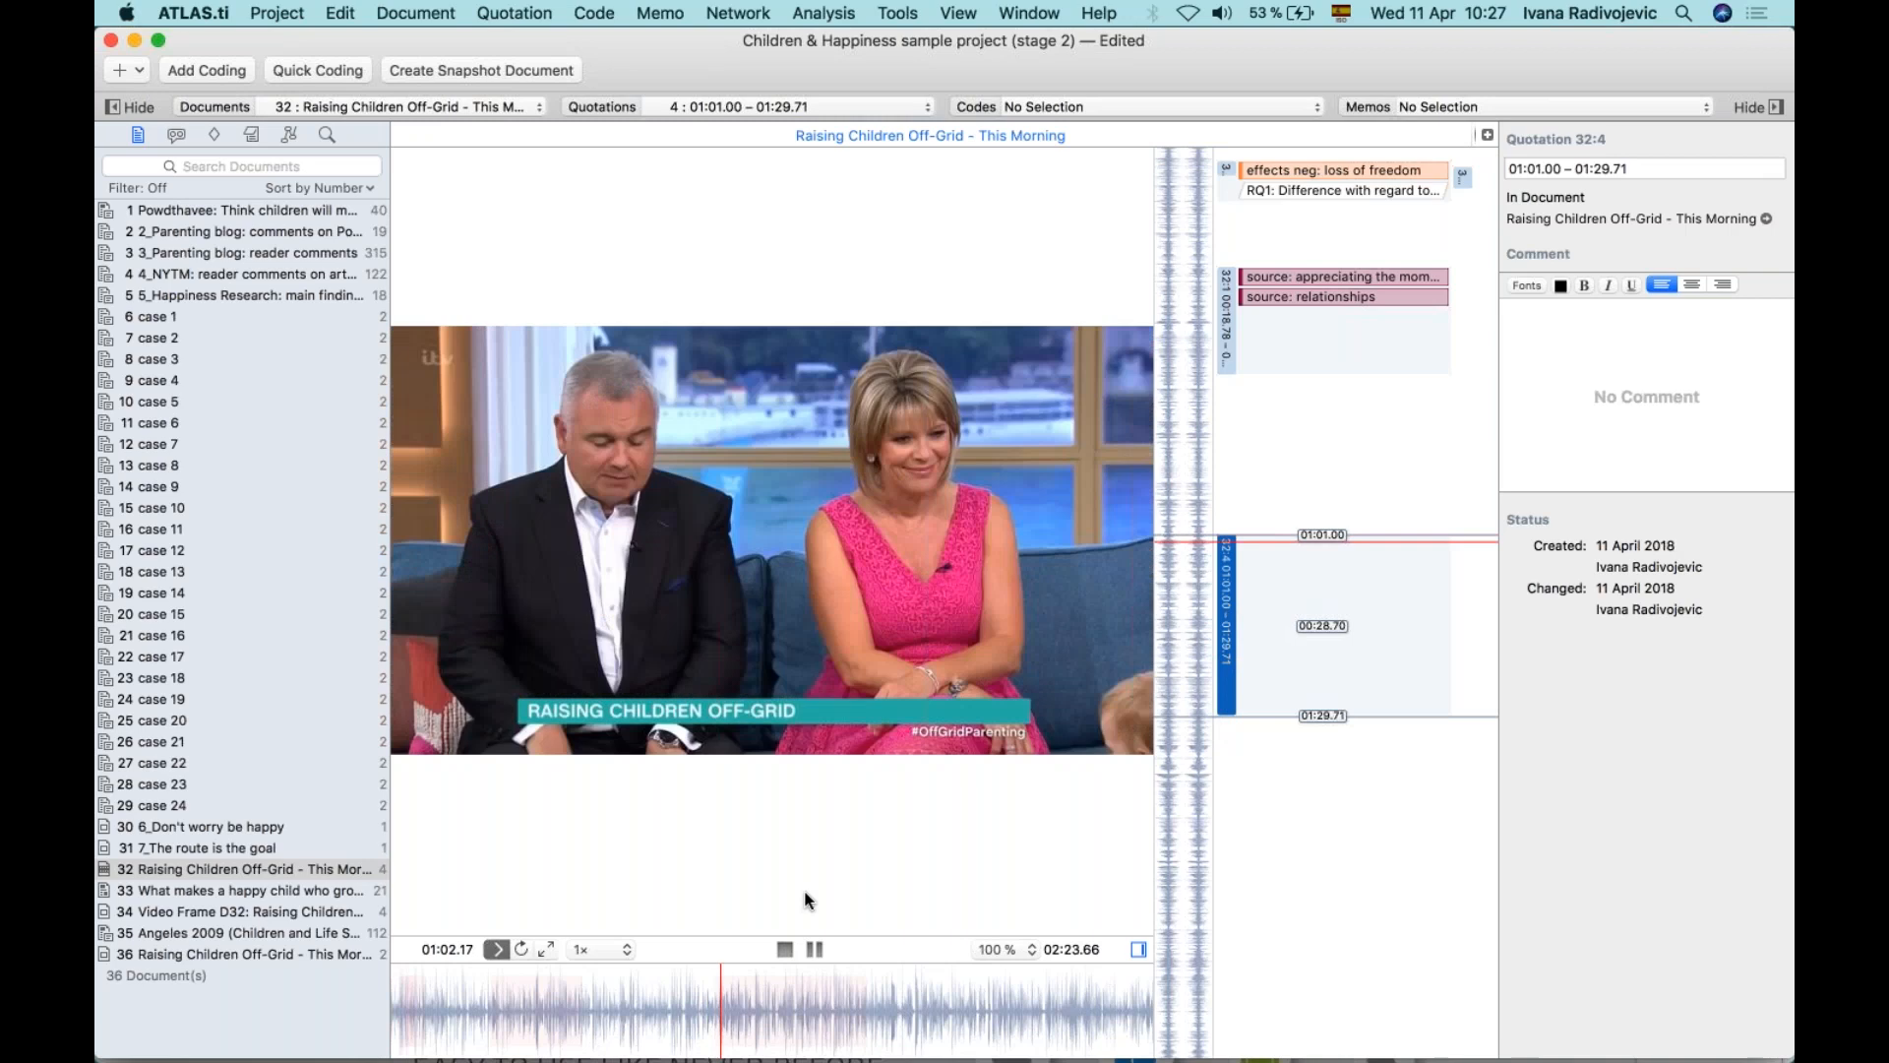
click(812, 946)
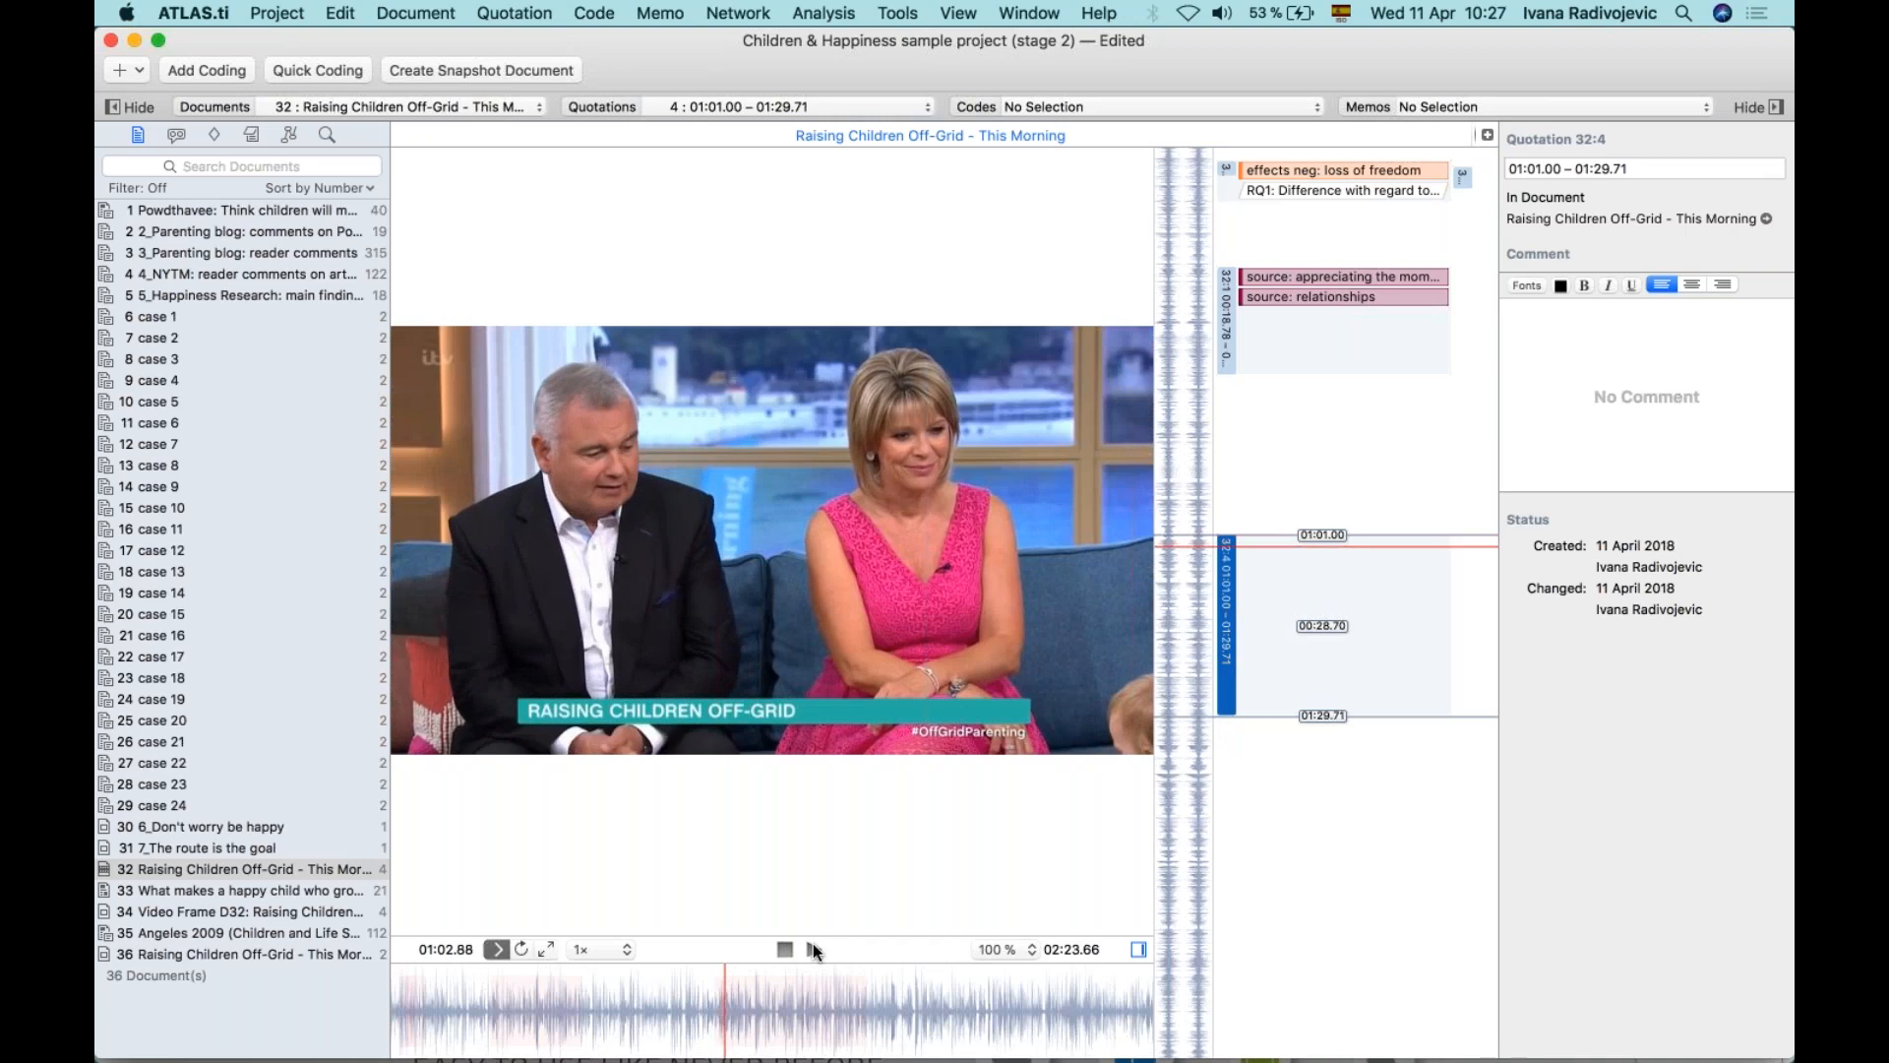
Examine the coding commands available for the 01:01.00 – 01:29.71 video quotation without applying any.
right_click(1228, 594)
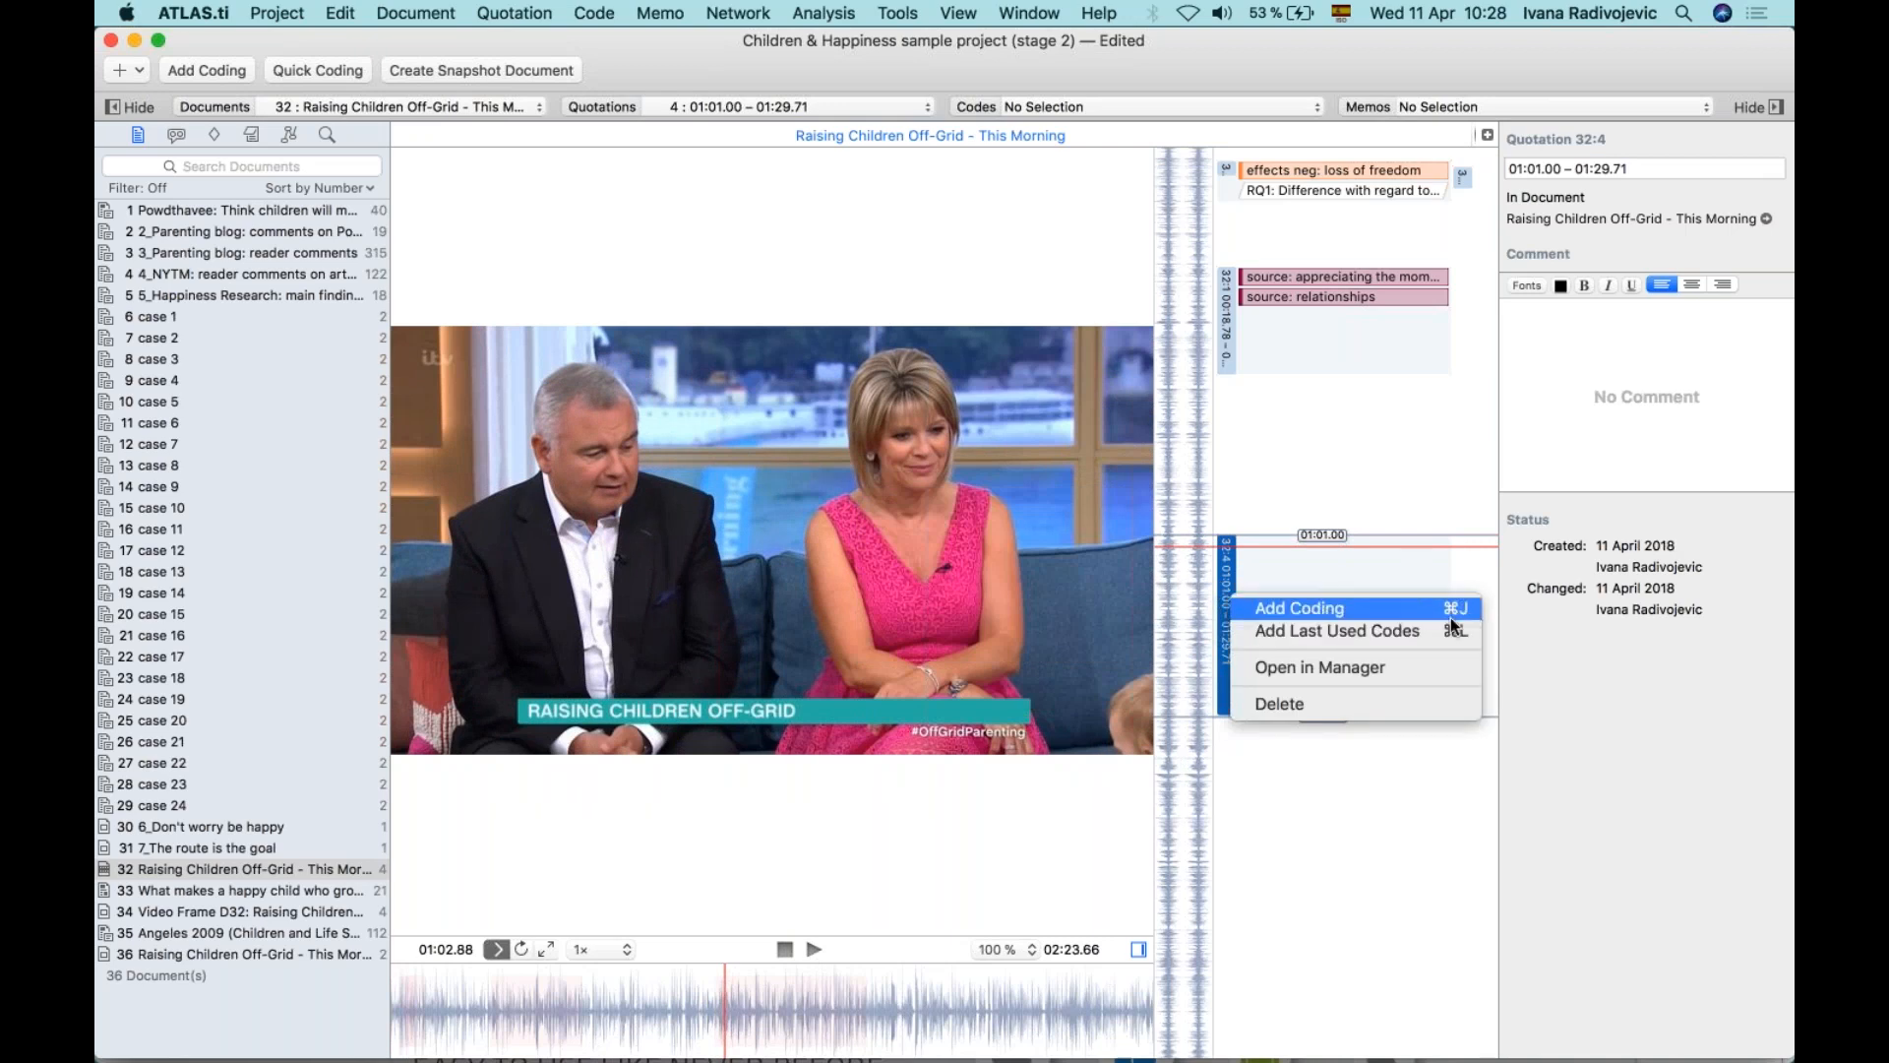
click(1210, 570)
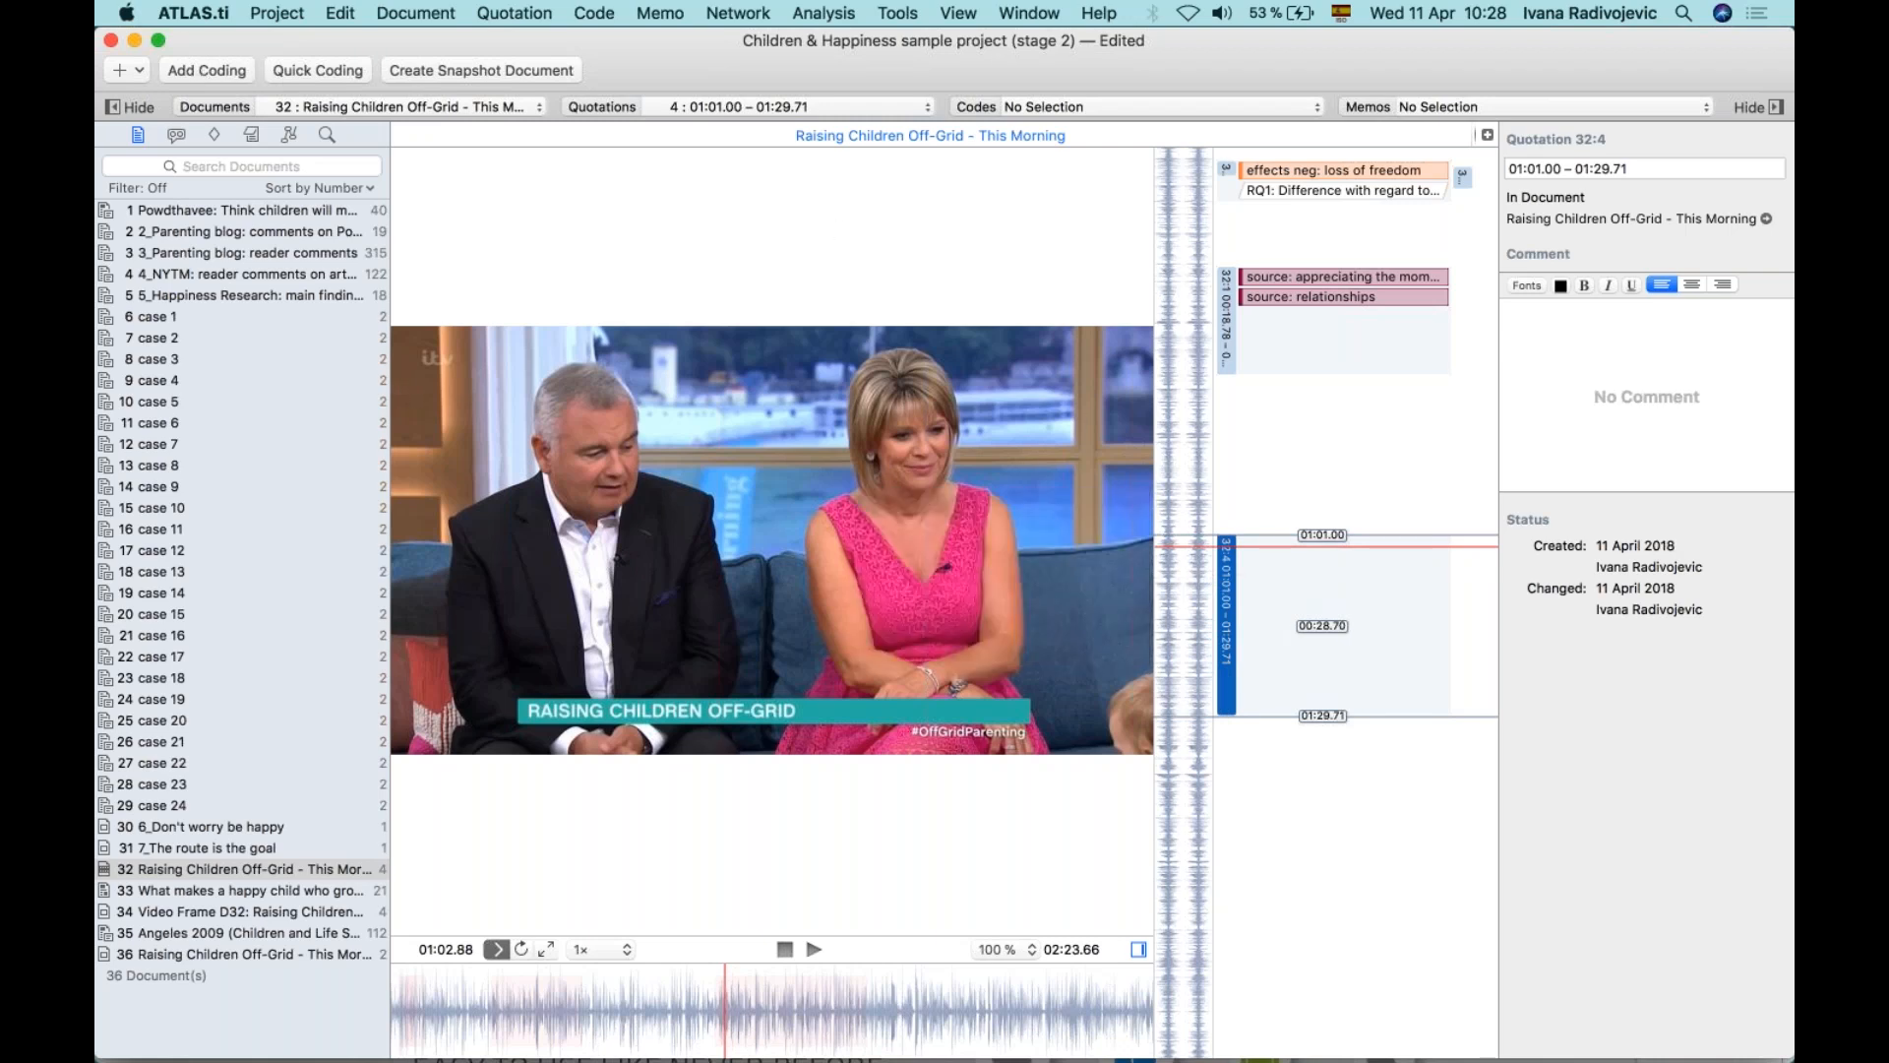
right_click(1226, 623)
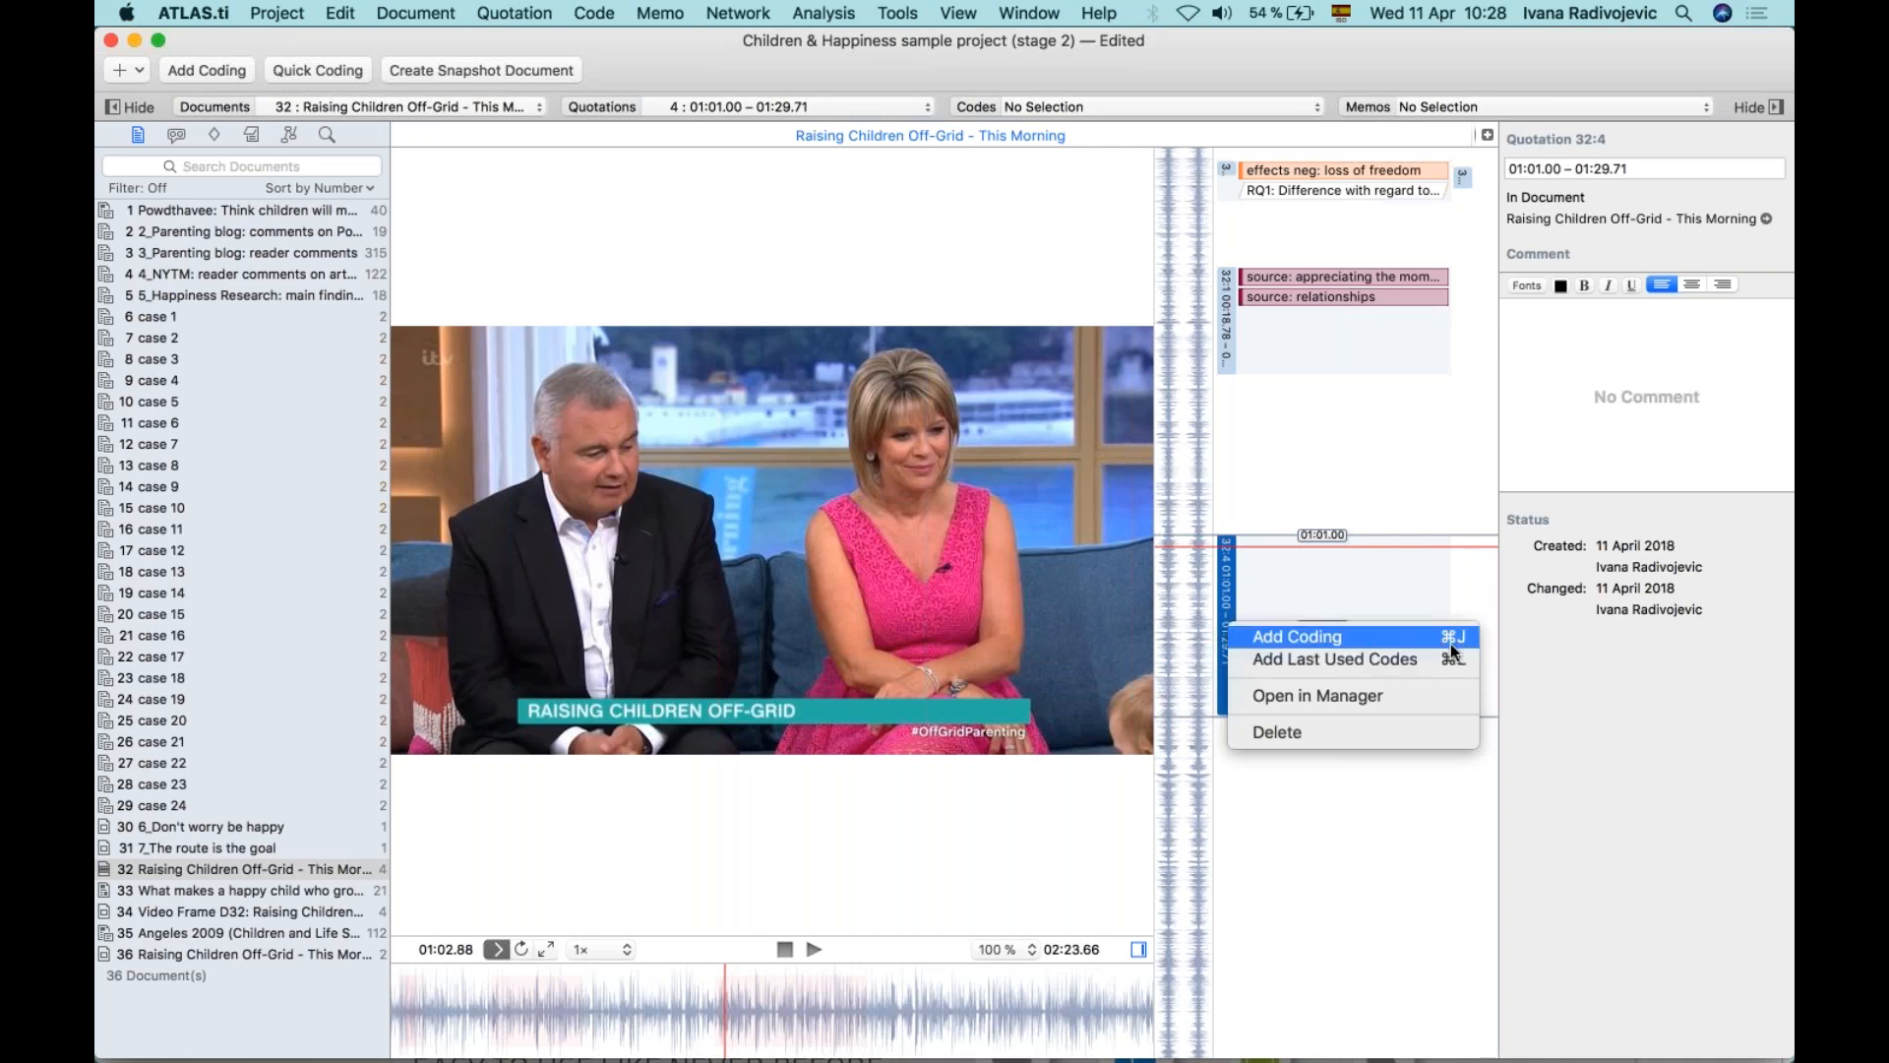
click(1224, 558)
Code the 01:01.00 – 01:29.71 quotation with C_CHILDREN & HAPPINESS, #fam: have children and Raising children from the project's code list.
click(215, 135)
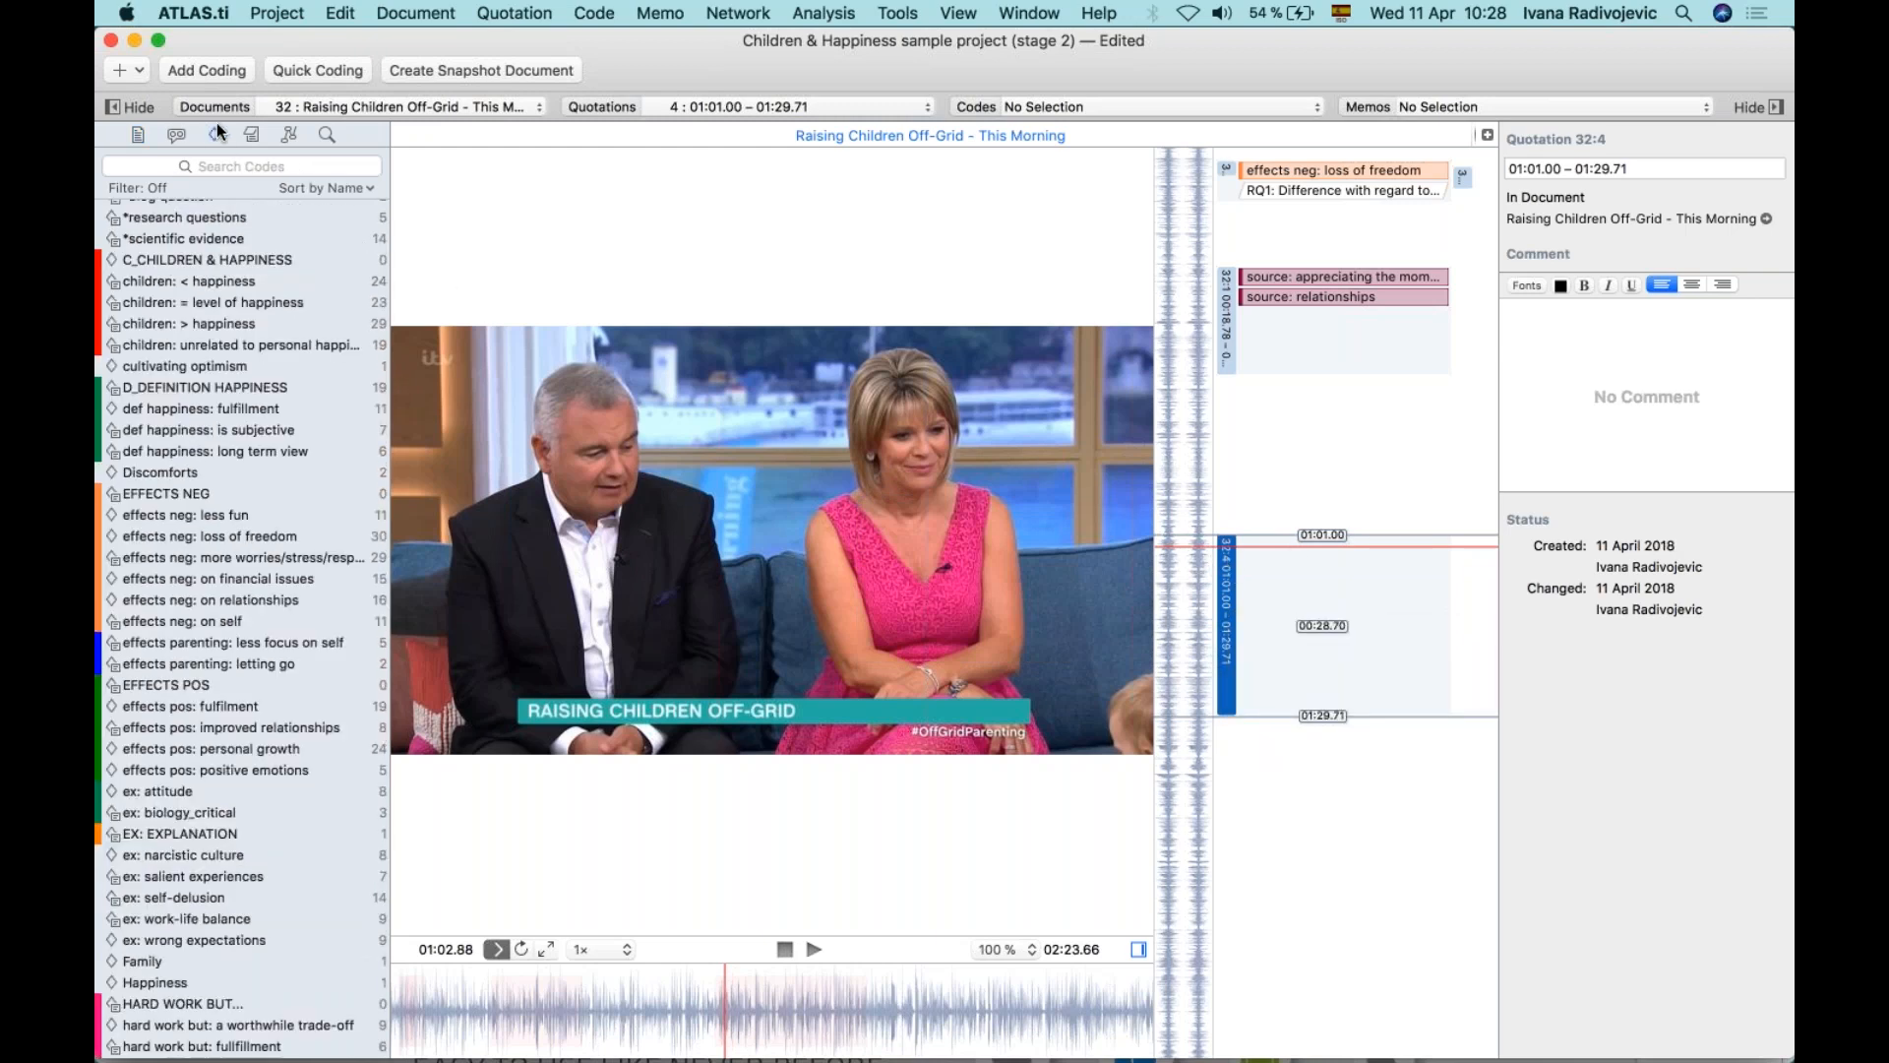
scroll(192, 439, down, 1)
scroll(192, 438, up, 4)
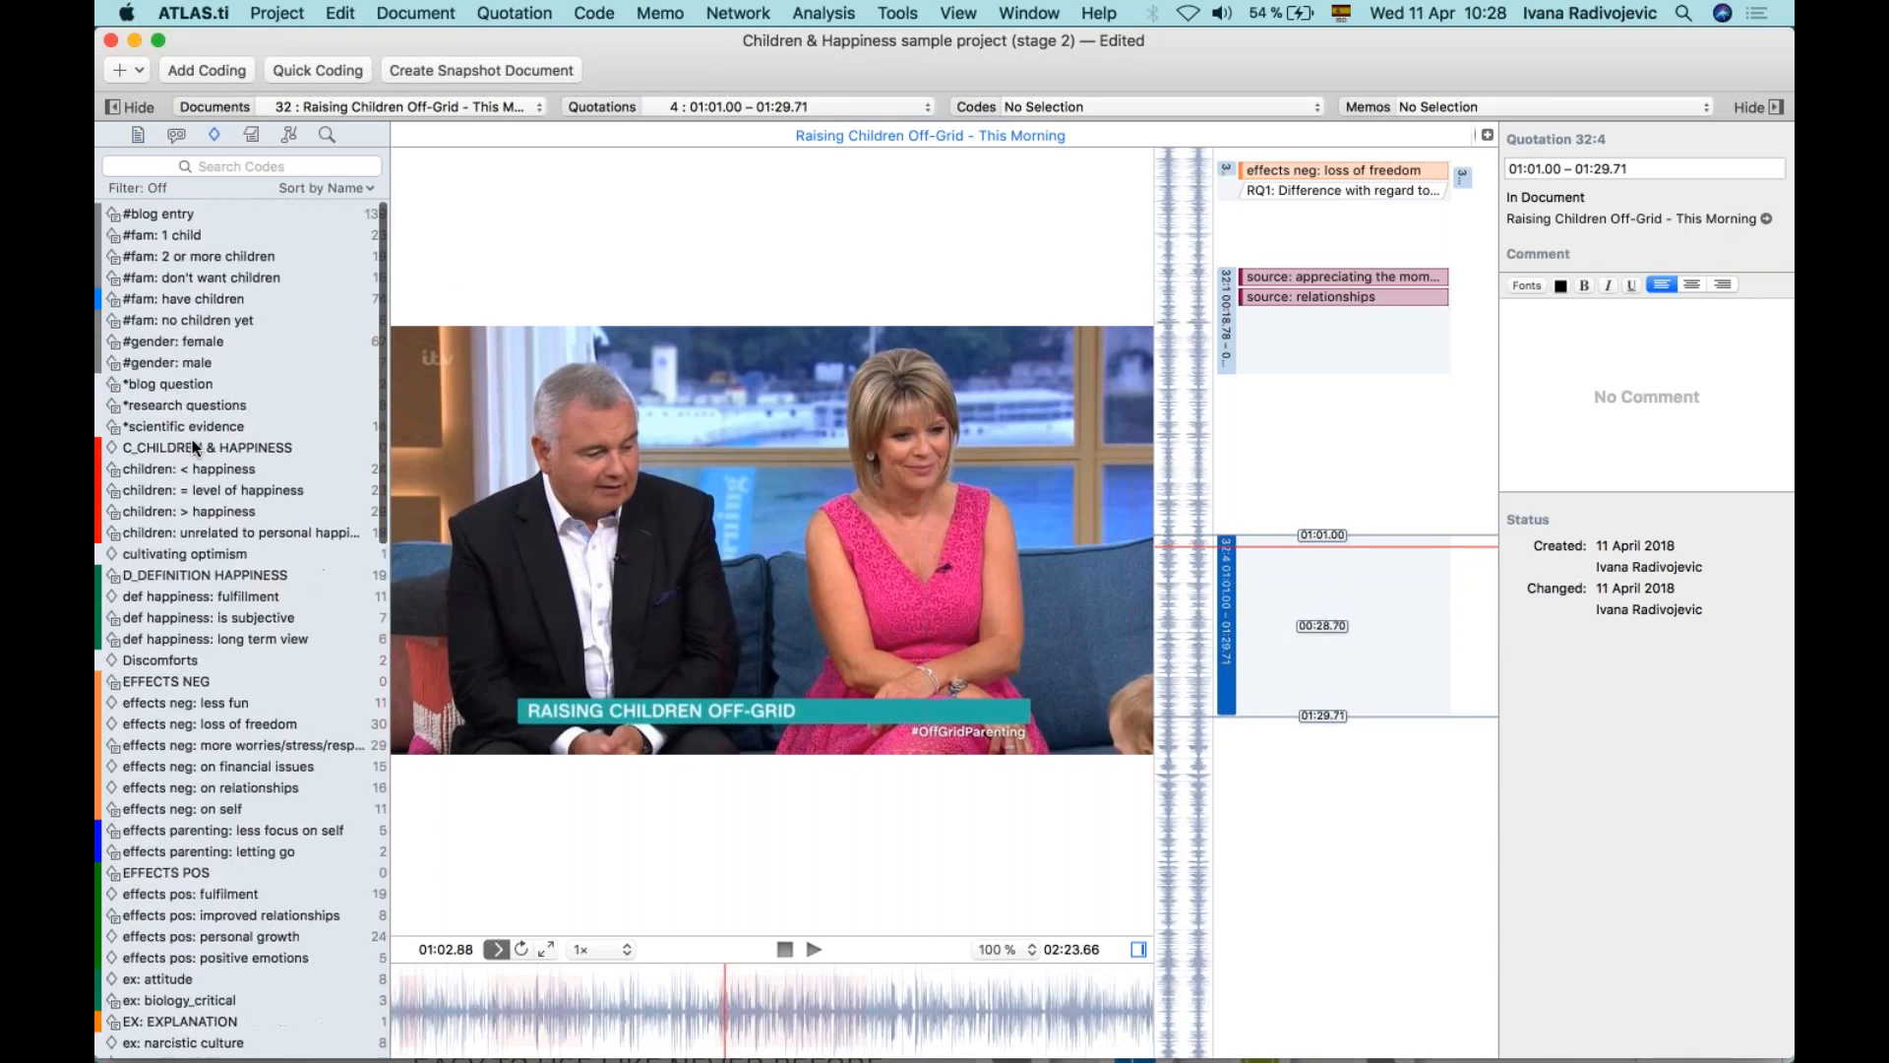
drag(559, 434, 1219, 599)
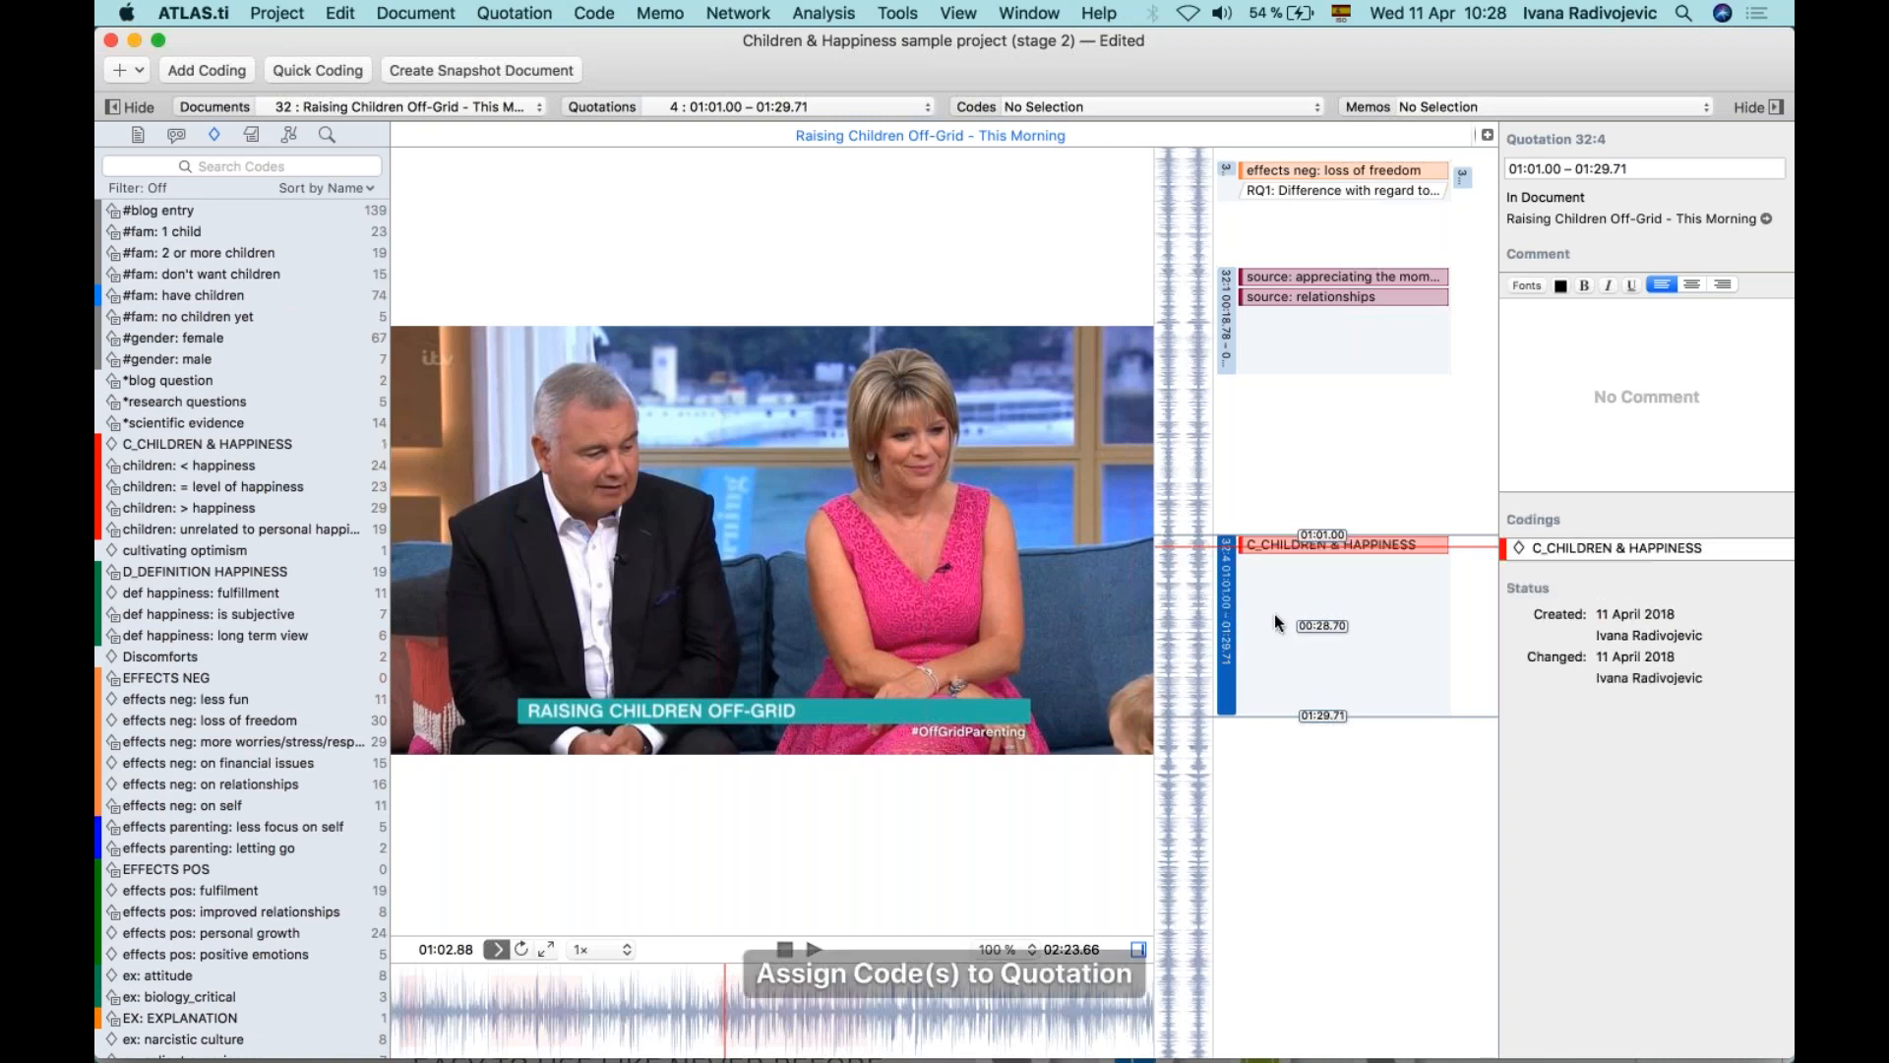
drag(182, 296, 1220, 610)
scroll(299, 838, down, 15)
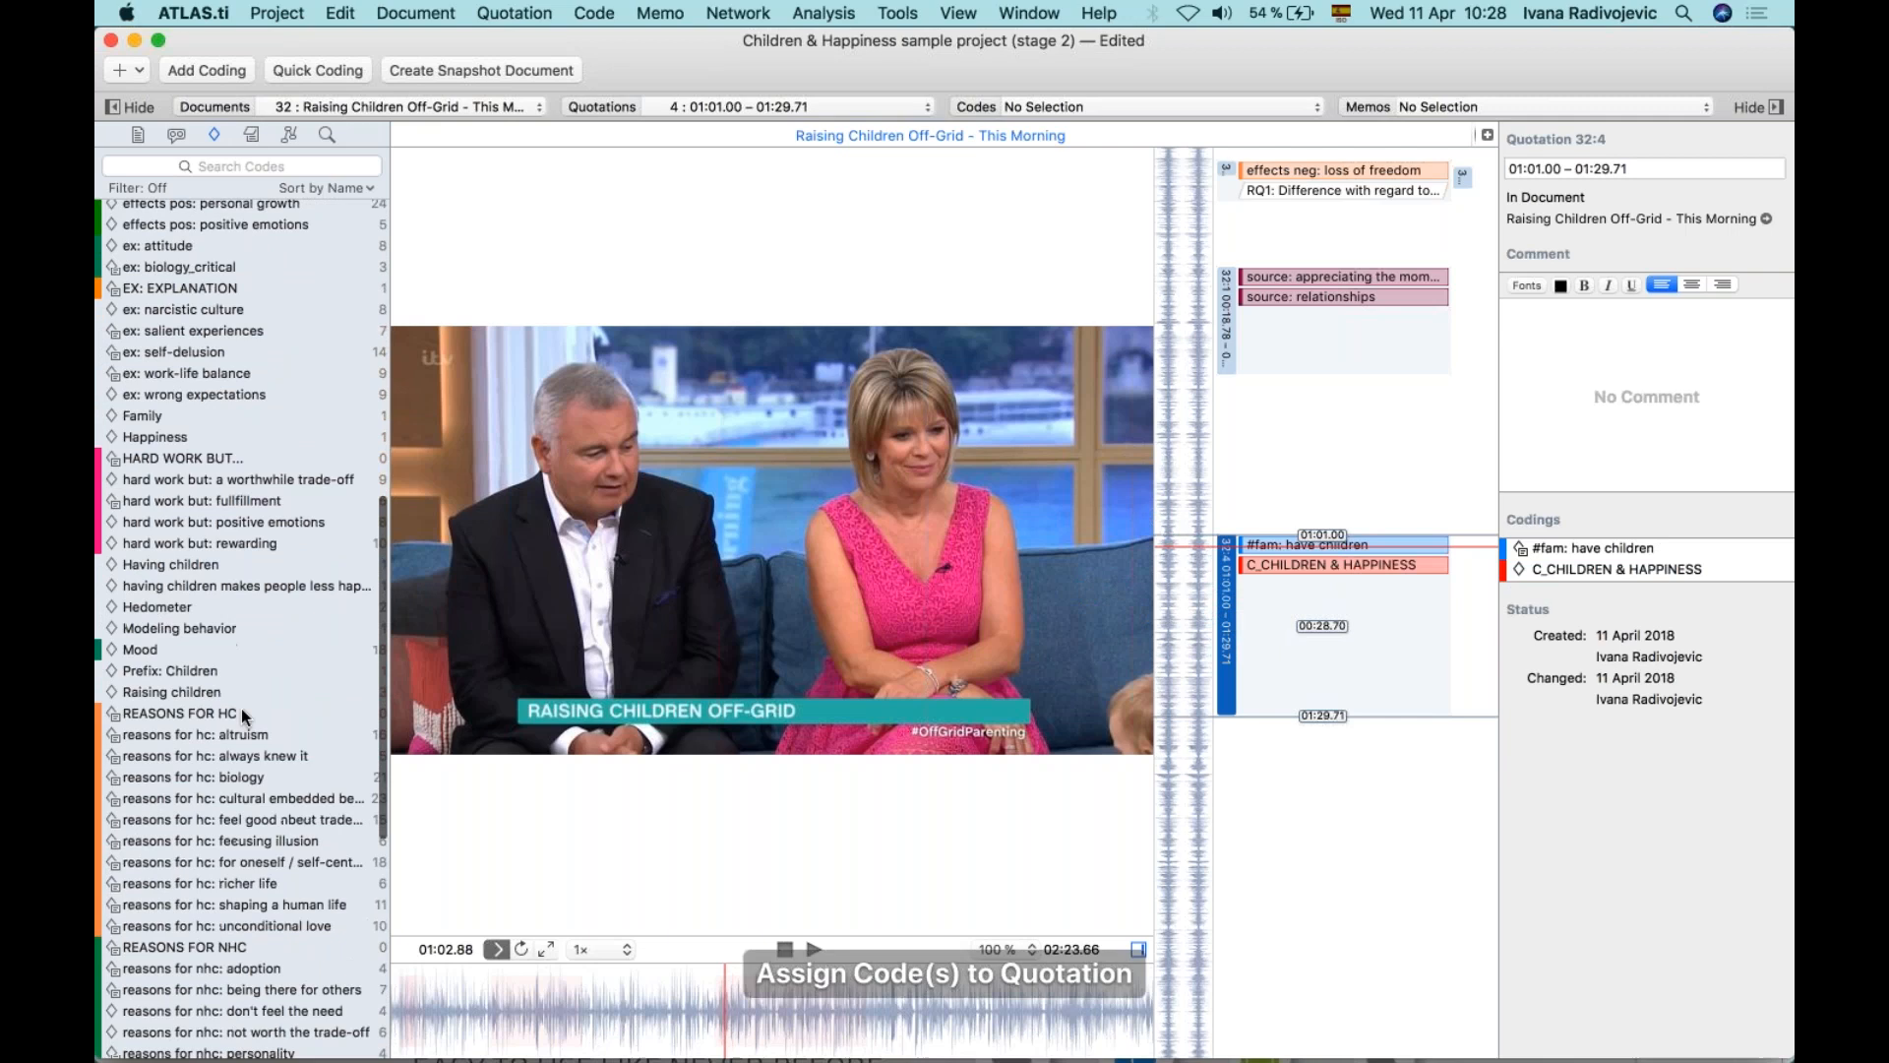
drag(175, 681, 1226, 601)
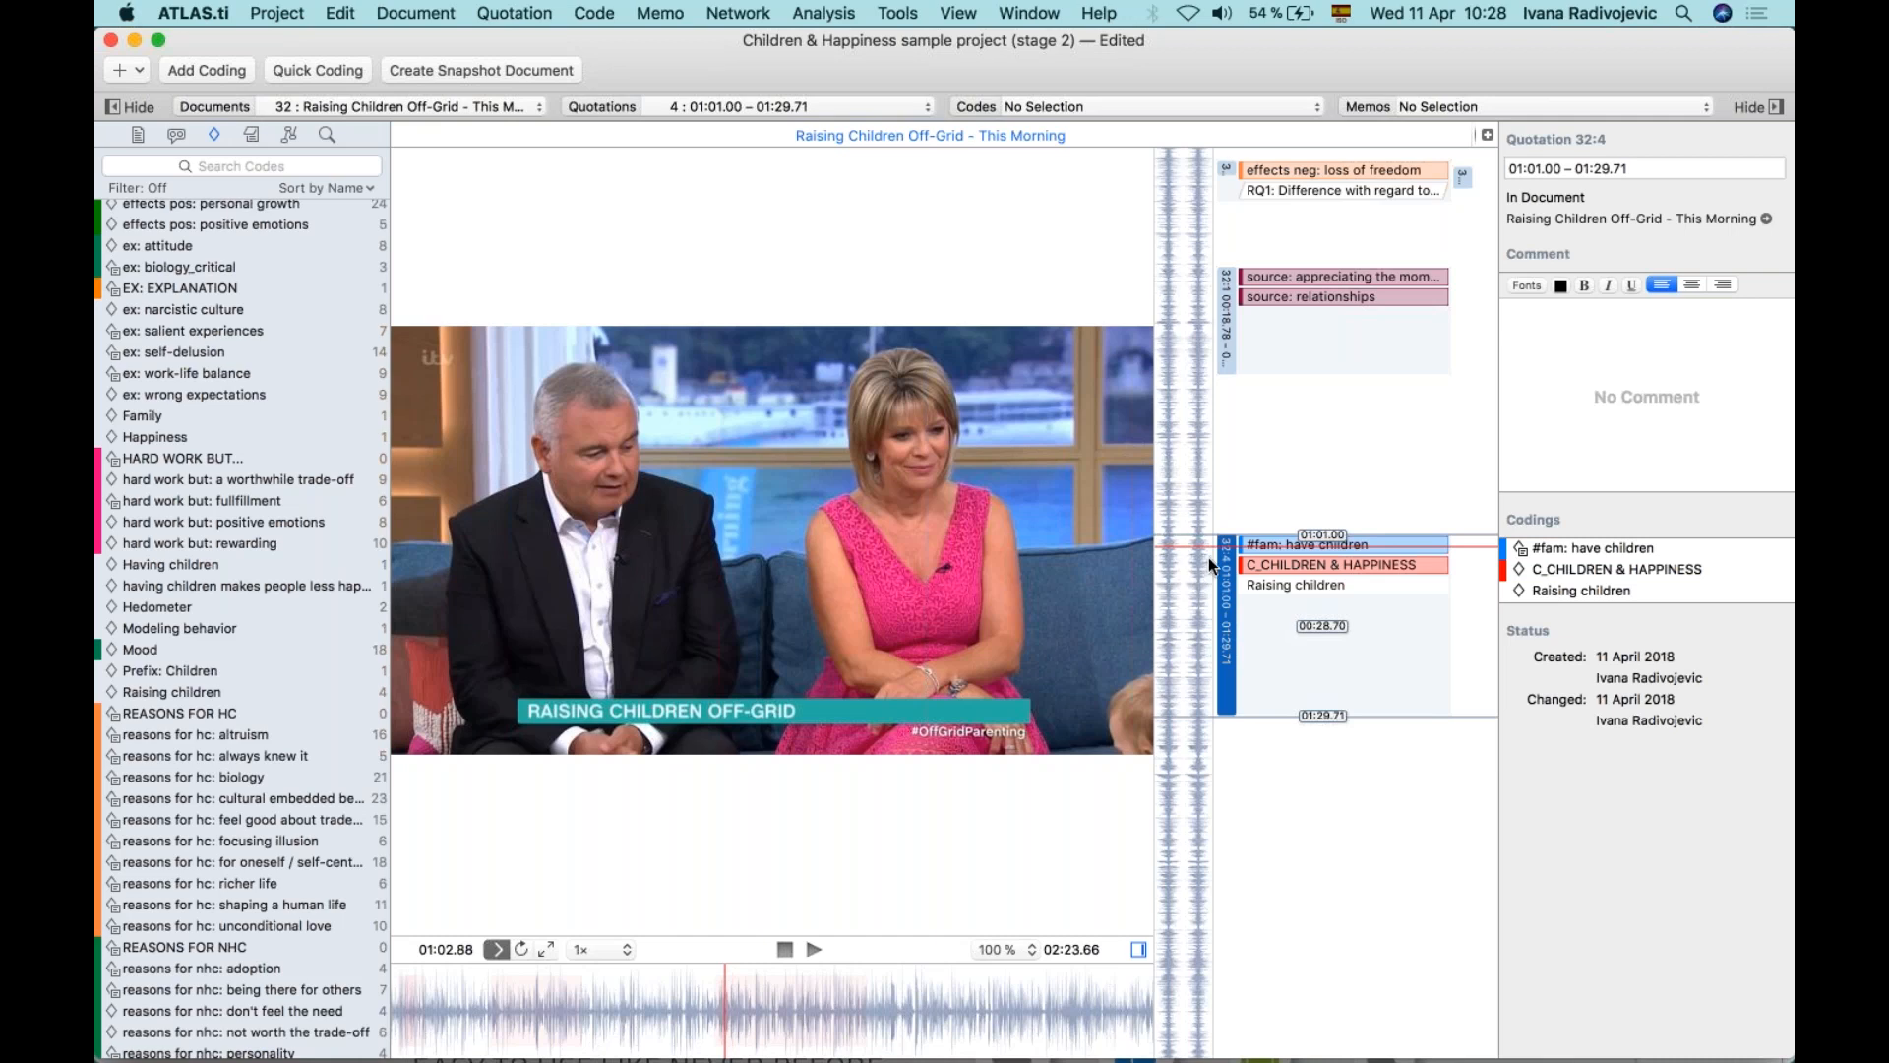
Create a short video quotation from 01:03.25 to 01:06.42 and a snapshot document of the frame at about 01:10.
drag(1192, 546, 1193, 568)
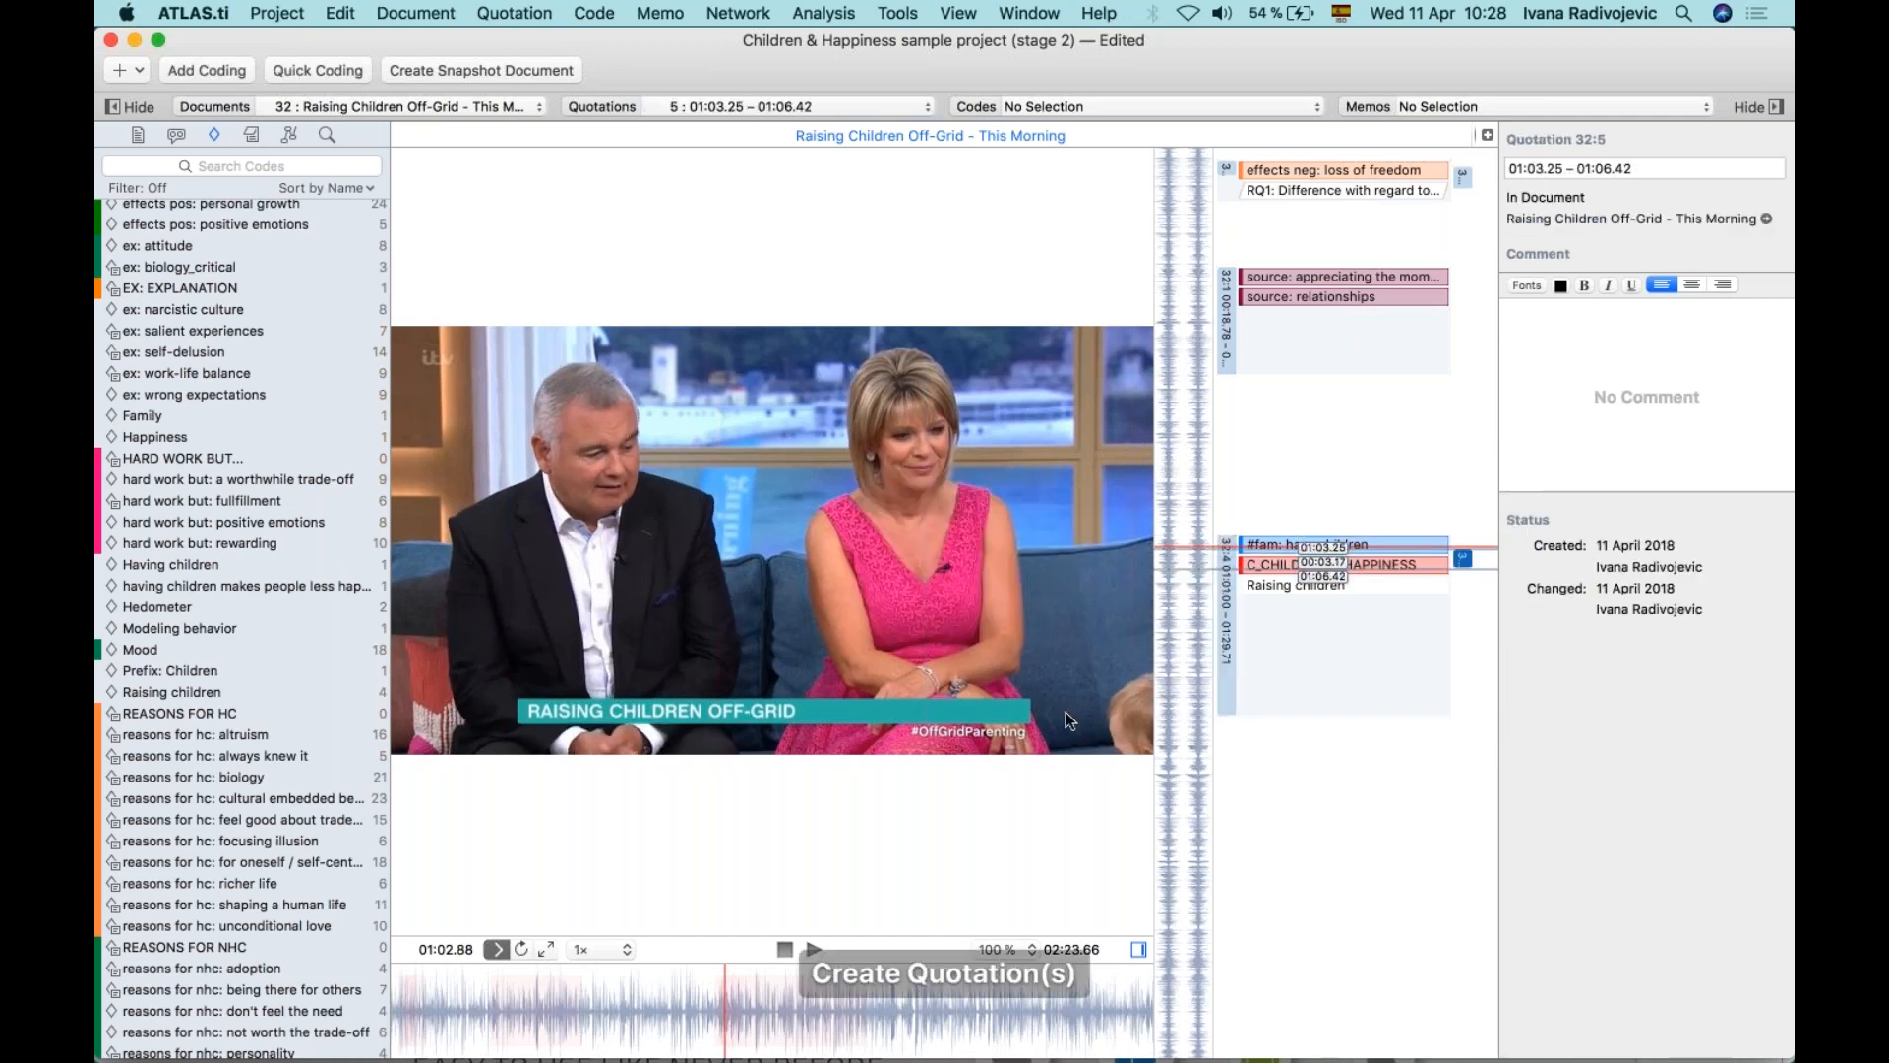
click(764, 996)
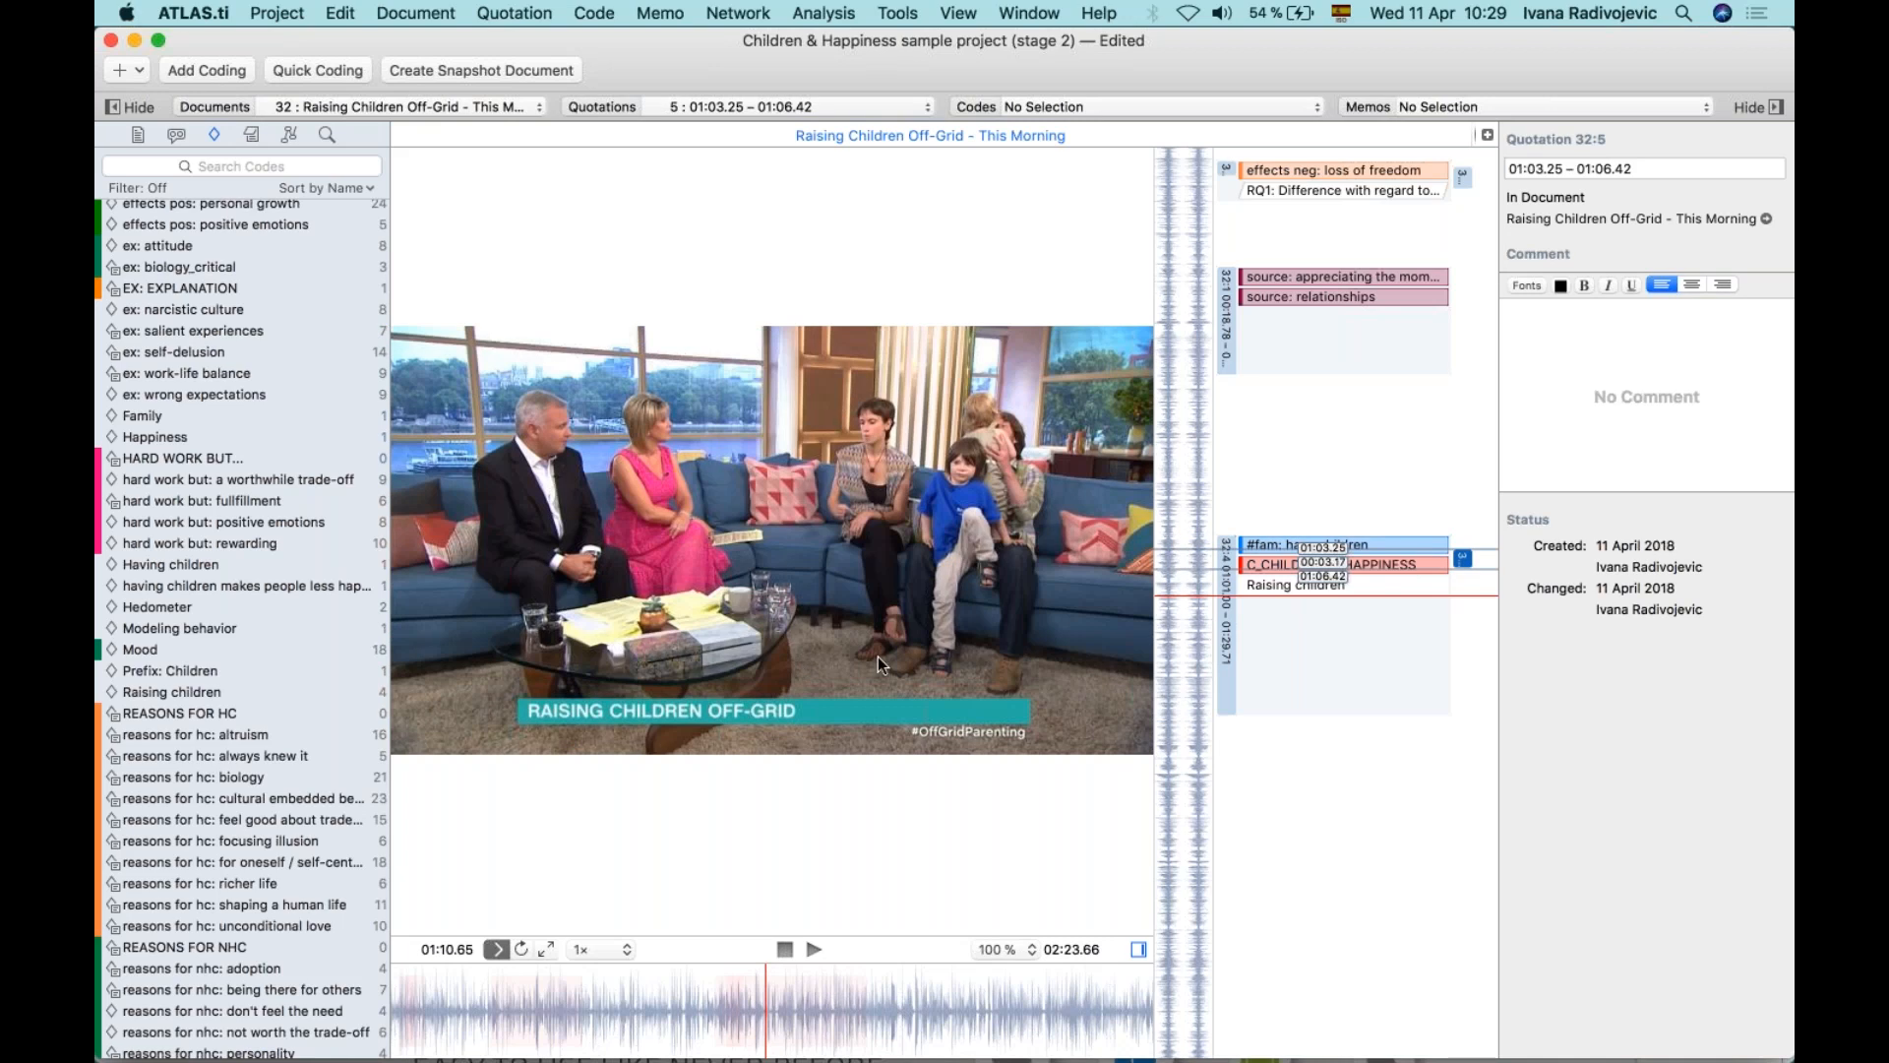
click(469, 67)
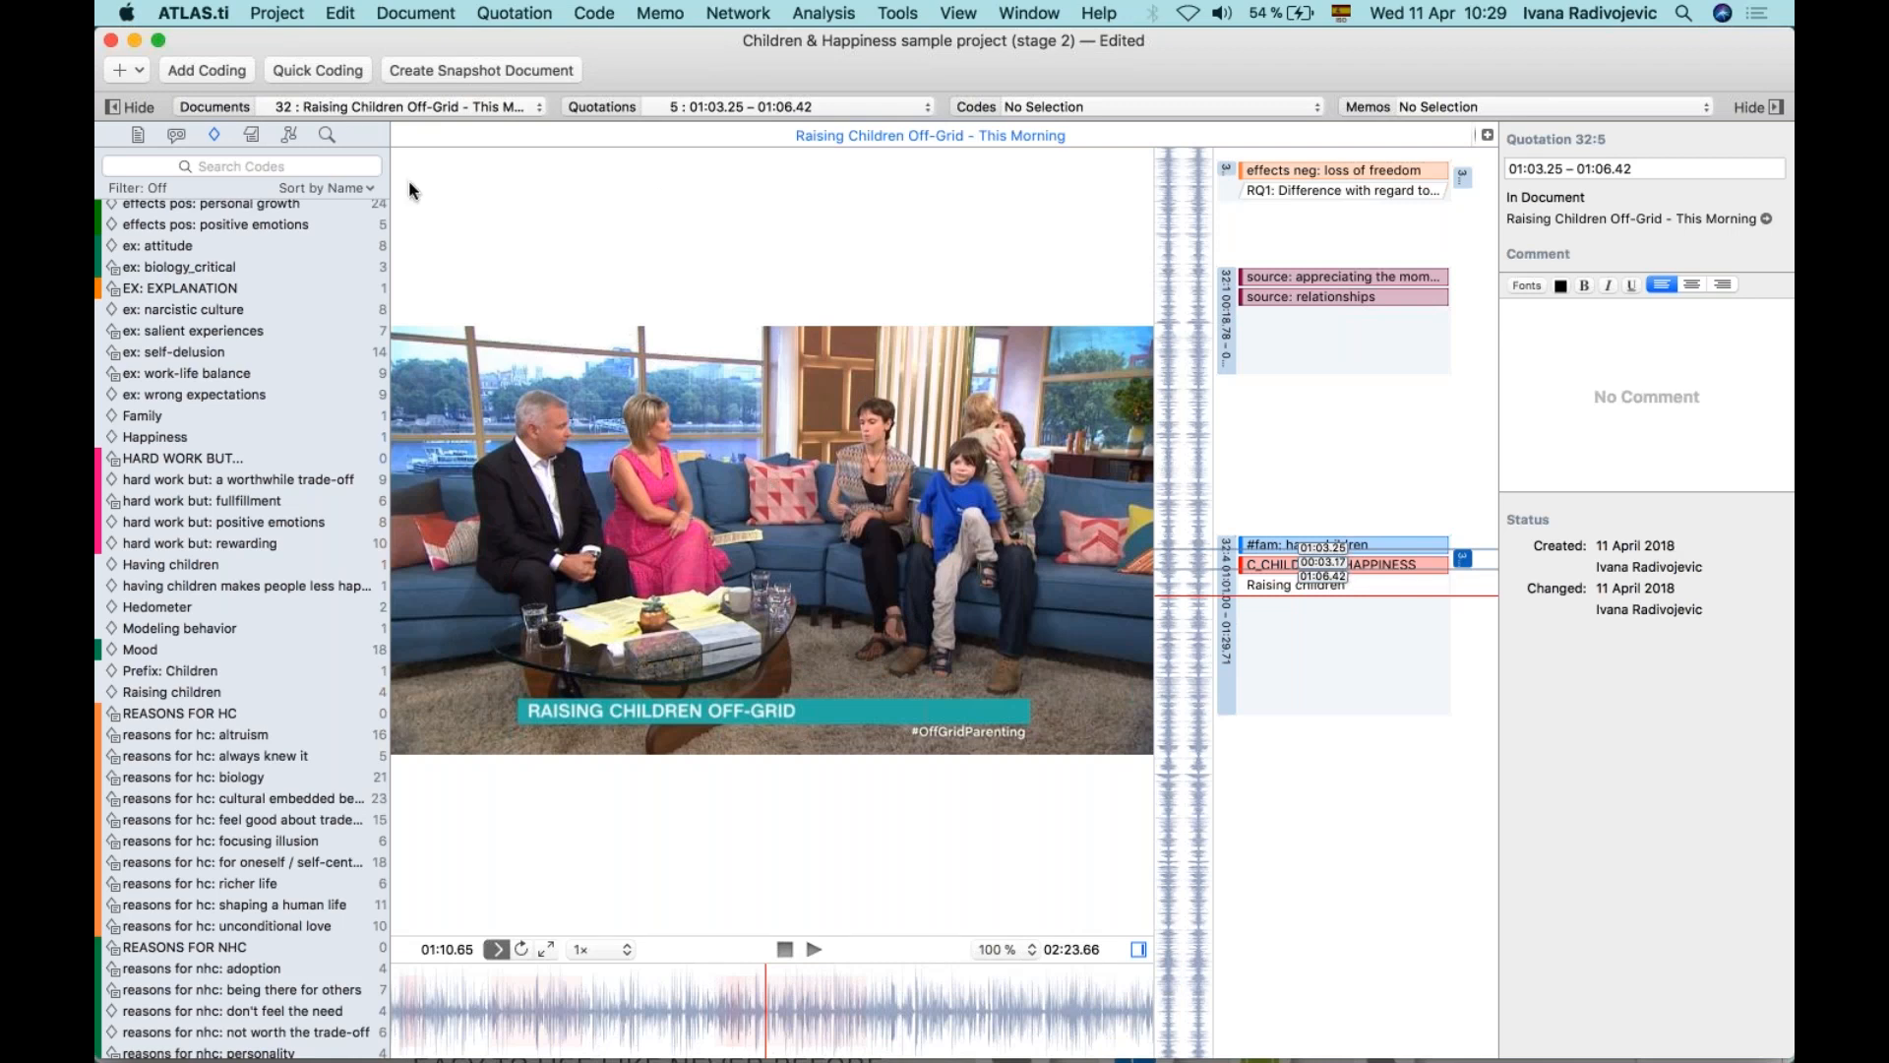
Open the new snapshot document 37, Raising Children Off-Grid - This Morning @ 01:10.40, and widen its image area.
click(134, 129)
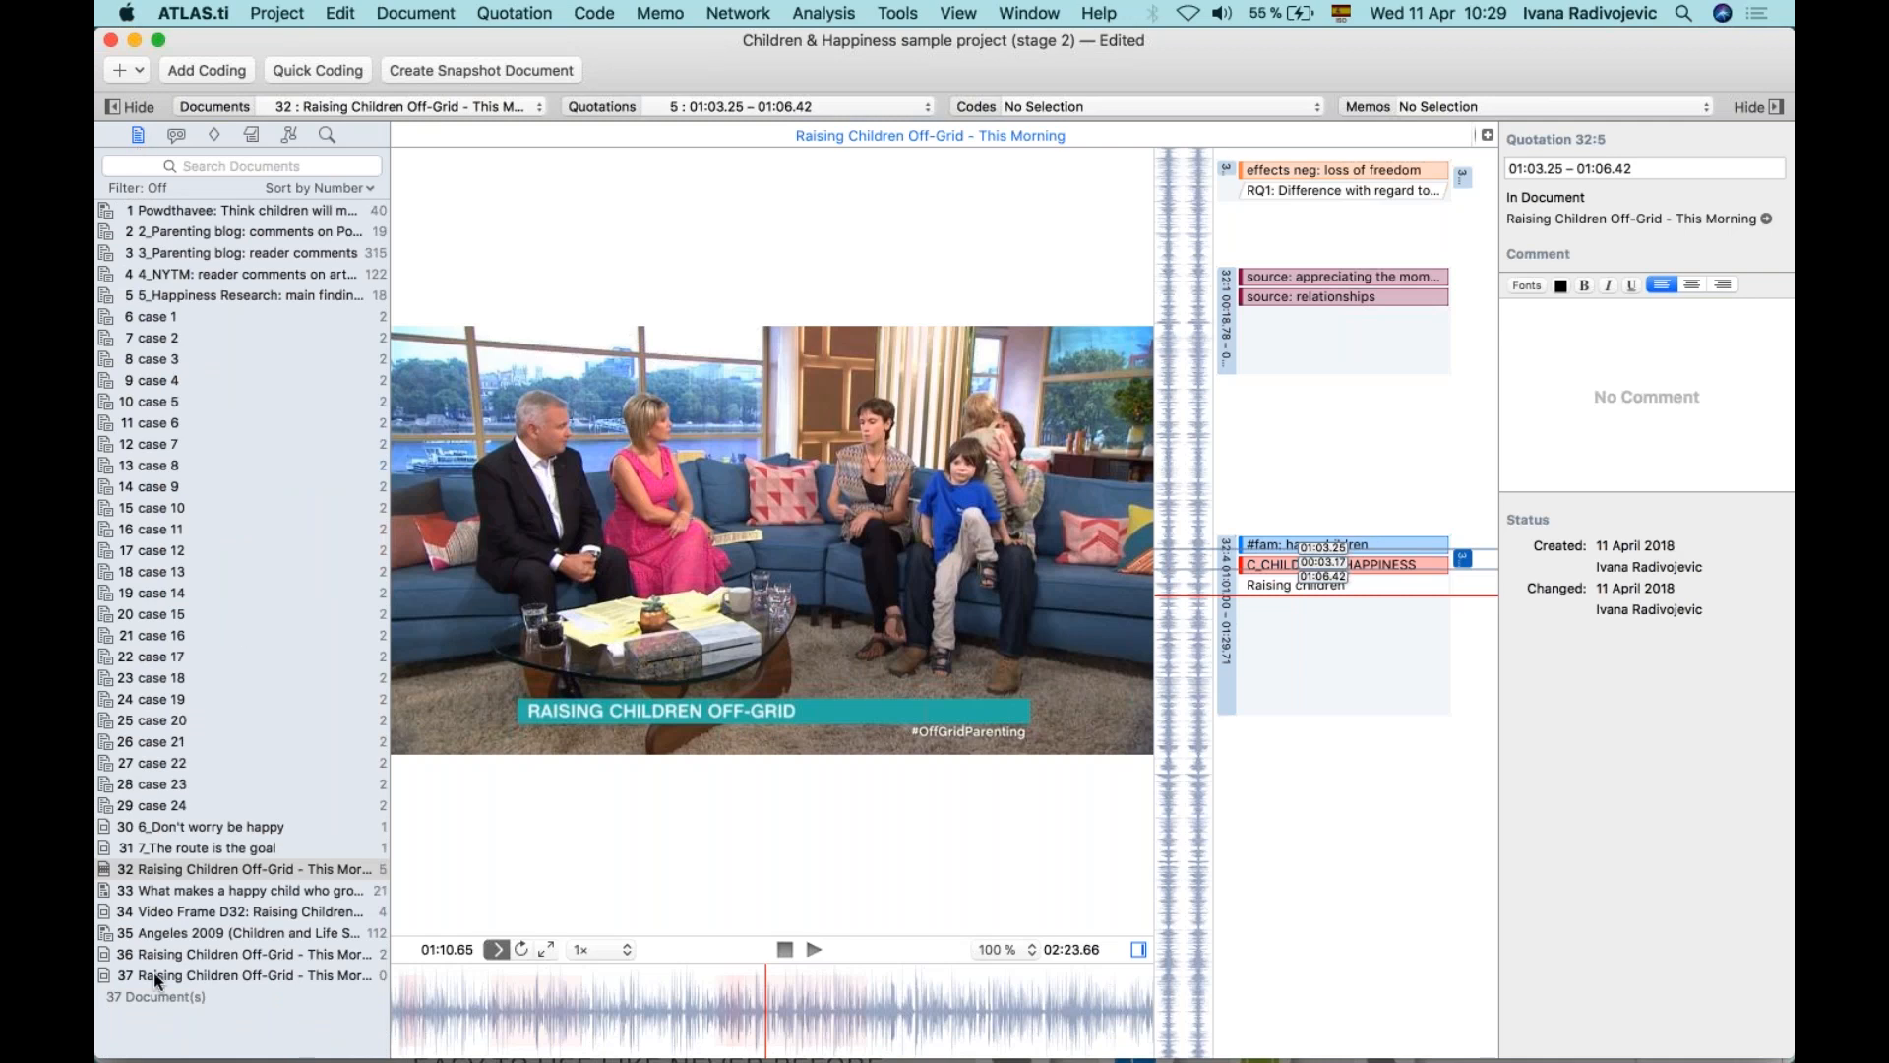
double_click(298, 972)
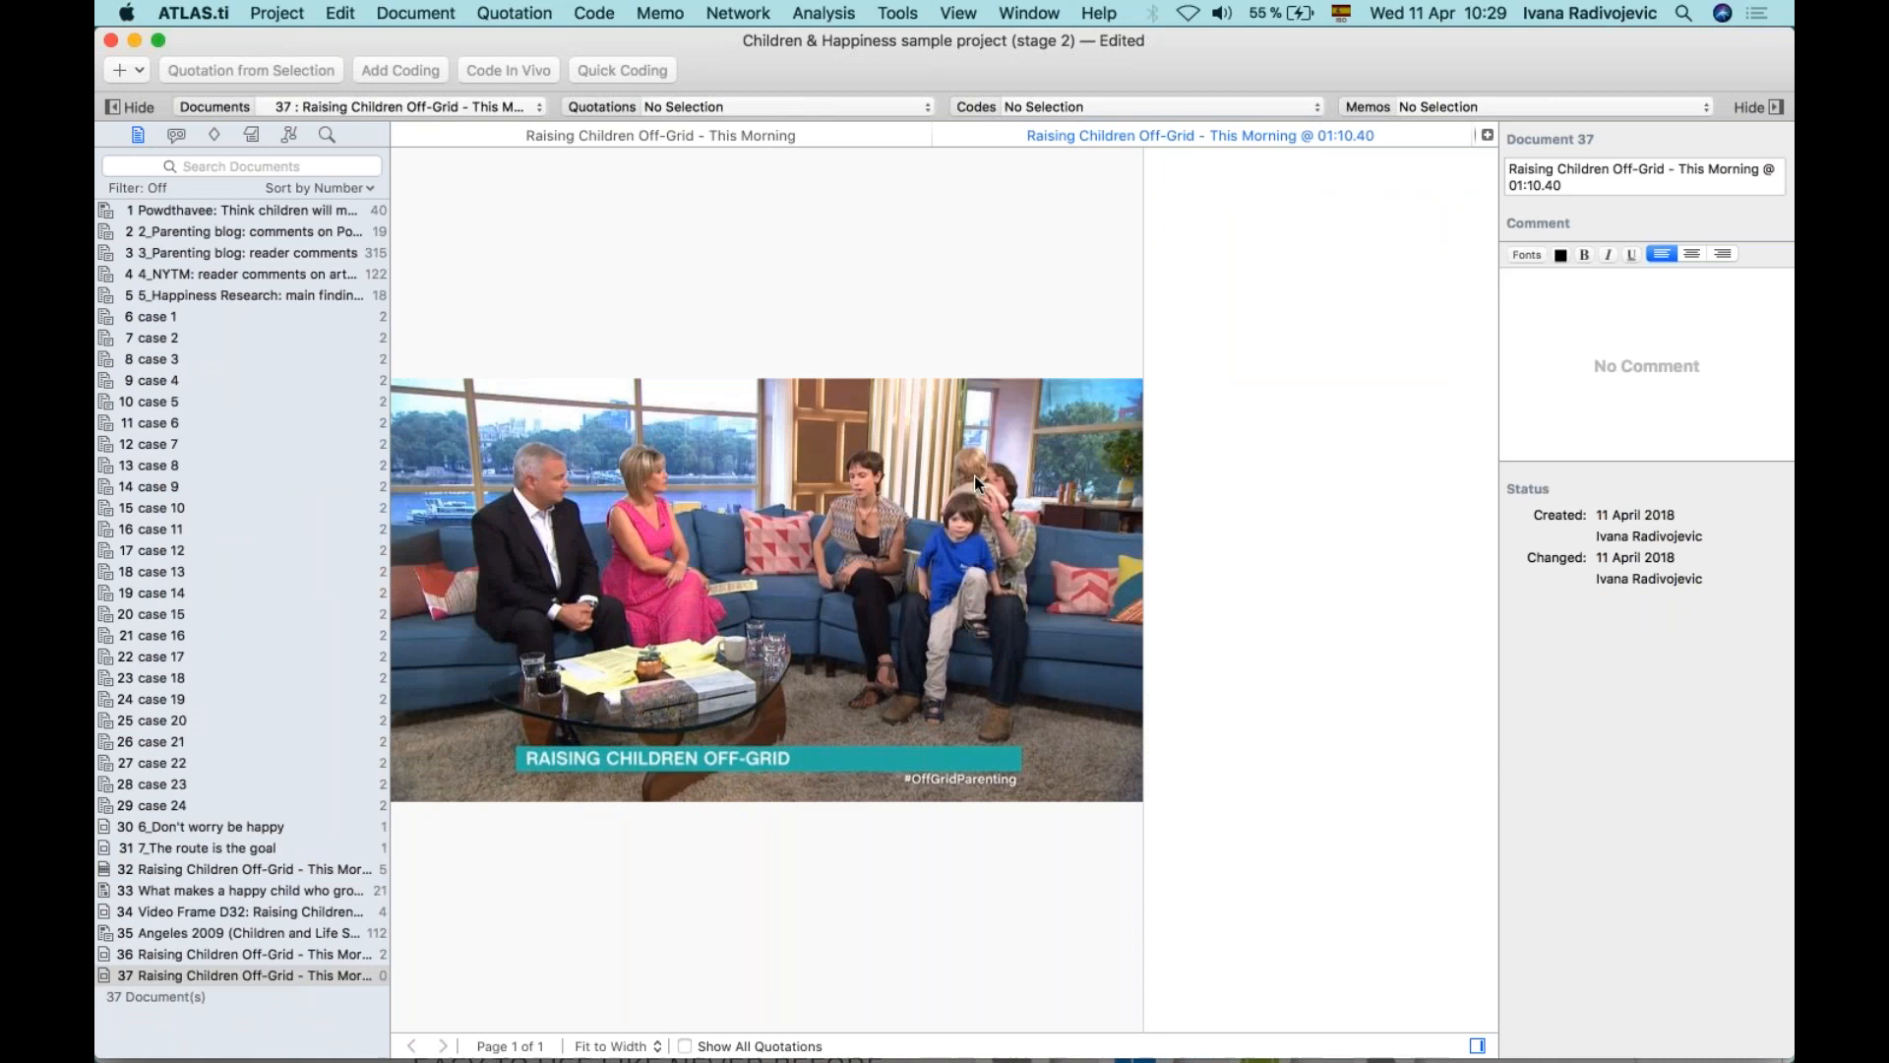
drag(1145, 287, 1336, 350)
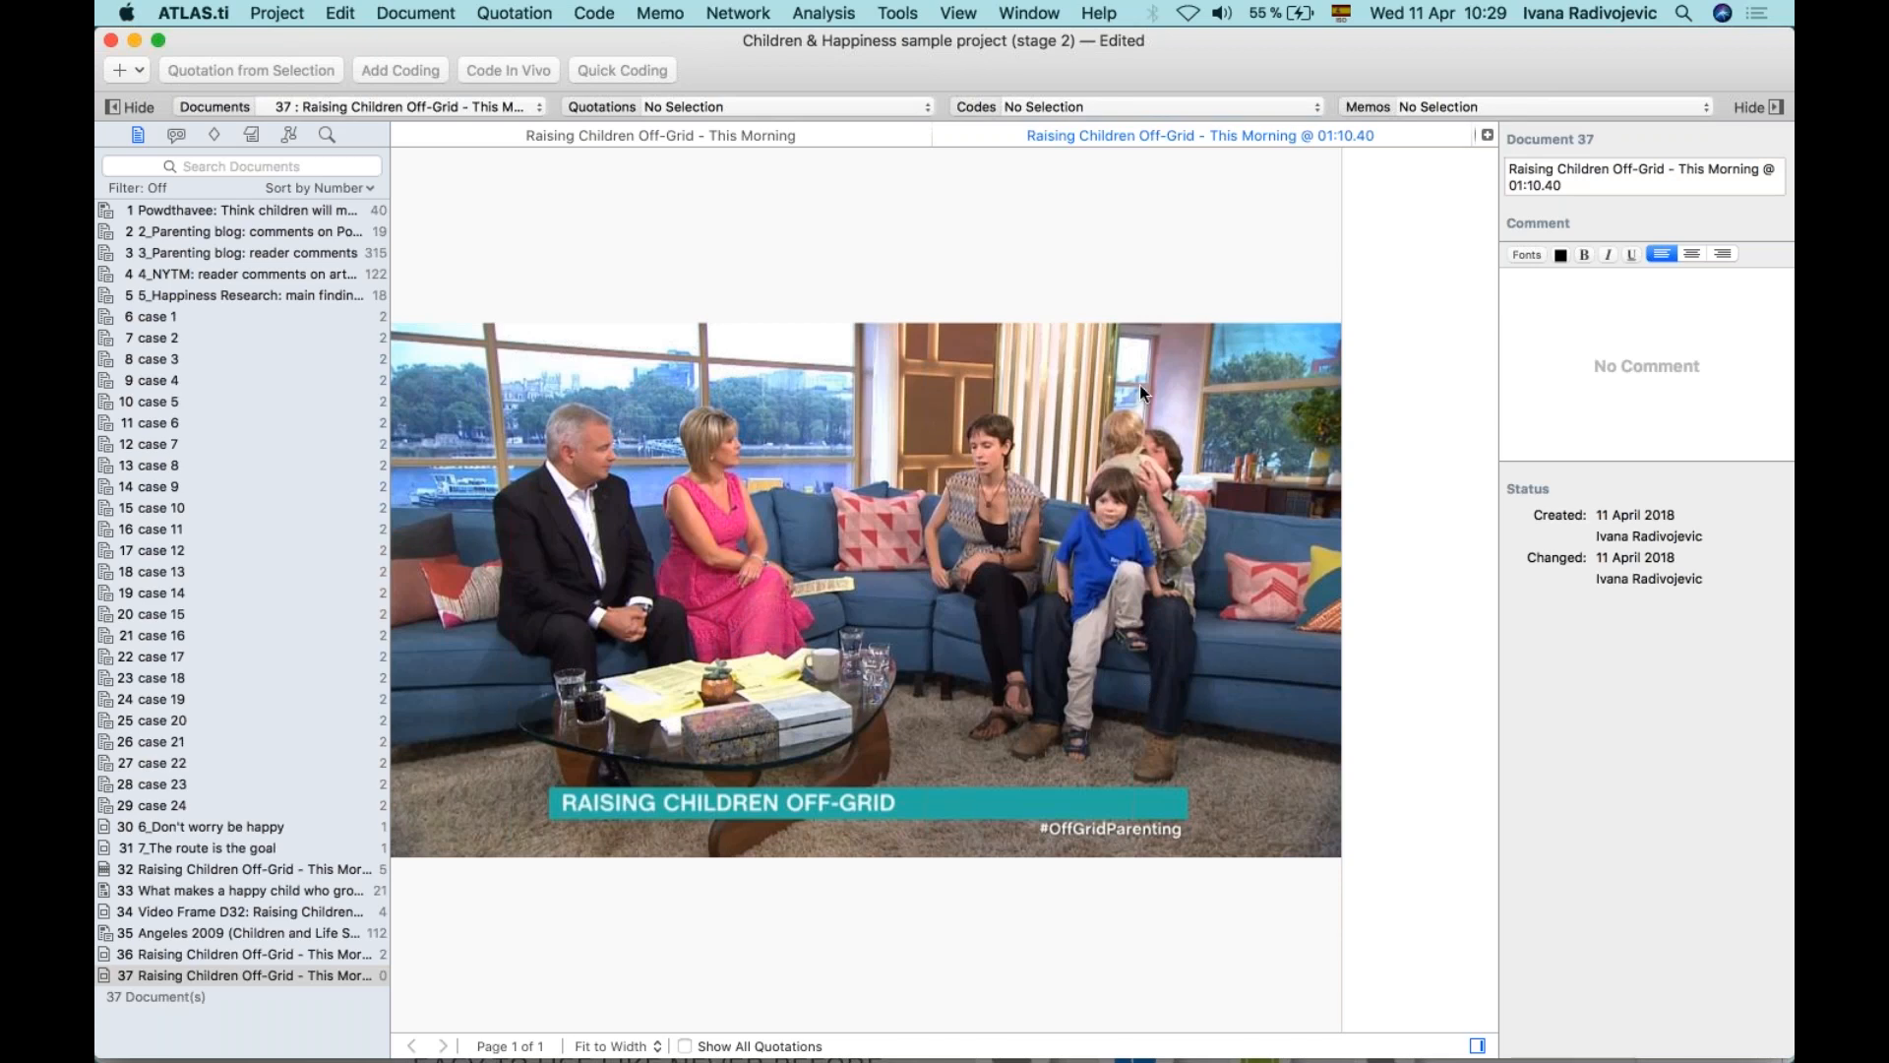
Create an image quotation in the snapshot from a rectangle enclosing the family seated on the sofa.
drag(914, 393, 1236, 793)
mouse_move(1110, 650)
mouse_down()
mouse_move(988, 632)
mouse_move(1013, 614)
mouse_move(1115, 637)
mouse_up()
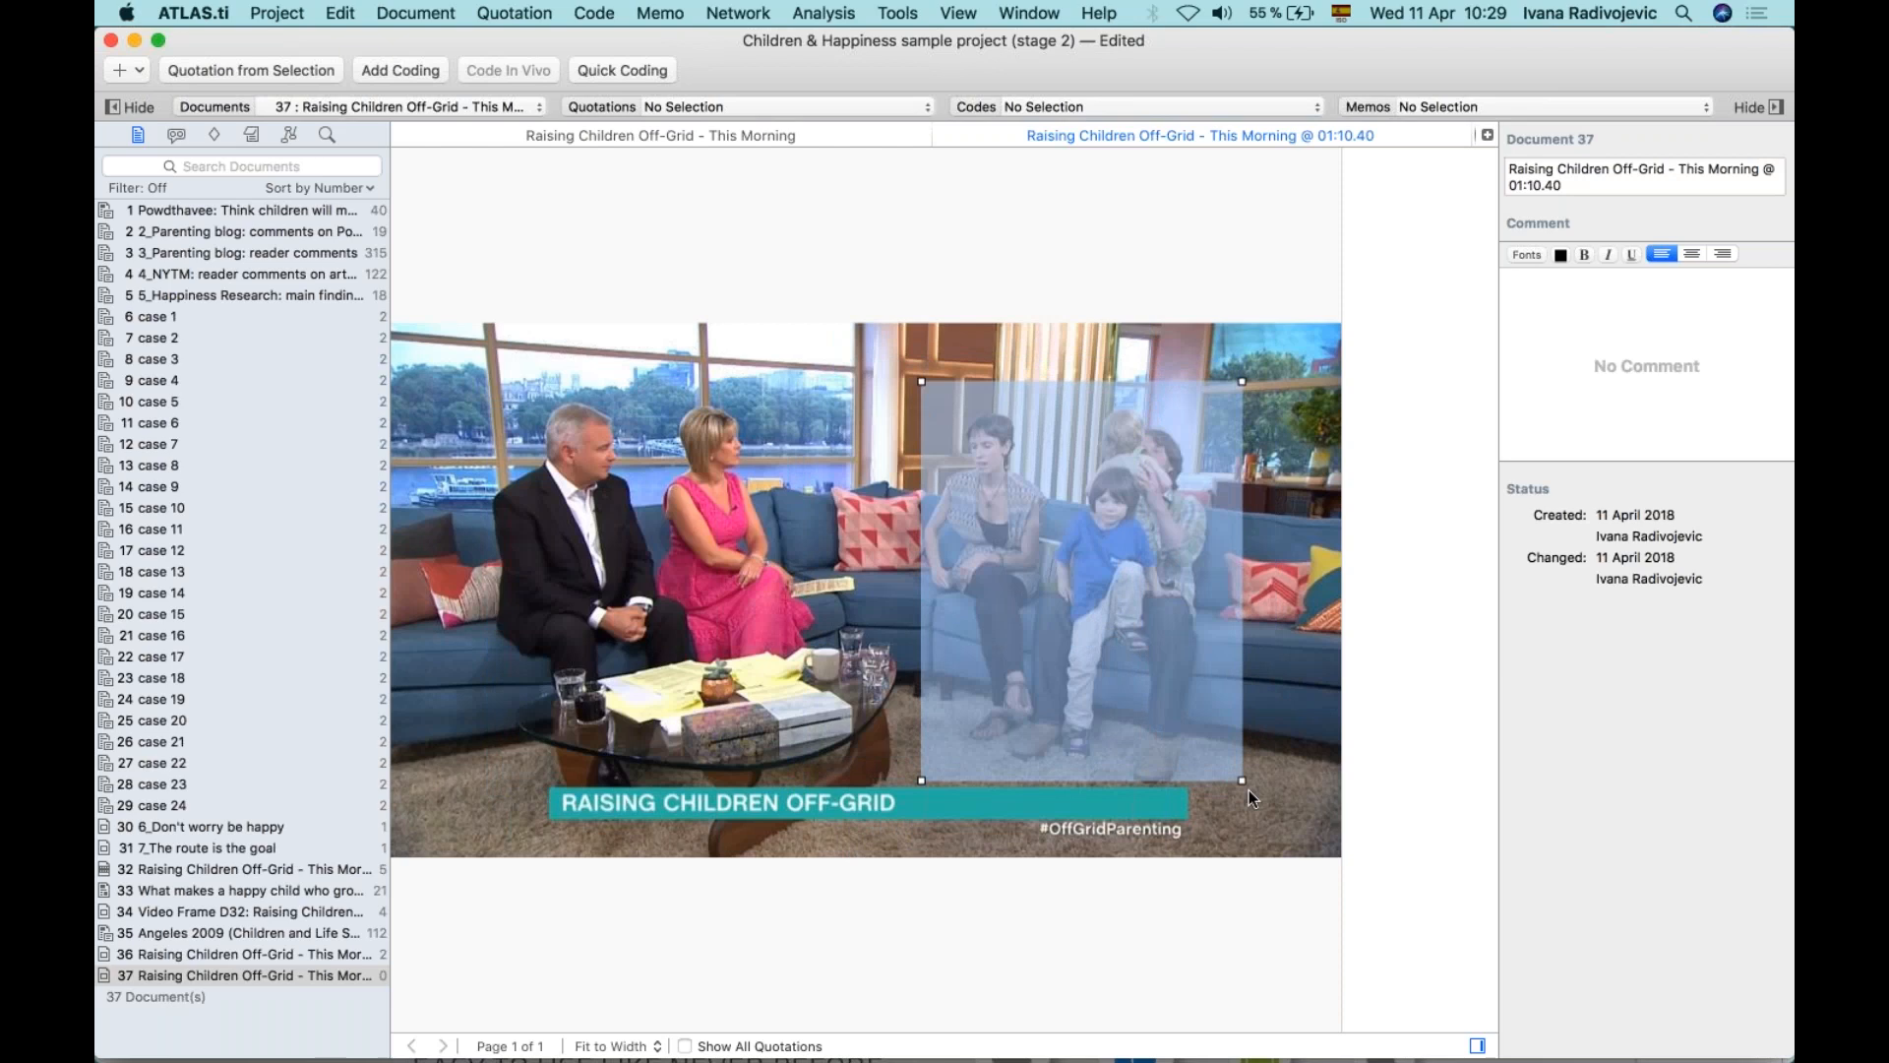
mouse_move(1243, 782)
mouse_down()
mouse_move(1261, 827)
mouse_move(1231, 803)
mouse_up()
drag(1131, 720, 1124, 721)
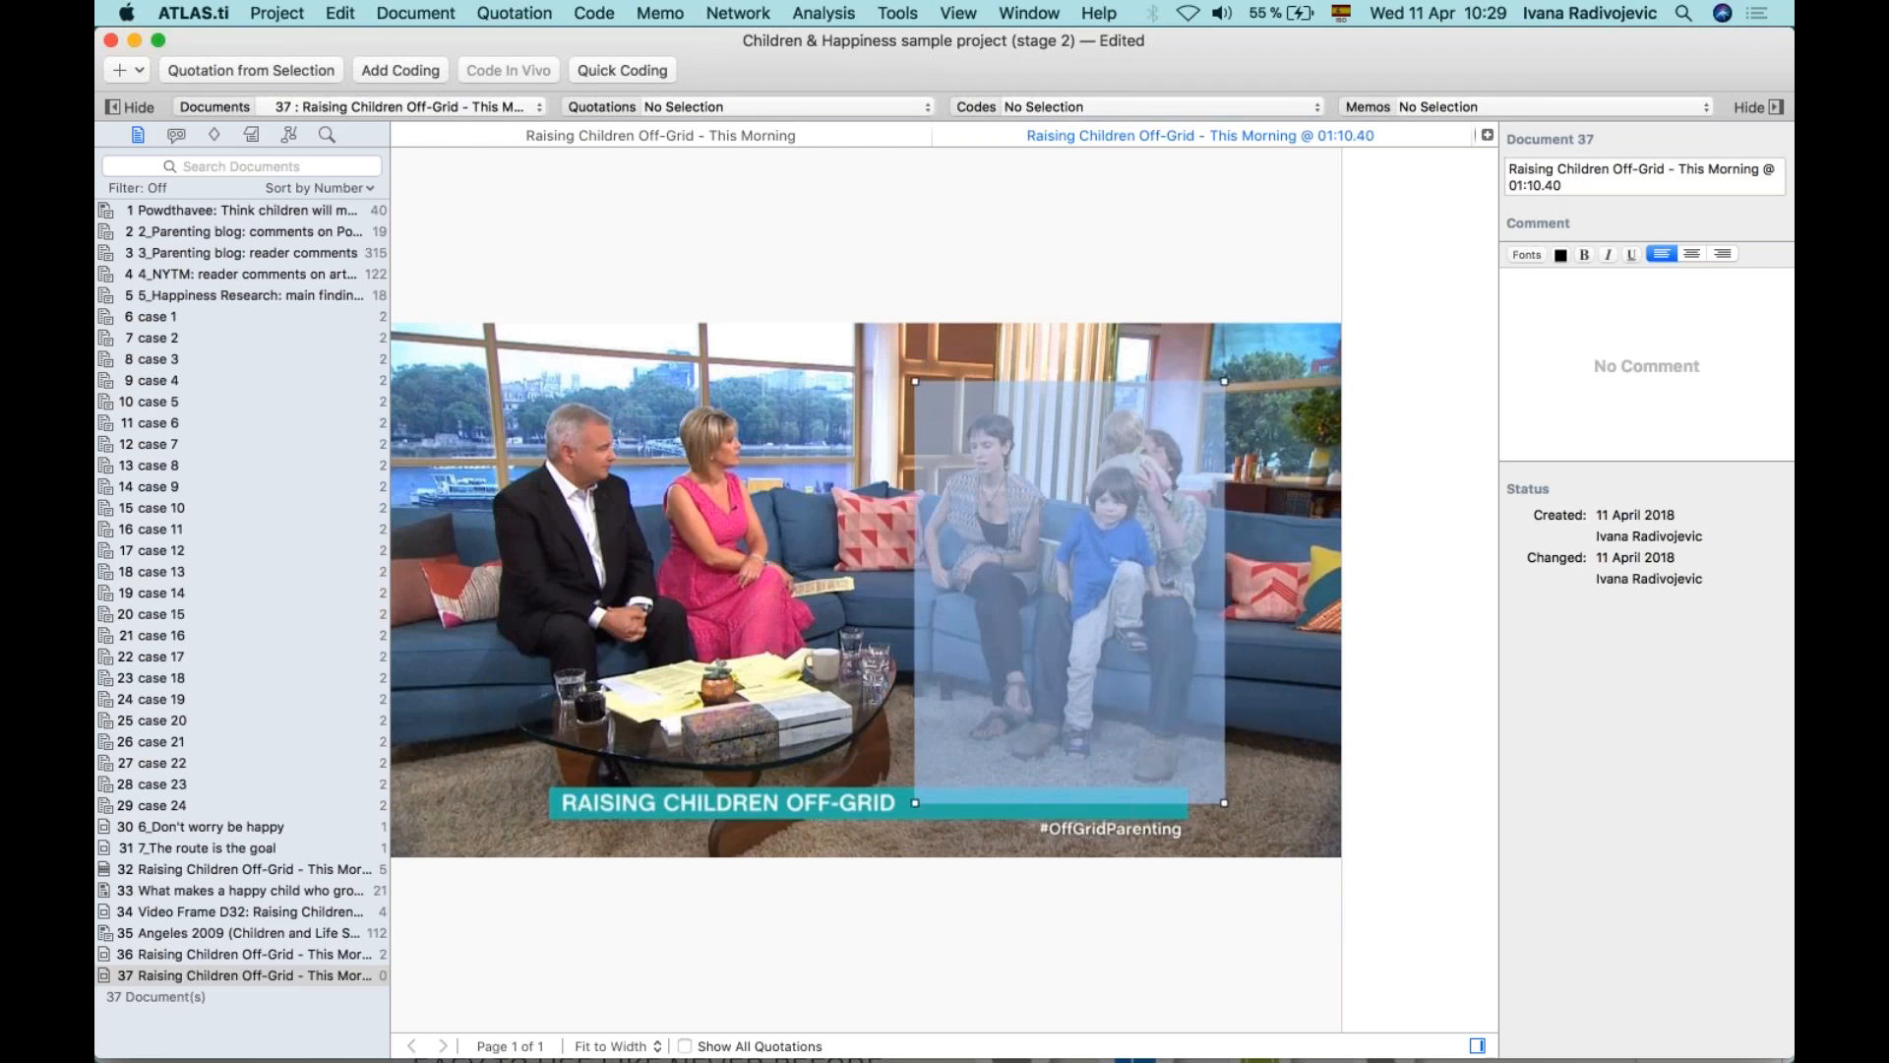
right_click(1043, 620)
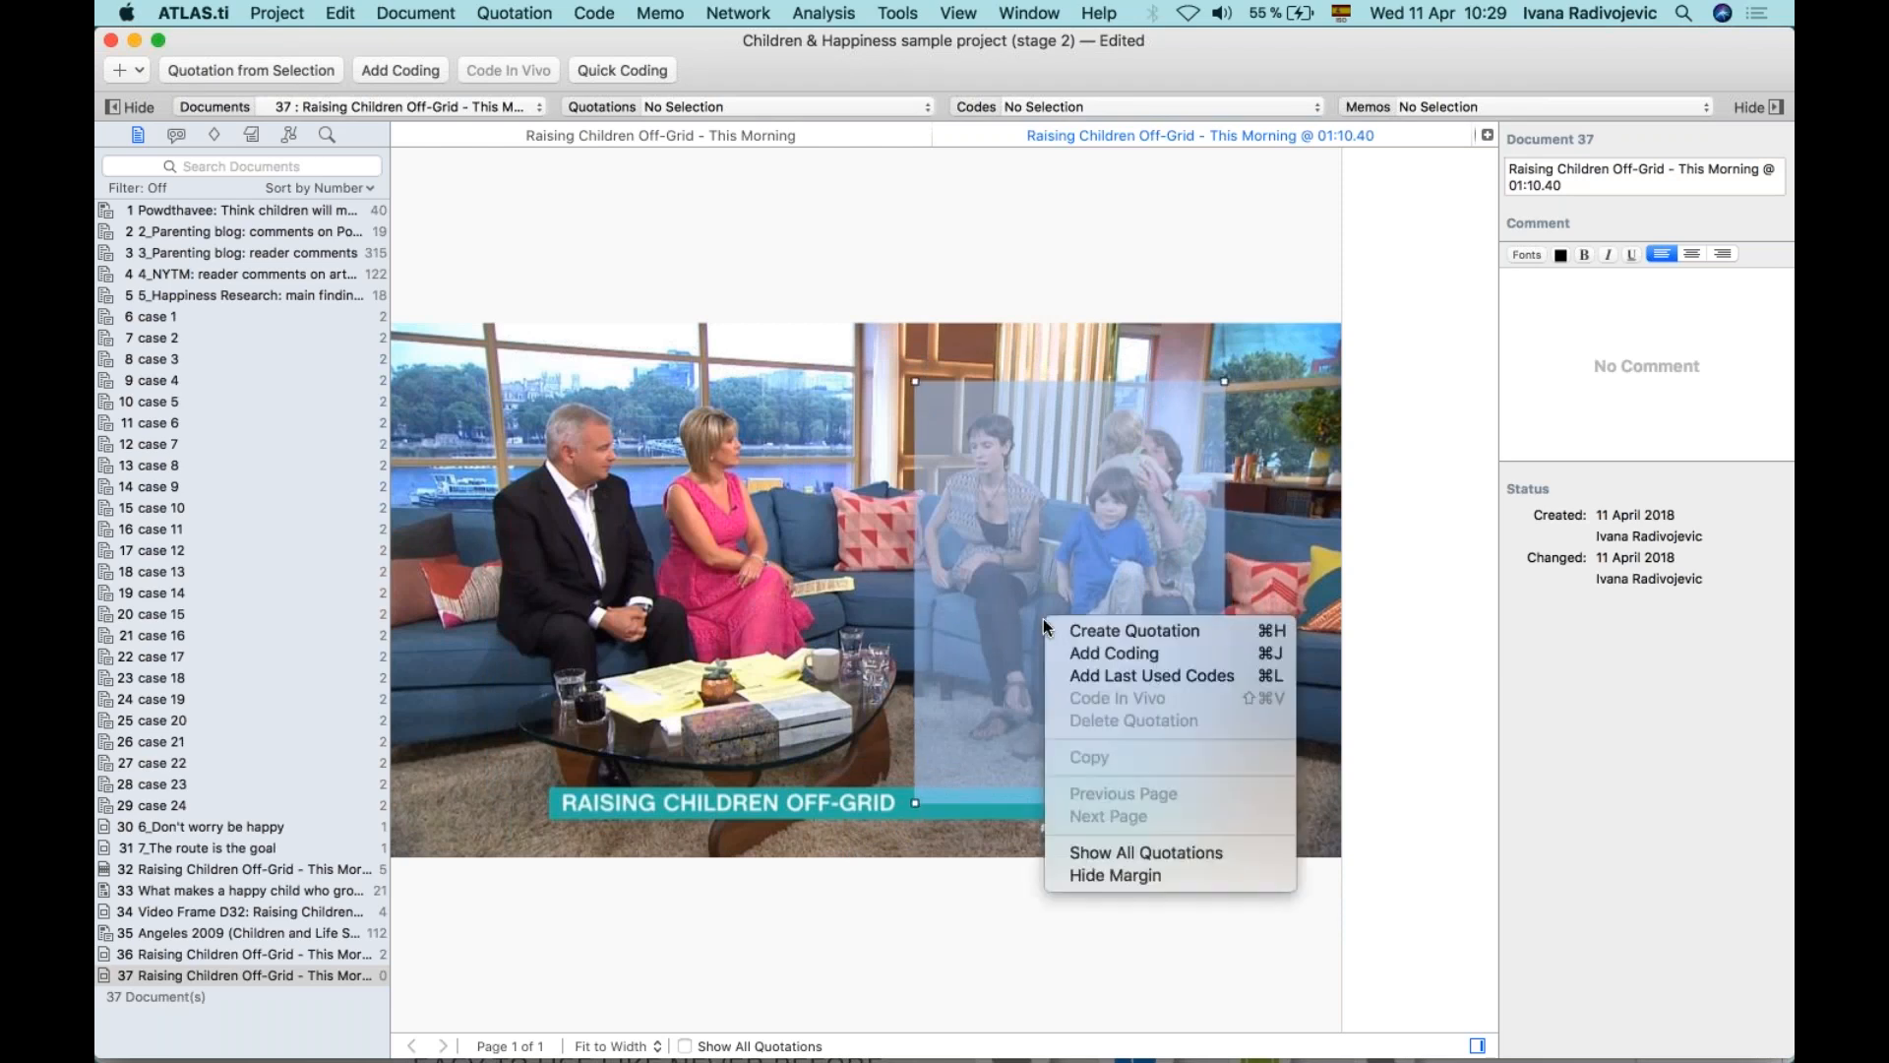
click(1268, 635)
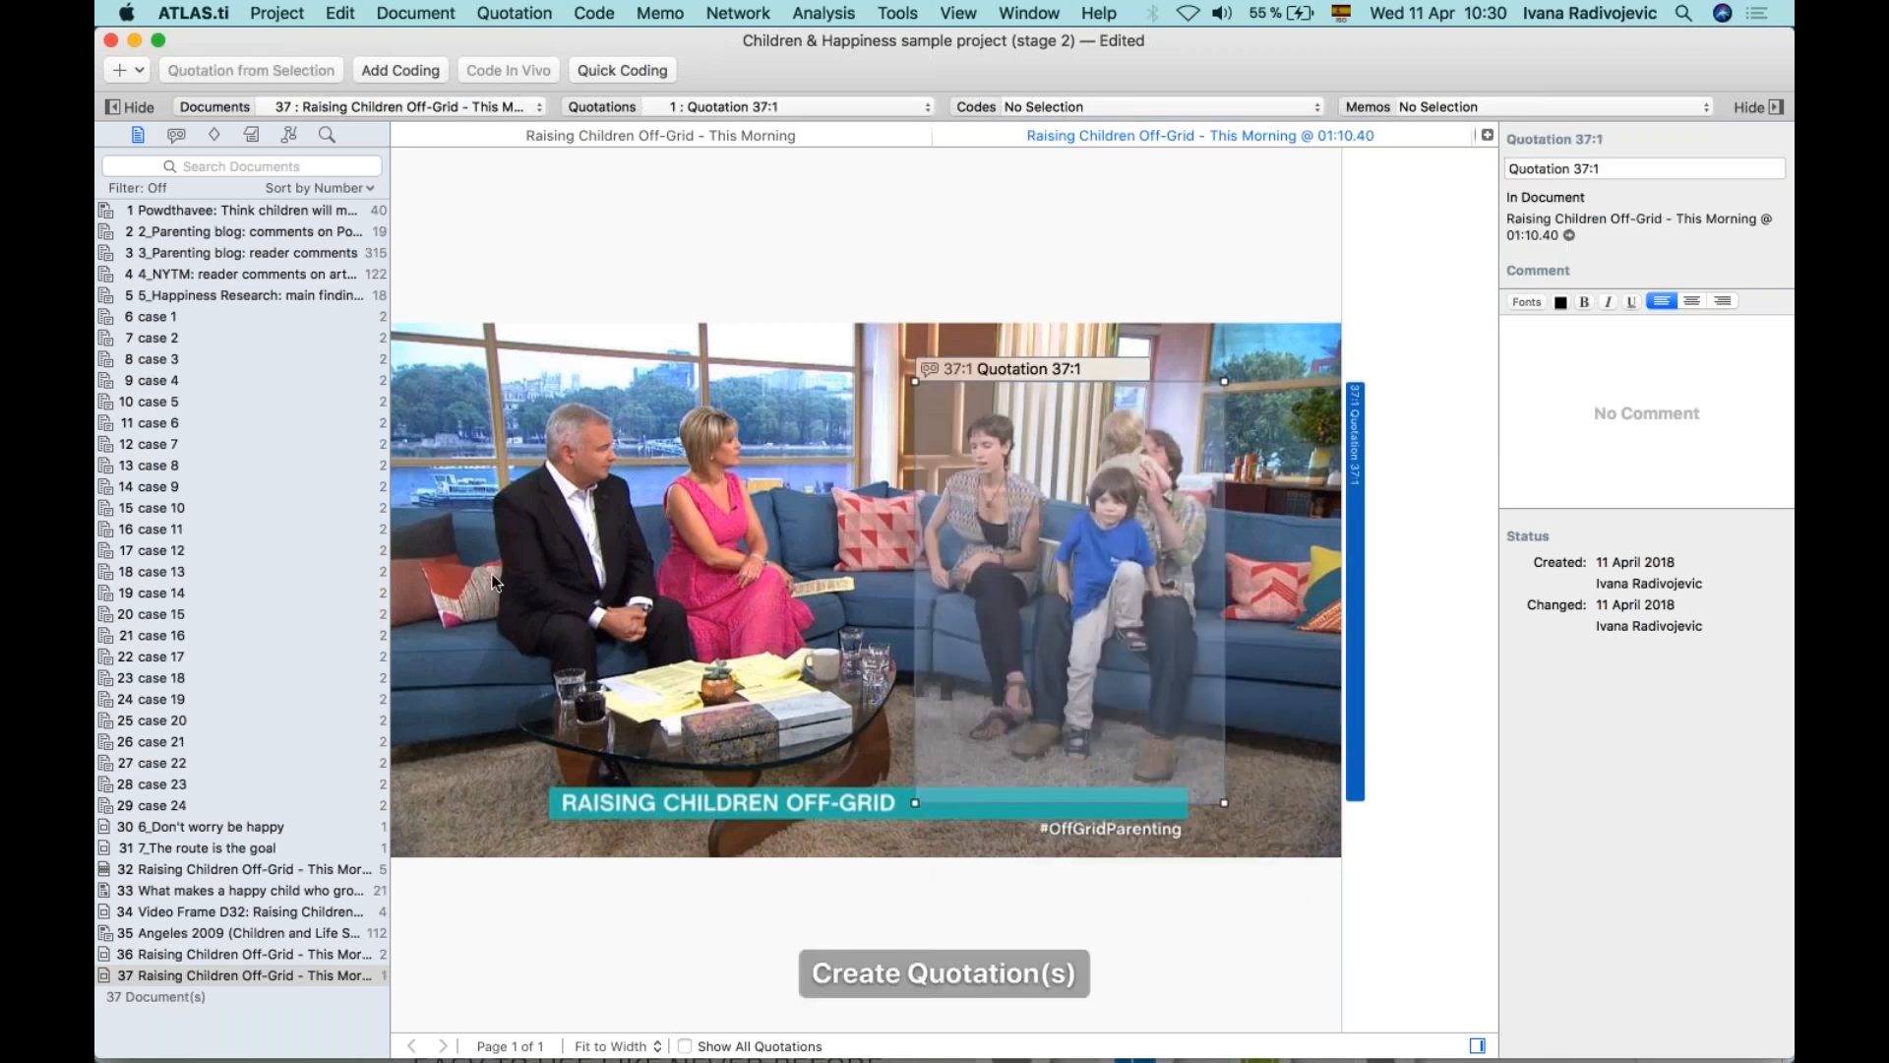
Code the sofa family quotation in the snapshot with "hard work but: a worthwhile trade-off" and "ex: attitude" from the code list.
click(216, 138)
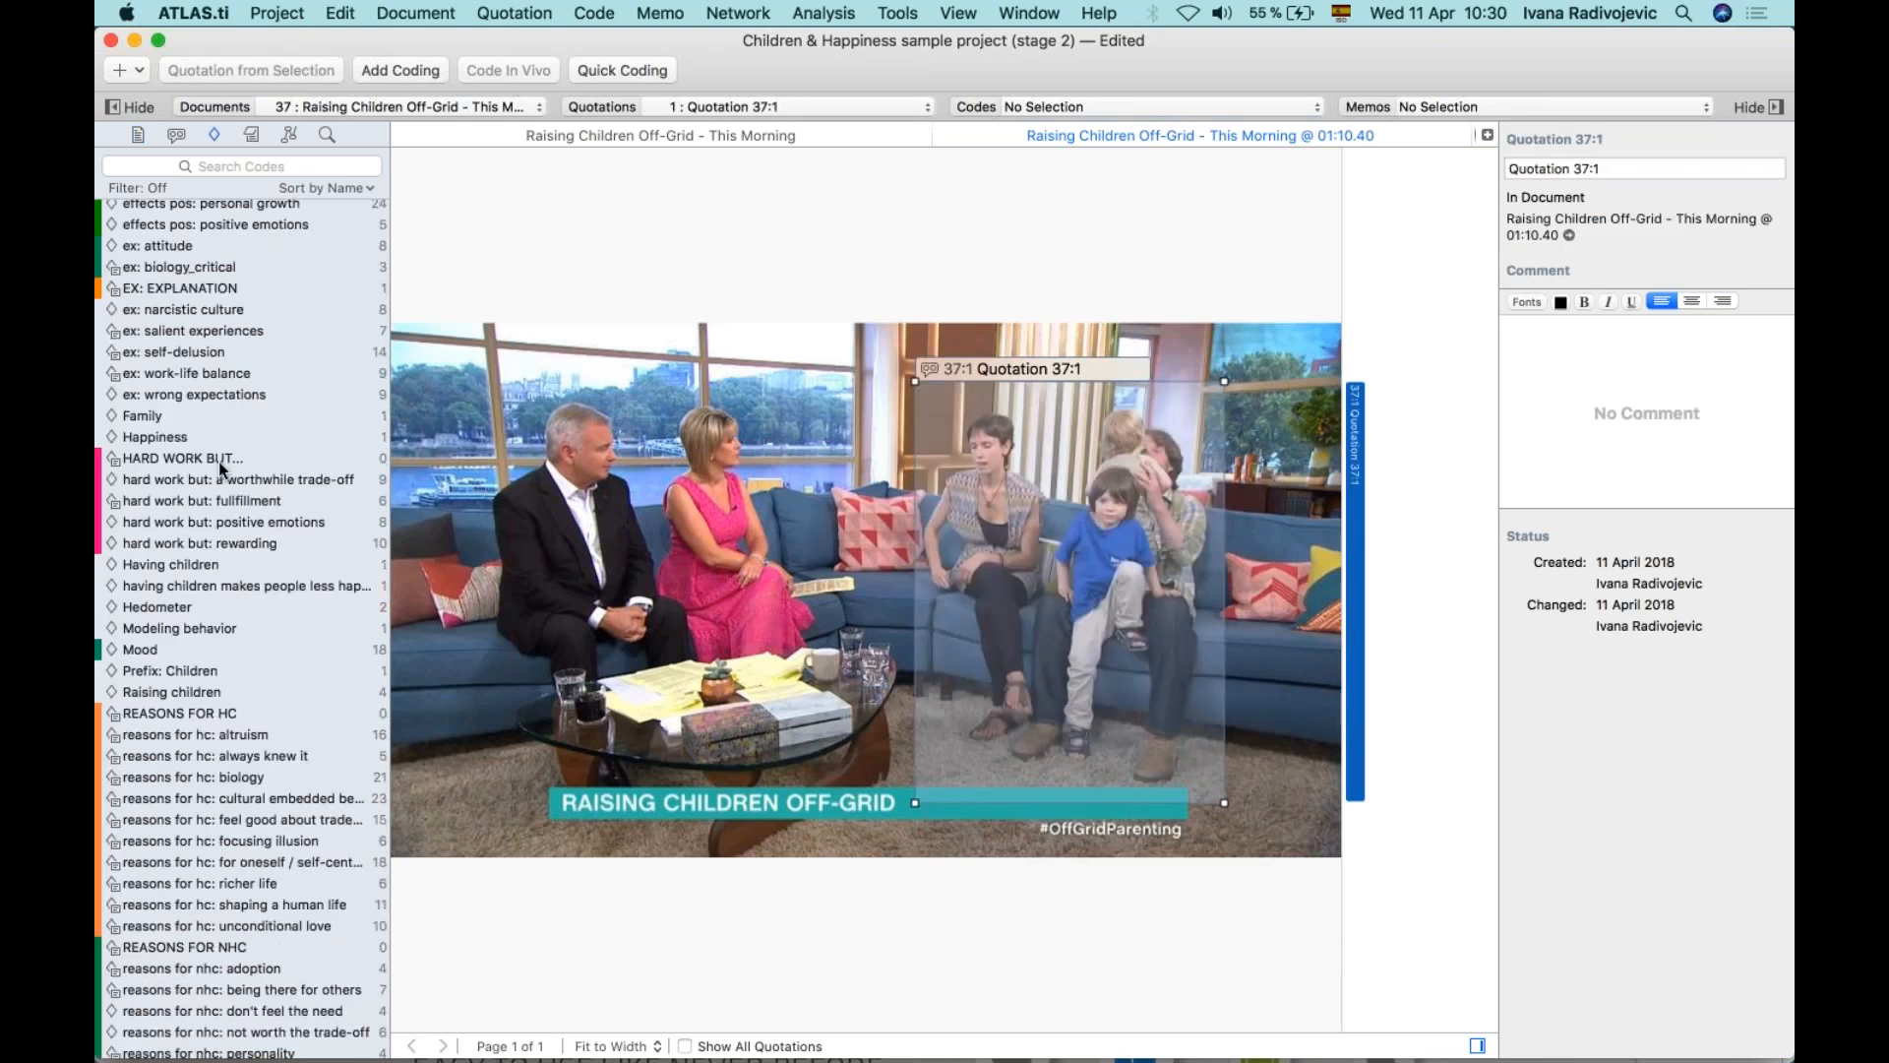
scroll(218, 462, up, 5)
drag(246, 626, 1082, 551)
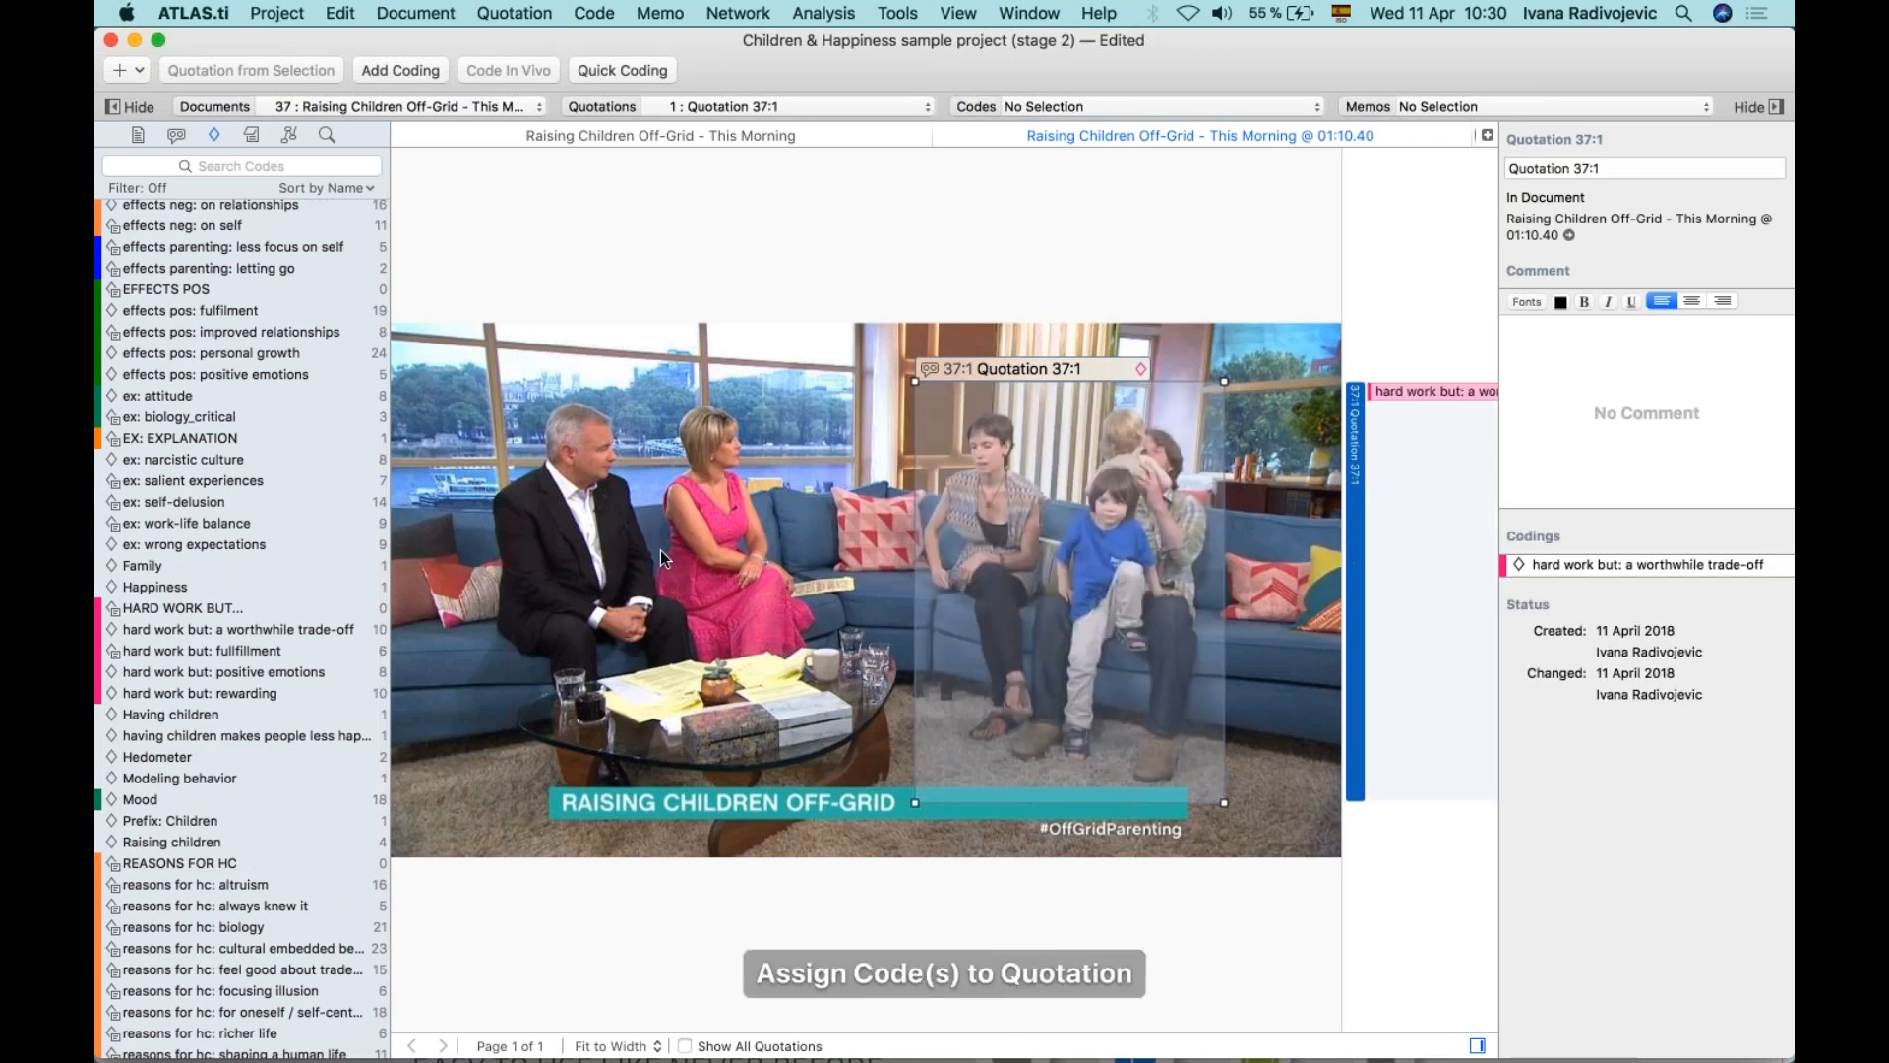
drag(192, 404, 1358, 531)
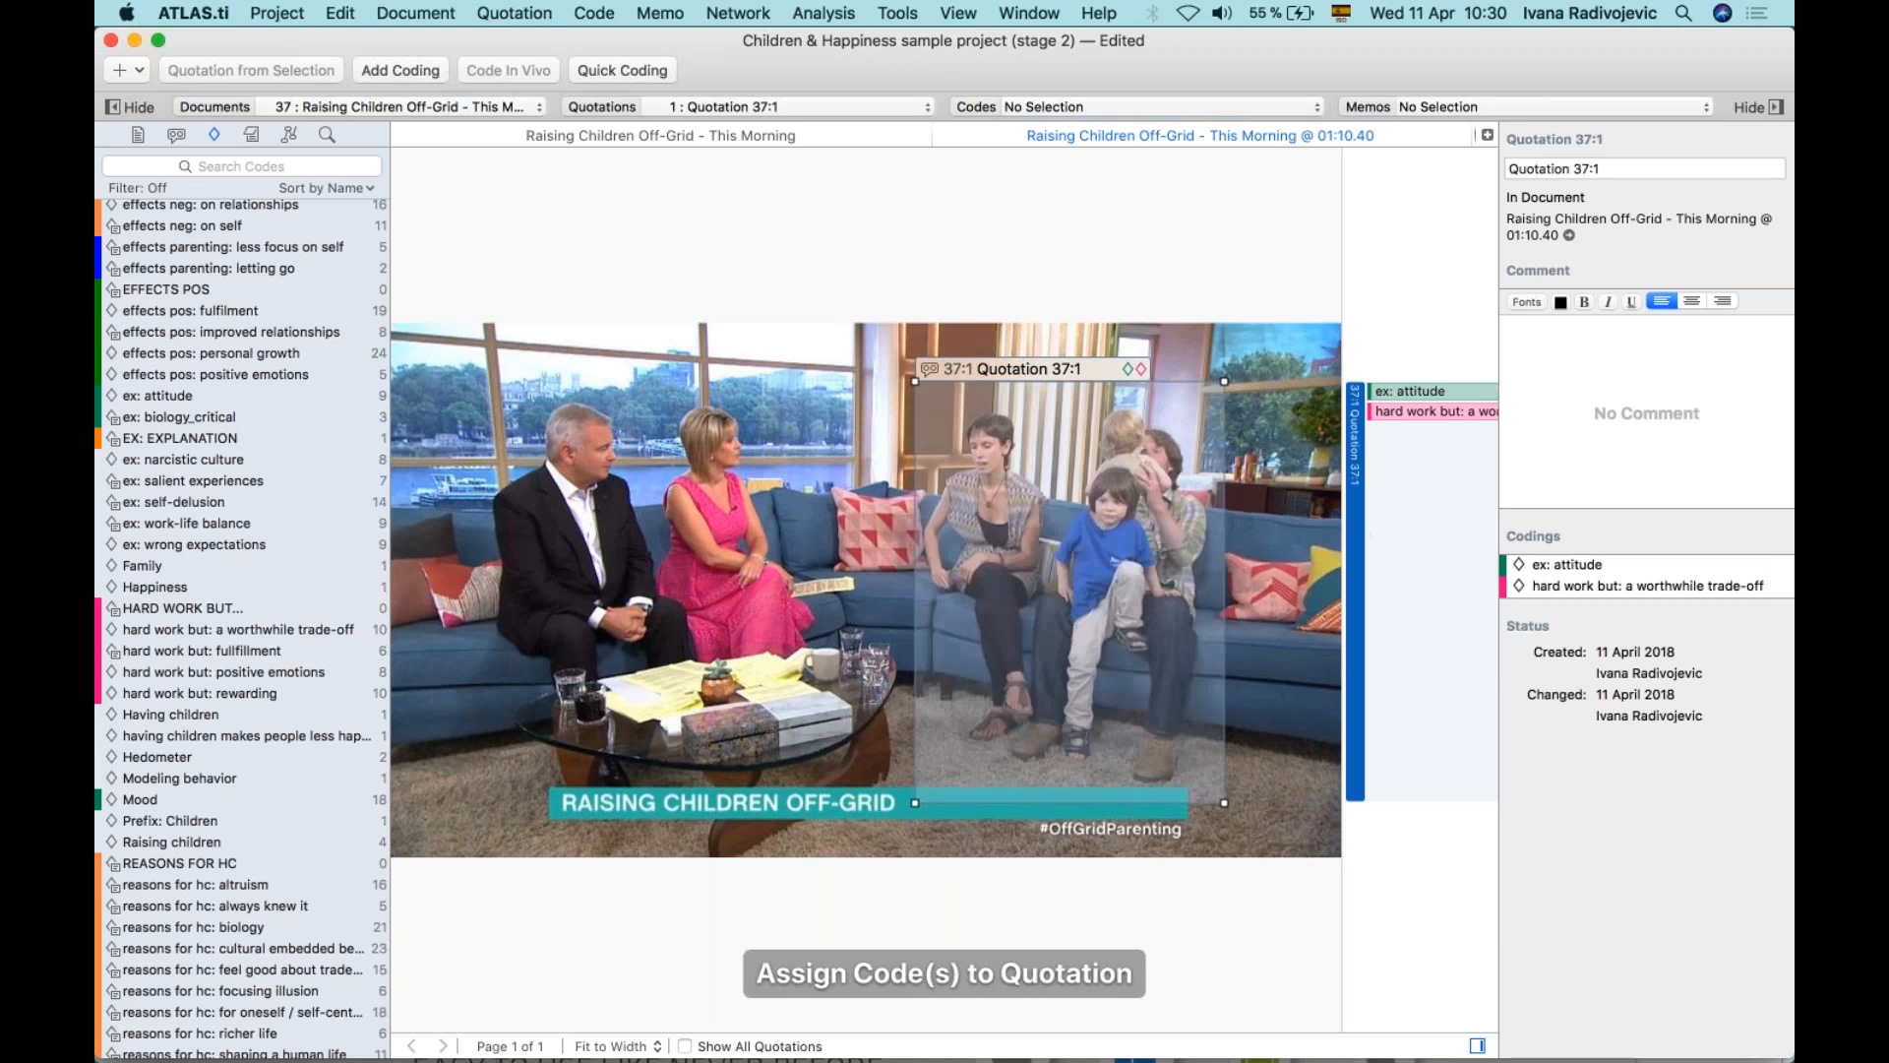
Mark a rectangle around the boy in the blue shirt and code it with Having children as a second image quotation.
click(1244, 480)
drag(1043, 565, 1039, 750)
drag(1222, 753, 1163, 749)
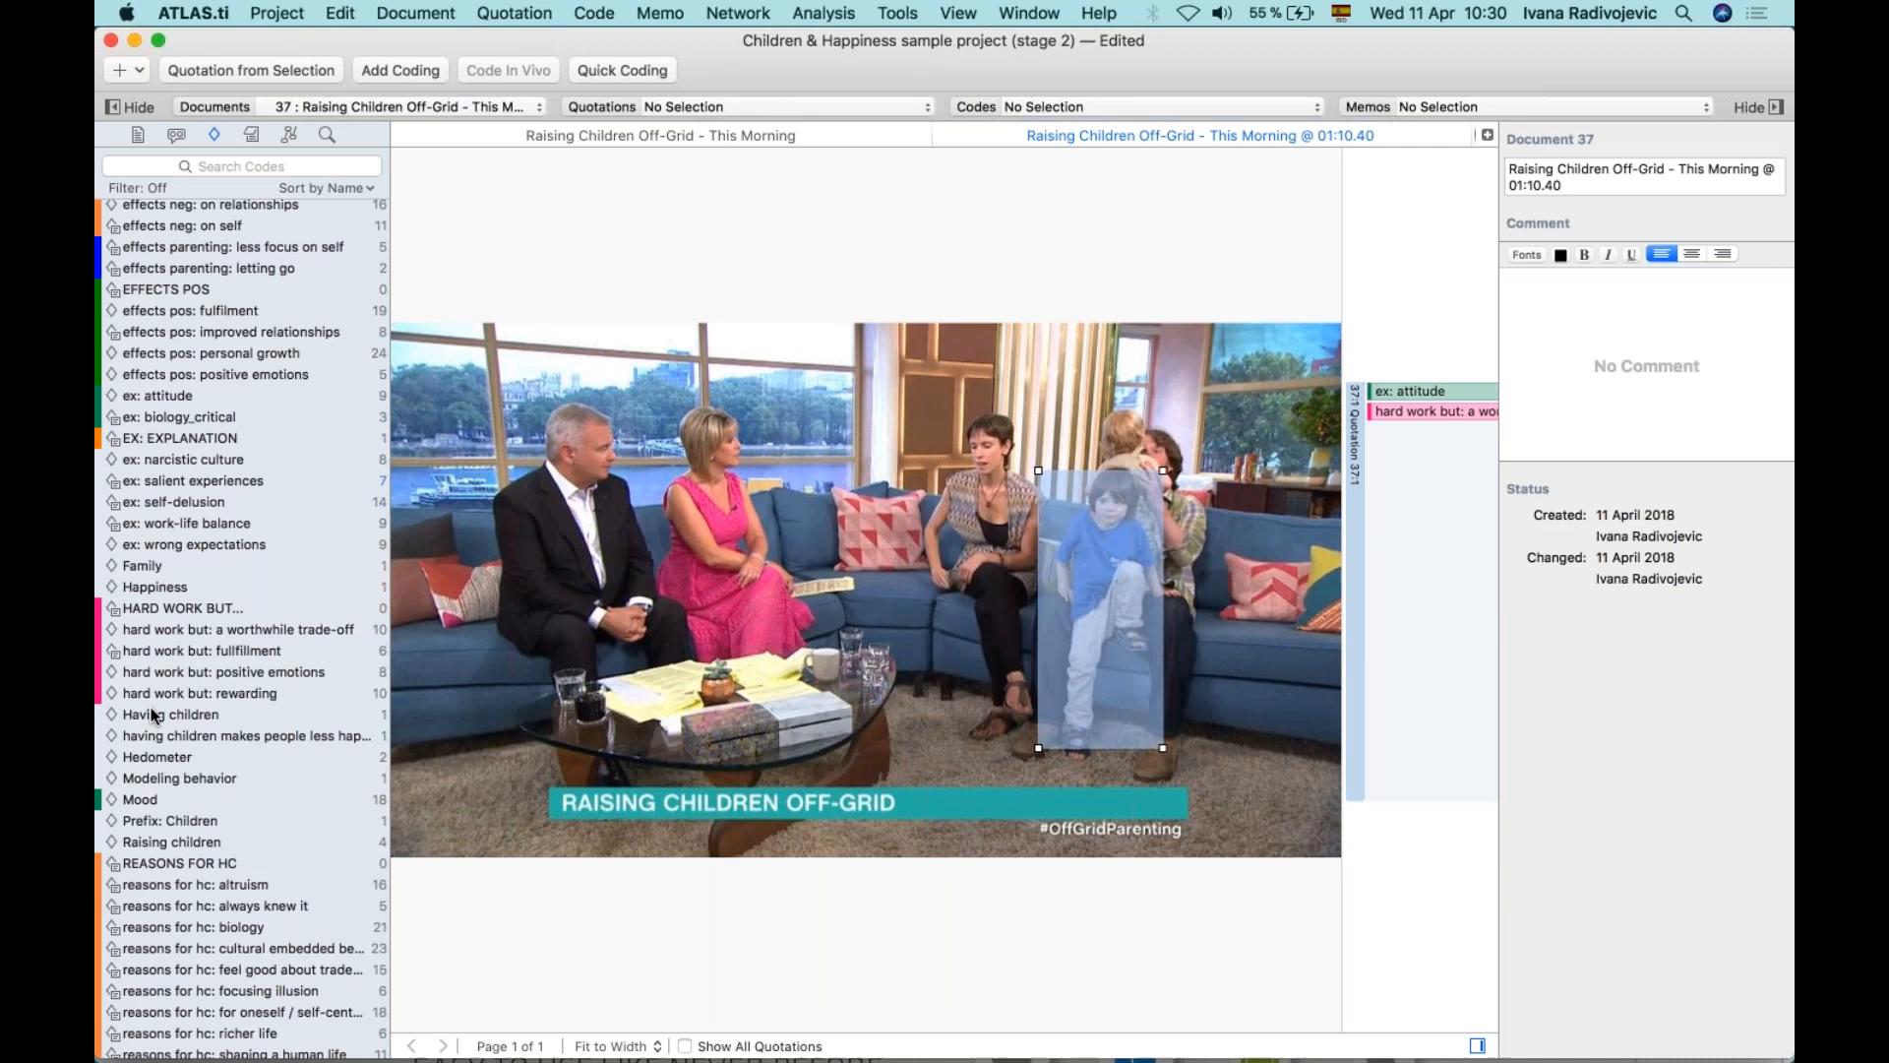
drag(153, 716, 1101, 604)
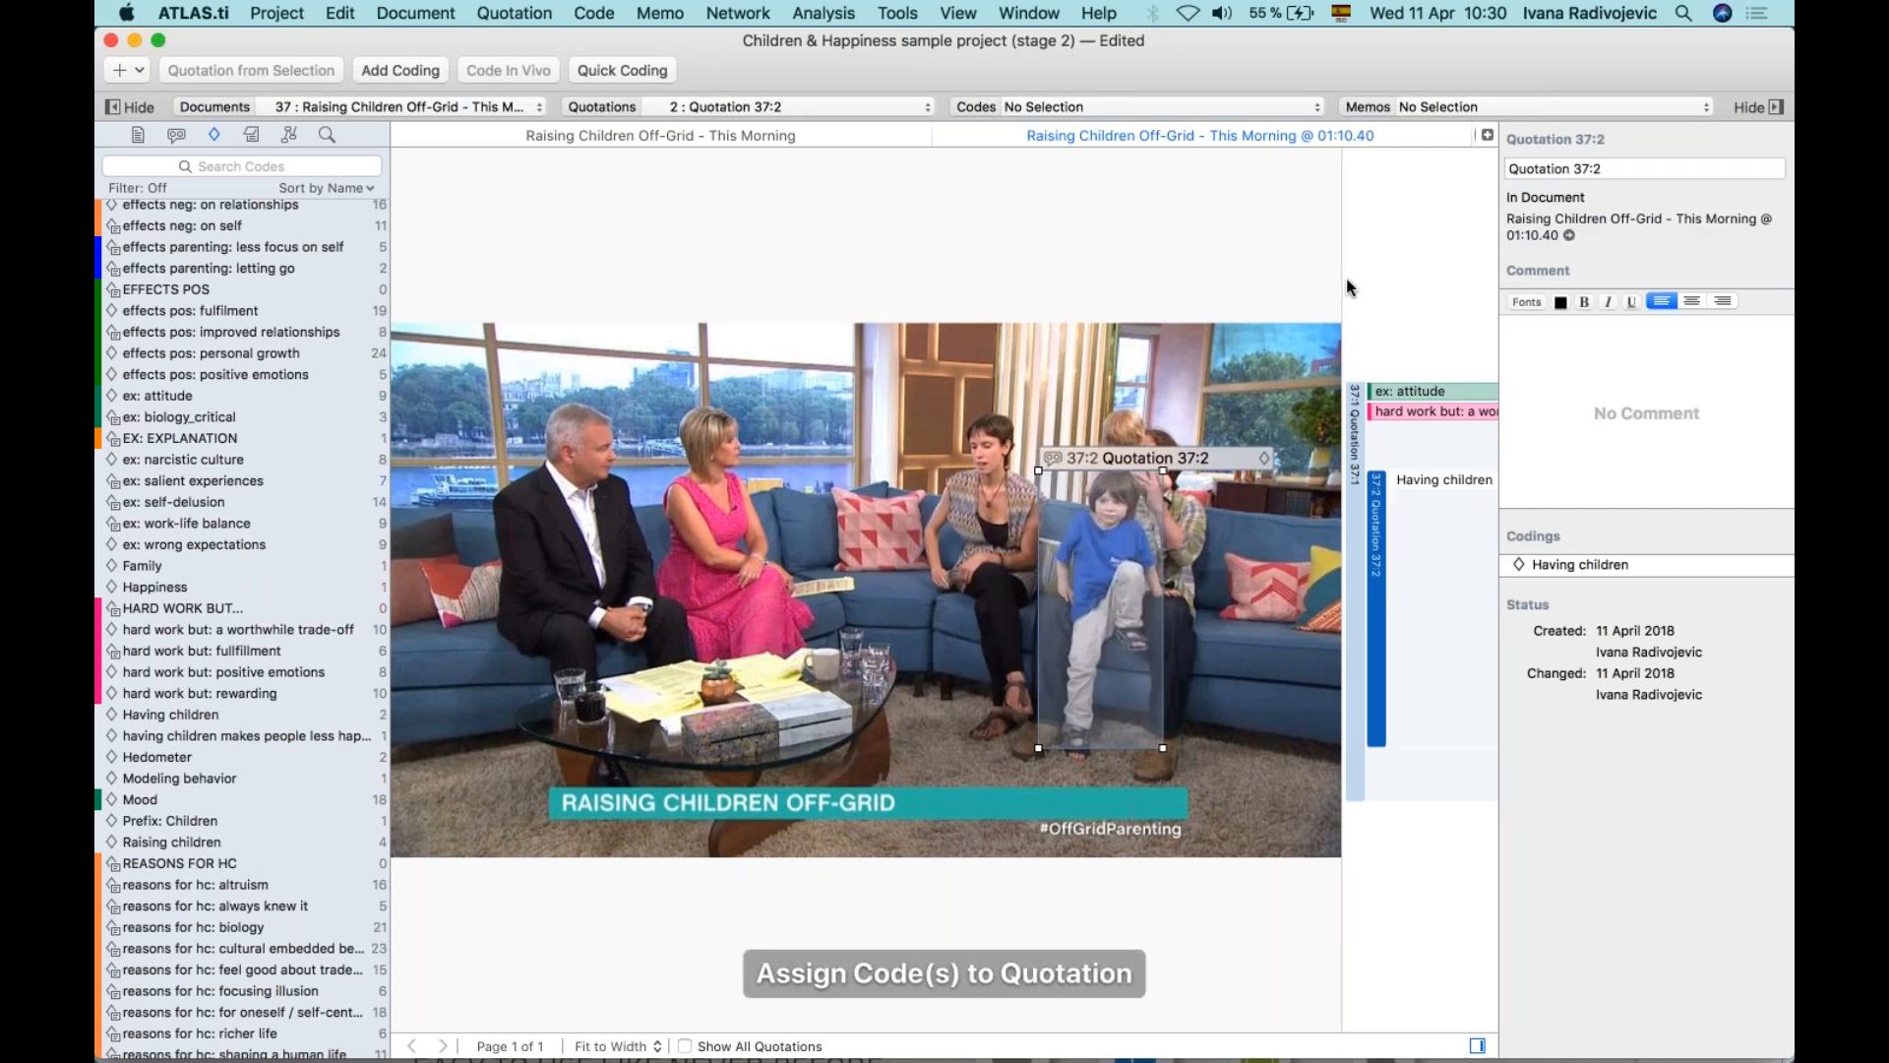
Widen the coding margin of the snapshot and highlight the family quotation and the boy quotation in turn.
drag(1340, 292, 1204, 295)
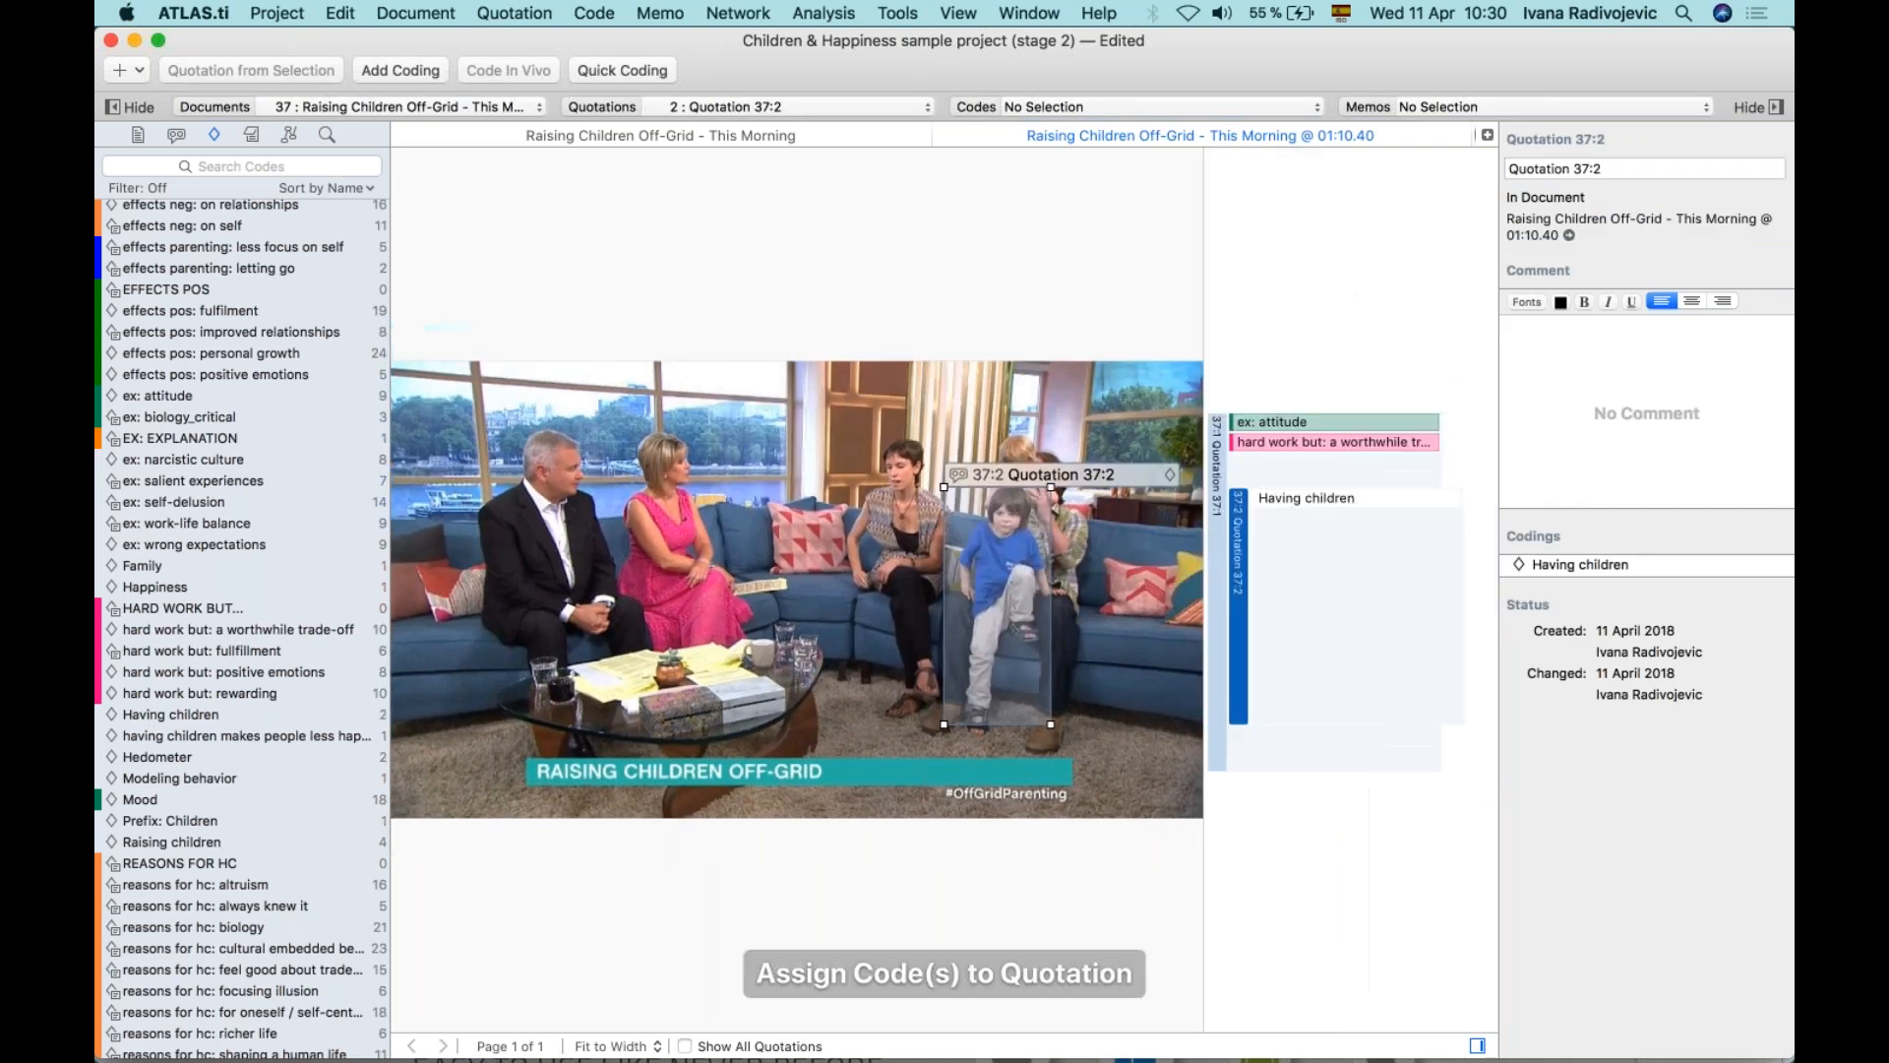
click(1215, 570)
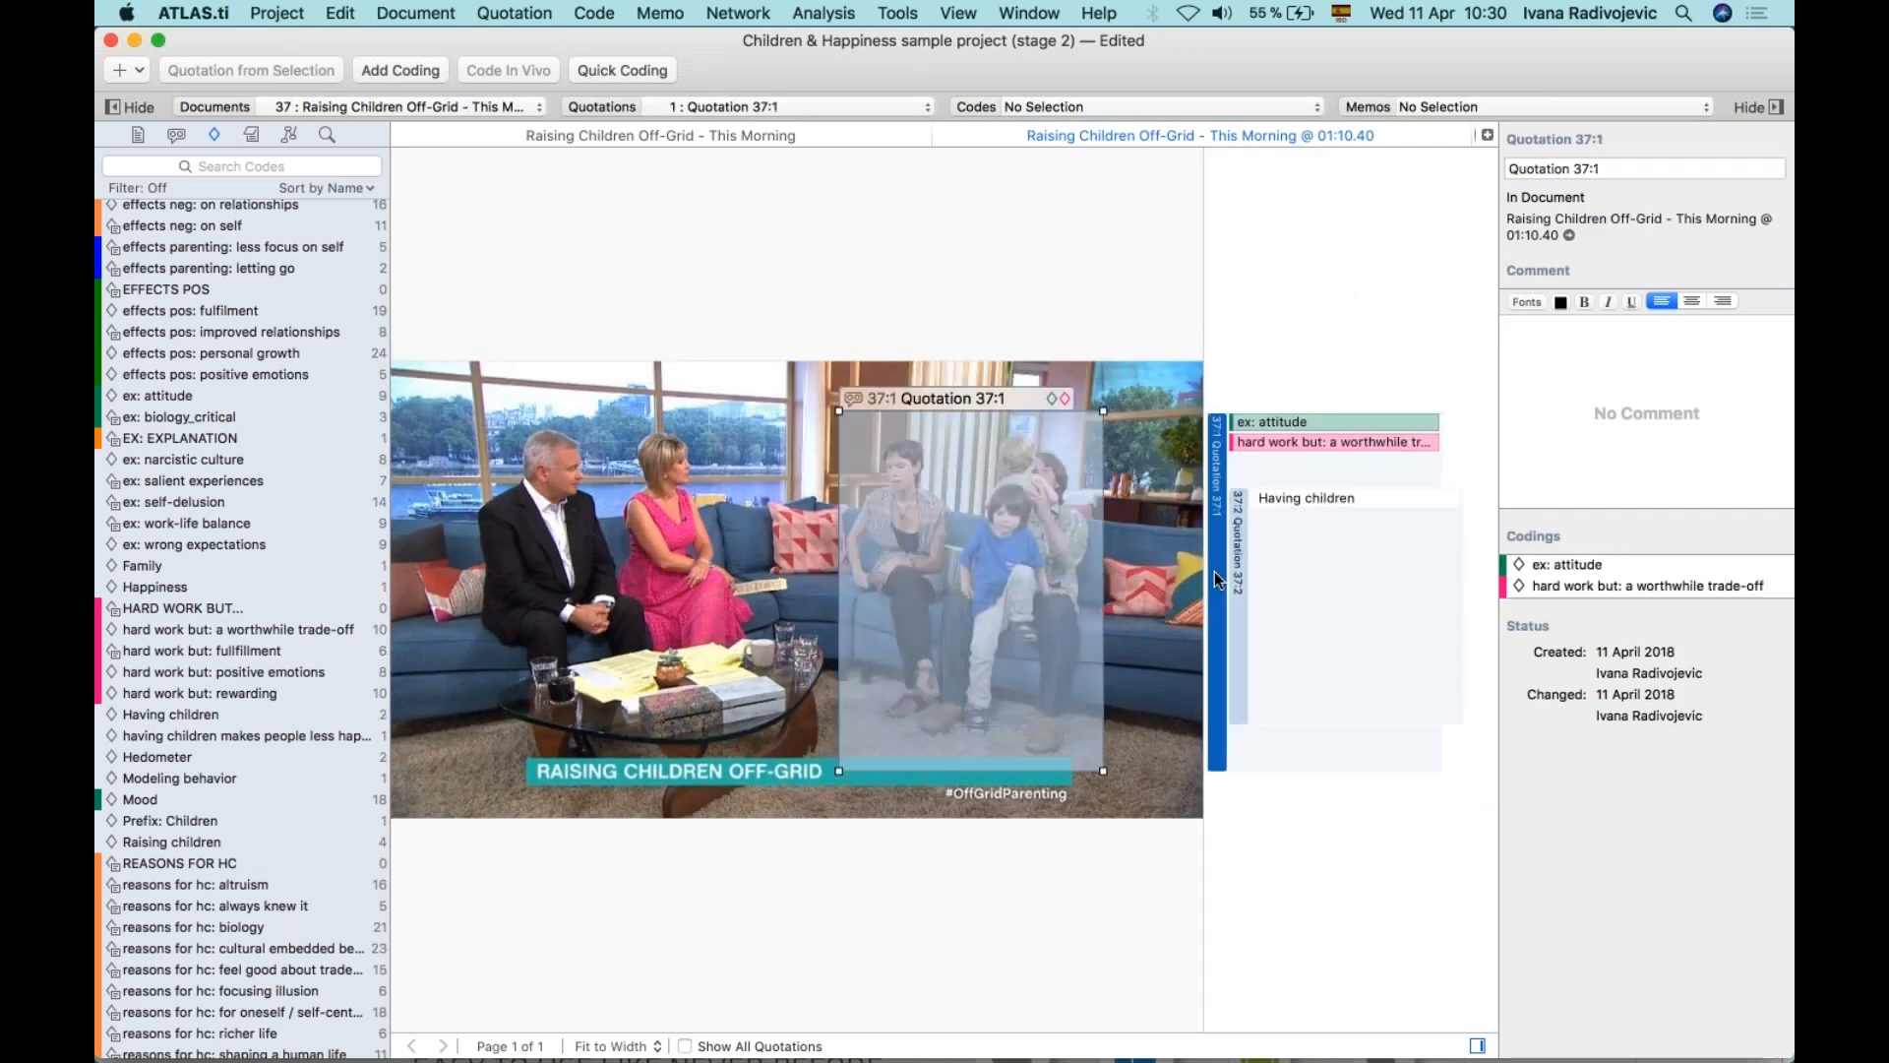
click(1236, 593)
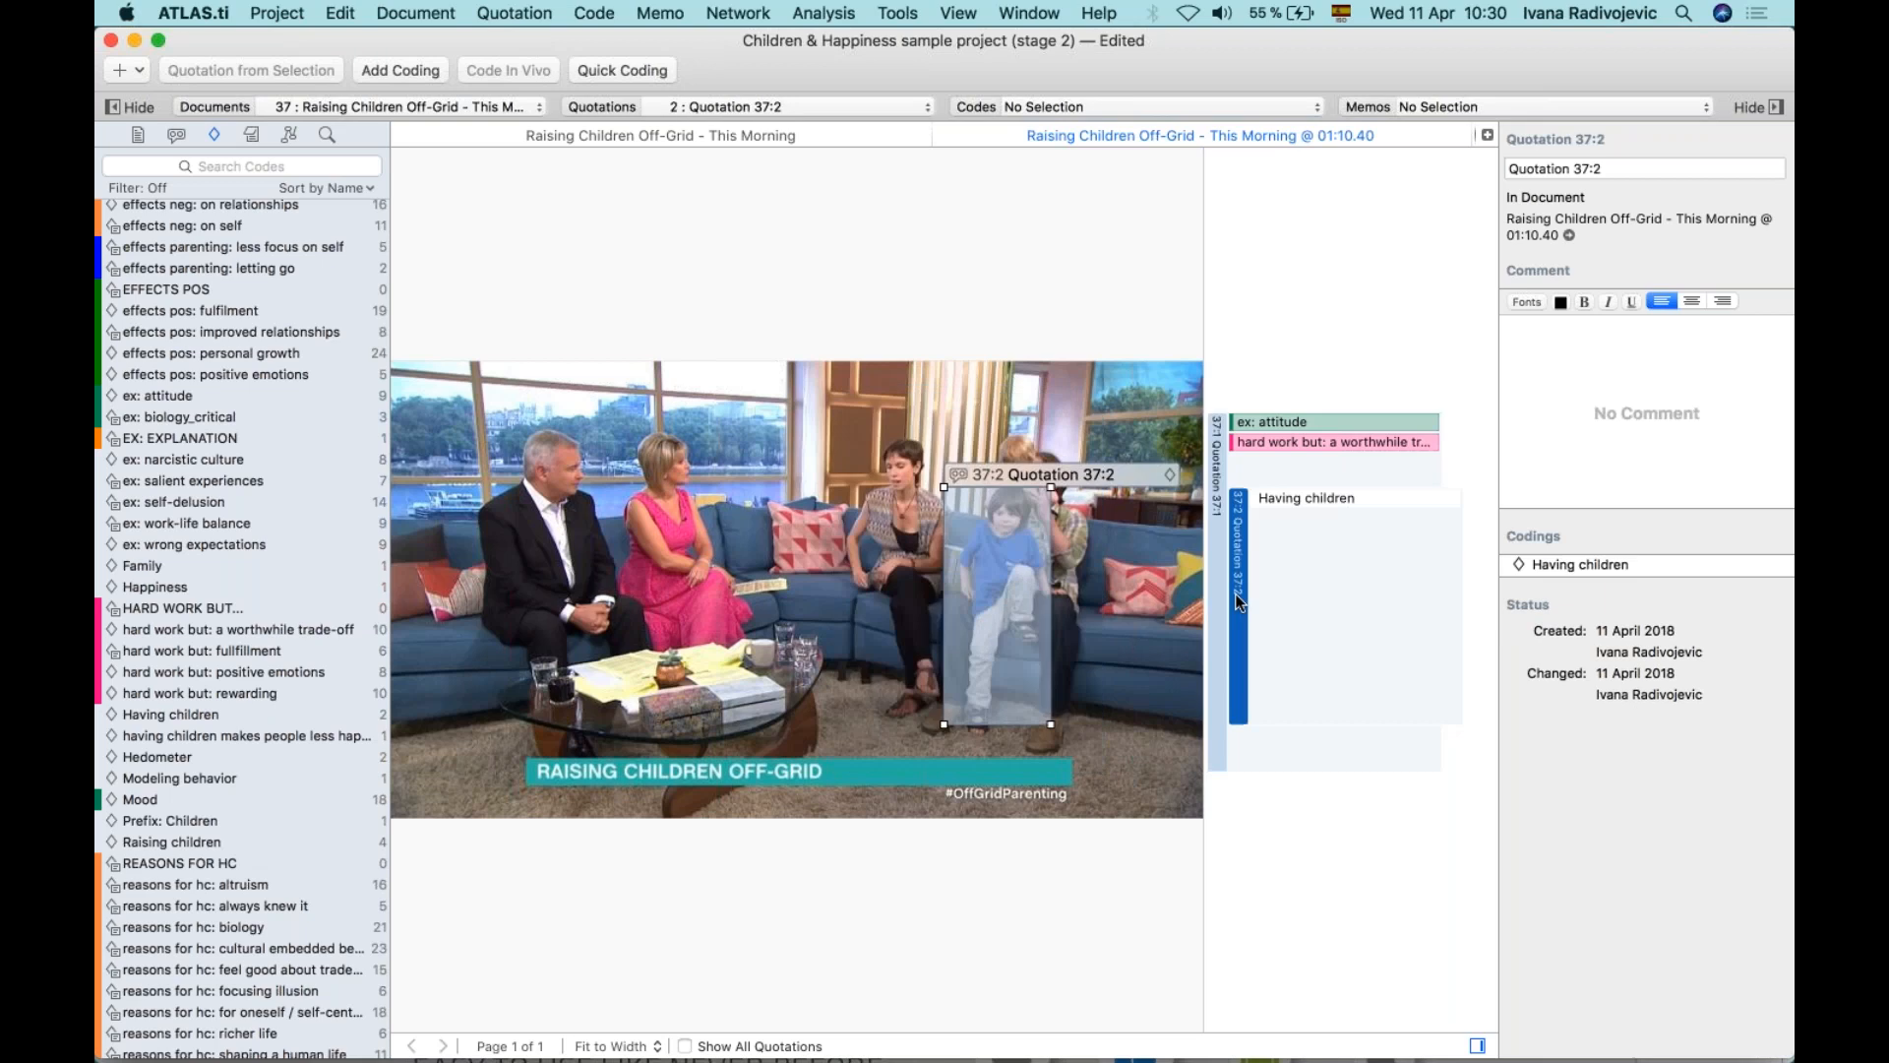
click(1181, 598)
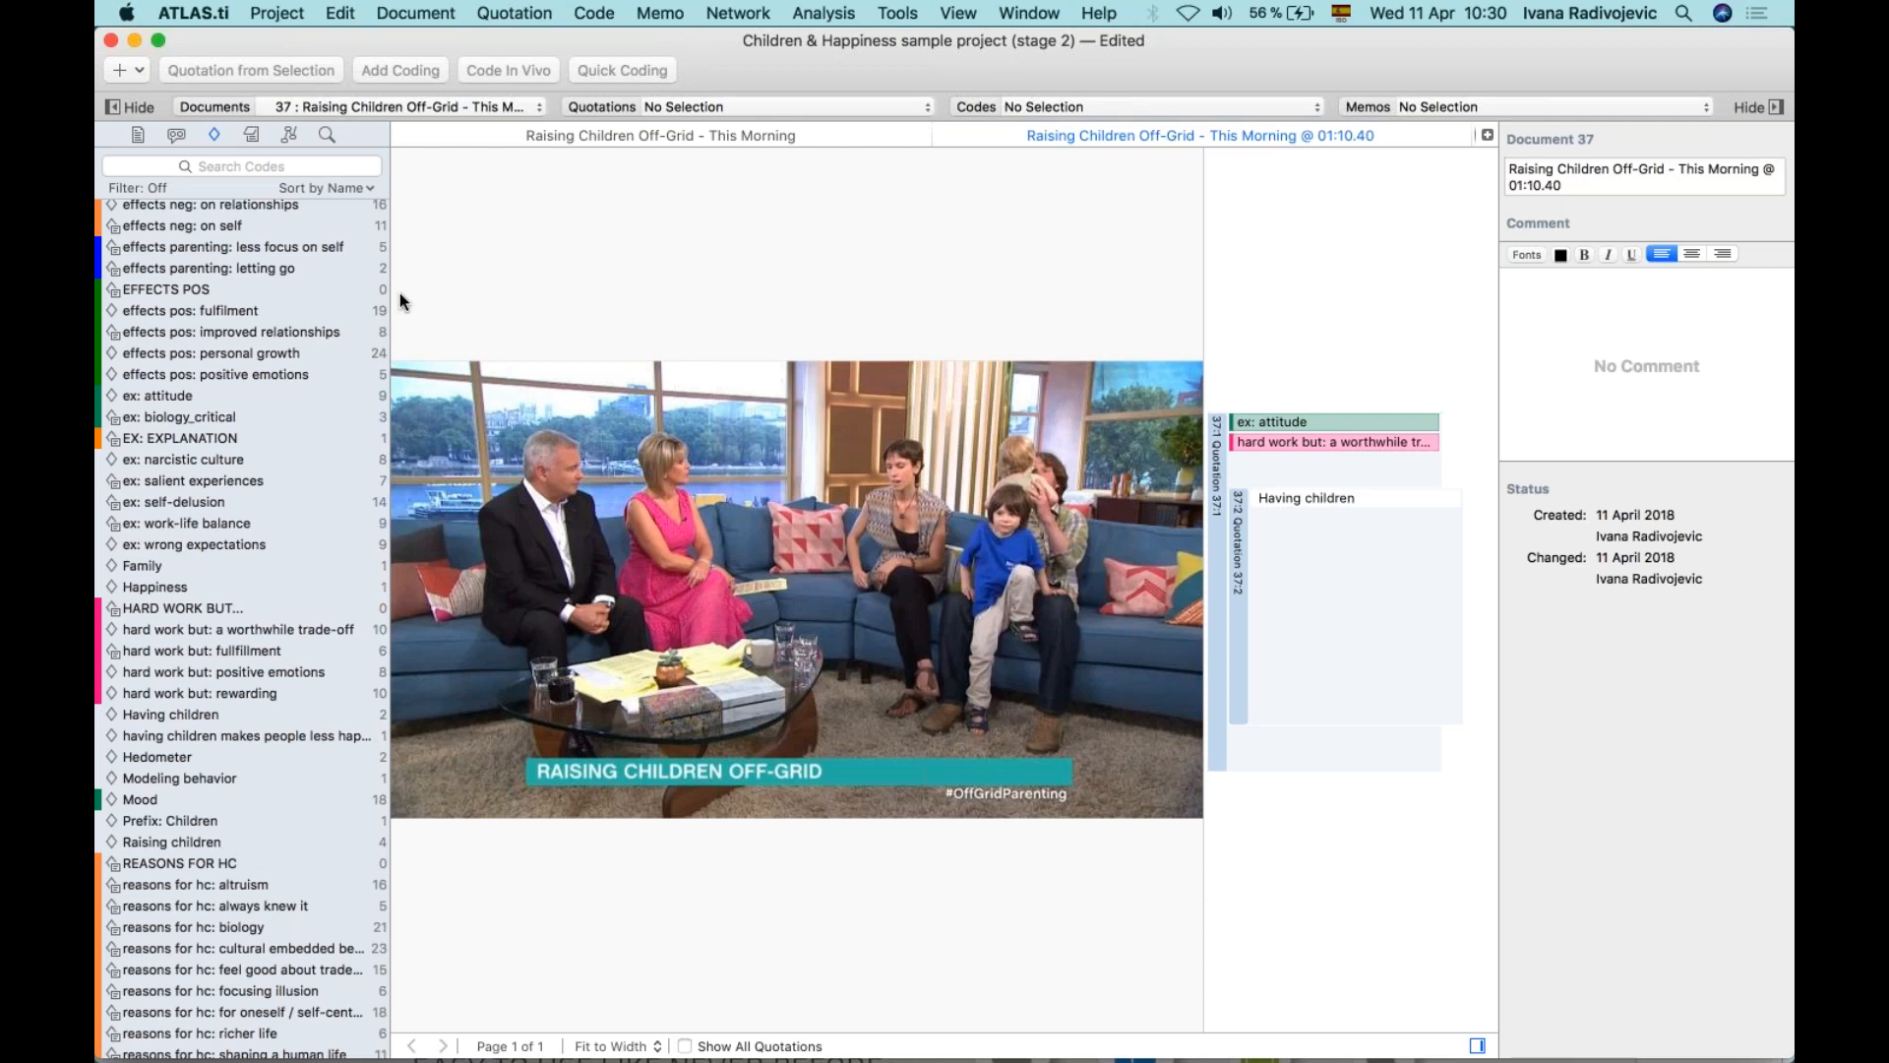
Create a new memo and name it Hedometer.
click(135, 69)
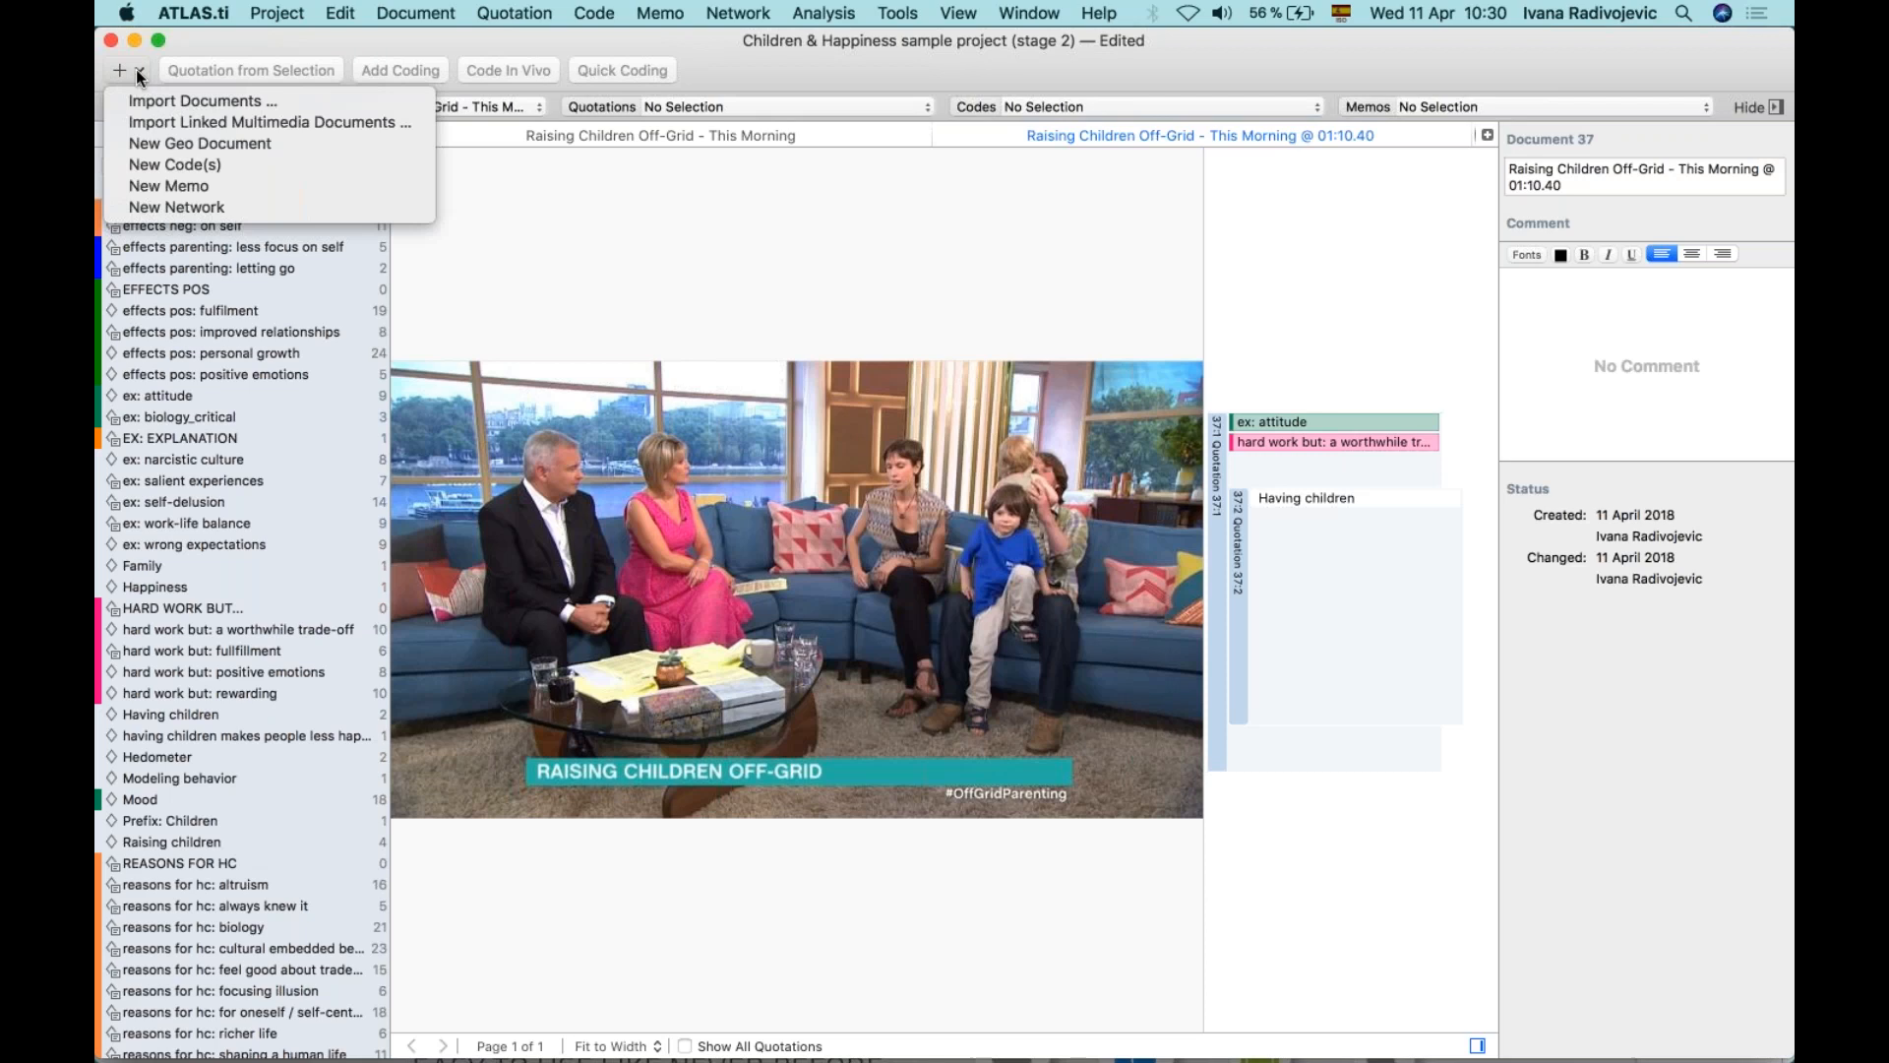
click(158, 187)
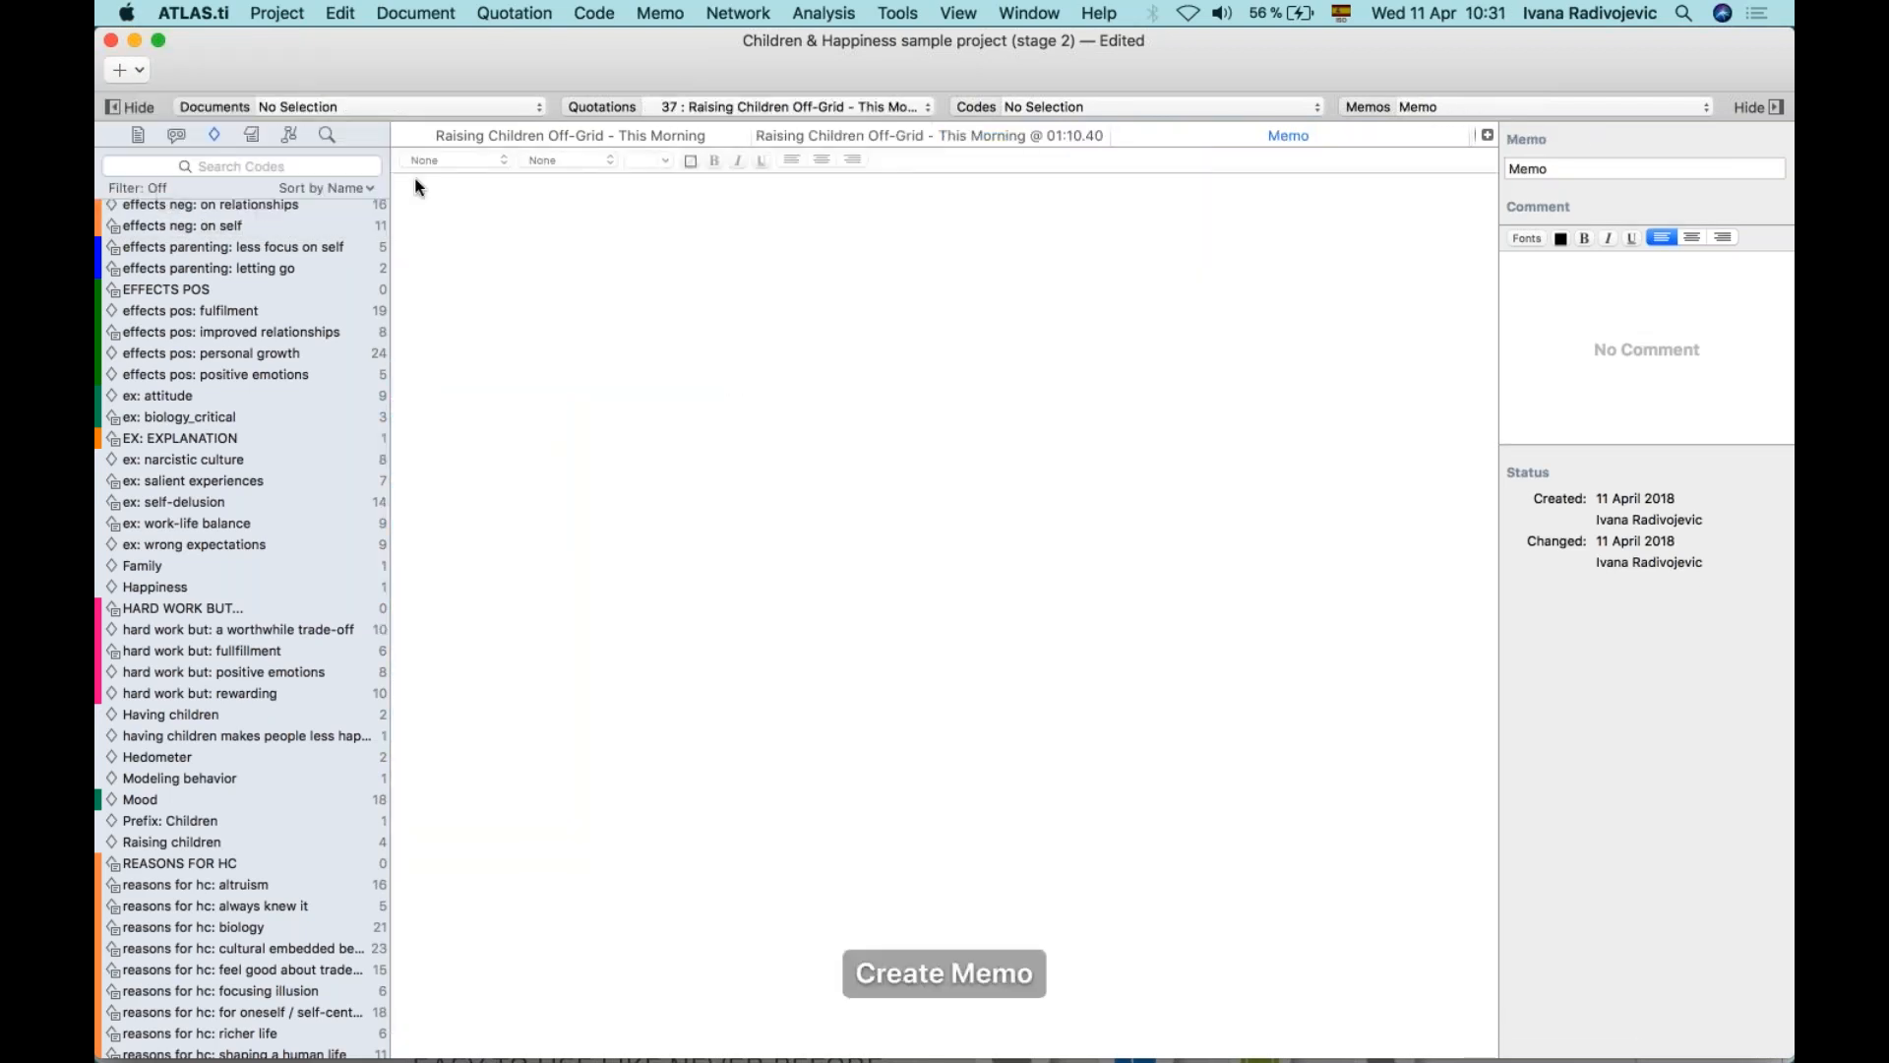
click(759, 240)
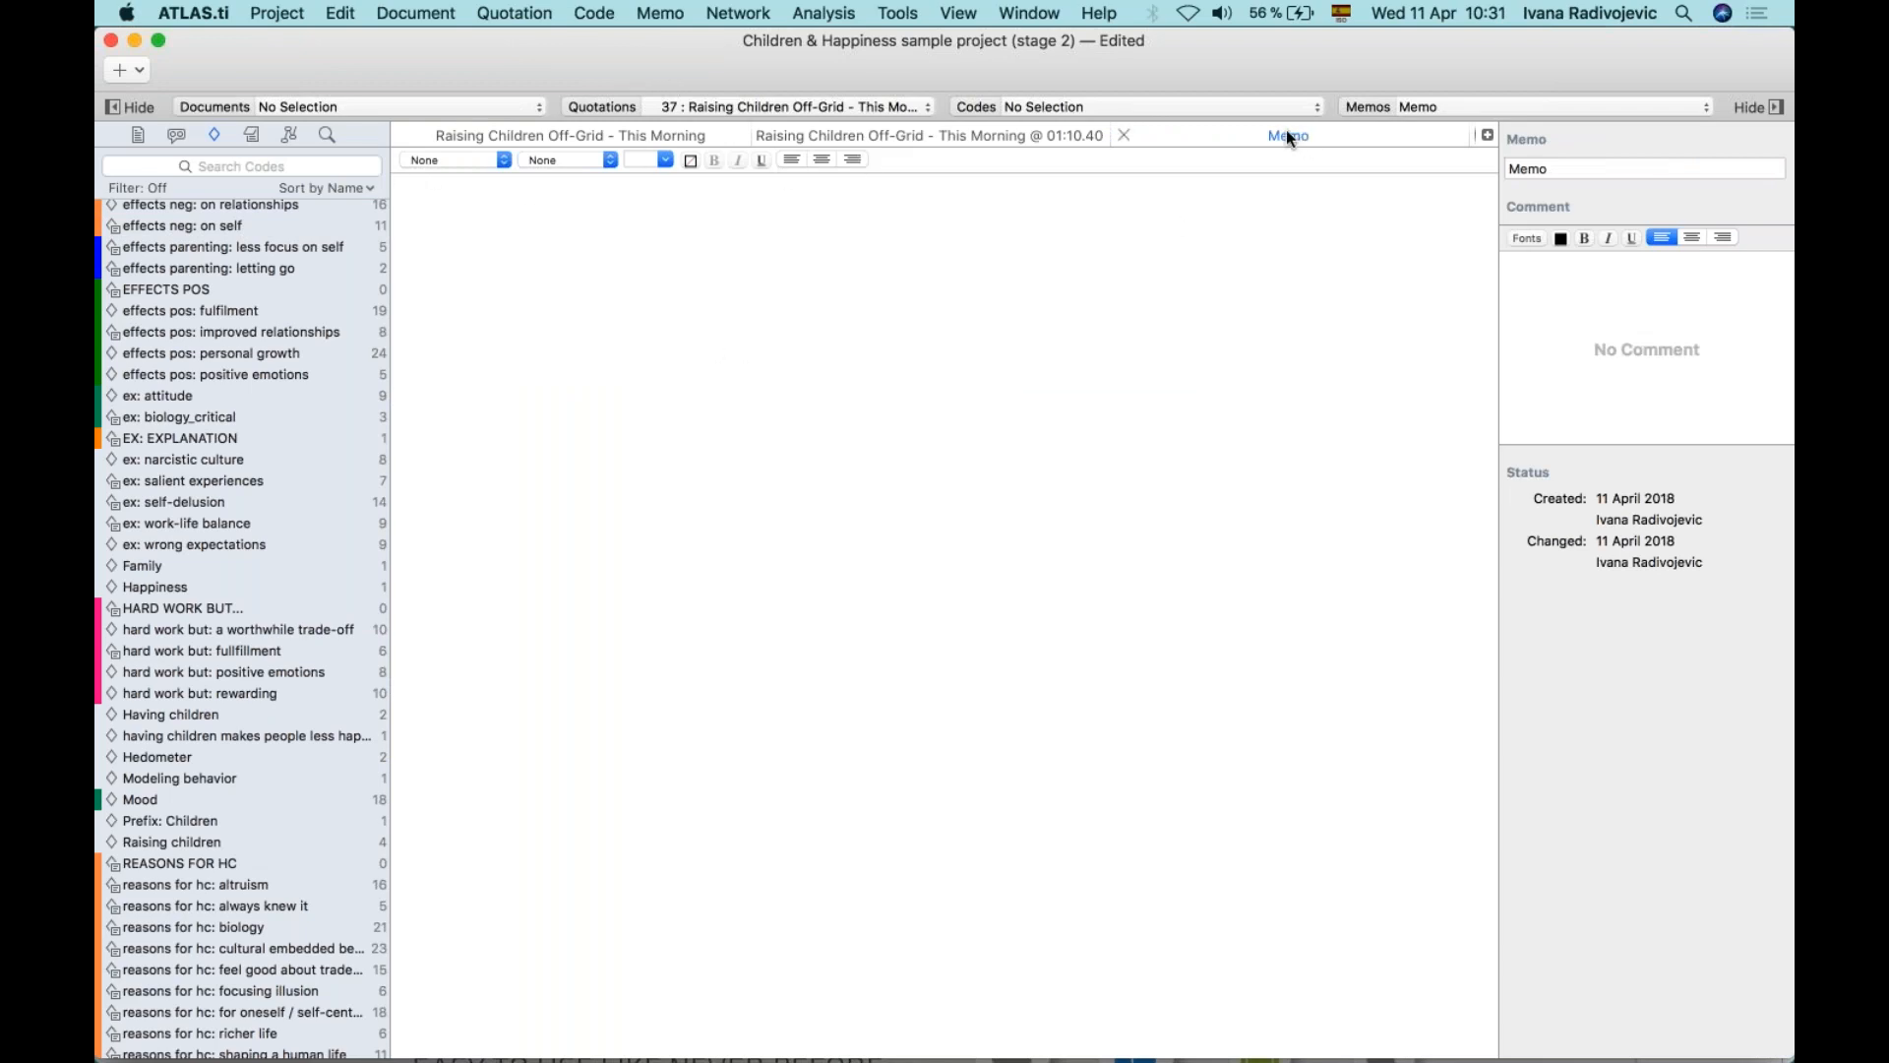
double_click(1552, 167)
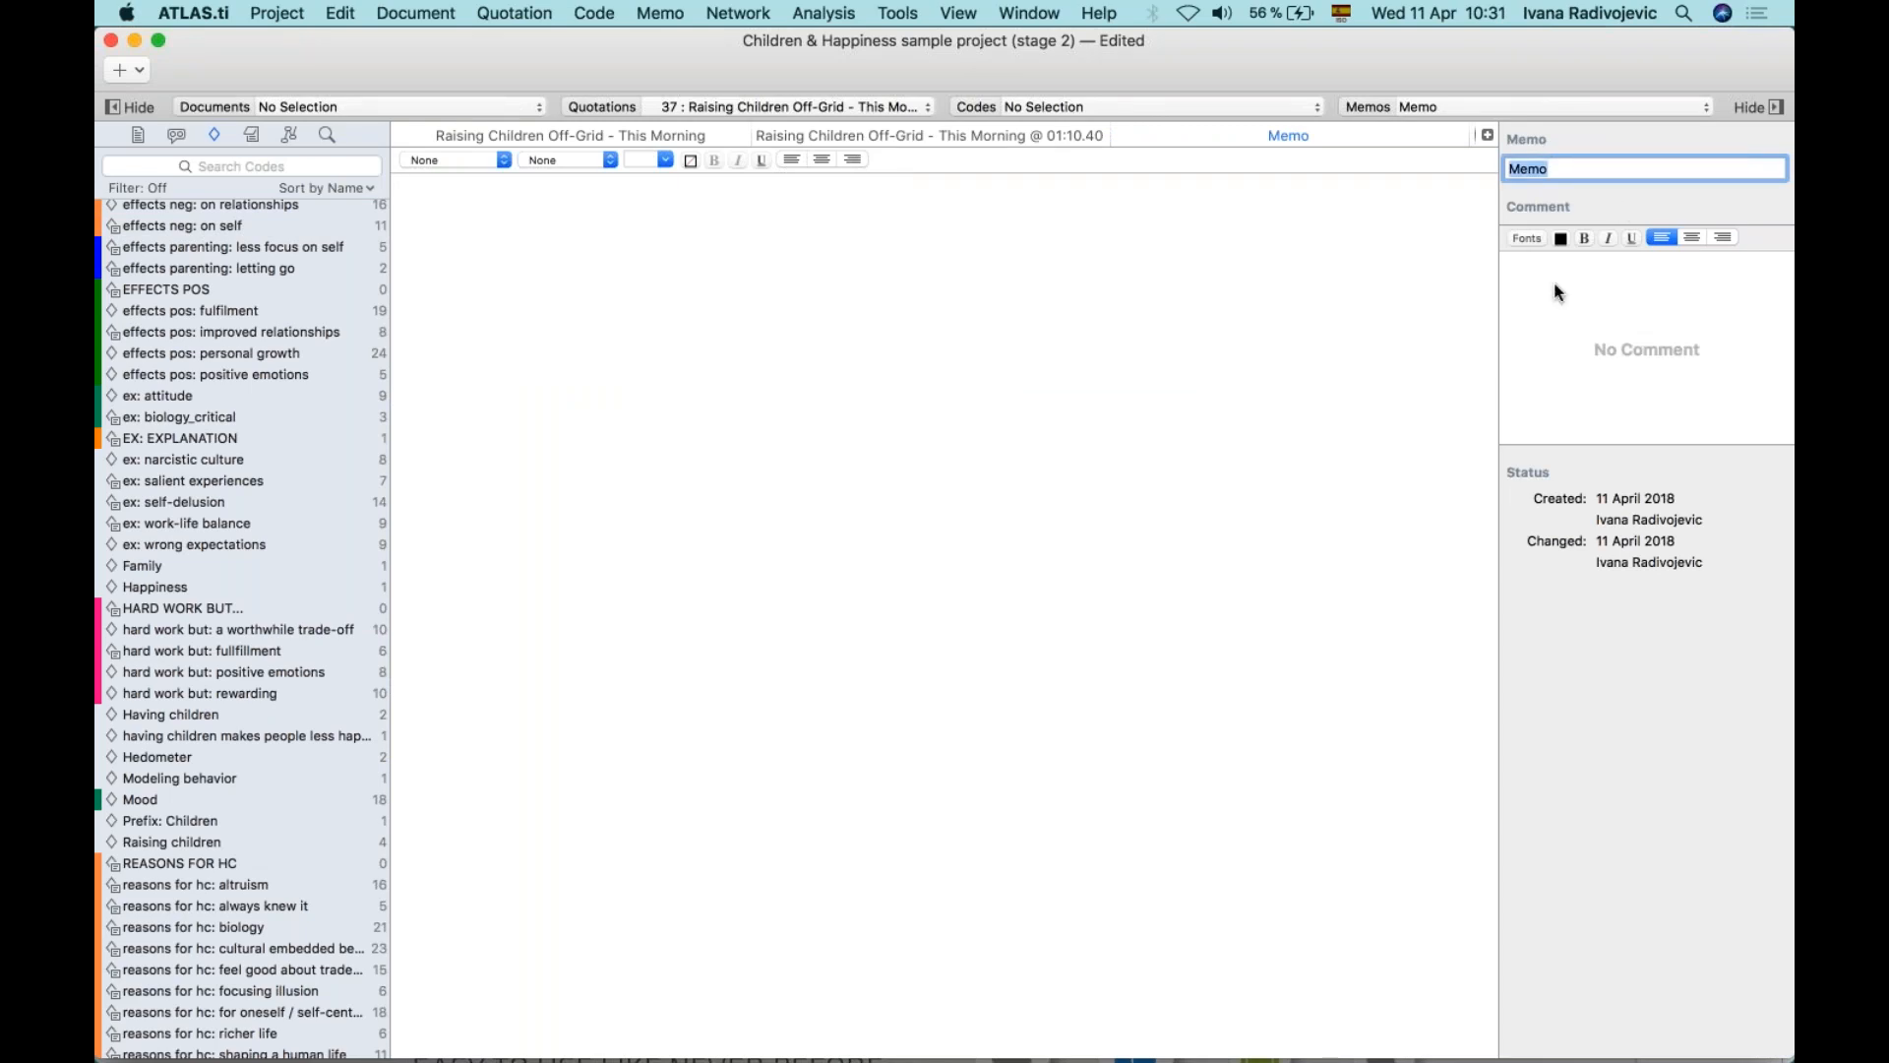
text(Hedometer)
Write "Write our reflections, analyses, descriptions, ideas, questions, doubts, ..." as the first line of the Hedometer memo.
click(965, 578)
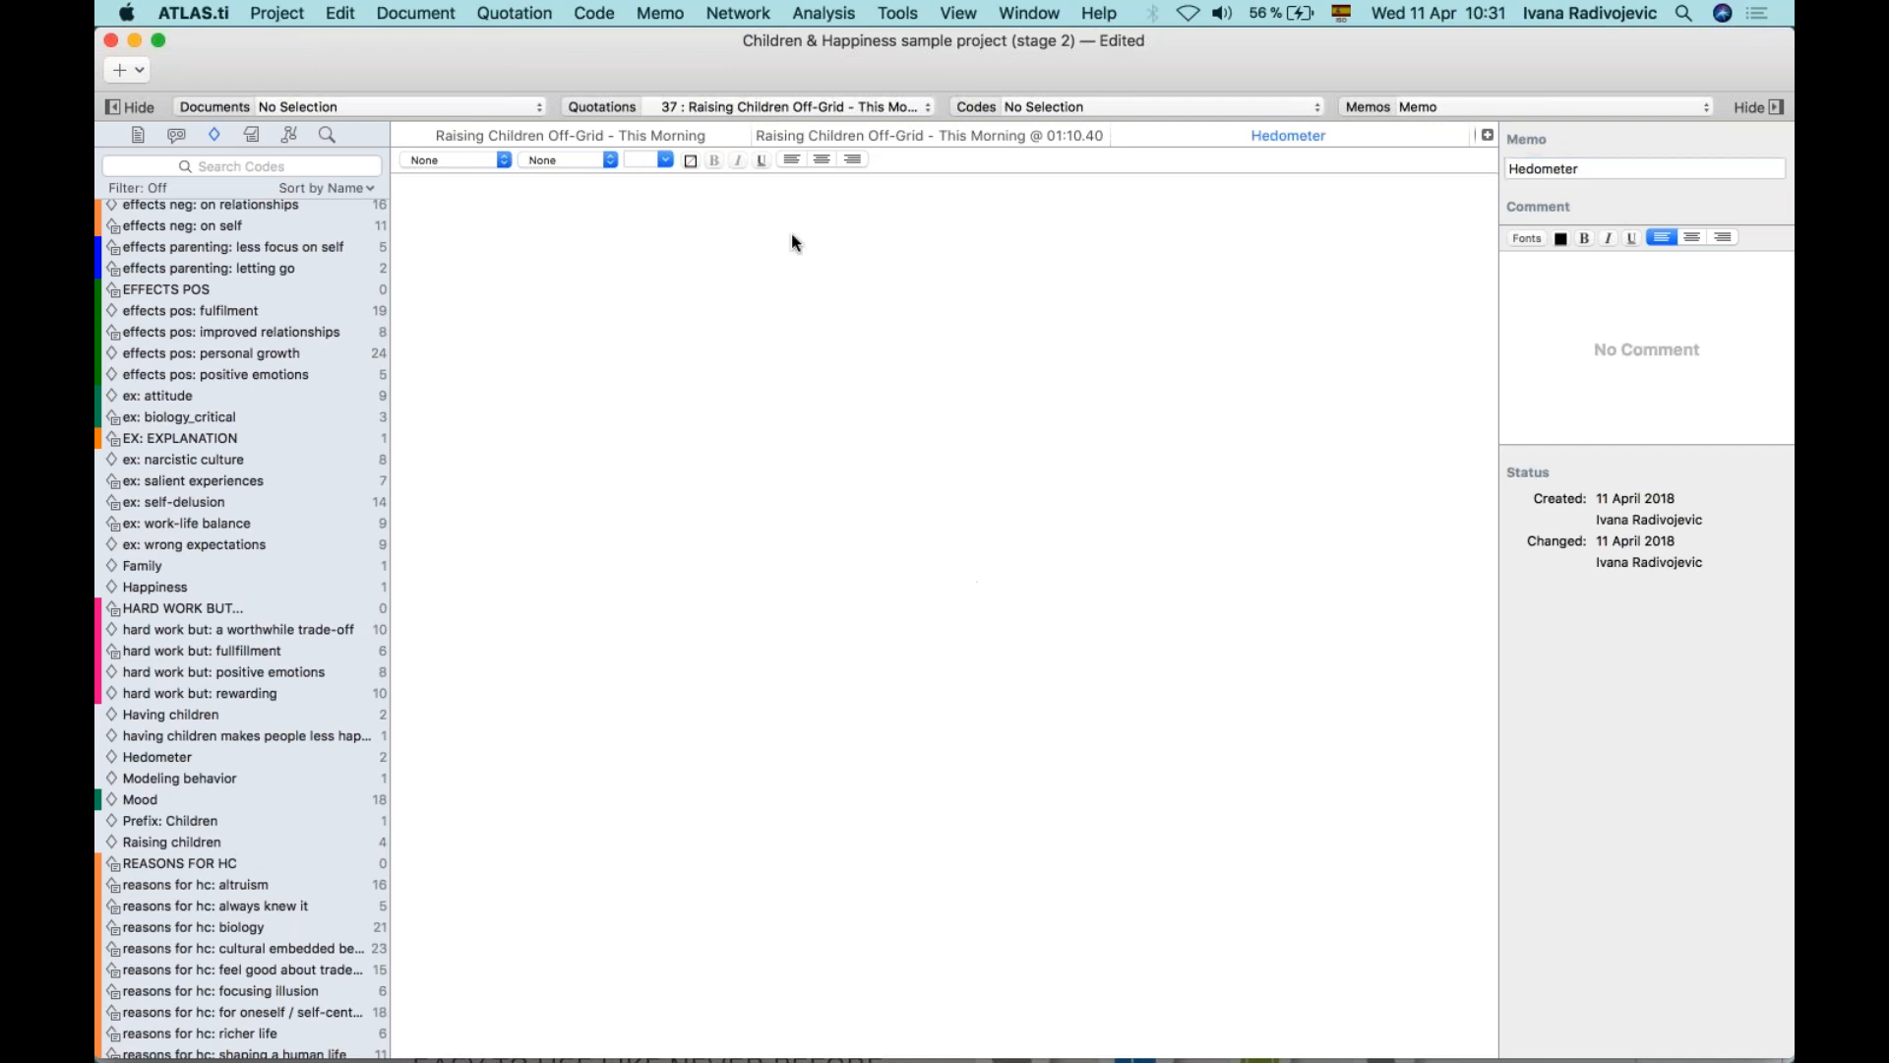
text(Write our reflection)
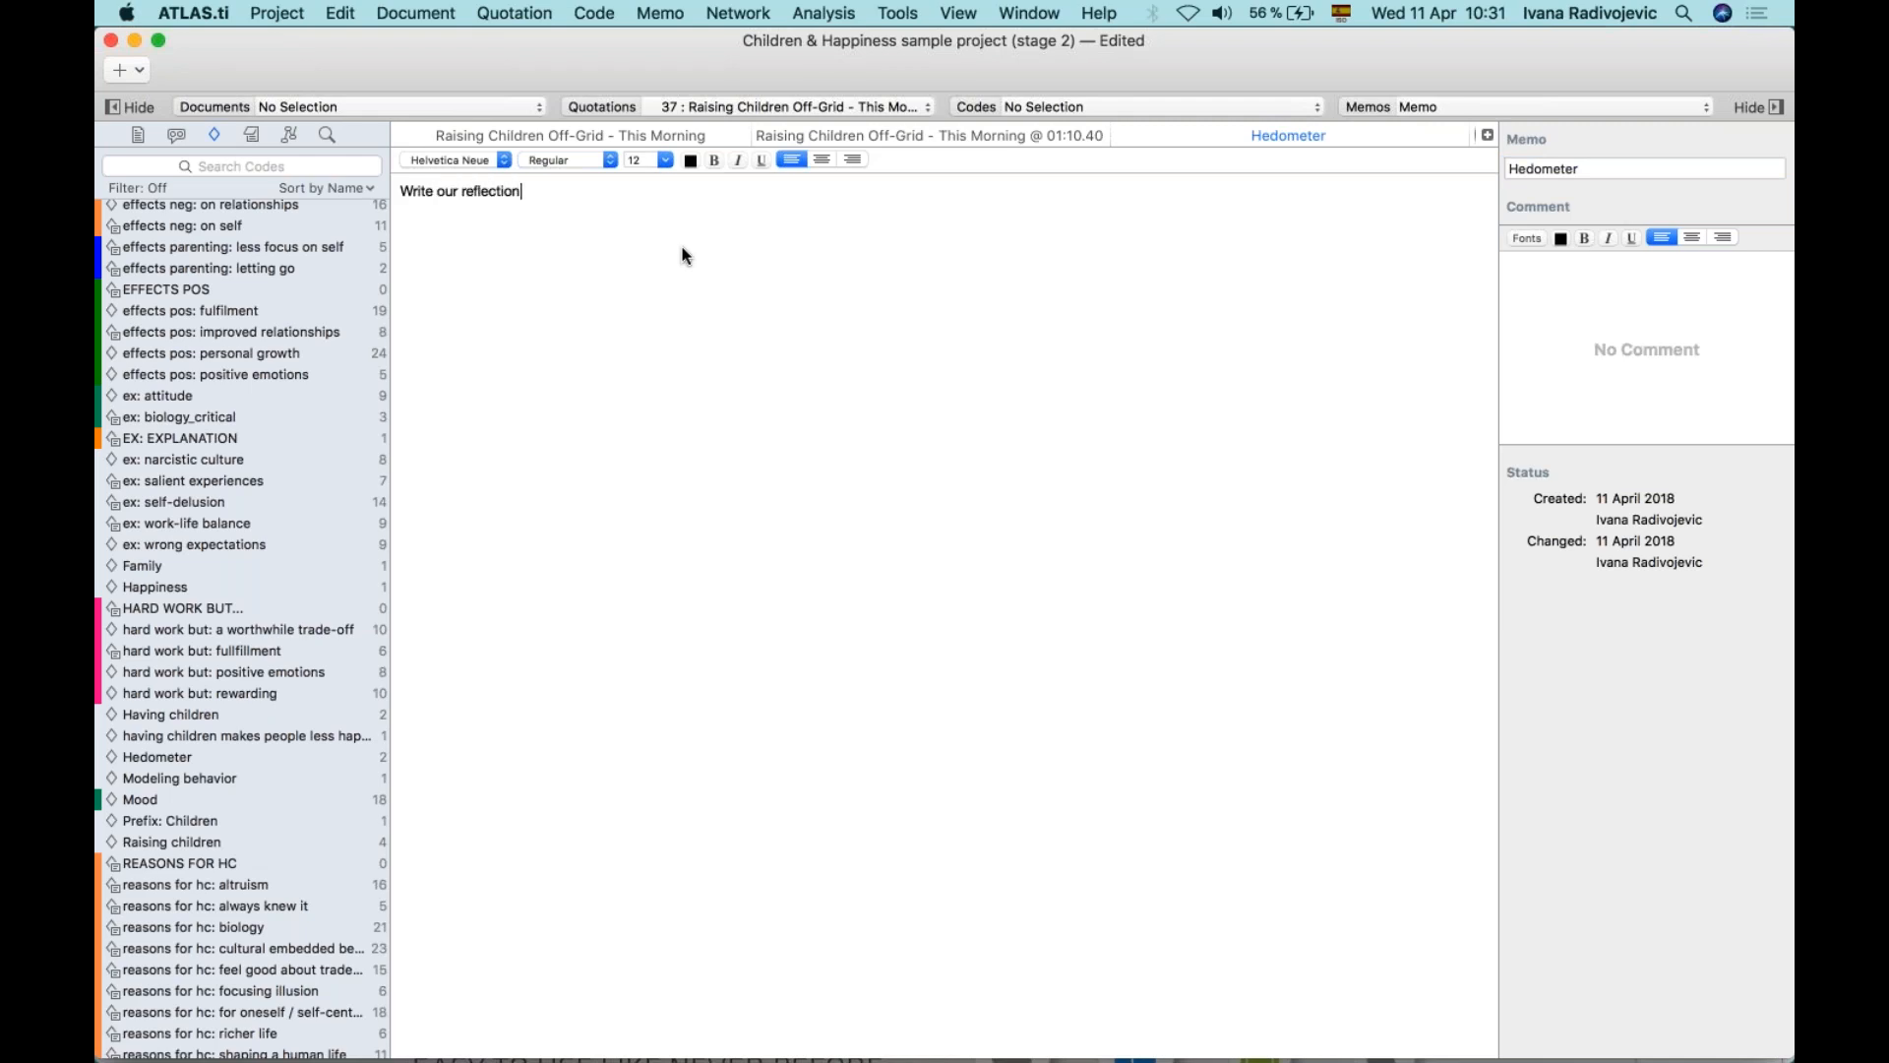
text(s, analyses, descriptions, ideas, questions, doubts,)
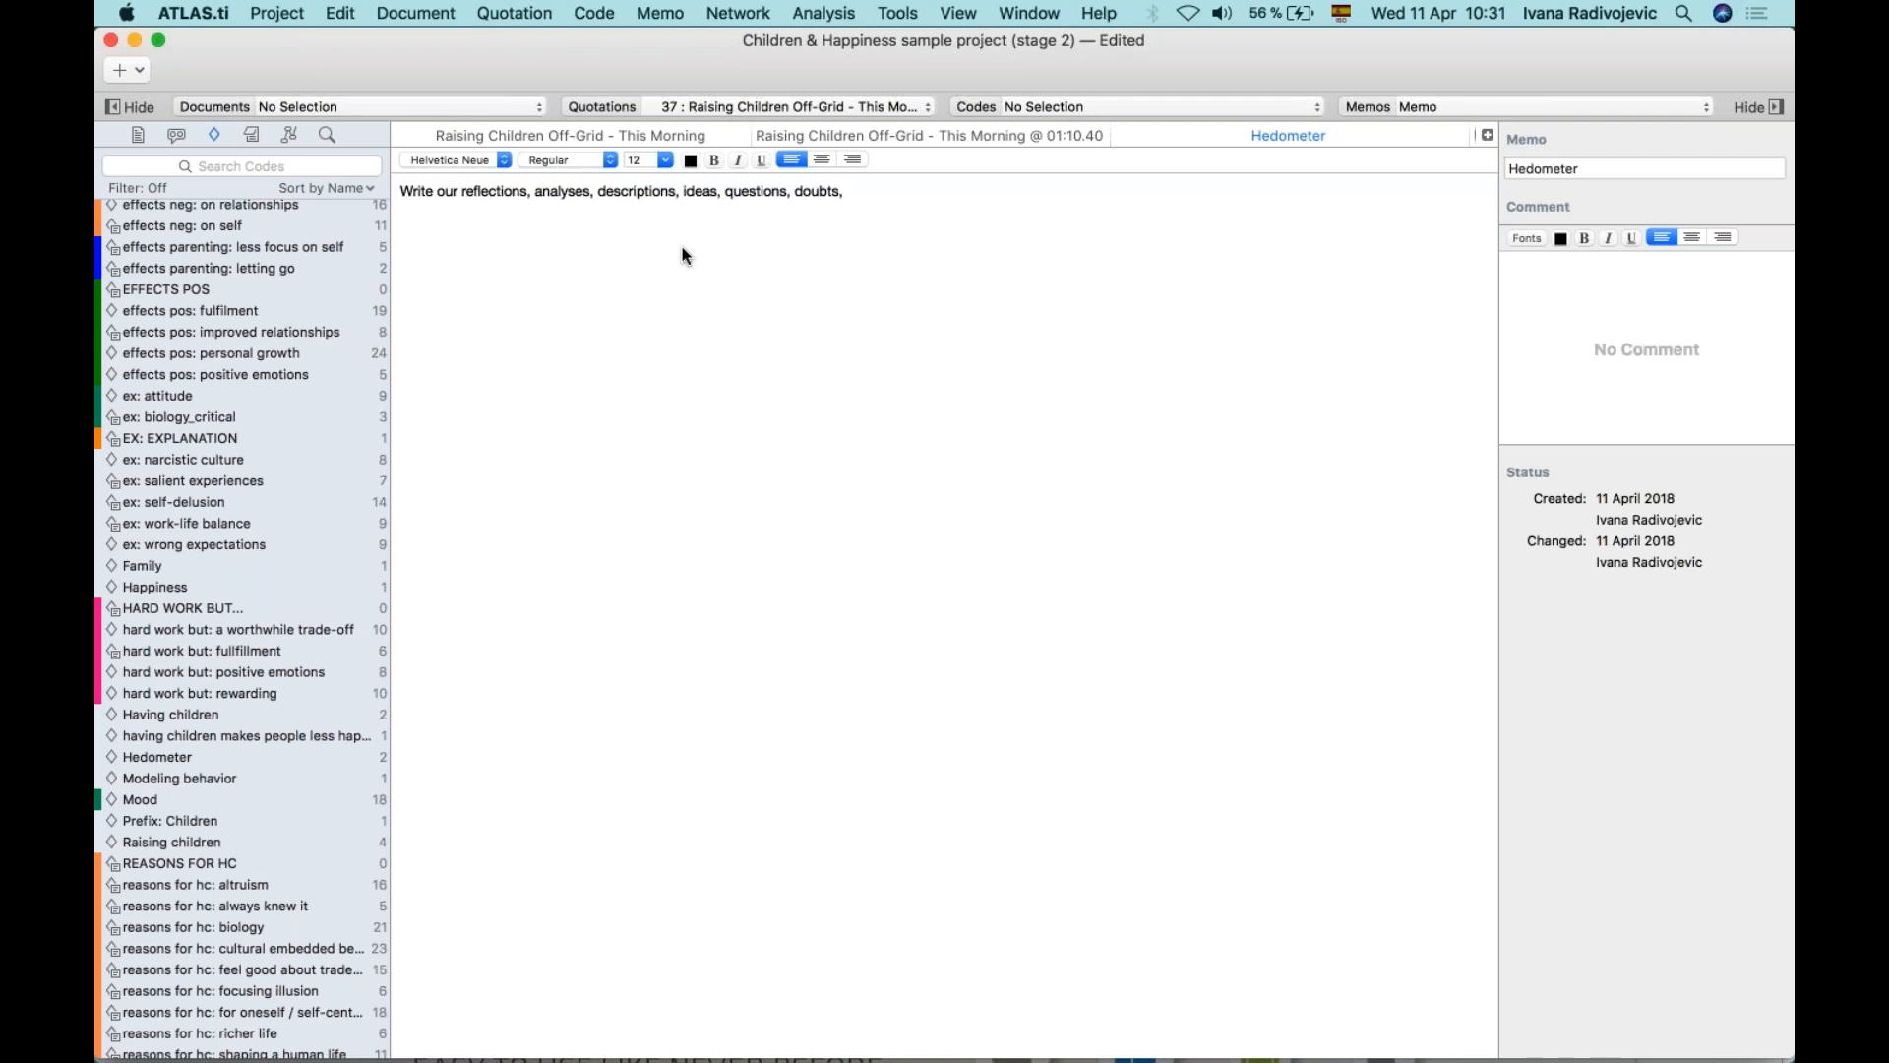
text(...)
Add a second paragraph after a blank line, saying that the author "spoke about the hedometer of happiness for raising children...".
key(Return)
key(Return)
text(Angeles spoke about the hedomenter)
key(BackSpace)
key(BackSpace)
key(BackSpace)
key(BackSpace)
text(ter of happiness for ras)
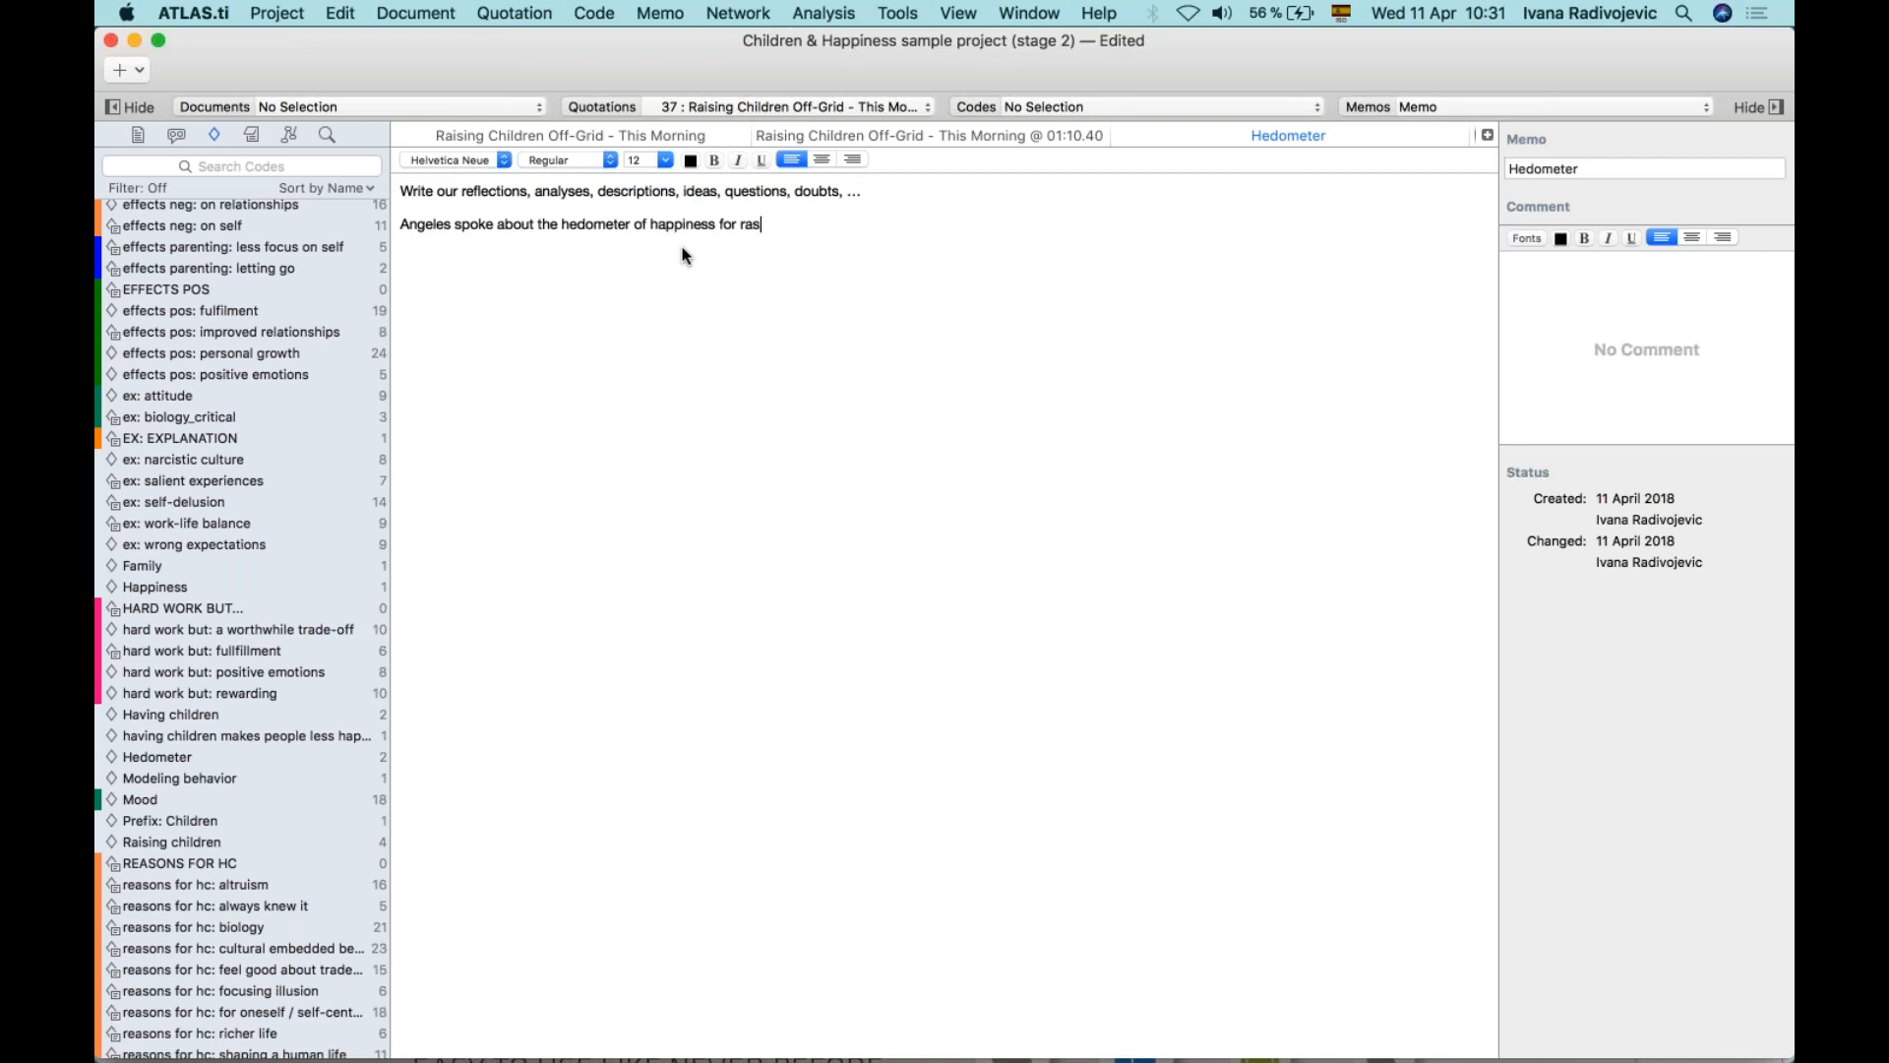
key(BackSpace)
text(ising children...)
Return to the snapshot document and link the Hedometer memo from the memo list to quotation 37:1.
click(951, 138)
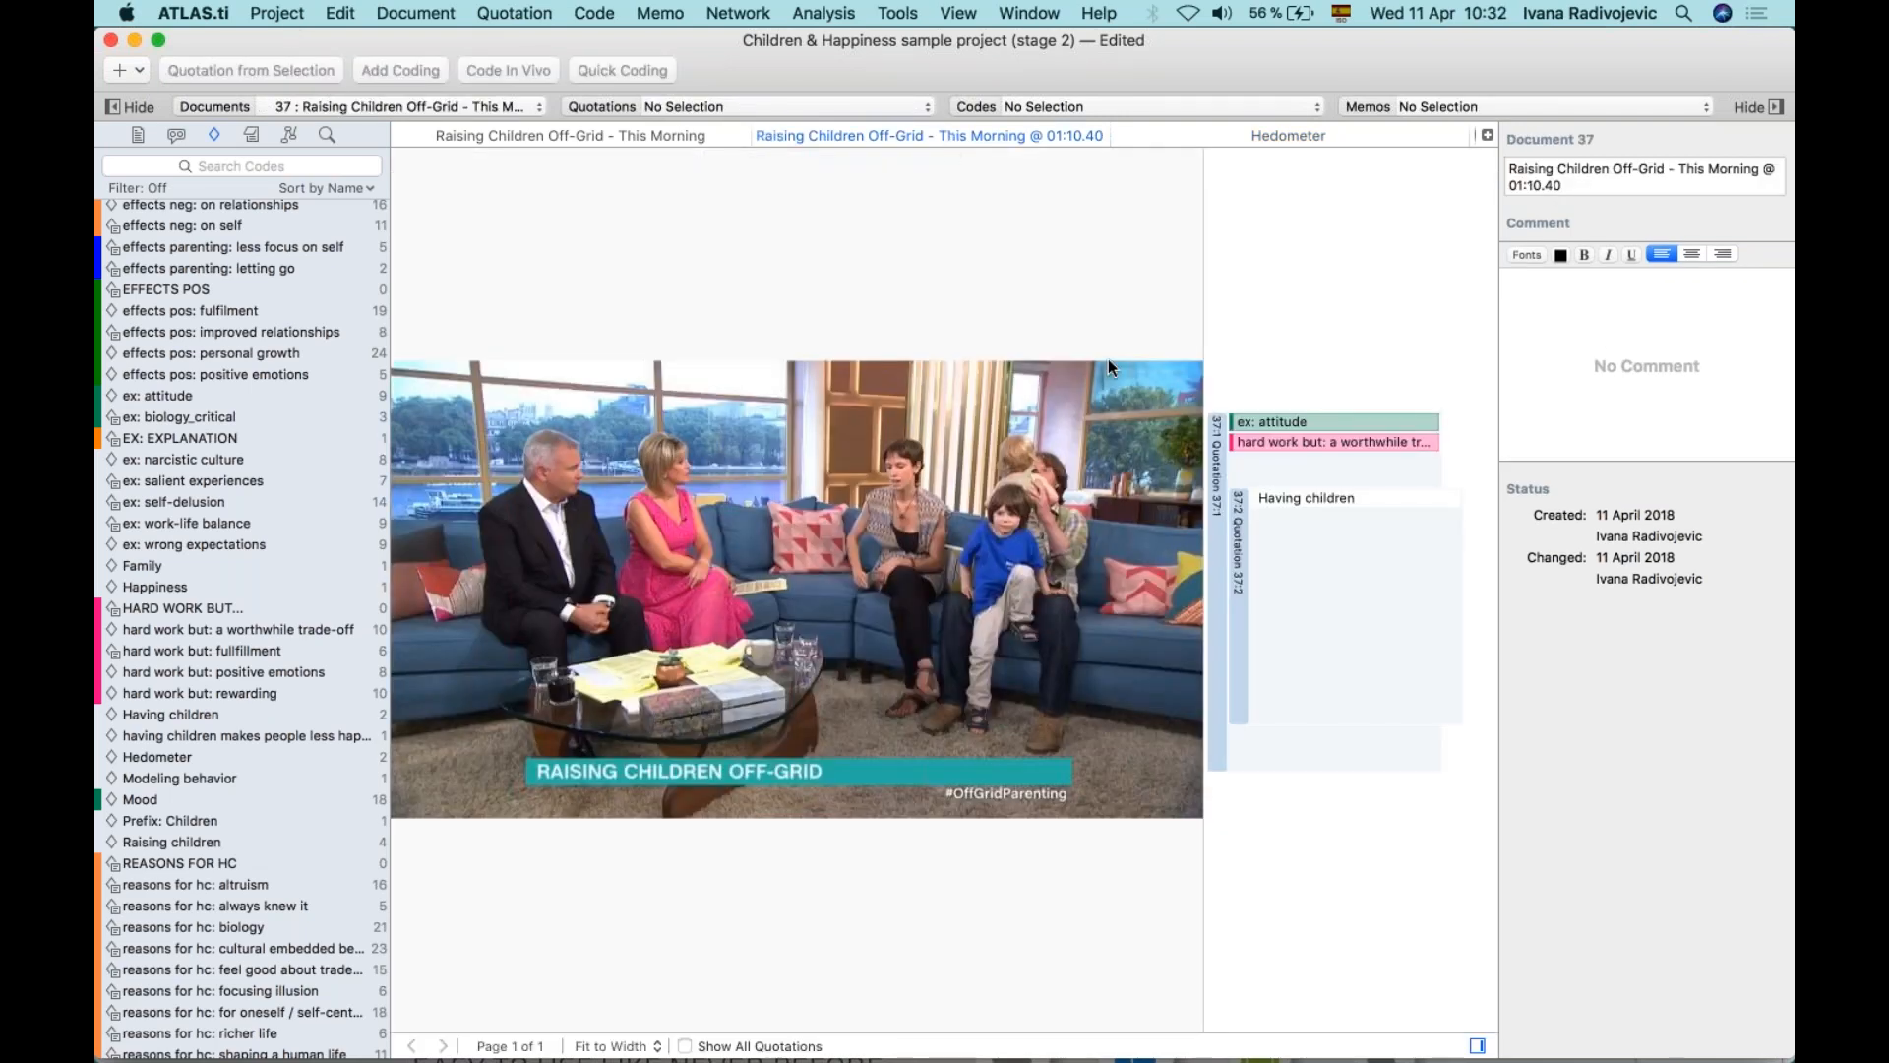
click(1217, 605)
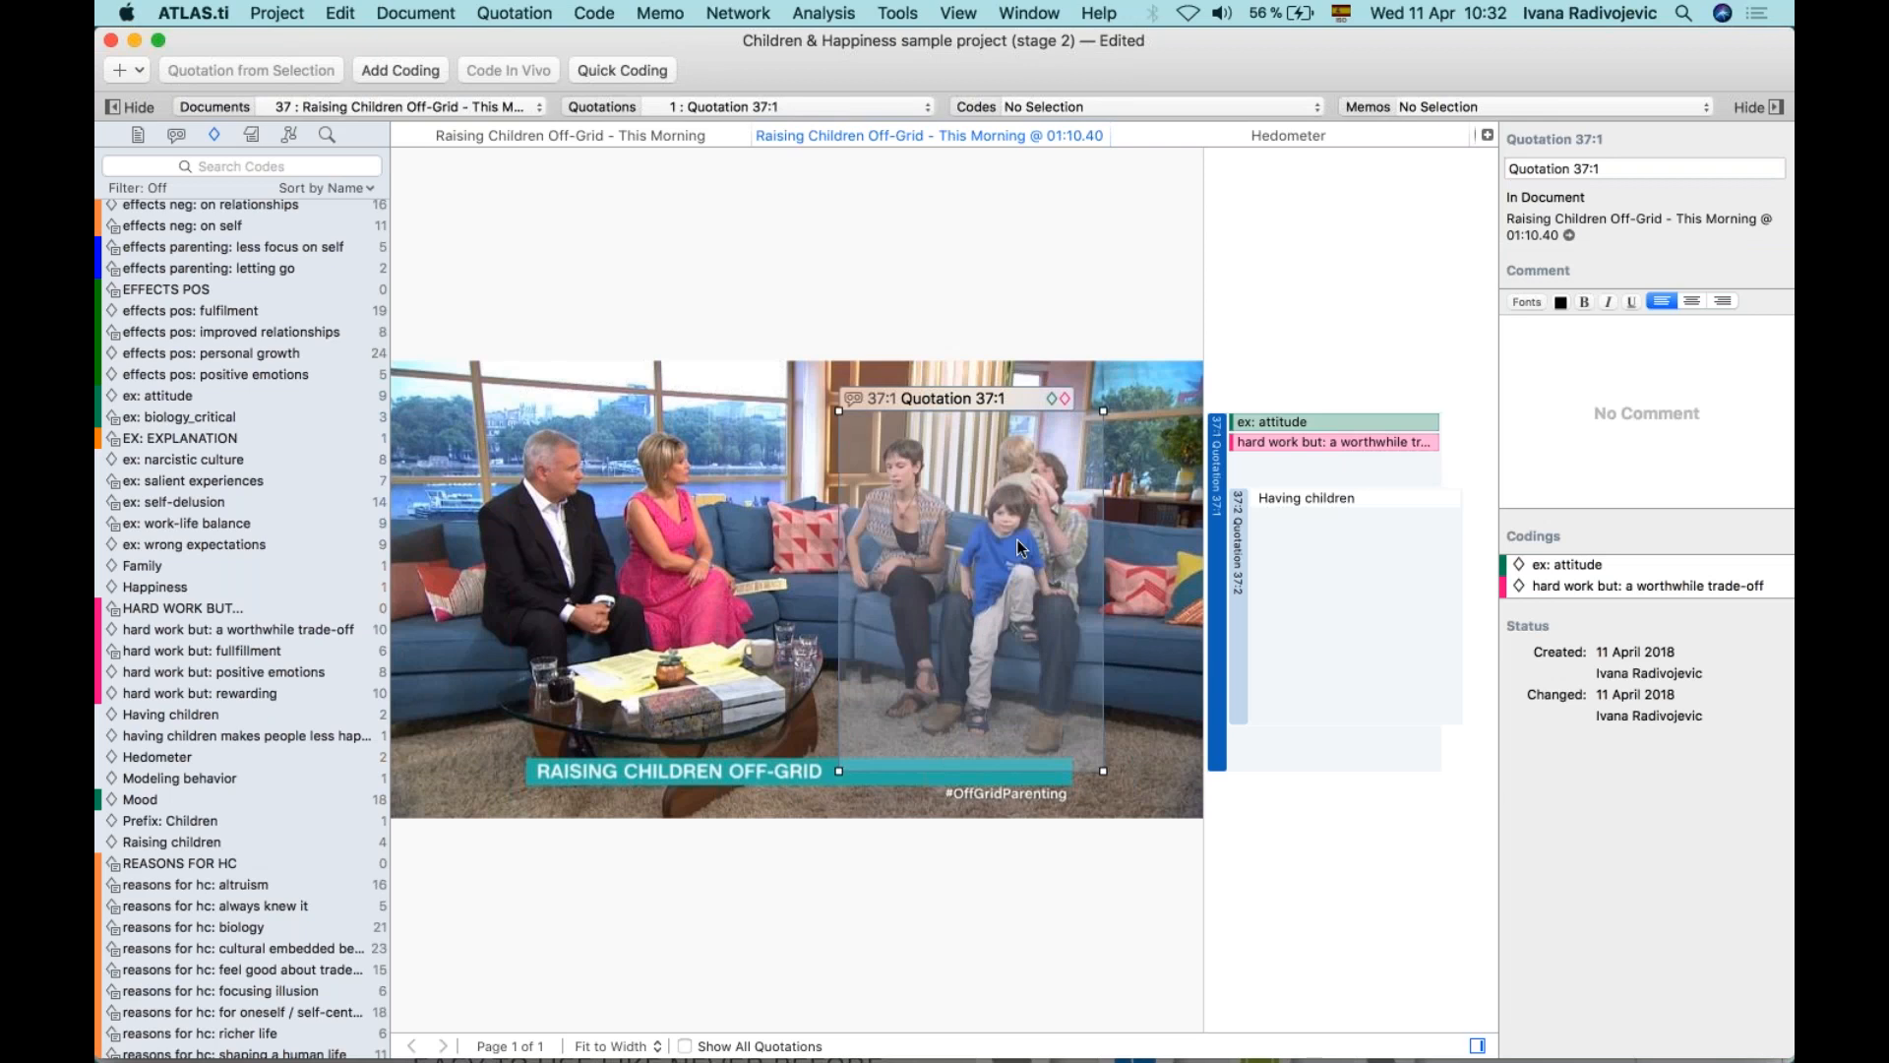
click(1269, 136)
click(992, 135)
click(251, 136)
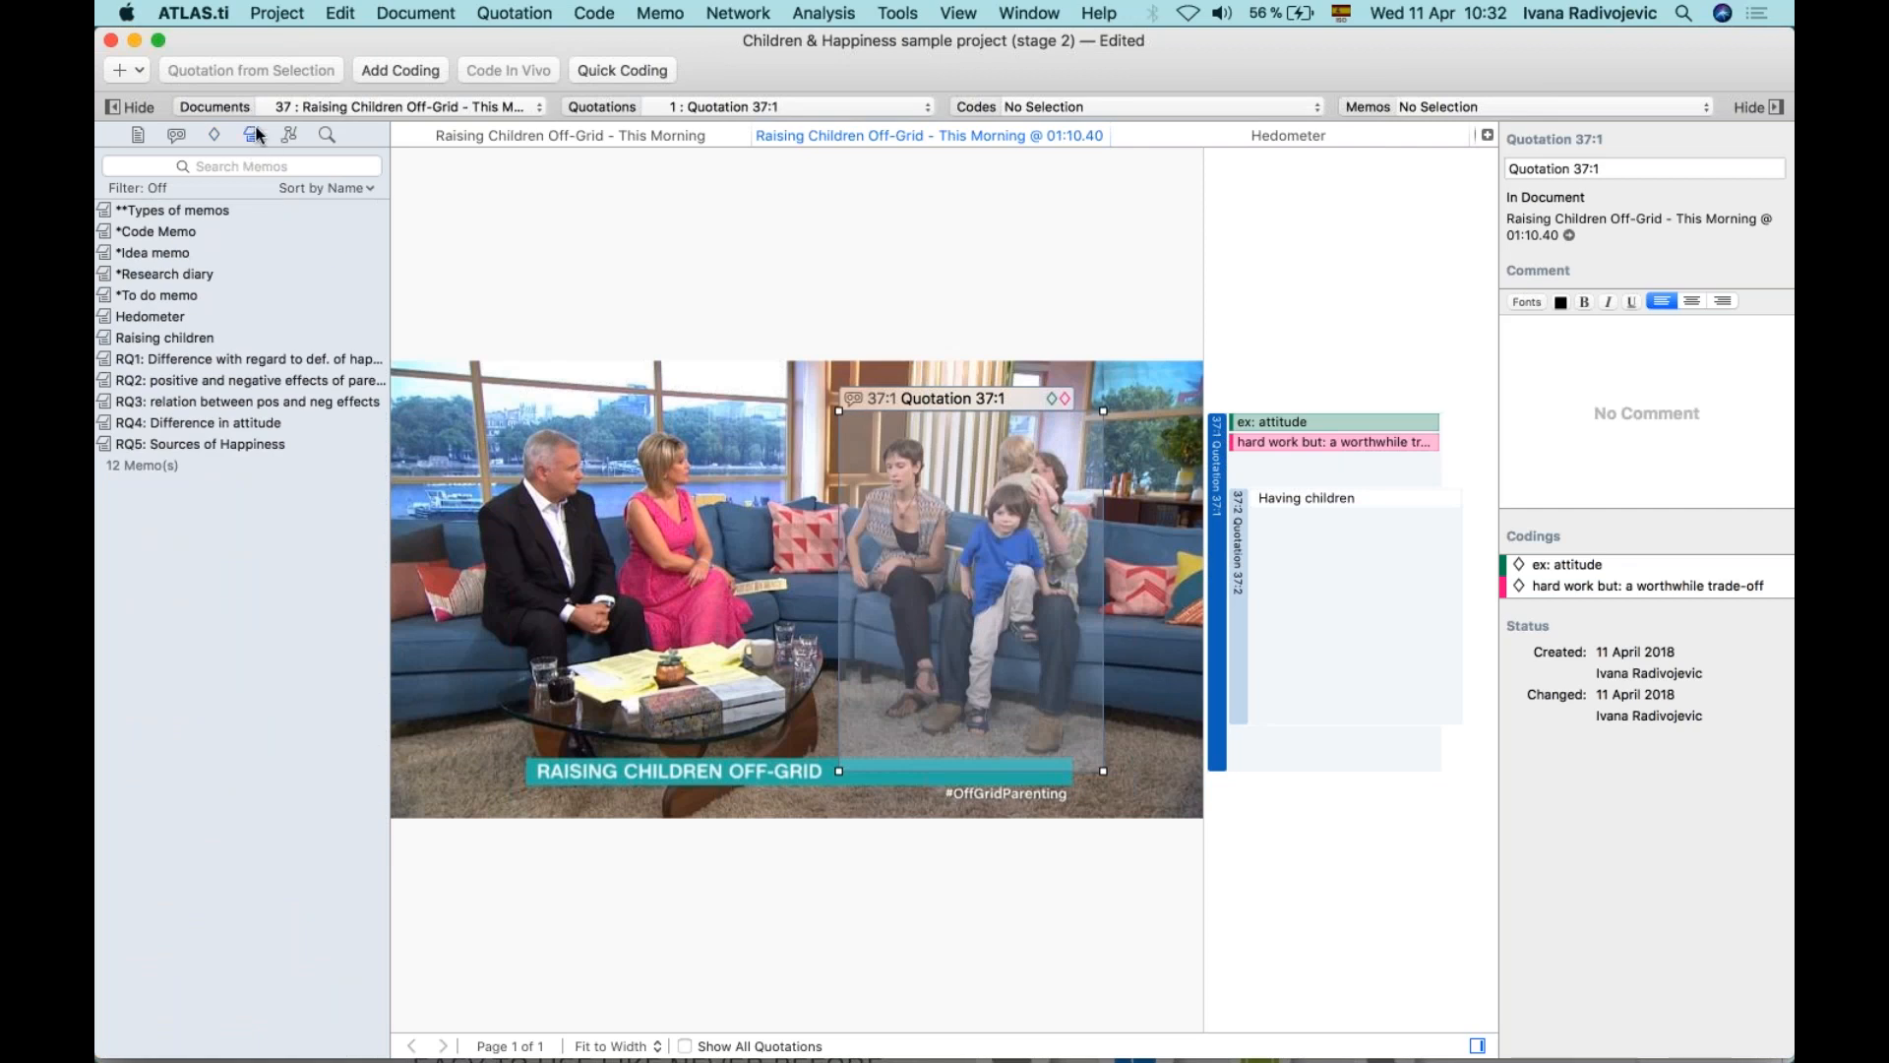
drag(155, 313, 1257, 465)
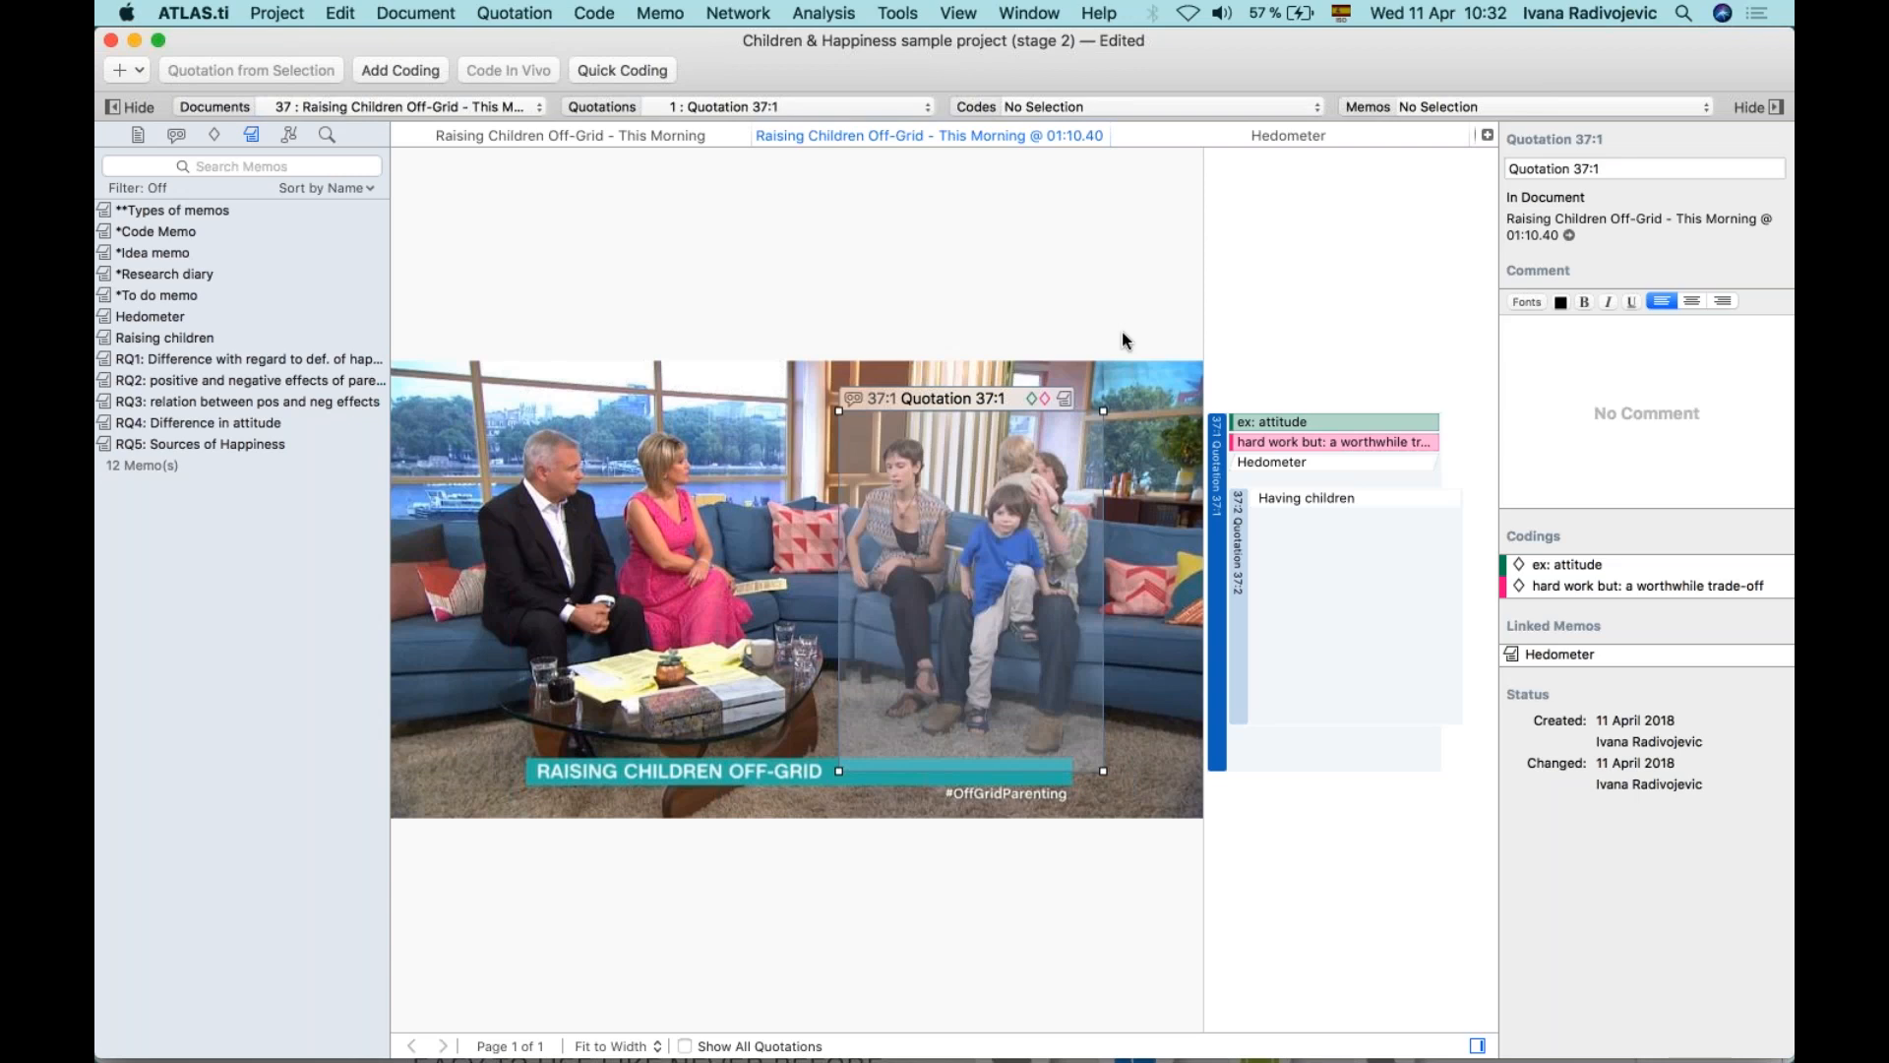
Inspect the linked Hedometer memo in the margin and link the Raising children memo to quotation 37:2.
click(1299, 466)
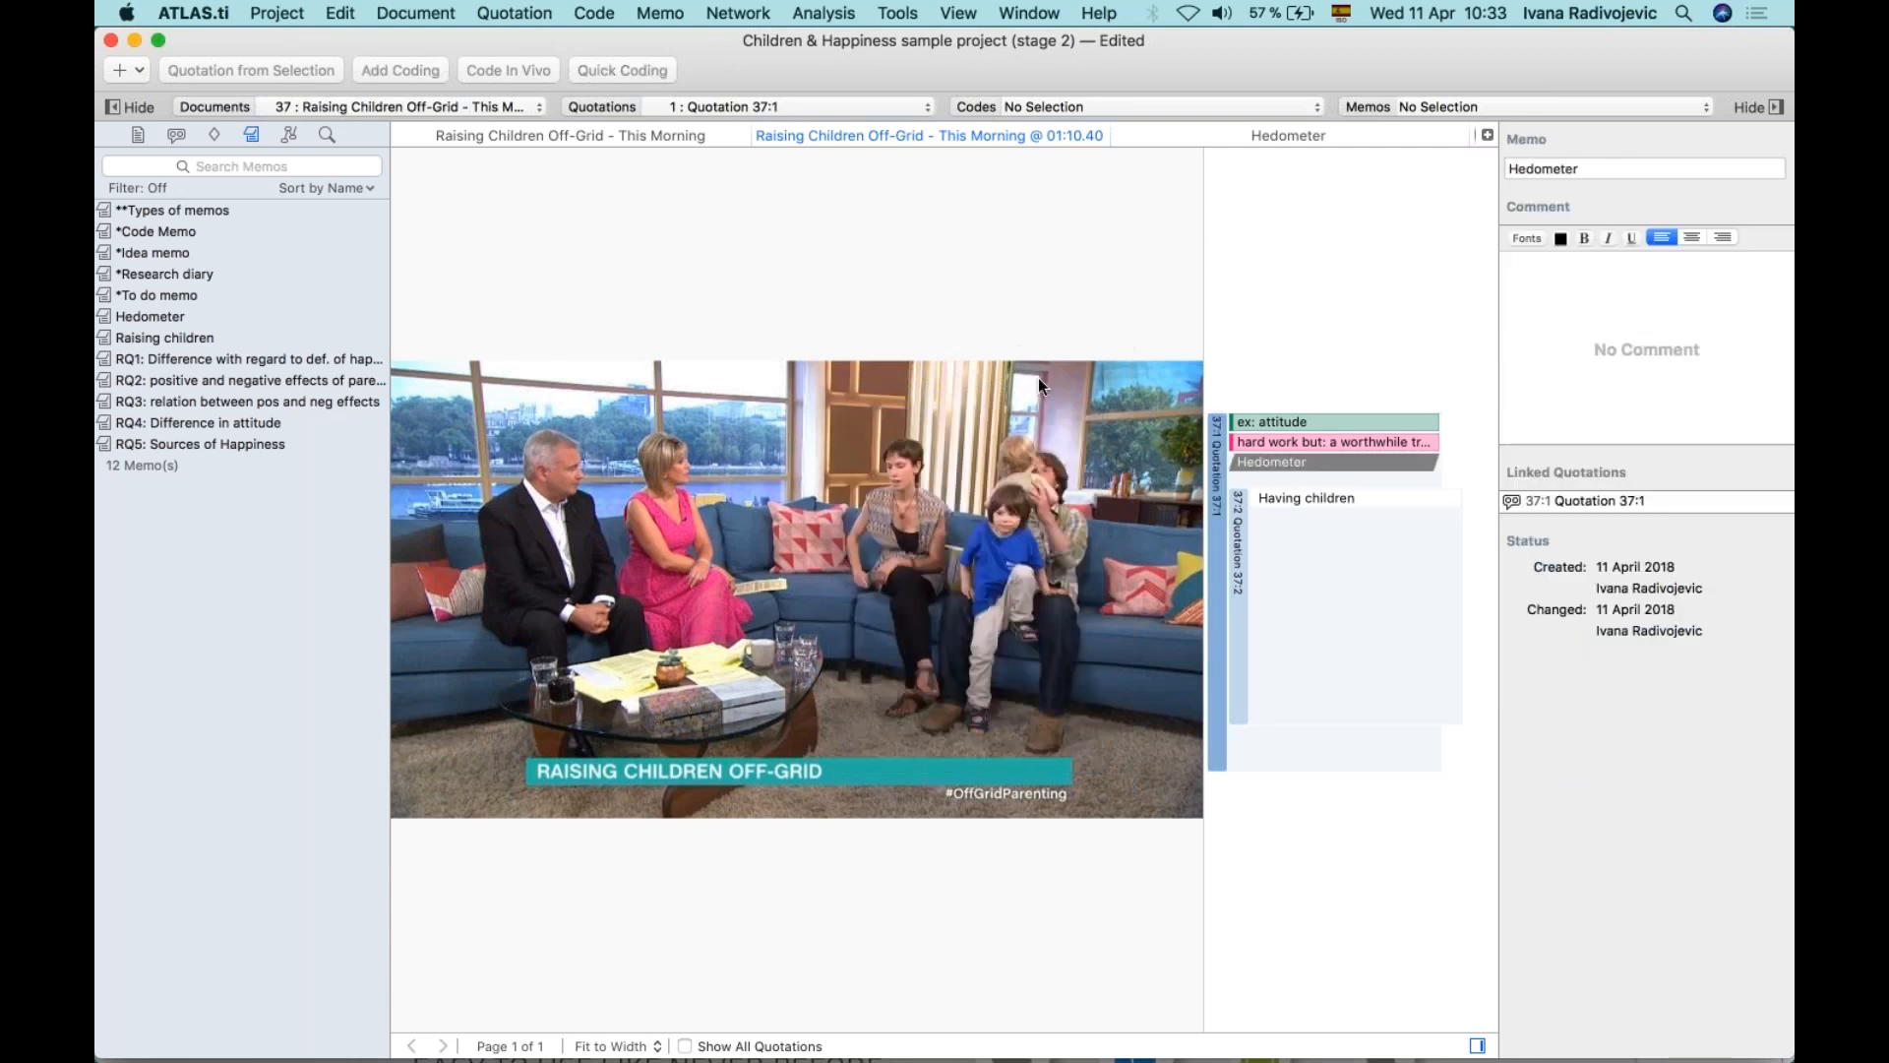
drag(152, 322, 187, 443)
click(313, 310)
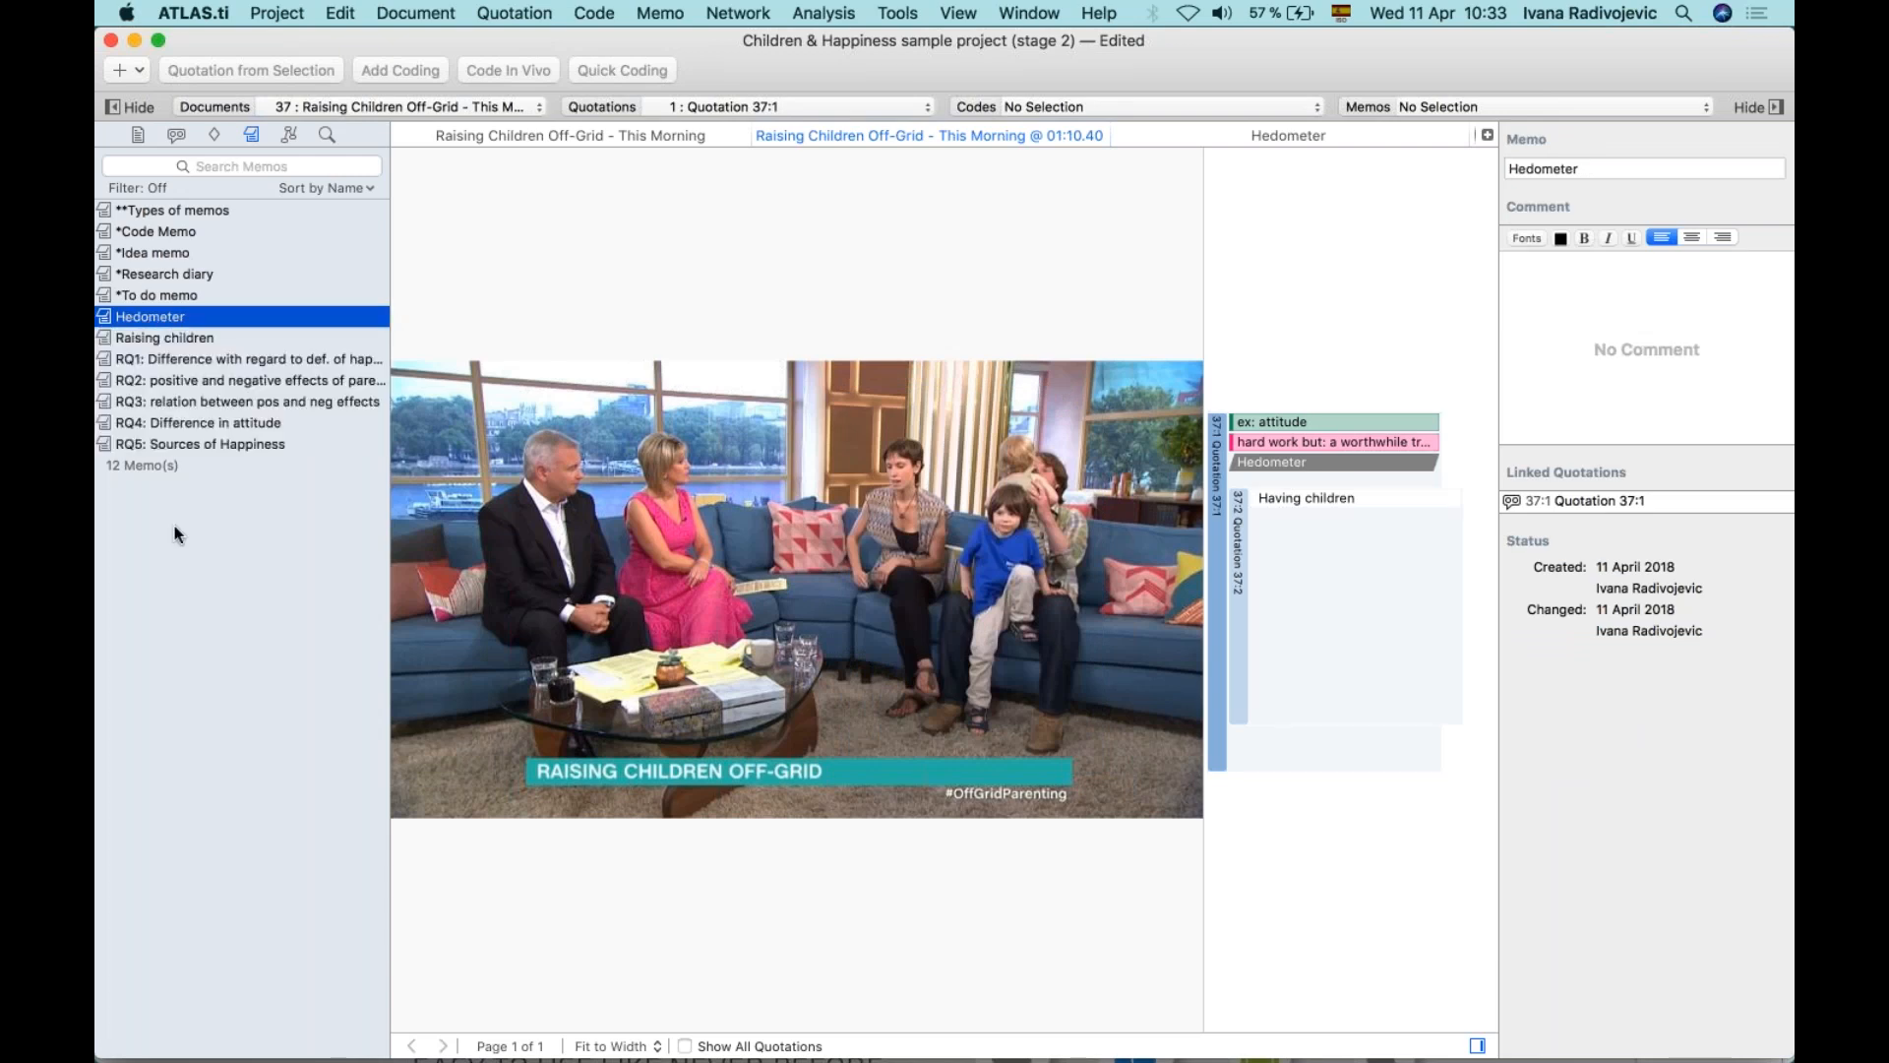
click(175, 526)
drag(166, 338, 1276, 506)
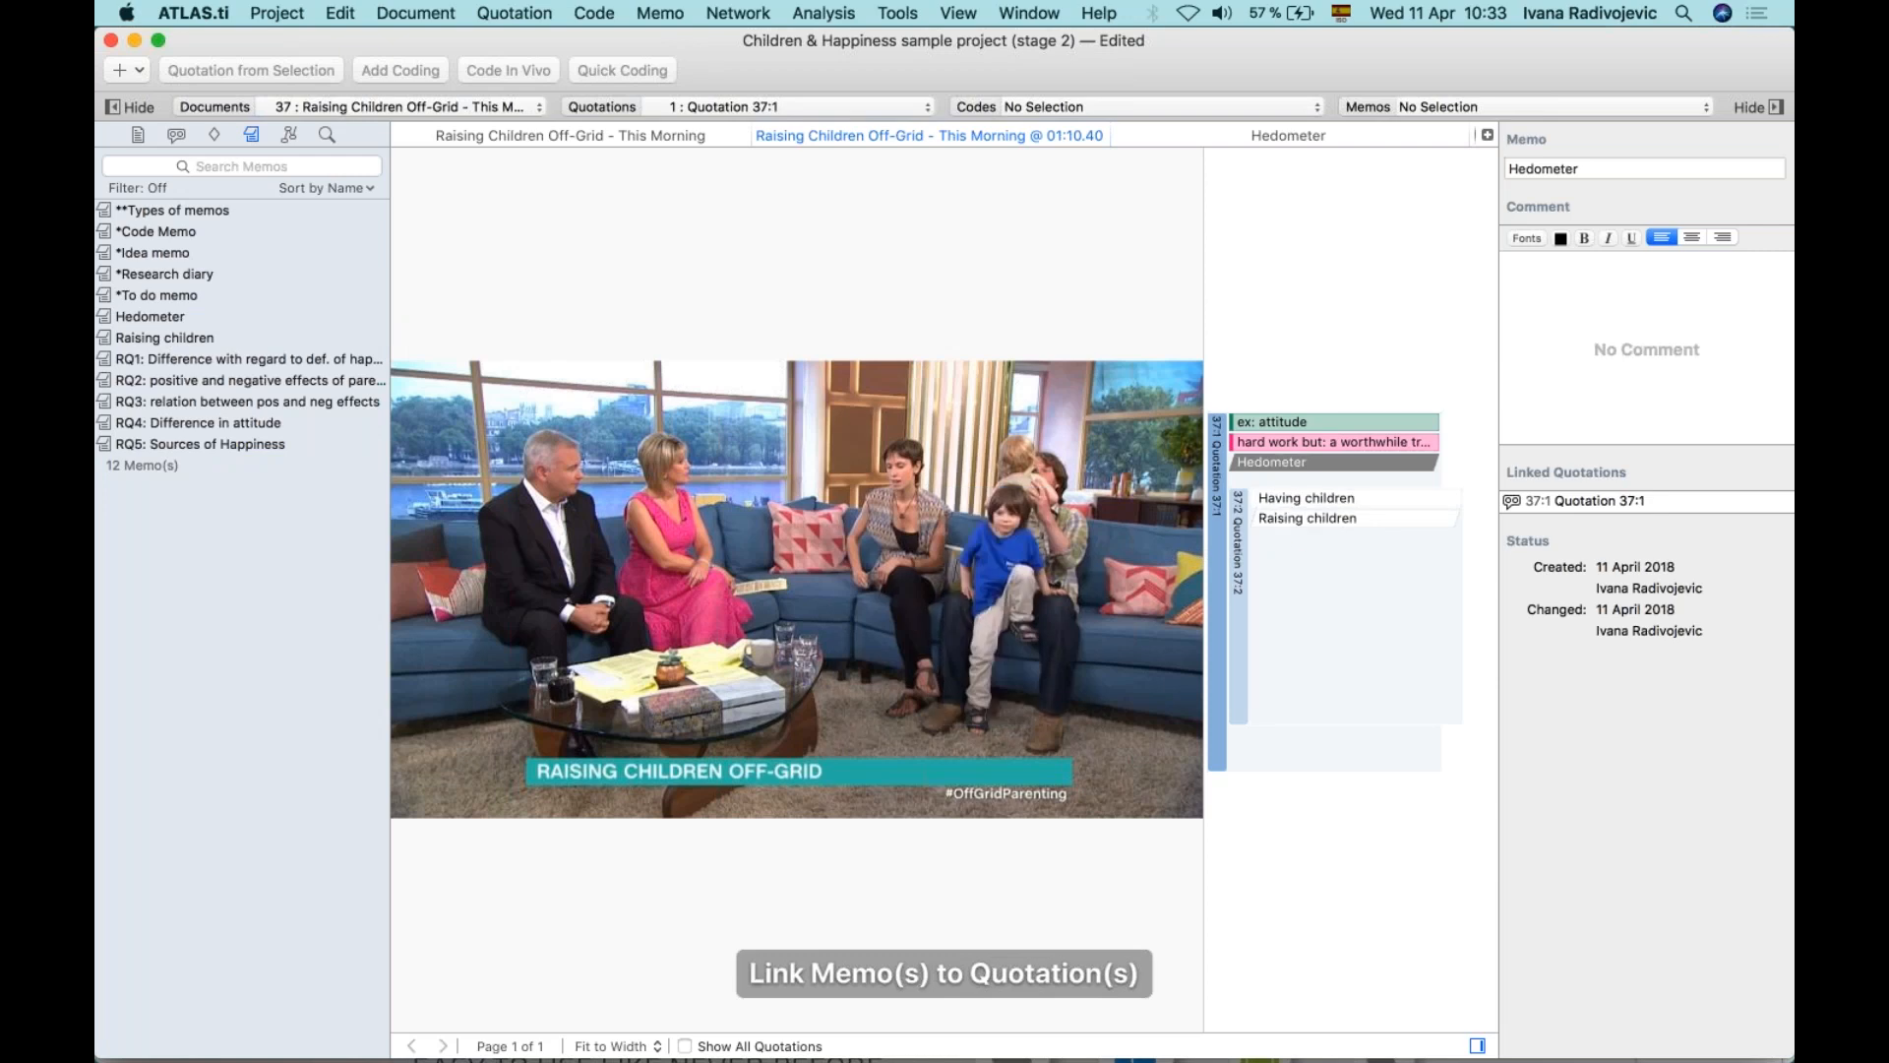
Review the text of the Hedometer memo and return to the snapshot document.
click(1186, 135)
click(939, 135)
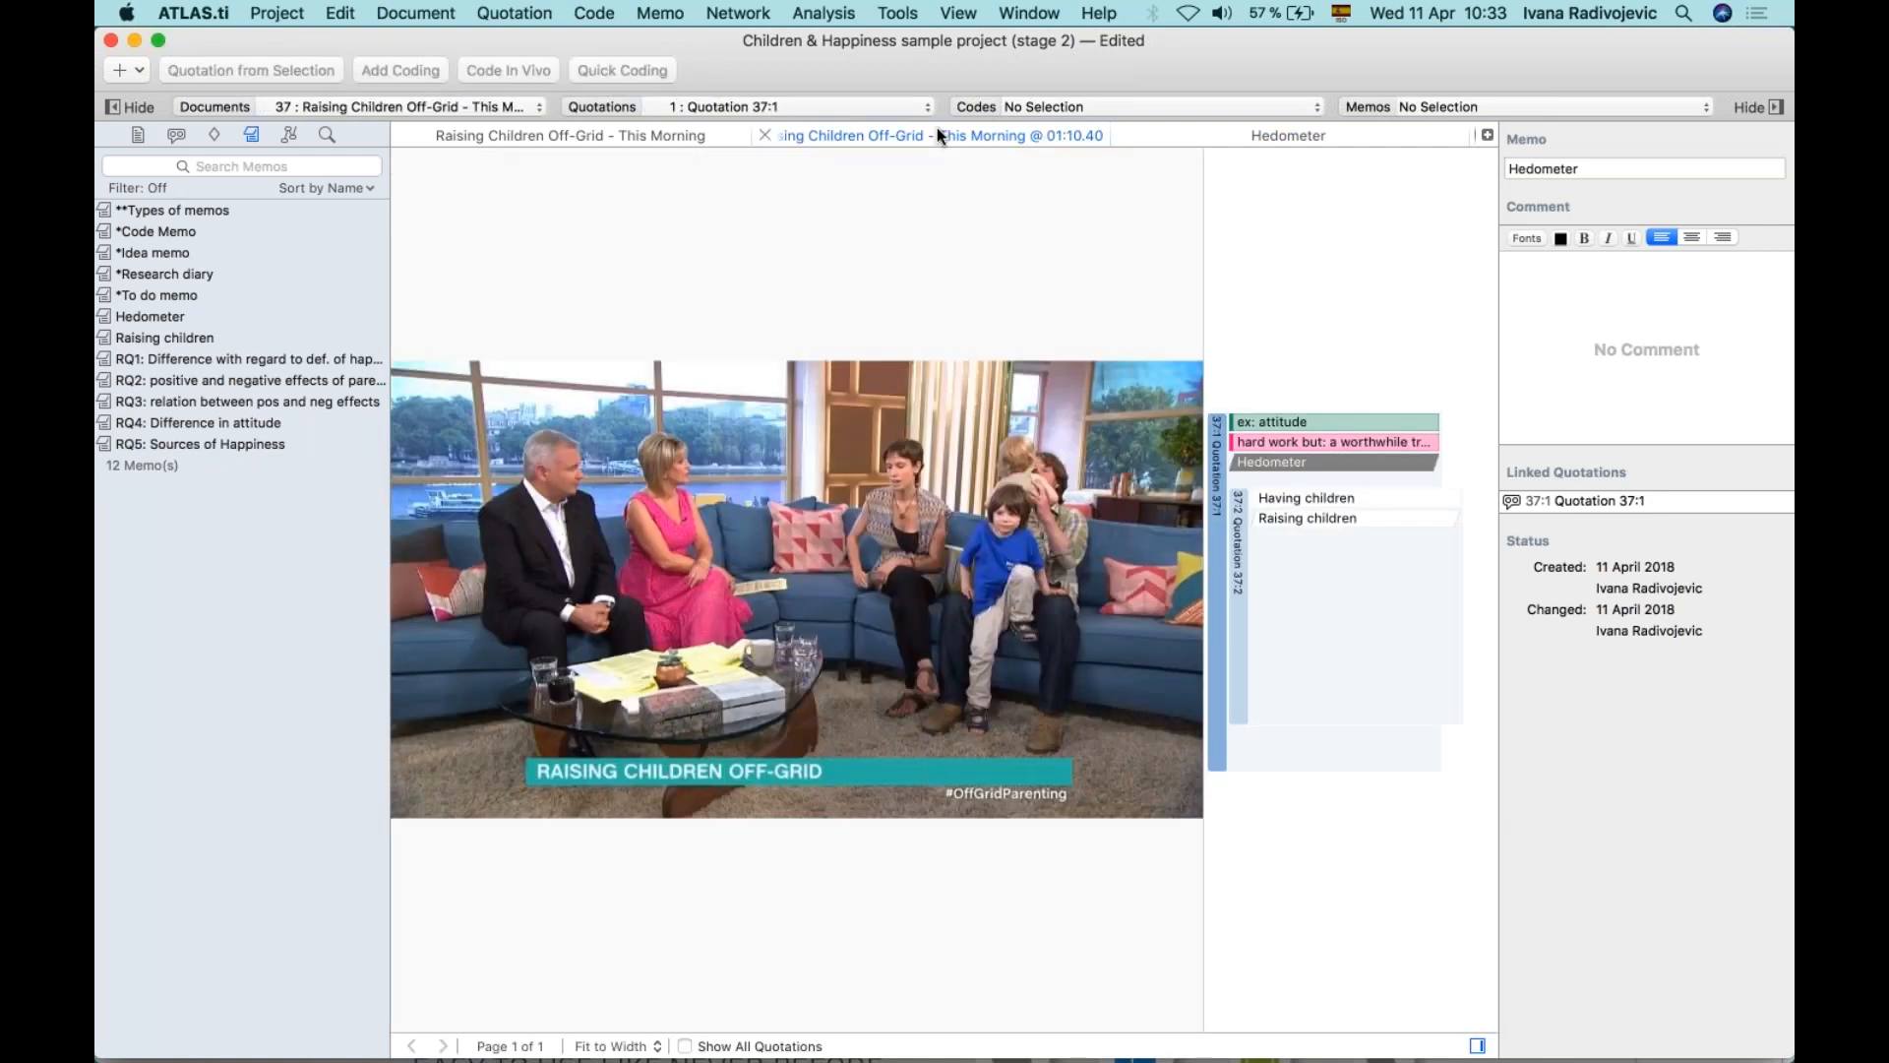
click(1314, 126)
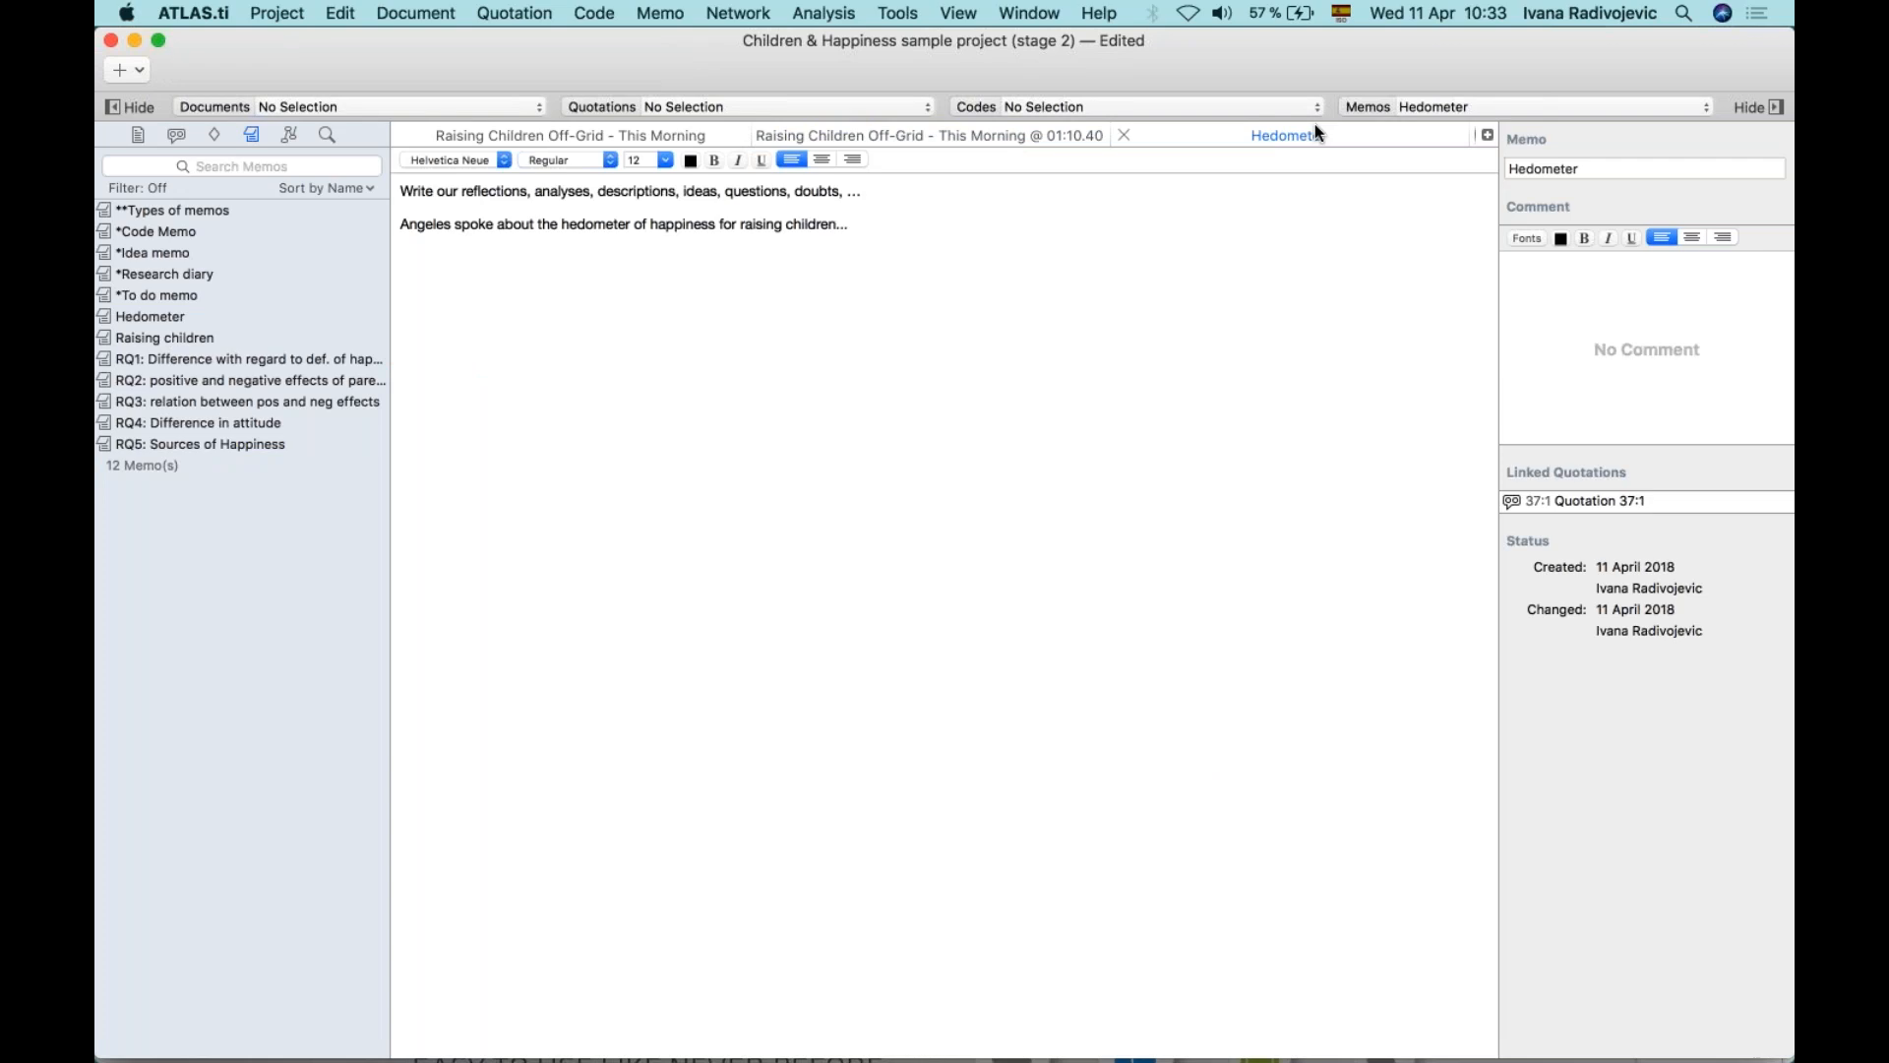
click(907, 134)
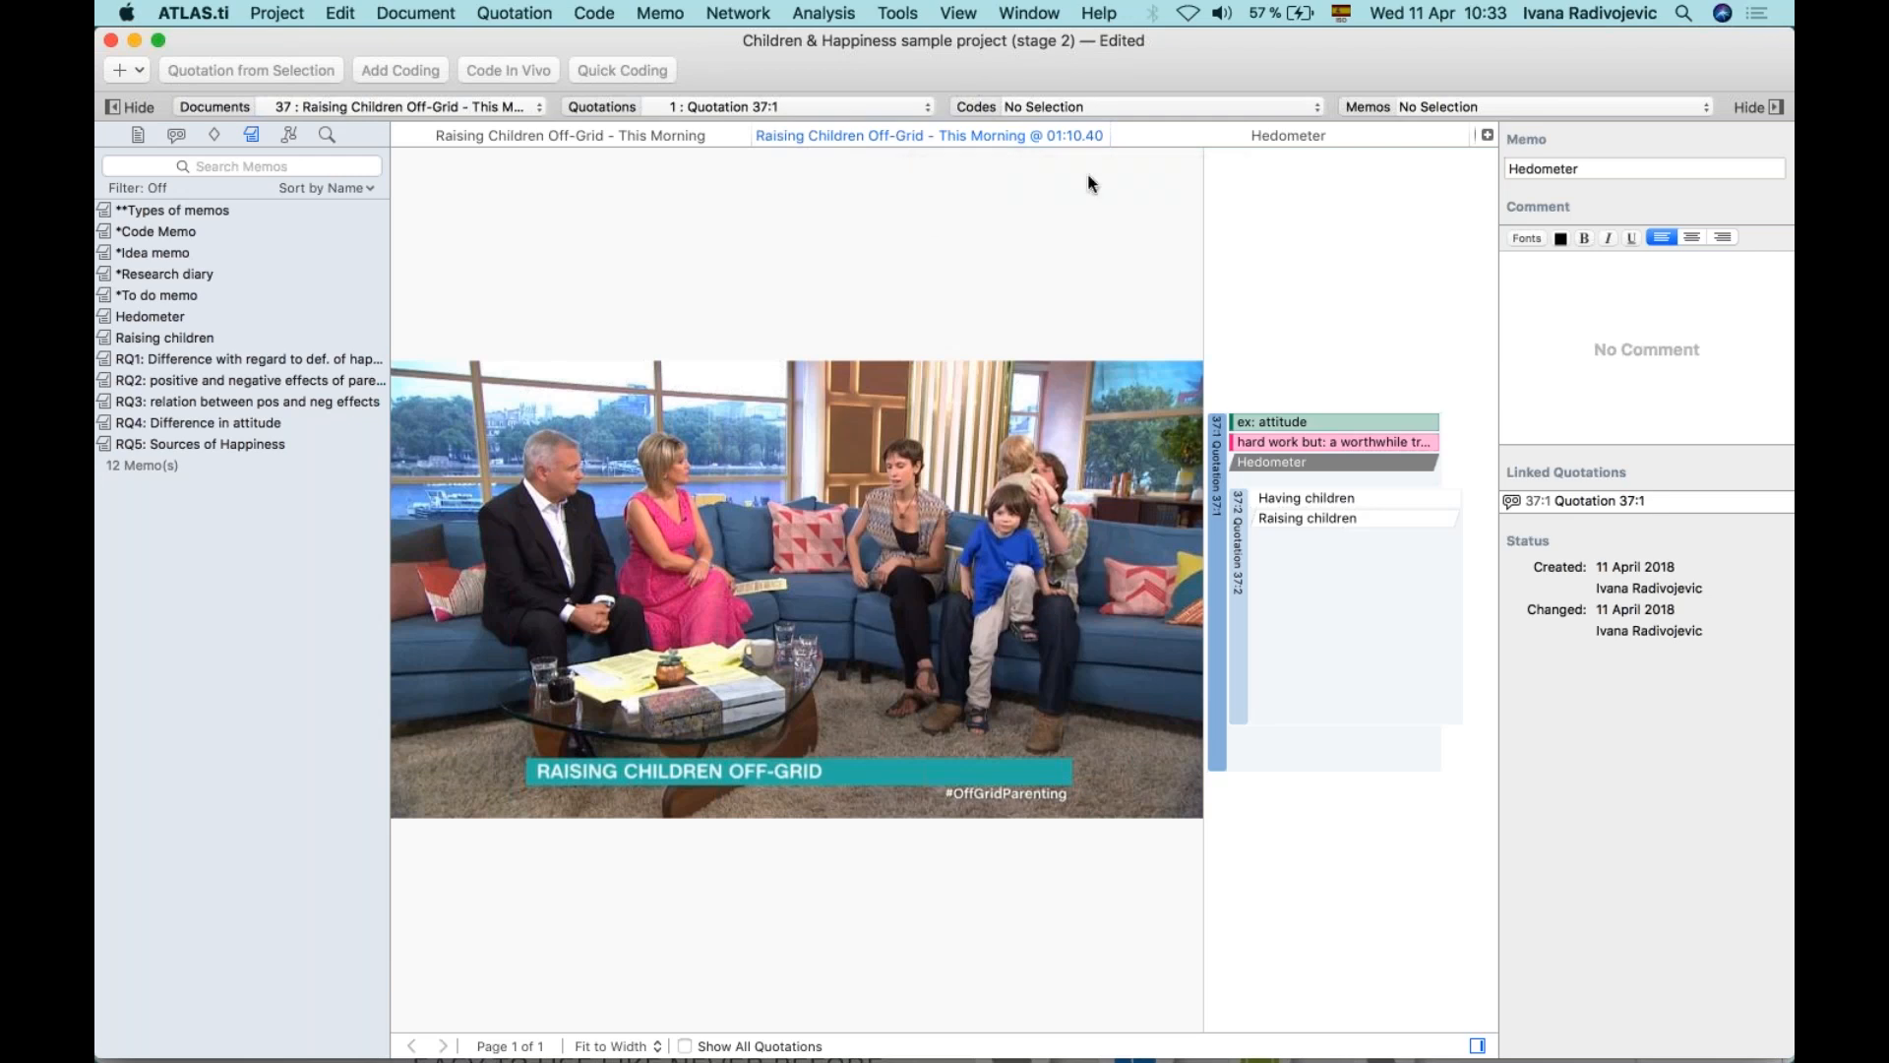
Split the work area into two side-by-side regions and move the Hedometer memo into the new one.
click(1487, 136)
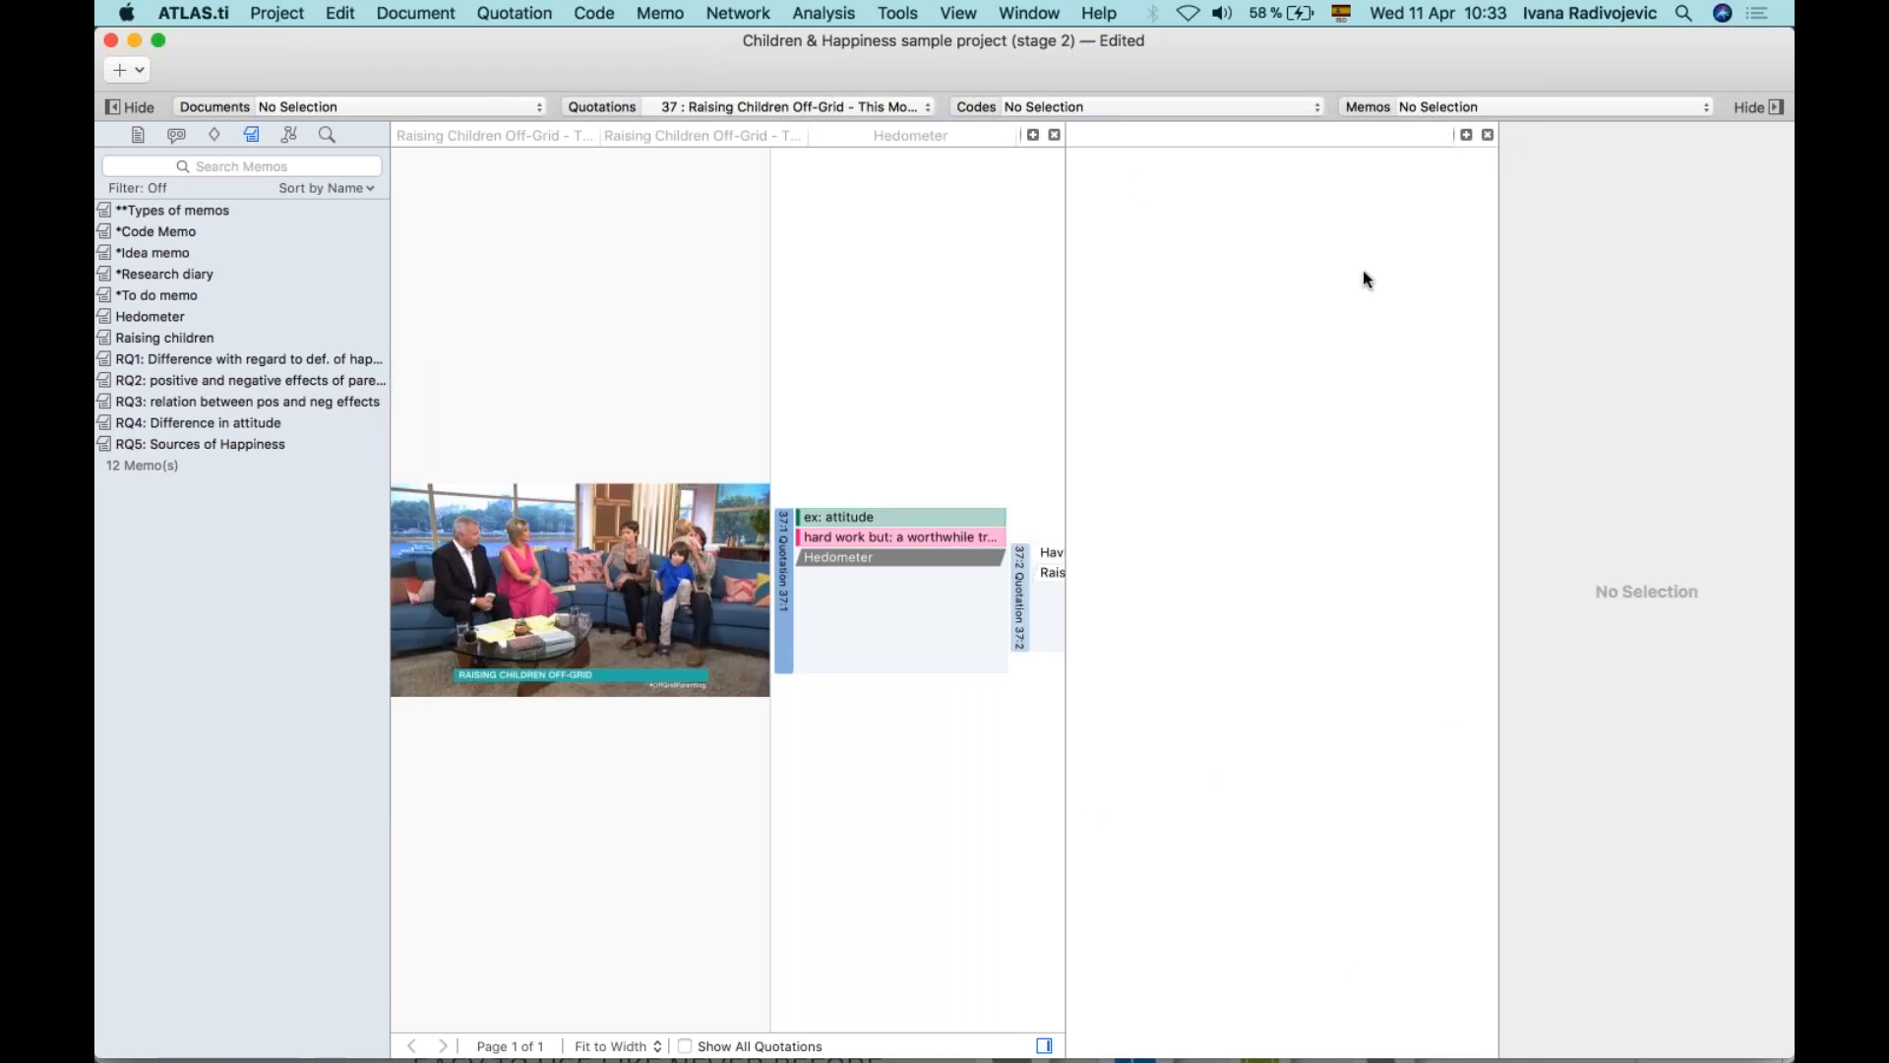
click(877, 132)
drag(878, 132, 1240, 311)
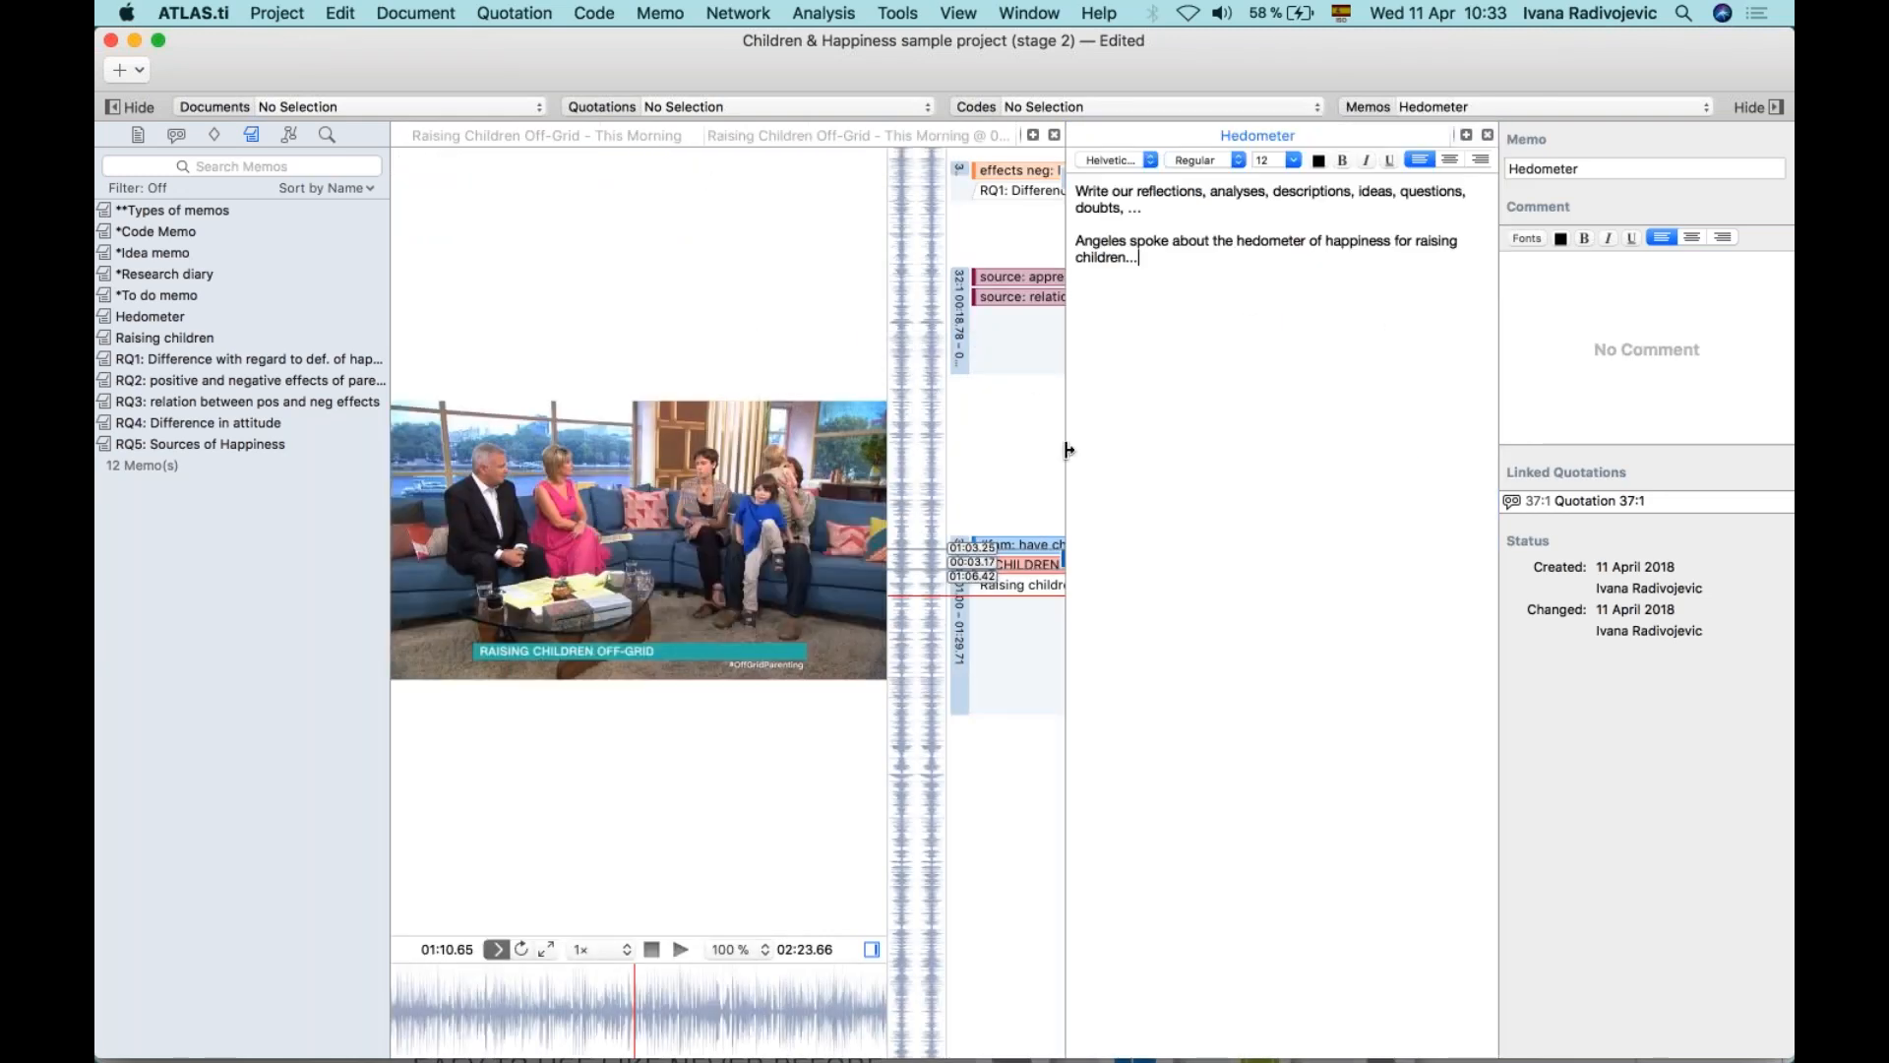
Enlarge the region holding the Raising Children Off-Grid video and give its coding margin more width.
drag(1065, 433, 1177, 468)
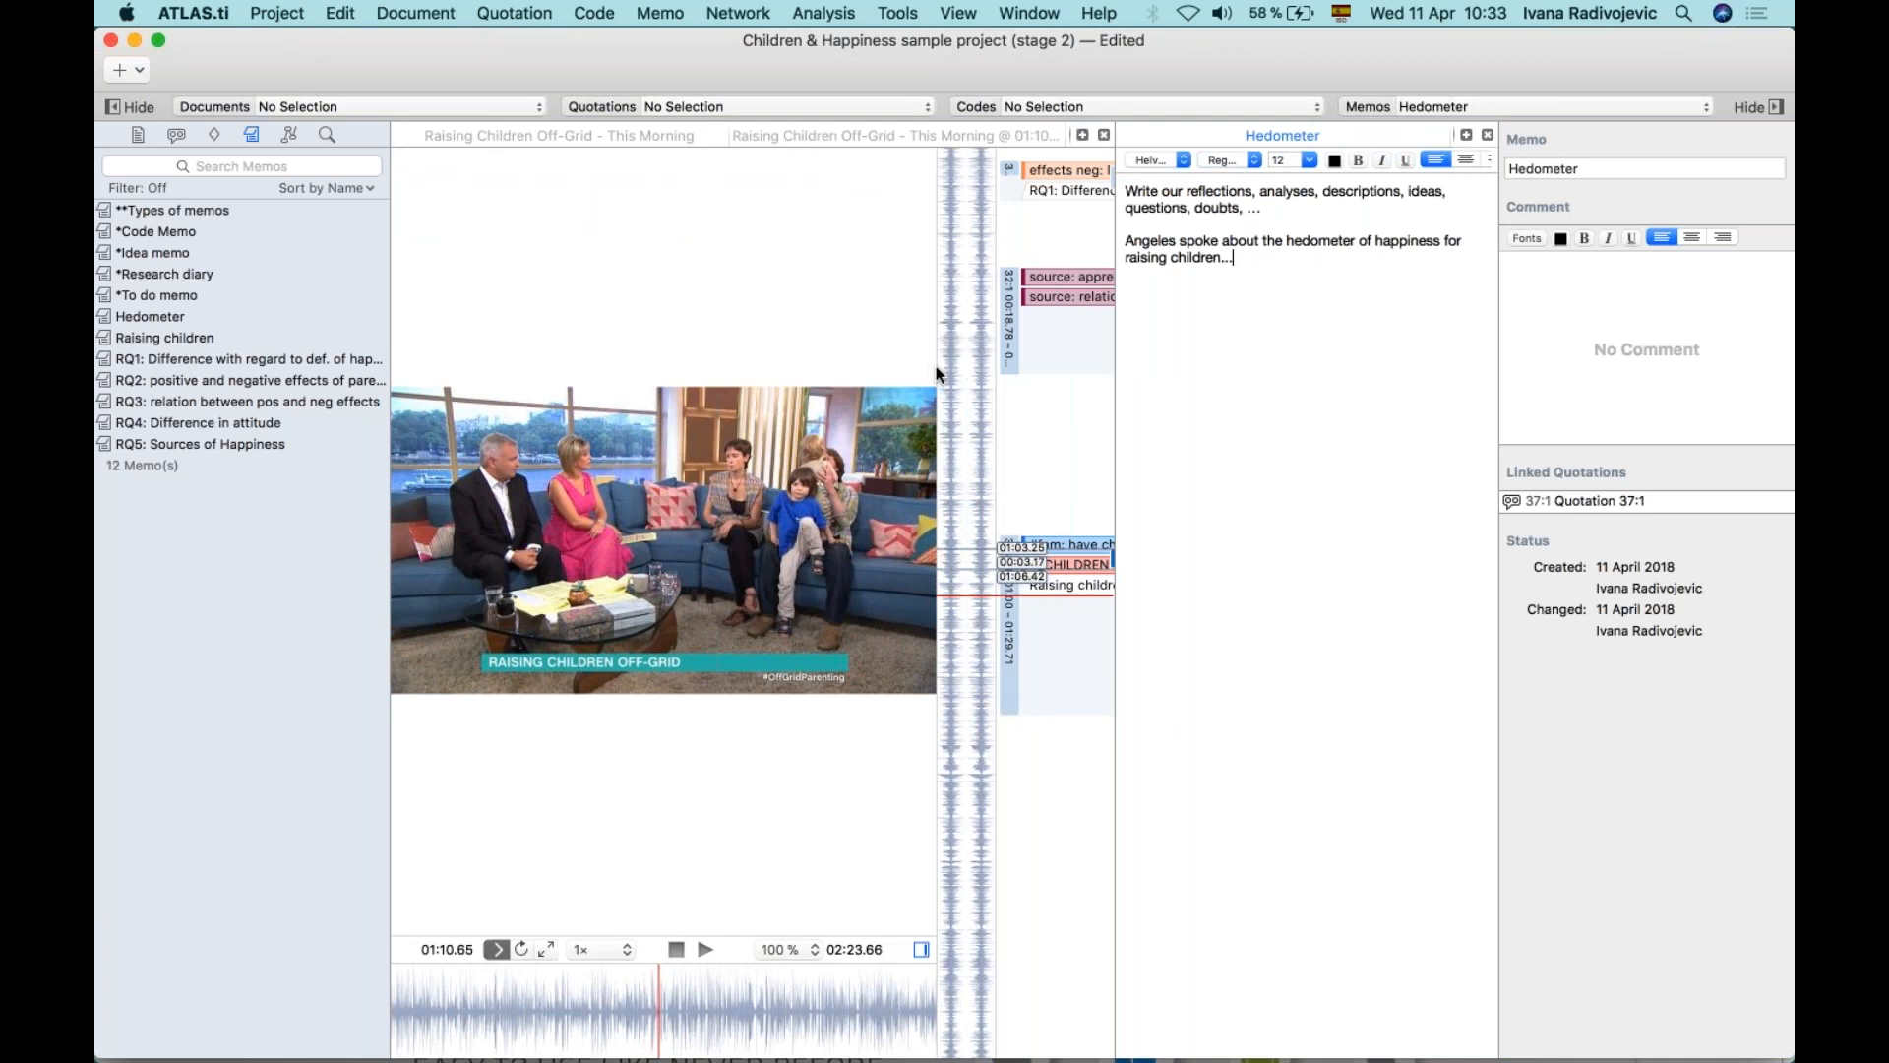
click(935, 364)
drag(995, 418, 788, 443)
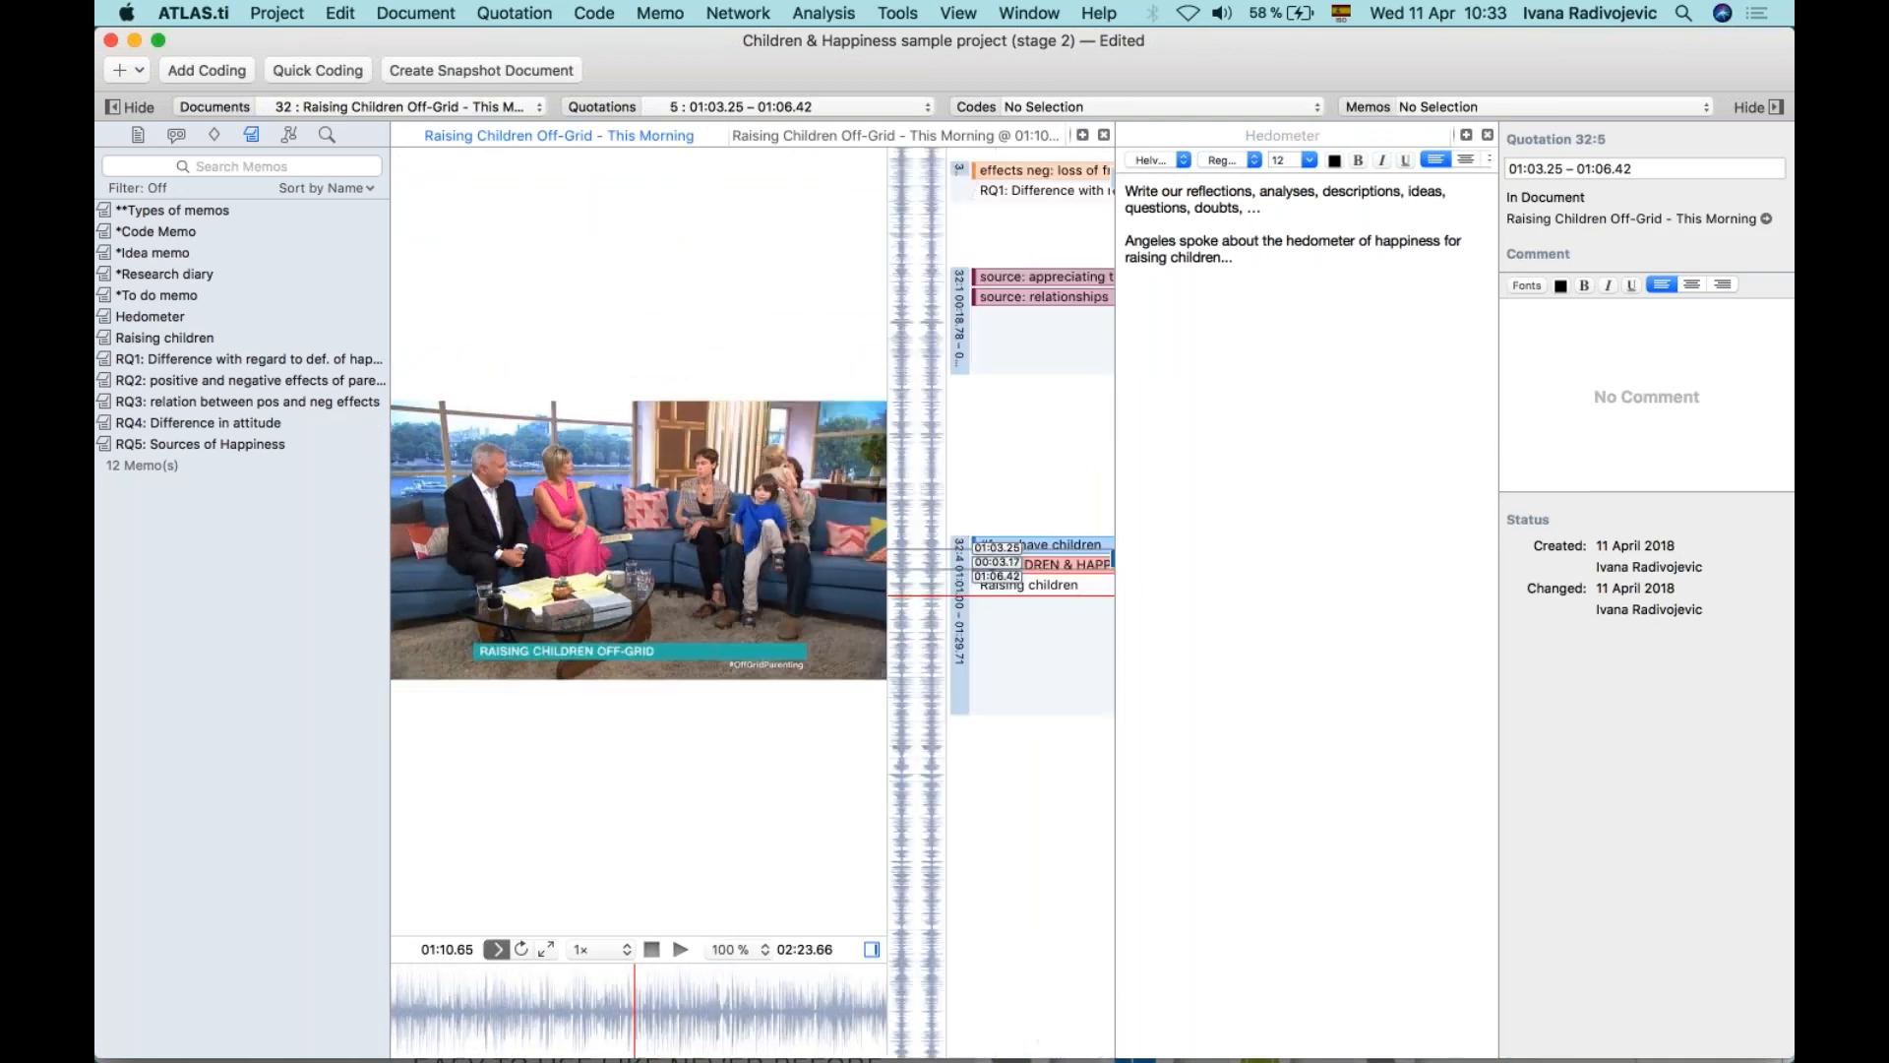
Hide the navigator and the inspector to enlarge both regions, activate the Hedometer memo, and show the inspector again.
click(131, 107)
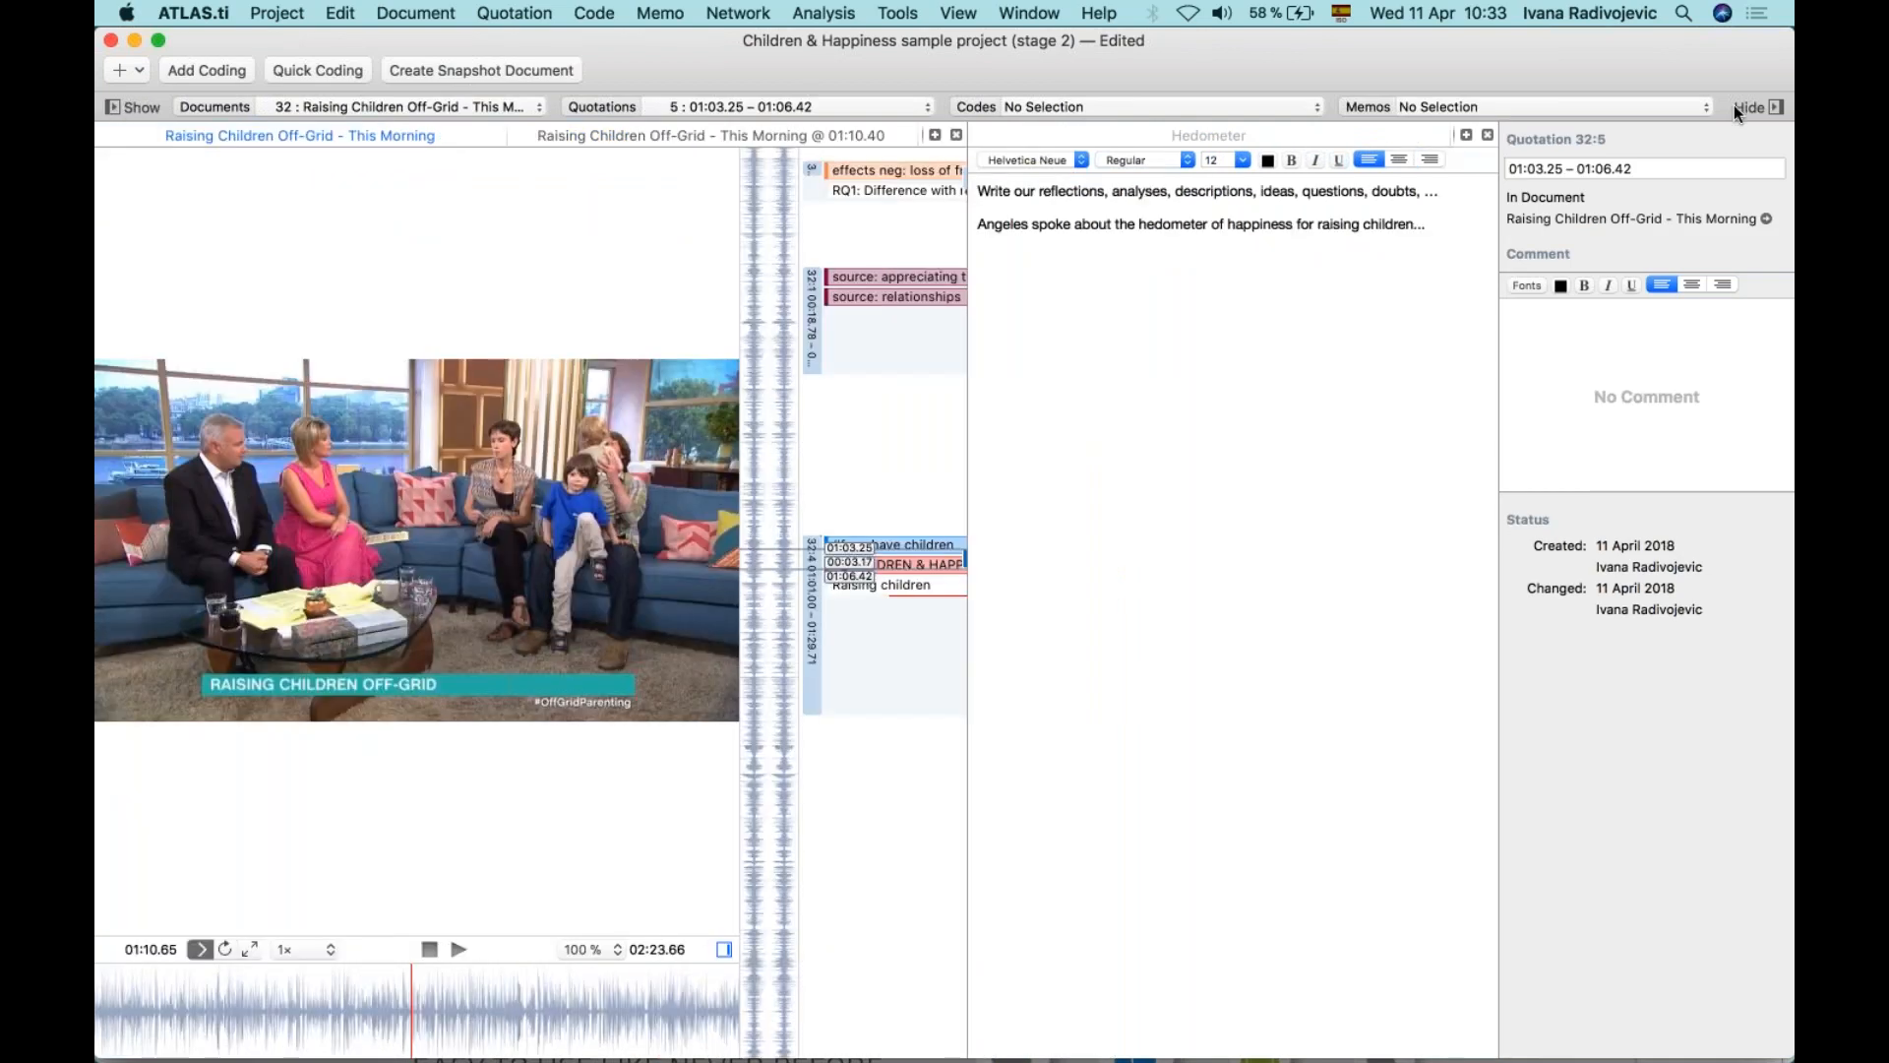
click(1747, 107)
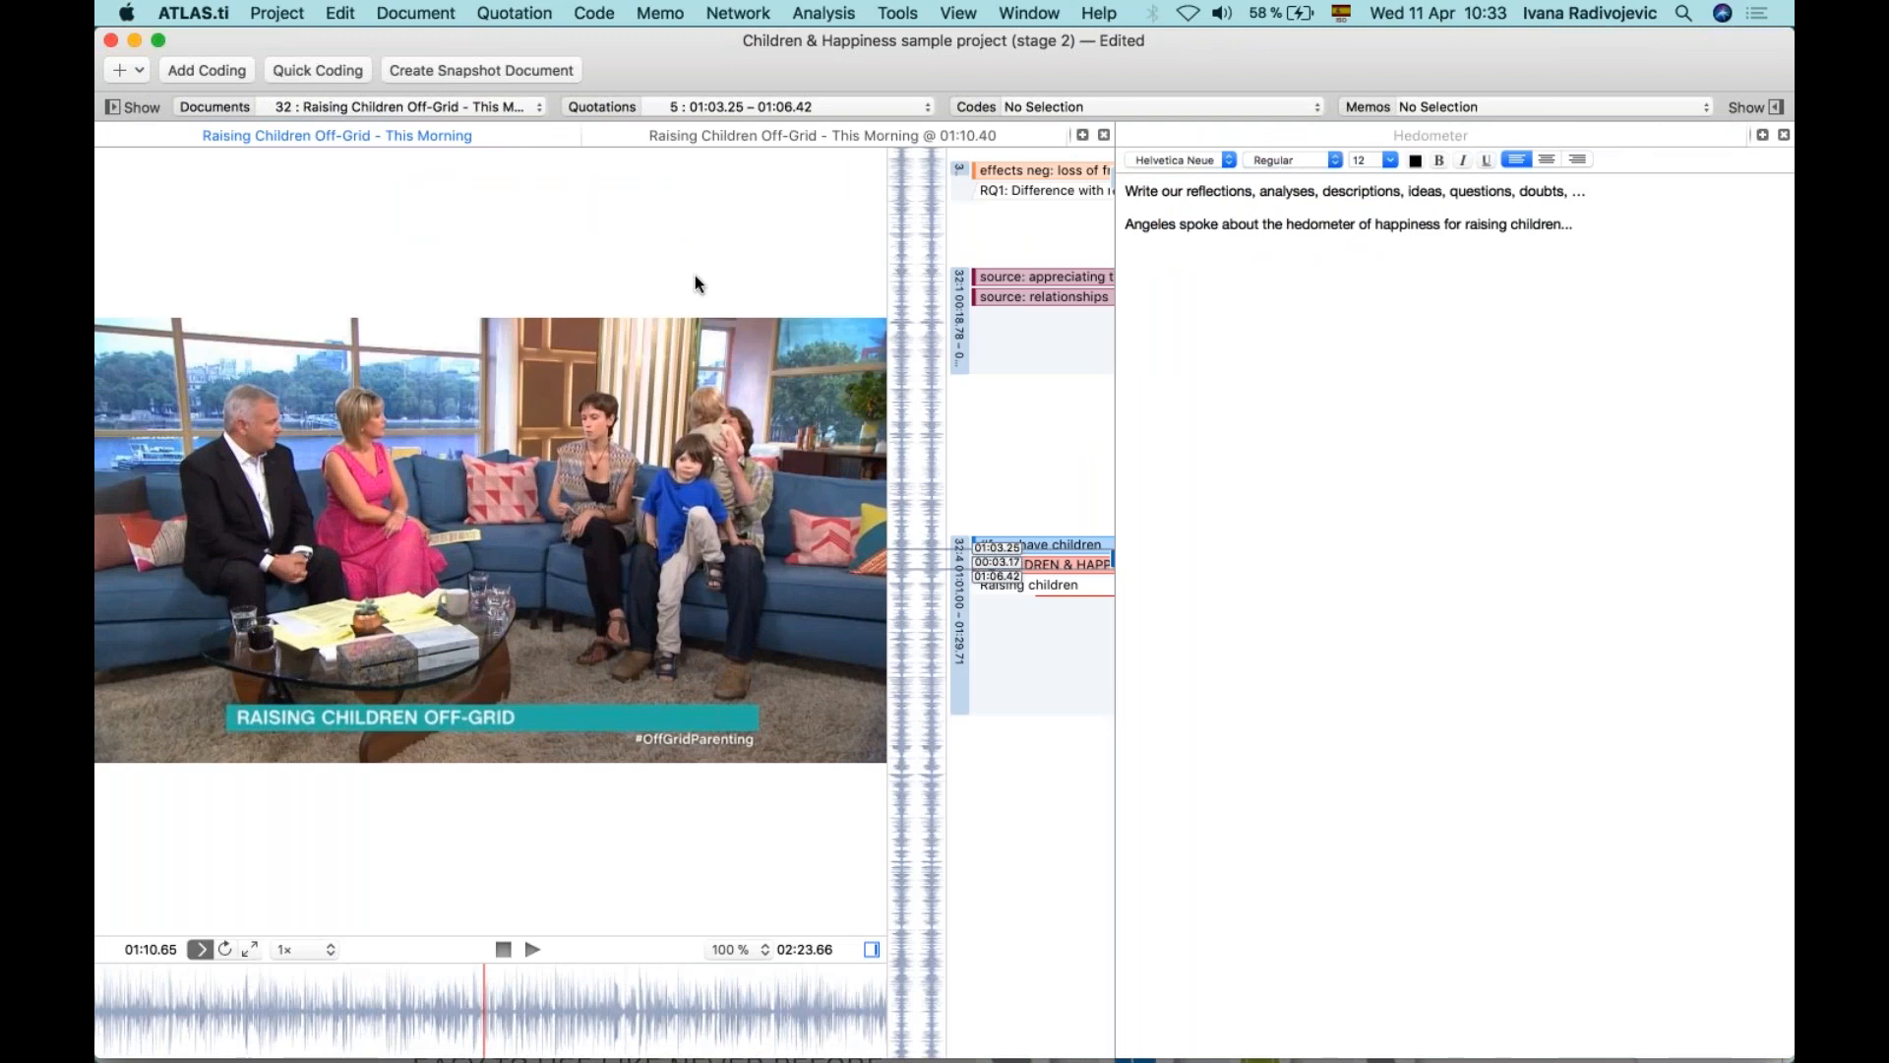
click(1269, 630)
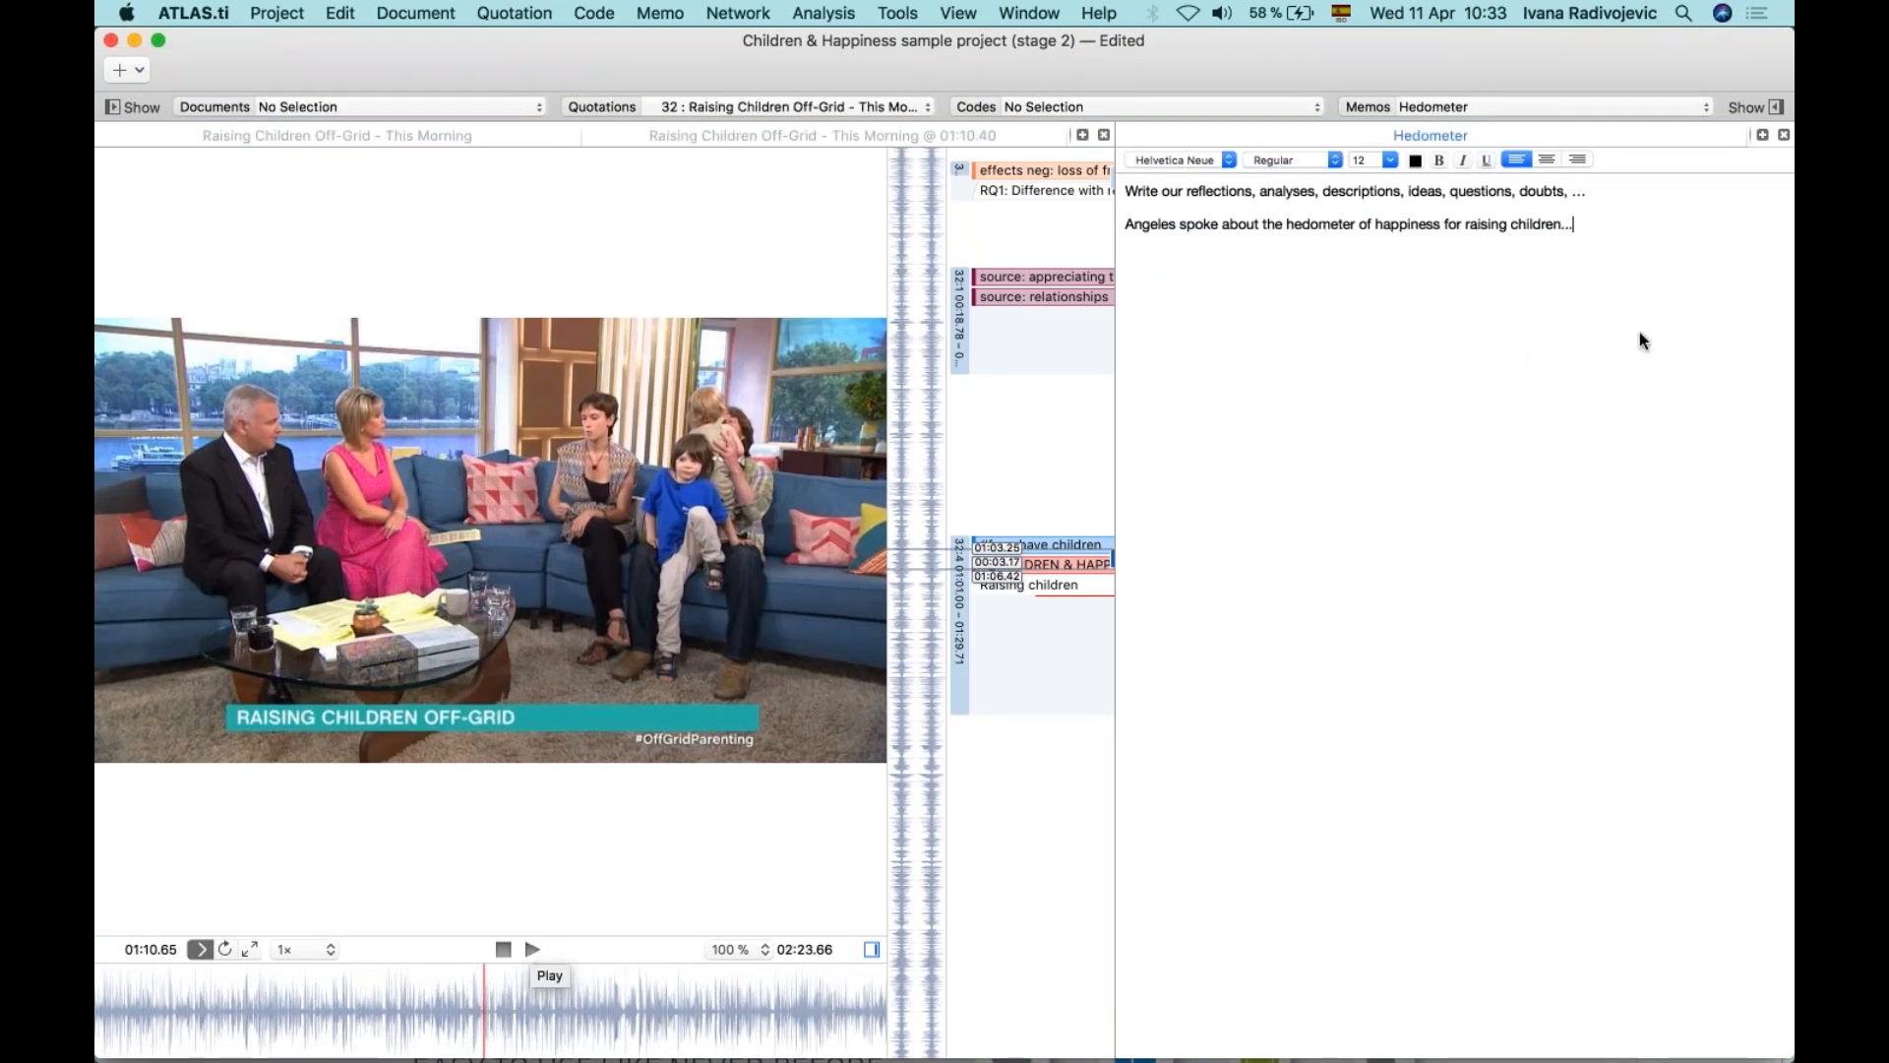
click(1751, 106)
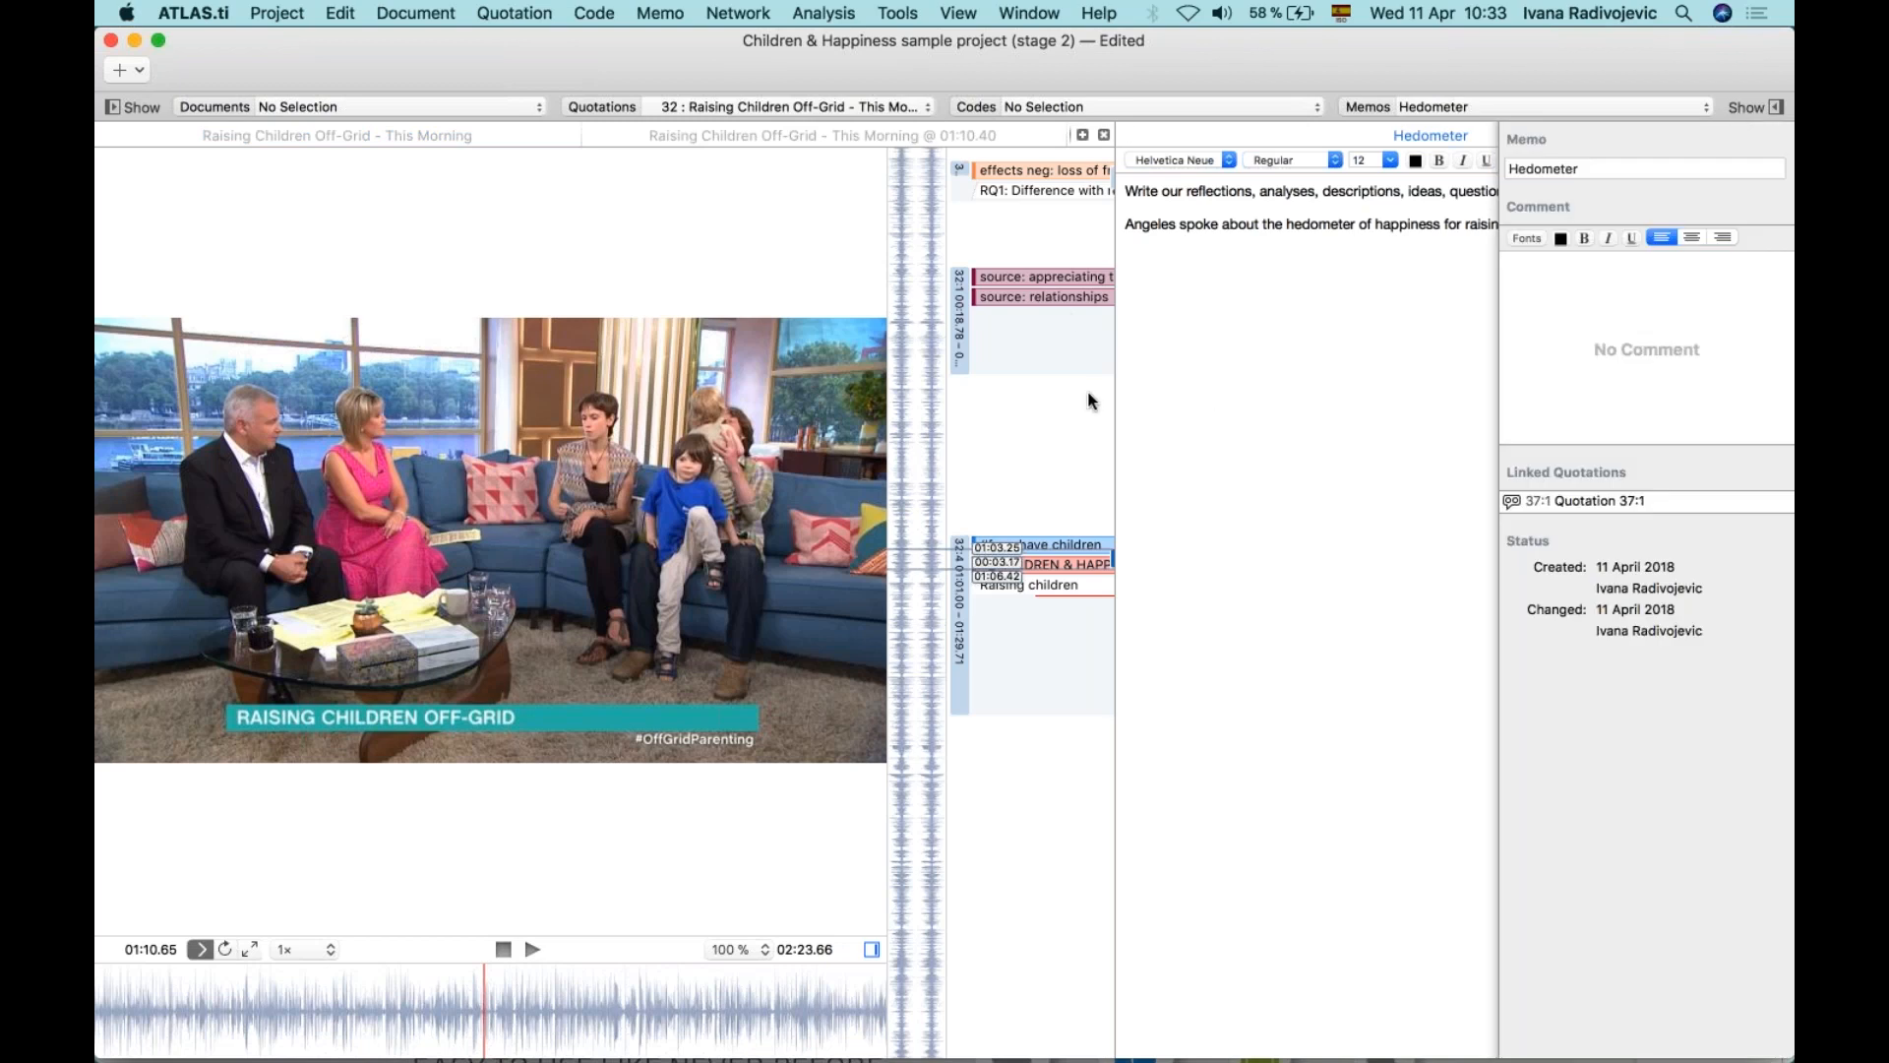
Show the navigator and the inspector, and close the Hedometer memo along with its side-by-side region.
click(1733, 108)
click(133, 107)
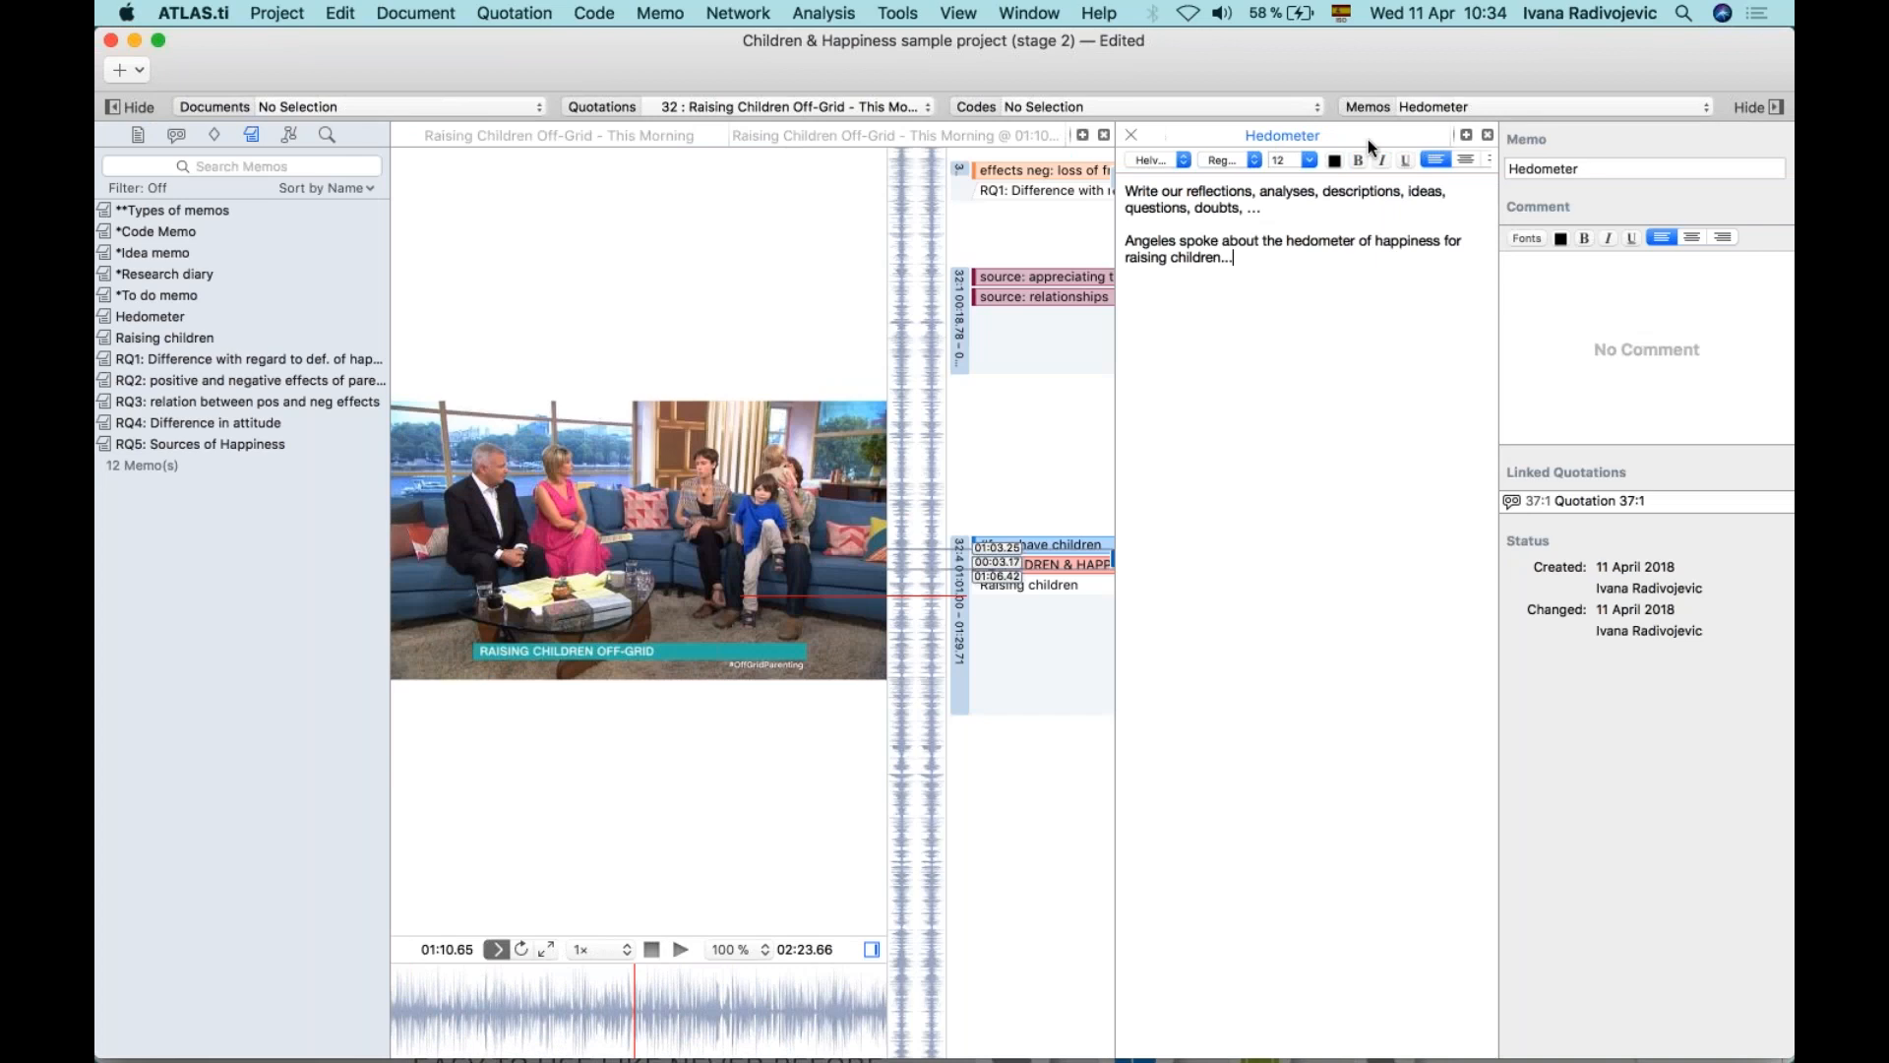
click(1131, 136)
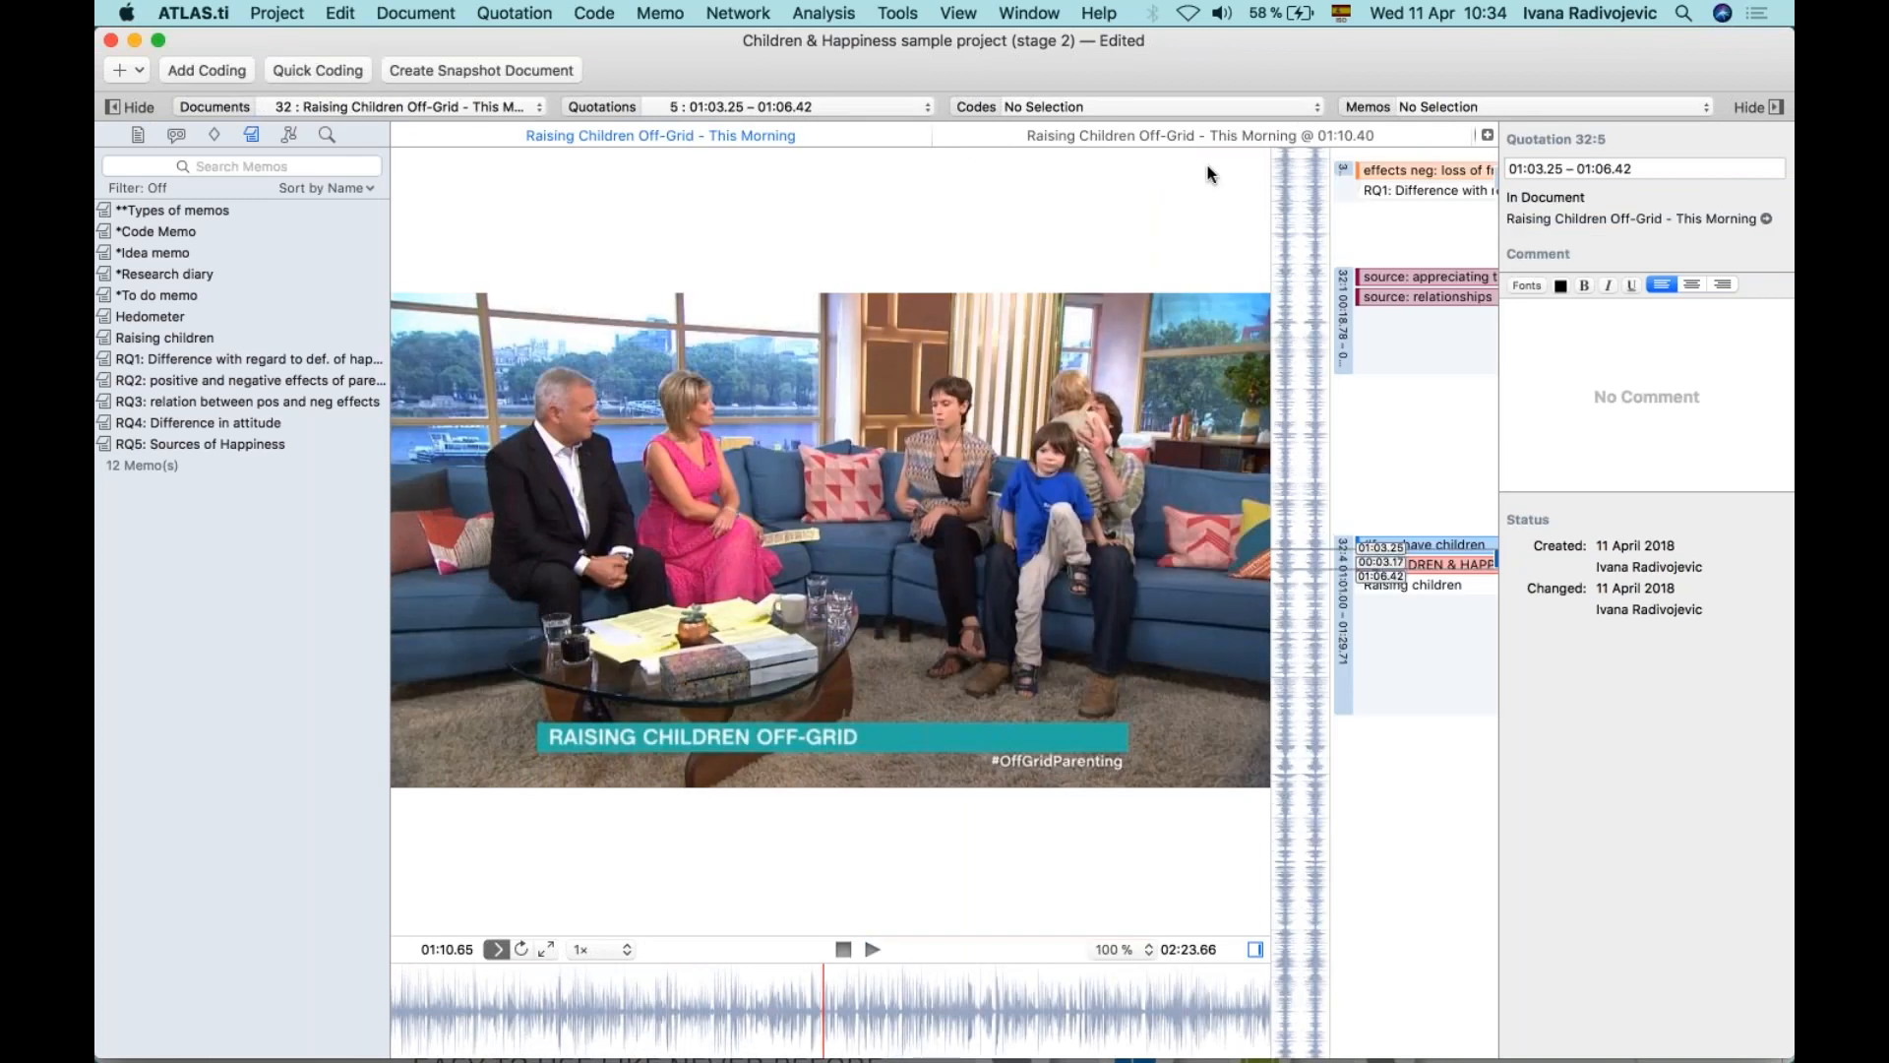
Widen the video's coding margin, then close the Raising Children Off-Grid snapshot and video documents.
drag(1320, 227, 1214, 239)
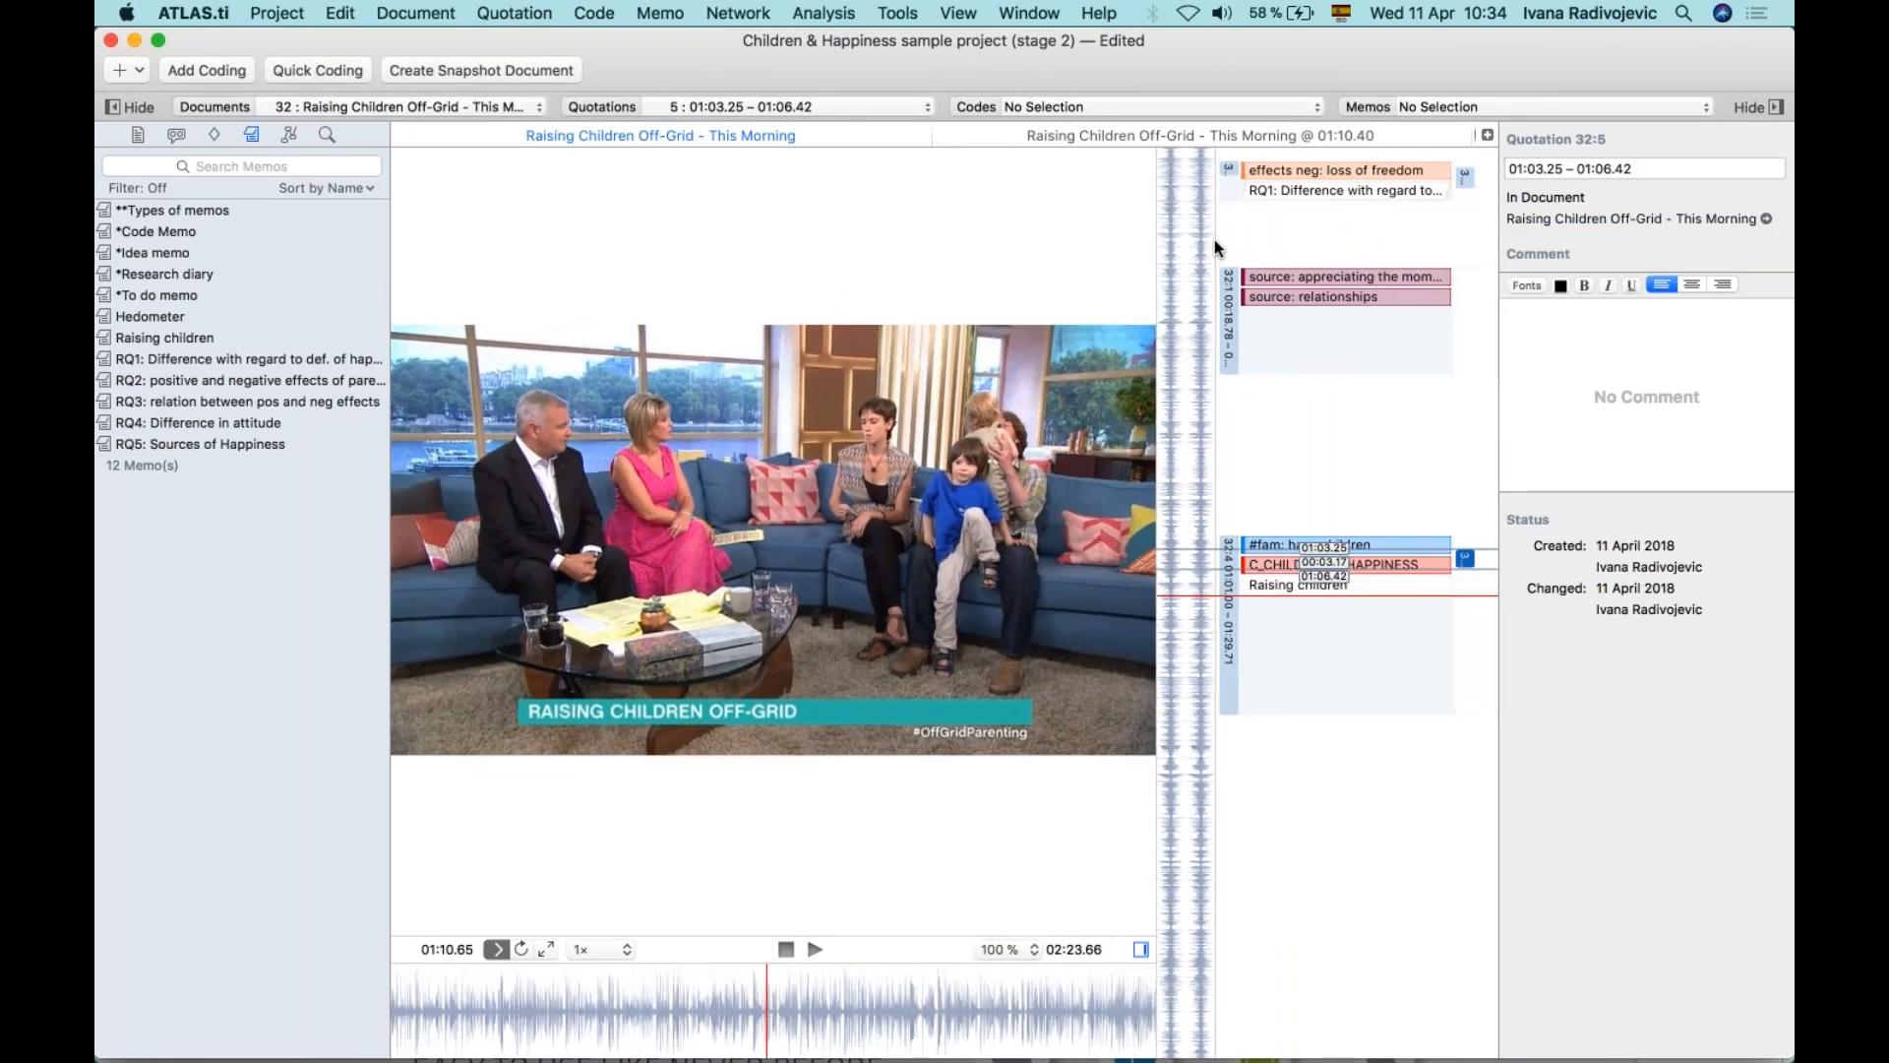
click(945, 132)
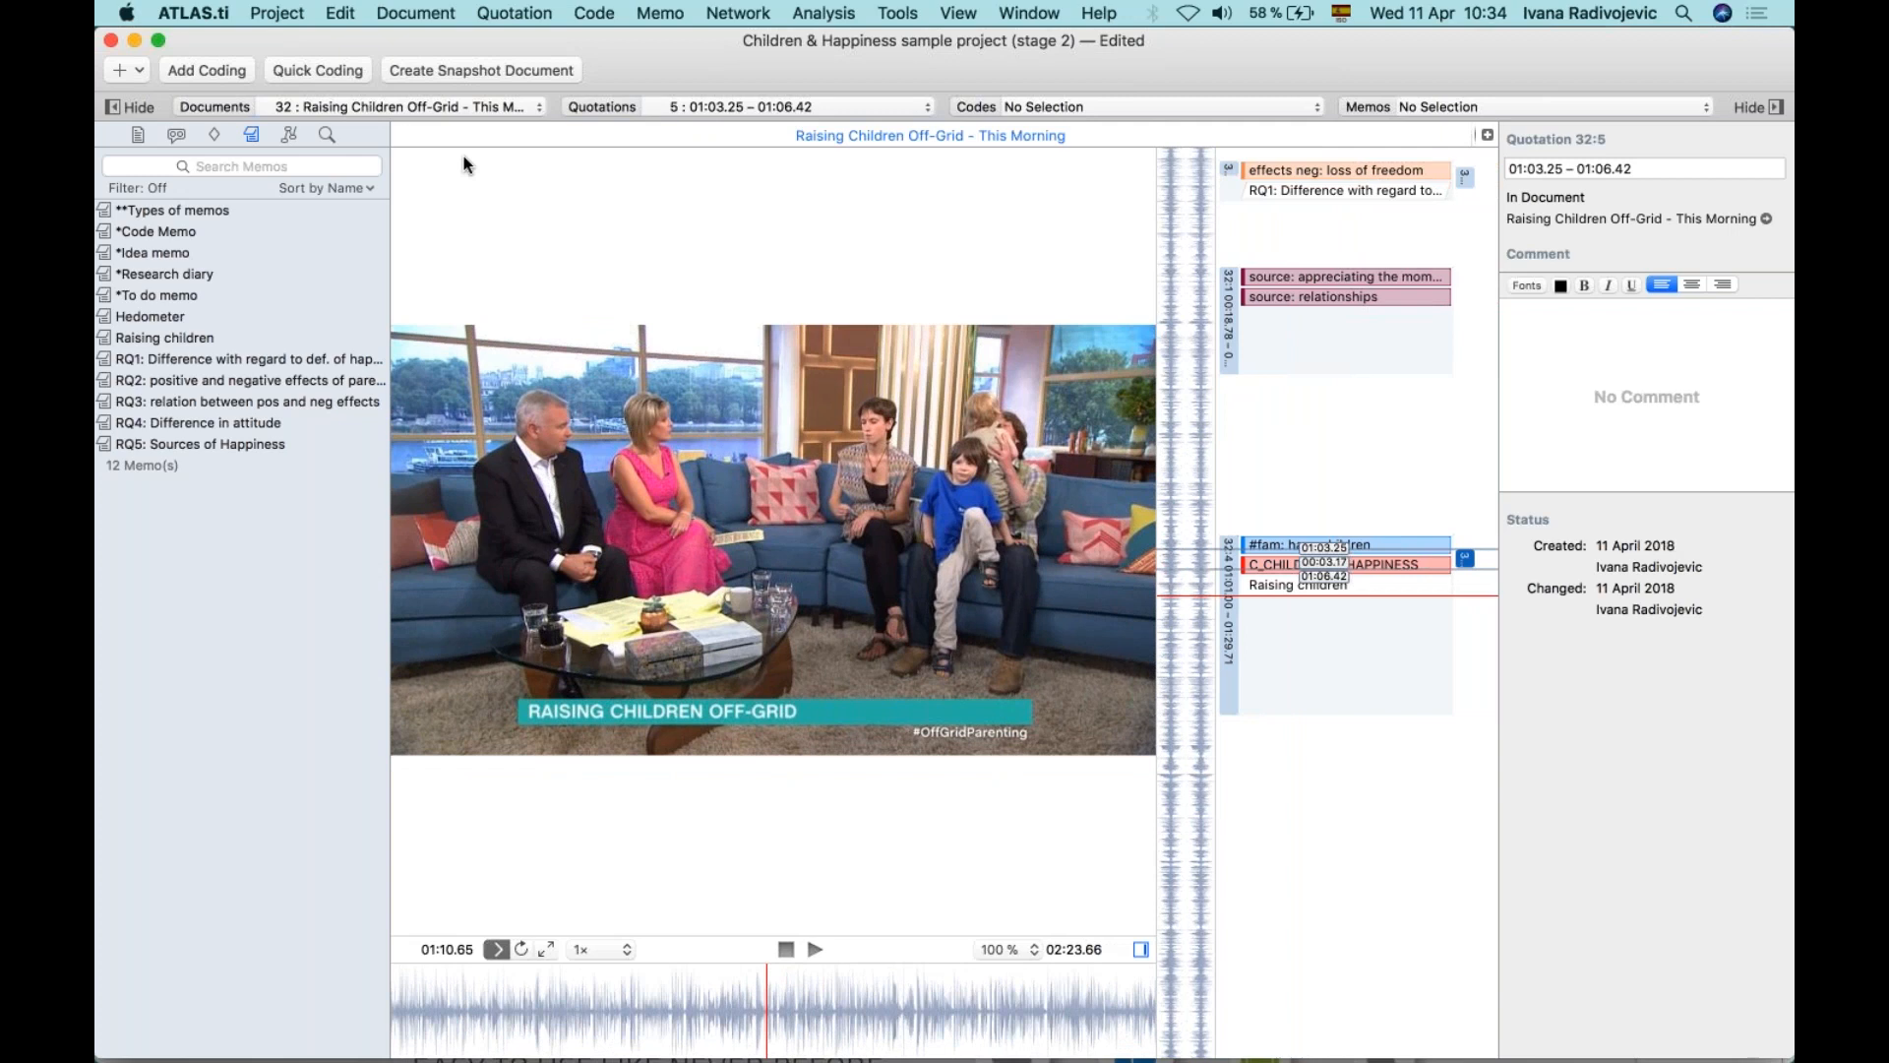
click(406, 135)
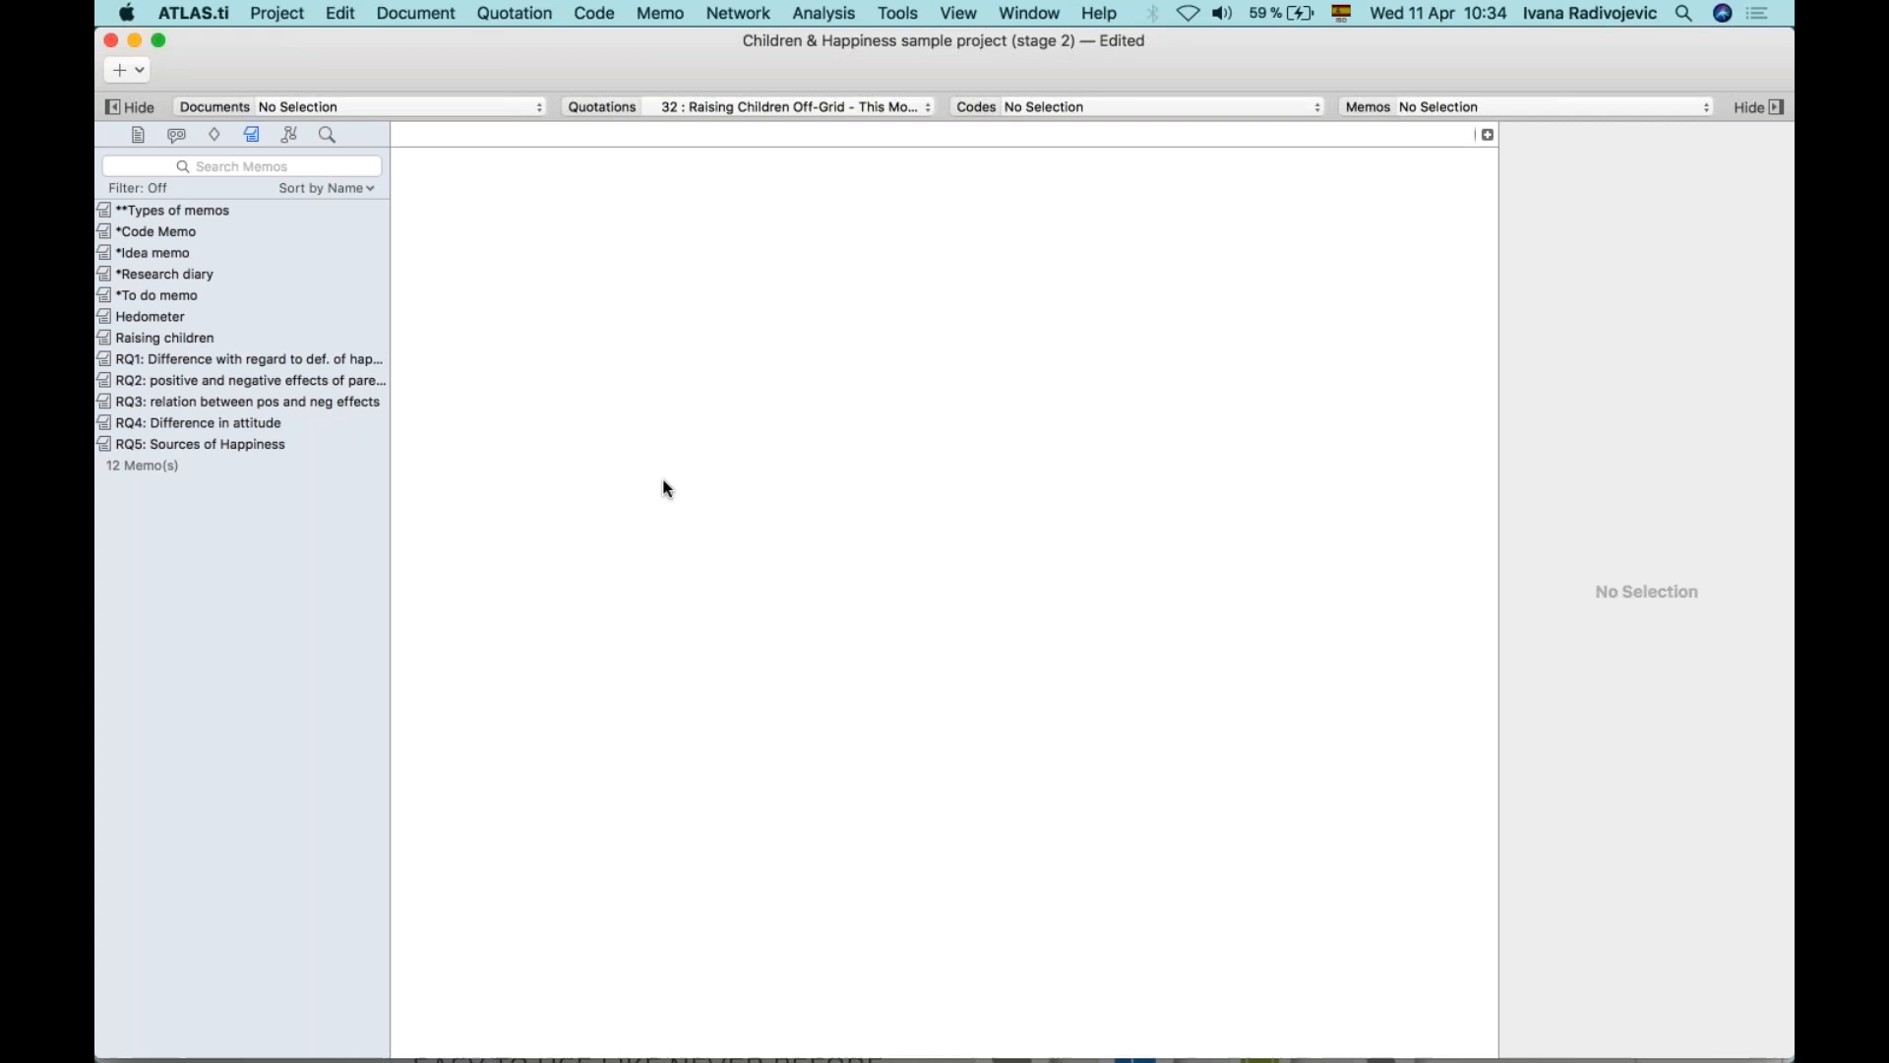
Open the Code Manager and reposition its window over the project window.
click(591, 14)
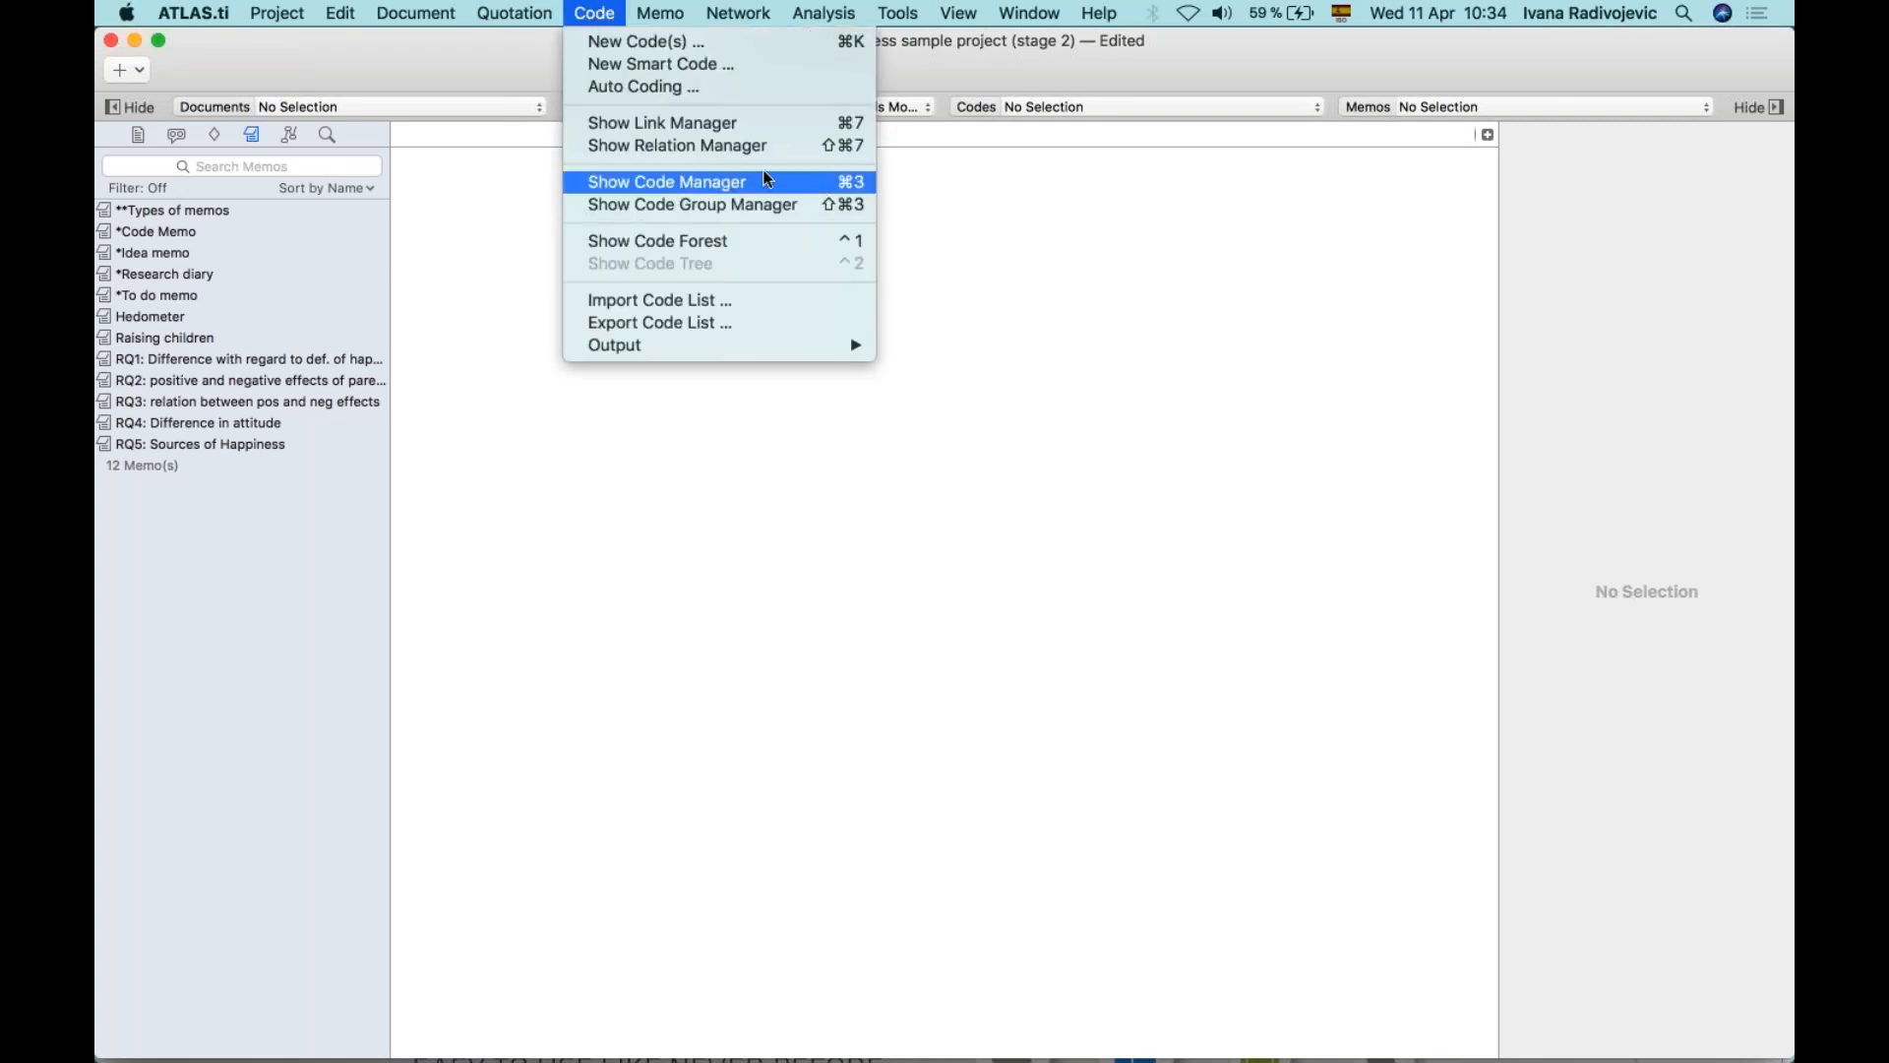
click(1057, 243)
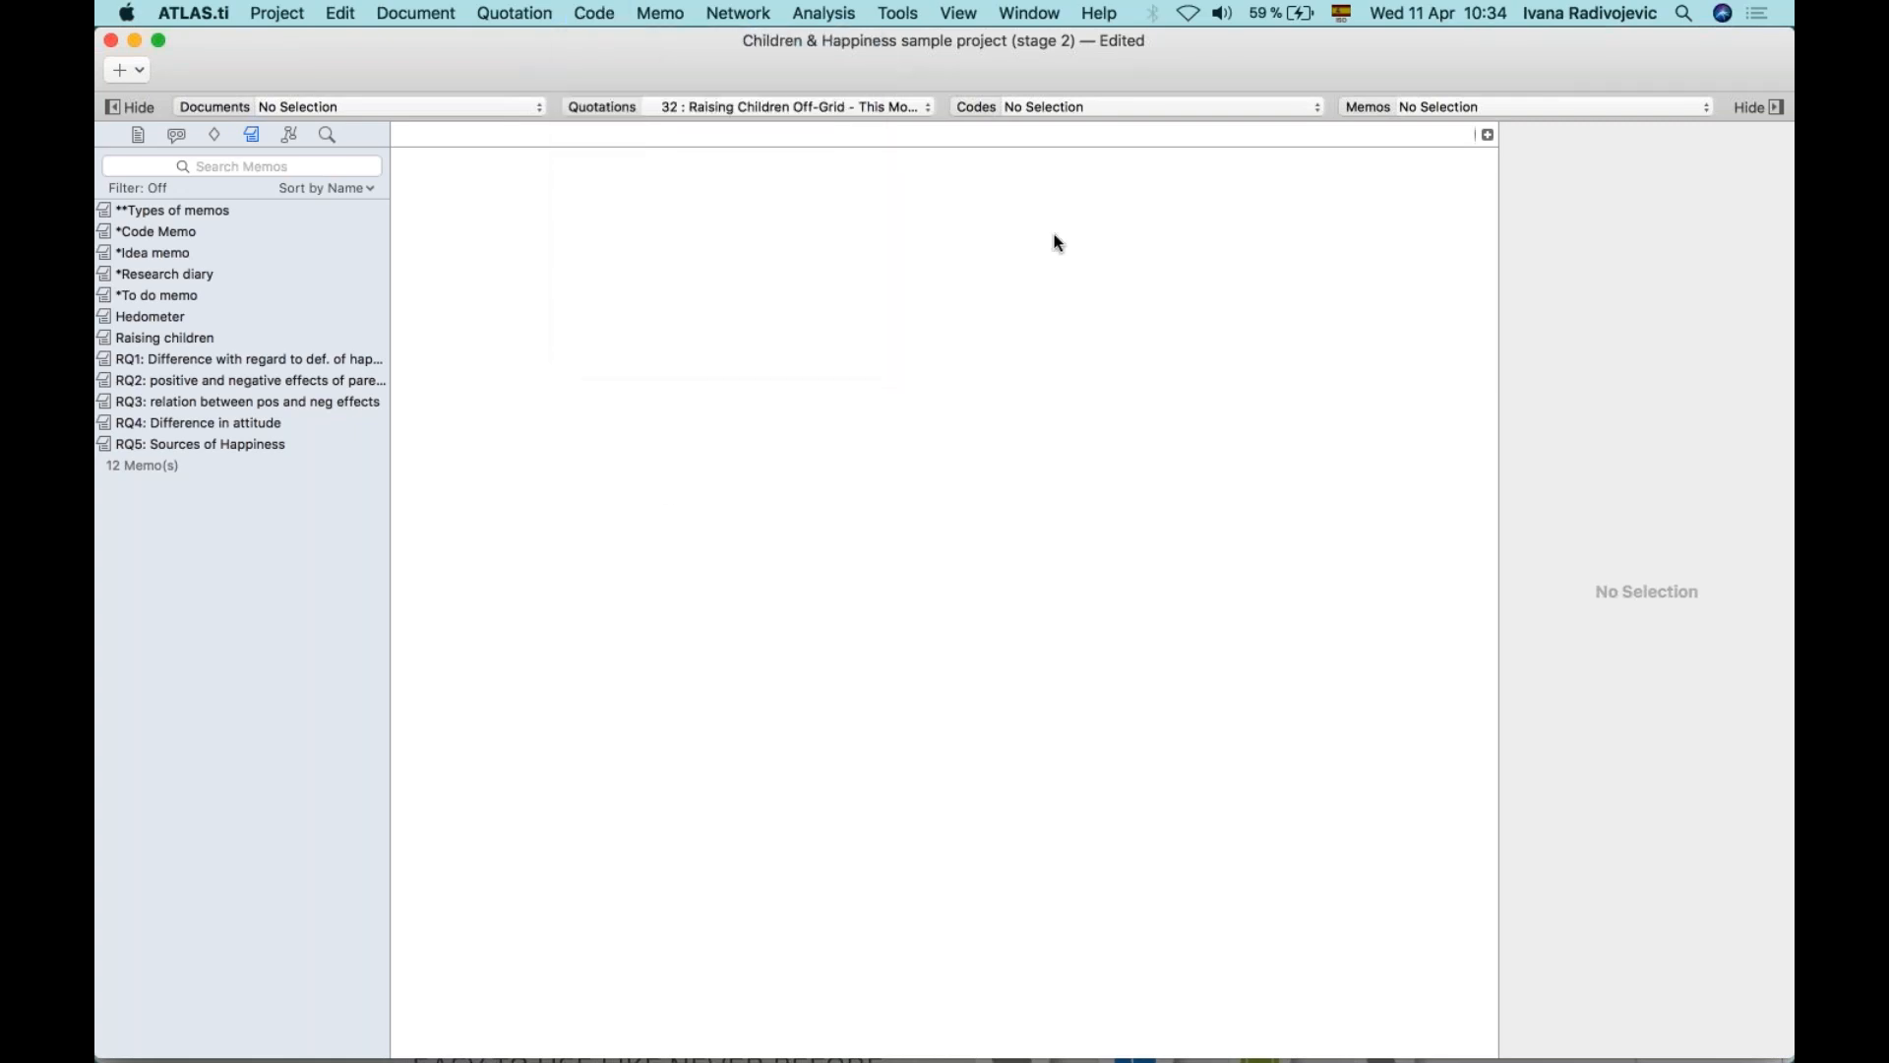
click(969, 111)
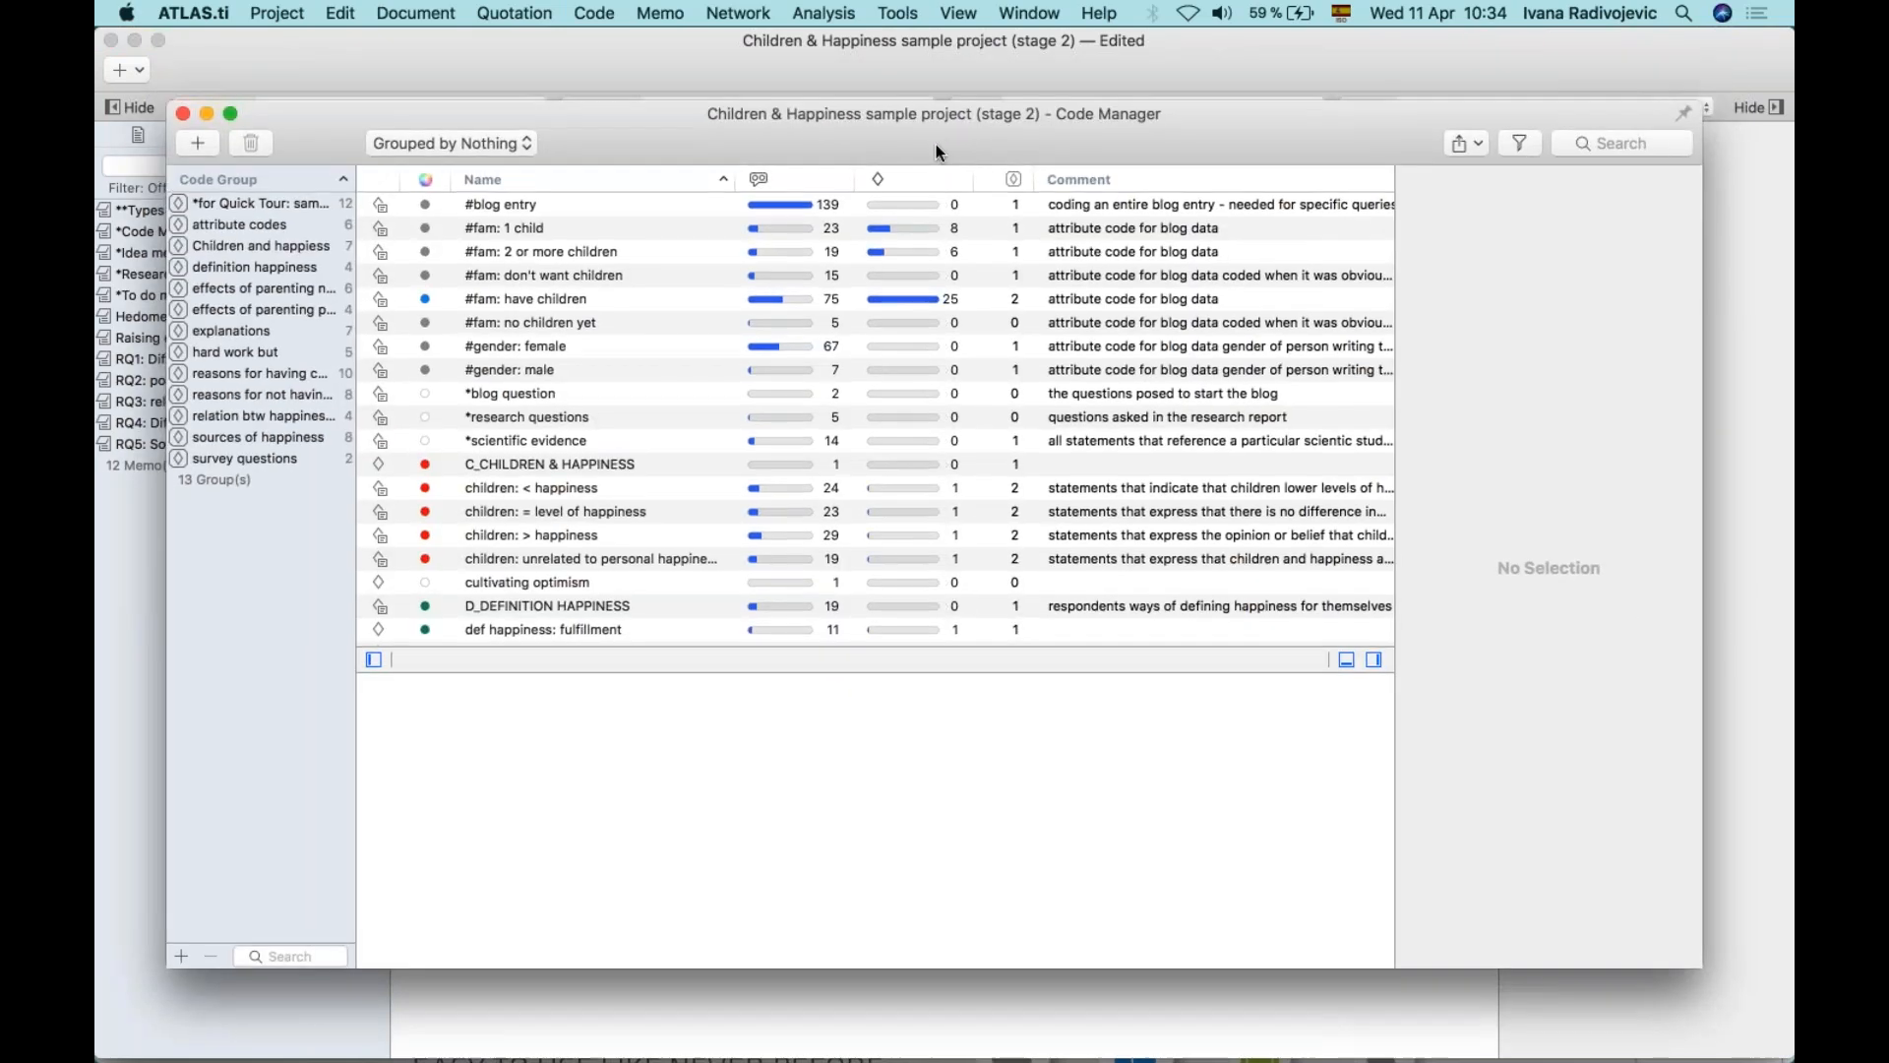
drag(936, 144, 938, 173)
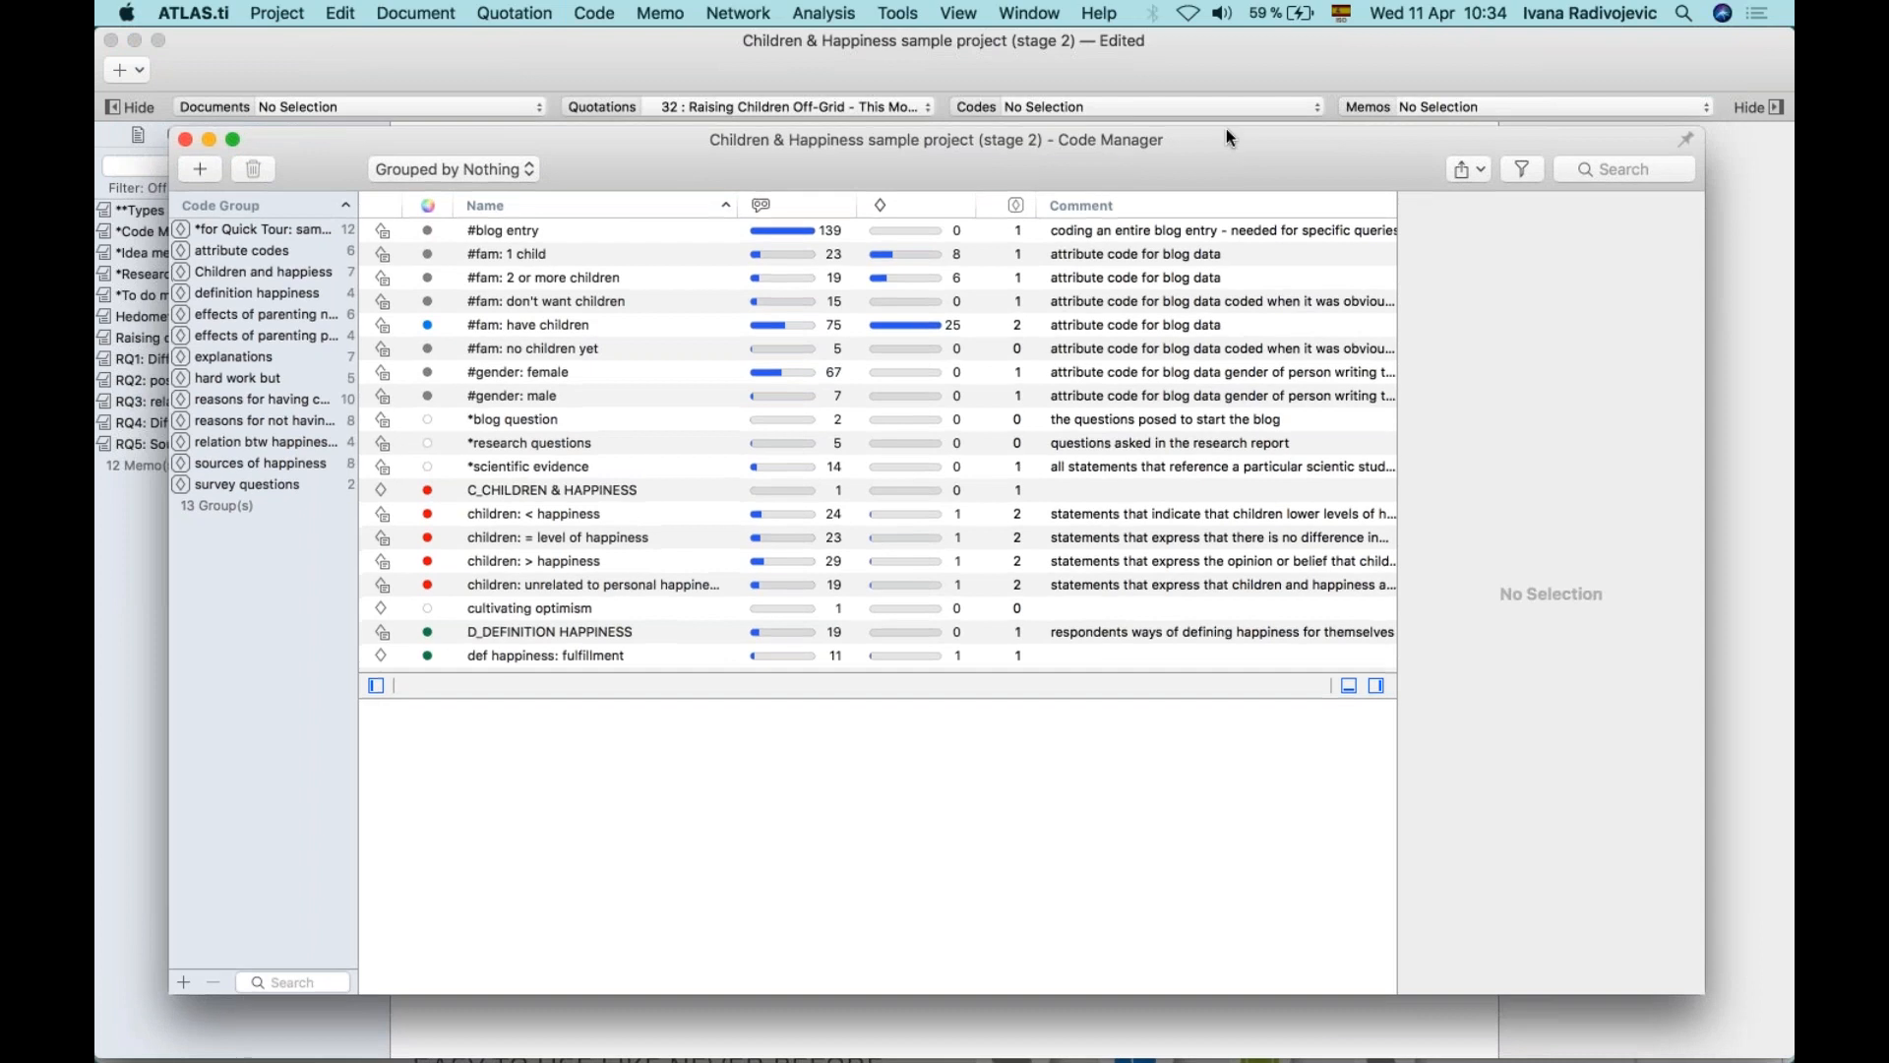
drag(1234, 164, 1227, 115)
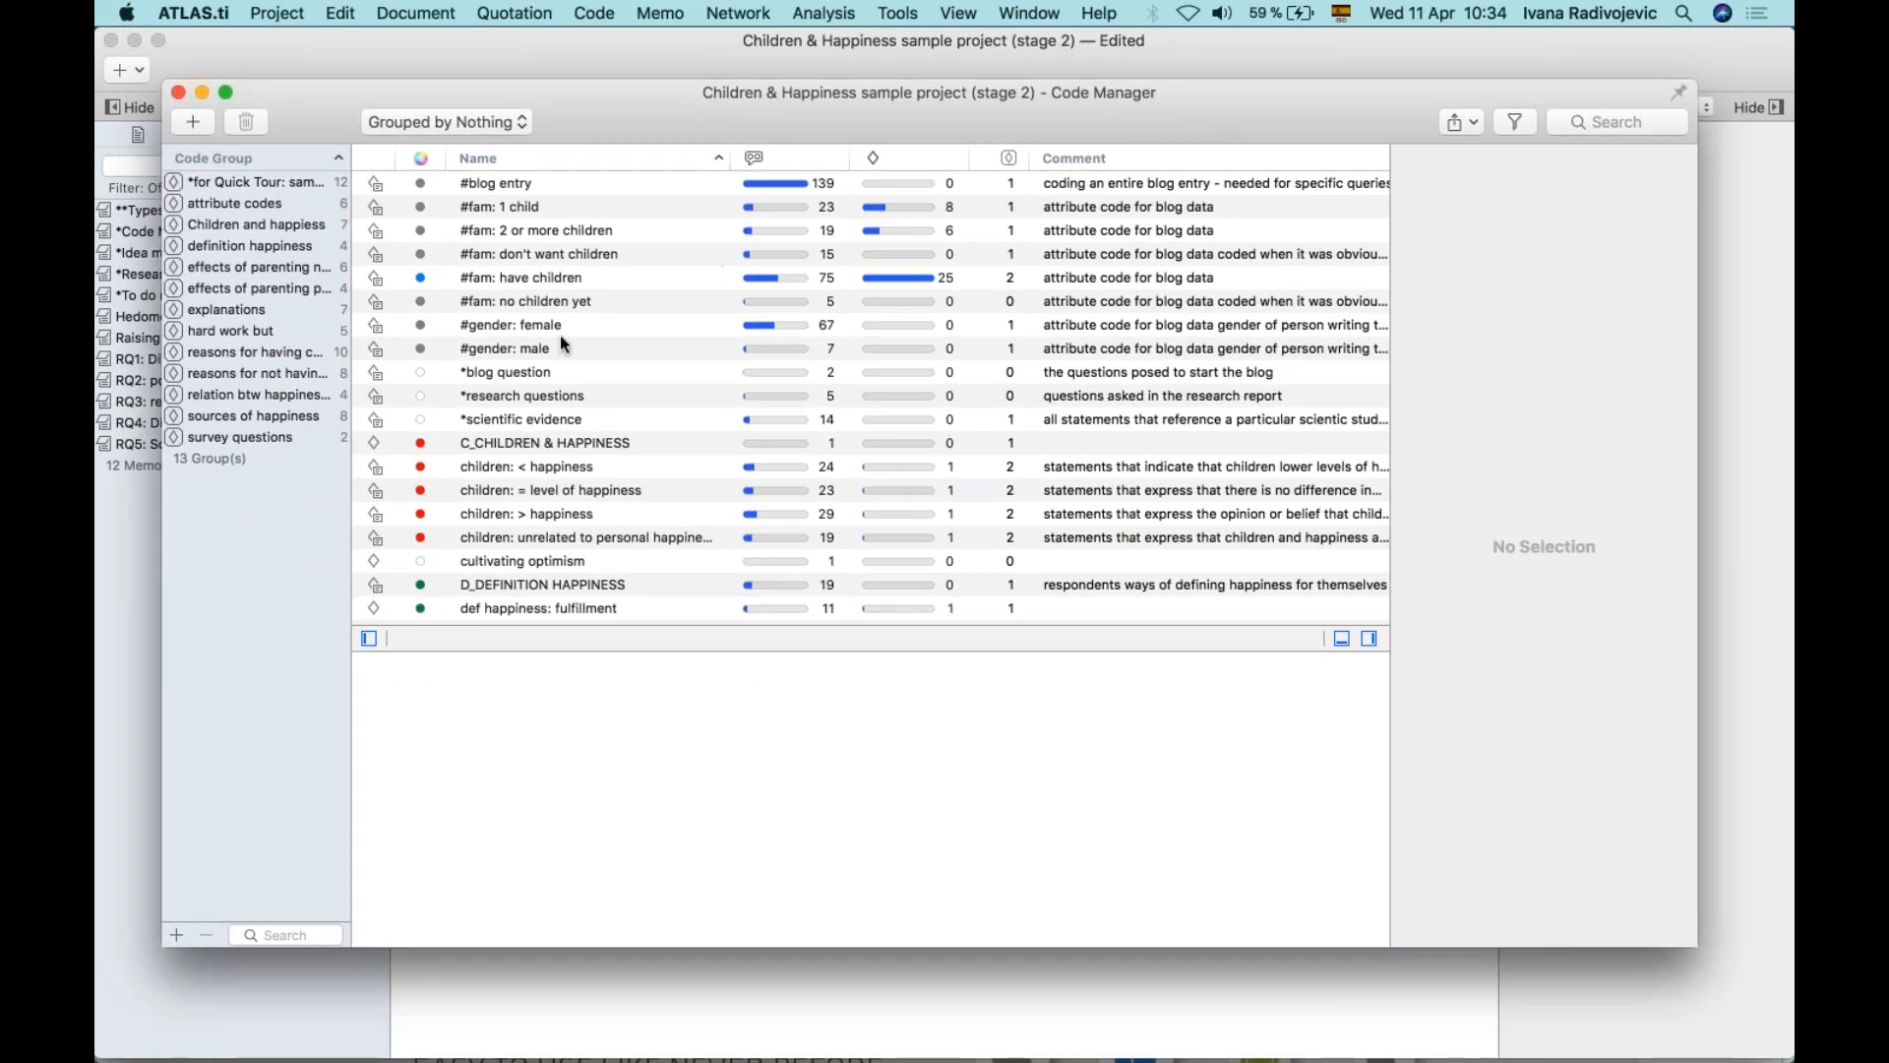
Browse the code list, select the #blog entry code, and widen the code group list until its names are fully readable.
scroll(562, 340, down, 15)
scroll(559, 335, up, 15)
click(567, 187)
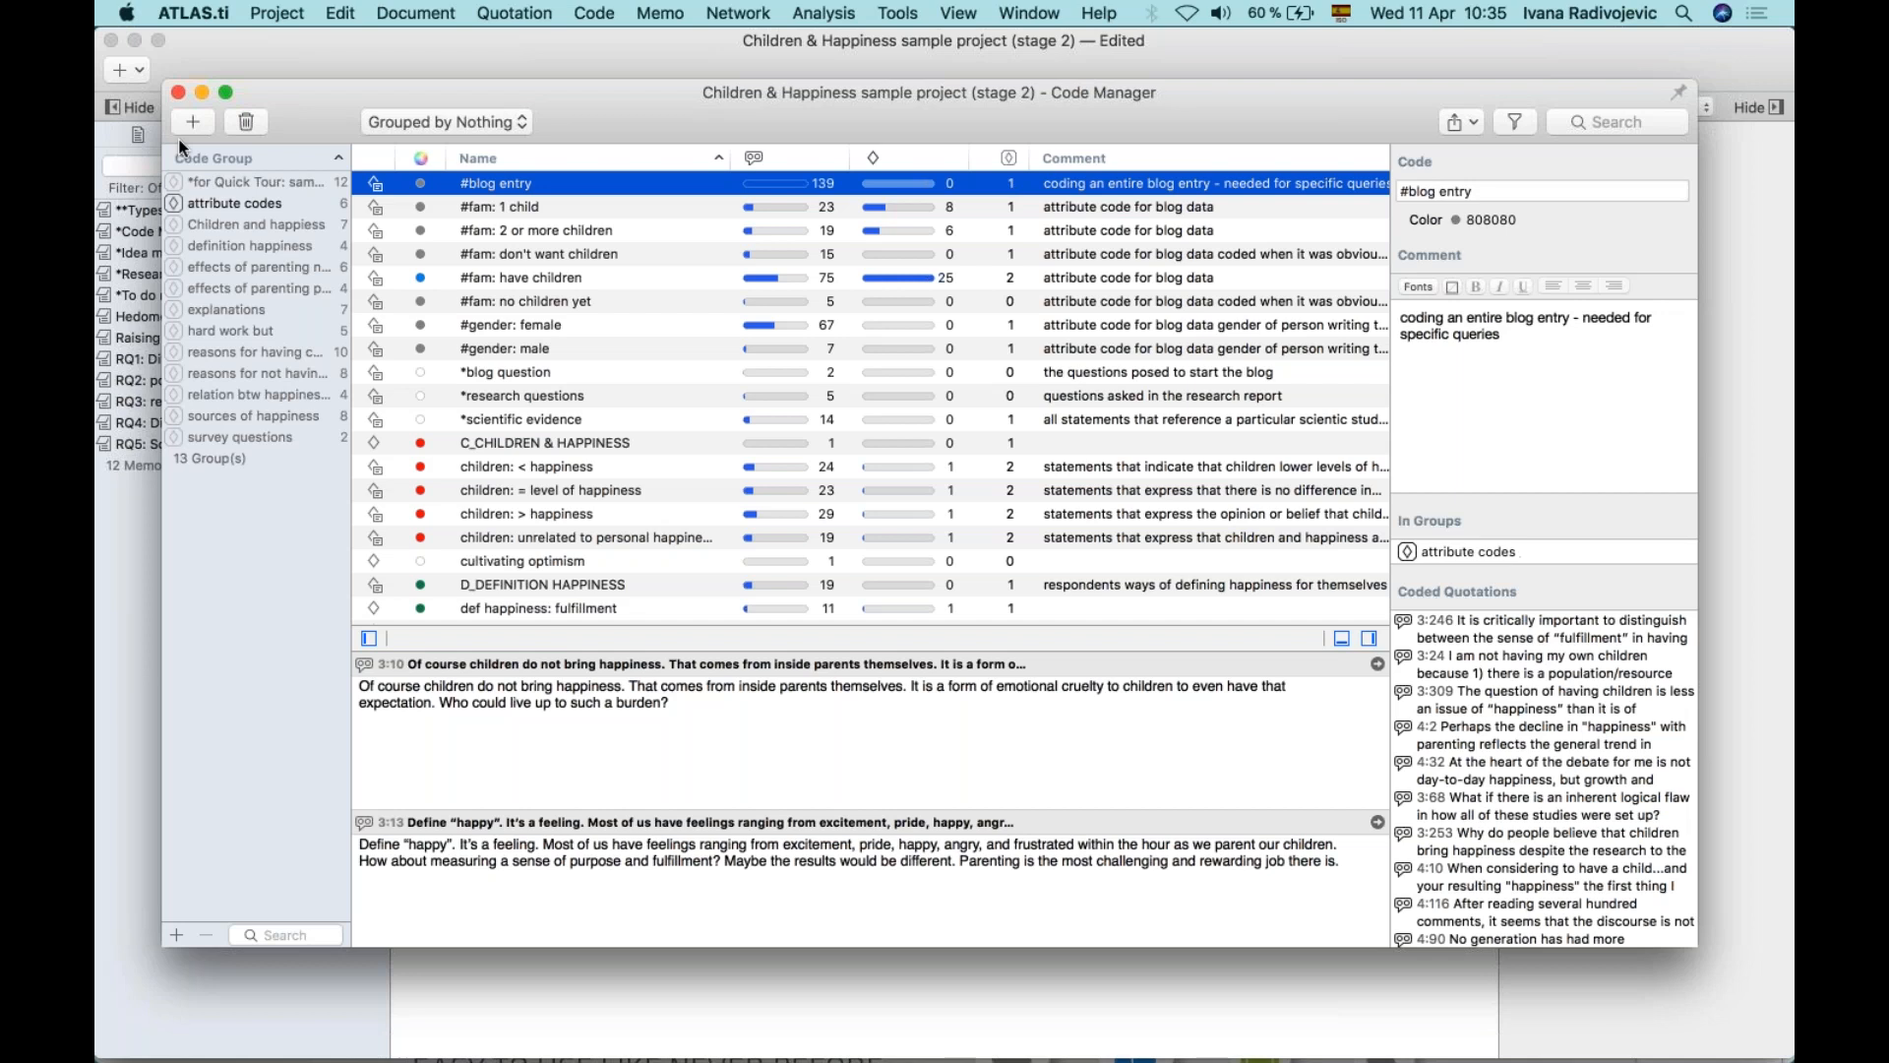
drag(351, 549, 439, 538)
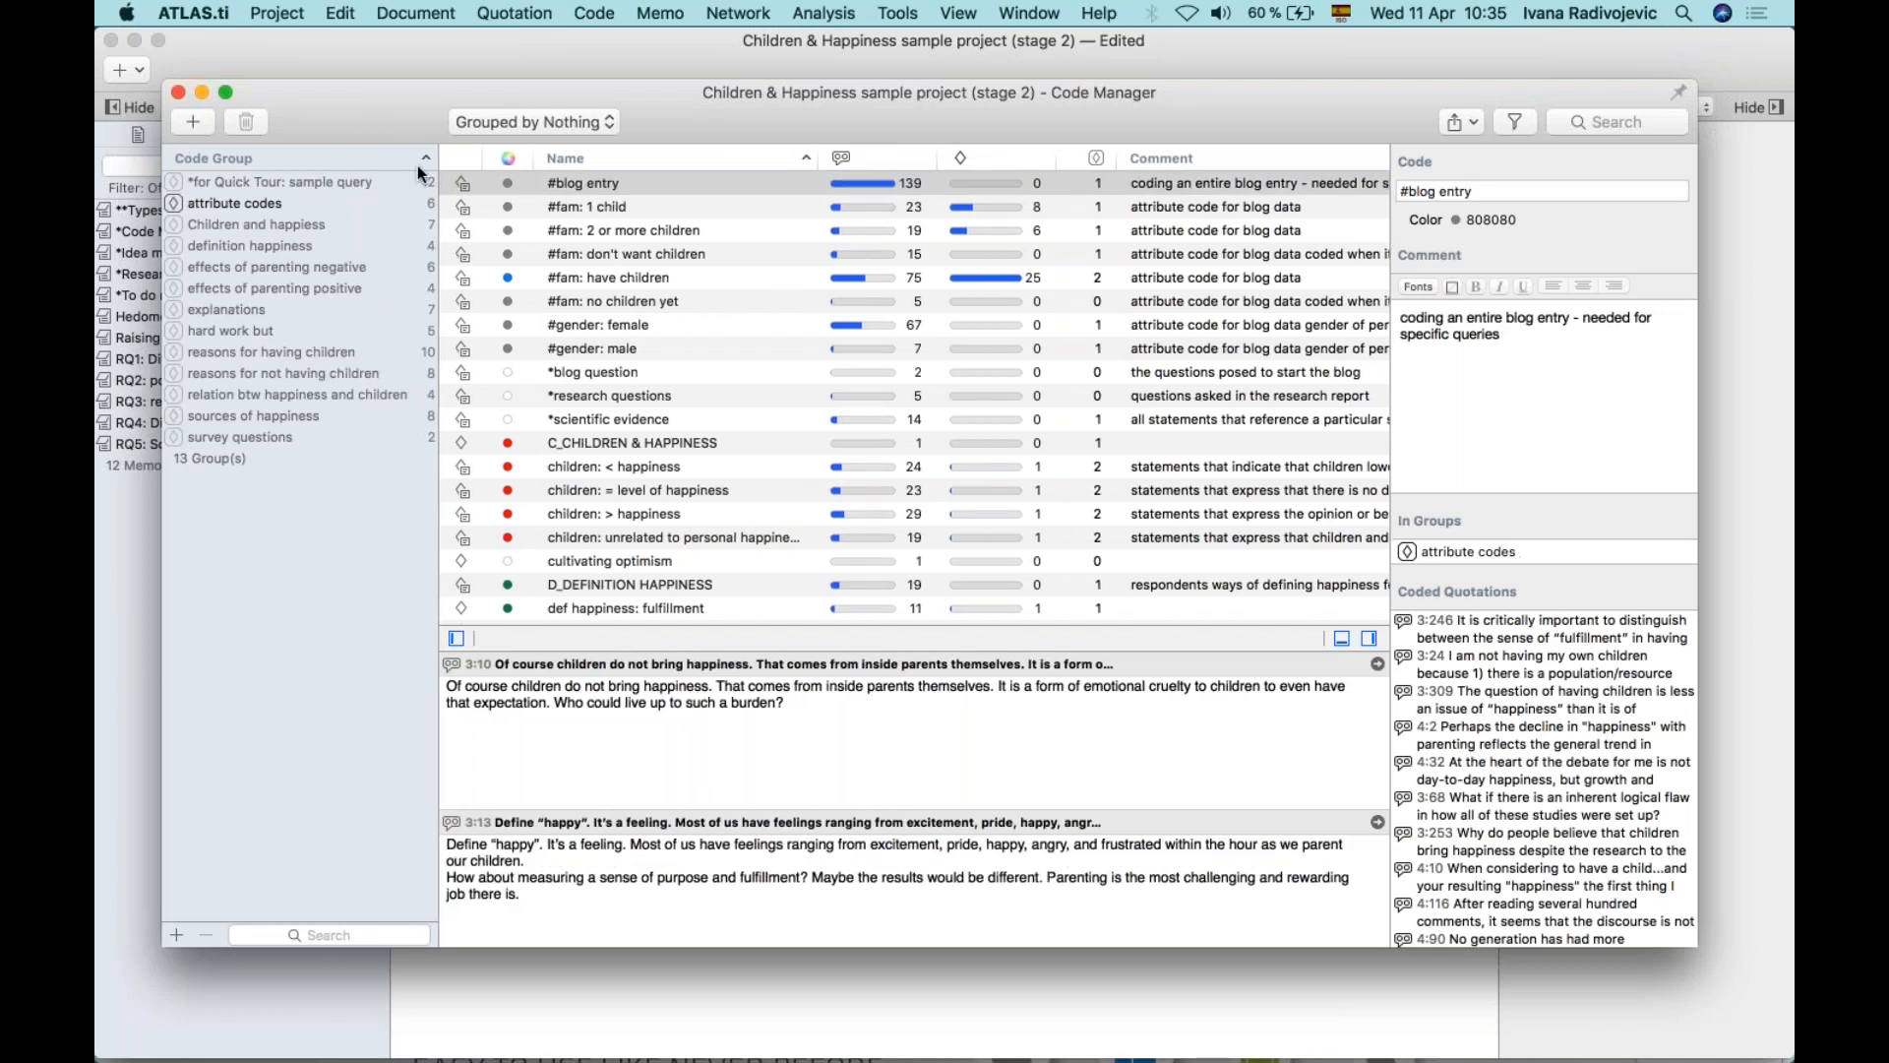
Examine the code list's comment, creator, creation date, modifier and modification date columns.
scroll(1127, 187, right, 1)
scroll(1125, 183, right, 5)
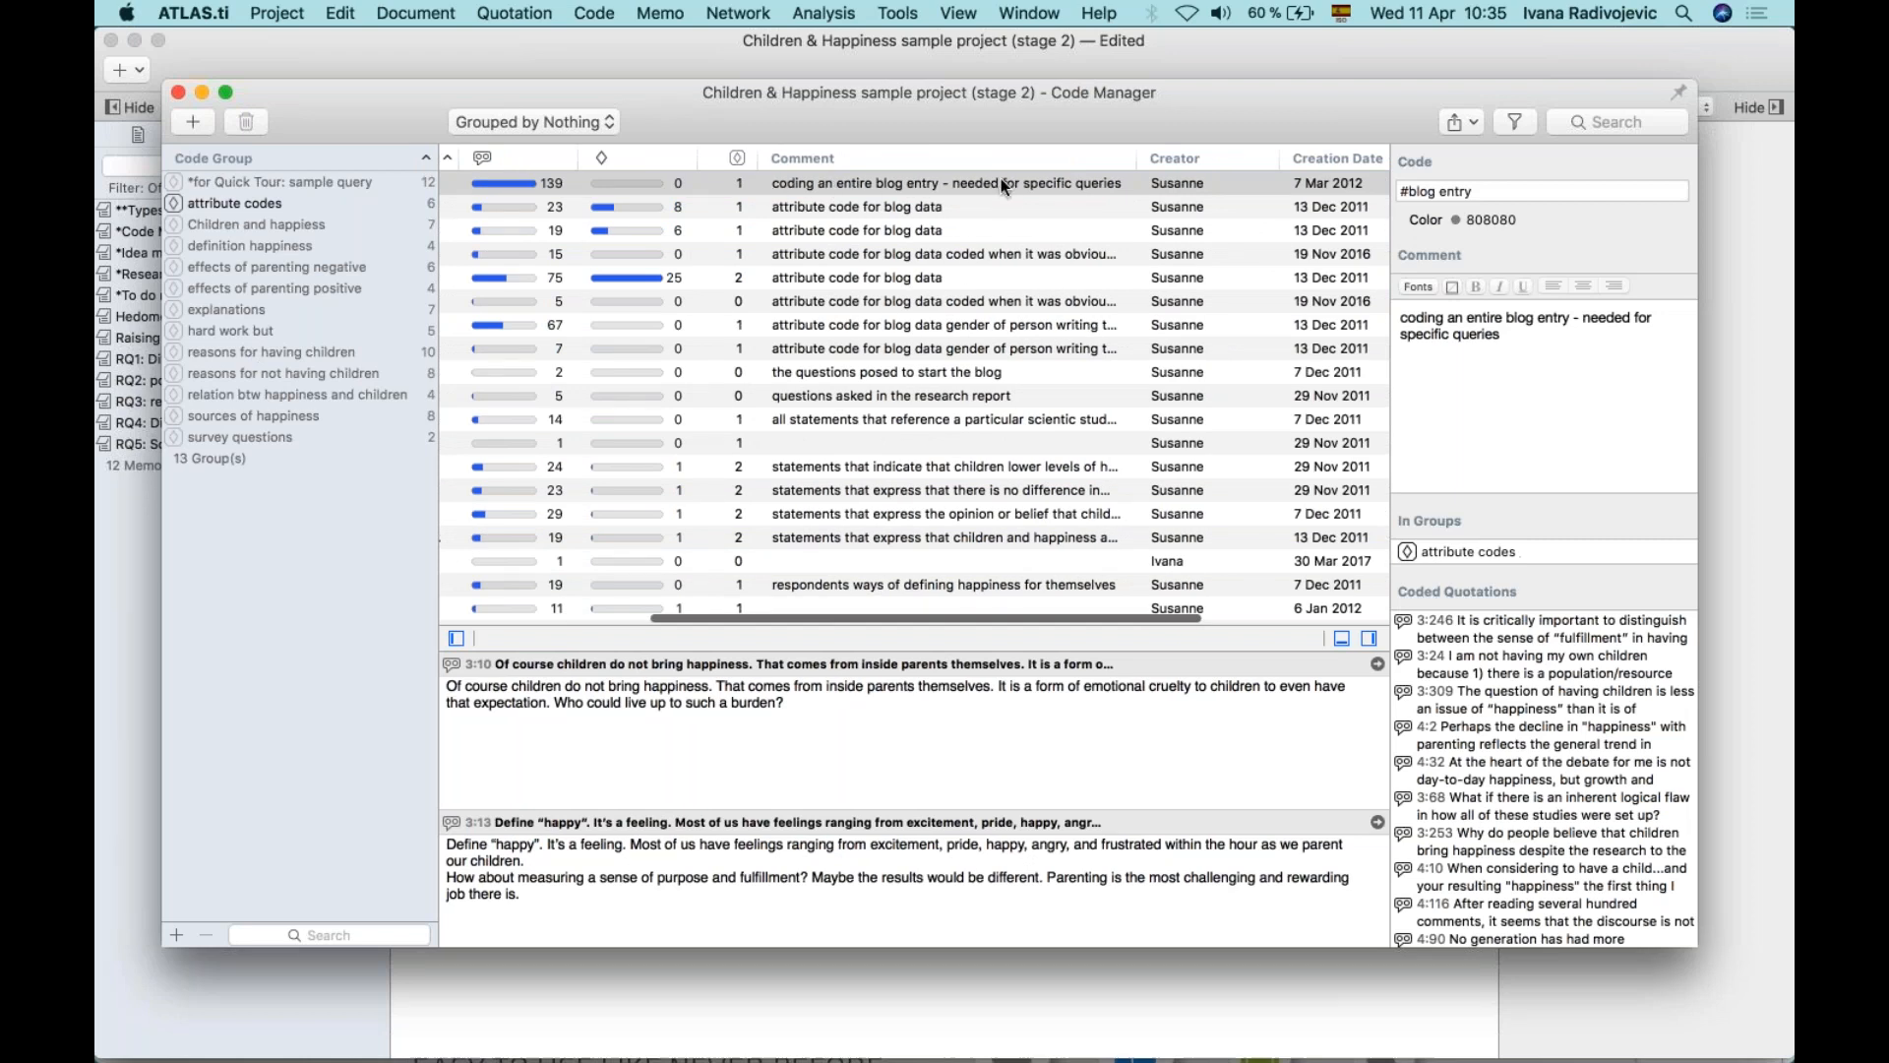
scroll(996, 179, right, 3)
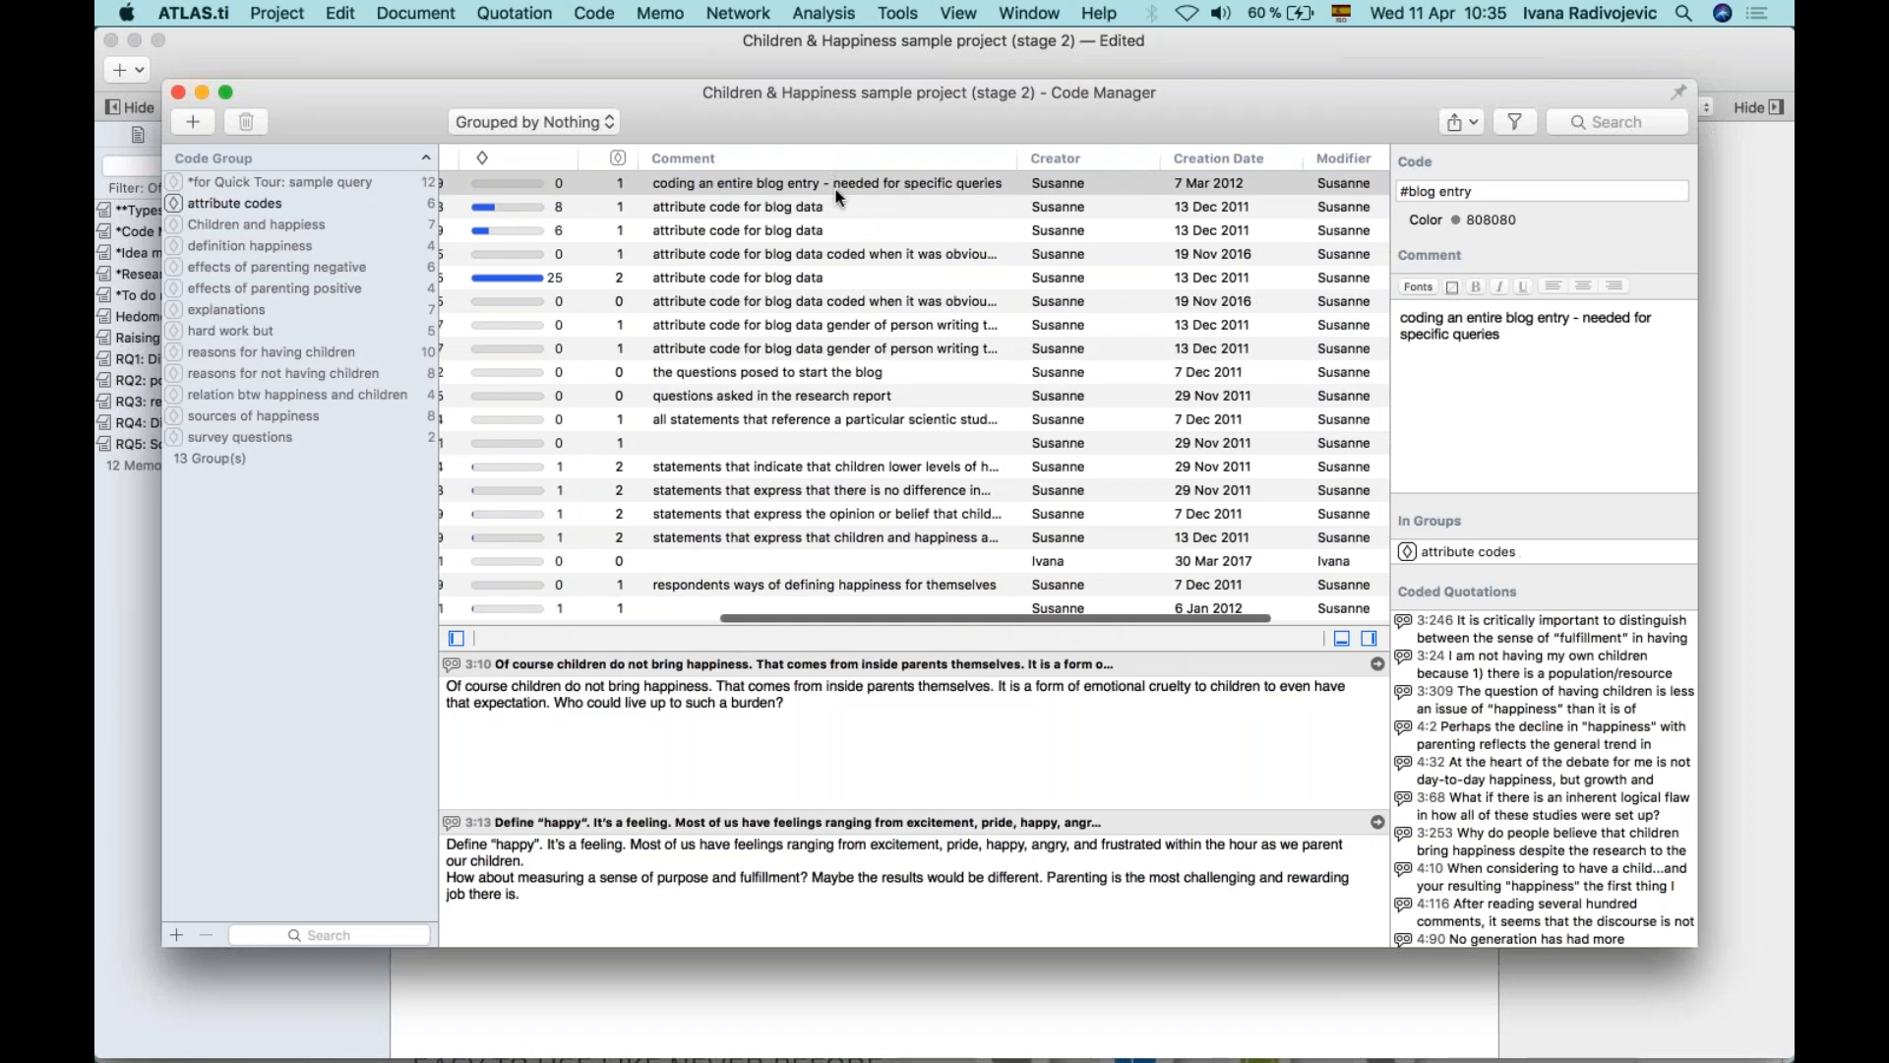
scroll(846, 212, down, 2)
scroll(876, 221, up, 2)
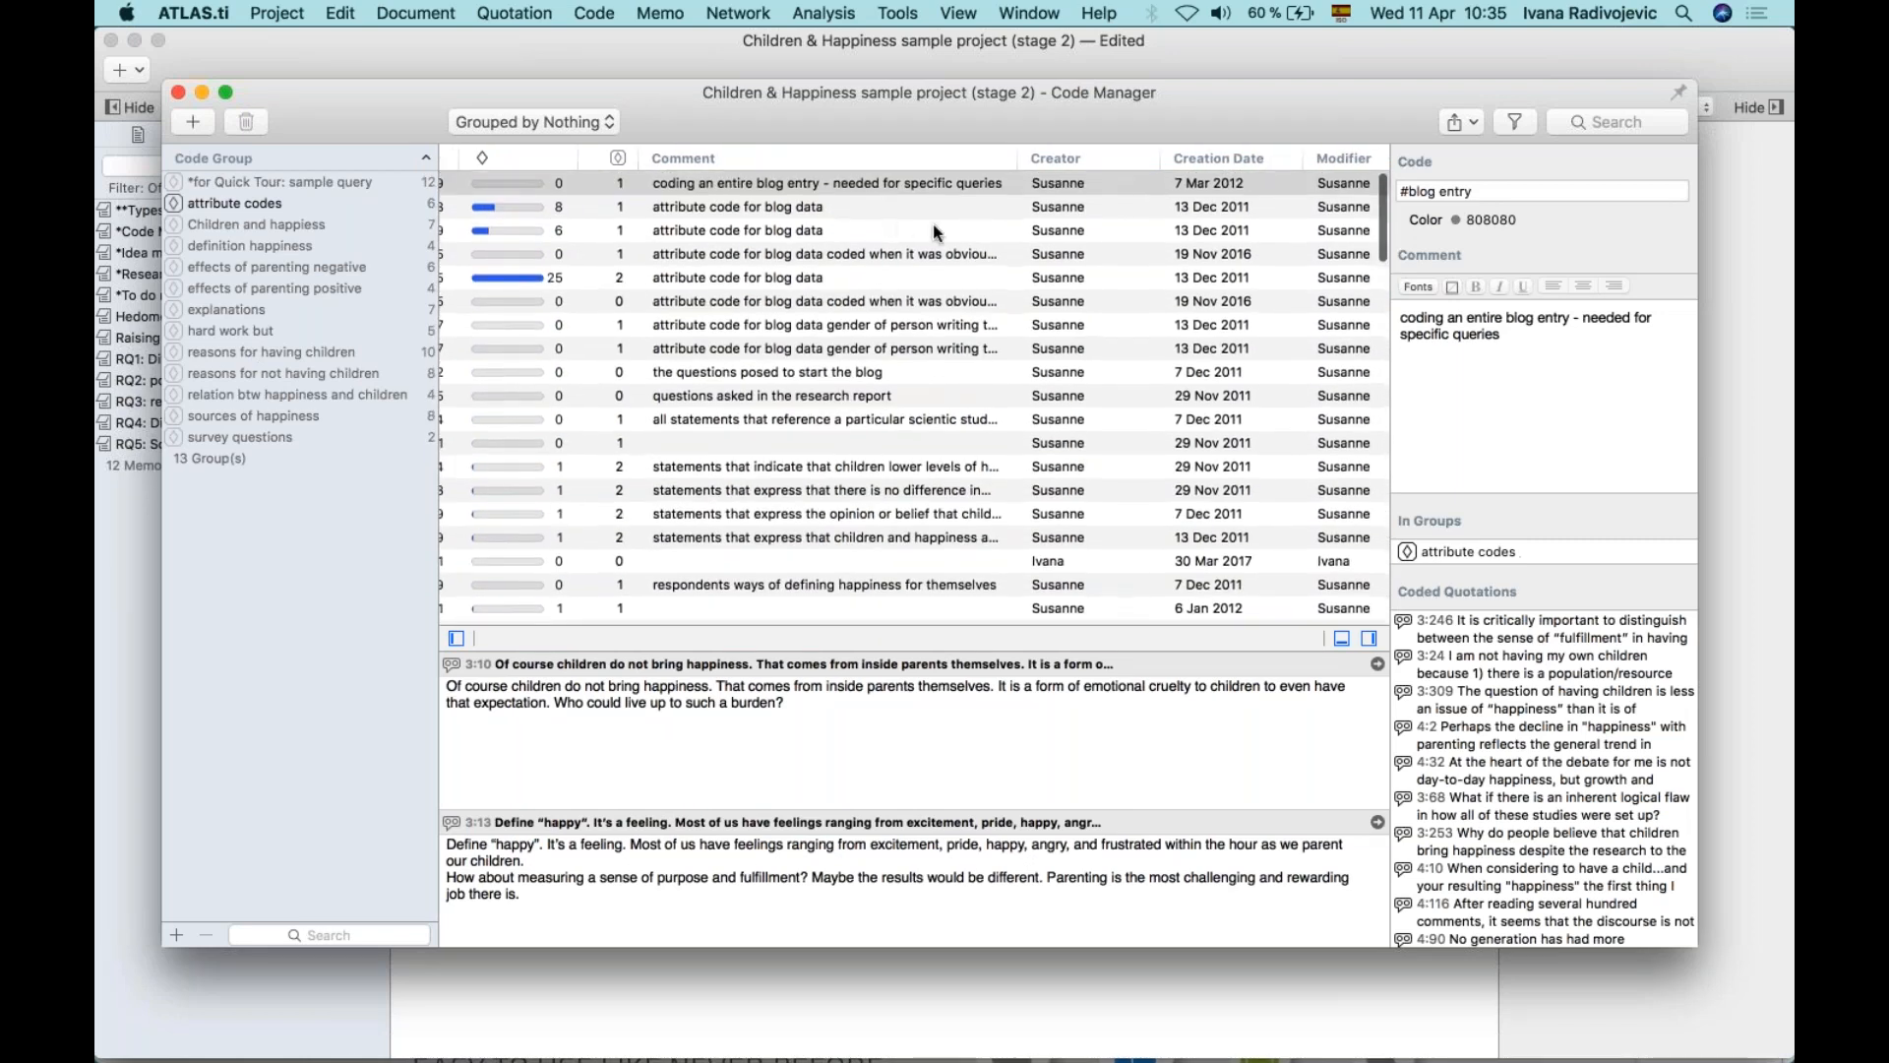
scroll(984, 199, right, 4)
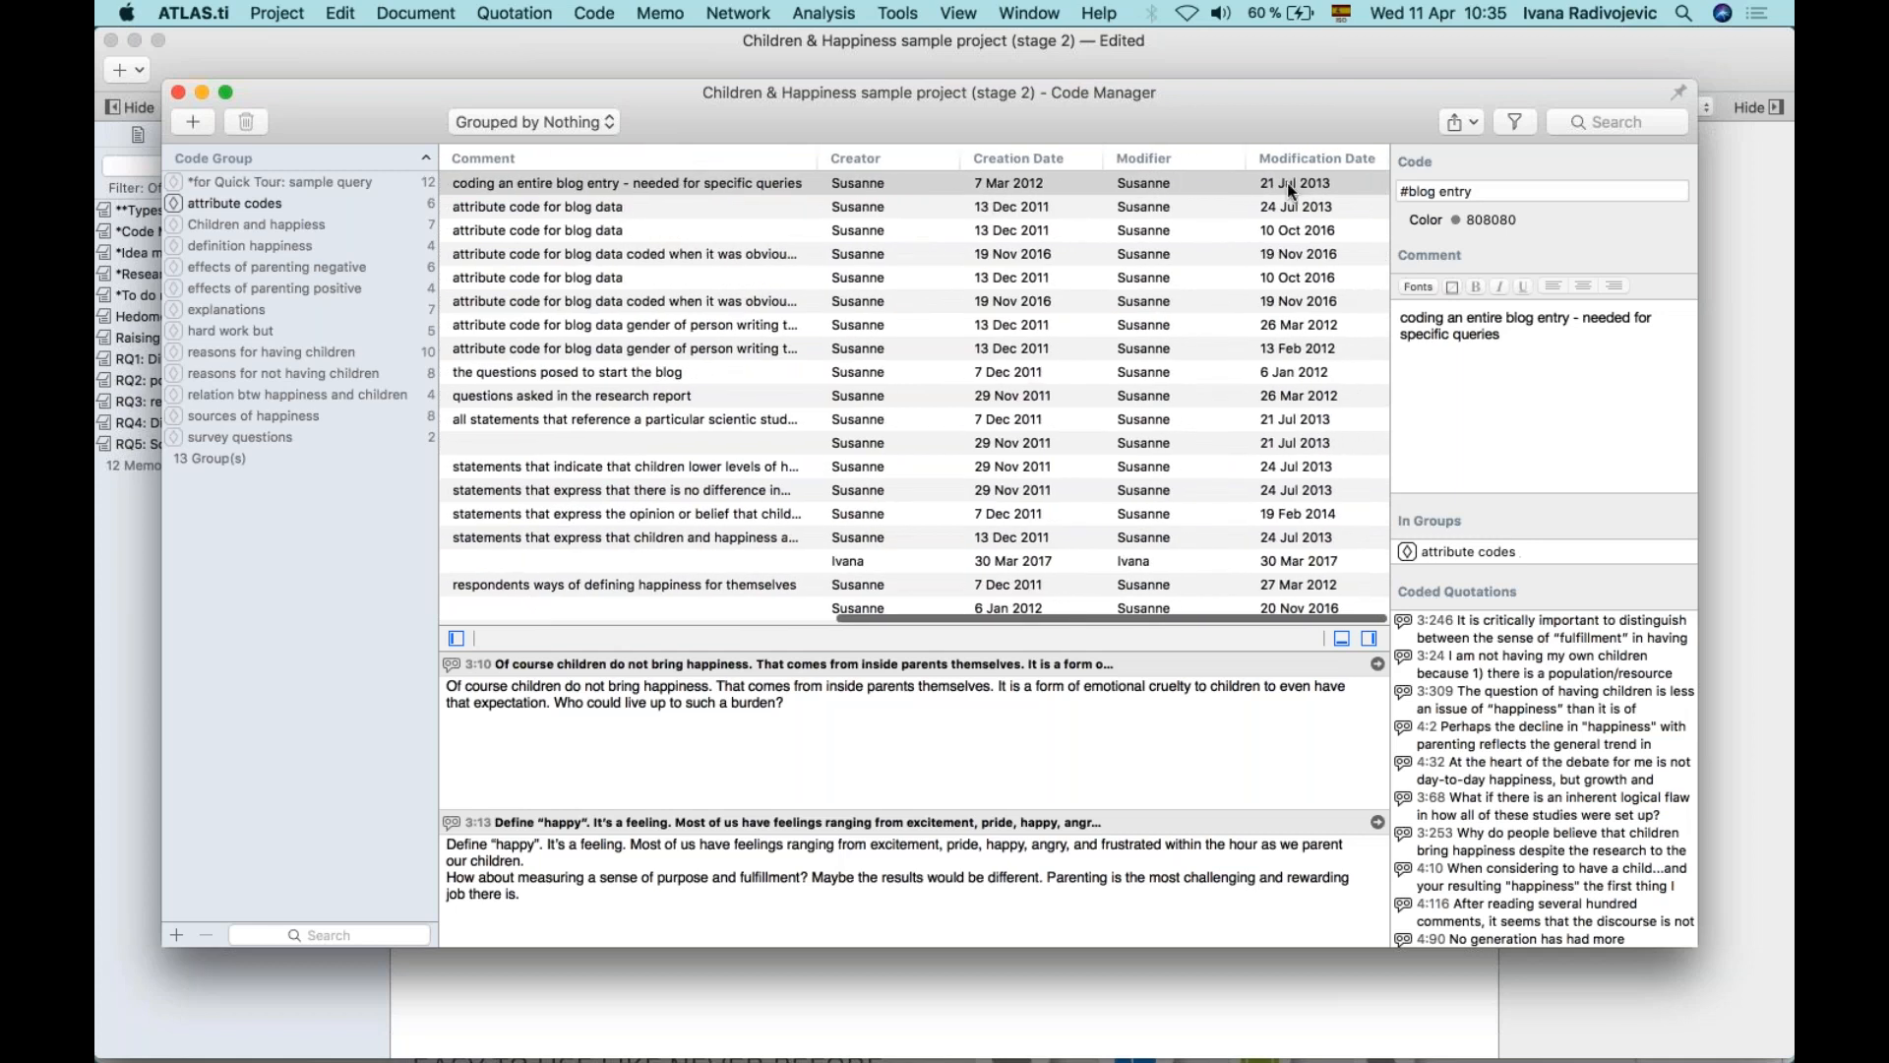
scroll(813, 197, left, 8)
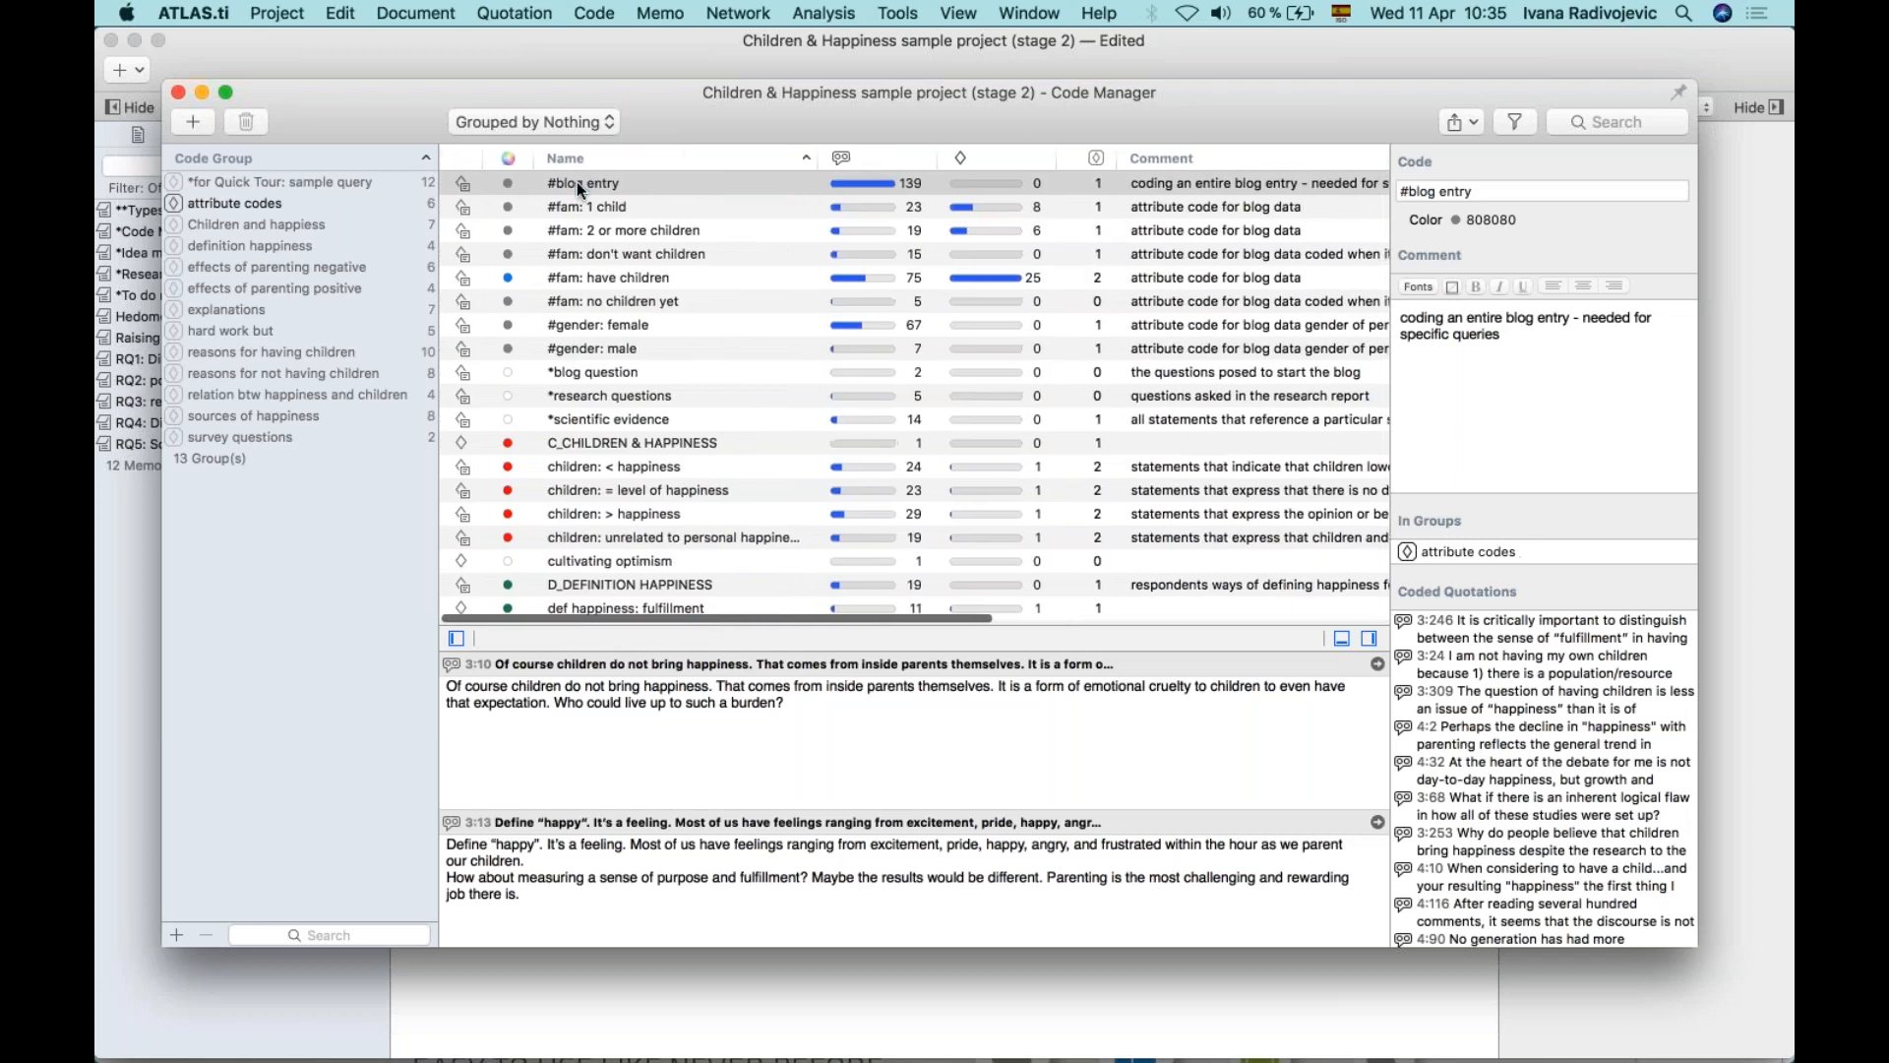
Select the #blog entry code and look through its quotations in both the preview and the inspector's coded quotations list.
click(577, 181)
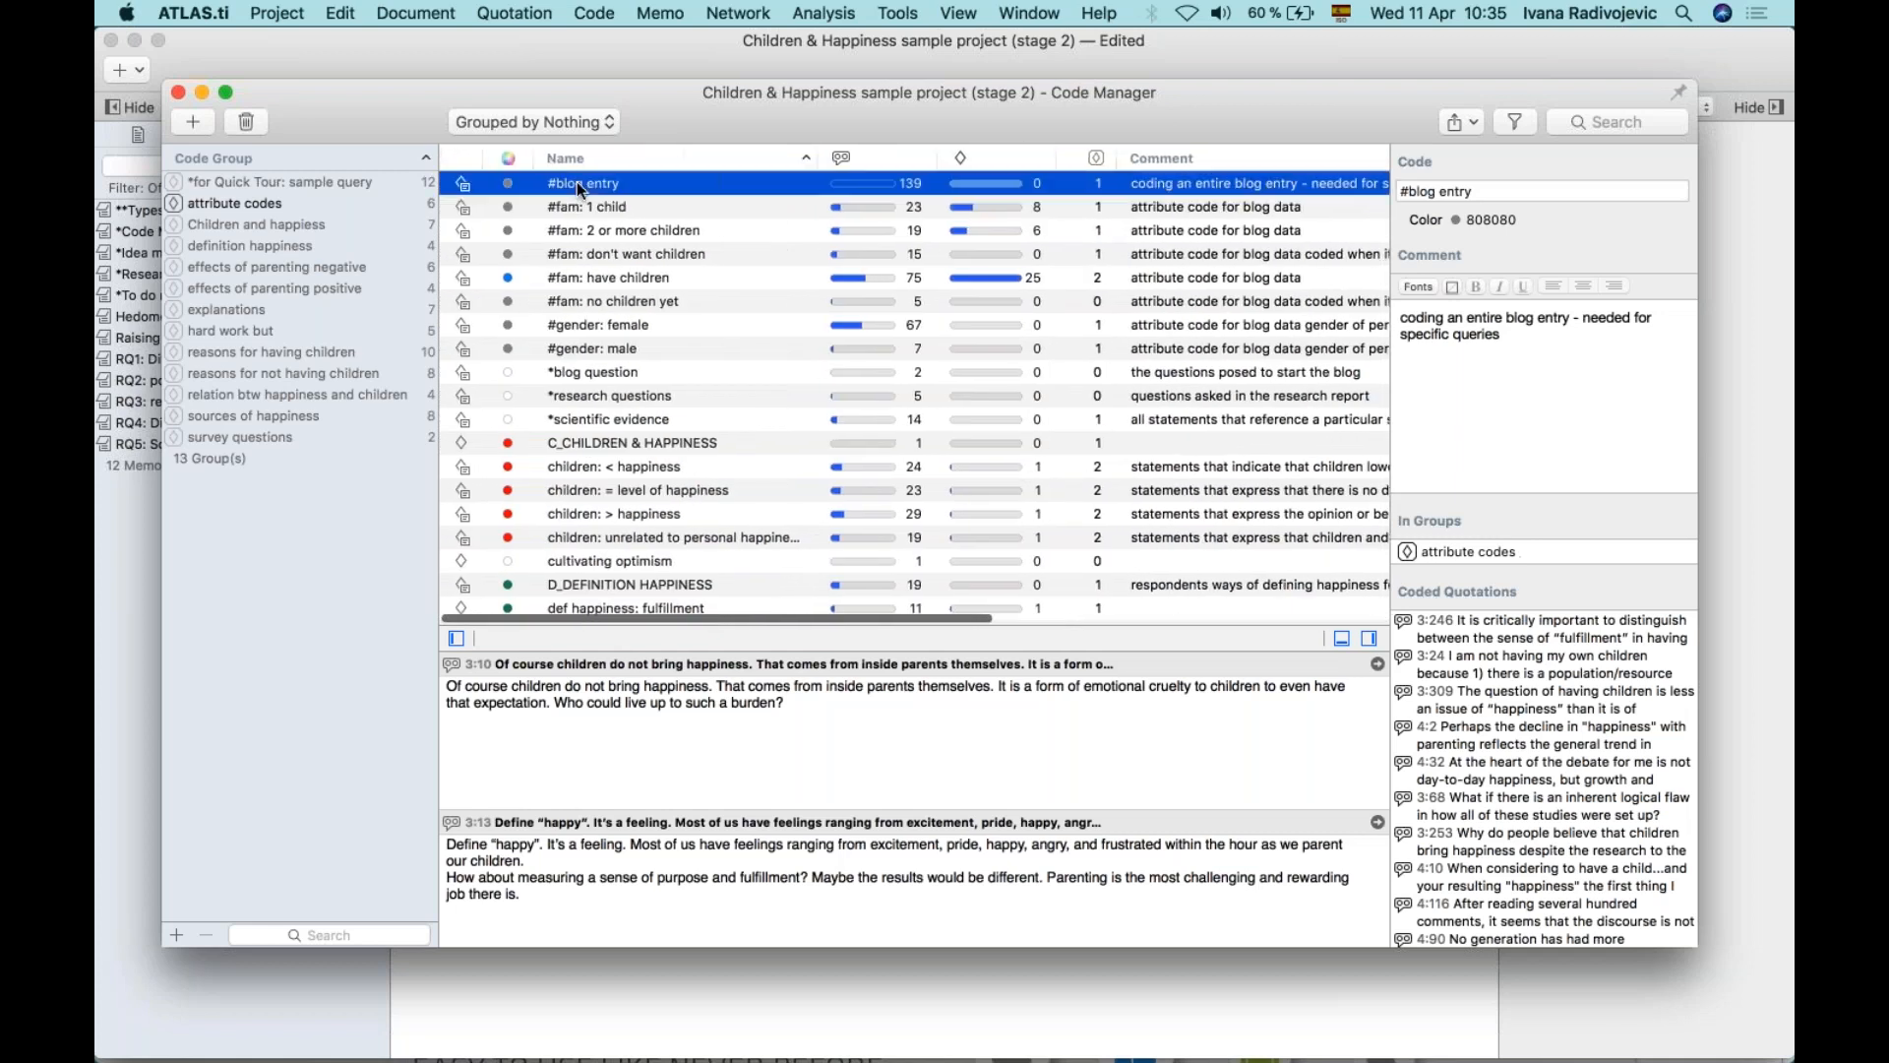
click(489, 185)
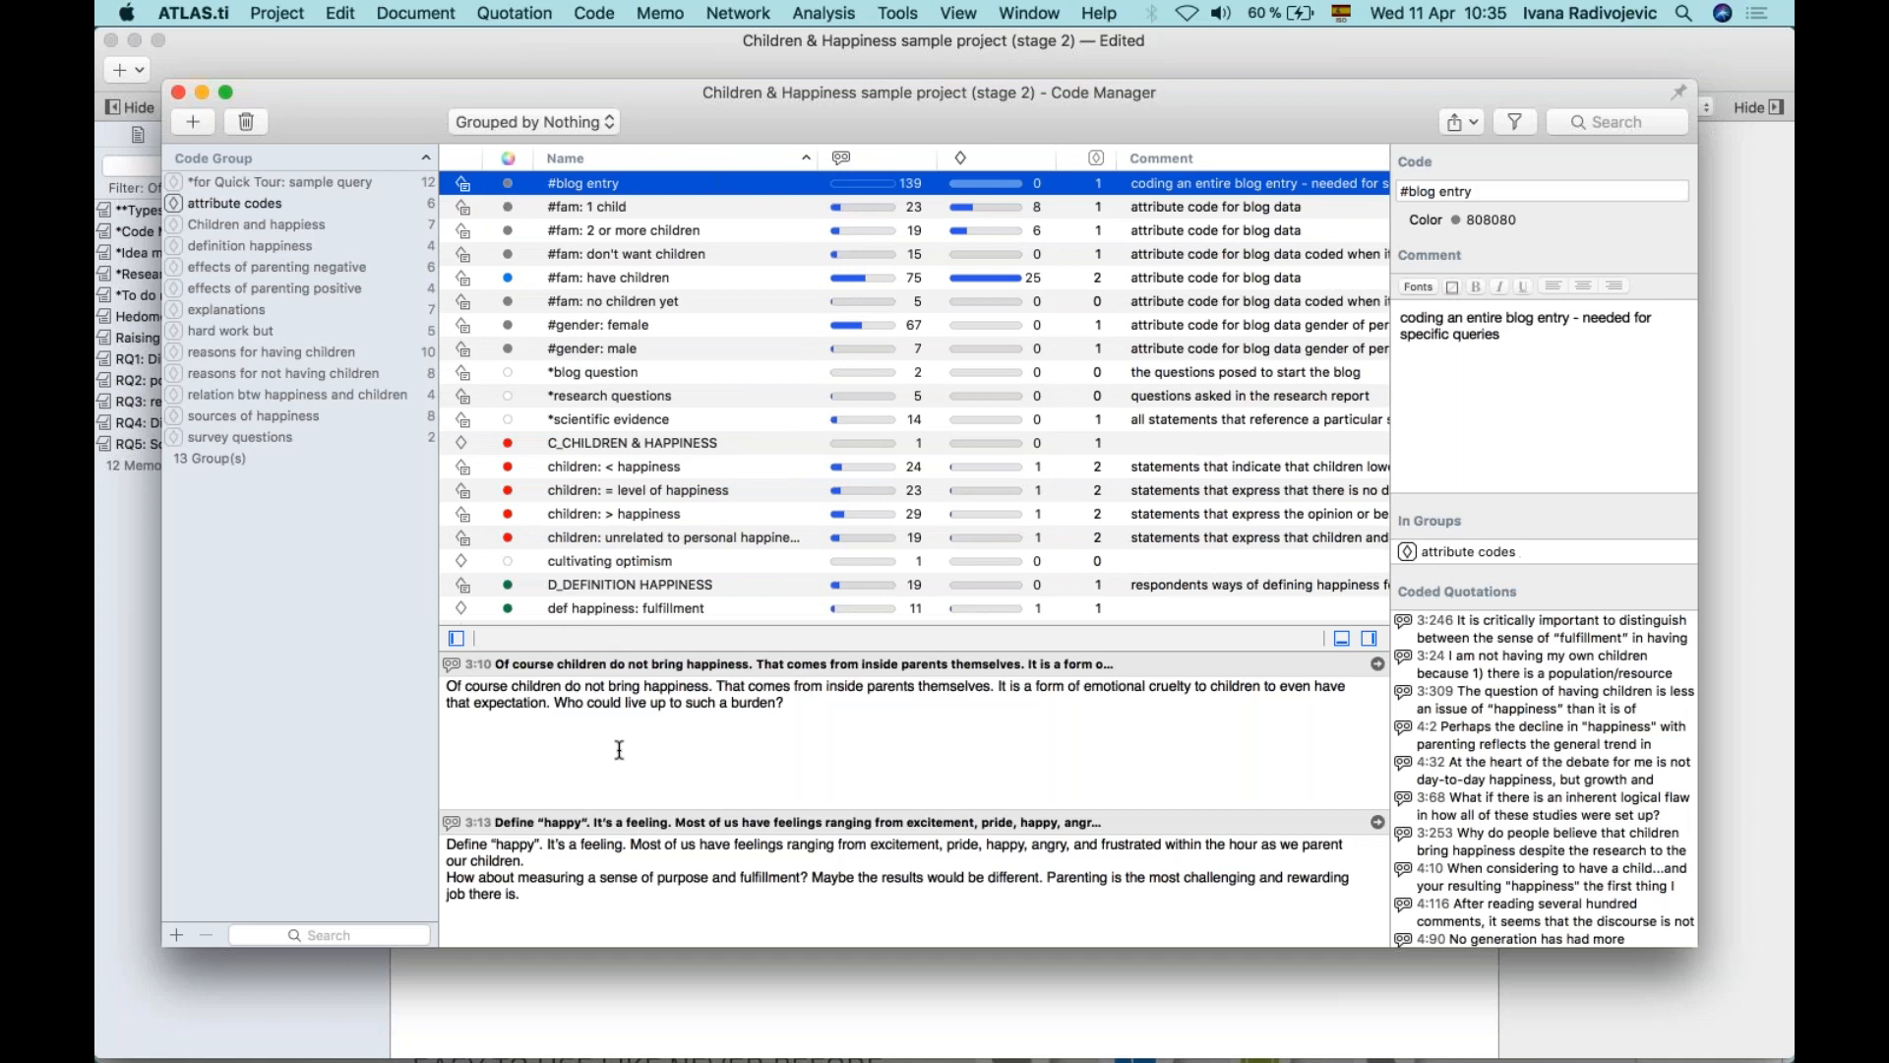
scroll(619, 749, down, 10)
scroll(915, 802, down, 15)
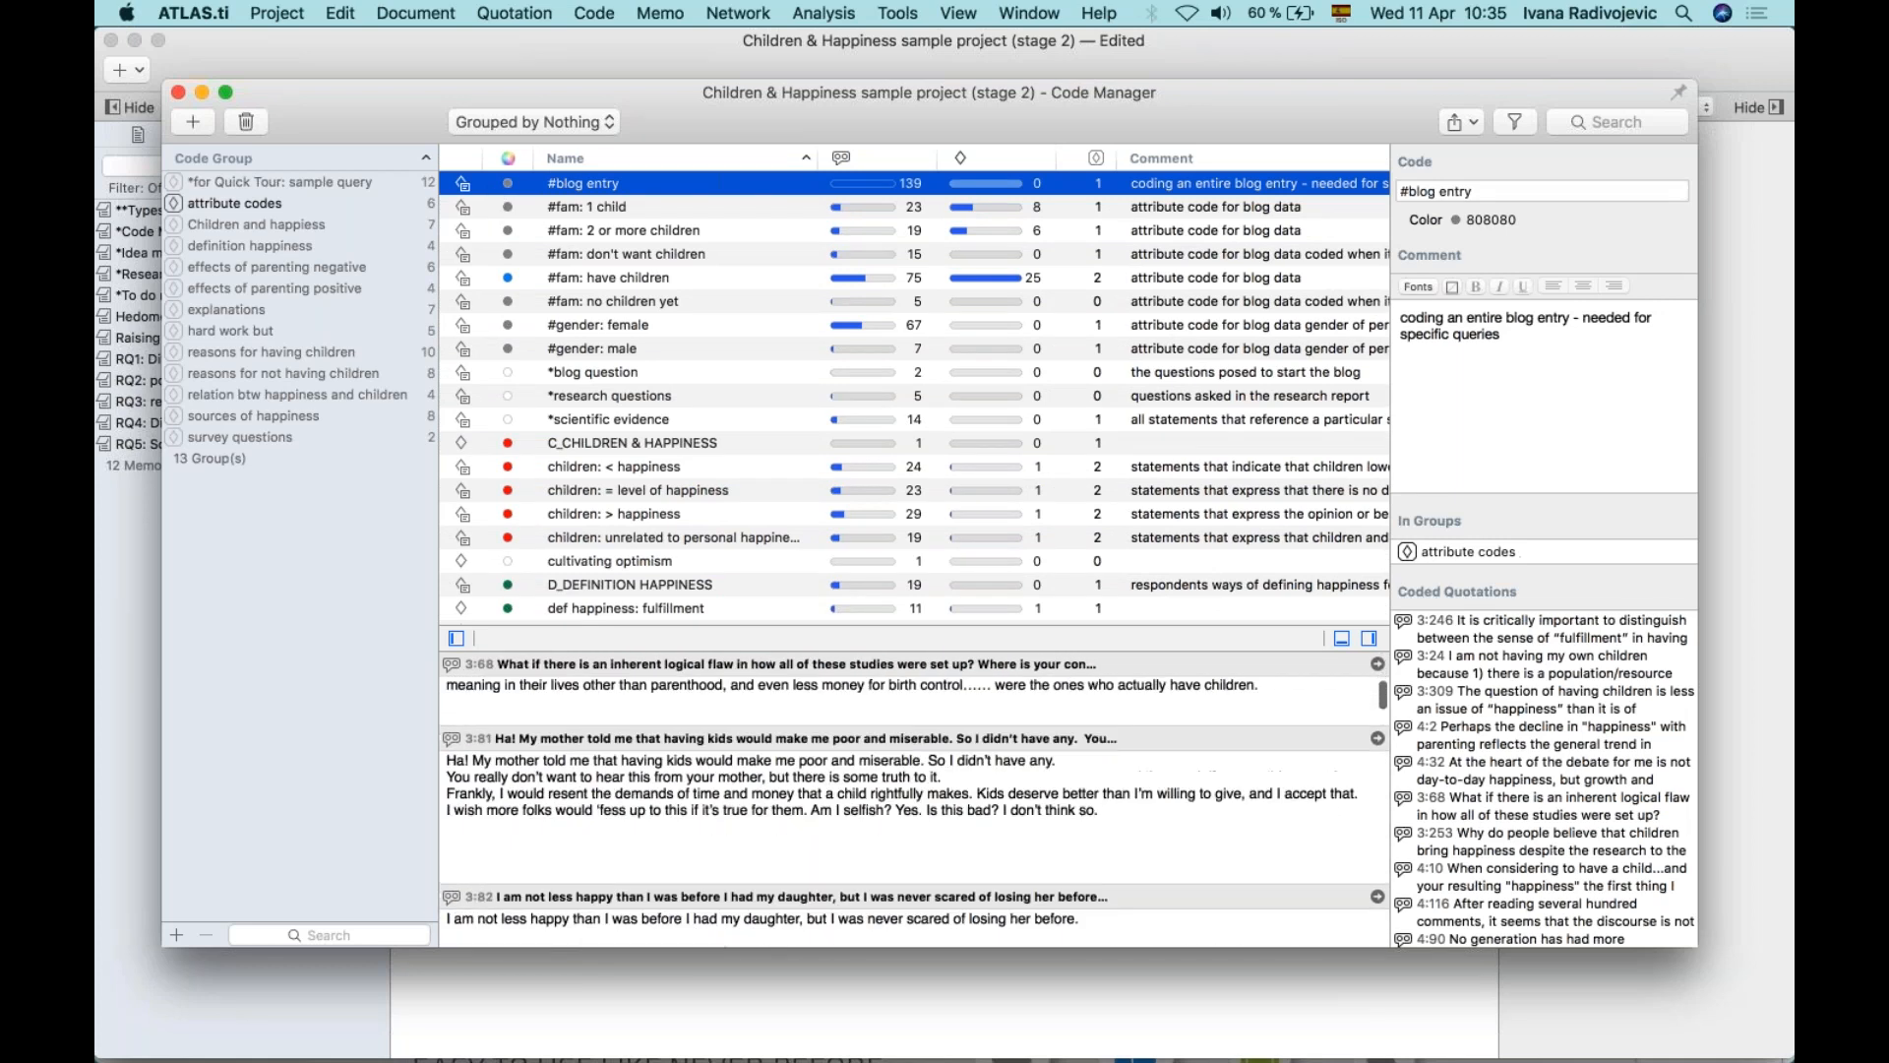
scroll(915, 799, down, 10)
scroll(915, 799, up, 20)
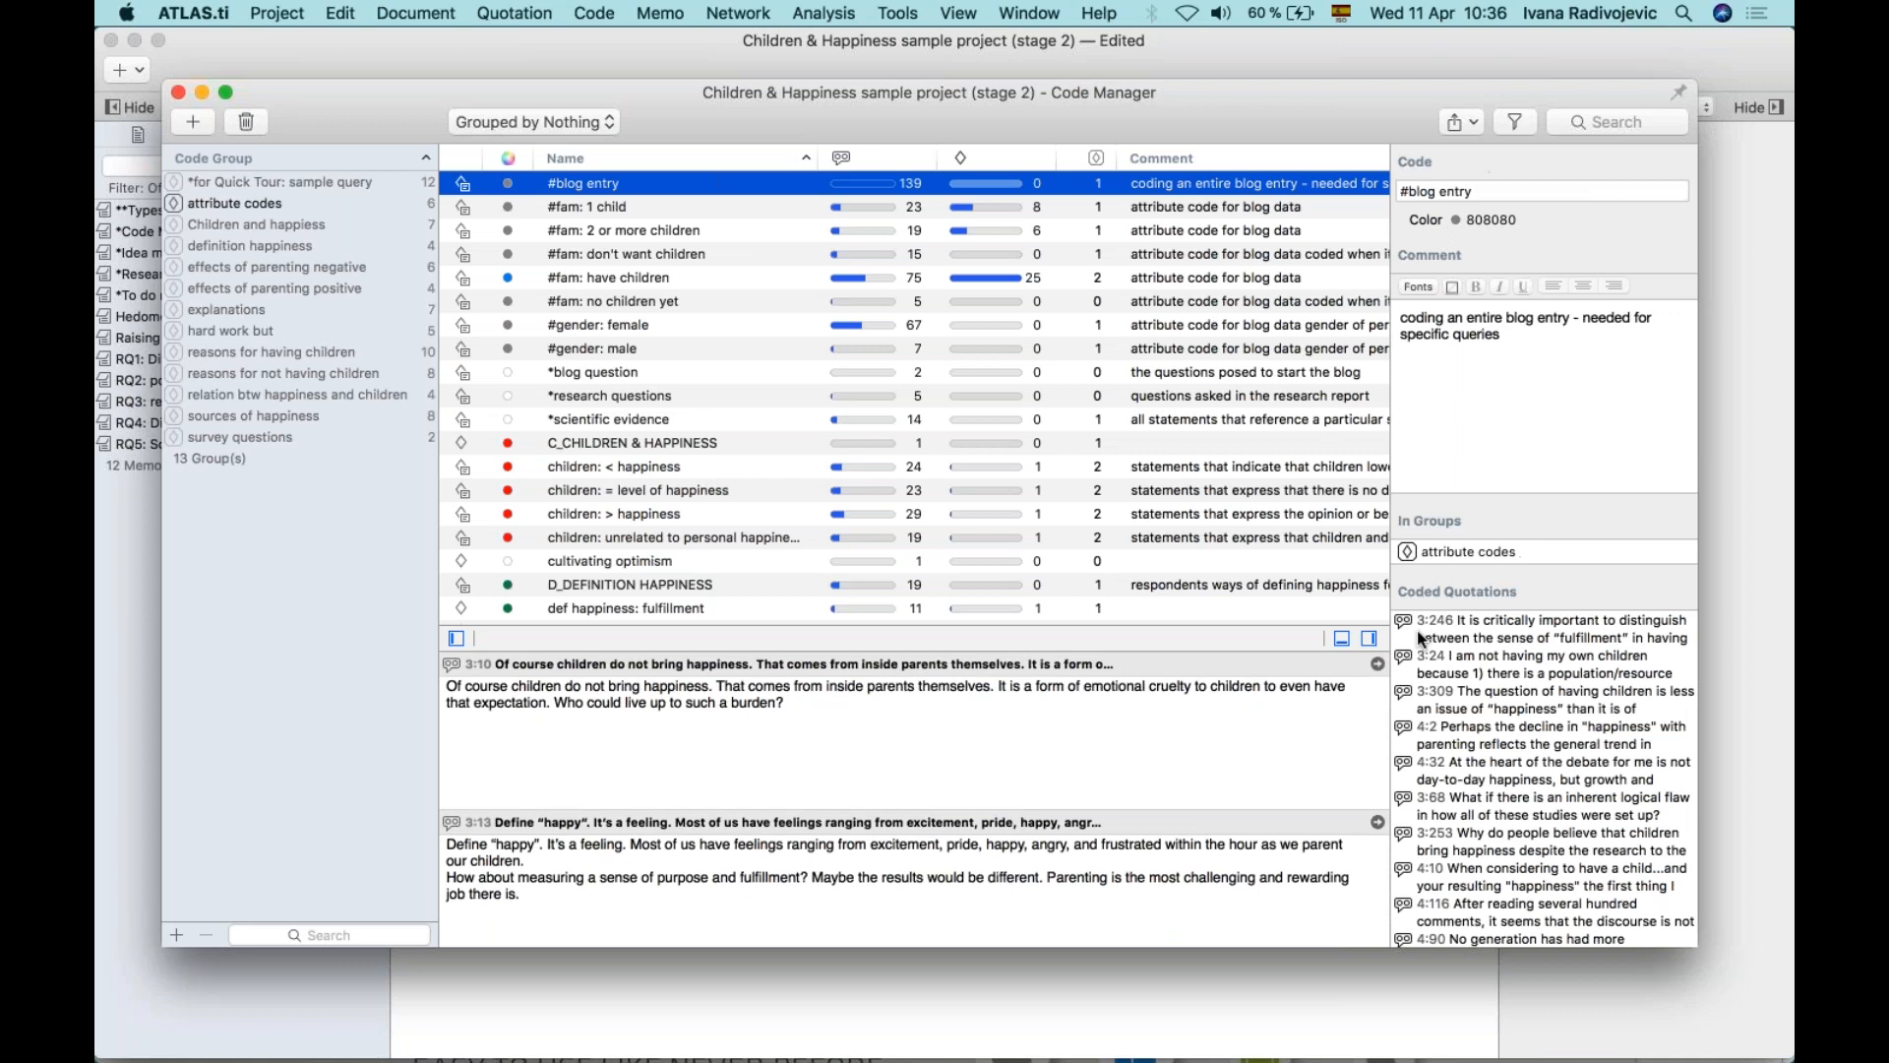
scroll(1586, 846, down, 8)
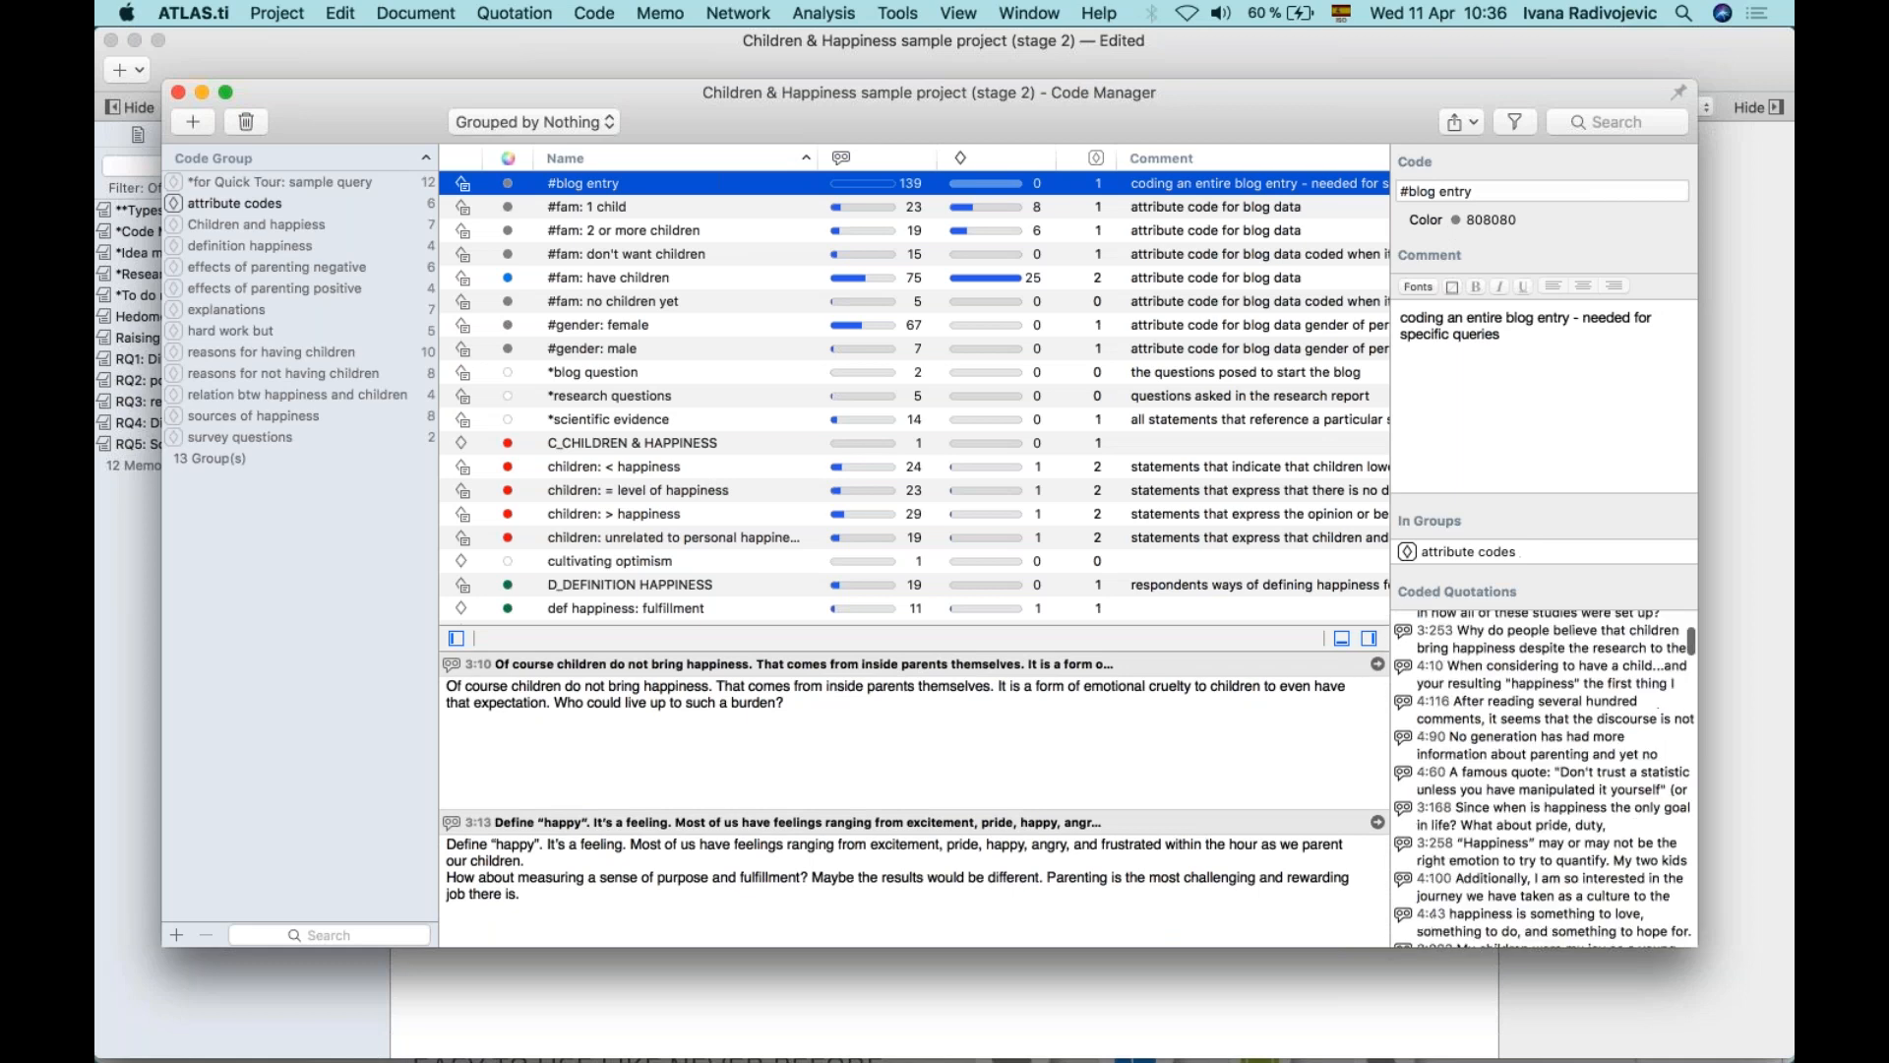
scroll(1489, 644, up, 10)
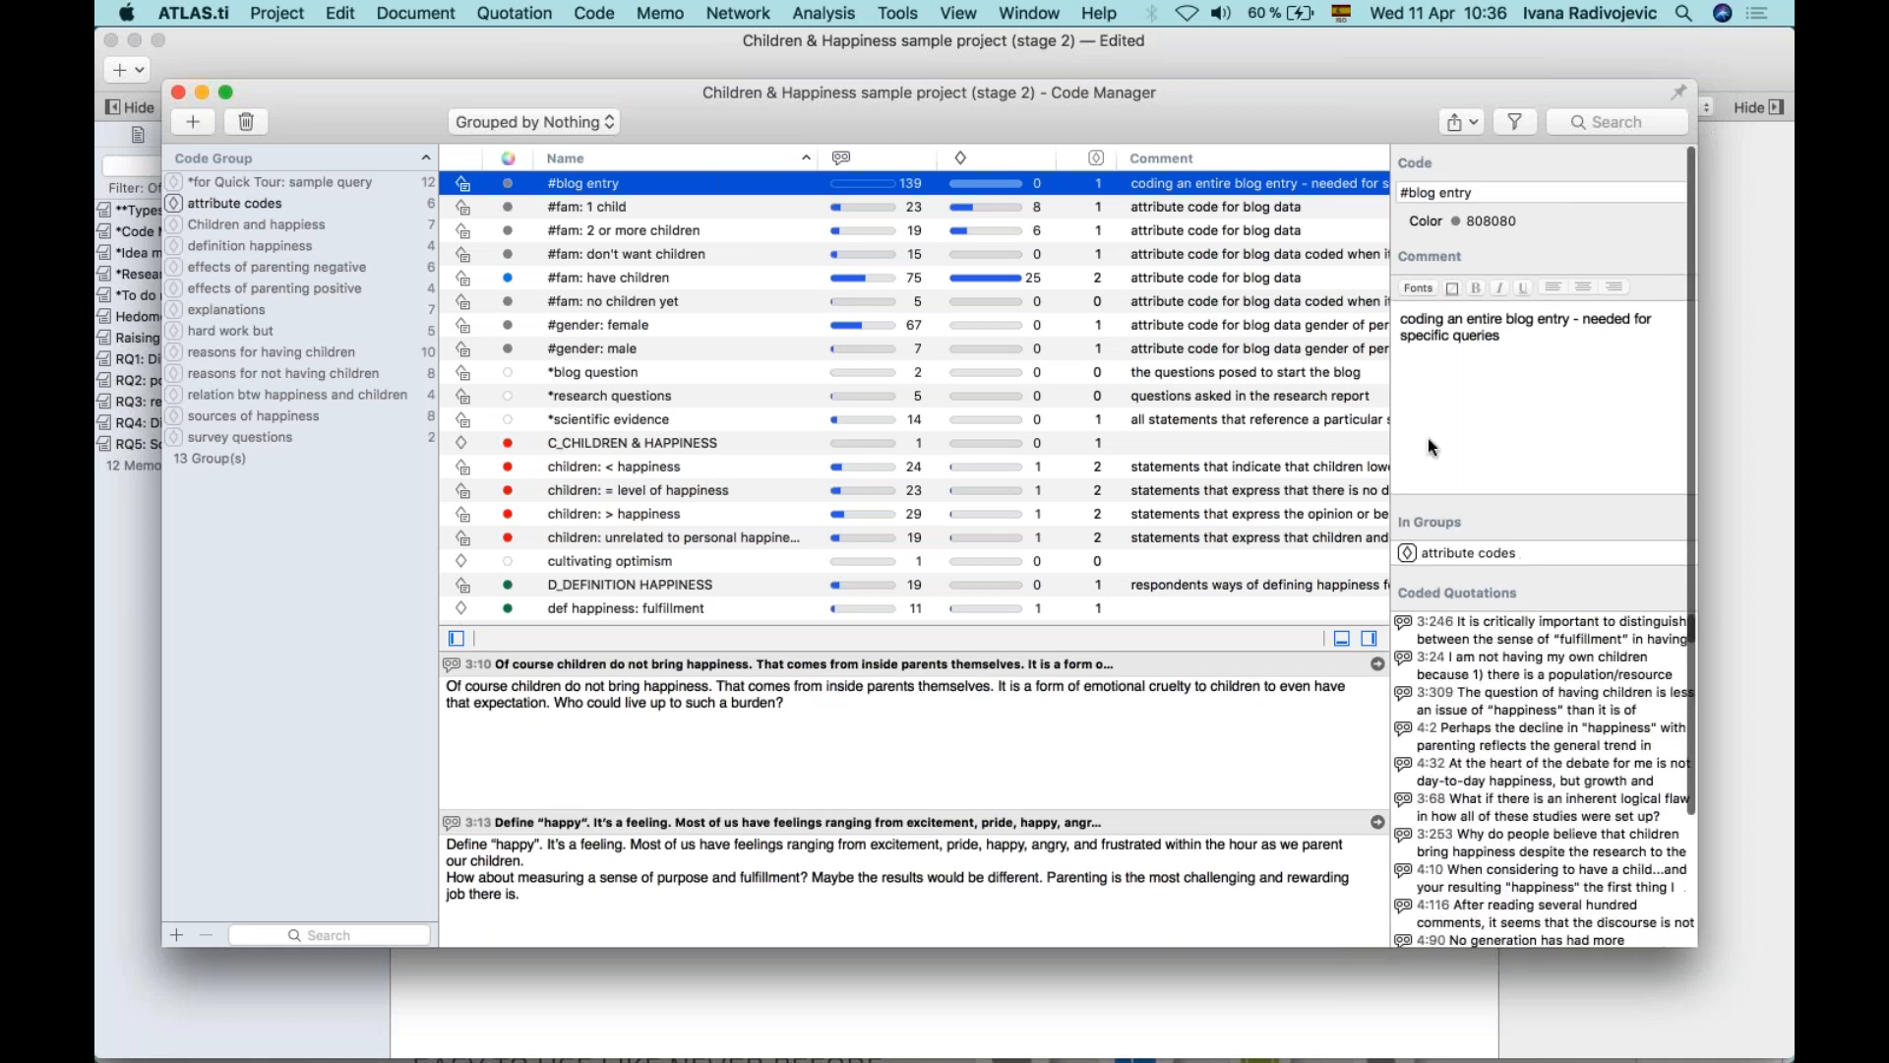
Check the editable name and comment of the #blog entry code in the inspector.
click(1485, 192)
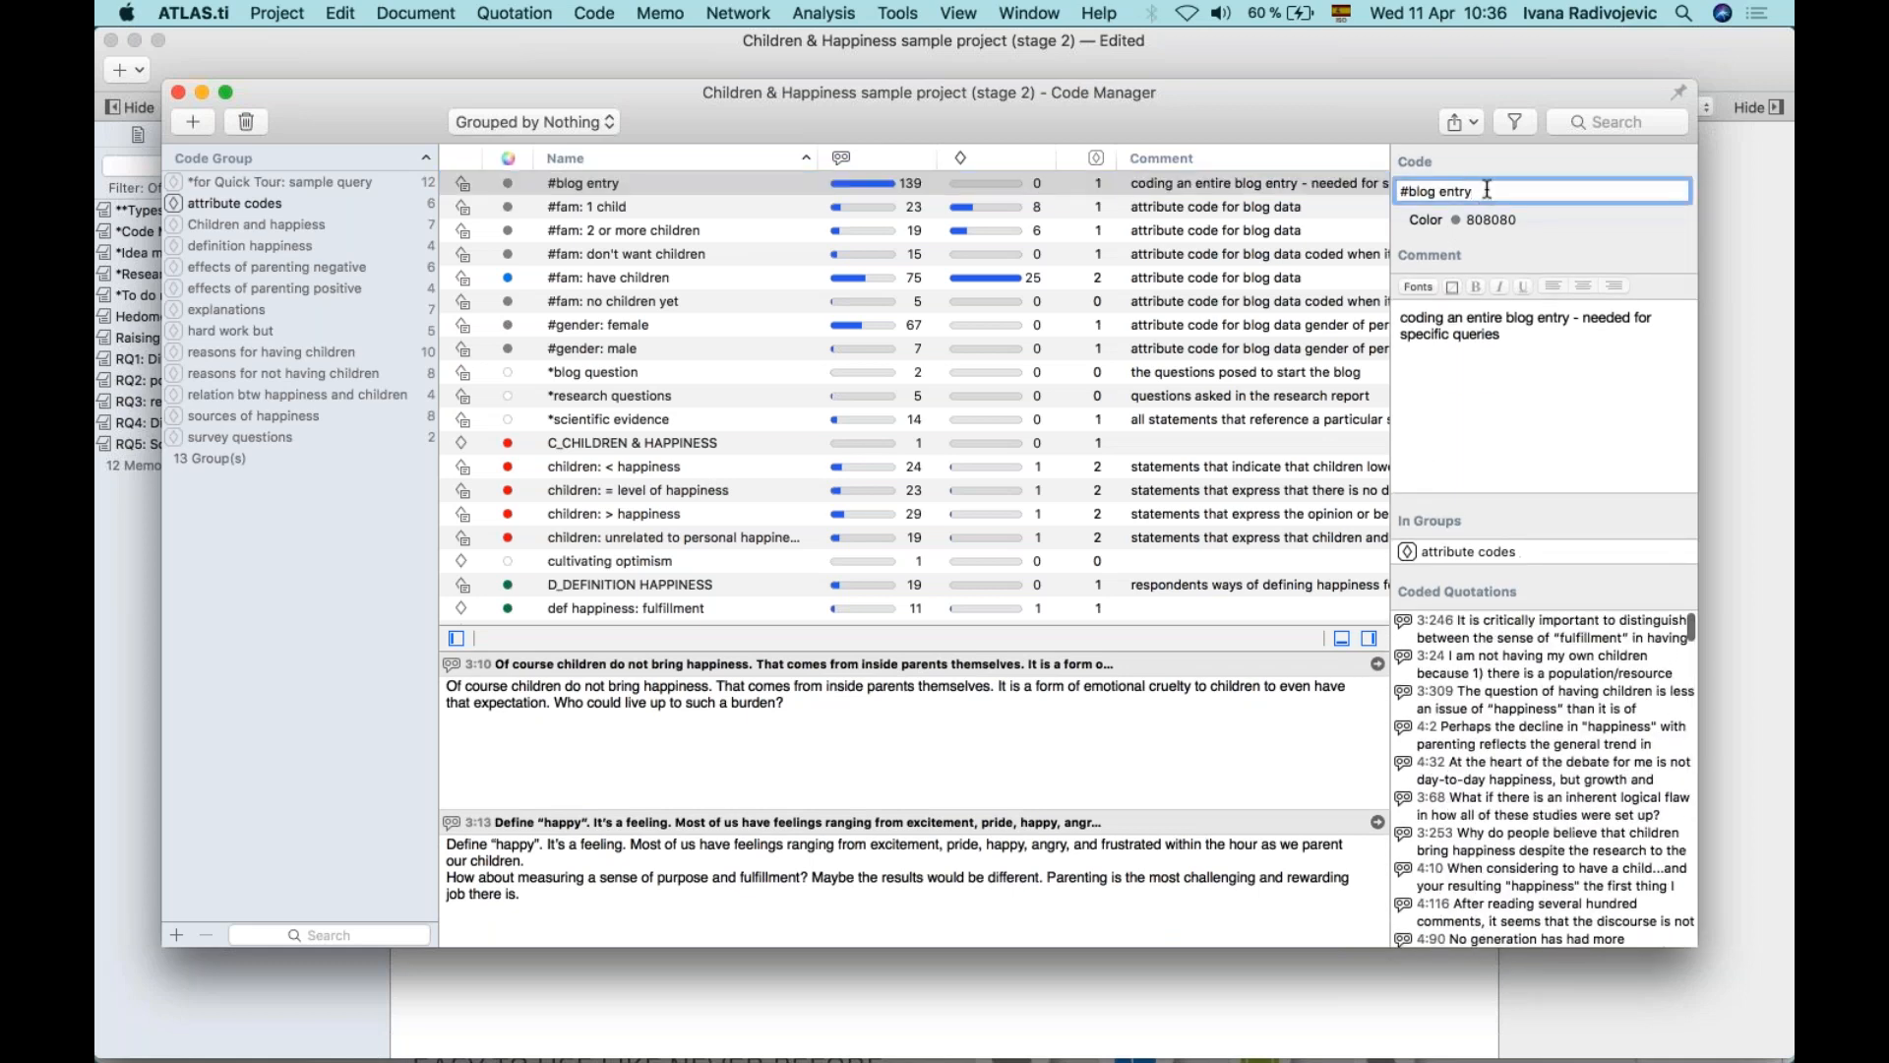
click(1517, 354)
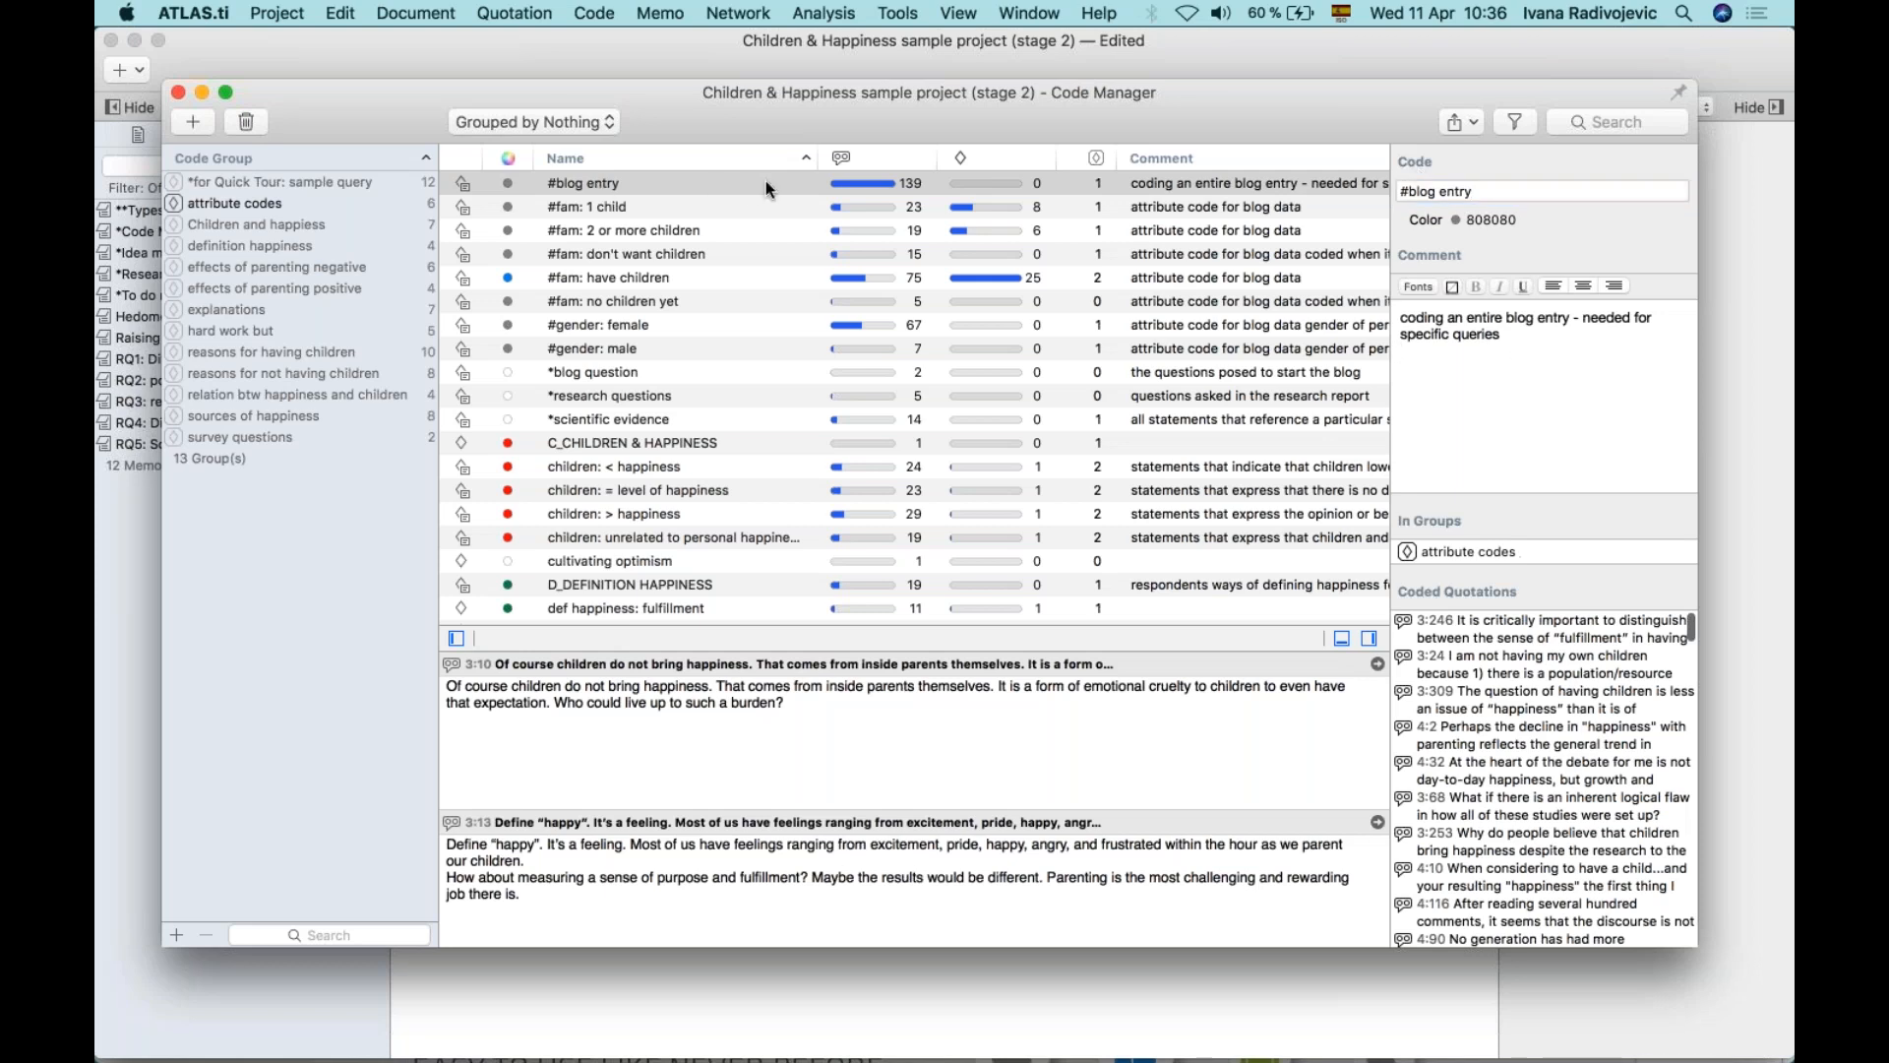
scroll(640, 309, down, 1)
scroll(640, 313, up, 1)
Filter the code list by the groups Children and happiess and definition happiness, and clear the filter.
click(252, 225)
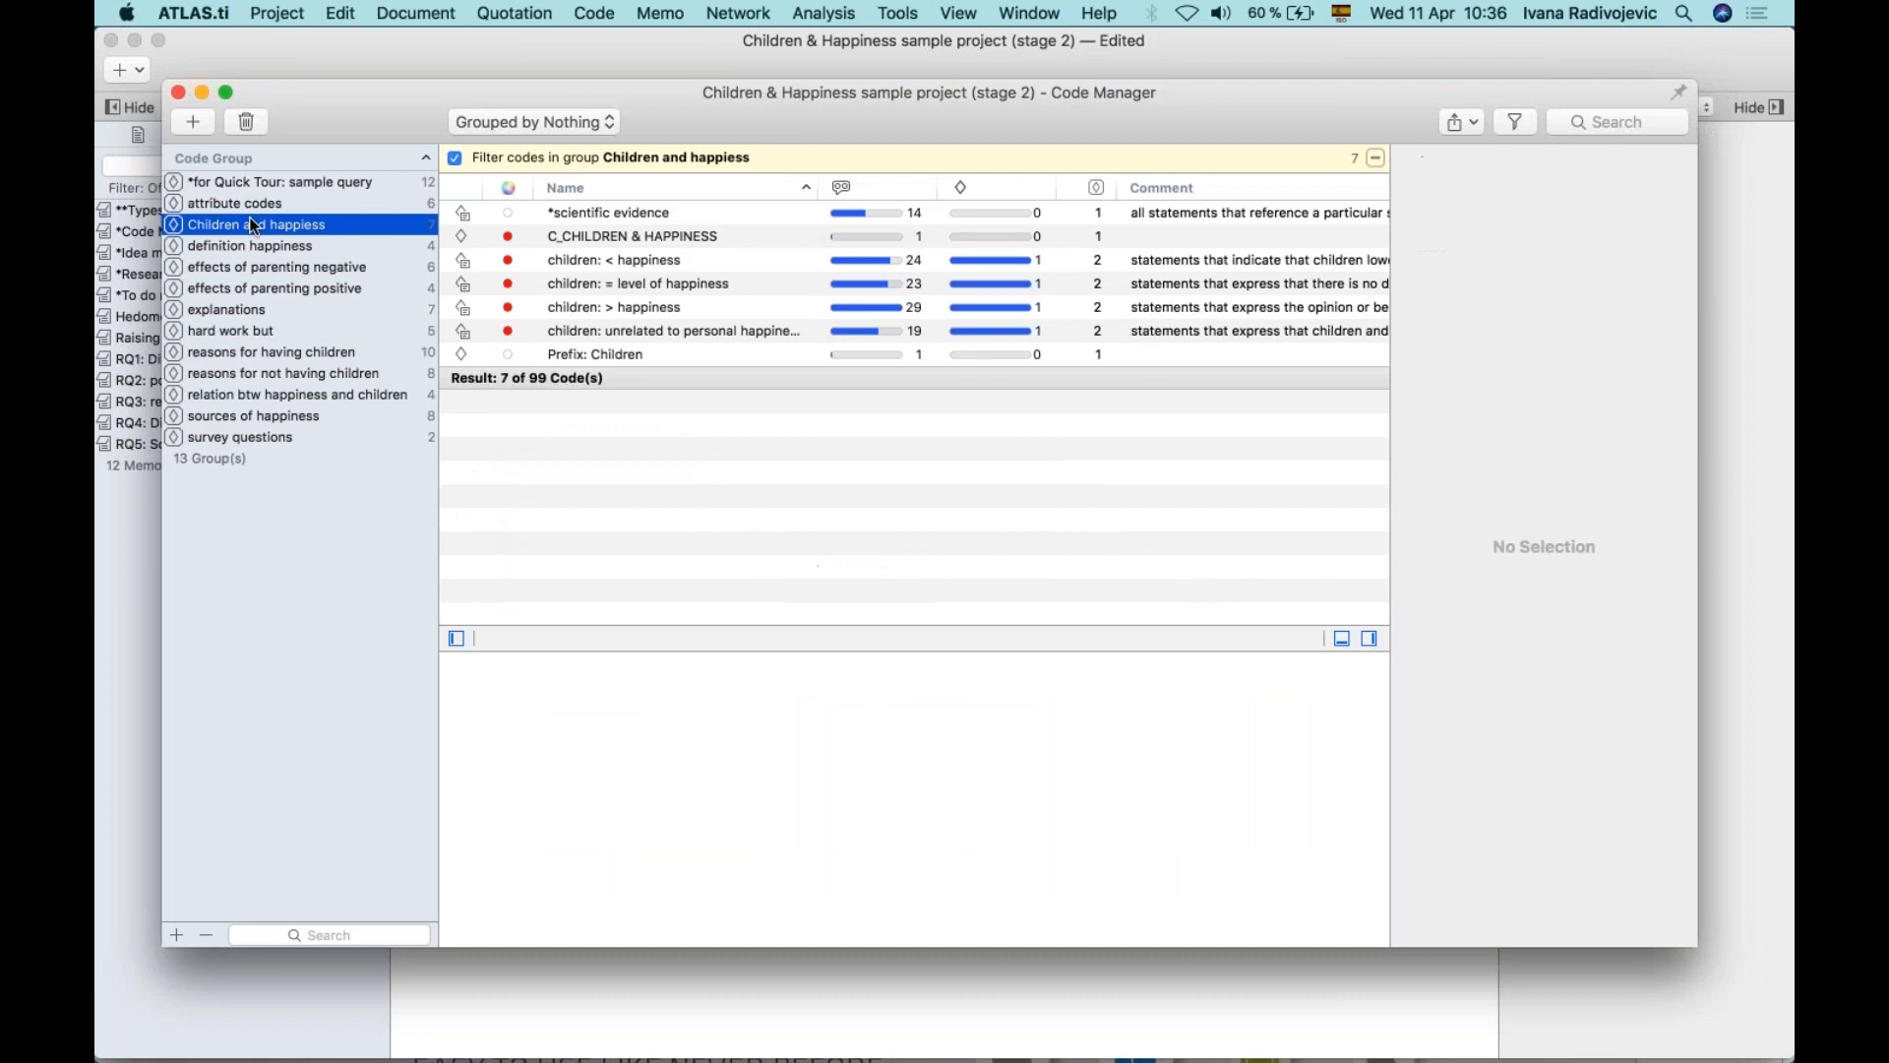
click(253, 245)
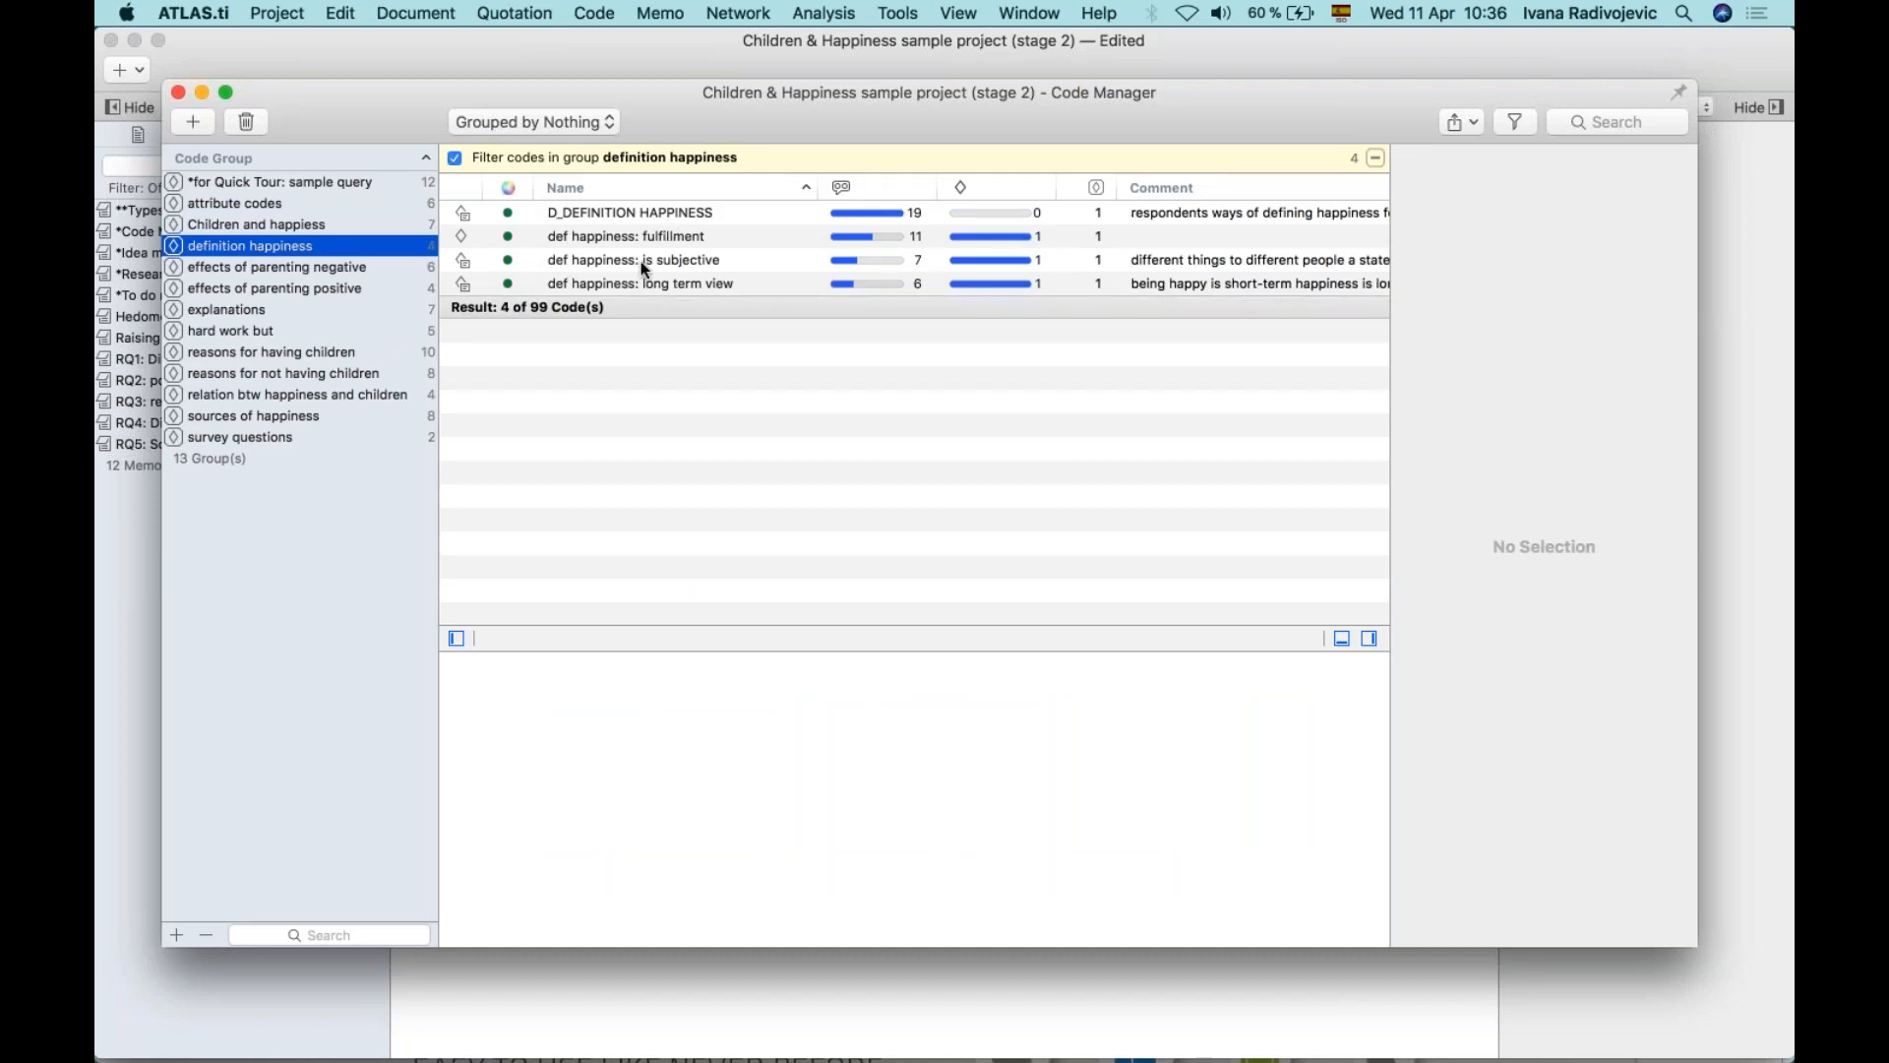
click(276, 557)
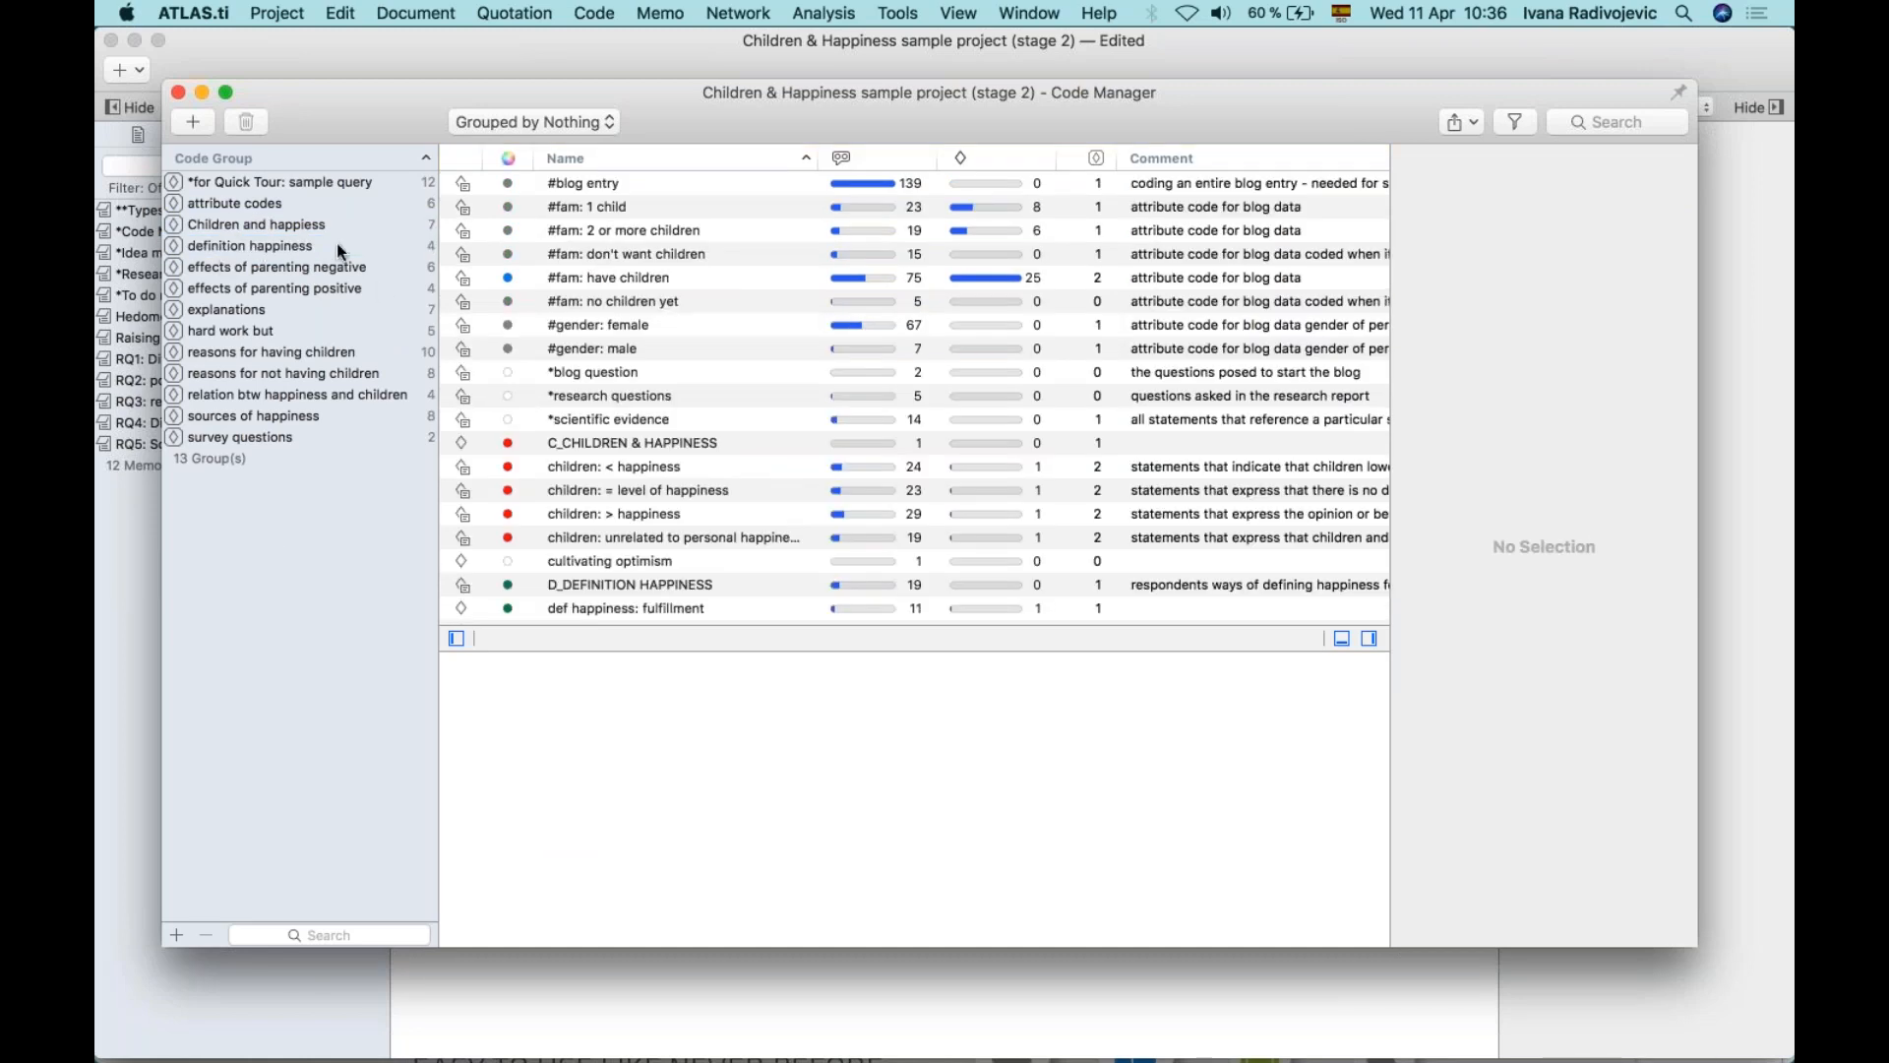
Select the codes from #blog entry through *scientific evidence and create a code group named Inductive codes from them.
scroll(571, 520, down, 3)
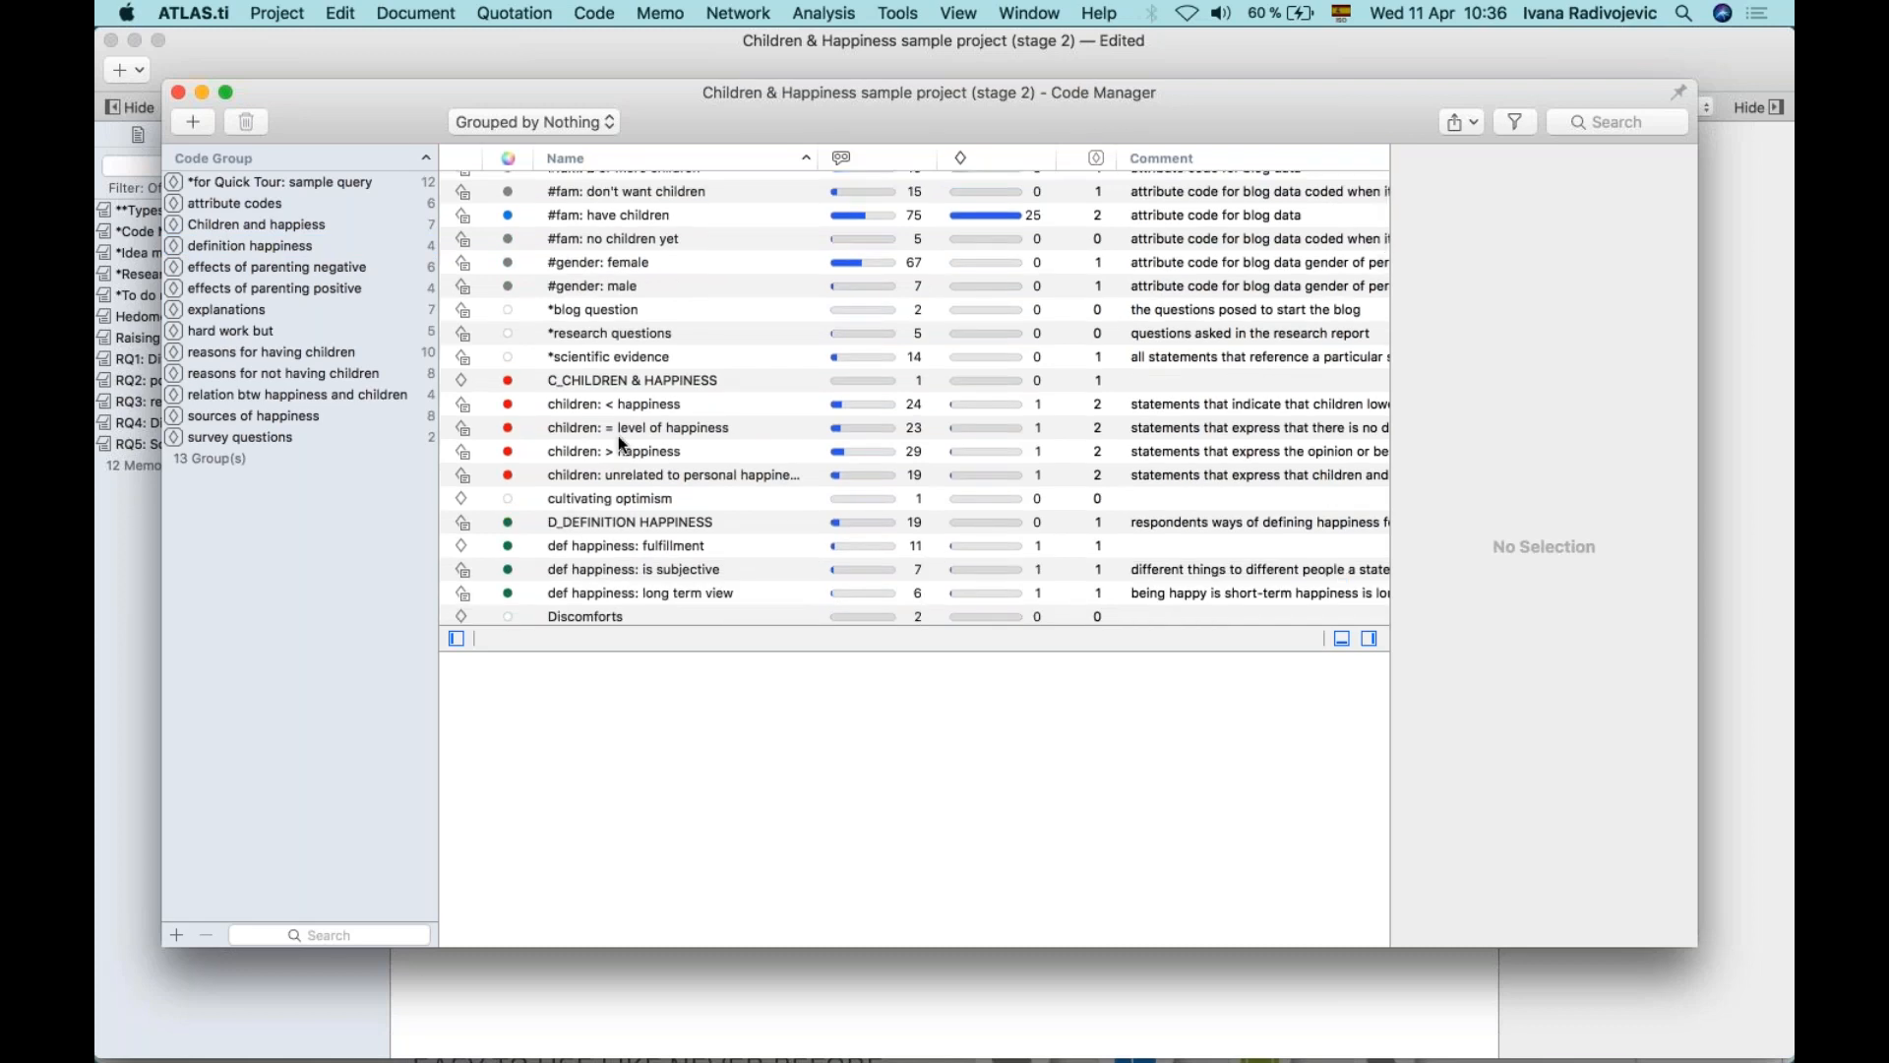
scroll(618, 435, up, 3)
click(591, 421)
shift+click(579, 182)
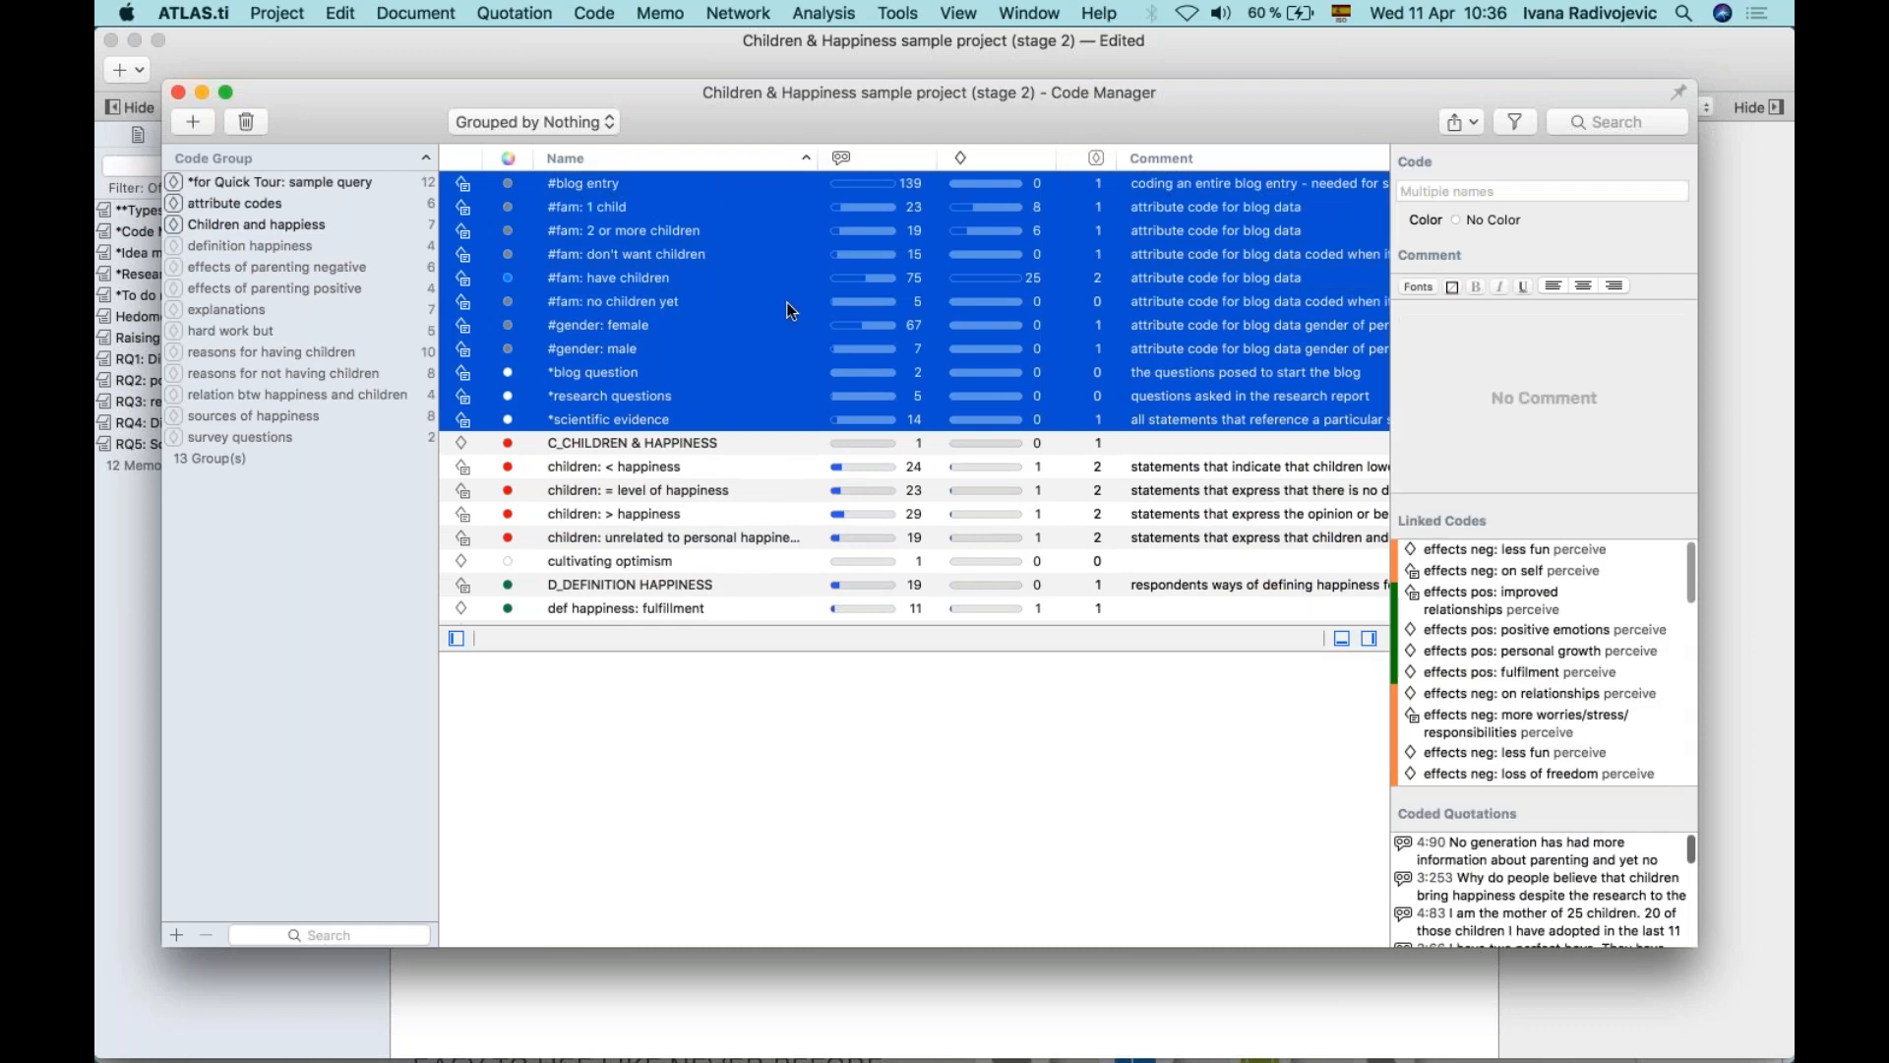
drag(234, 640, 263, 563)
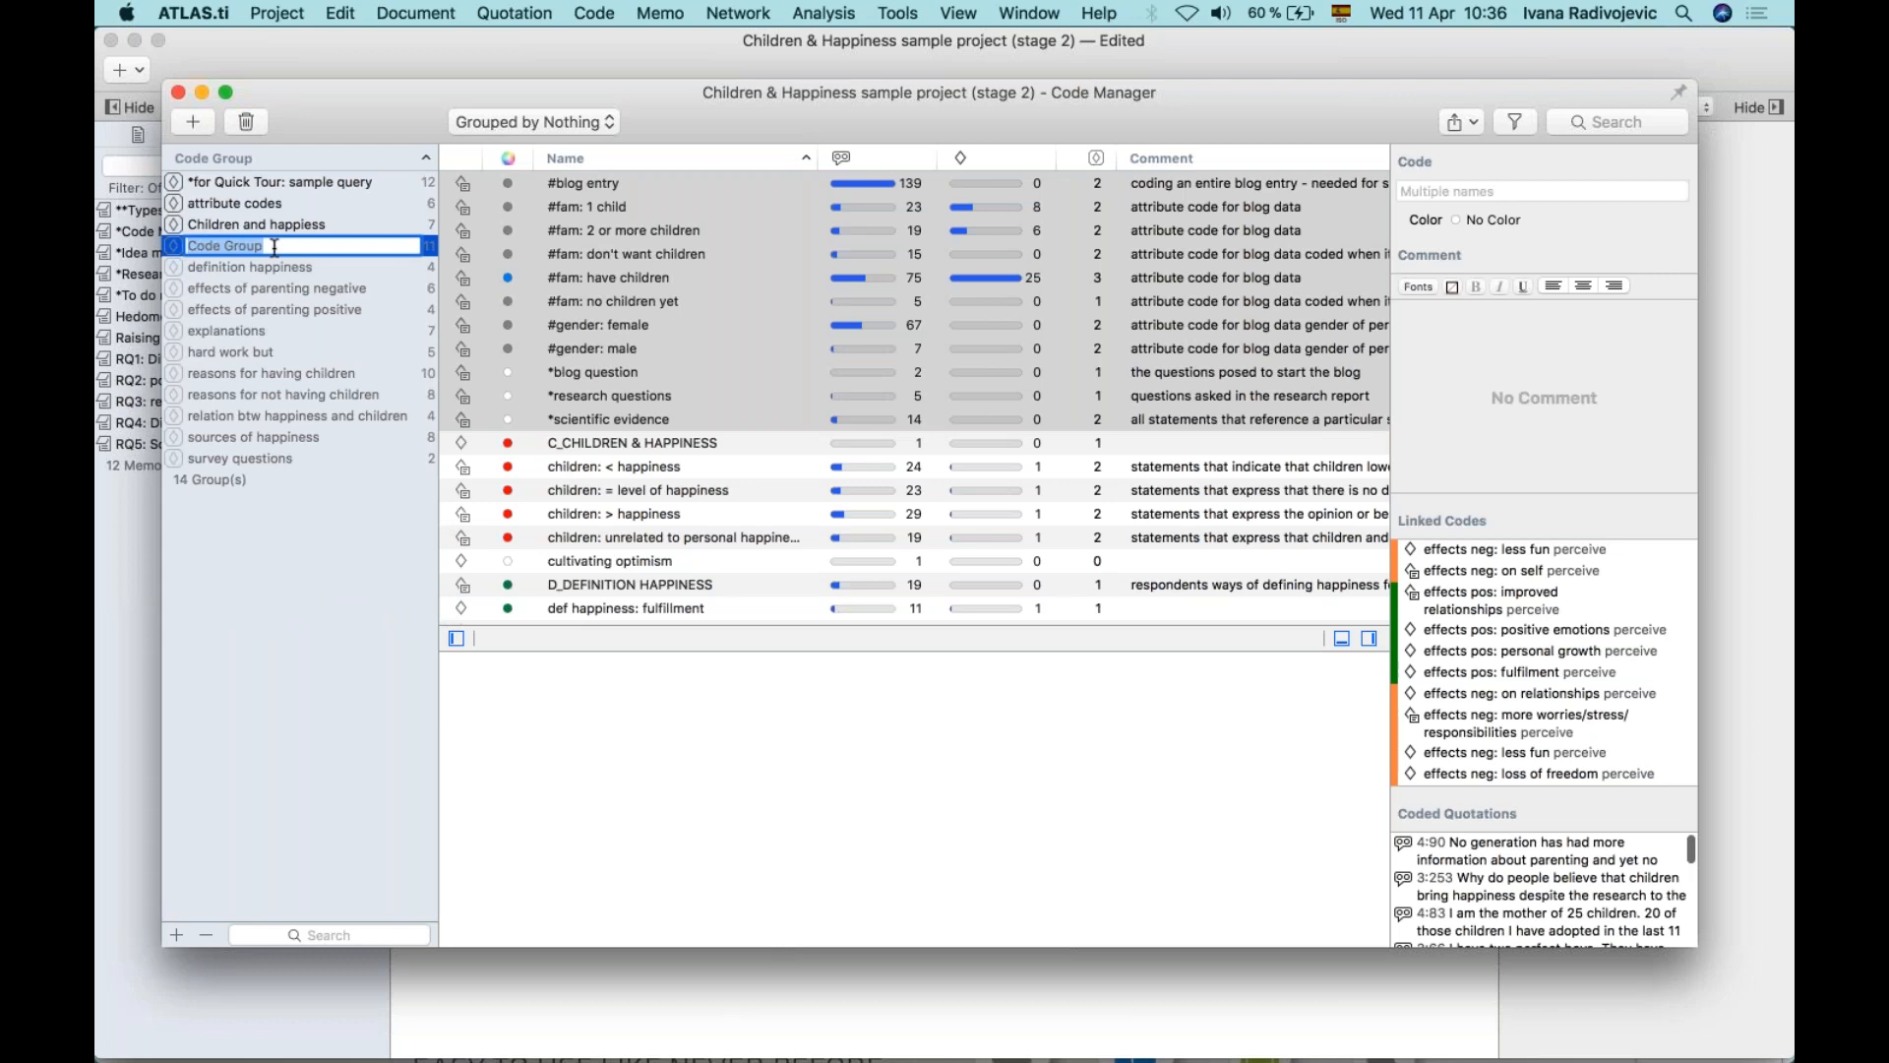
text(Inductive codes)
key(Return)
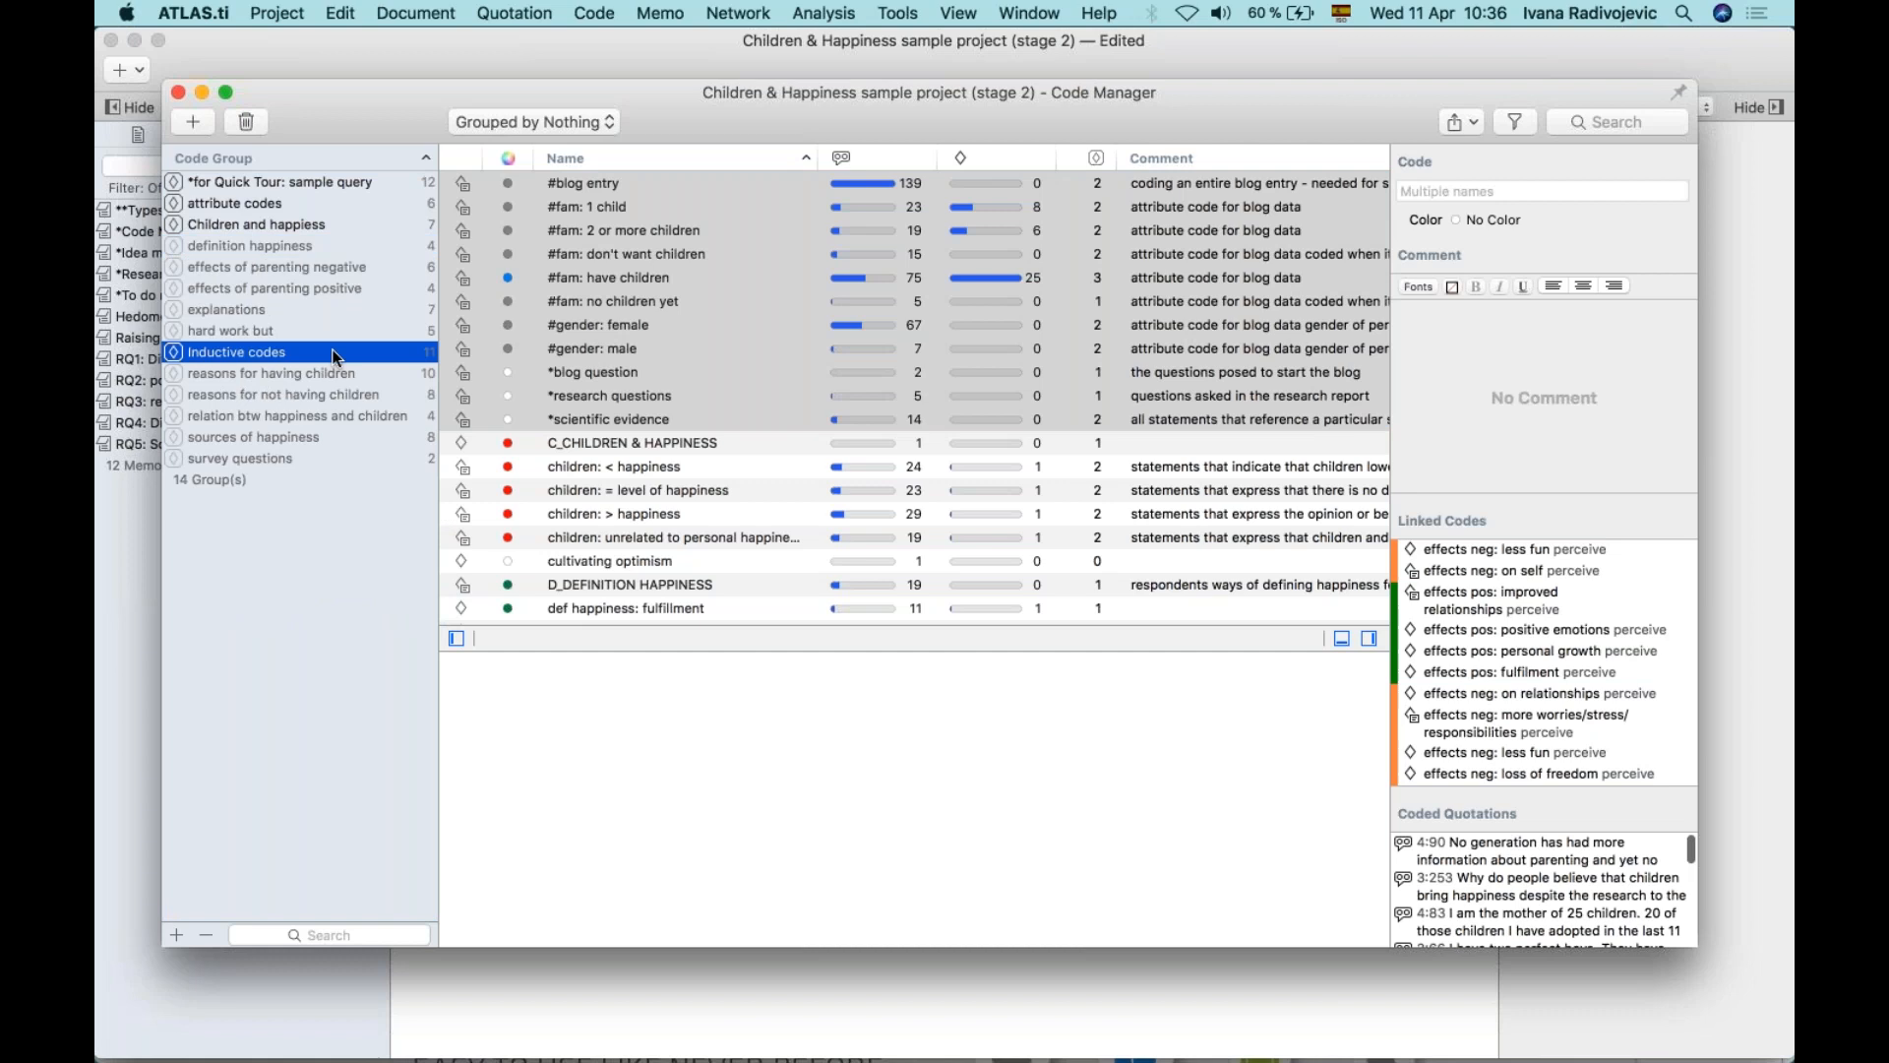
Add the codes children: < happiness and children: > happiness to the Inductive codes group.
click(602, 394)
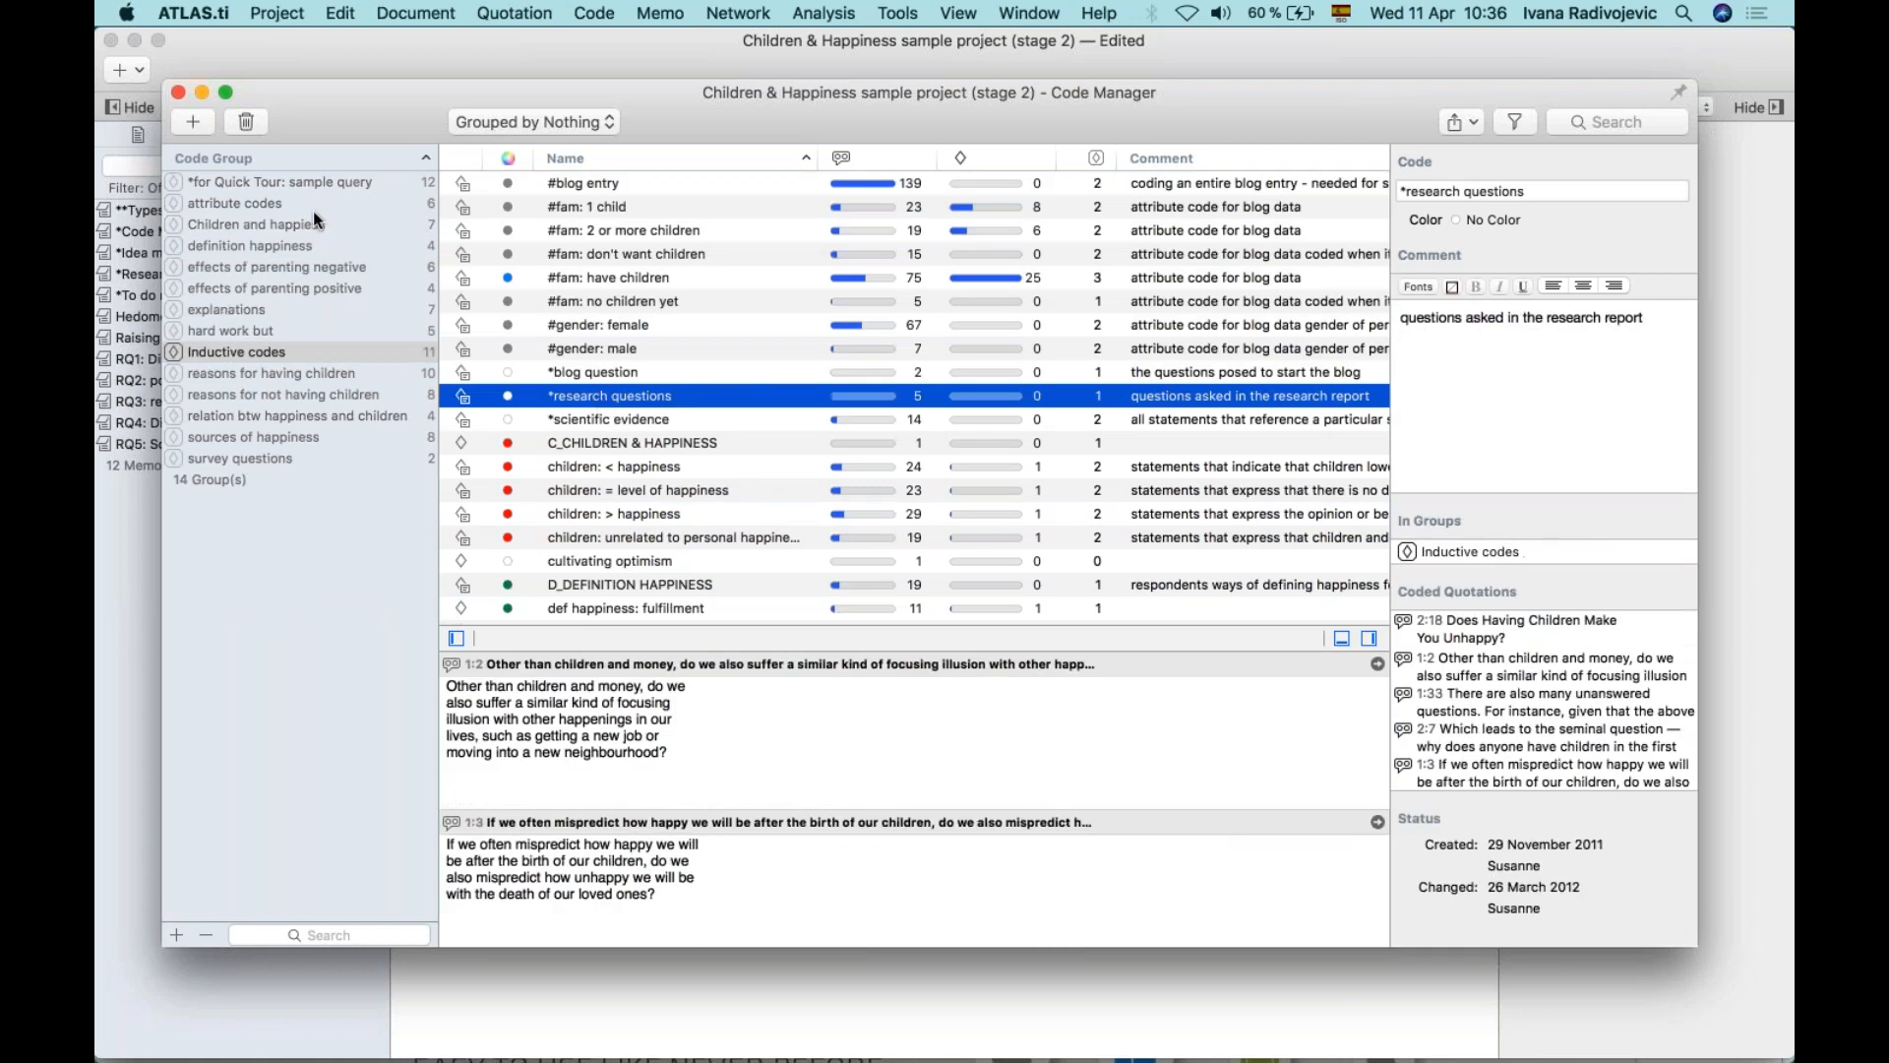
drag(638, 467, 259, 357)
drag(595, 423, 271, 354)
click(335, 593)
Check the group memberships of the code children: > happiness and browse further down the code list.
click(679, 513)
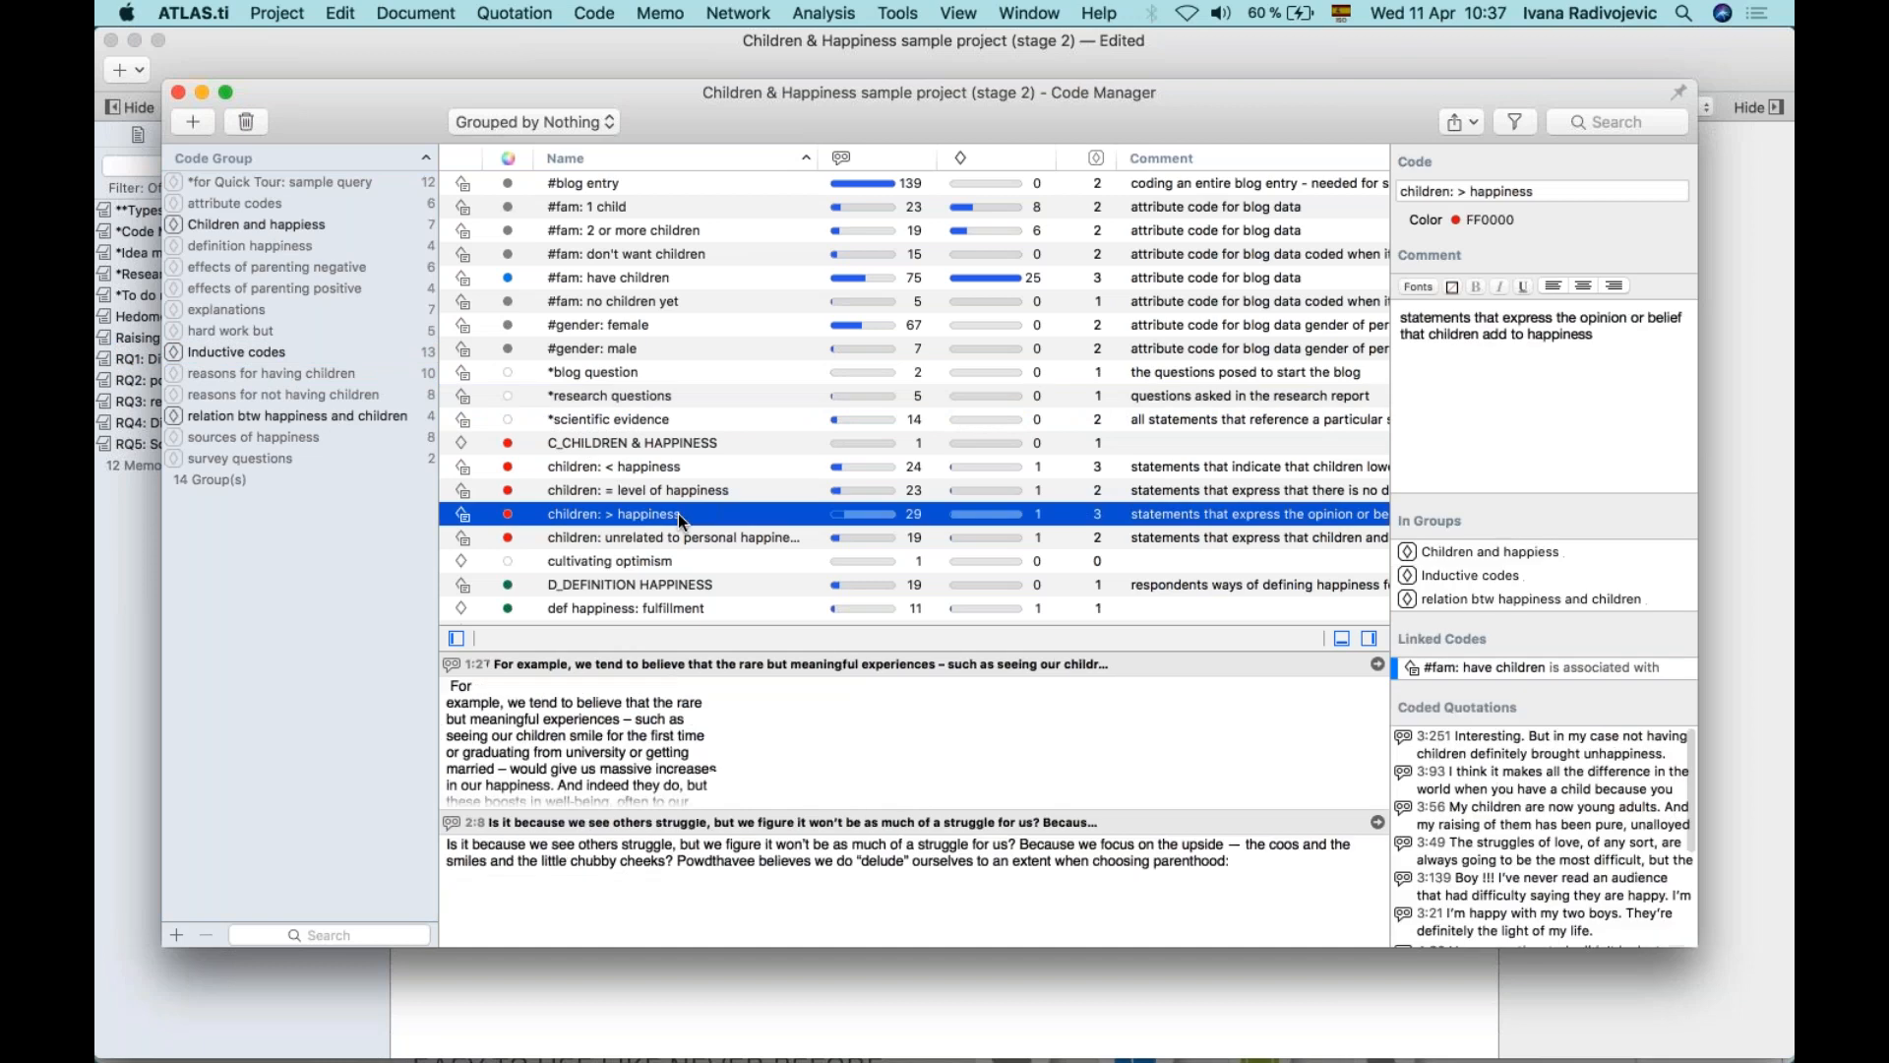
scroll(679, 514, down, 2)
scroll(677, 512, down, 5)
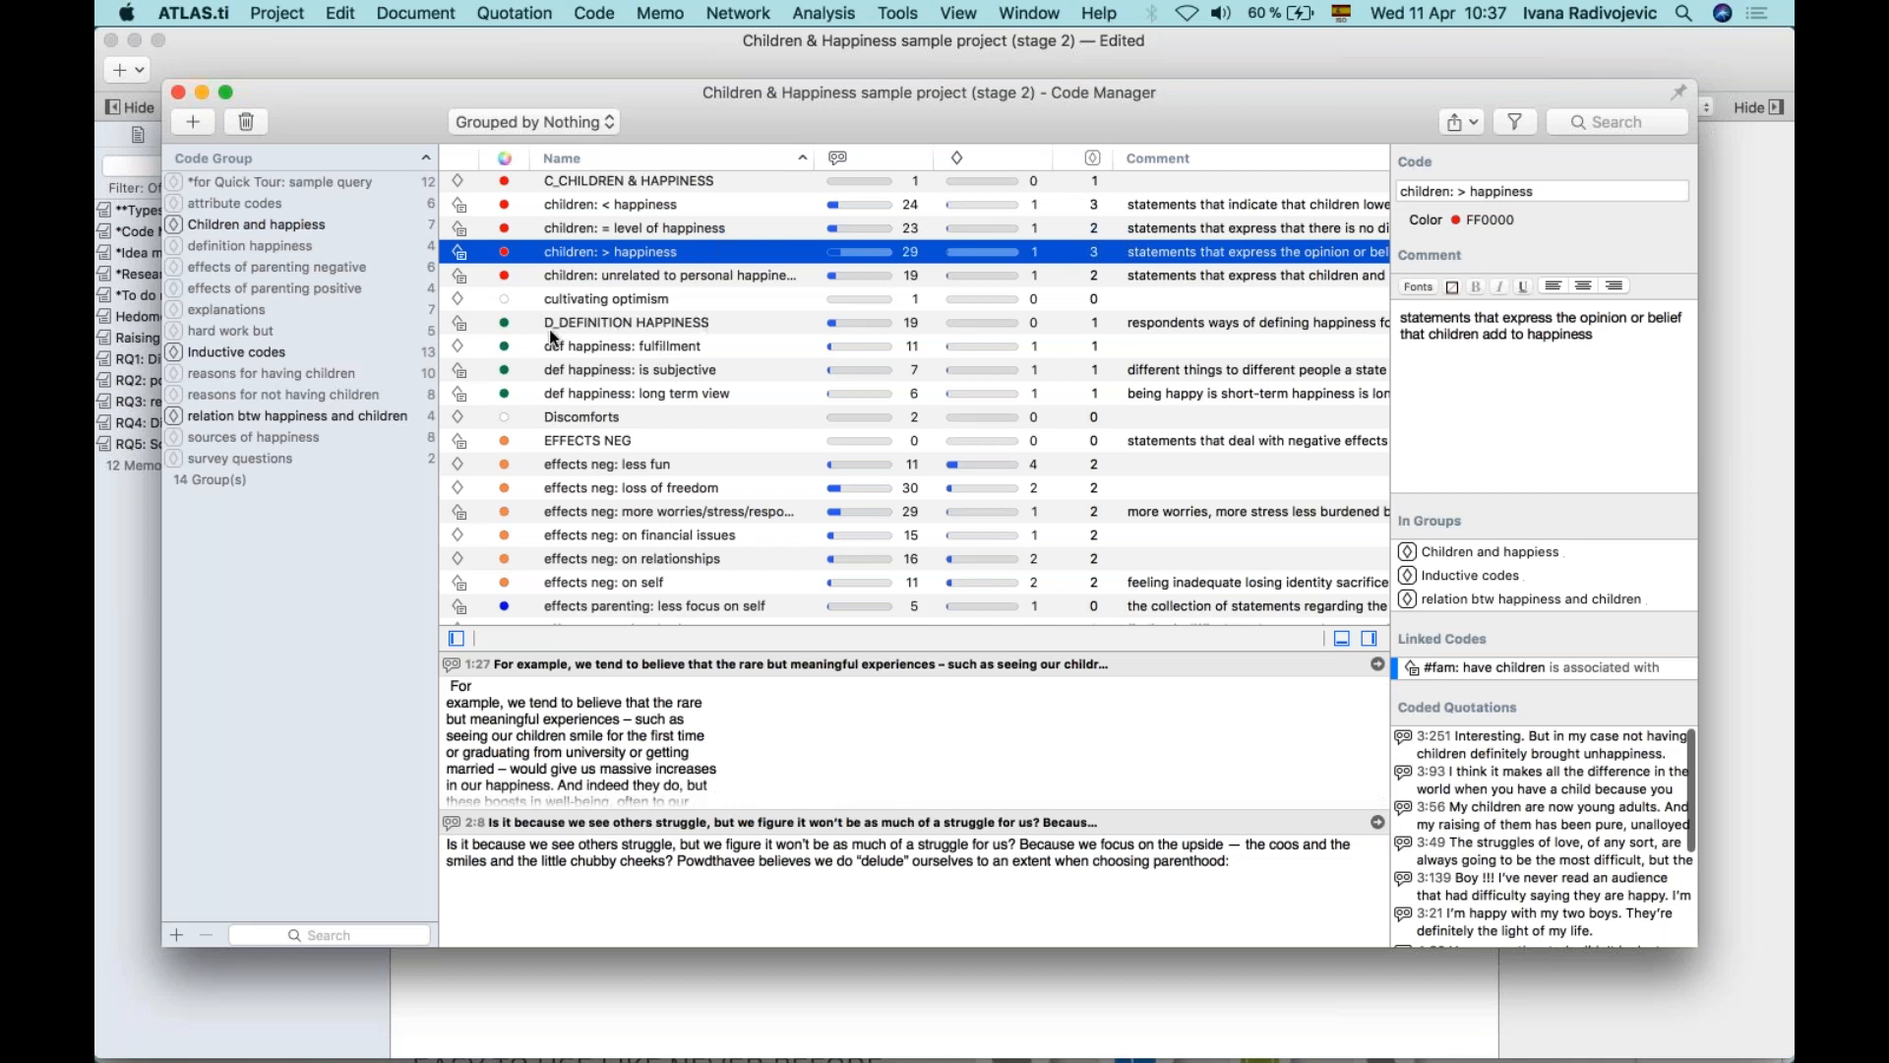
Review the comments and group memberships of D_DEFINITION HAPPINESS and the def happiness codes for fulfillment, is subjective and long term view.
click(589, 323)
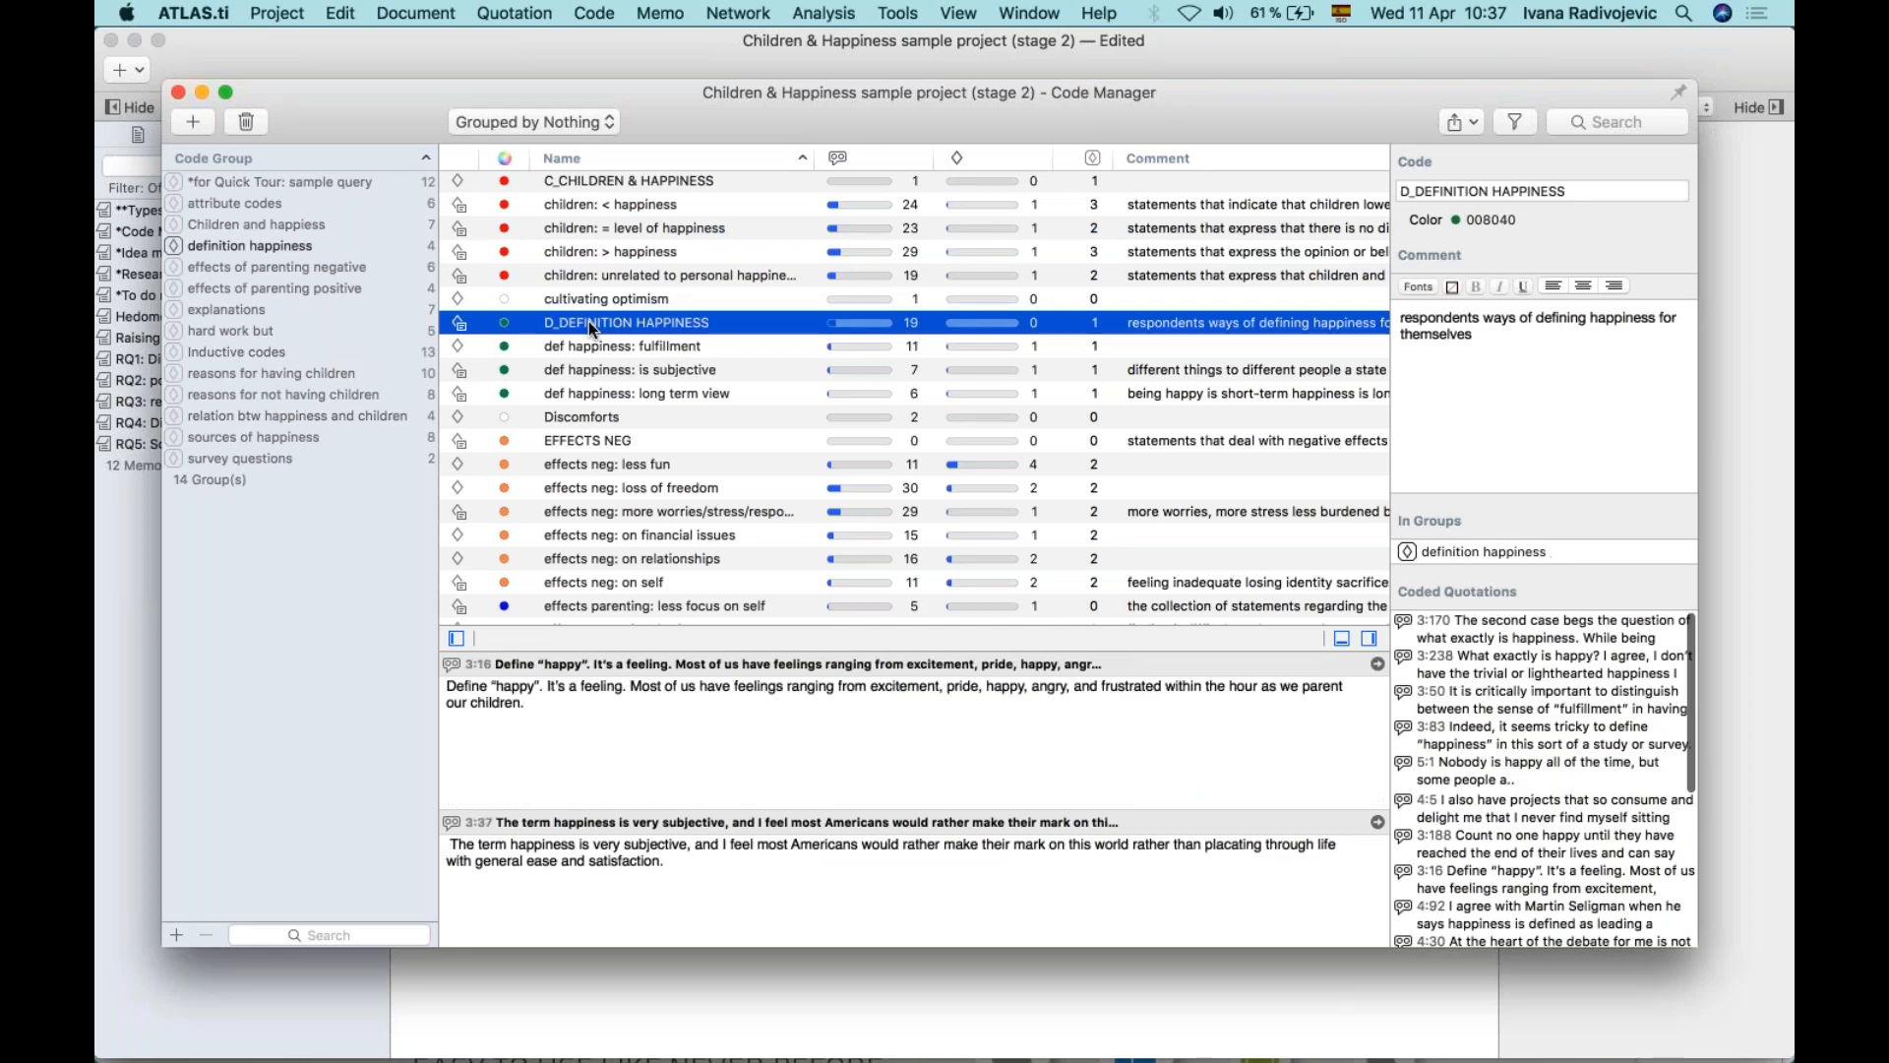
click(677, 340)
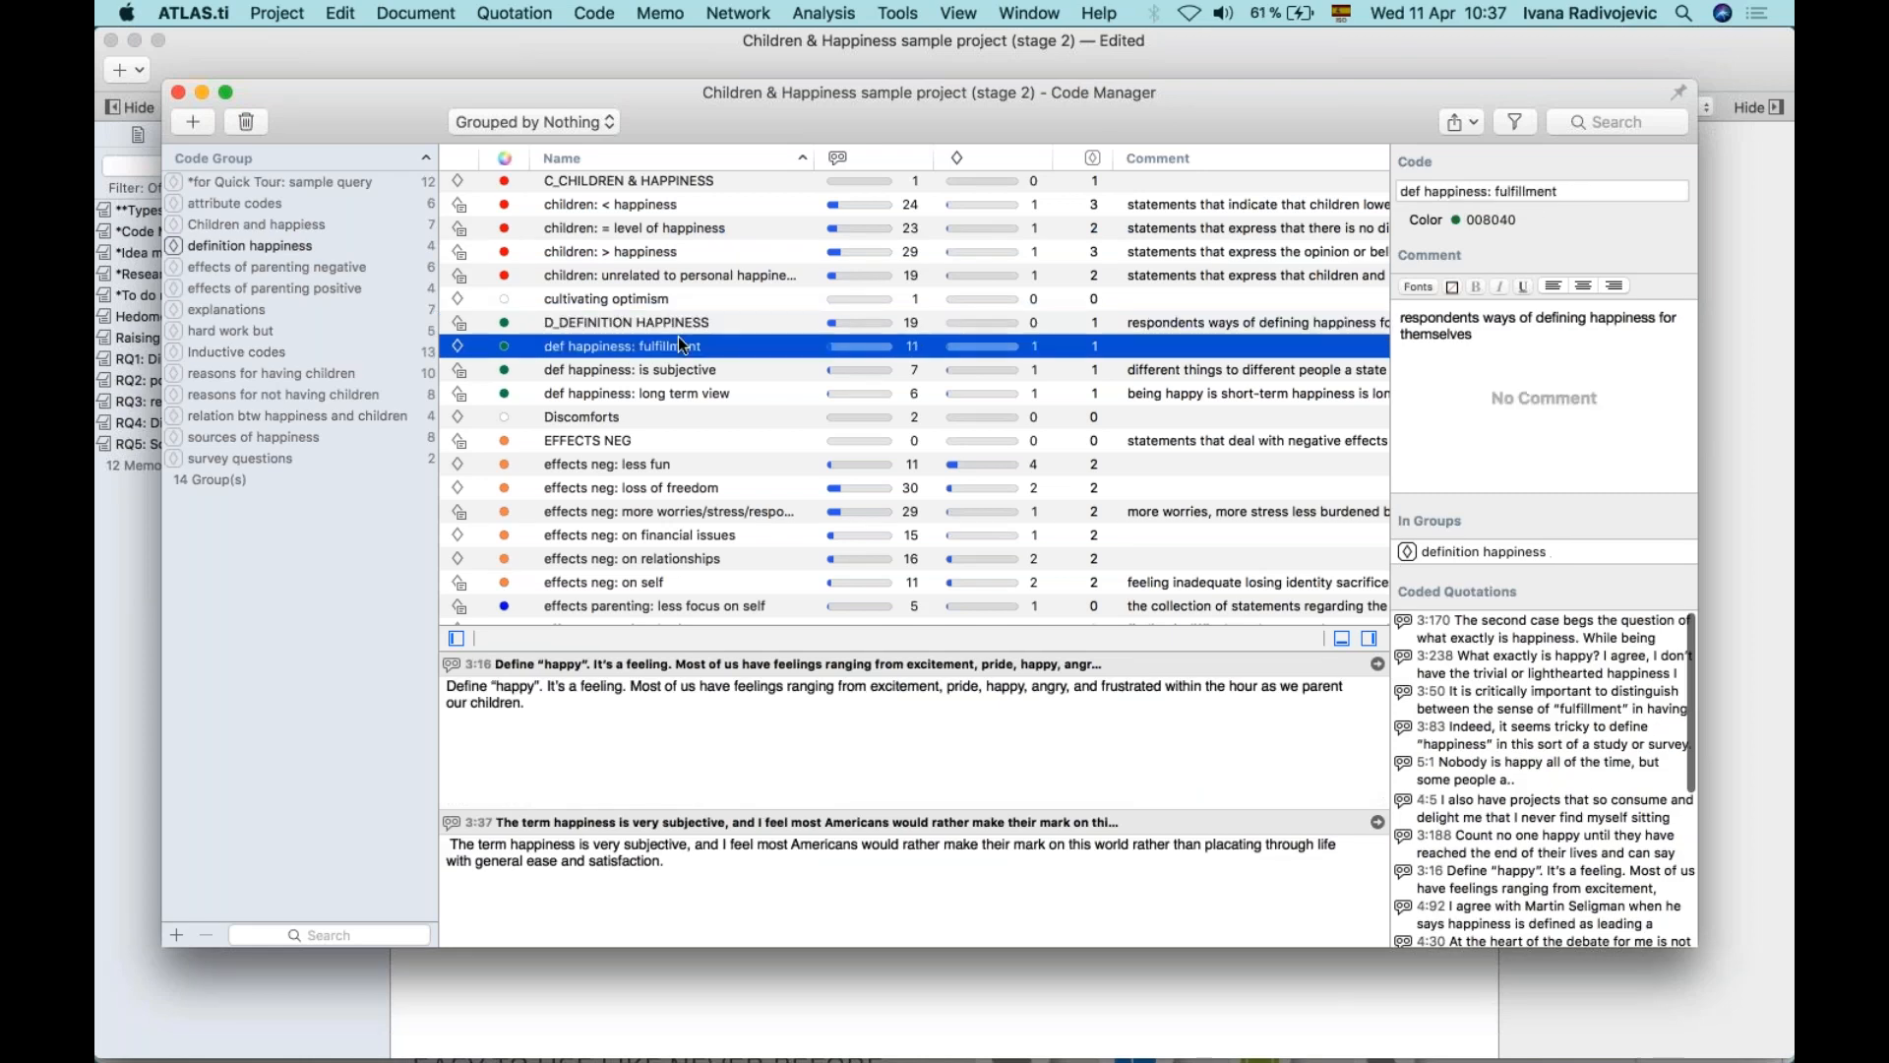
click(724, 369)
click(726, 394)
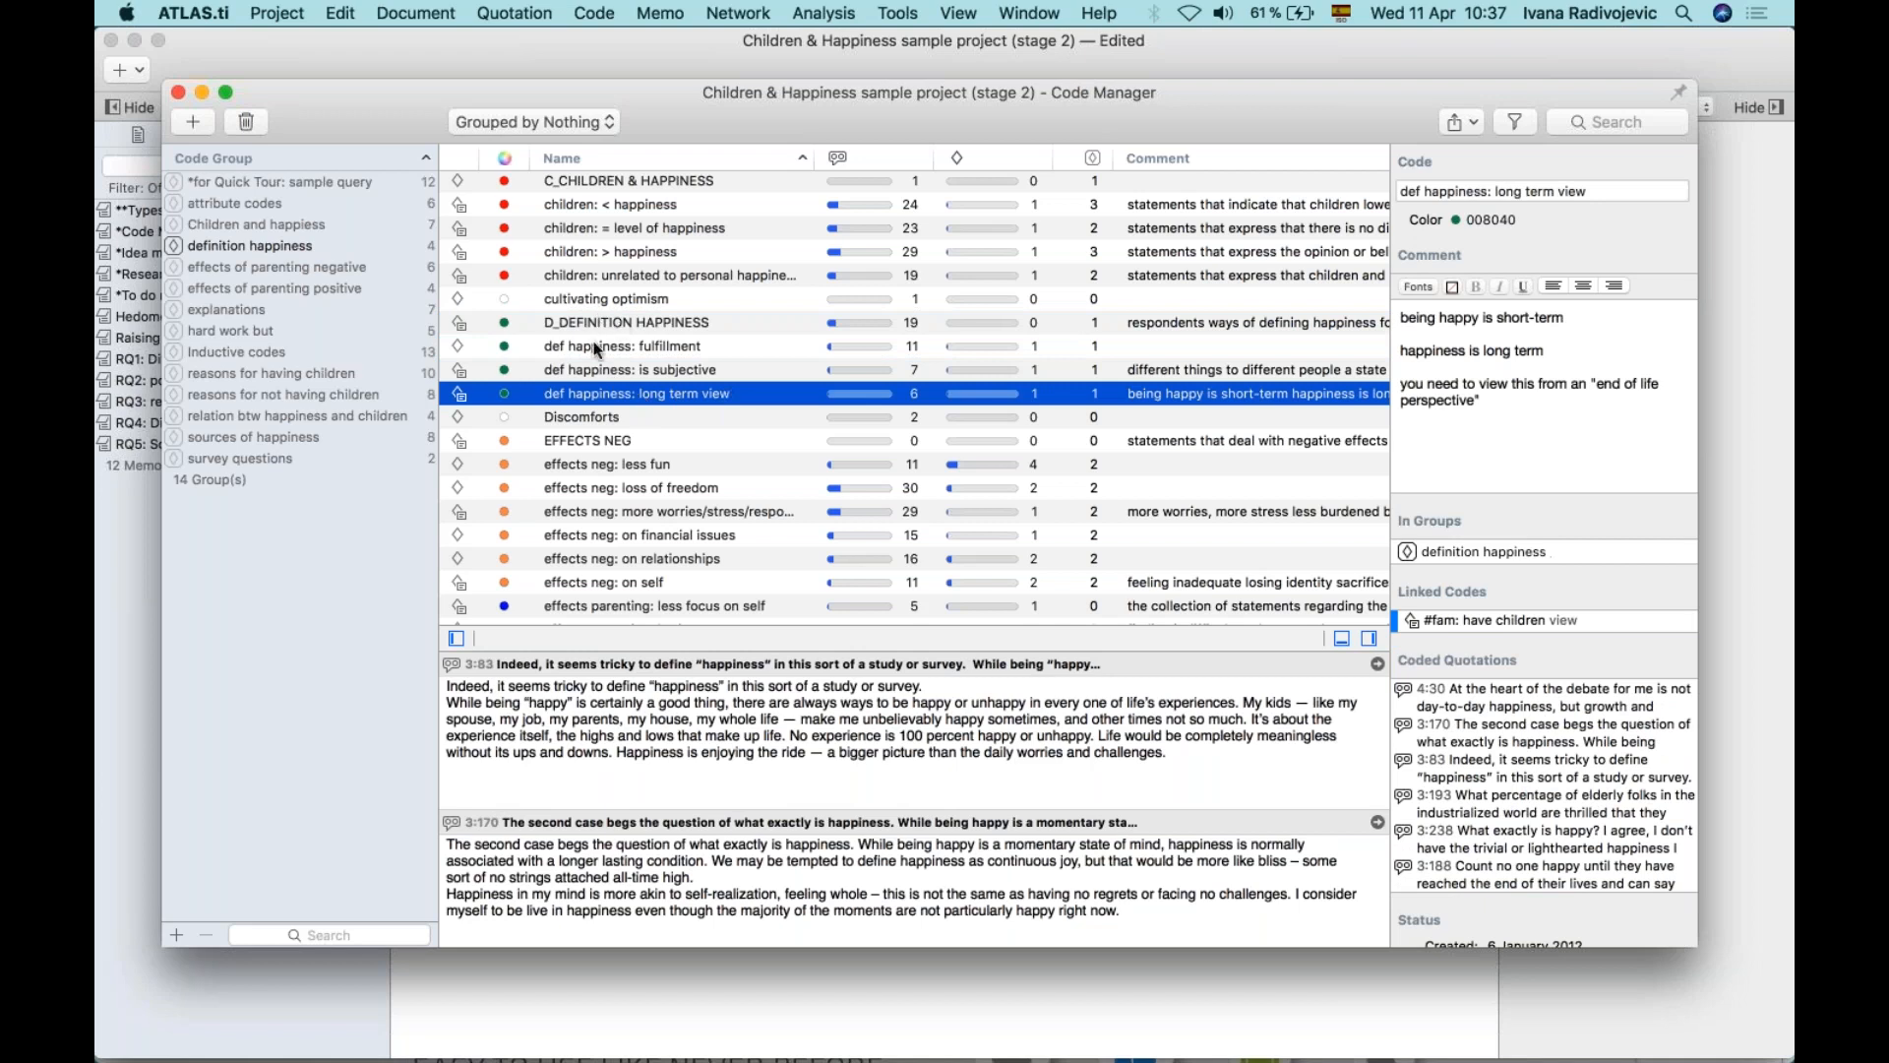
Examine the group memberships and linked codes of the effects neg codes and of EFFECTS POS and effects pos: fulfilment.
scroll(612, 359, down, 4)
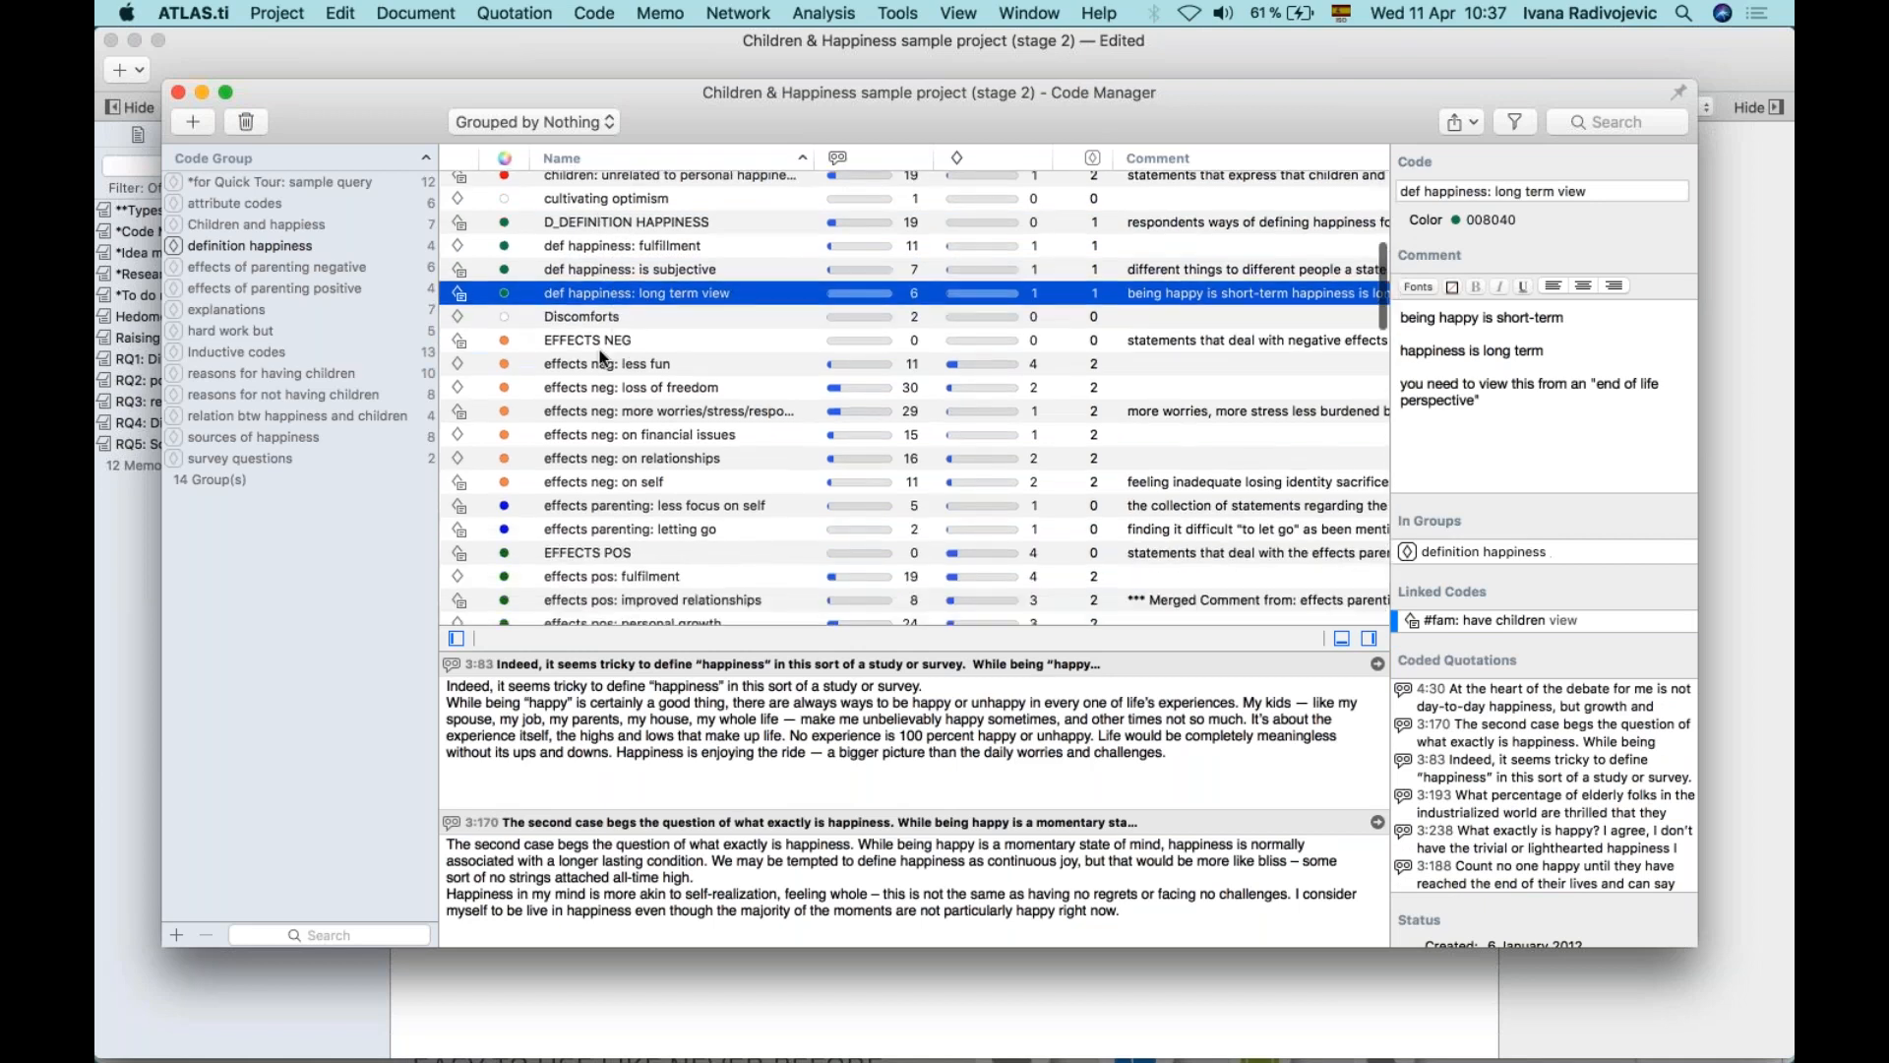
click(610, 362)
click(654, 386)
click(645, 409)
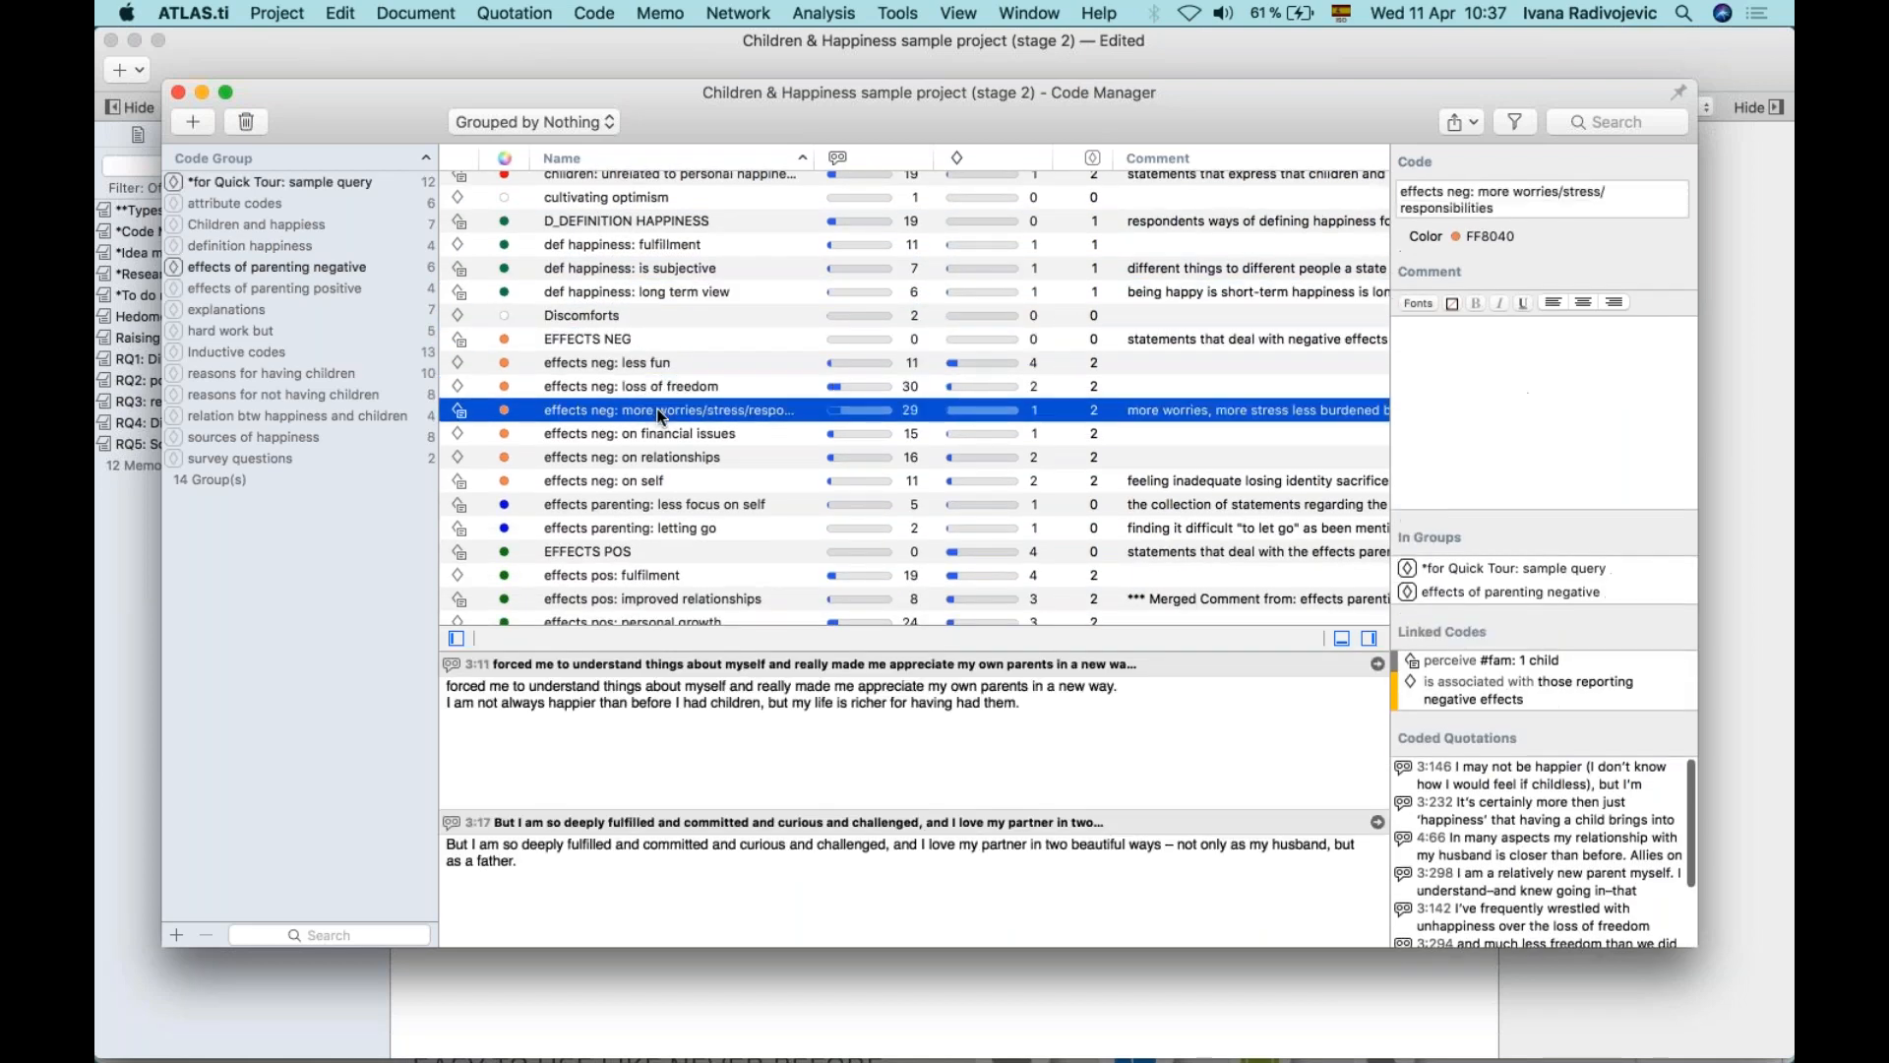
scroll(630, 399, down, 5)
click(623, 386)
click(631, 407)
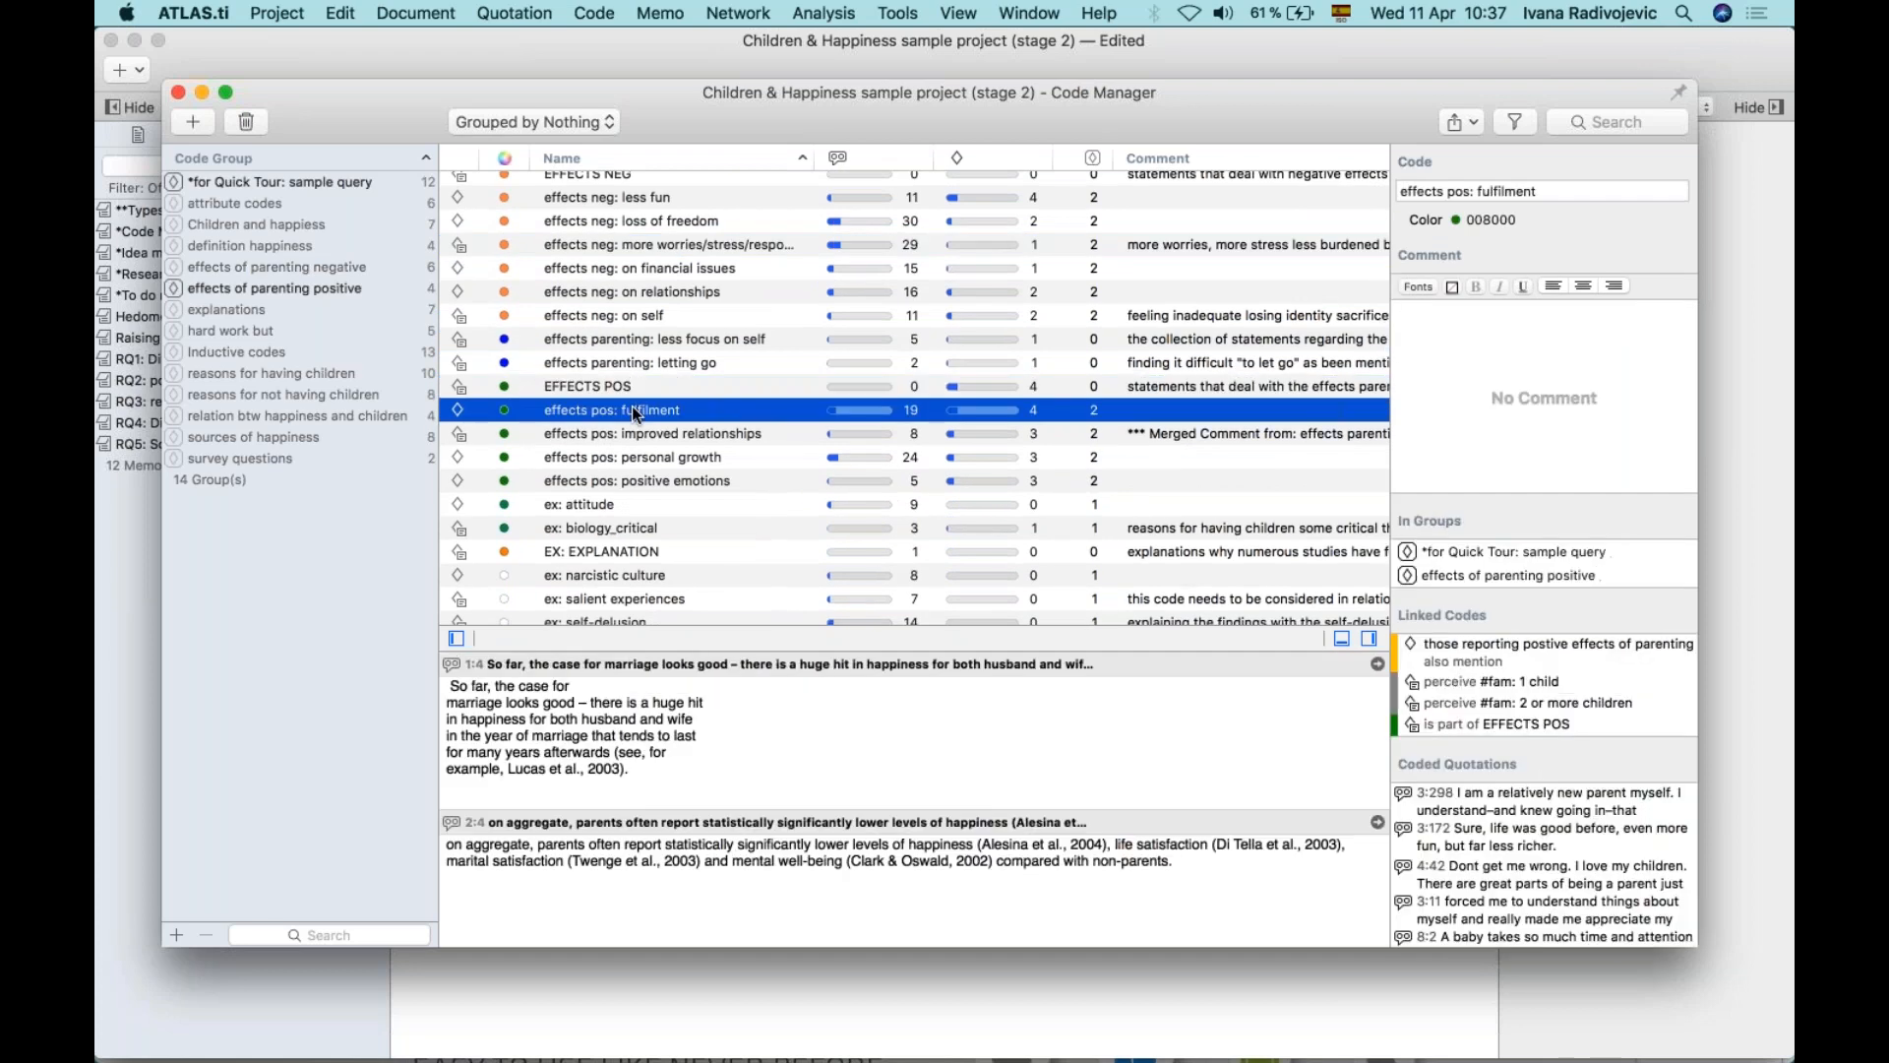
Try adding the prefix "Effects:" to the name of the code EFFECTS POS, and take the prefix out again.
click(606, 387)
click(1428, 192)
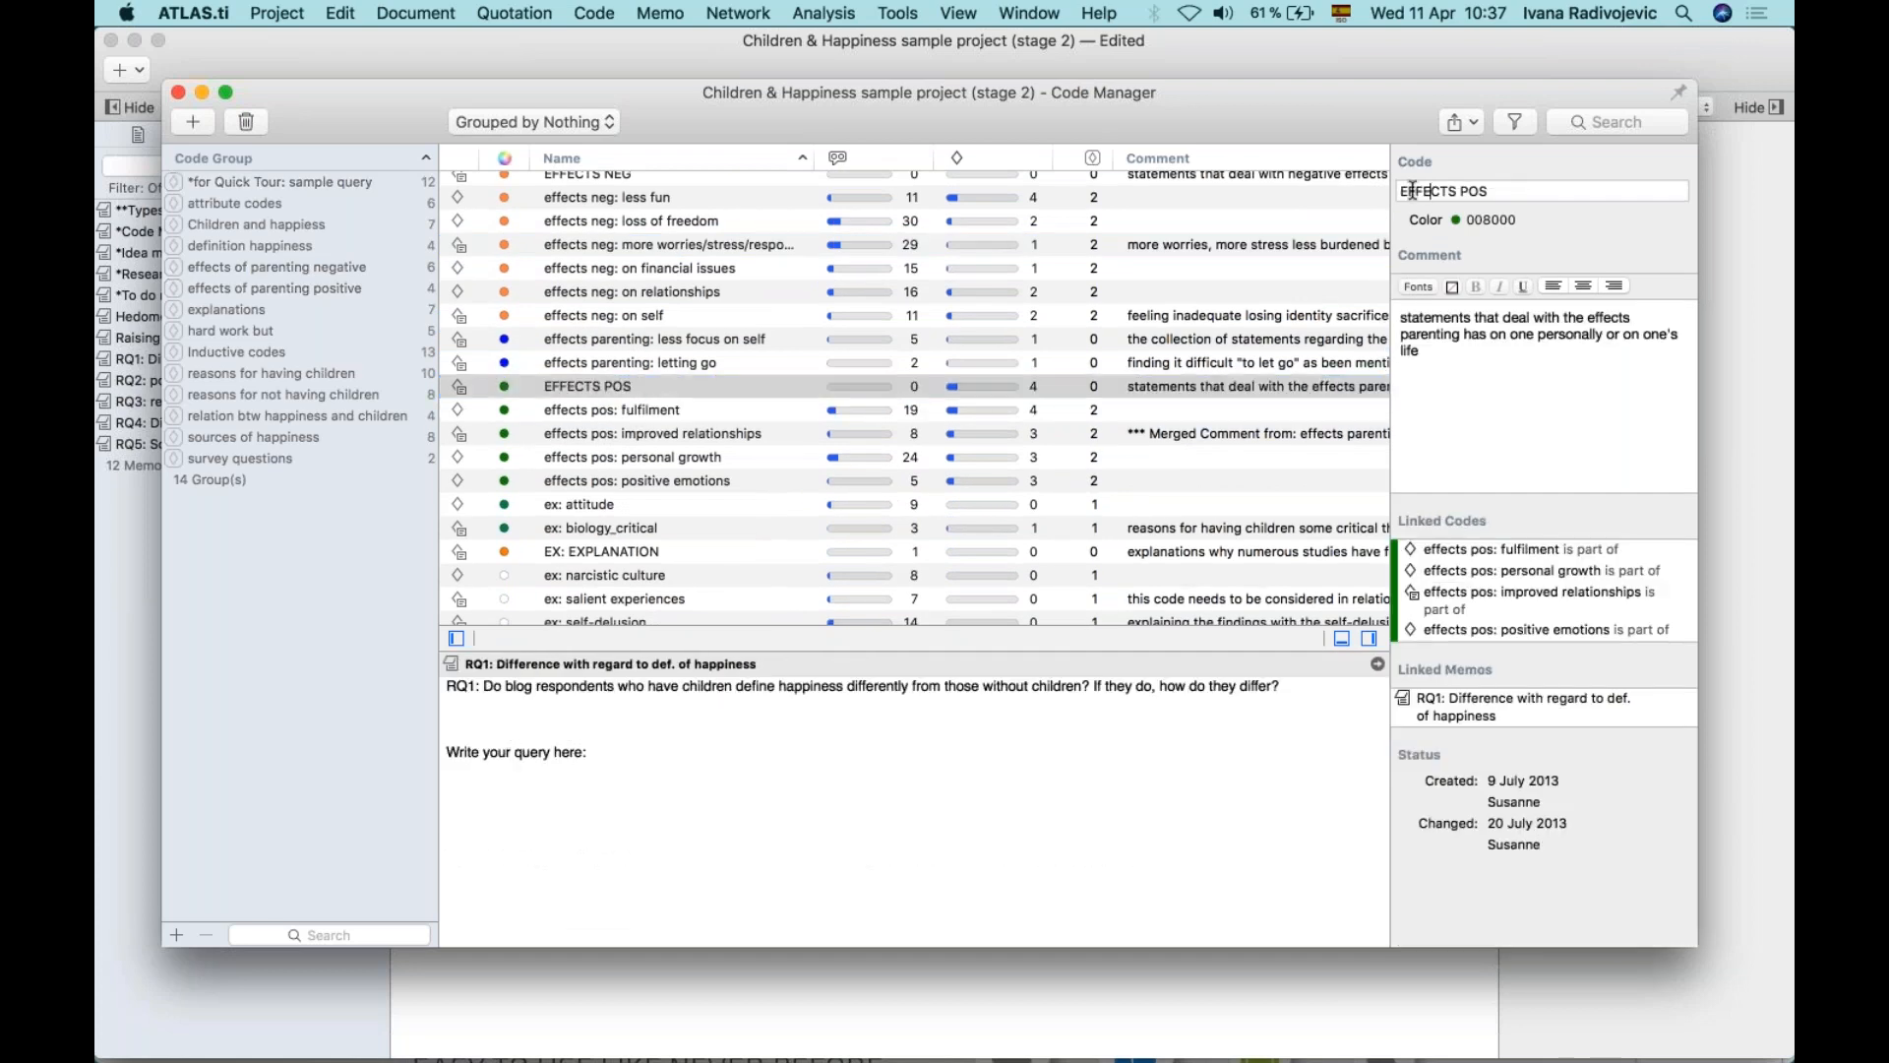
text(Effects:)
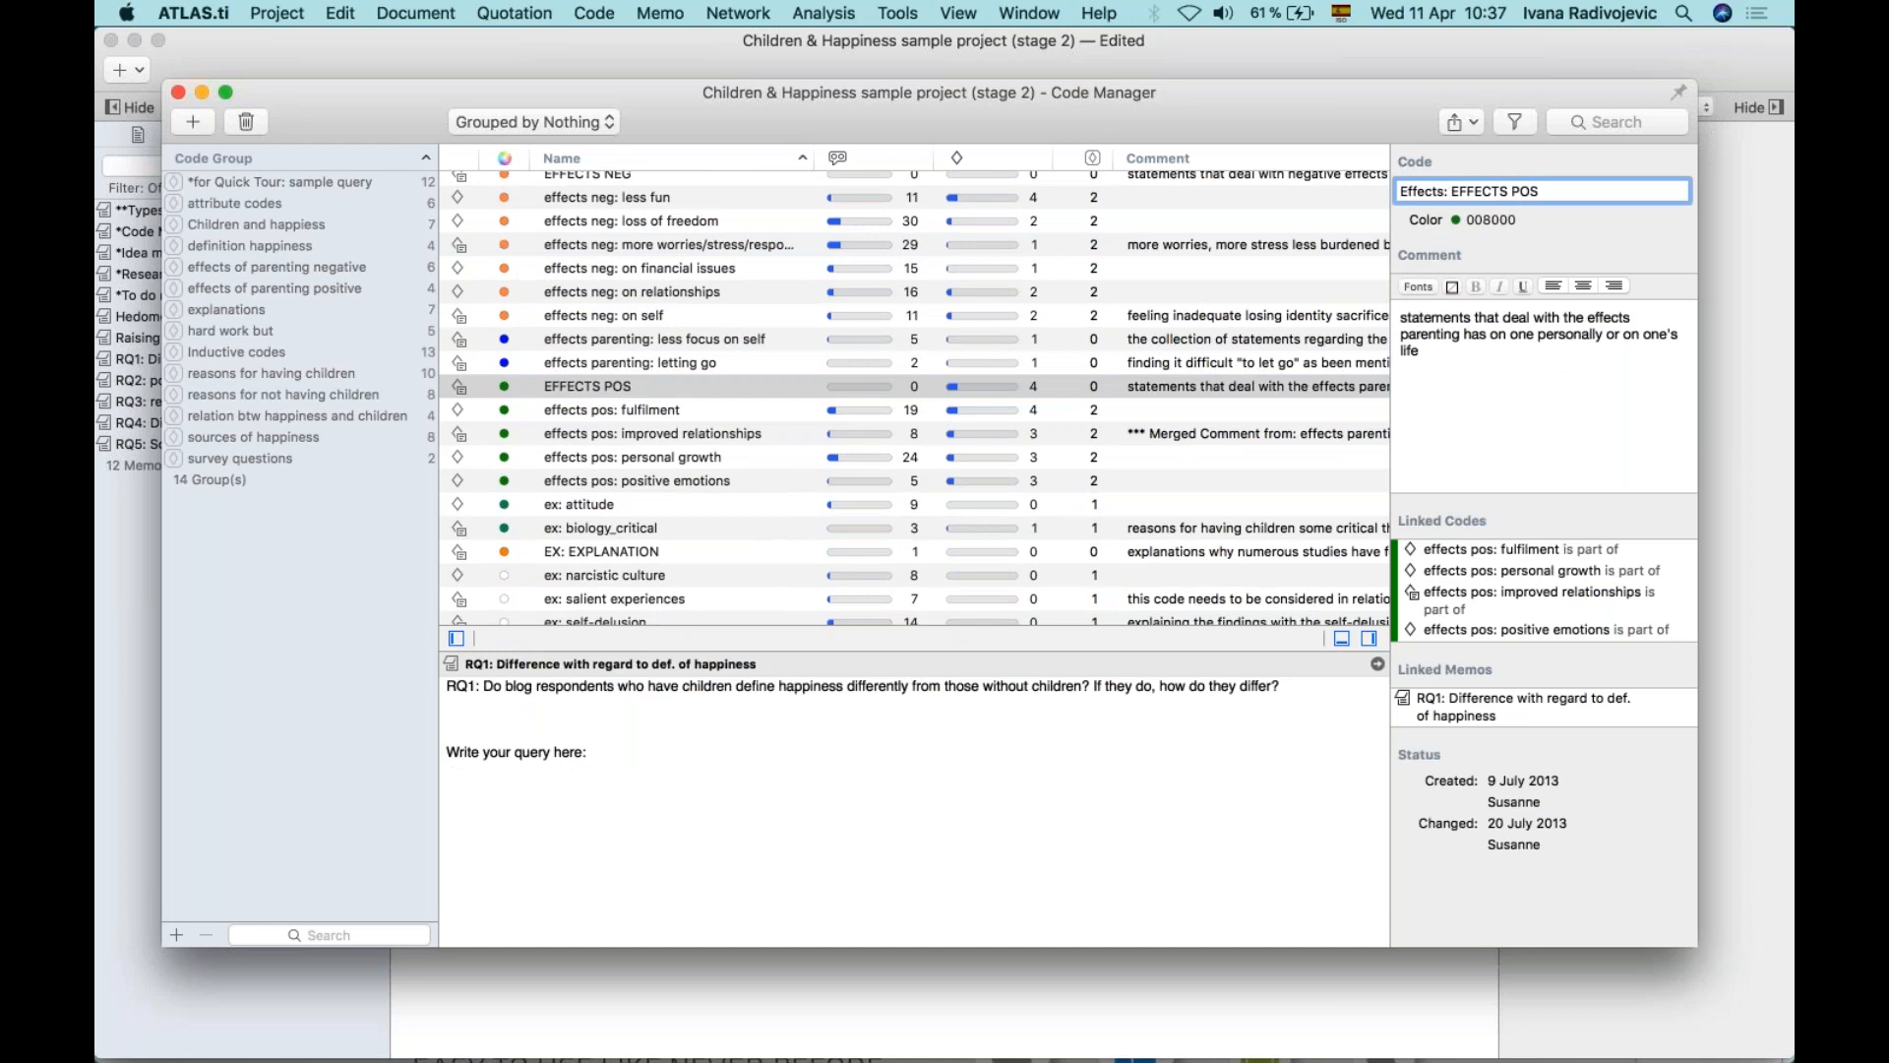
key(shift+super+Left)
key(BackSpace)
click(652, 406)
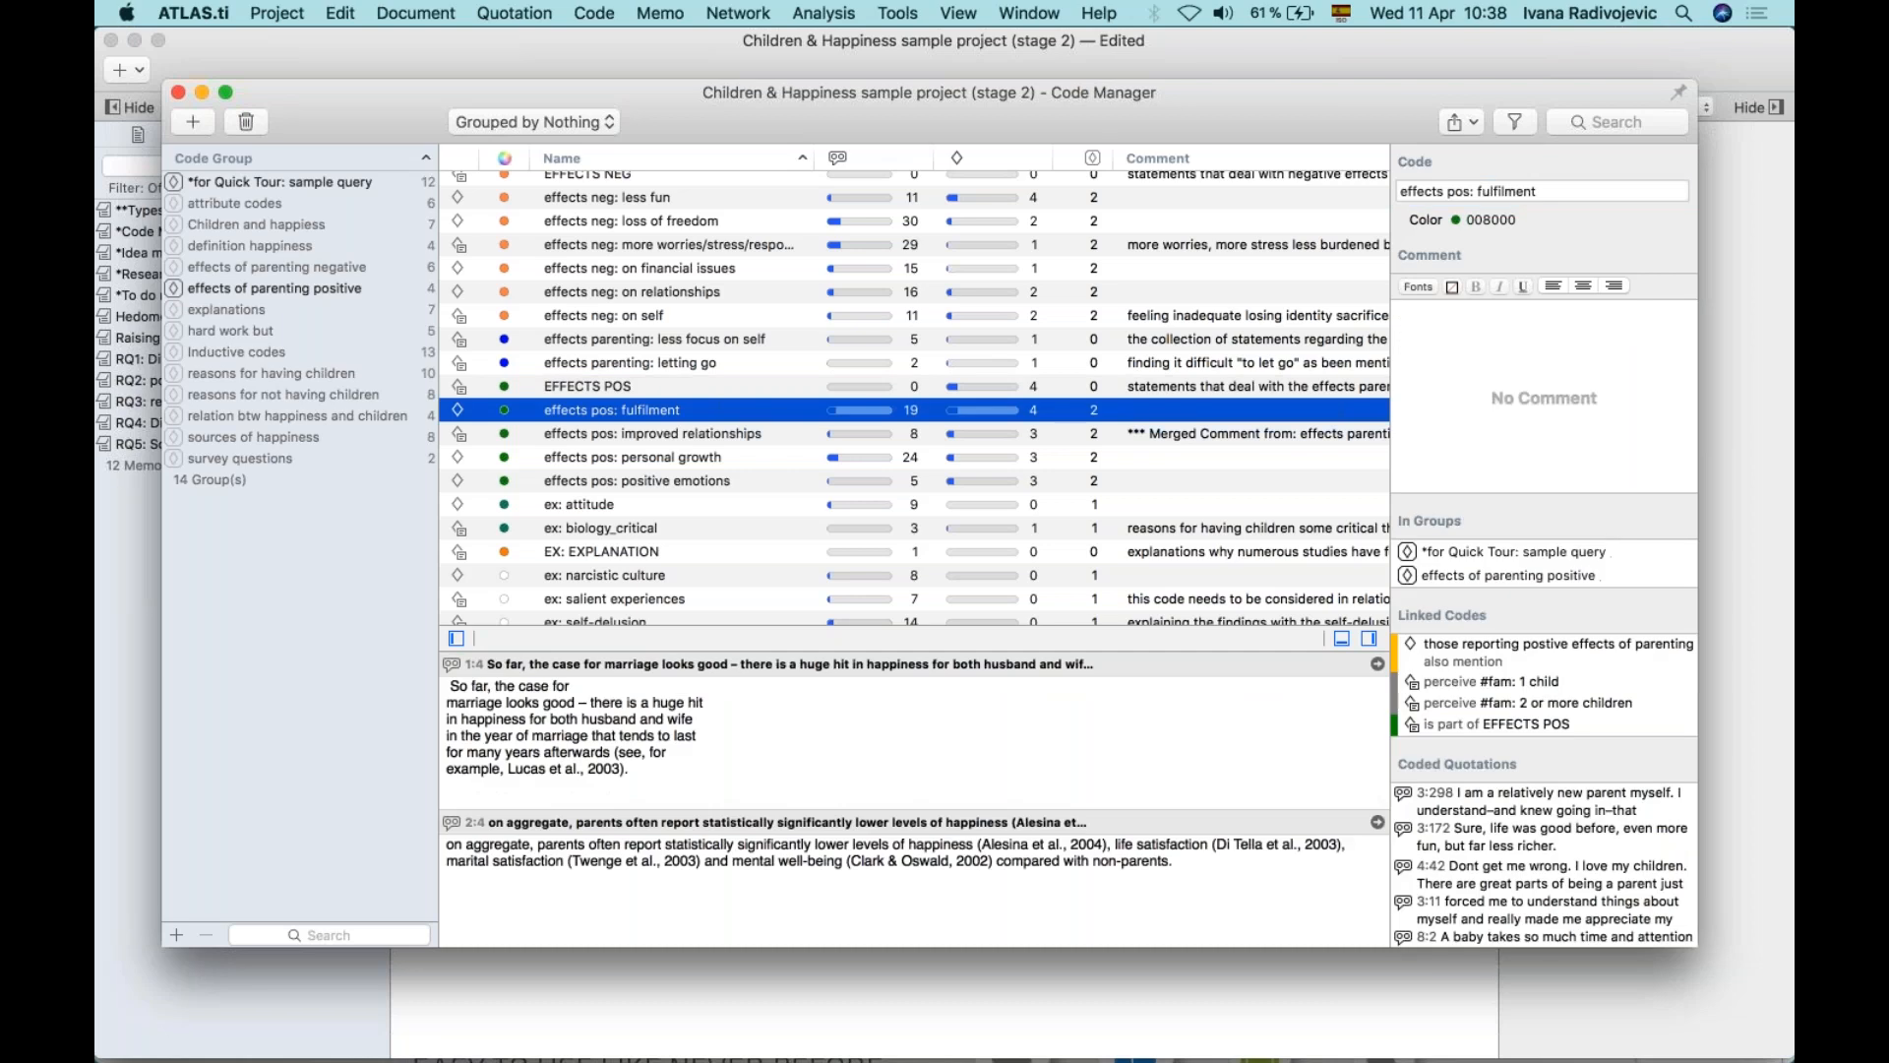
Look over the block of codes from EFFECTS POS to effects pos: positive emotions, and the header codes EX: EXPLANATION and EFFECTS NEG.
click(589, 383)
shift+click(588, 480)
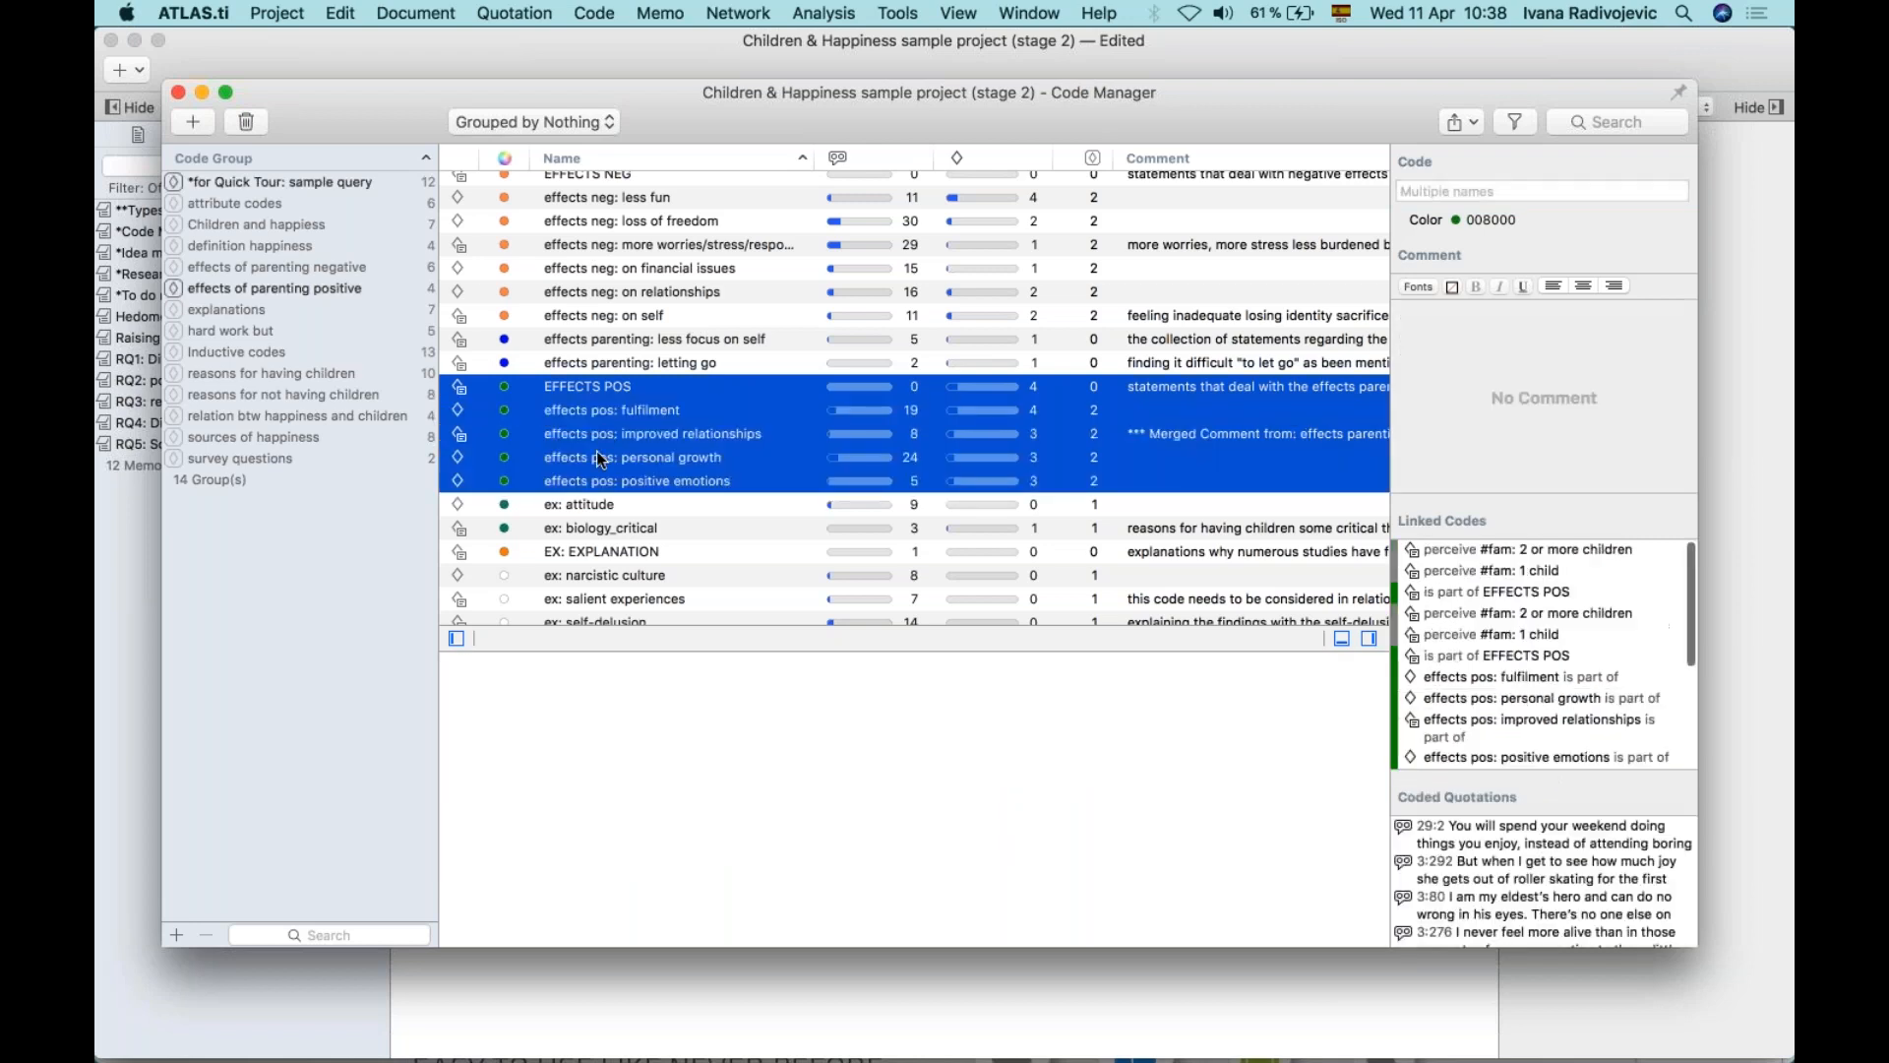
click(665, 557)
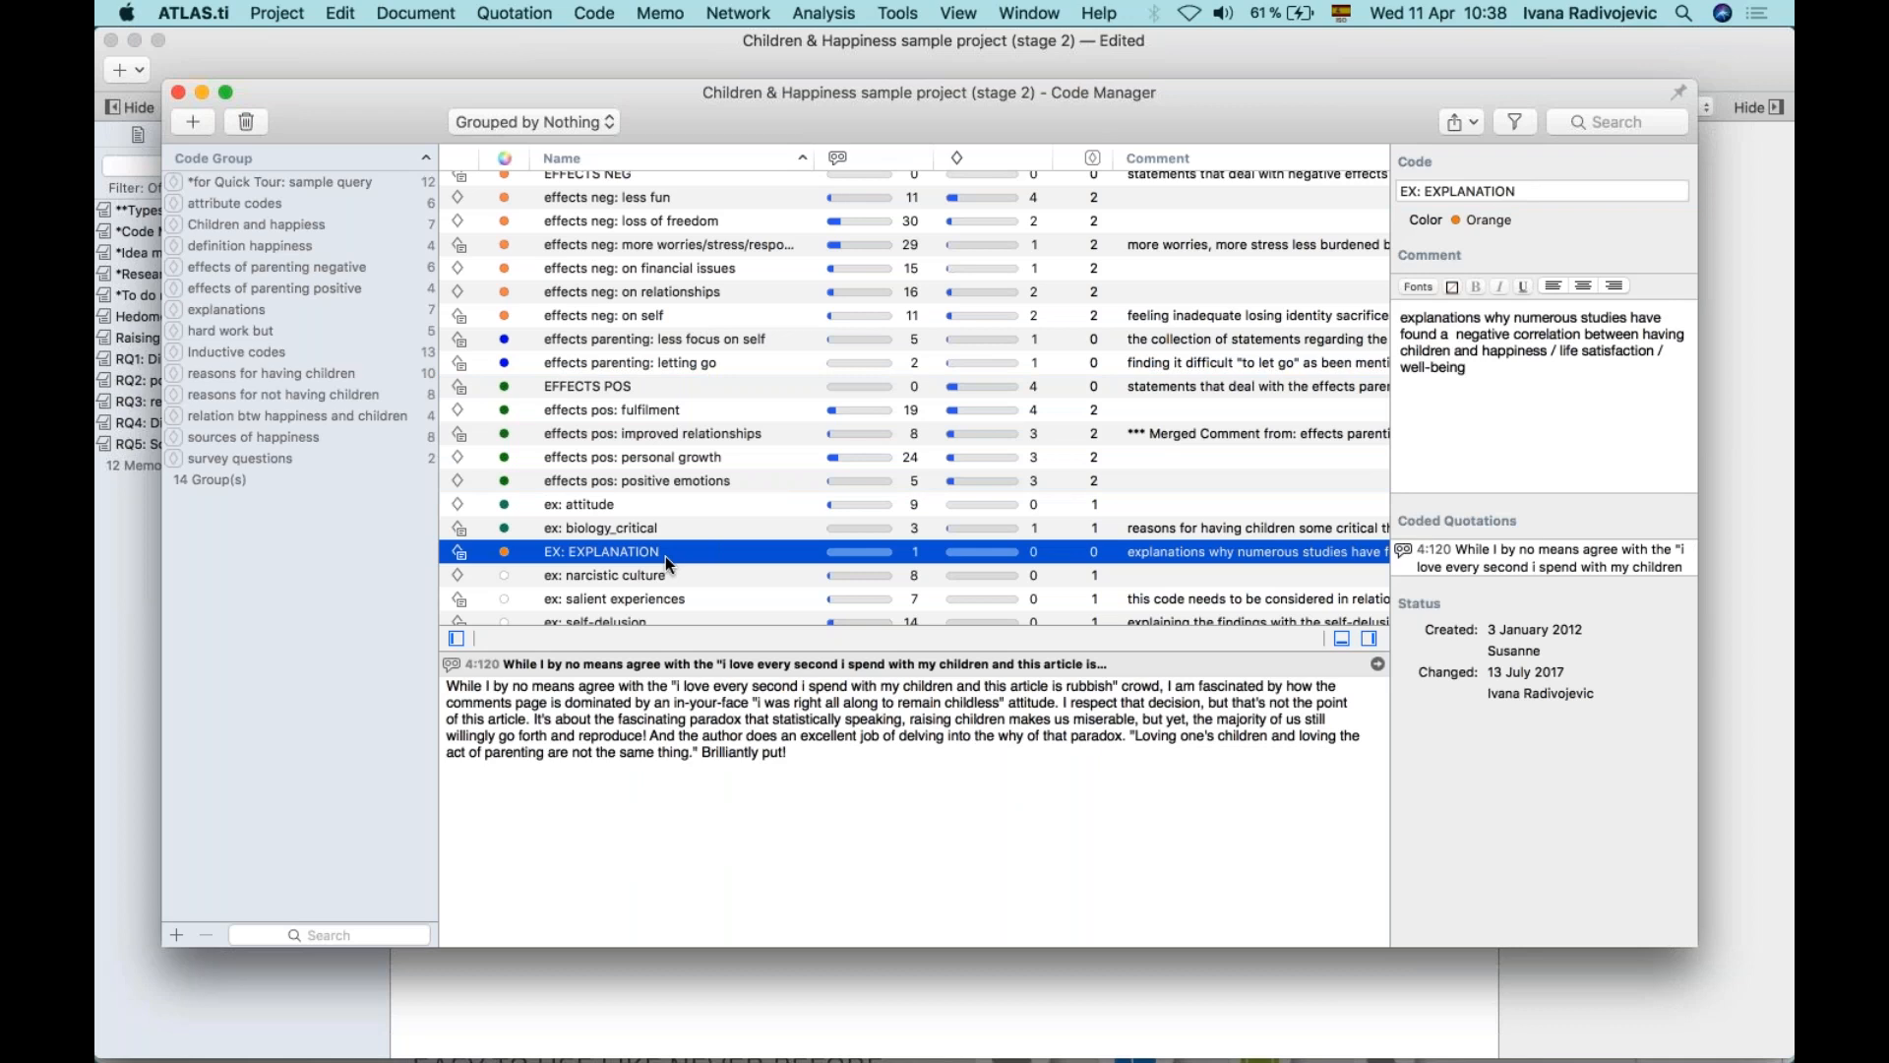
scroll(659, 512, up, 2)
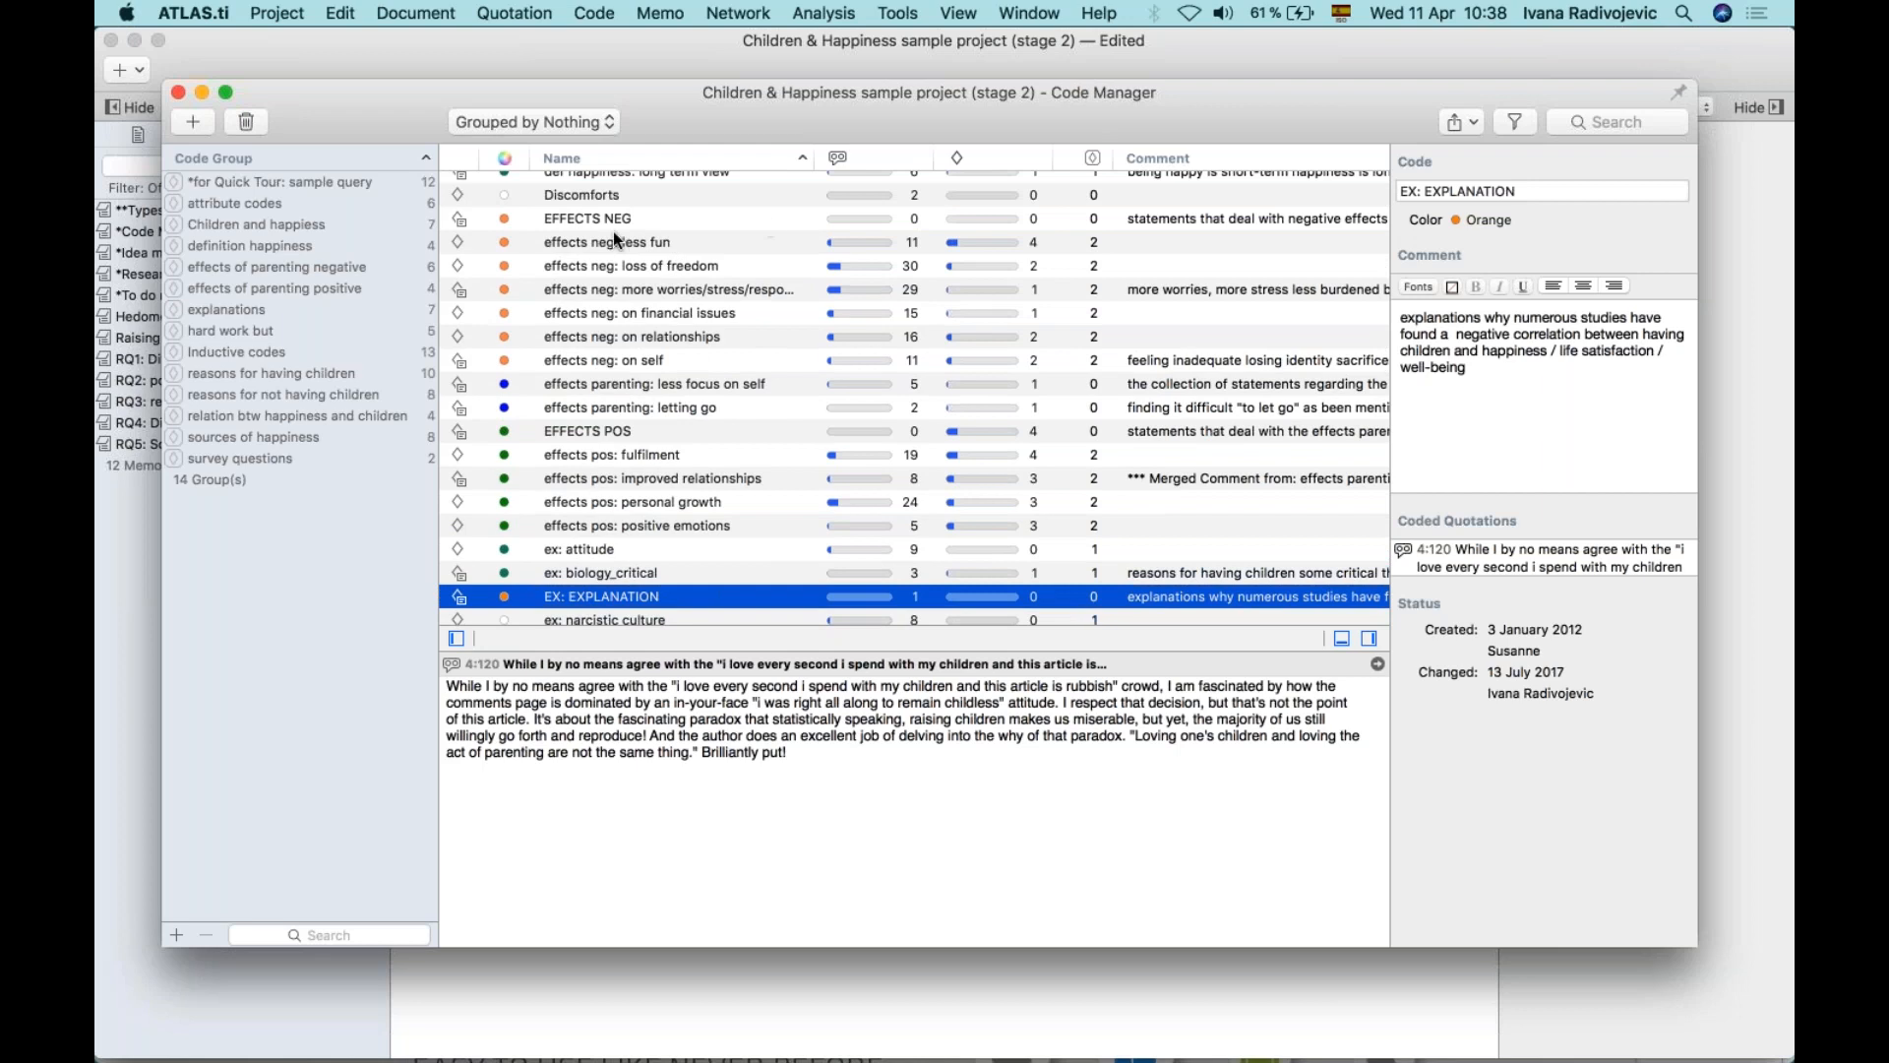
click(571, 218)
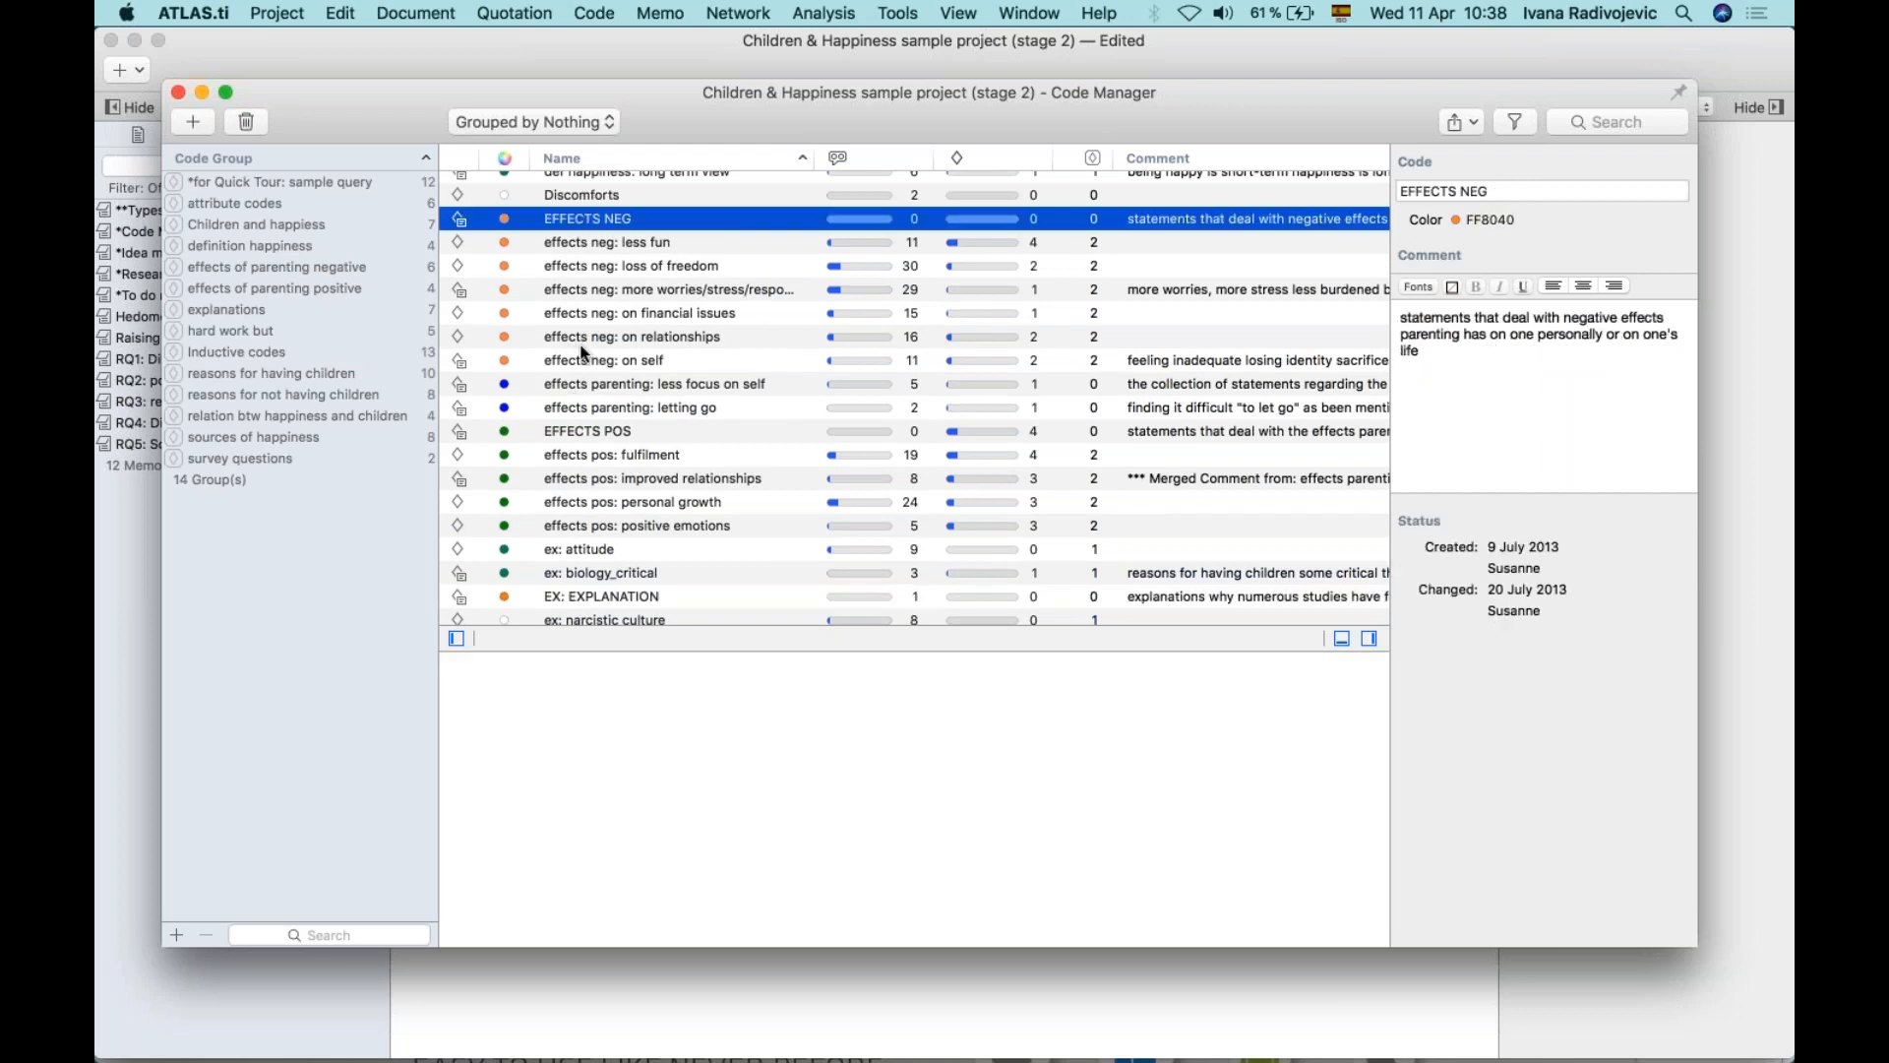
Color the code *blog question Muddy Blue, *research questions Turquoise and *scientific evidence 0080FF.
scroll(606, 344, up, 5)
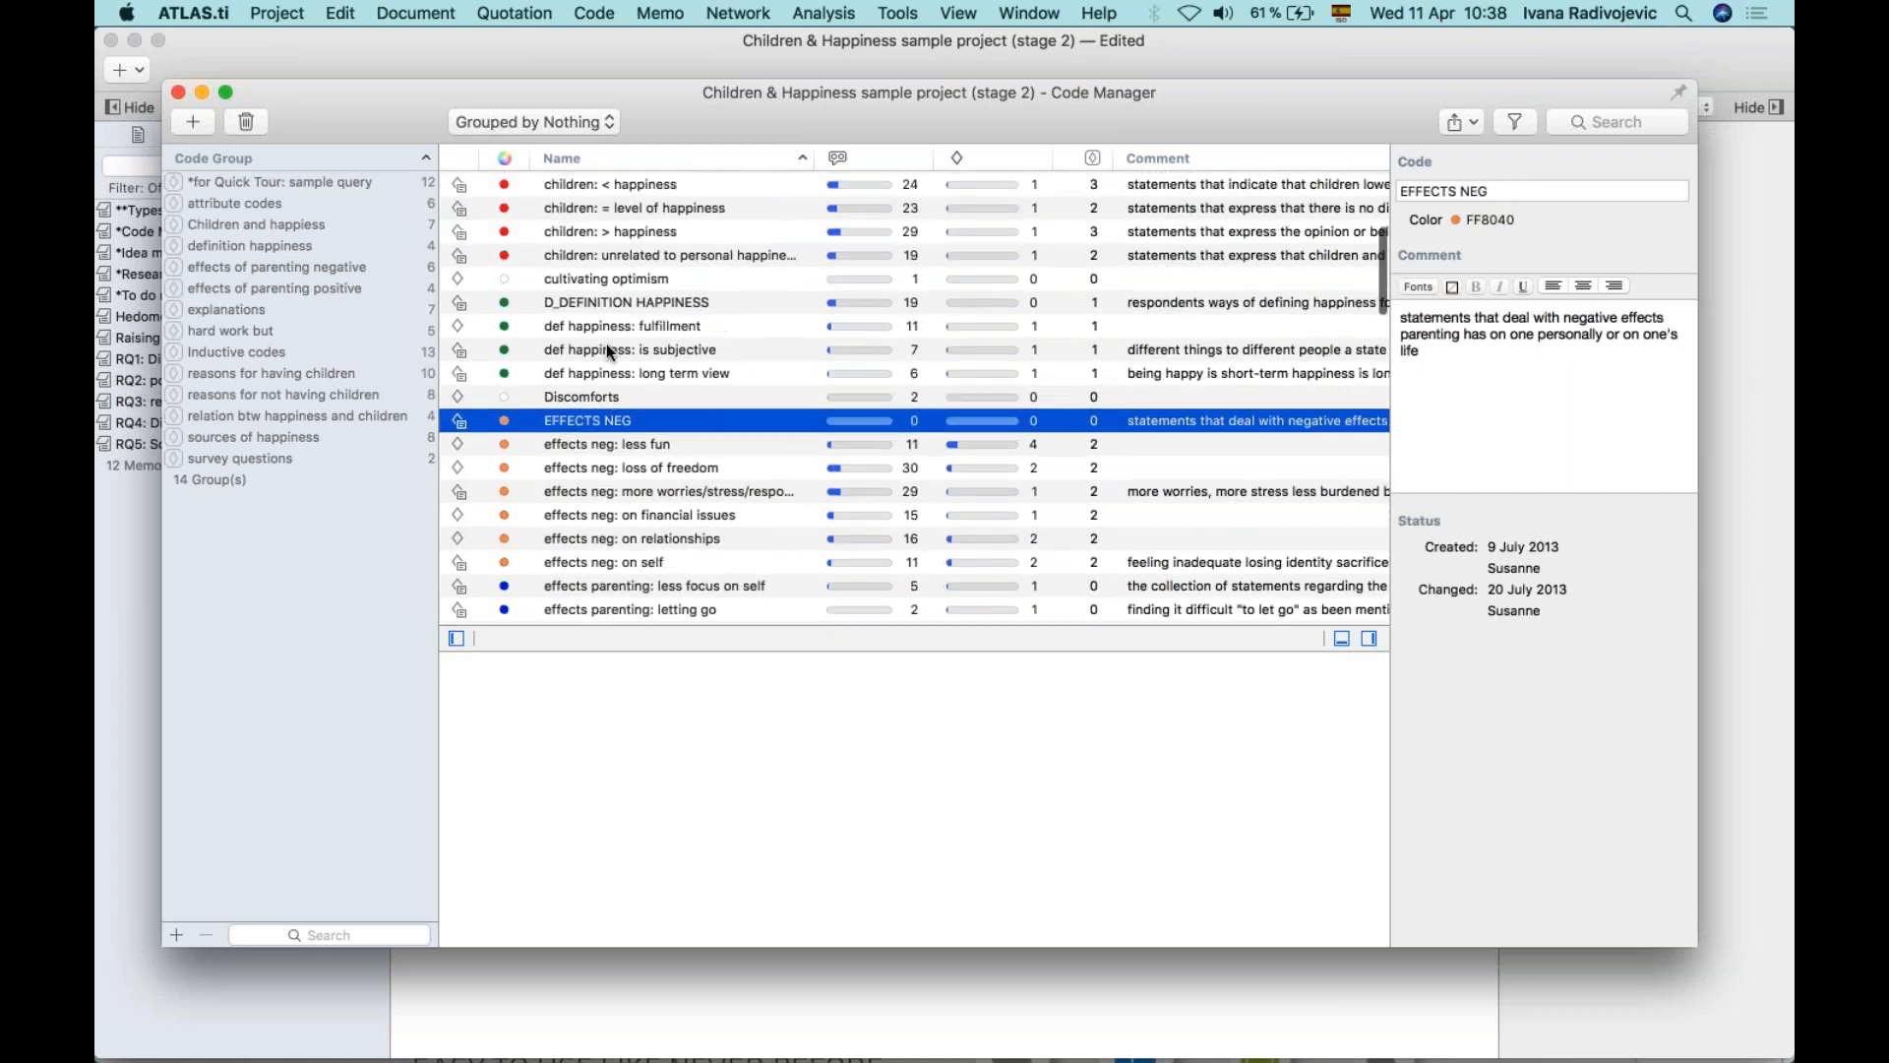
scroll(600, 438, up, 3)
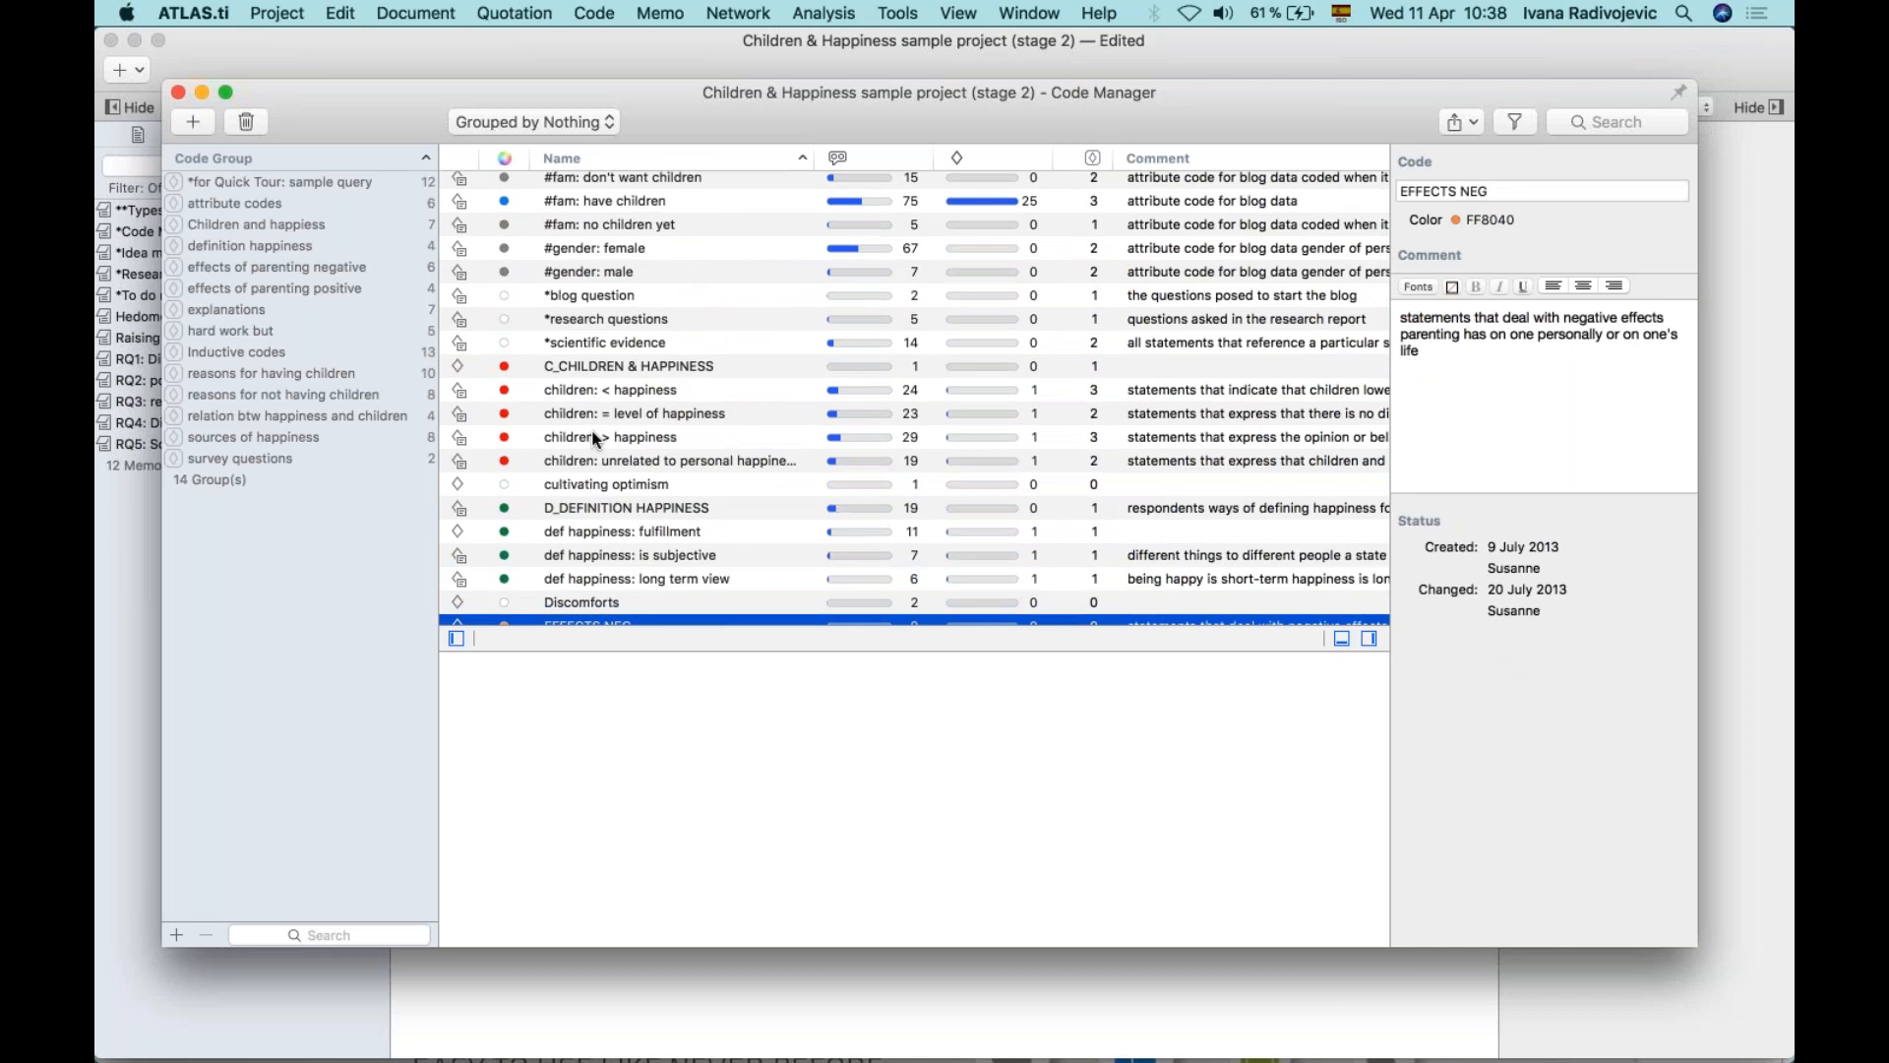
click(524, 296)
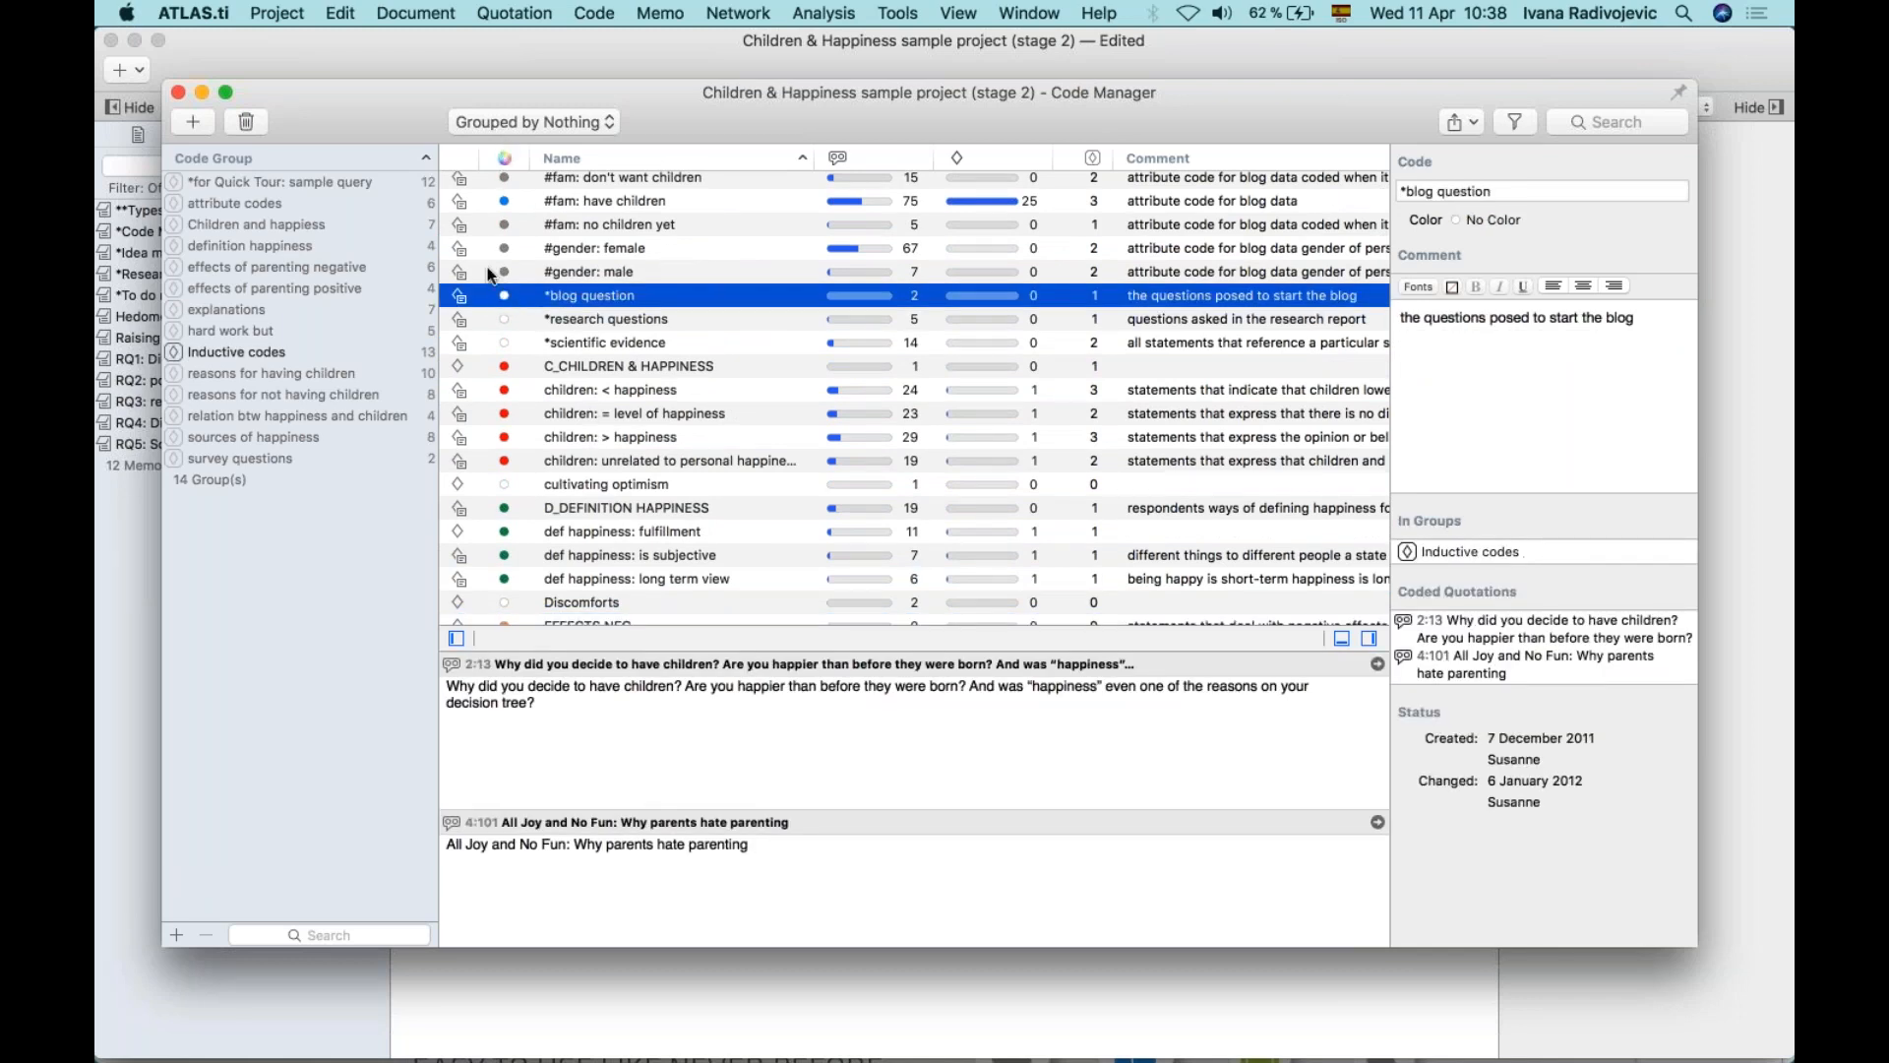
click(503, 295)
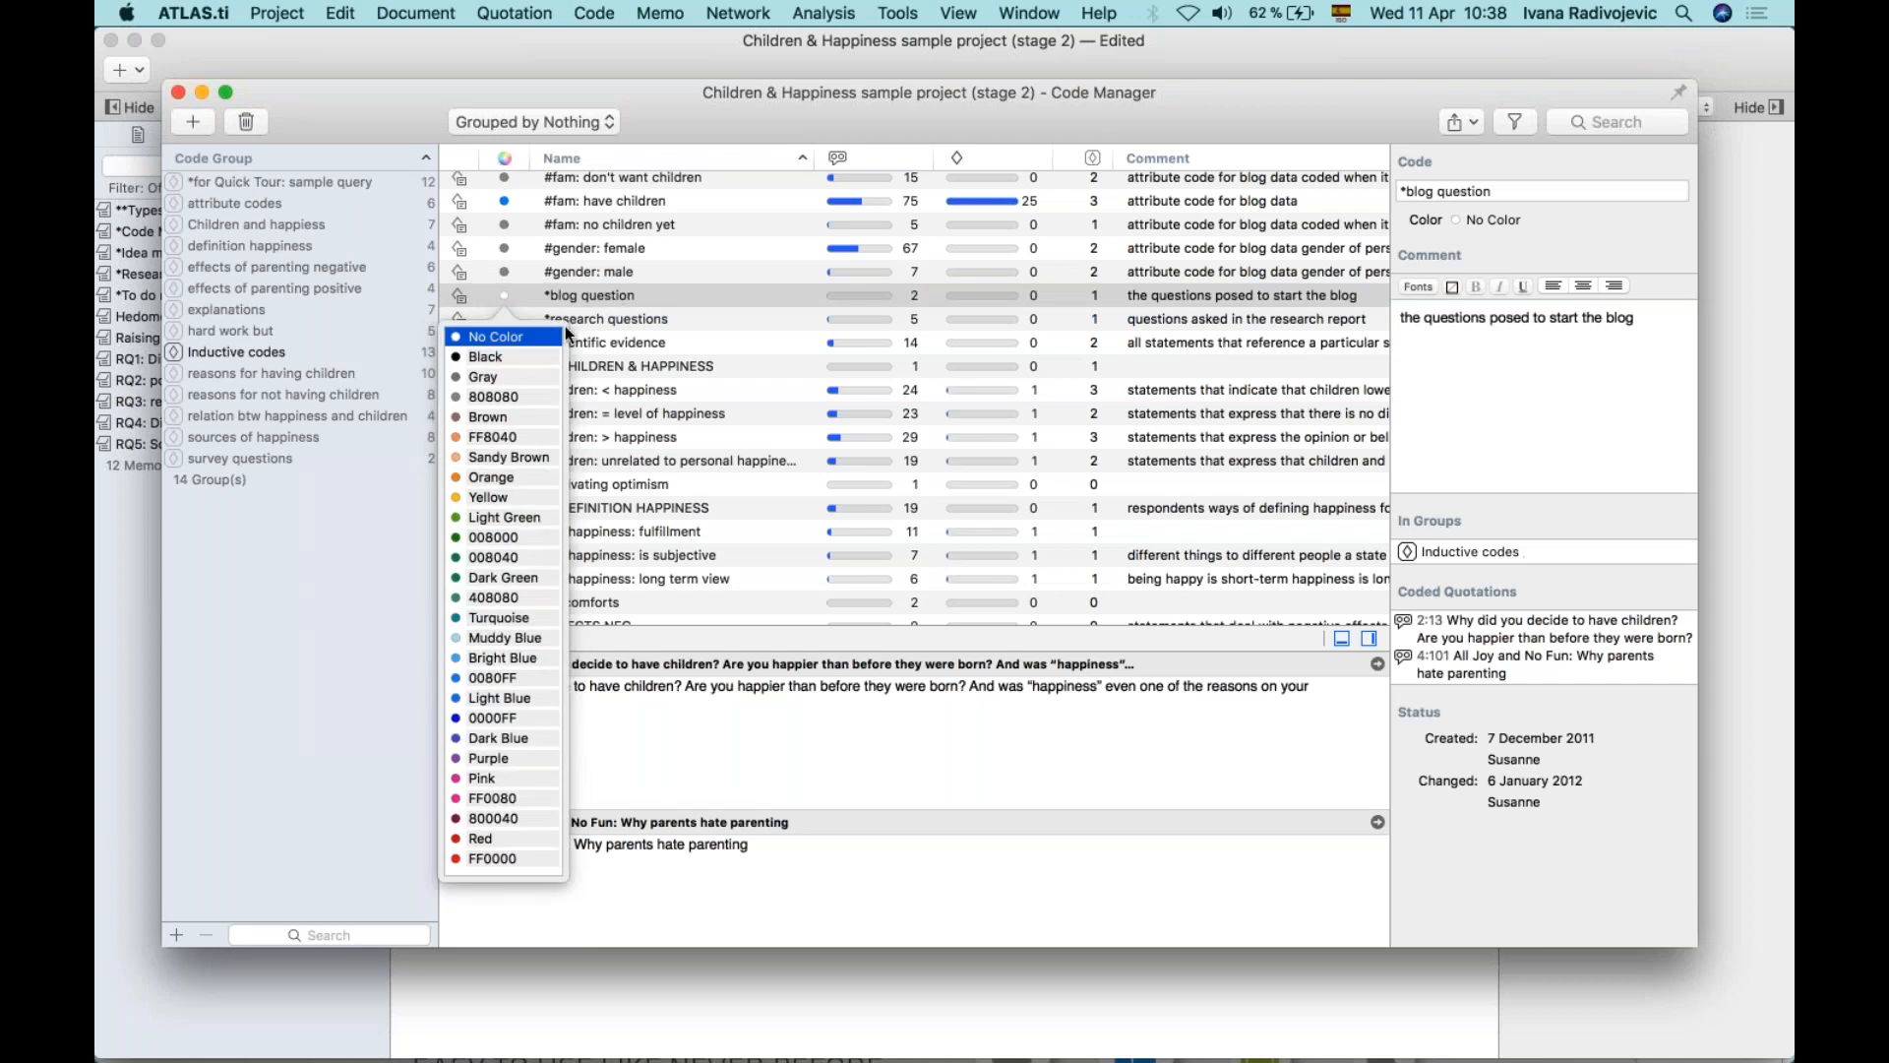
click(492, 637)
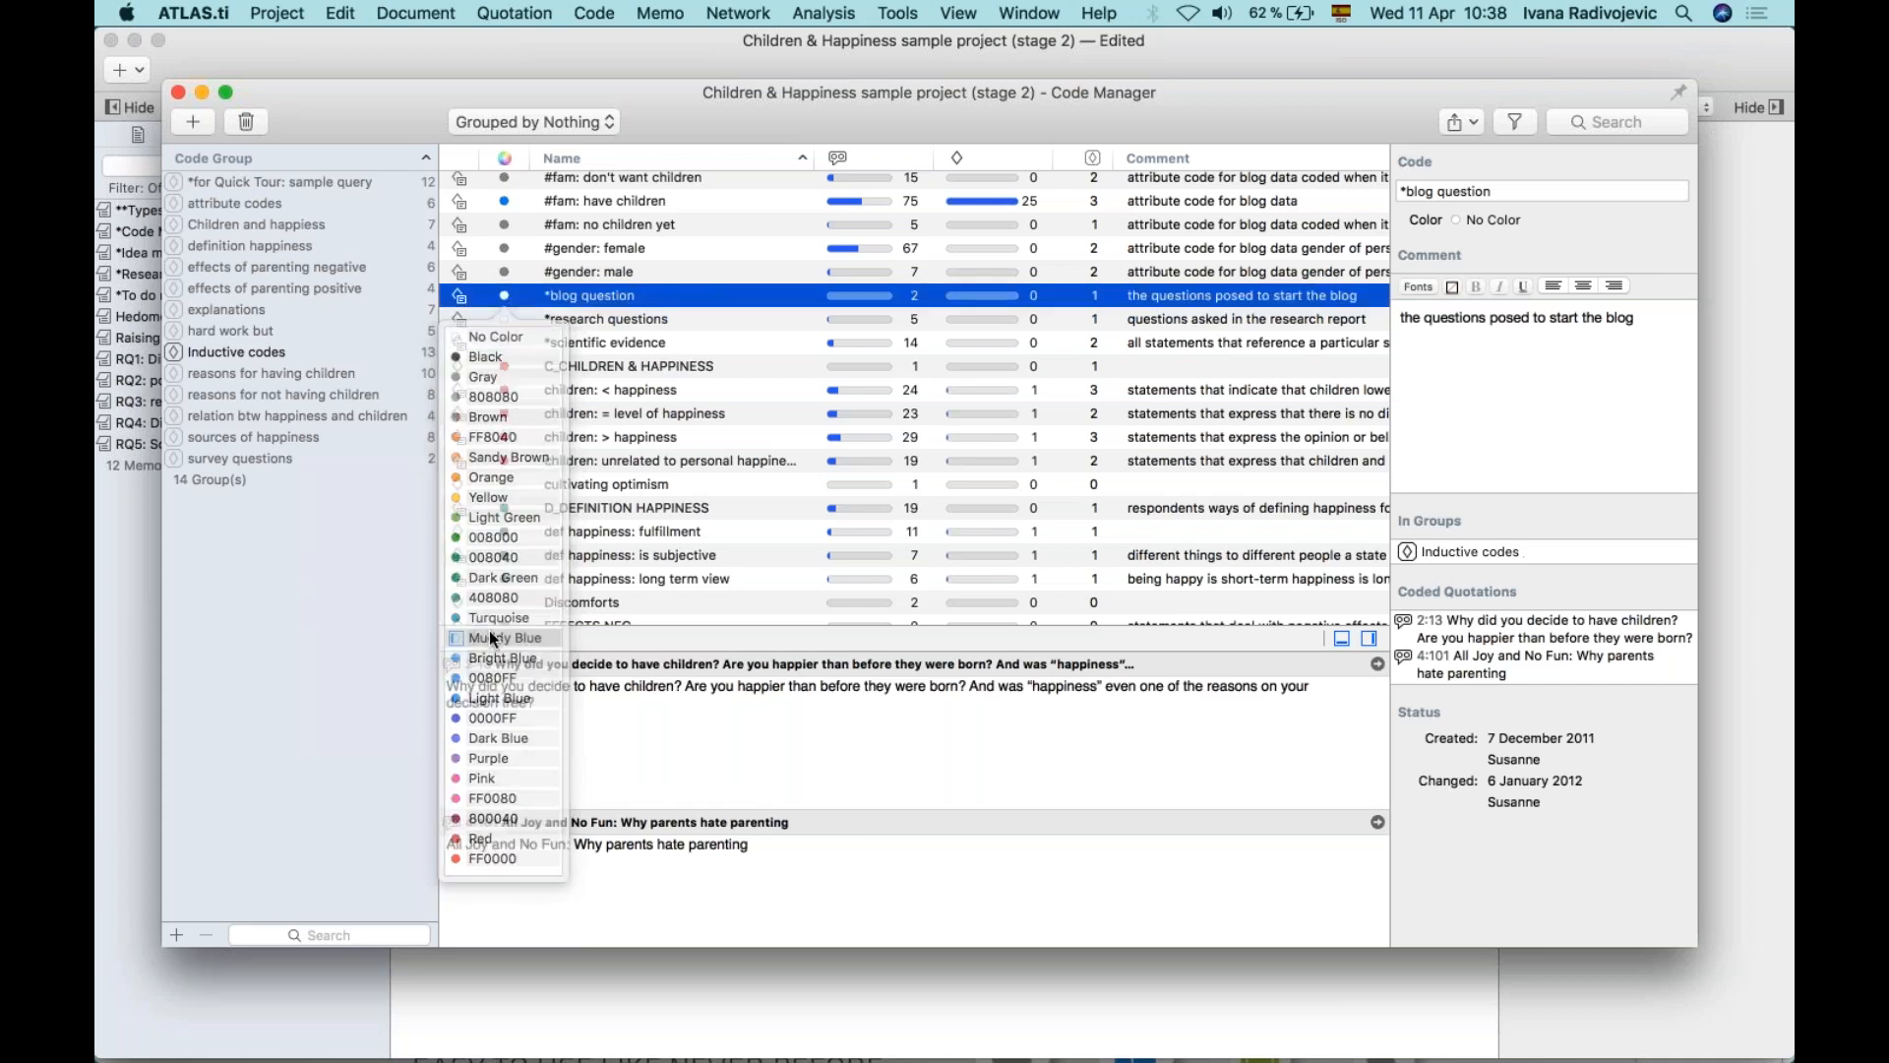
click(504, 319)
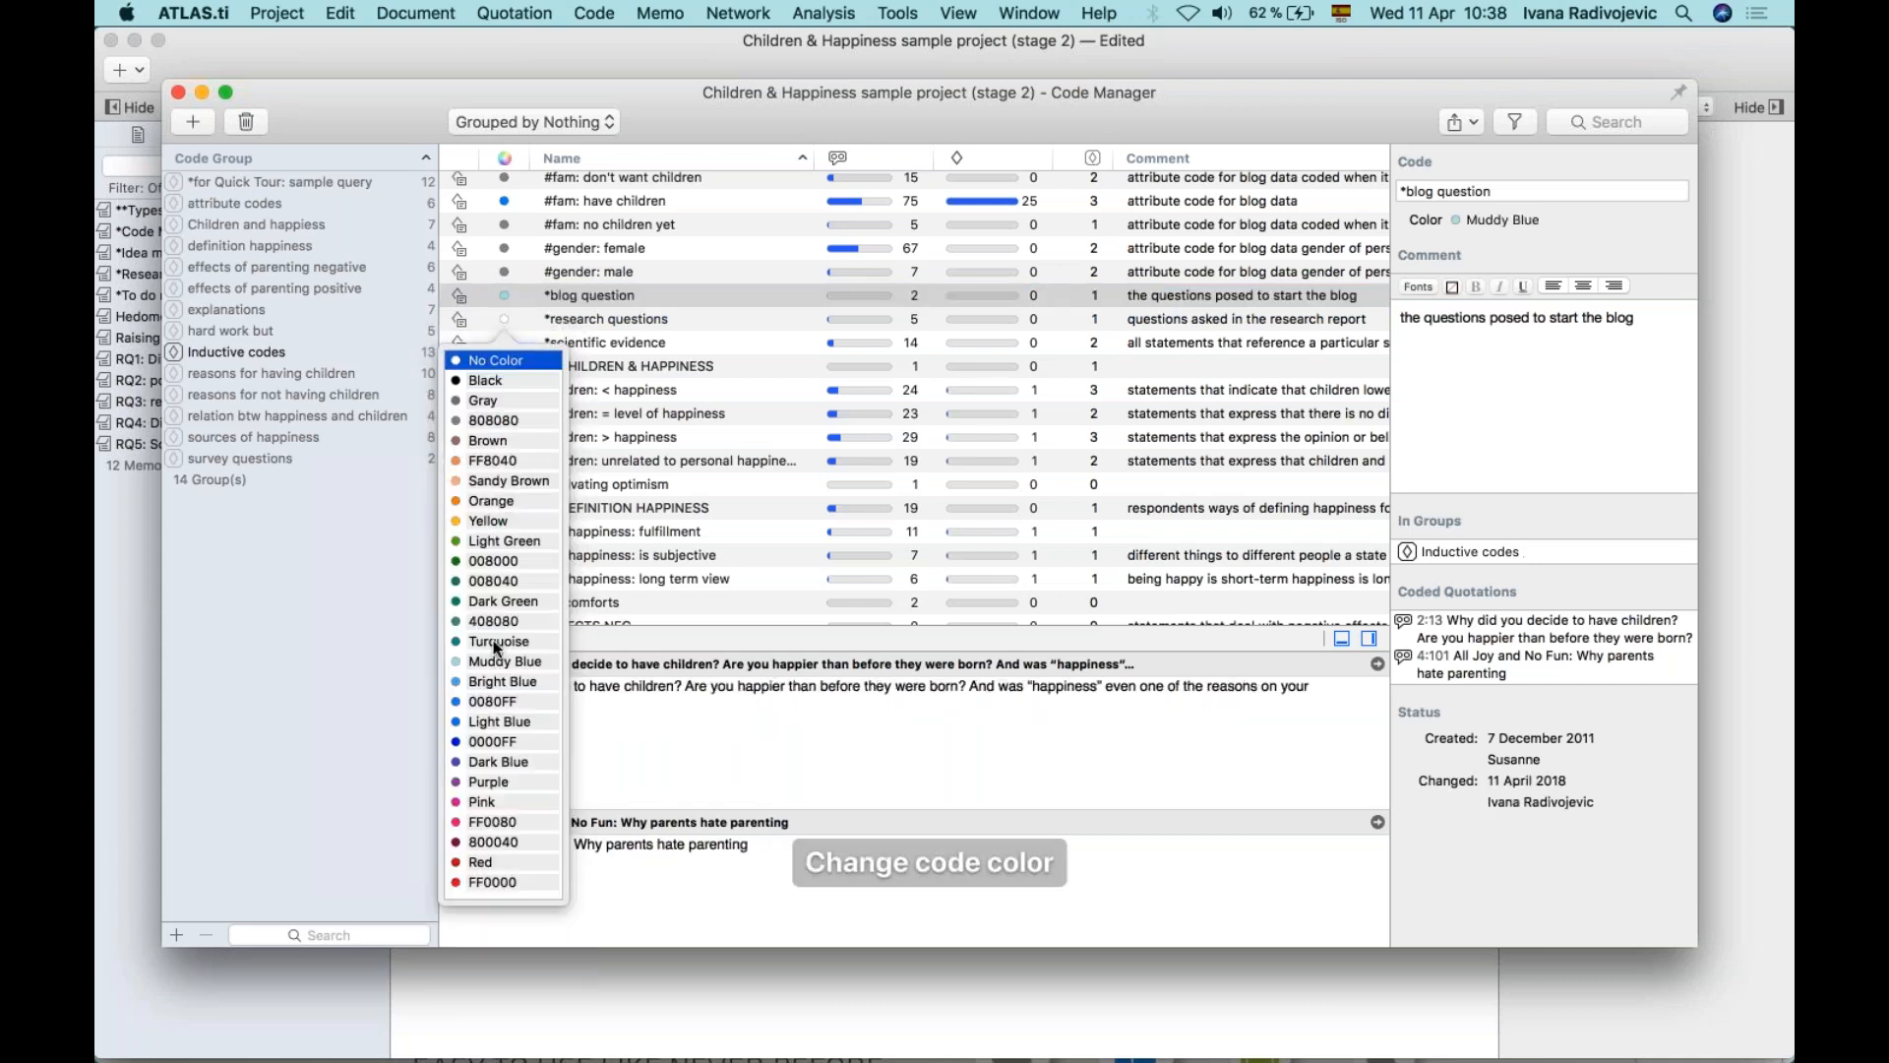
click(495, 642)
click(504, 342)
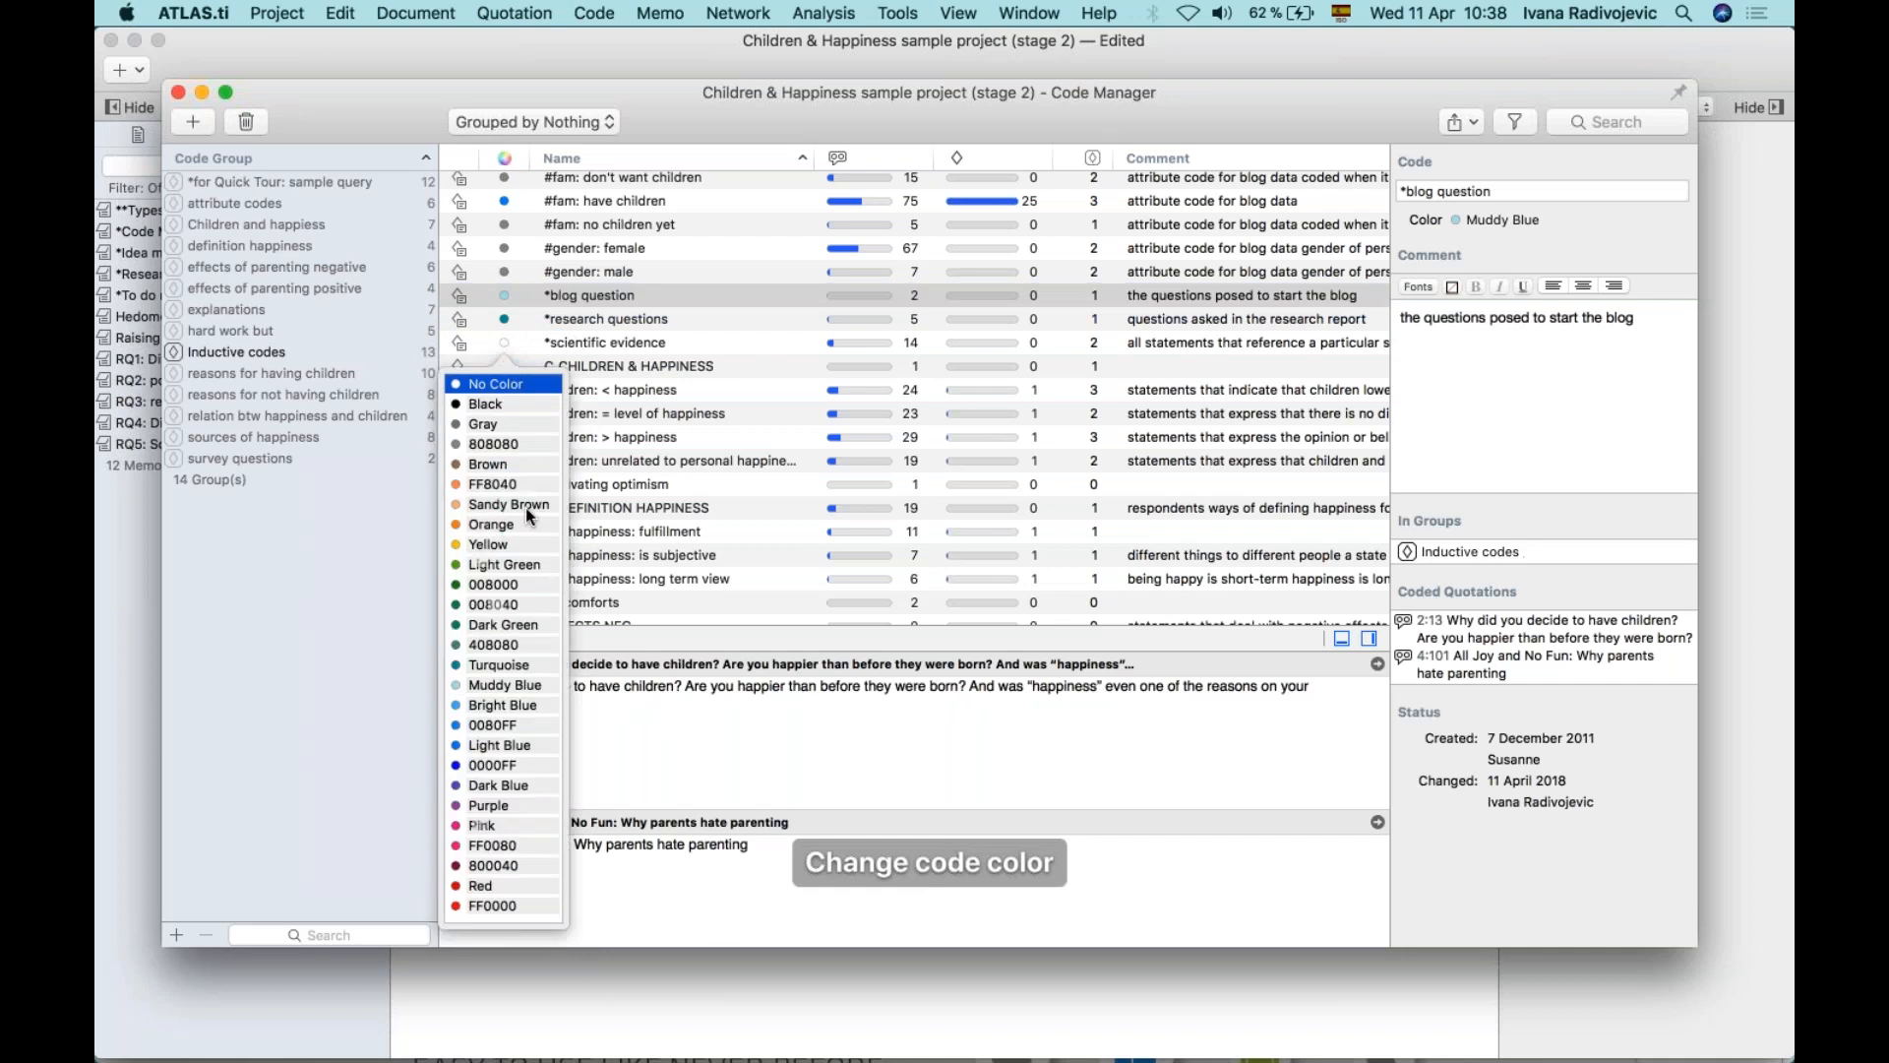
click(491, 725)
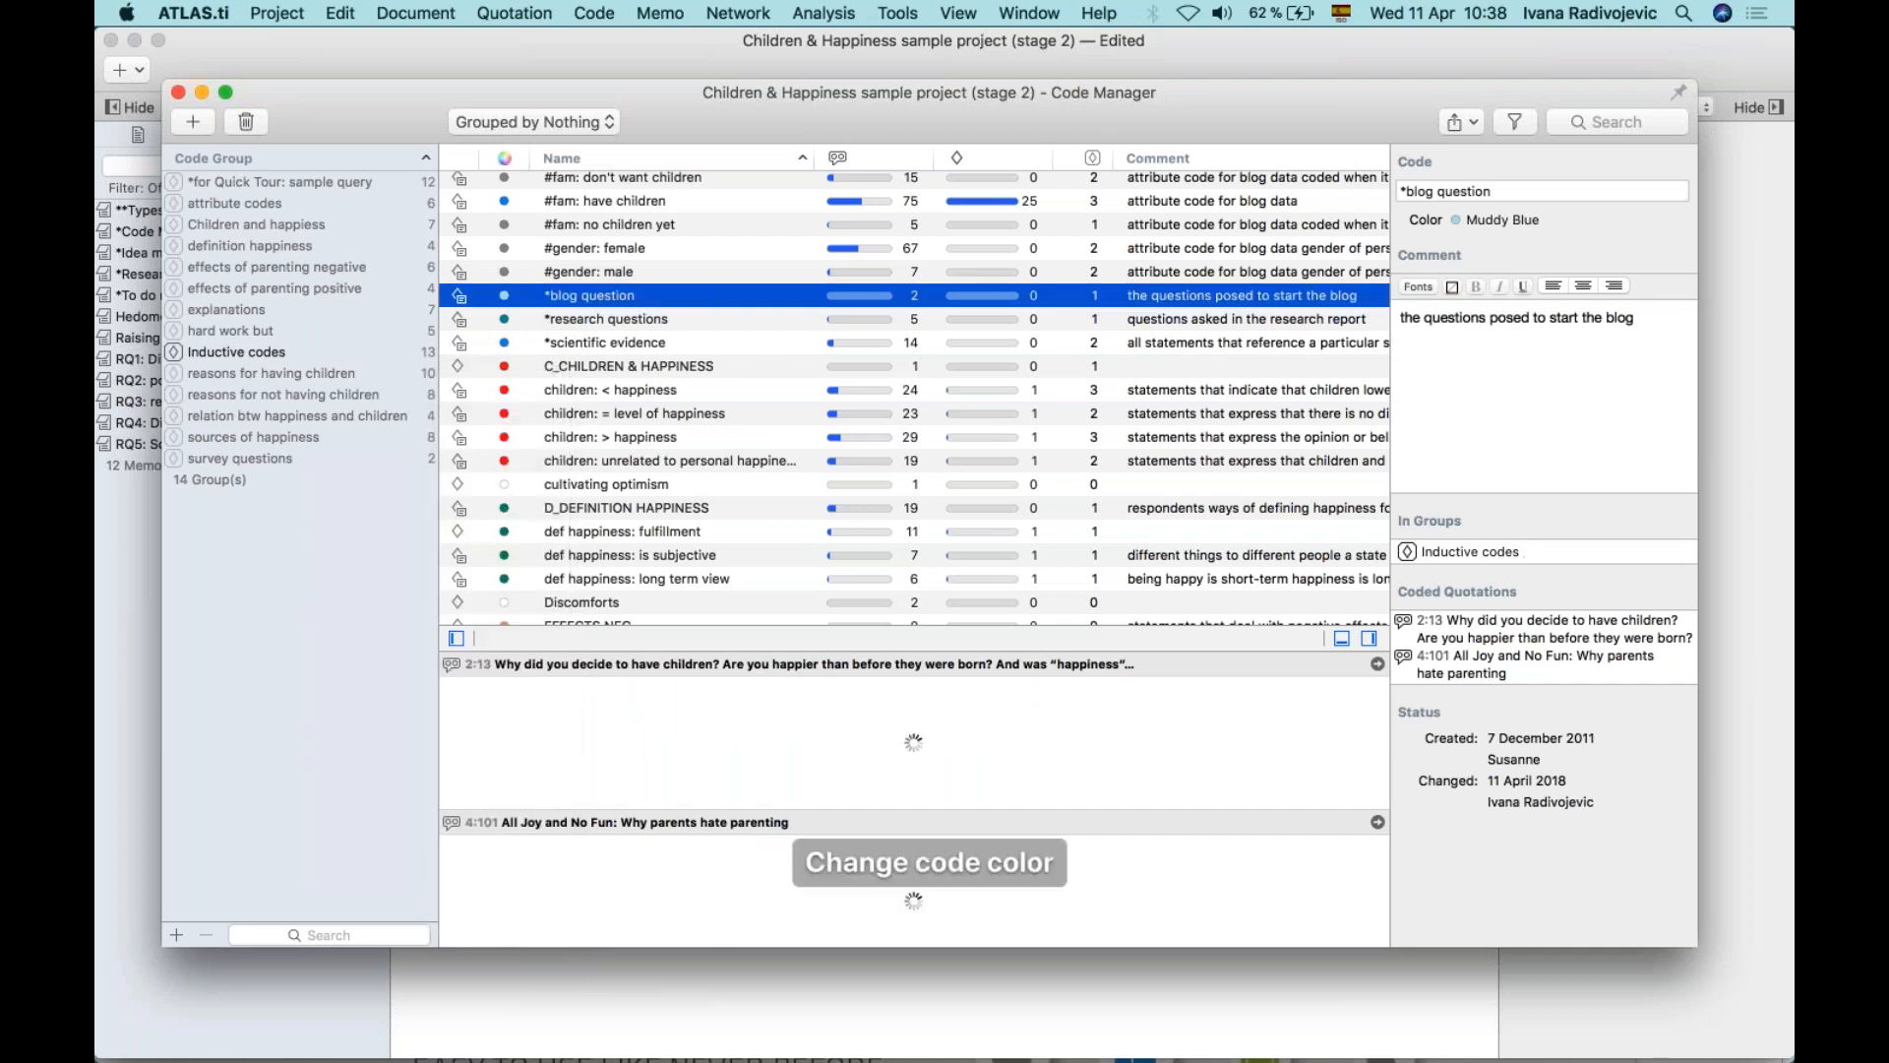
click(505, 367)
Inspect the details and groups of the codes children: > happiness, C_CHILDREN & HAPPINESS, cultivating optimism and #blog entry.
click(644, 437)
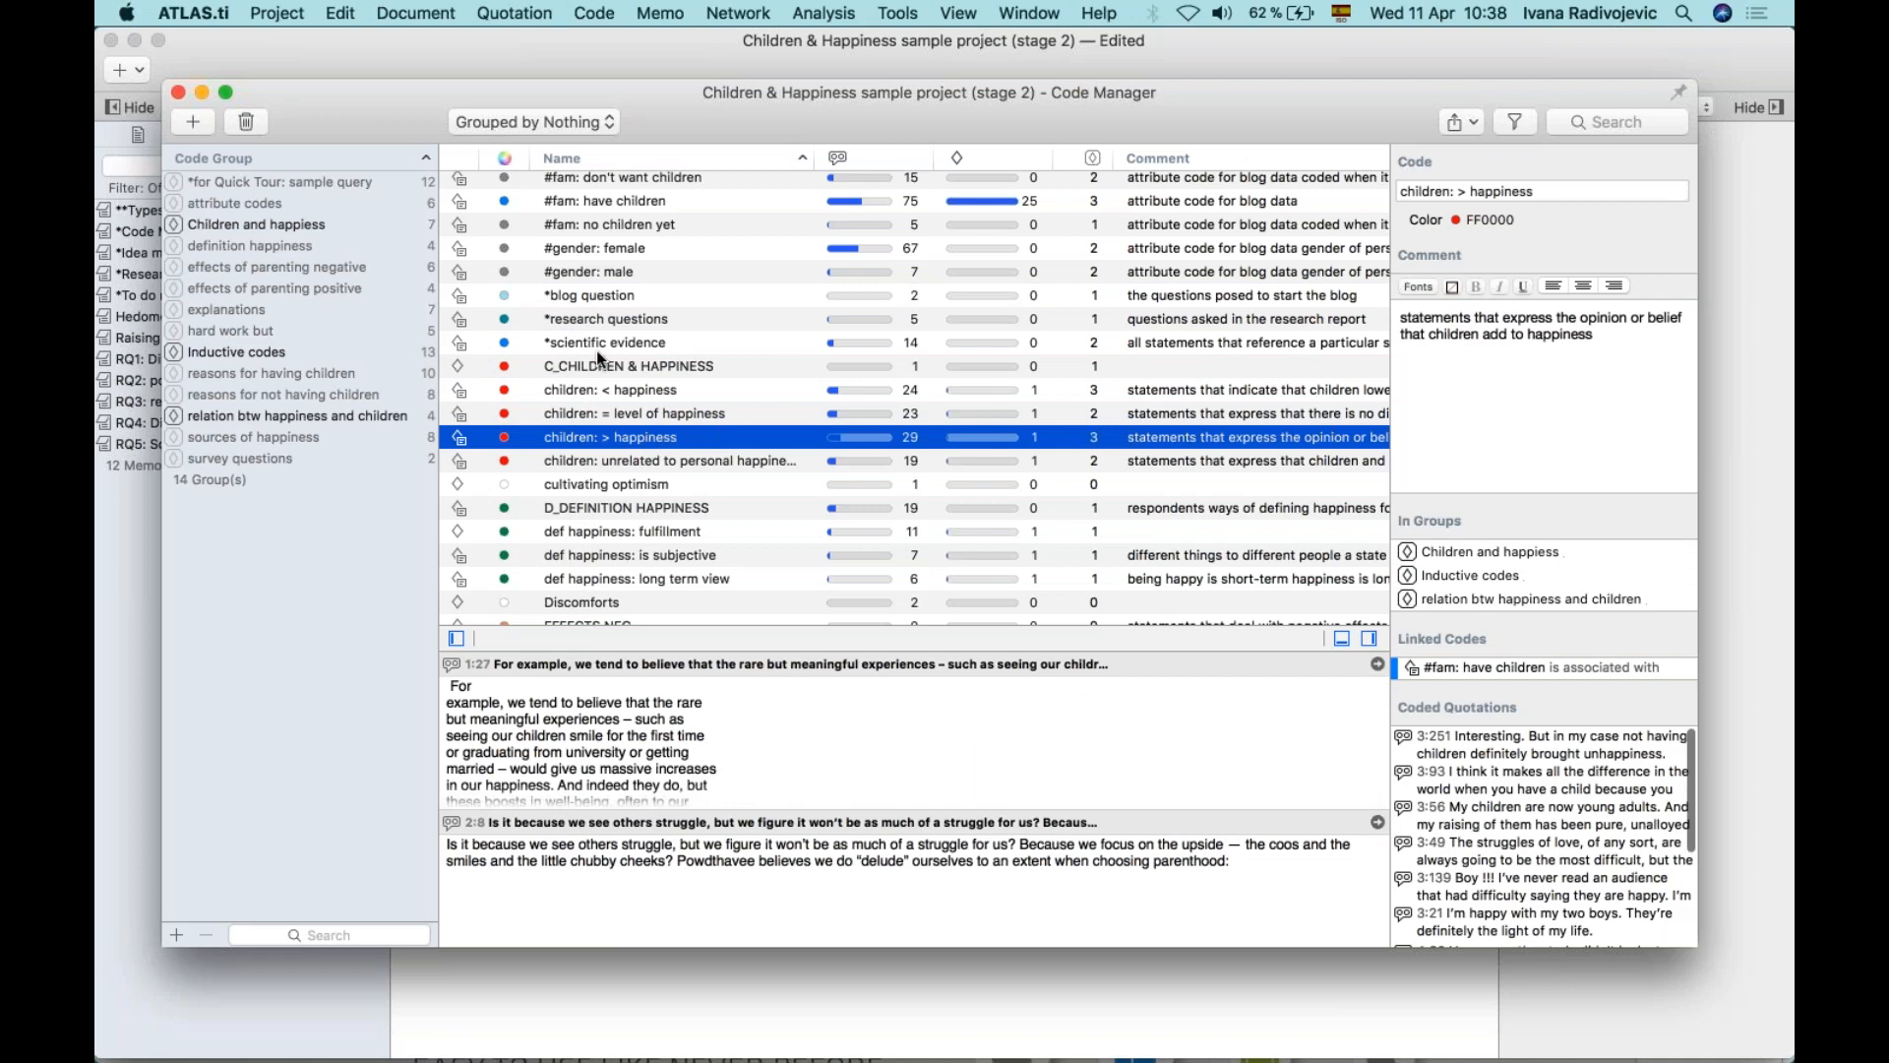
click(600, 364)
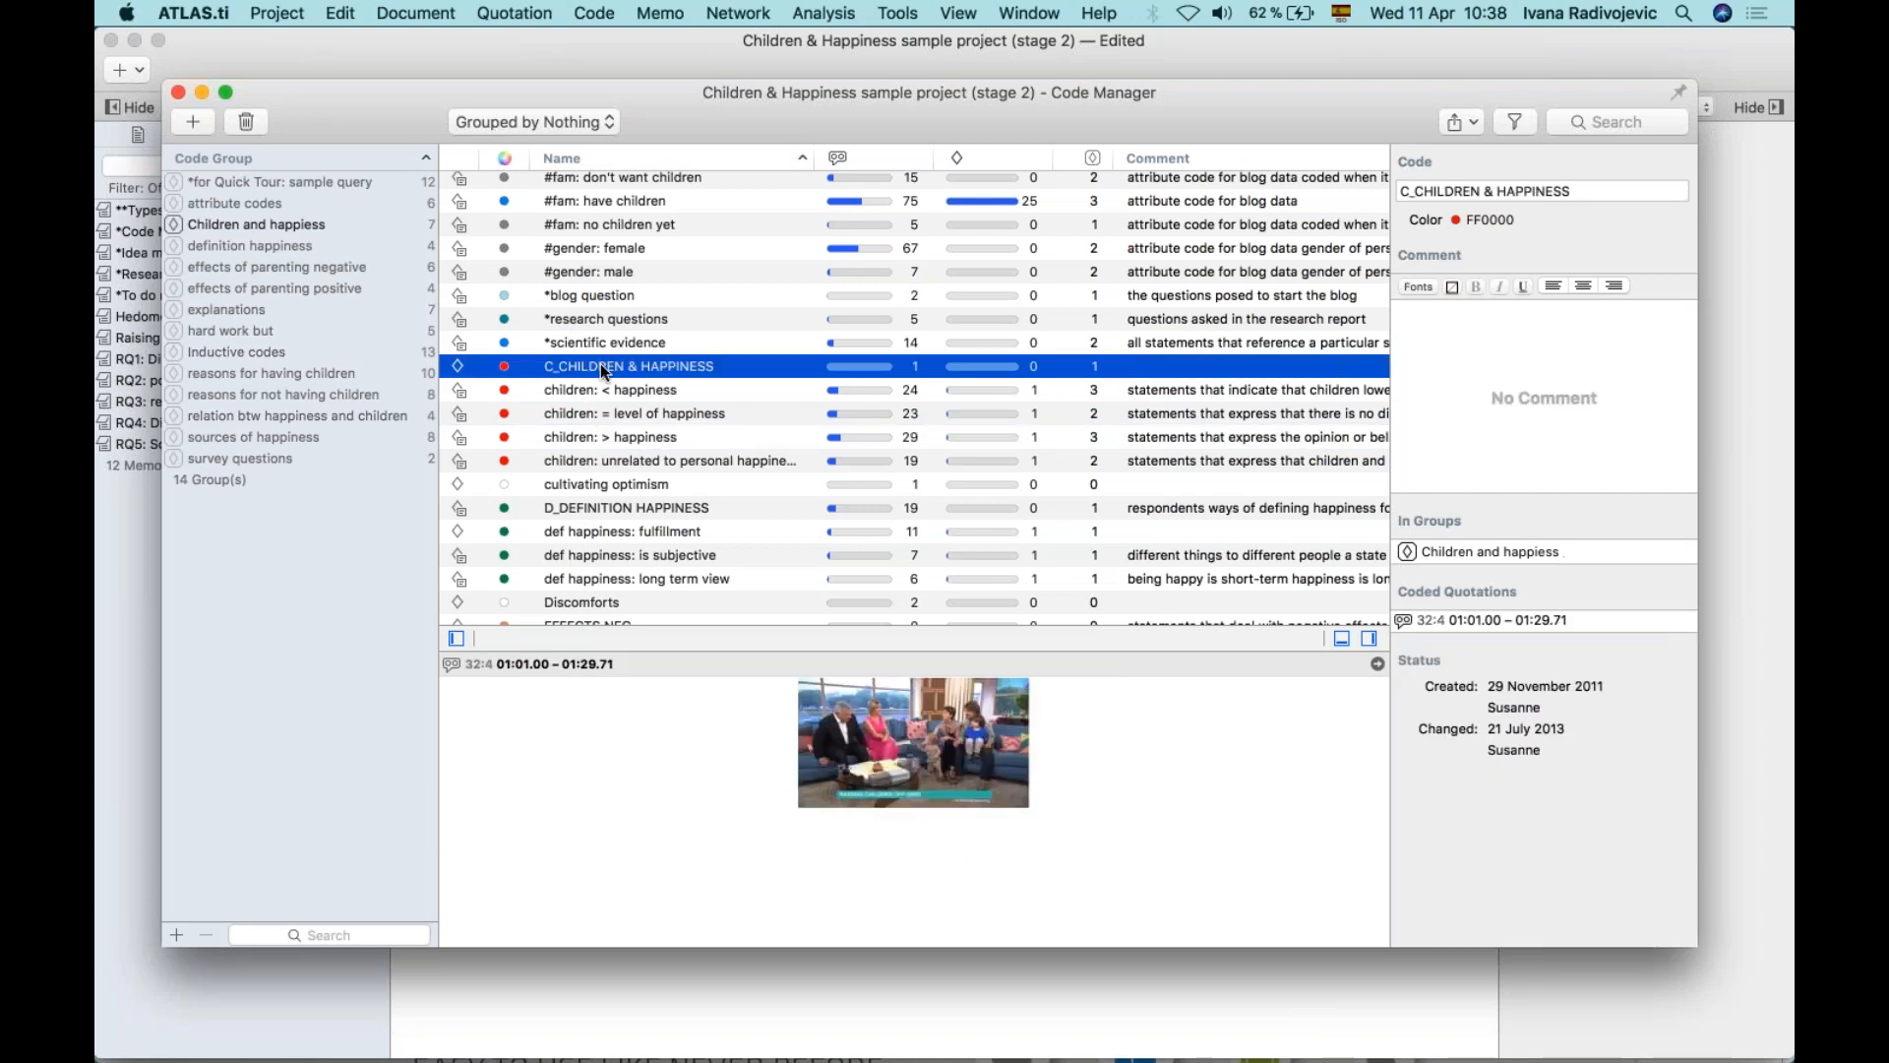
click(566, 486)
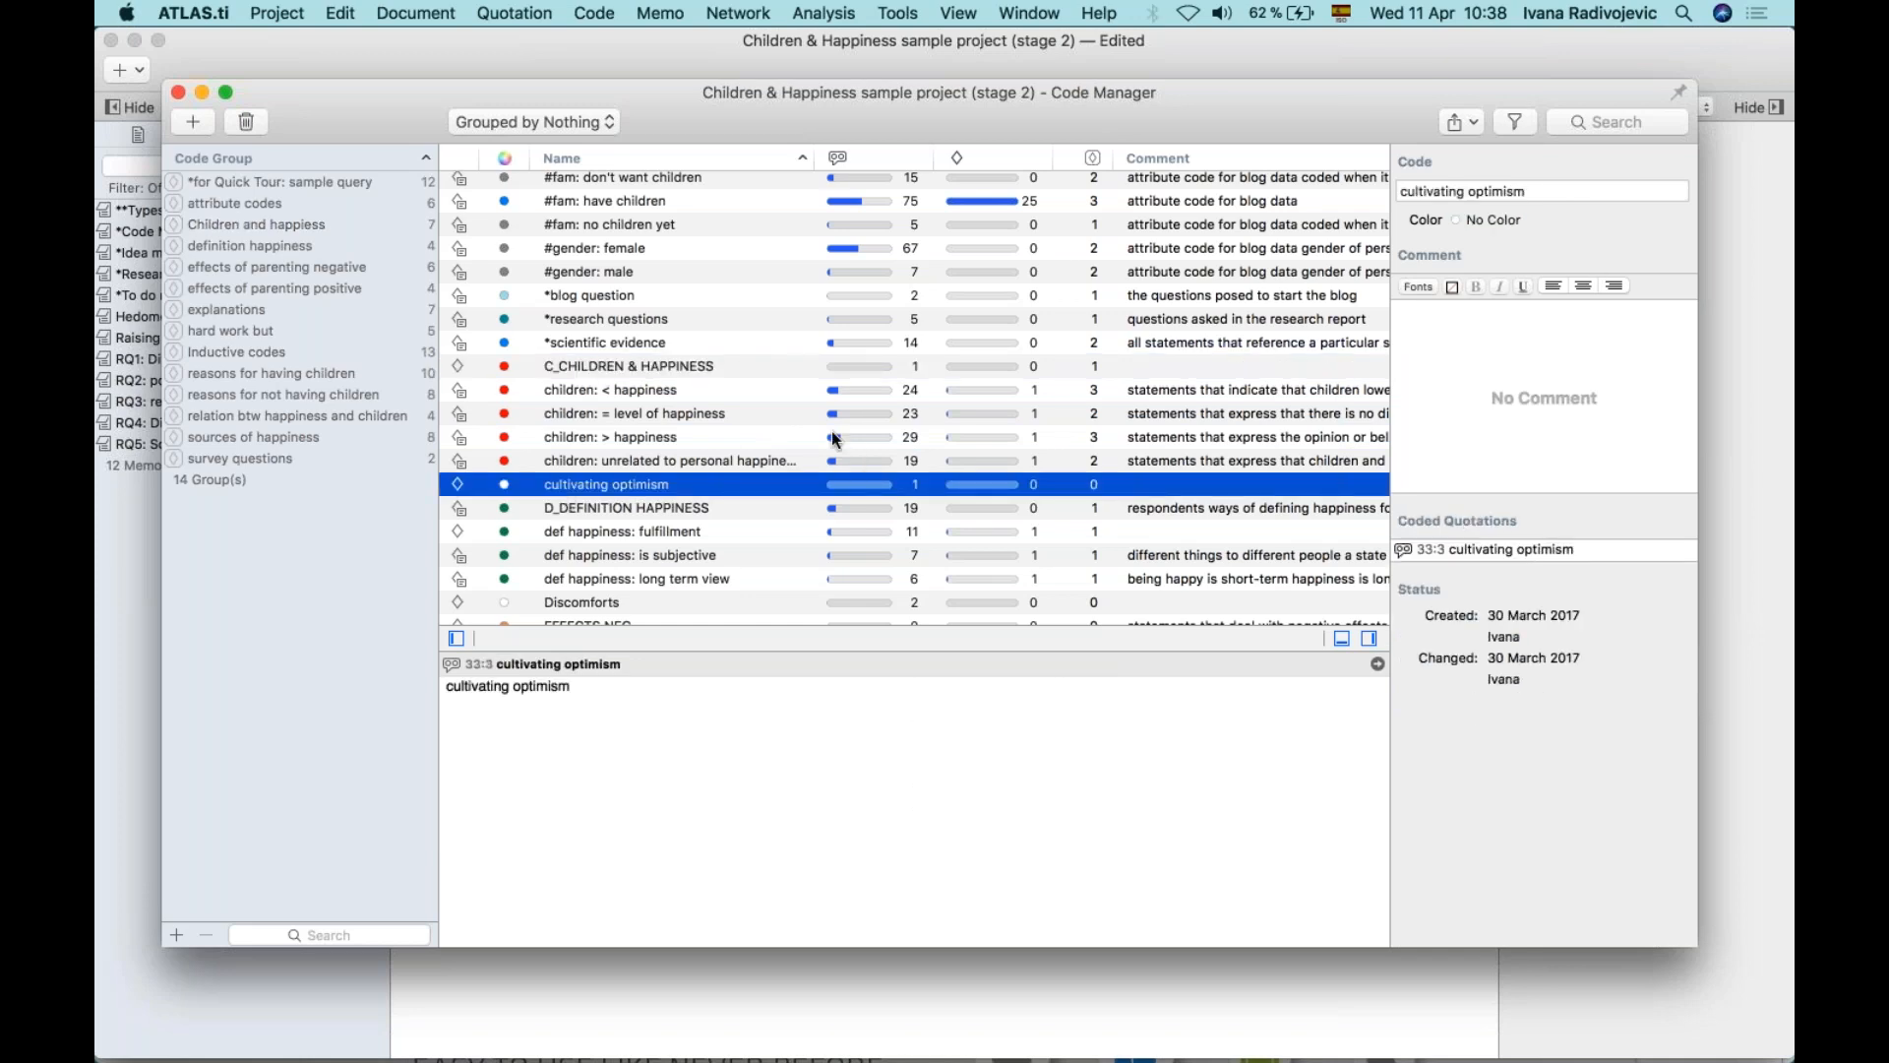
scroll(834, 439, up, 3)
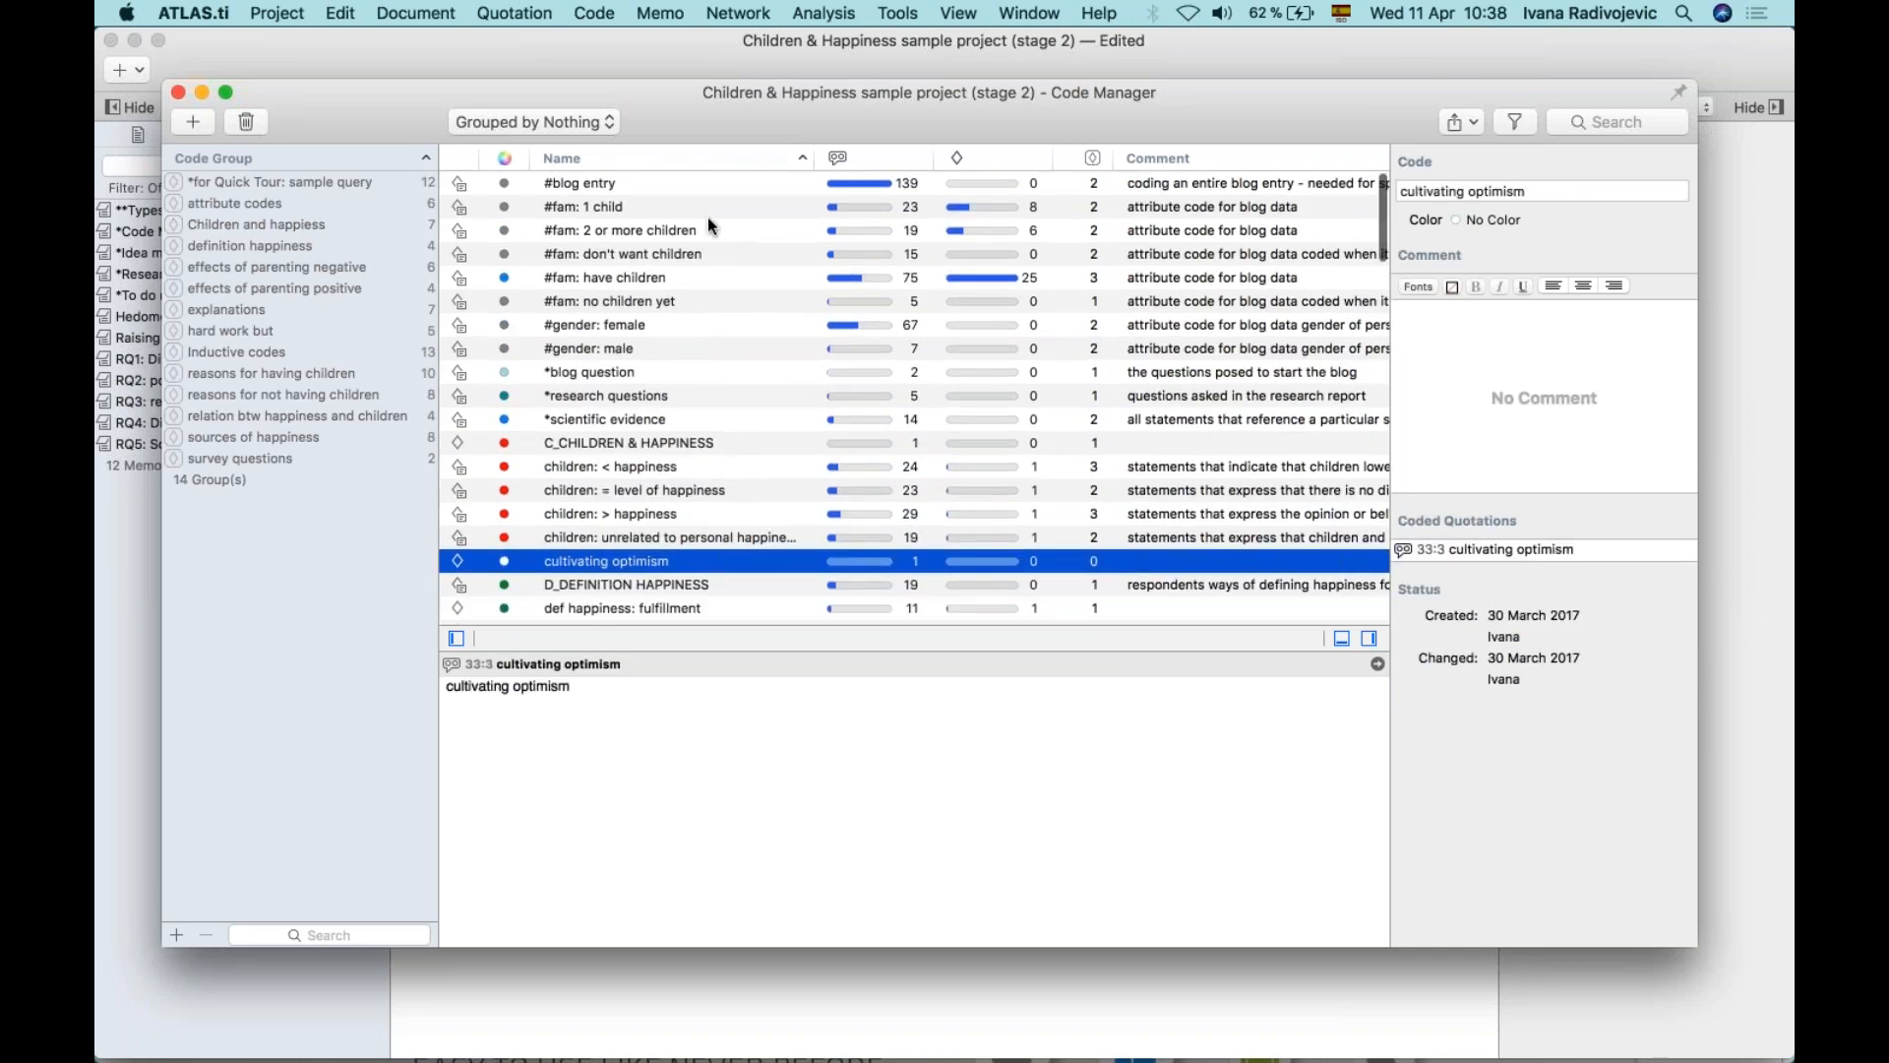
click(618, 185)
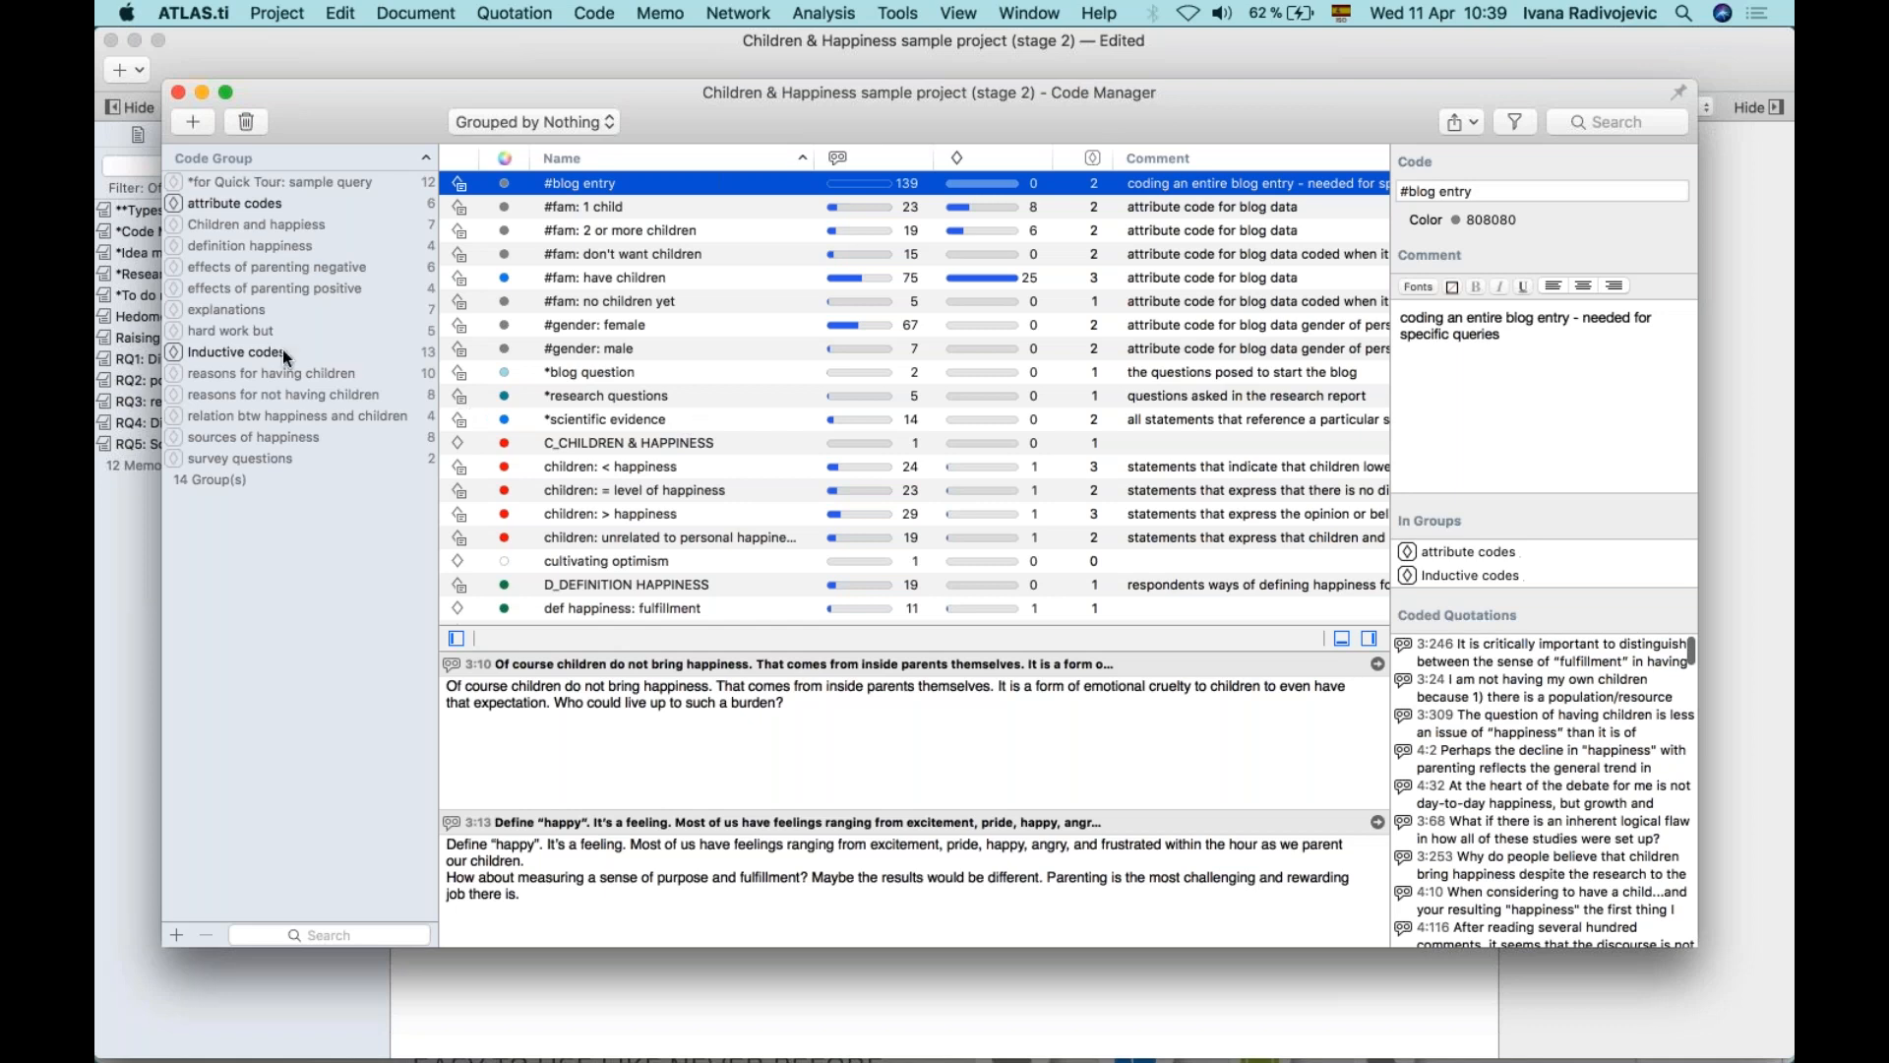
Filter the code list by the group definition happiness and select all of its codes.
click(236, 245)
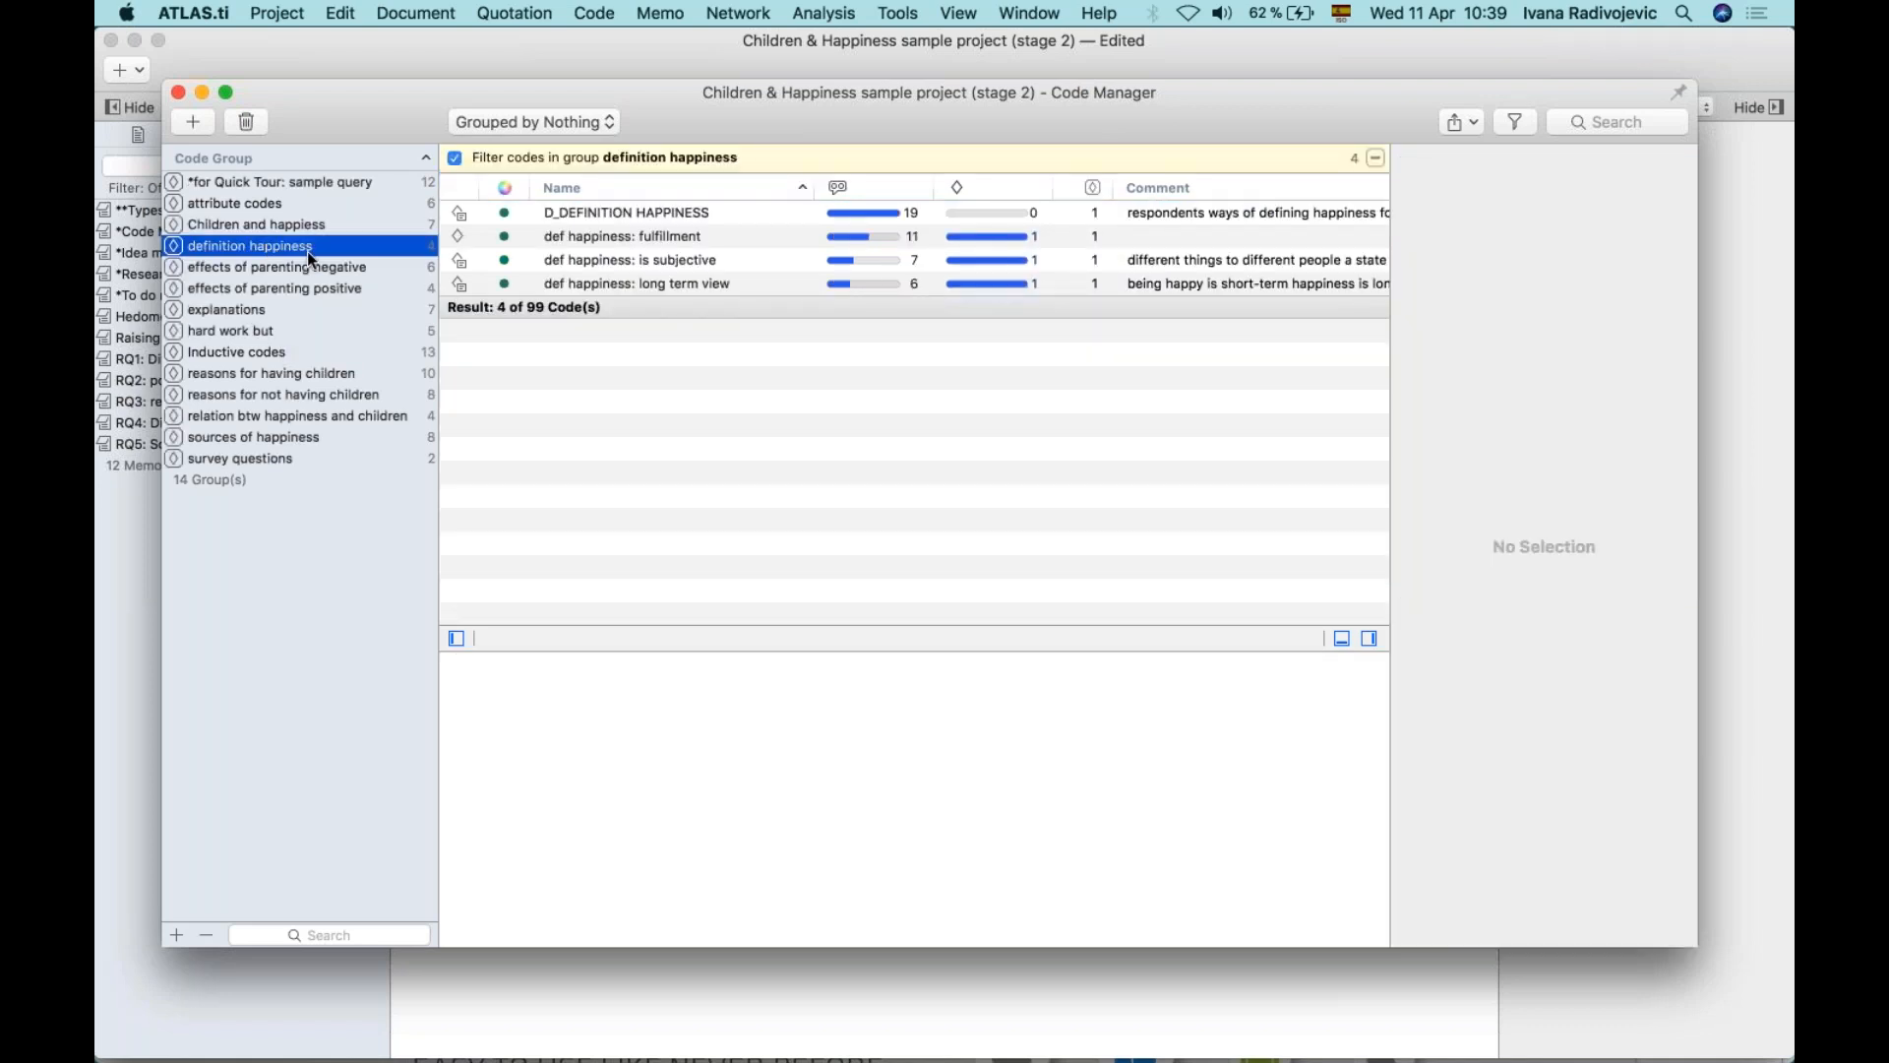
click(623, 209)
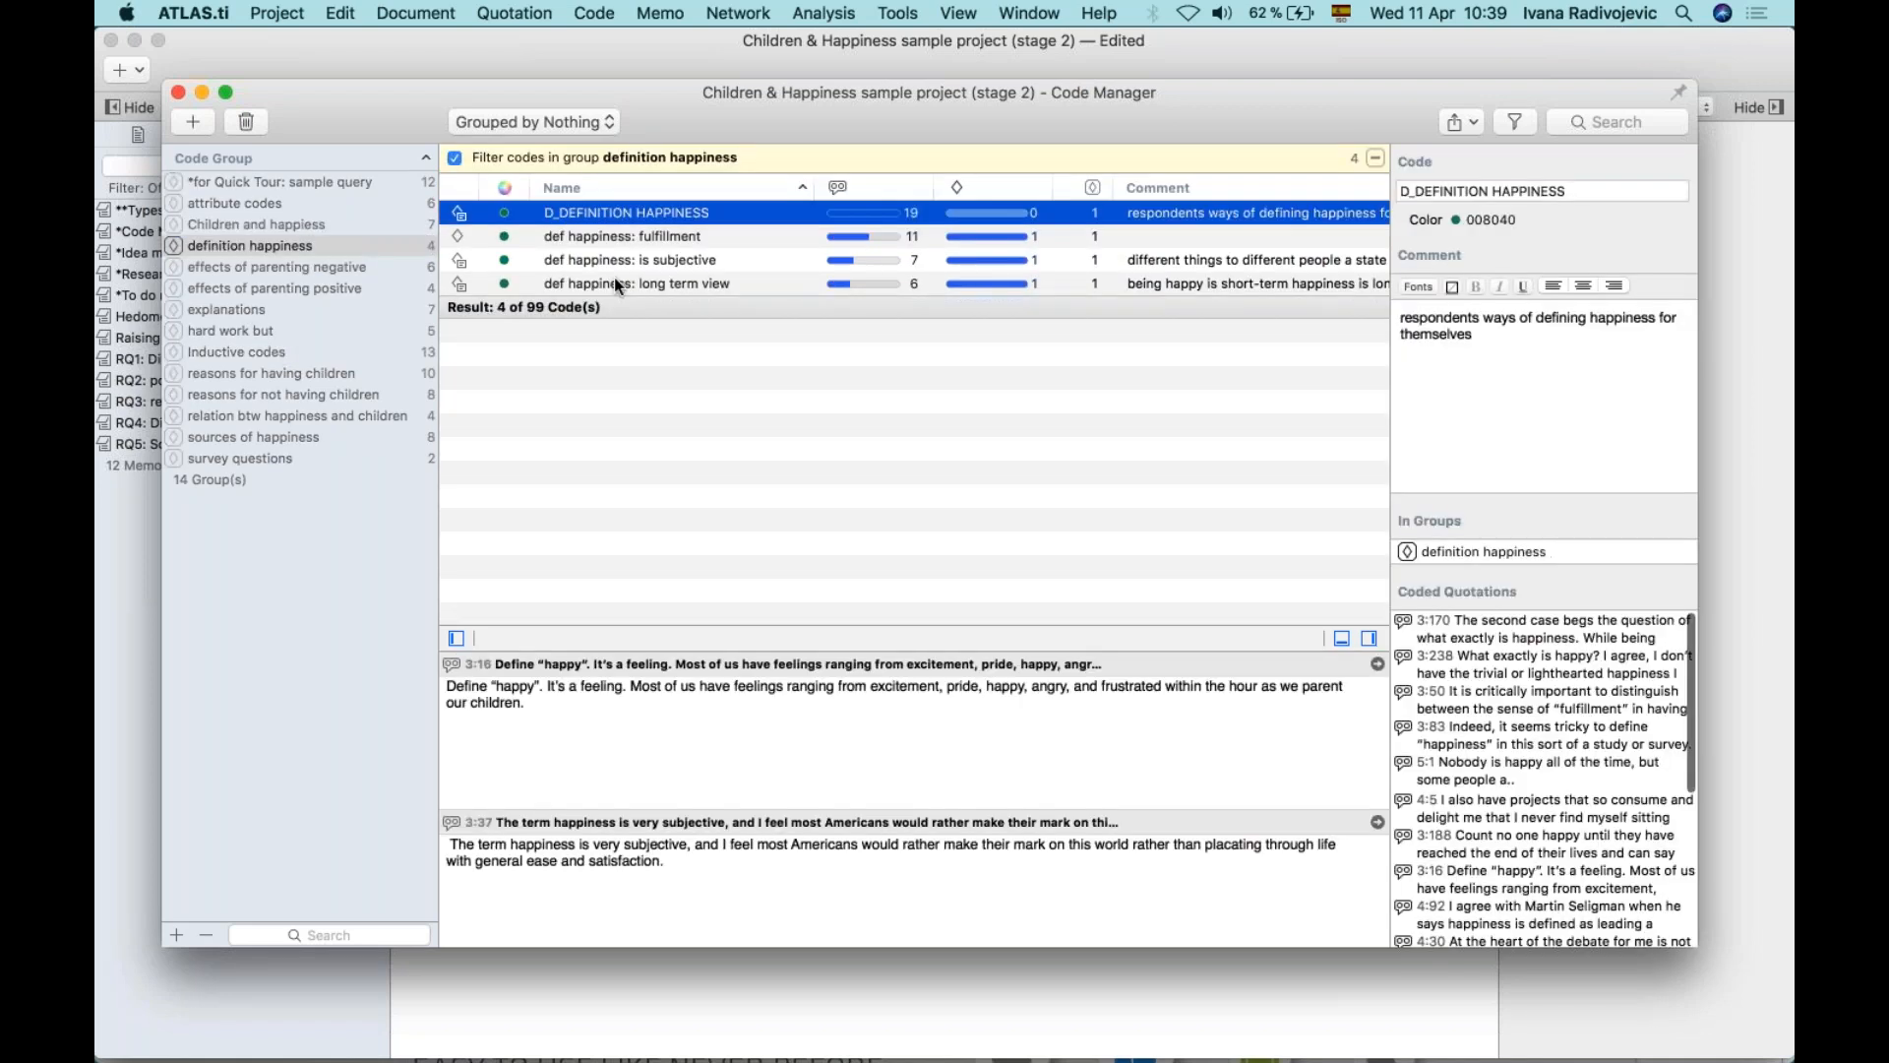
shift+click(614, 281)
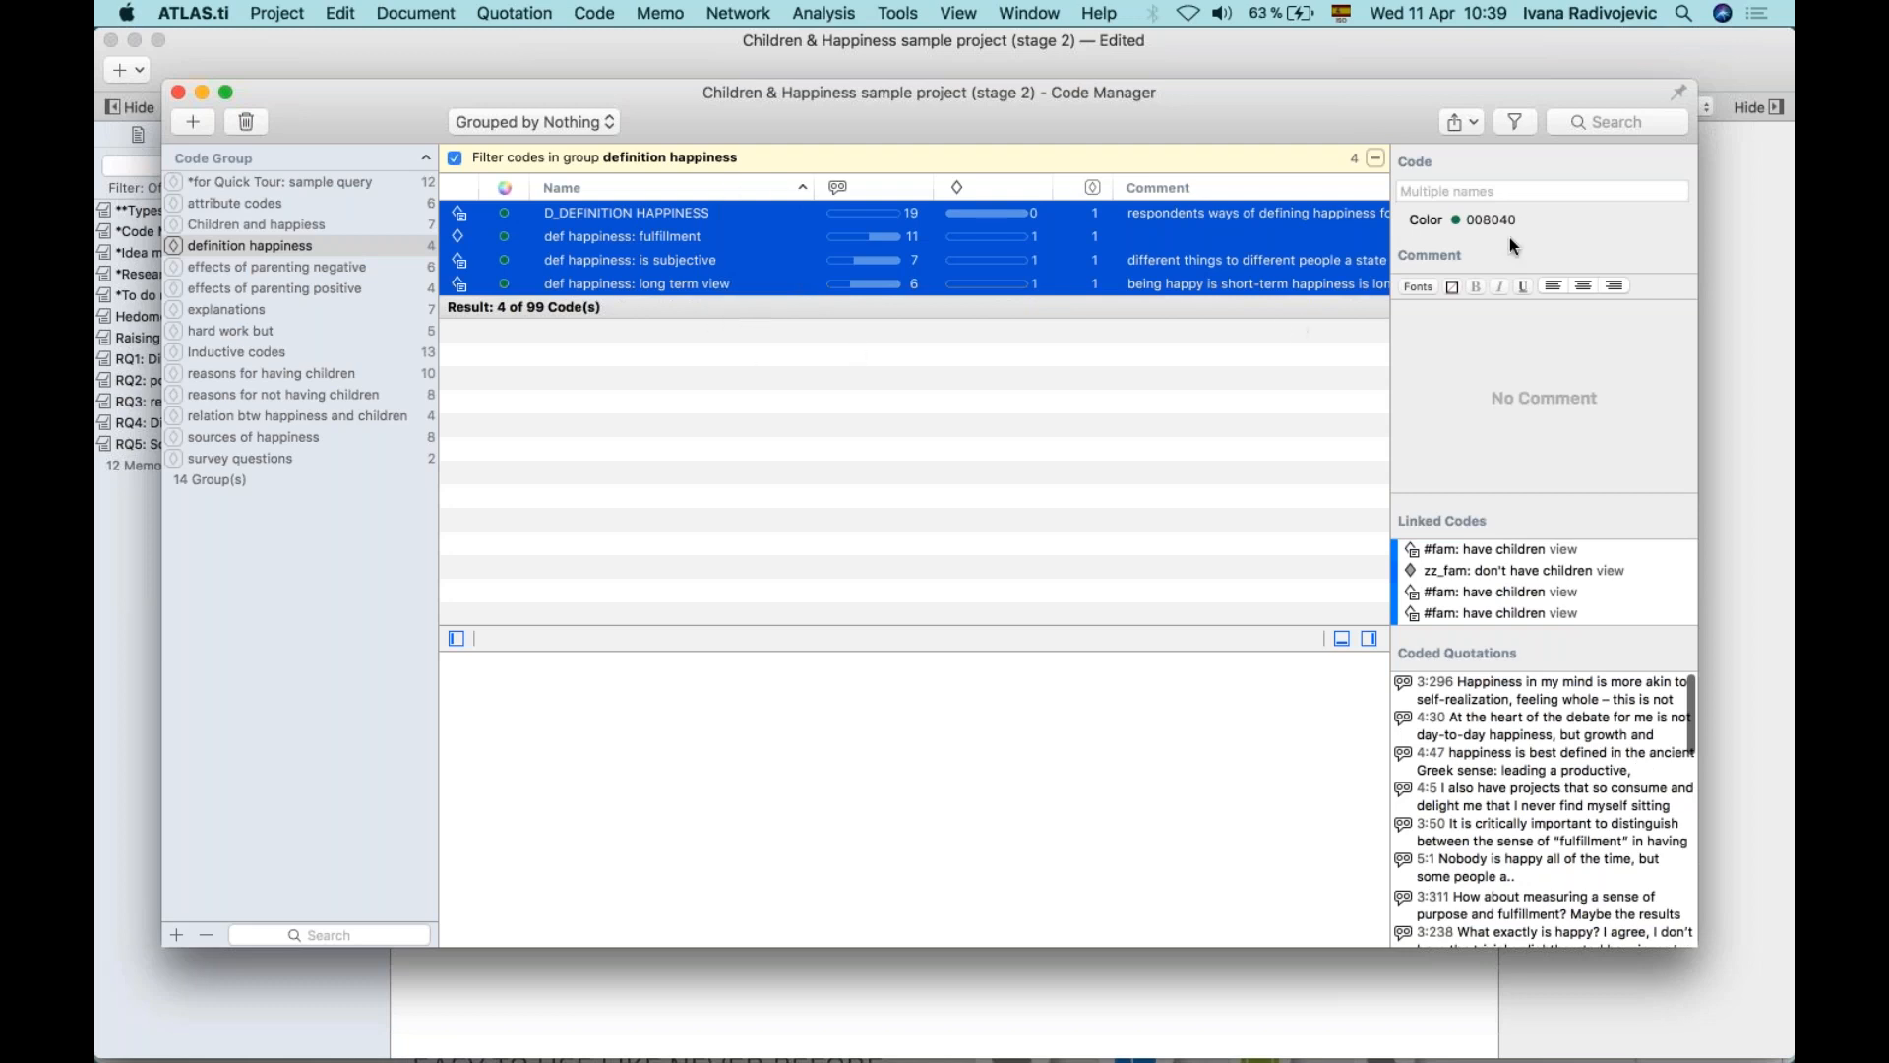
Open an export report for the selected definition happiness codes and include their quotations with content.
click(1471, 122)
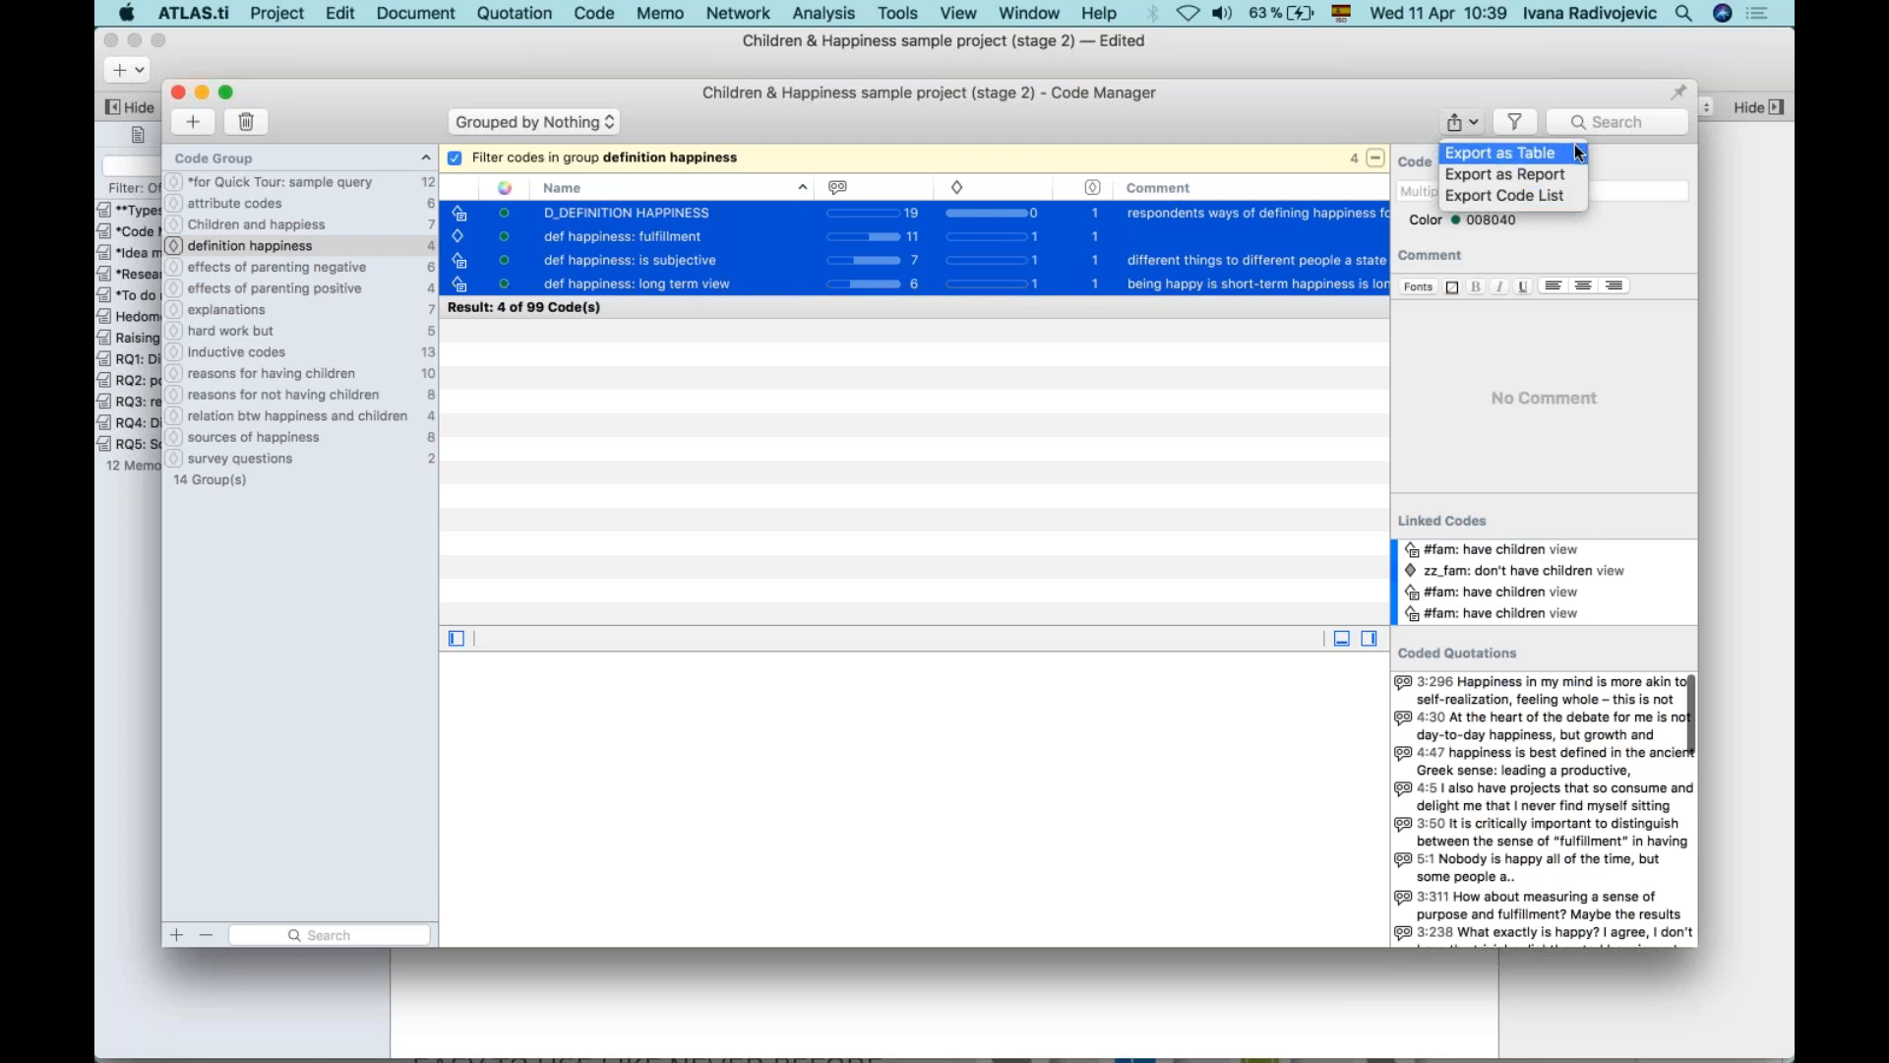
click(1574, 176)
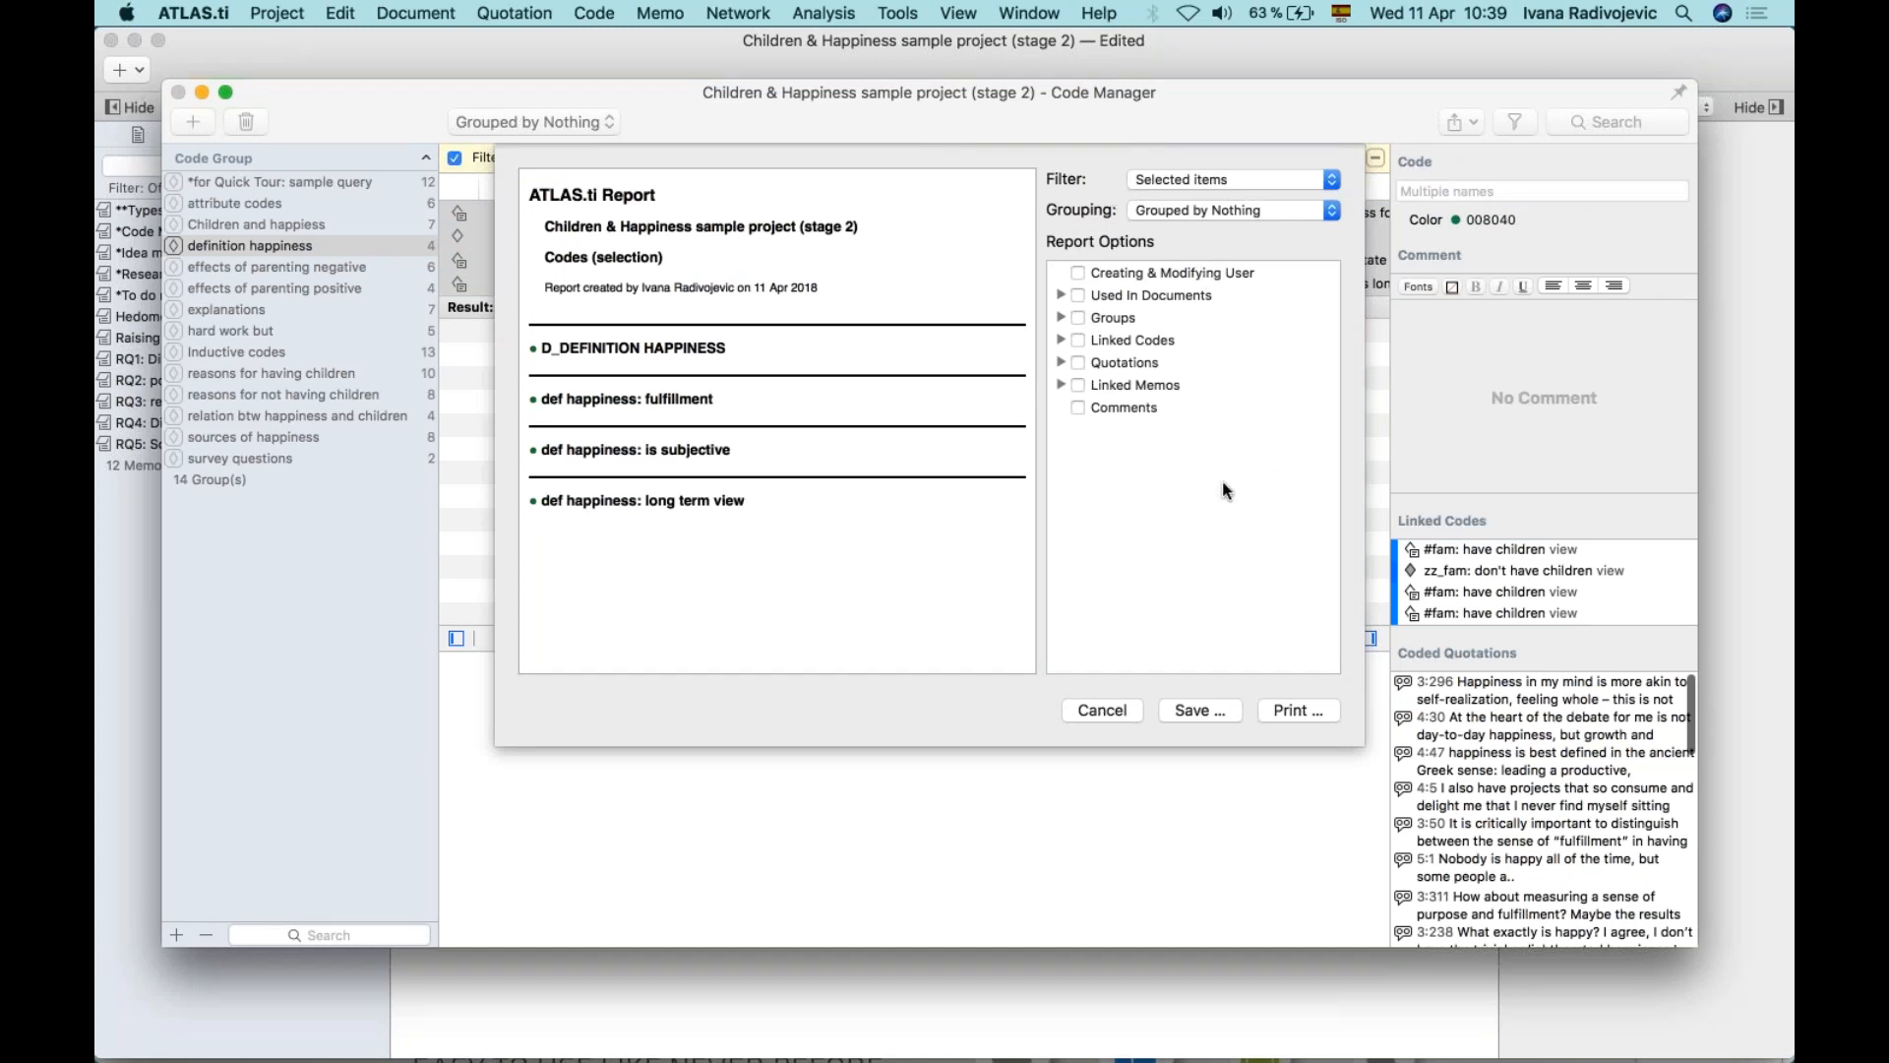
click(1076, 363)
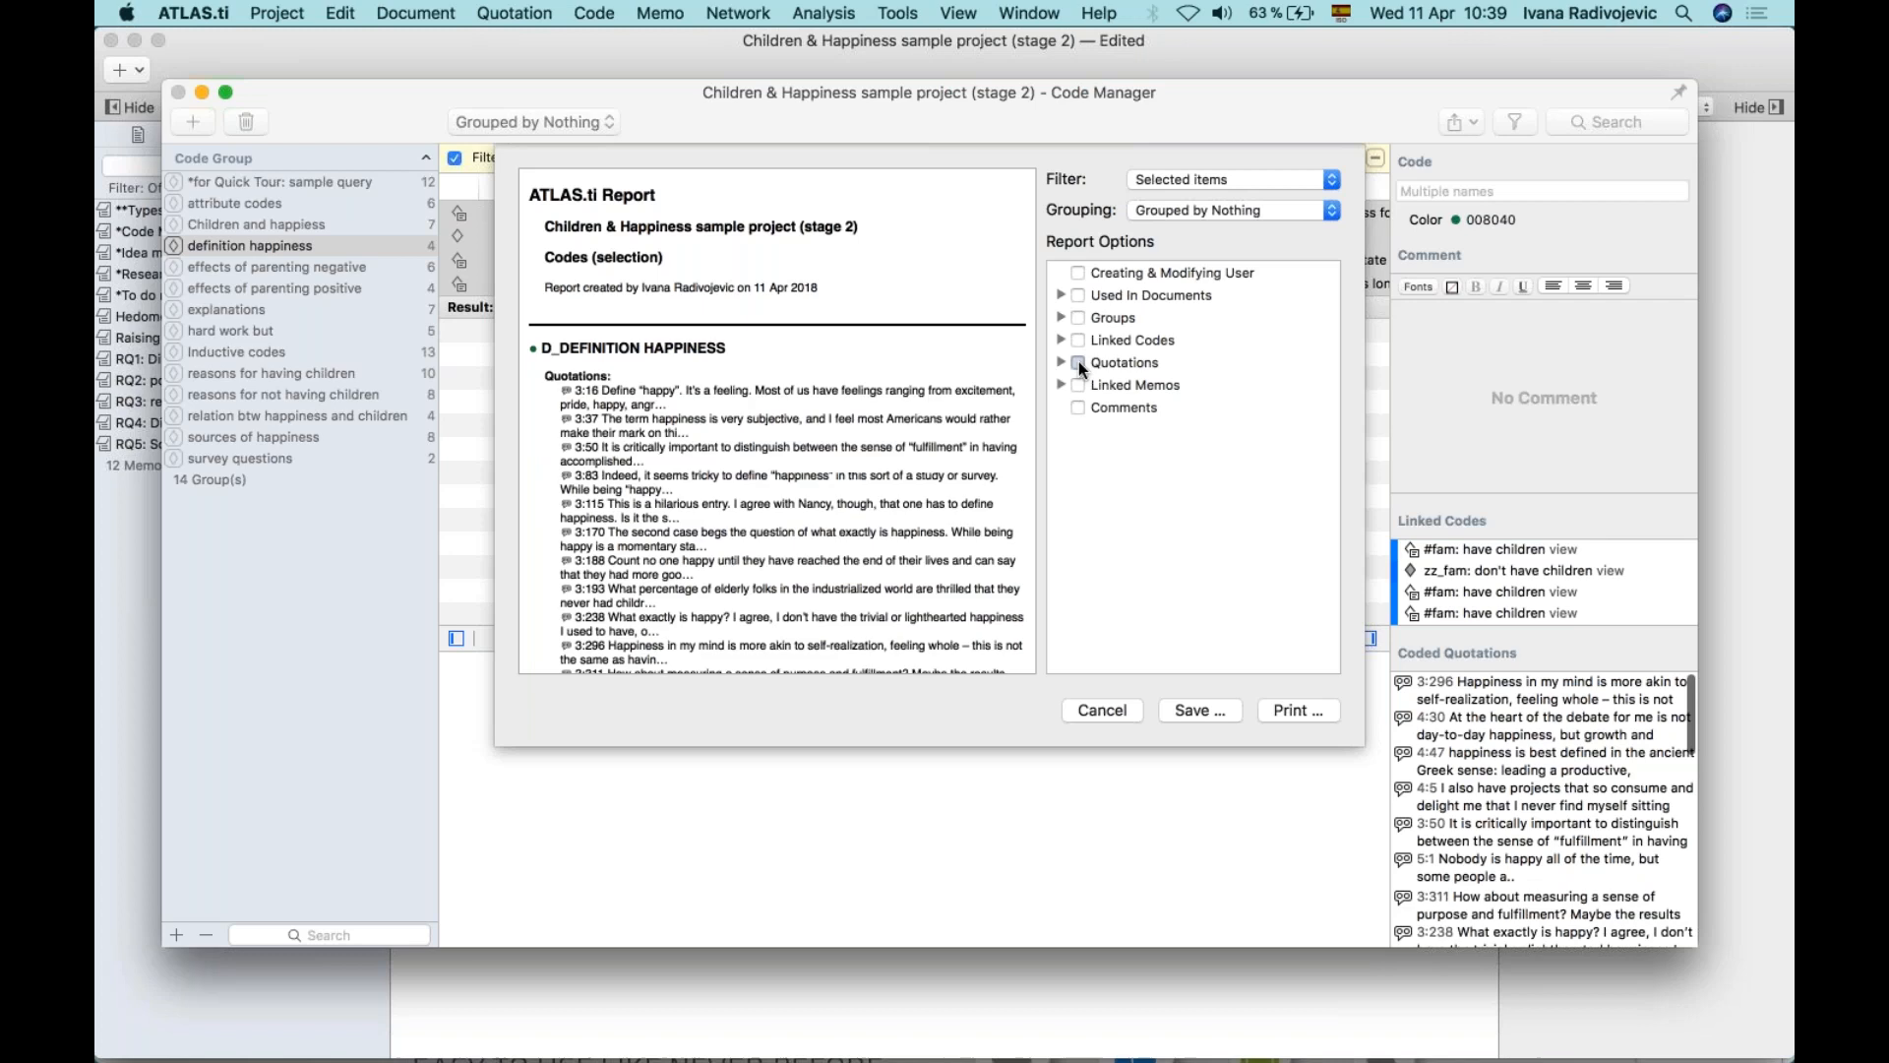
click(1061, 363)
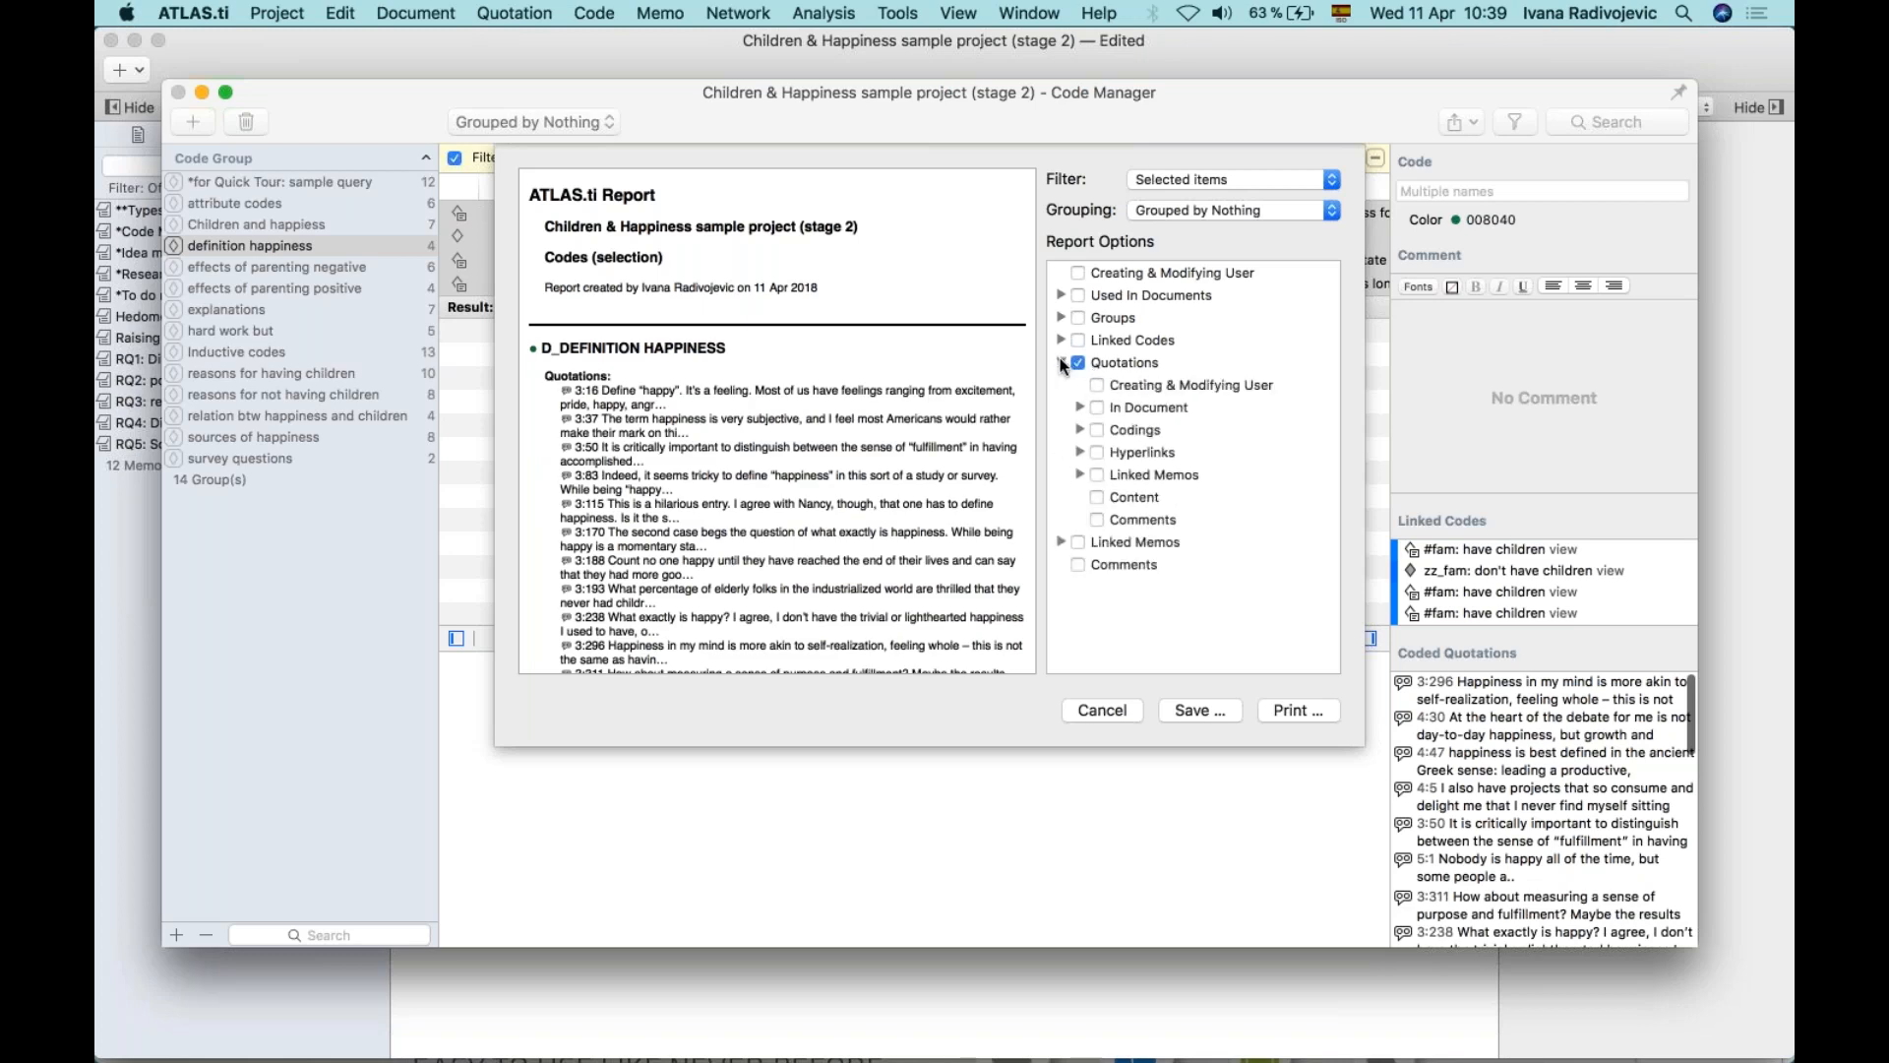
click(1101, 494)
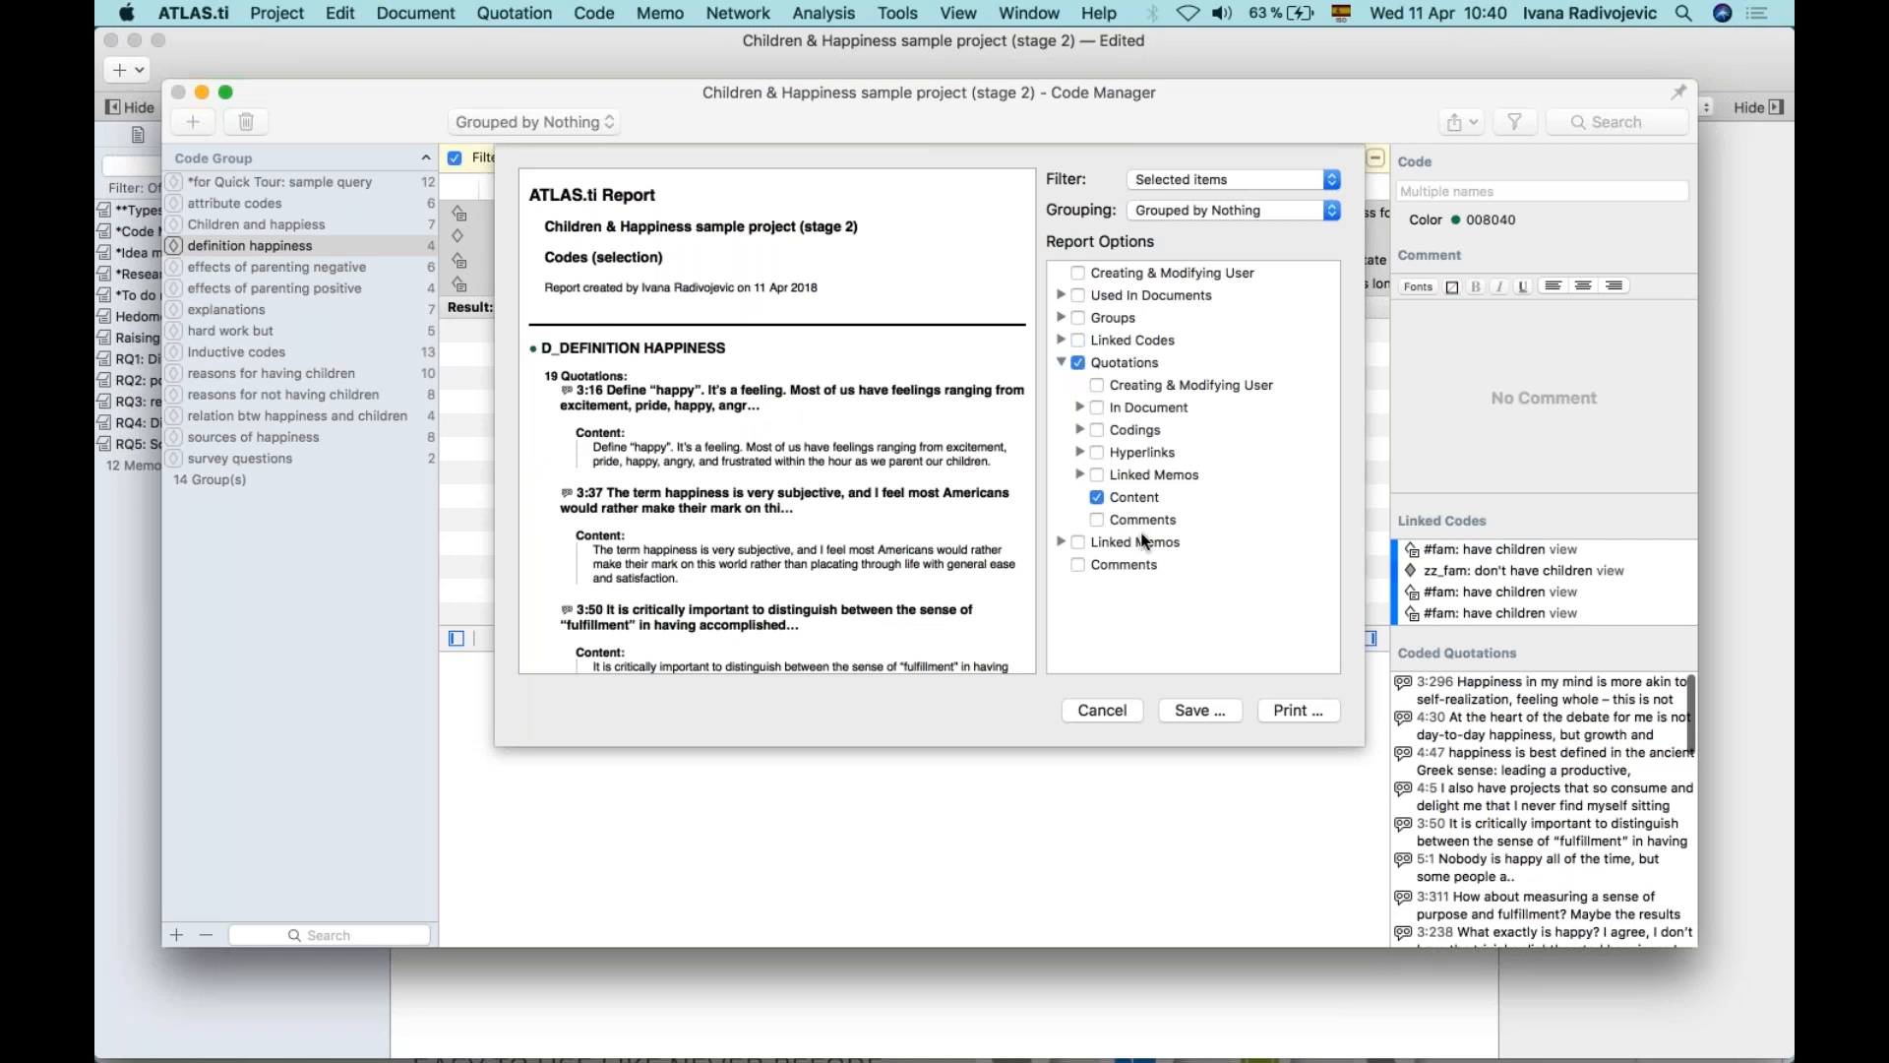
Add the documents the codes are used in, the linked memos and the quotations' codings to the report.
click(1079, 295)
click(1061, 295)
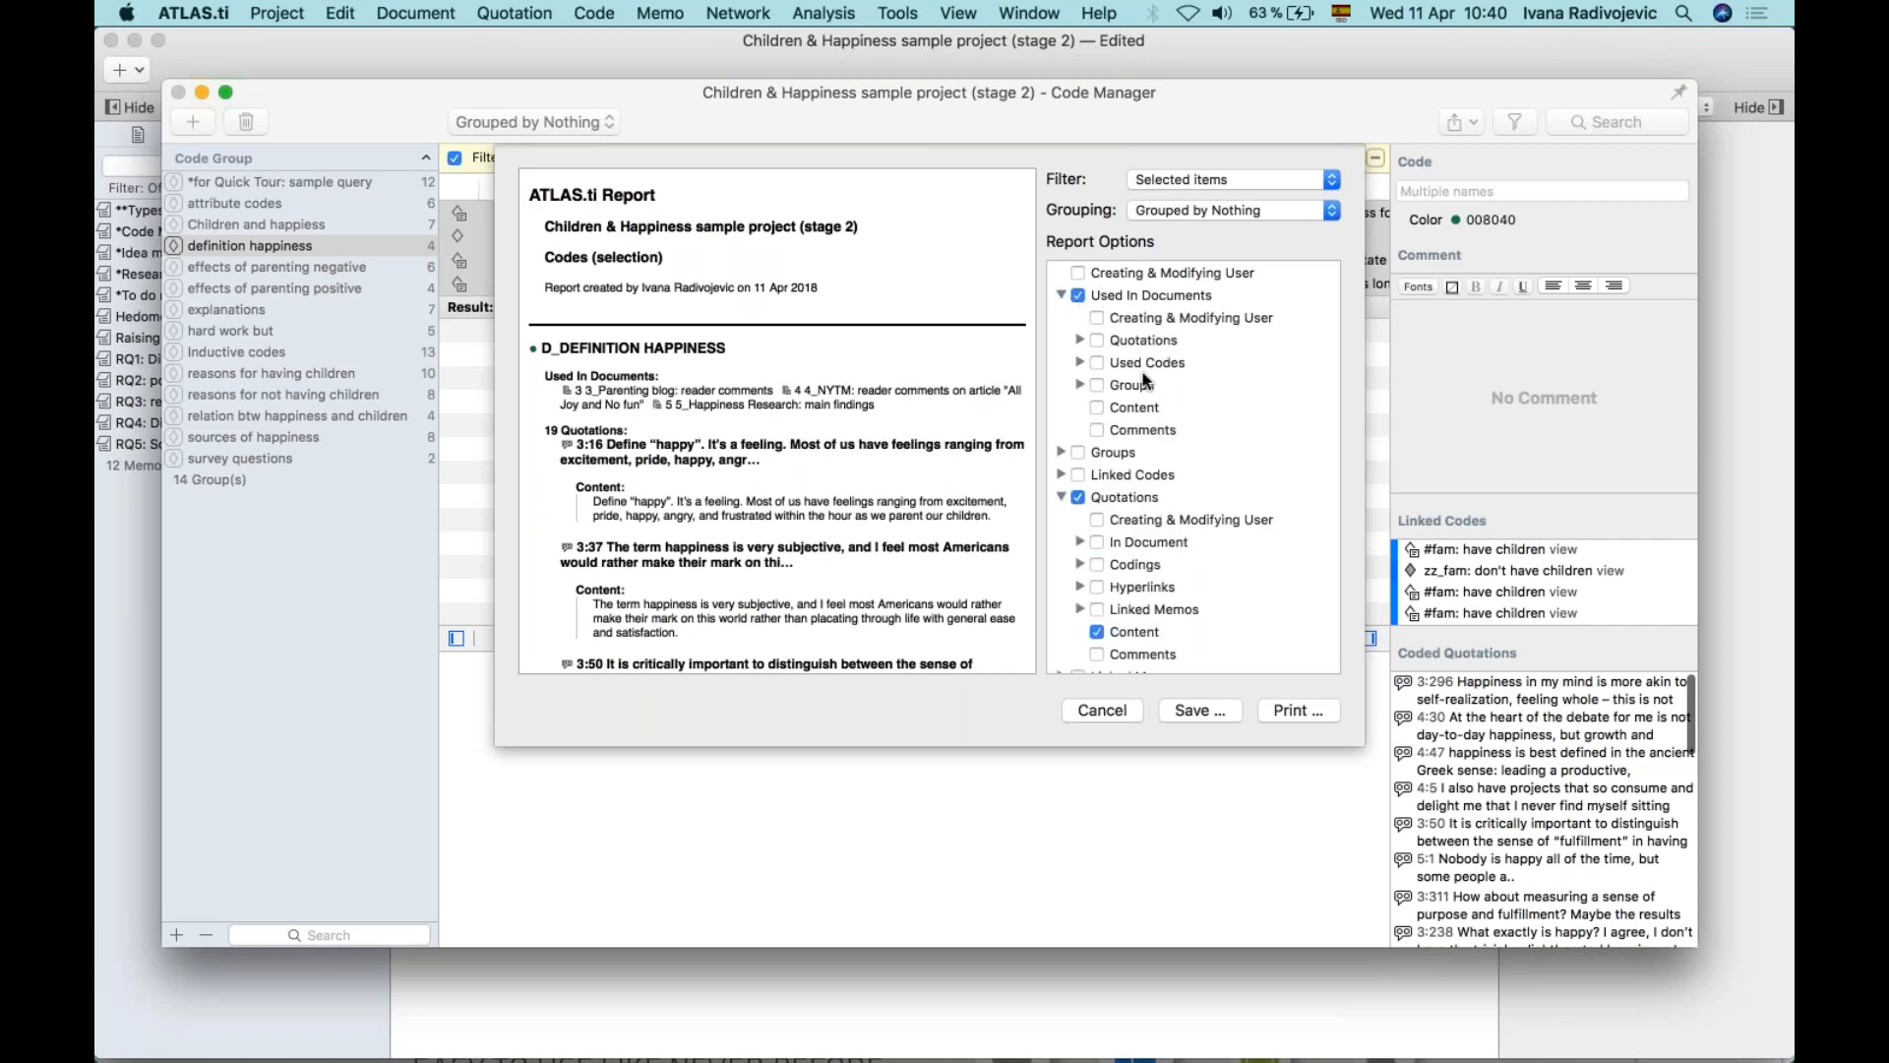
click(1060, 295)
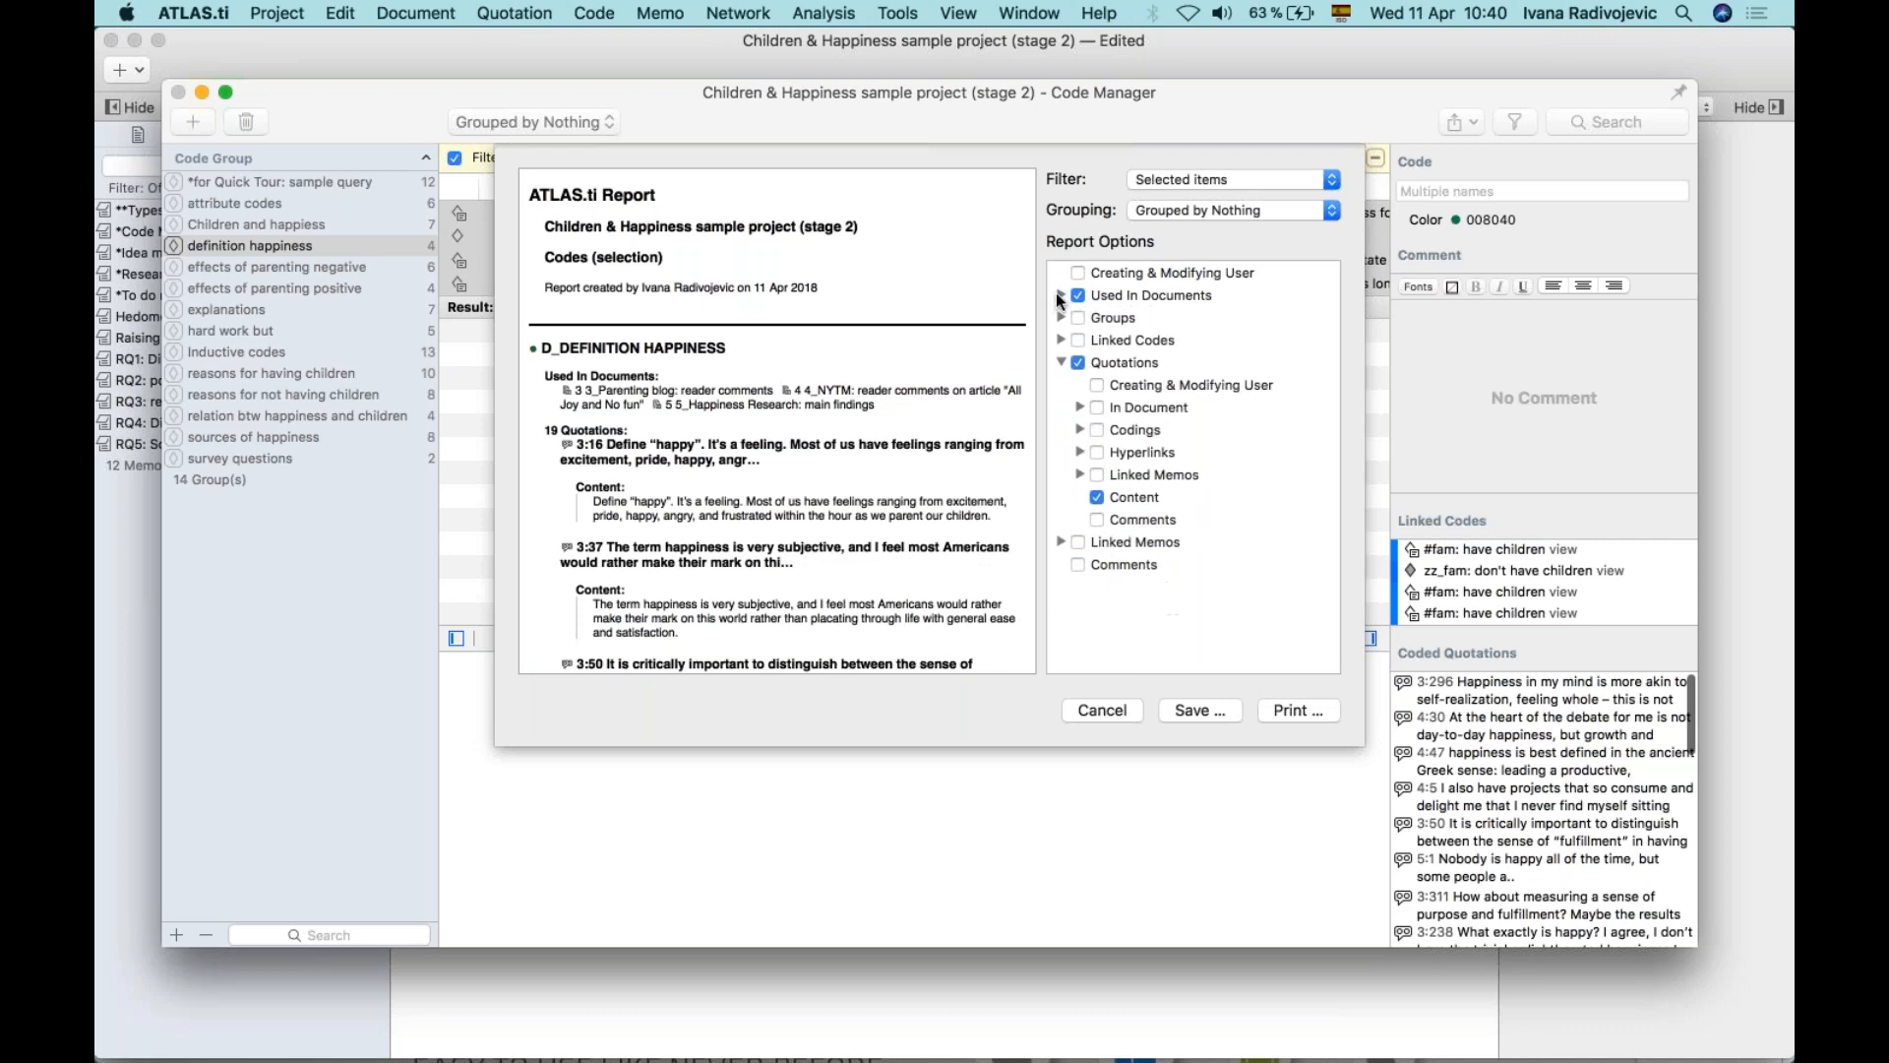
click(1077, 543)
click(1060, 541)
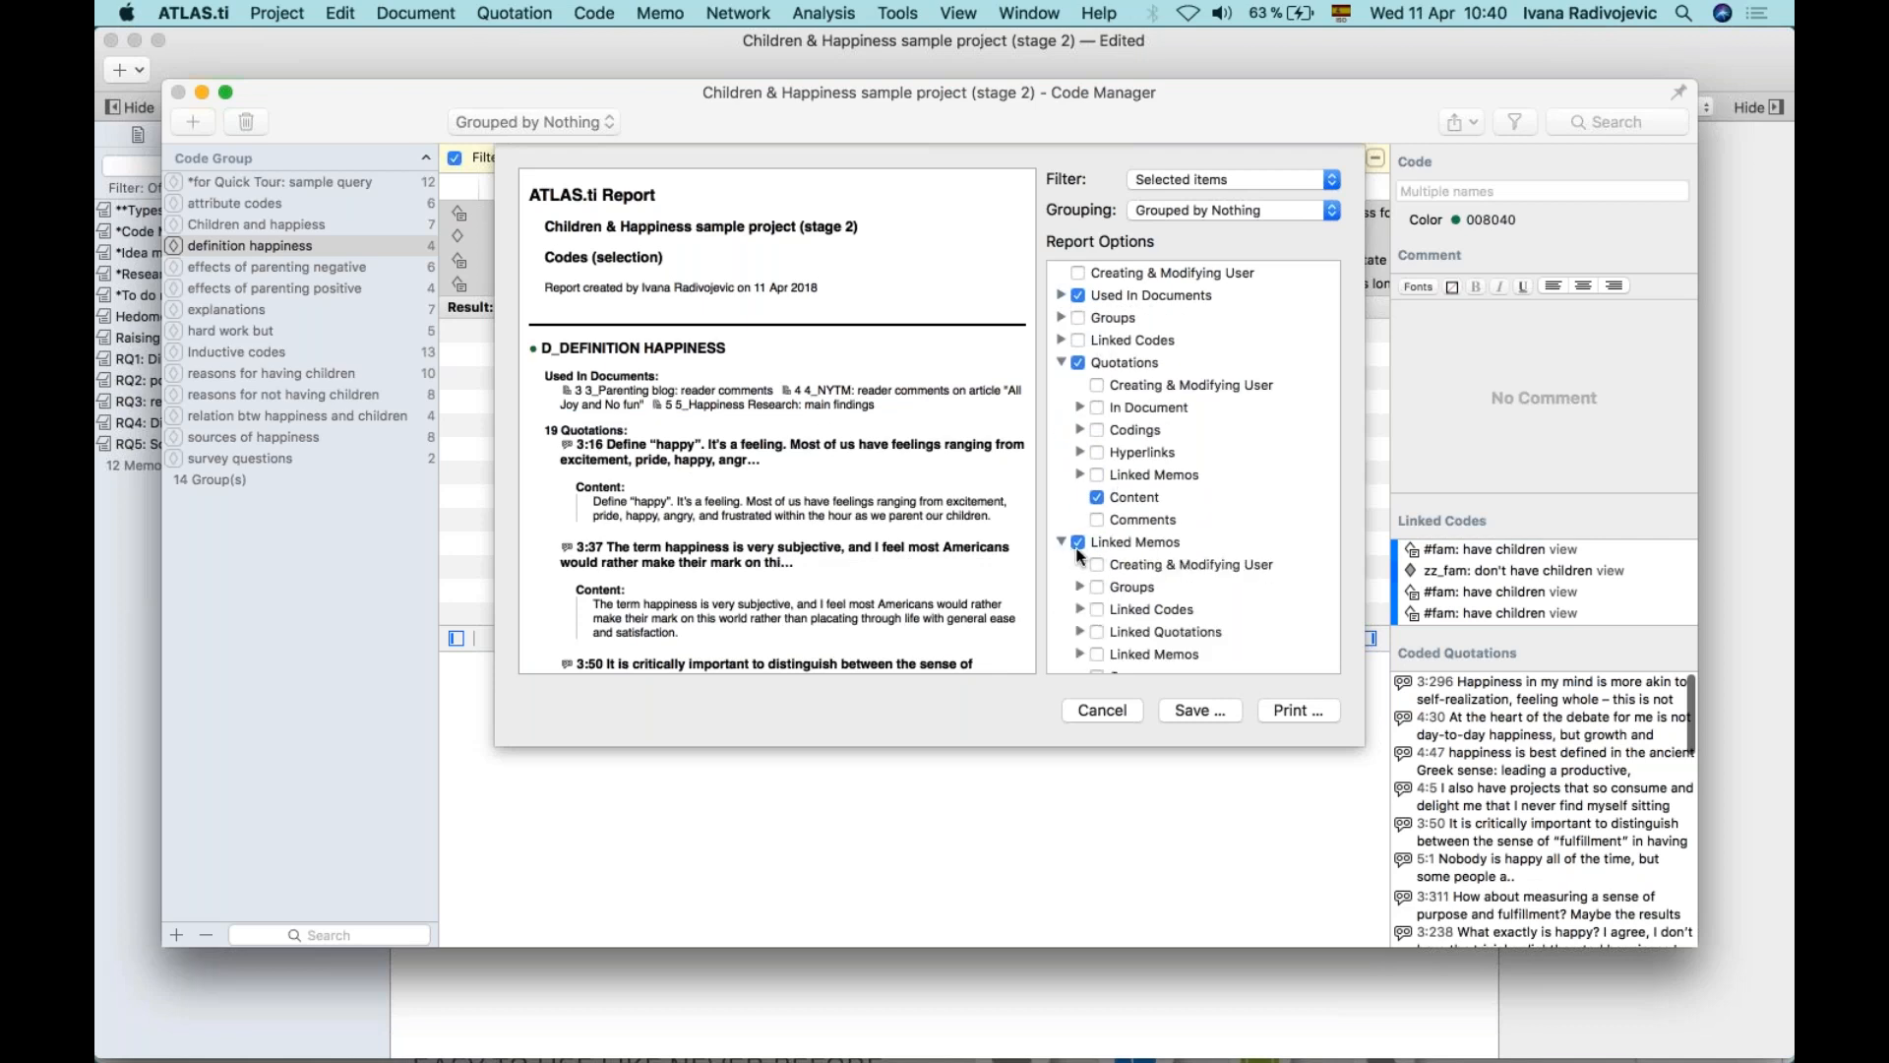
scroll(1134, 616, down, 2)
scroll(1149, 588, up, 2)
click(1097, 423)
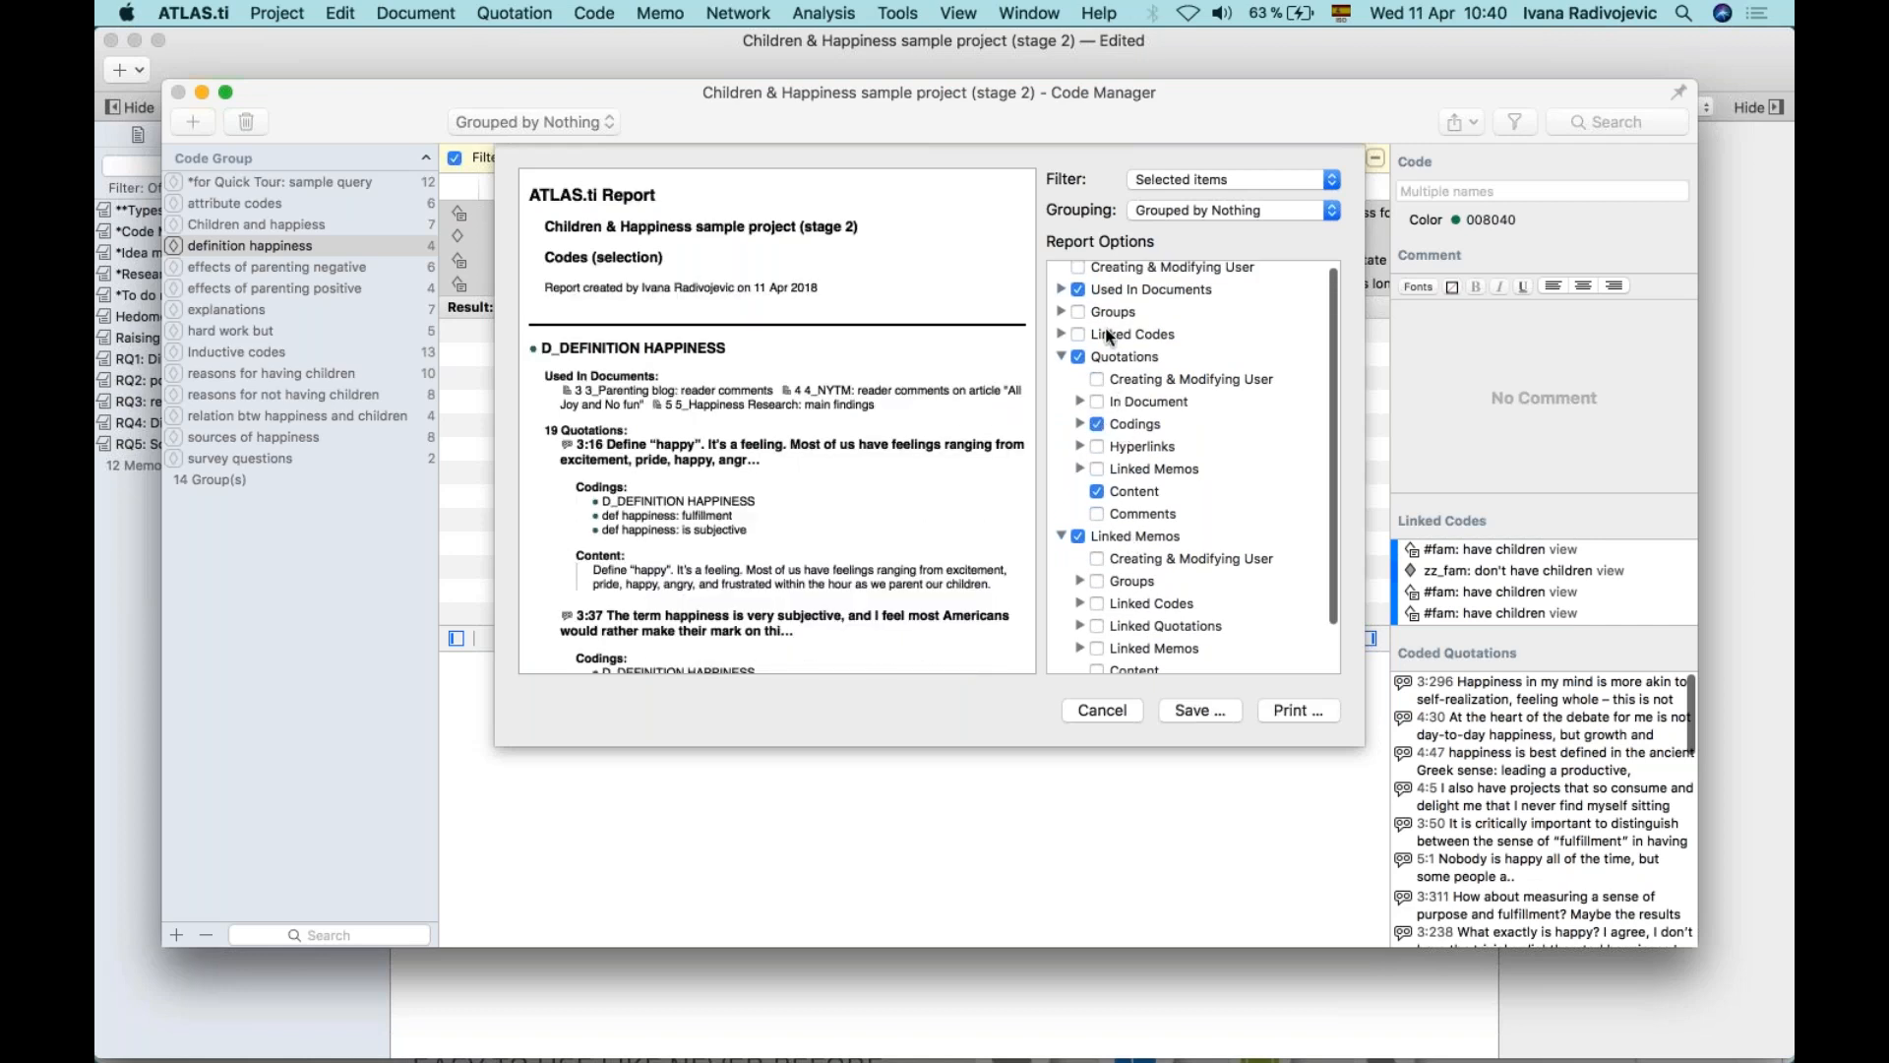
Examine the D_DEFINITION HAPPINESS section of the report preview: its documents, quotations and the content of quotation 3:16.
triple_click(567, 349)
drag(546, 377, 894, 408)
drag(544, 430, 638, 430)
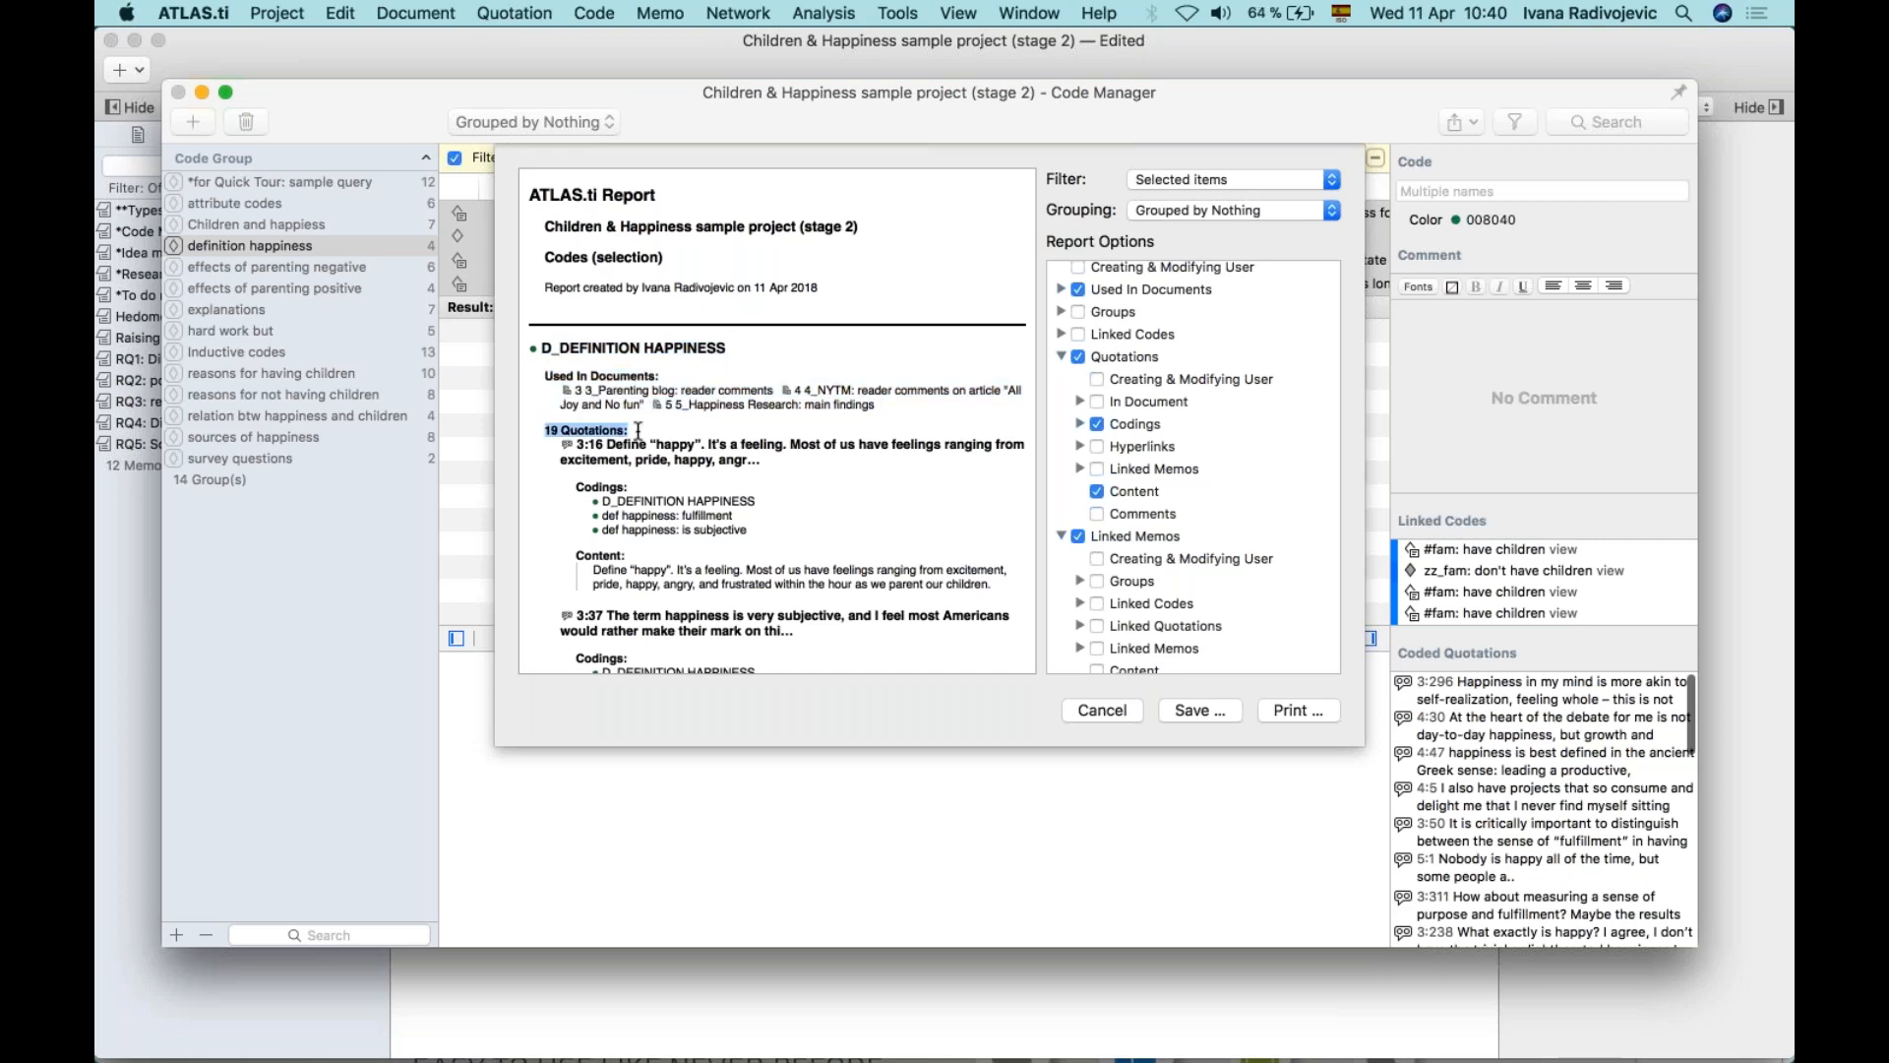
scroll(634, 423, down, 3)
click(594, 313)
triple_click(594, 313)
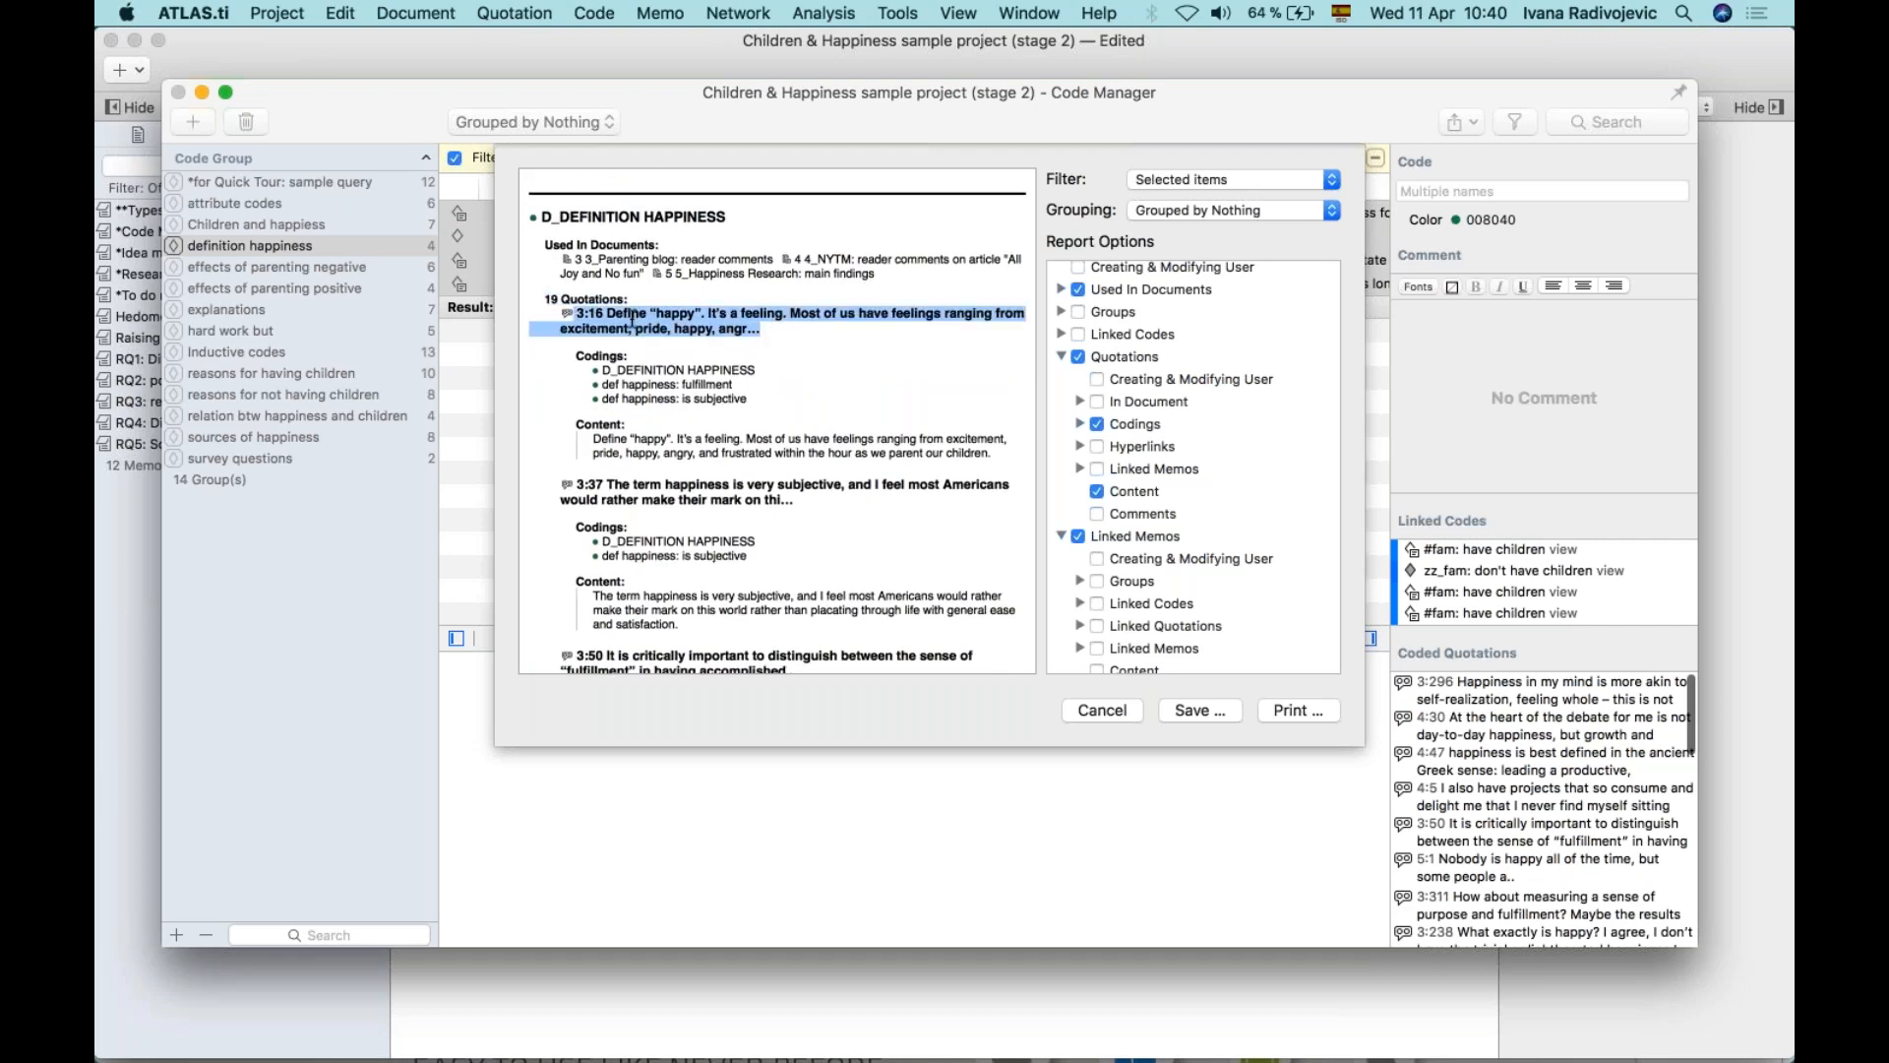
triple_click(619, 445)
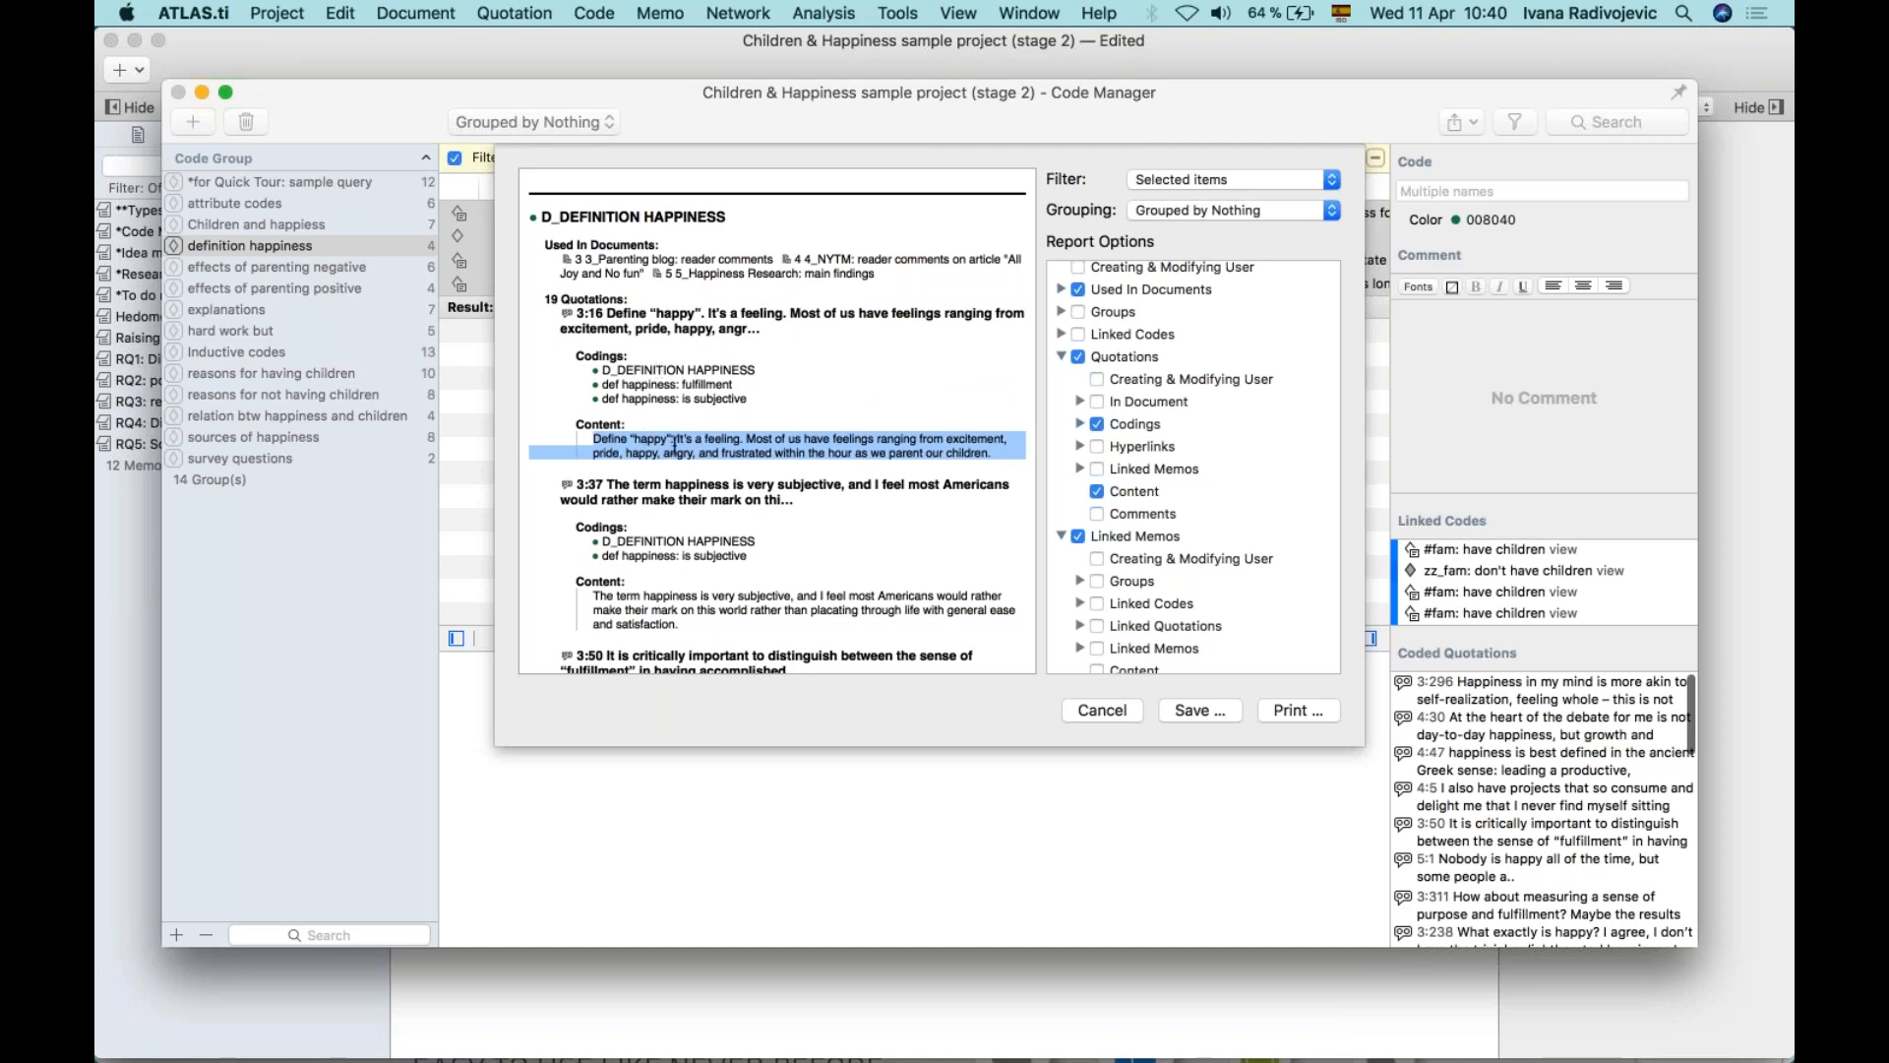
Remove the used-in documents, quotation codings and linked memos from the report.
click(1078, 289)
click(1098, 424)
click(1078, 536)
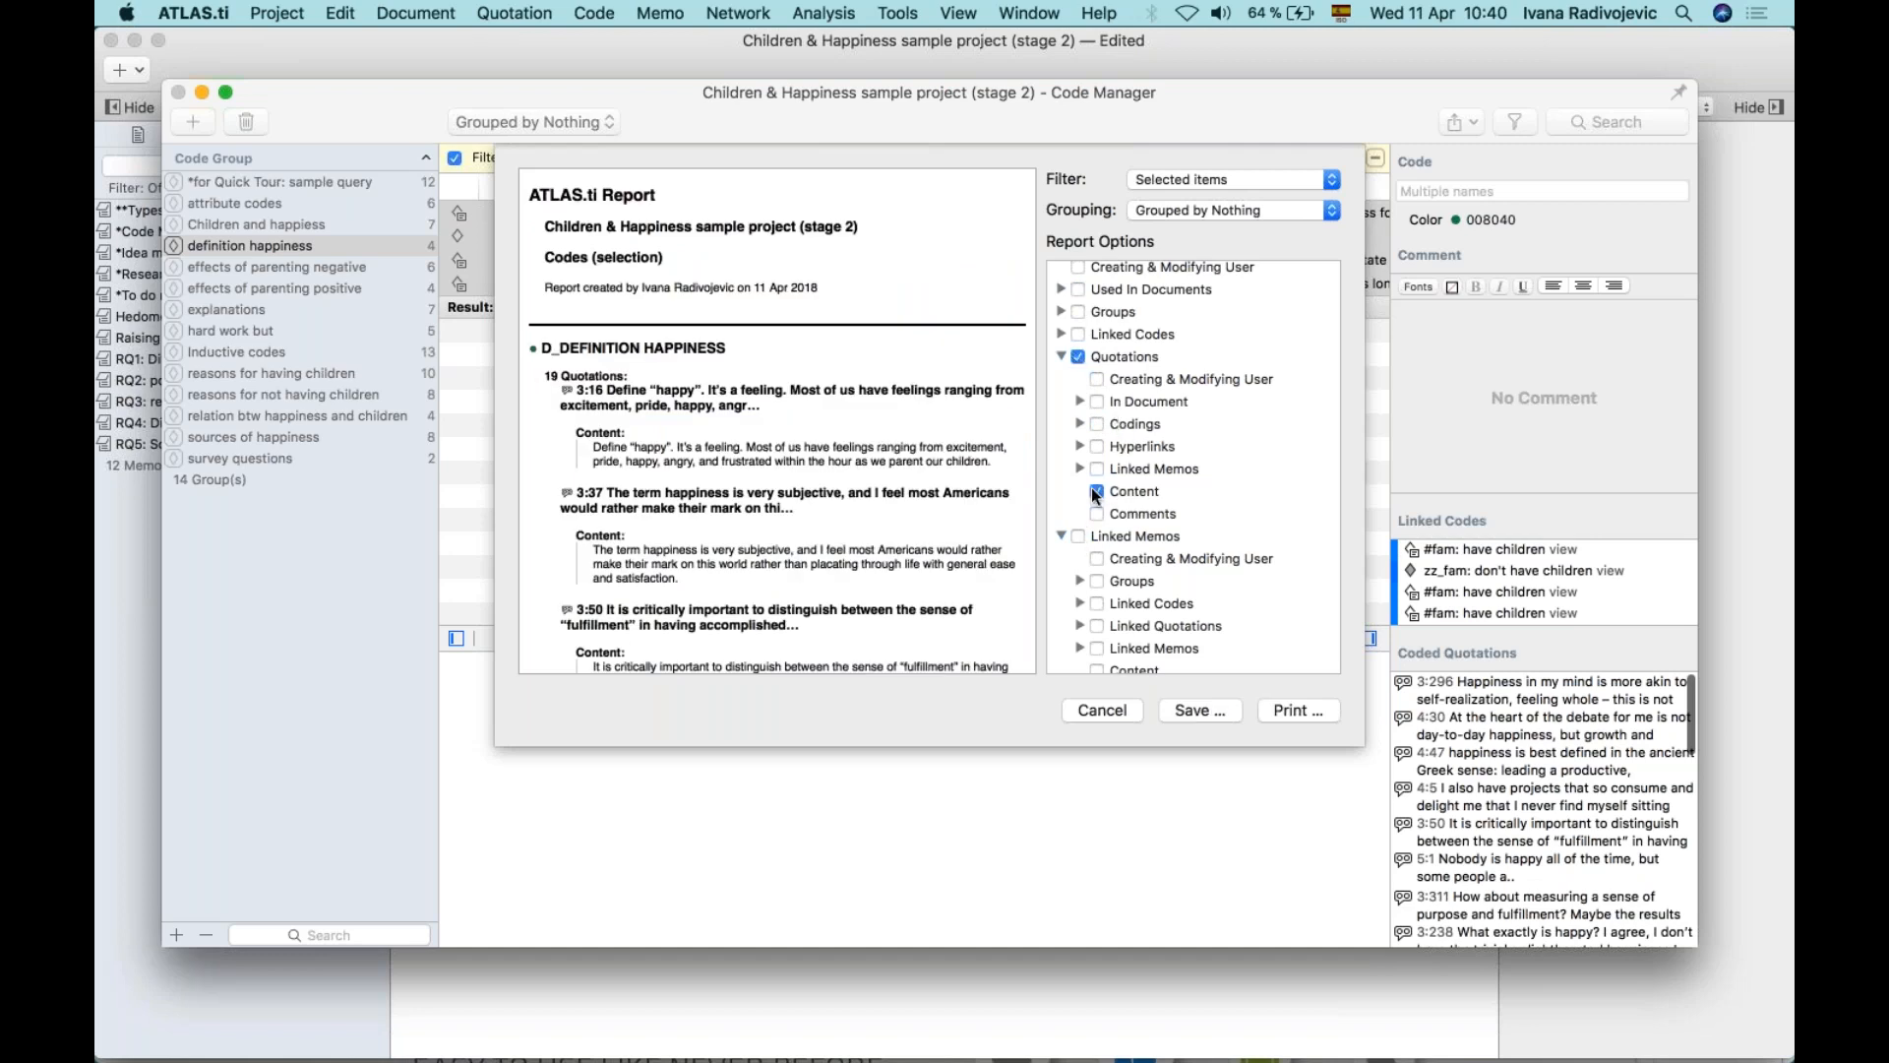
Read through the quotation contents in the report preview and close the report without saving or printing.
scroll(733, 460, down, 3)
scroll(777, 423, down, 6)
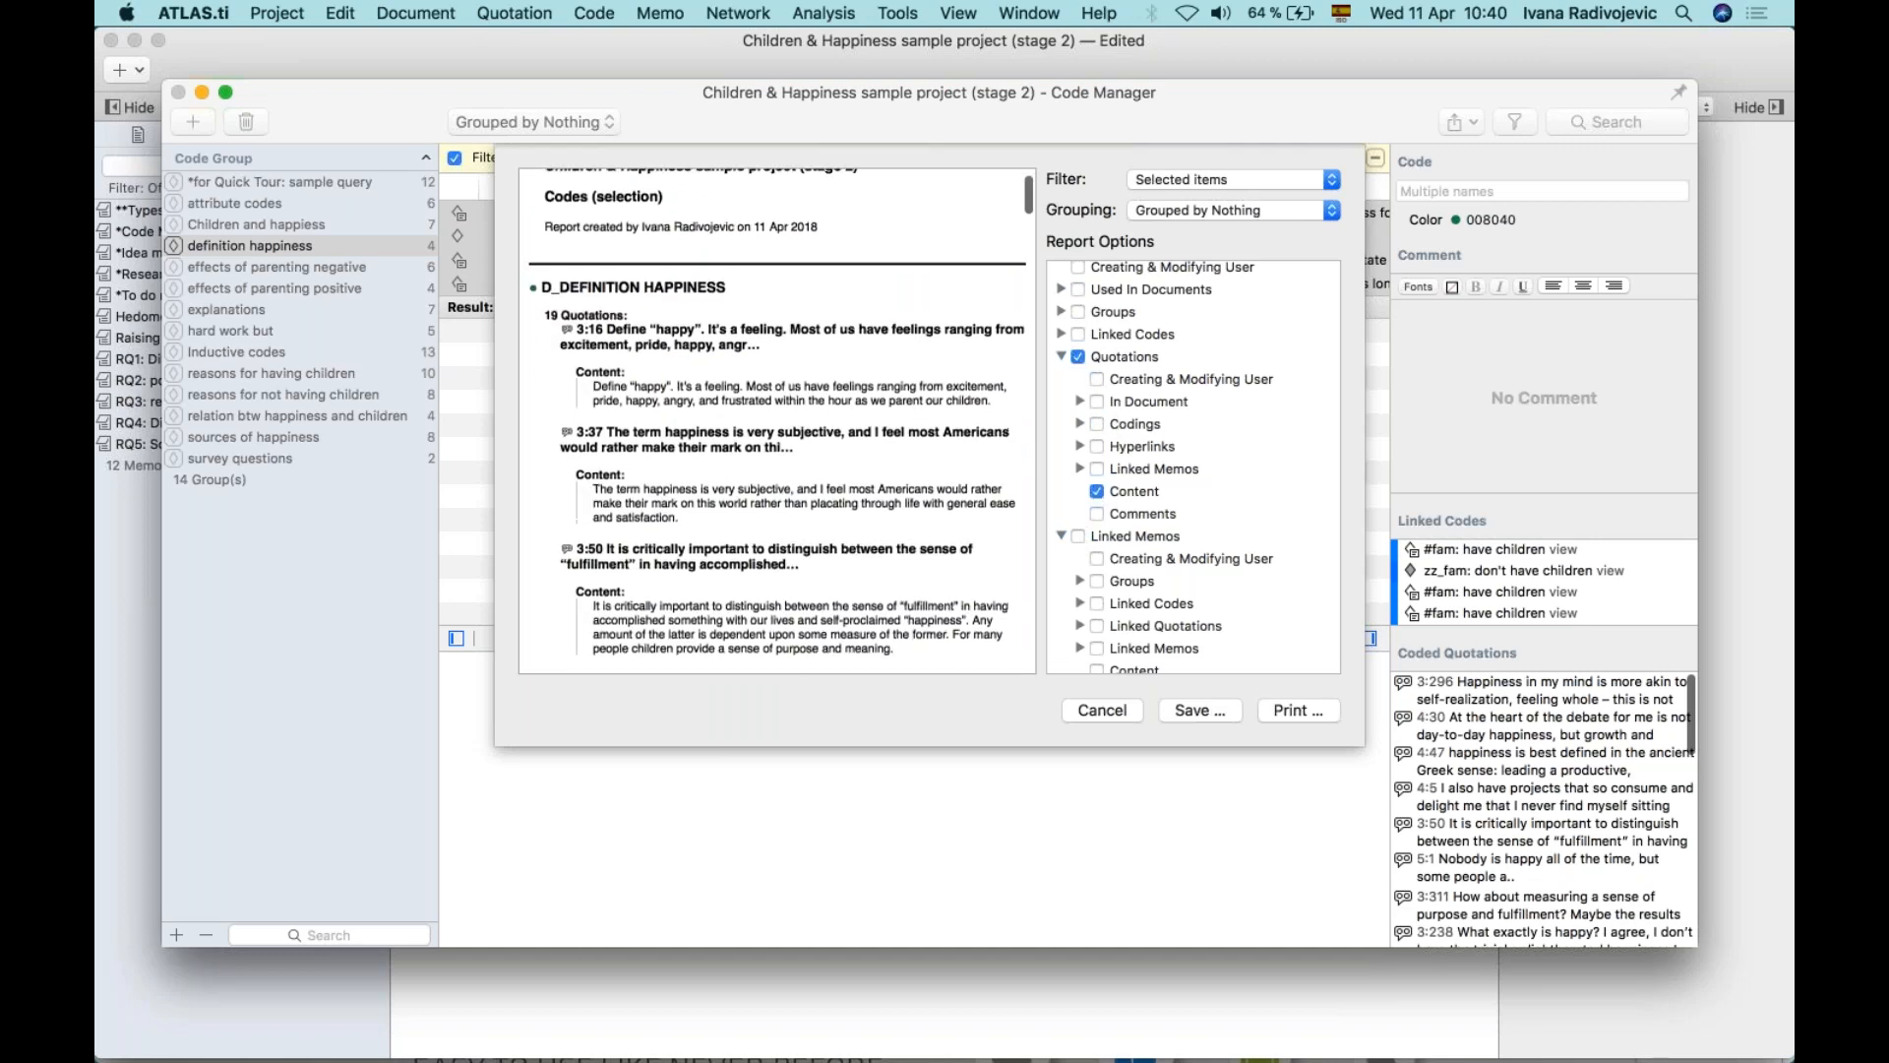
scroll(1545, 807, down, 3)
scroll(777, 423, down, 10)
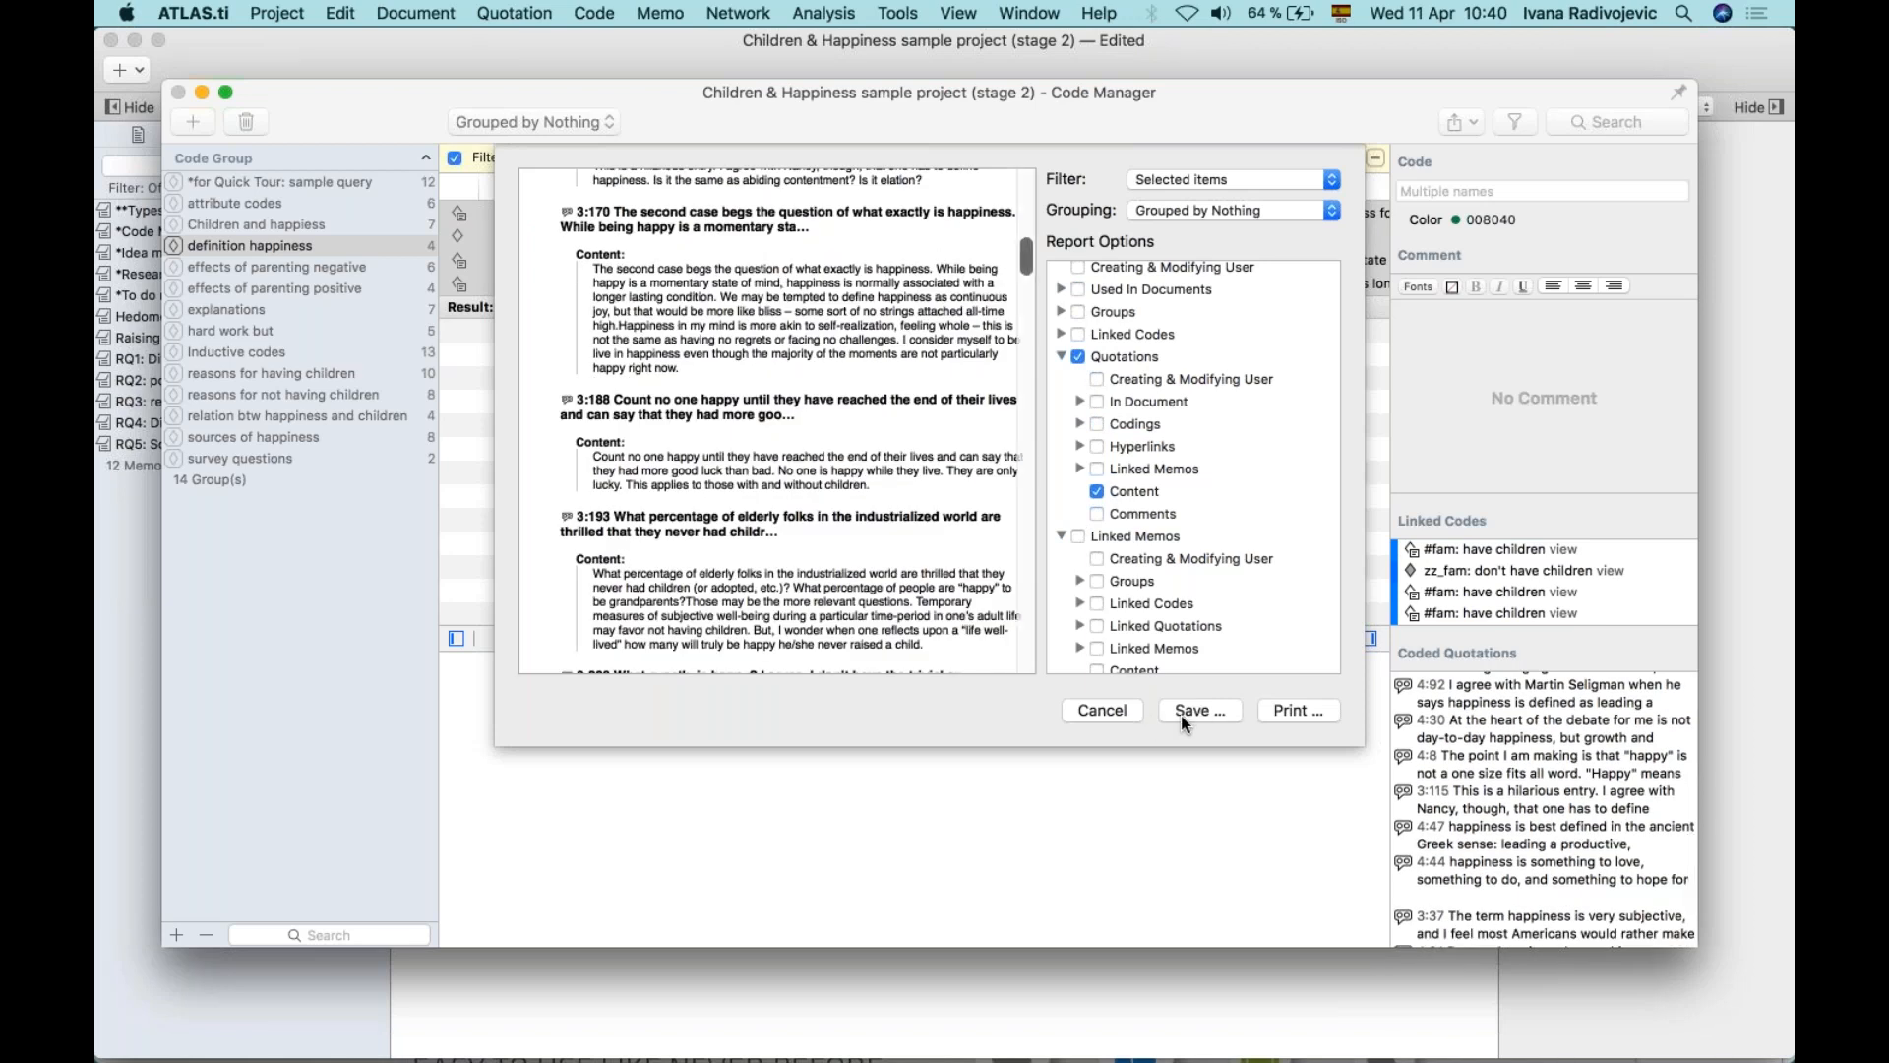
scroll(778, 424, up, 10)
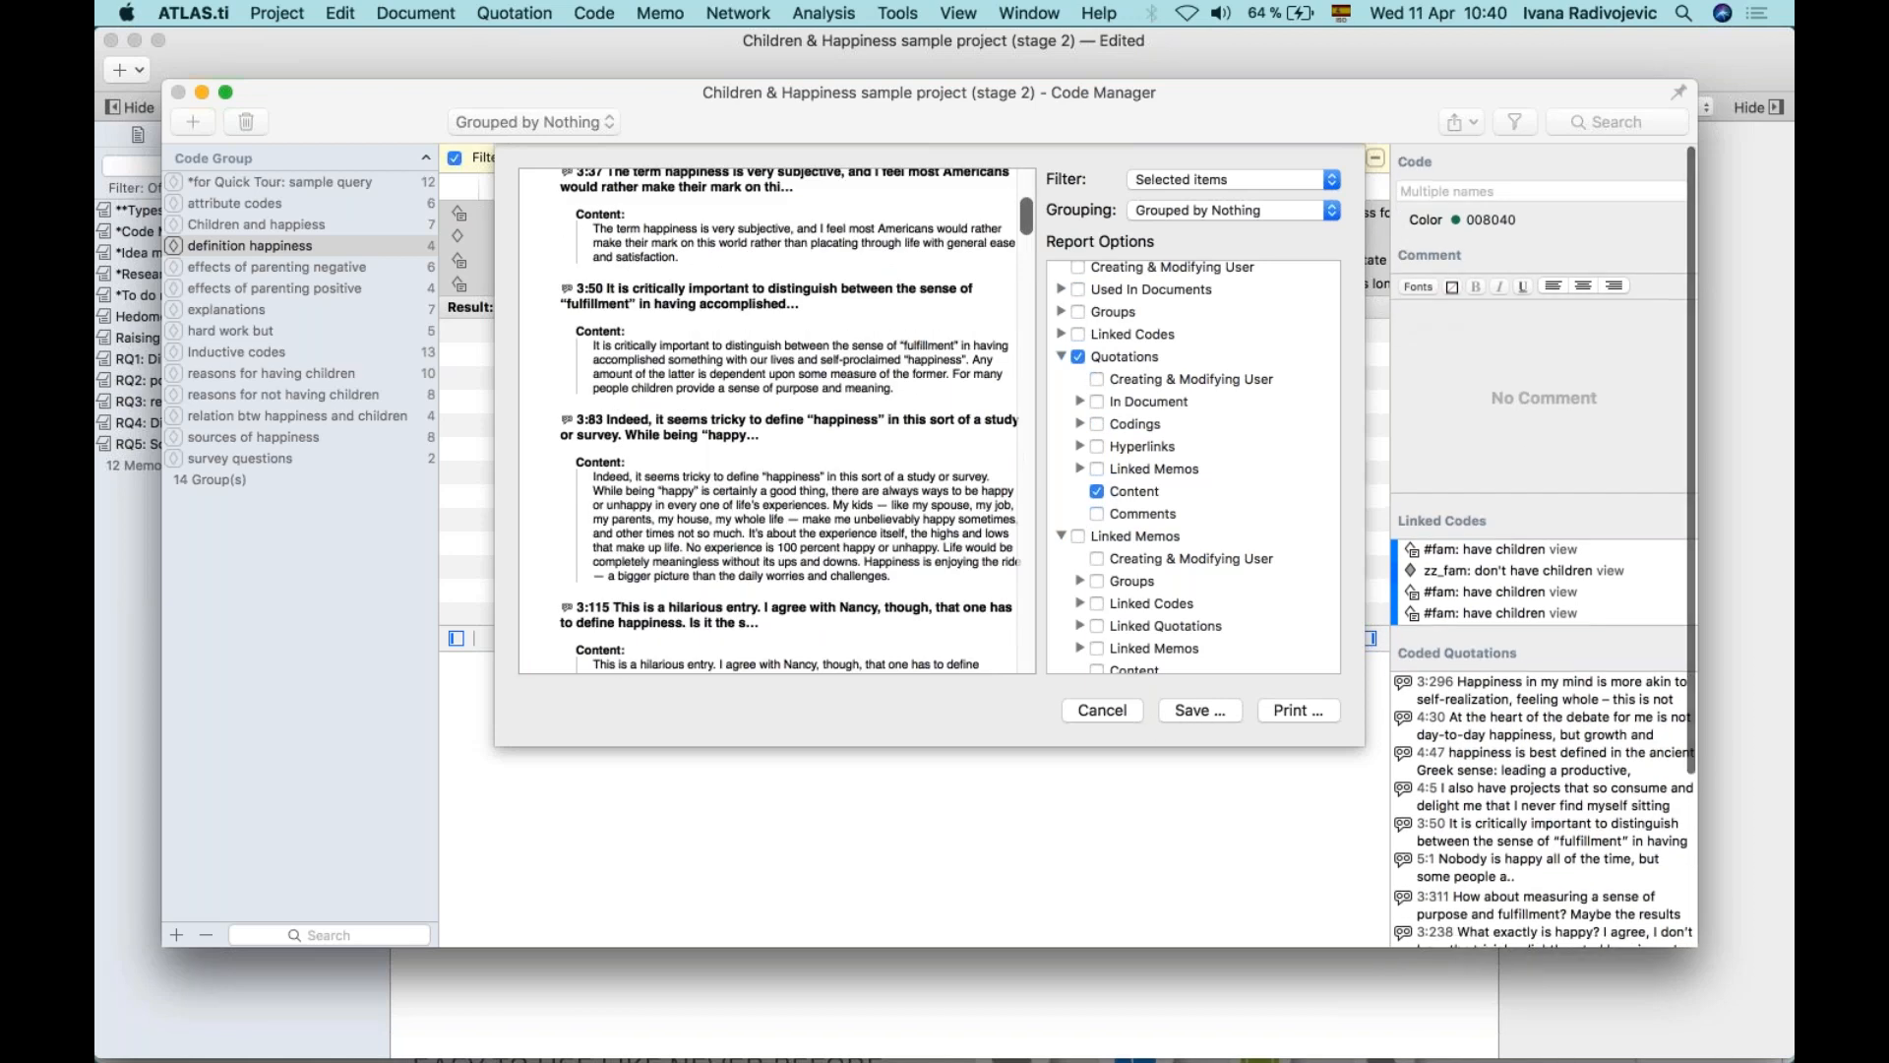
scroll(777, 423, up, 6)
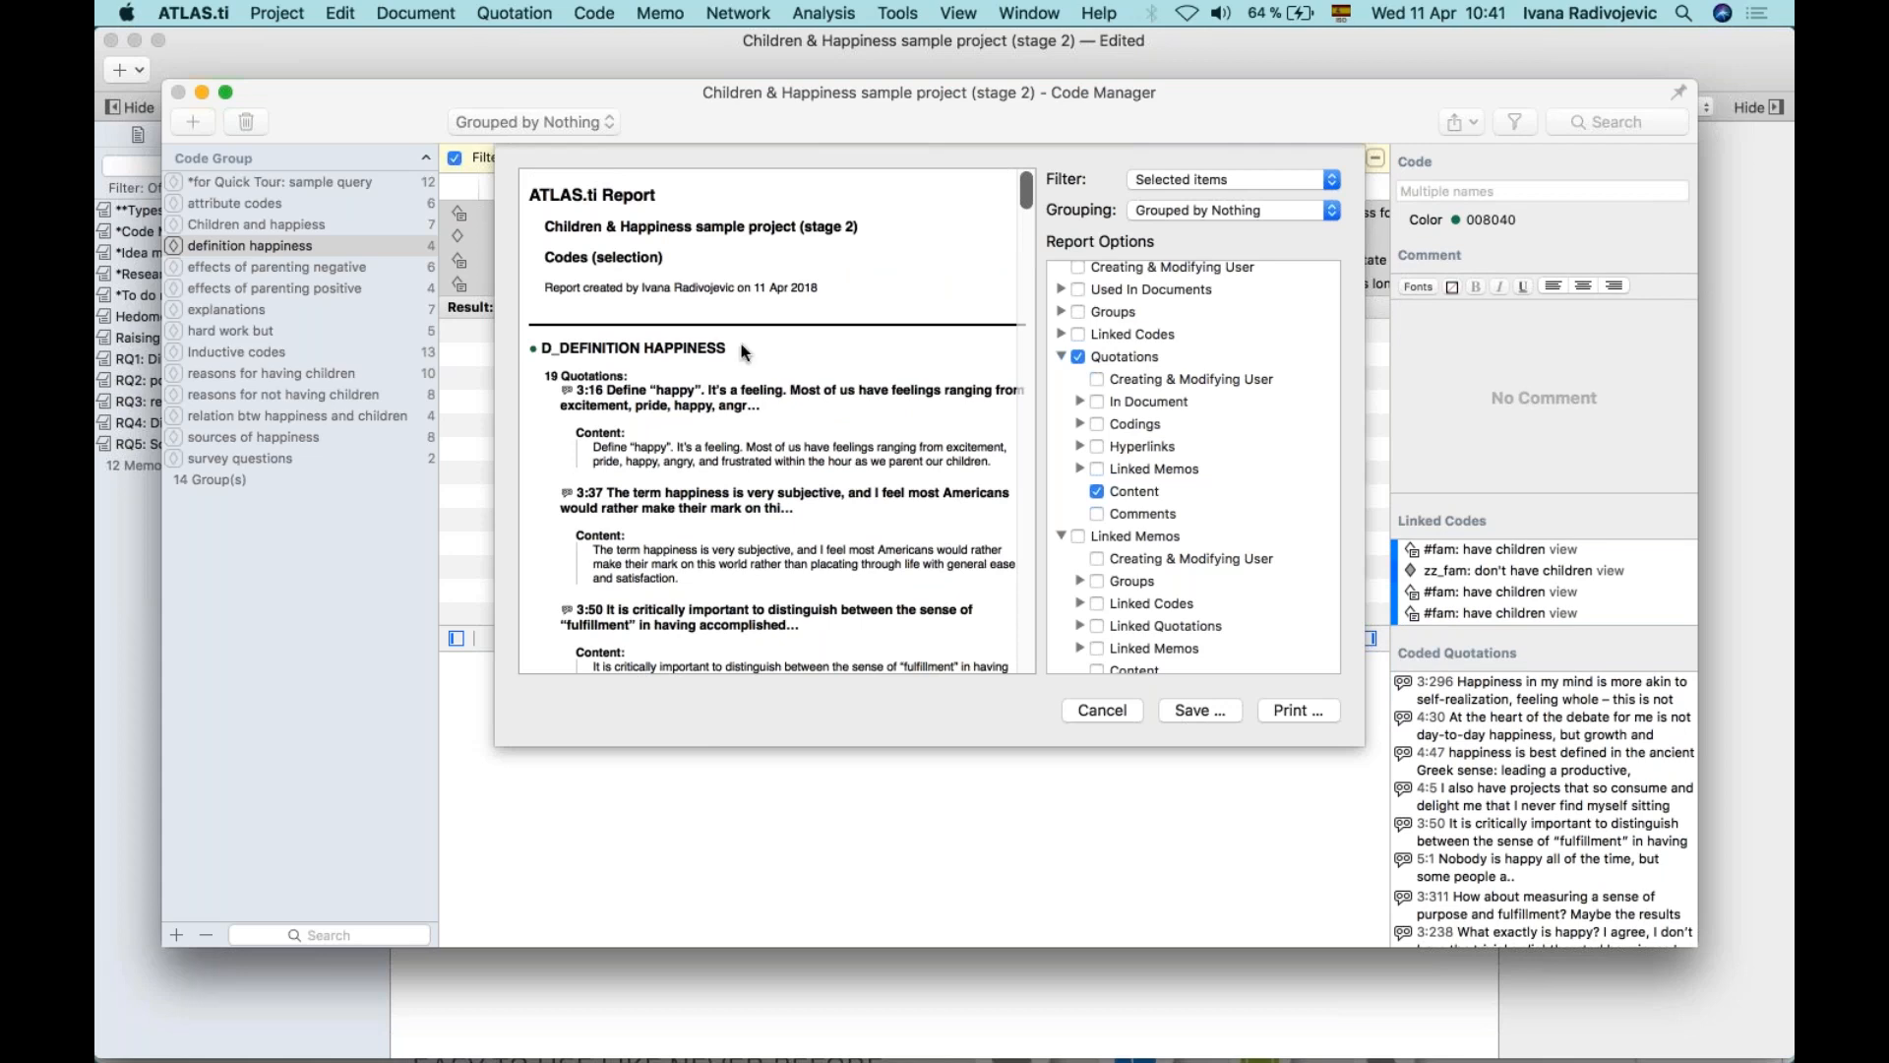
click(1099, 711)
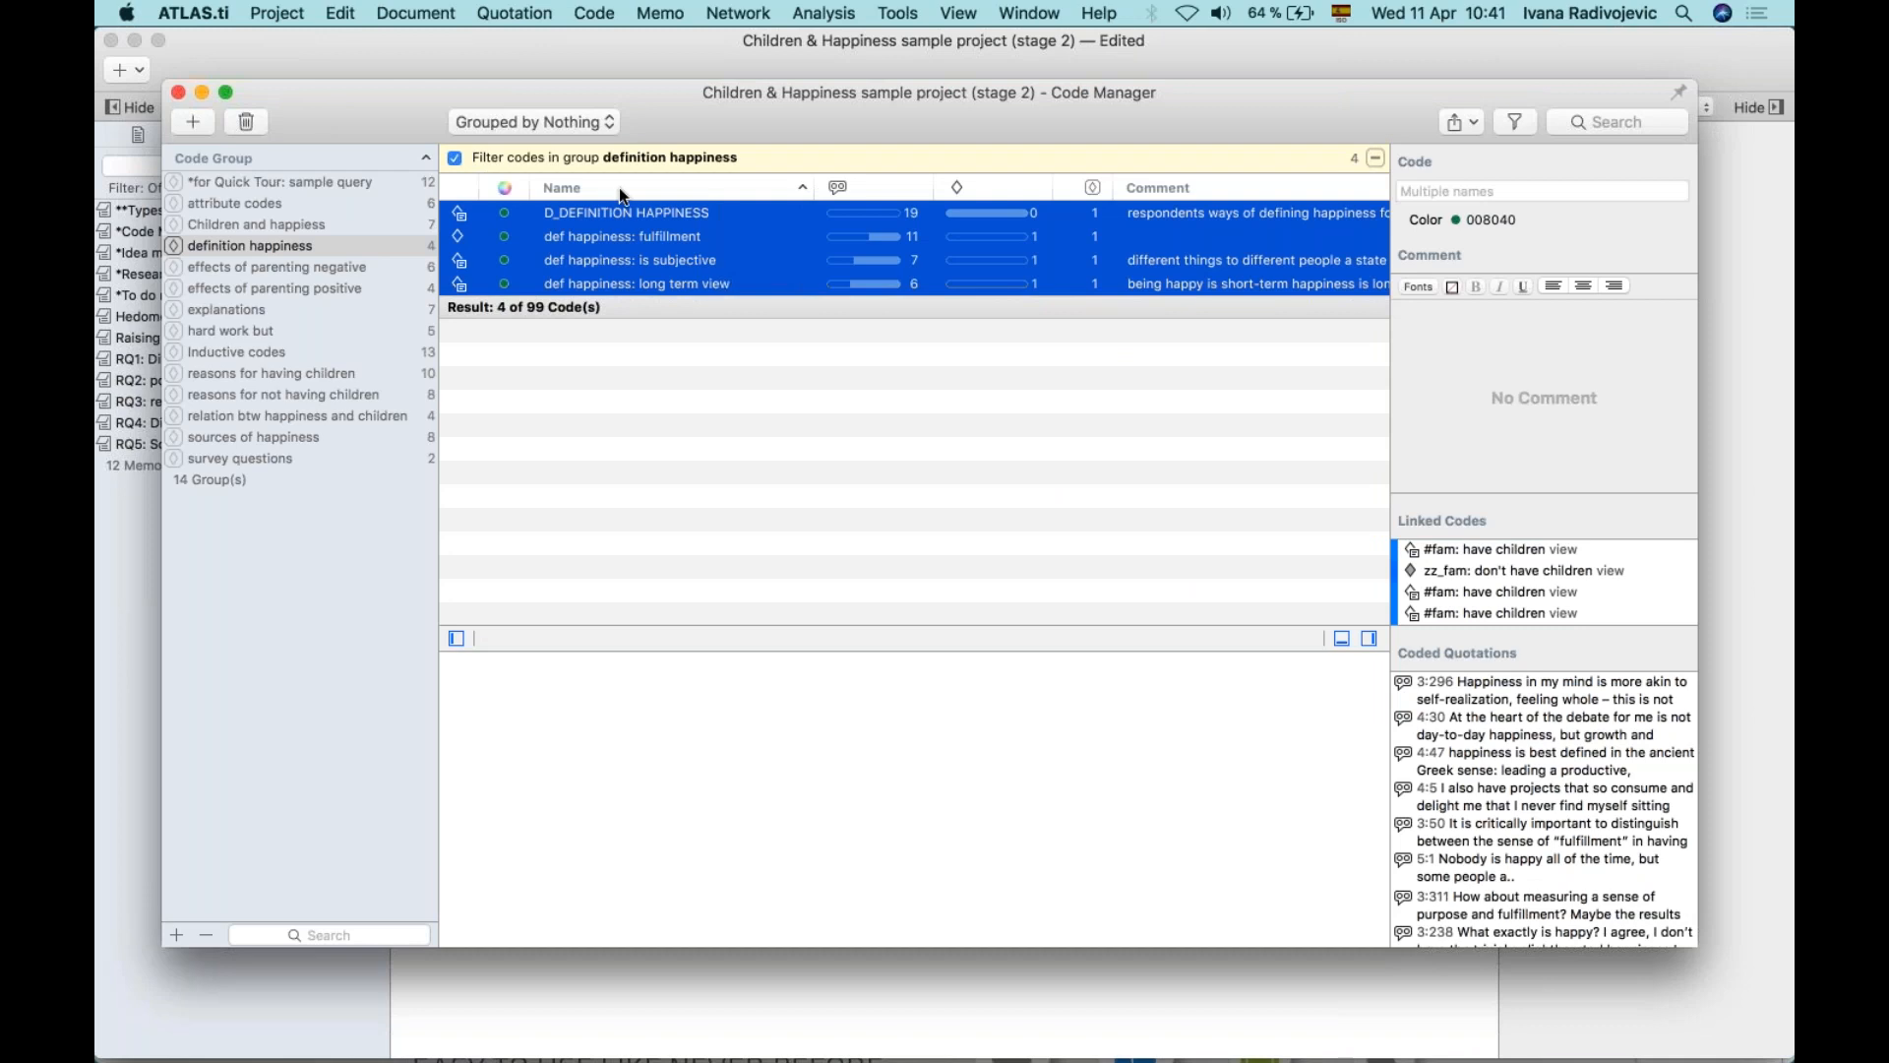
Clear the definition happiness filter from the code list and close the Code Manager.
click(282, 661)
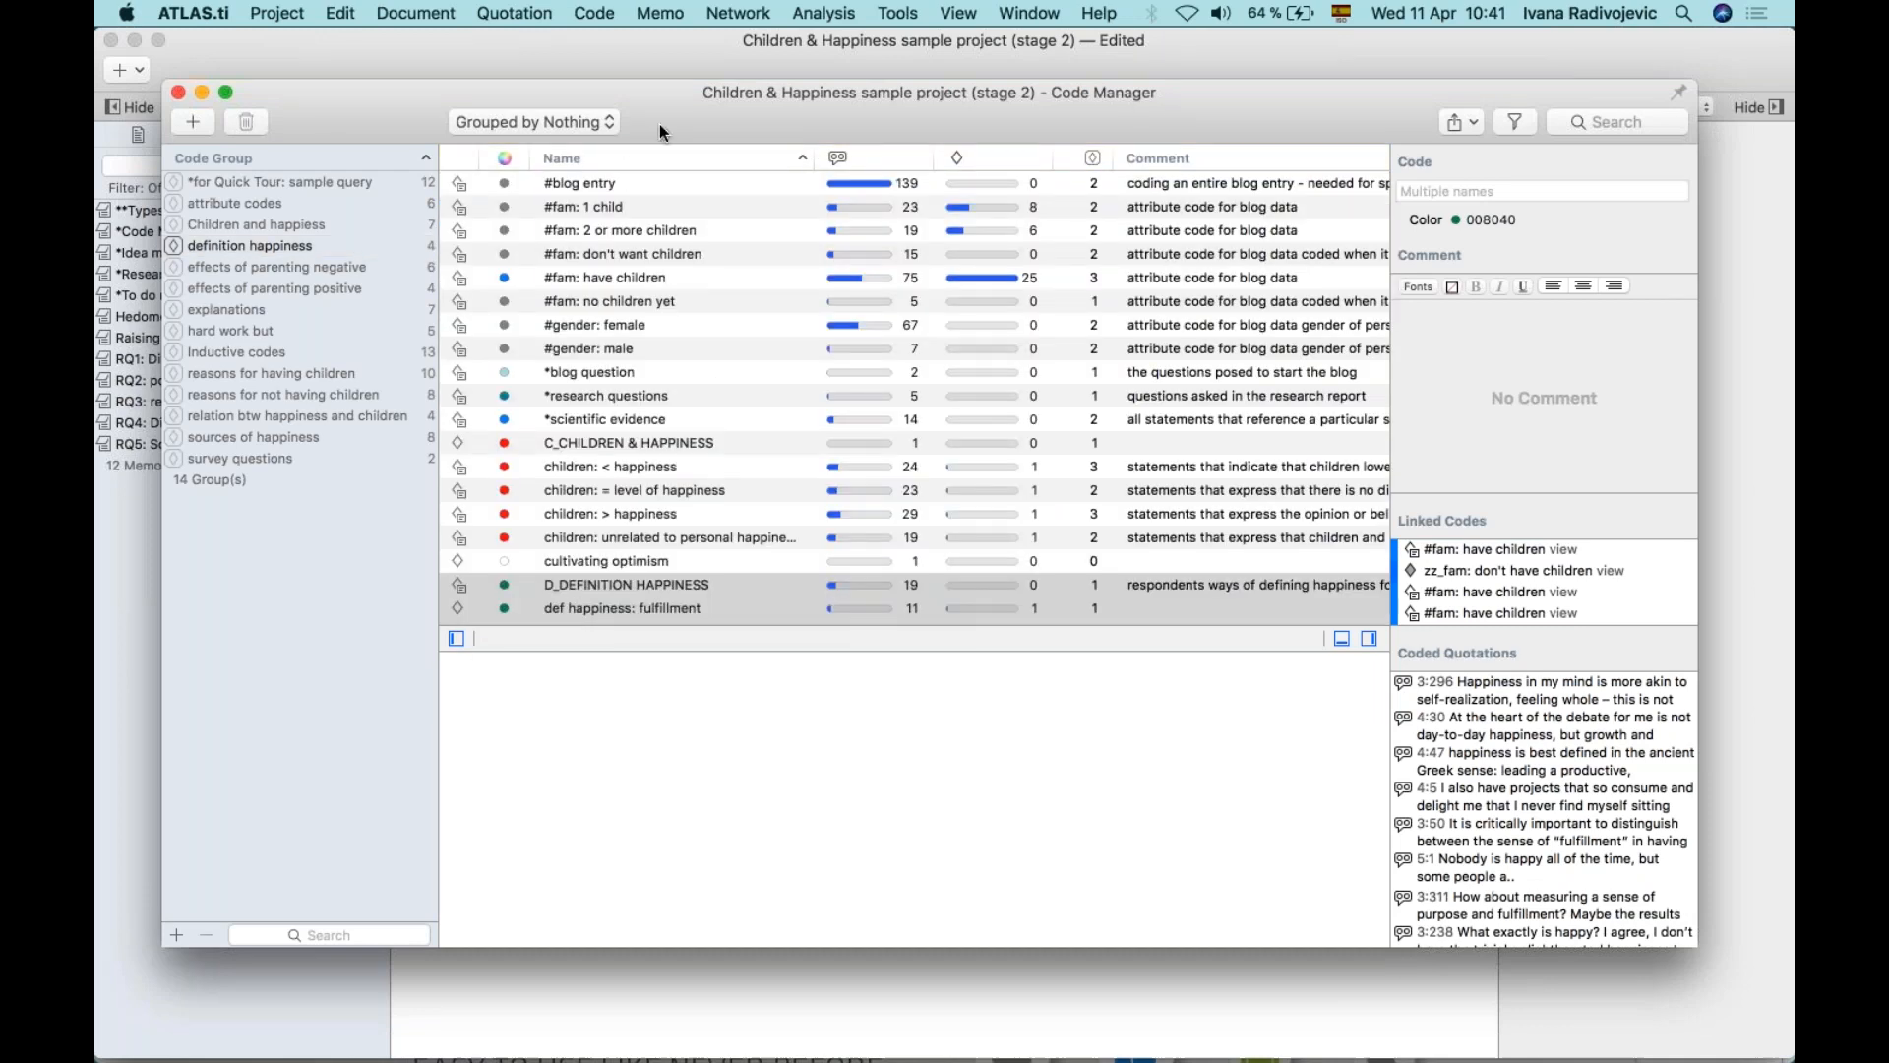
drag(1130, 96, 1130, 185)
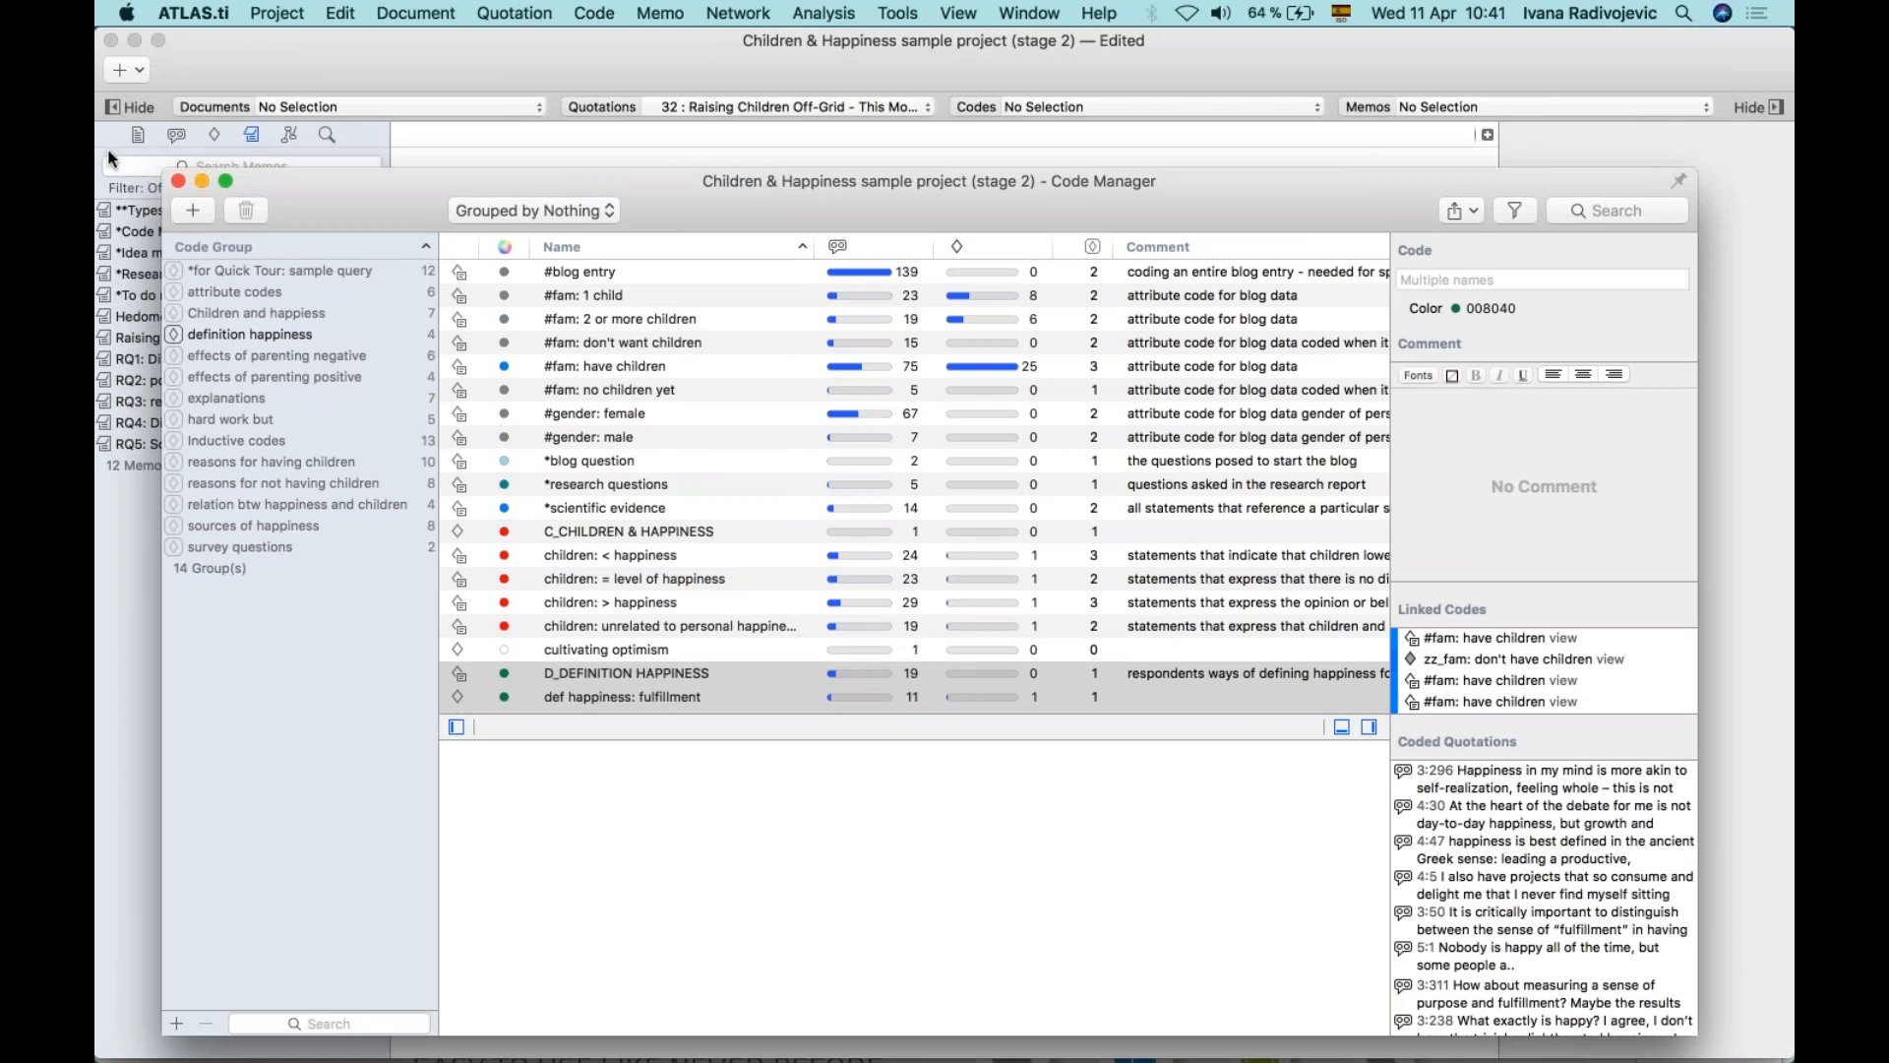
drag(1214, 197, 1213, 173)
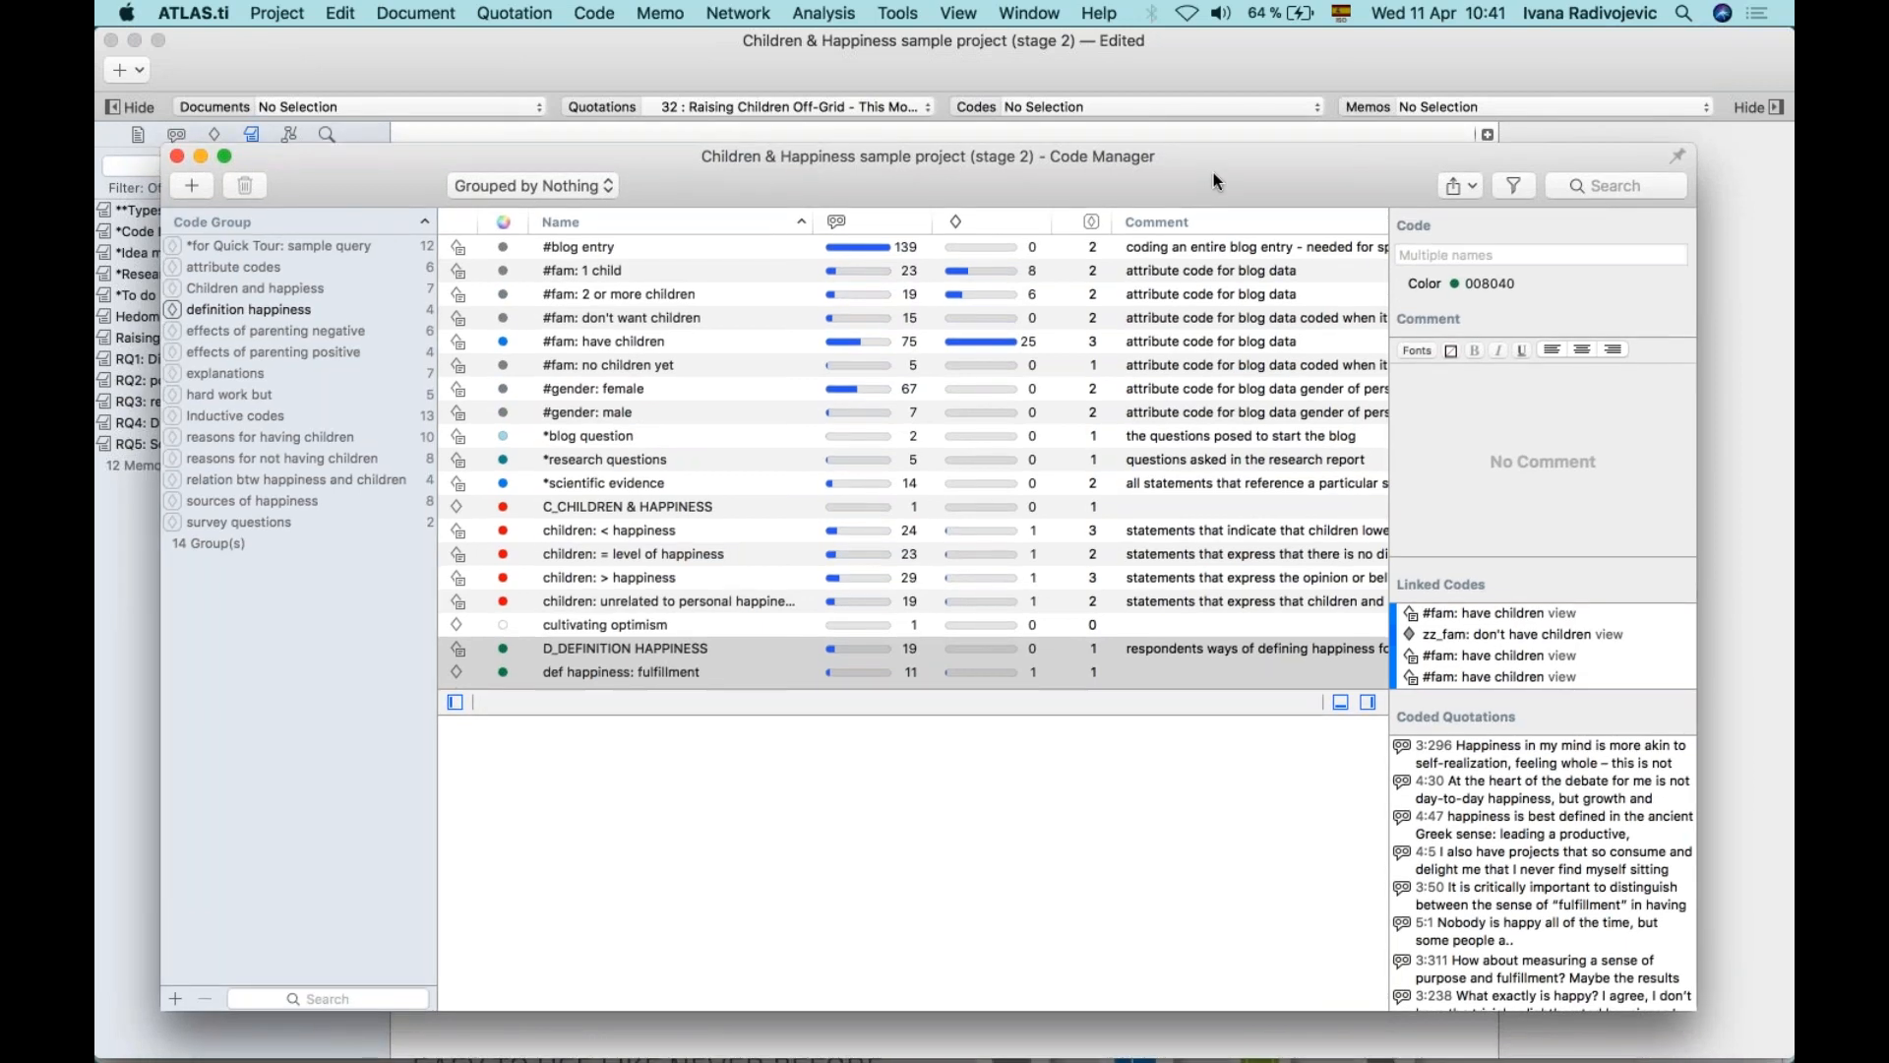
click(195, 122)
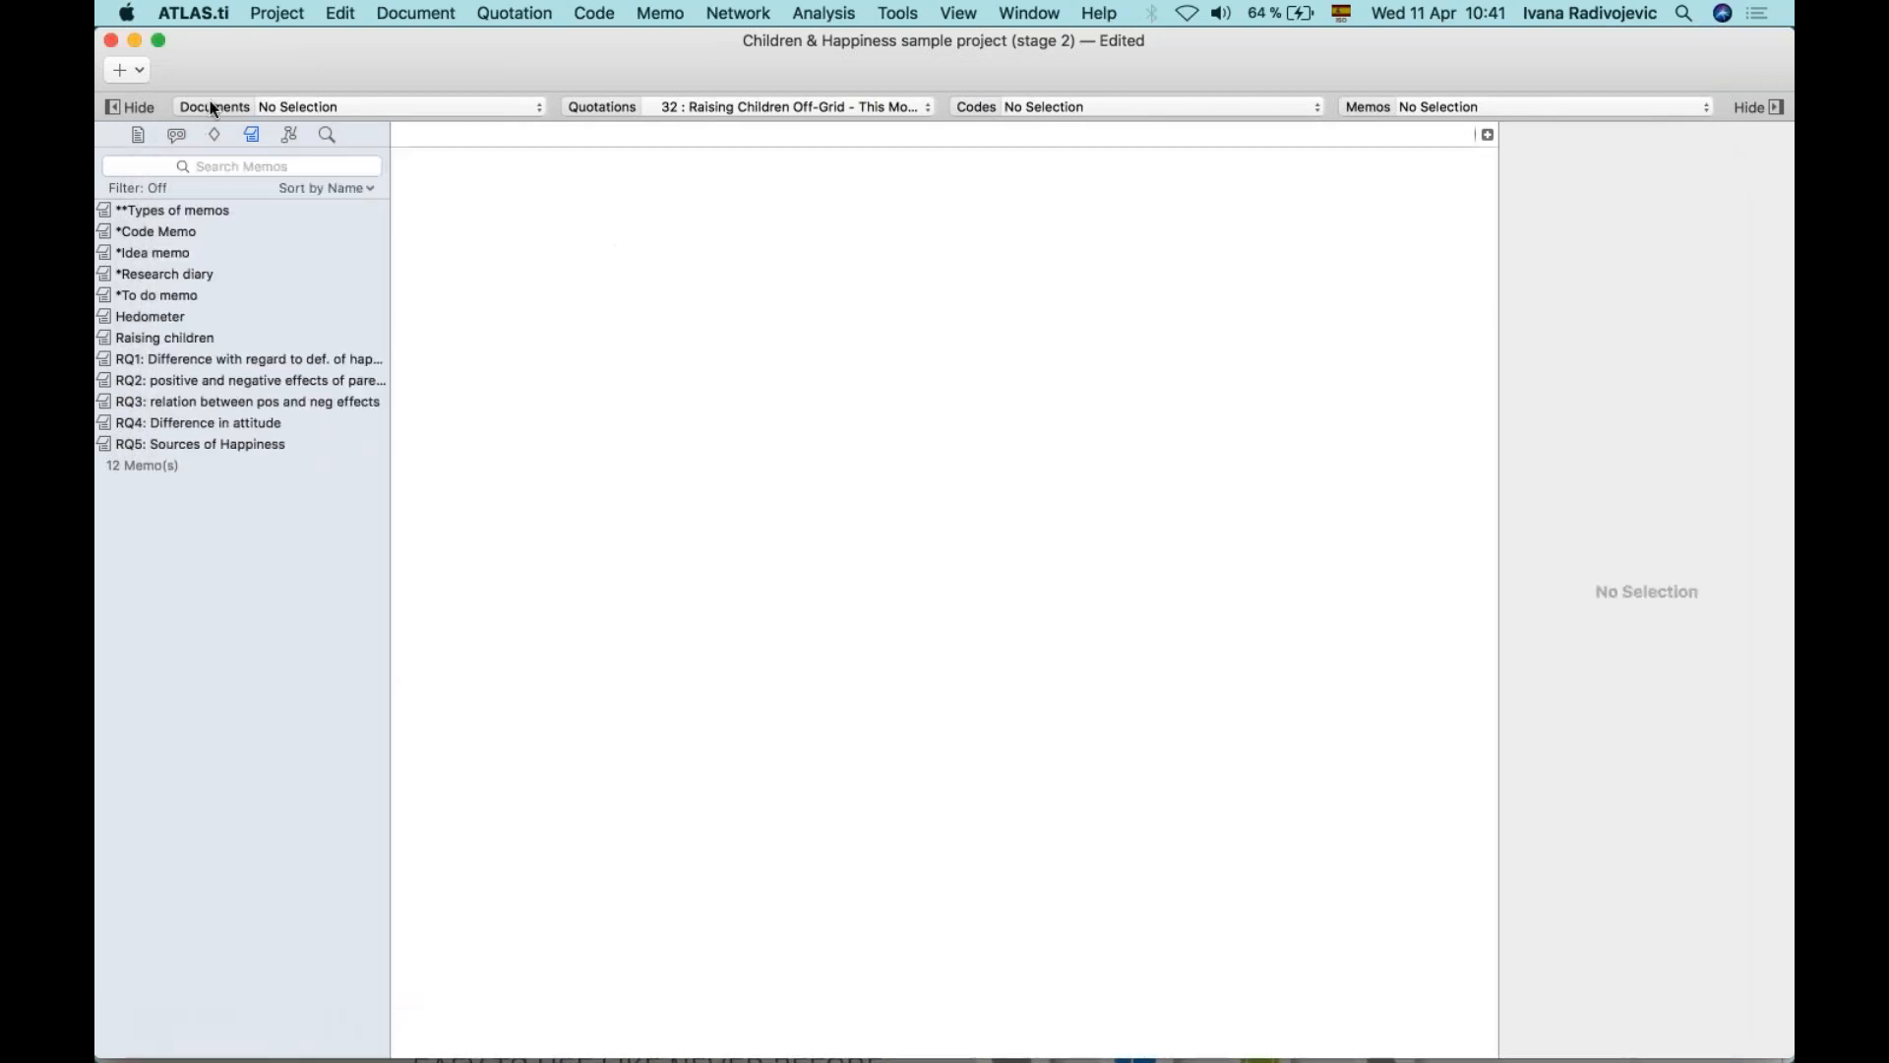
Create a document group from the first five documents in the Document Manager, keeping its default name.
click(213, 107)
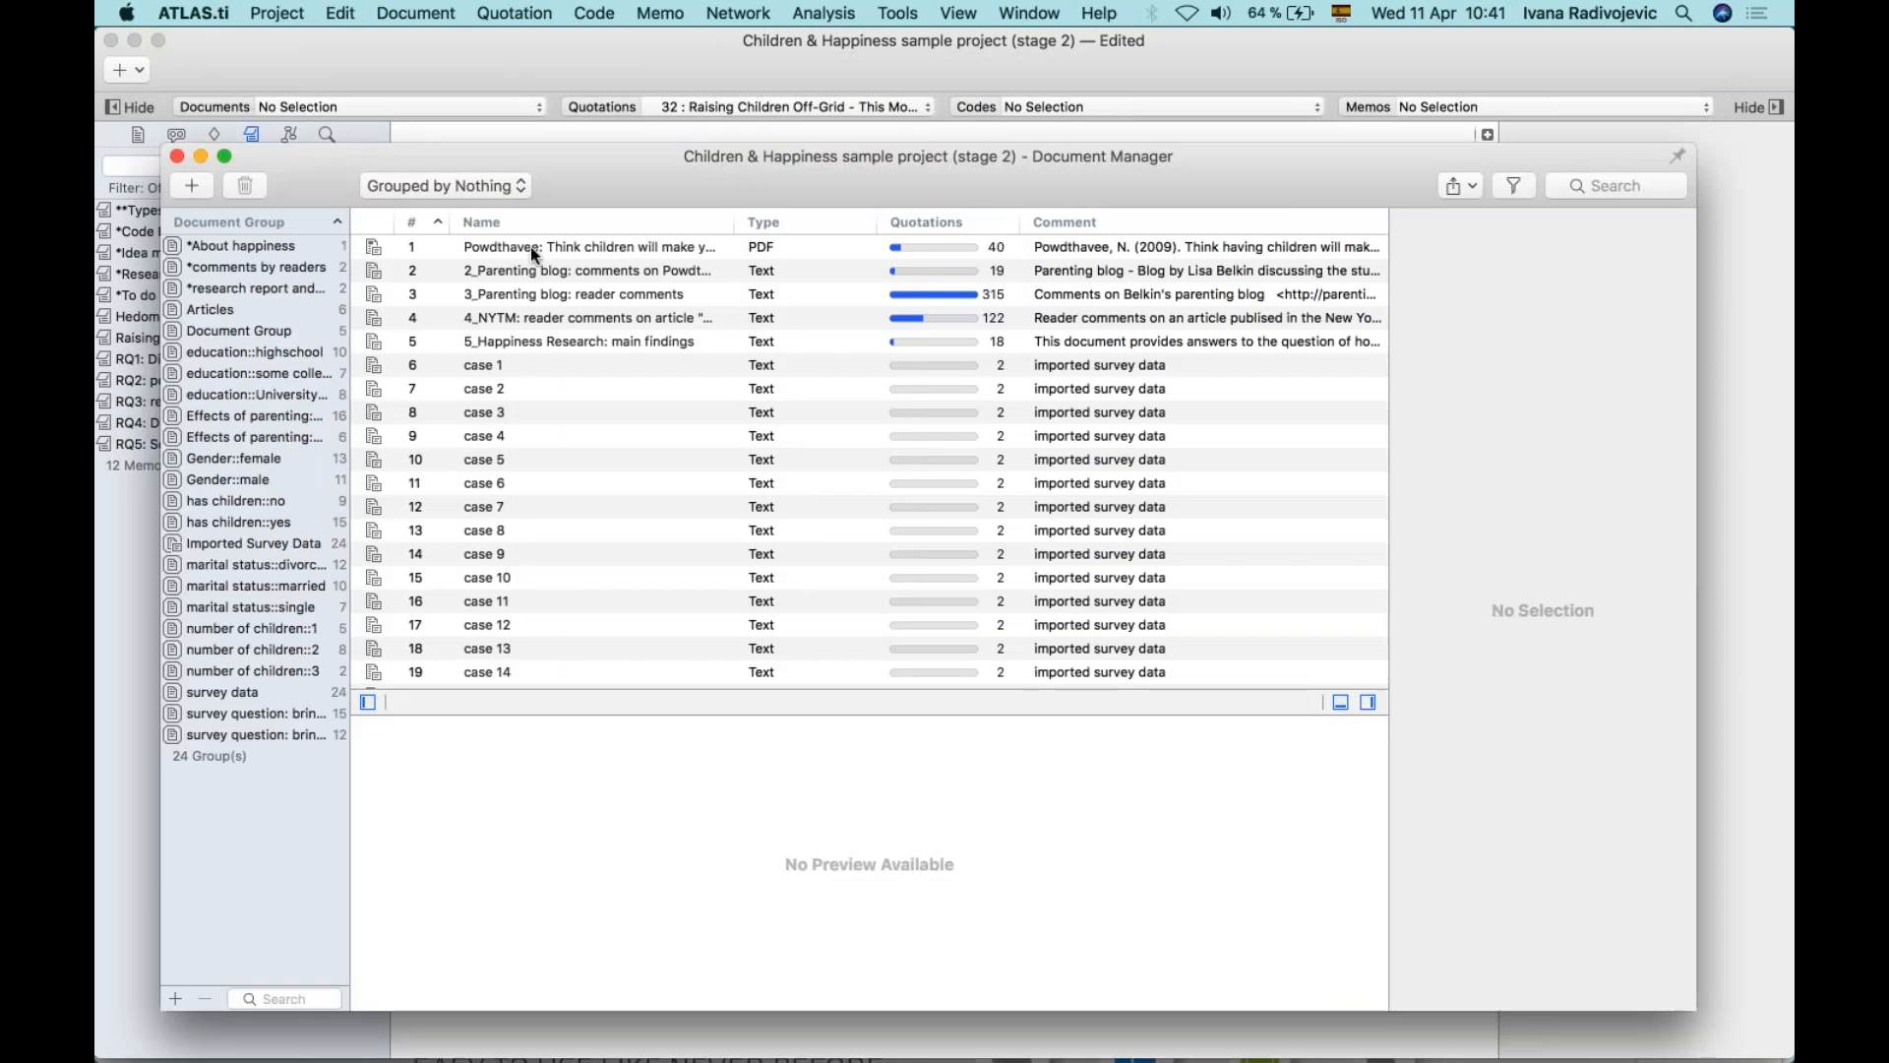
click(506, 335)
shift+click(488, 248)
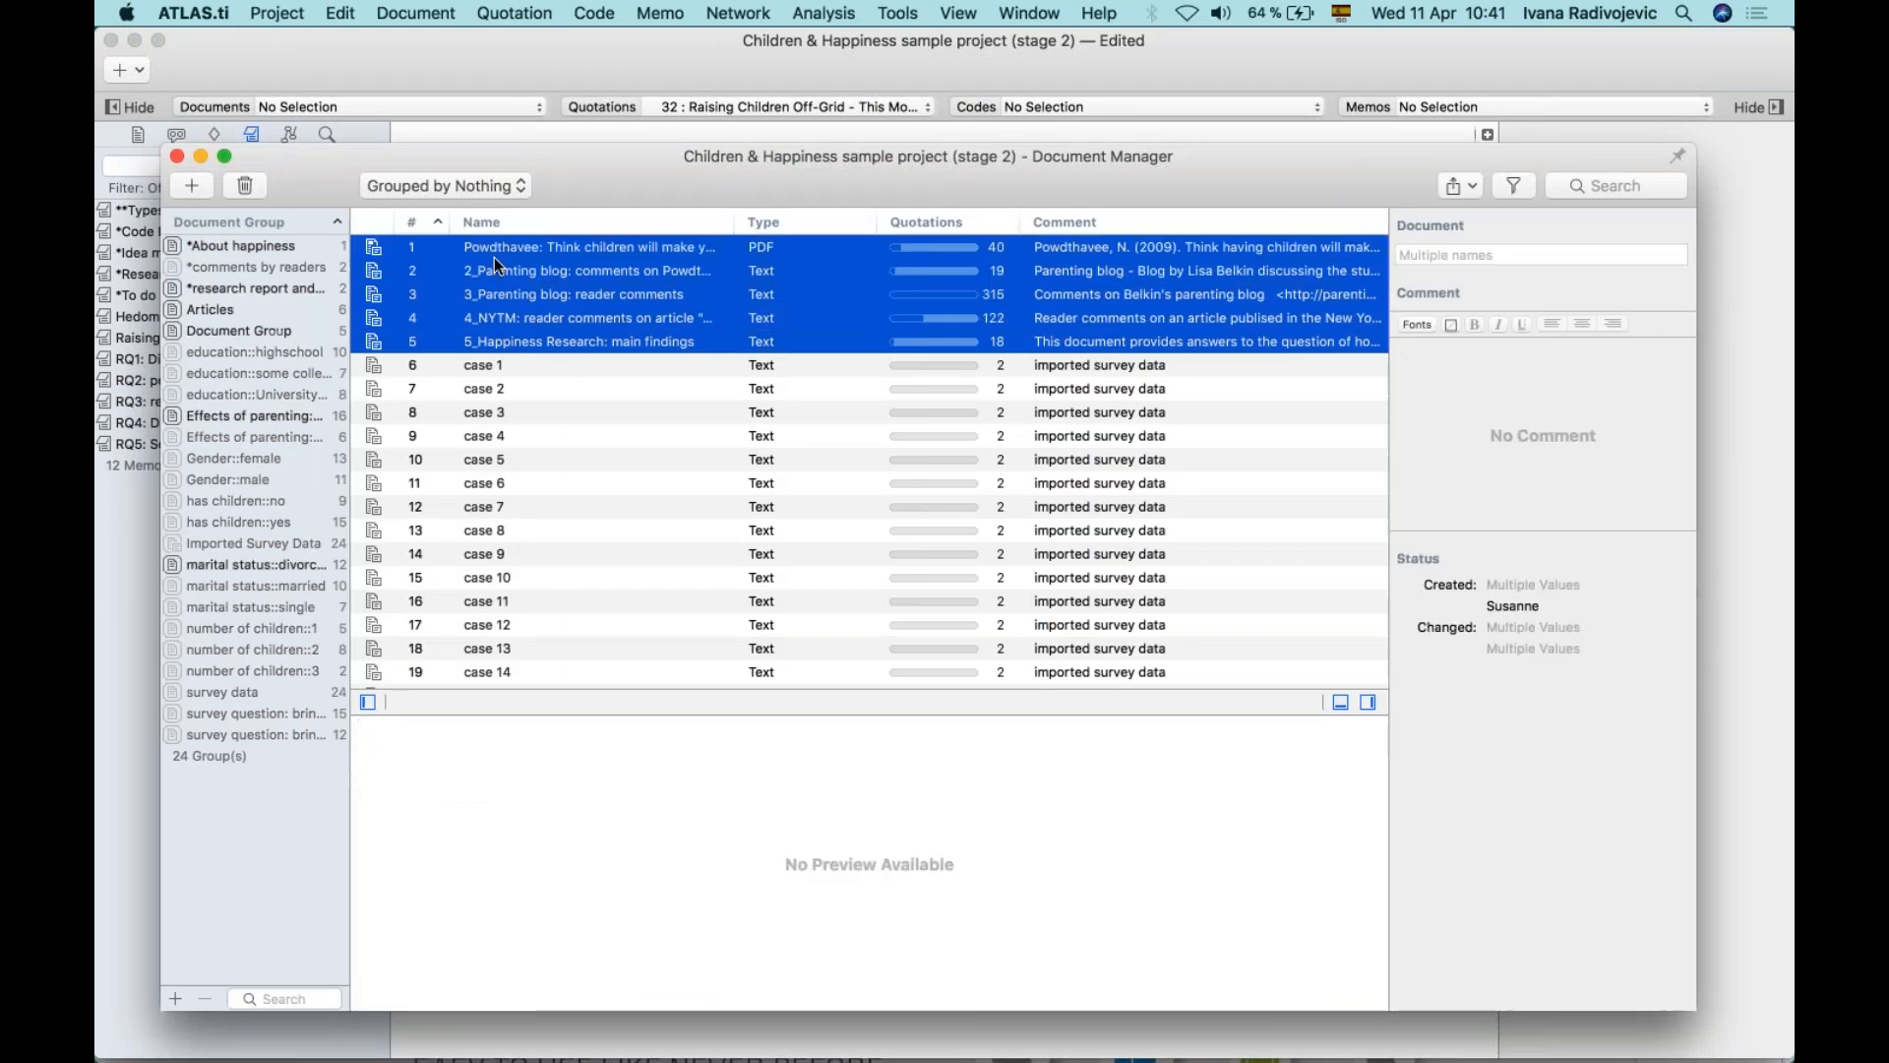
drag(564, 294, 262, 818)
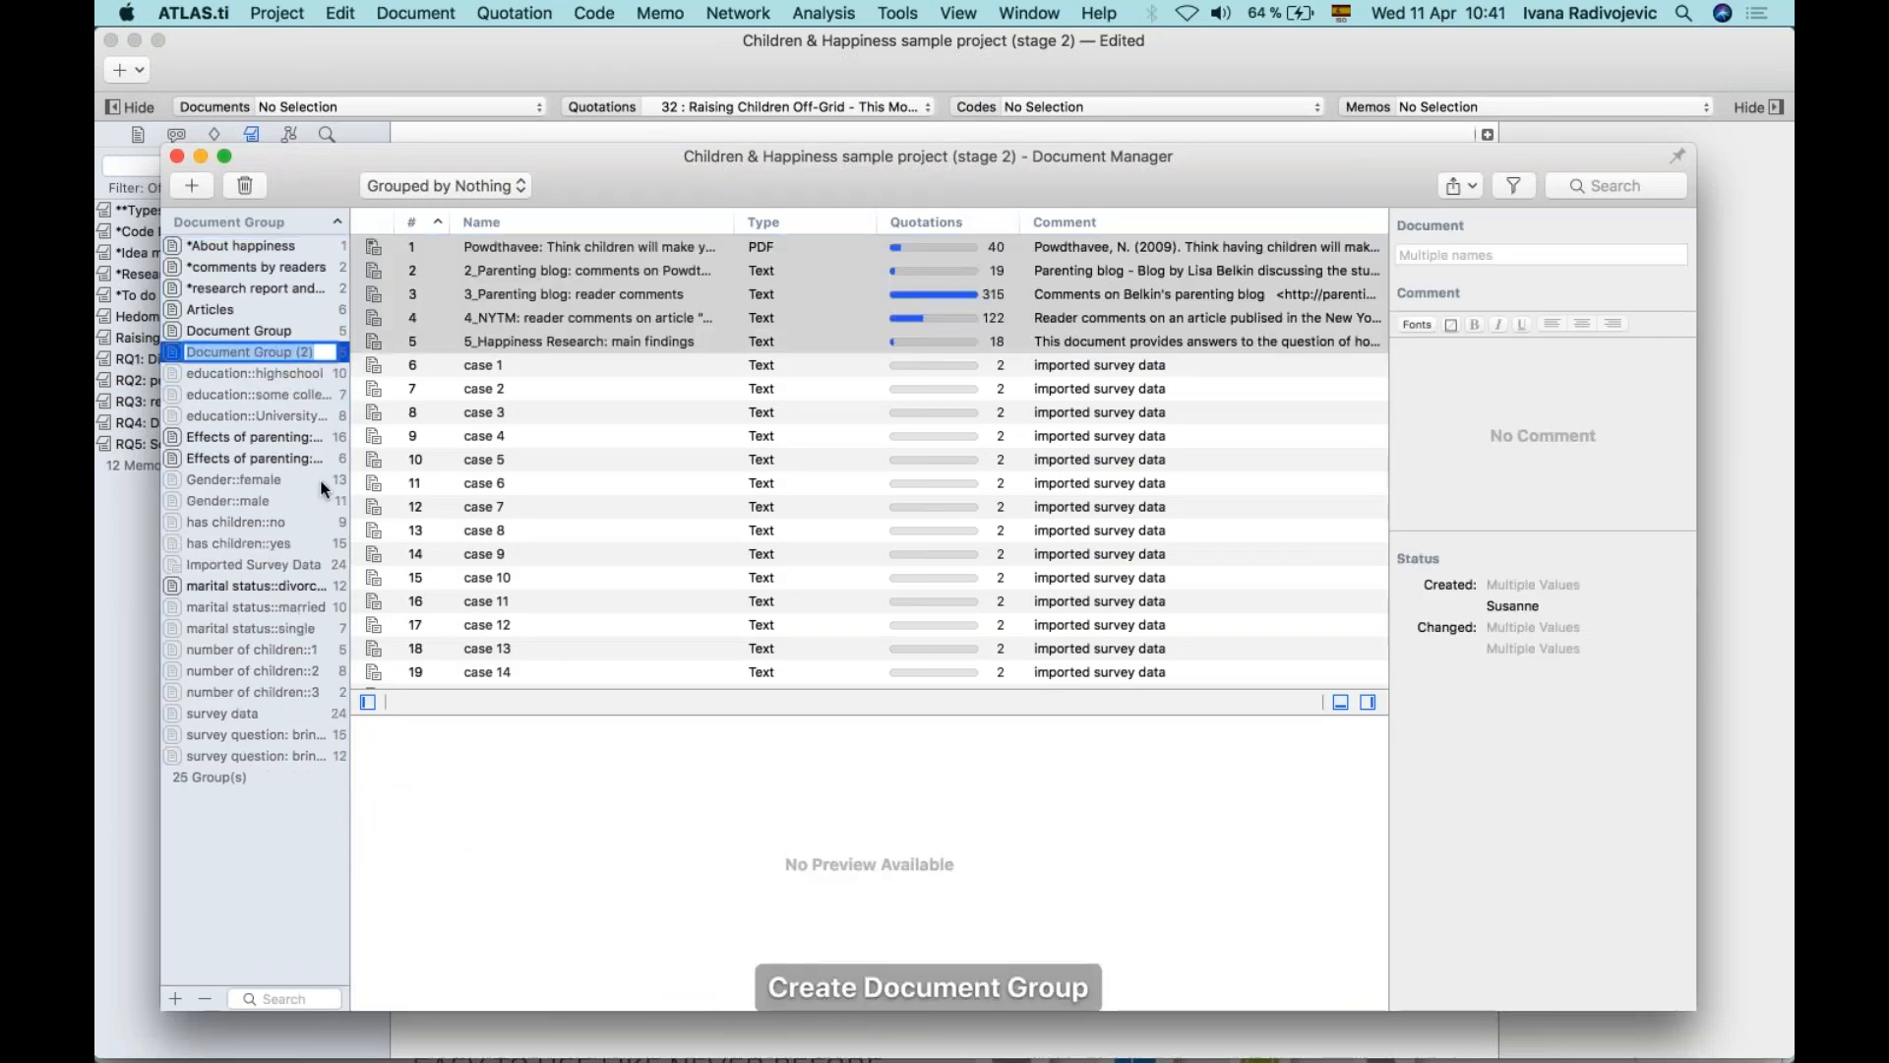
click(576, 492)
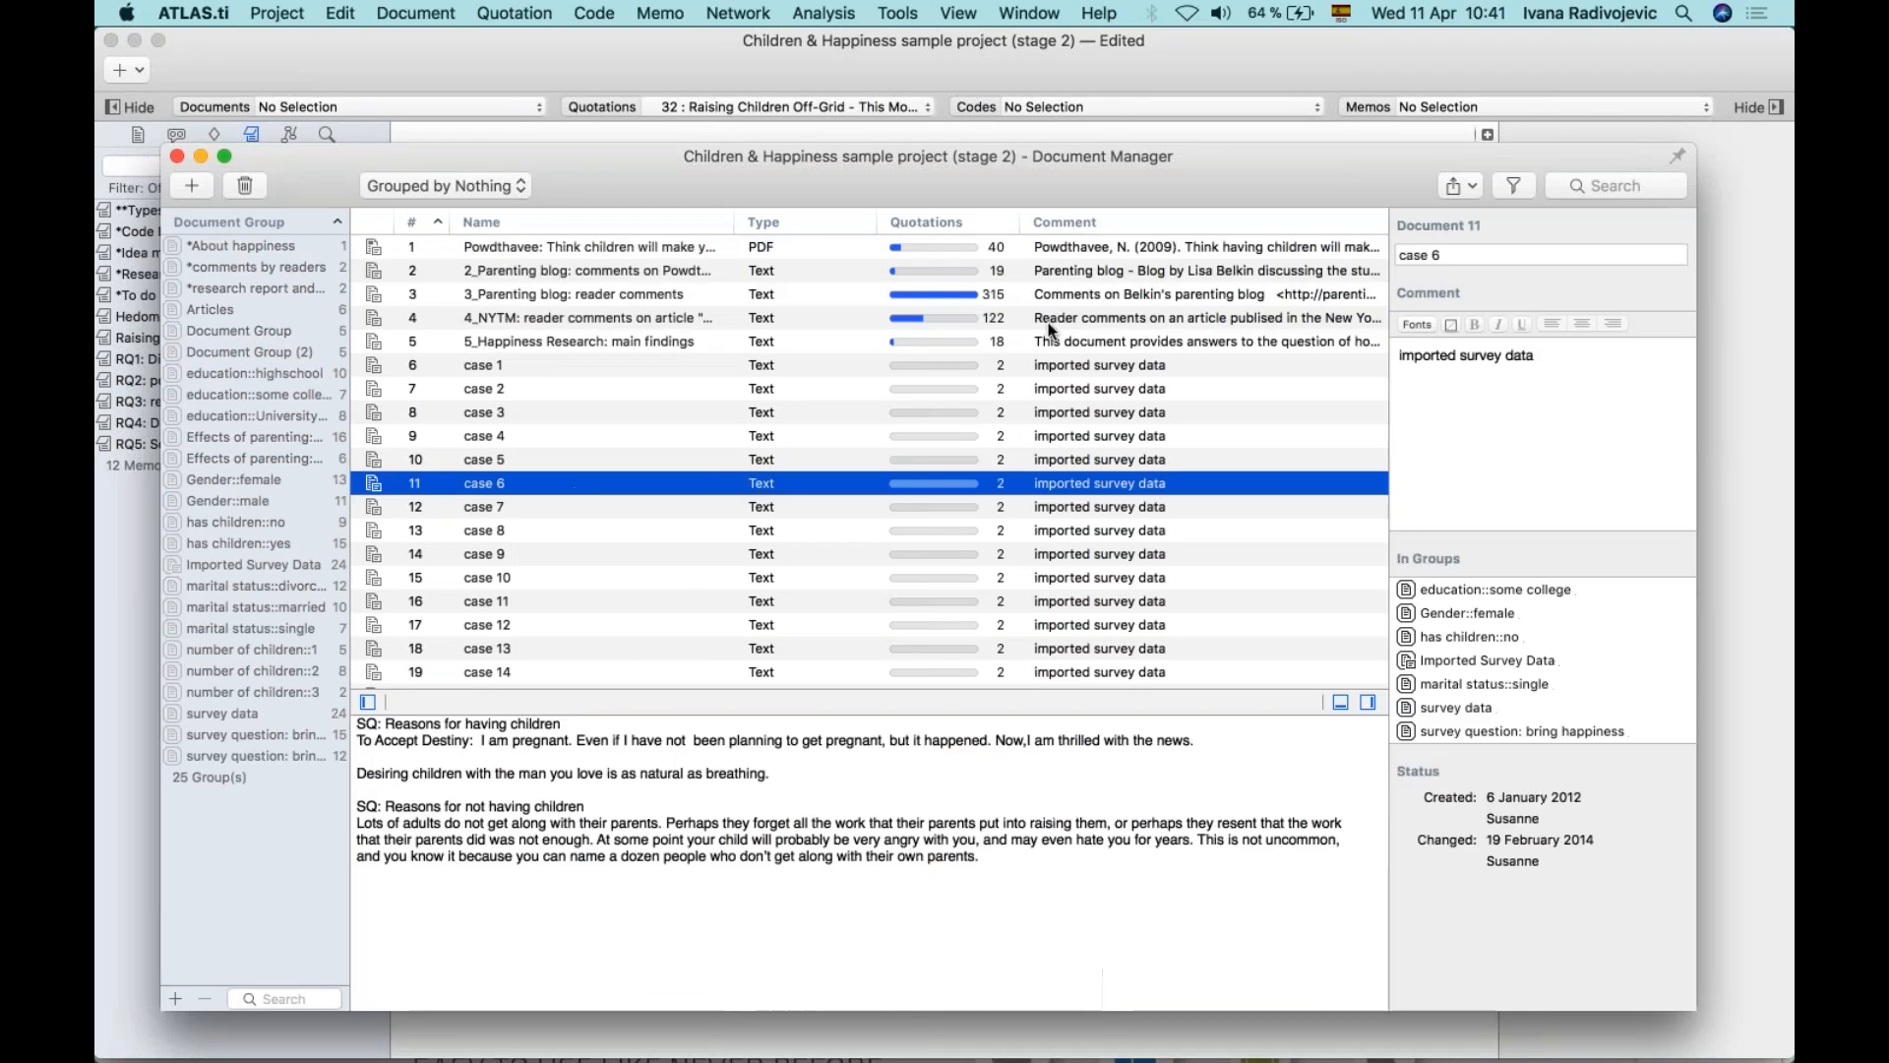
Look over the document list's columns and the available export options, and close the Document Manager.
scroll(1228, 294, right, 10)
scroll(1228, 293, left, 10)
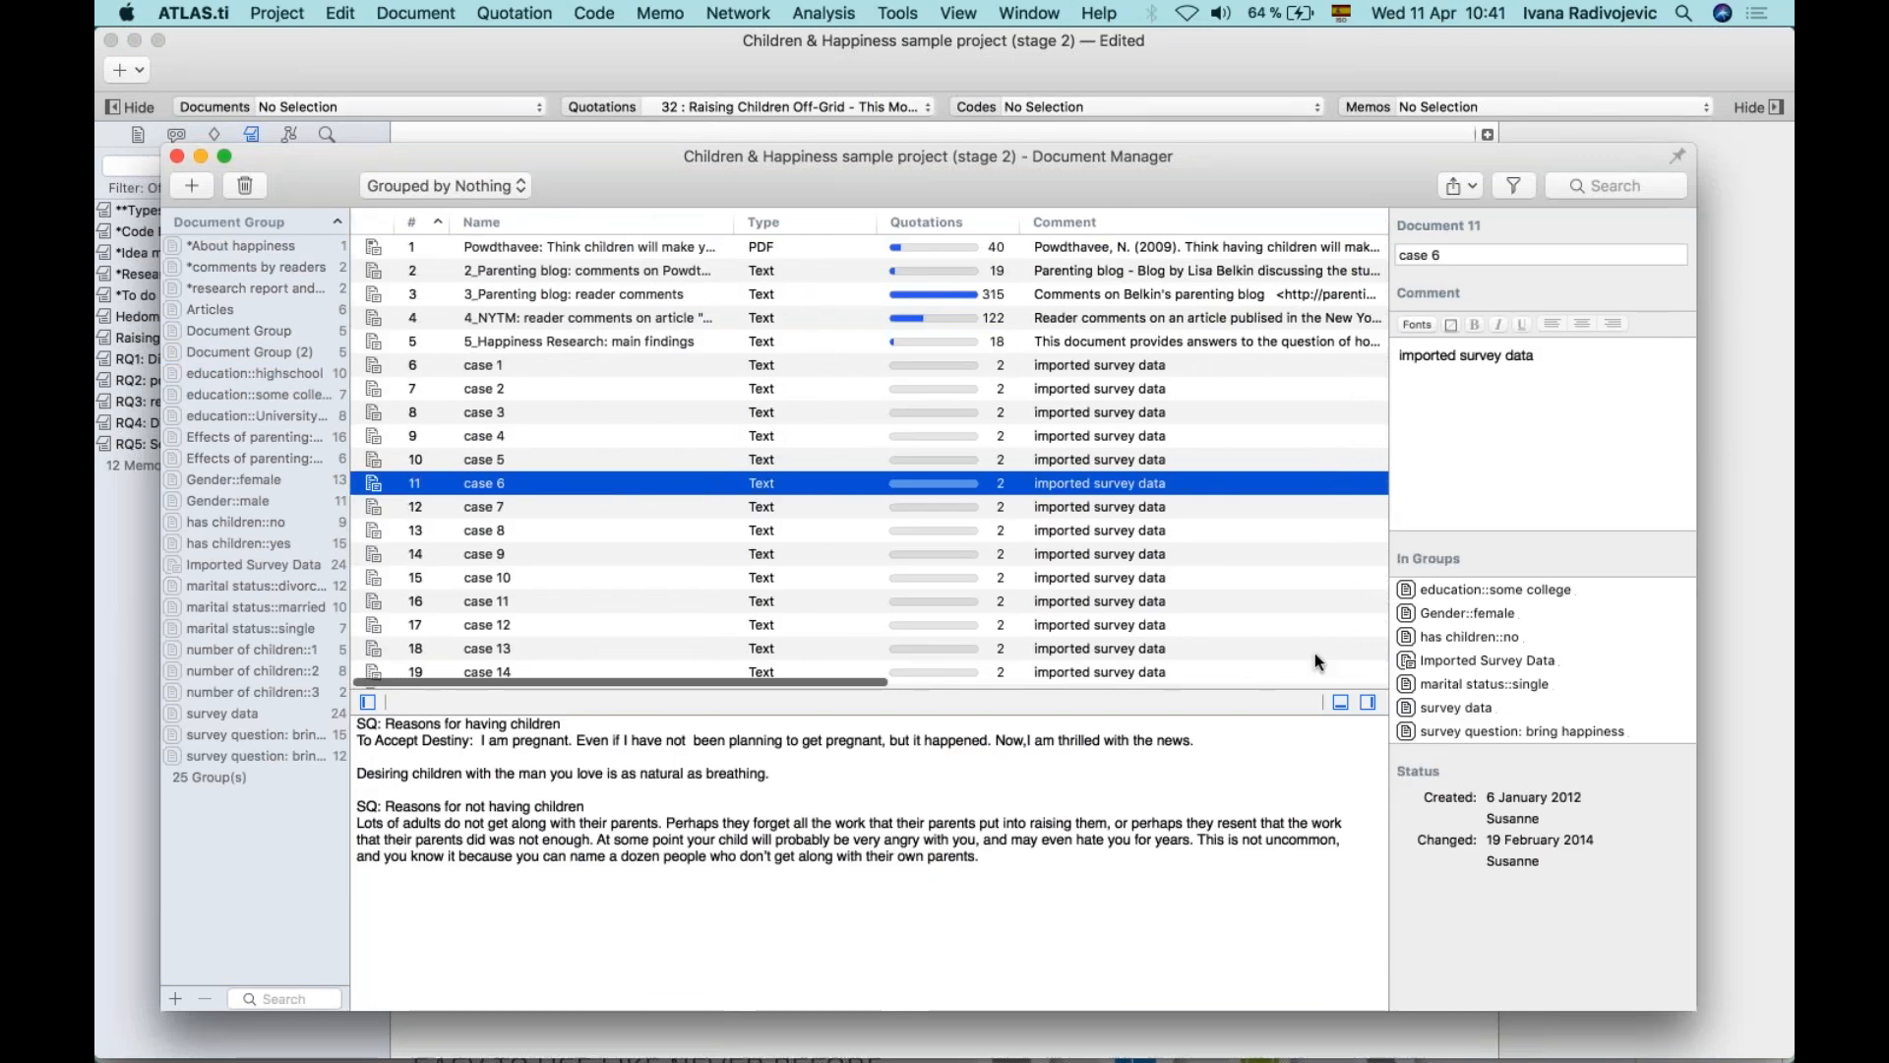
click(1471, 187)
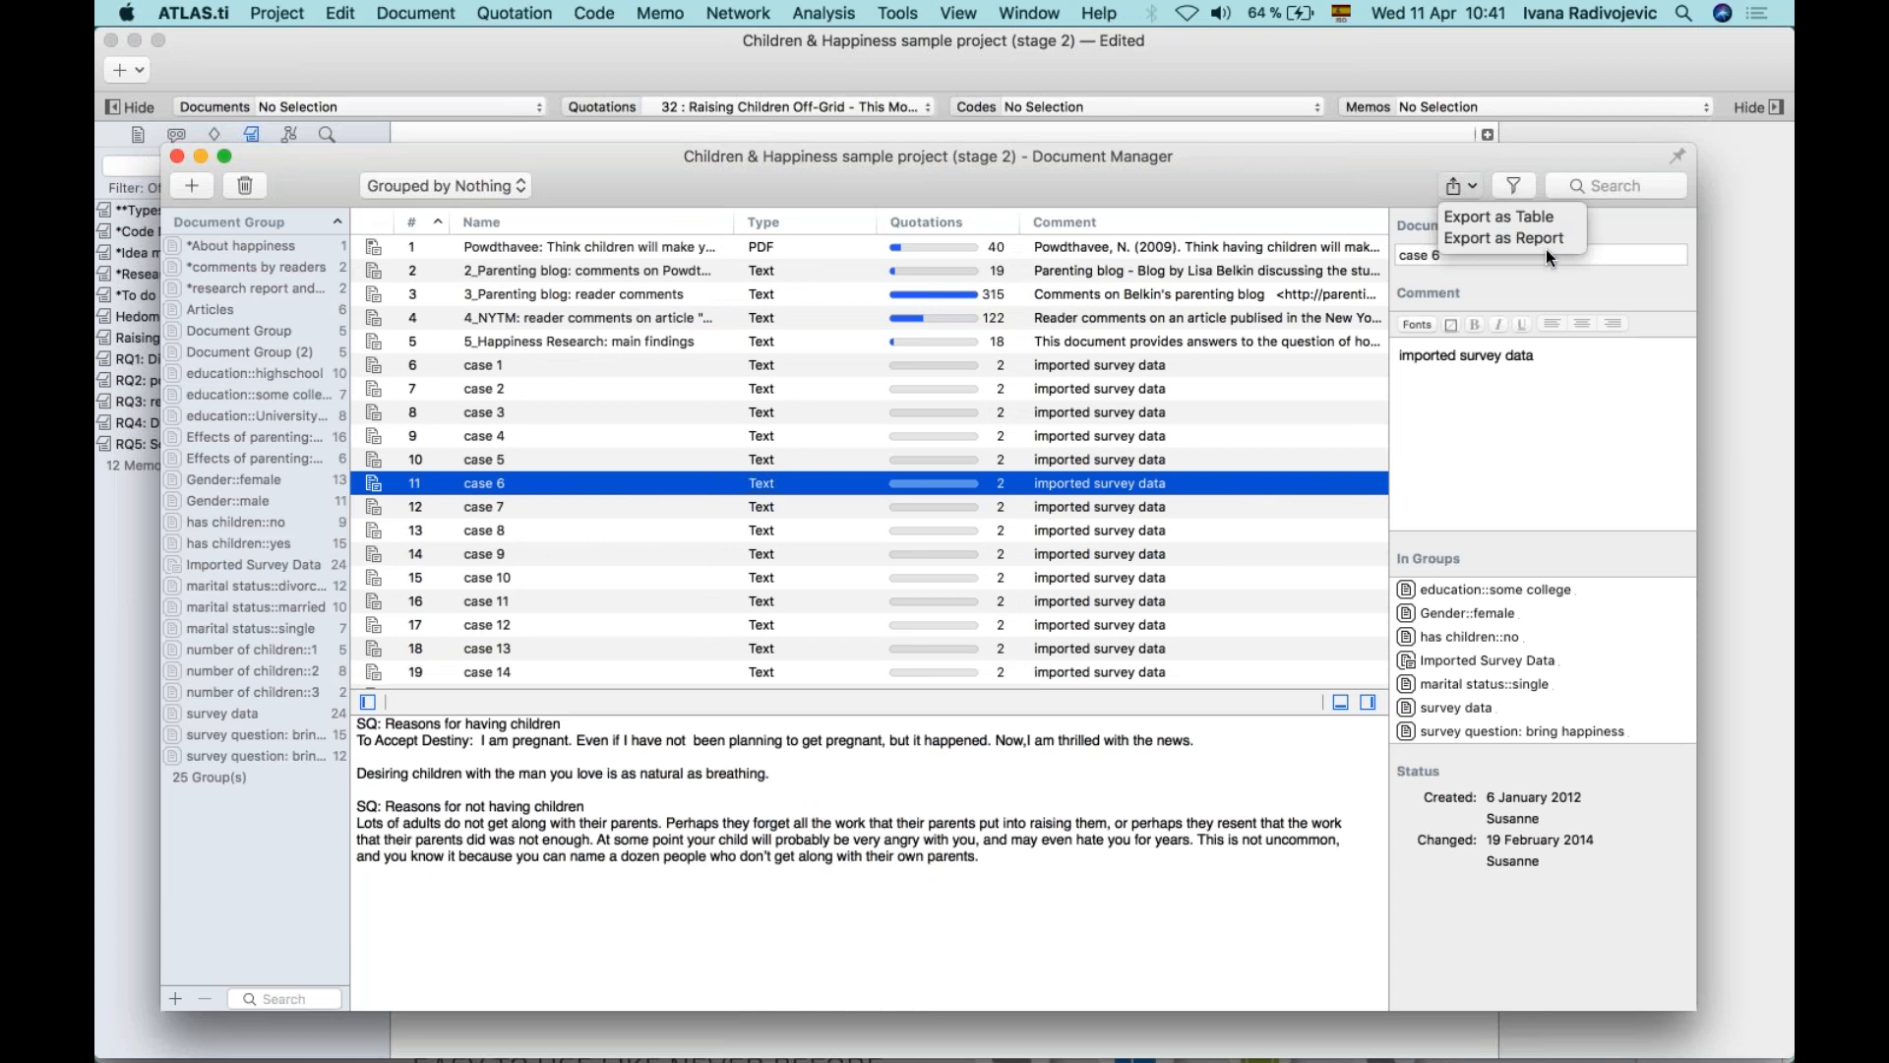
click(1250, 187)
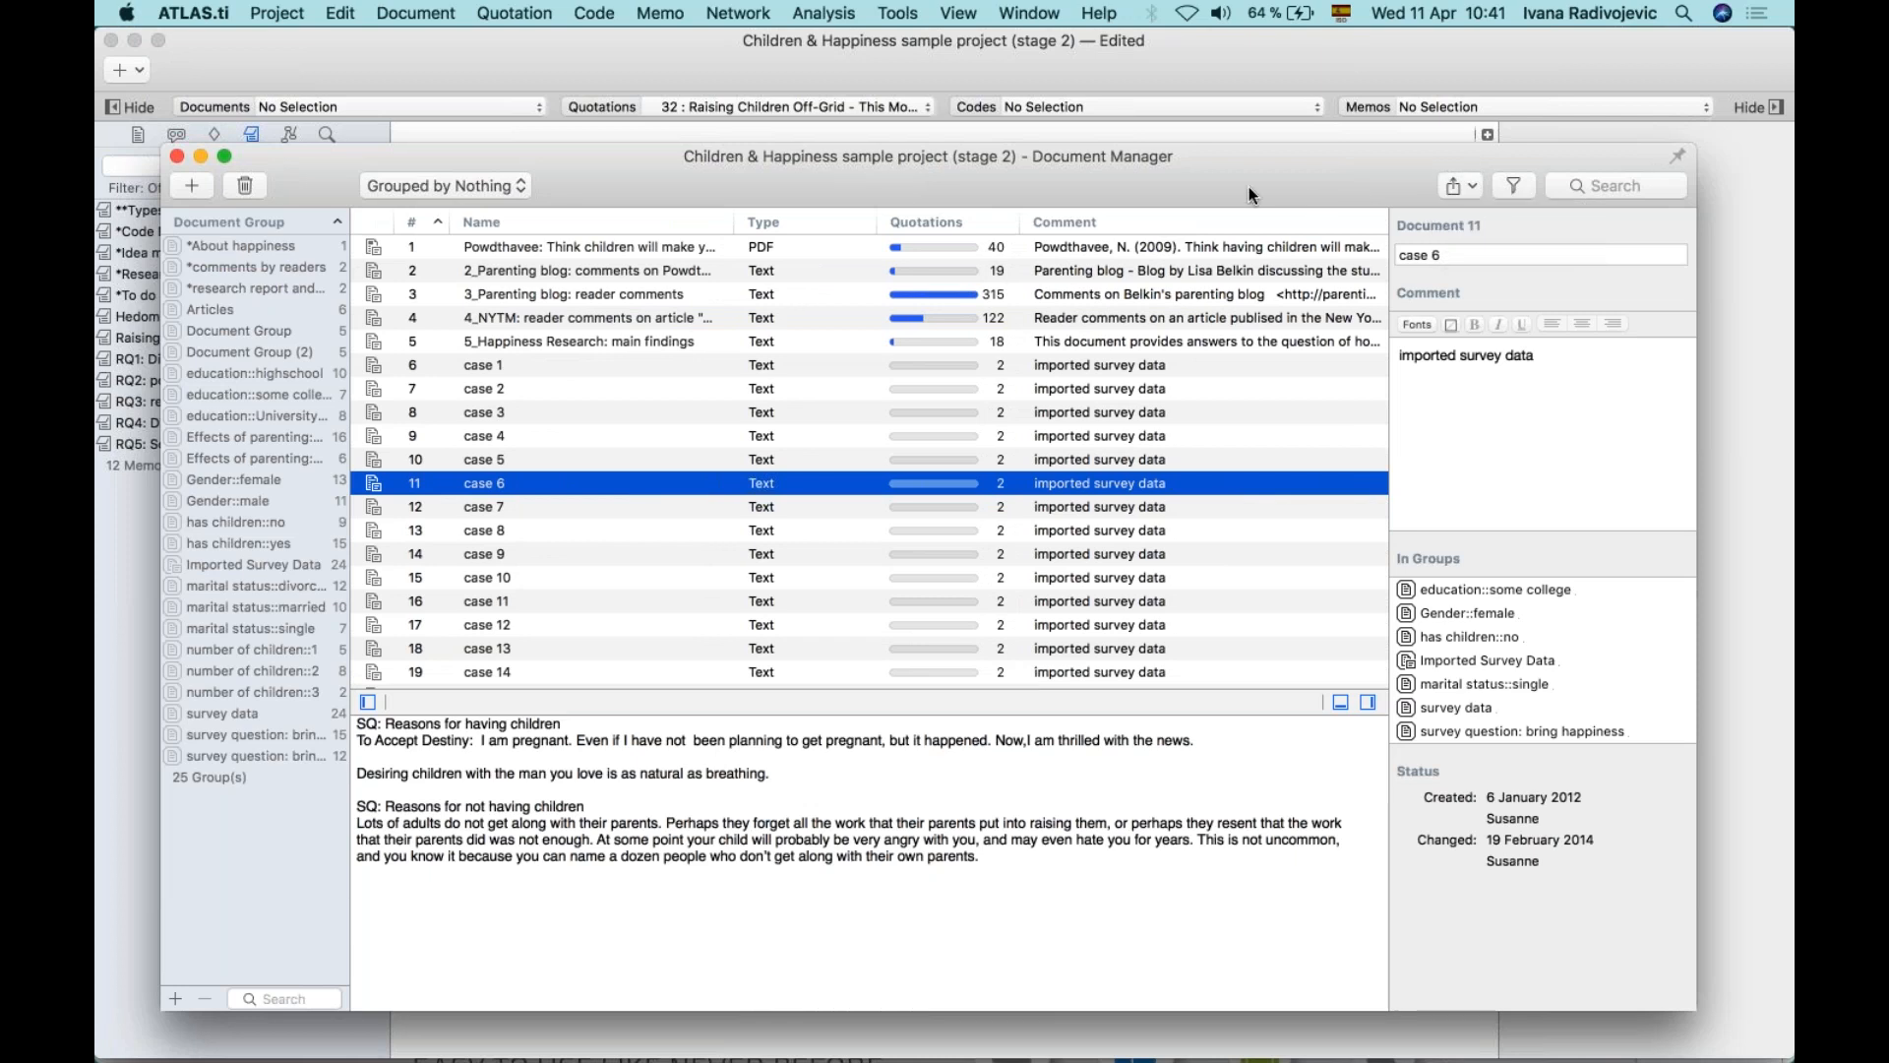
click(177, 157)
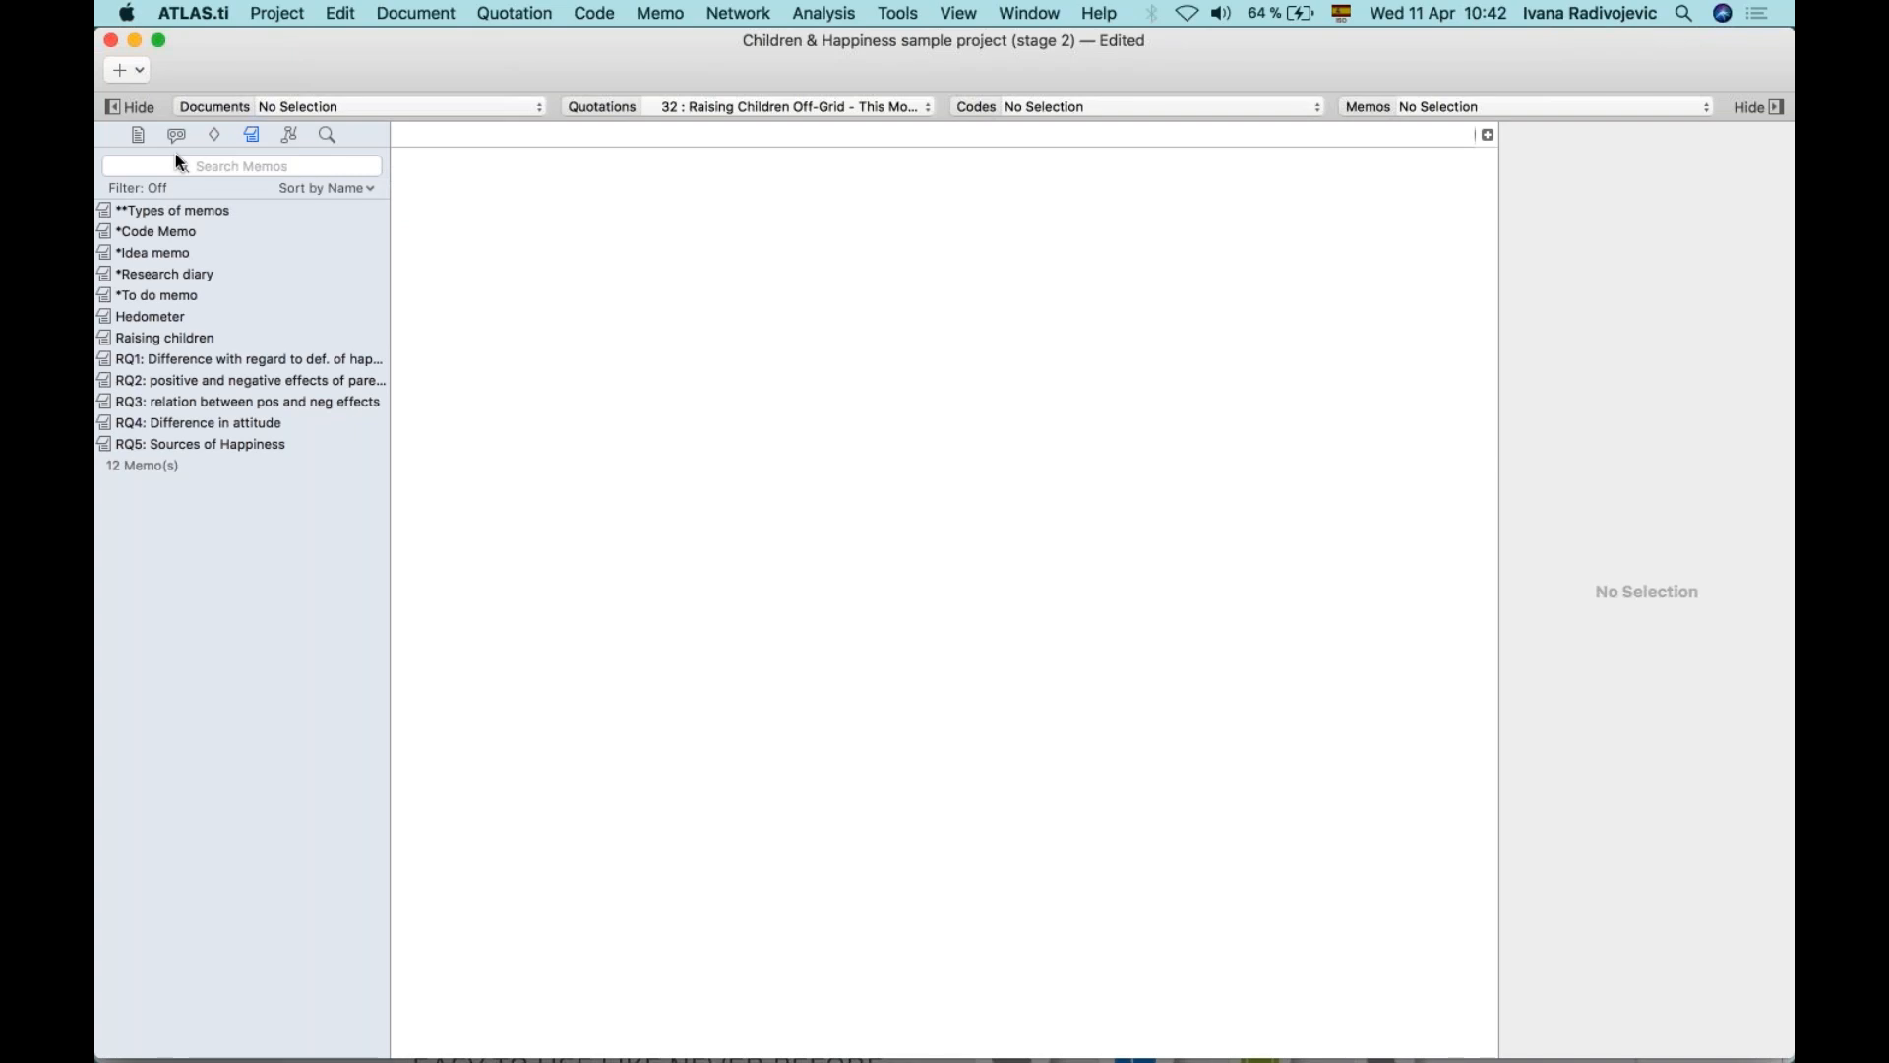
Create a new network and name it Definitions of Happiness.
click(138, 73)
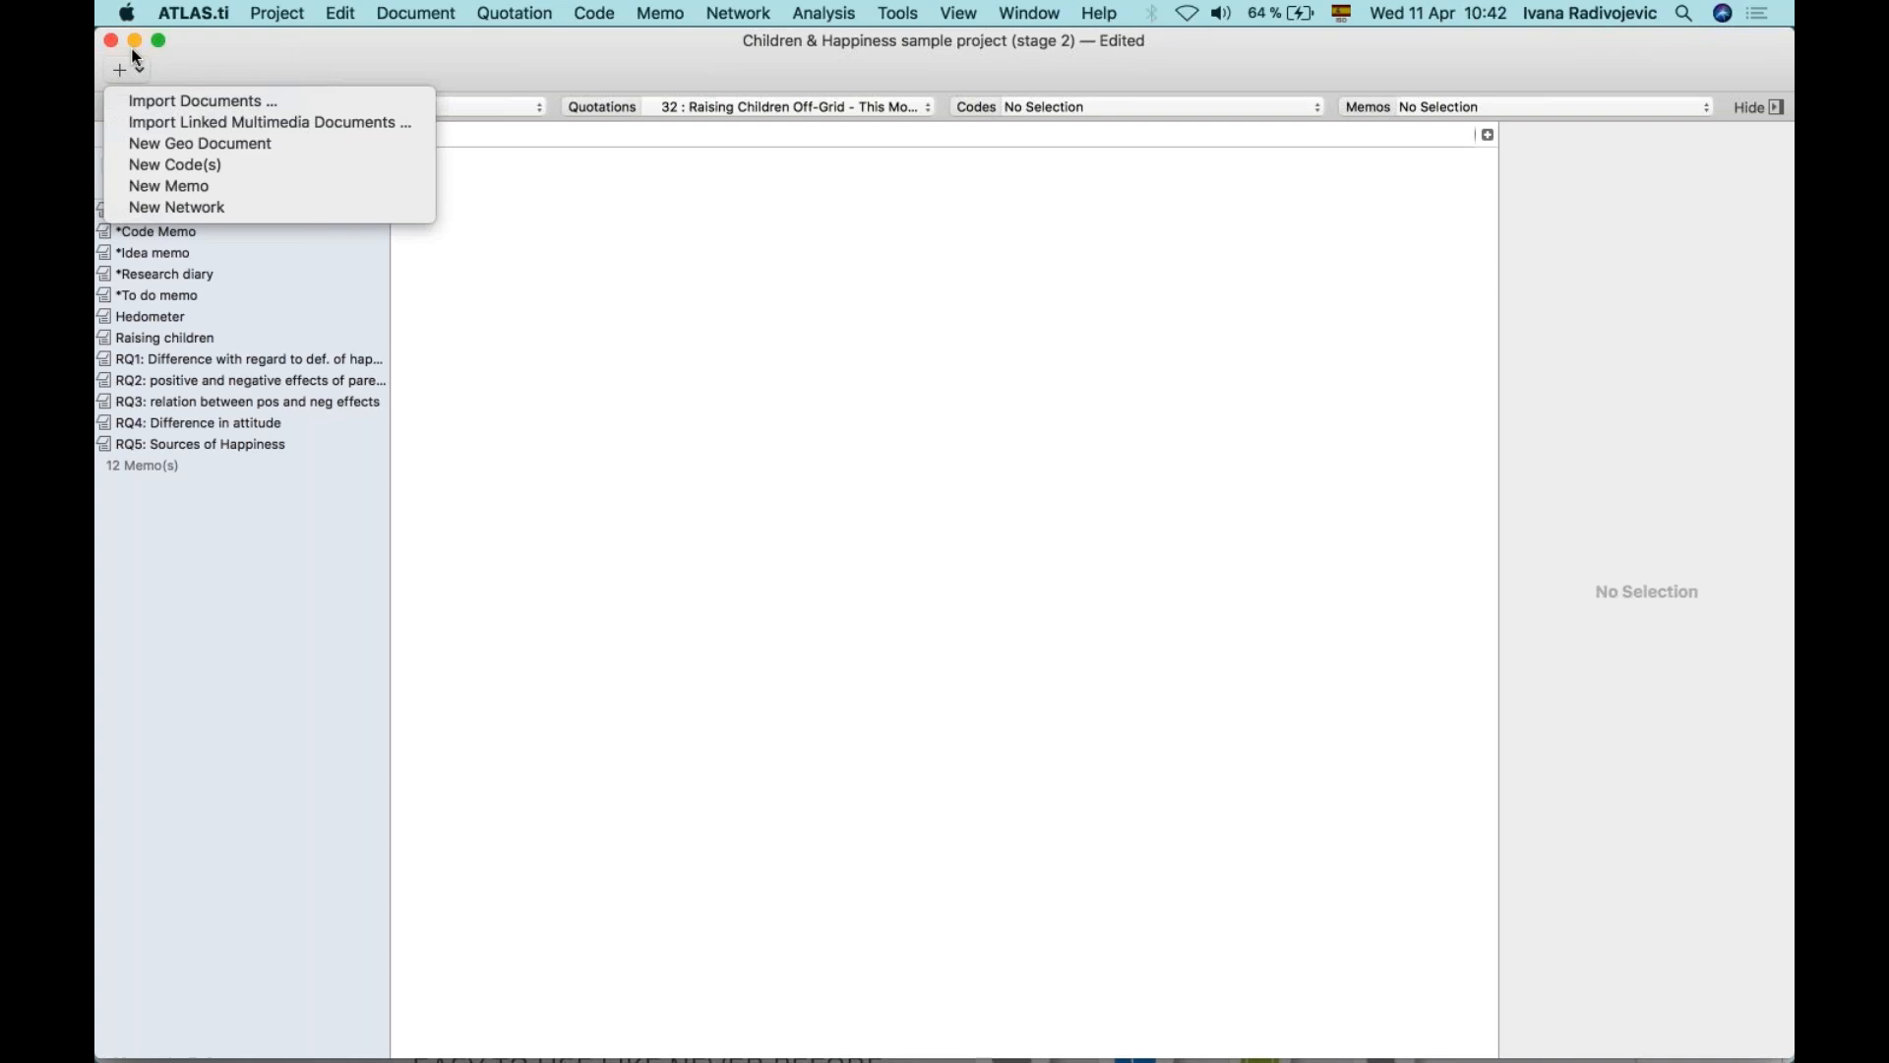
click(199, 204)
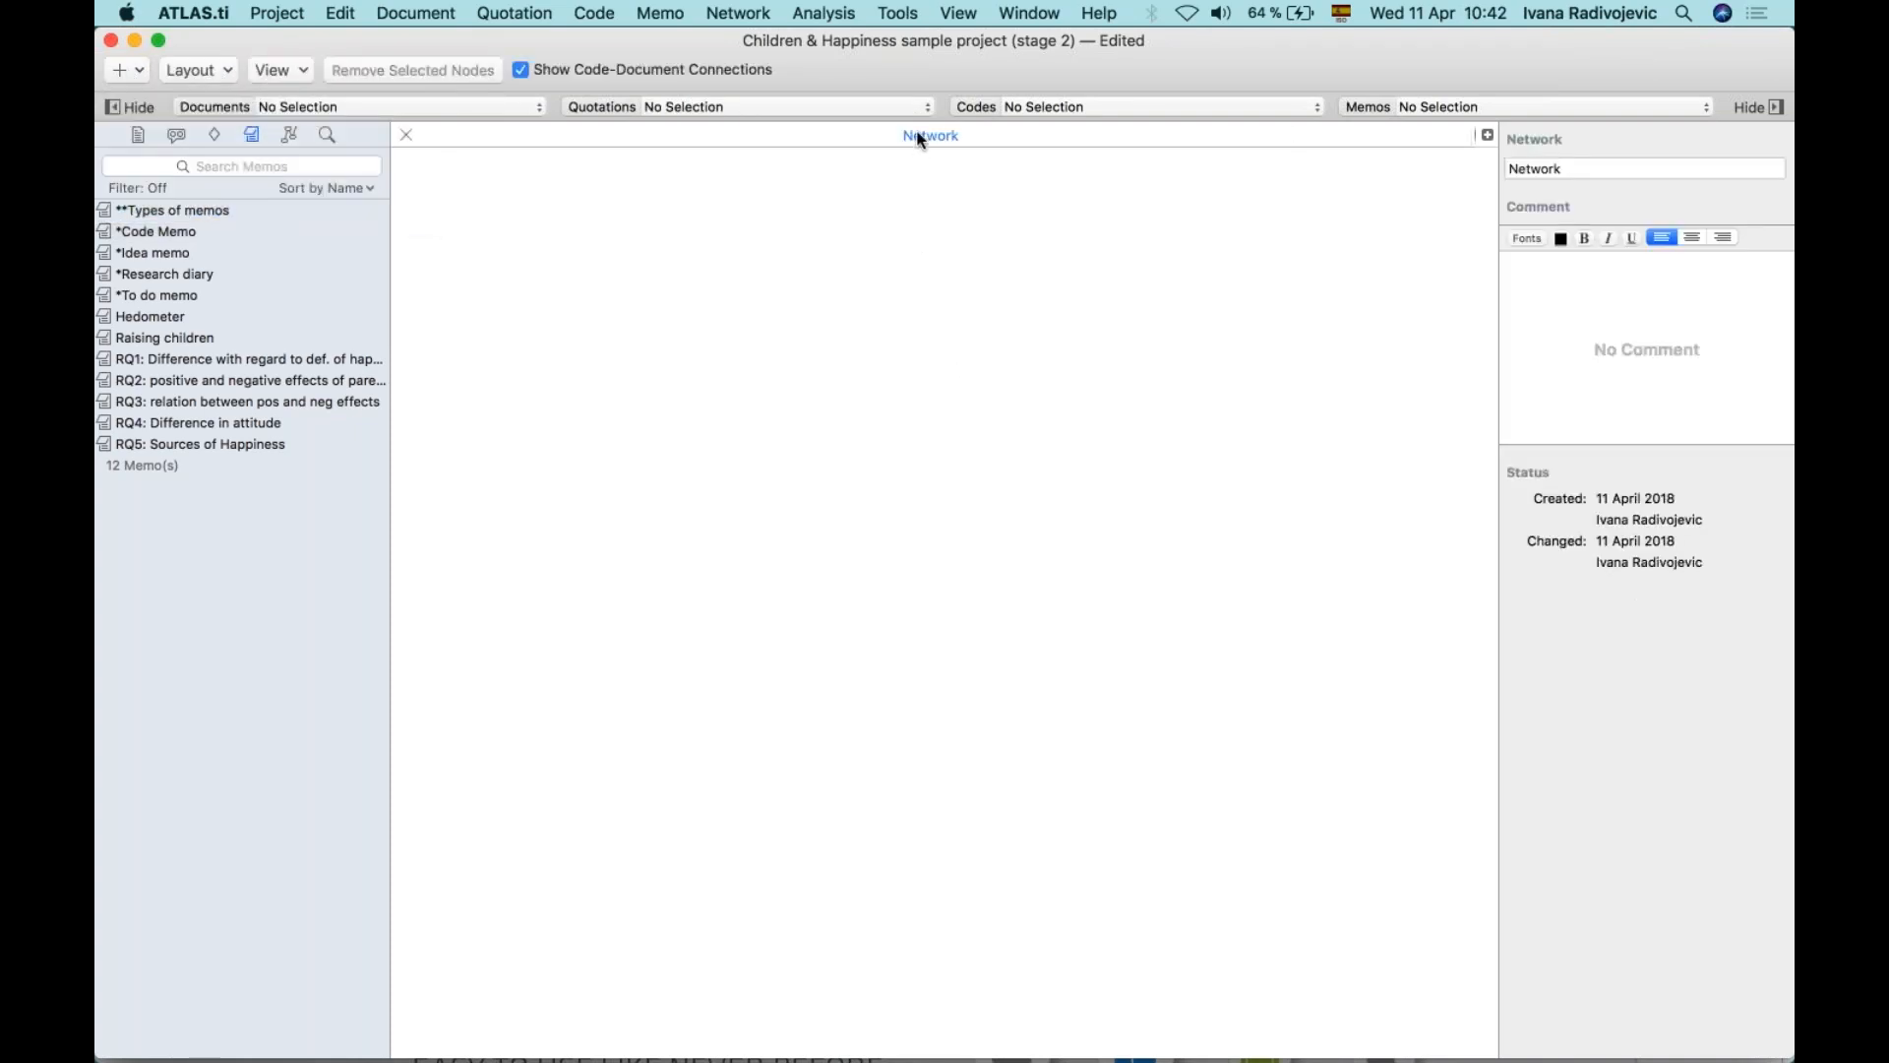
drag(1591, 166, 1404, 163)
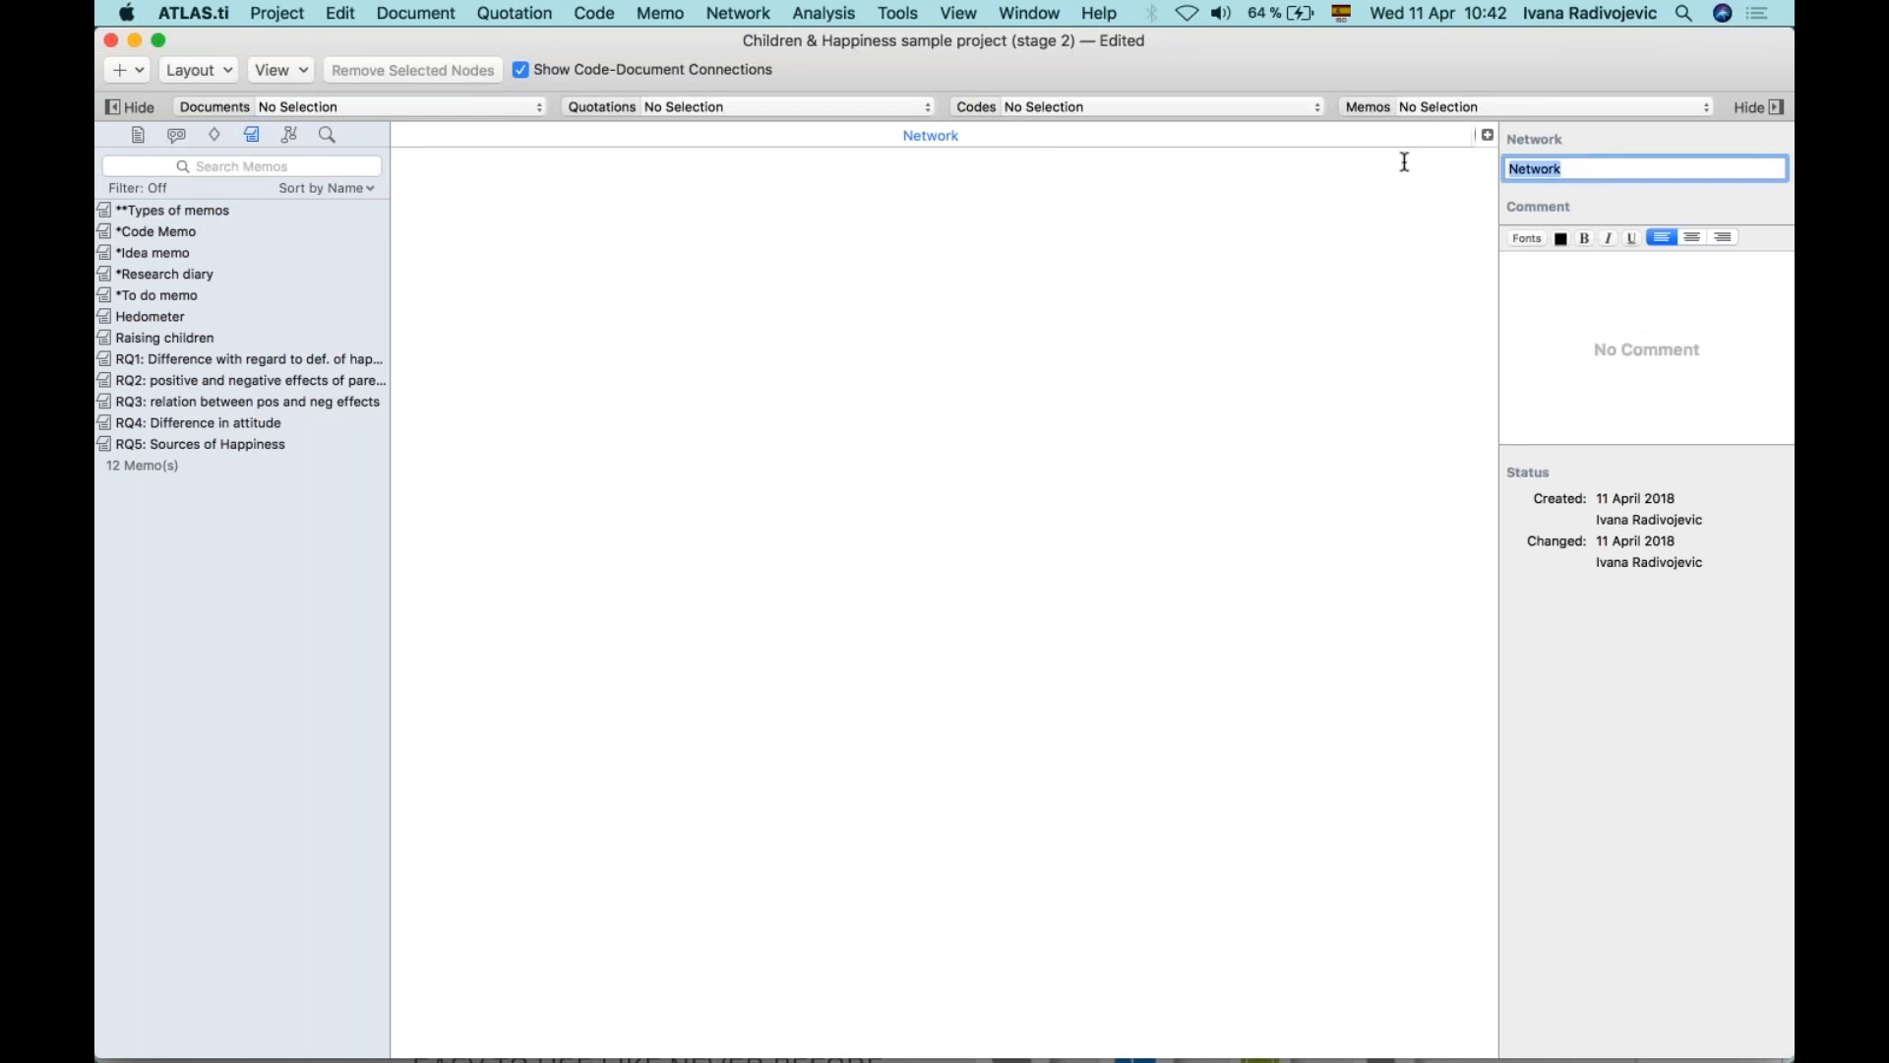
text(Defintion)
key(BackSpace)
key(BackSpace)
key(BackSpace)
text(ions of Happiness)
click(1230, 330)
Add the comment "Exploring the different definitions of happiness" to the Definitions of Happiness network.
click(1608, 375)
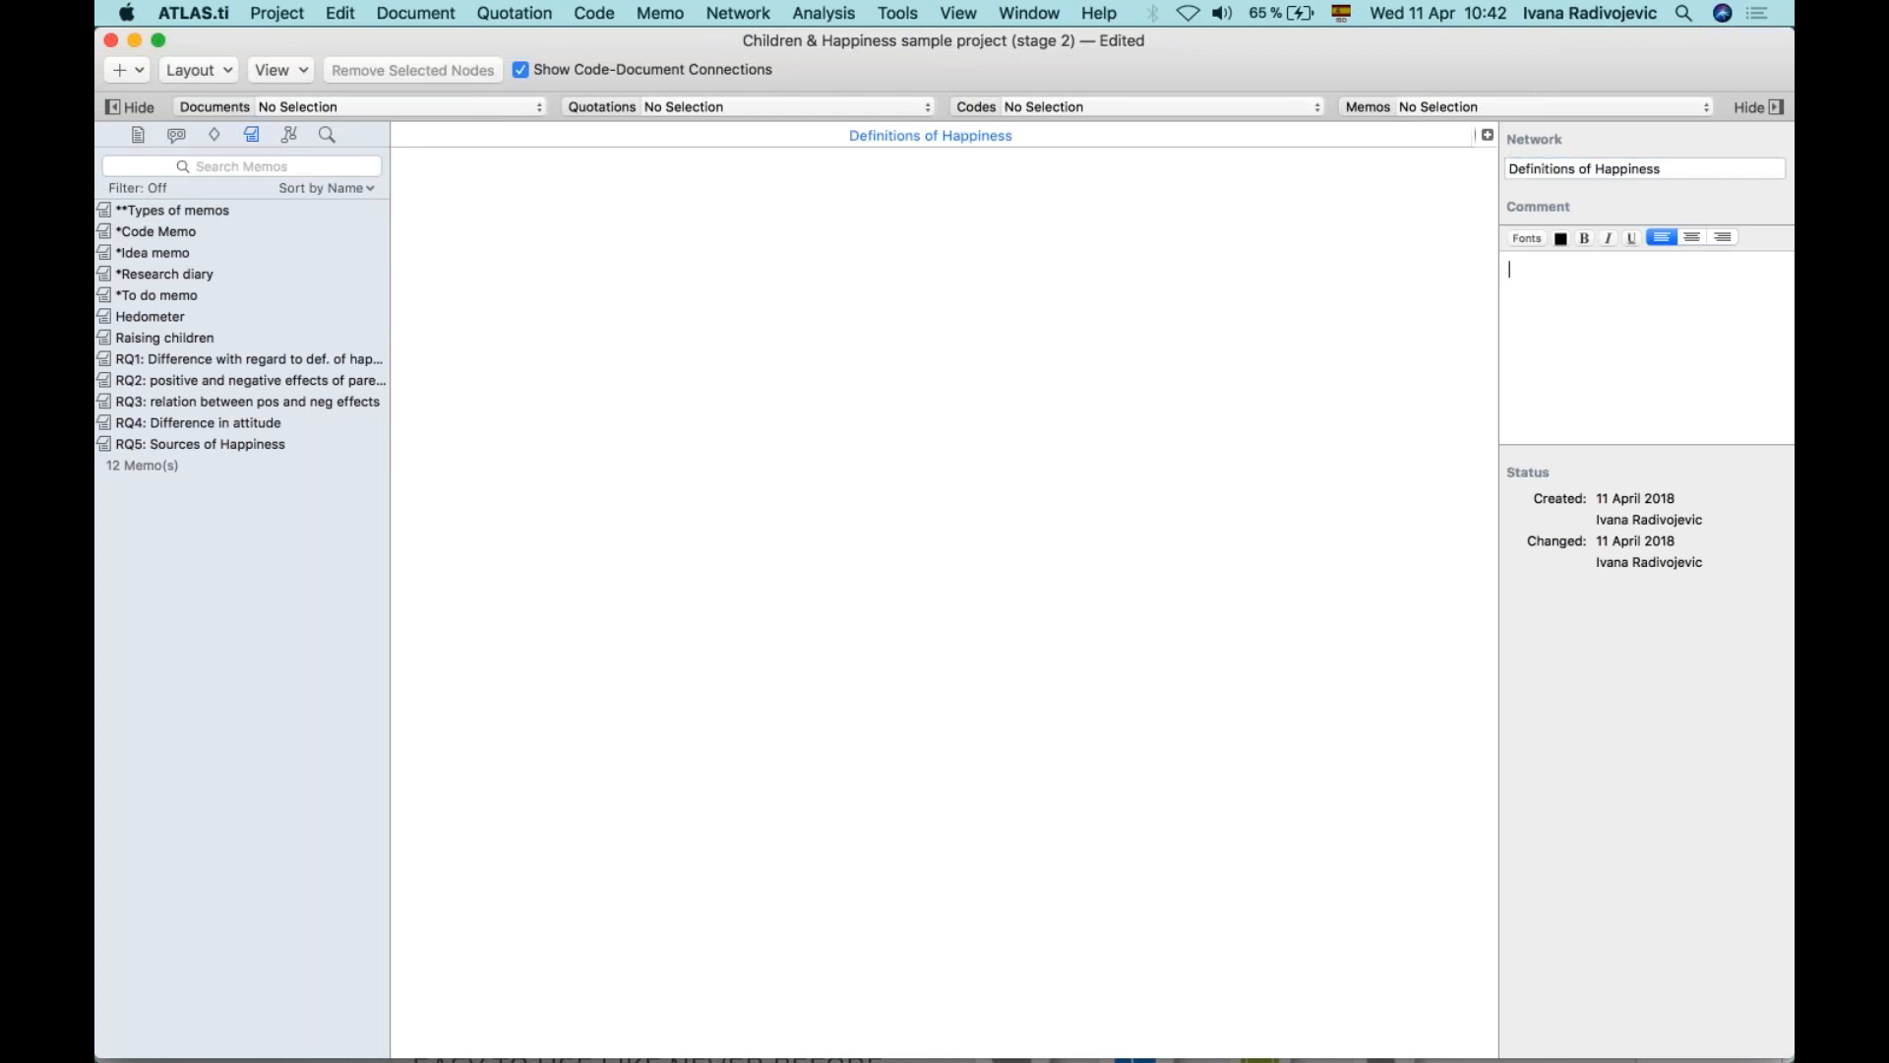
text(Exploring the di)
text(fferent definition)
text(s of hap)
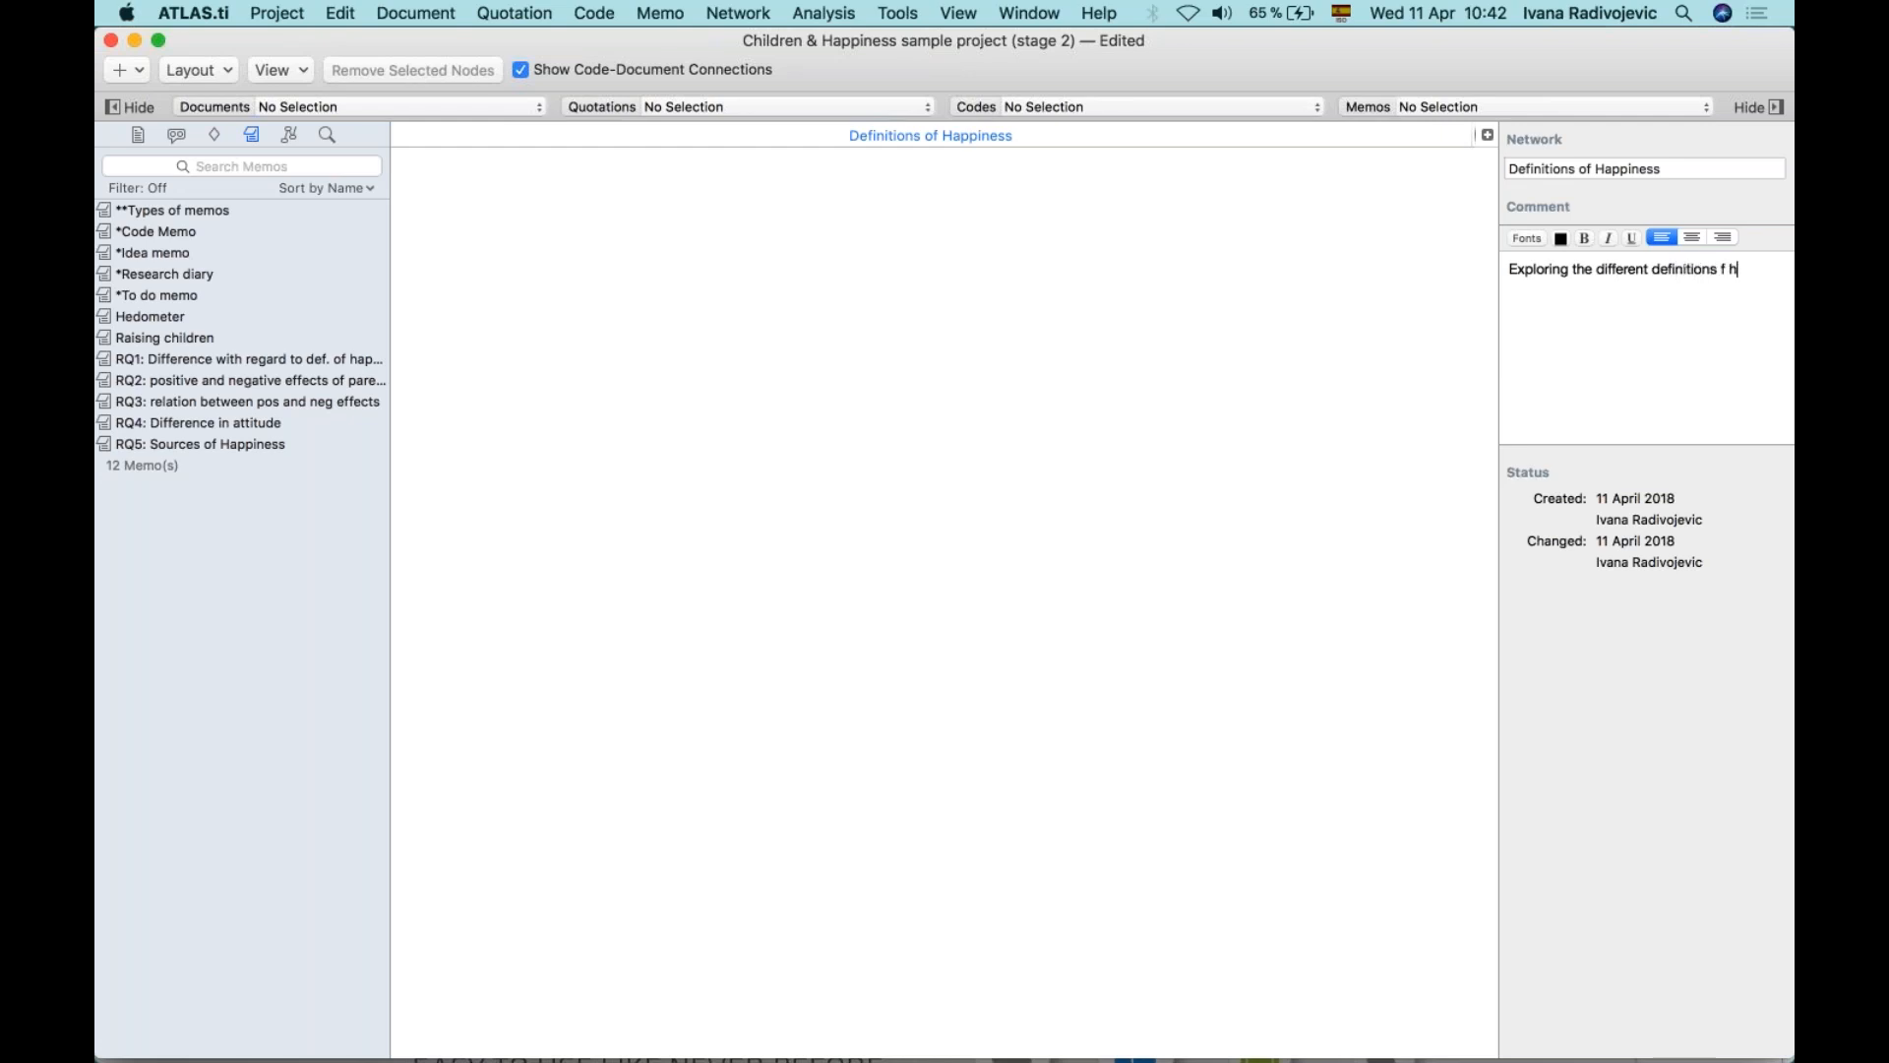
text(piness)
Add the D_DEFINITION HAPPINESS code and its subcodes fulfillment, is subjective and long term view to the network.
click(215, 136)
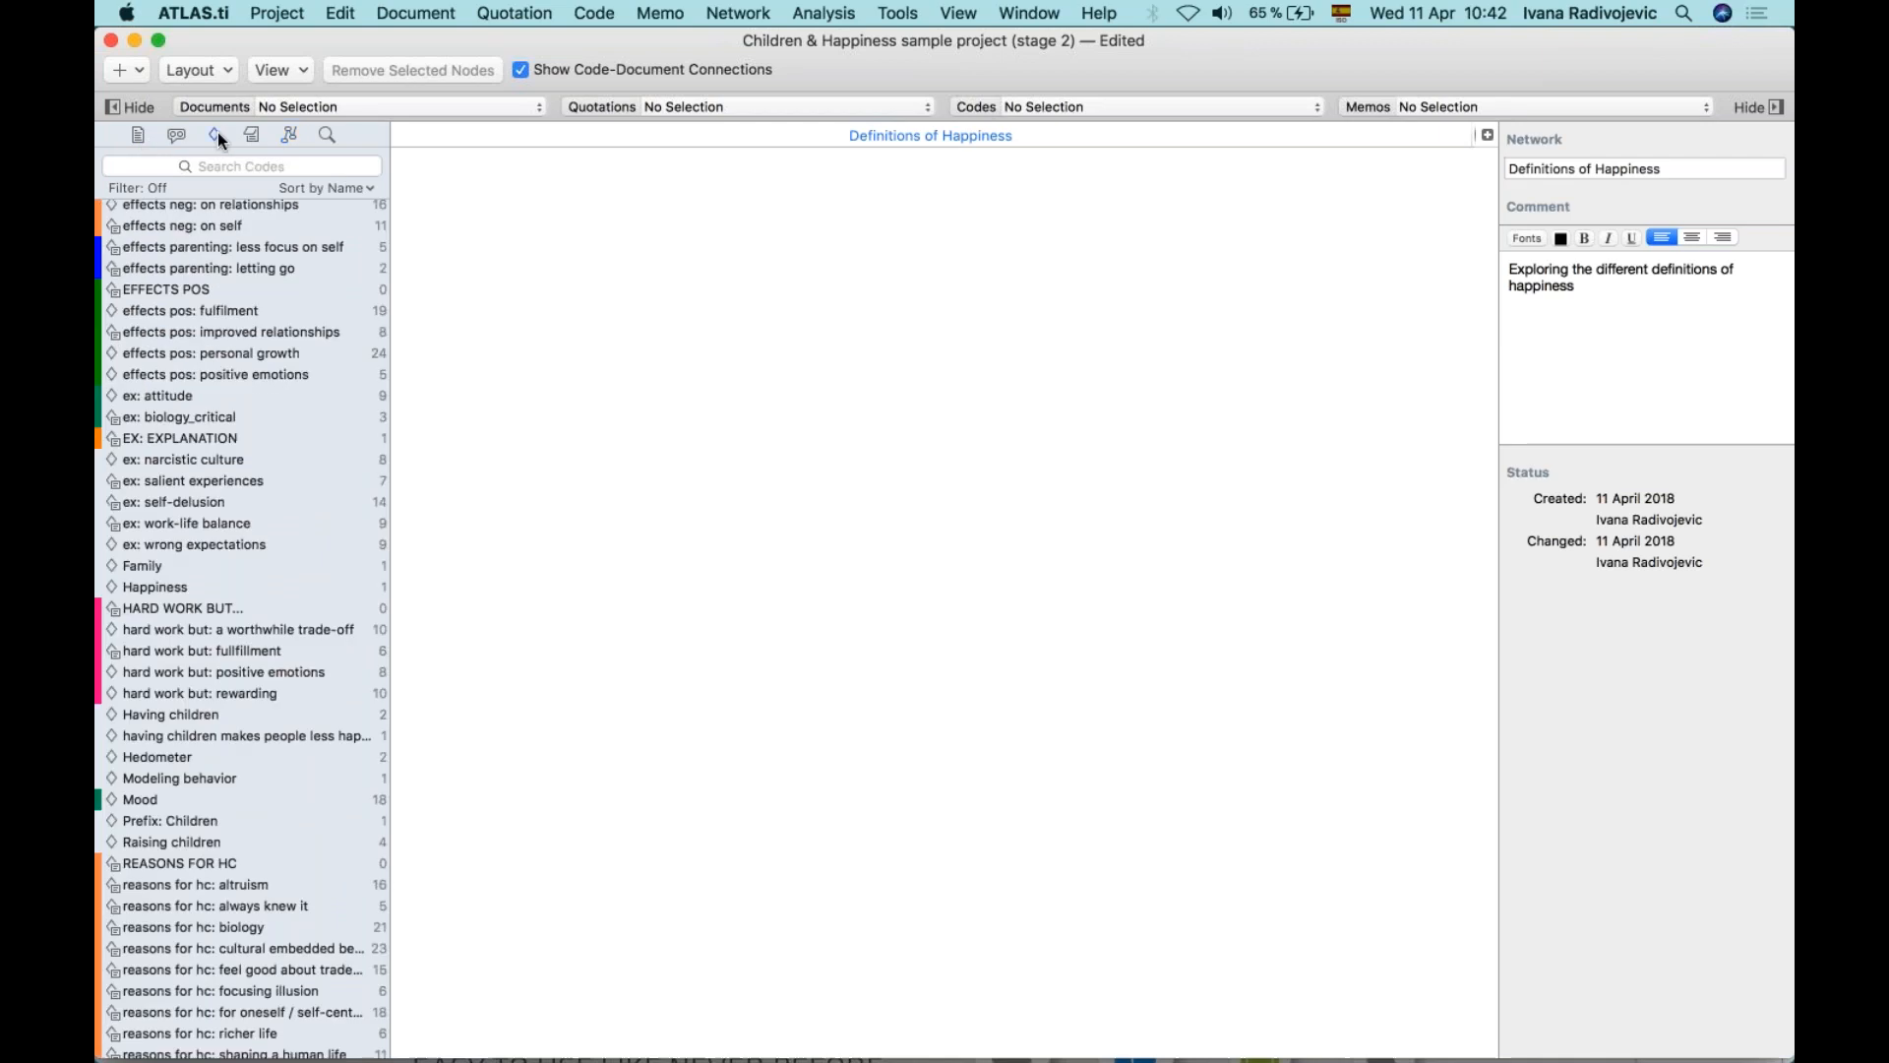
scroll(122, 454, up, 10)
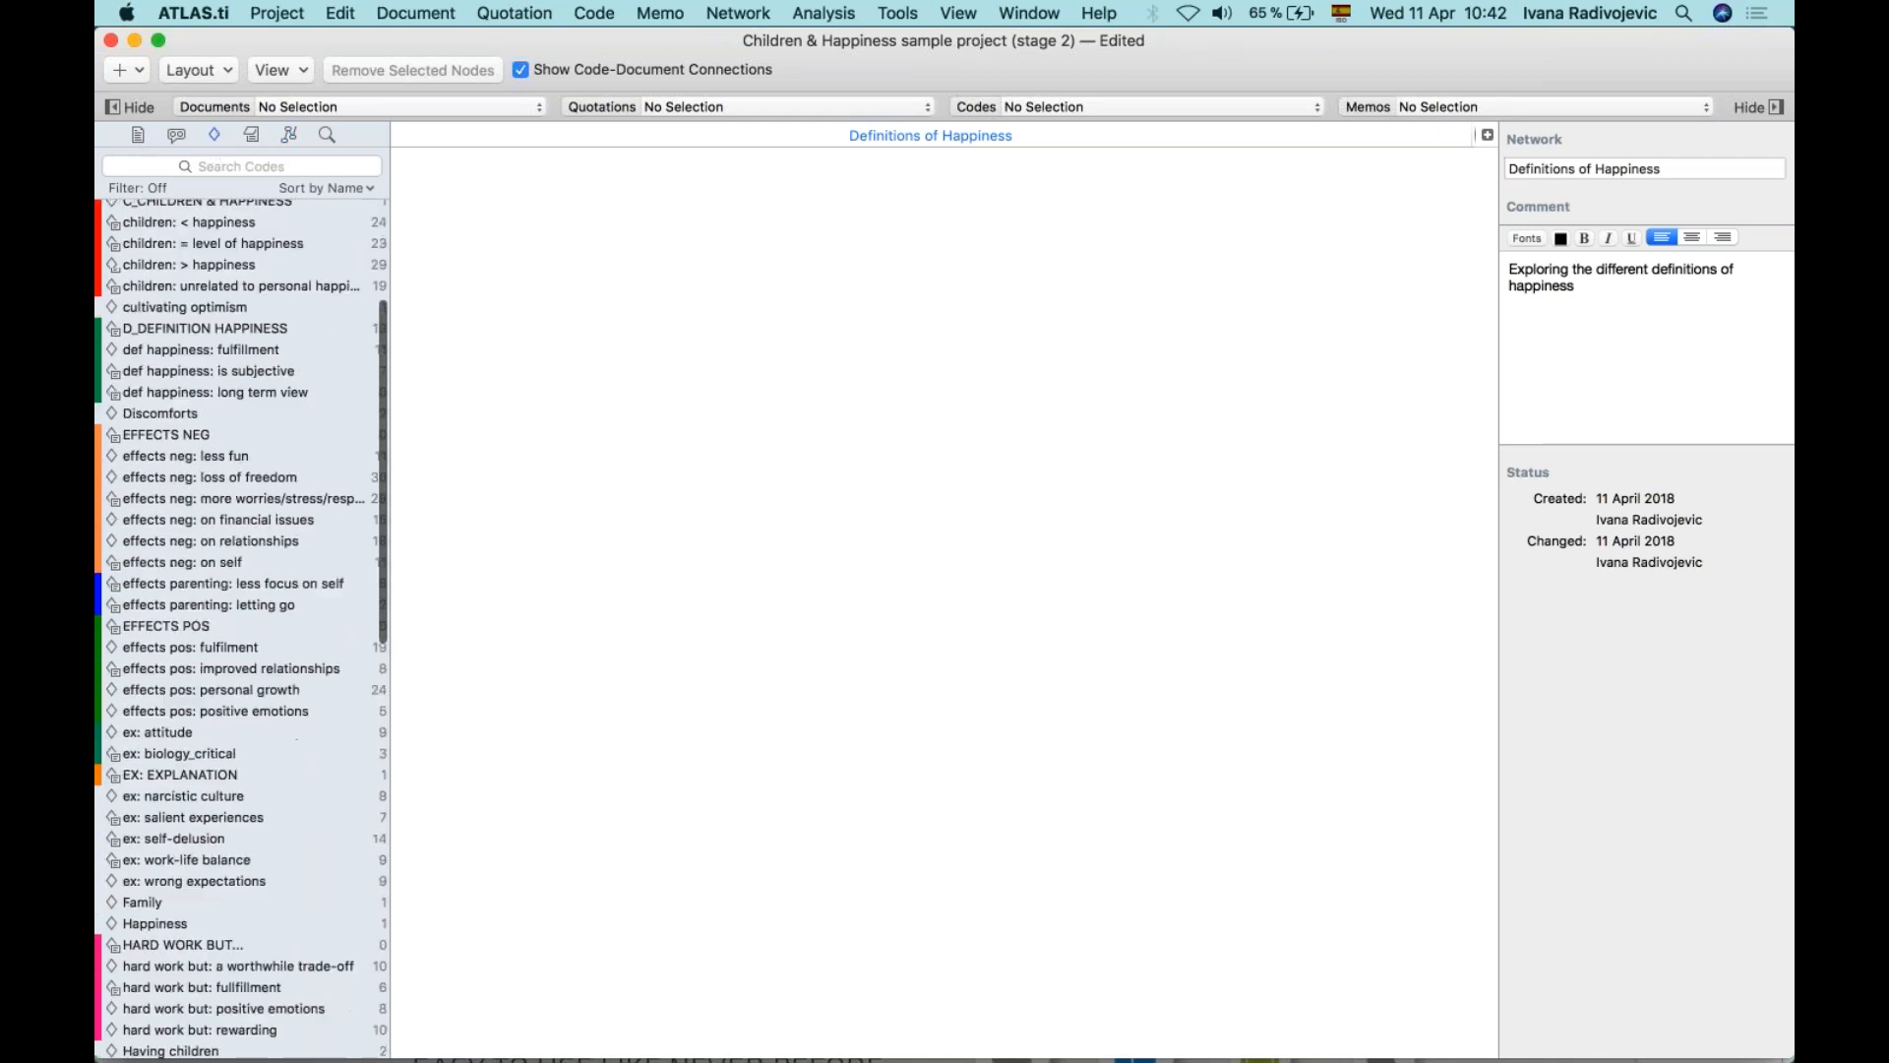
drag(194, 500, 645, 389)
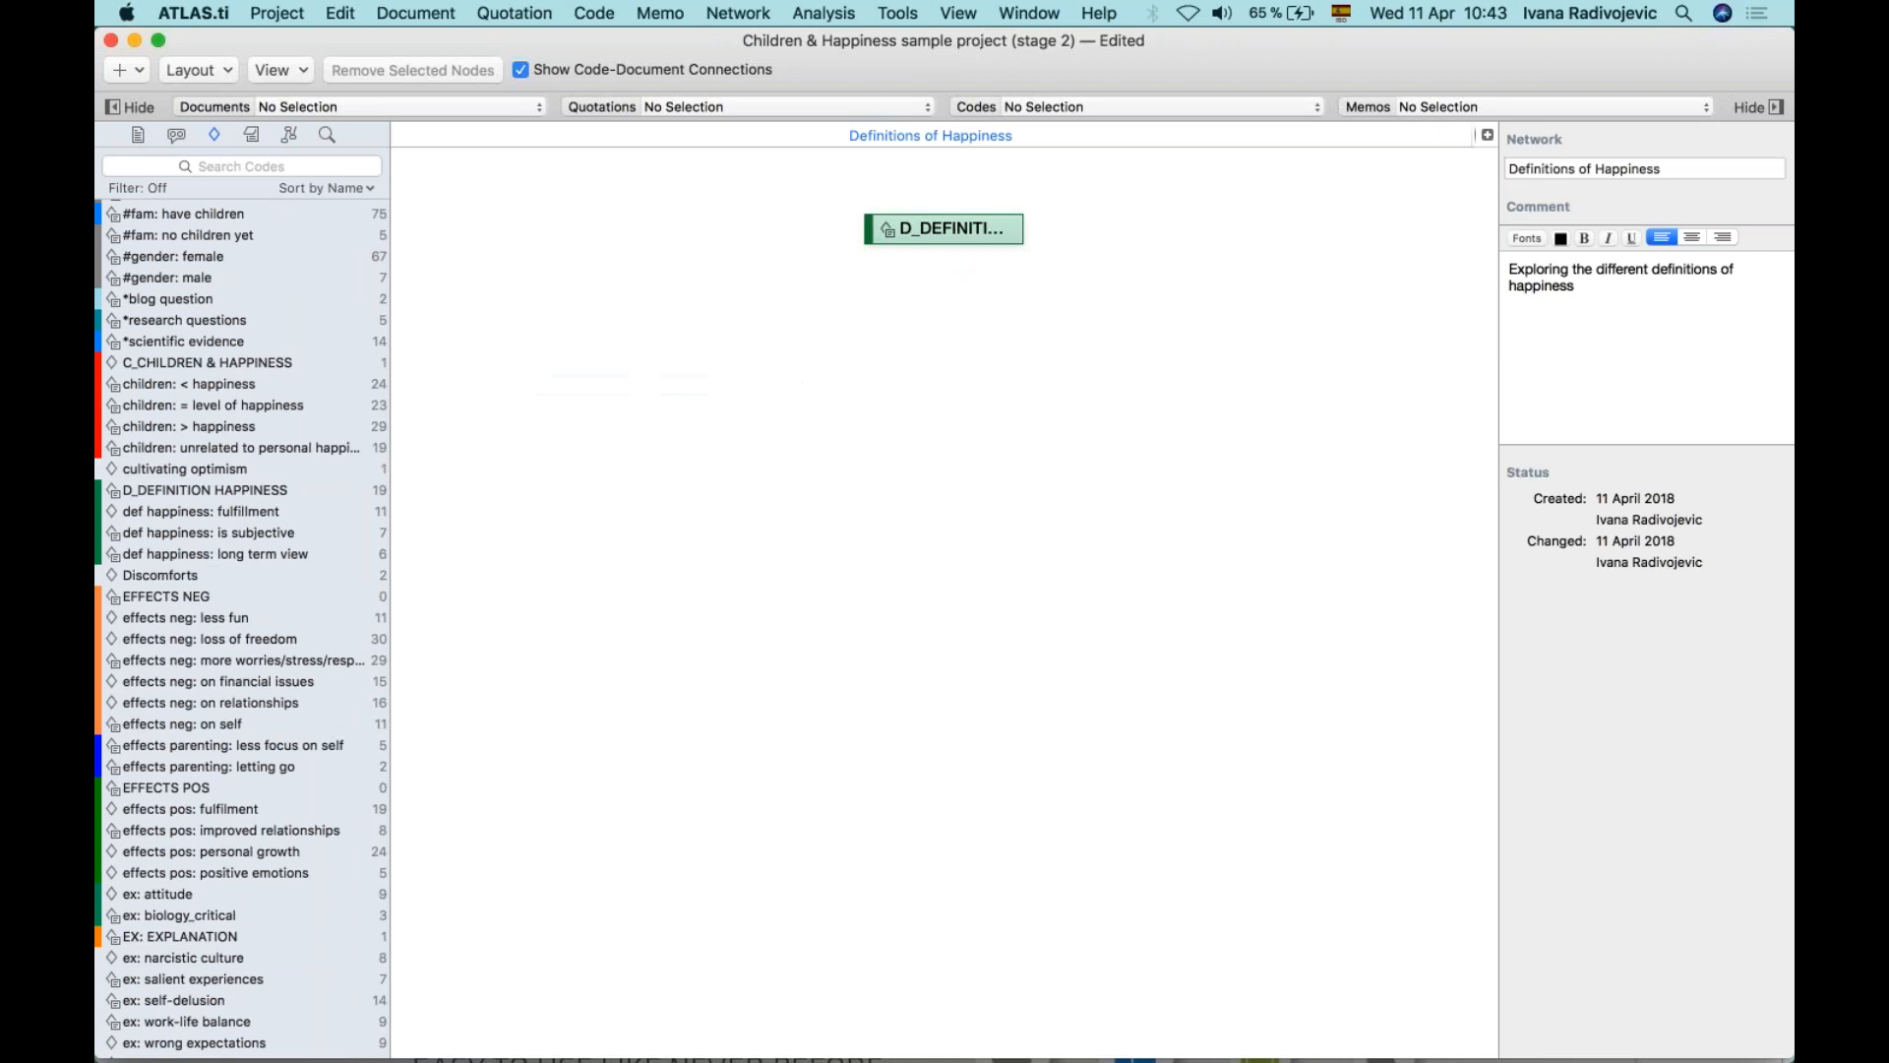
drag(210, 527, 832, 482)
drag(235, 558, 1071, 411)
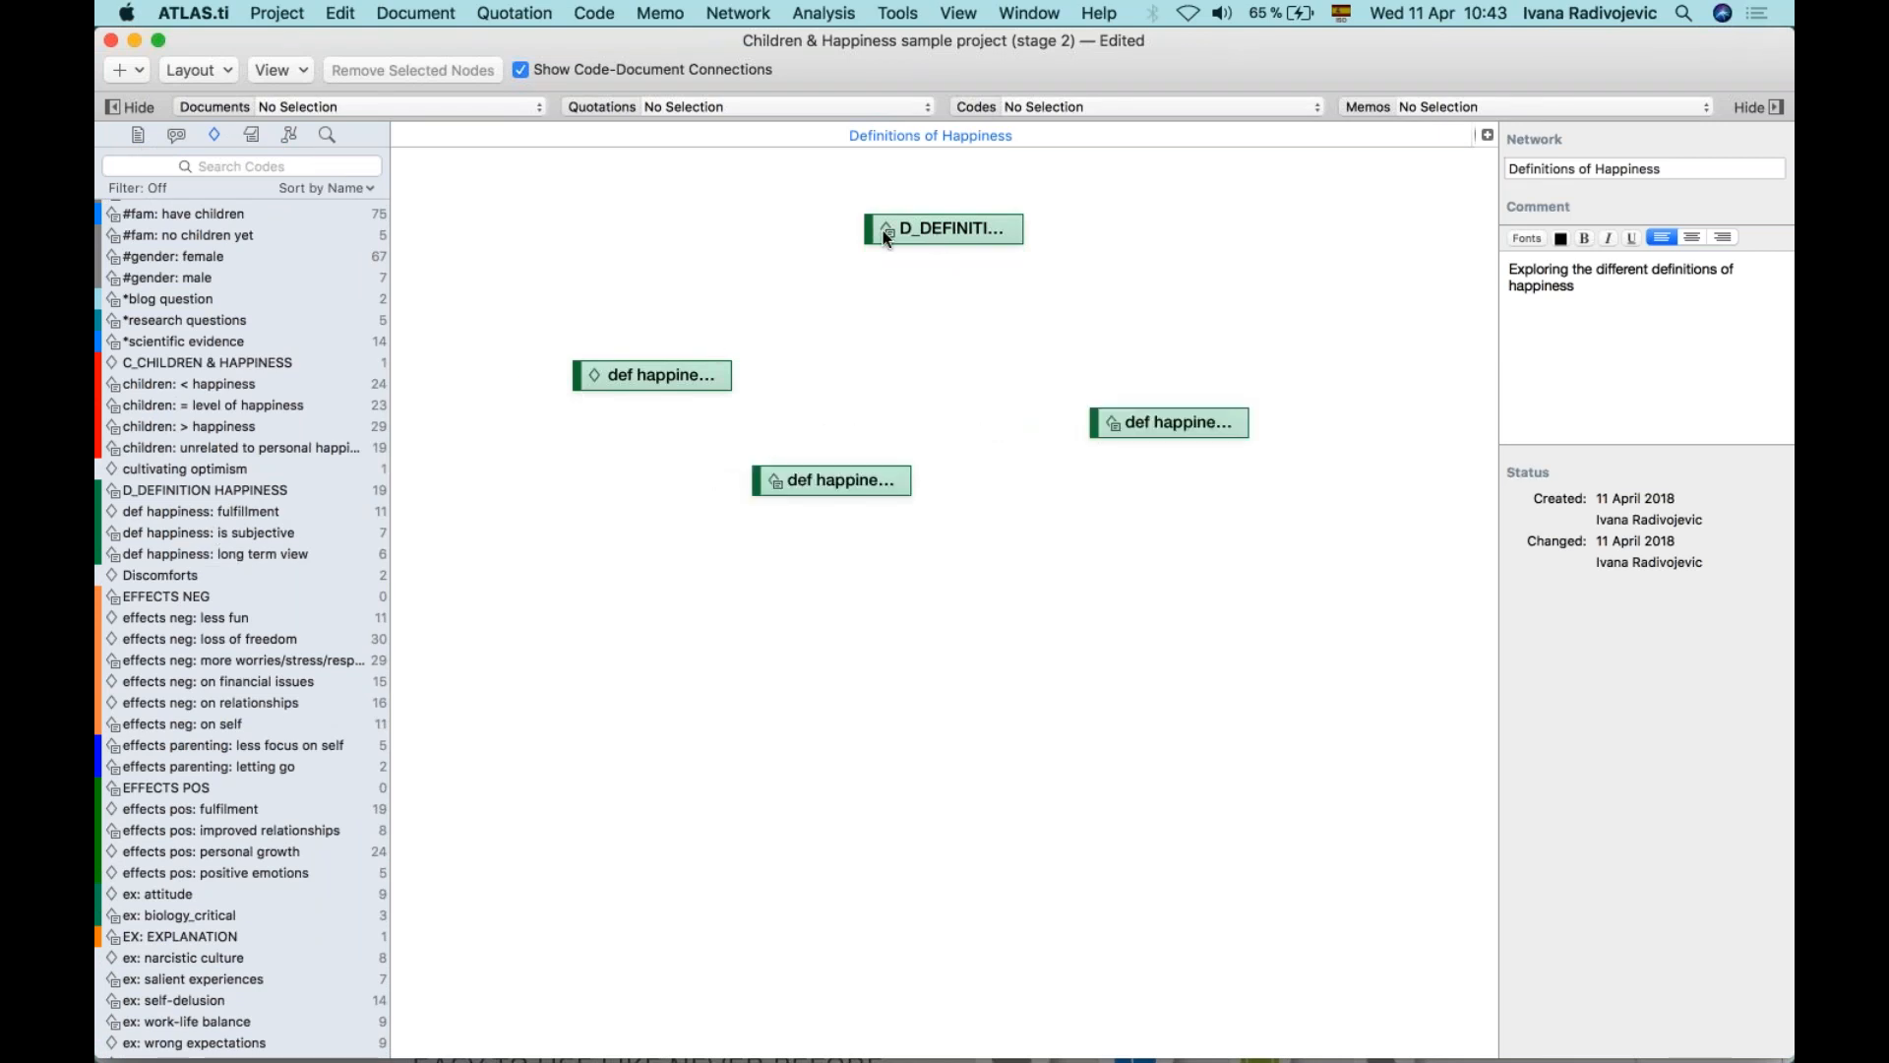
Arrange the three def happiness subcodes in a row beneath the D_DEFINITION HAPPINESS node.
drag(881, 234, 786, 241)
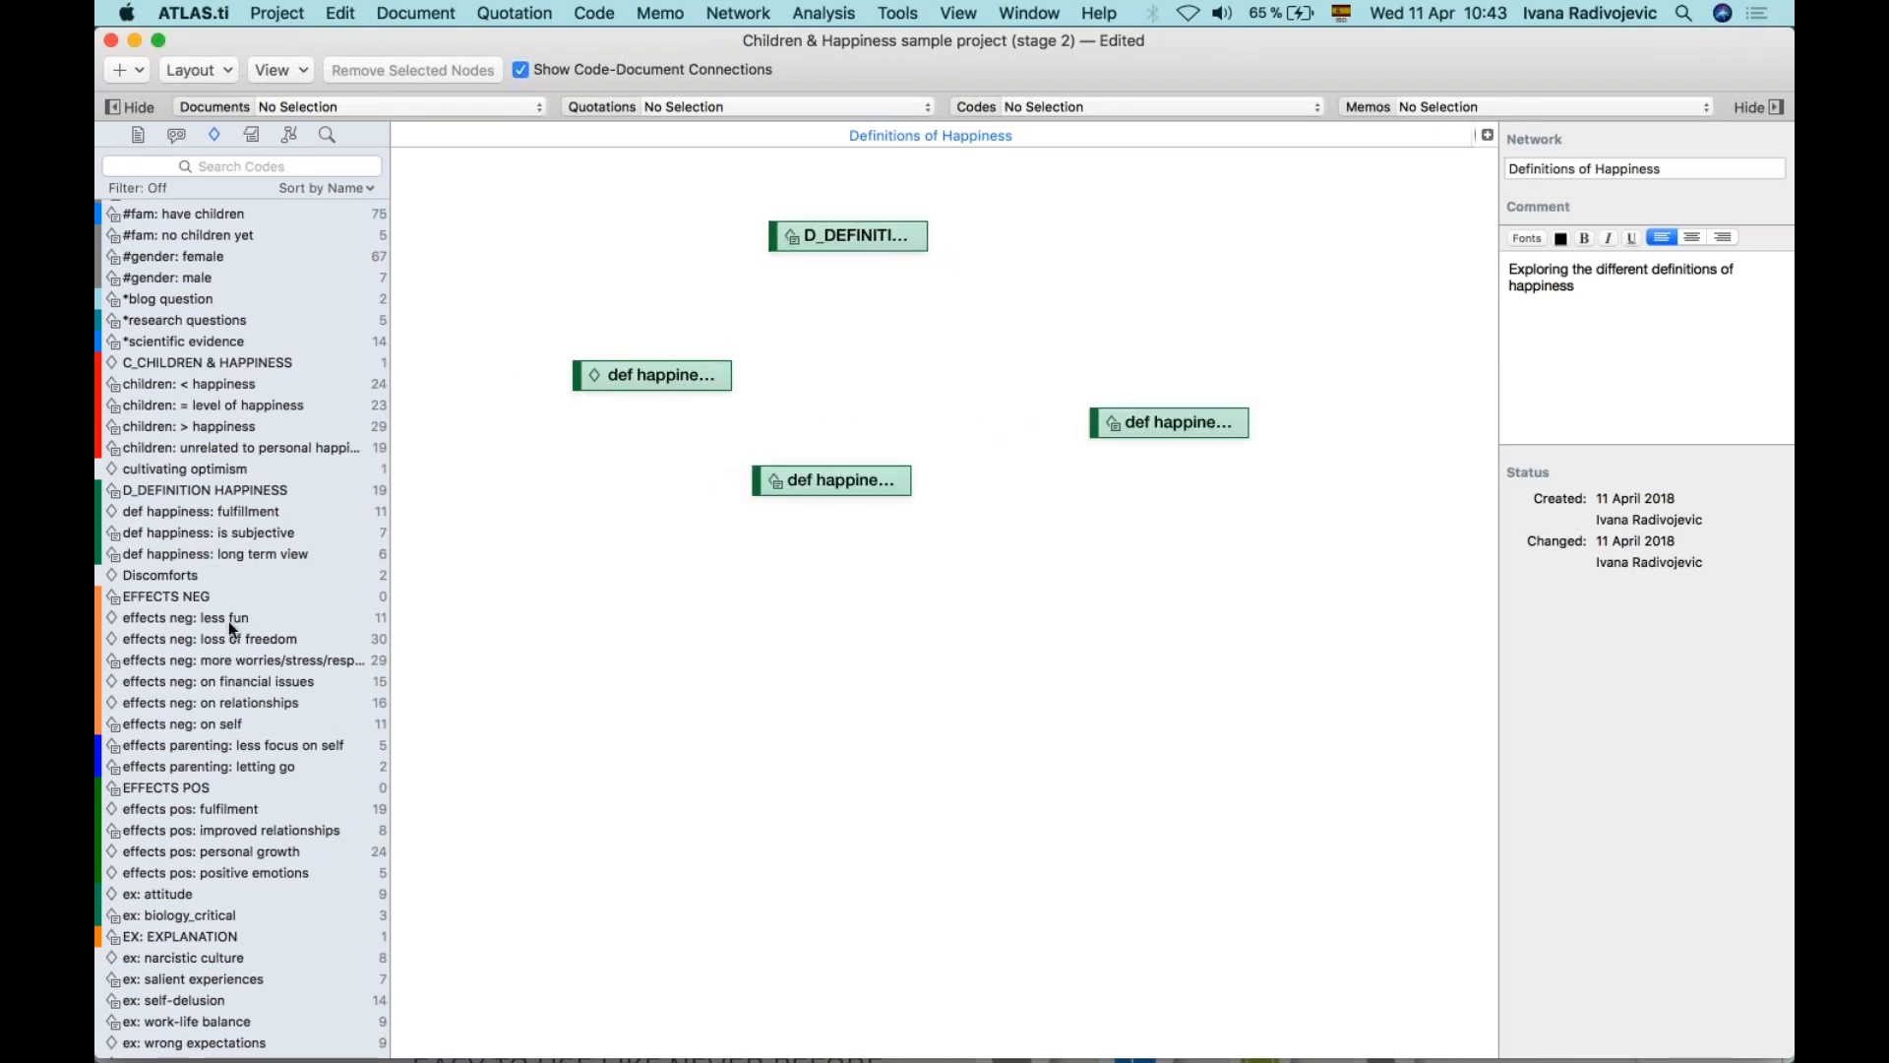
drag(839, 484, 901, 393)
drag(1141, 417, 1132, 369)
drag(889, 390, 885, 382)
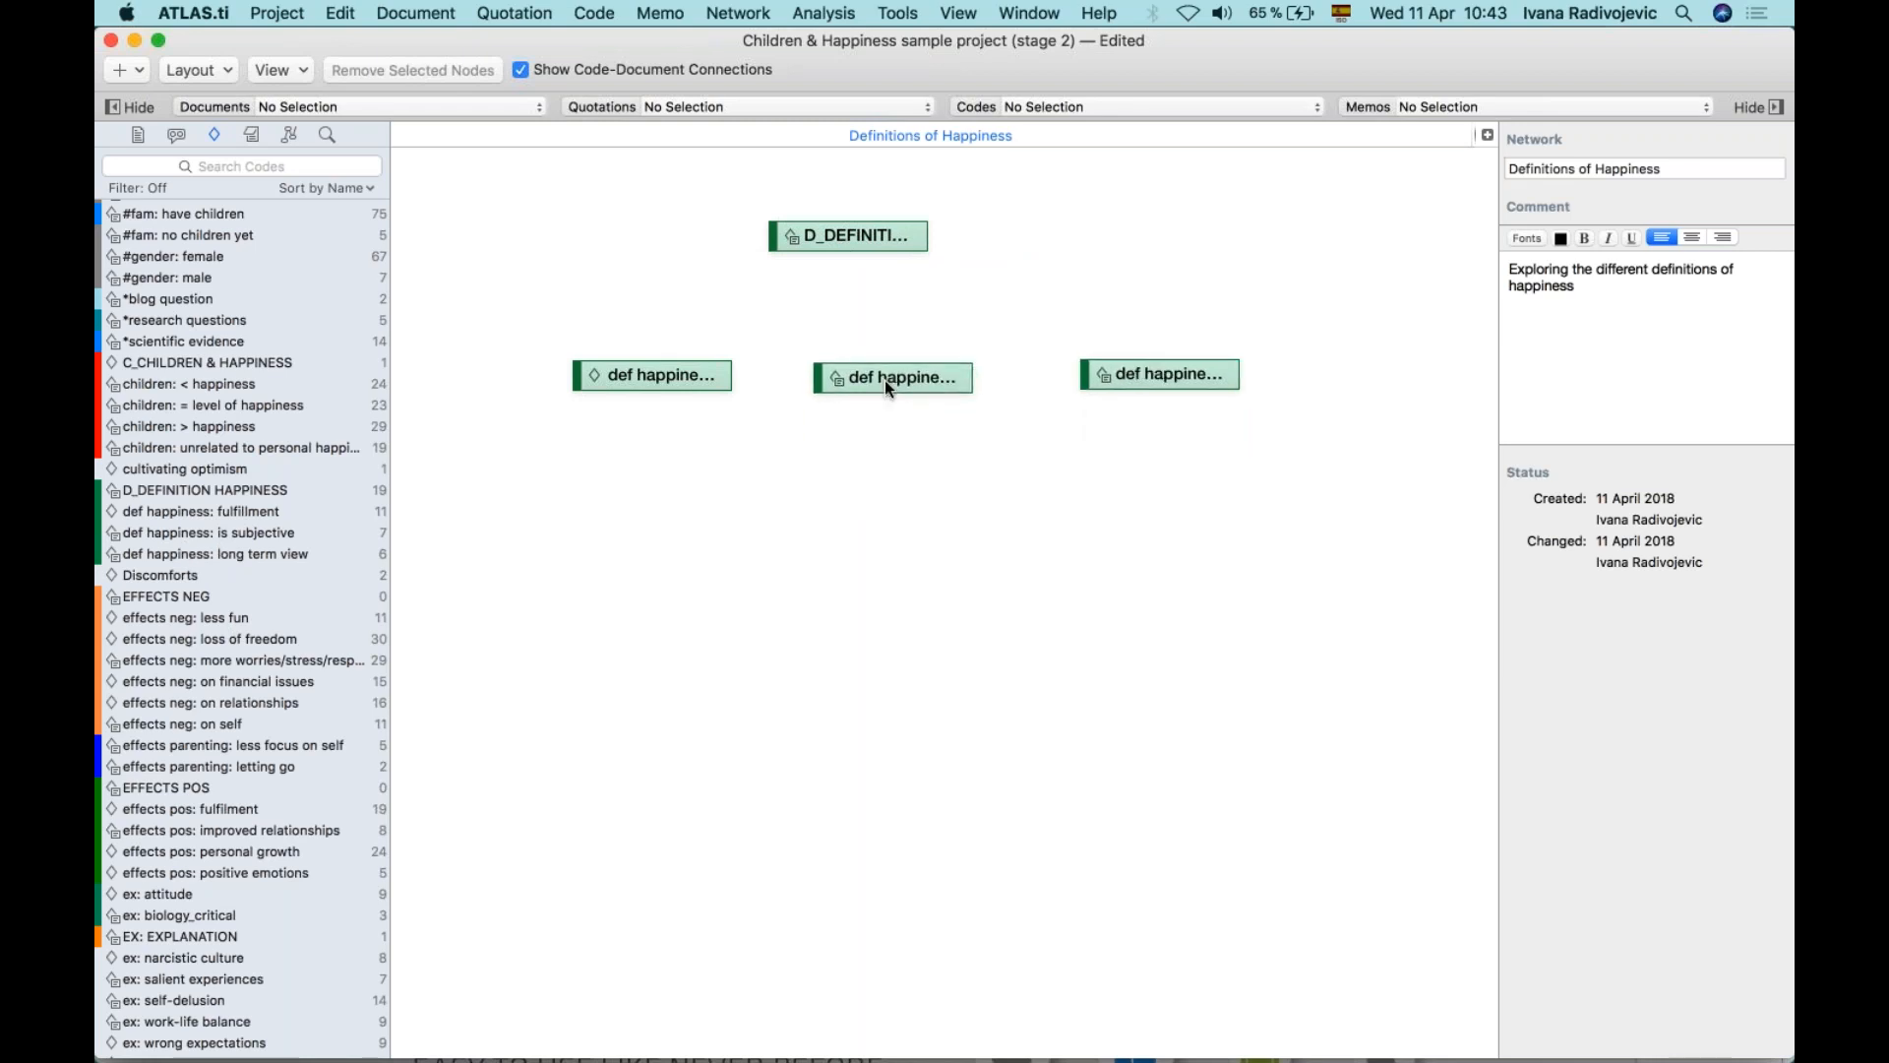
Widen all four code nodes to fit their full names, spacing the subcodes so they do not overlap.
click(704, 383)
drag(824, 367, 692, 375)
click(848, 236)
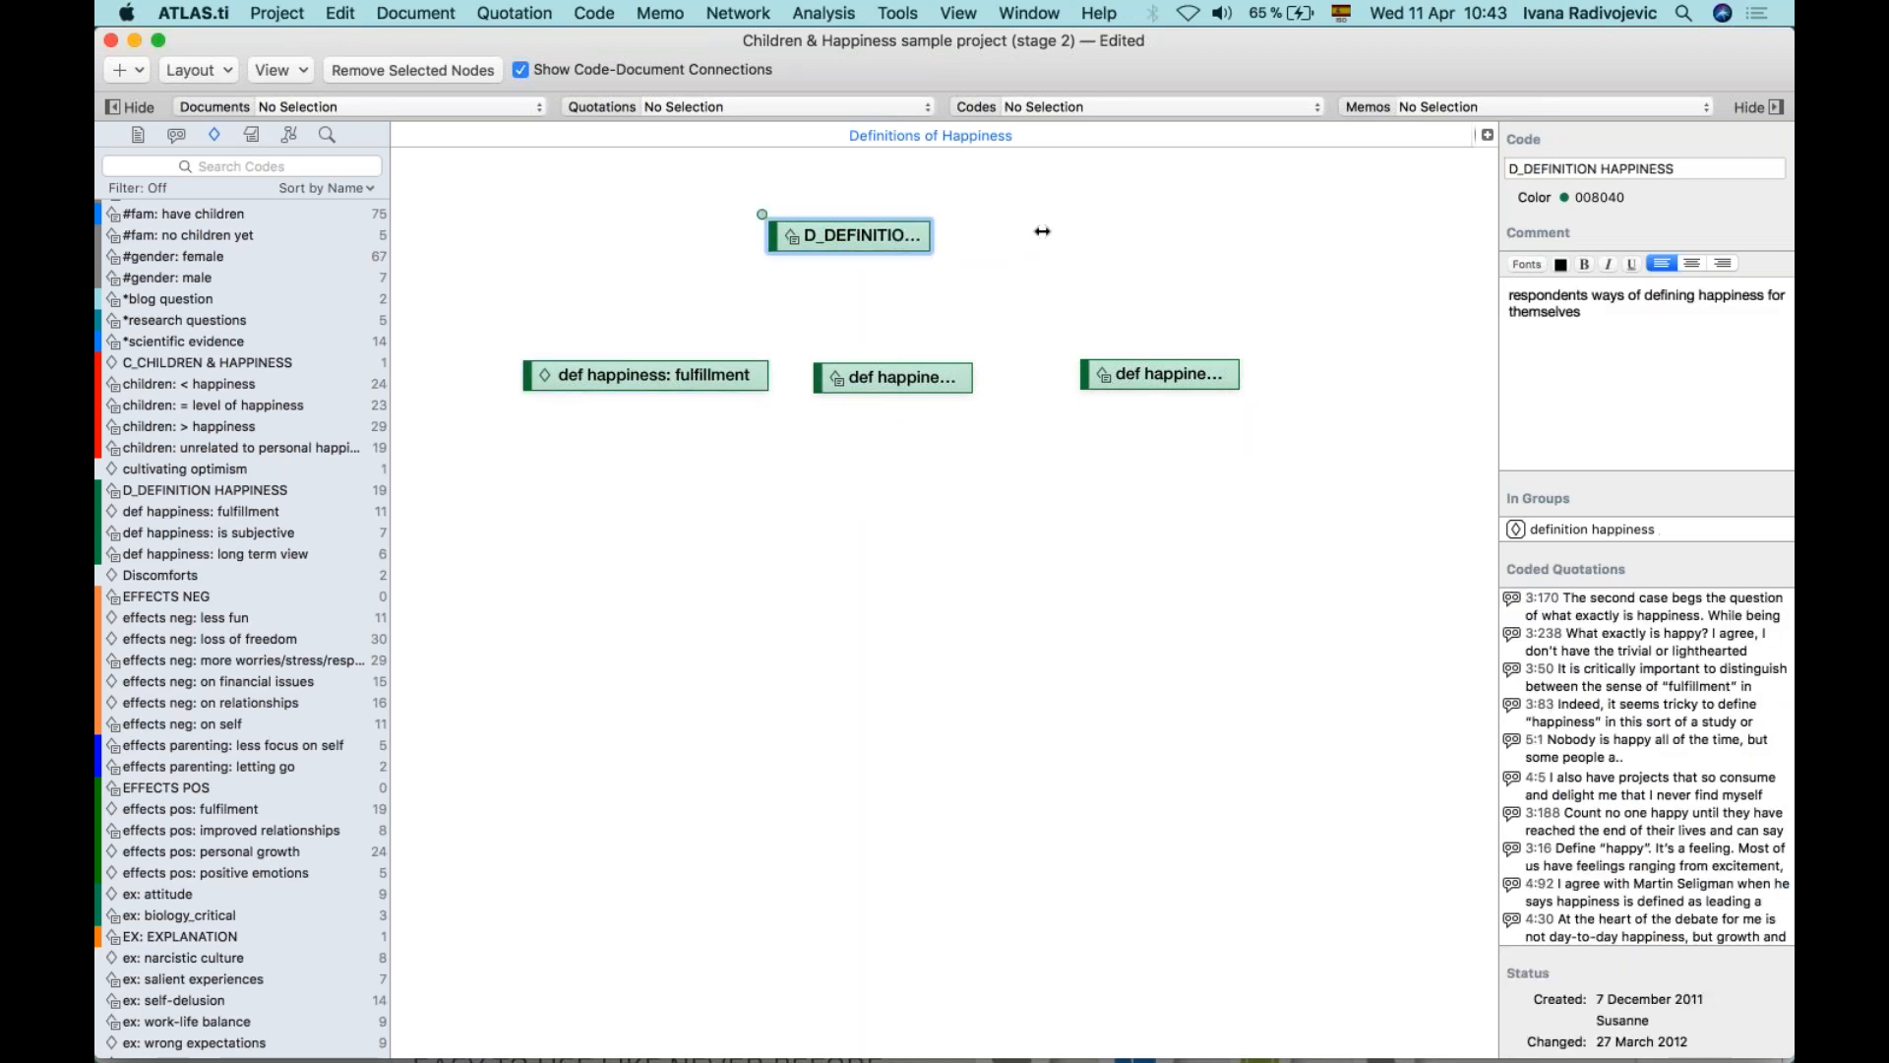
drag(928, 237, 1036, 236)
click(966, 382)
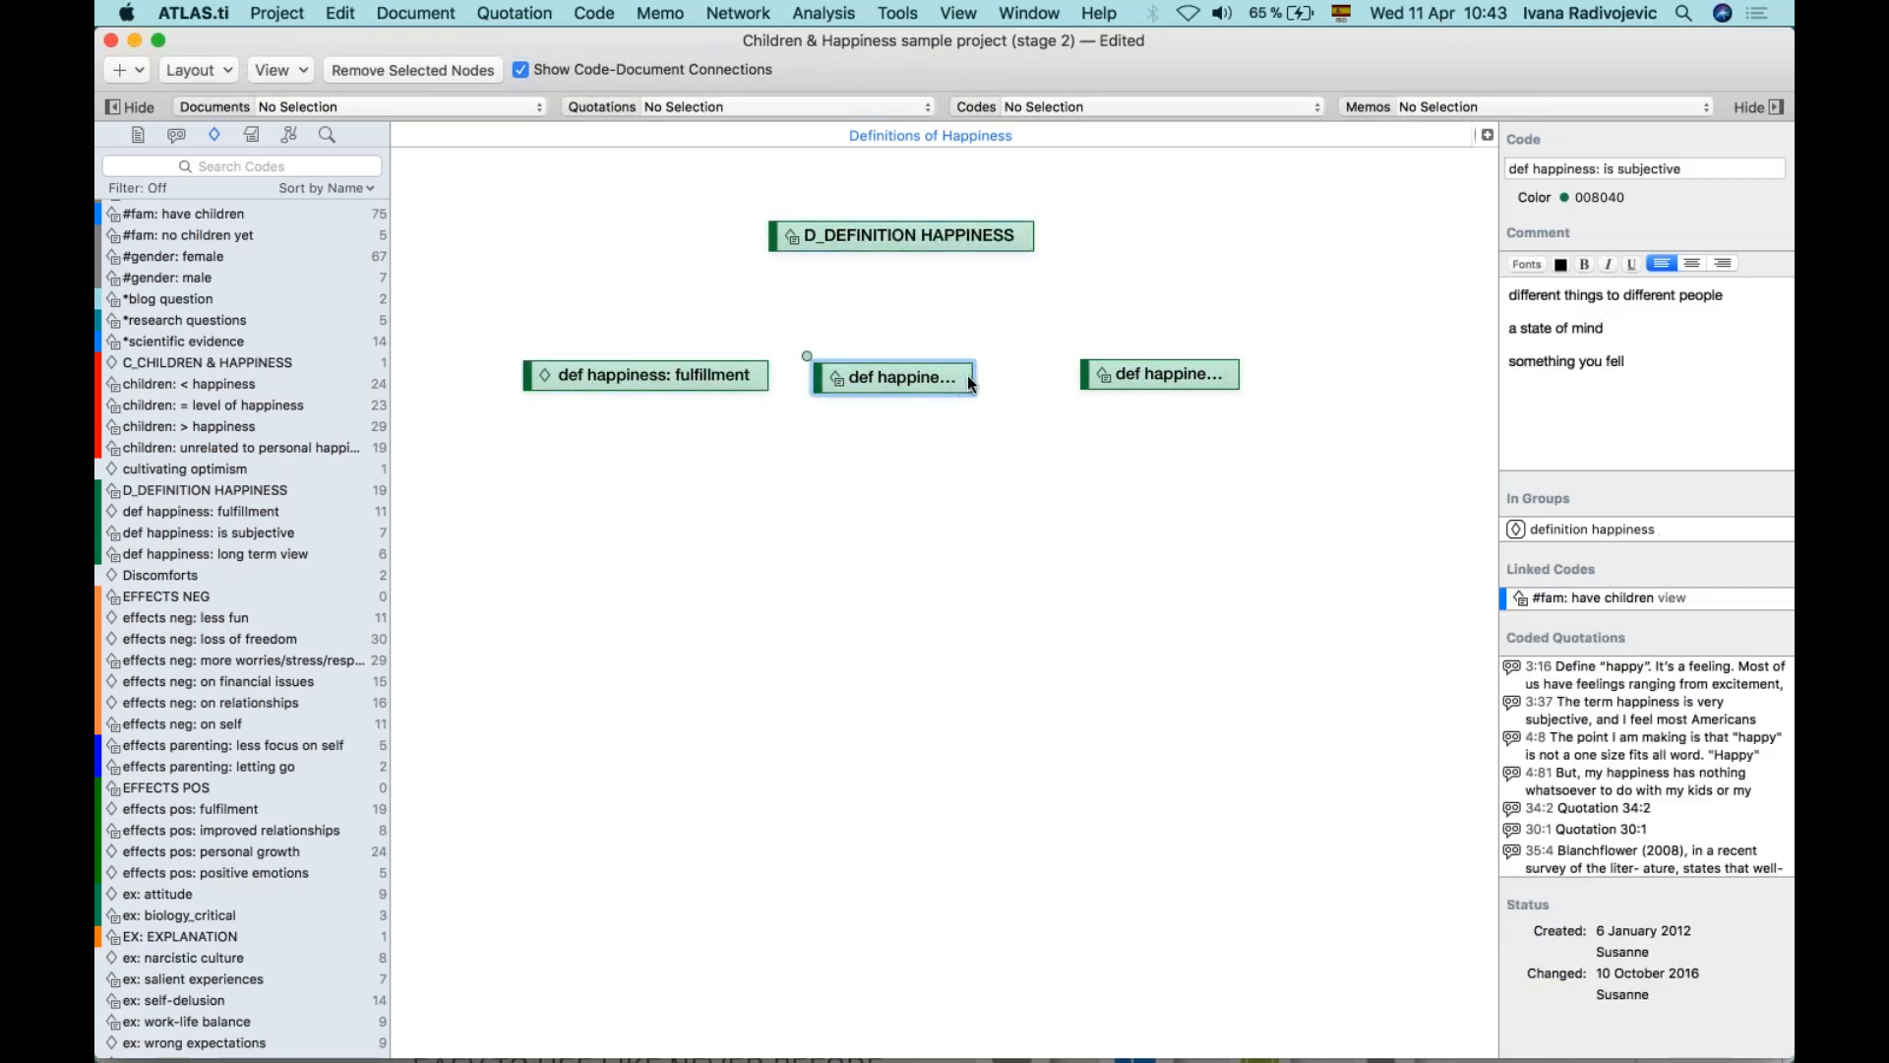
drag(970, 381, 1090, 382)
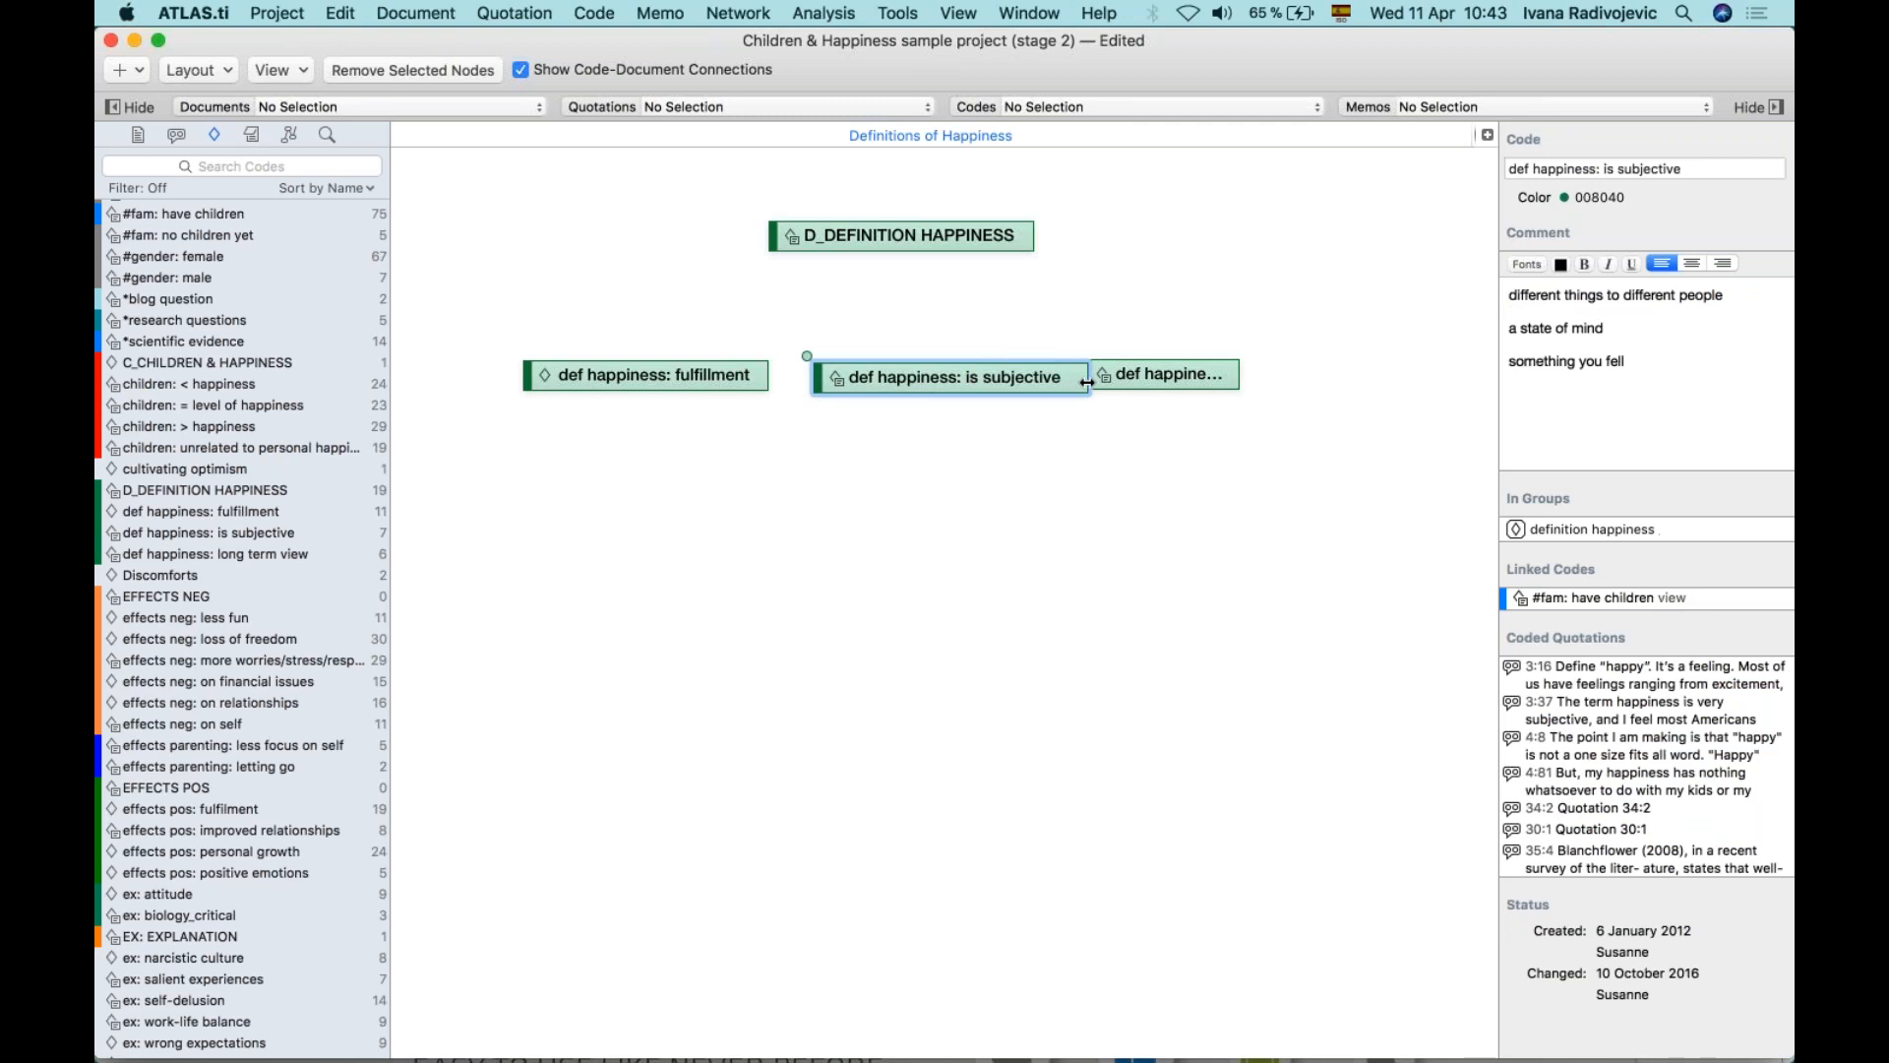
drag(1213, 380, 1423, 376)
click(1293, 379)
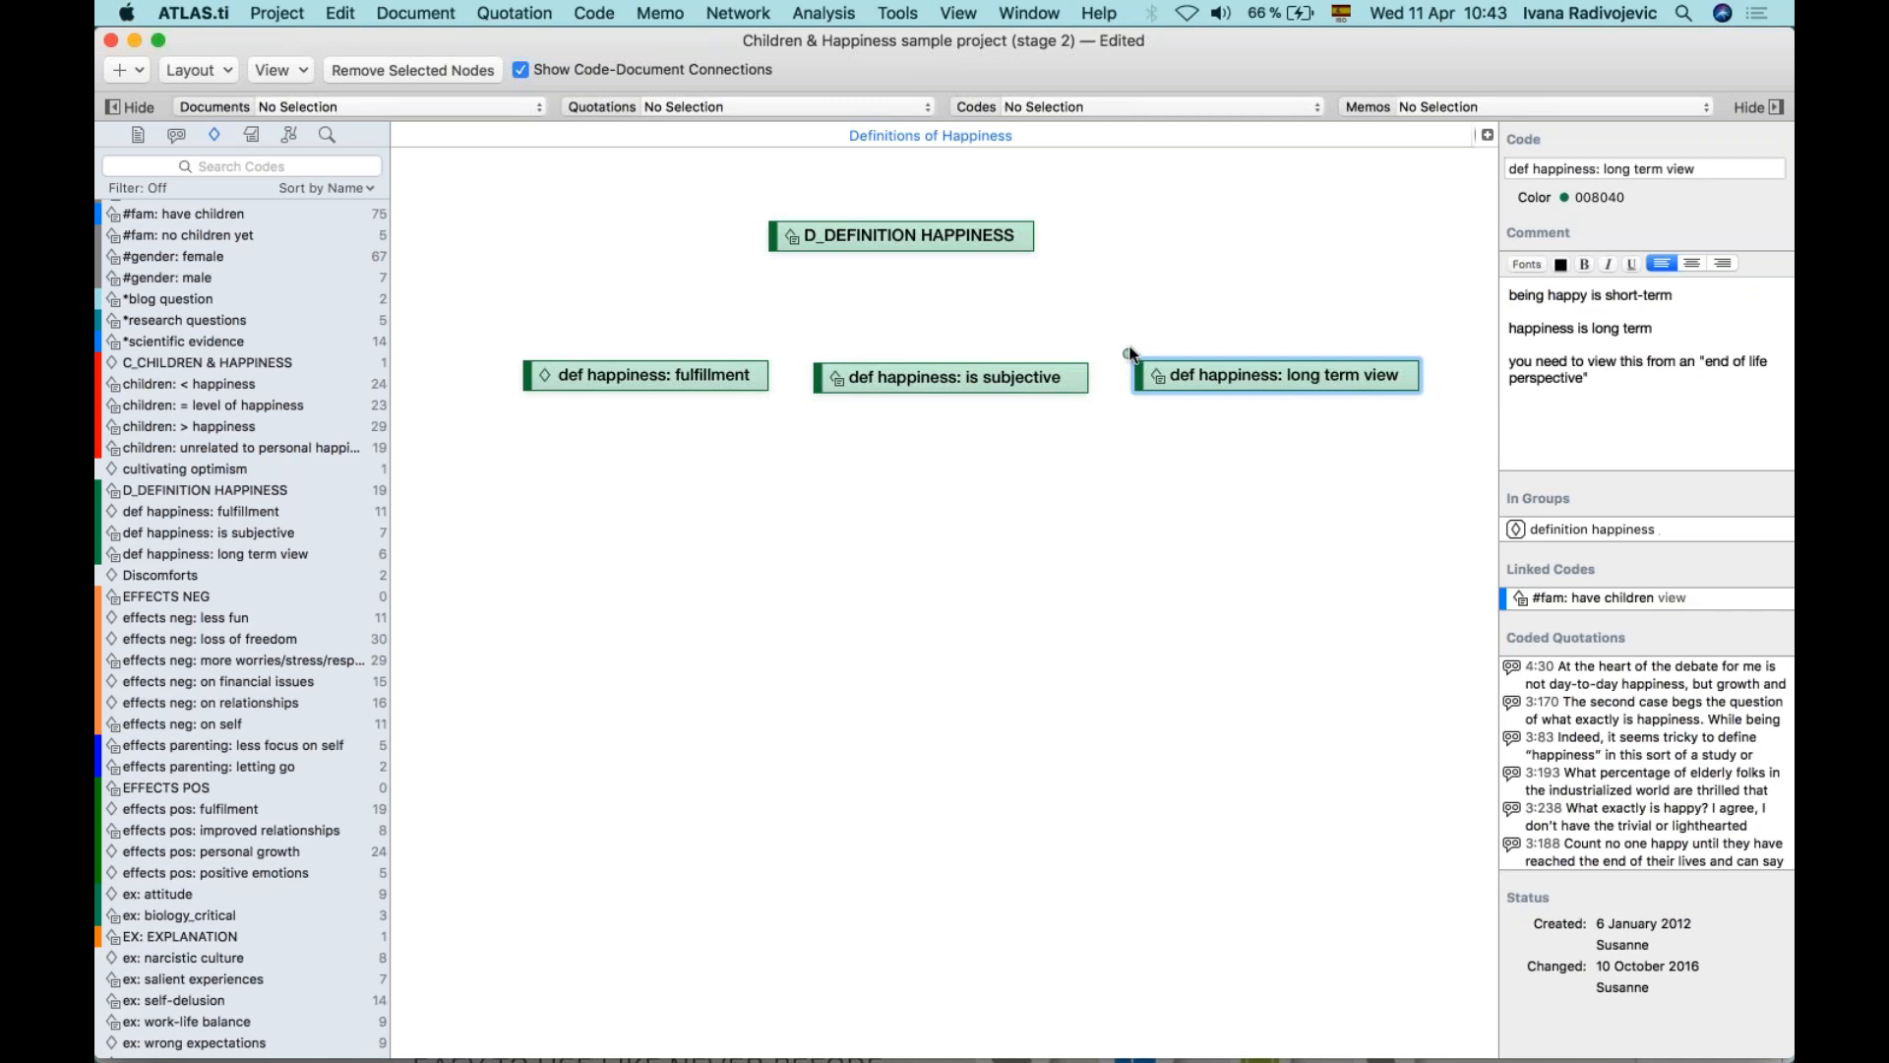
Link the long term view, is subjective and fulfillment codes to D_DEFINITION HAPPINESS with the "is part of" relation.
drag(1127, 354, 892, 229)
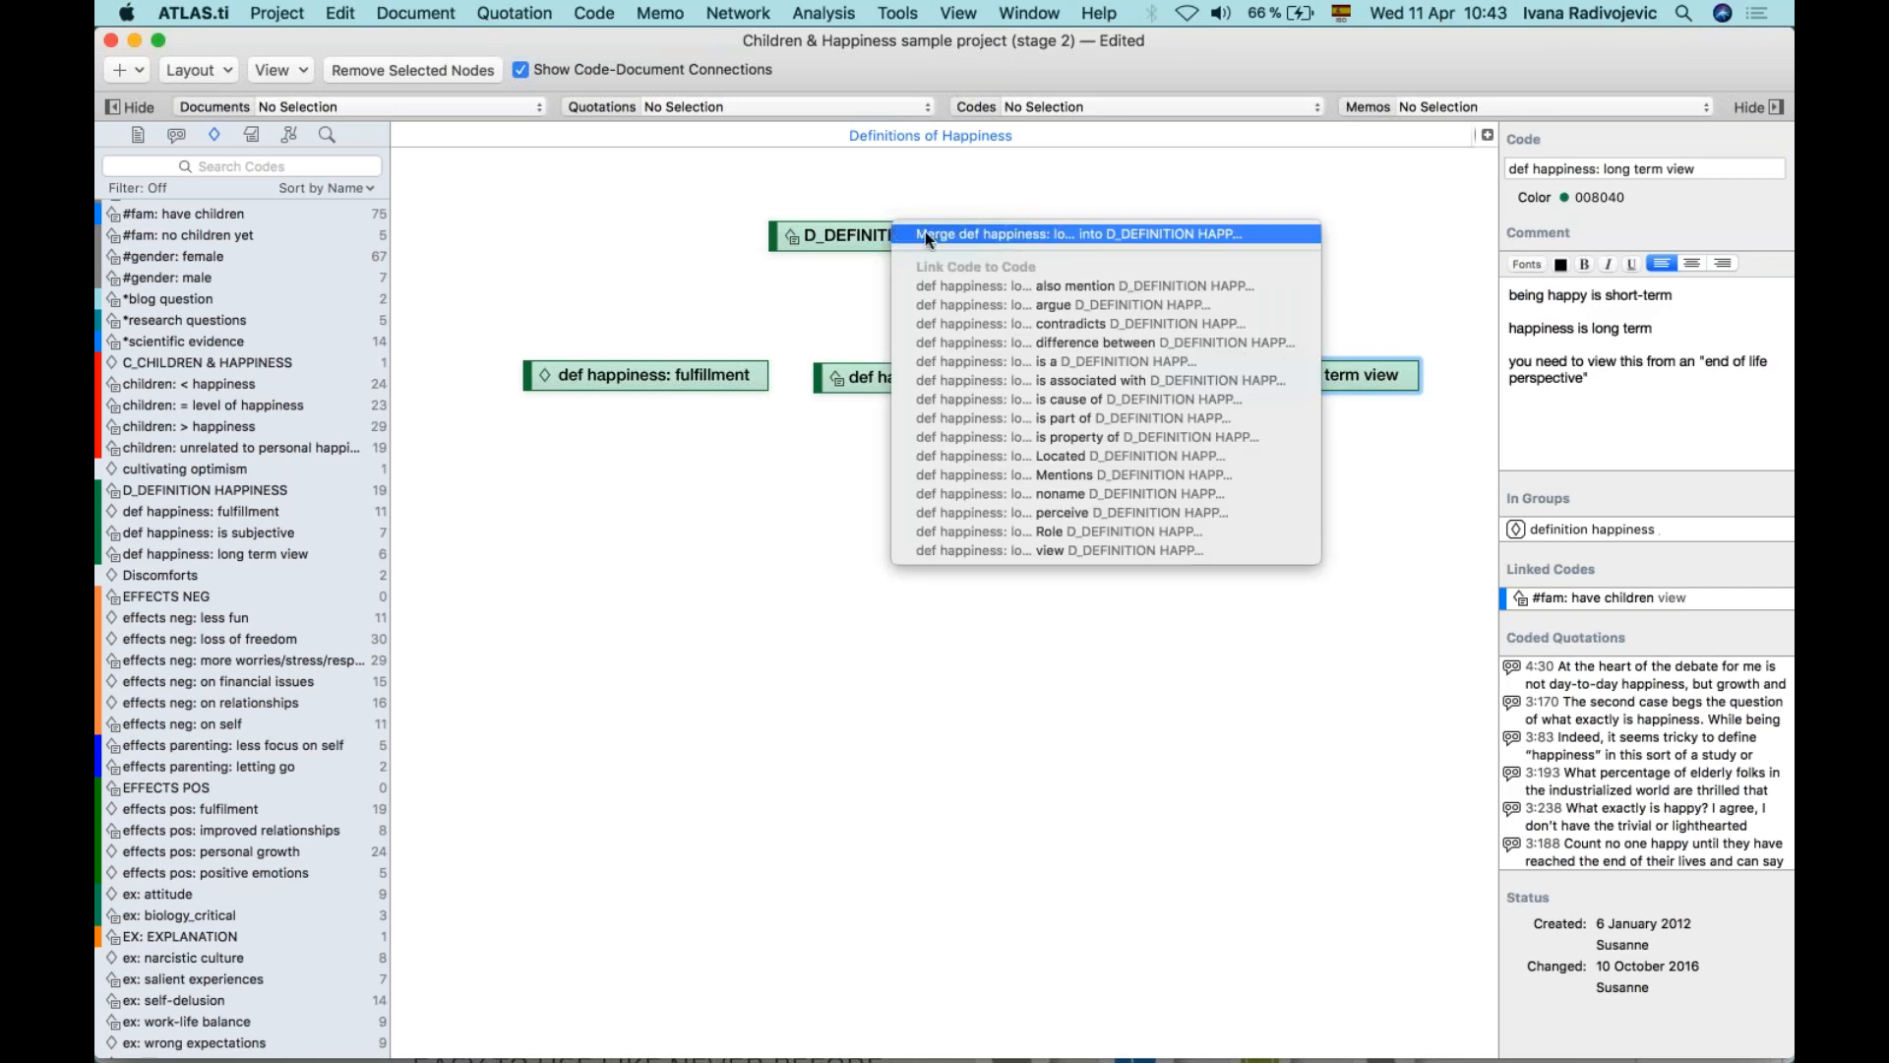
click(1072, 417)
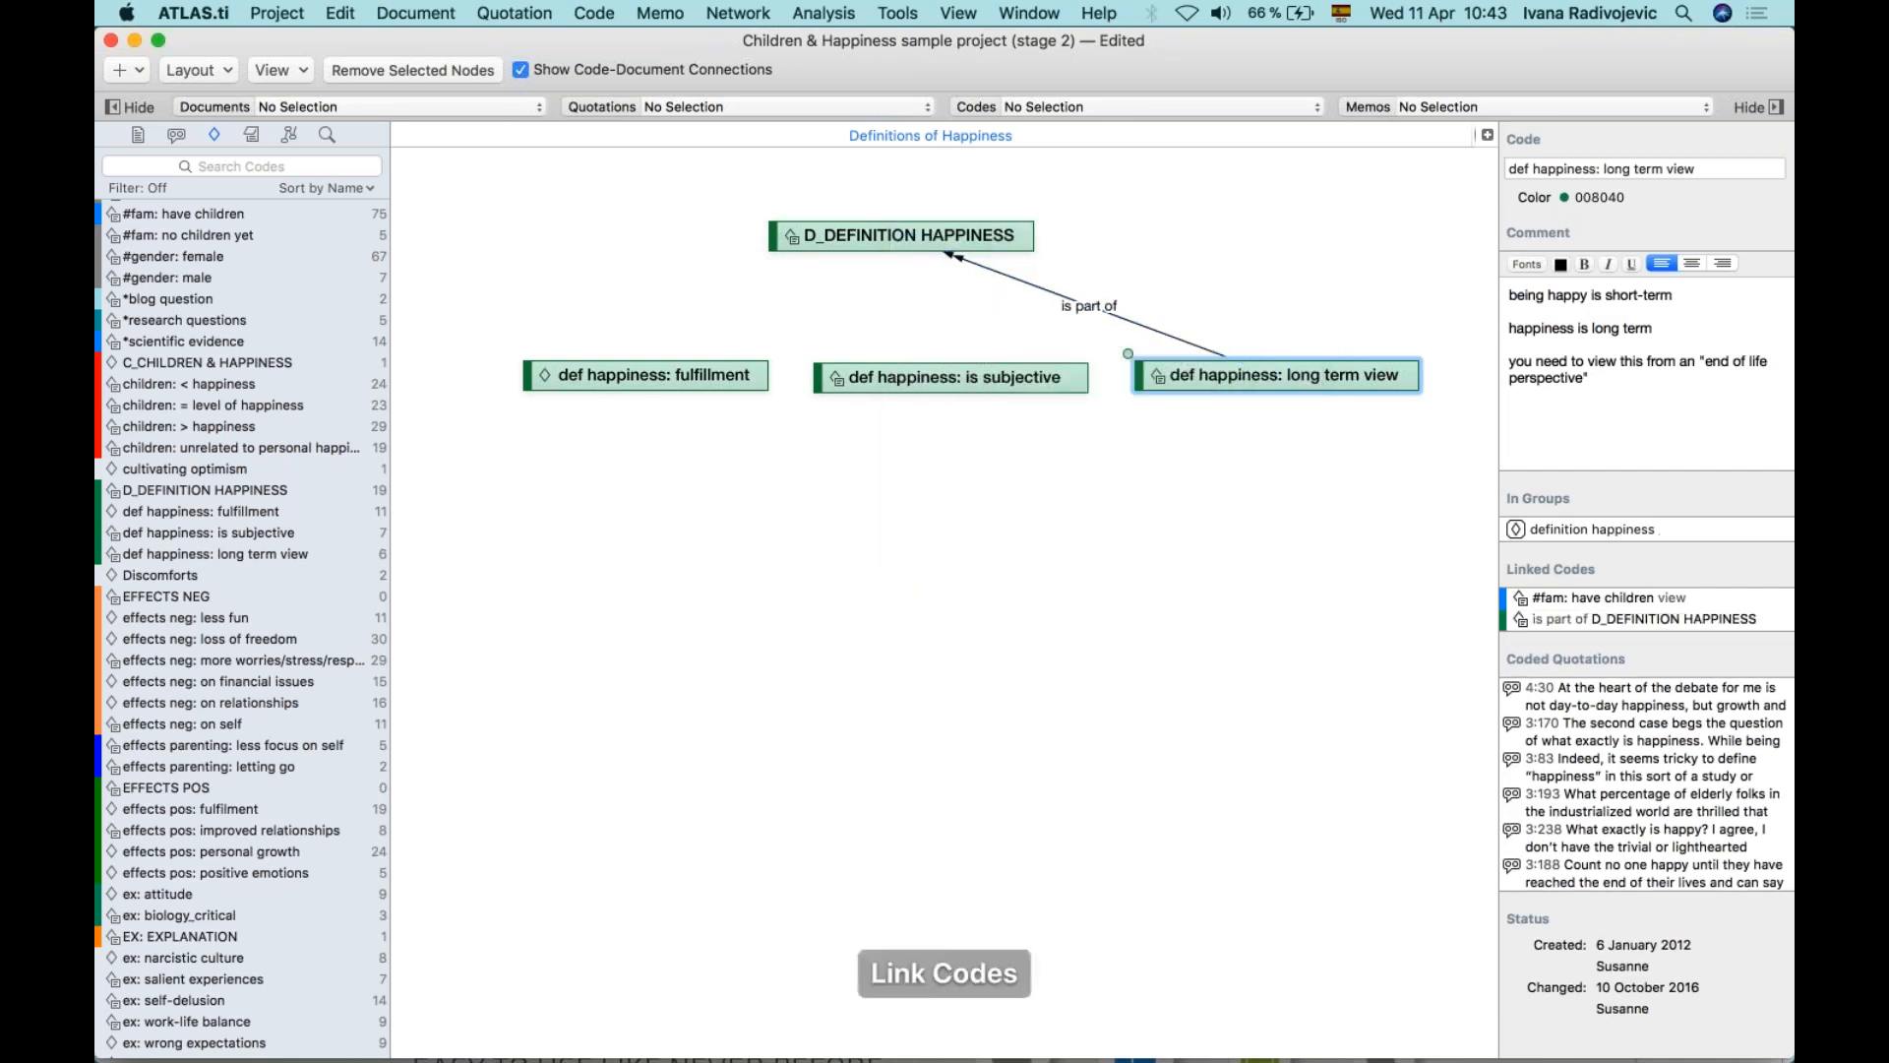
click(862, 392)
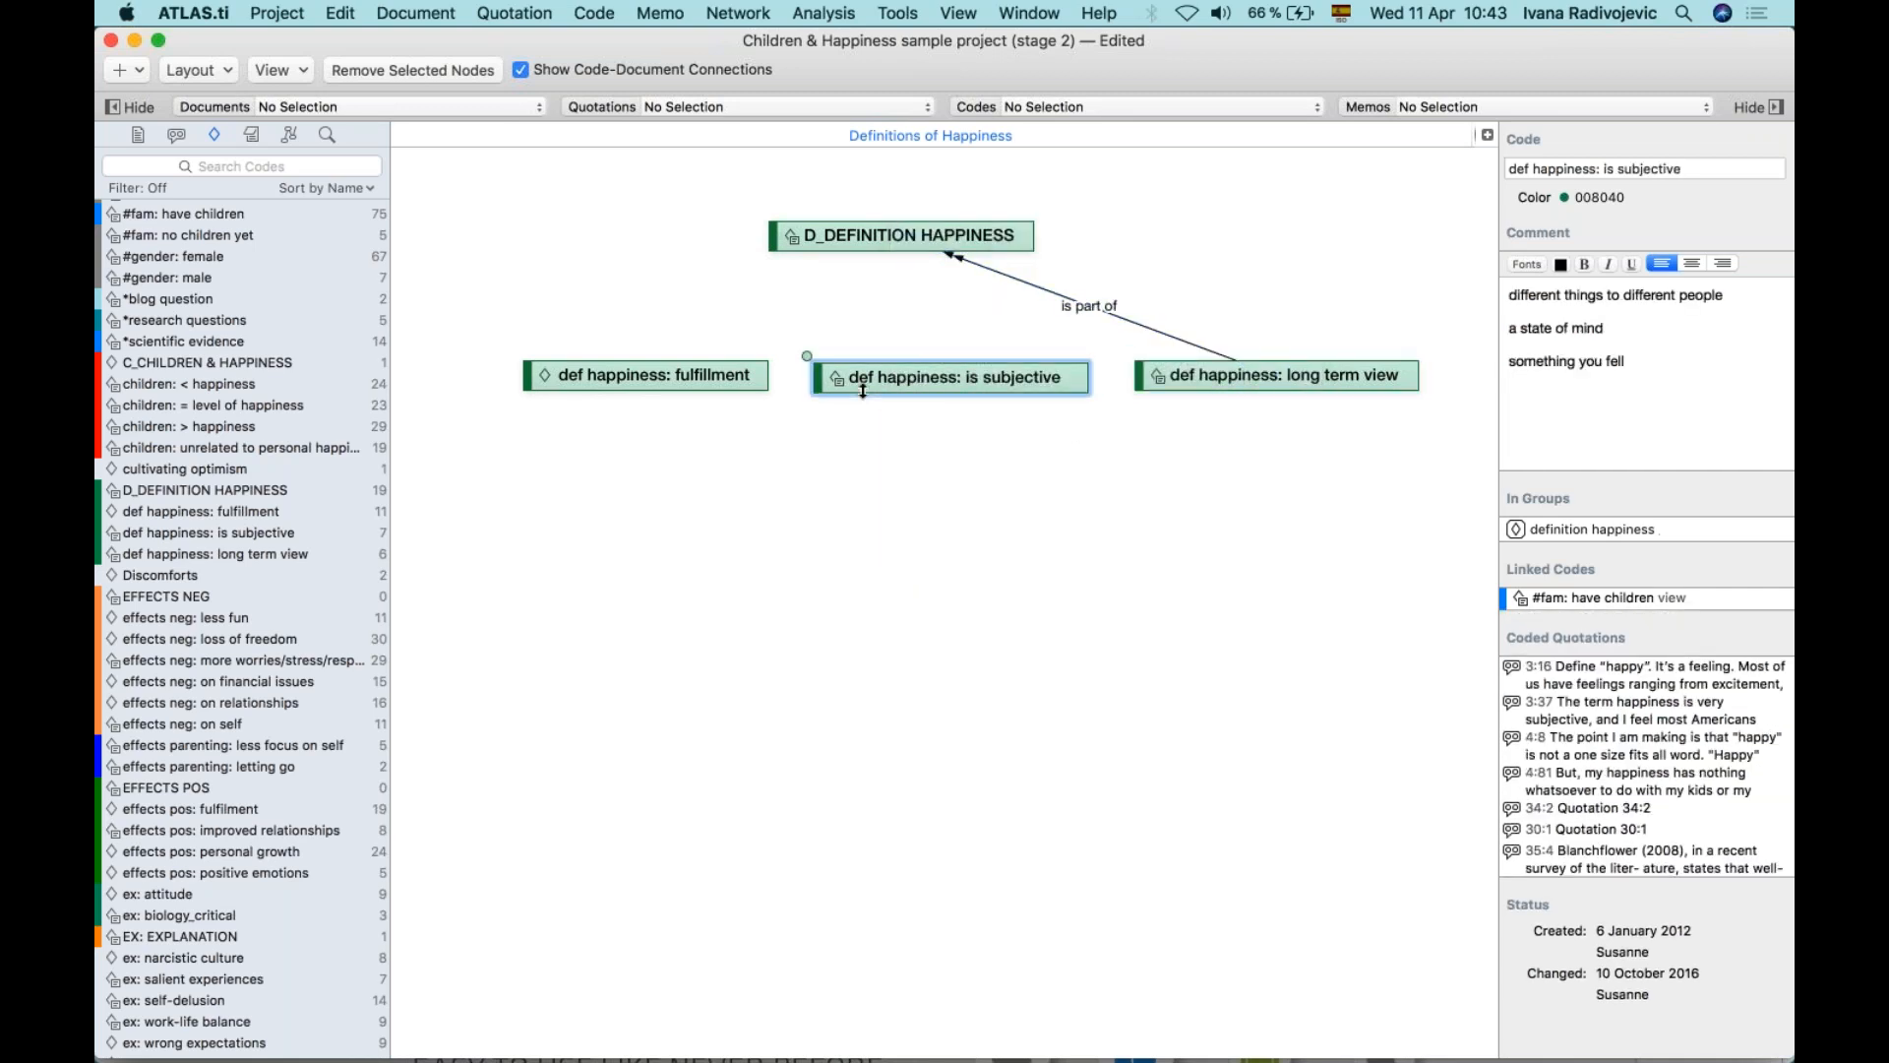
drag(807, 358, 891, 220)
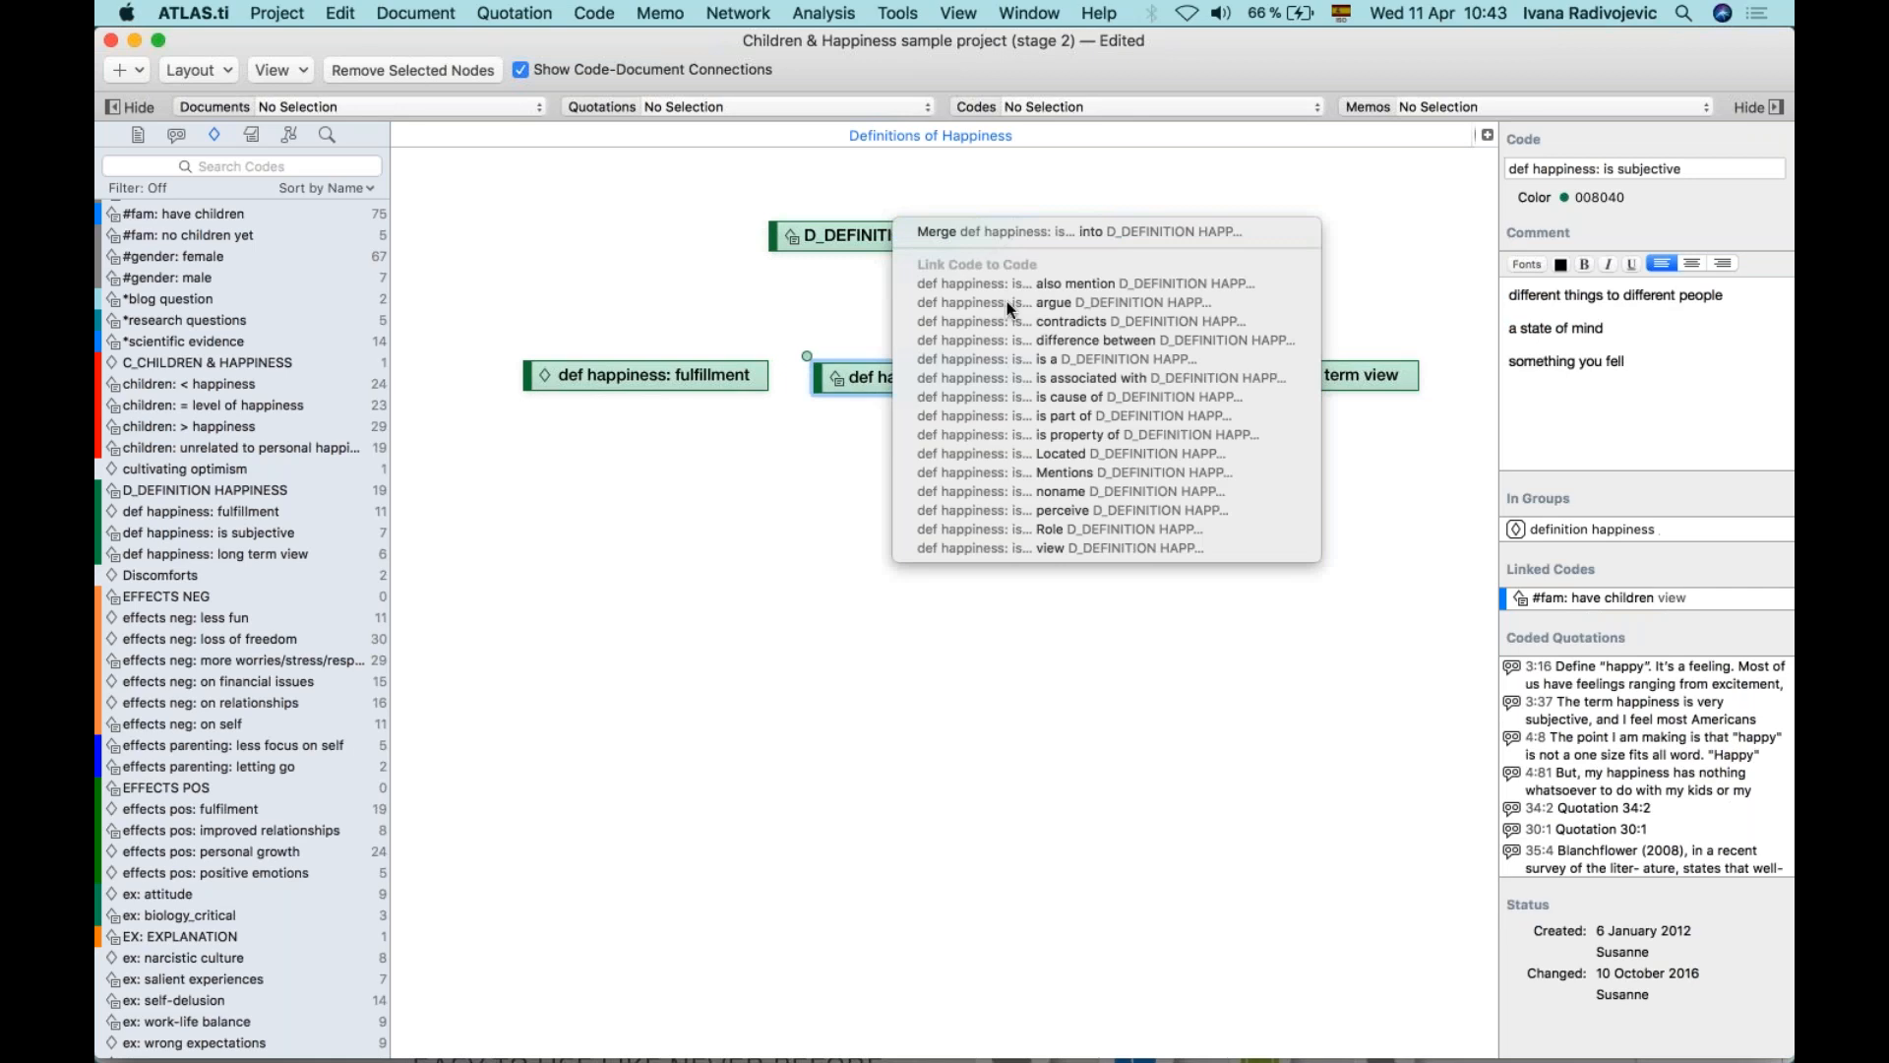
click(1071, 415)
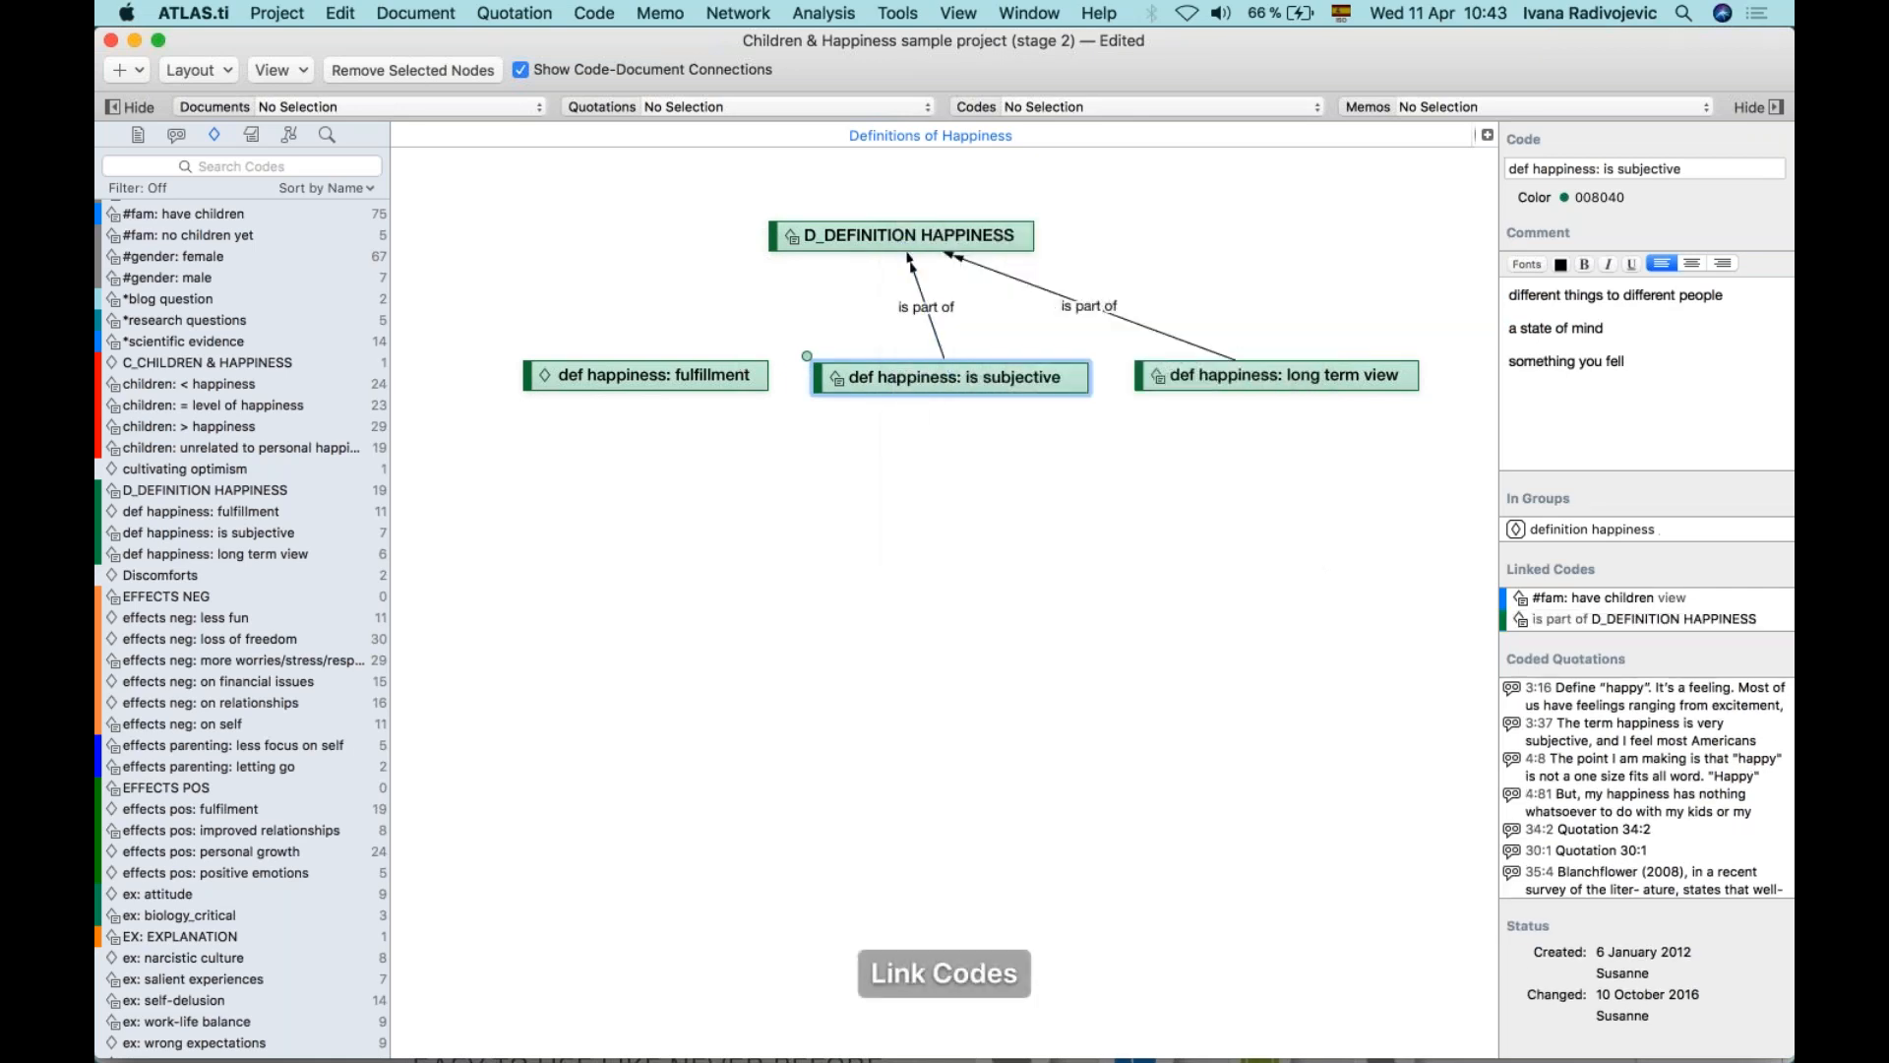
click(649, 381)
drag(517, 353, 876, 227)
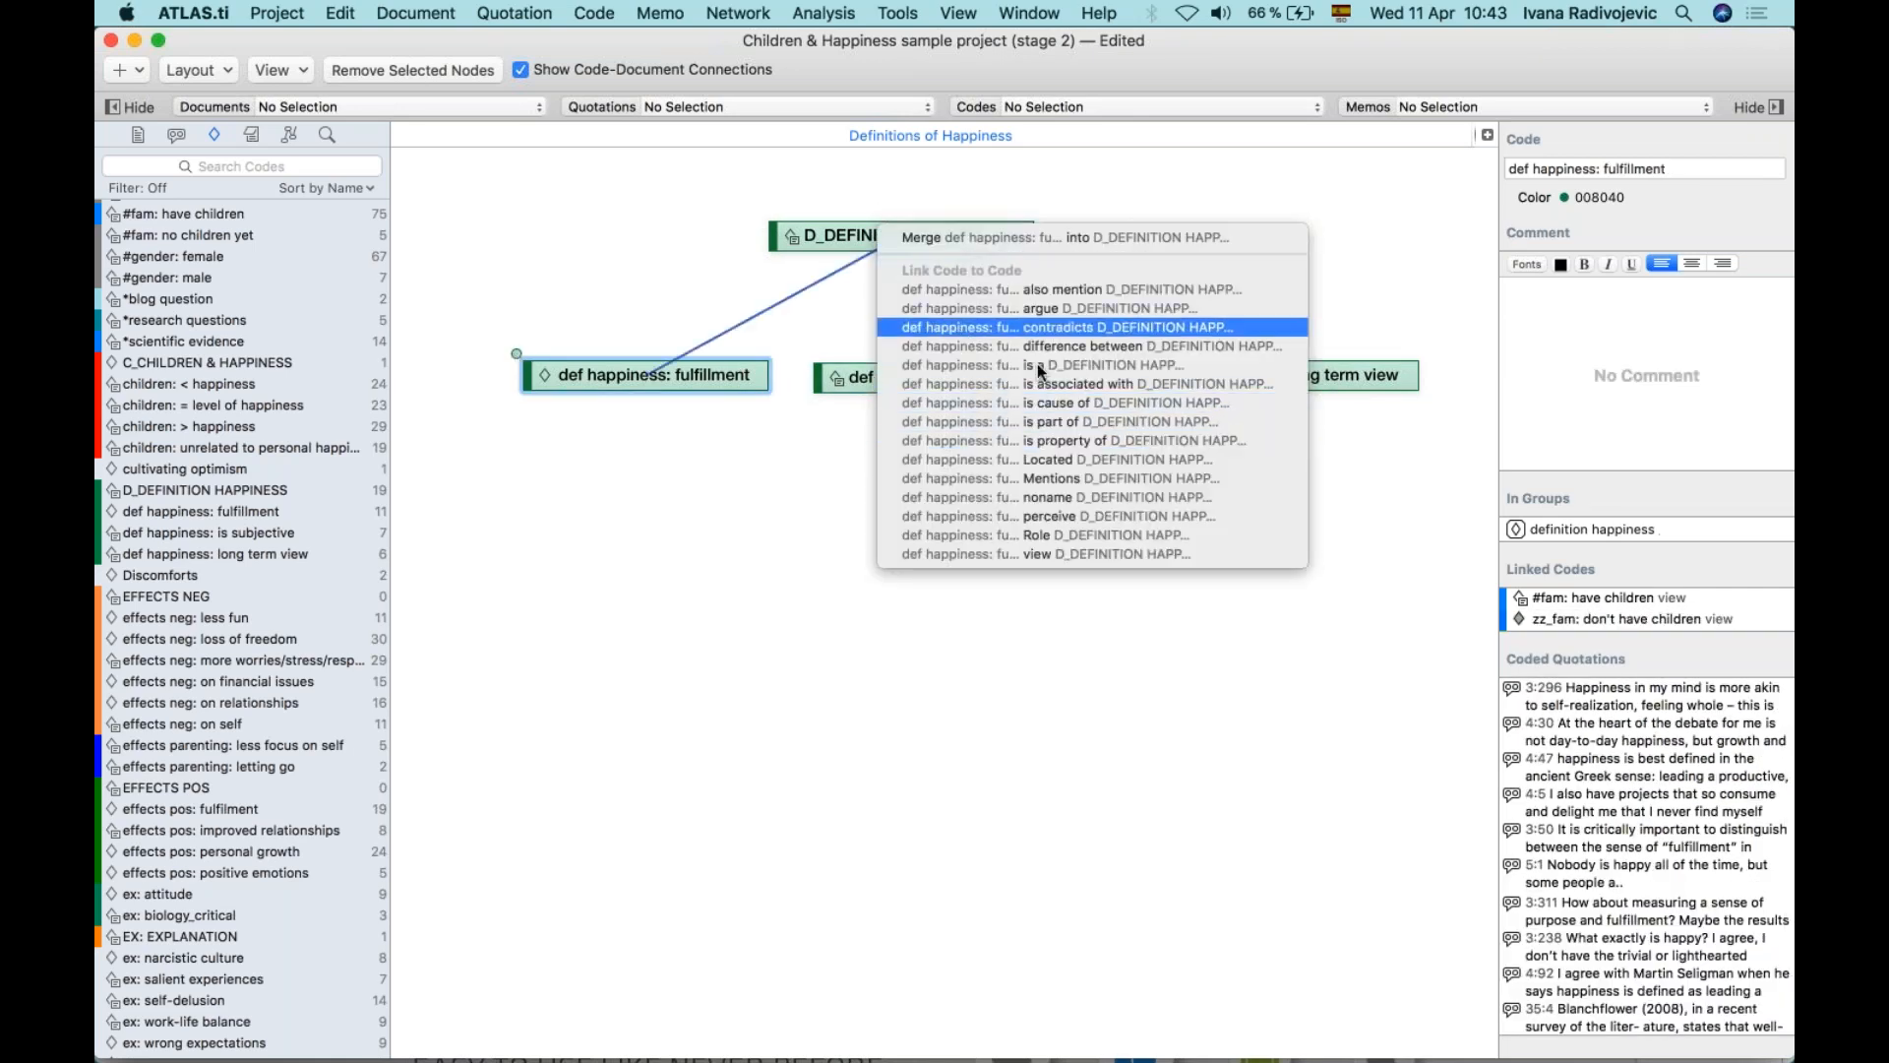
click(1090, 423)
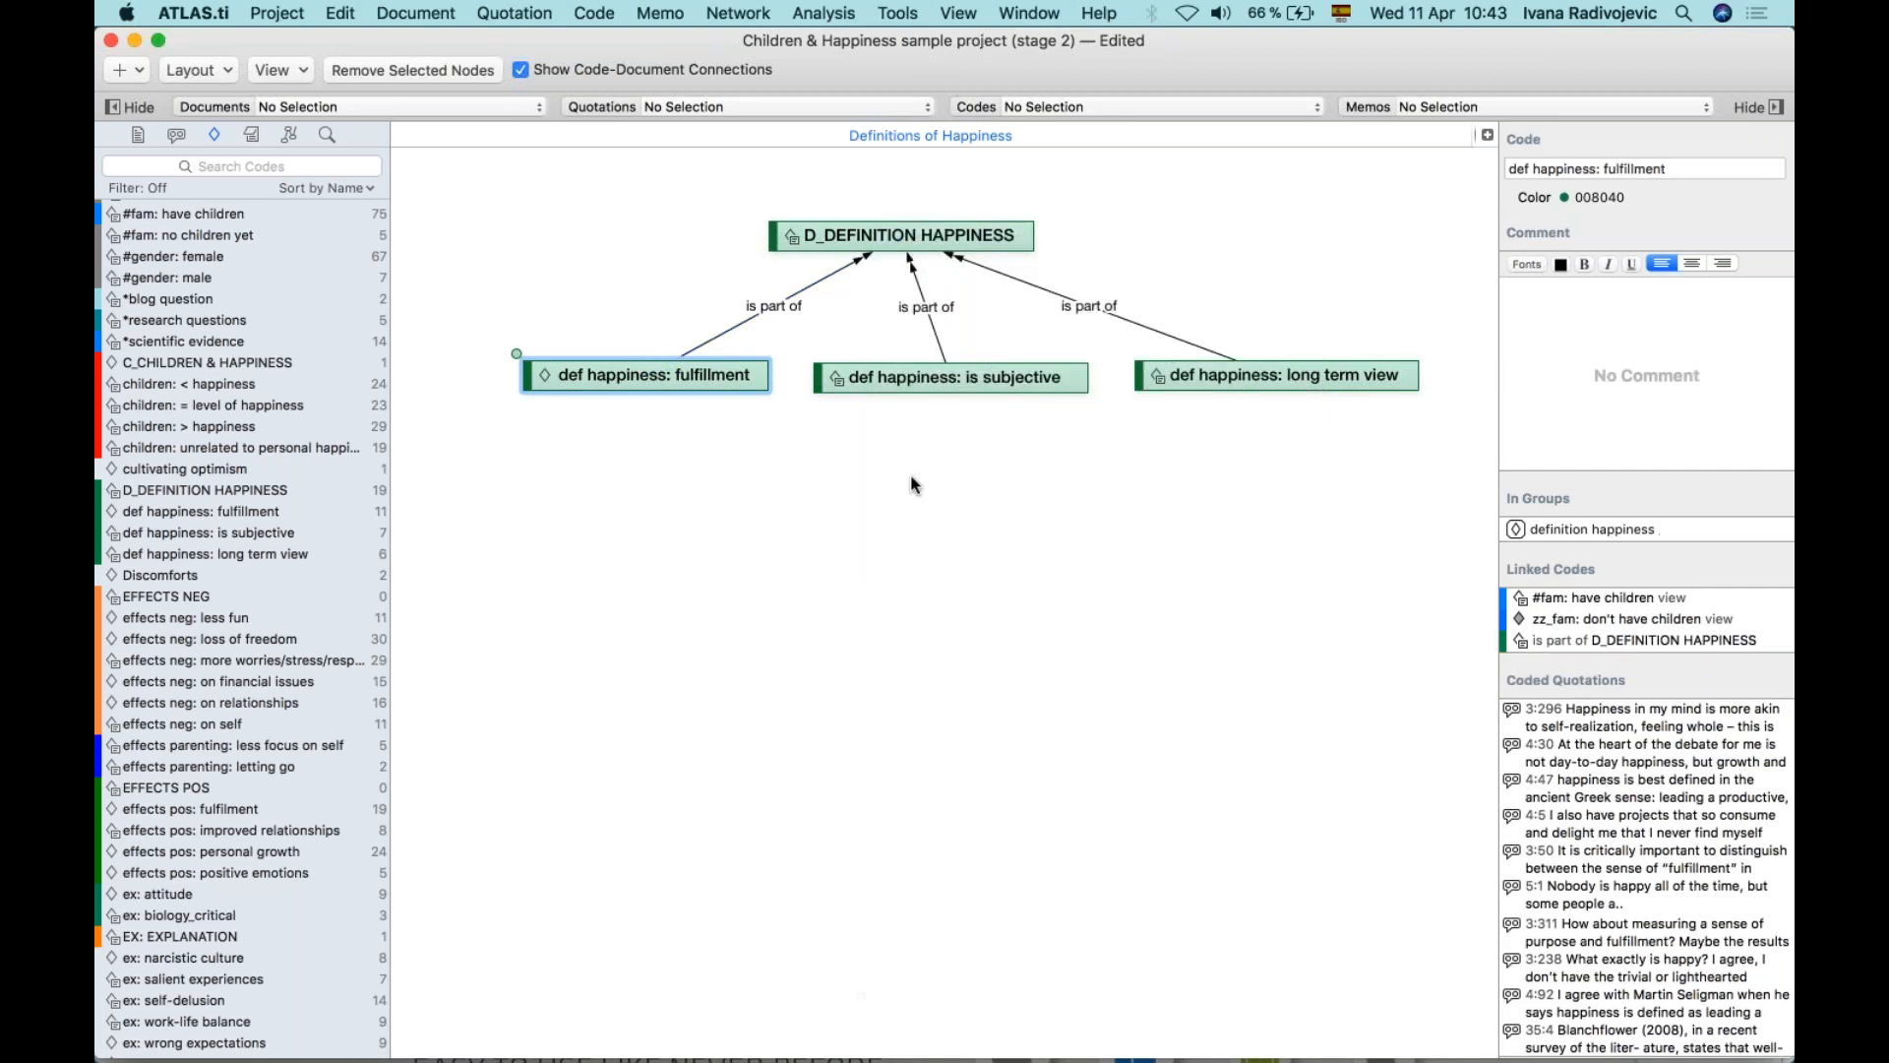
Center the D_DEFINITION HAPPINESS node above the middle subcode and show code comments in the network.
click(927, 303)
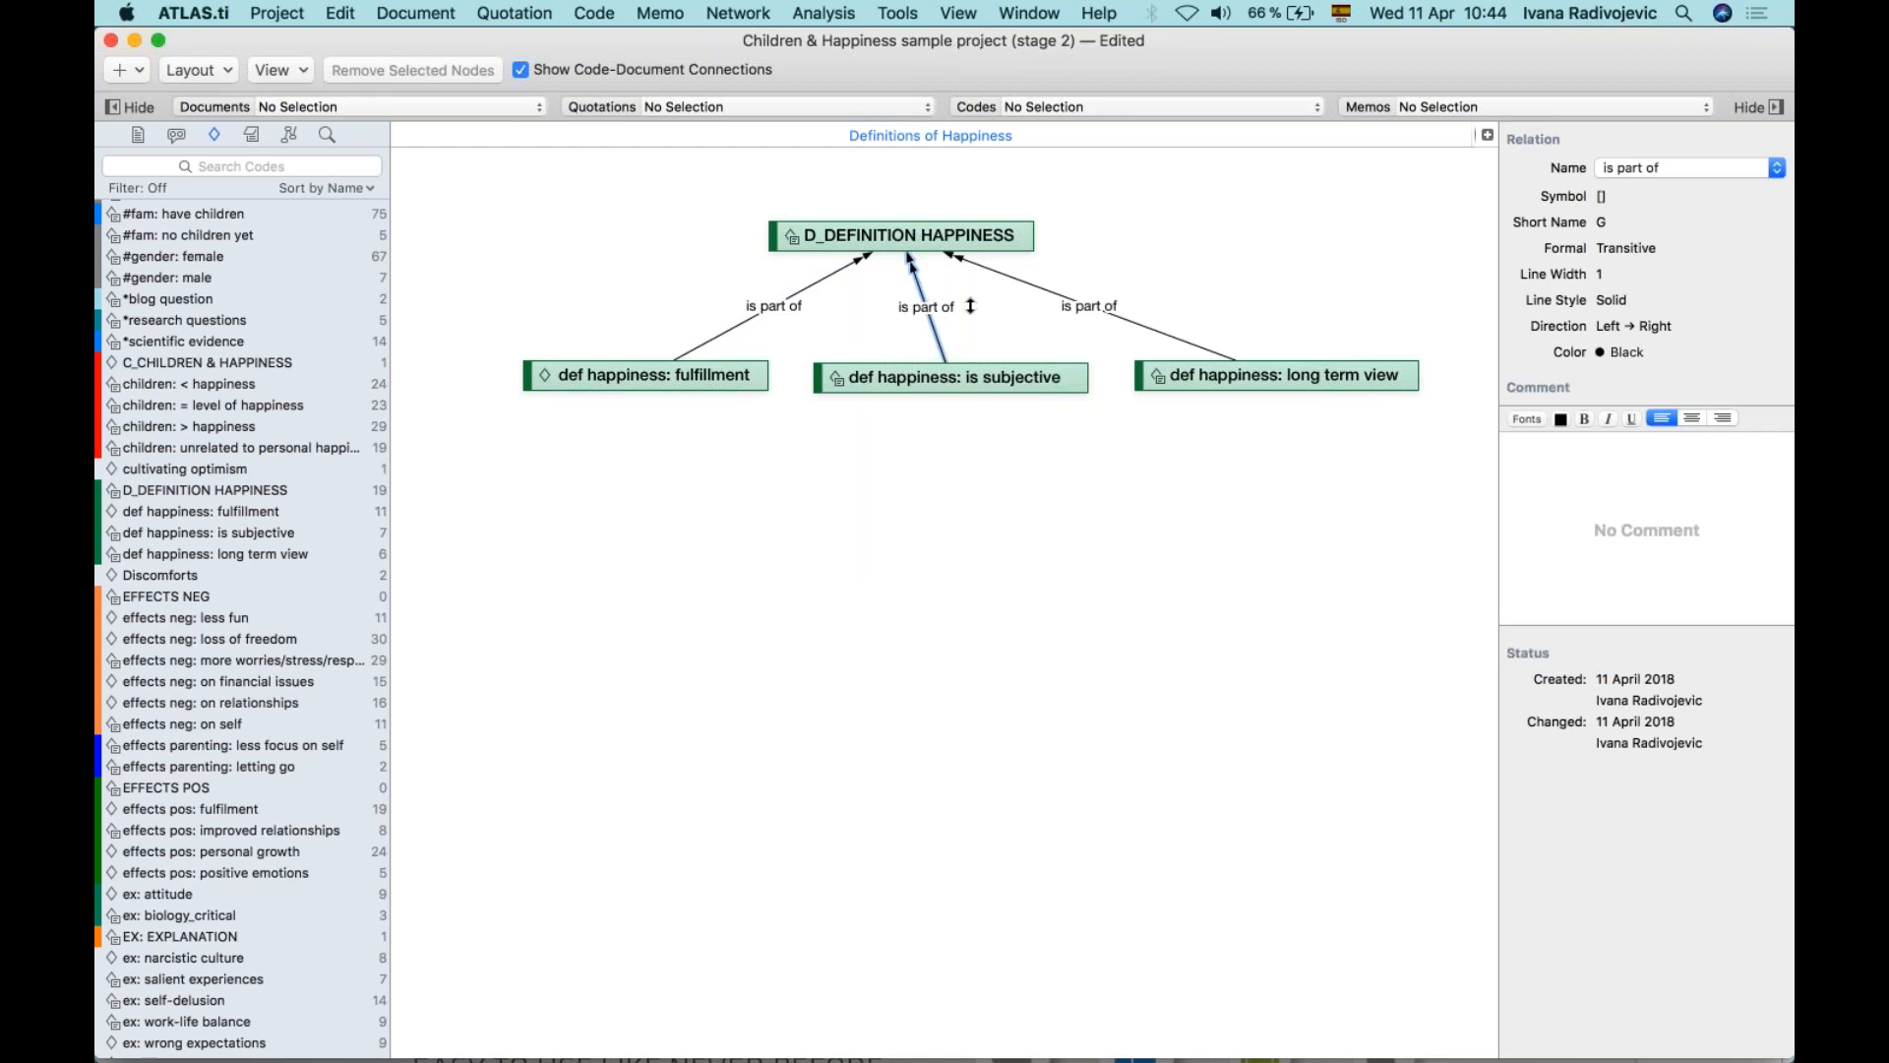
click(937, 329)
drag(905, 239, 959, 234)
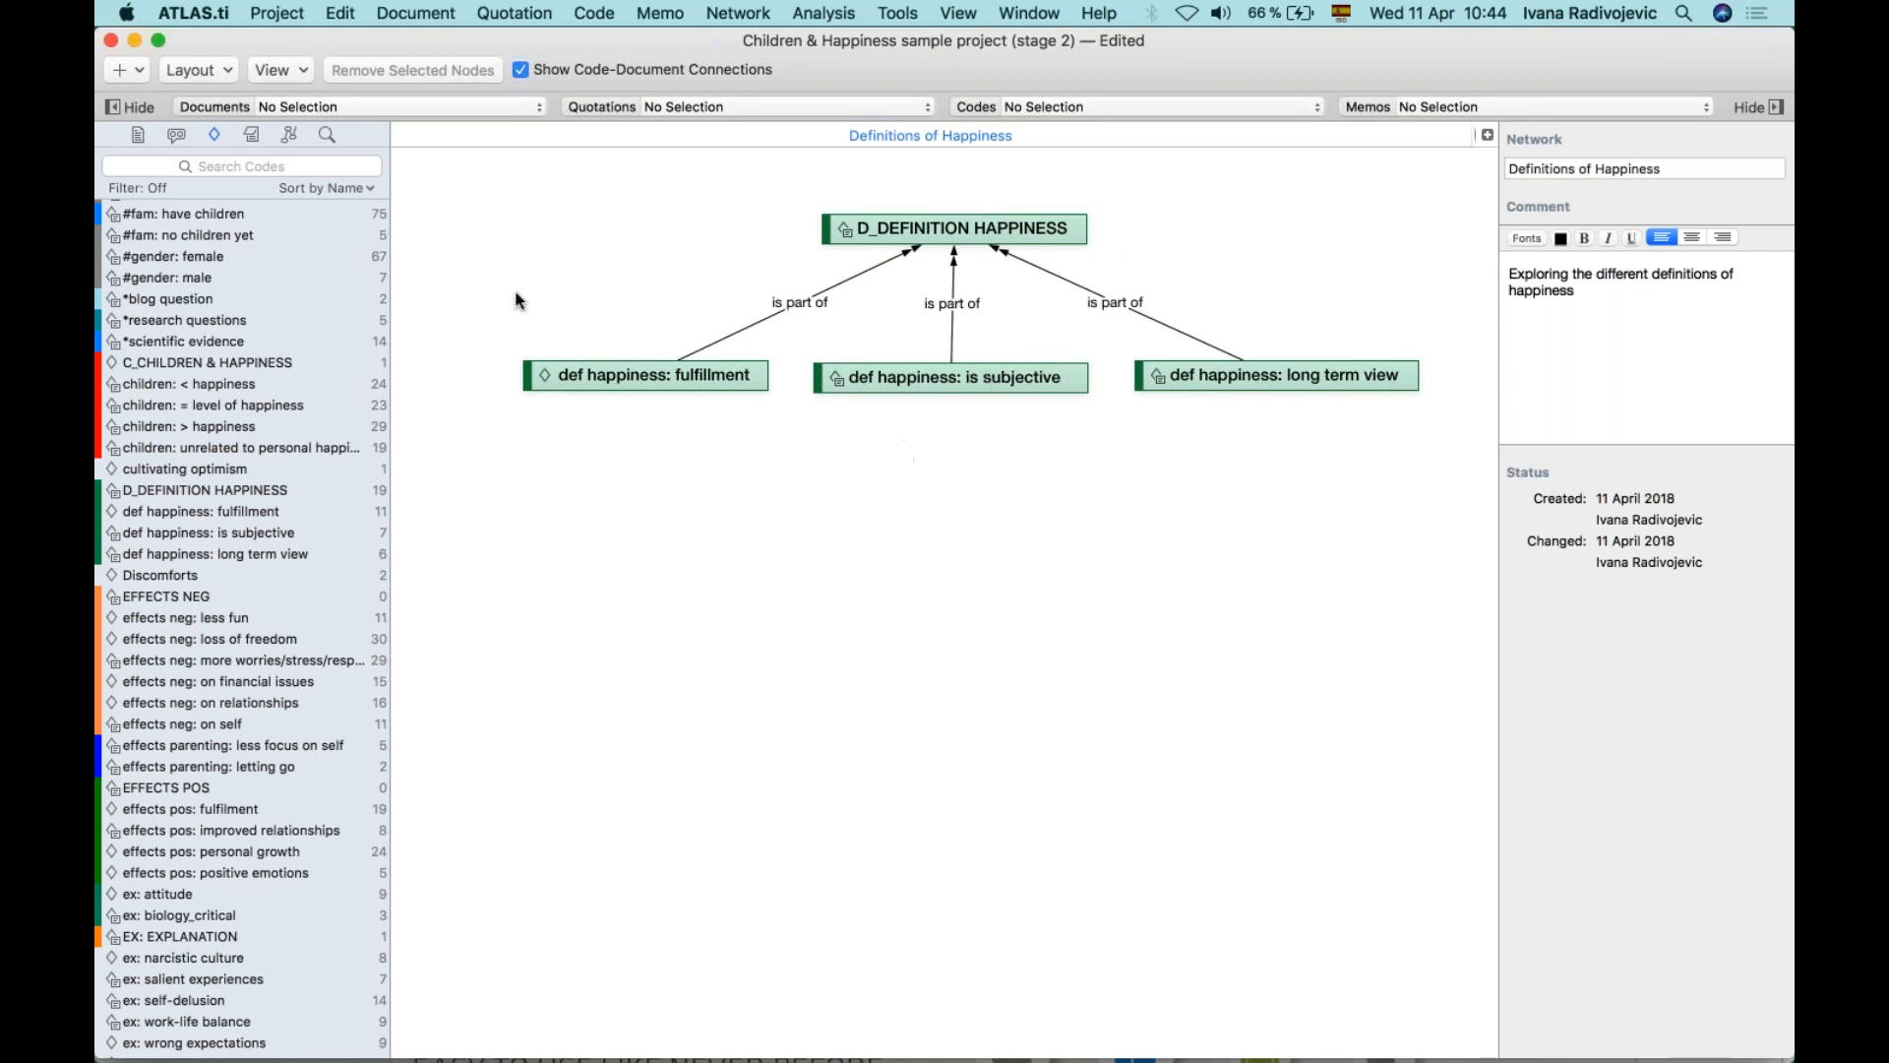
click(296, 79)
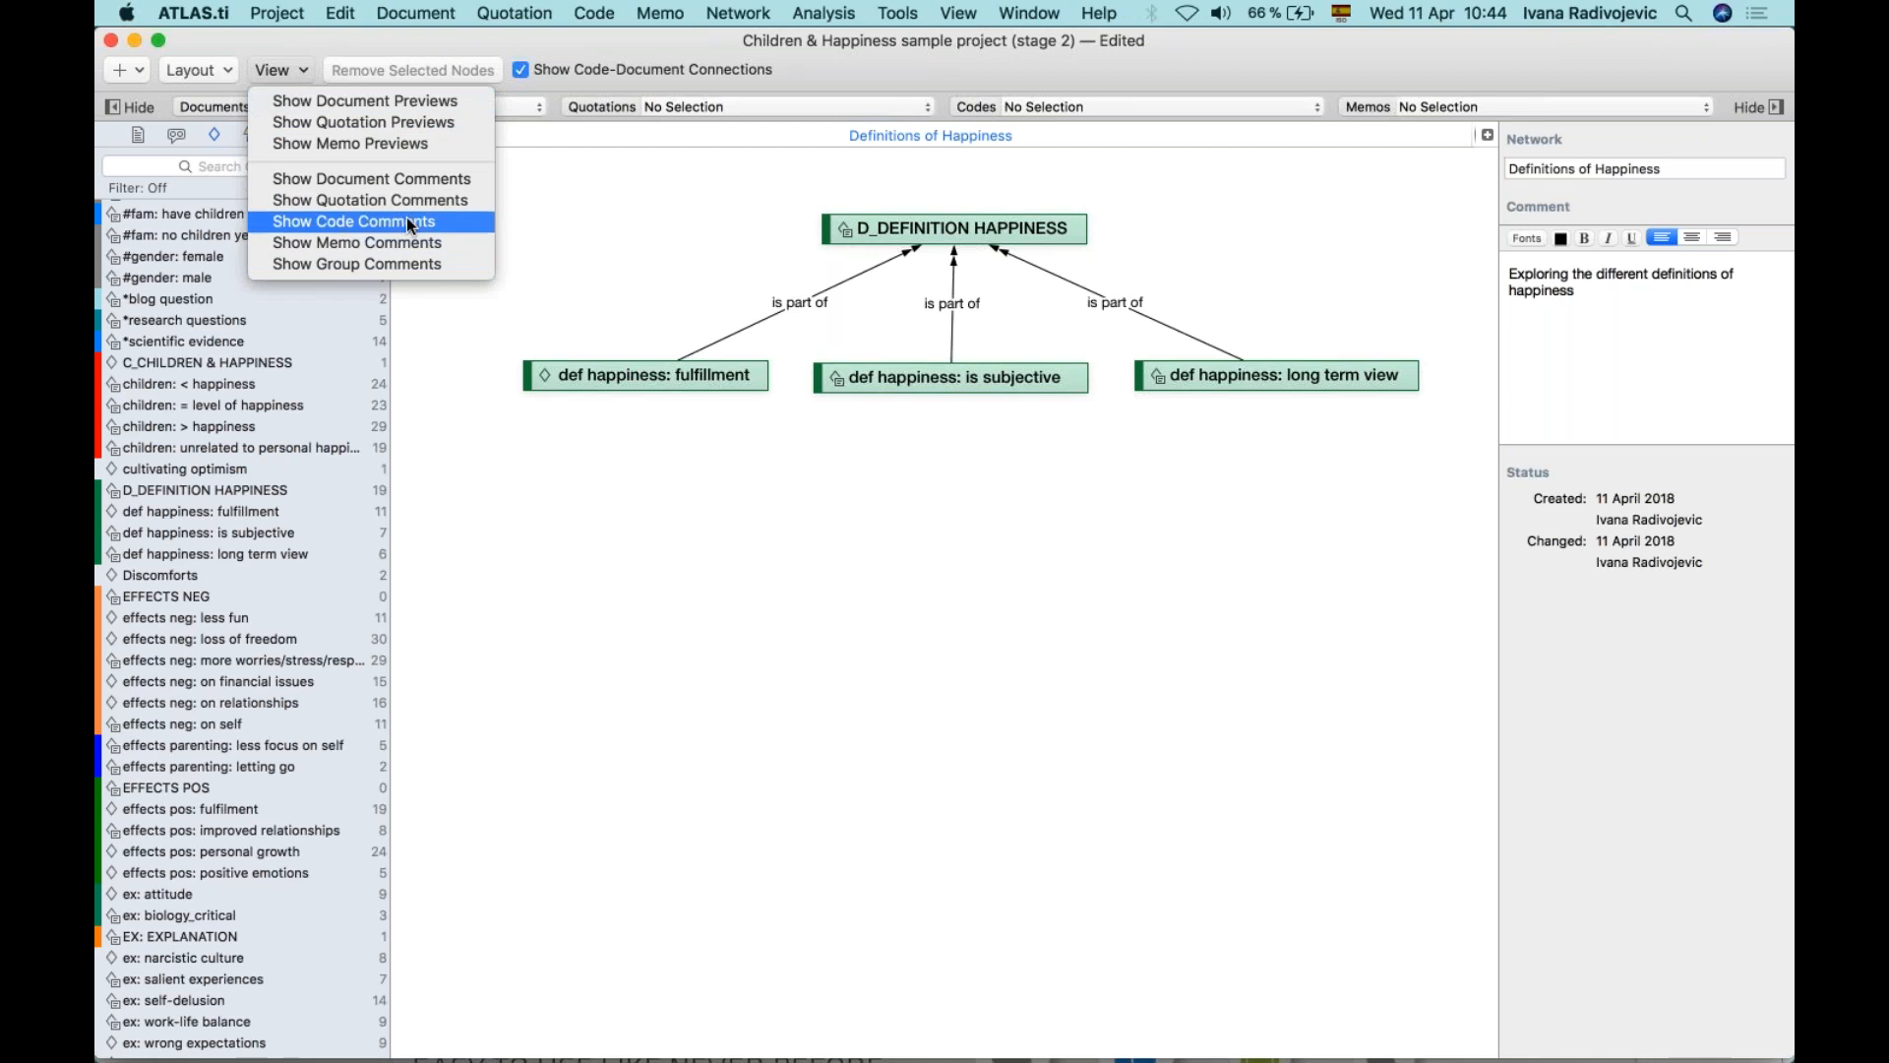
click(319, 226)
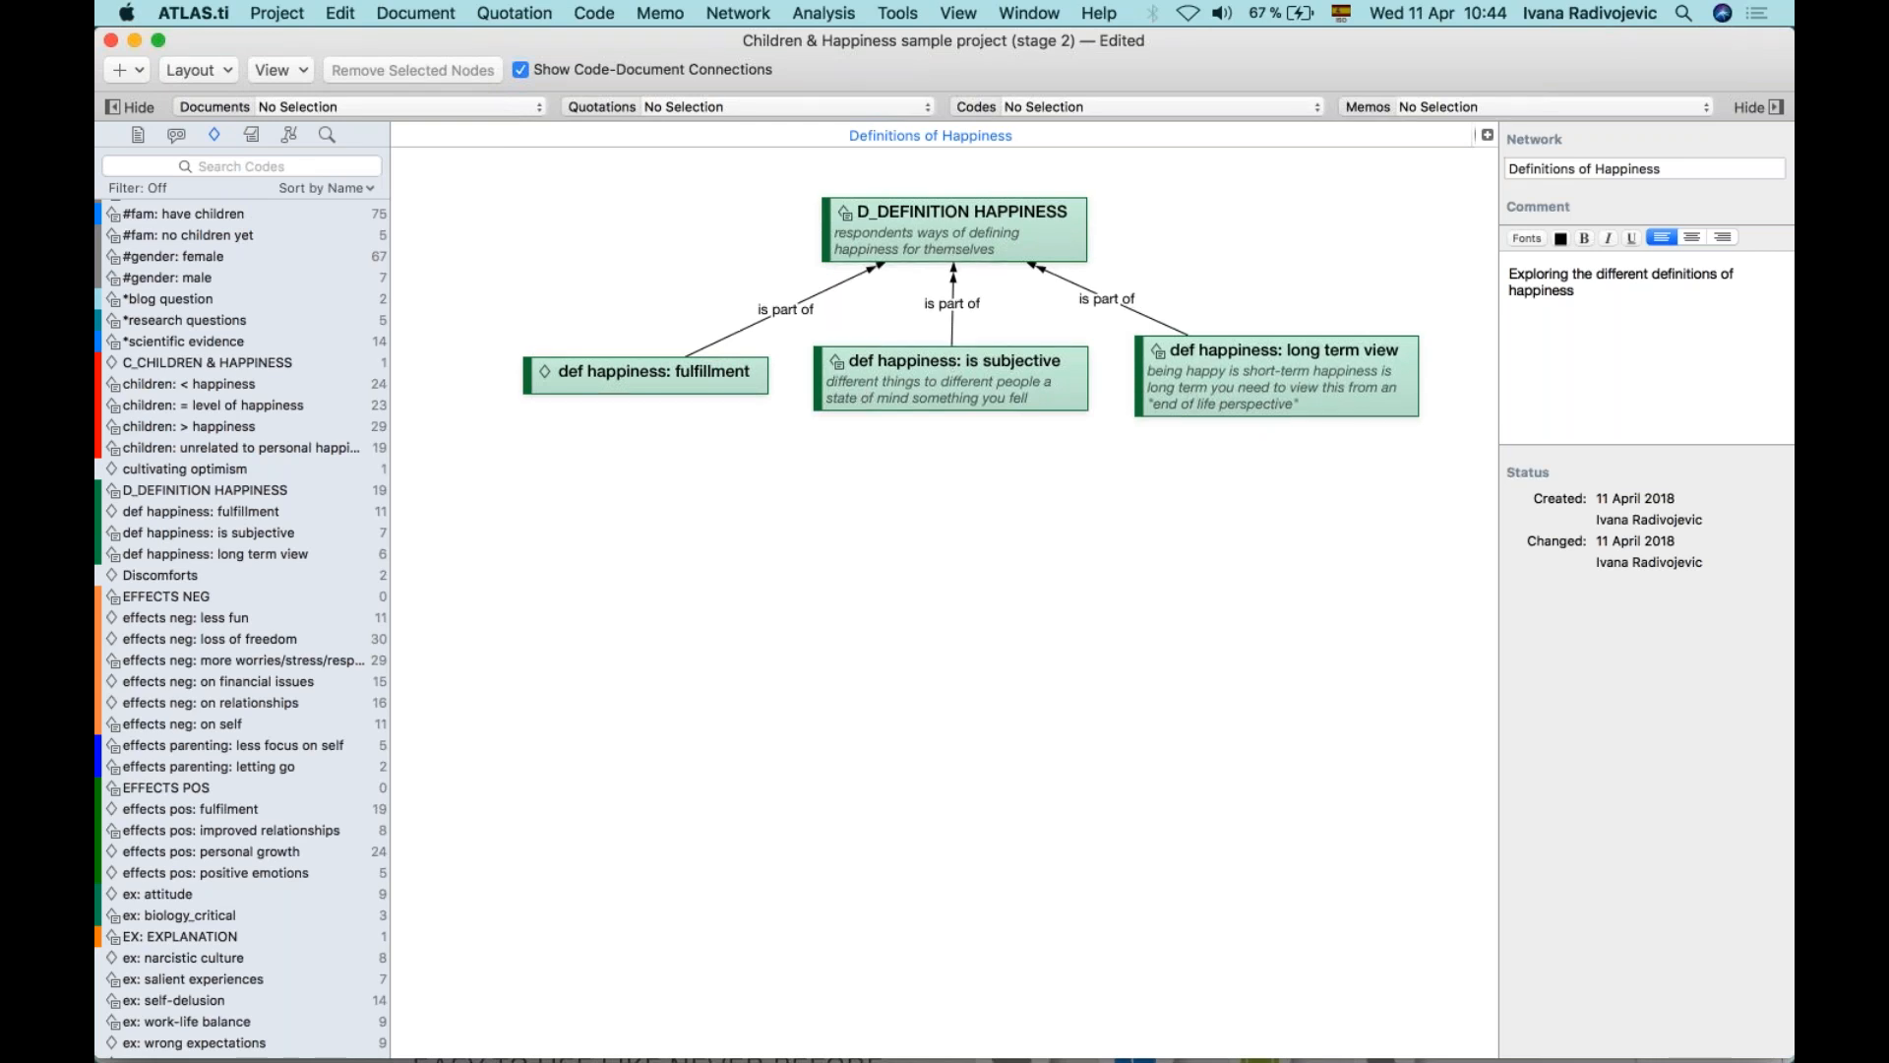
Import the neighboring quotations of the "def happiness: is subjective" code into the network.
right_click(968, 370)
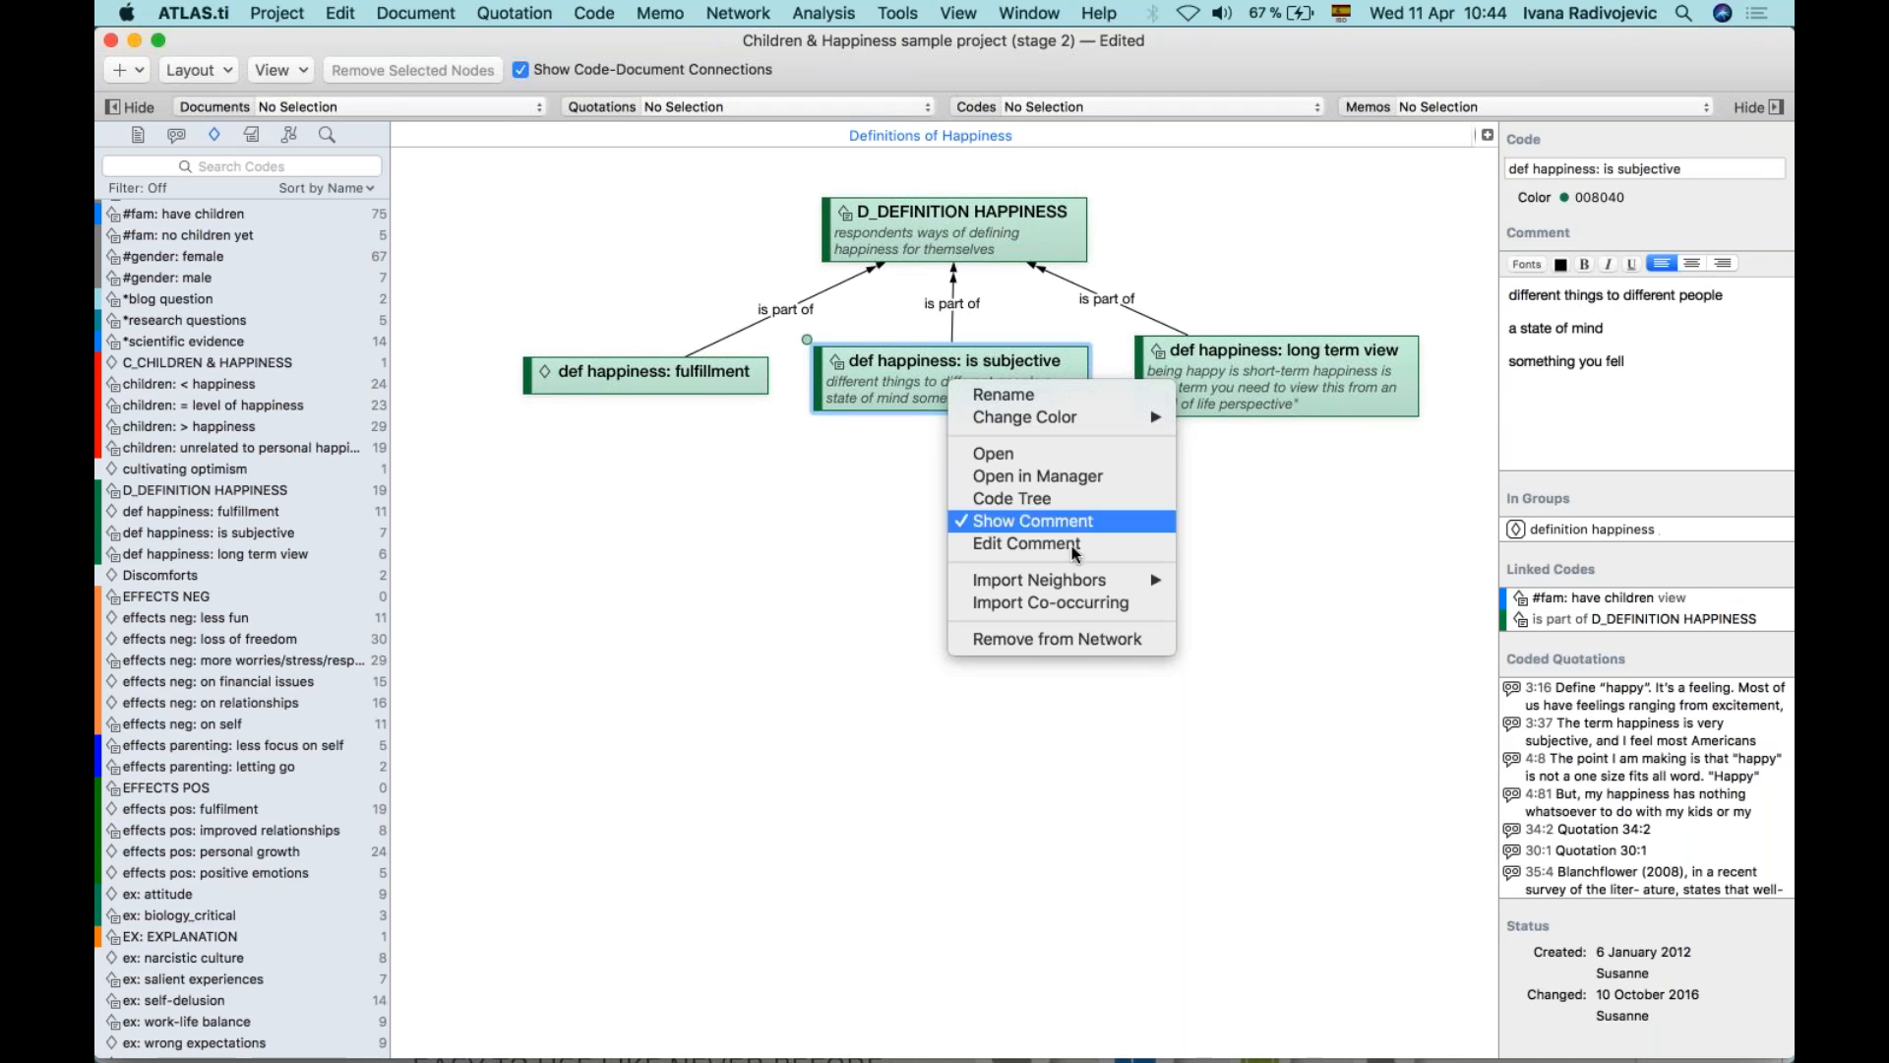
mouse_move(1090, 588)
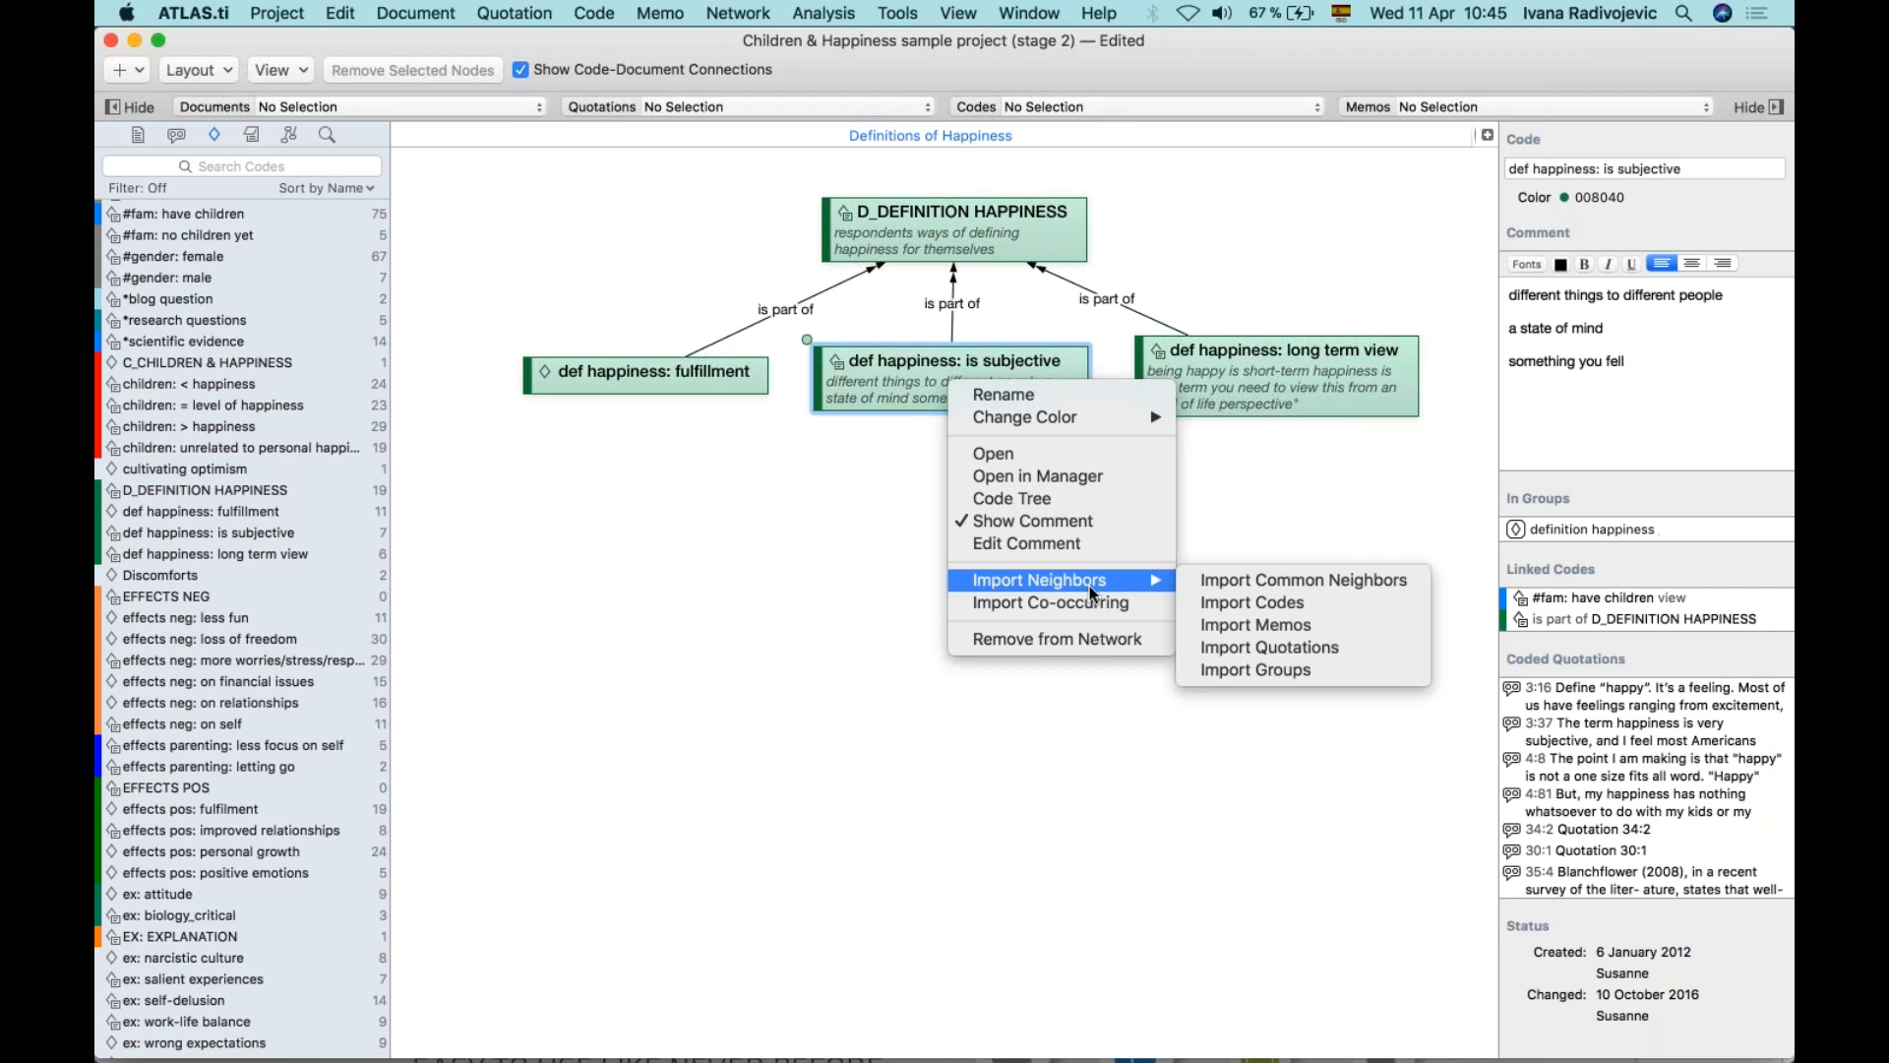
click(1275, 647)
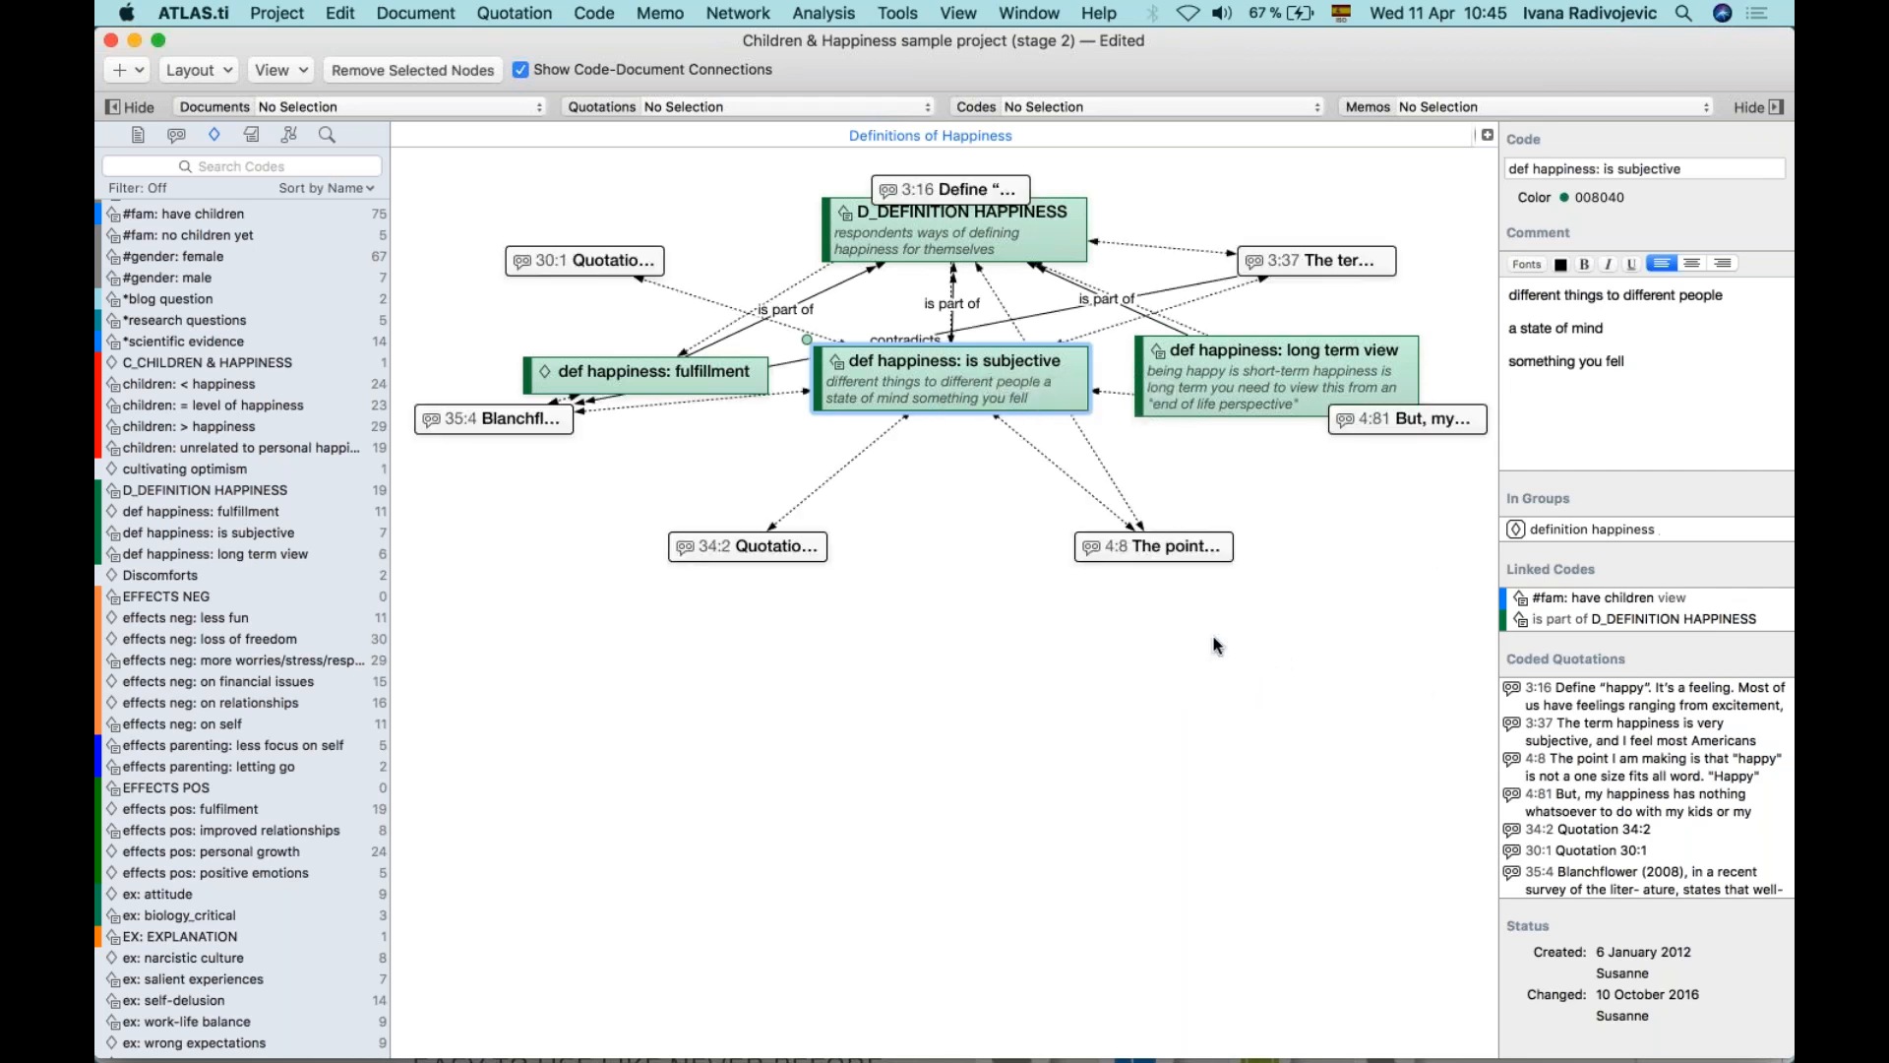
Spread the imported quotation nodes out below the code nodes, enlarging the node of quotation 35:4.
drag(945, 193, 881, 703)
drag(620, 266, 617, 787)
drag(572, 434, 1016, 528)
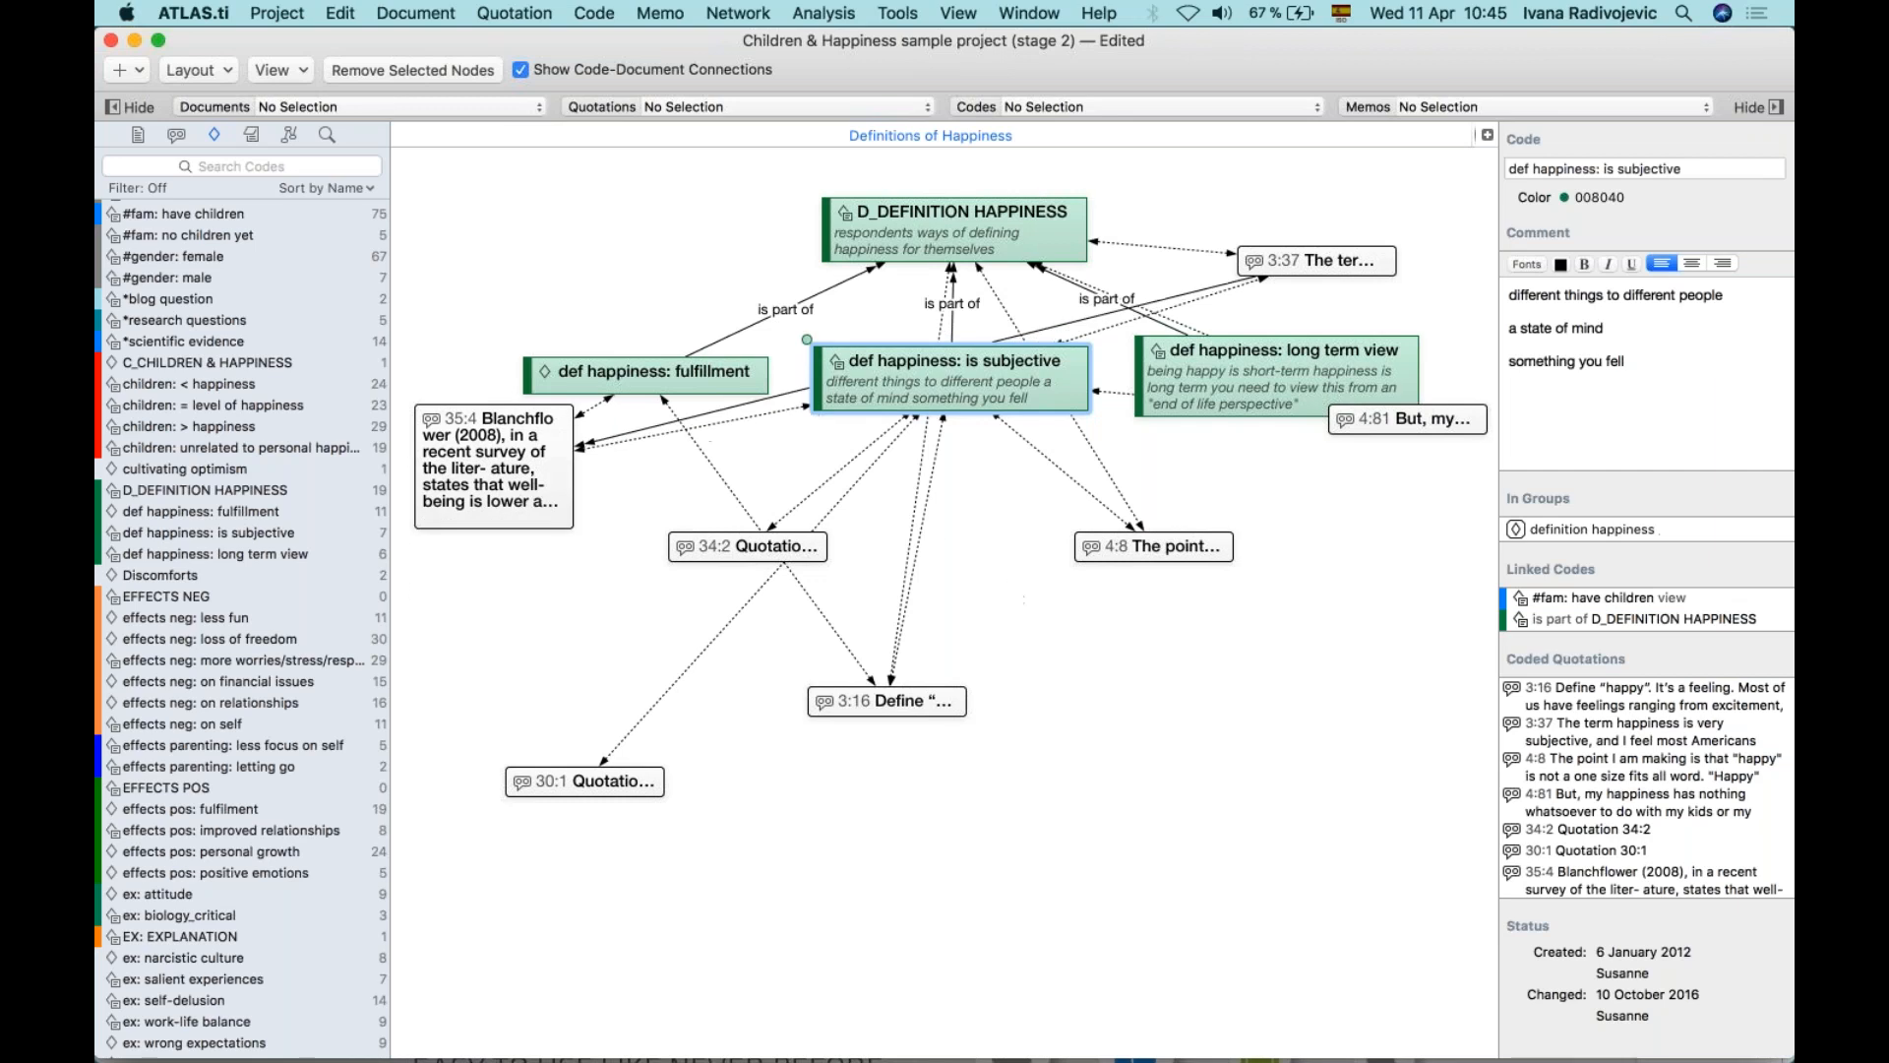
drag(508, 460, 1138, 721)
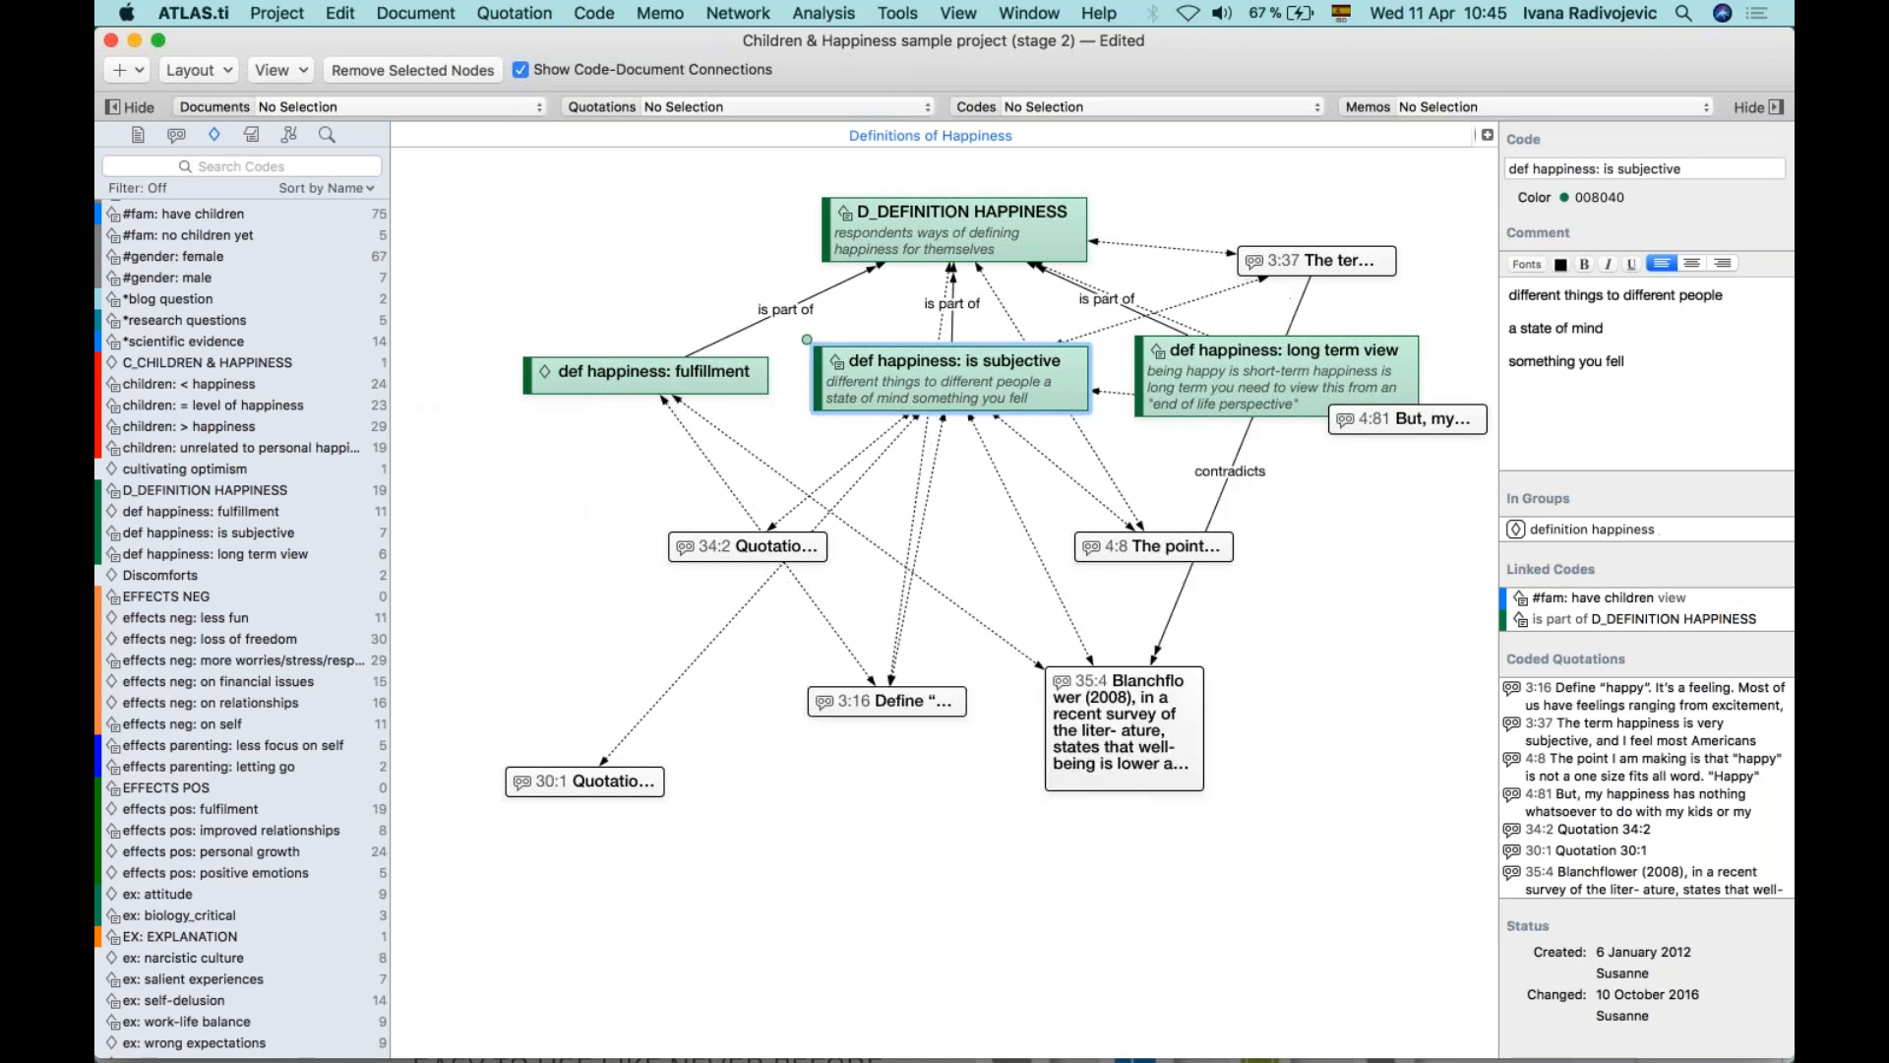
drag(1318, 260, 1420, 767)
drag(1191, 551, 1354, 189)
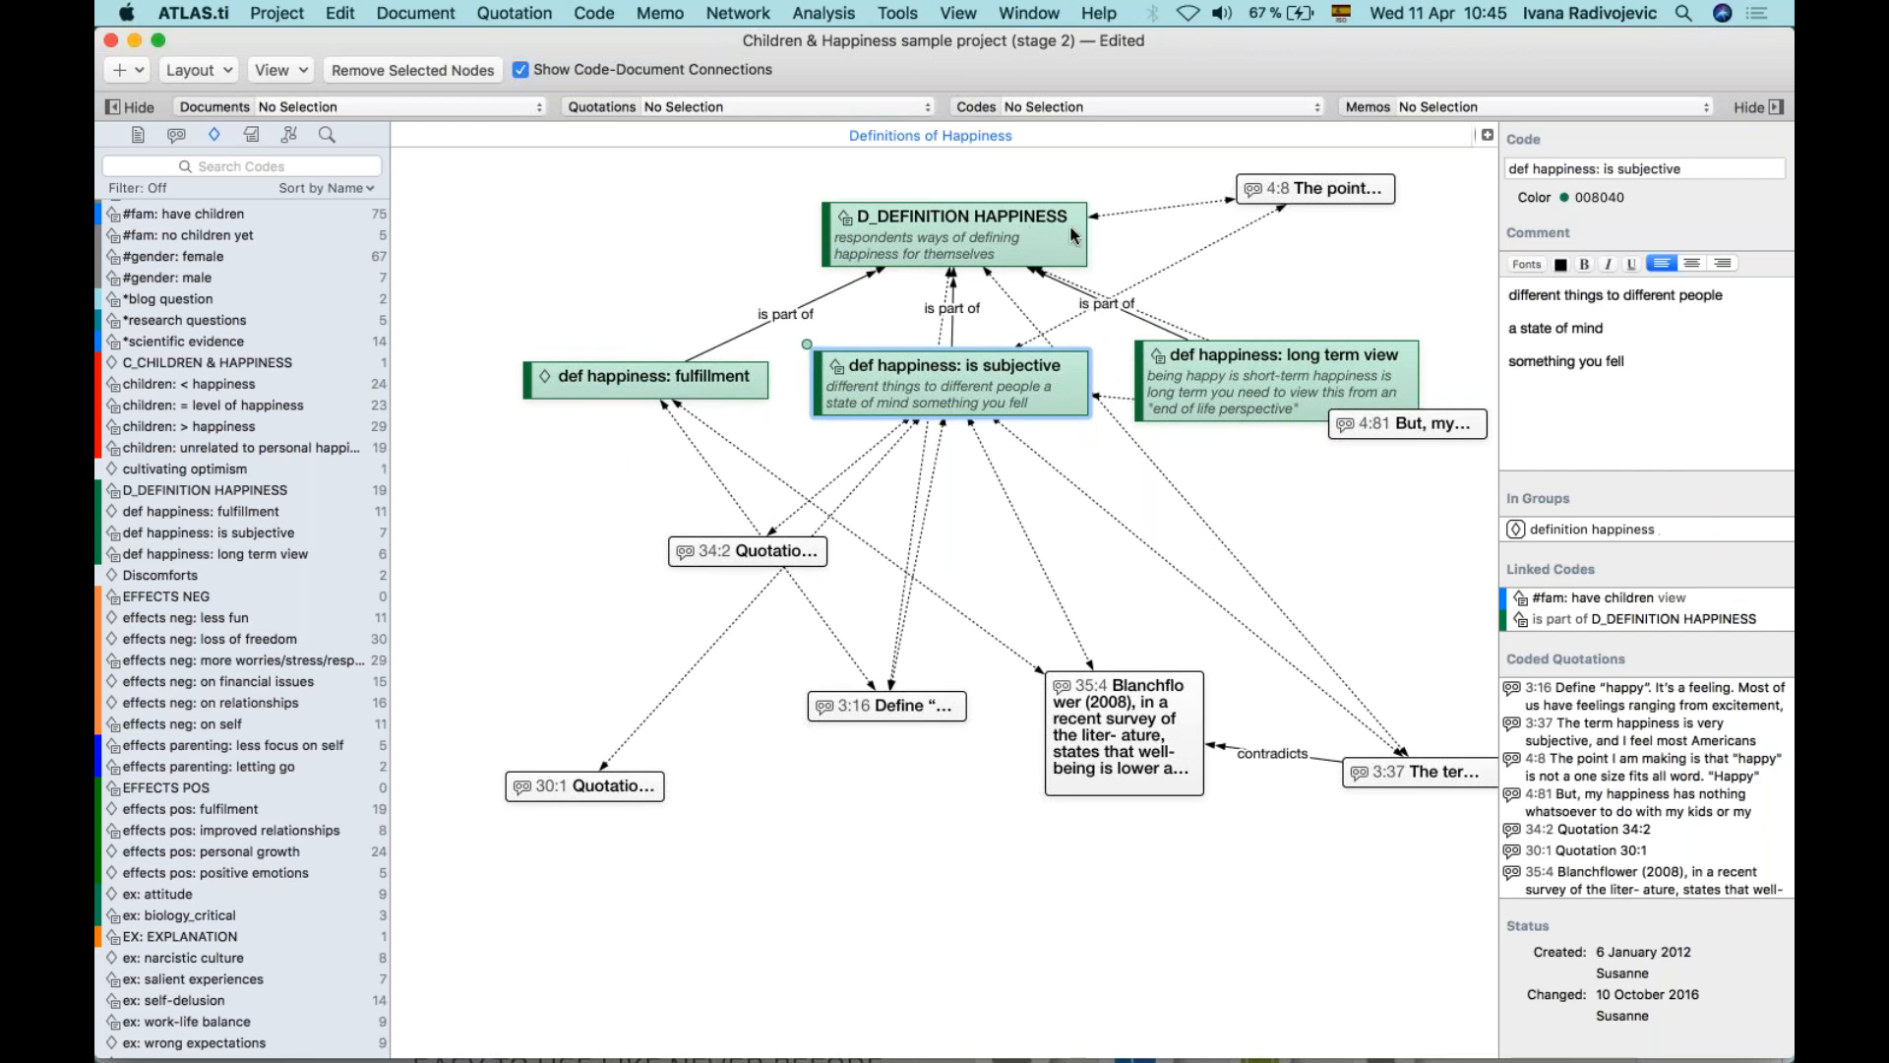
drag(1395, 419, 530, 628)
drag(736, 561, 774, 563)
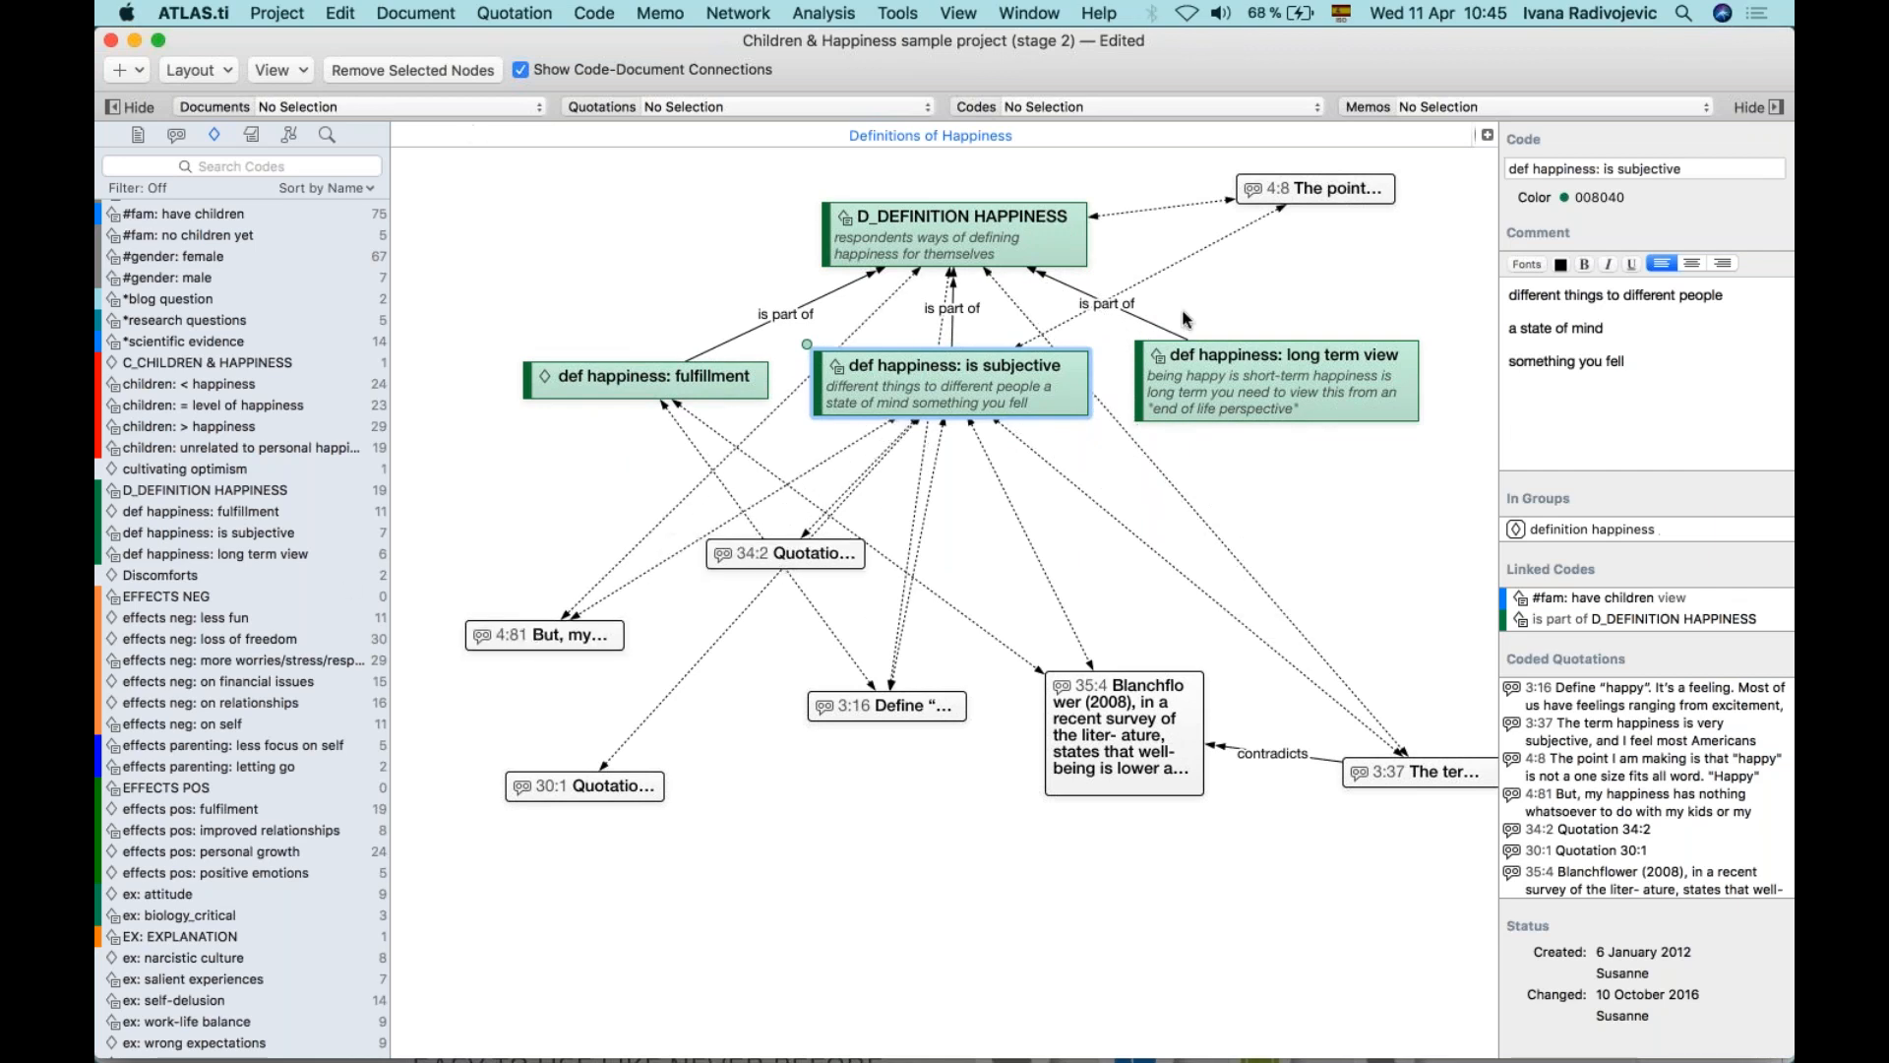
drag(1320, 189, 1299, 611)
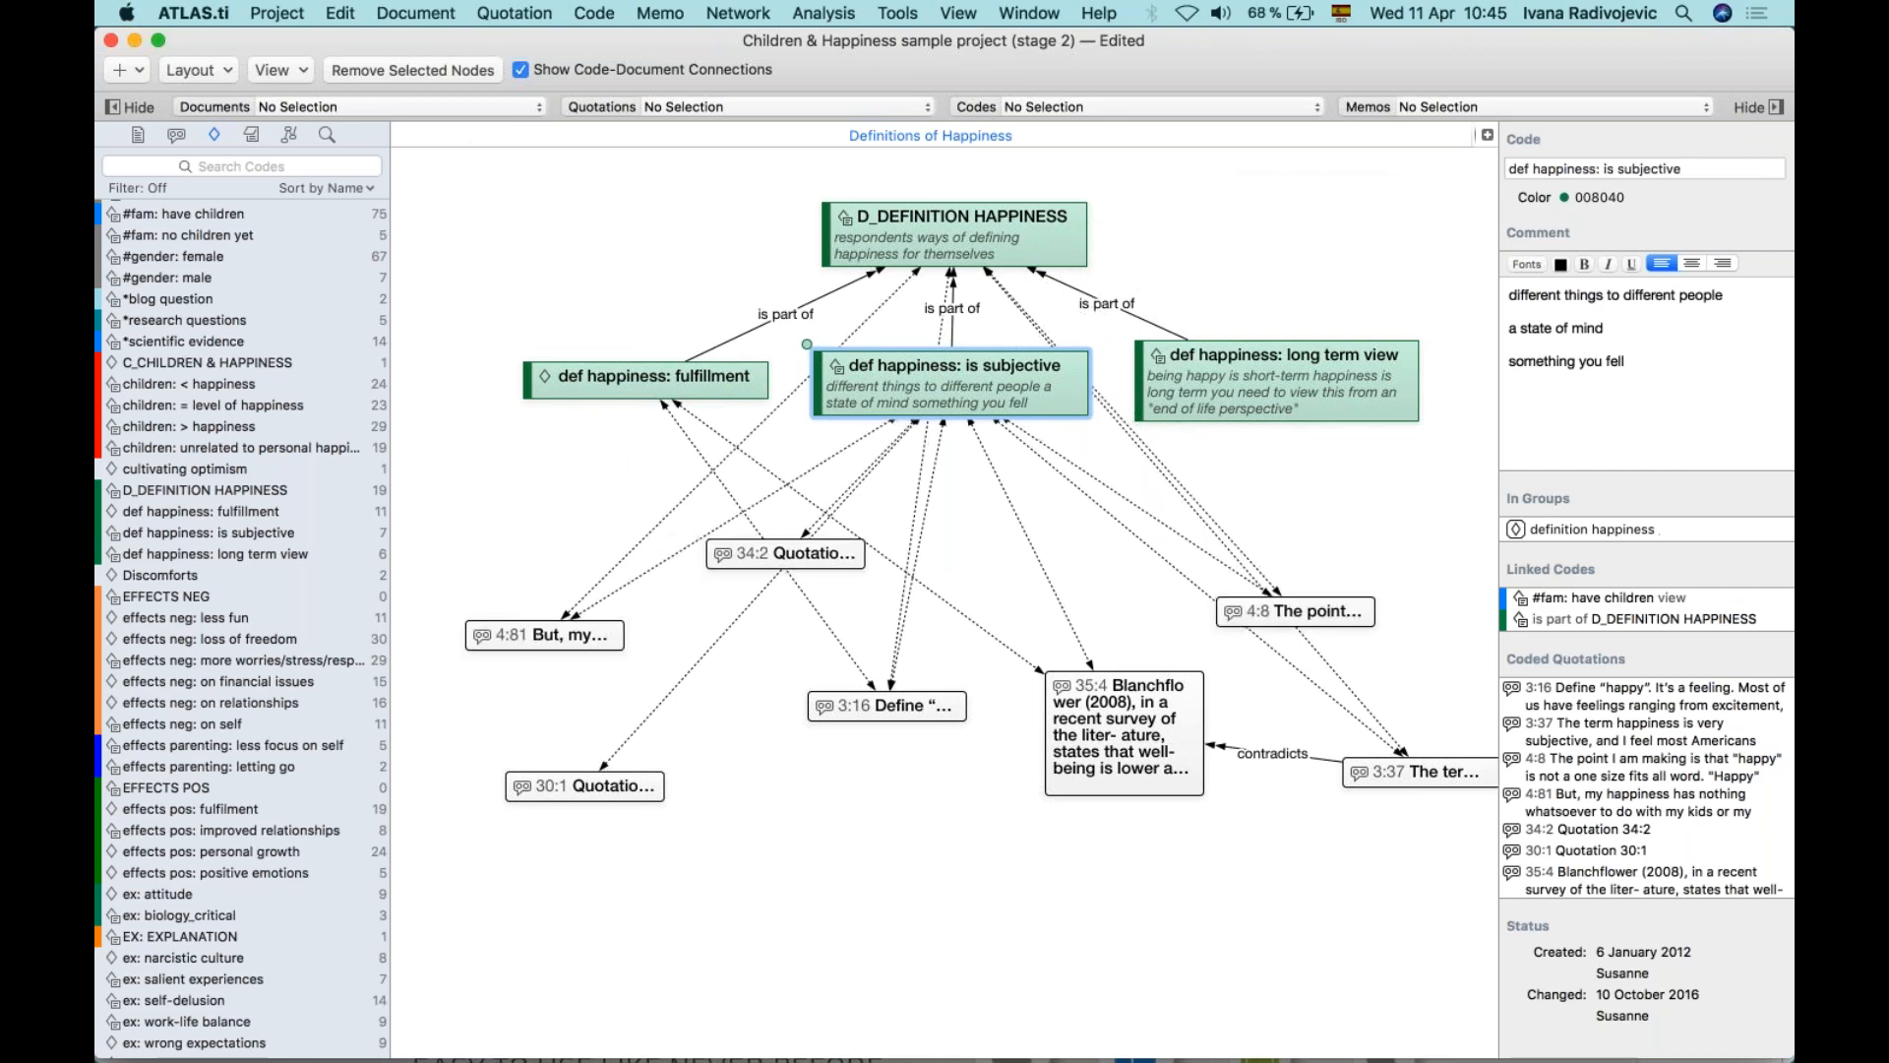
Reduce the size of the quotation 35:4 node so that it takes up less room among the quotations.
click(730, 778)
drag(1147, 774, 1220, 886)
click(1090, 739)
drag(1257, 762, 1157, 733)
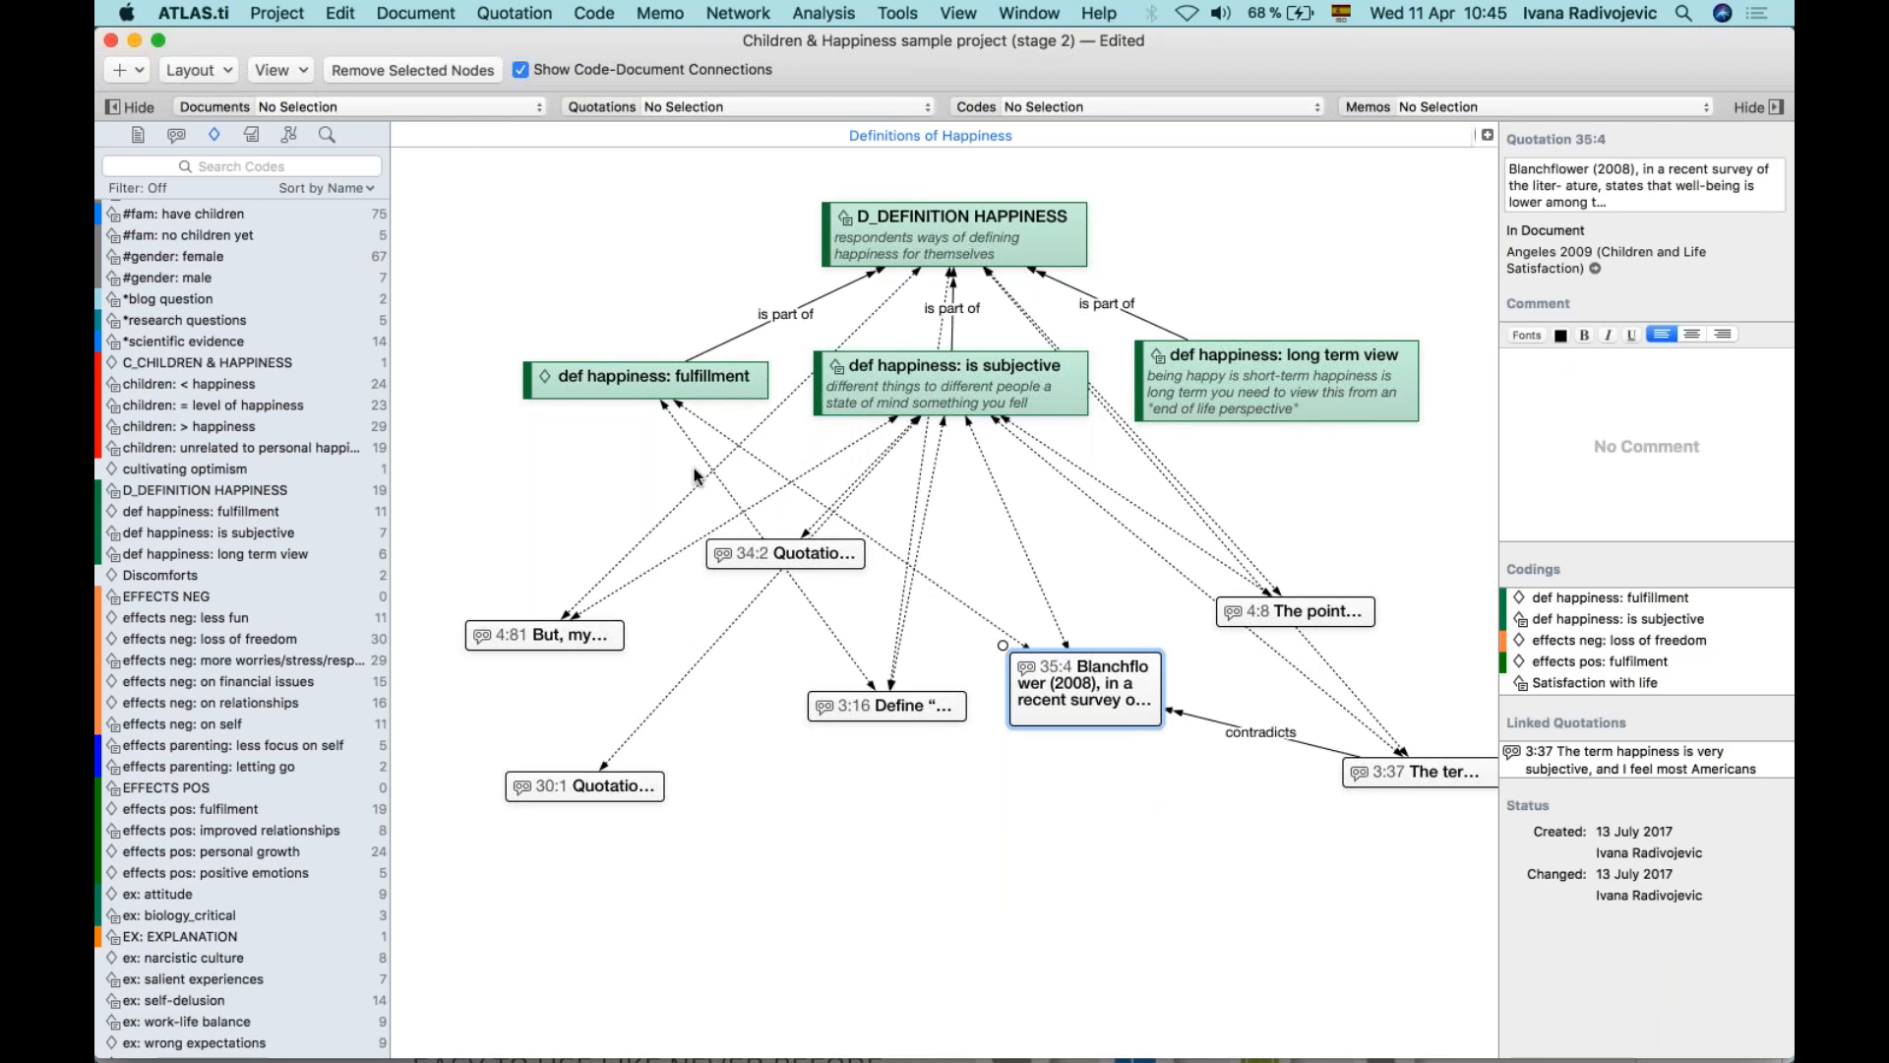
Show quotation previews in the network and scroll through the preview of quotation 3:16.
click(295, 71)
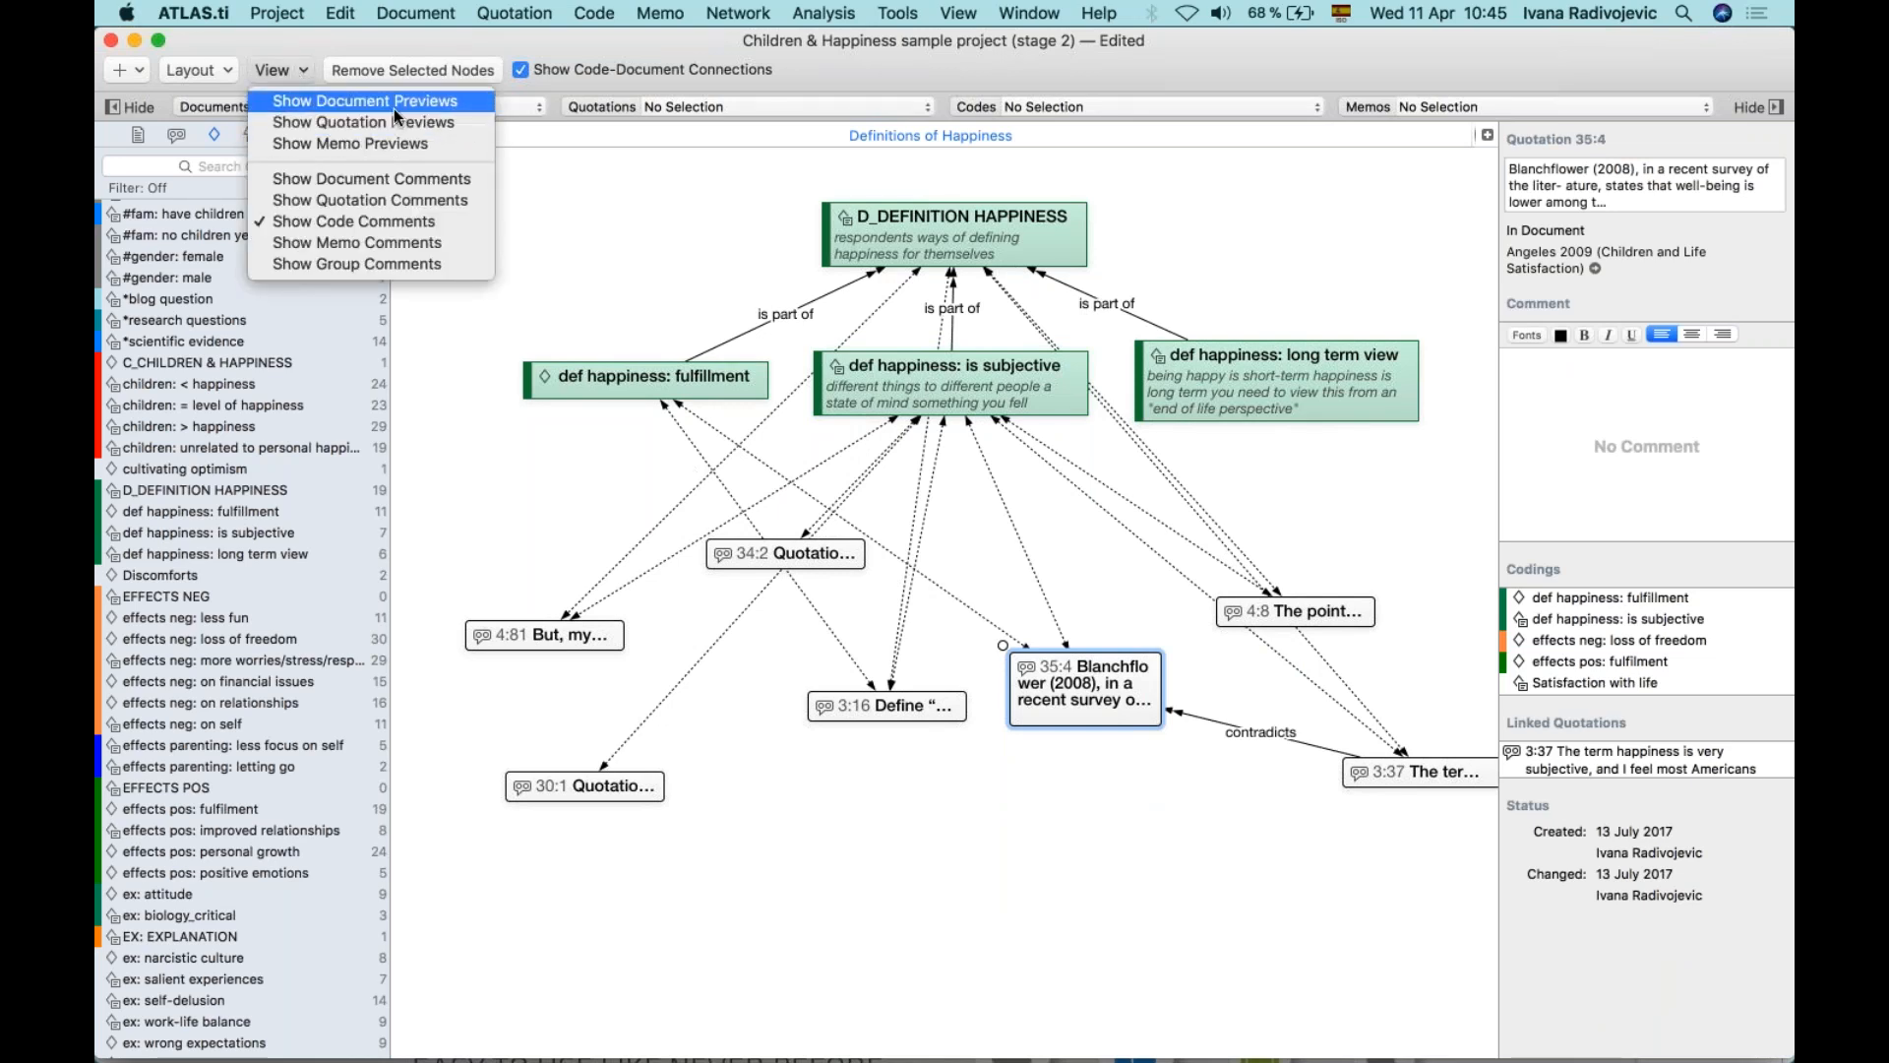
click(414, 125)
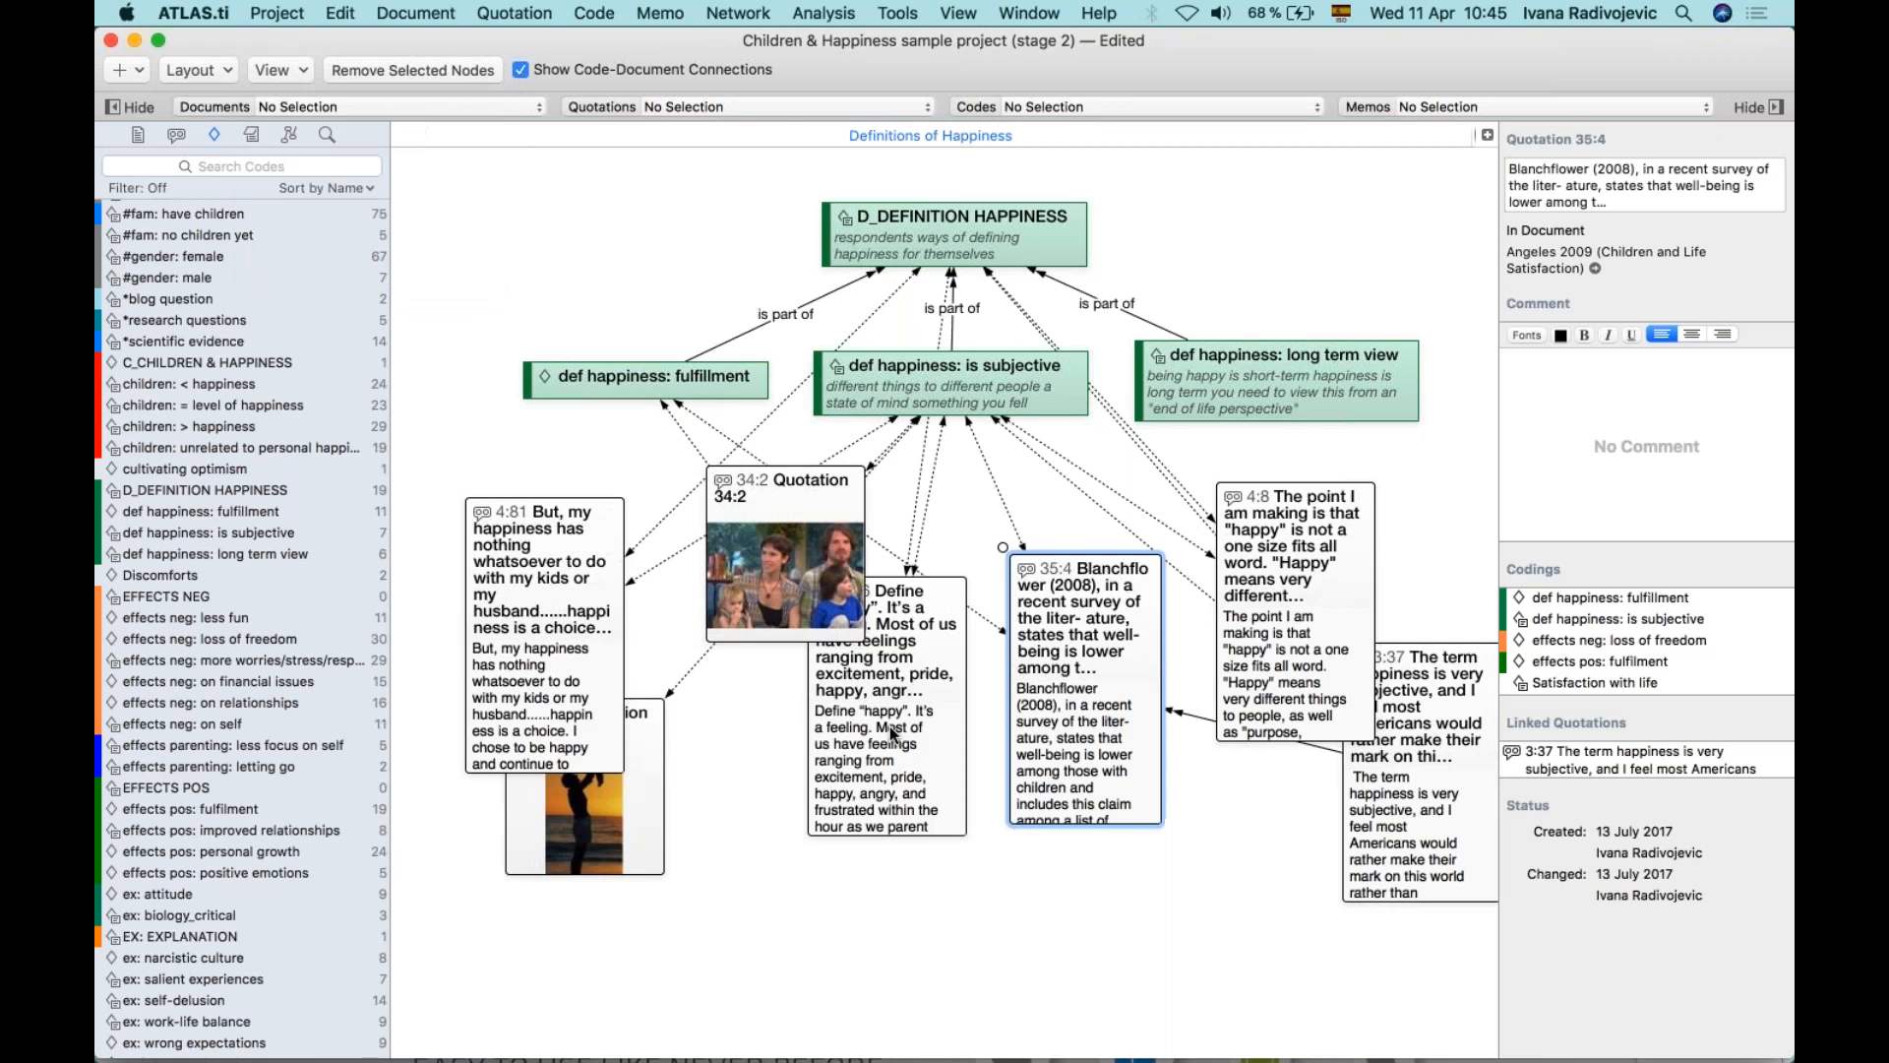
scroll(885, 811, down, 1)
scroll(884, 805, down, 1)
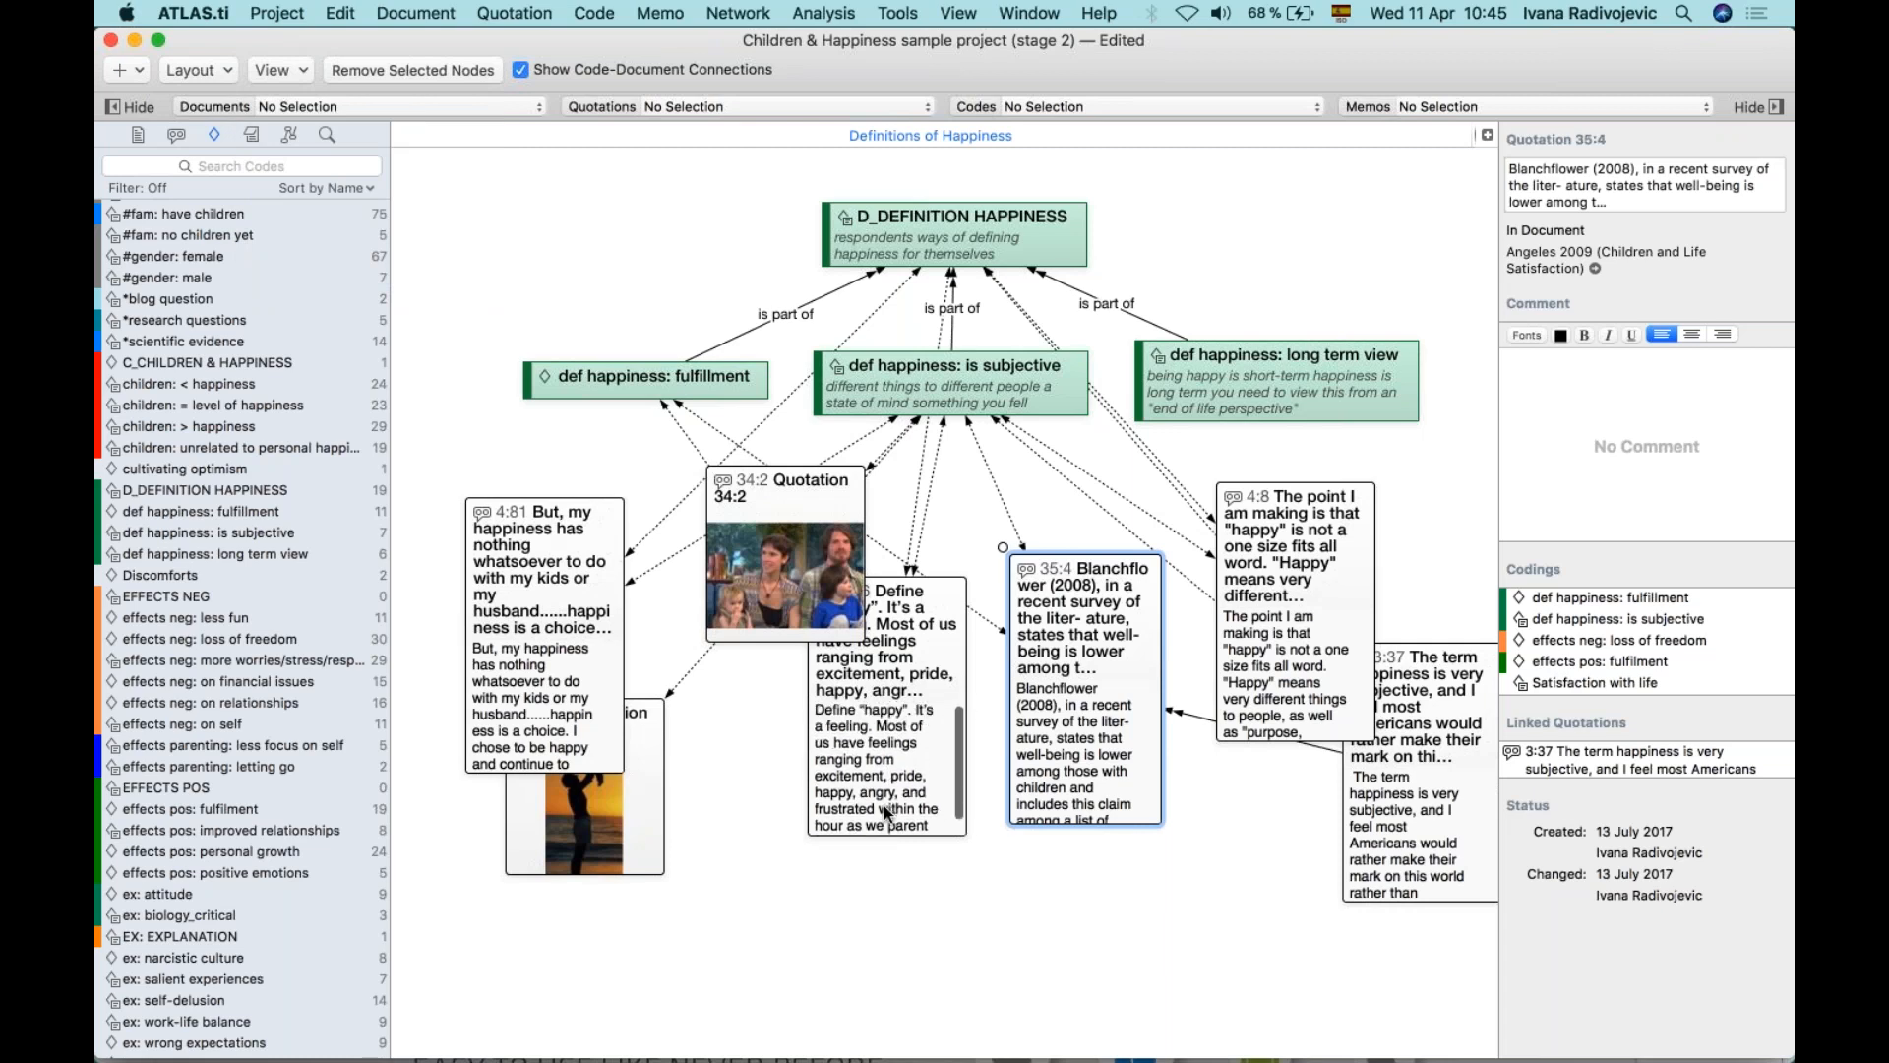
Spread the quotation nodes out below the code nodes, moving 34:2 beneath the others and separating 4:8 from 3:37.
drag(916, 631, 928, 620)
drag(783, 568, 745, 929)
drag(487, 572, 444, 480)
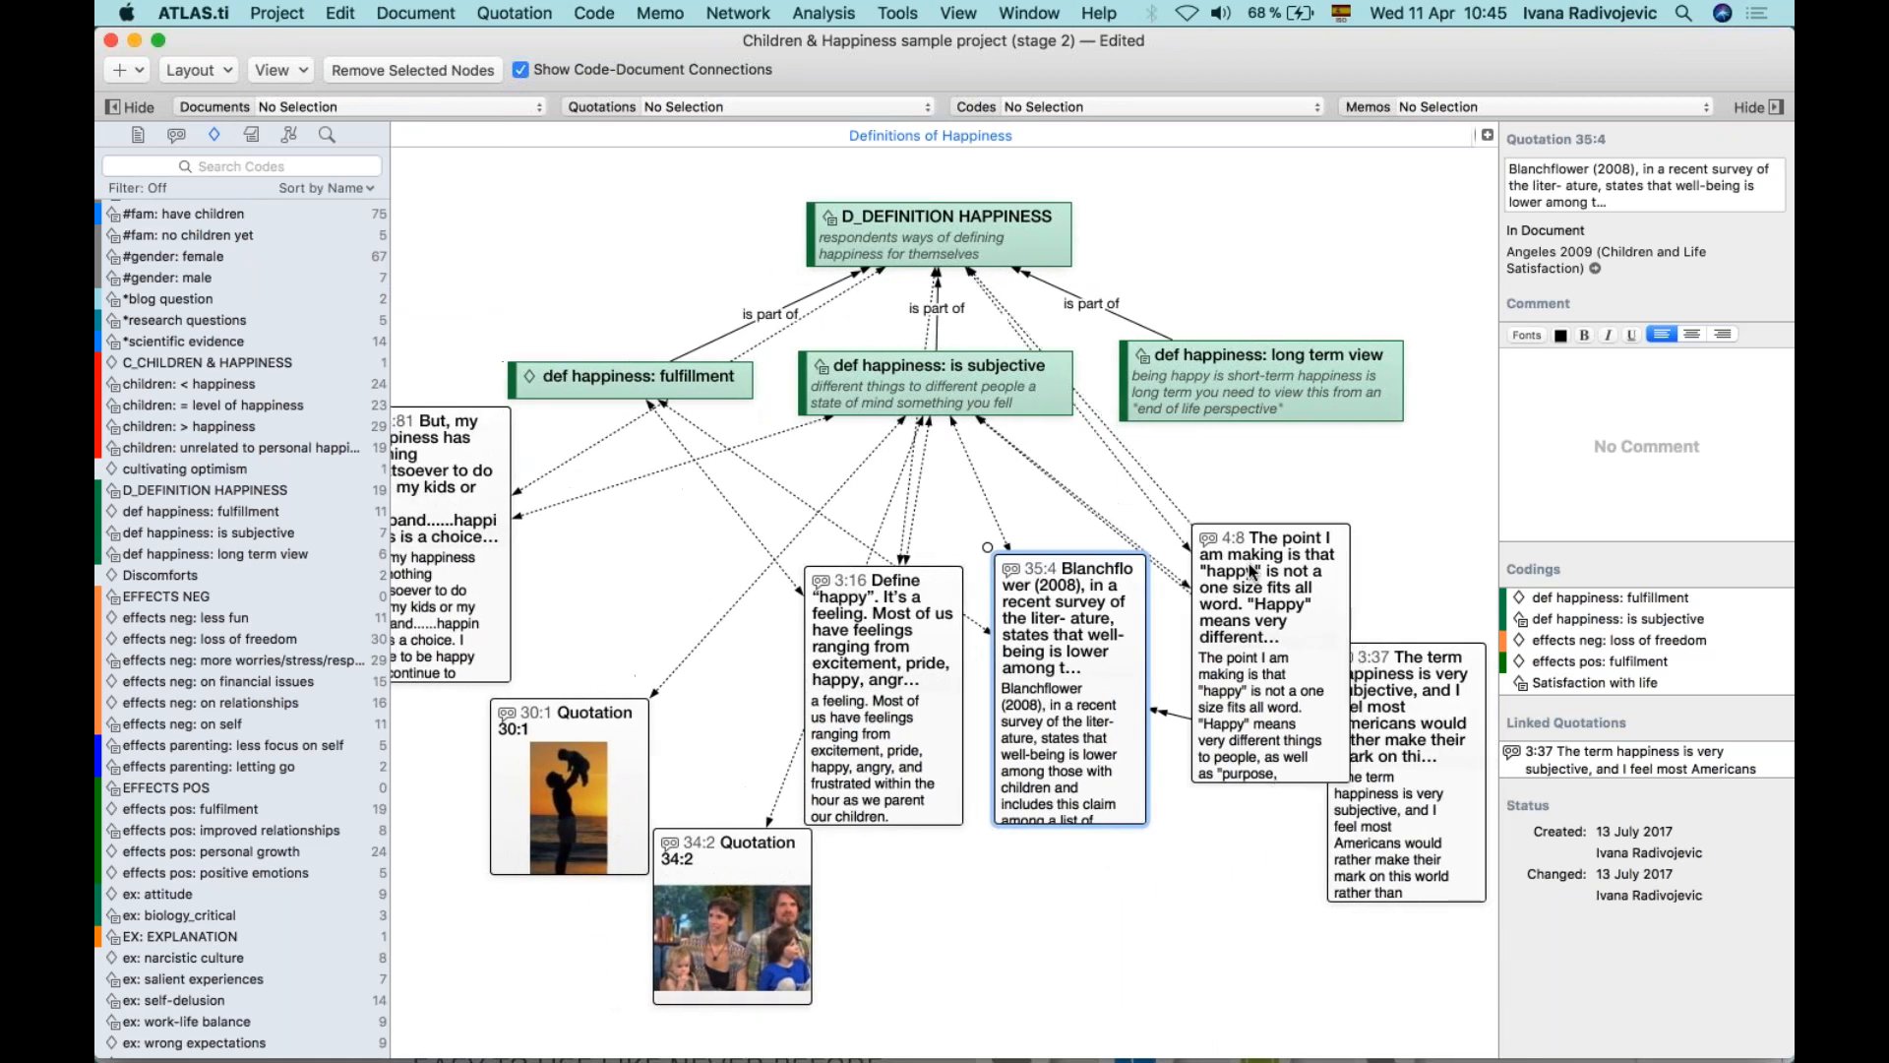
drag(758, 554, 732, 545)
drag(1054, 613, 993, 588)
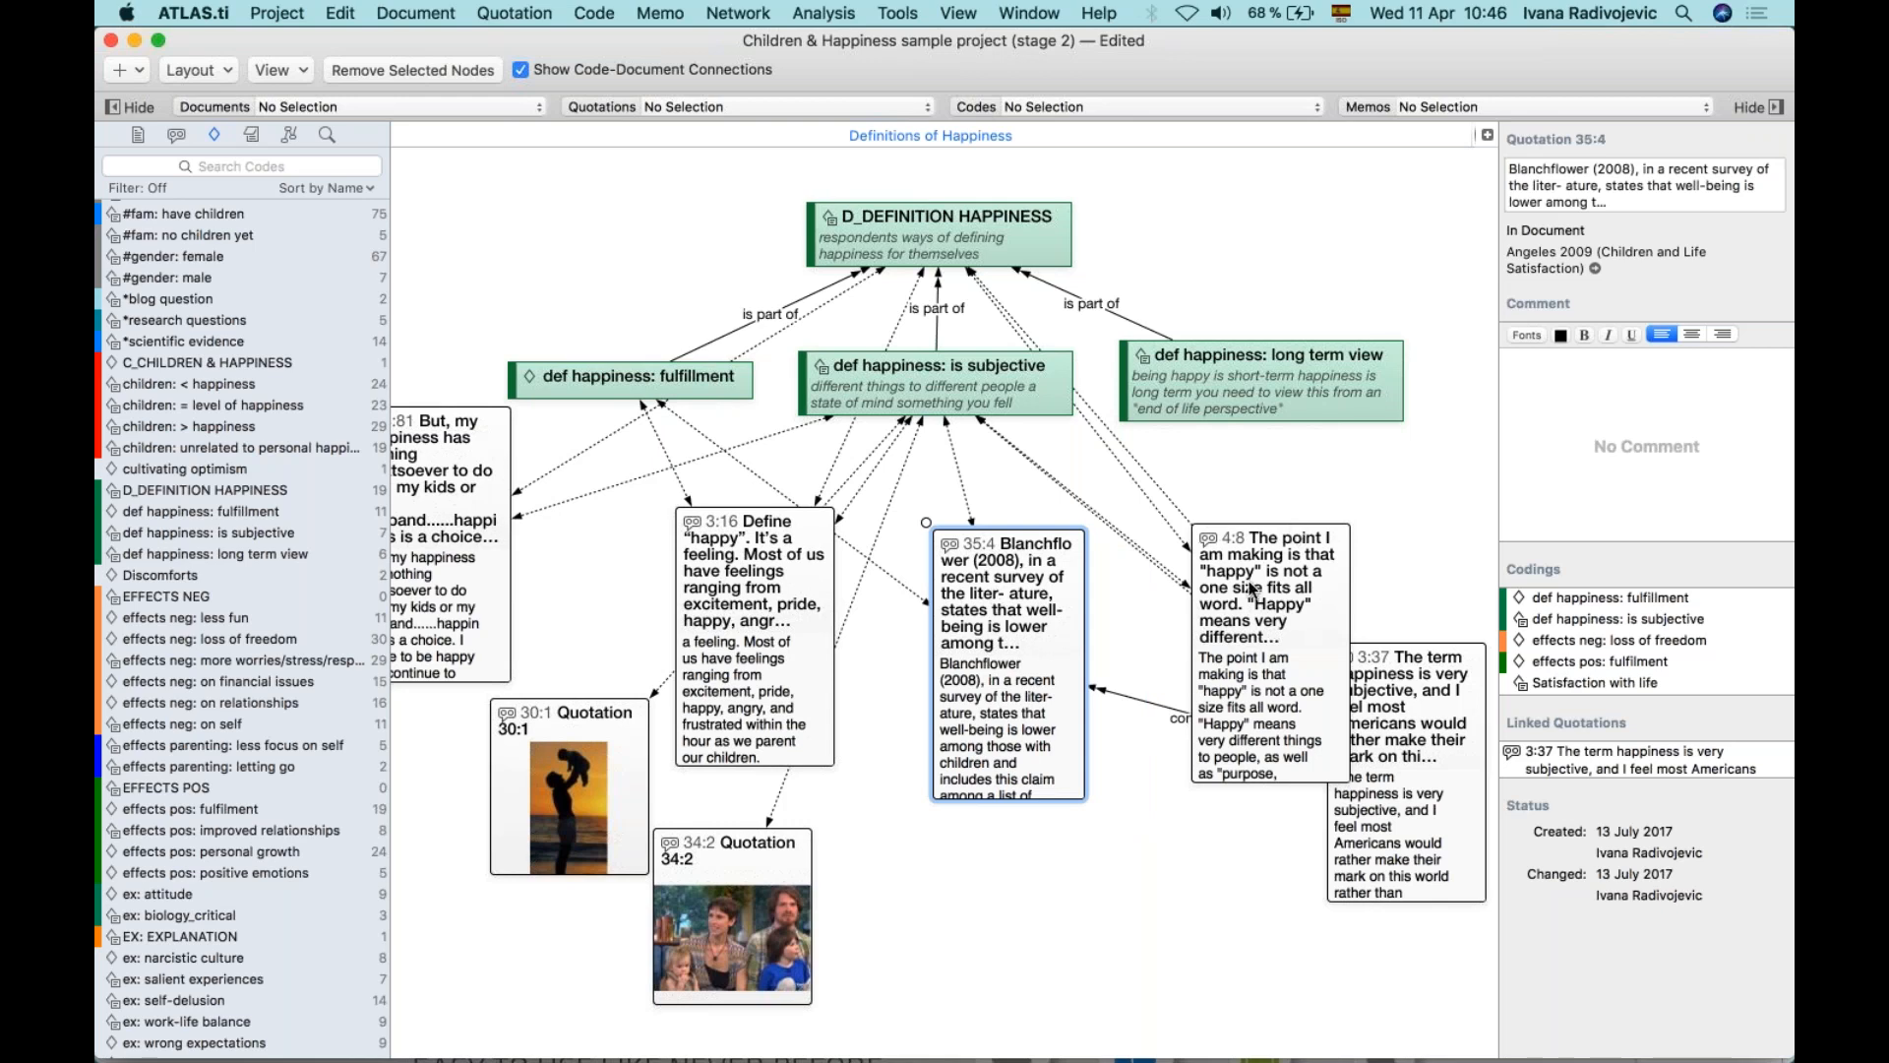
drag(1387, 702, 1386, 627)
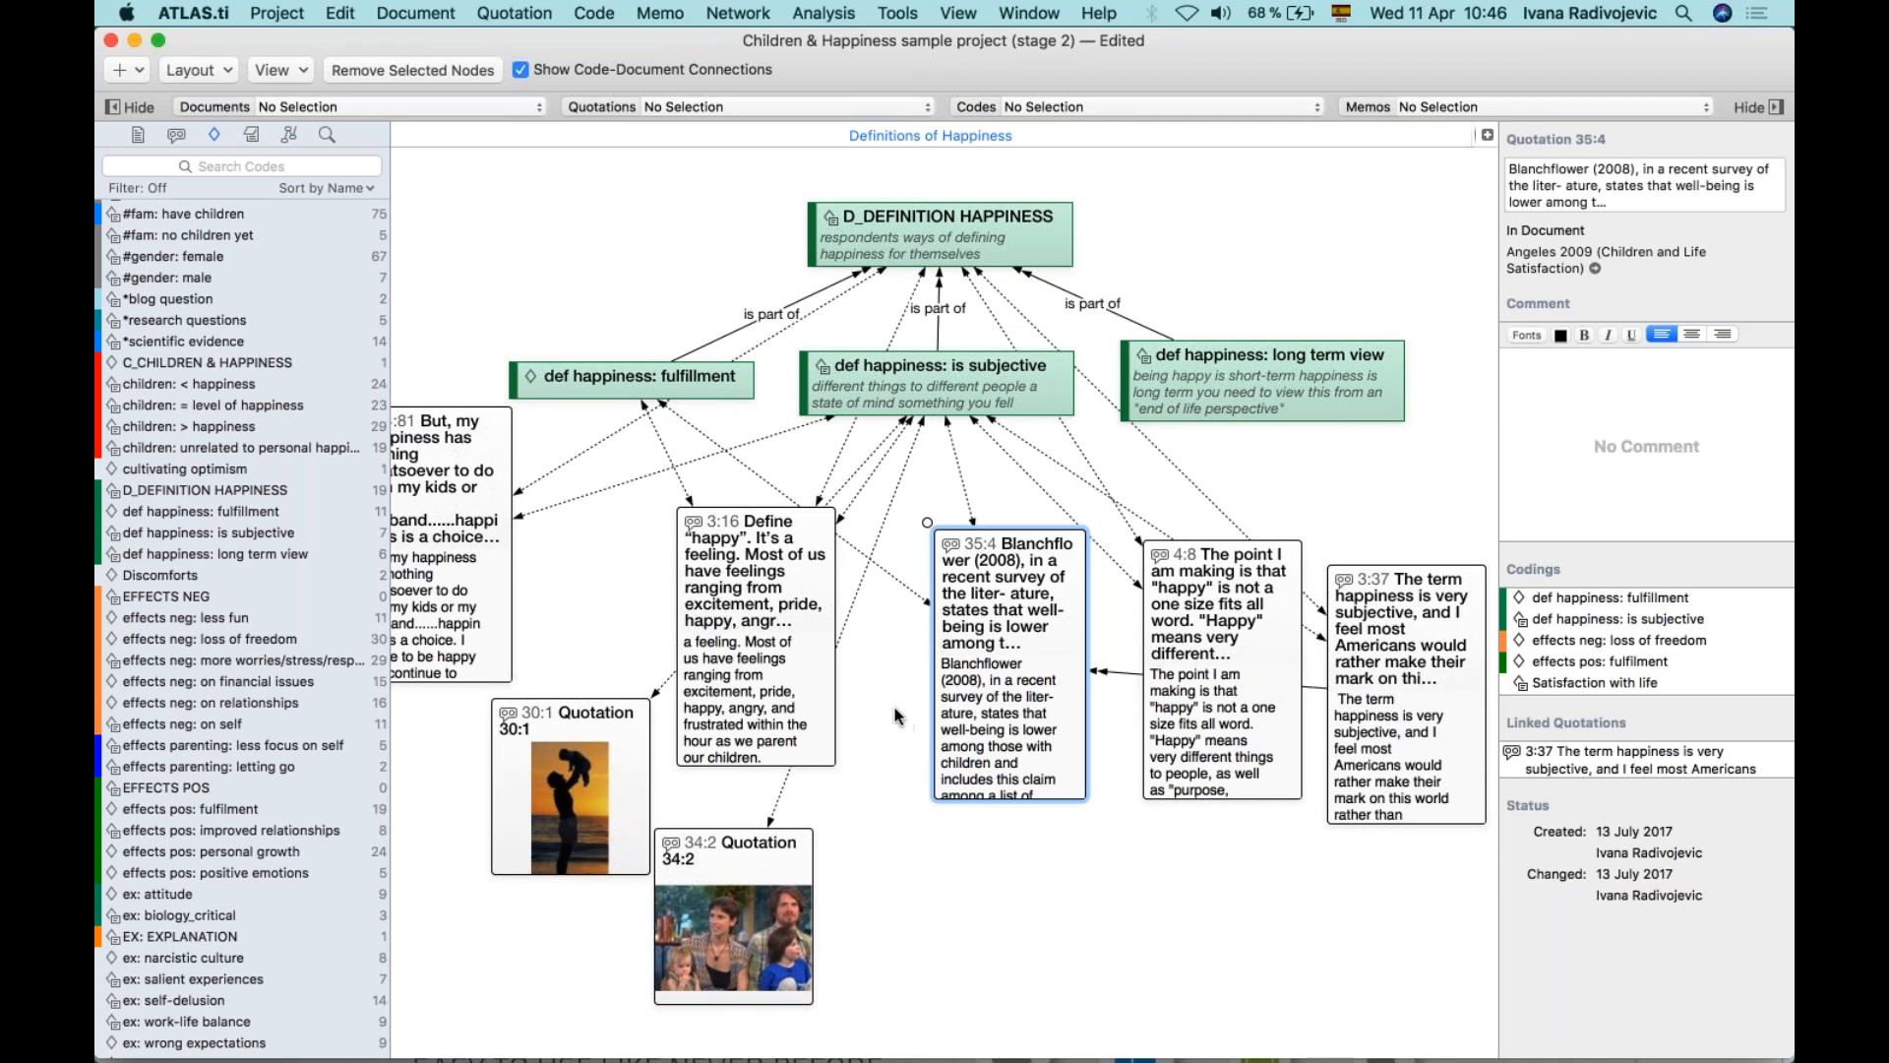
Link quotation 35:4 to quotation 3:16 with the "discusses" relation and shift the 3:16 and 30:1 nodes outward.
drag(927, 522, 776, 639)
click(986, 772)
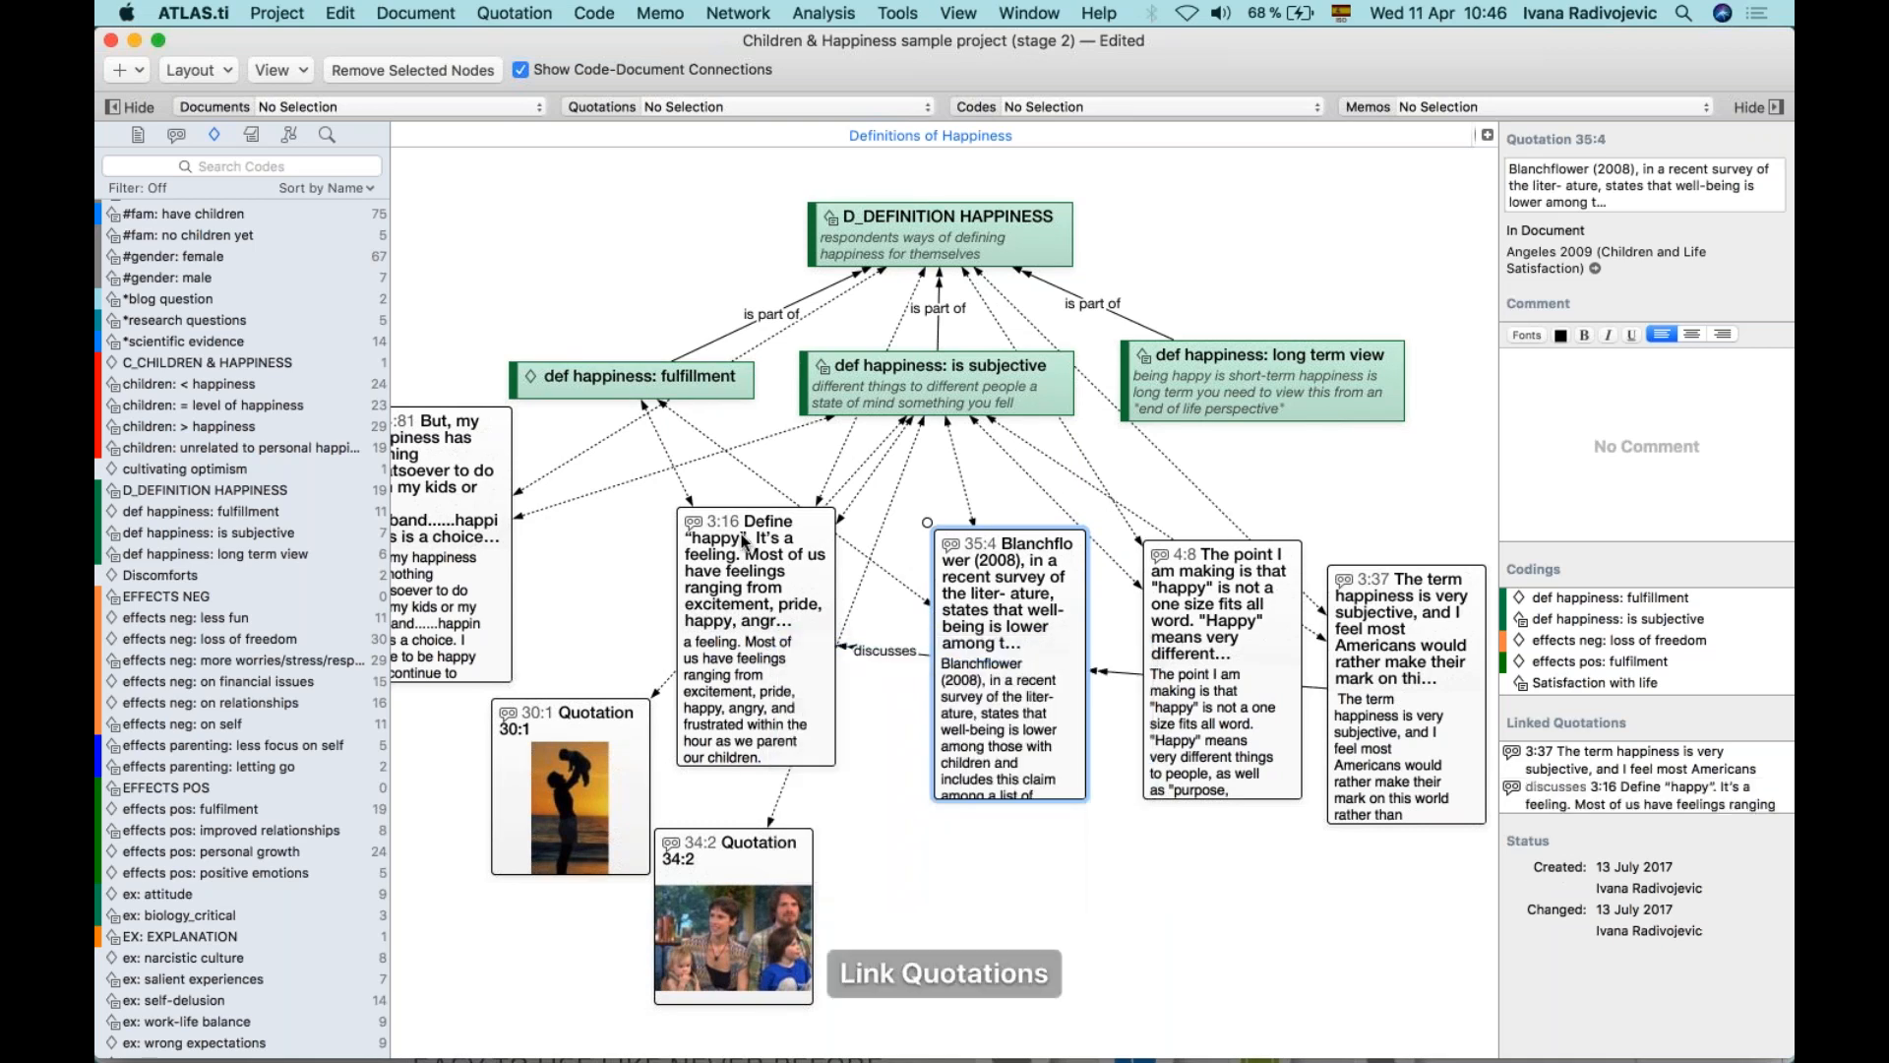
drag(709, 533, 700, 533)
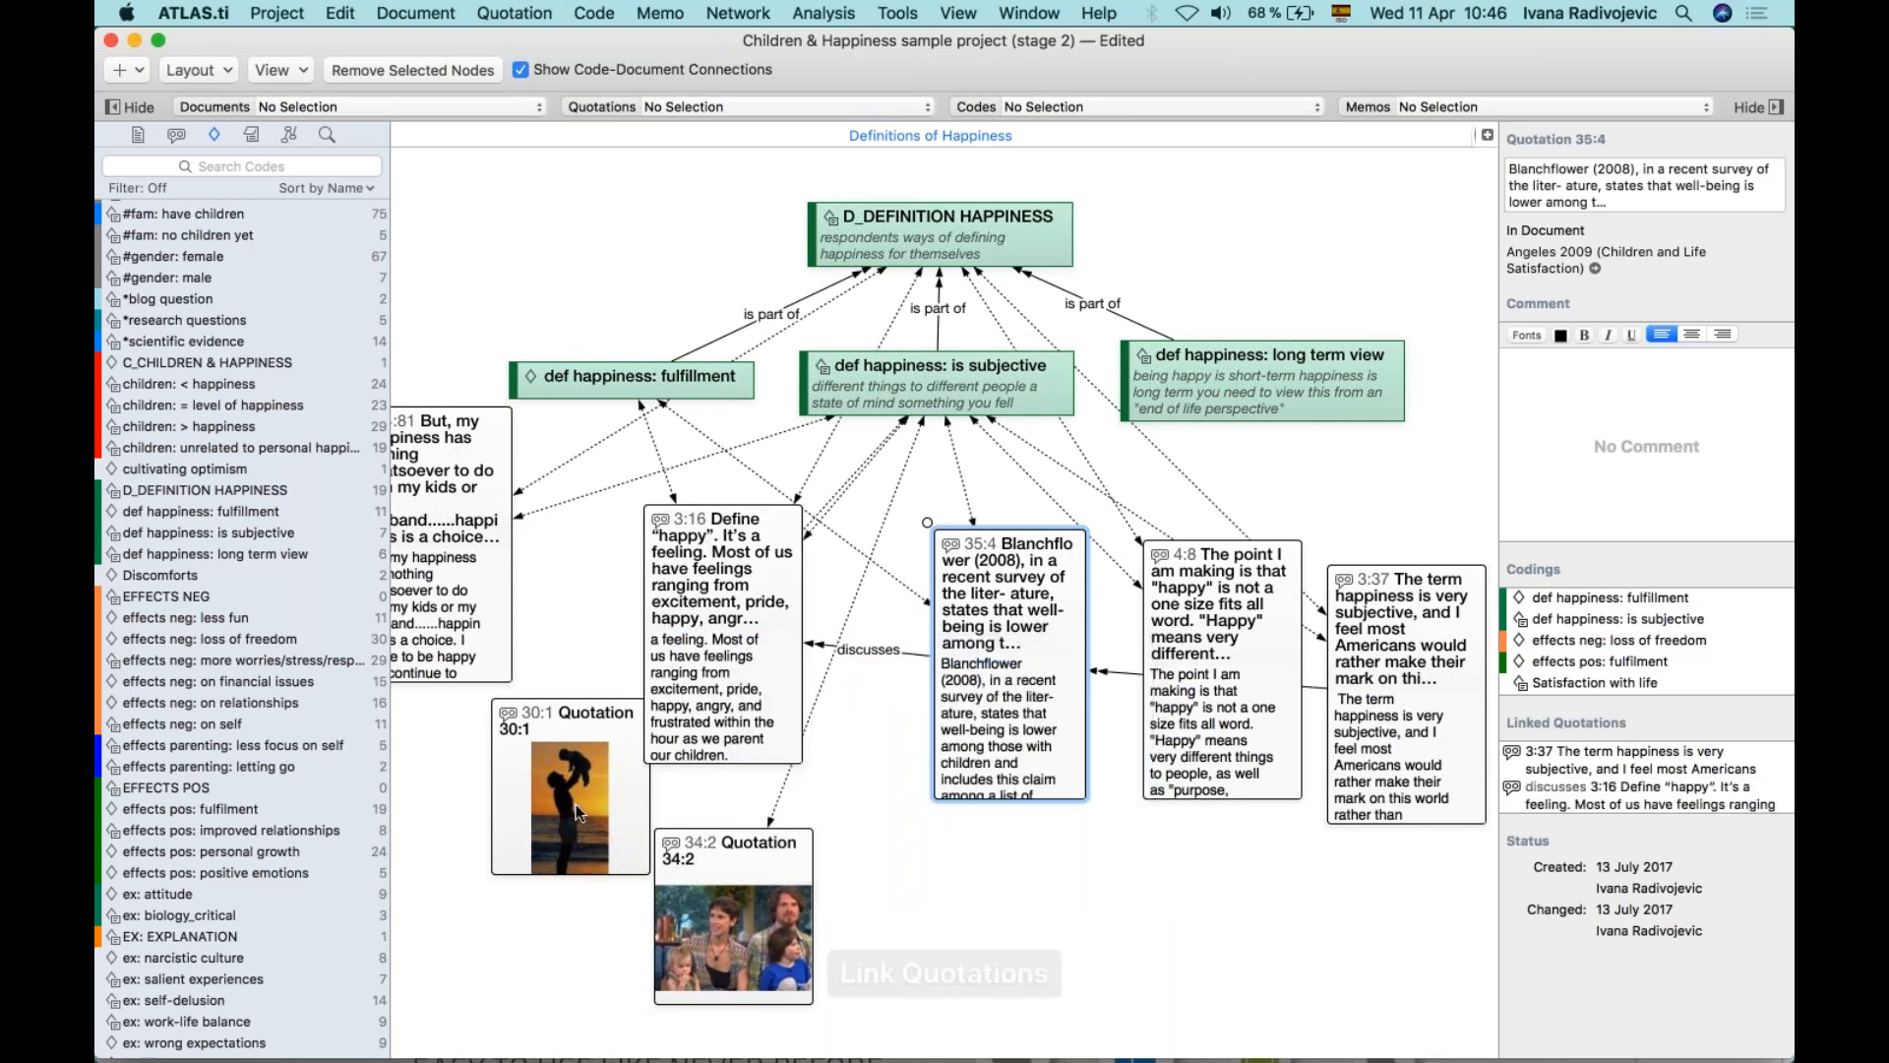
drag(552, 720, 491, 738)
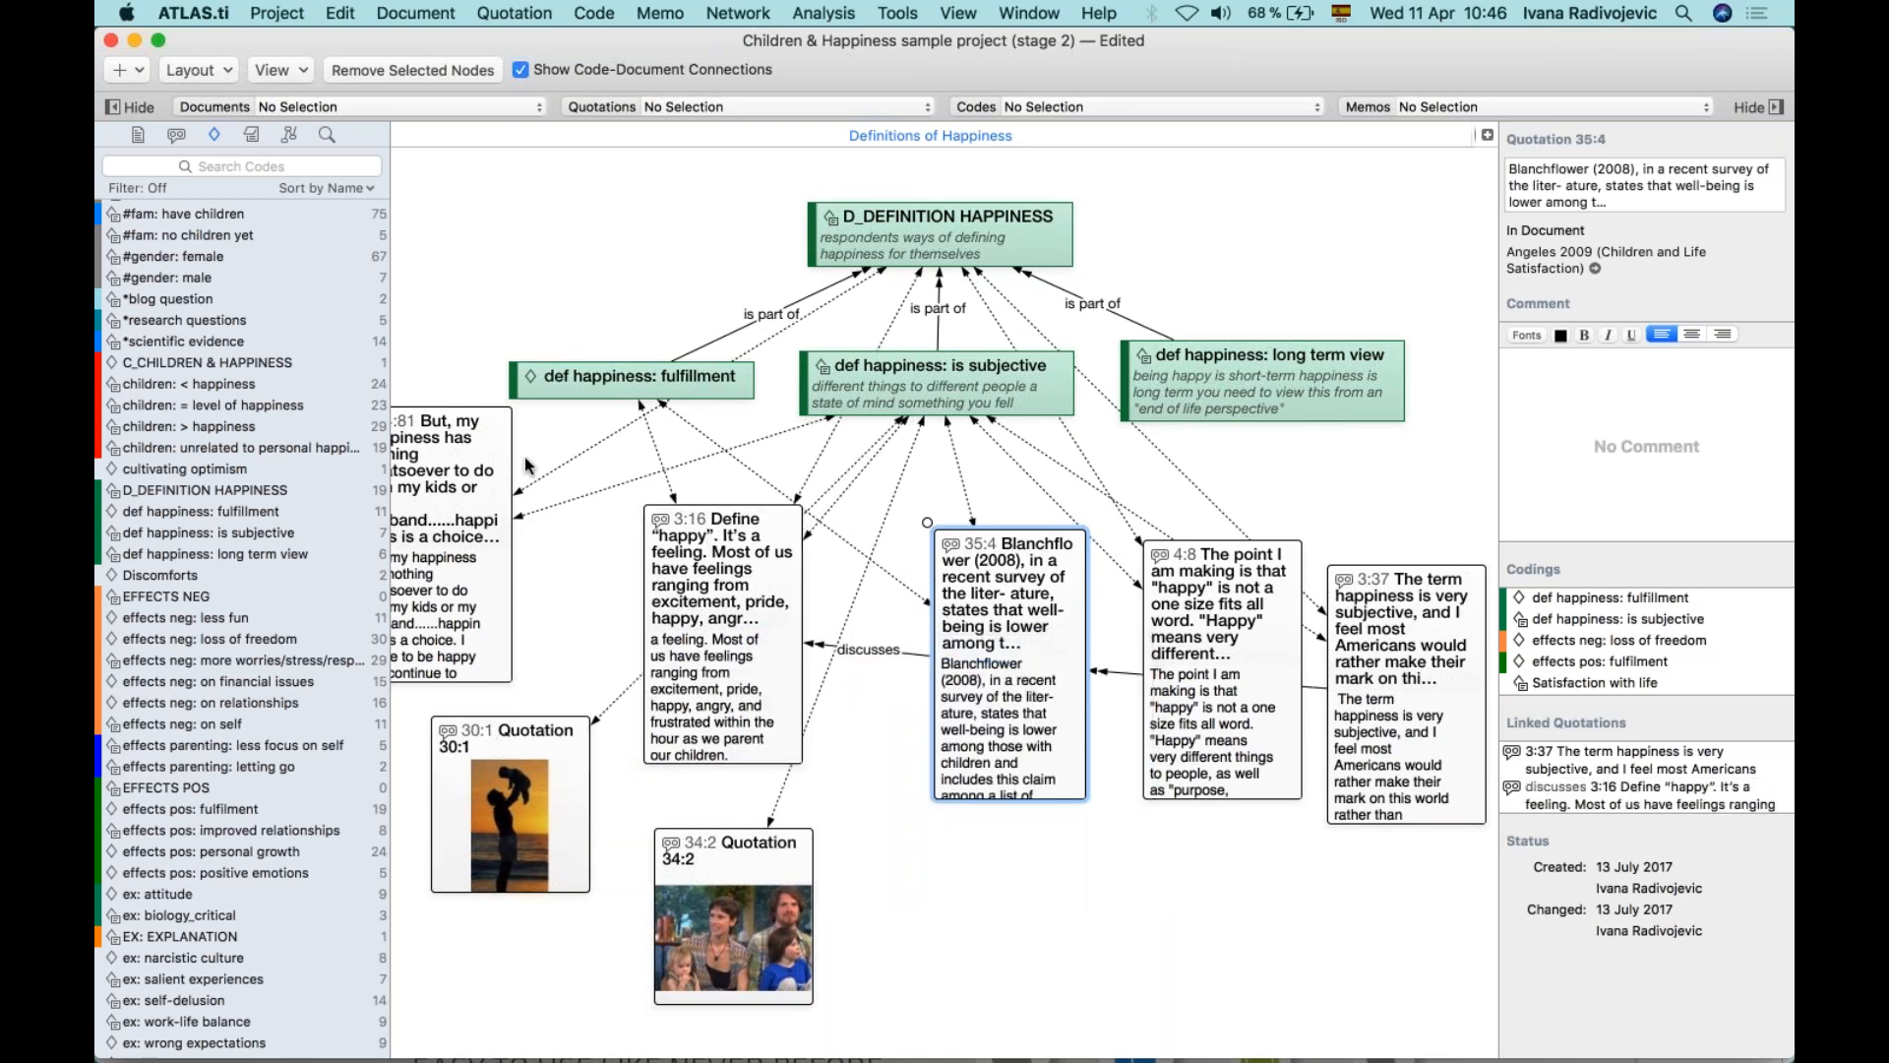
Bring the quotation 4:81 node fully into view, link it to "def happiness: fulfillment", and move quotation 30:1 below it.
drag(425, 449, 512, 472)
drag(433, 423, 618, 383)
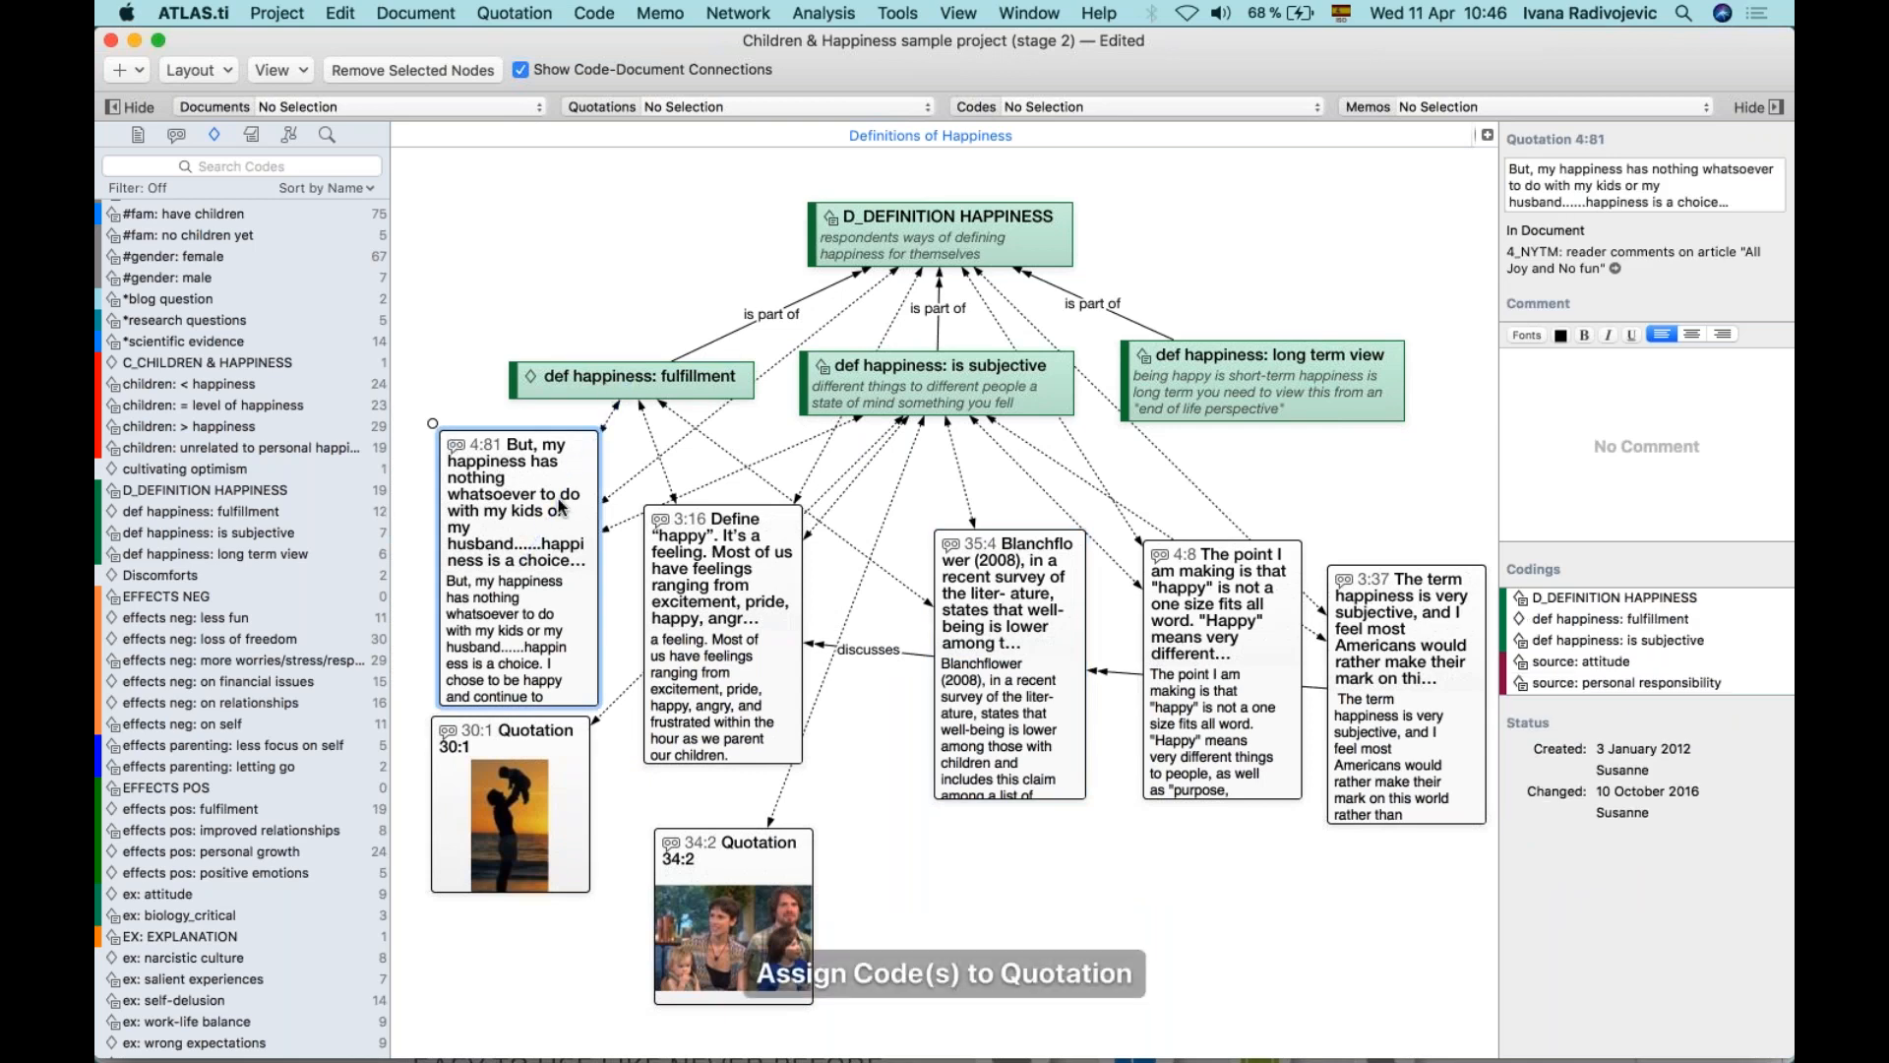
drag(559, 507, 547, 505)
drag(527, 740, 526, 804)
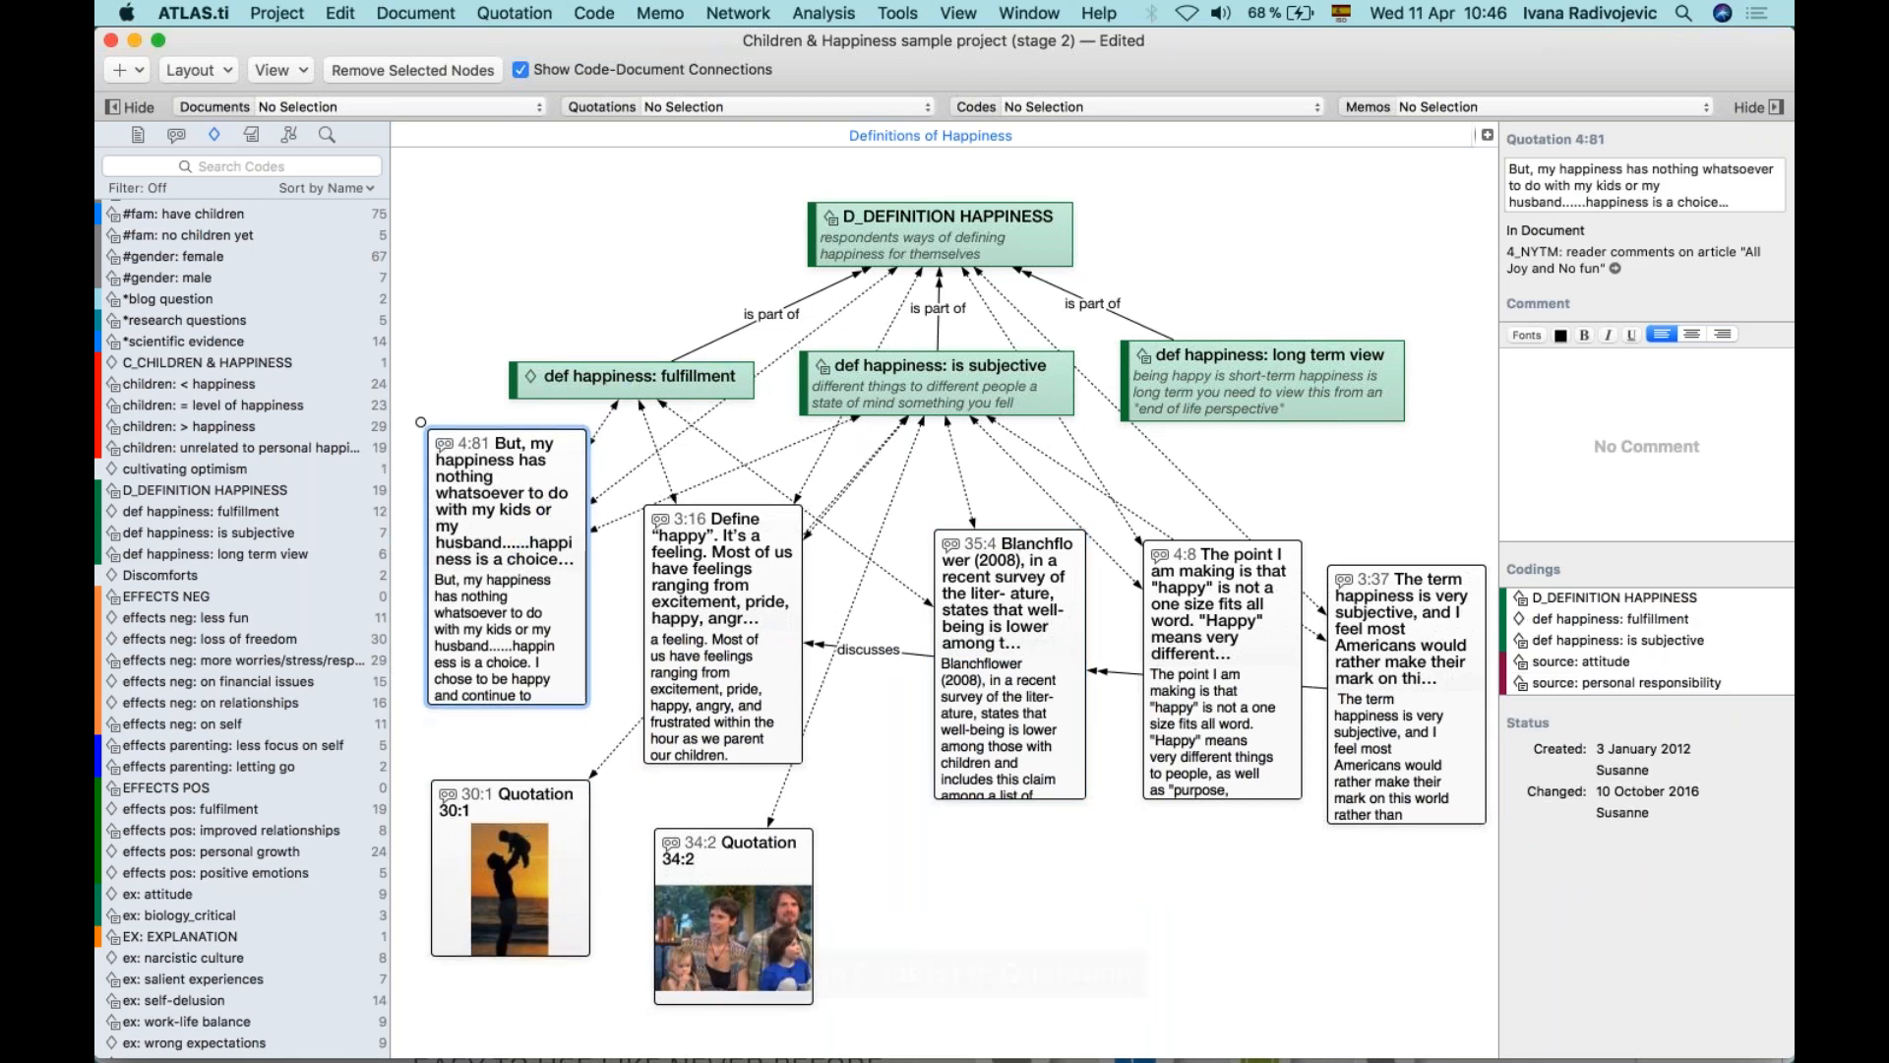
Add the "Raising children" memo above the fulfillment code in the network and link it with the D_DEFINITION HAPPINESS code.
click(253, 134)
drag(171, 338, 547, 228)
drag(824, 466, 998, 681)
click(1026, 908)
drag(972, 908, 870, 243)
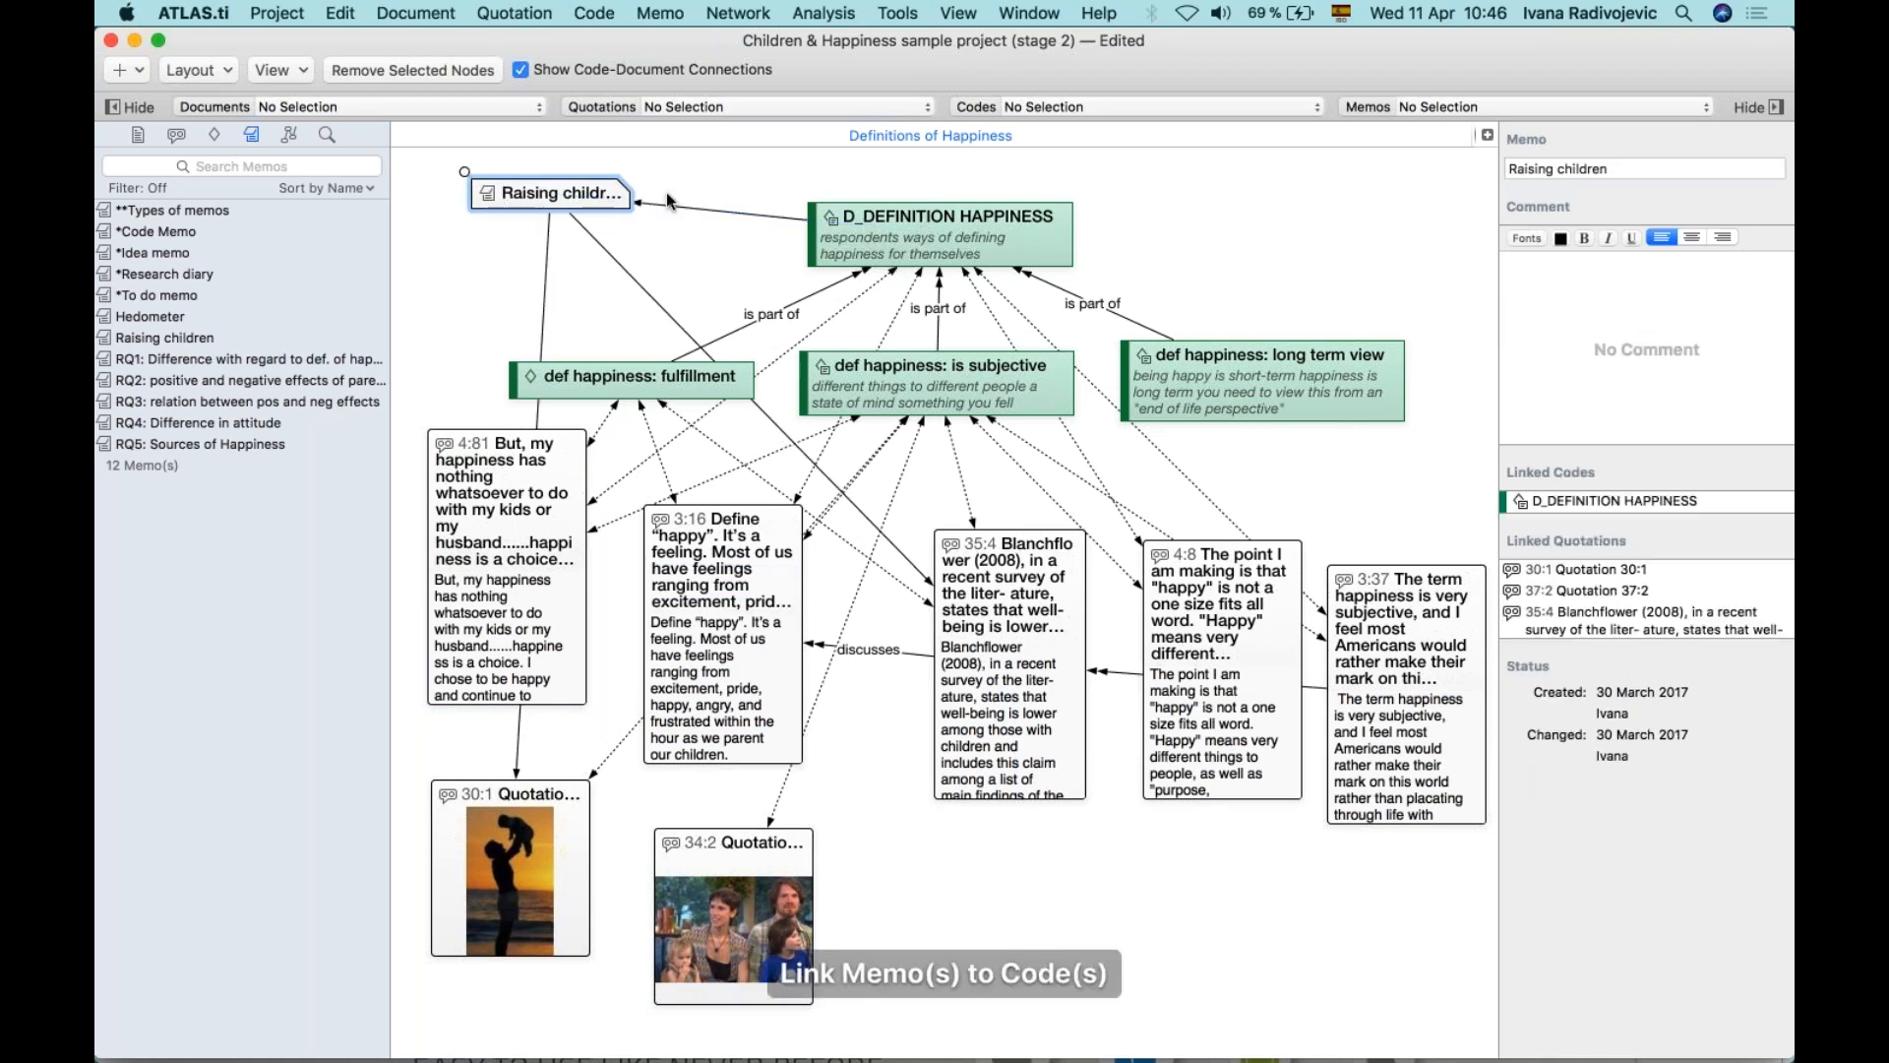
Show memo previews in the network.
click(275, 67)
click(333, 145)
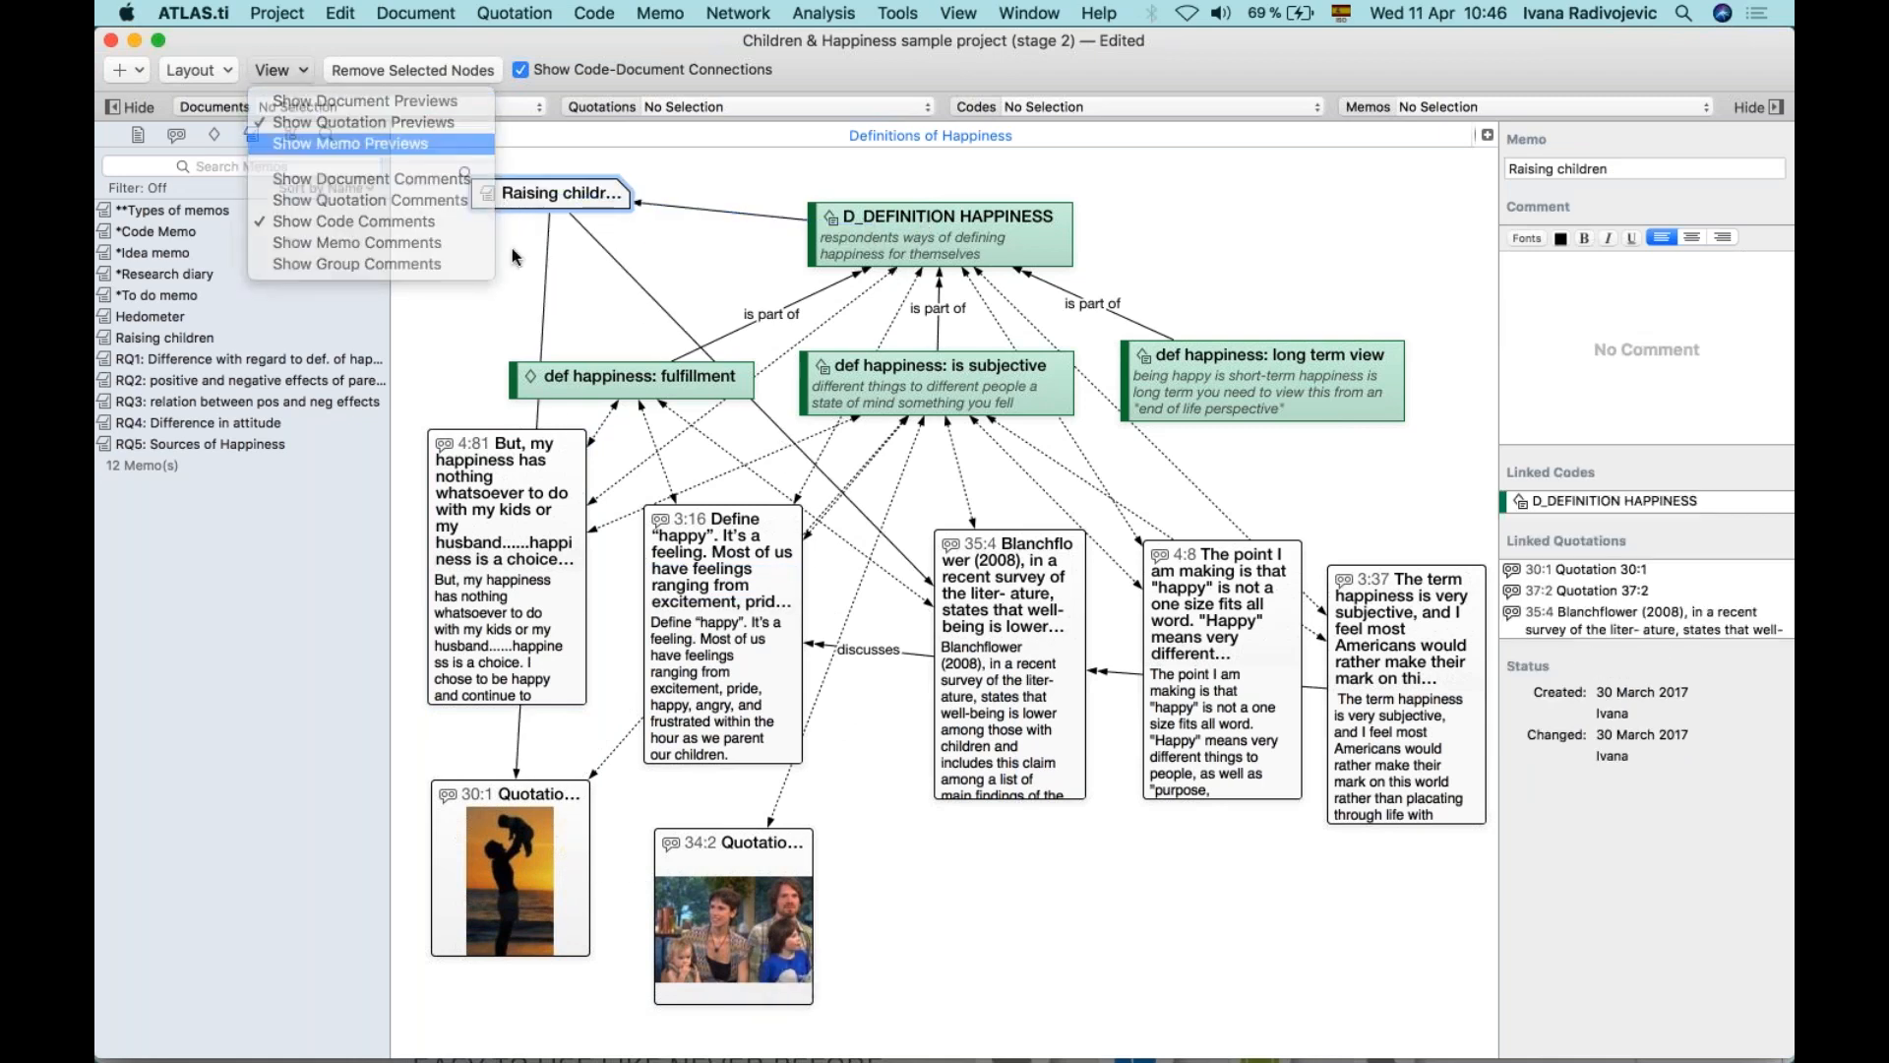
scroll(685, 371, down, 3)
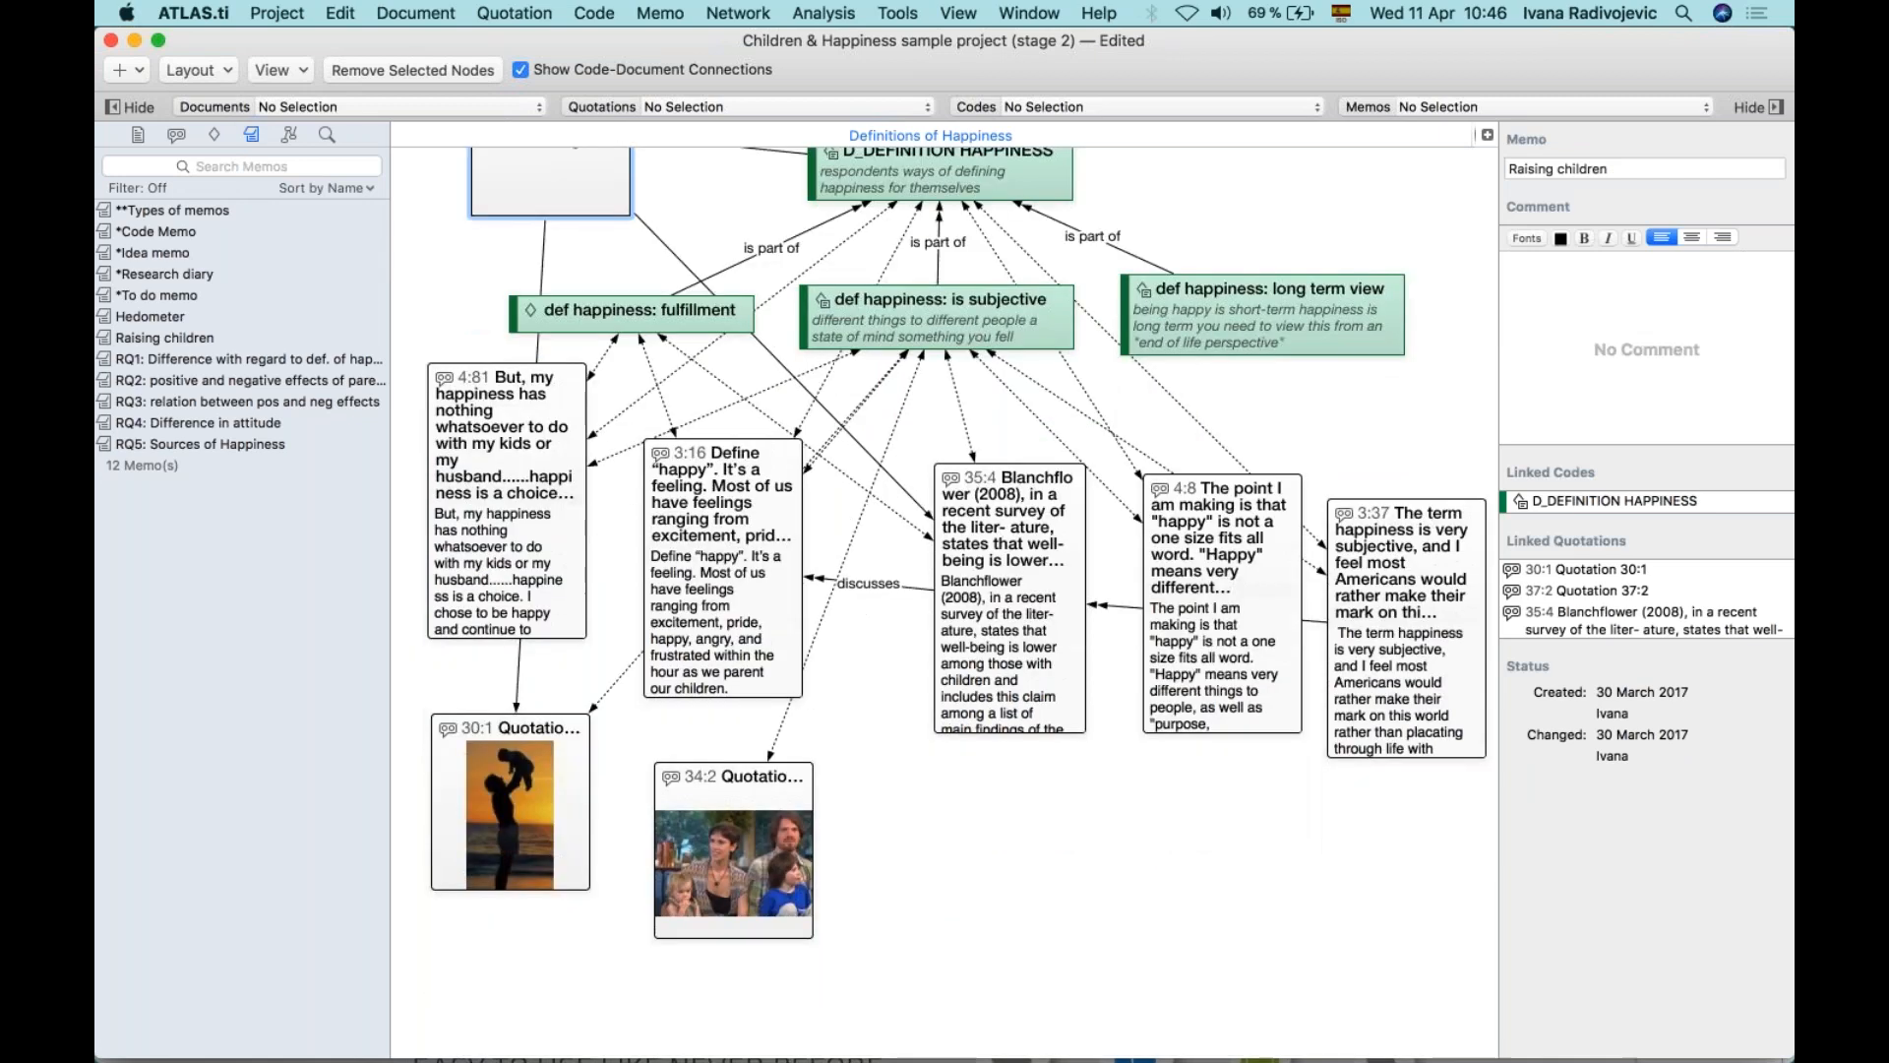
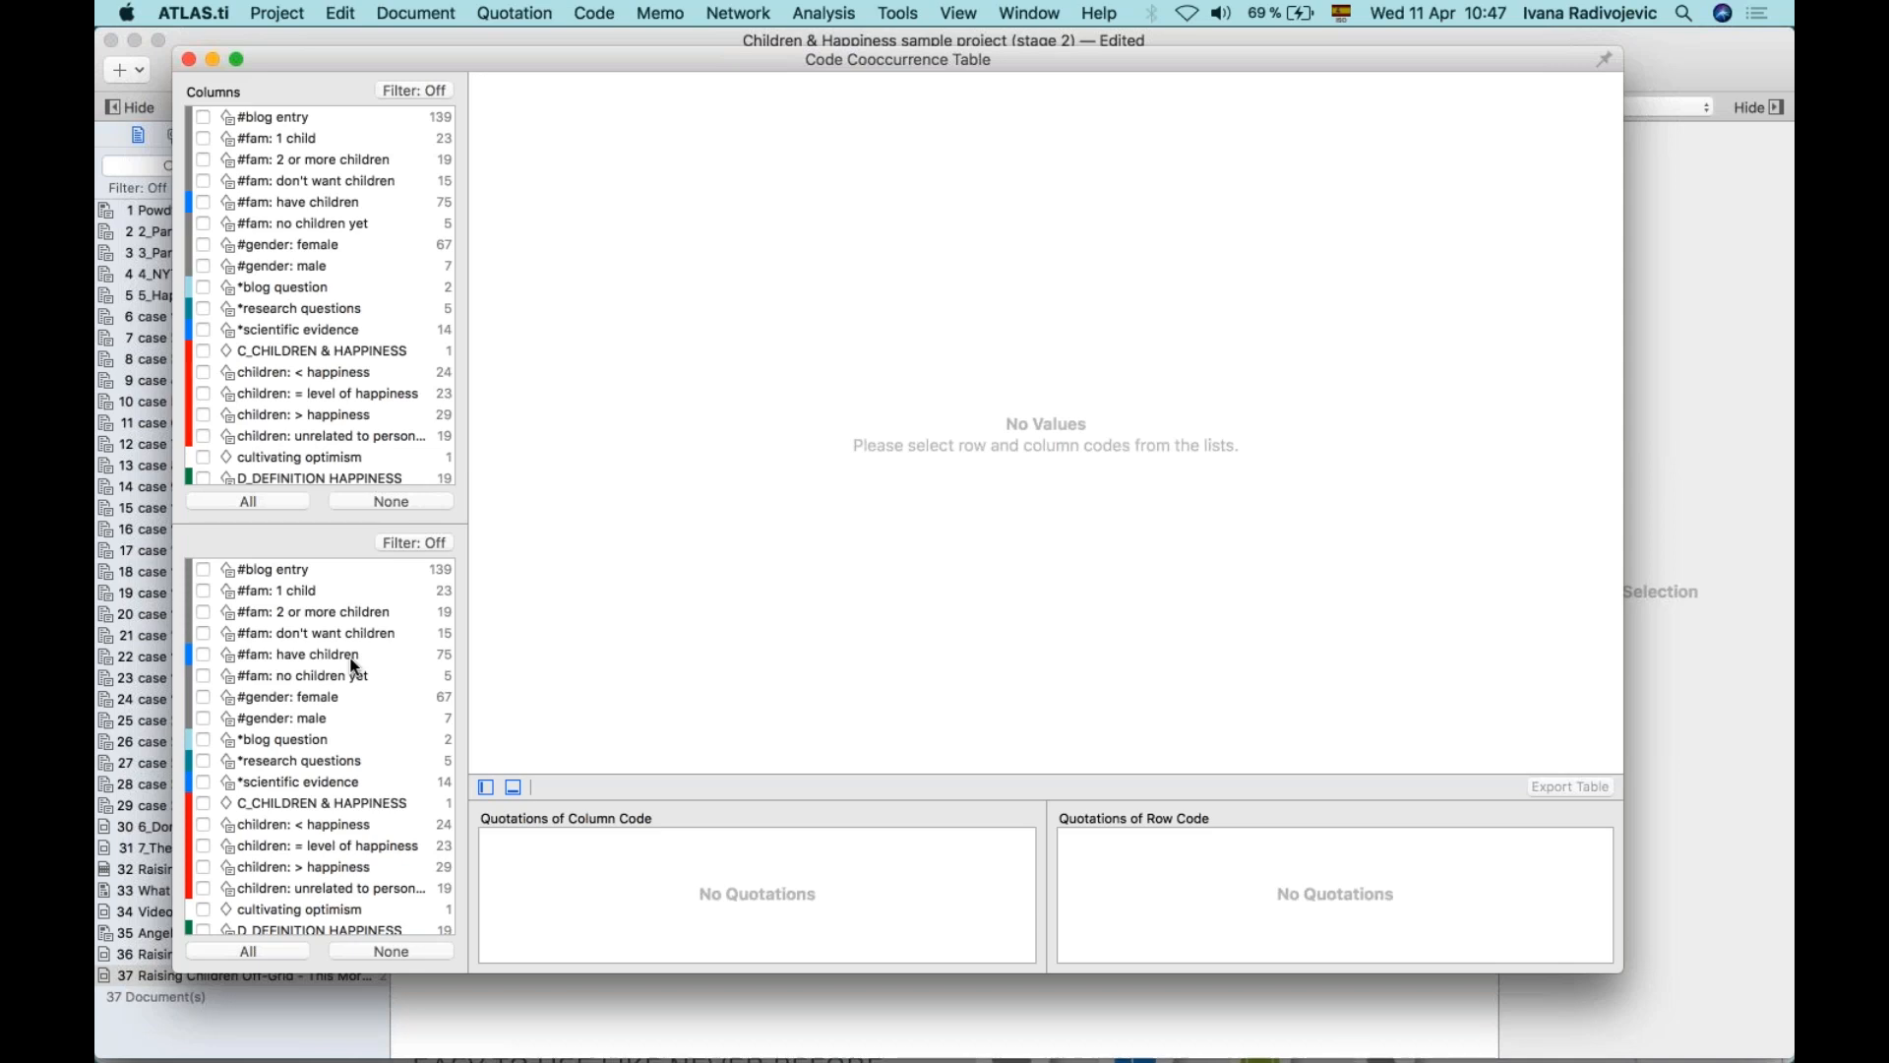
Include all "effects neg" codes, from "less fun" to "on self", as columns of the Code Cooccurrence Table.
scroll(322, 391, down, 10)
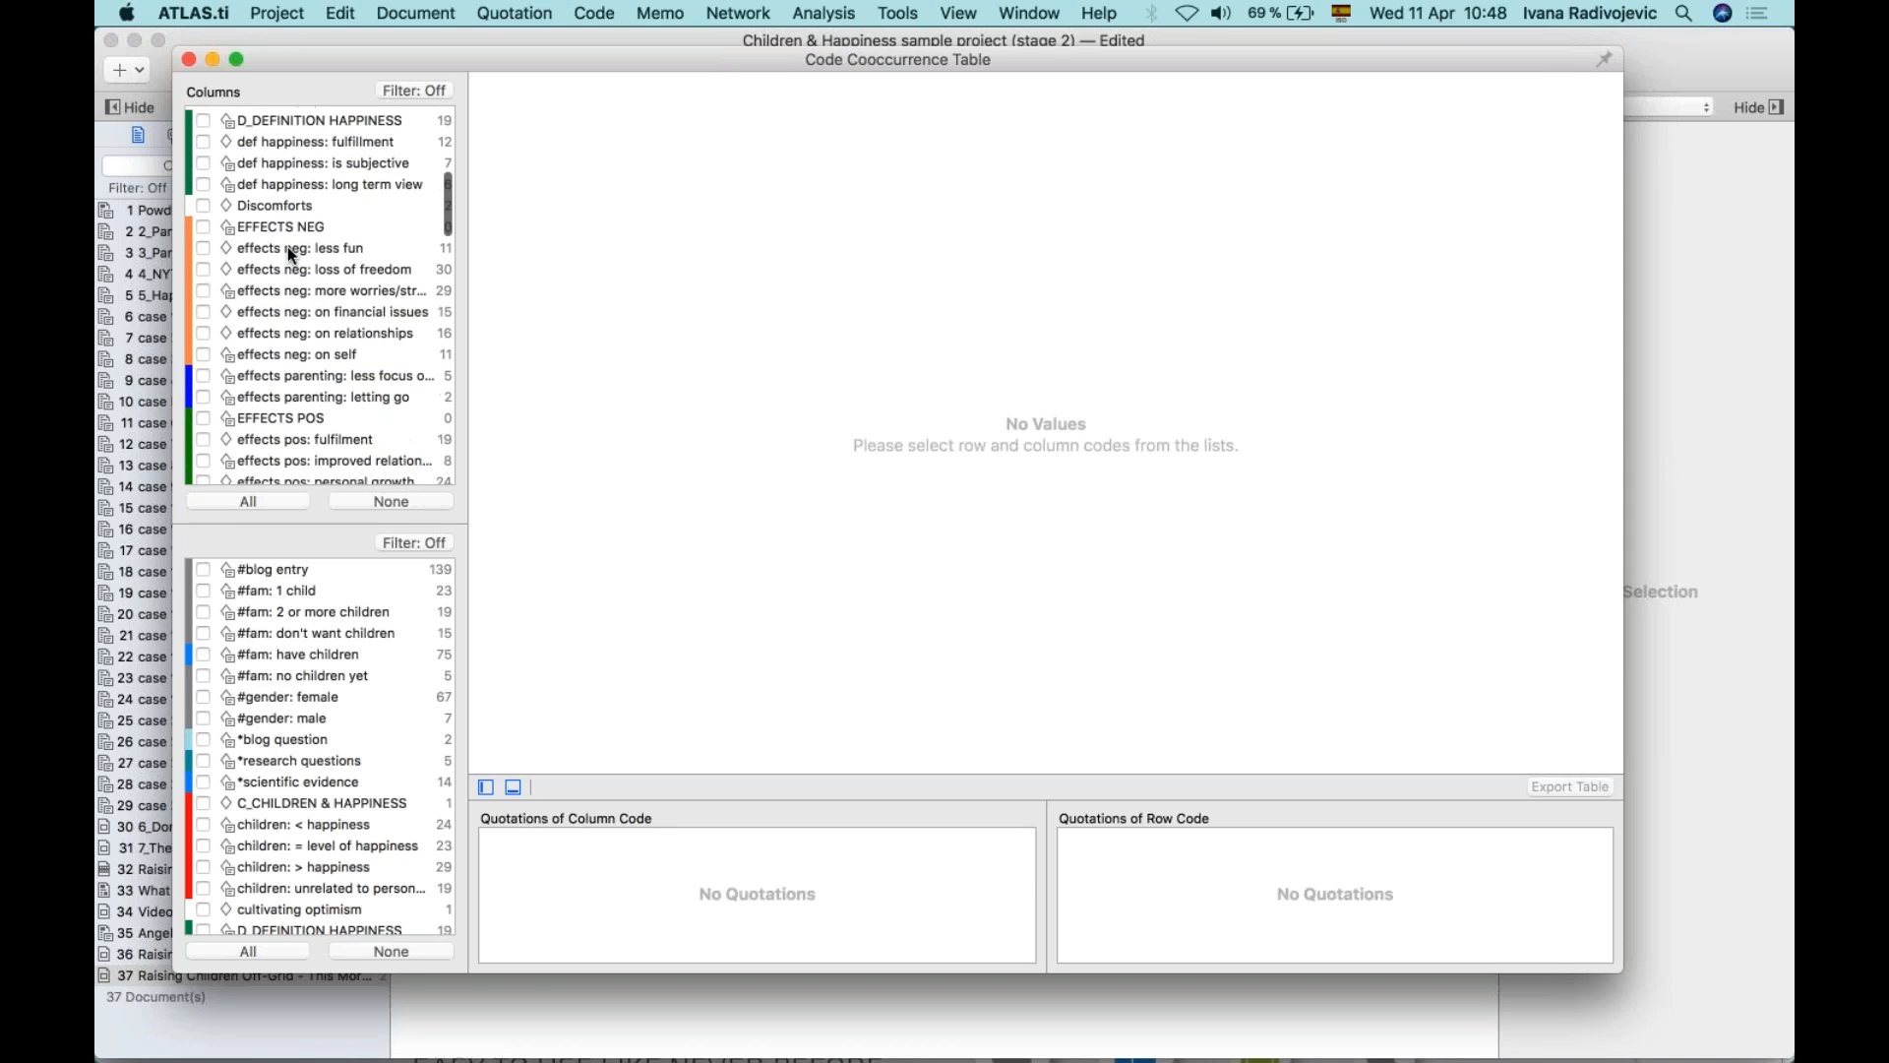
click(288, 247)
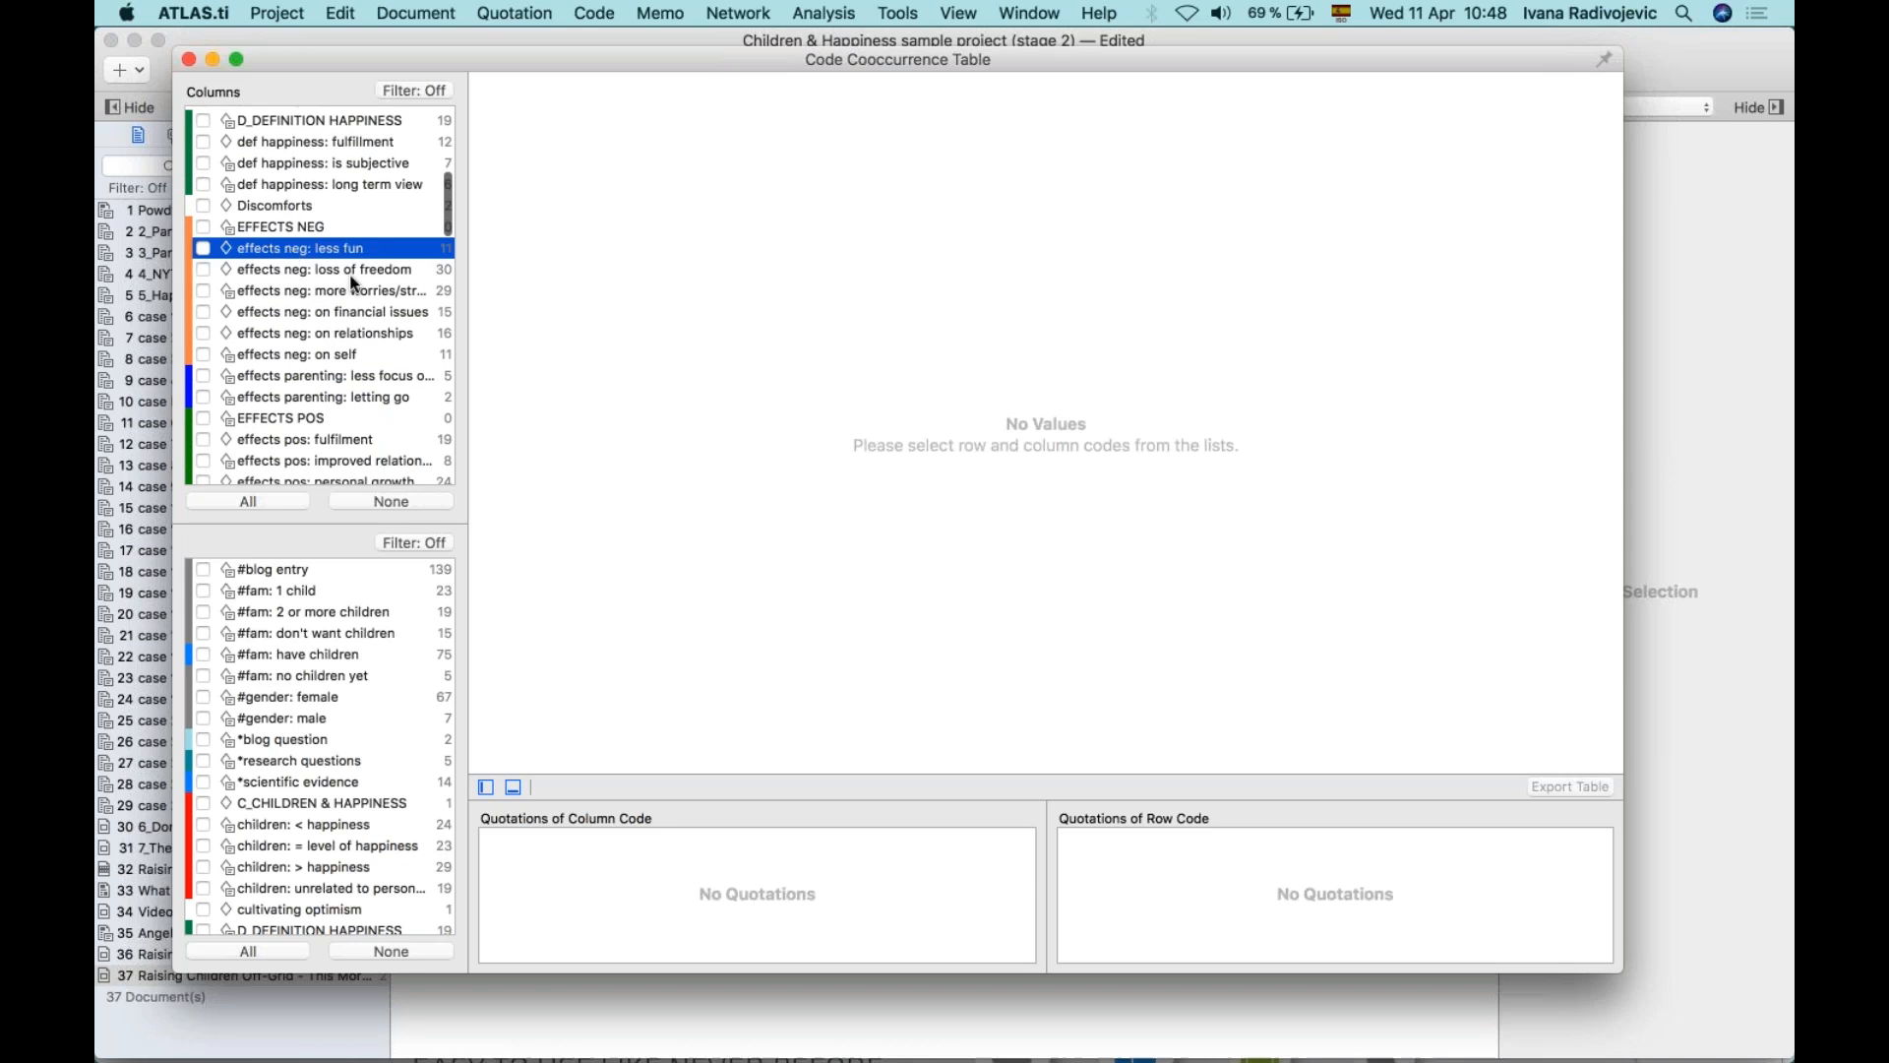
shift+click(311, 359)
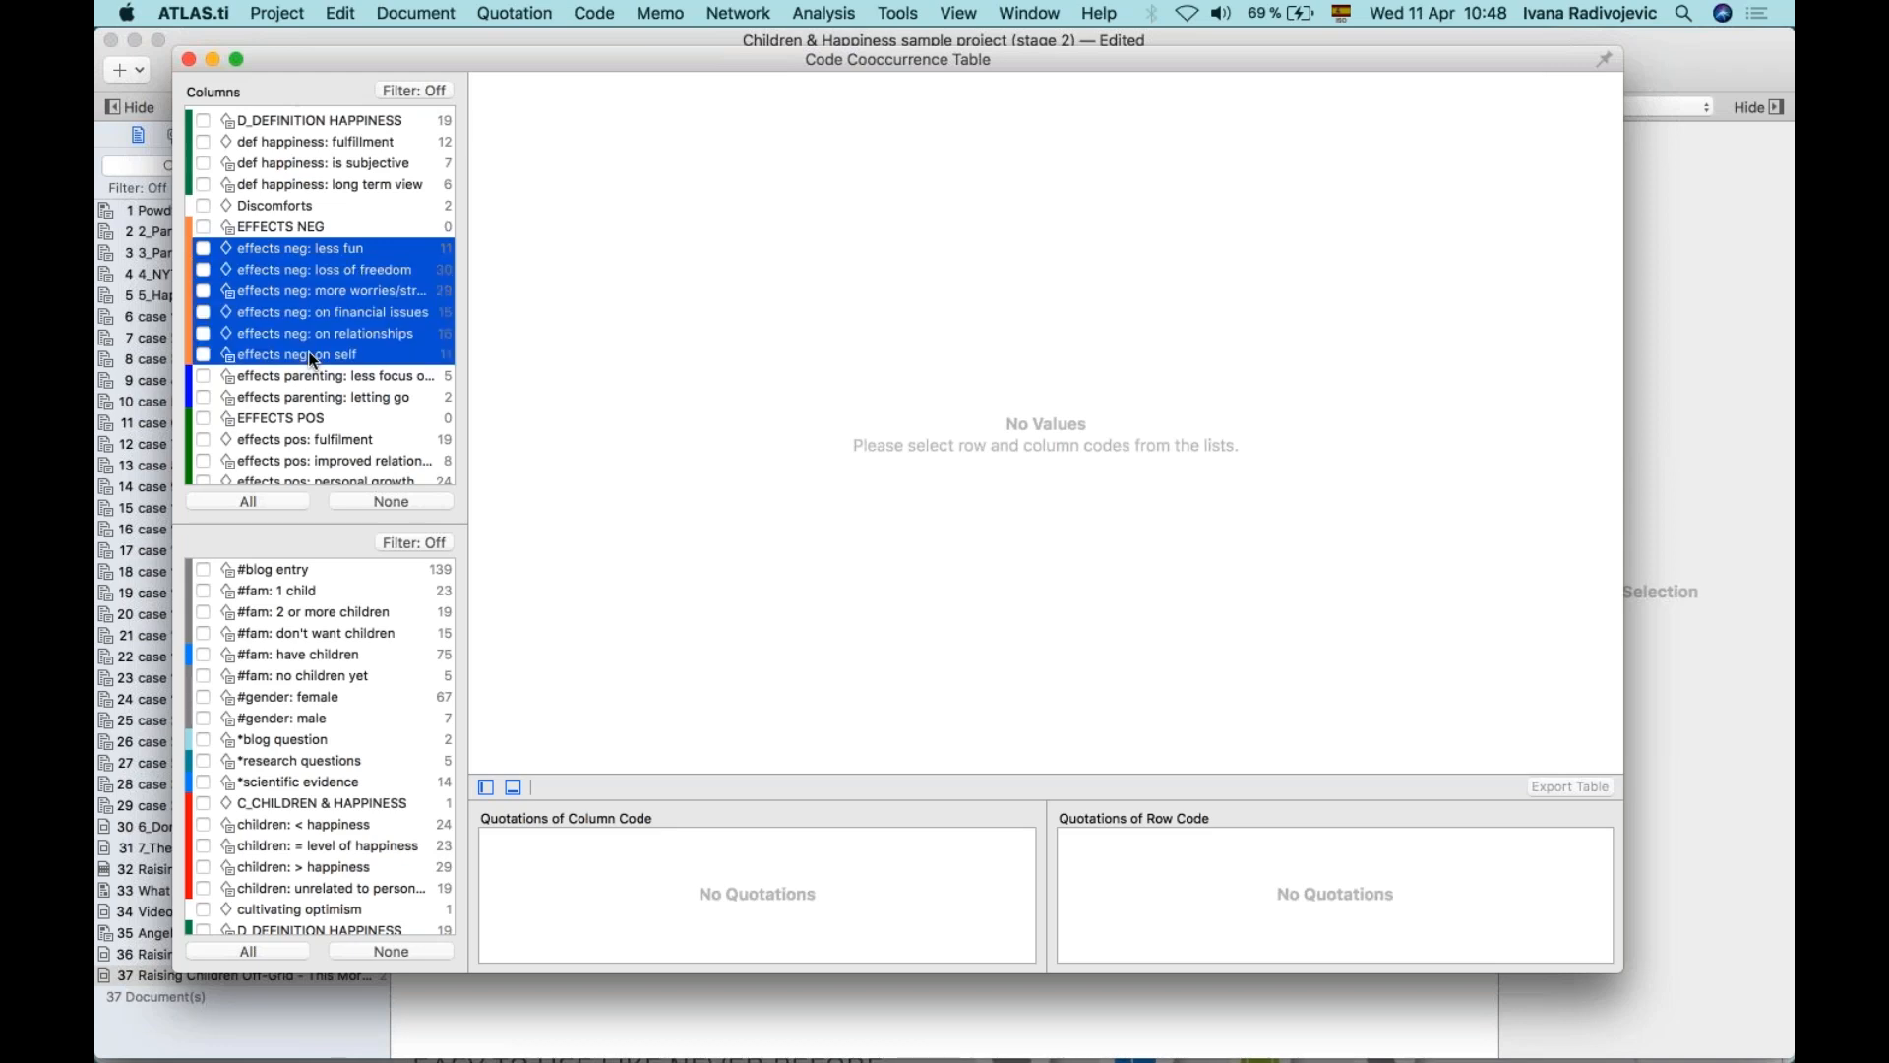
key(space)
Include the four "effects pos" codes, from "fulfilment" to "positive emotions", as rows of the Code Cooccurrence Table.
scroll(360, 752, down, 8)
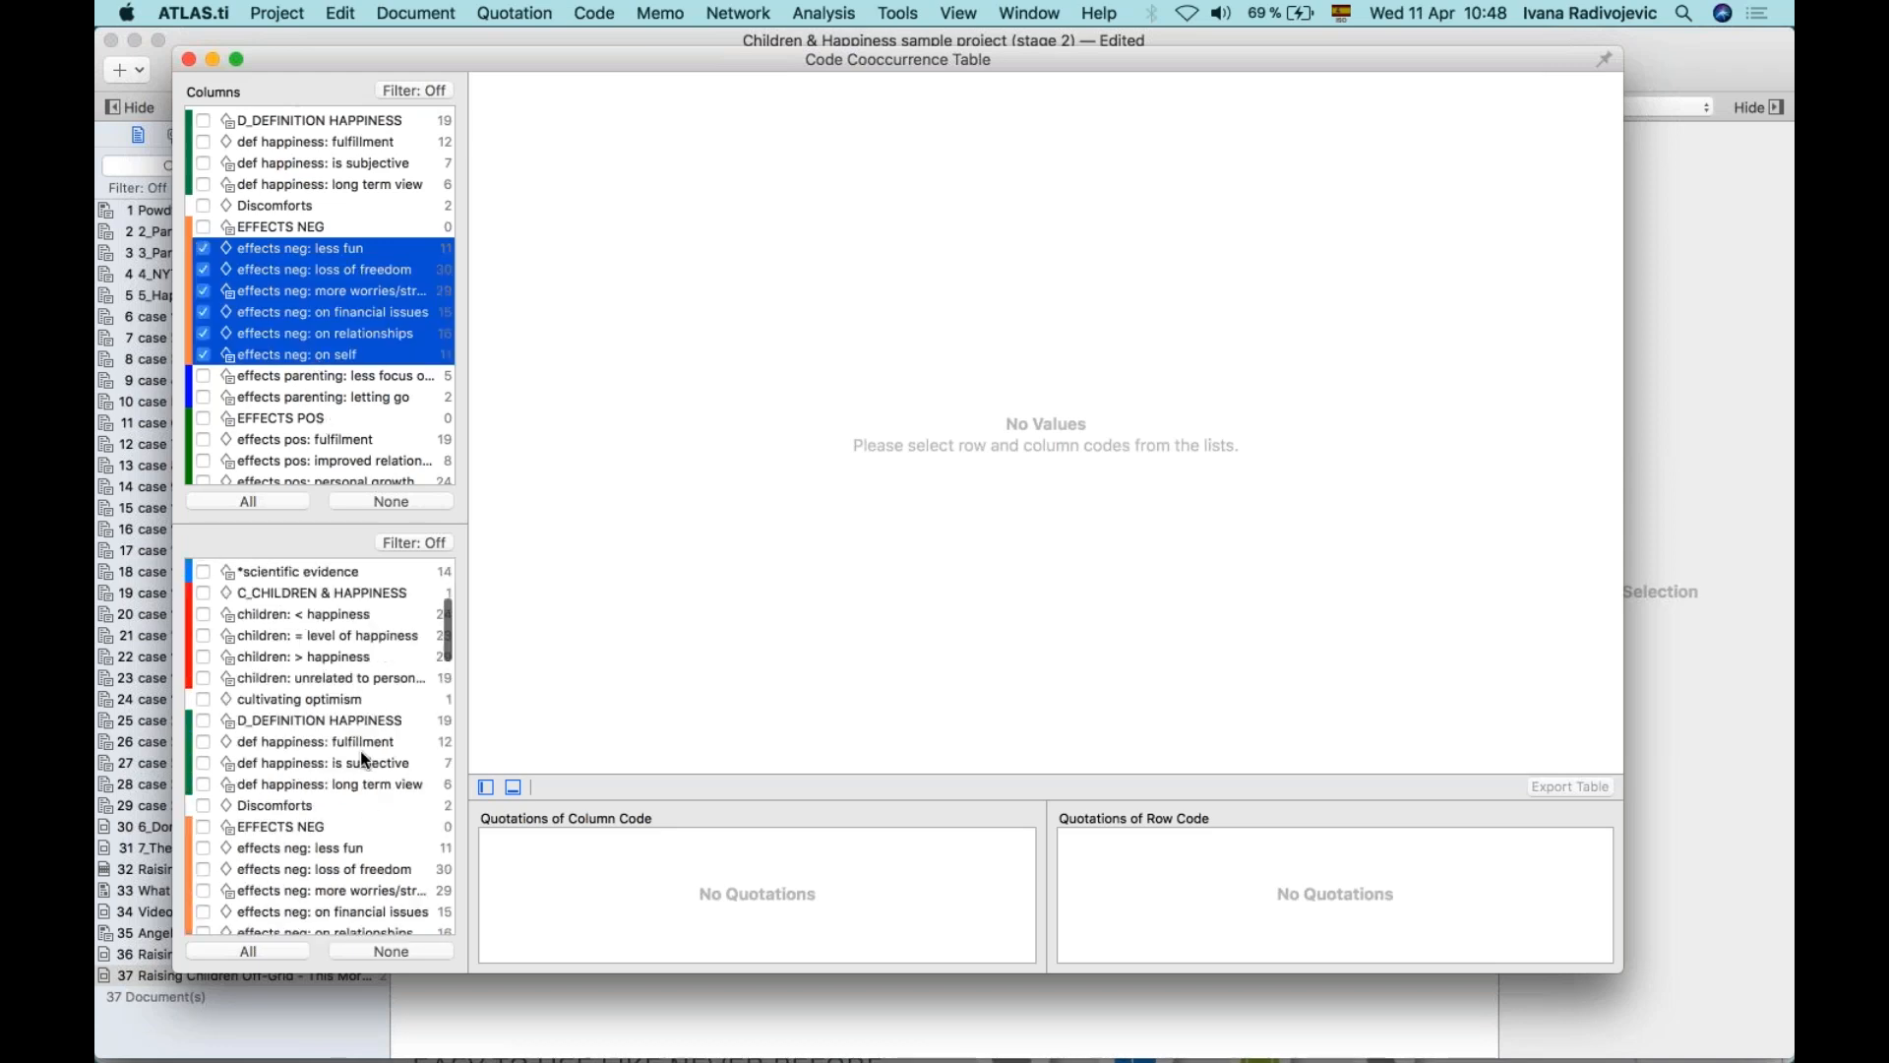
scroll(360, 752, down, 5)
click(301, 675)
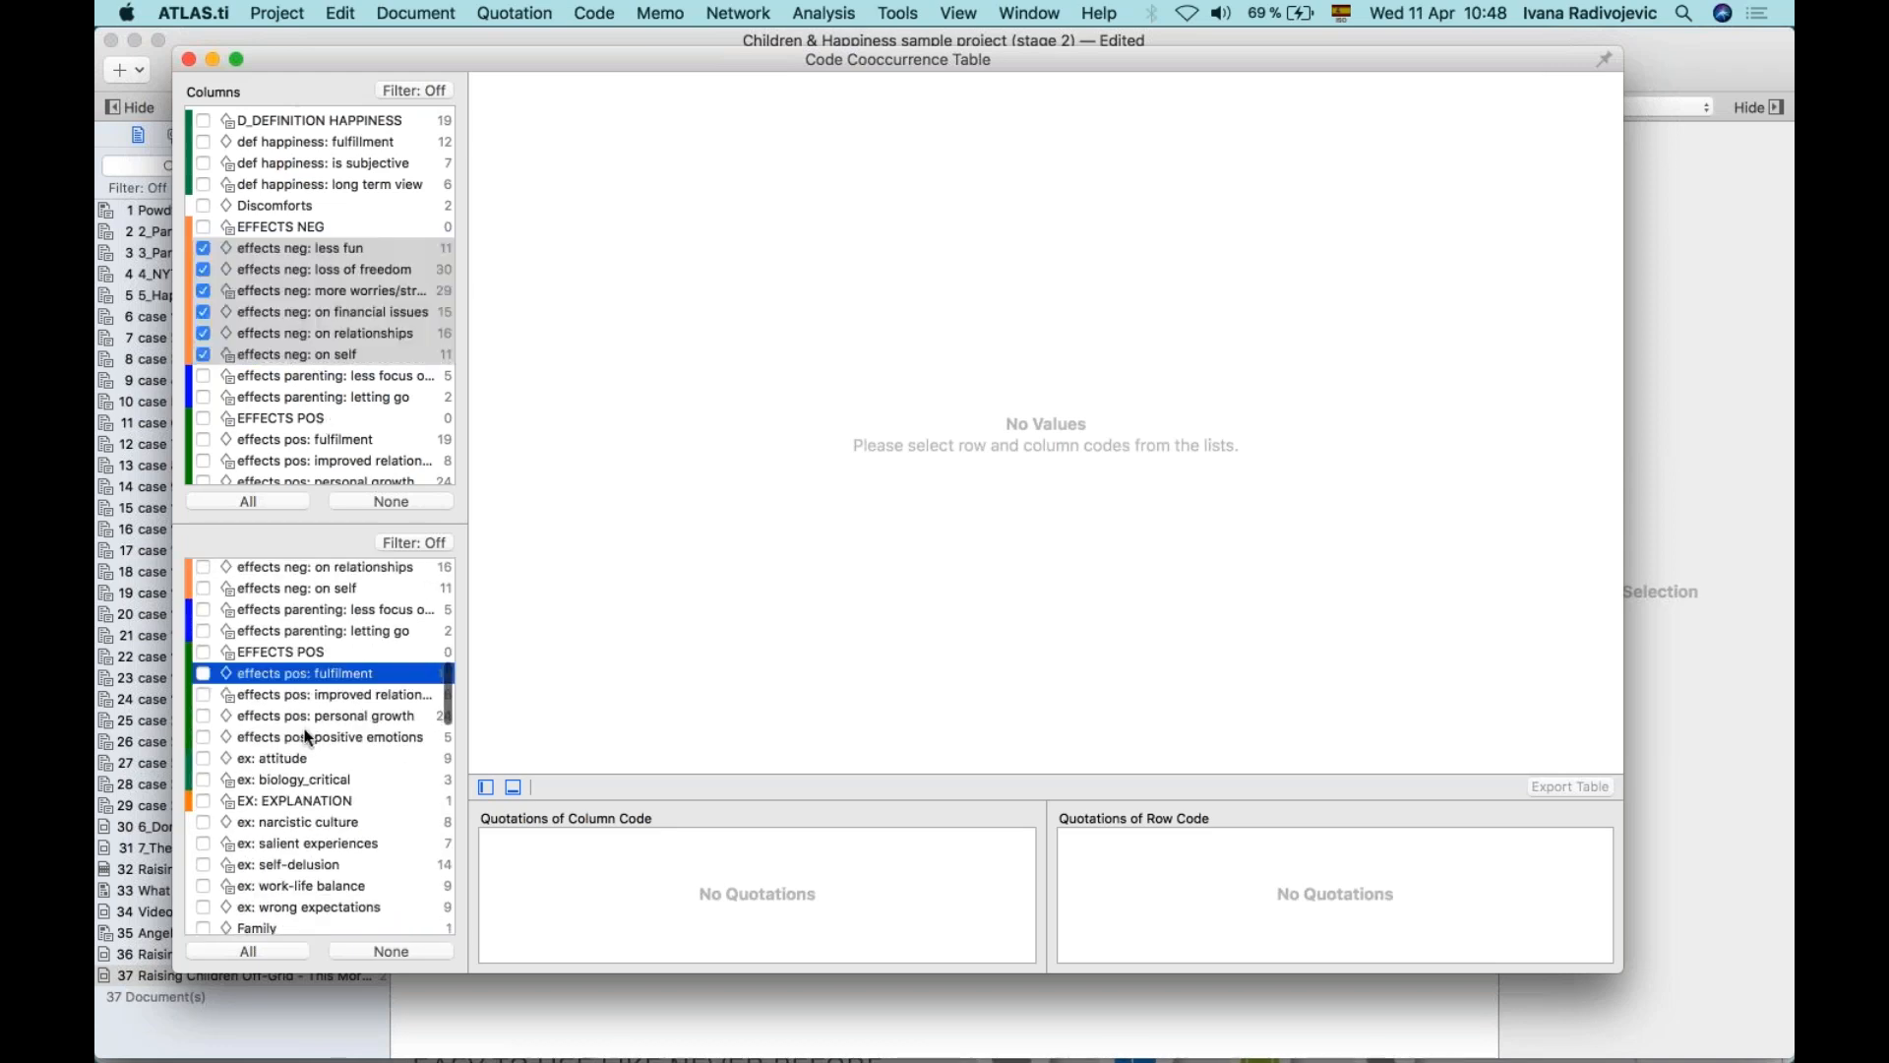
shift+click(305, 733)
key(space)
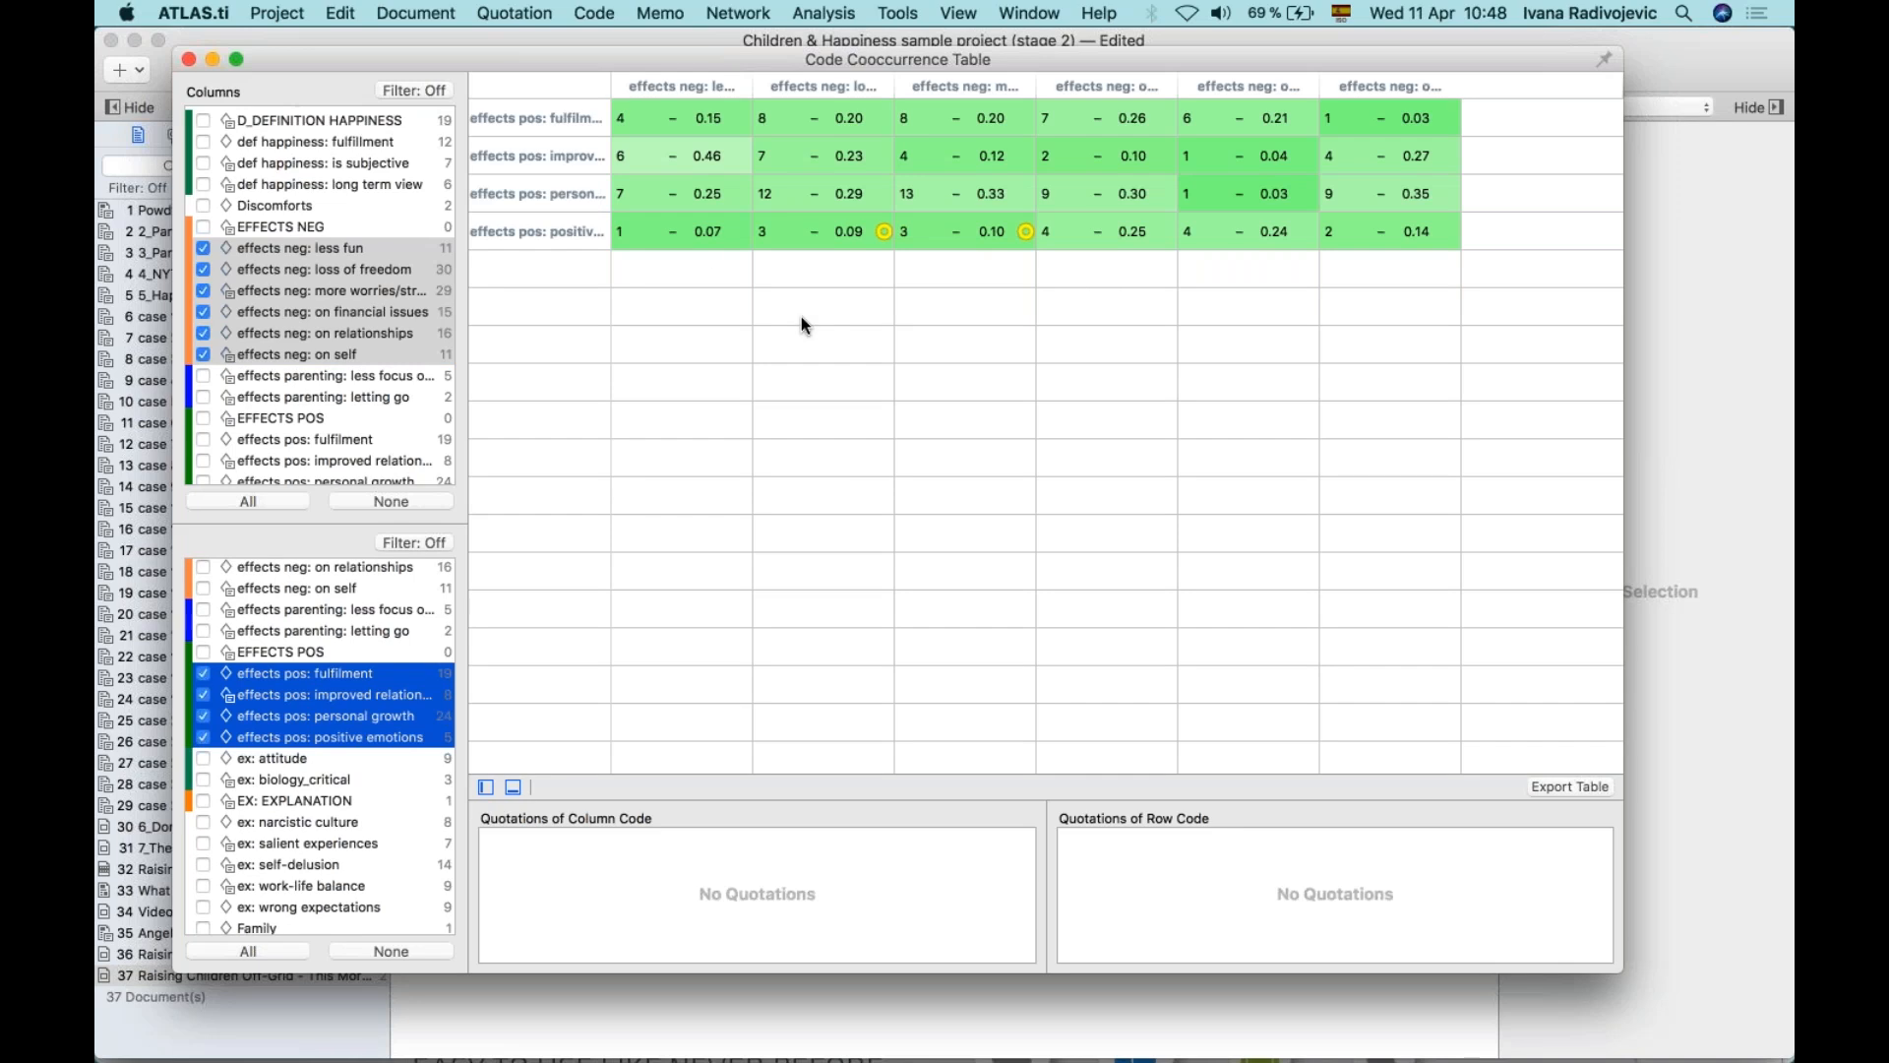
List the co-occurring quotations for "less fun" and "fulfilment", view quotation 3:11 in its document, and return to the Code Cooccurrence Table.
click(630, 118)
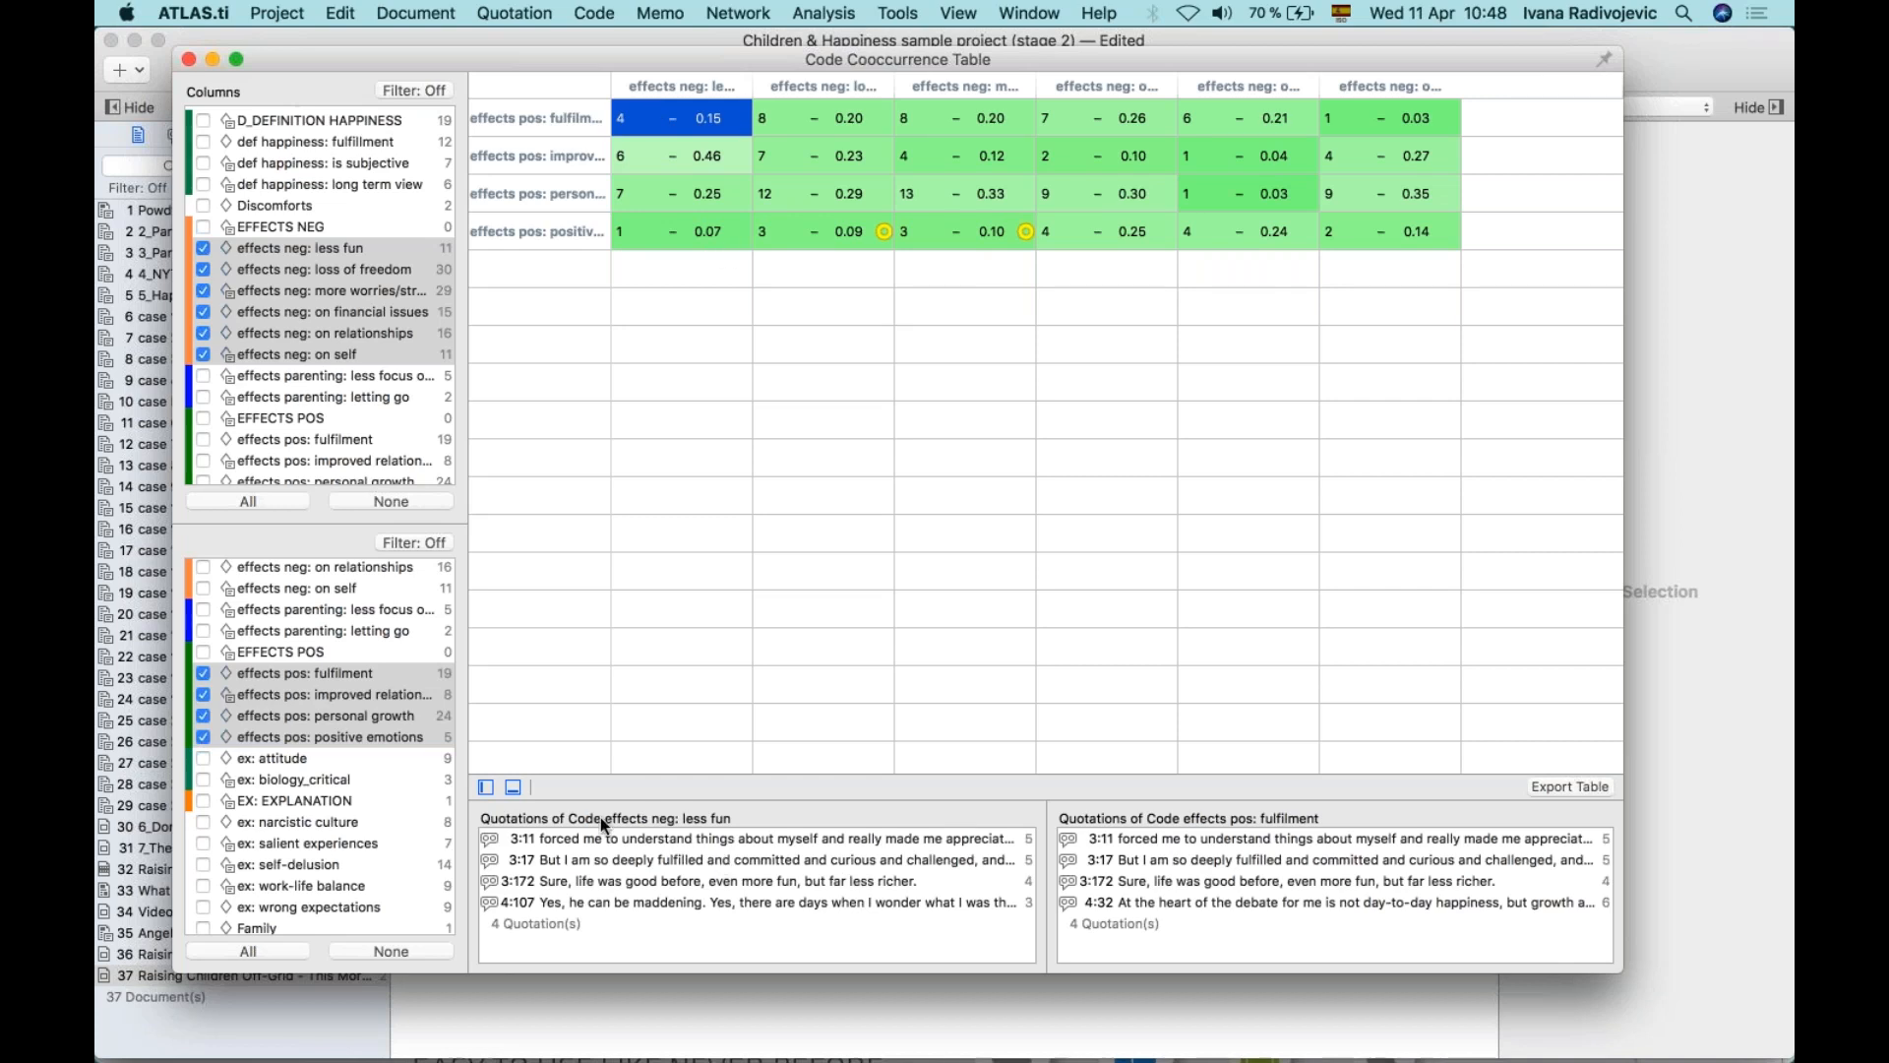
double_click(654, 841)
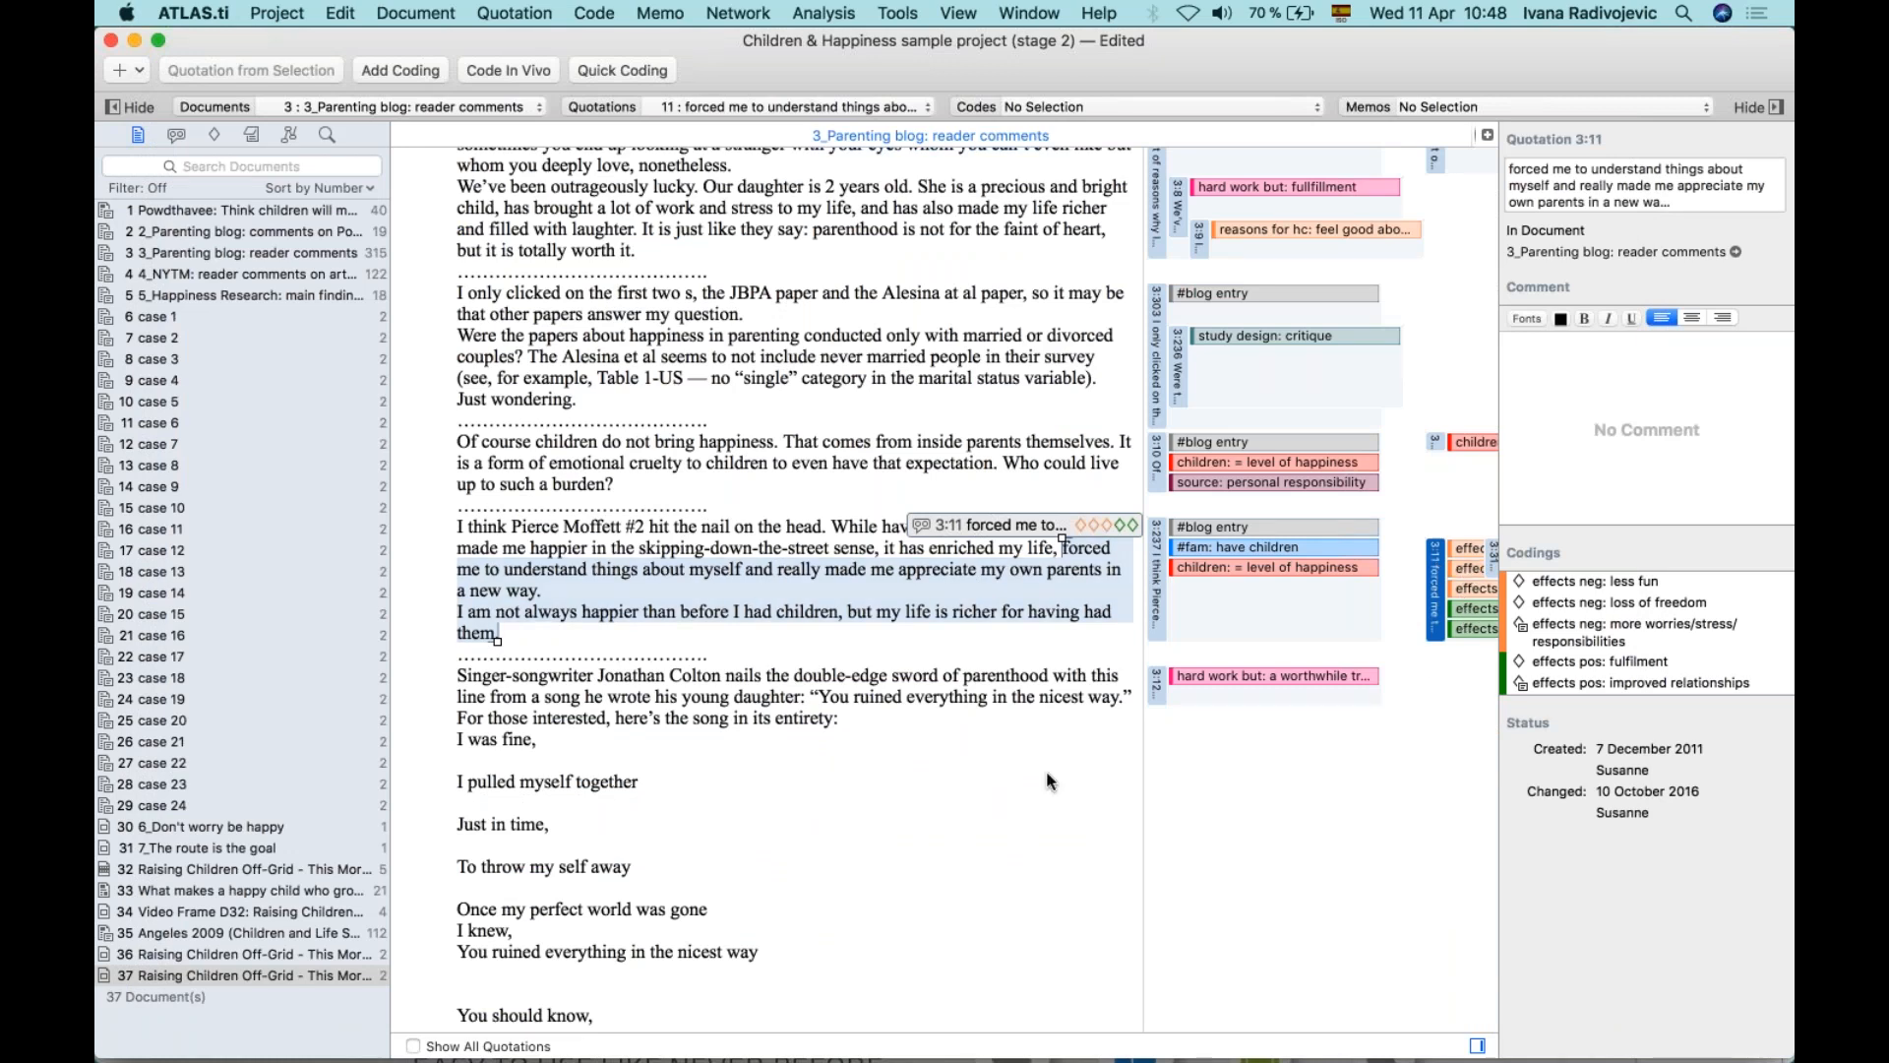
mouse_move(904, 1060)
right_click(1038, 999)
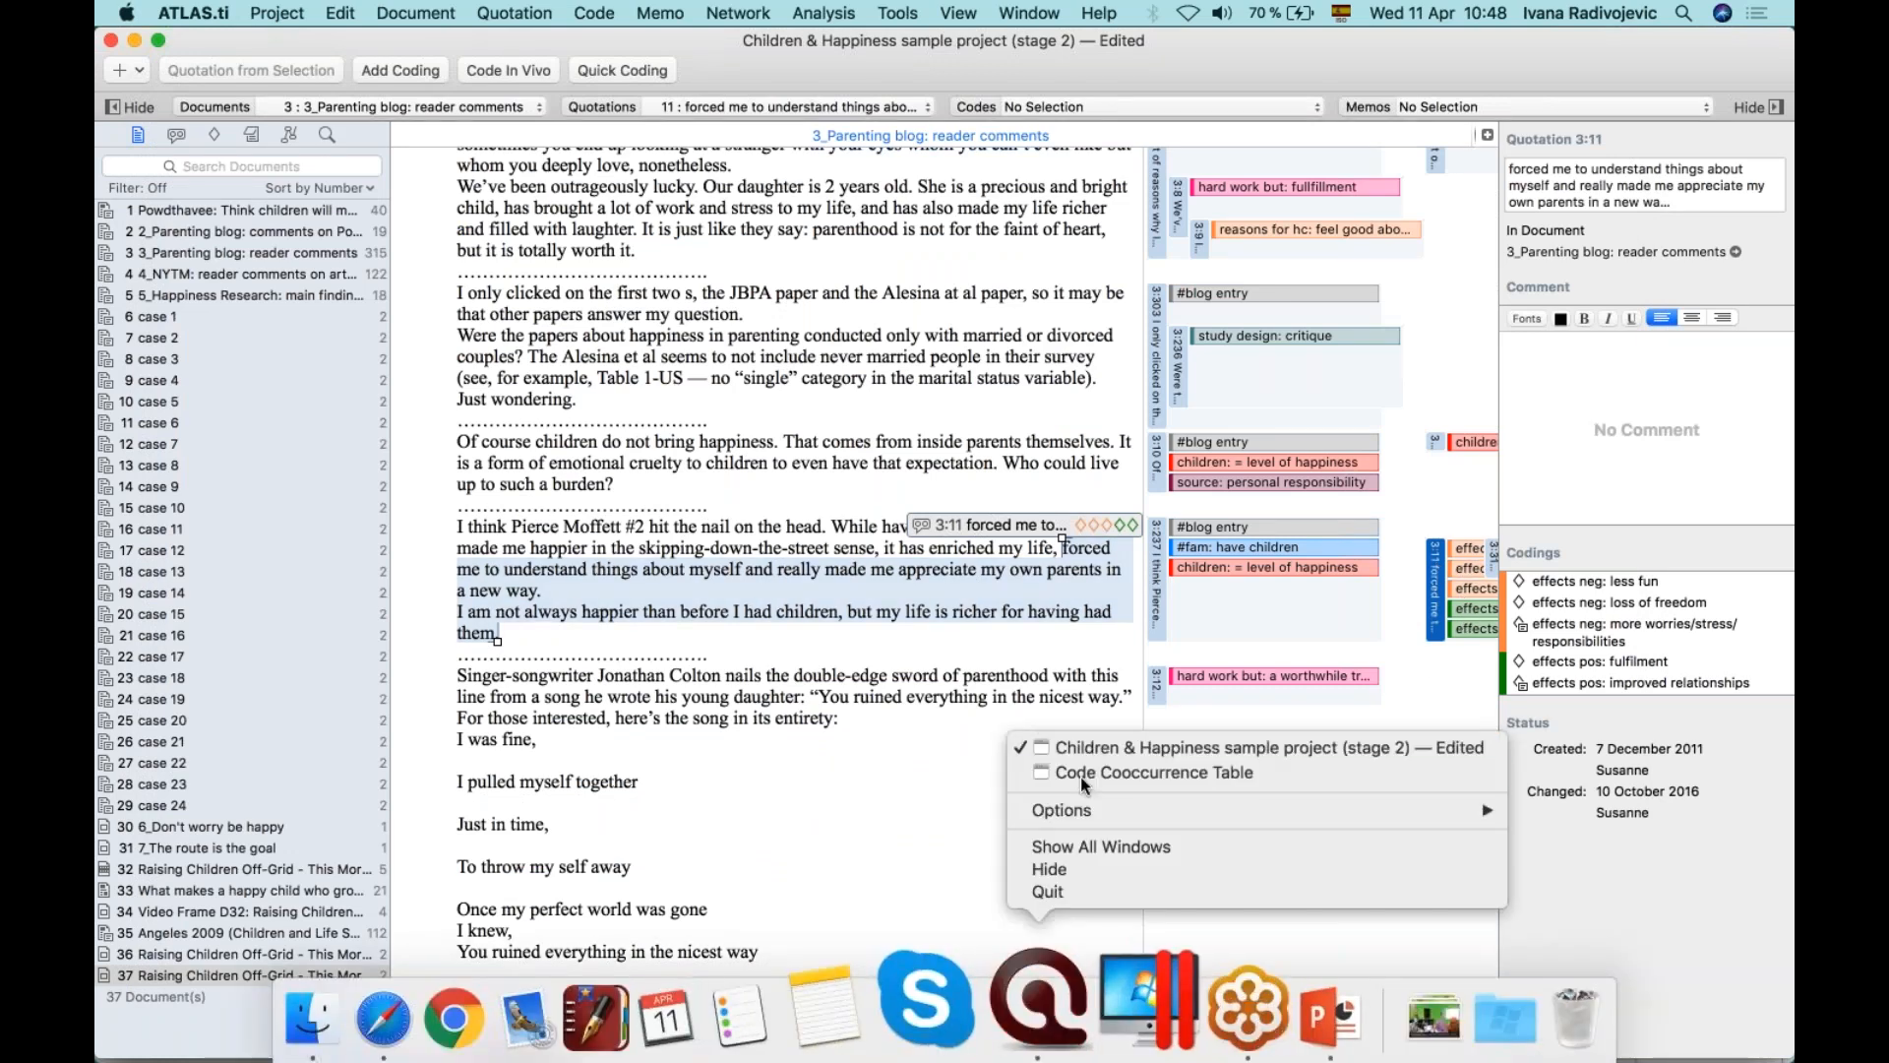
click(1078, 770)
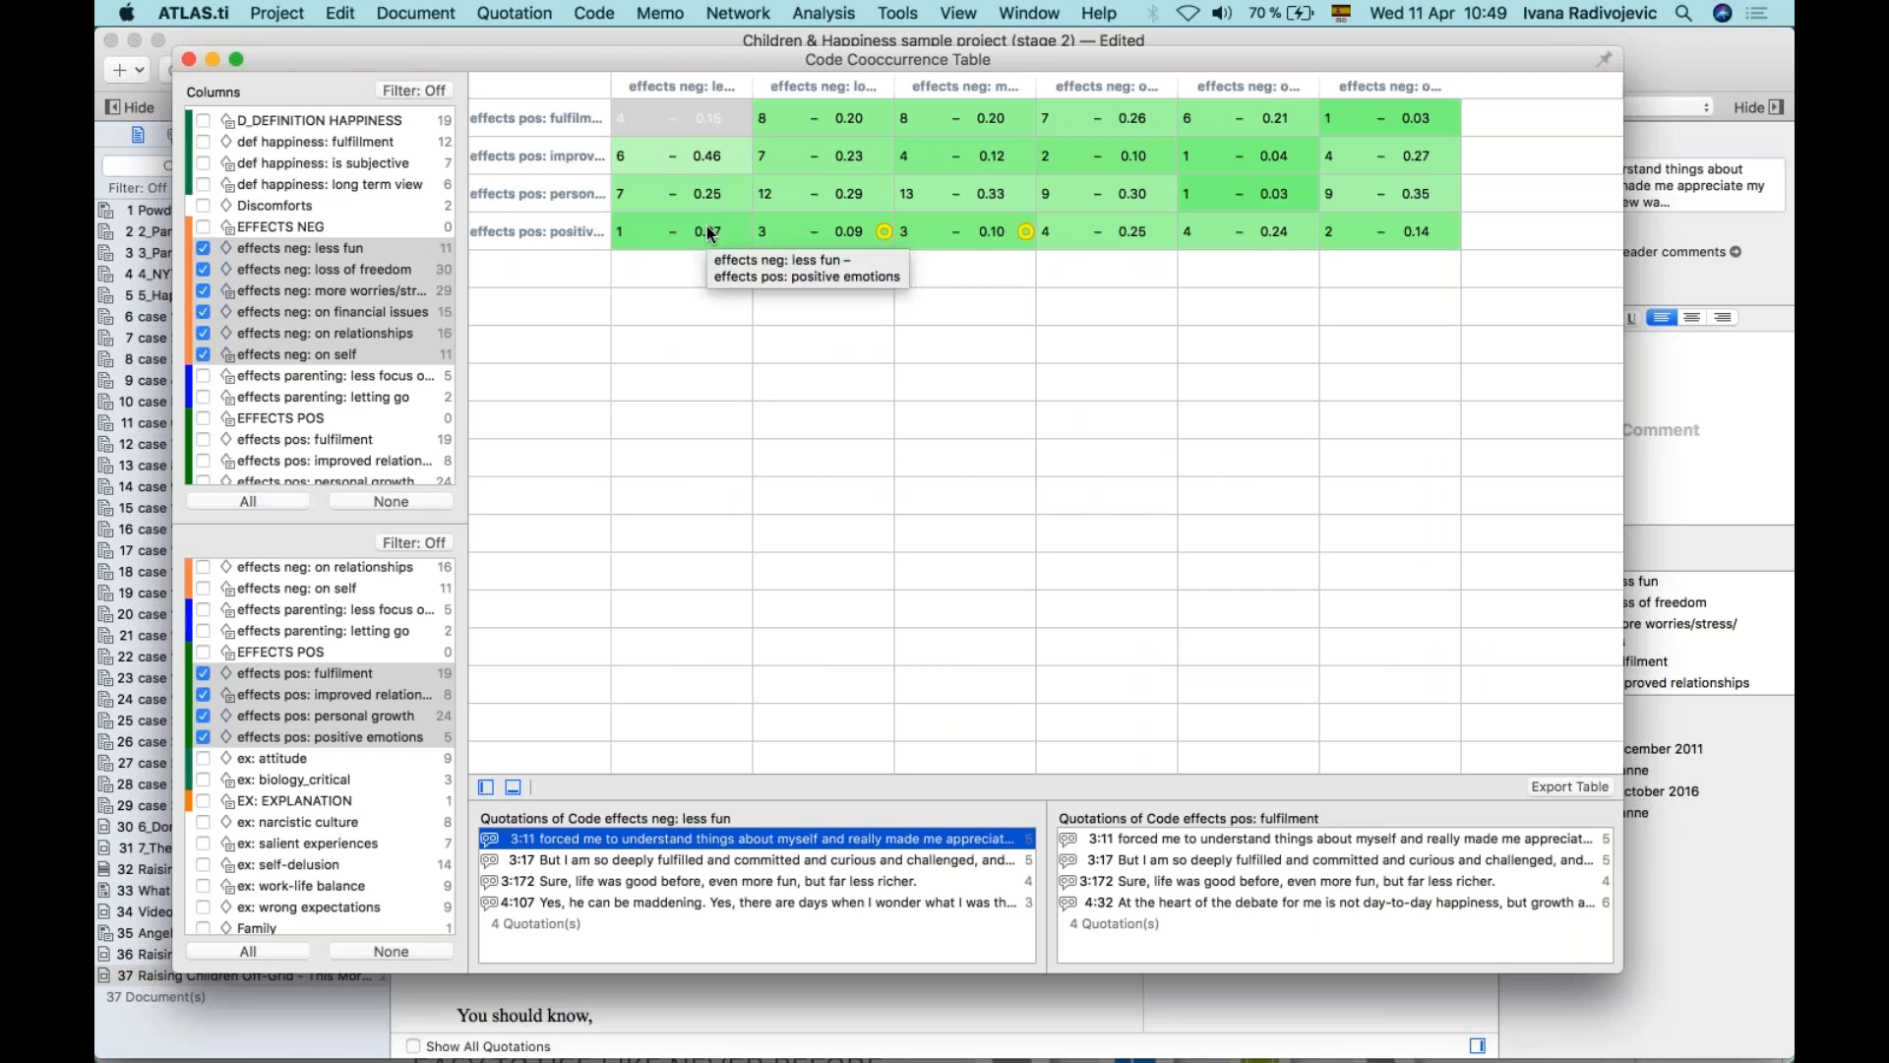
List the co-occurring quotations for "more worries/stress/responsibilities" and "personal growth", widening the row labels and that column and enlarging the quotation lists.
click(912, 197)
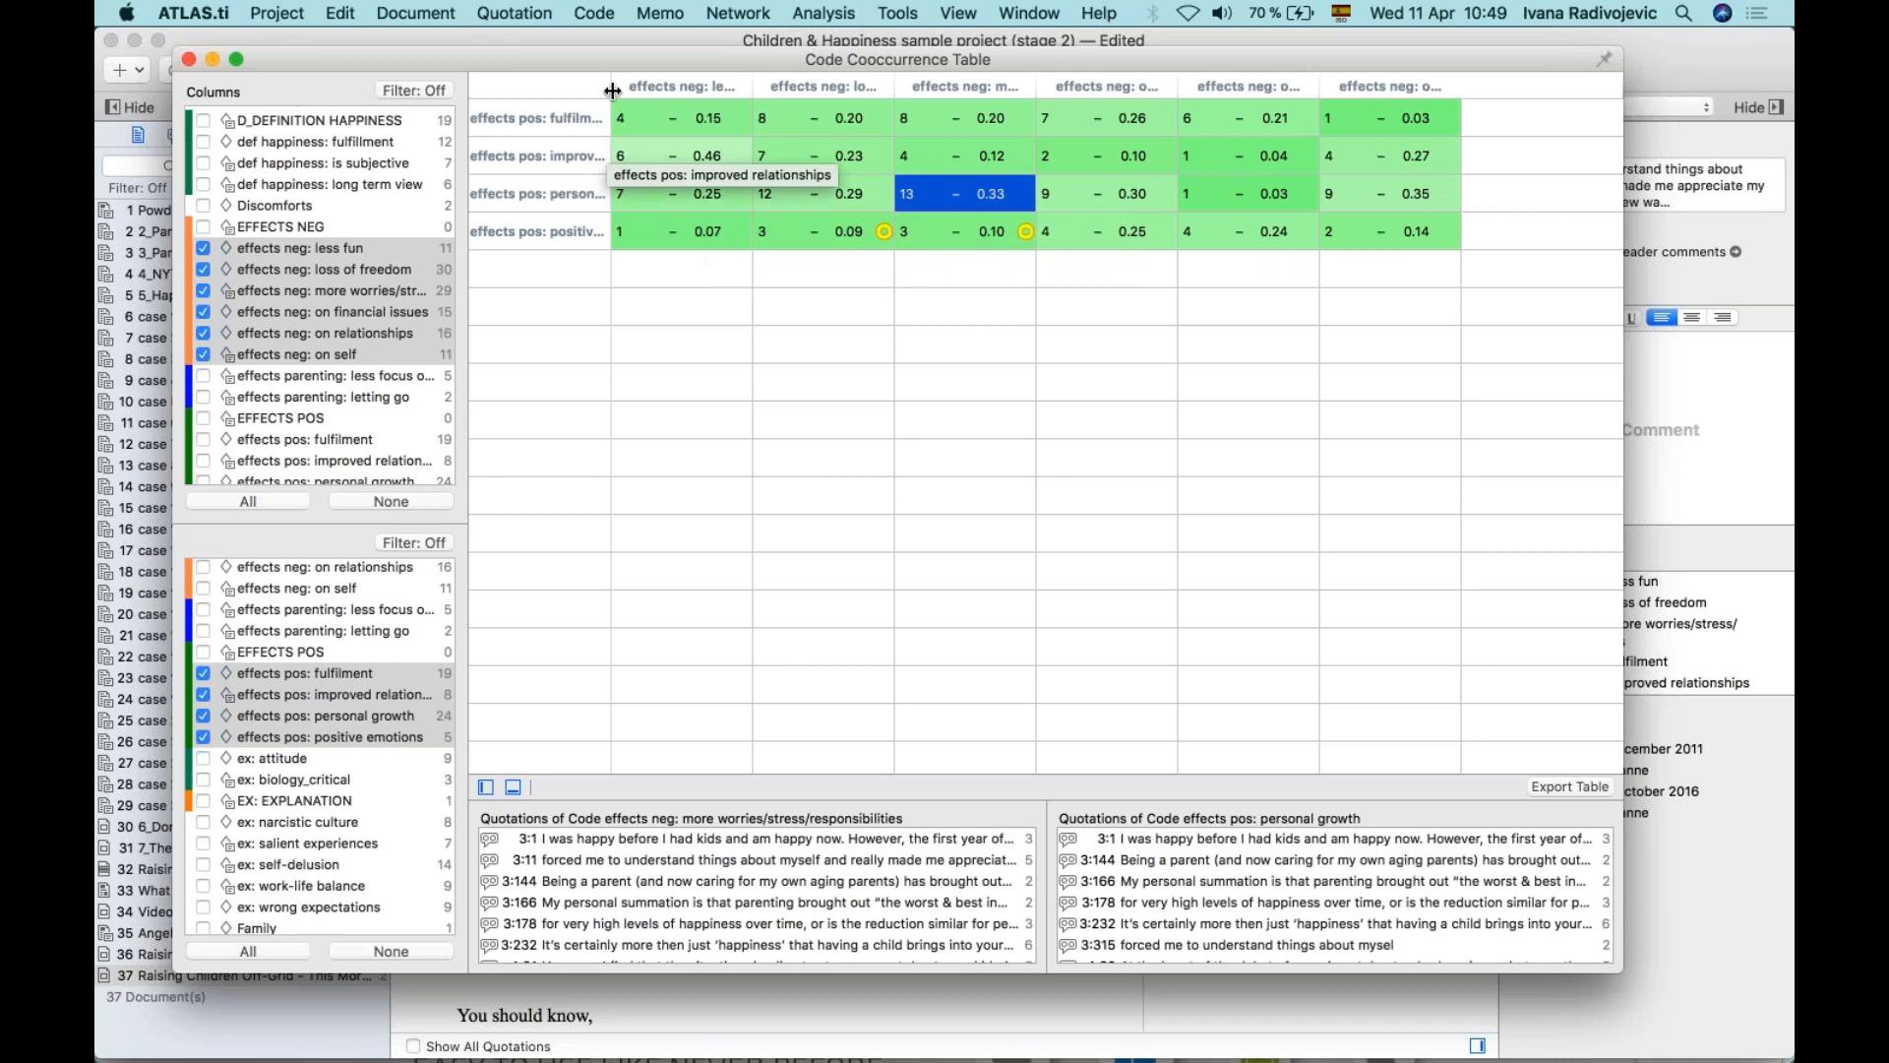
drag(611, 90, 719, 89)
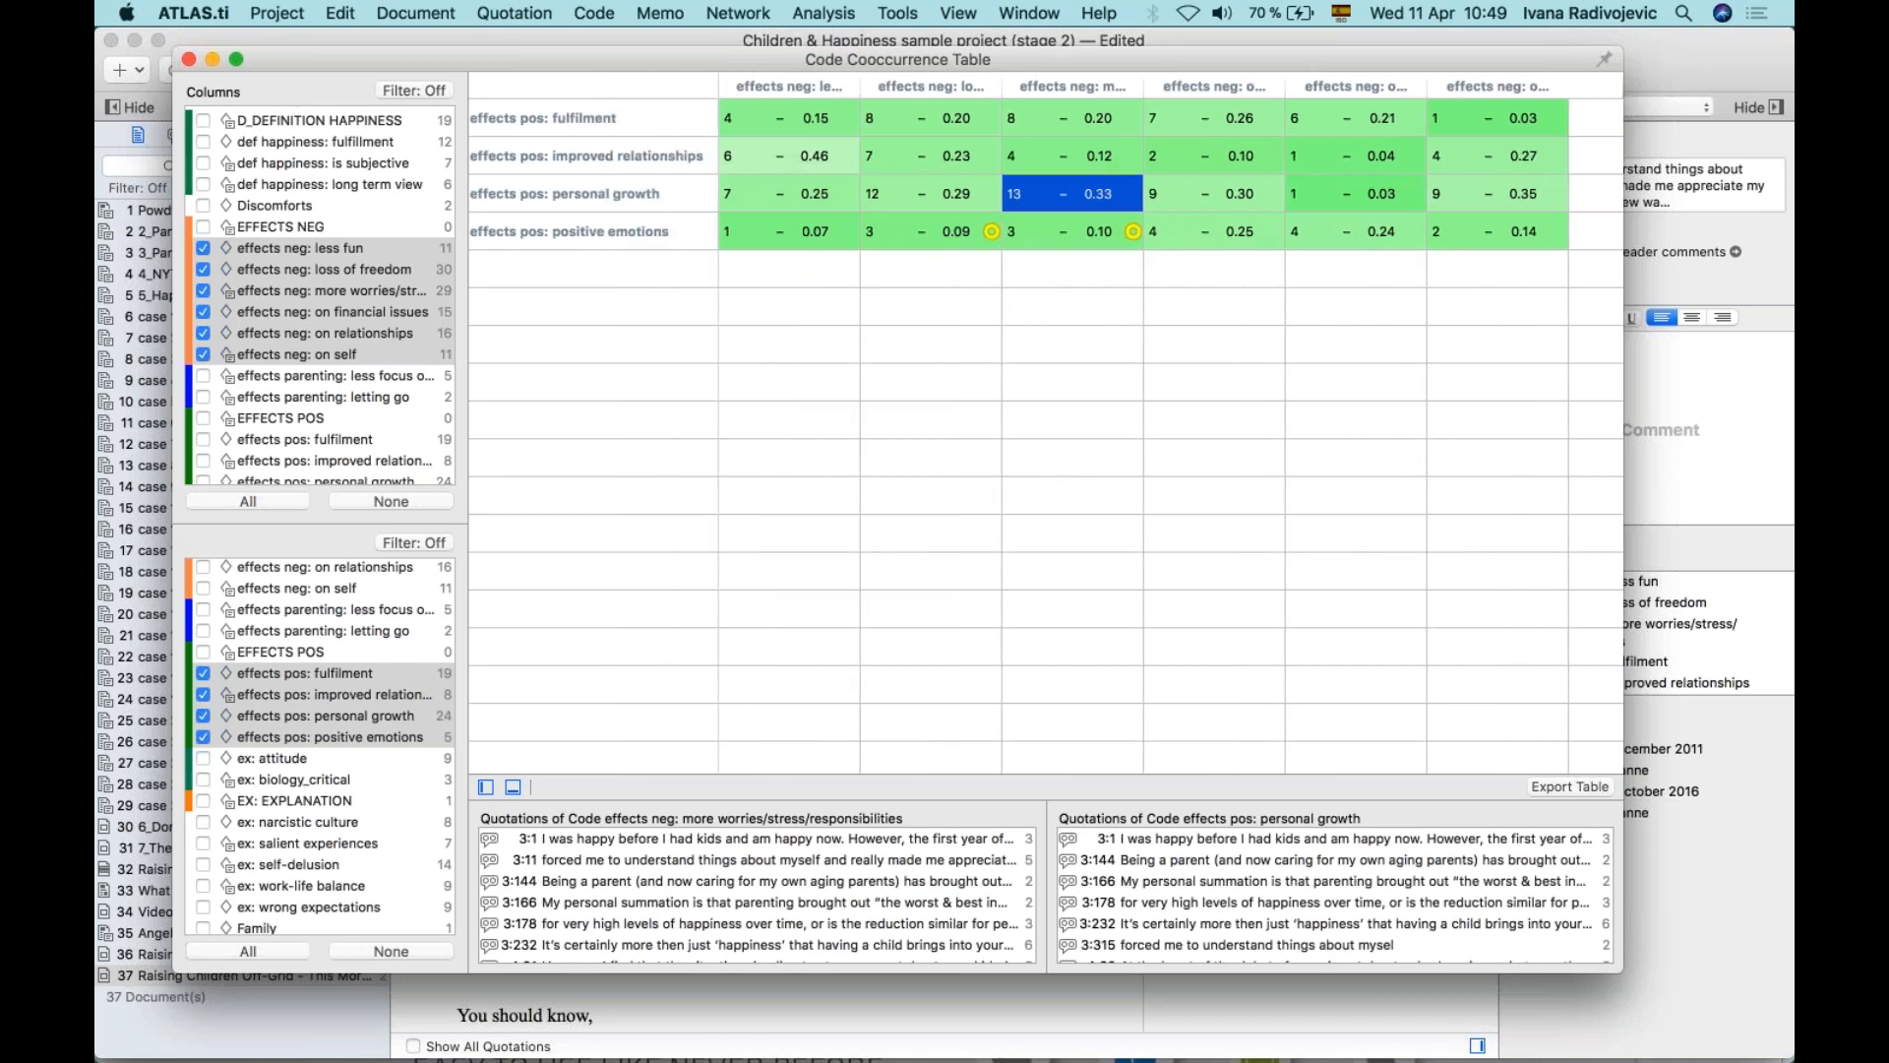
drag(1144, 86, 1371, 86)
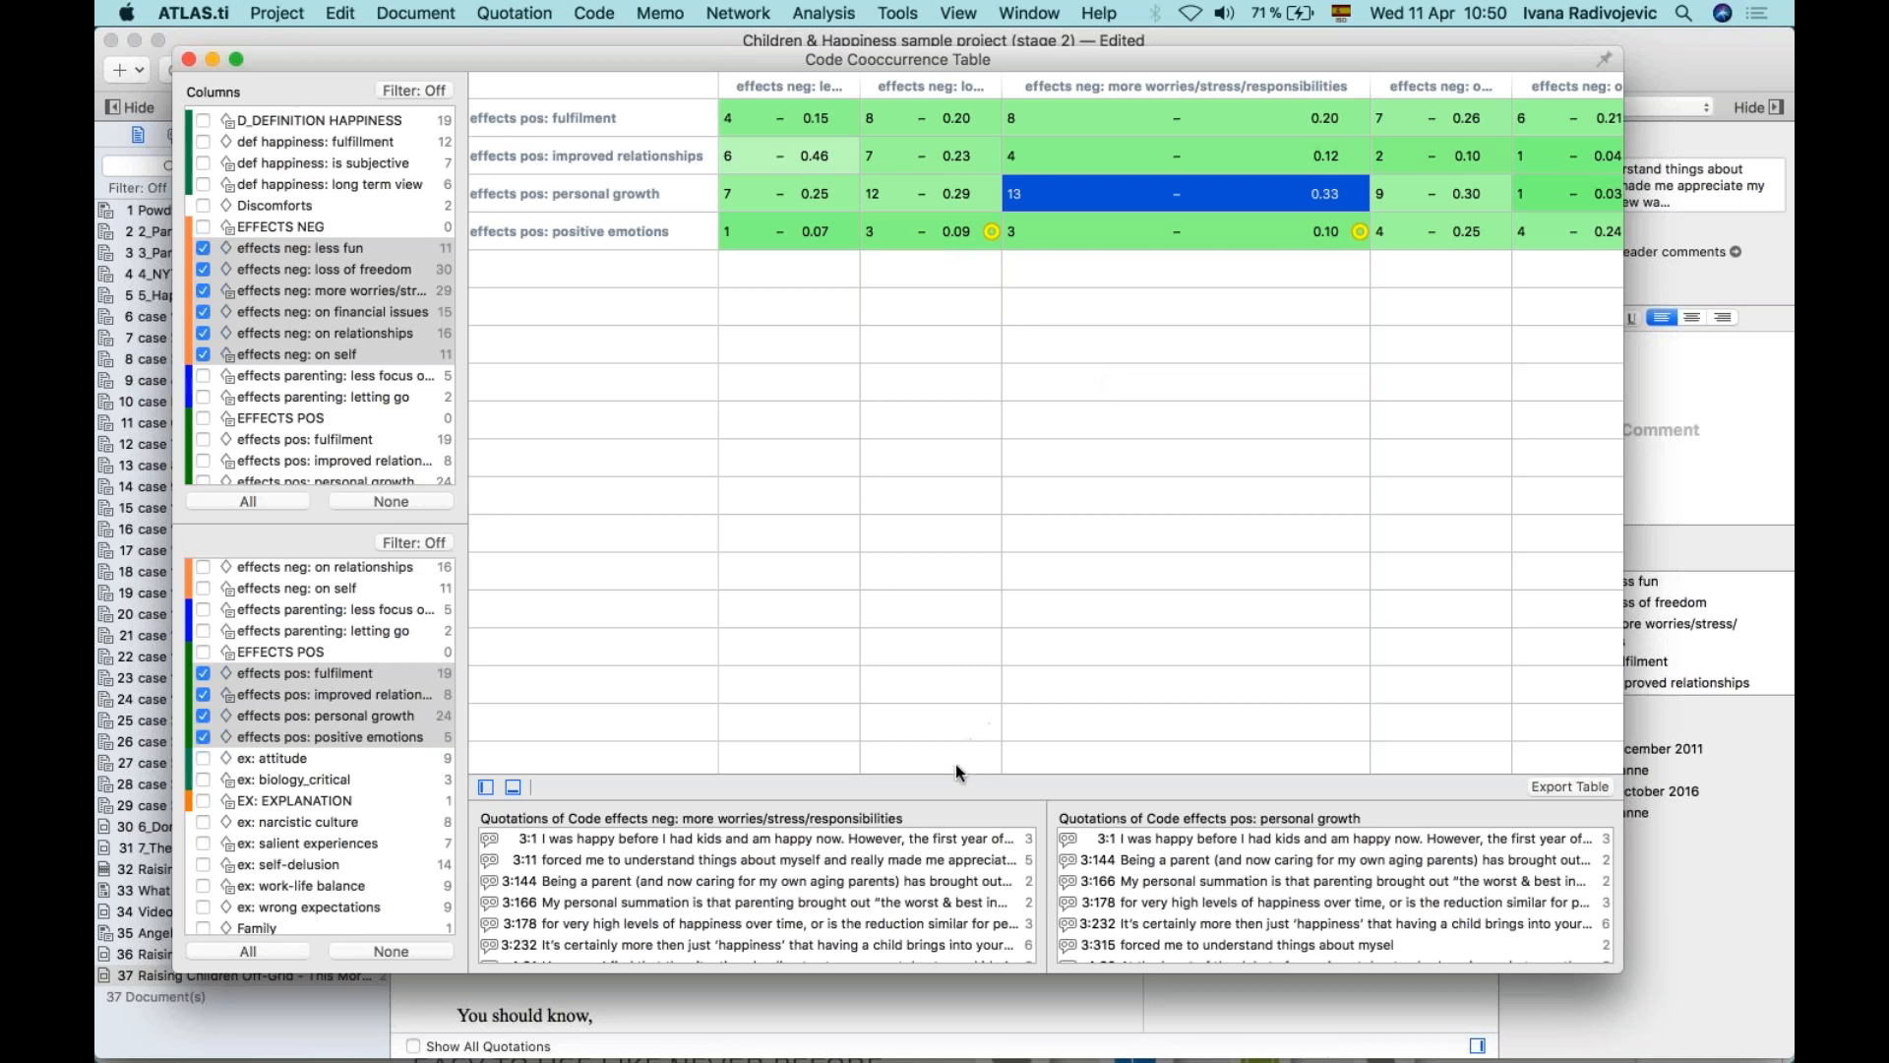
drag(953, 772, 953, 620)
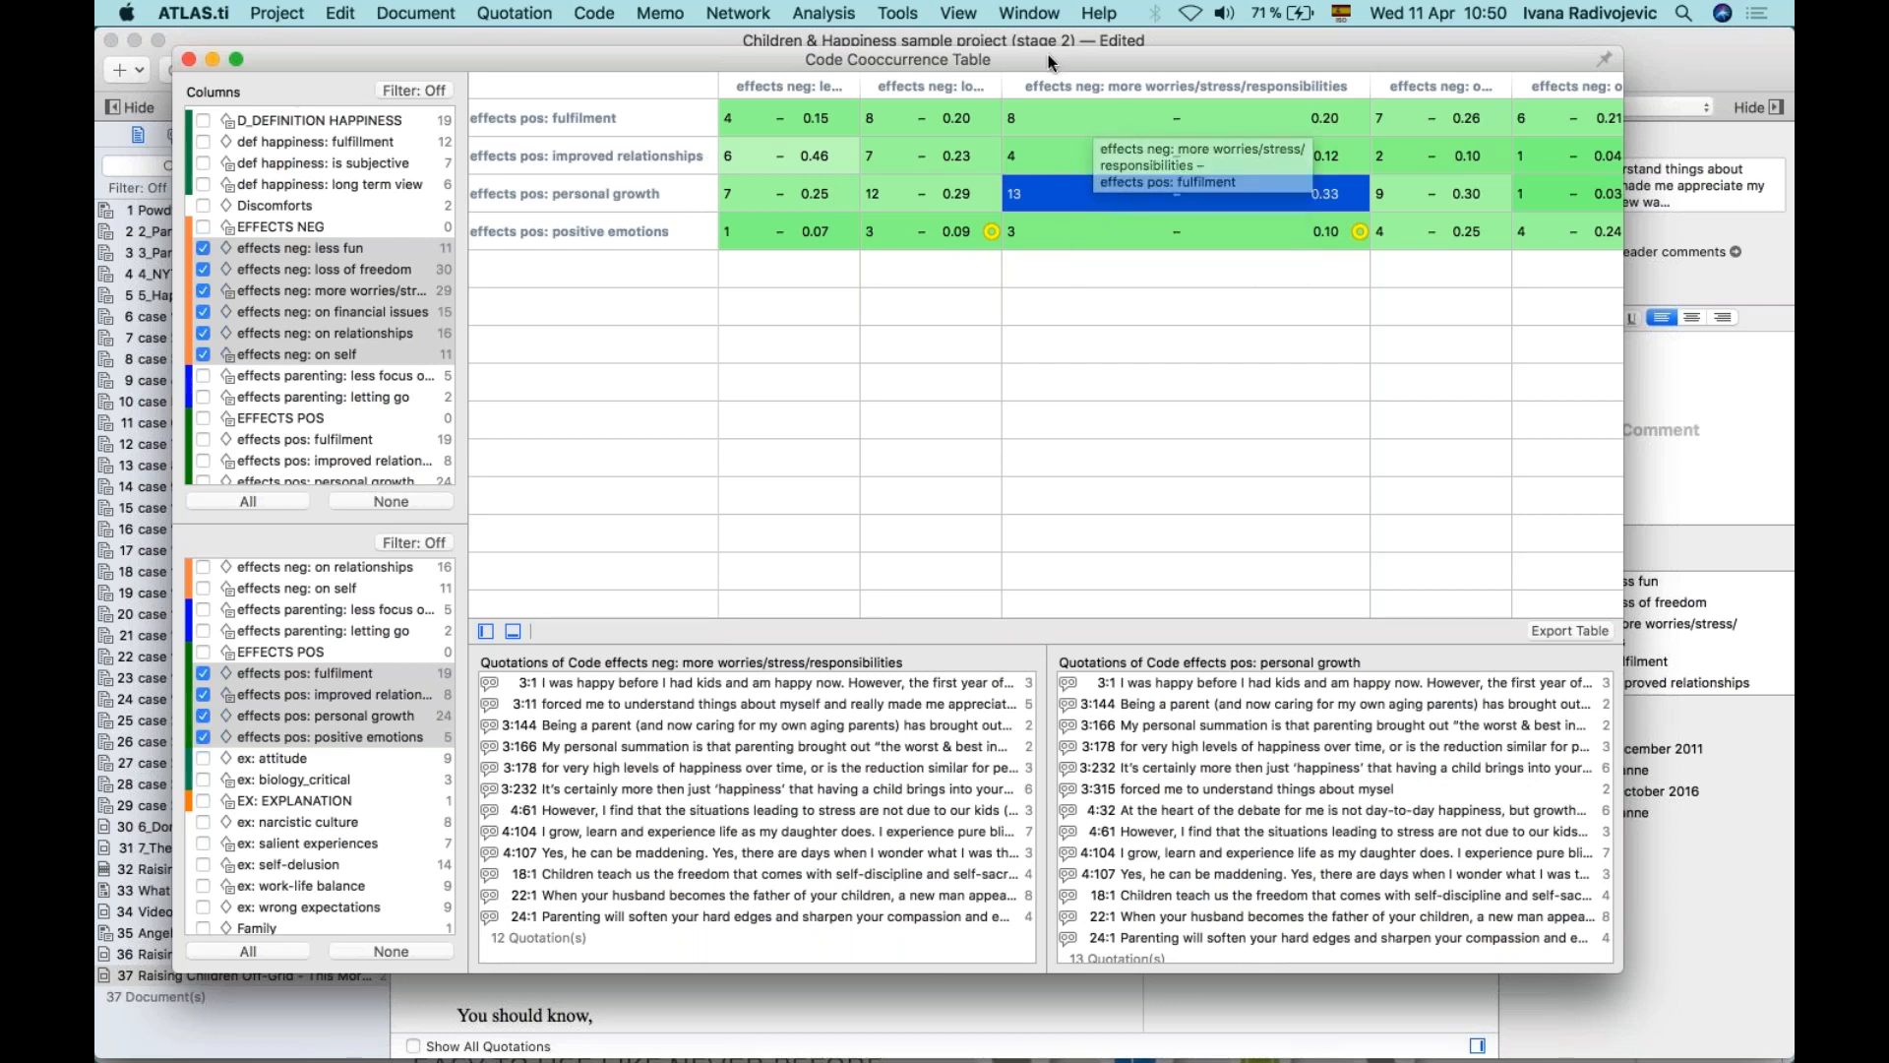
Narrow the "more worries/stress/responsibilities" column, then close the Code Cooccurrence Table and the "3_Parenting blog: reader comments" document.
drag(1049, 53, 1049, 70)
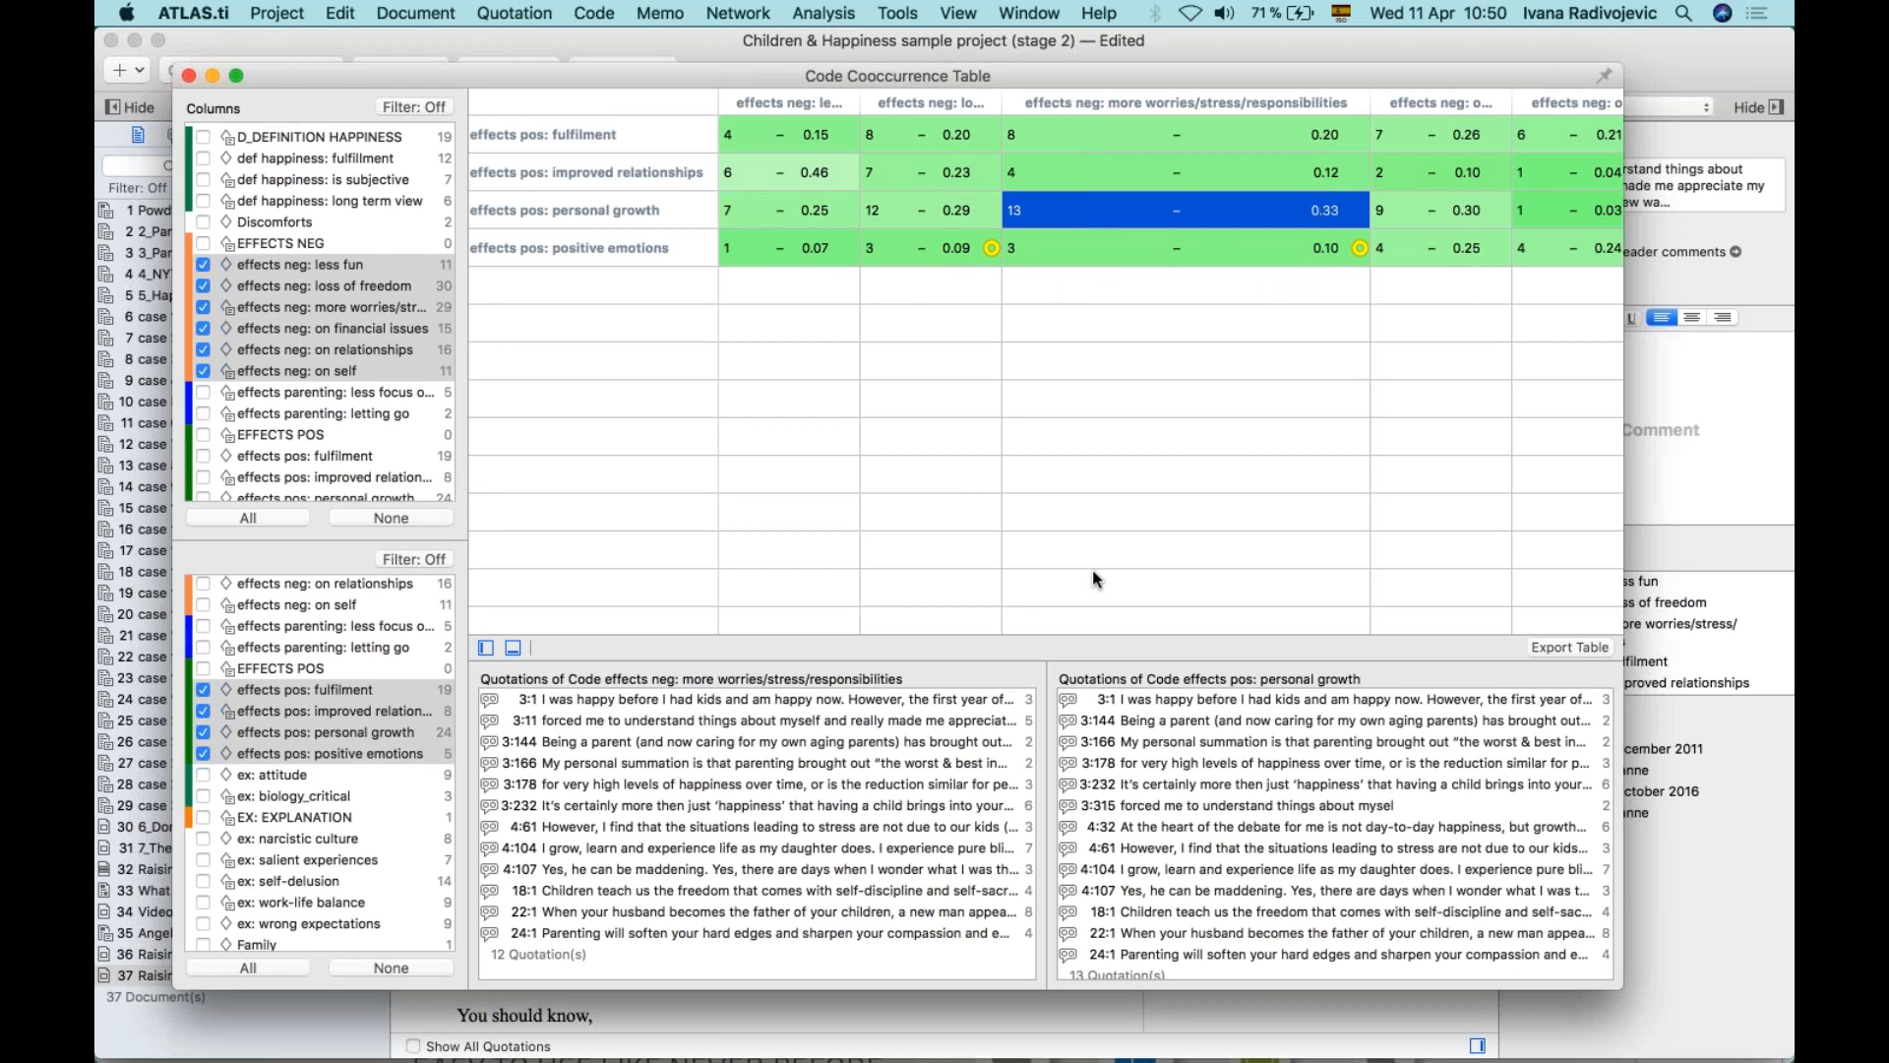
drag(1371, 103, 1162, 100)
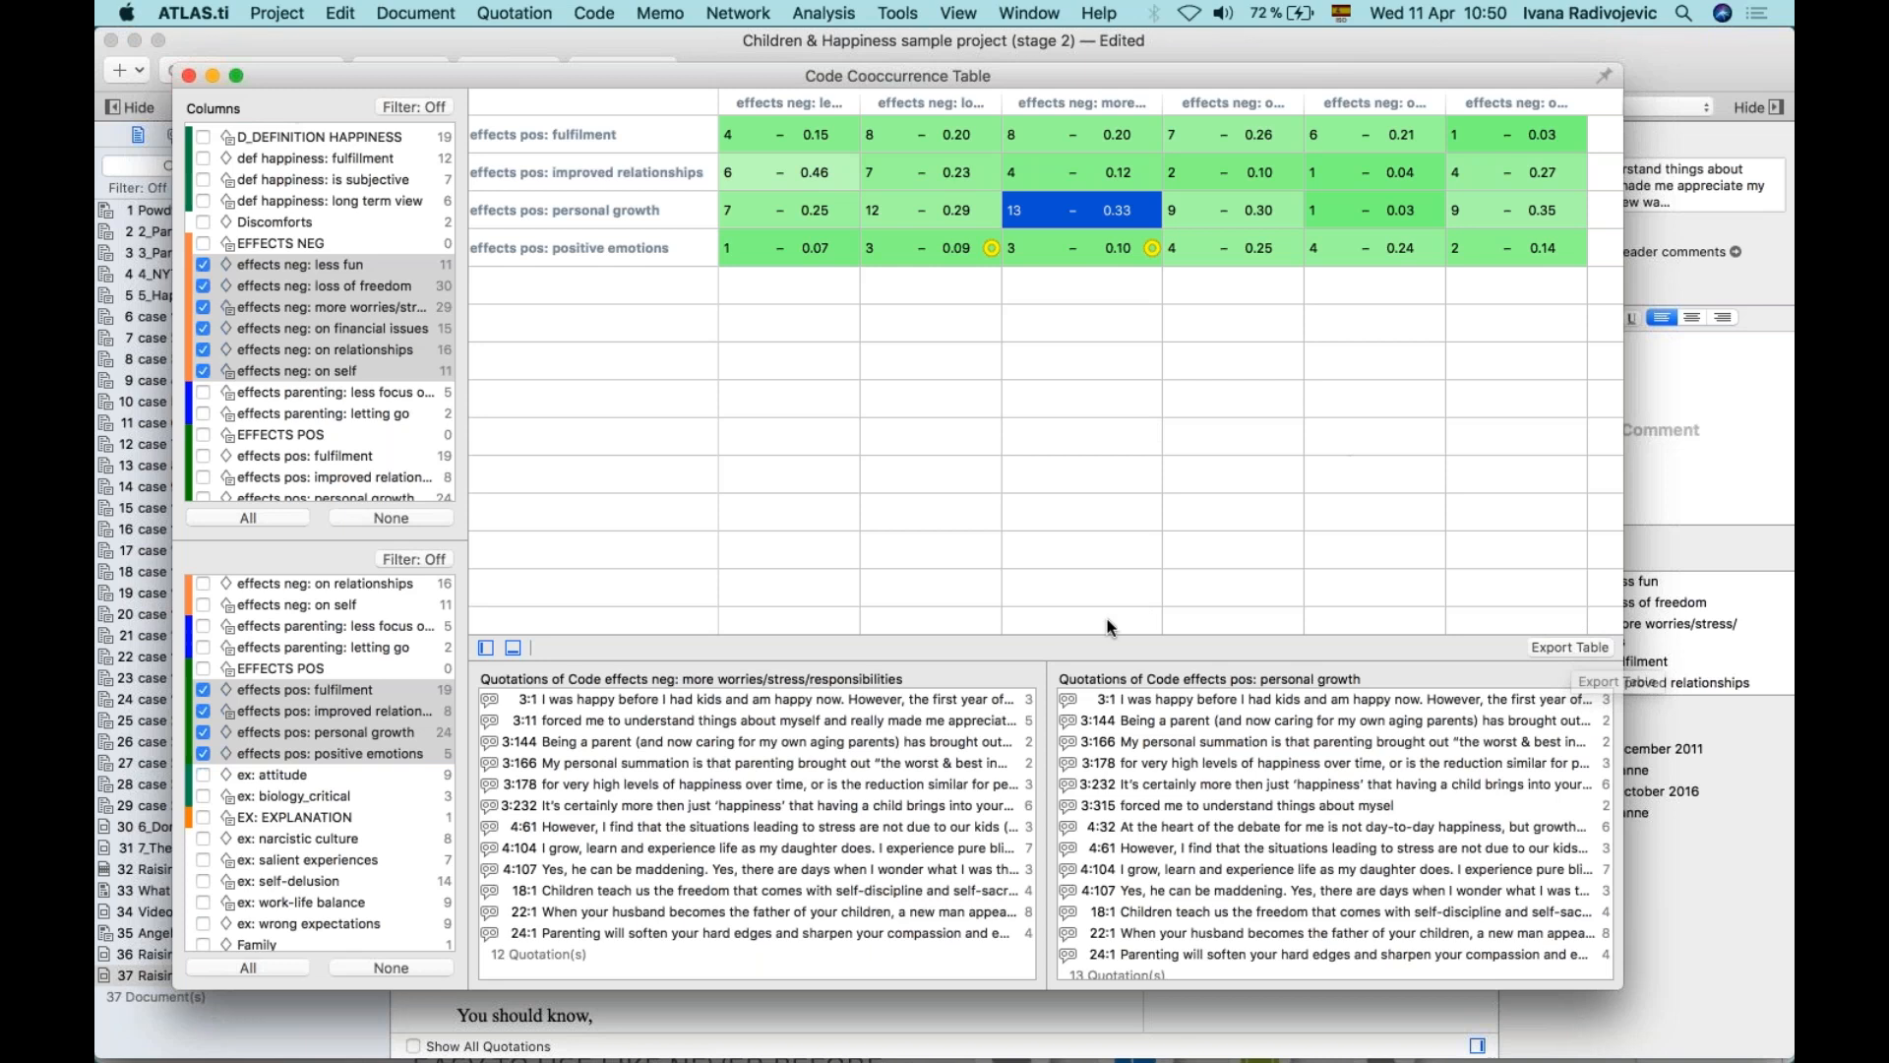
click(189, 75)
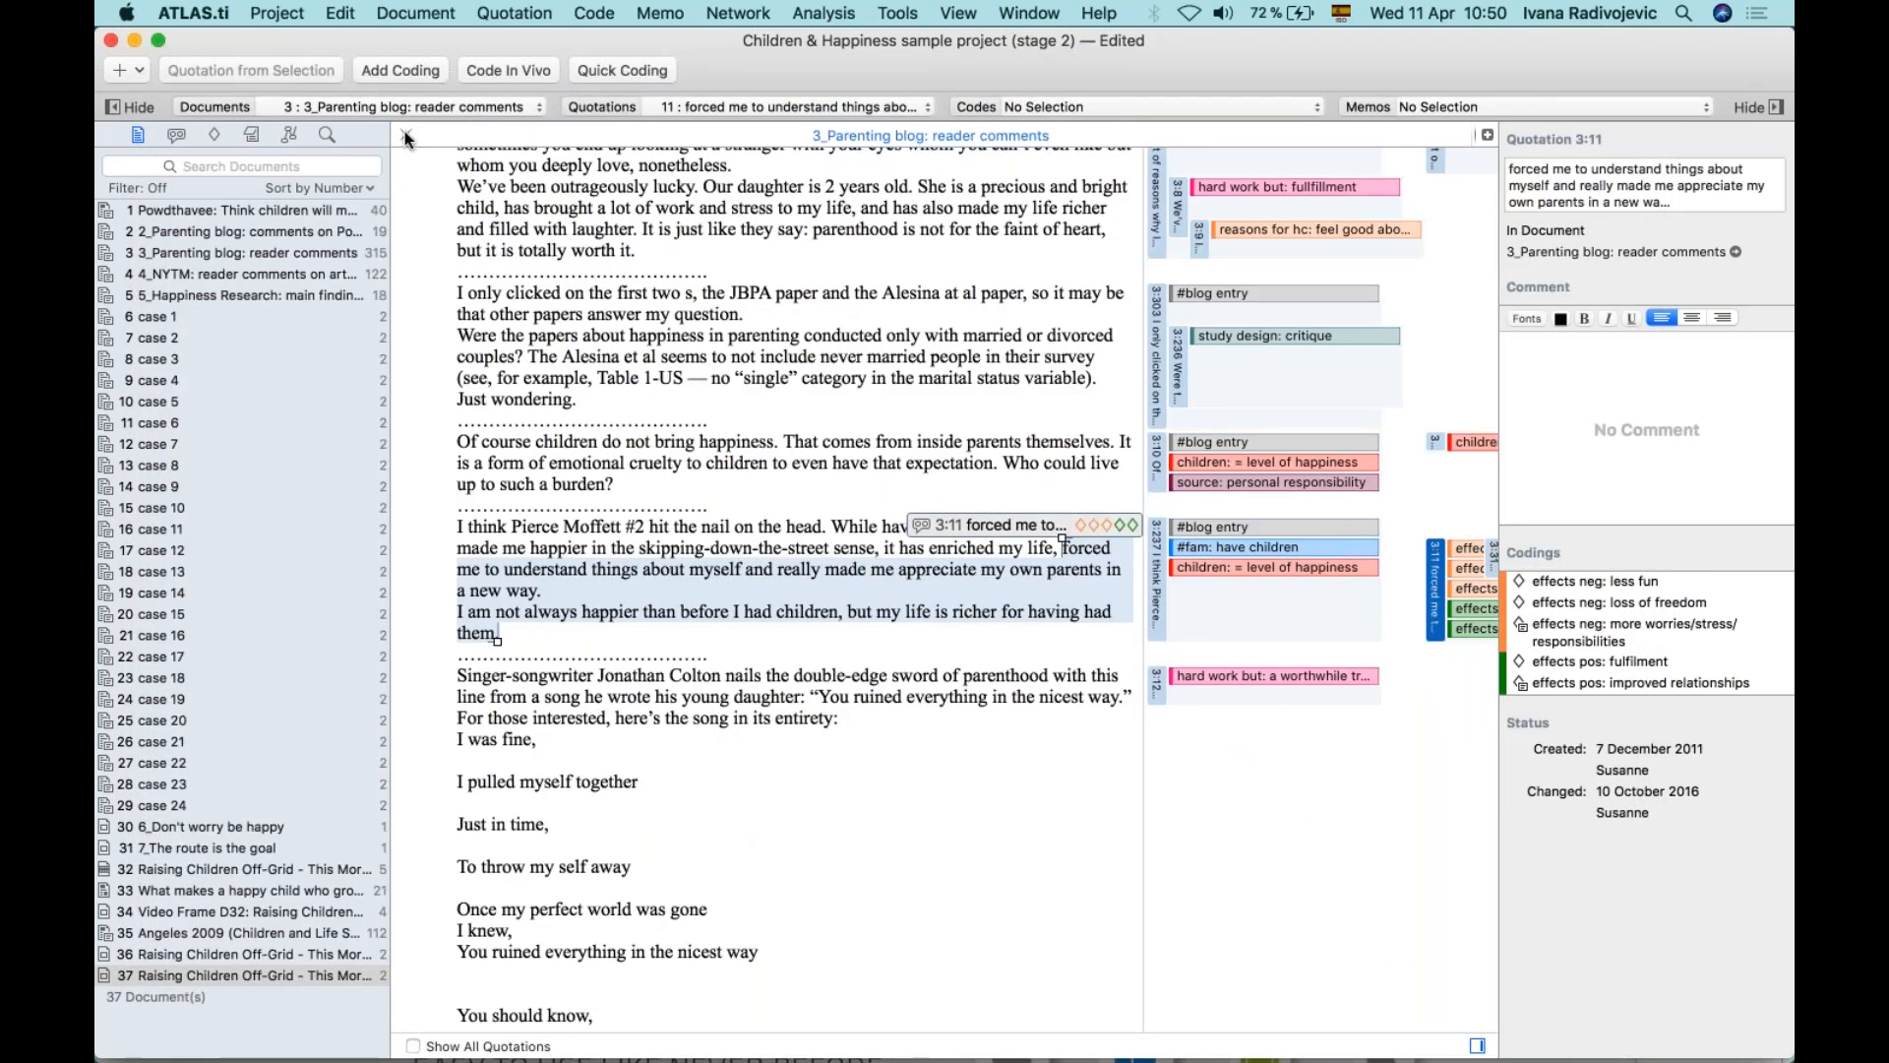
click(405, 133)
Open a Code Document Table and include the six "effects neg" codes, from "less fun" to "on self".
click(820, 13)
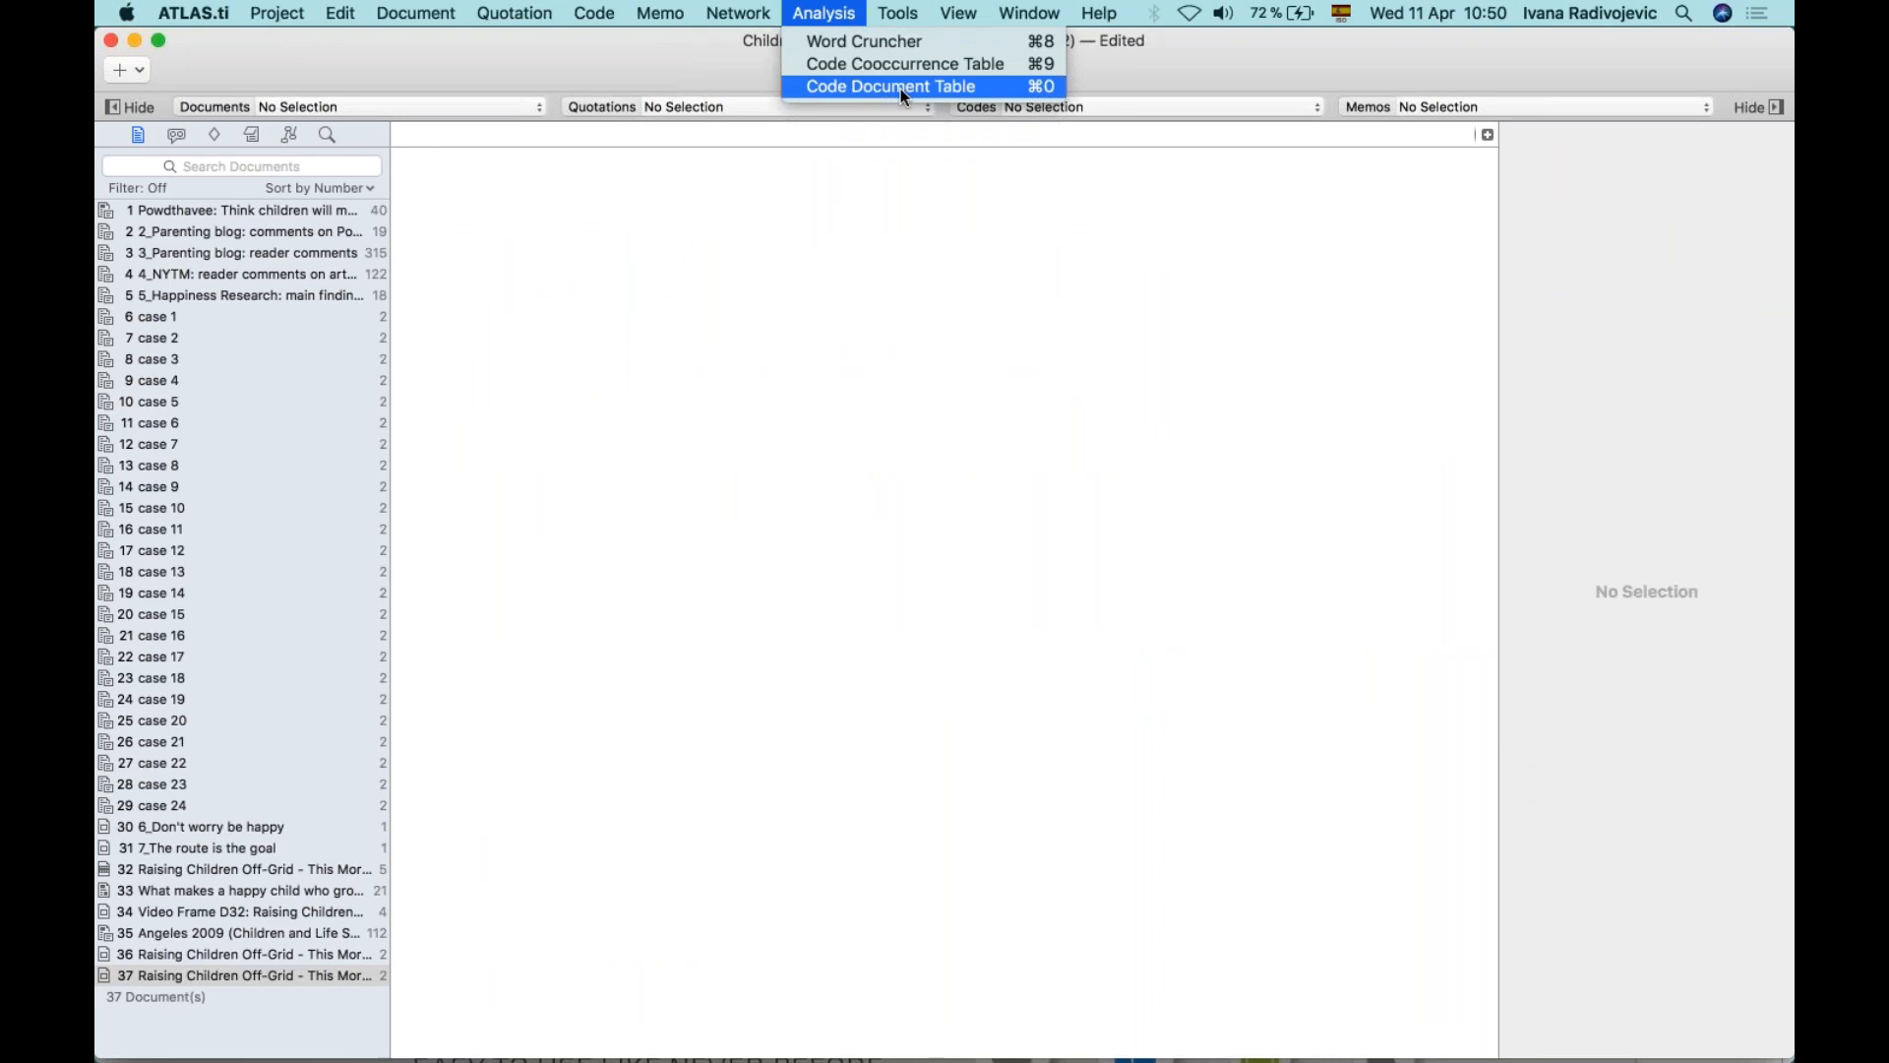
click(944, 88)
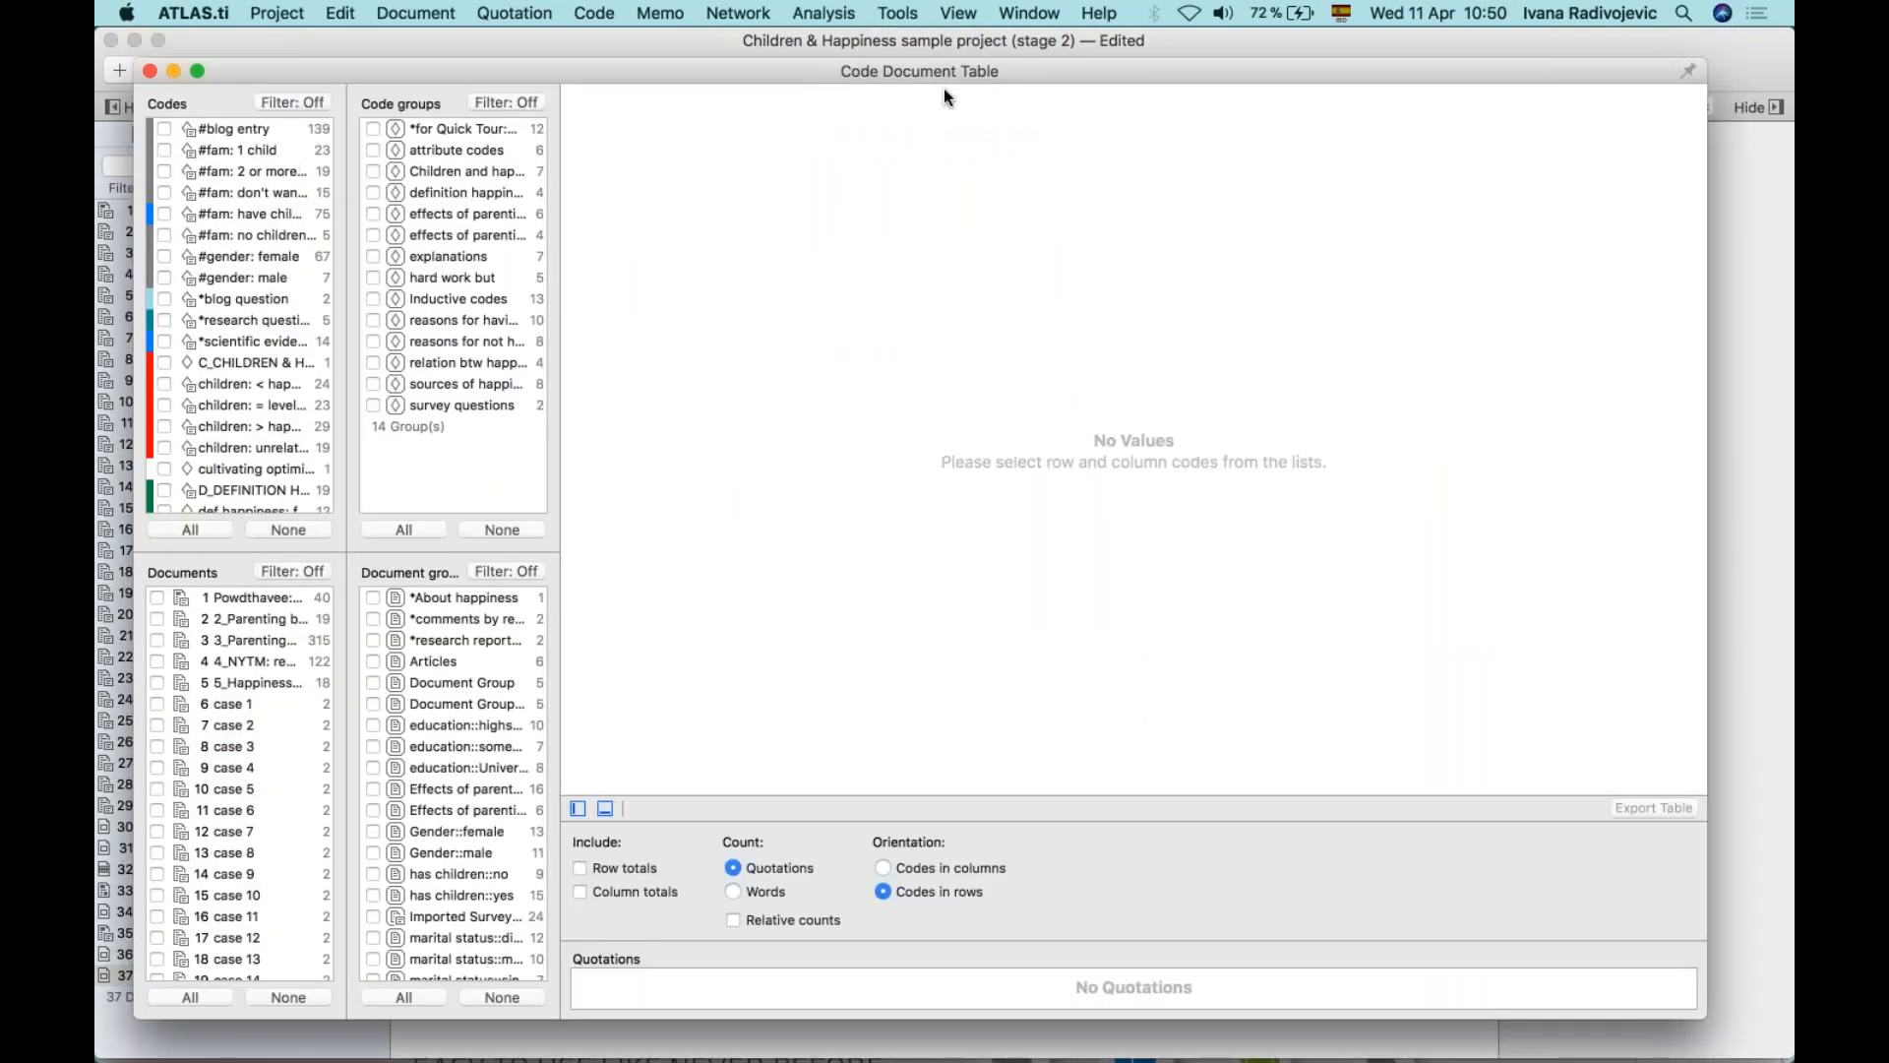
drag(1023, 73, 1028, 75)
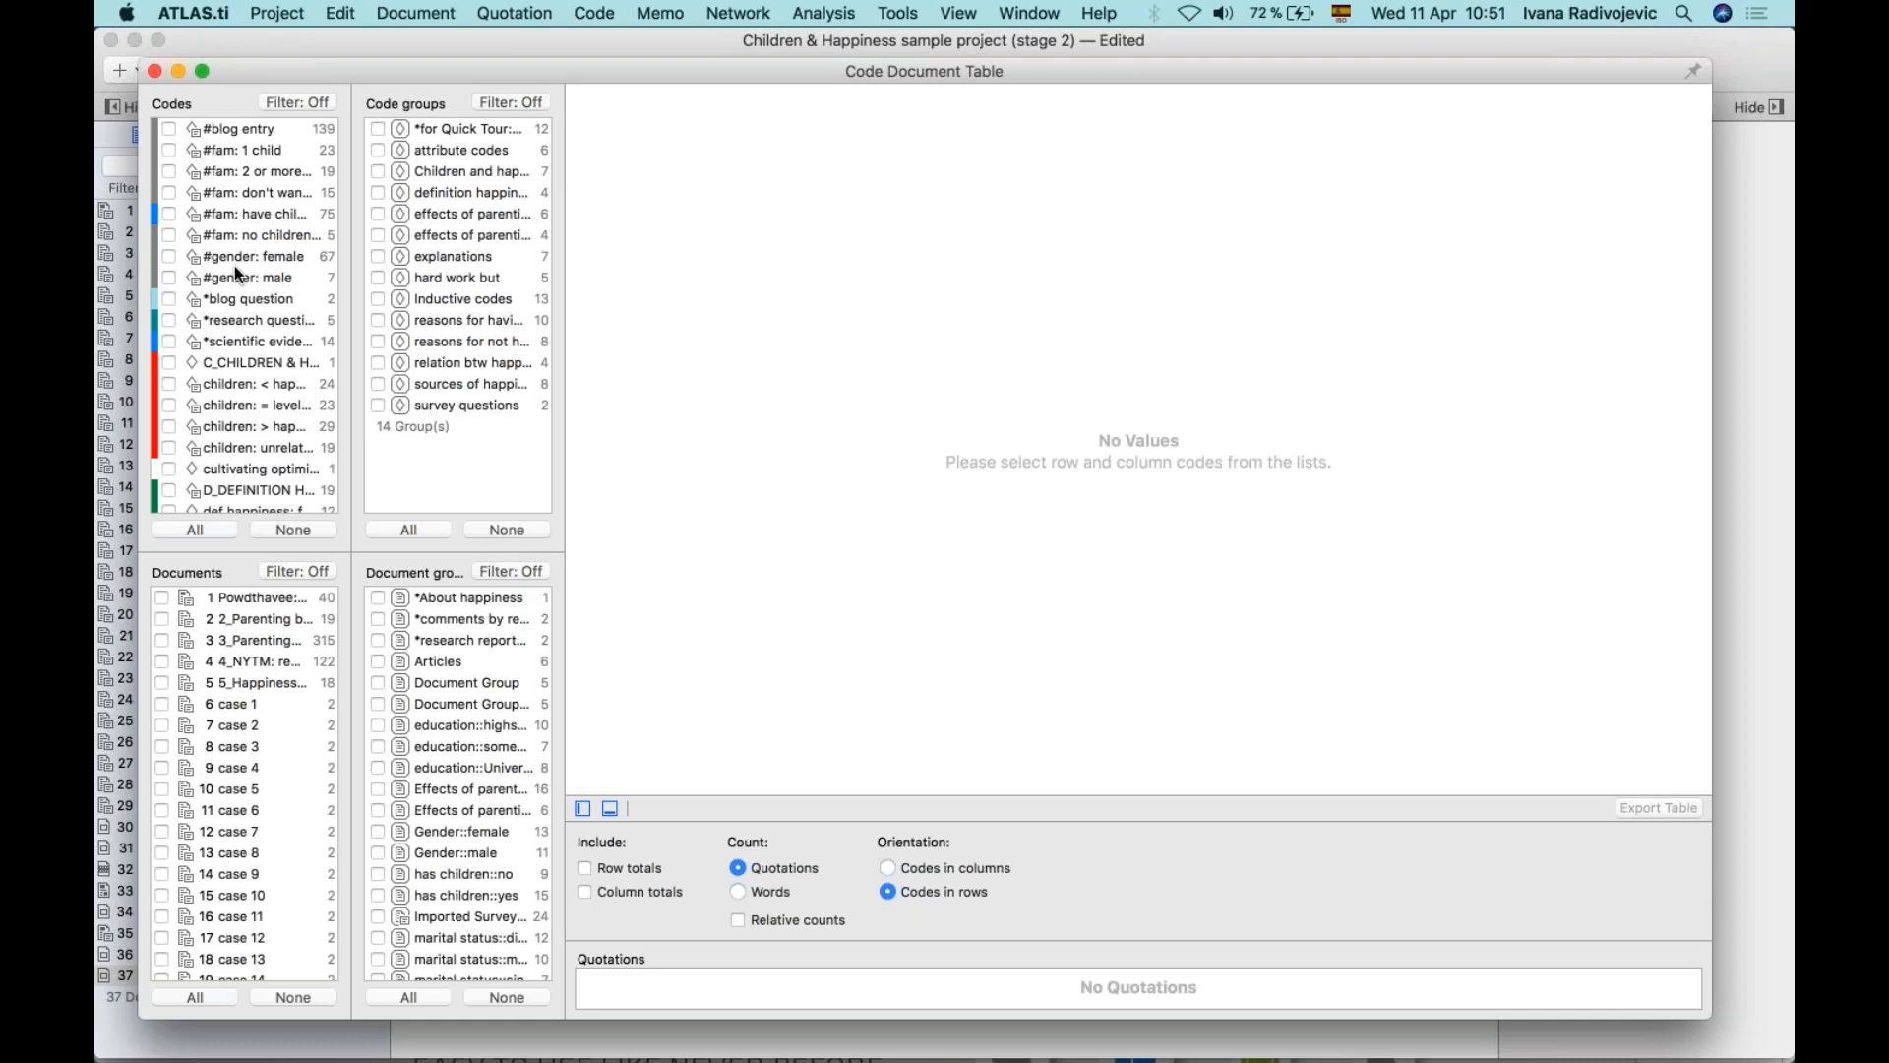
scroll(234, 266, down, 10)
scroll(234, 266, up, 5)
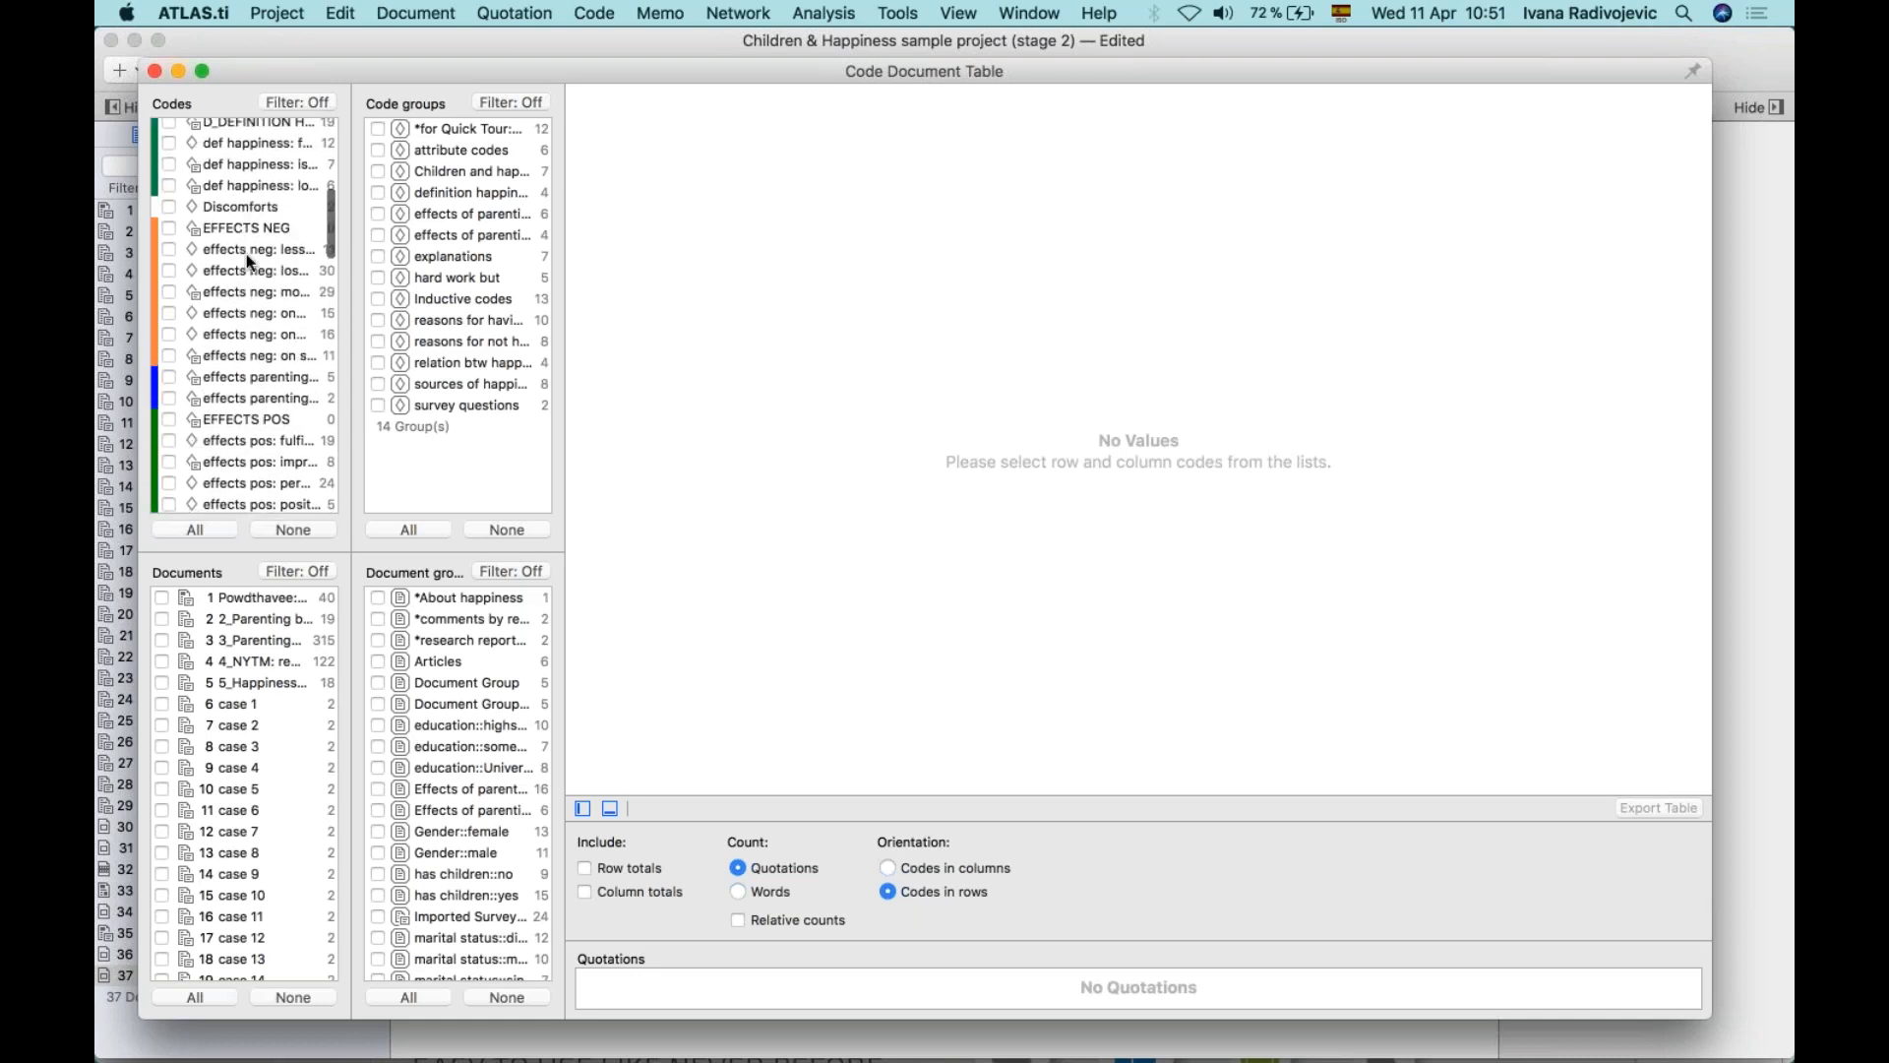
click(246, 252)
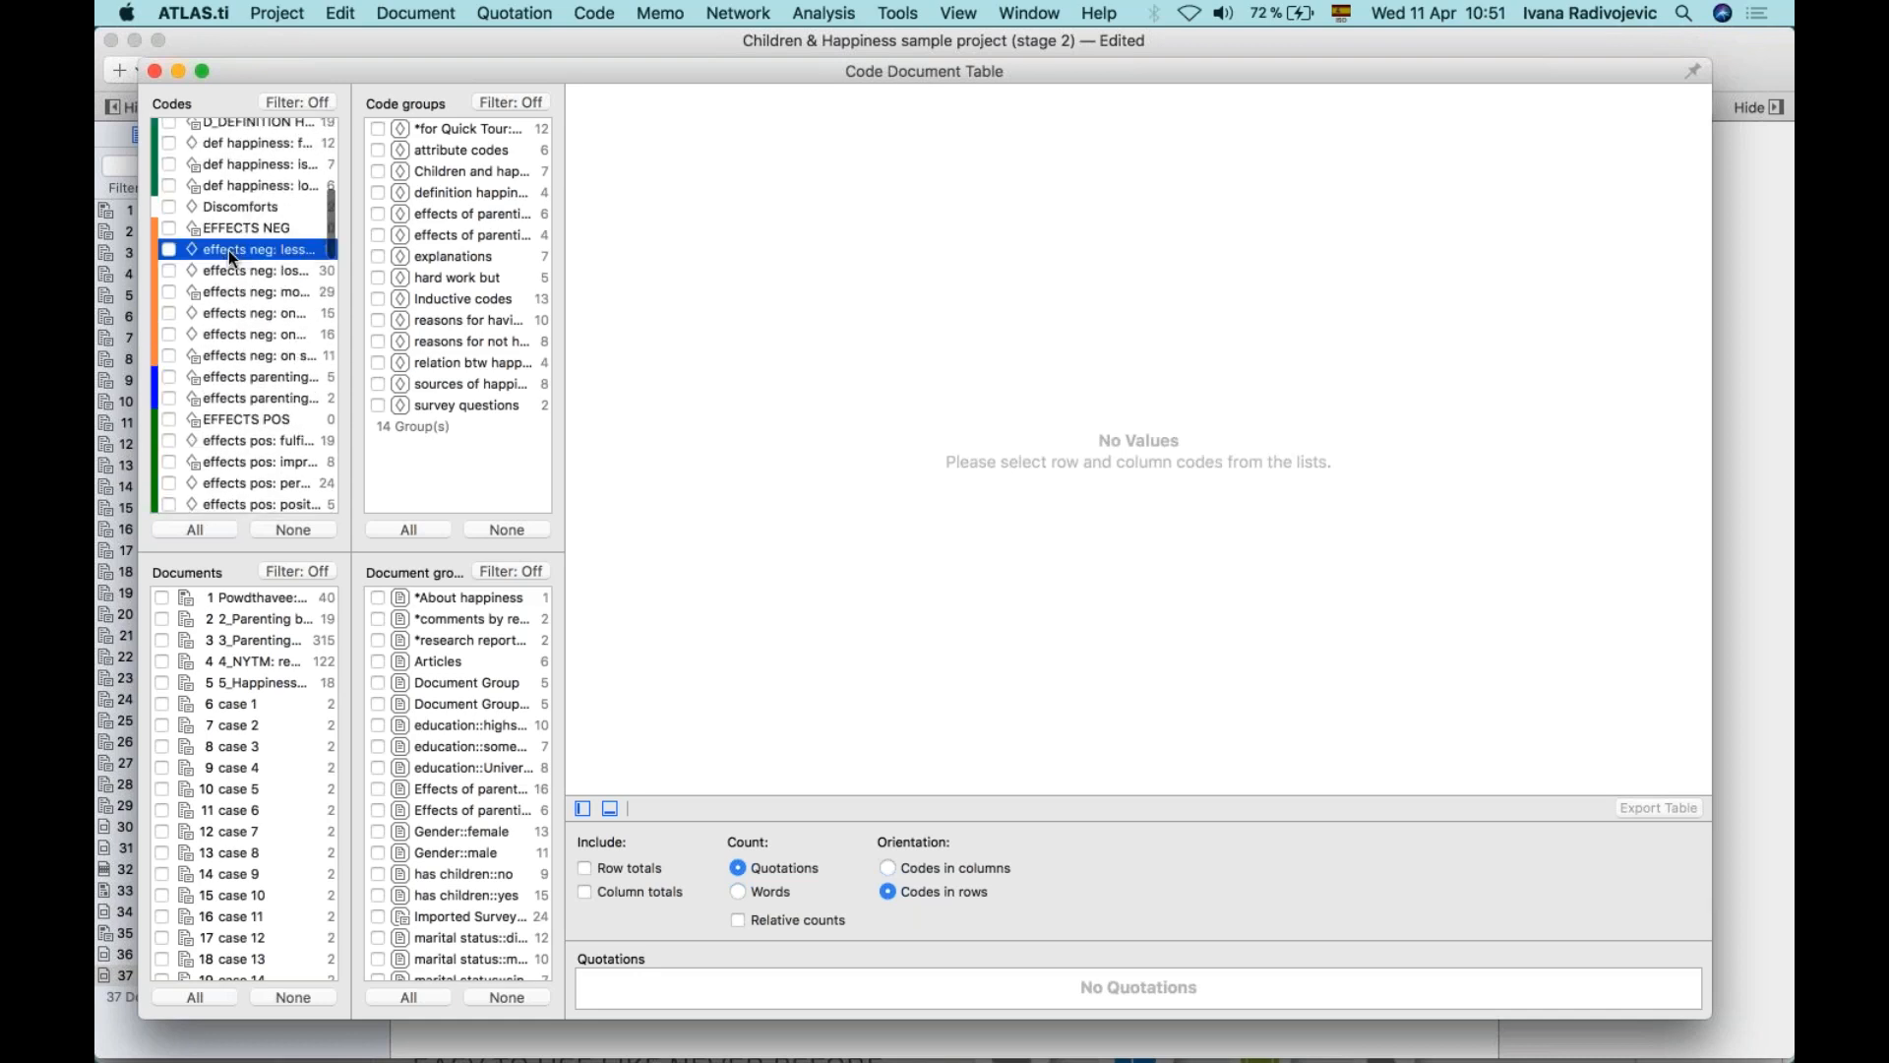
shift+click(246, 352)
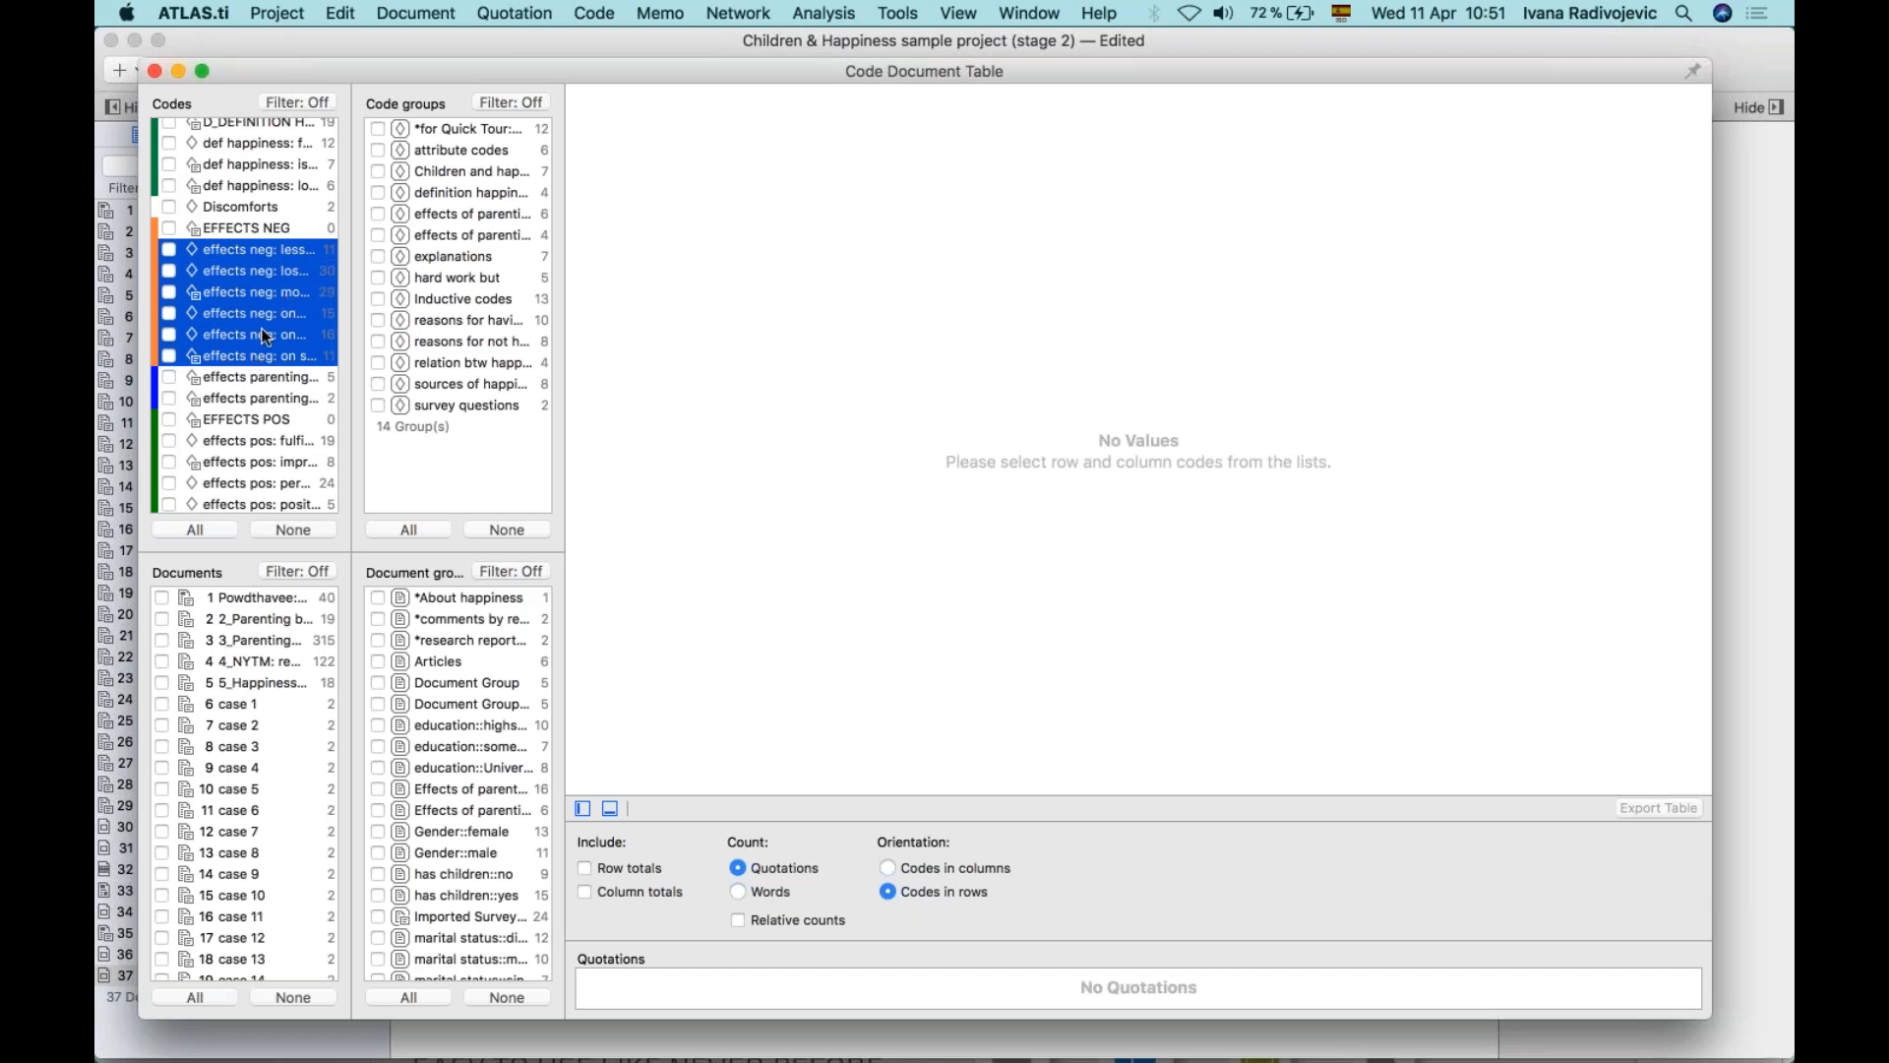
Include the four "effects pos" codes, from "fulfilment" to "positive emotions", in the Code Document Table.
scroll(264, 386, down, 5)
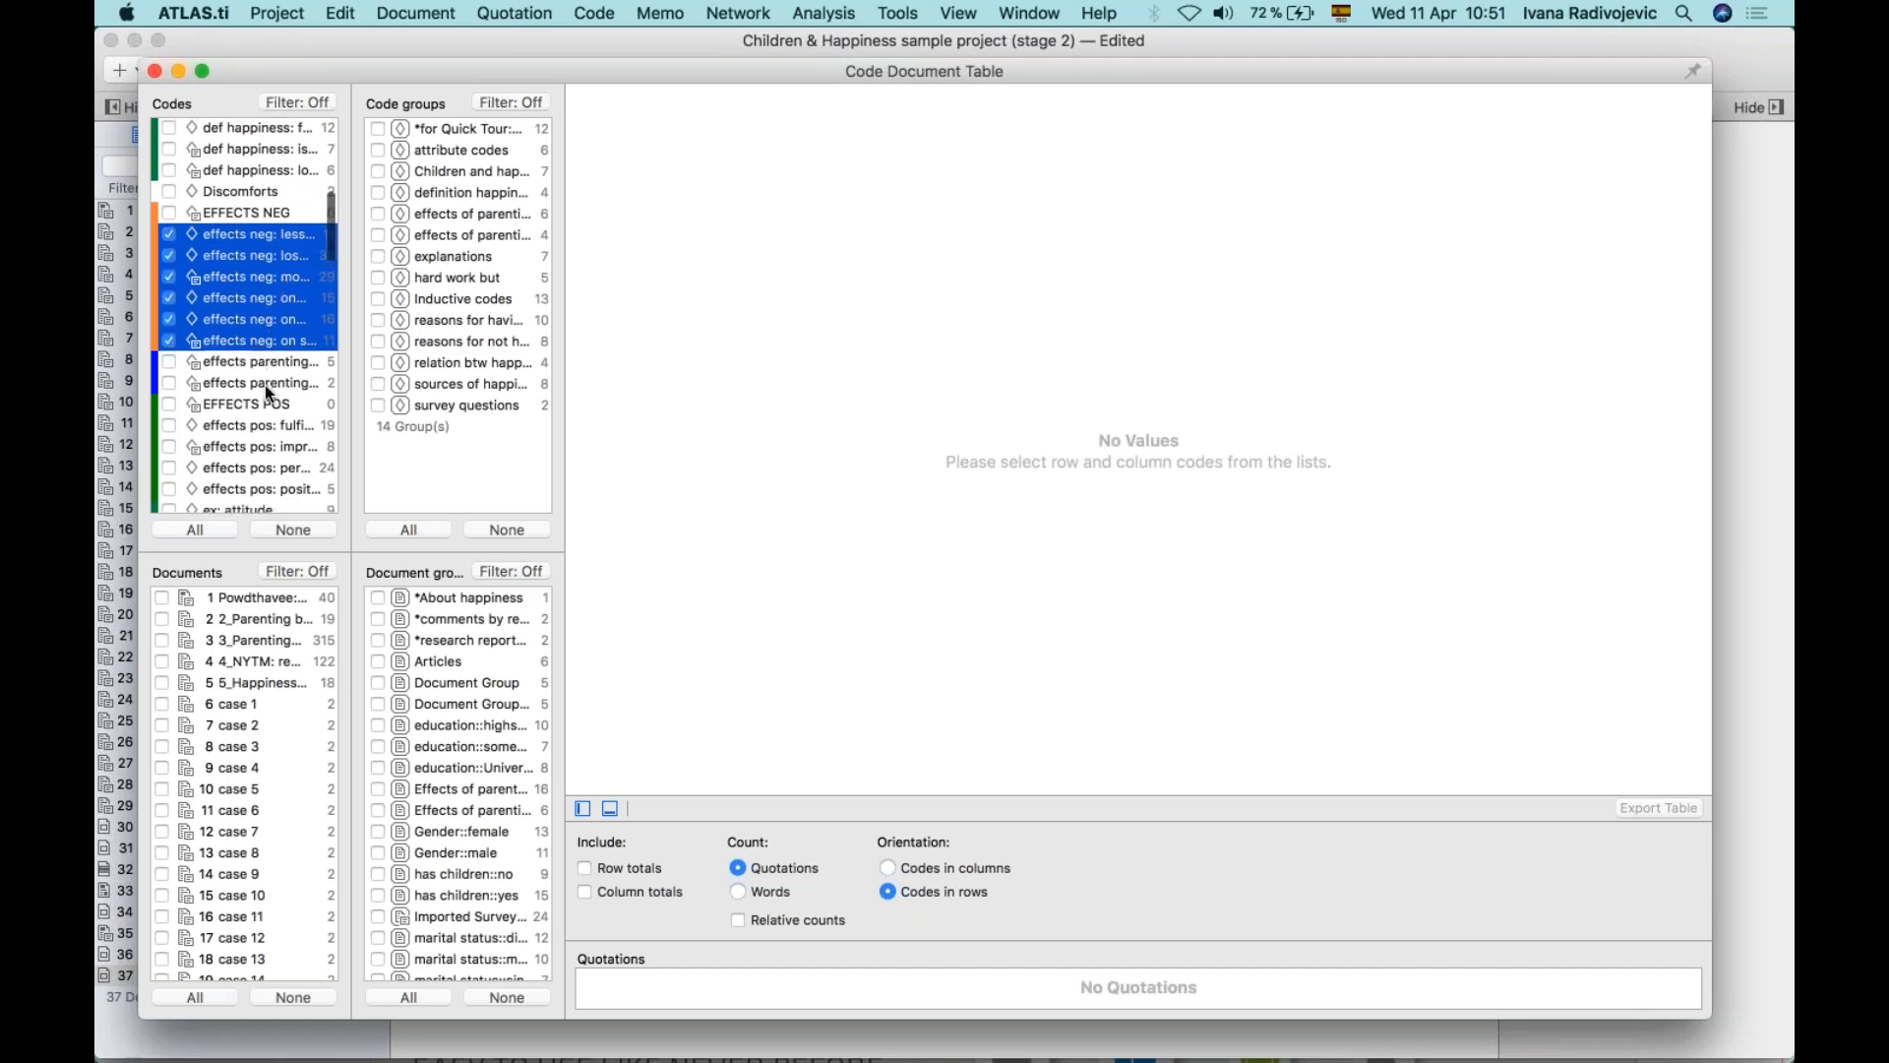
click(241, 286)
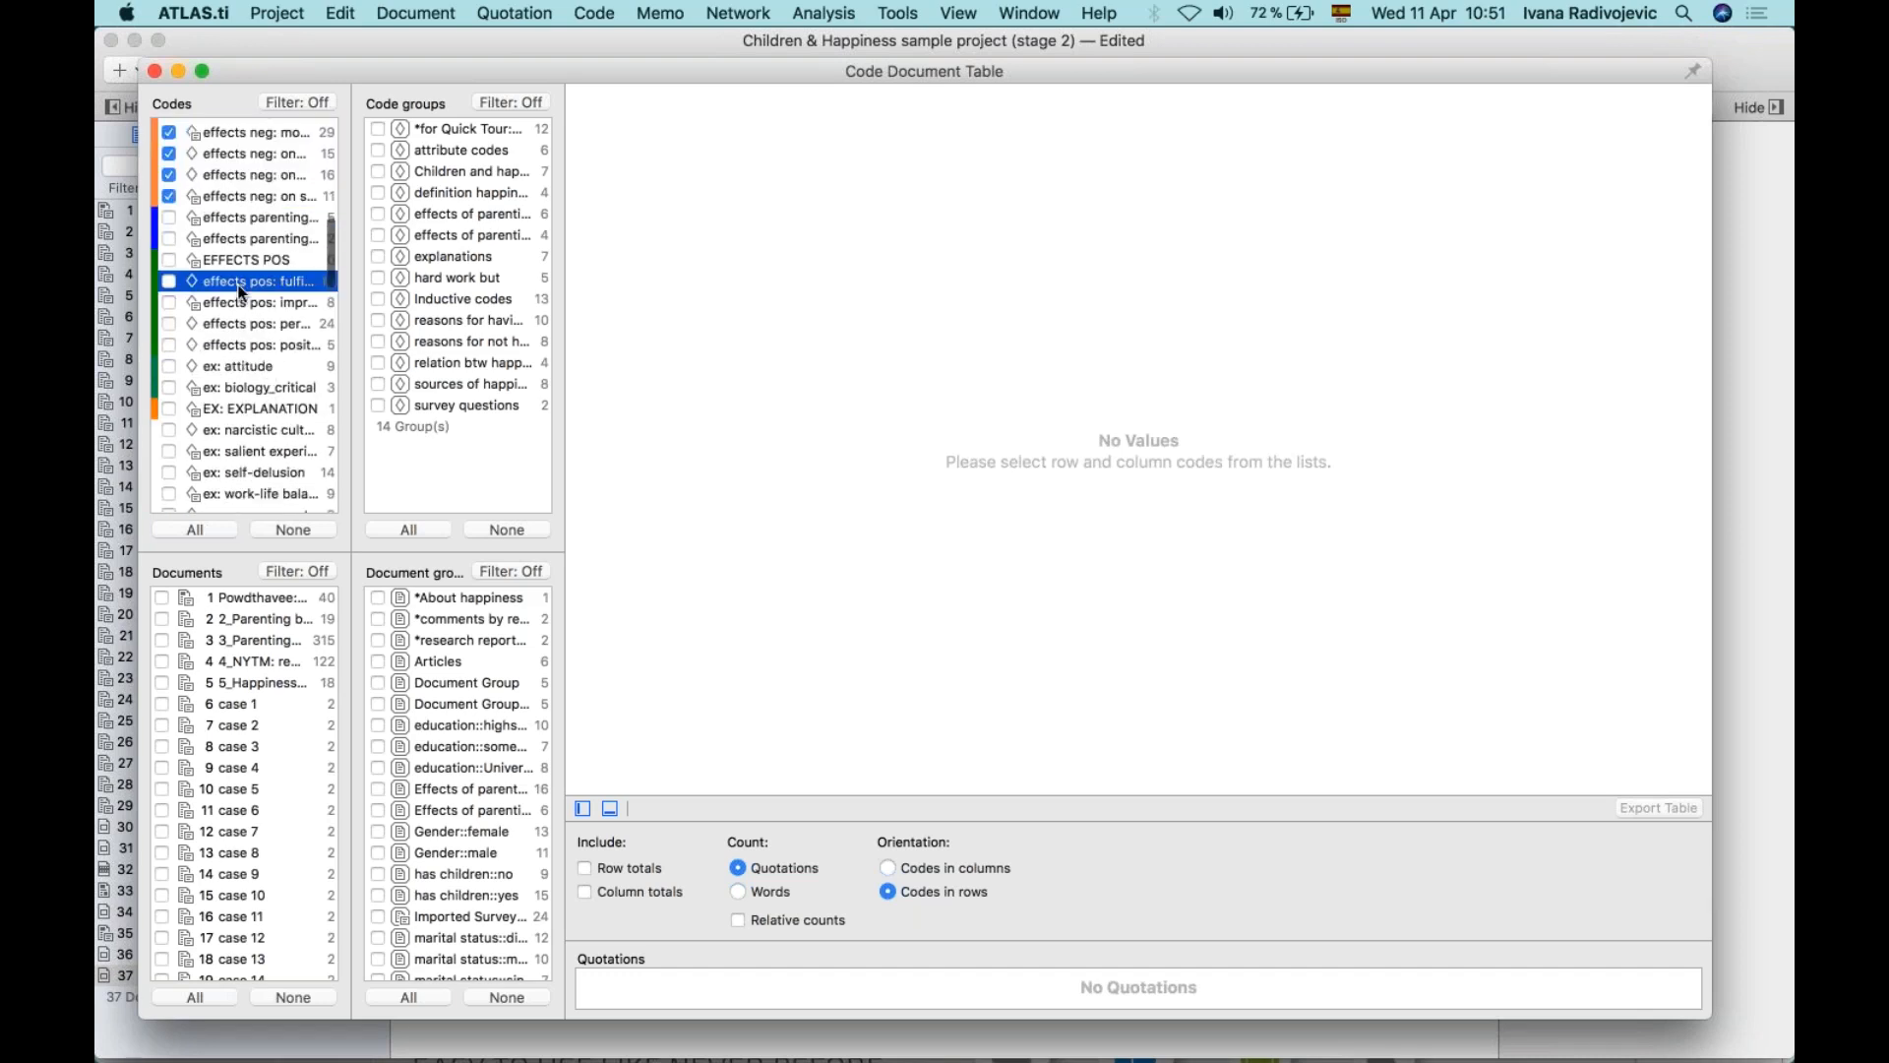
shift+click(241, 350)
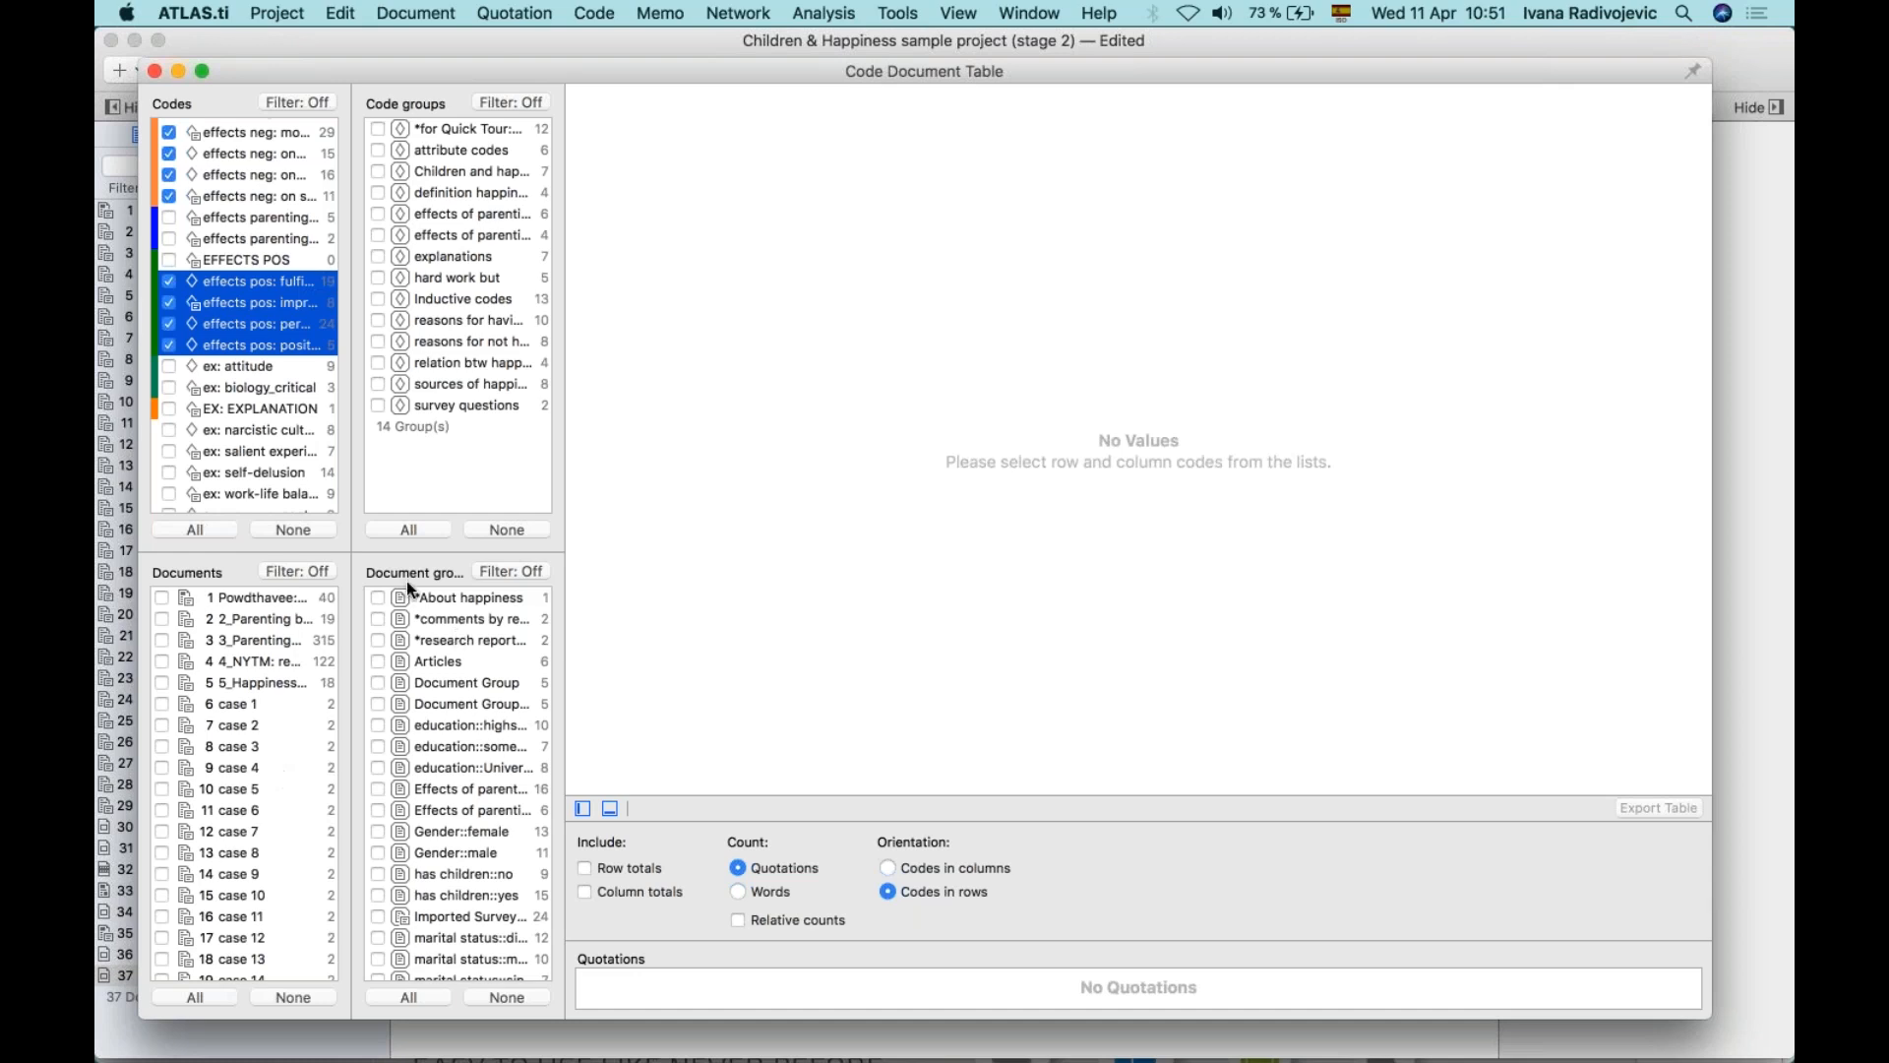
Compare the chosen codes across the document groups Gender::female and Gender::male in the Code Document Table.
scroll(259, 862, down, 1)
scroll(258, 862, down, 3)
click(379, 832)
click(379, 854)
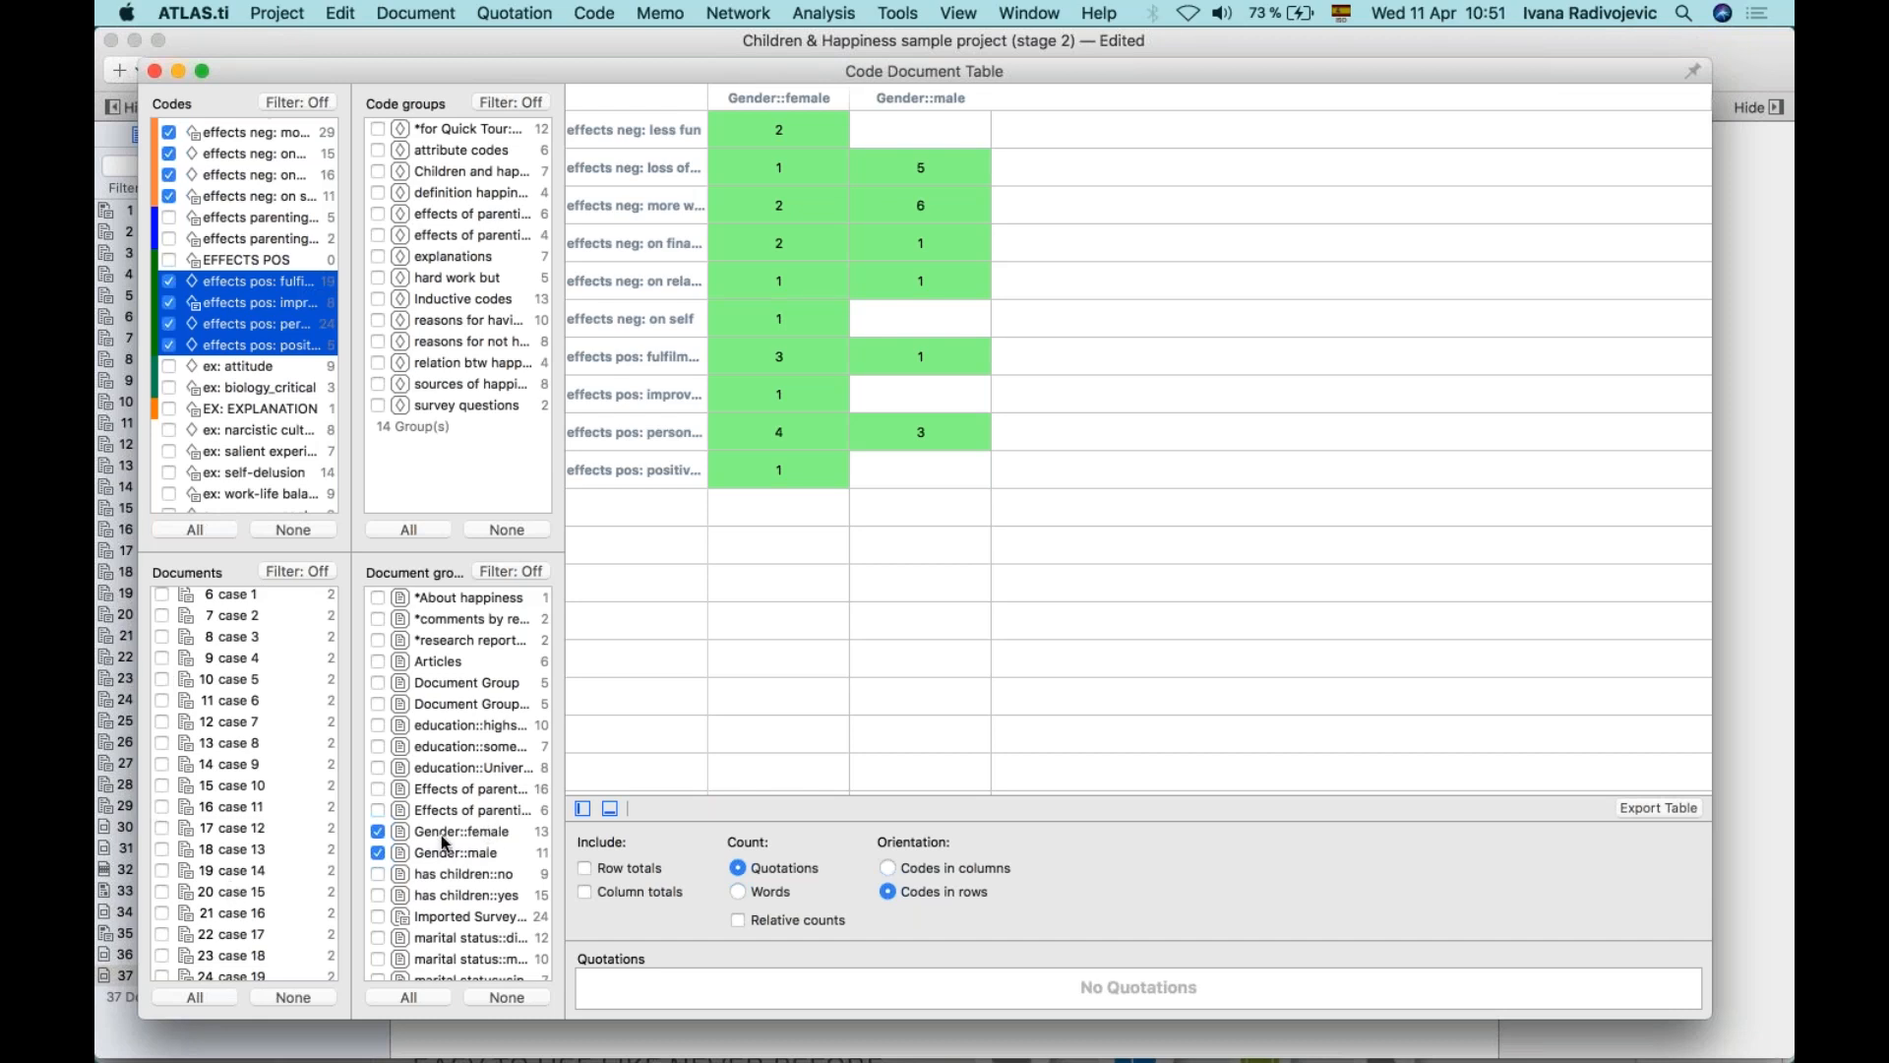
Widen the row label column so the full code names fit, and include row totals and column totals.
drag(707, 98, 873, 106)
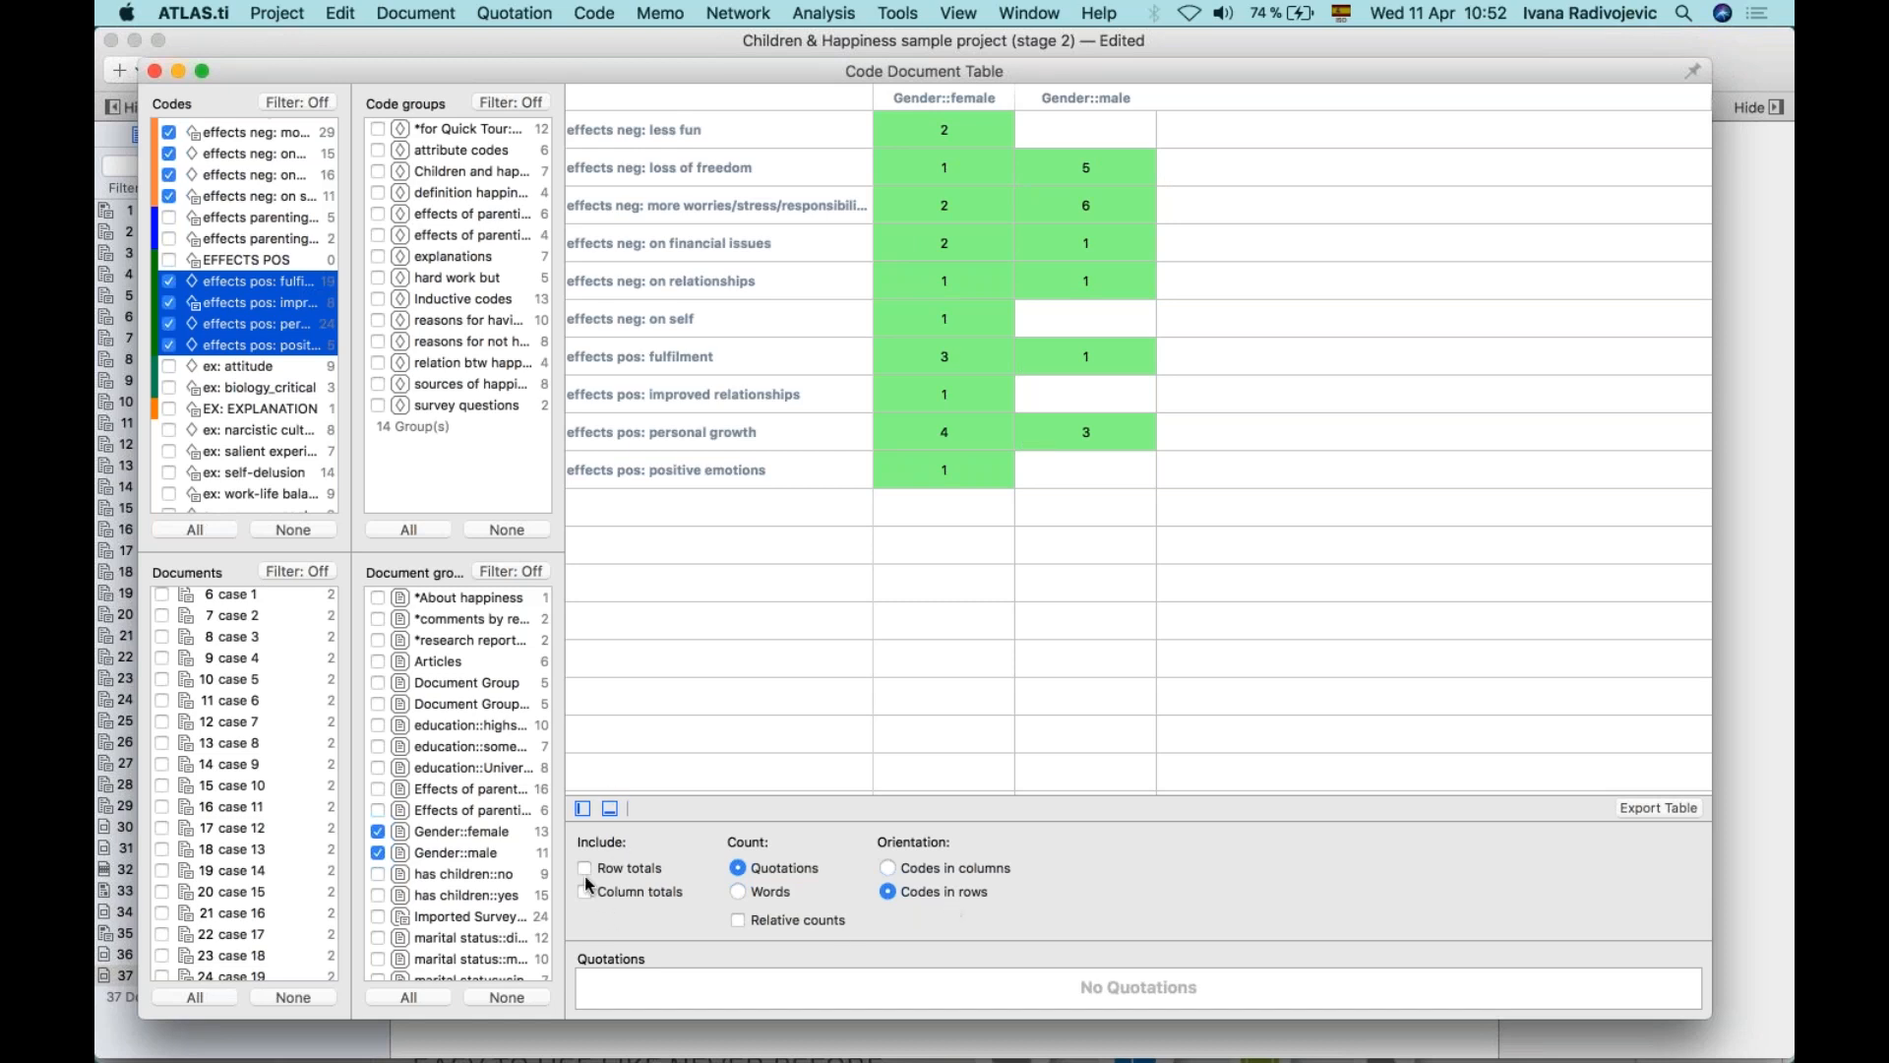
click(583, 868)
click(584, 892)
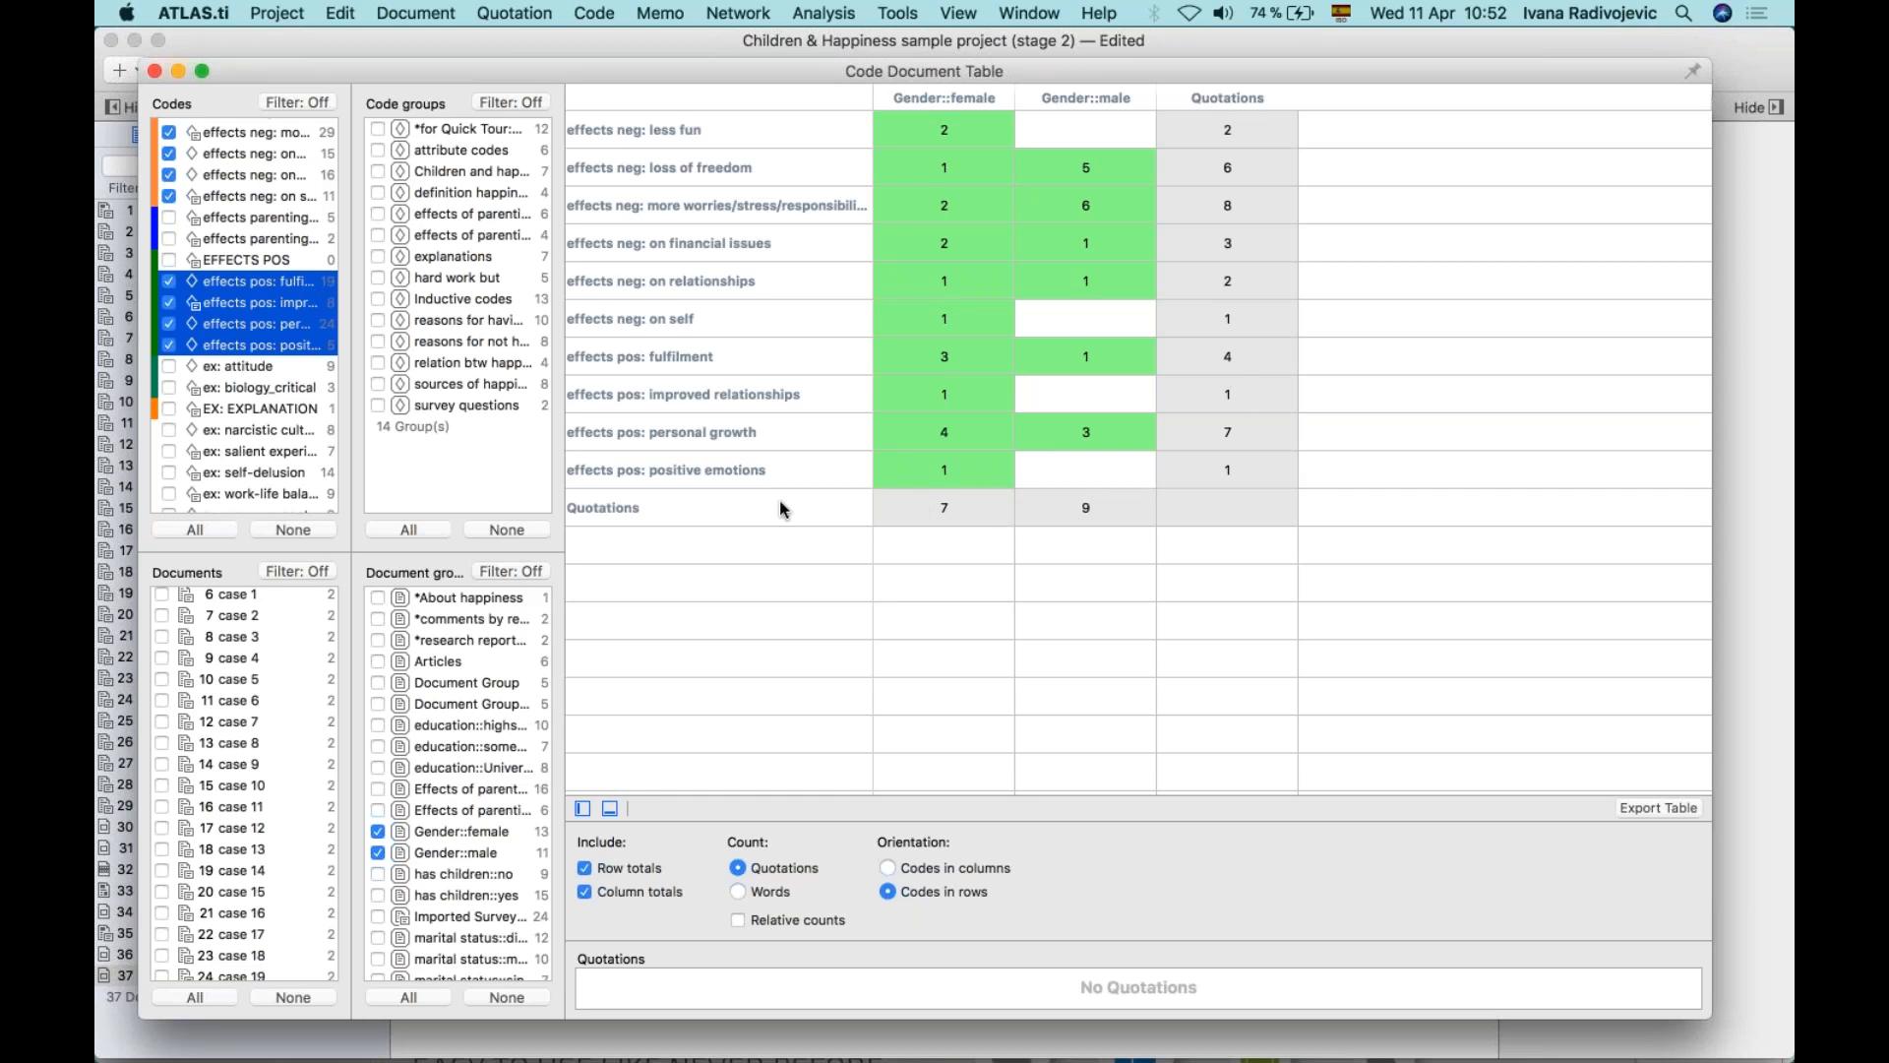
Preview the table with codes in columns and with relative counts, restoring codes in rows and absolute quotation counts.
click(888, 869)
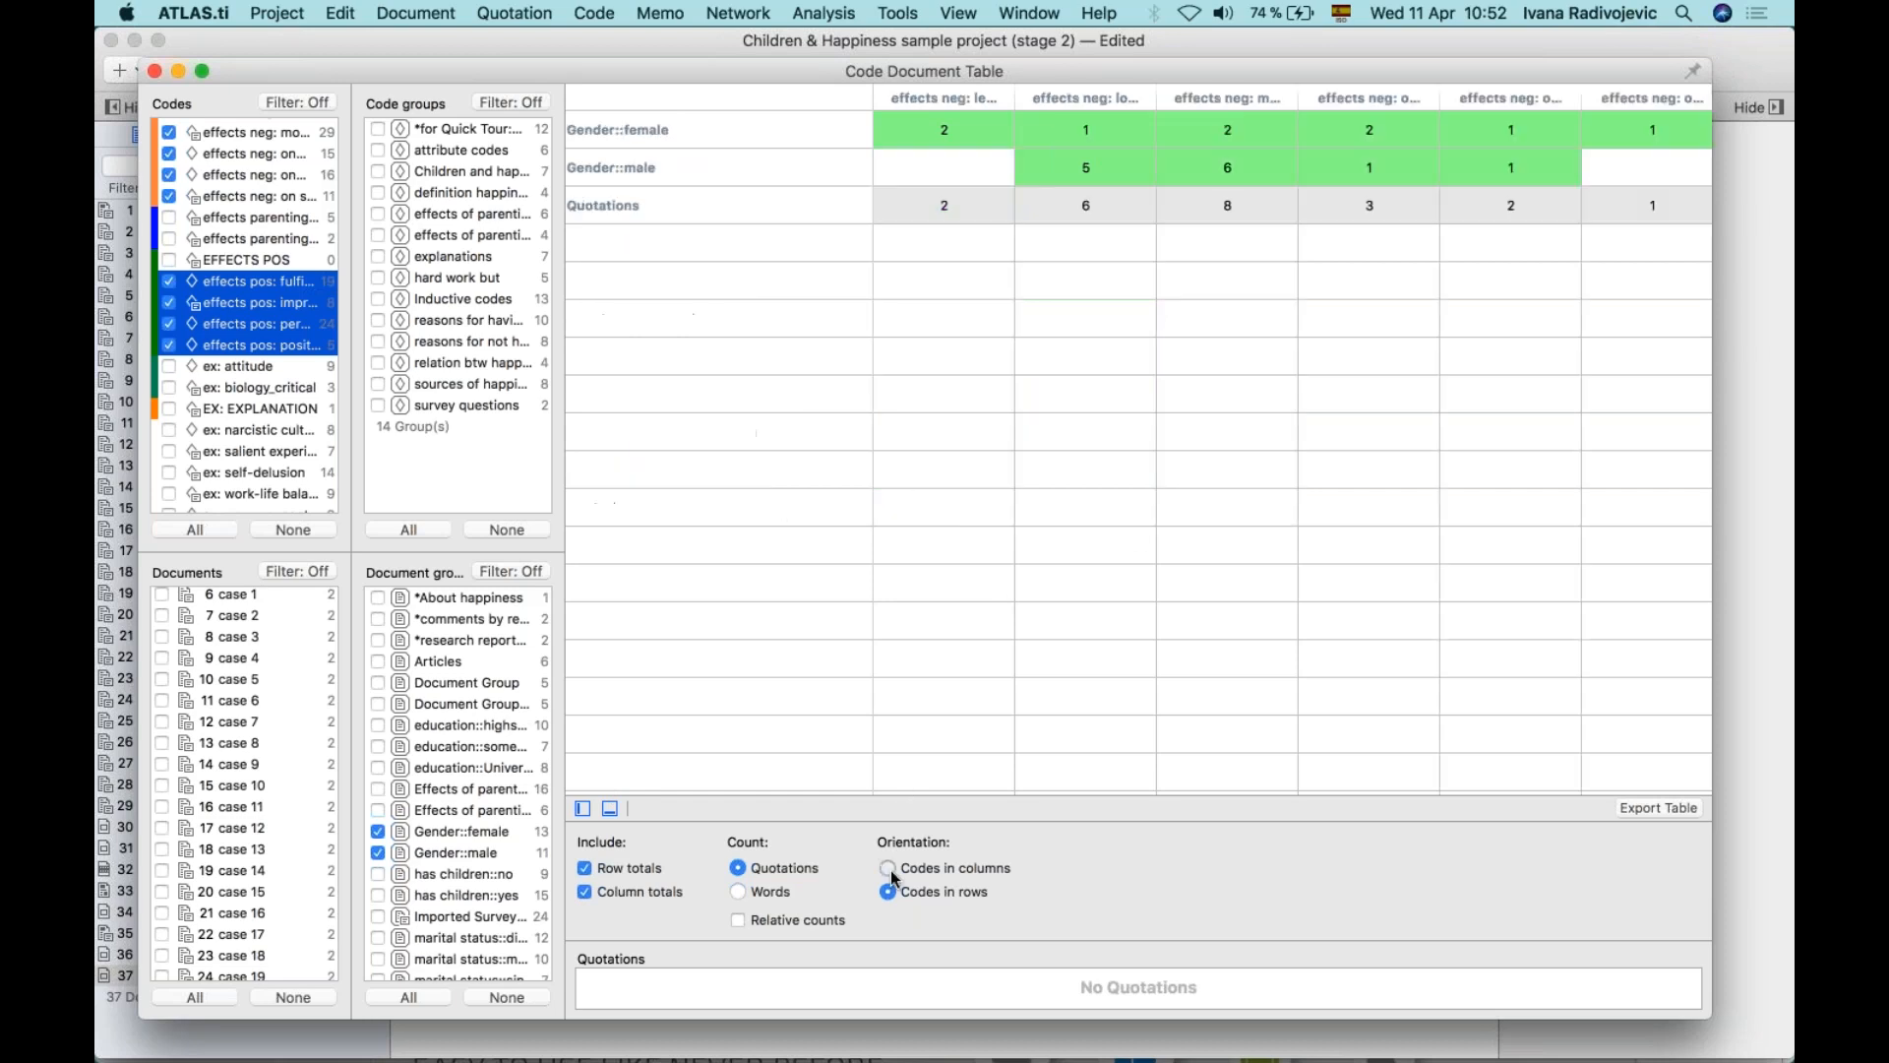
click(889, 892)
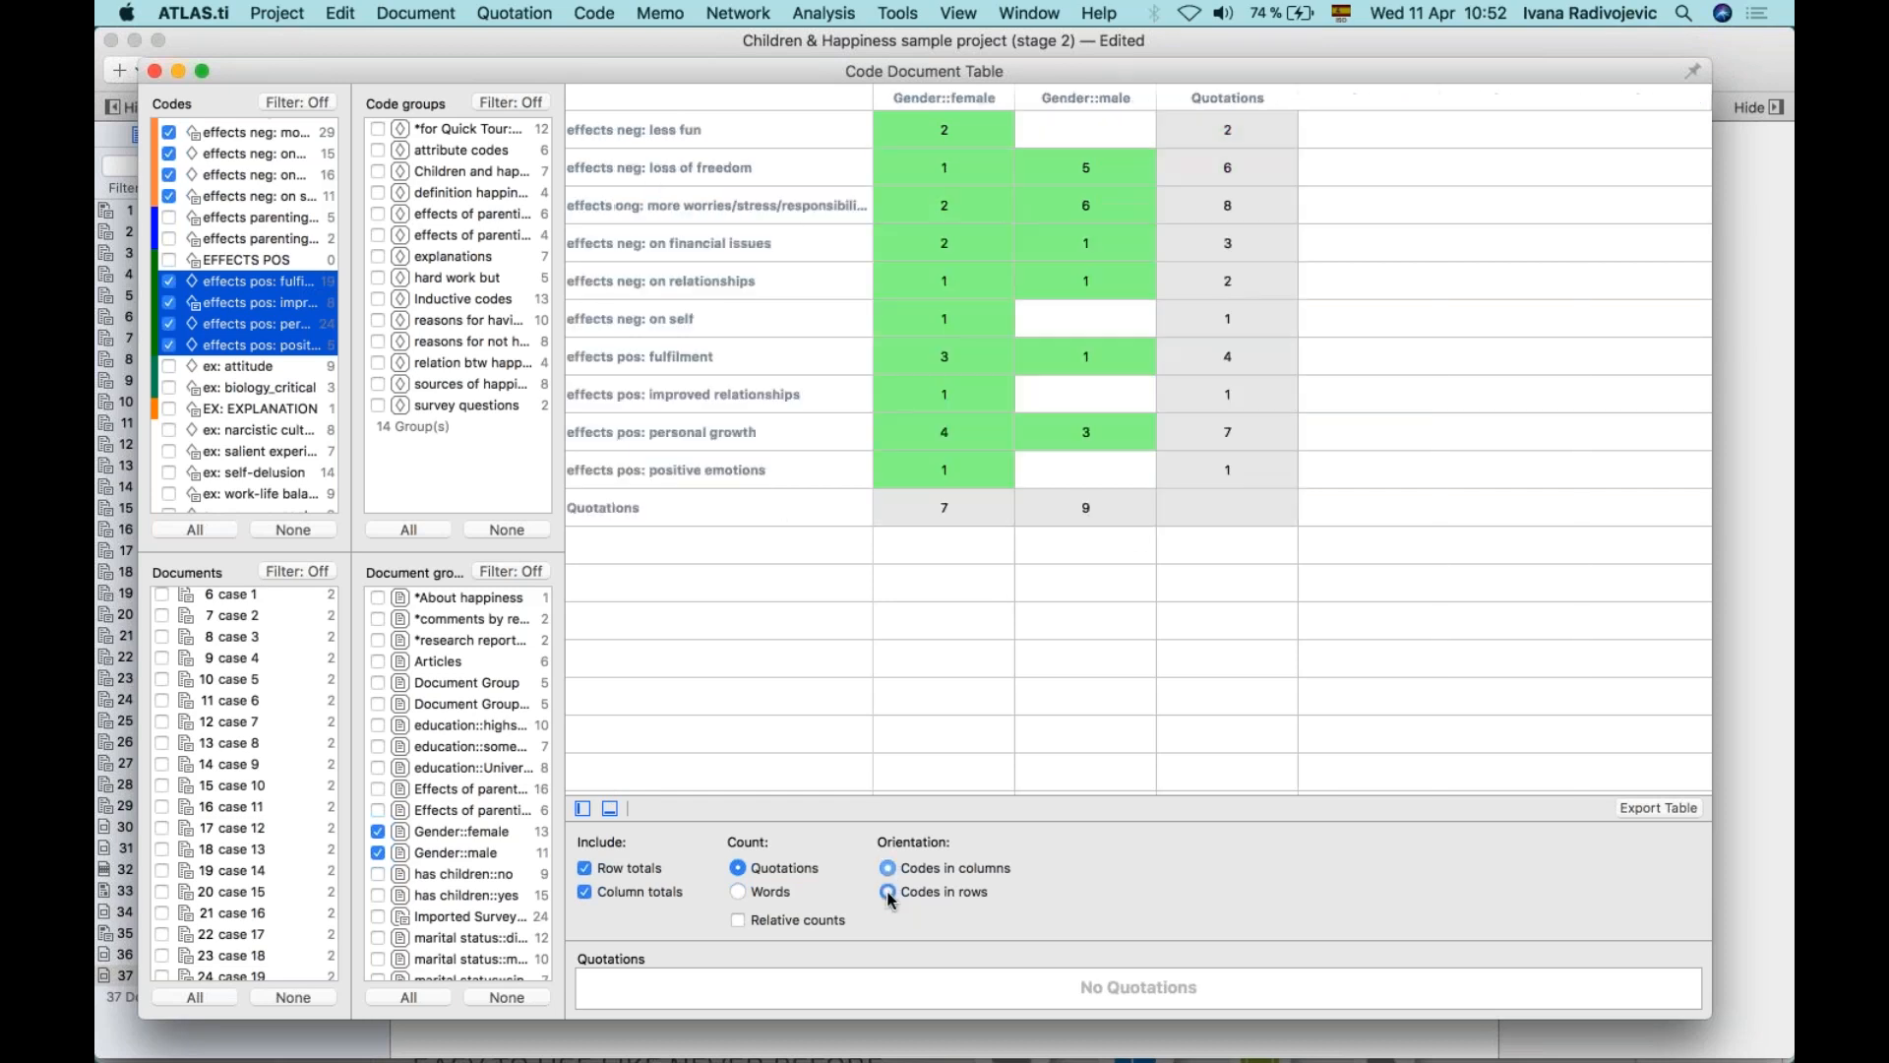
click(737, 921)
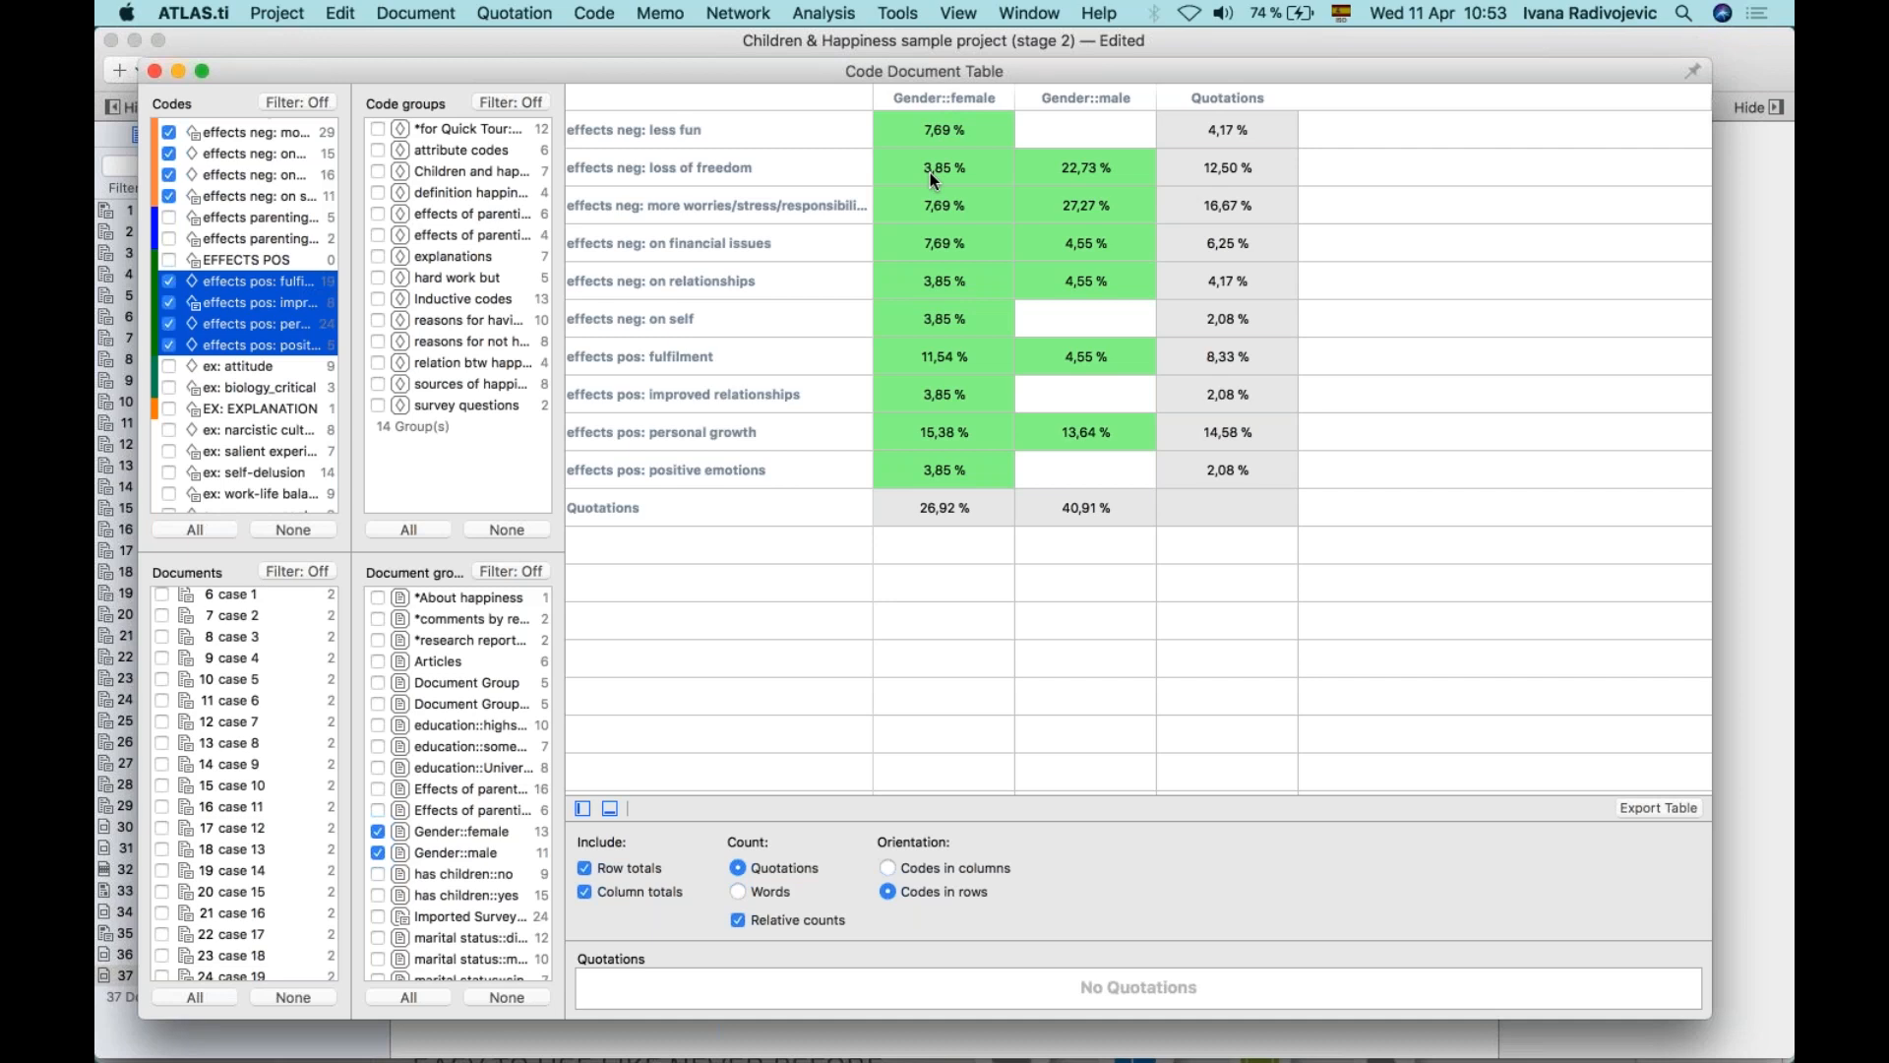
click(737, 919)
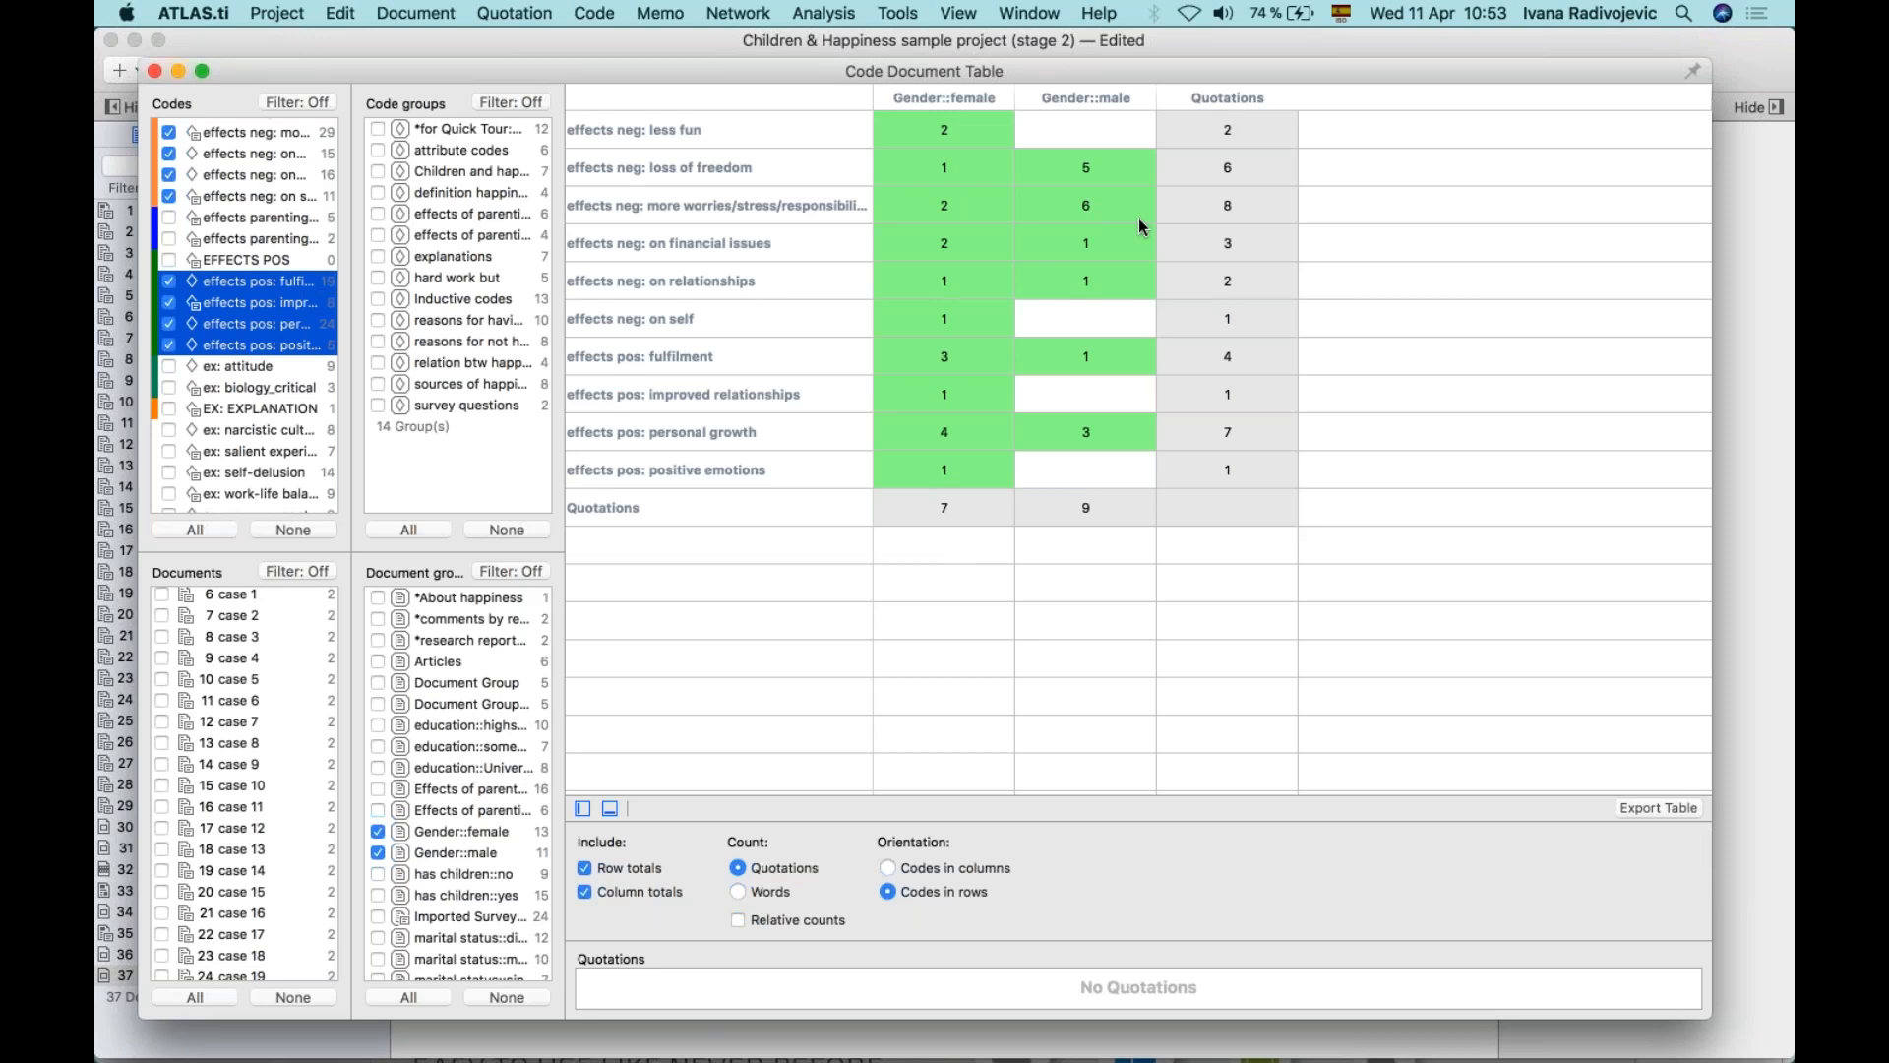
Close the Code Document Table, view the project's list of networks, return to the document list, and review the available analysis tools.
click(154, 71)
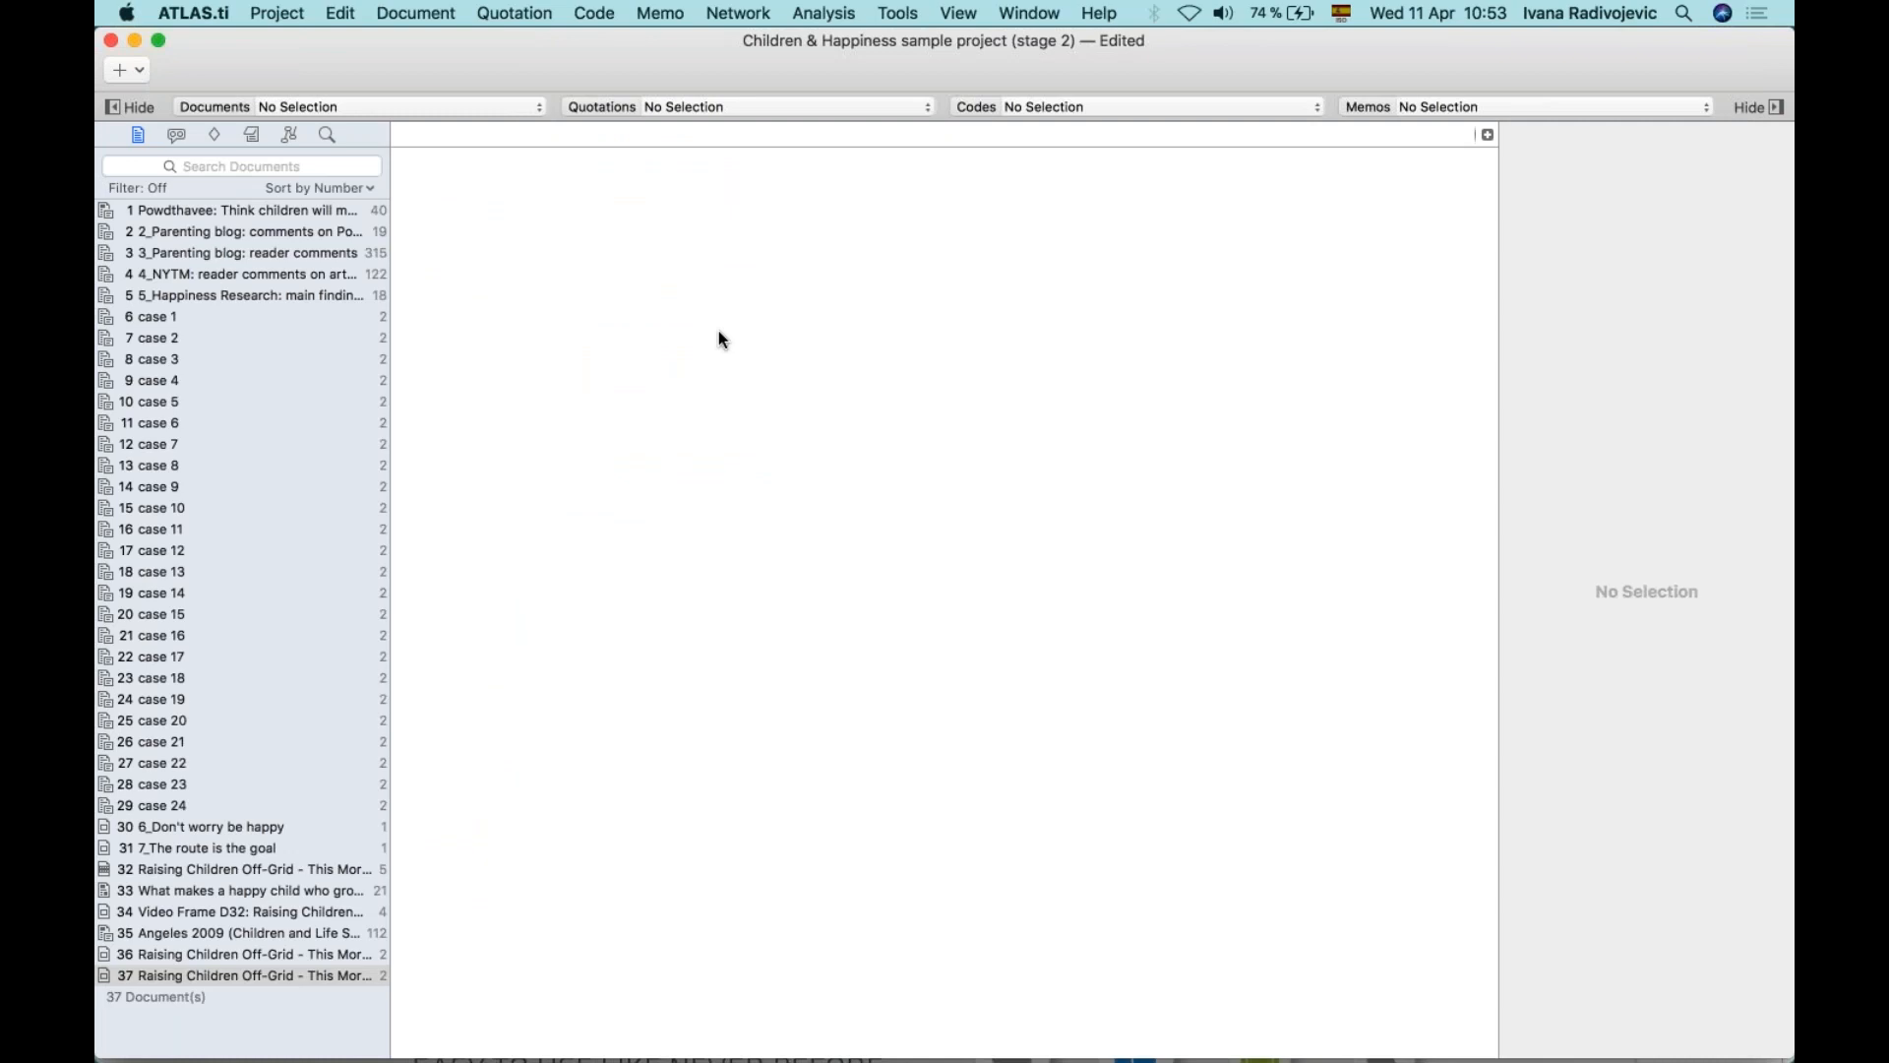
click(135, 69)
click(537, 229)
click(293, 133)
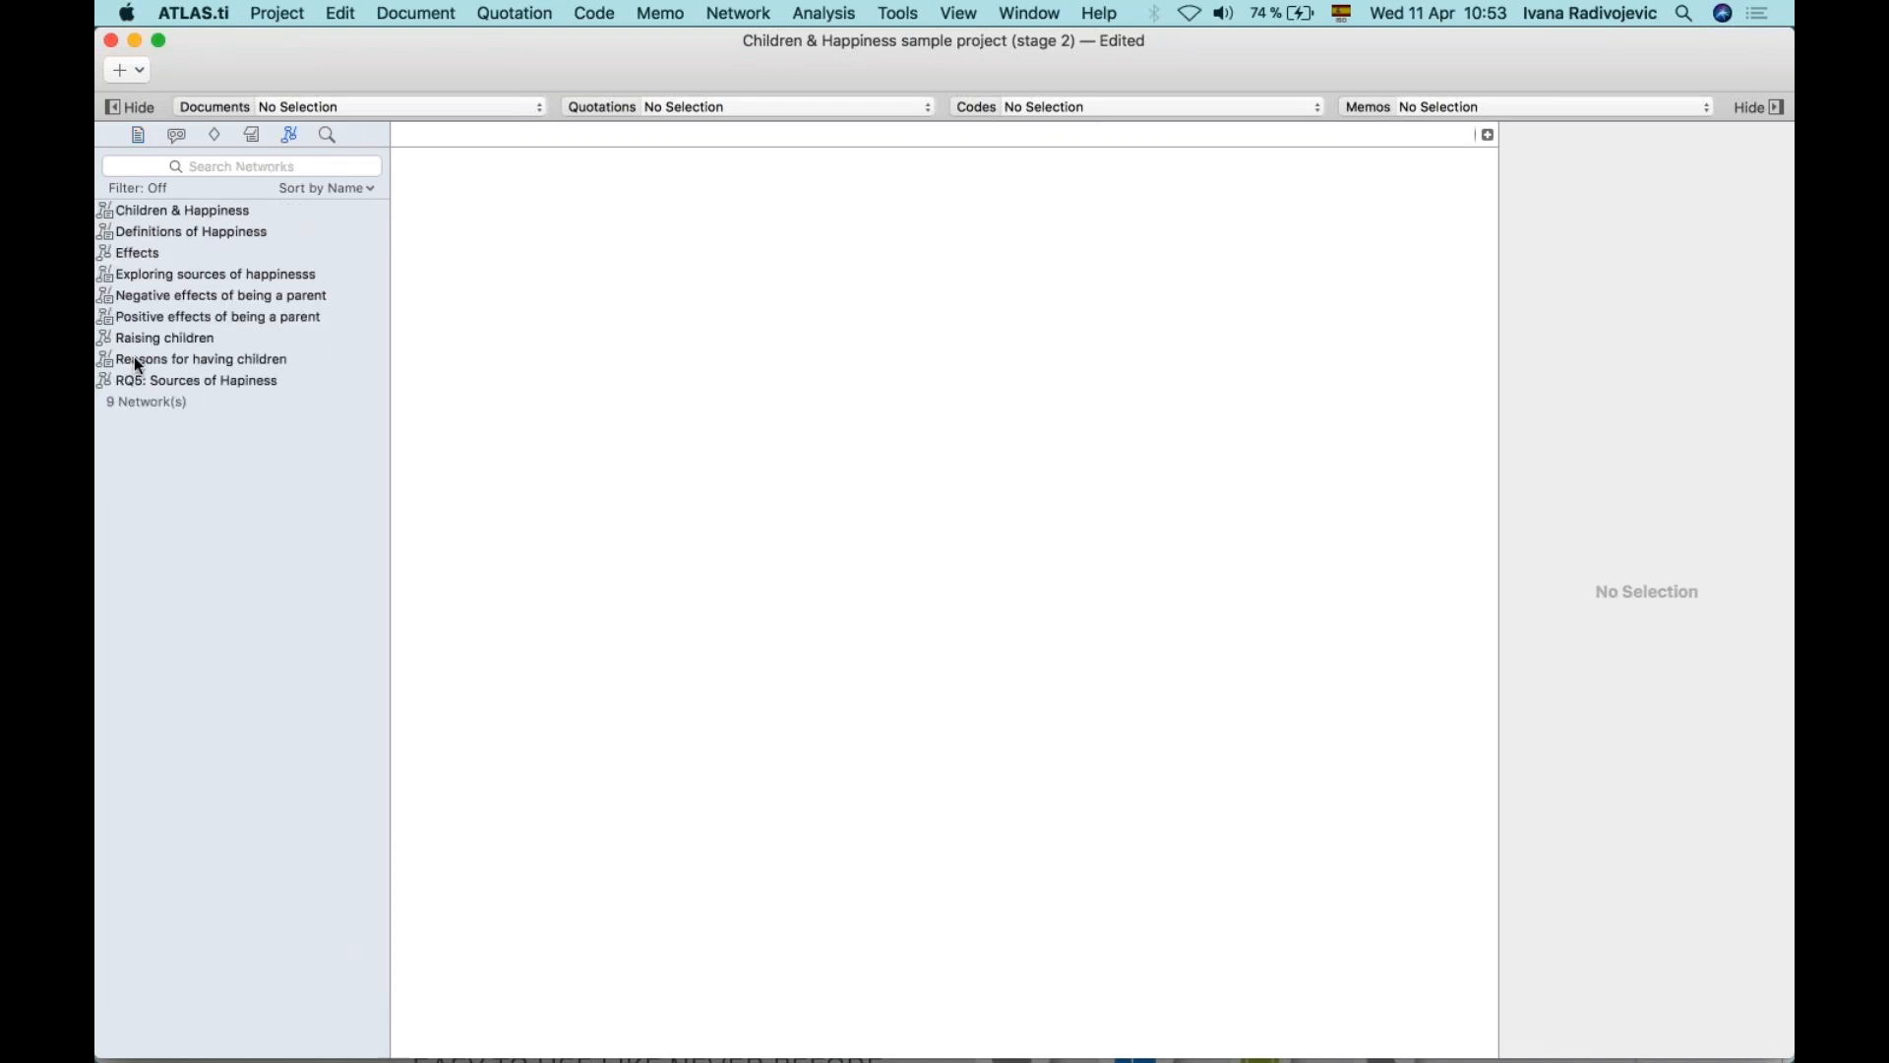
click(136, 134)
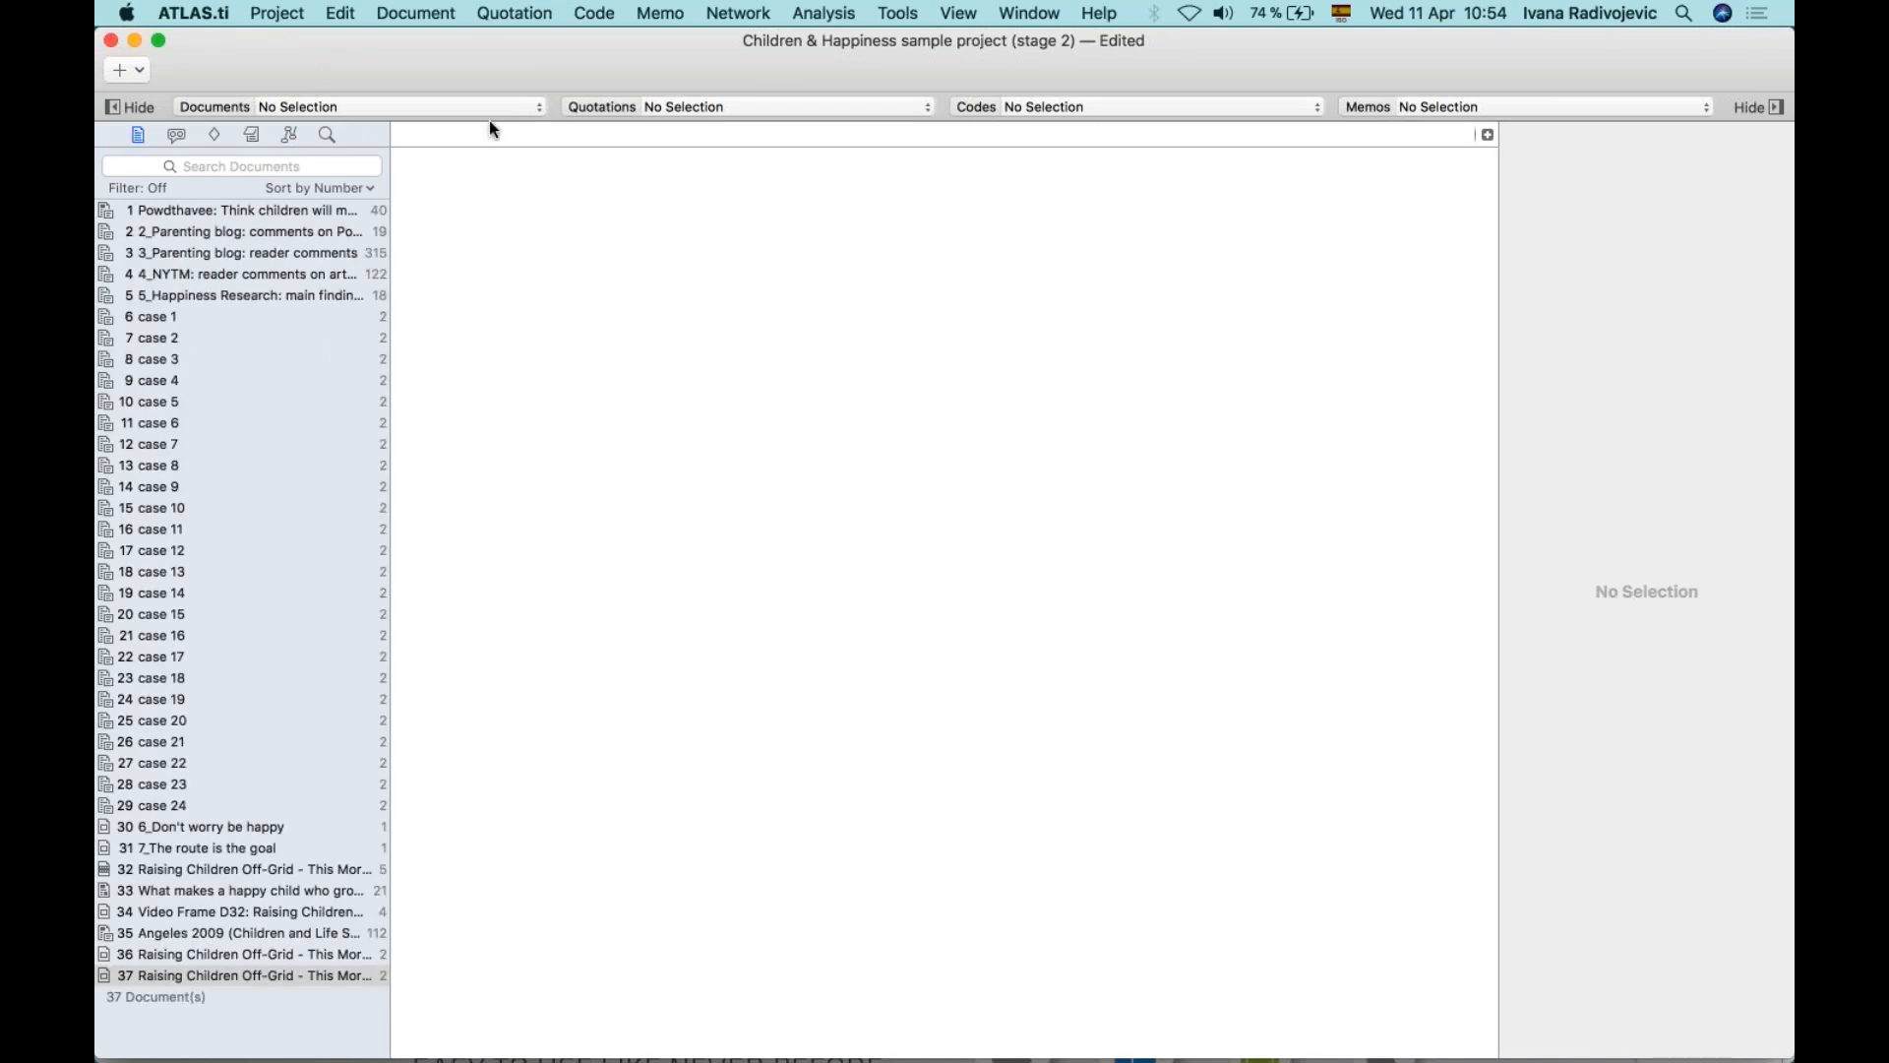
click(841, 10)
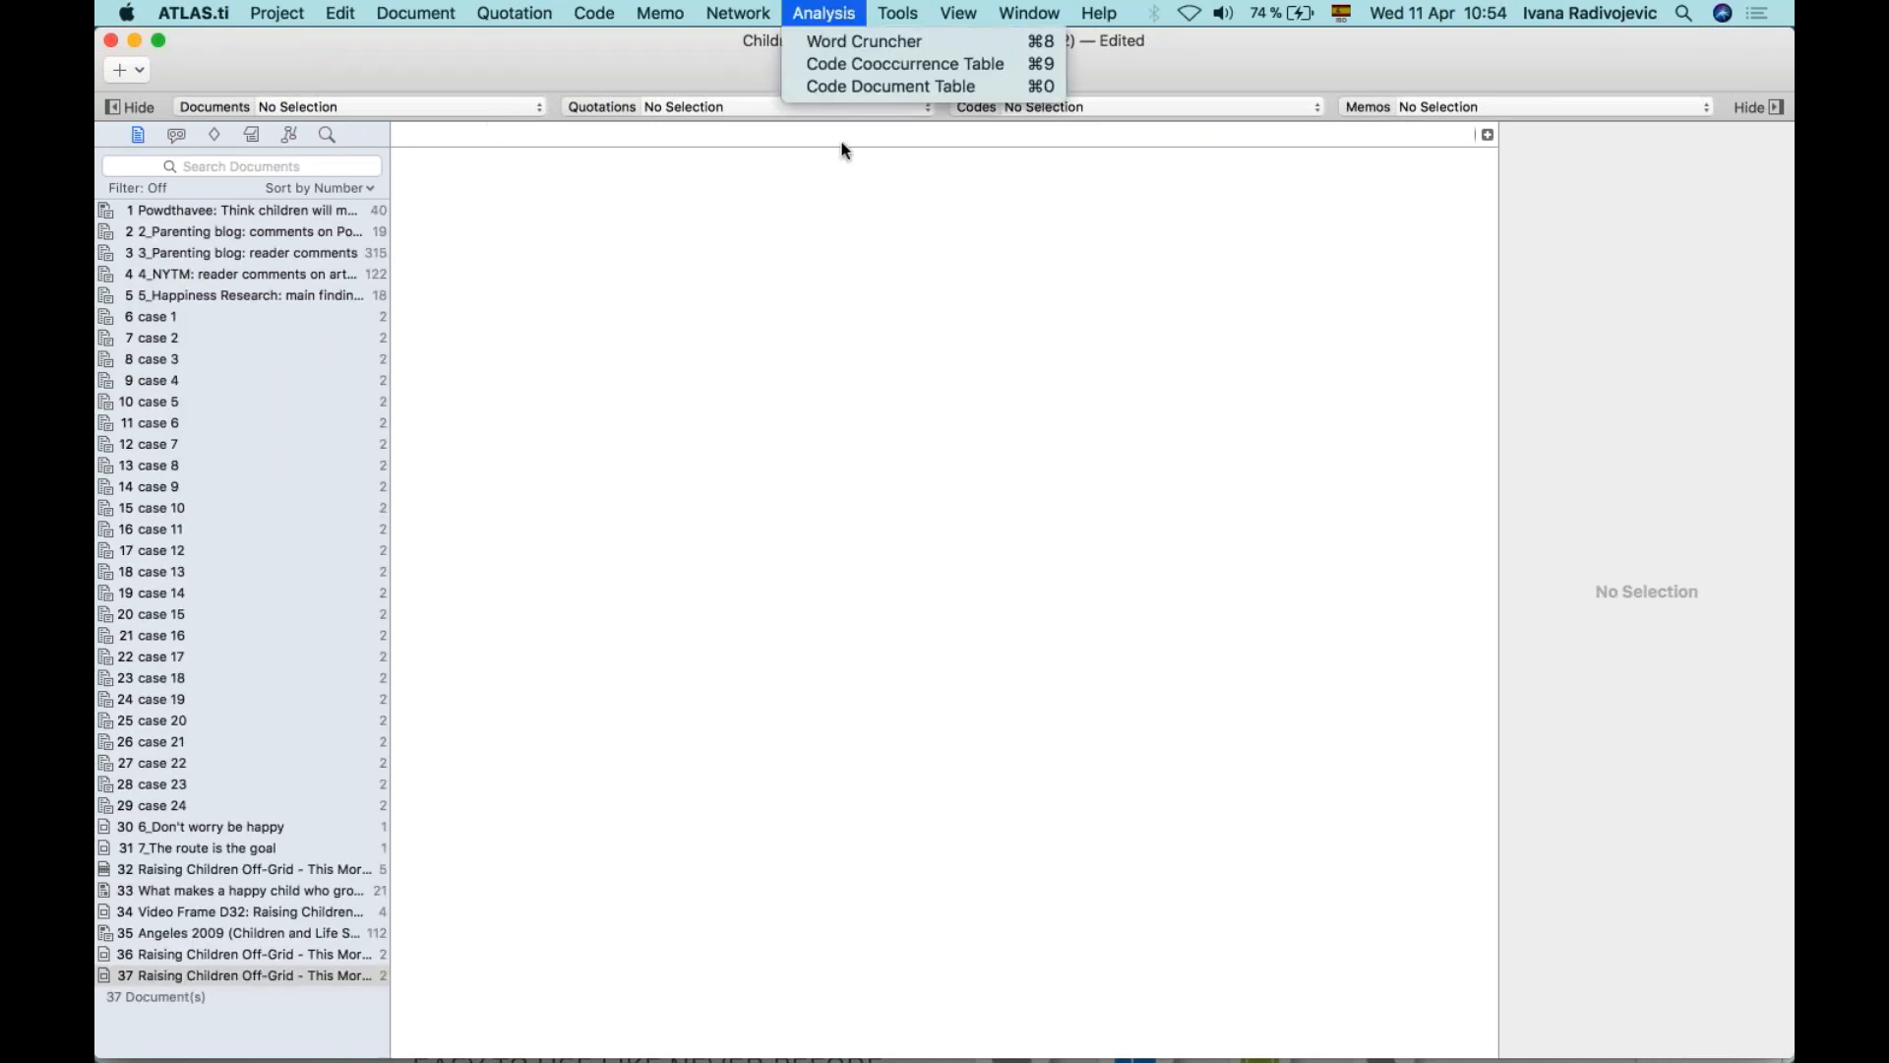
click(802, 295)
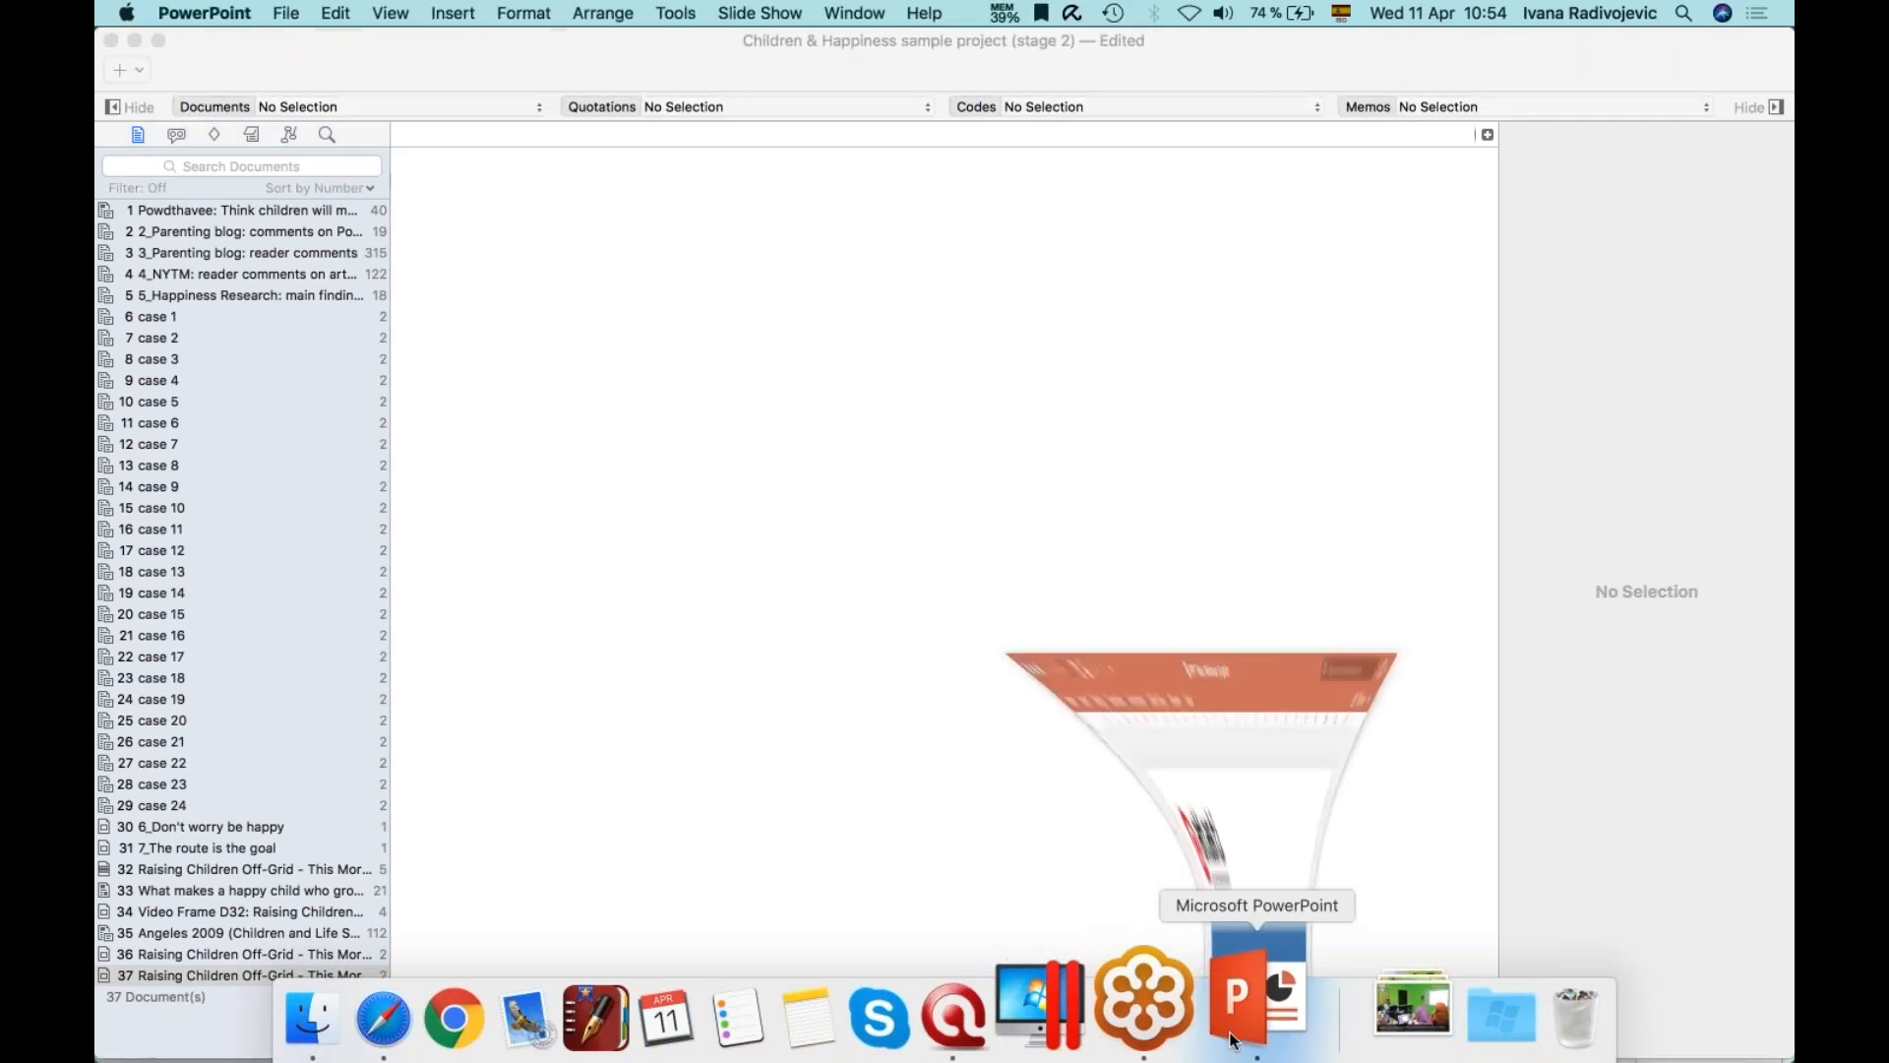
Switch to PowerPoint and start the slide show of "PPT Mac Webinar English" from slide 9.
click(1251, 1004)
click(1420, 1045)
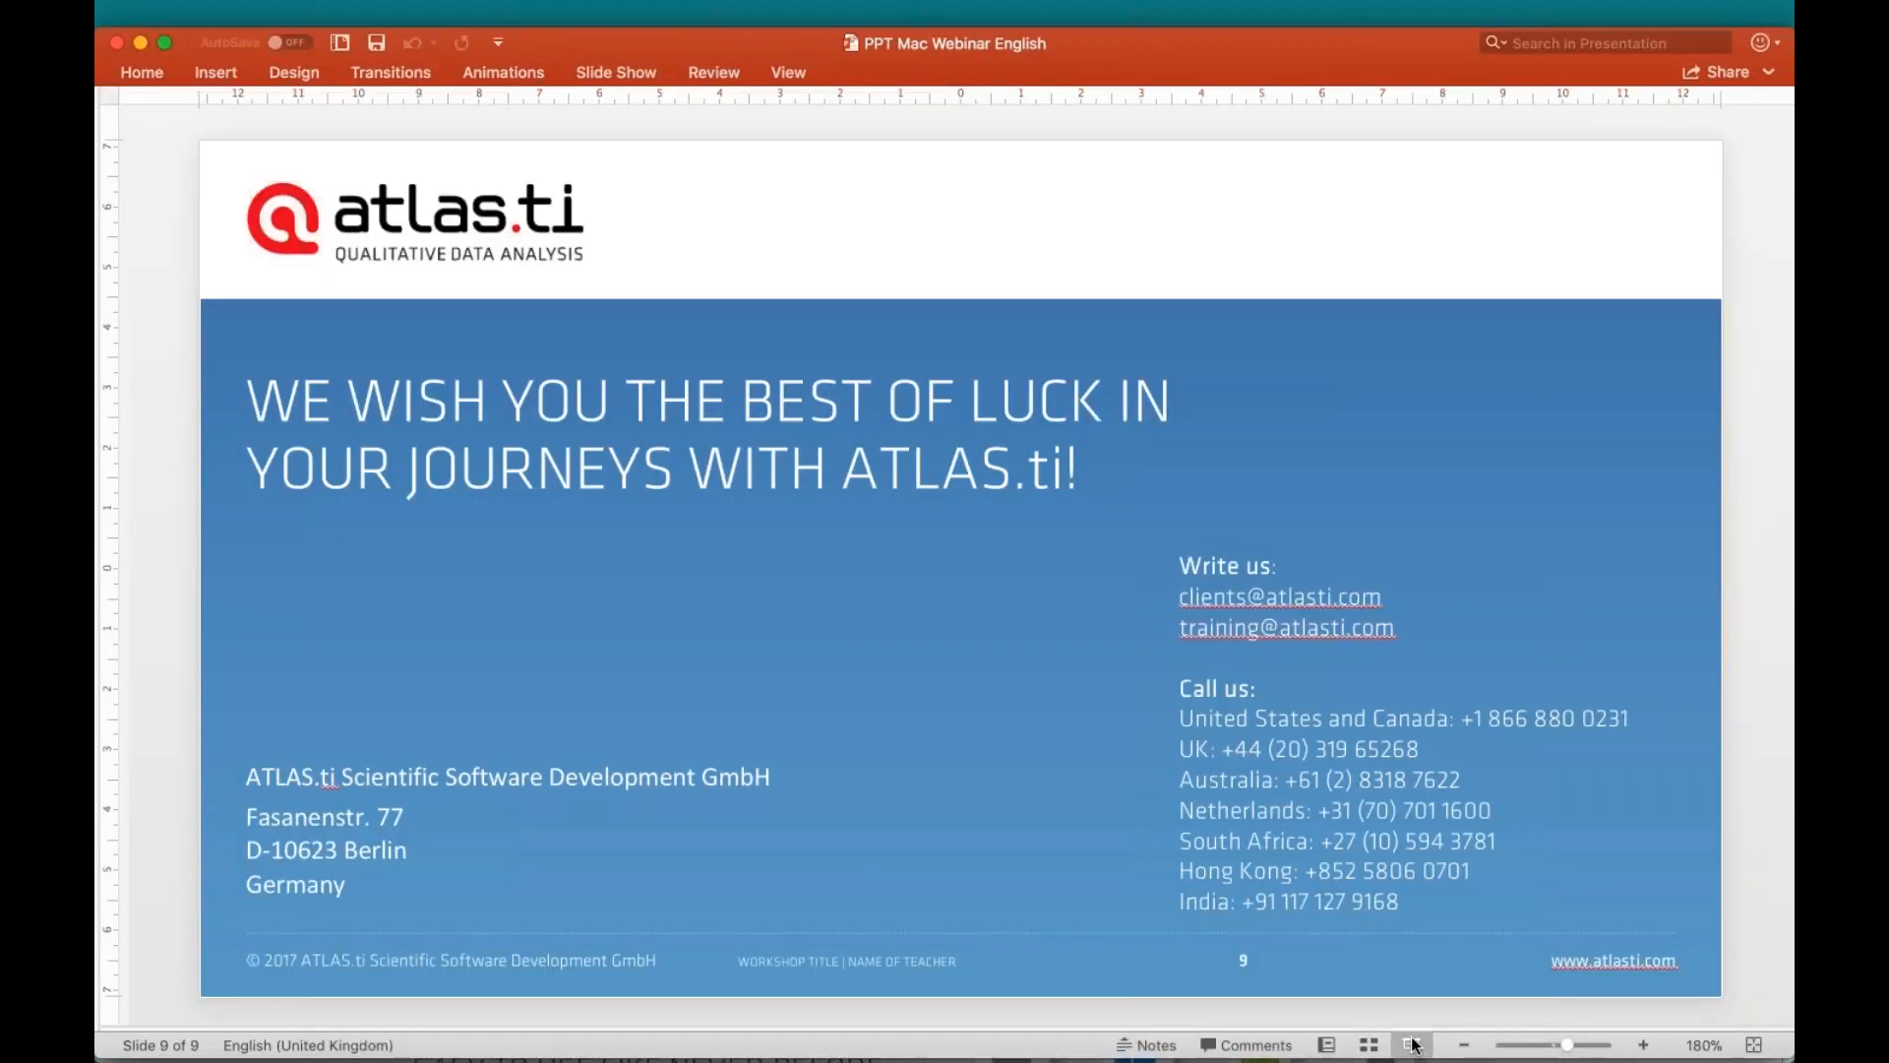